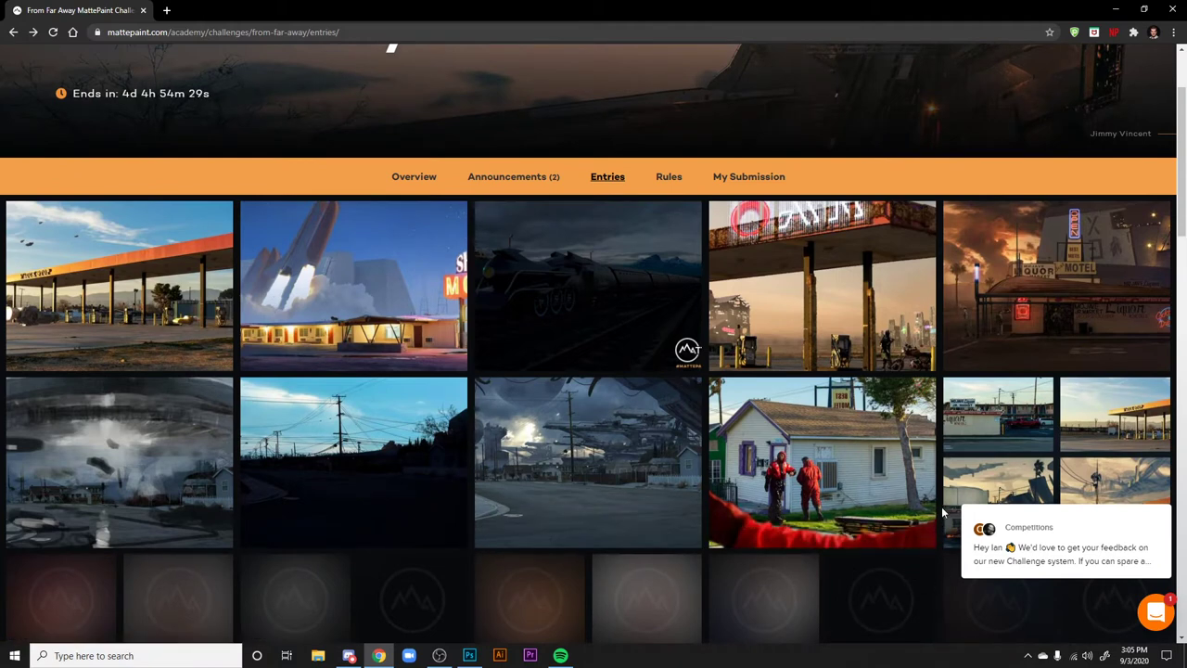
- Open the challenge entry showing the liquor market and motel at sunset in a new browser tab
scroll(939, 522, "up", 1)
scroll(944, 517, "down", 1)
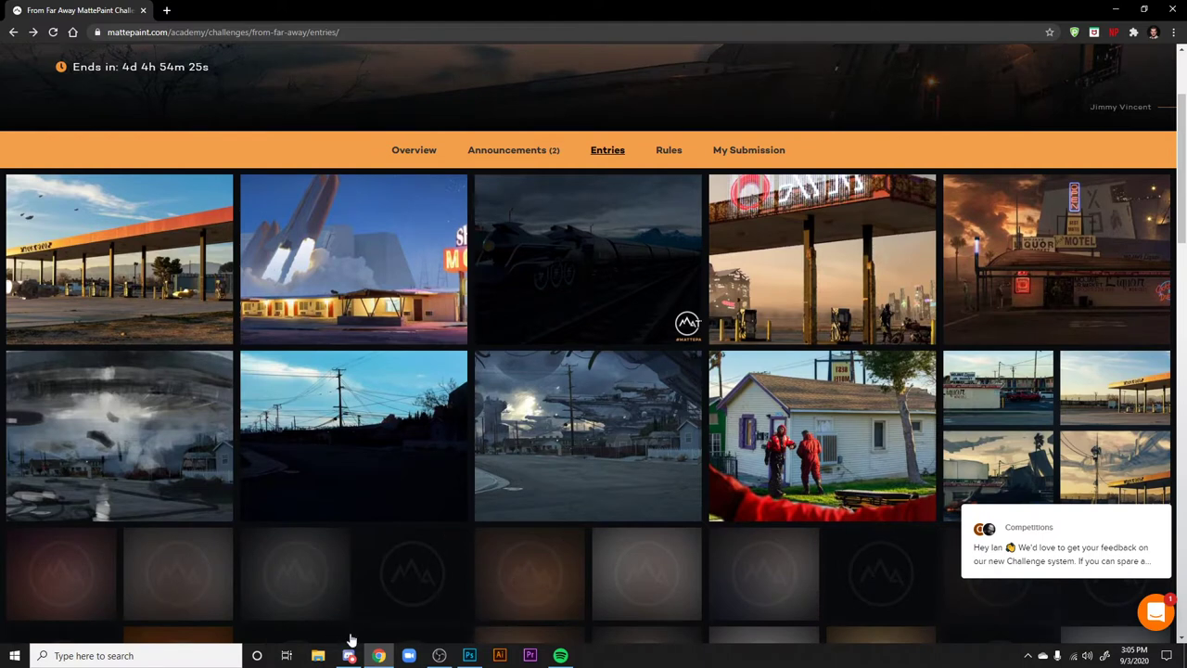
scroll(361, 593, "up", 1)
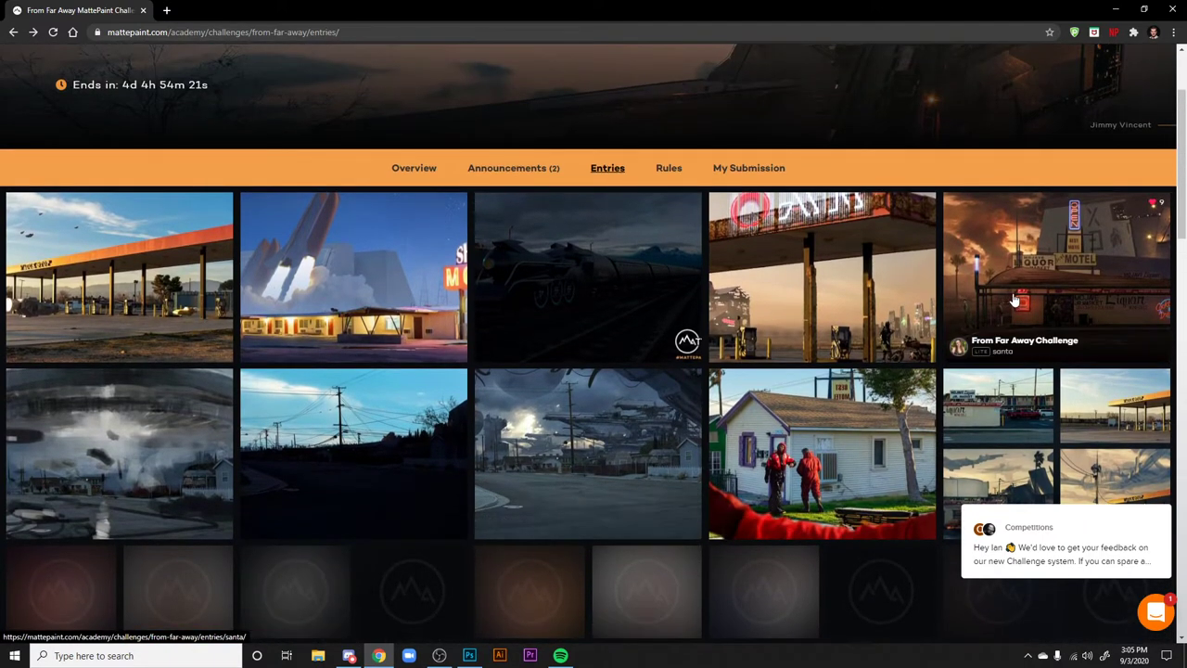
right_click(1009, 263)
left_click(1036, 270)
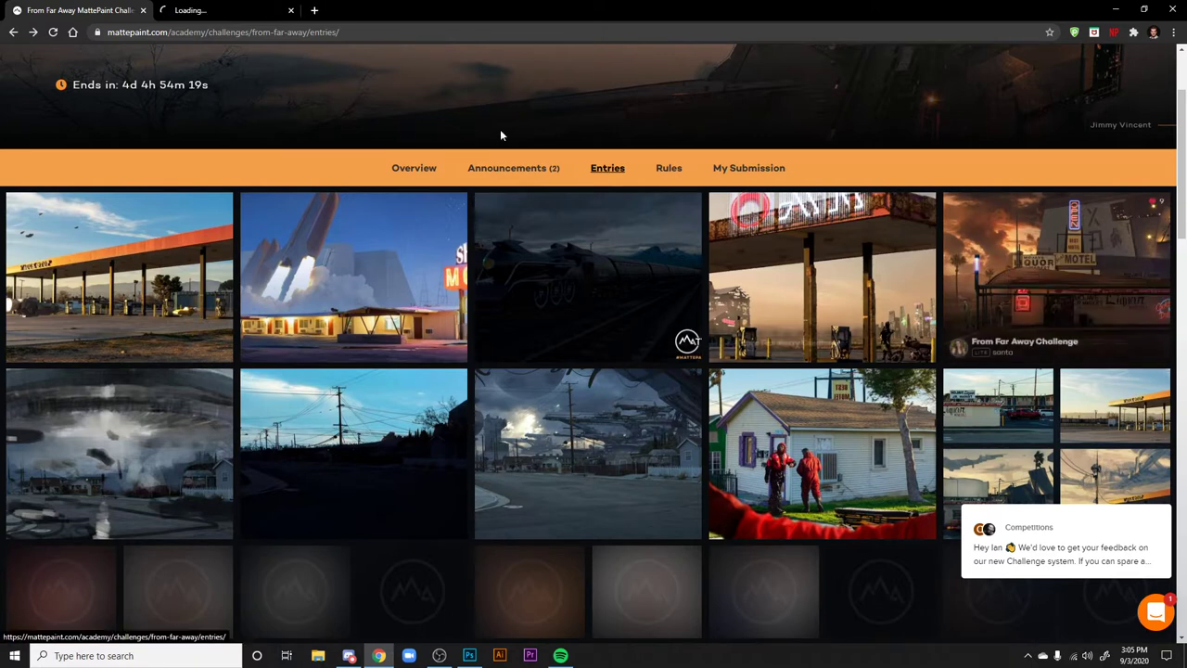
key("ctrl+Tab")
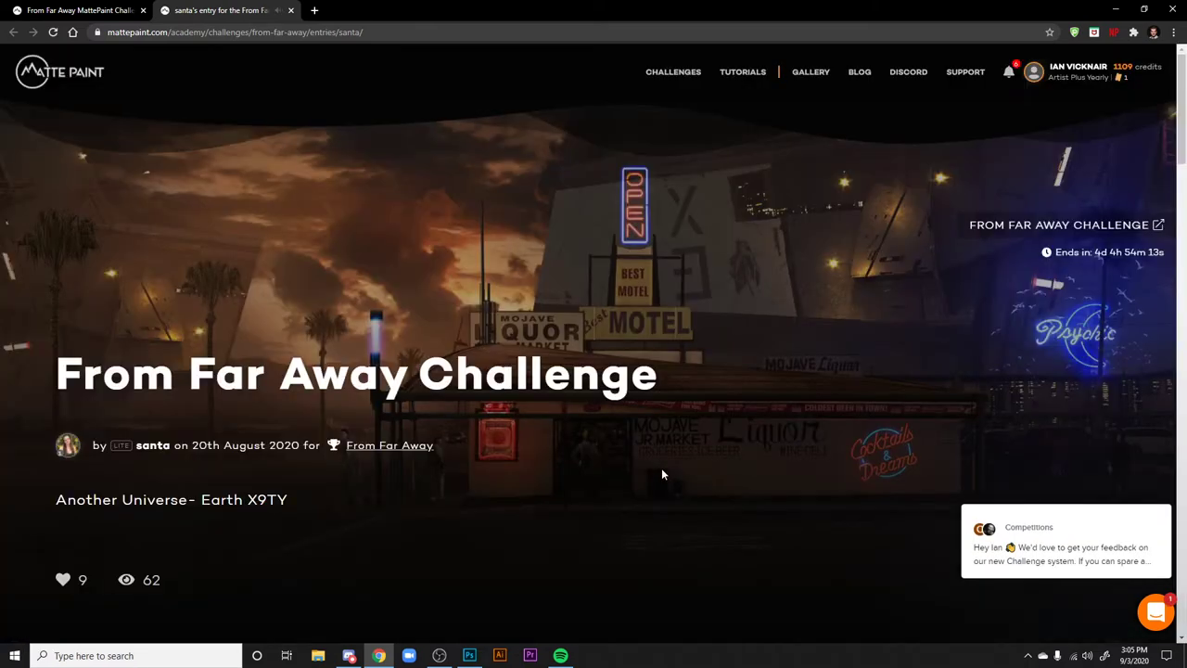
- Enlarge the entry's main motel image and open the image file in its own tab
scroll(616, 294, "down", 6)
left_click(616, 294)
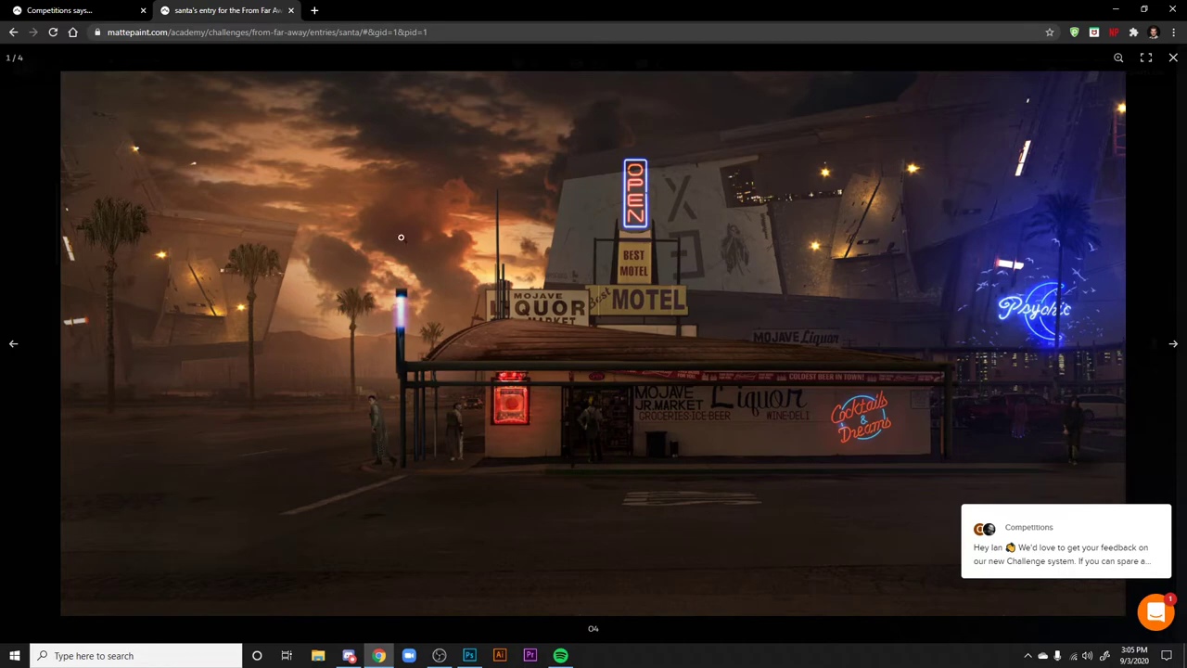
left_click(1118, 61)
right_click(721, 190)
left_click(725, 195)
left_click(371, 10)
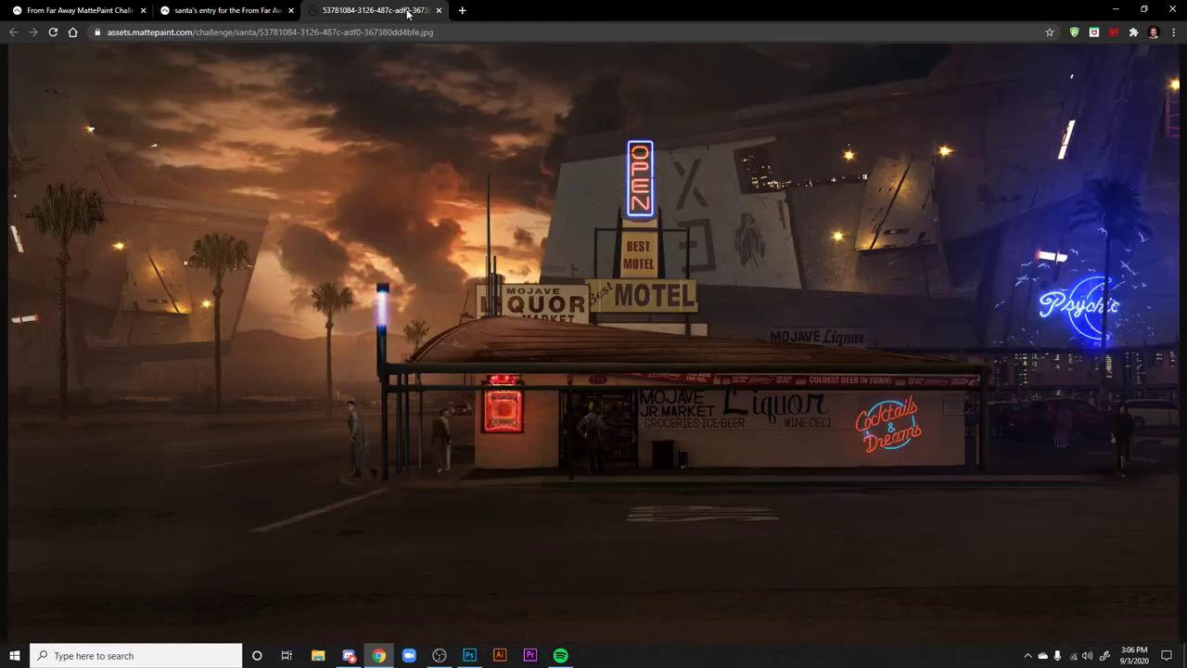
- Save the full-size motel image to the computer and close its browser tab
left_click(436, 278)
right_click(634, 205)
left_click(663, 230)
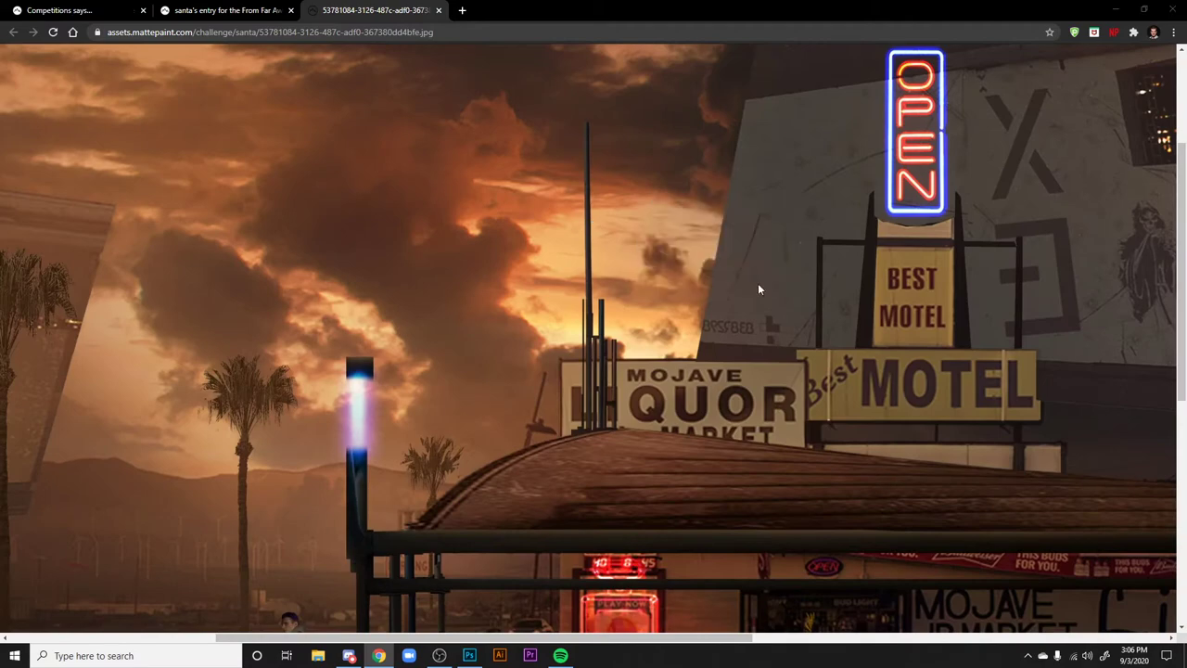
left_click(913, 529)
left_click(439, 11)
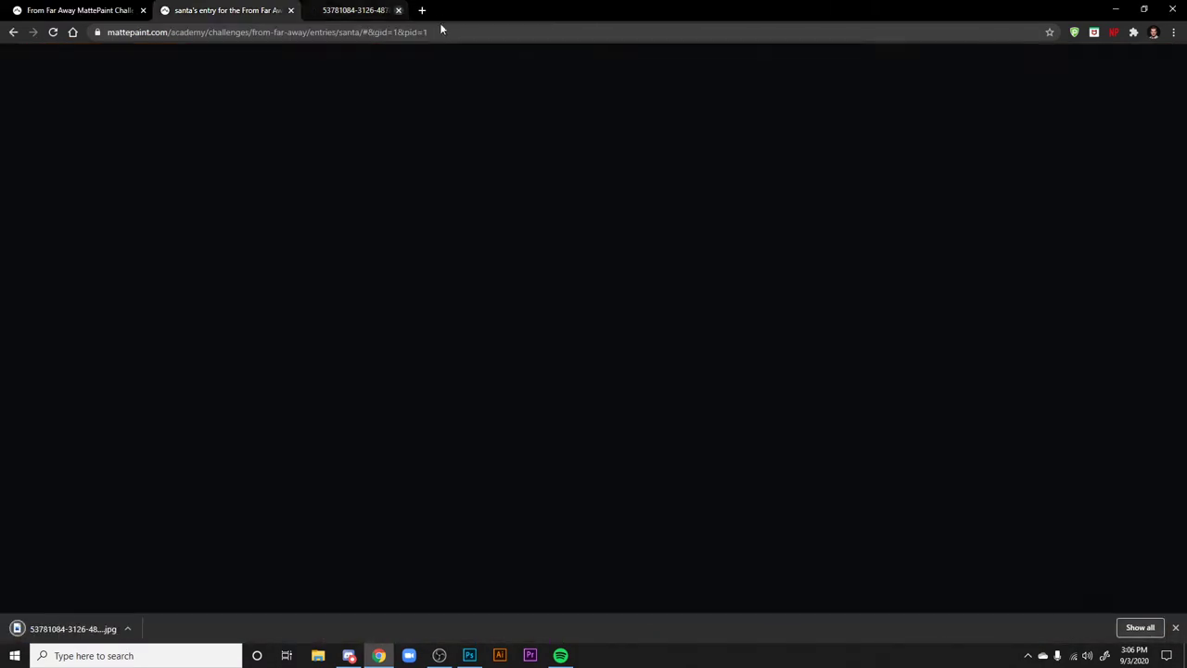
- Switch to Photoshop and open the newly downloaded motel JPG from the Downloads folder as a document
left_click(470, 654)
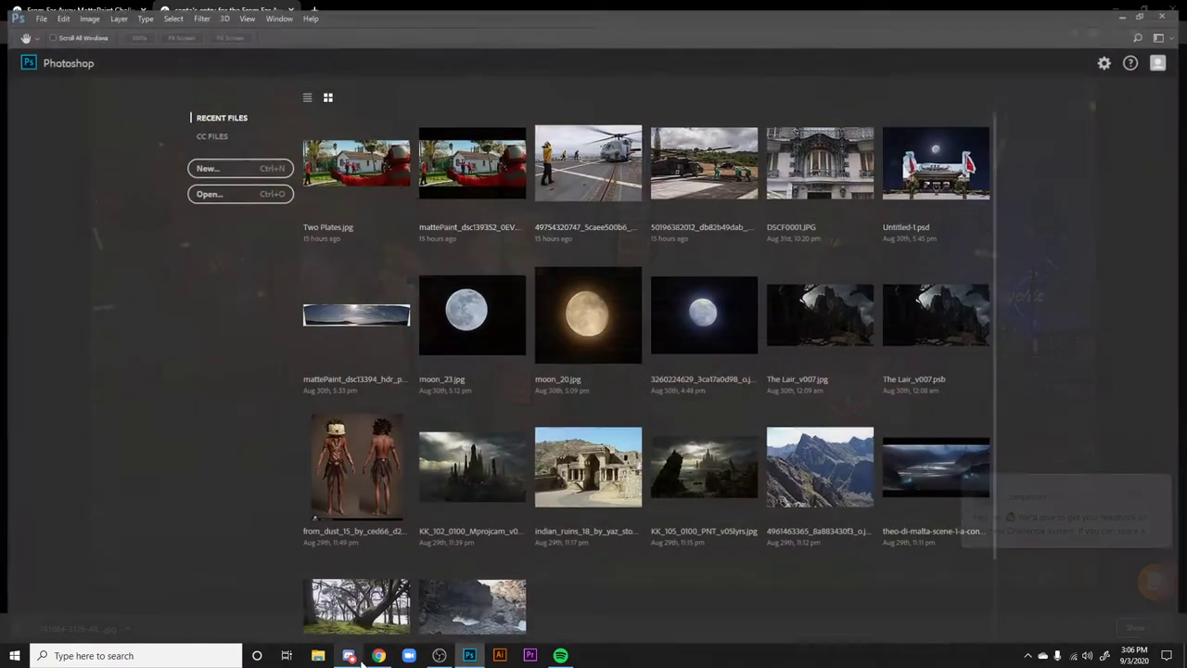
left_click(318, 655)
double_click(844, 351)
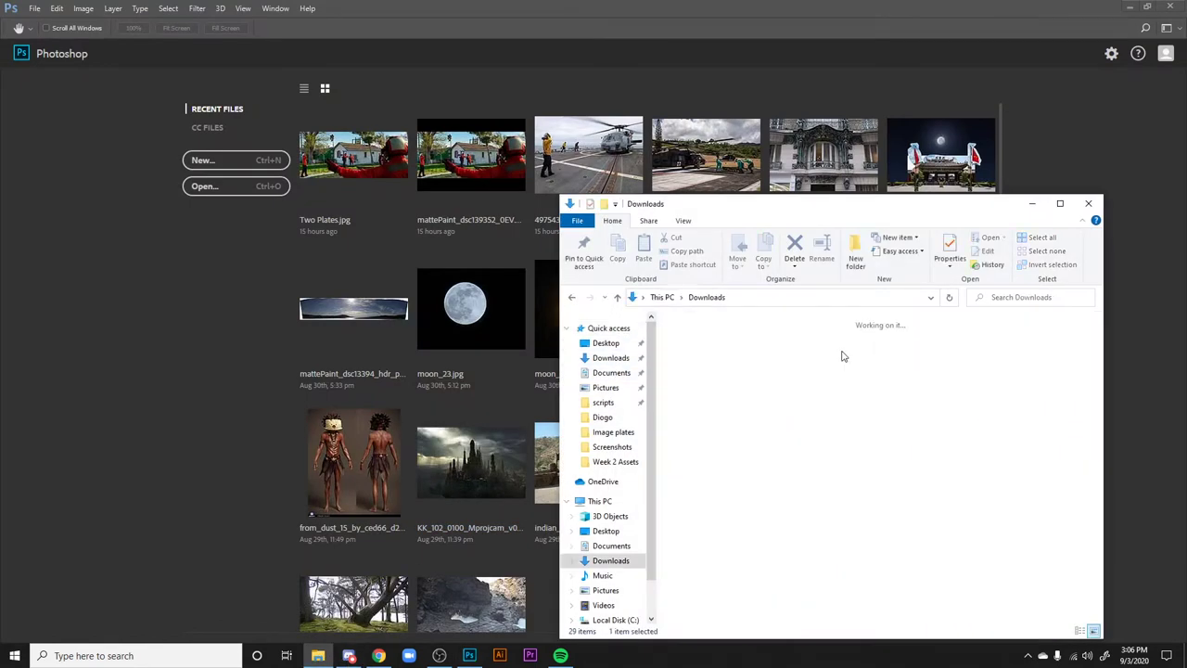
left_click_drag(702, 381, 154, 445)
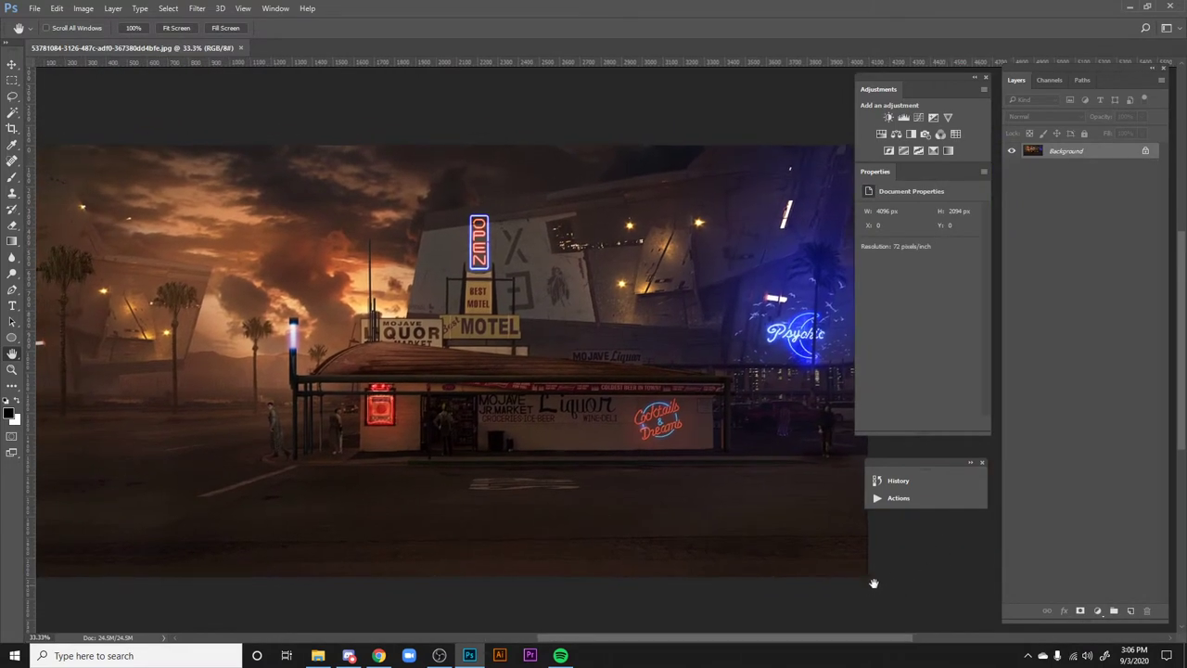
mouse_move(840, 558)
left_mouse_down()
mouse_move(792, 553)
mouse_move(819, 551)
left_mouse_up()
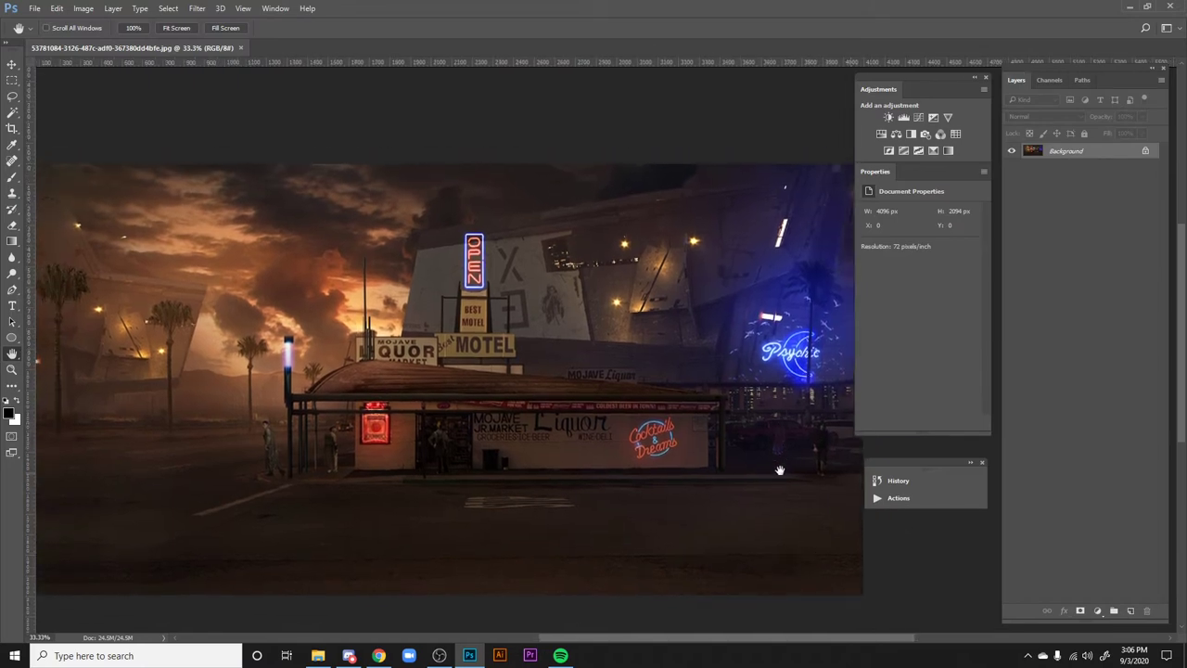
scroll(841, 539, "up", 1)
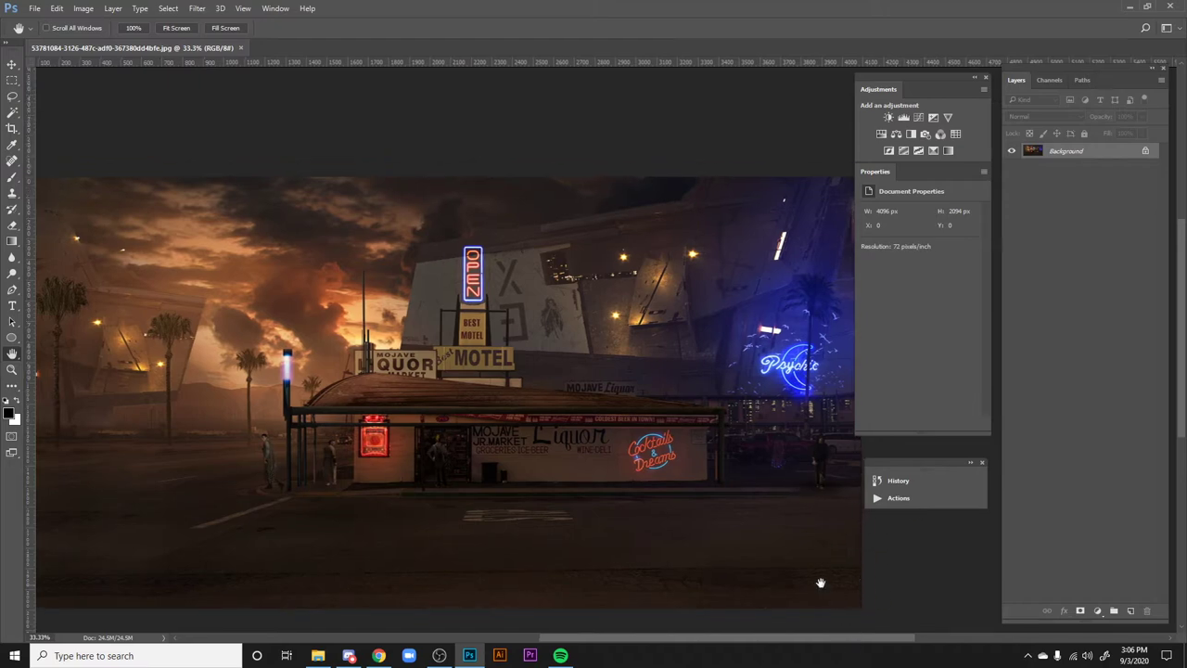
scroll(838, 595, "left", 3)
left_click_drag(810, 547, 766, 535)
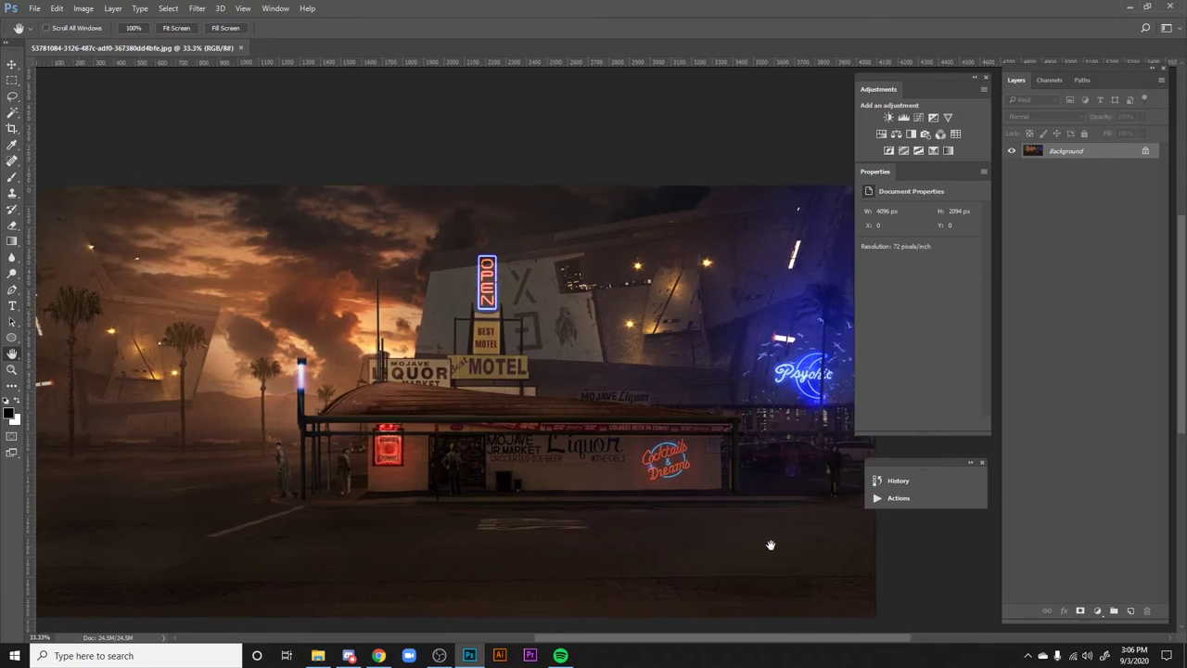
- Sketch black brush marks around the glowing post at the canopy's corner on a new layer, and delete that layer
left_click(1130, 611)
key("b")
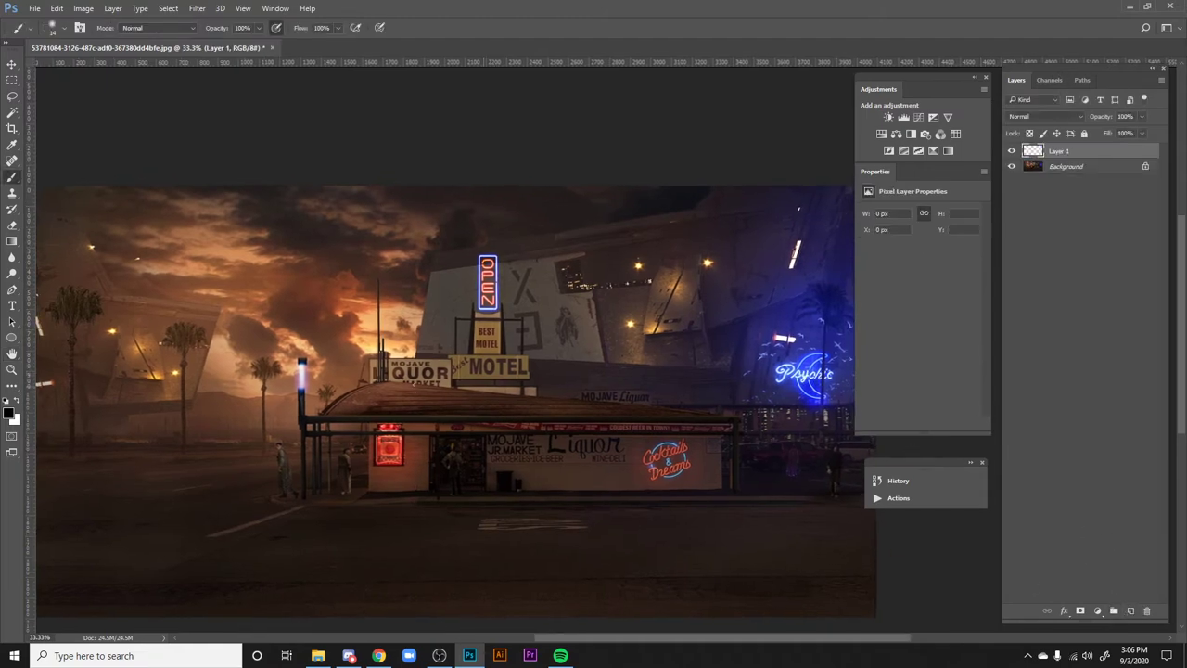
left_click_drag(348, 250, 215, 423)
key("ctrl+z")
left_click_drag(285, 352, 312, 352)
left_click_drag(306, 408, 315, 368)
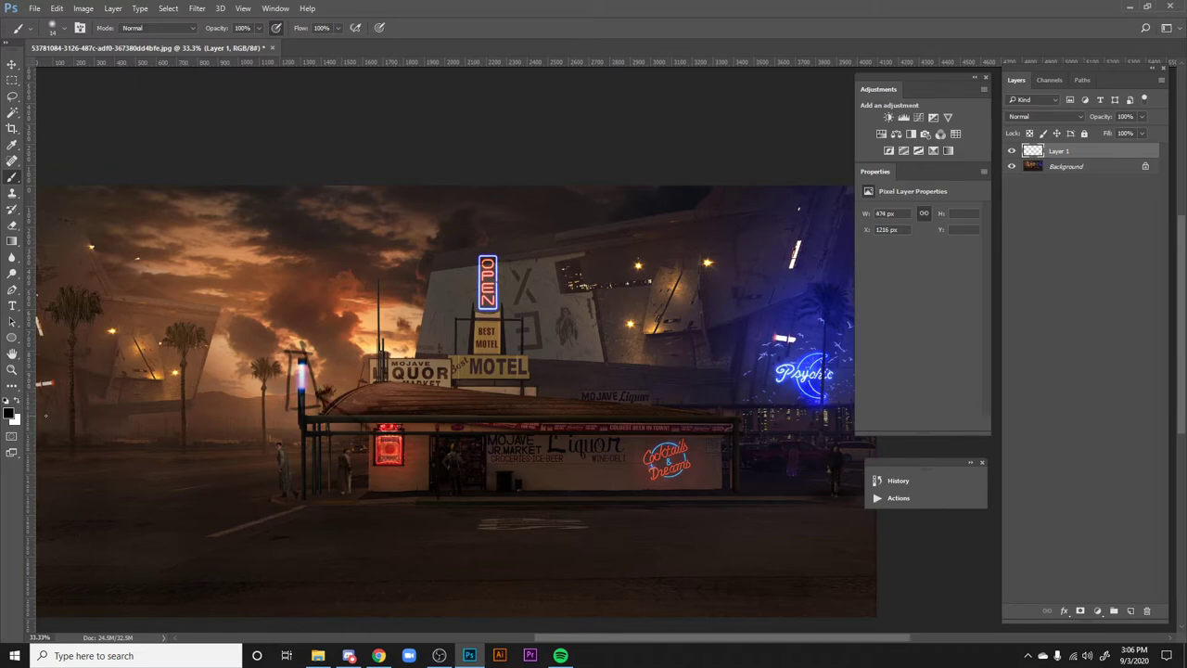
left_click(18, 402)
key("Delete")
- Mark the canopy's roofline and corner posts with white brush strokes on a new layer, and delete that layer
left_click(1130, 611)
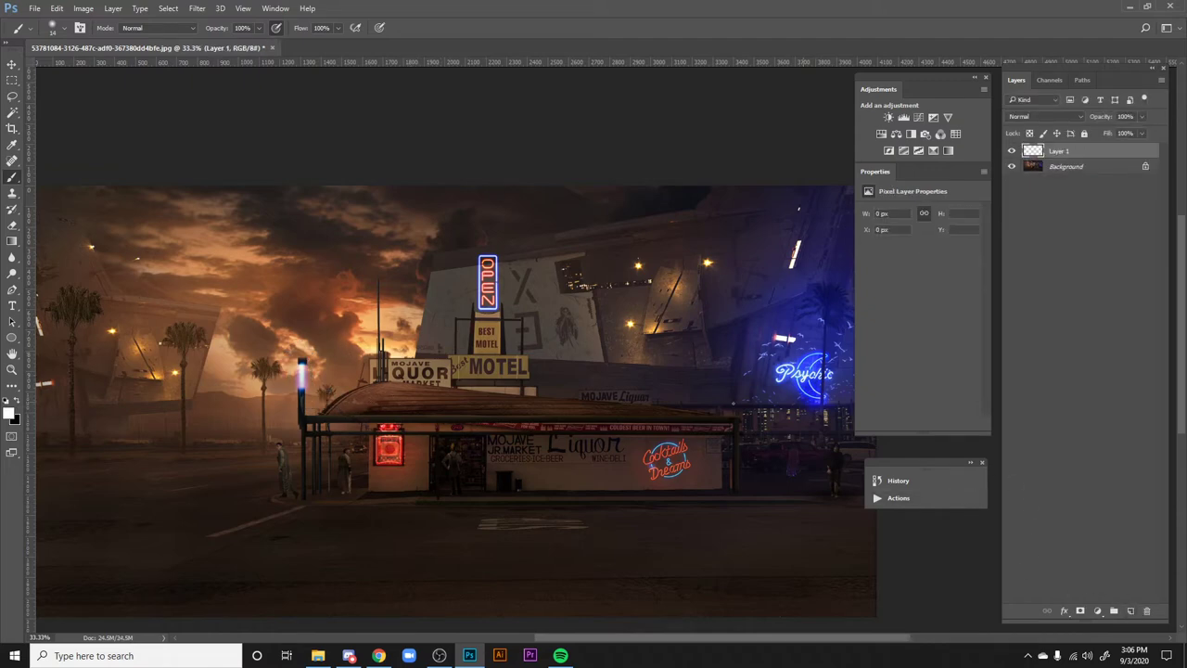
left_click_drag(736, 408, 736, 376)
left_click(412, 379)
mouse_move(732, 419)
left_mouse_down()
mouse_move(382, 387)
mouse_move(303, 422)
mouse_move(614, 413)
left_mouse_up()
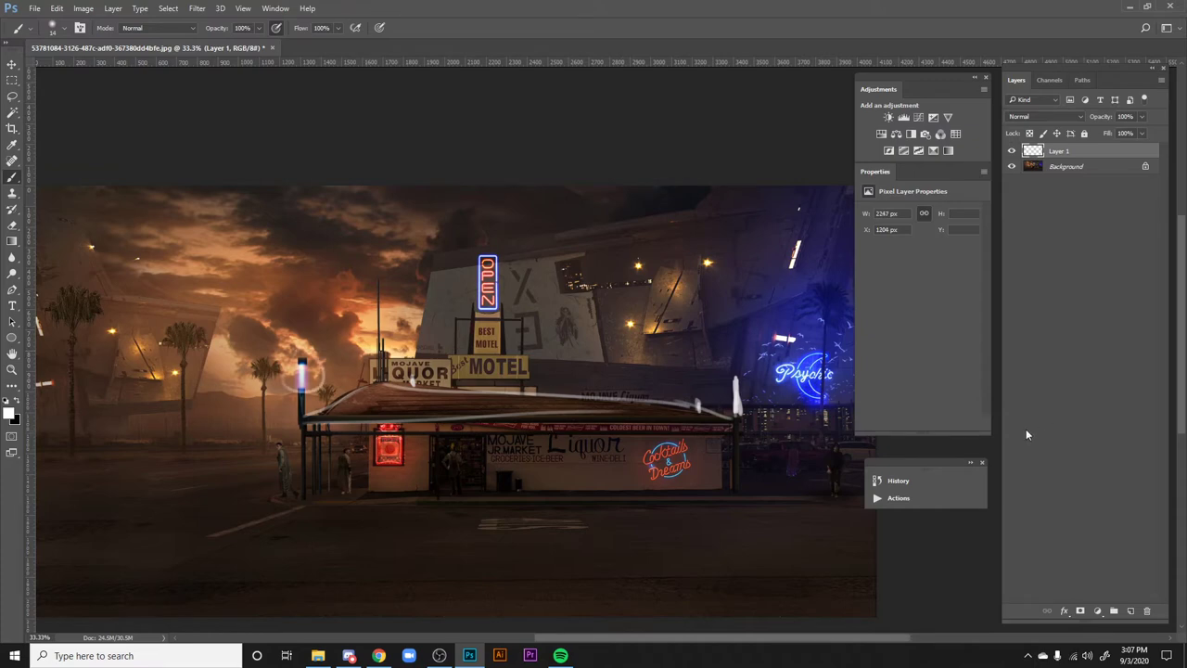
key("Delete")
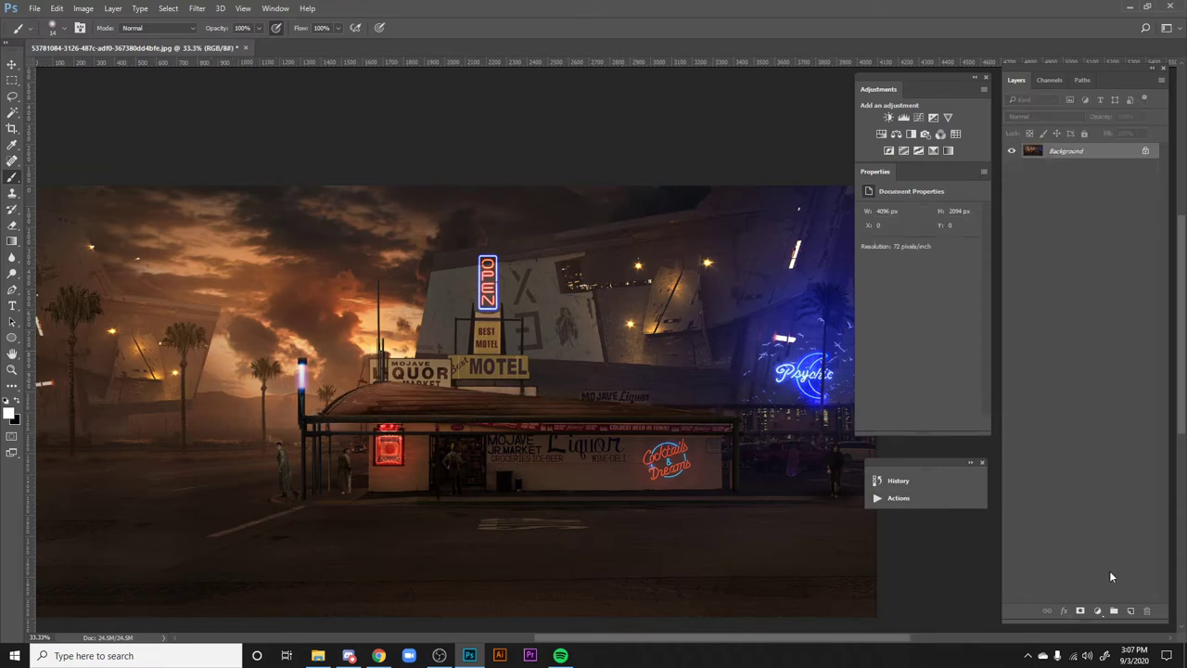
- Add a new empty layer and sample a reddish brown from the sunset clouds as the brush colour
left_click(1115, 611)
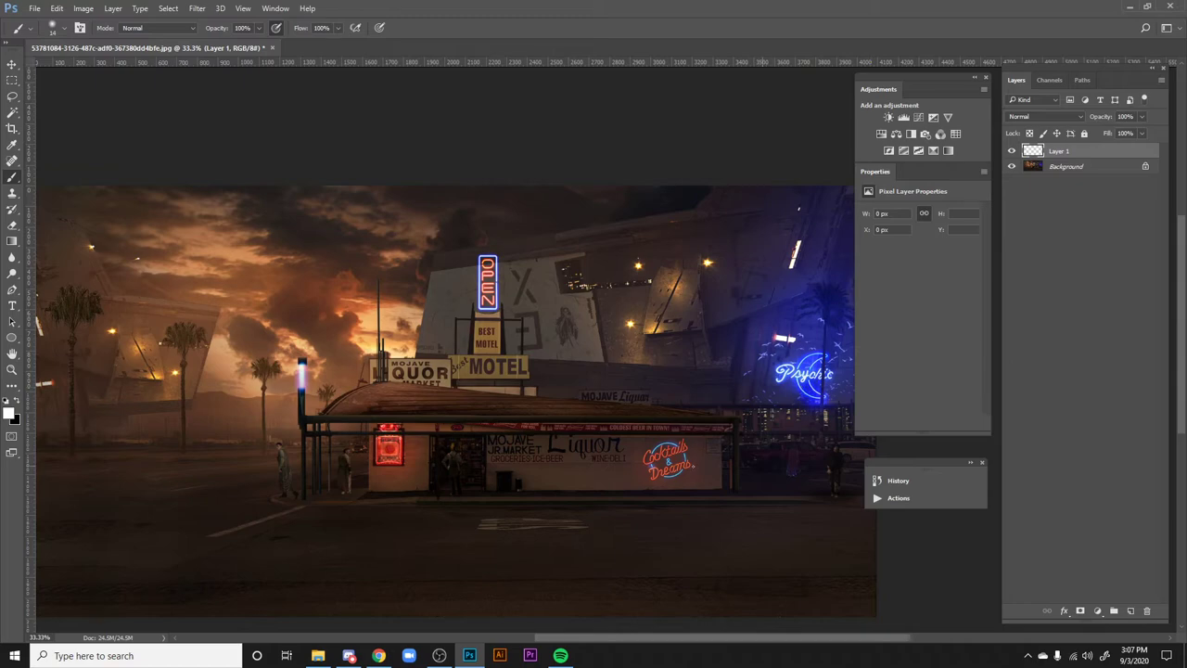
key("h")
mouse_move(643, 509)
left_mouse_down()
mouse_move(686, 516)
mouse_move(669, 547)
left_mouse_up()
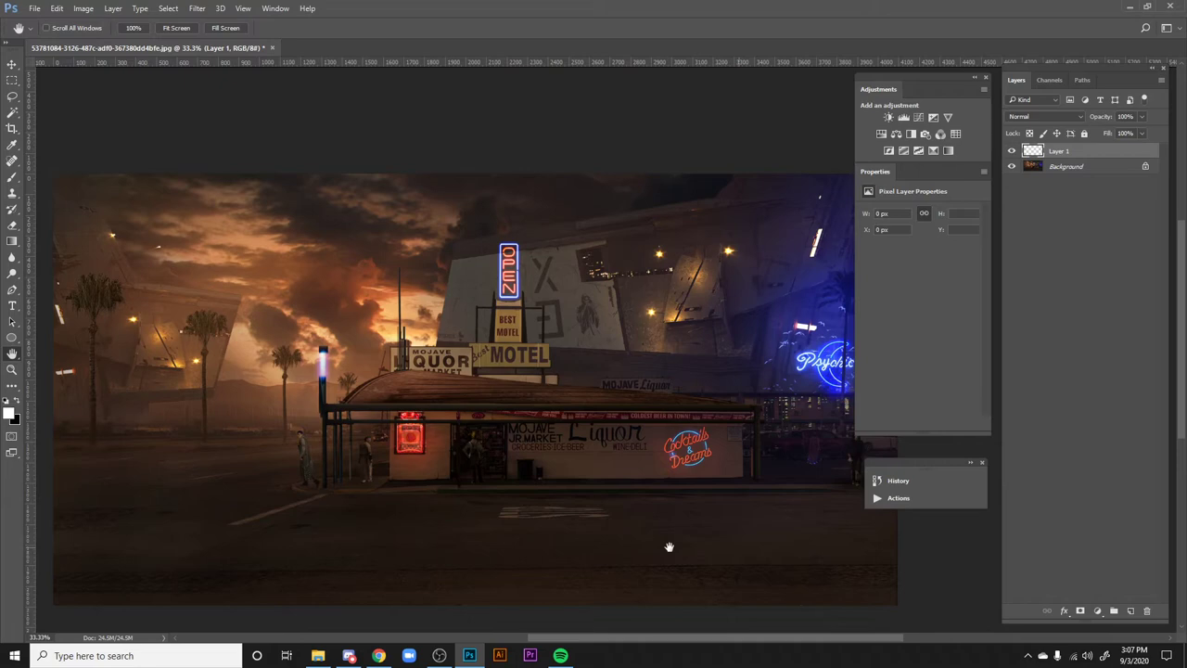
key("i")
left_click(312, 262)
key("b")
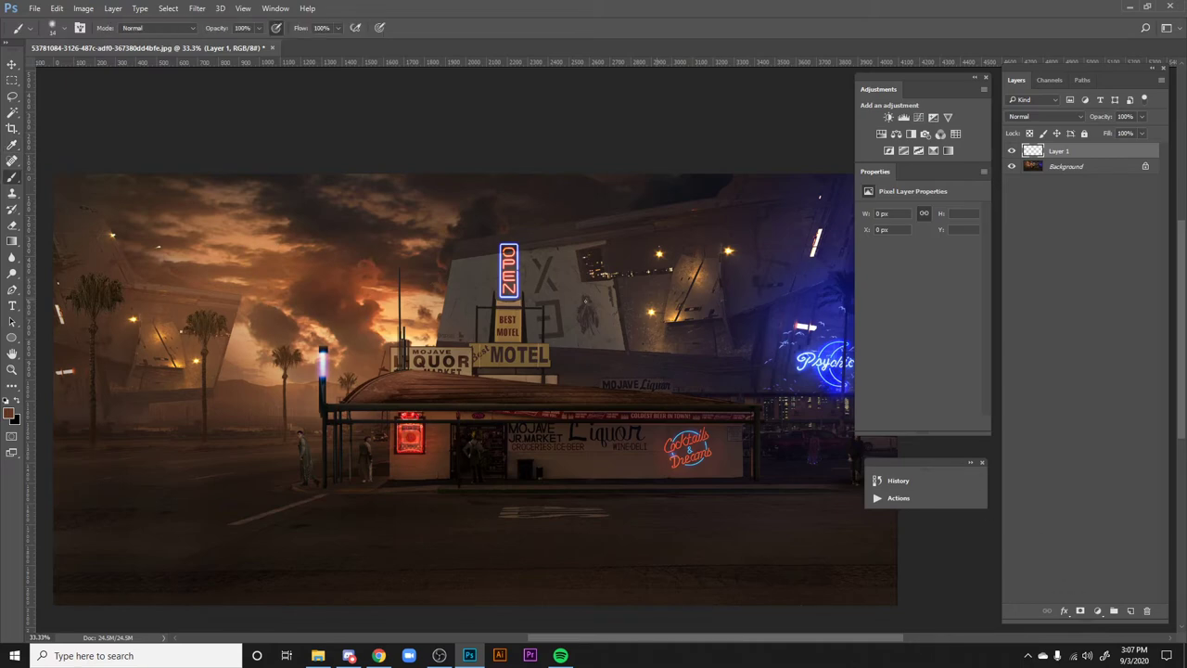
- Set the soft round brush to 12% opacity and a size of 448 px
right_click(733, 411)
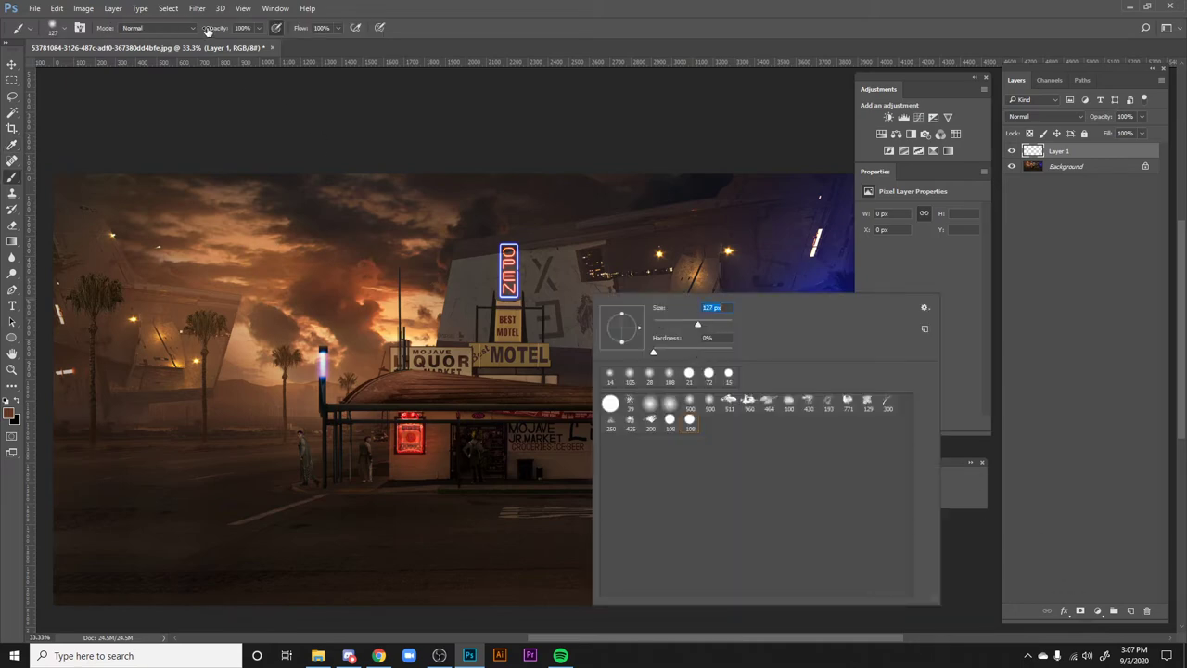
left_click(205, 29)
key("1")
key("2")
right_click(657, 345)
left_click(789, 363)
- Paint reddish-brown haze over the large structures behind the motel, from the signs across to the blue neon area
left_click(516, 358)
left_click_drag(826, 416, 790, 385)
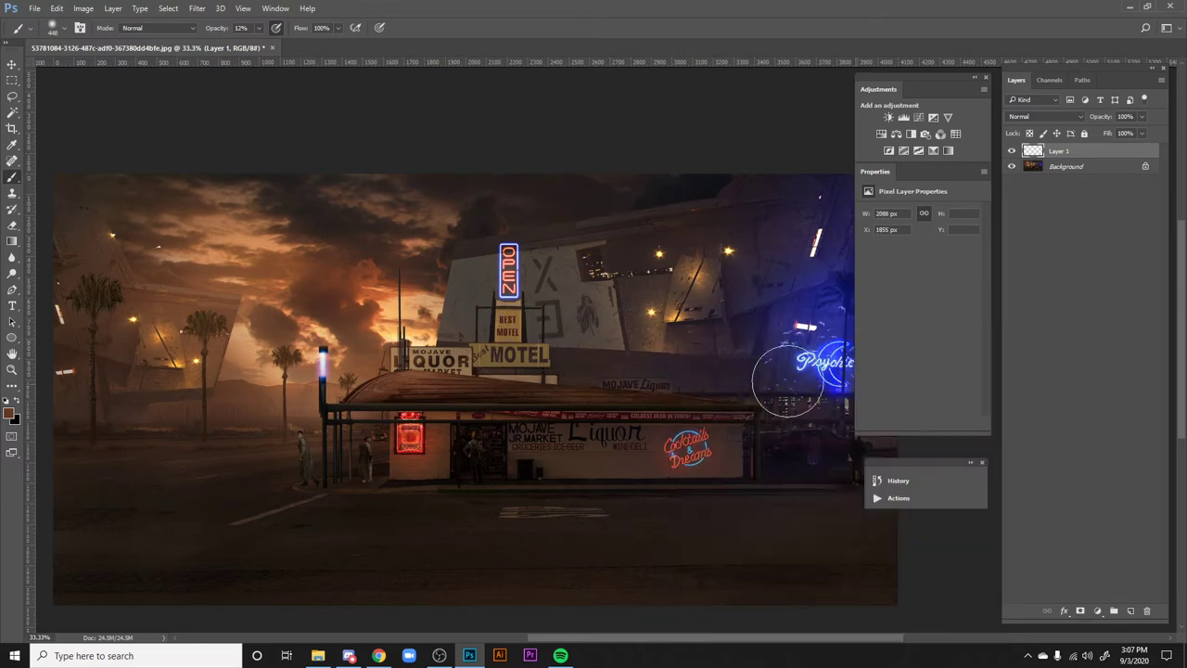
left_click(491, 321)
left_click(837, 379)
left_click(459, 313)
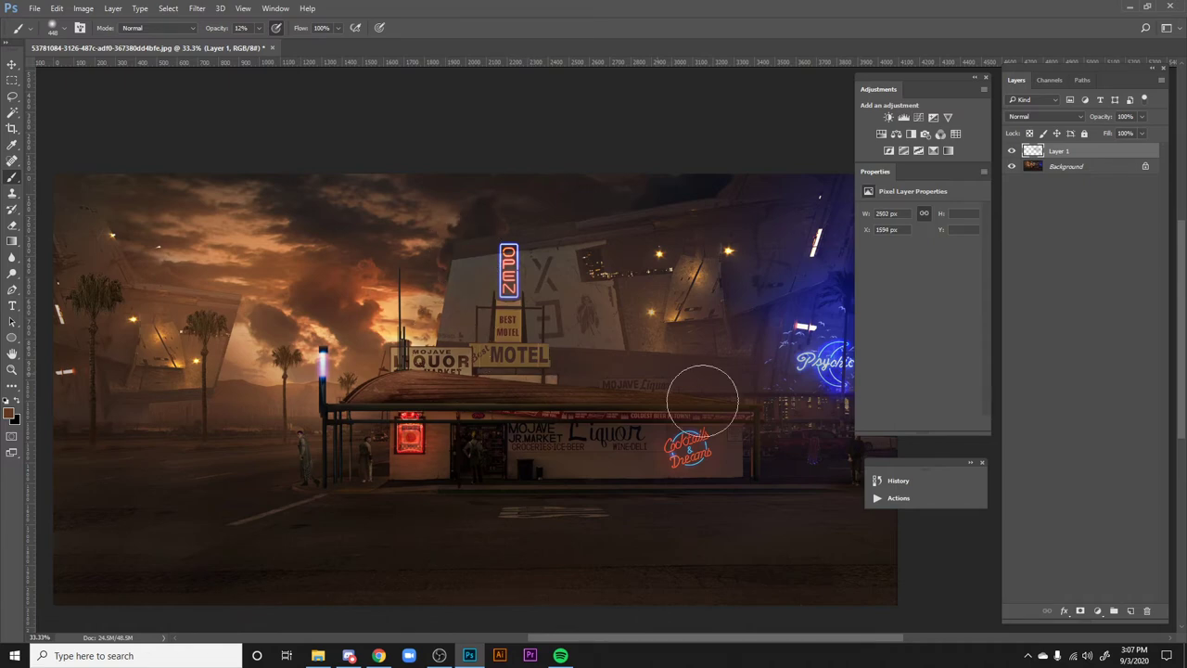
left_click(543, 283)
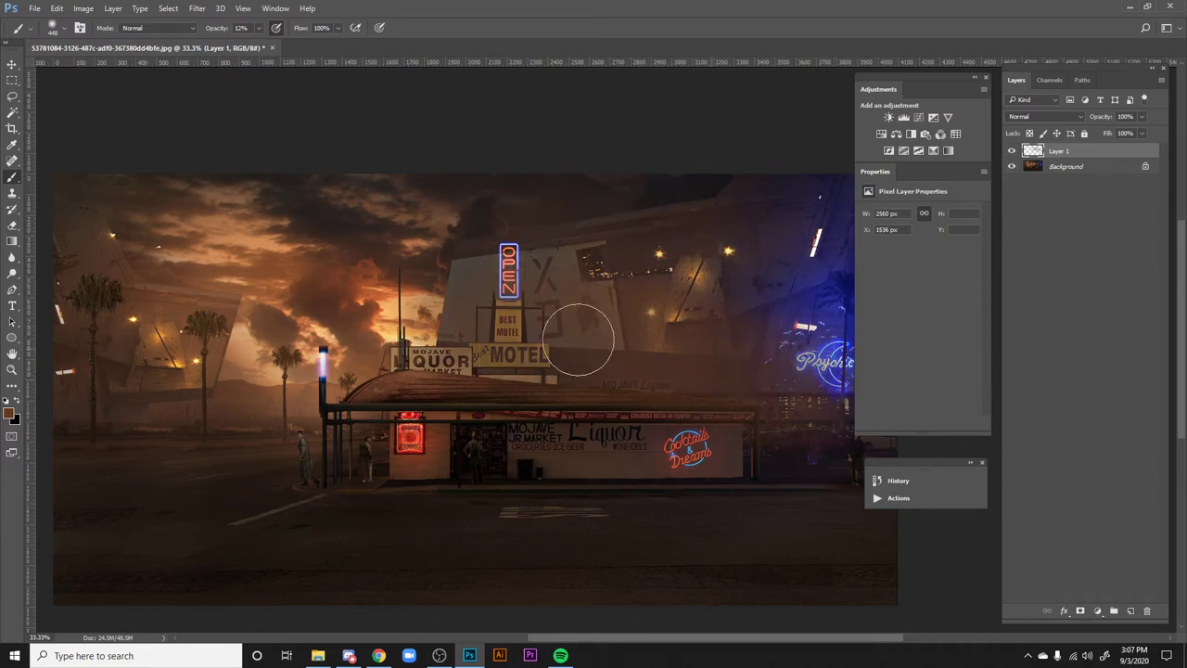
- Extend the reddish-brown haze over the palm trees, distant structure and horizon on the image's left side
left_click(111, 413)
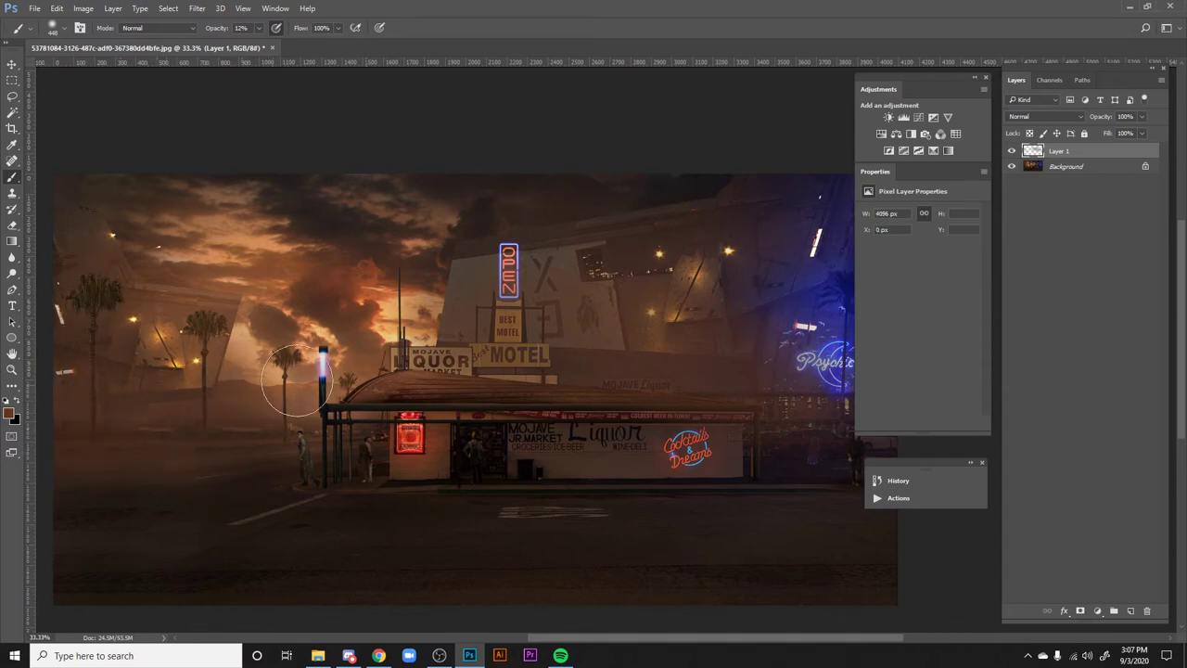
mouse_move(96, 343)
left_mouse_down()
mouse_move(109, 294)
mouse_move(96, 286)
mouse_move(92, 378)
mouse_move(65, 291)
mouse_move(82, 386)
mouse_move(177, 290)
mouse_move(218, 364)
mouse_move(201, 321)
mouse_move(214, 330)
mouse_move(210, 424)
mouse_move(260, 386)
mouse_move(223, 432)
mouse_move(62, 456)
mouse_move(206, 446)
mouse_move(192, 467)
mouse_move(241, 453)
mouse_move(47, 536)
mouse_move(248, 438)
mouse_move(13, 520)
mouse_move(229, 453)
mouse_move(60, 521)
mouse_move(242, 381)
mouse_move(183, 347)
mouse_move(65, 311)
left_mouse_up()
mouse_move(646, 455)
left_mouse_down()
mouse_move(535, 425)
mouse_move(621, 462)
left_mouse_up()
- Sample a light tan from the bright sky, try a haze stroke over the storefront lettering, and undo it
key("i")
left_click(393, 331)
key("b")
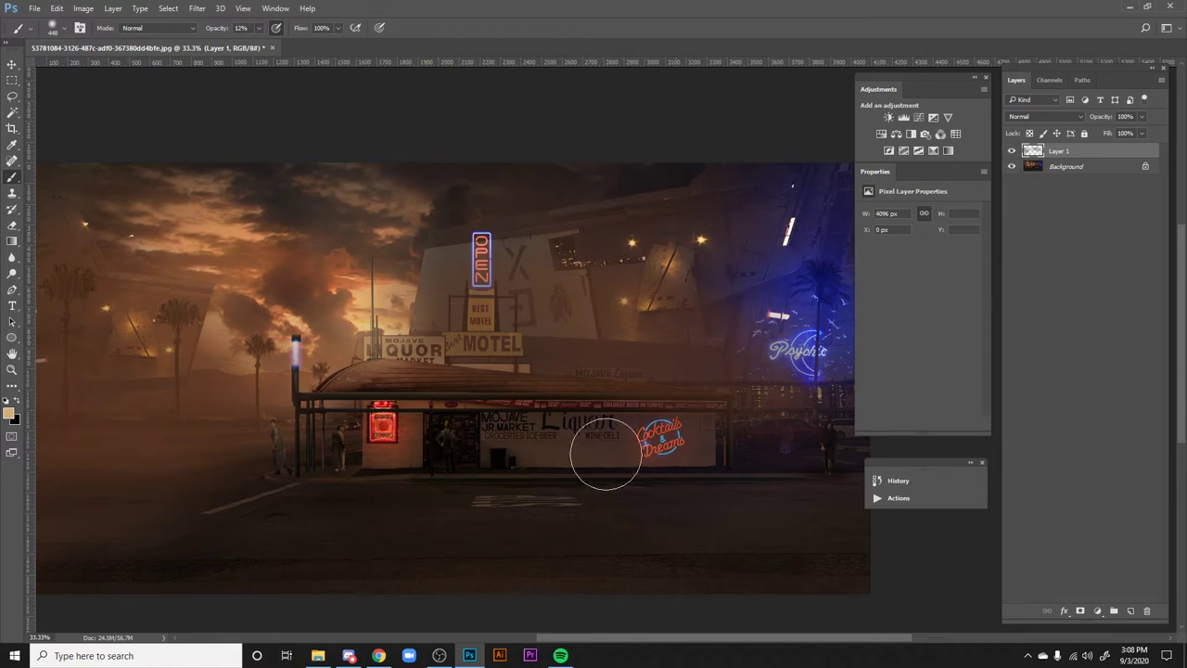
key("ctrl+z")
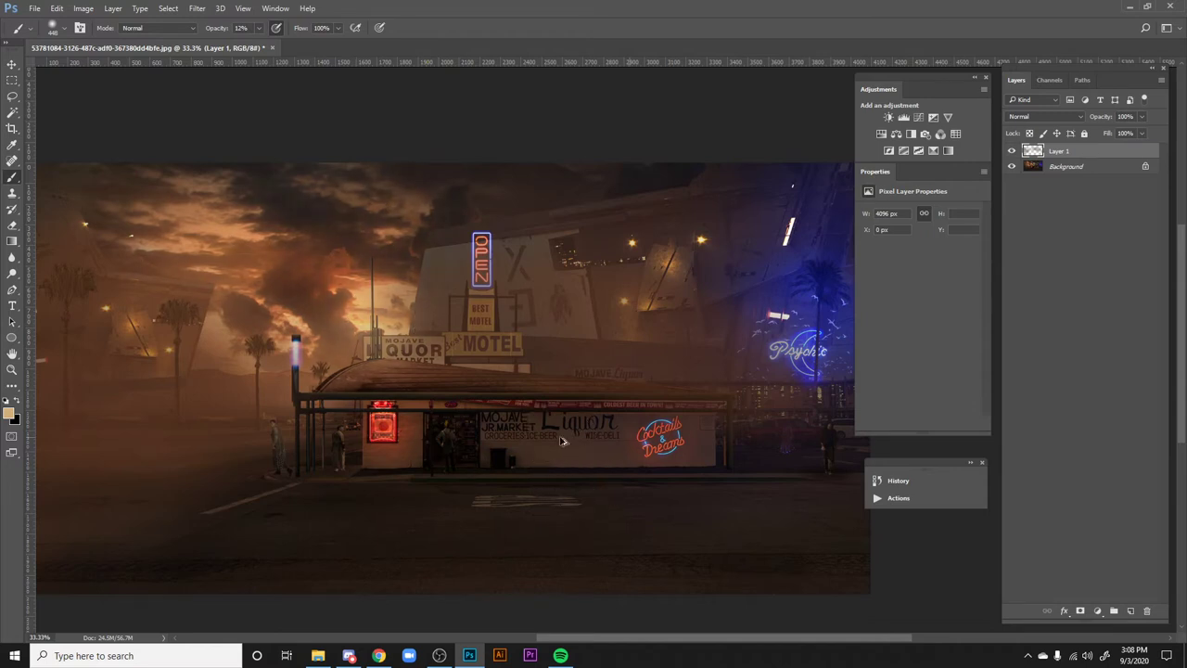
- Sample a darker brown from the image's left side and paint haze over the clouds and left horizon
key("i")
left_click_drag(158, 432, 125, 423)
key("b")
mouse_move(338, 237)
left_mouse_down()
mouse_move(198, 165)
mouse_move(233, 157)
mouse_move(286, 114)
mouse_move(262, 232)
mouse_move(59, 147)
mouse_move(35, 165)
mouse_move(105, 245)
mouse_move(275, 262)
mouse_move(314, 212)
mouse_move(586, 181)
mouse_move(304, 206)
mouse_move(712, 166)
mouse_move(190, 209)
mouse_move(242, 267)
mouse_move(145, 305)
left_mouse_up()
mouse_move(222, 375)
left_mouse_down()
mouse_move(266, 408)
mouse_move(80, 305)
mouse_move(95, 384)
mouse_move(74, 220)
mouse_move(257, 419)
left_mouse_up()
key("space")
mouse_move(653, 476)
left_mouse_down()
mouse_move(618, 464)
mouse_move(617, 443)
left_mouse_up()
- Enlarge the soft brush to several times its size and lay a broad brown haze over the scene
right_click(617, 334)
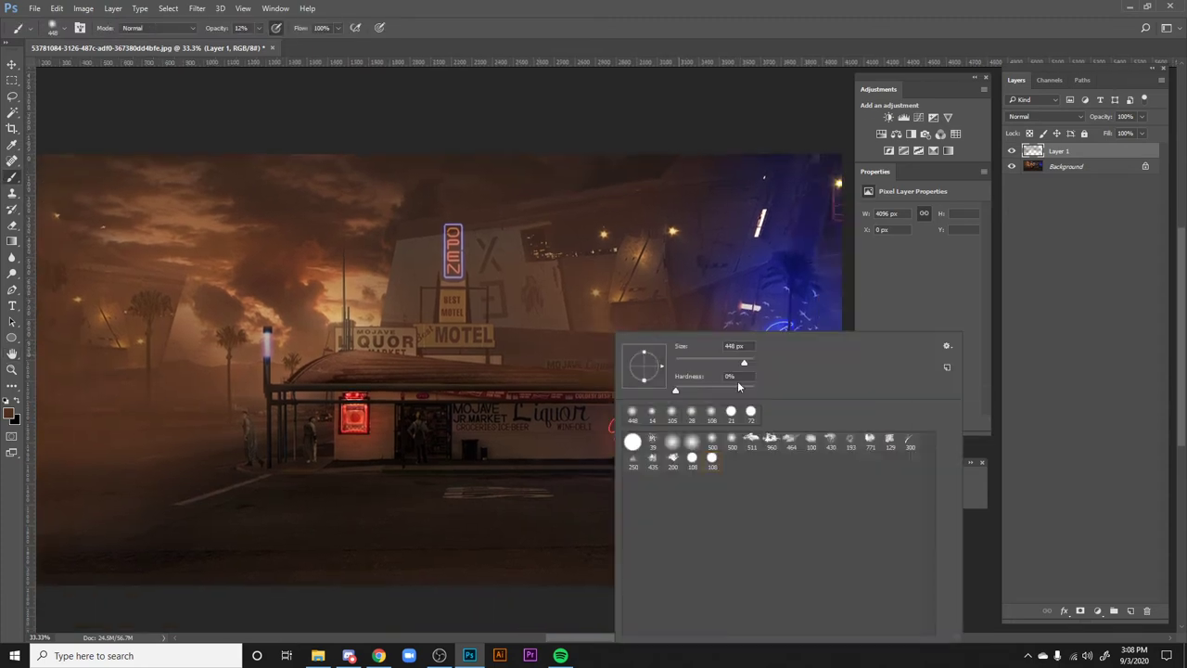
left_click_drag(750, 368, 754, 367)
key("Return")
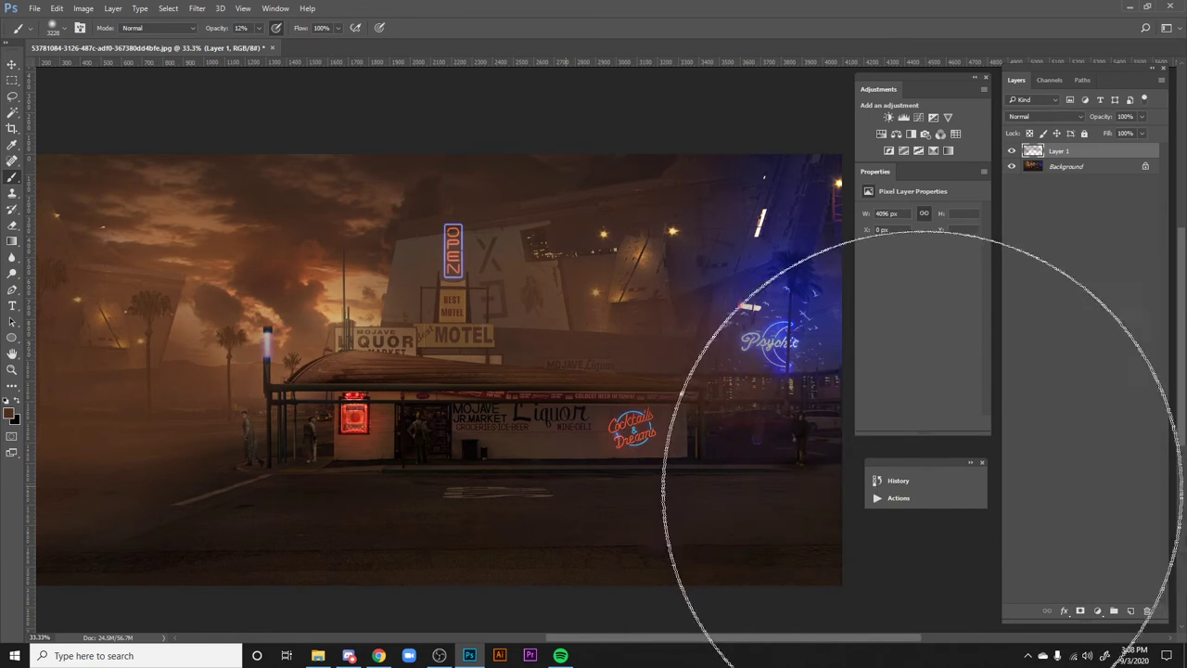
- Lower the haze layer's fill to 66%
key("space")
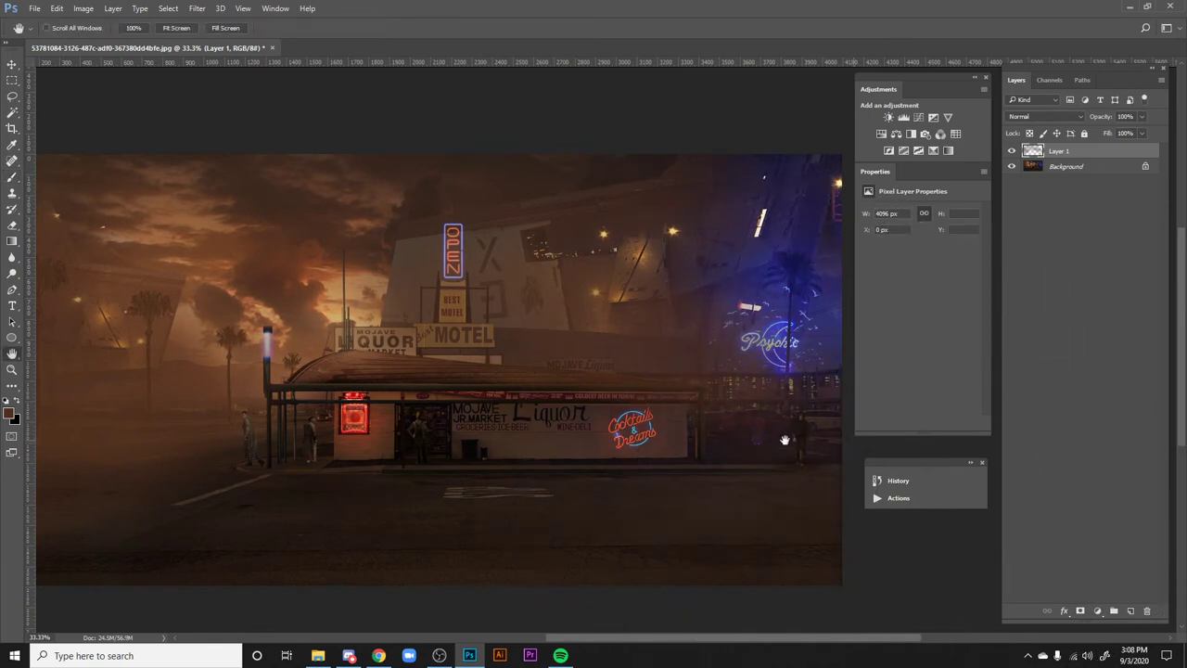
left_click_drag(634, 446, 701, 471)
left_click_drag(1100, 134, 1083, 137)
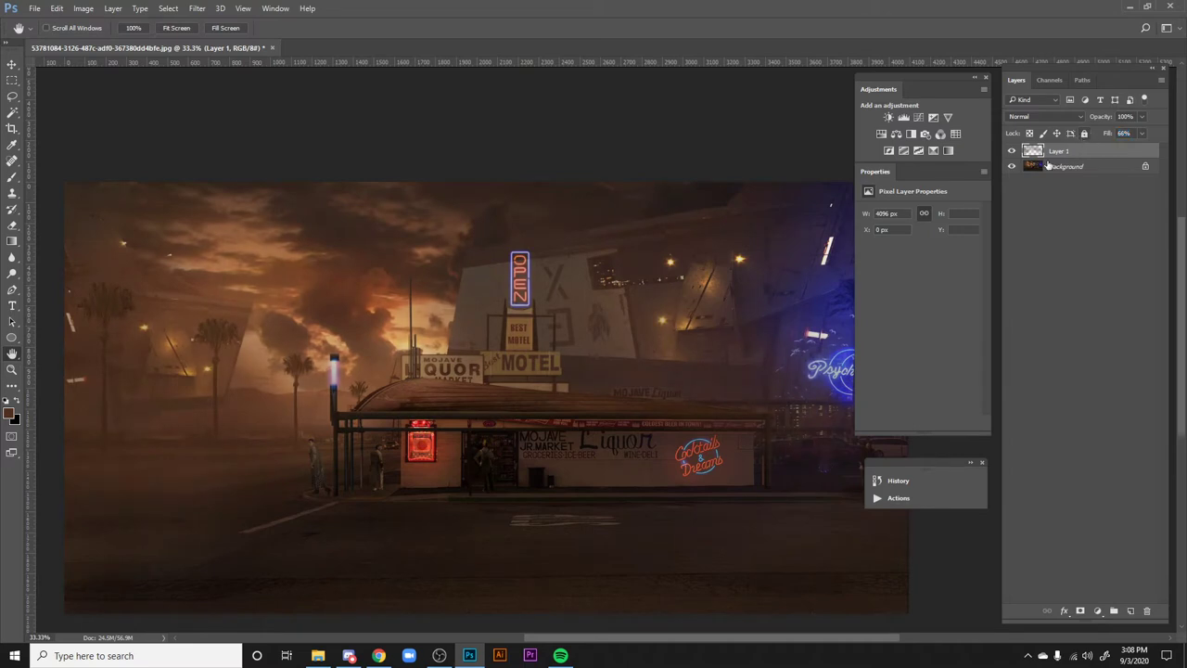
left_click_drag(584, 517, 539, 503)
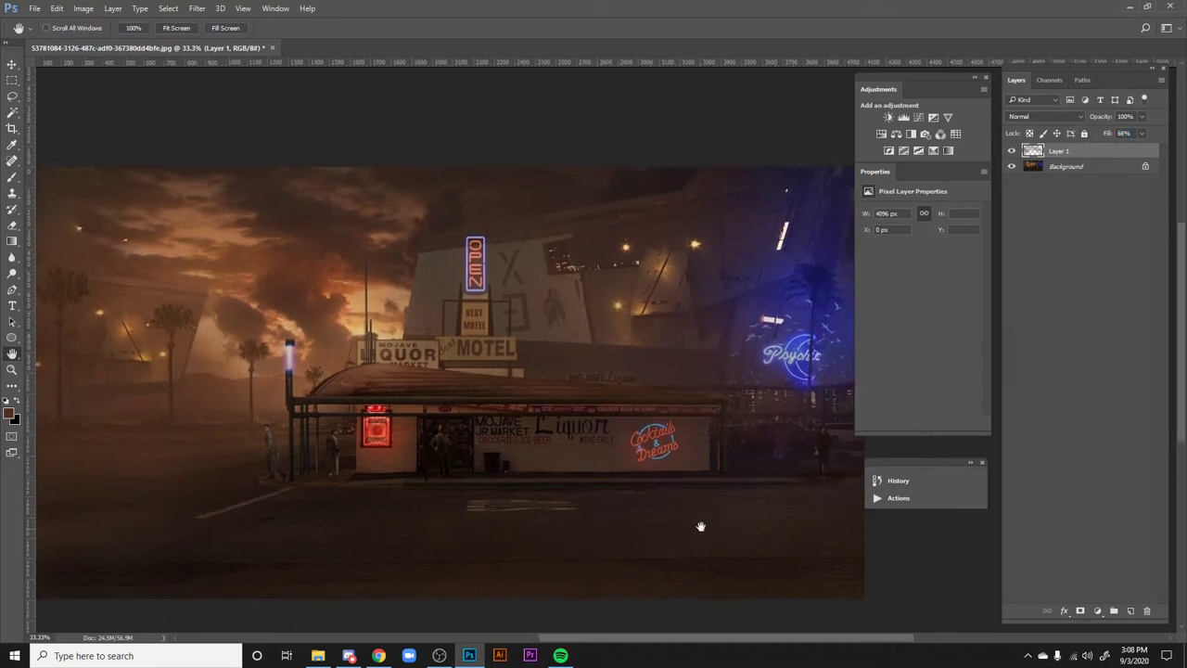
left_click_drag(670, 526, 684, 541)
left_click_drag(245, 434, 529, 438)
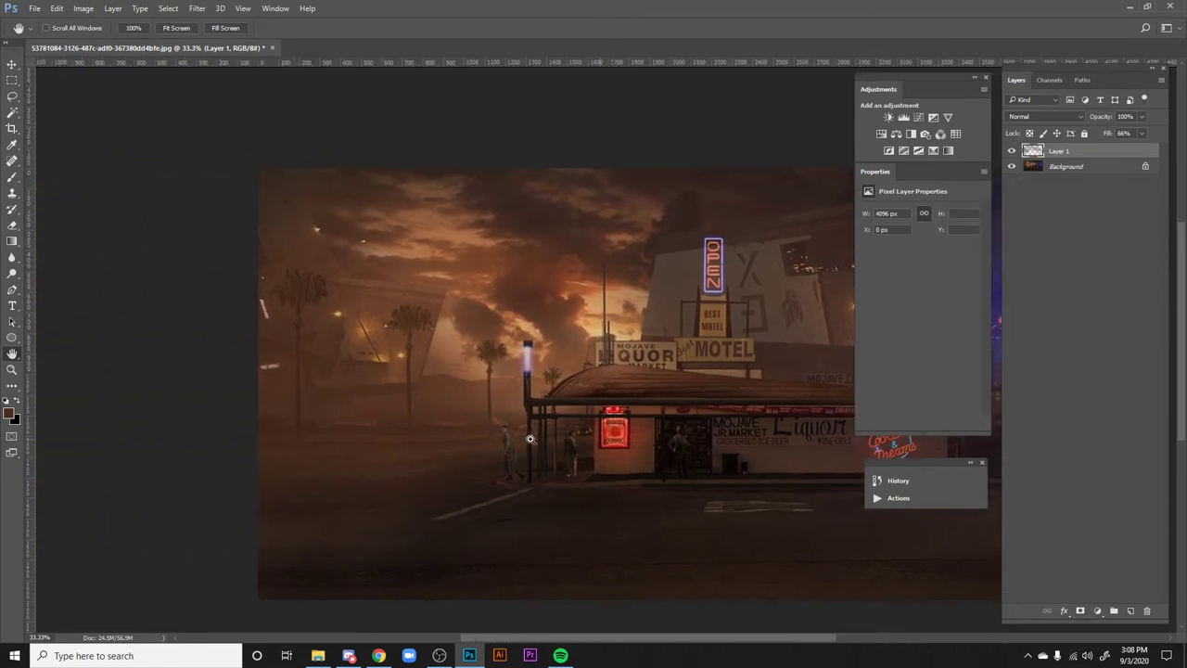
- Examine the haze up close around the figures and storefront, and across the motel scene as a whole
scroll(528, 438, "up", 2)
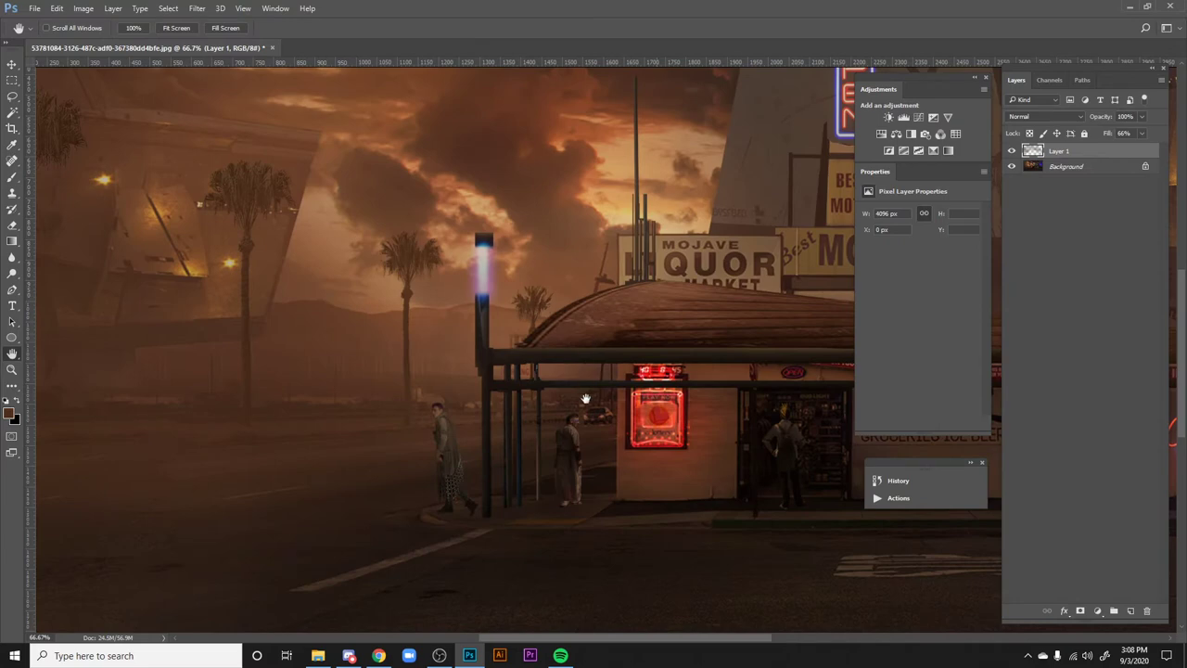
left_click_drag(506, 361, 65, 390)
key("ctrl+minus")
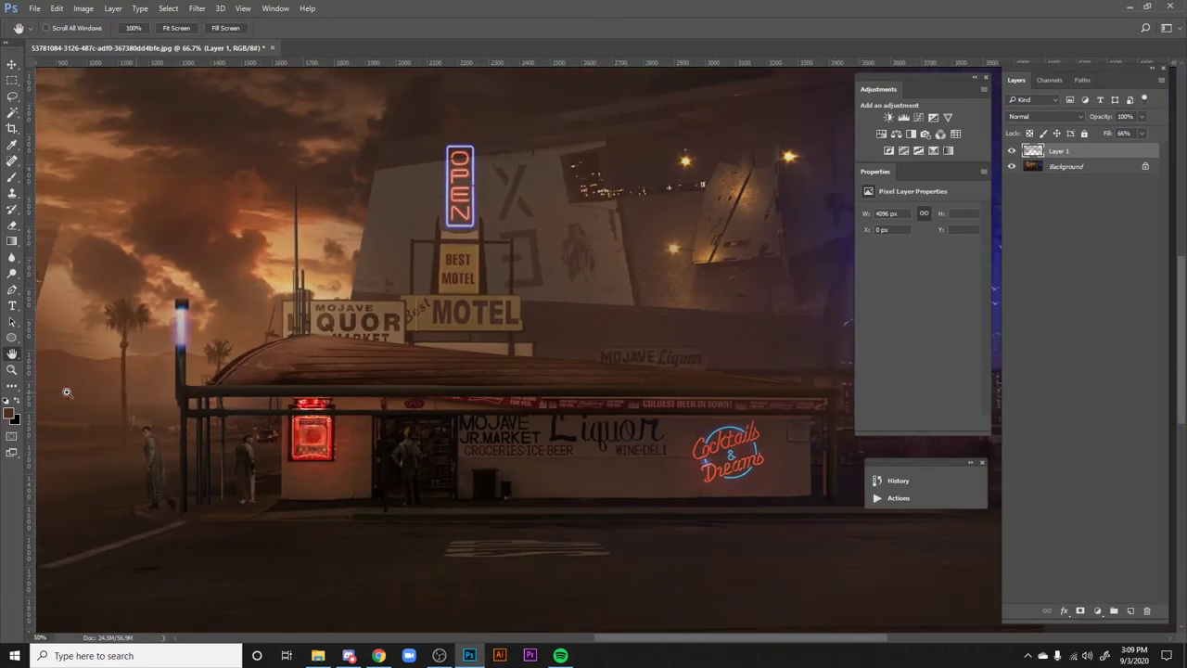
left_click_drag(538, 320, 556, 352)
key("ctrl+minus")
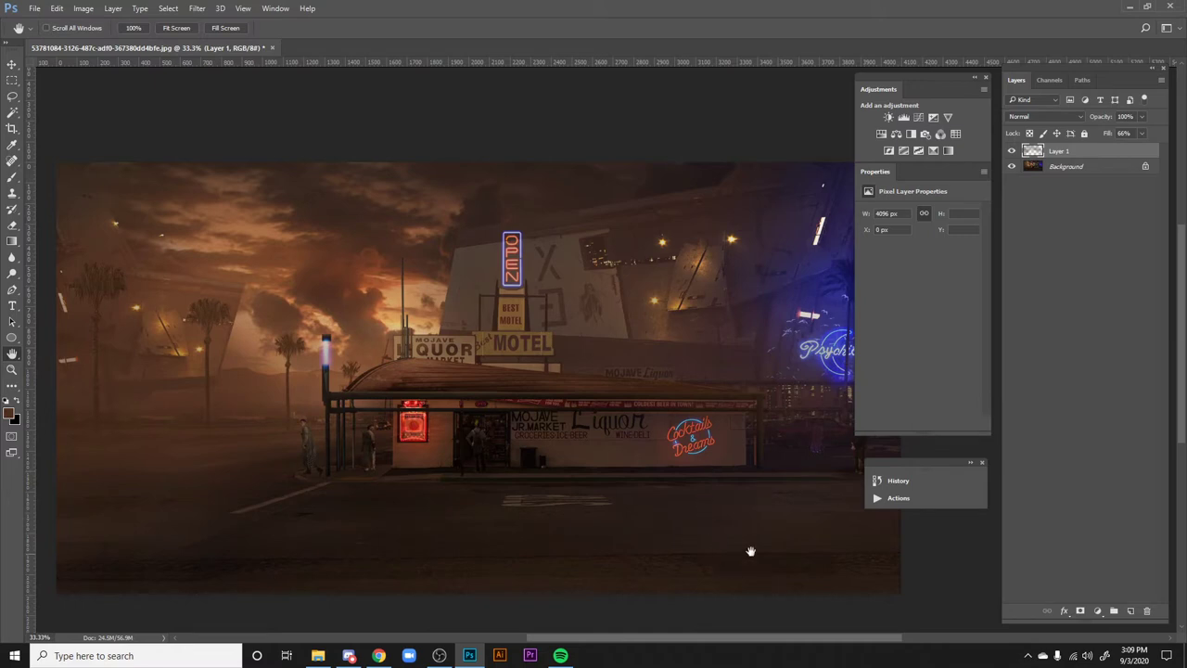
left_click_drag(710, 565, 707, 569)
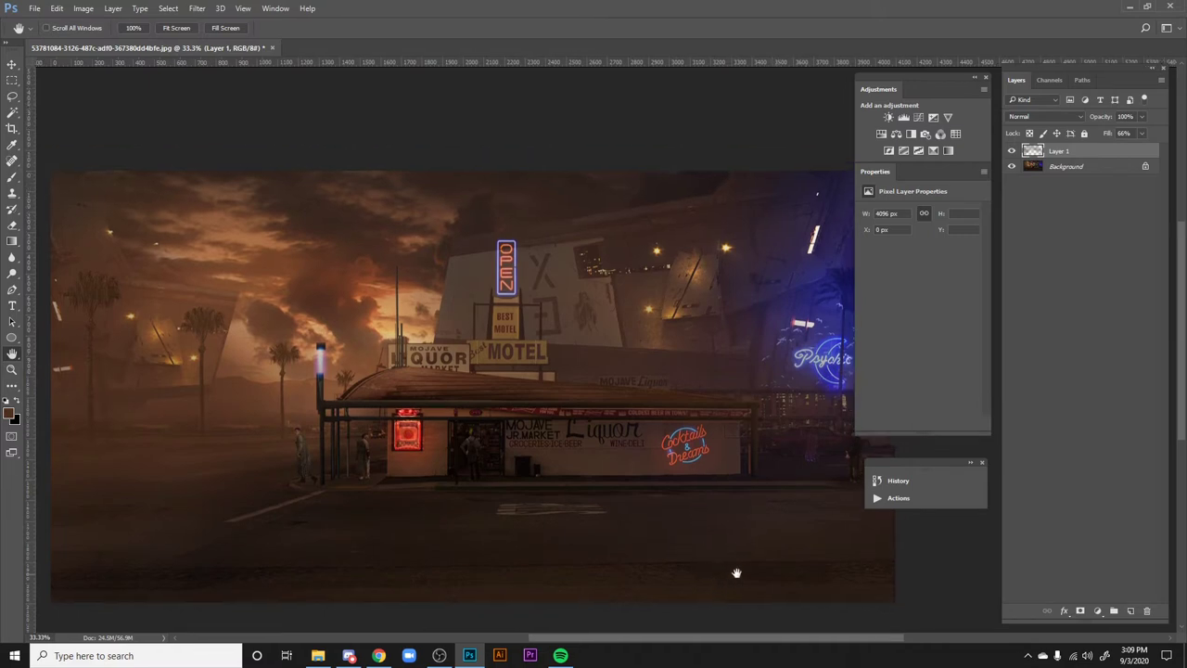
left_click_drag(813, 578, 810, 589)
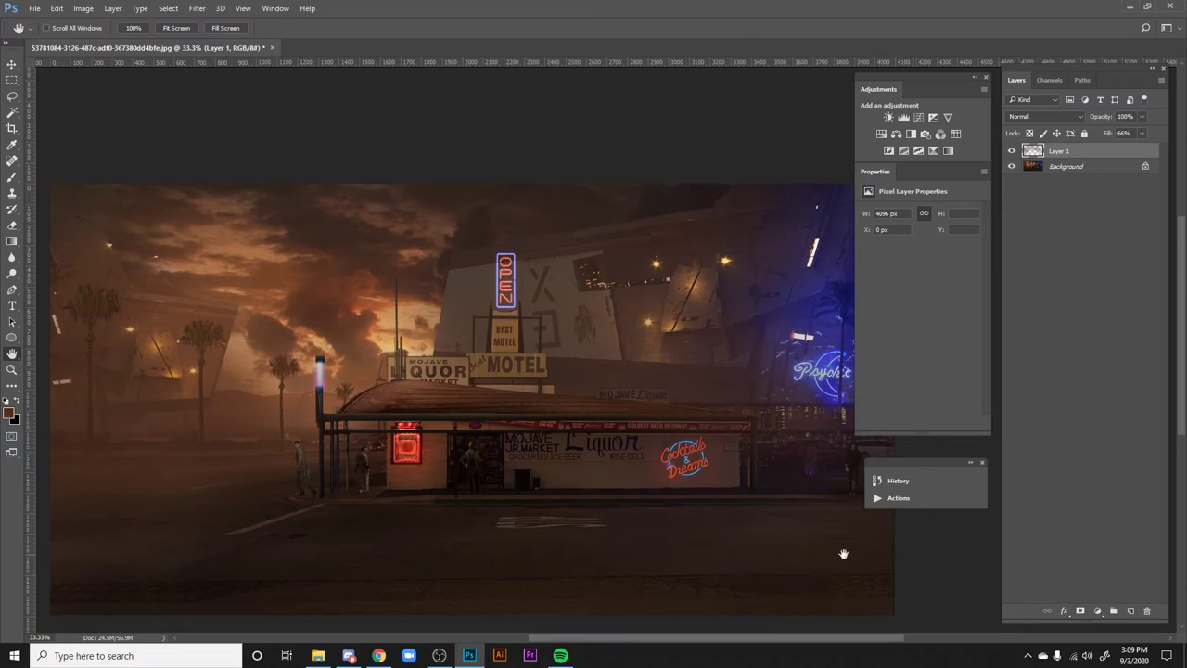
left_click_drag(756, 504, 739, 511)
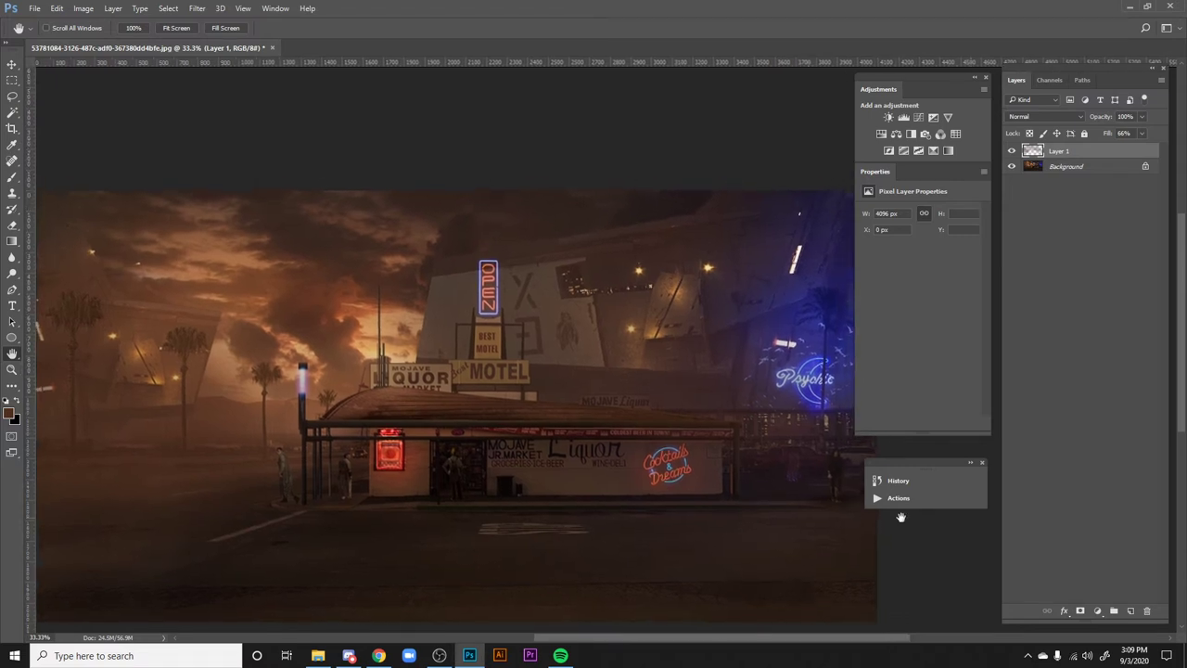
- Add a new layer and dab brown over the store's doorway with a much smaller soft brush
left_click(1132, 611)
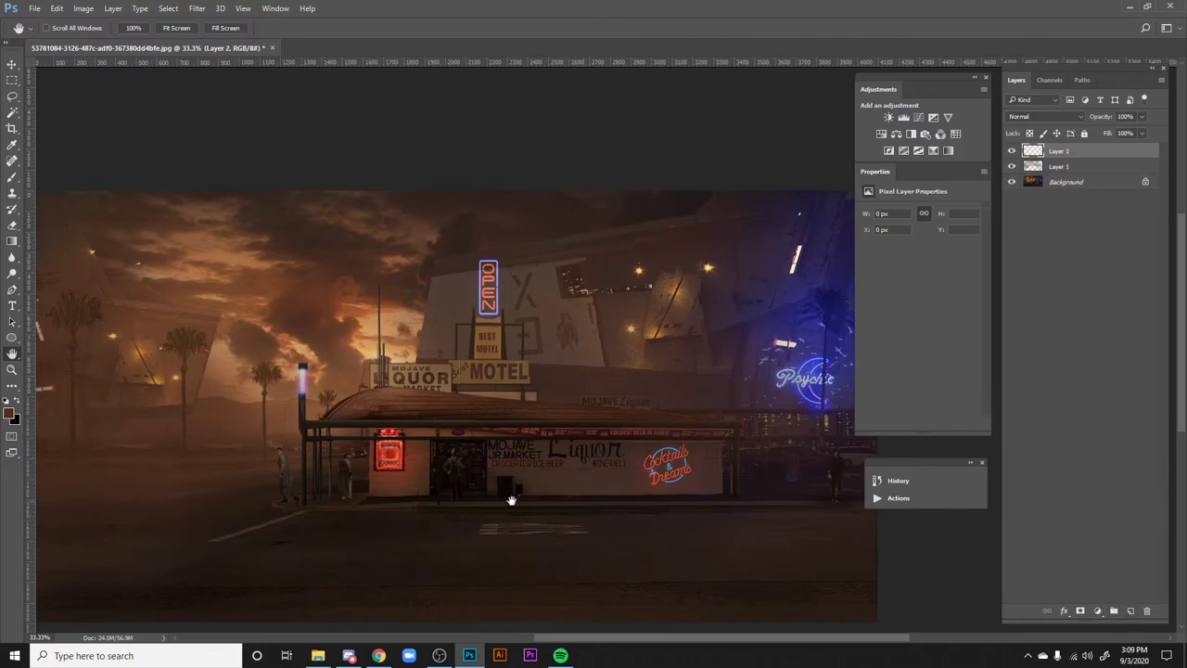
key("b")
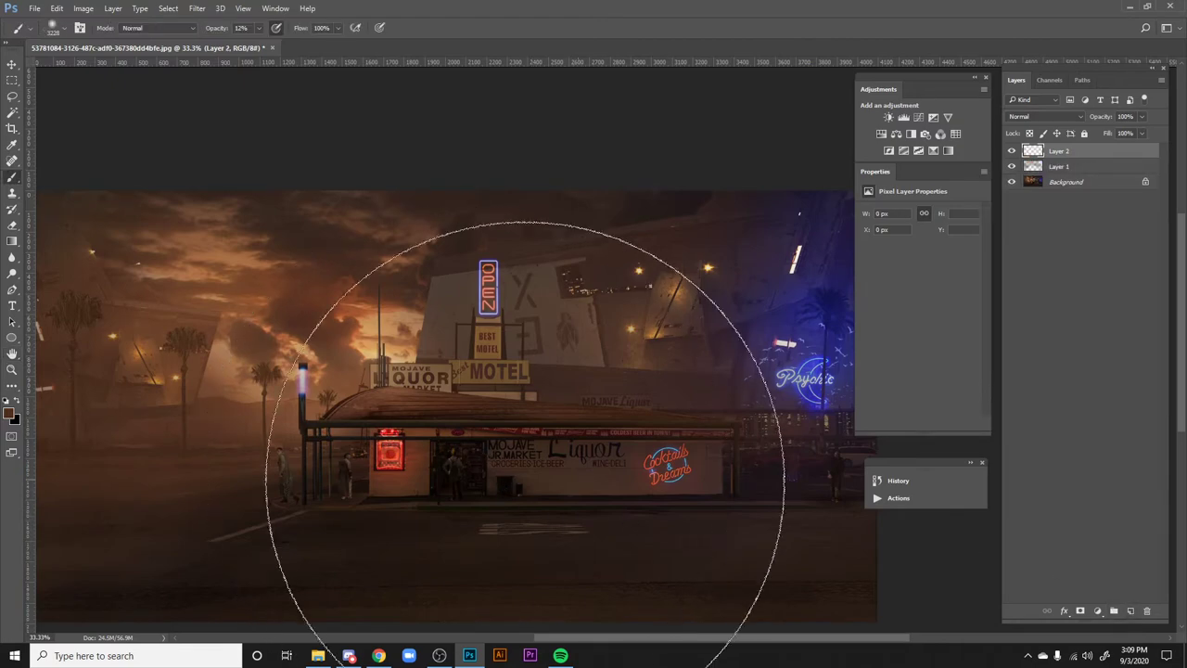
right_click(536, 334)
left_click_drag(655, 368, 619, 368)
left_click(451, 475)
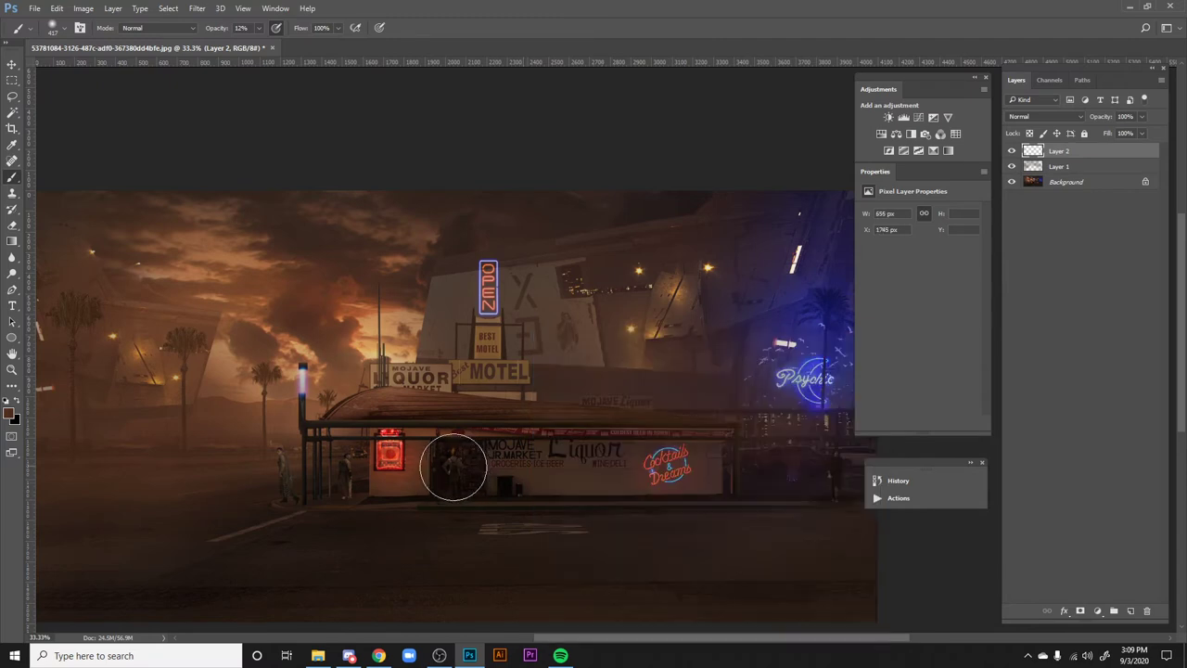
left_click_drag(451, 468, 442, 470)
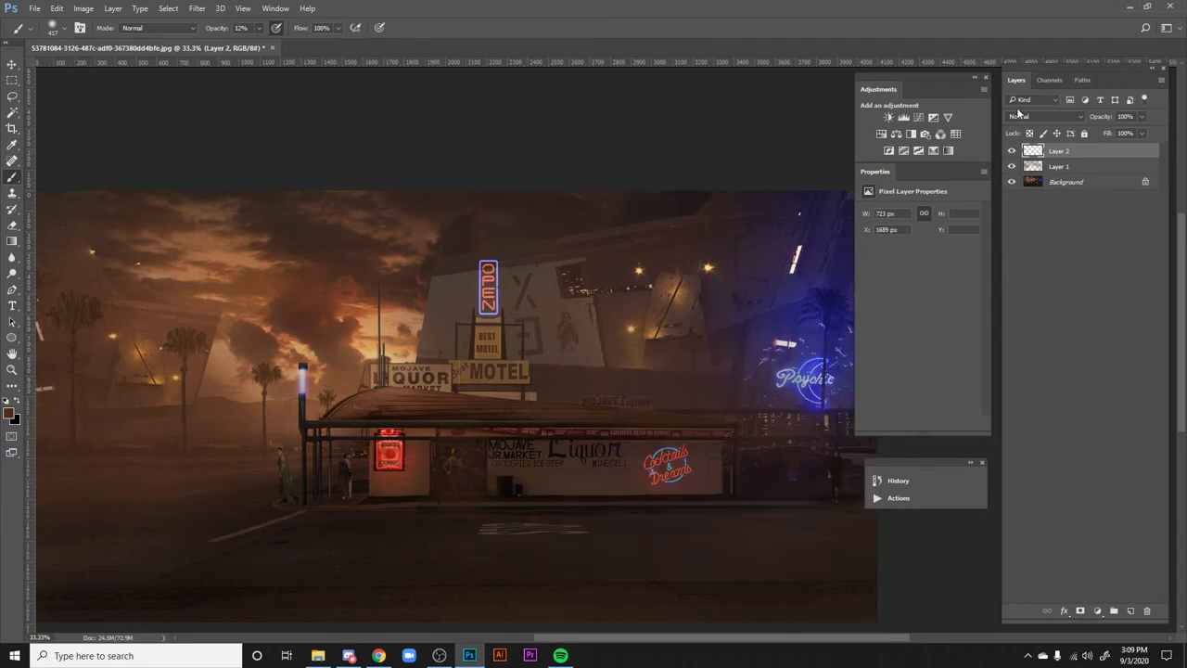
- Set the new layer to Color Dodge and paint a light orange (d6915f) glow along the storefront
left_click(1029, 116)
left_click(1031, 208)
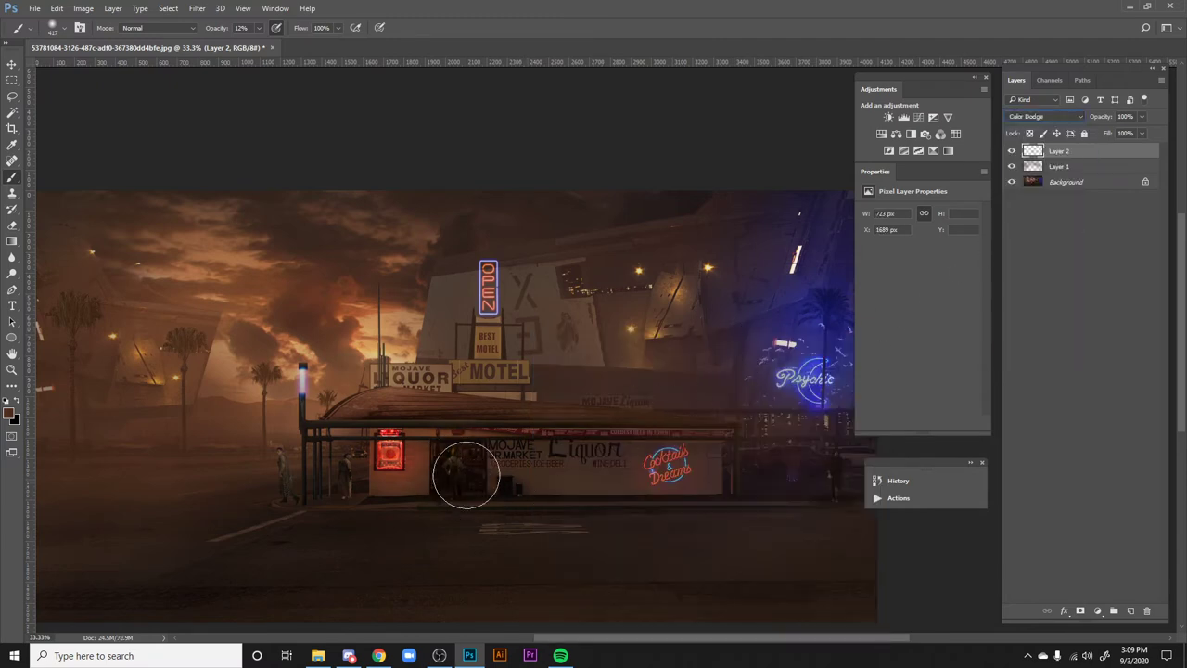
left_click(12, 414)
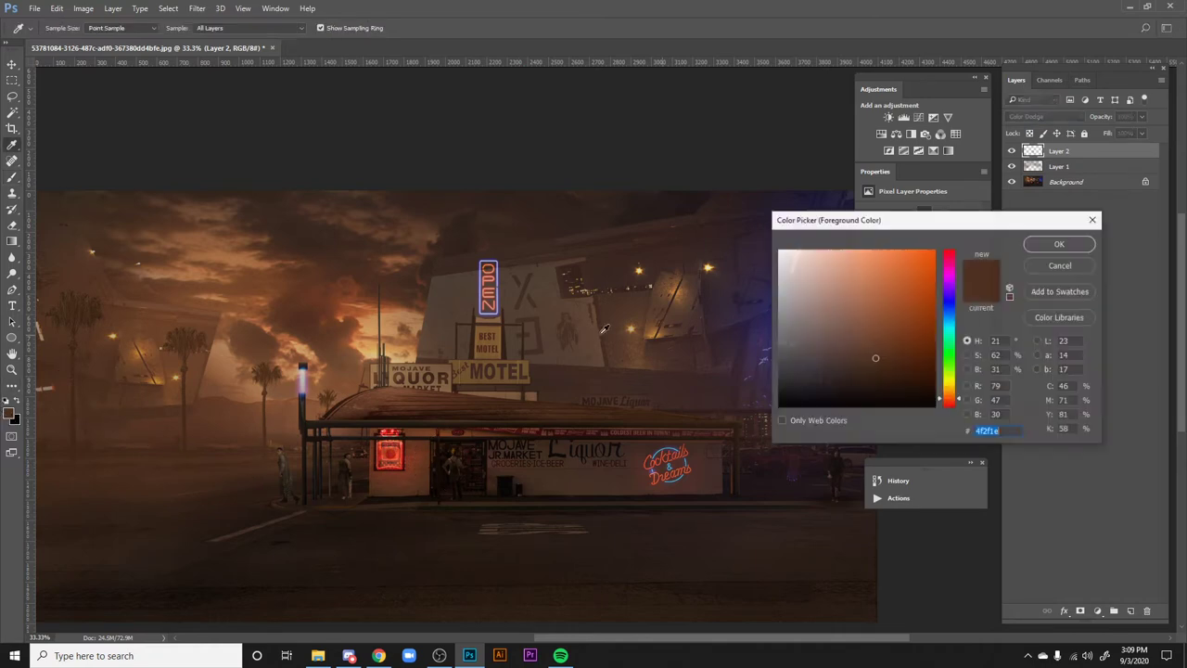
left_click_drag(631, 328, 778, 314)
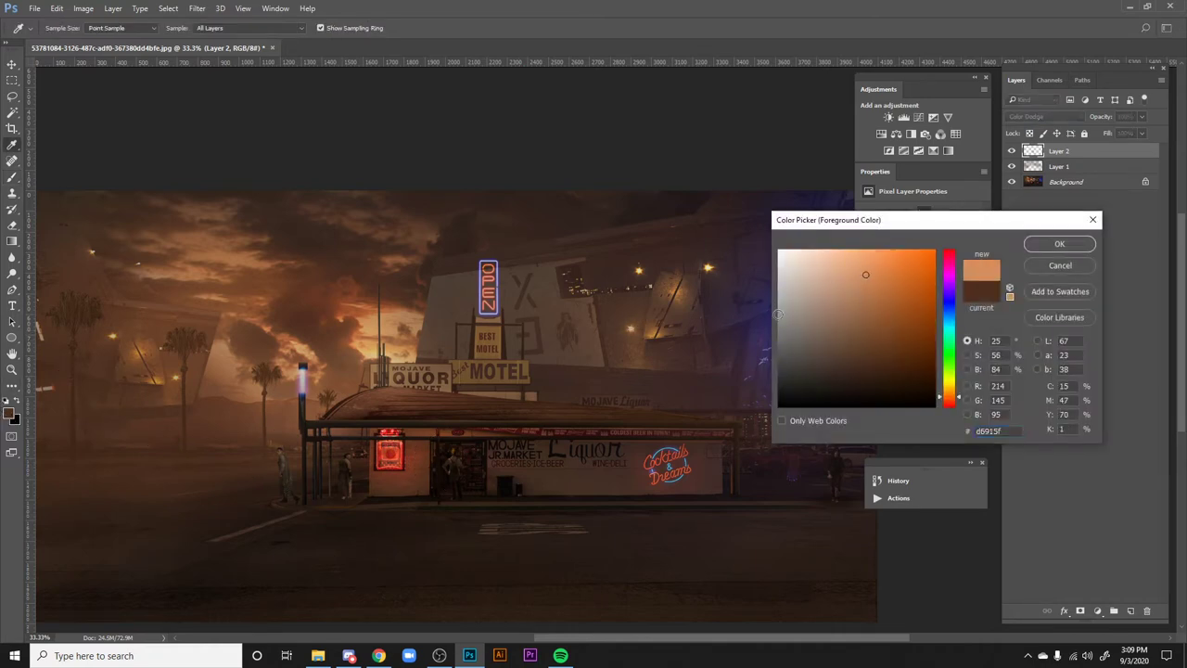
key("Return")
mouse_move(406, 471)
left_mouse_down()
mouse_move(461, 466)
mouse_move(528, 546)
mouse_move(521, 524)
mouse_move(424, 475)
mouse_move(552, 478)
mouse_move(574, 466)
mouse_move(367, 481)
mouse_move(684, 471)
left_mouse_up()
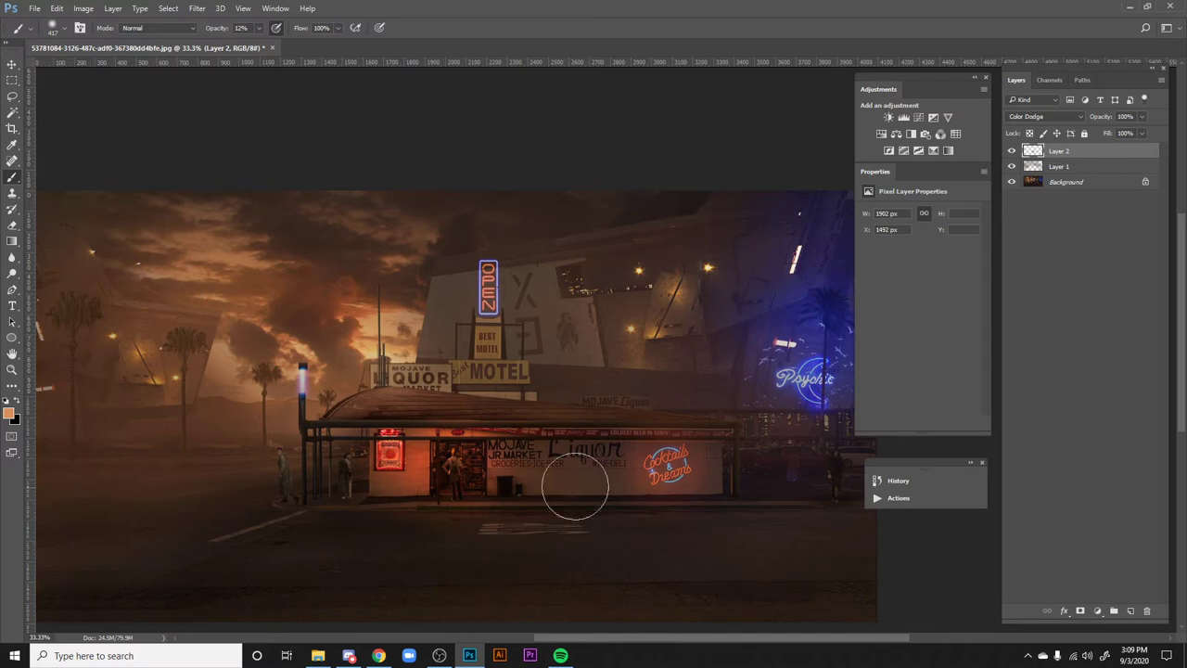
- Compare the scene with the storefront glow layer hidden and shown
key("h")
left_click_drag(772, 504, 768, 495)
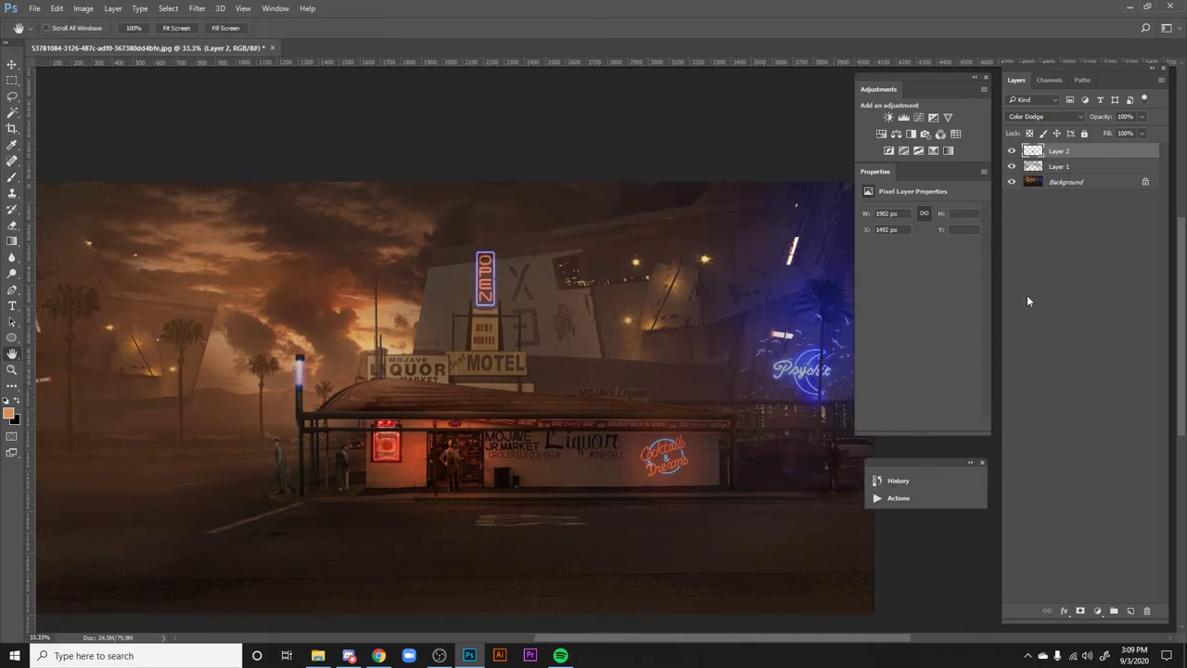
left_click(1010, 151)
left_click(1011, 152)
left_click_drag(787, 458, 748, 409)
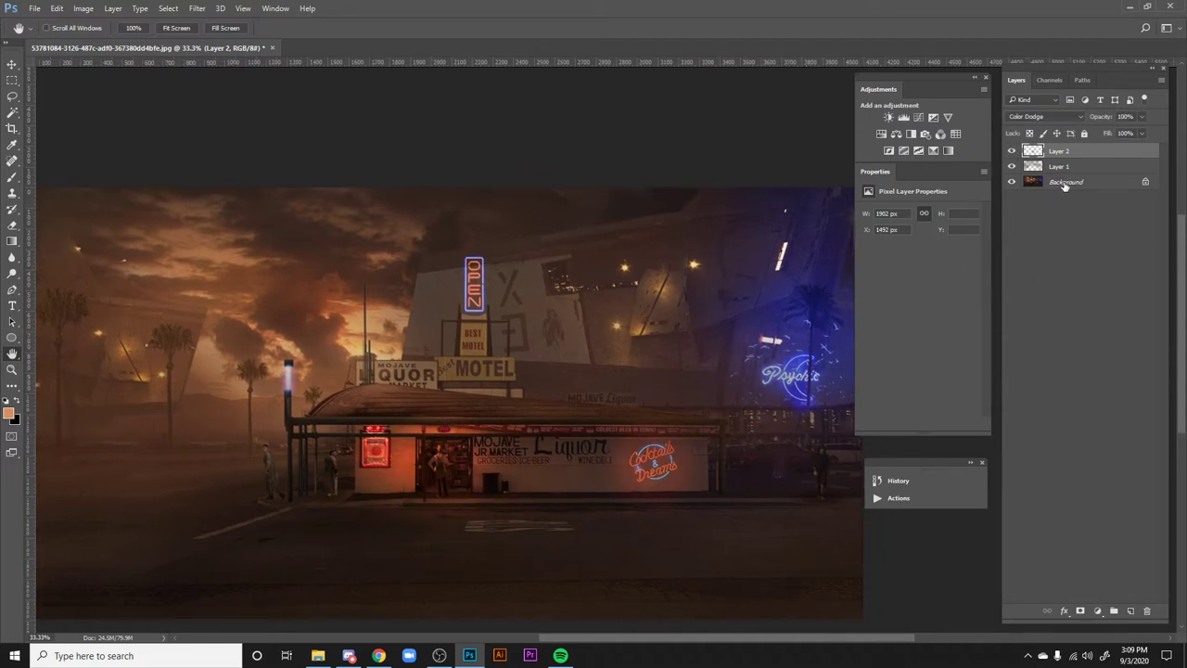
- Lasso the glowing tube atop the left roof post and copy it from the Background to its own layer
key("i")
left_click(288, 378)
key("l")
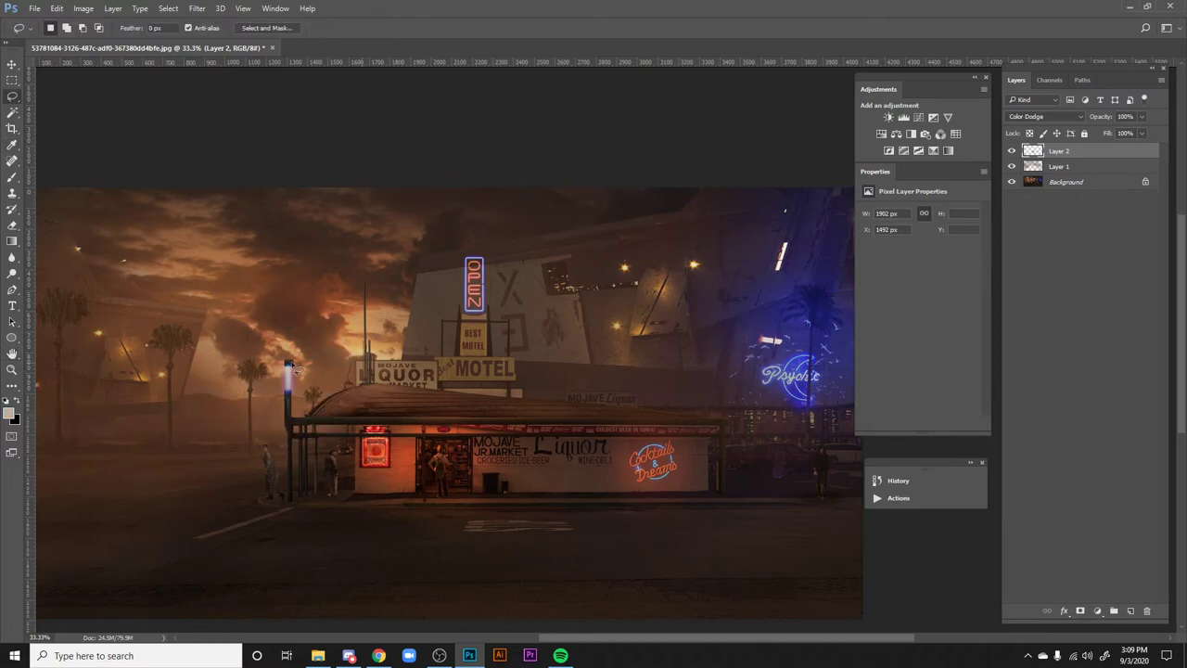
mouse_move(285, 360)
left_mouse_down()
mouse_move(298, 415)
mouse_move(282, 414)
mouse_move(282, 360)
left_mouse_up()
left_click(1066, 182)
key("ctrl+j")
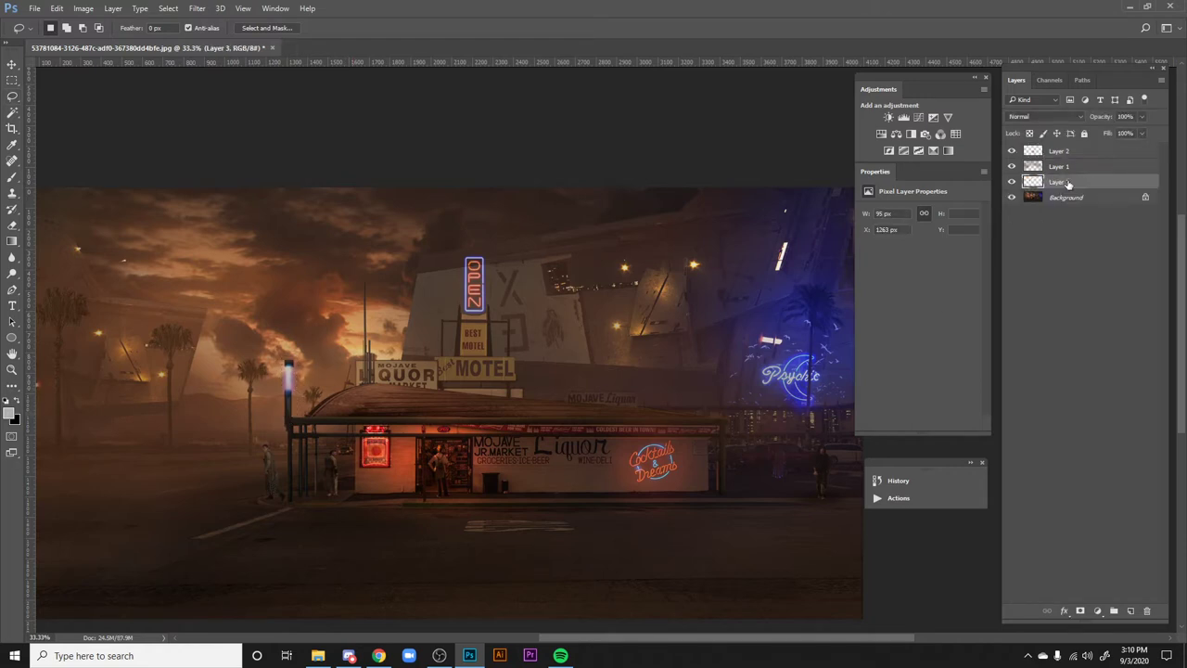
- Move the copied tube above the roof's right post and delete the surrounding pixels around the light
key("v")
mouse_move(264, 398)
left_mouse_down()
mouse_move(745, 390)
mouse_move(721, 399)
mouse_move(692, 332)
mouse_move(766, 387)
mouse_move(735, 447)
mouse_move(729, 365)
mouse_move(735, 399)
left_mouse_up()
key("l")
key("Delete")
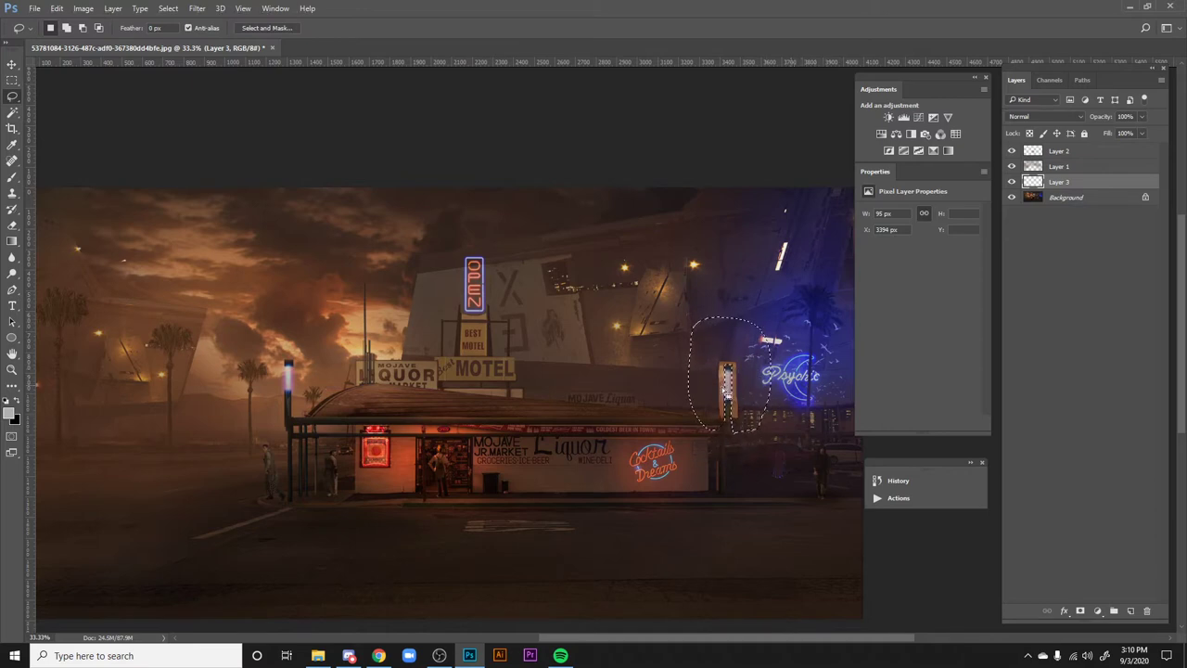
key("ctrl+d")
- Nudge the trimmed light tube left to line it up with the right roof post
key("v")
key("Left")
key("Left")
key("Left")
key("Left")
key("Left")
key("Left")
key("Left")
key("Left")
key("Left")
key("Left")
key("Left")
key("Left")
key("Left")
key("Left")
key("Left")
key("Left")
key("Left")
key("Left")
key("Left")
key("Left")
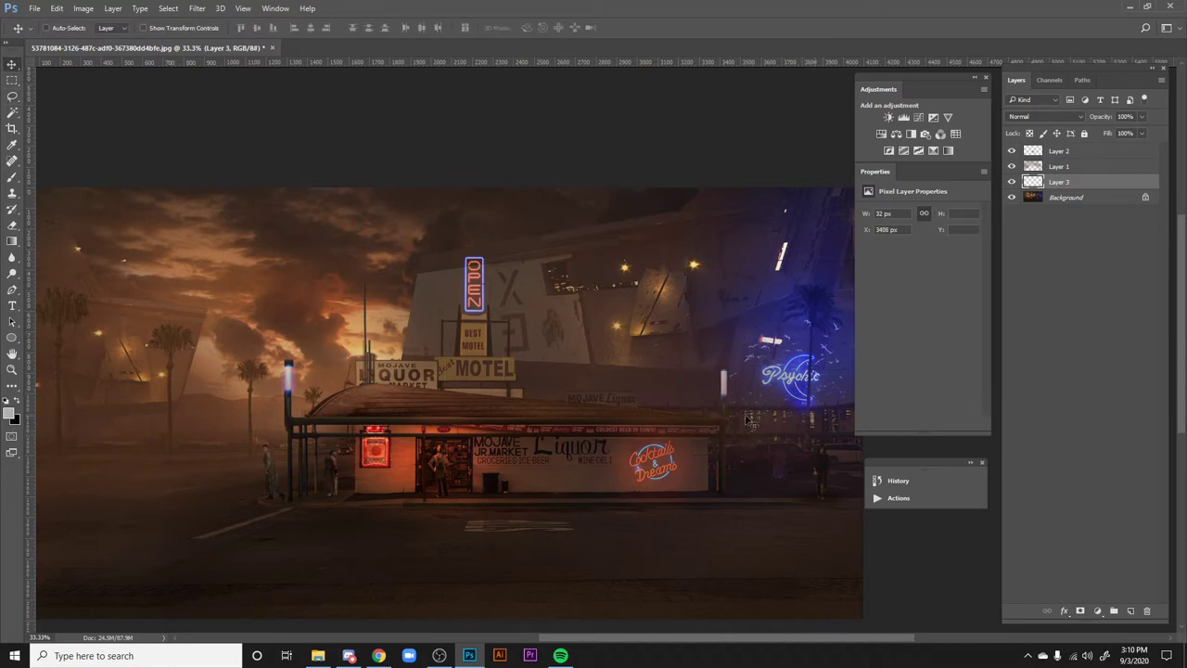
- Duplicate the light tube twice, scaling the copies down and placing them along the roof's back edge and by the Liquor sign
key("ctrl+j")
left_click_drag(709, 417, 383, 386)
key("ctrl+t")
key("Return")
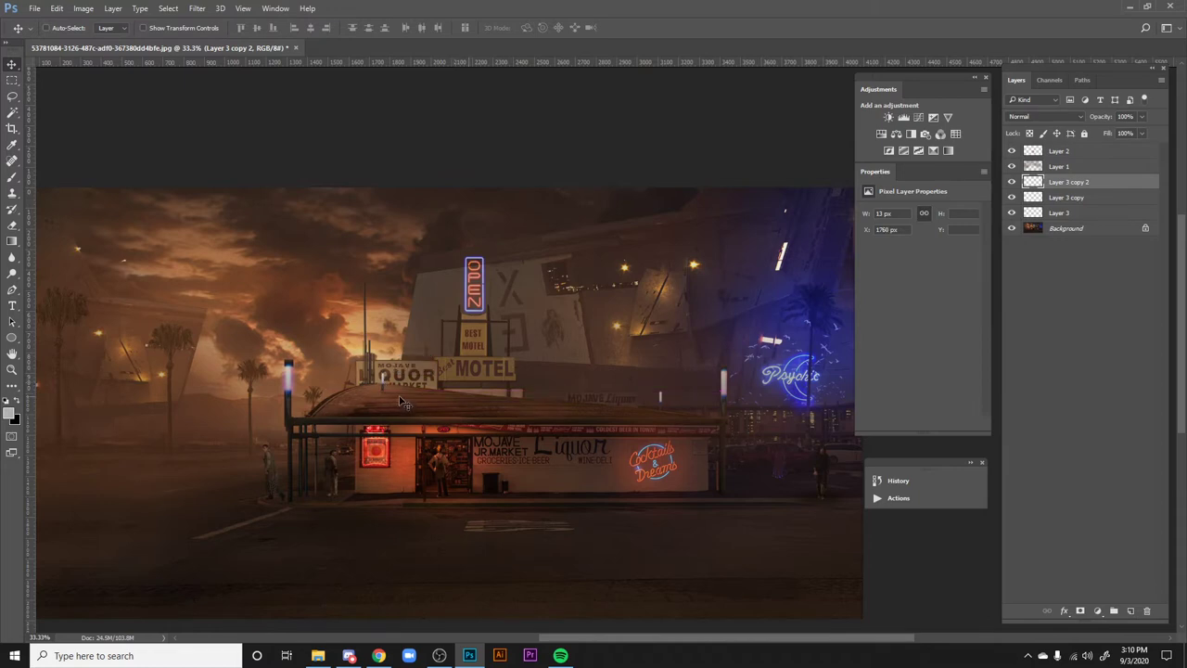
- Compare the scene with the haze layer and the Color Dodge glow layer each hidden and shown
key("l")
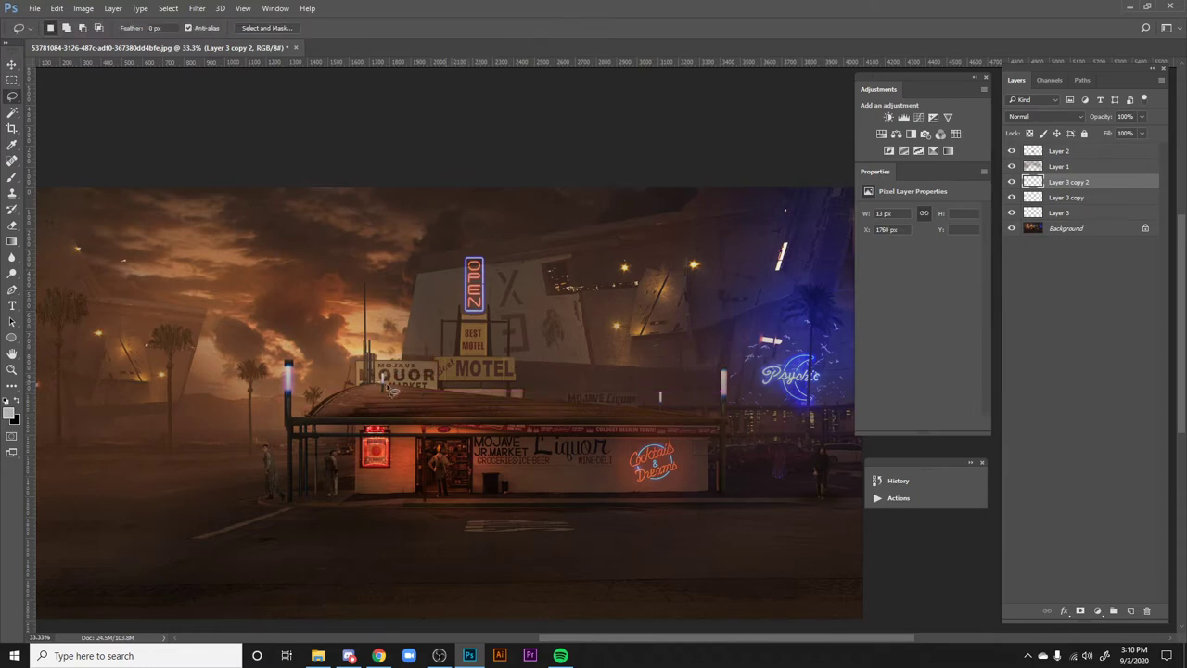
key("h")
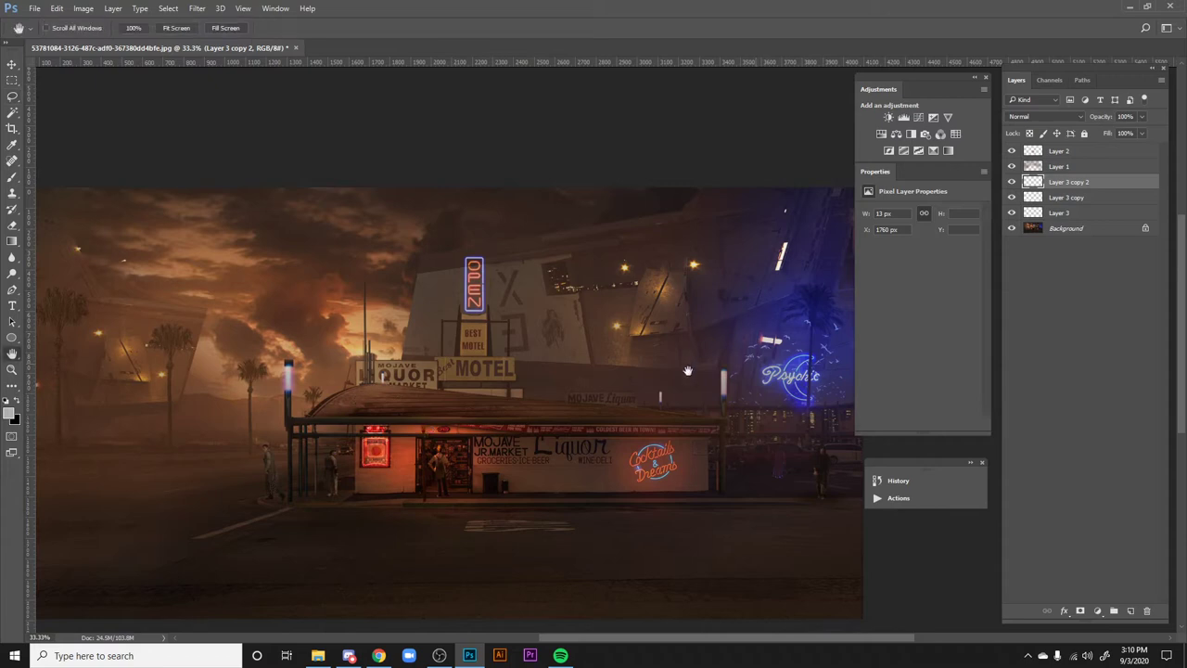
scroll(798, 531, "left", 2)
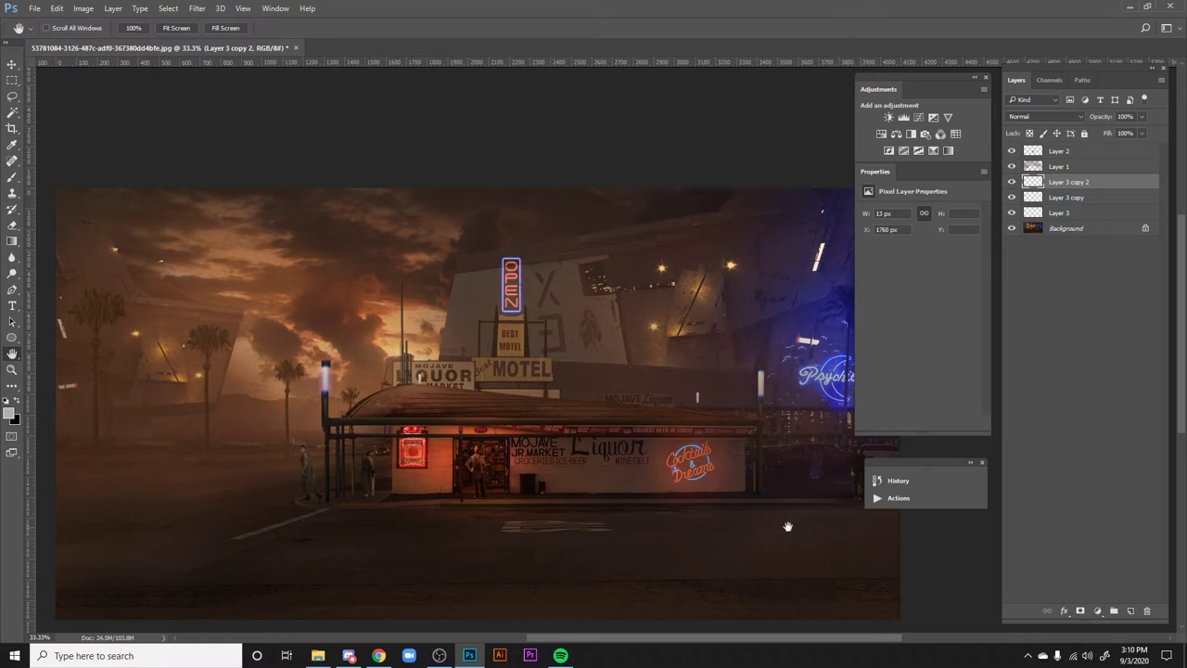
left_click_drag(709, 482, 712, 488)
mouse_move(718, 532)
left_mouse_down()
mouse_move(702, 517)
mouse_move(715, 501)
mouse_move(715, 514)
left_mouse_up()
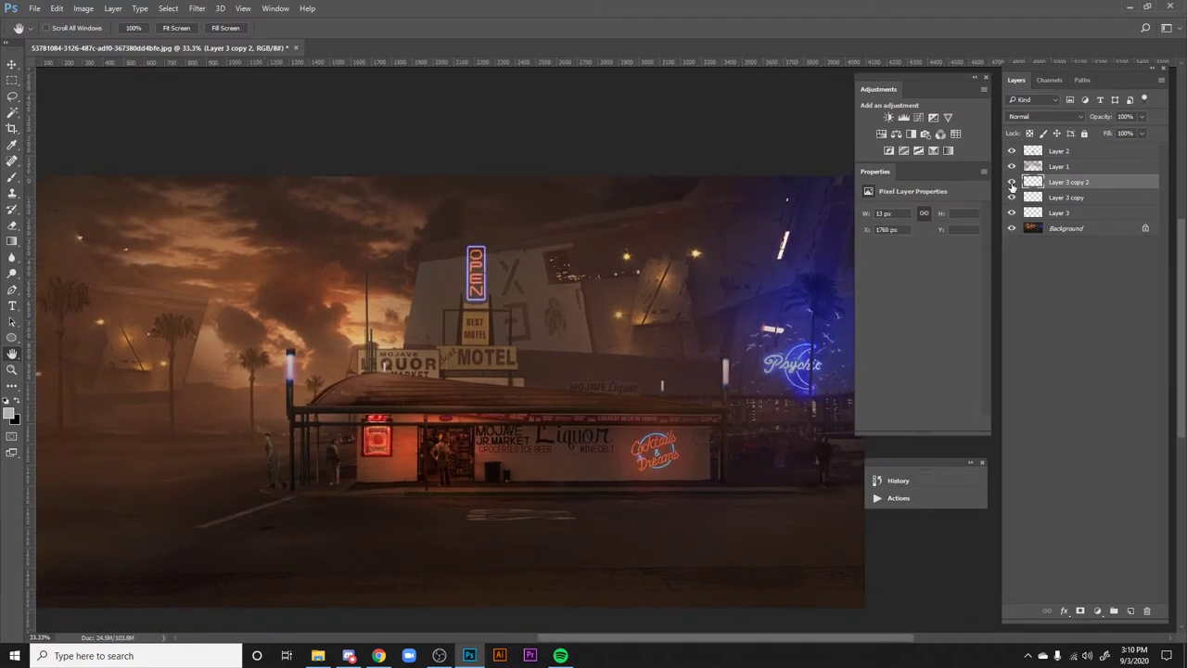
left_click(1012, 167)
left_click(1012, 170)
left_click_drag(688, 409, 718, 416)
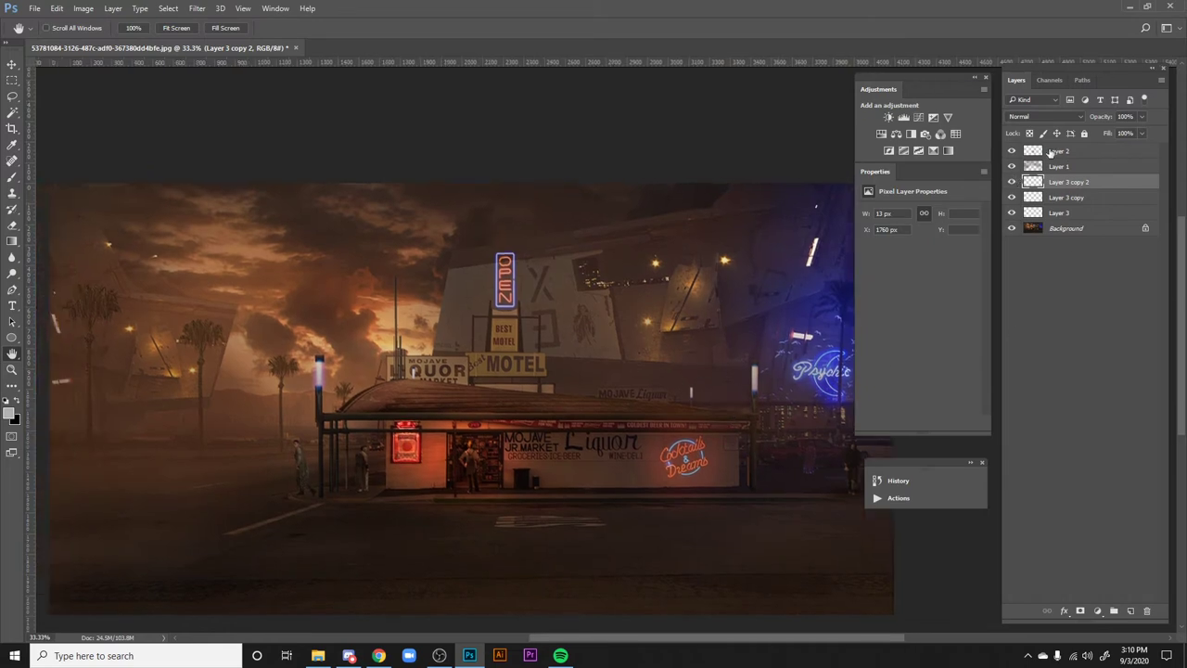
left_click(1012, 151)
left_click(1012, 151)
- Paint sky-sampled orange on the Color Dodge layer around the left-hand figures, road, horizon and clouds
left_click(1058, 151)
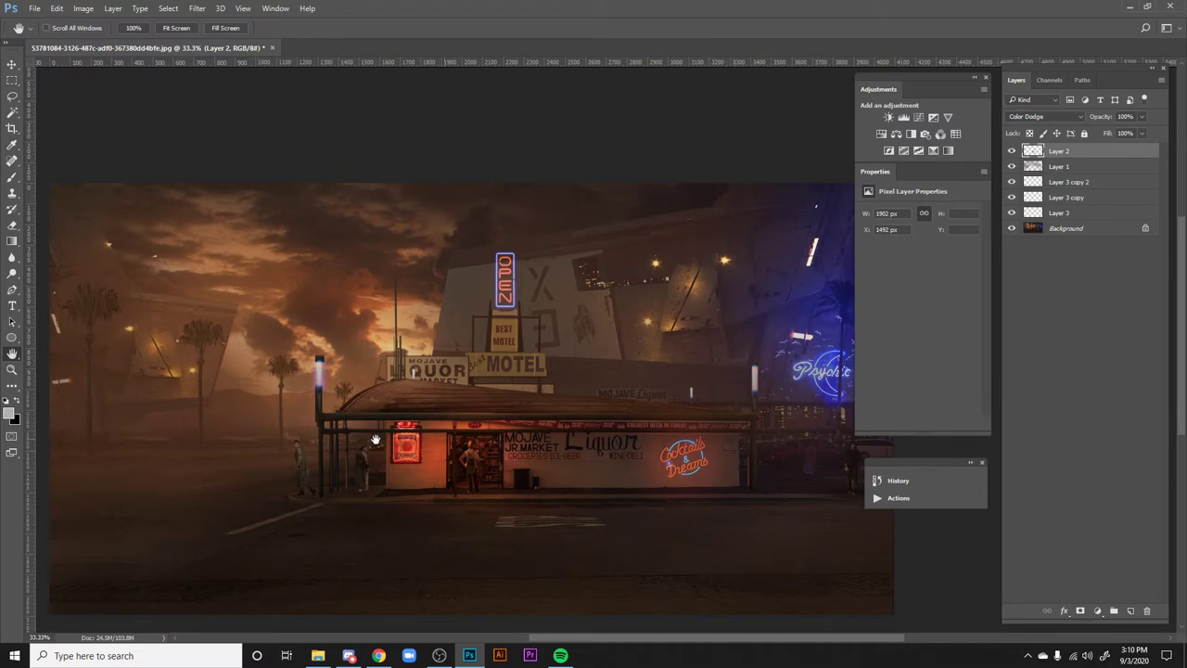
key("b")
left_click(376, 309, "alt")
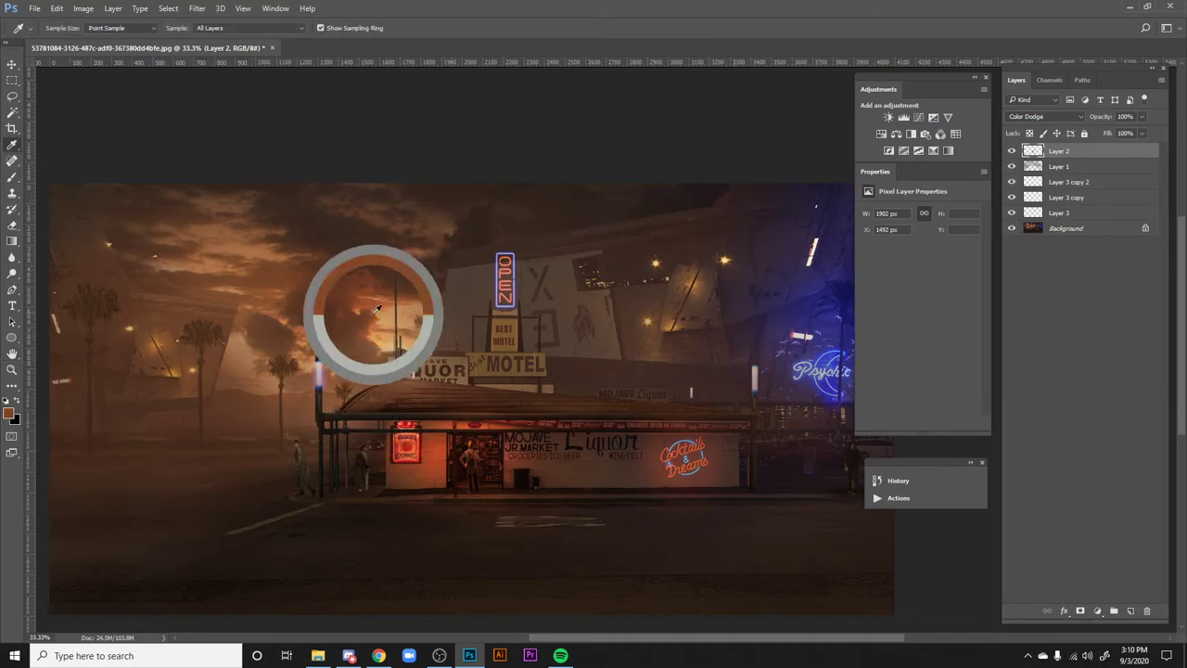
left_click_drag(320, 432, 291, 453)
mouse_move(305, 531)
left_mouse_down()
mouse_move(299, 436)
mouse_move(206, 425)
mouse_move(243, 403)
mouse_move(358, 477)
mouse_move(306, 433)
mouse_move(363, 447)
mouse_move(297, 476)
left_mouse_up()
left_click_drag(295, 356, 255, 371)
mouse_move(415, 328)
left_mouse_down()
mouse_move(419, 268)
mouse_move(399, 312)
mouse_move(424, 337)
mouse_move(403, 331)
mouse_move(277, 385)
mouse_move(234, 373)
mouse_move(193, 436)
mouse_move(195, 329)
mouse_move(151, 372)
mouse_move(99, 279)
left_mouse_up()
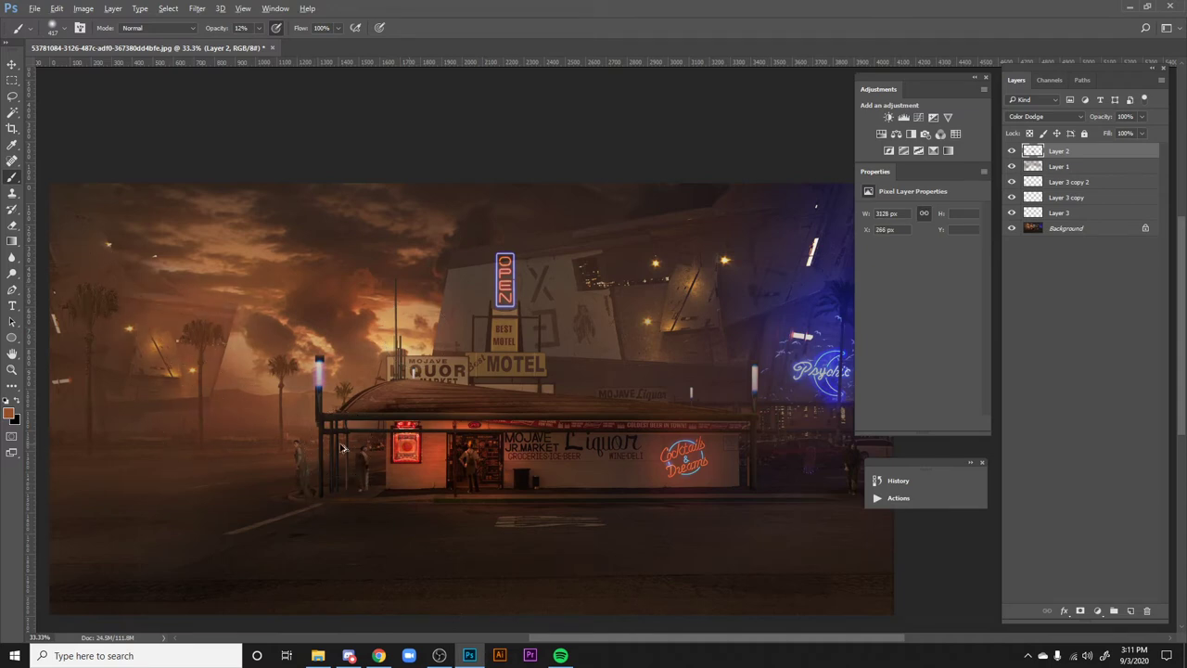
key("h")
mouse_move(636, 421)
left_mouse_down()
mouse_move(665, 469)
mouse_move(667, 527)
mouse_move(700, 509)
mouse_move(683, 498)
left_mouse_up()
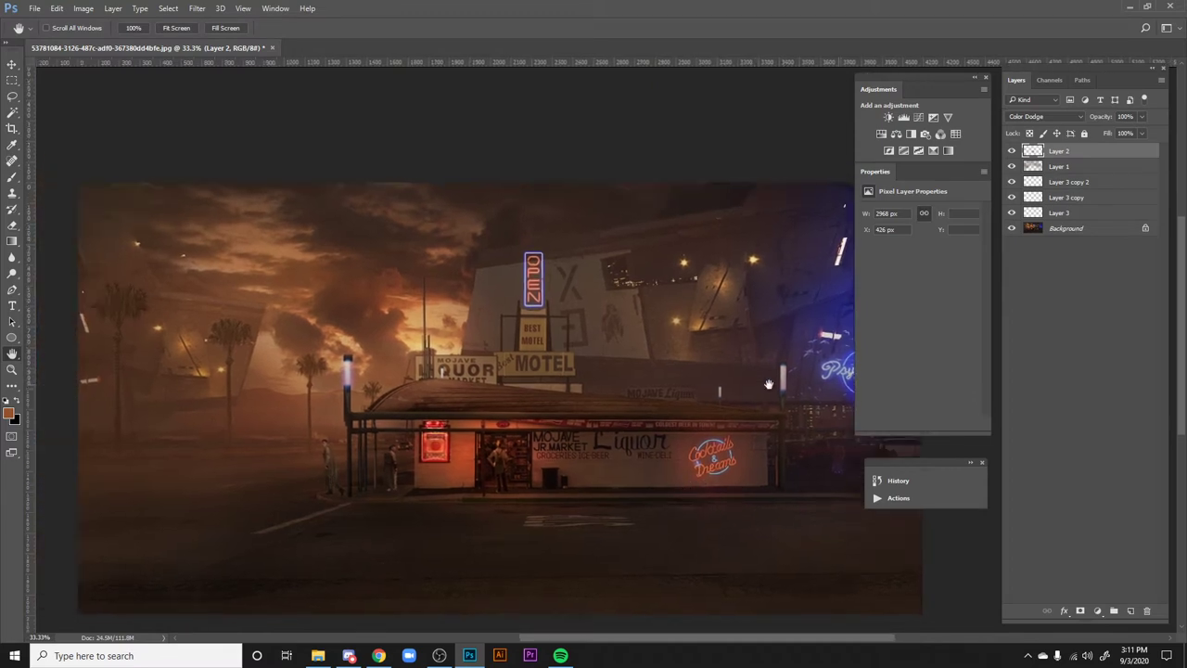
left_click_drag(727, 449, 687, 437)
left_click_drag(733, 531, 736, 557)
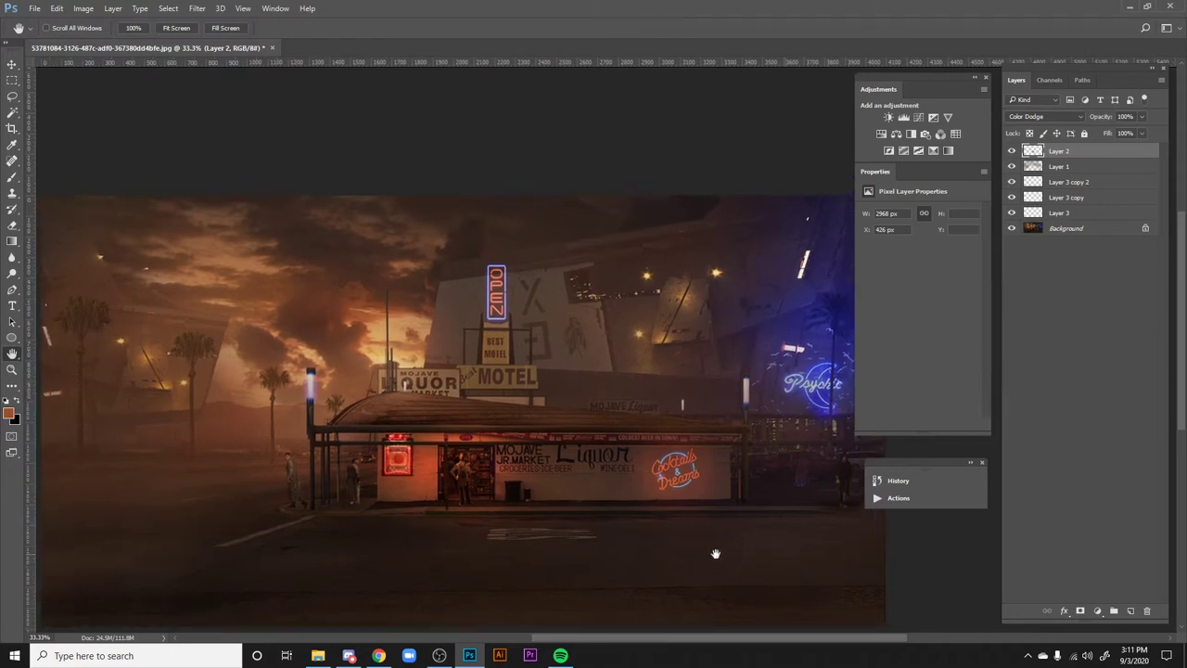
left_click_drag(655, 470, 646, 466)
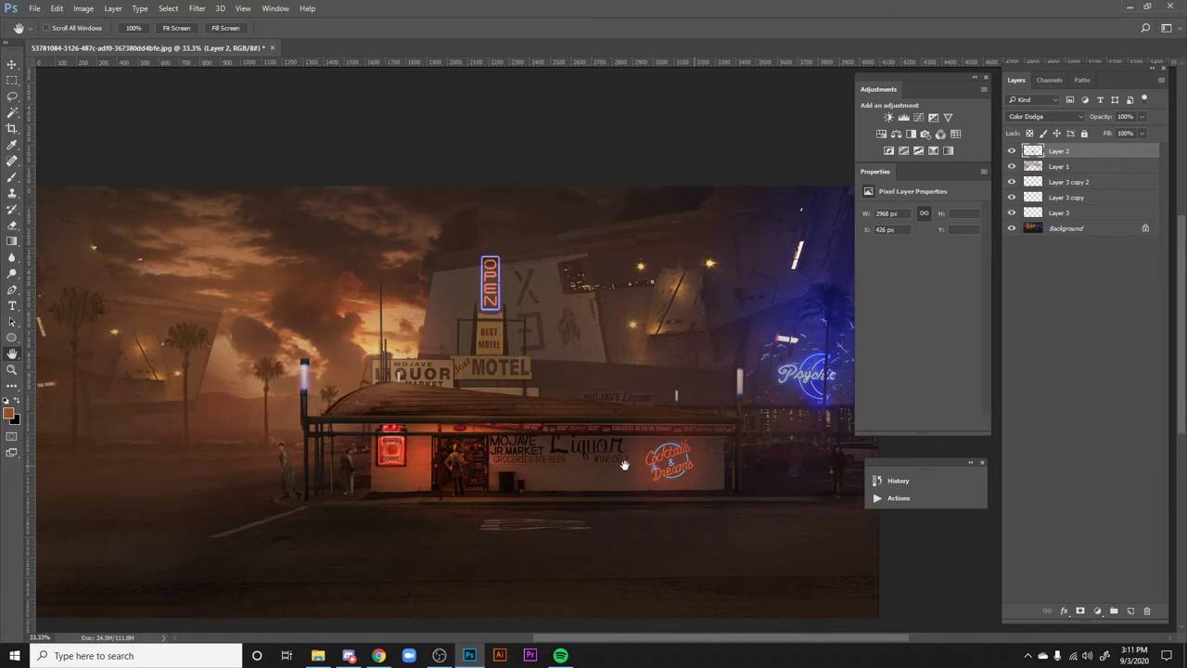
left_click_drag(662, 418, 643, 401)
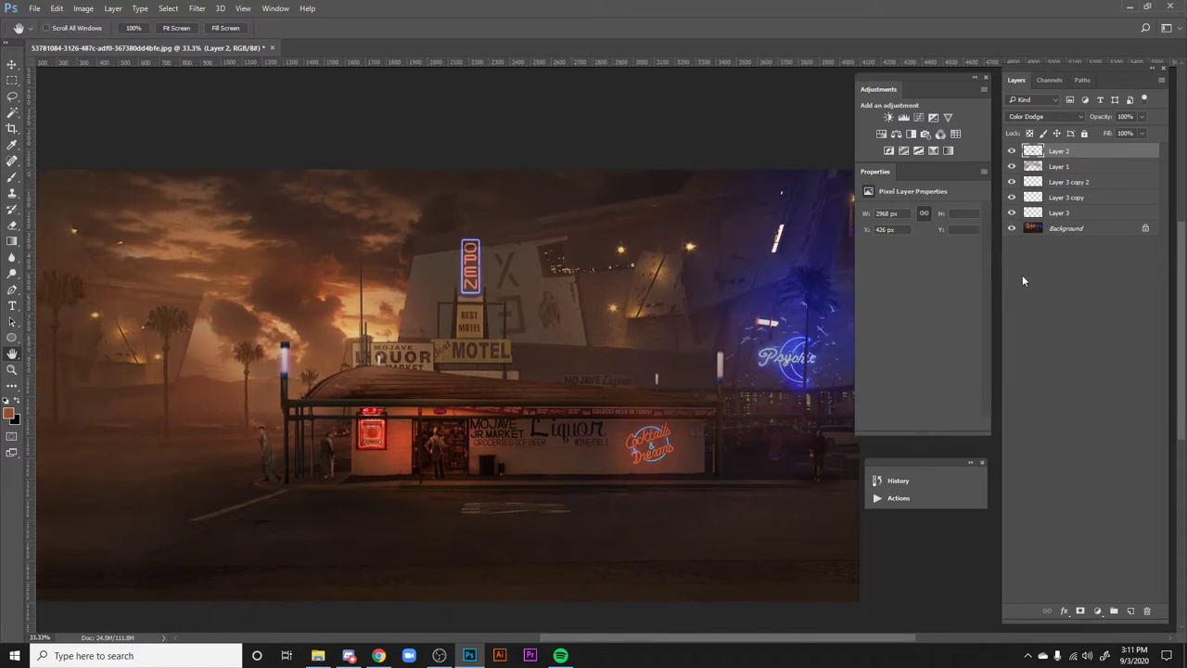
left_click_drag(749, 448, 755, 511)
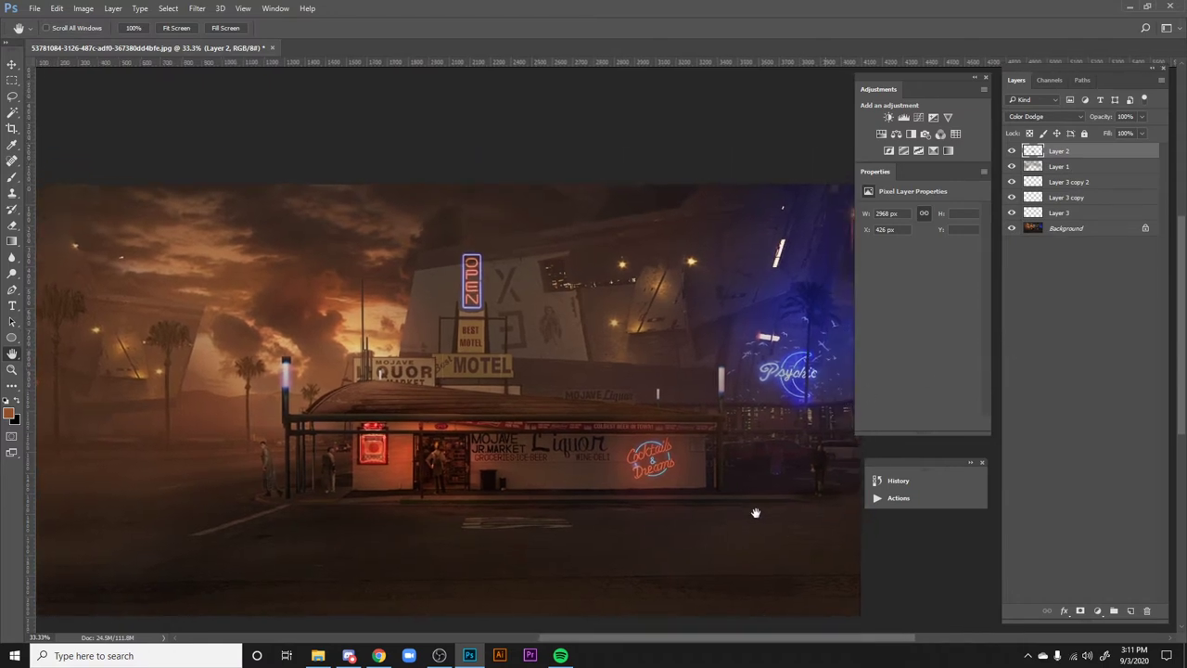
left_click_drag(822, 481, 852, 534)
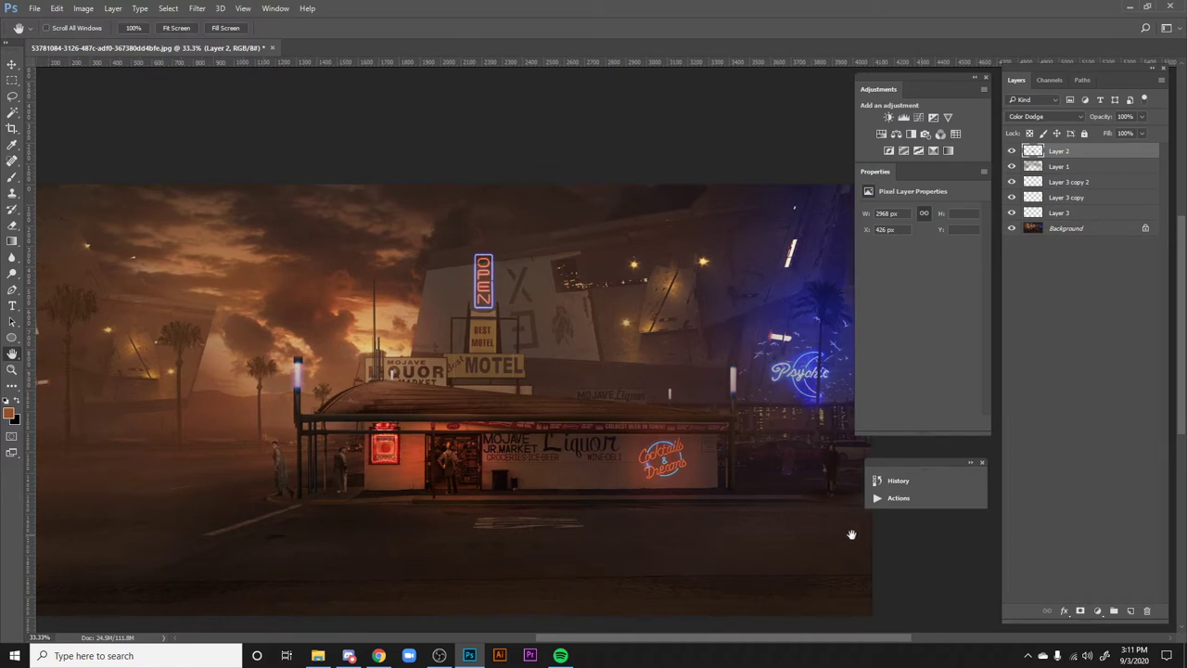
- Outline the curved roof with a Lasso selection and add a new layer set to Soft Light blending
left_click_drag(637, 451, 652, 454)
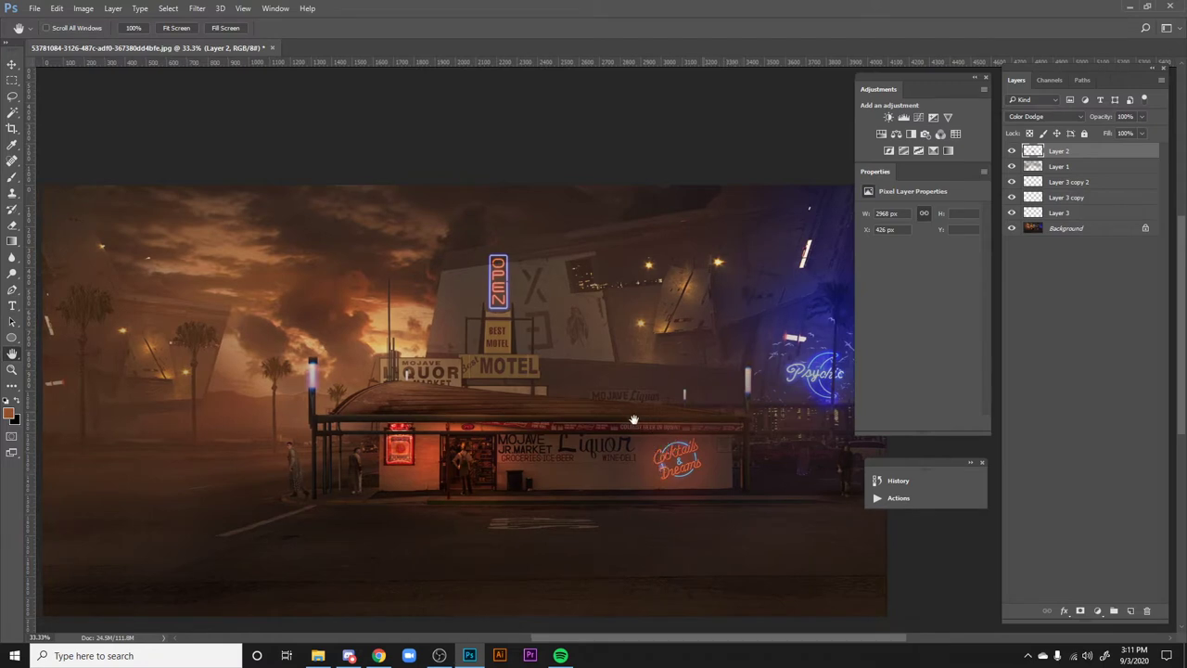
key("l")
mouse_move(335, 414)
left_mouse_down()
mouse_move(728, 419)
mouse_move(404, 375)
mouse_move(339, 413)
left_mouse_up()
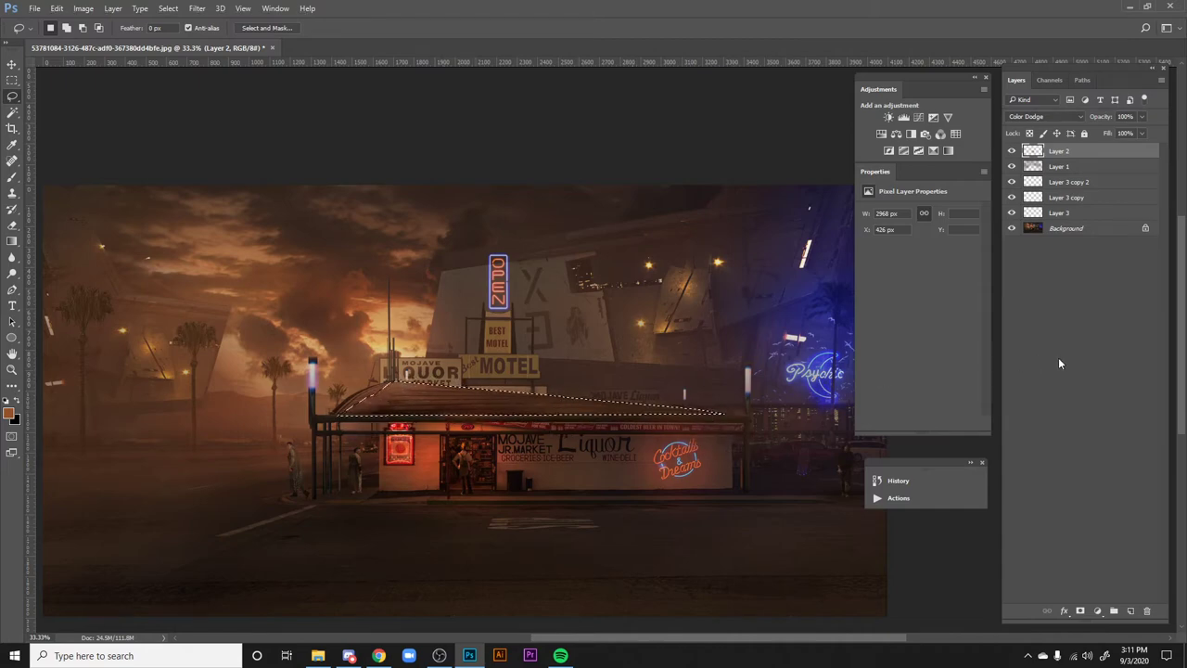
left_click(1130, 610)
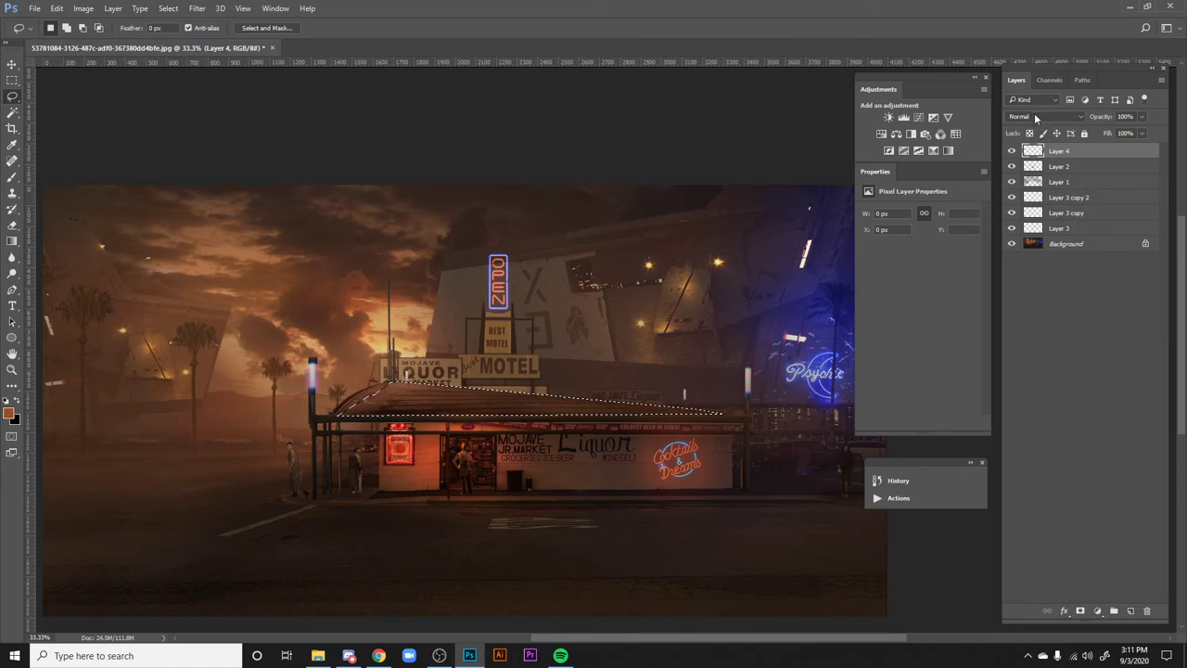
left_click(1037, 120)
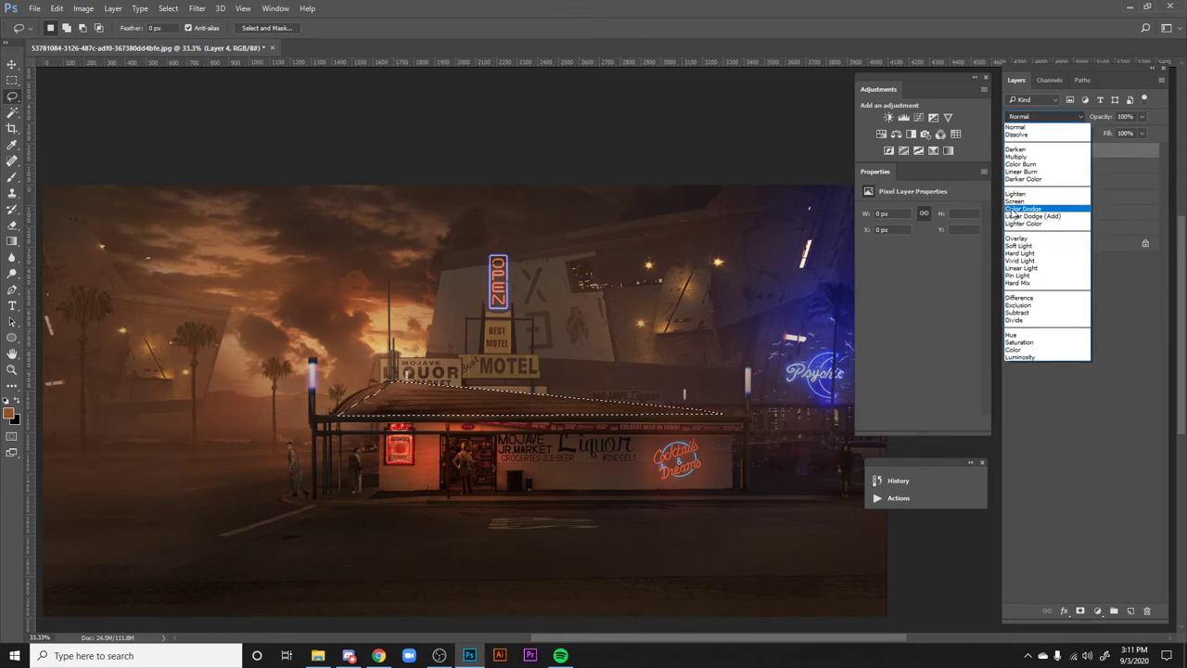
left_click(1020, 246)
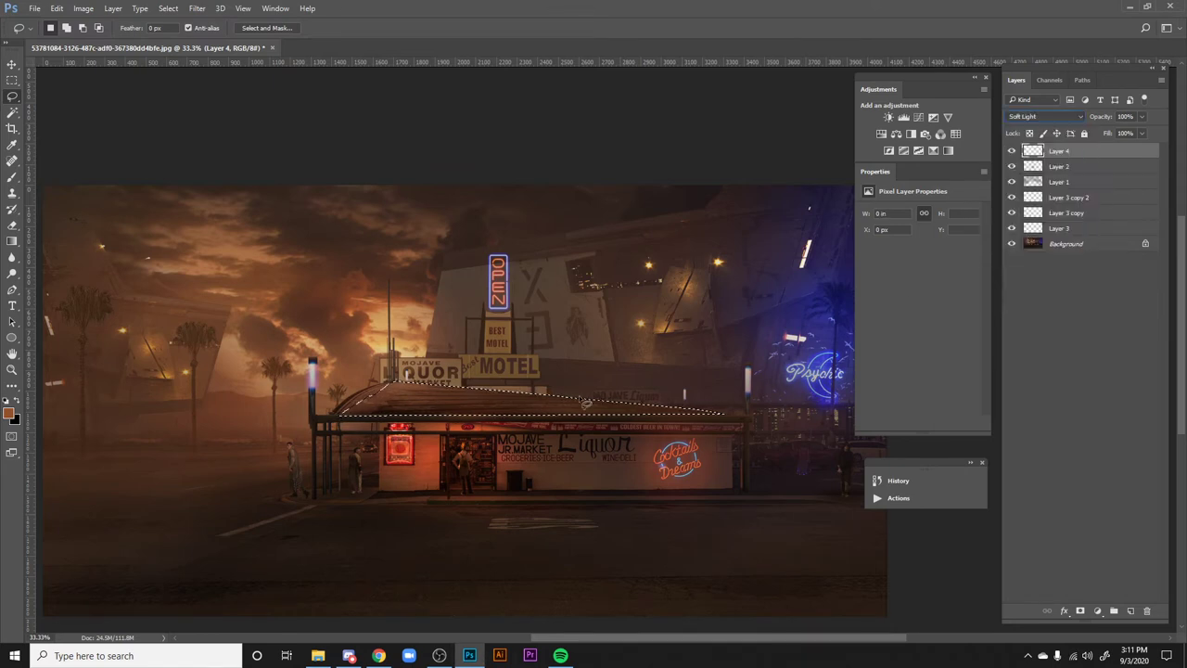
- Brush orange and black over the selected roof at 12% opacity, and clear the selection
left_click_drag(603, 408, 616, 409)
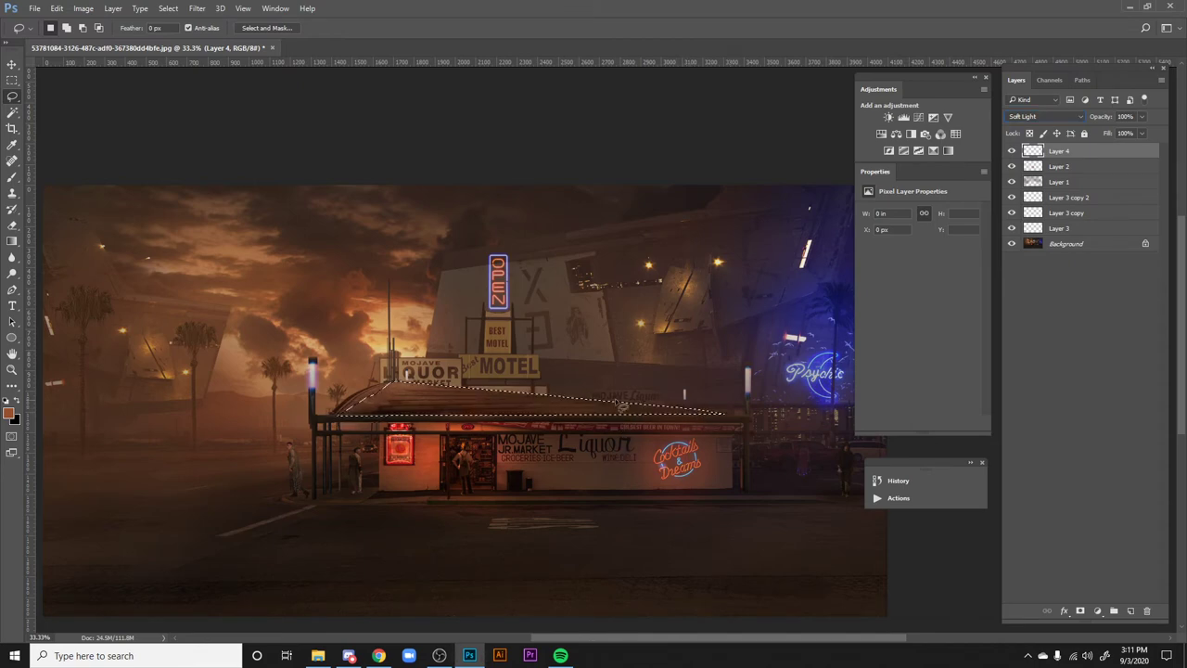
key("b")
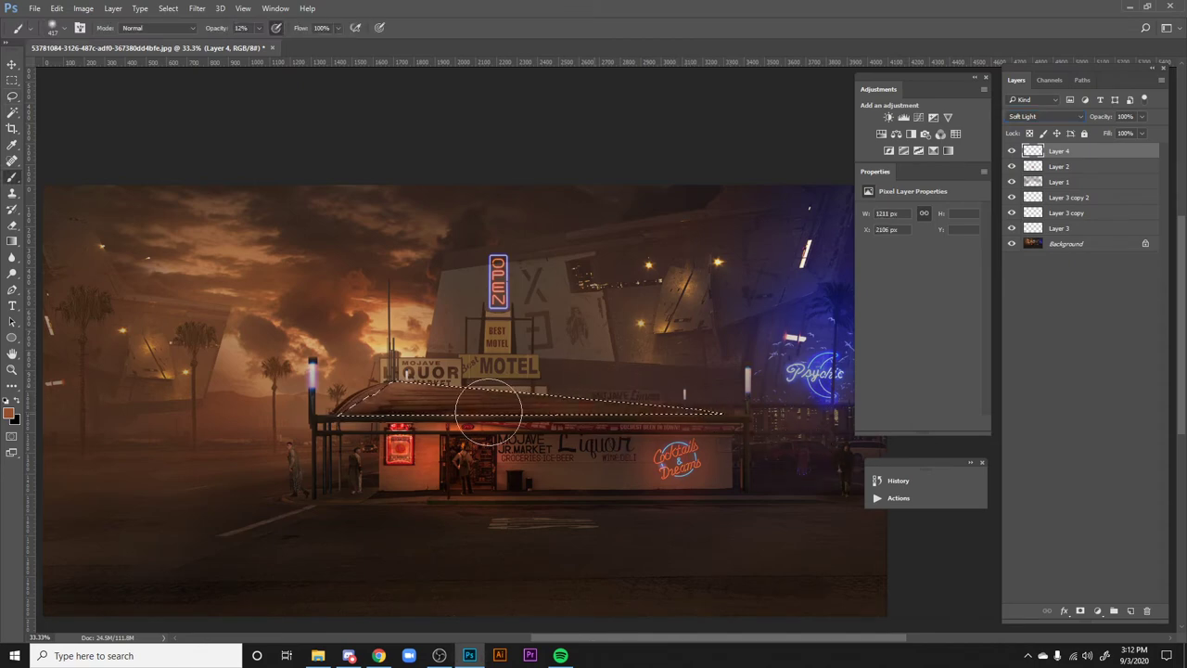
key("x")
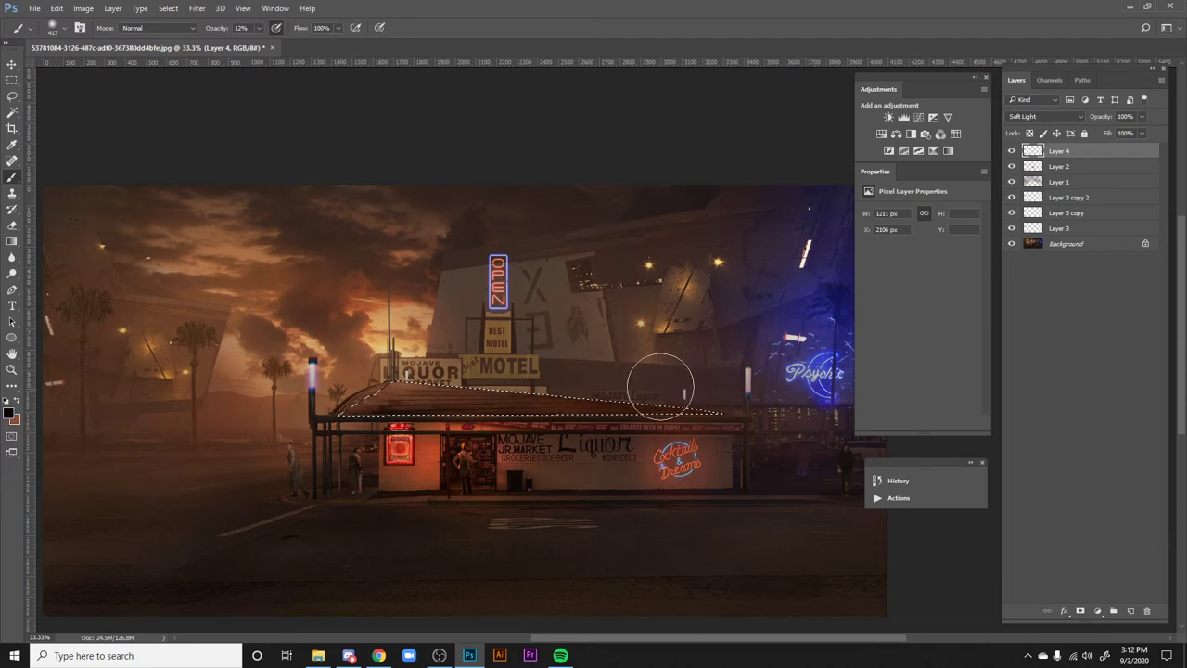
mouse_move(847, 448)
left_mouse_down()
mouse_move(781, 415)
mouse_move(542, 341)
left_mouse_up()
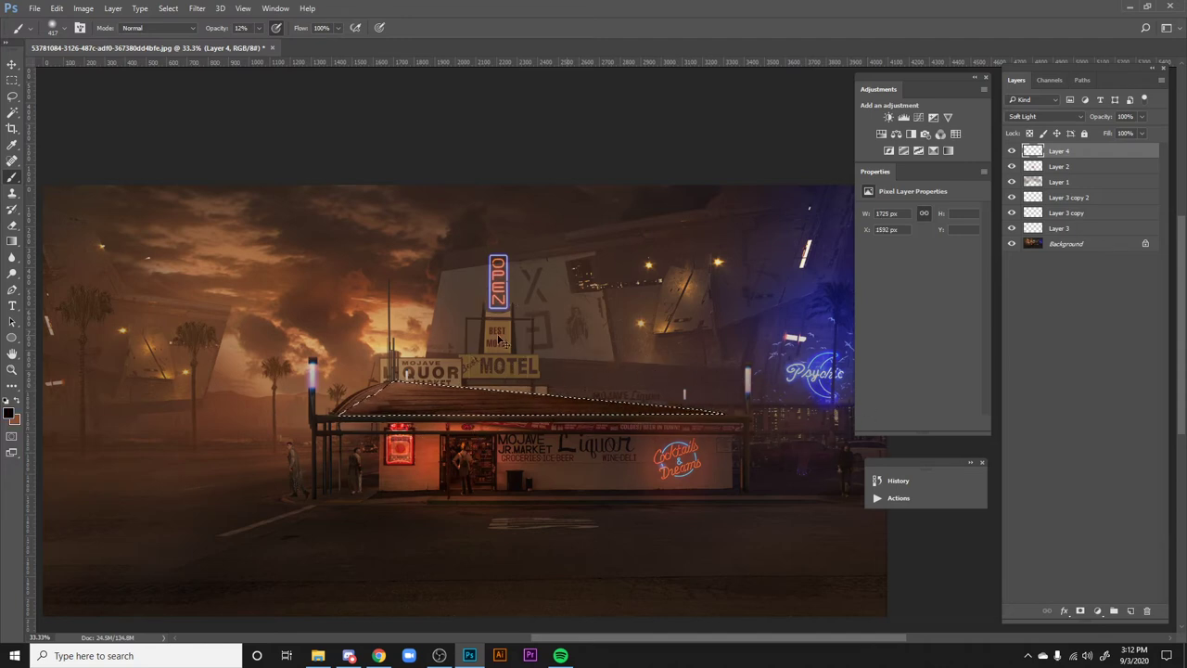
key("h")
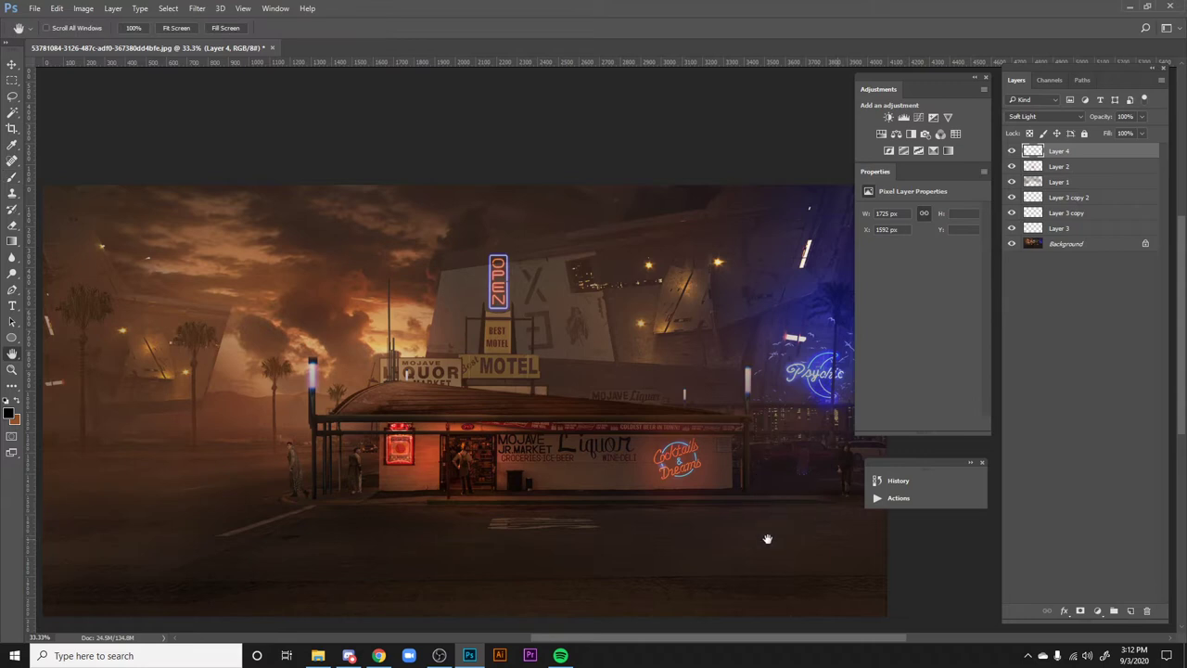
- Set the roof shading layer's fill to 51% and compare the scene with that layer hidden and shown
left_click_drag(769, 530, 822, 516)
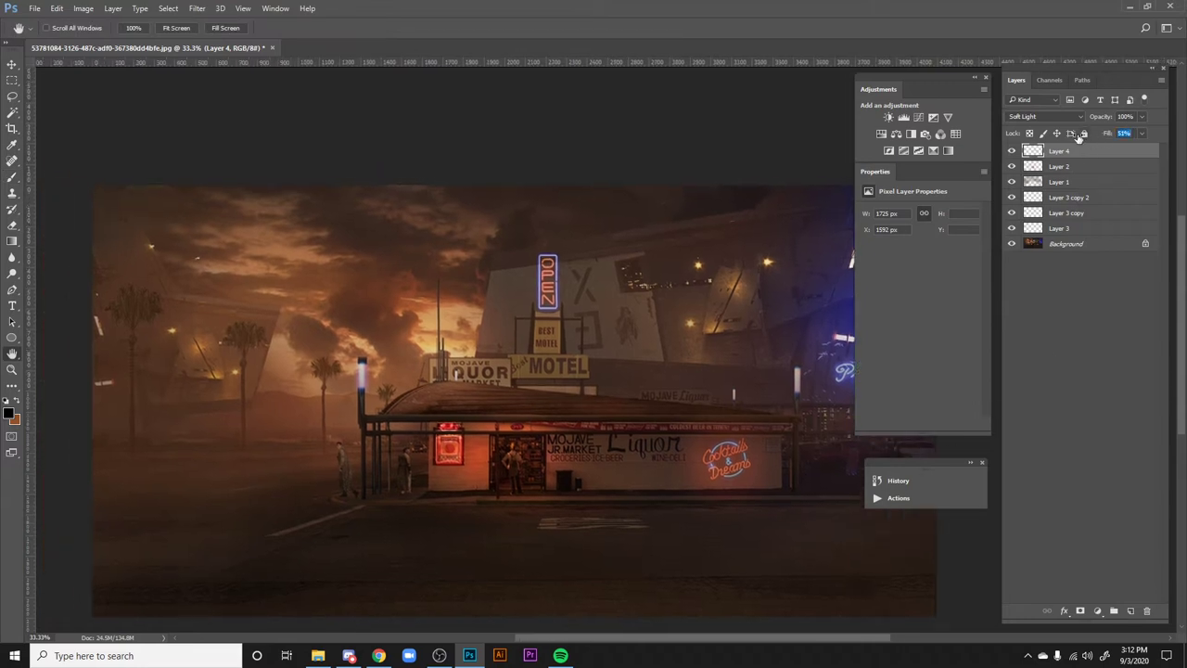
left_click(1011, 150)
left_click(1011, 150)
left_click_drag(757, 516, 710, 522)
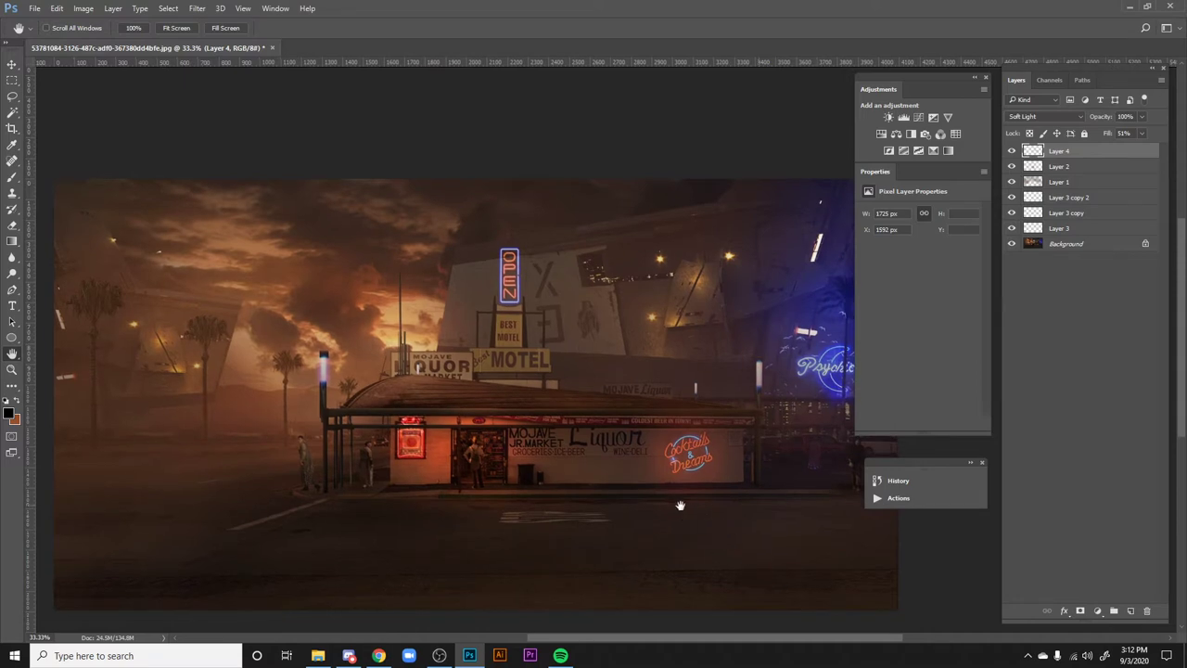
left_click_drag(644, 492, 609, 485)
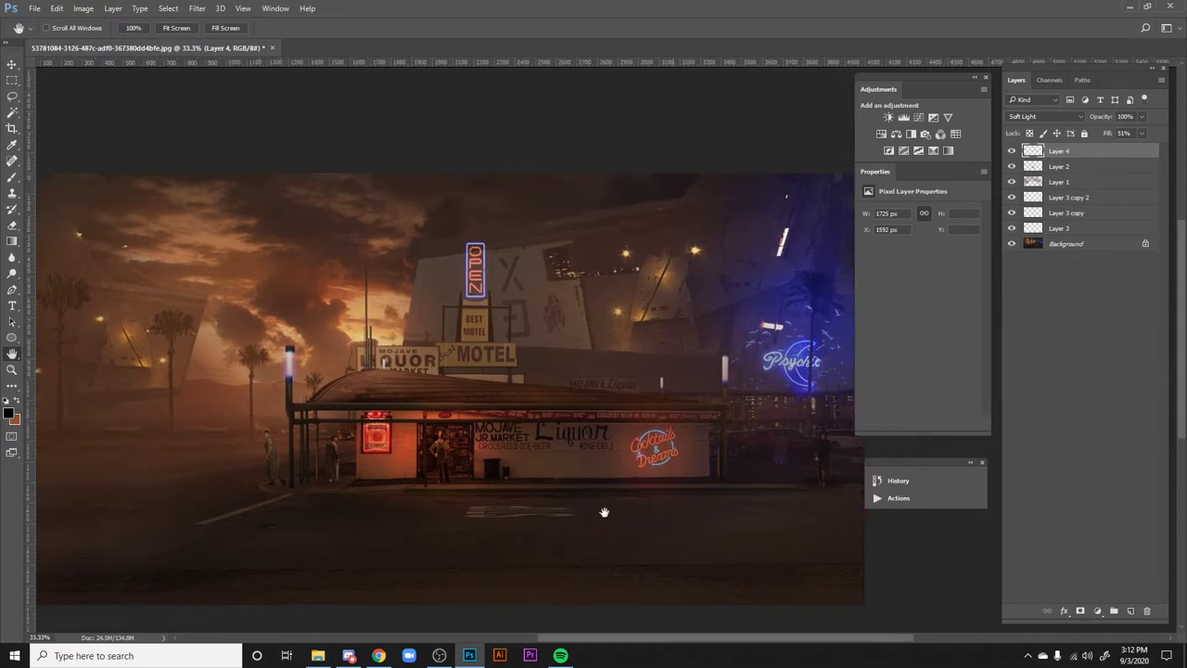
left_click_drag(602, 540, 693, 522)
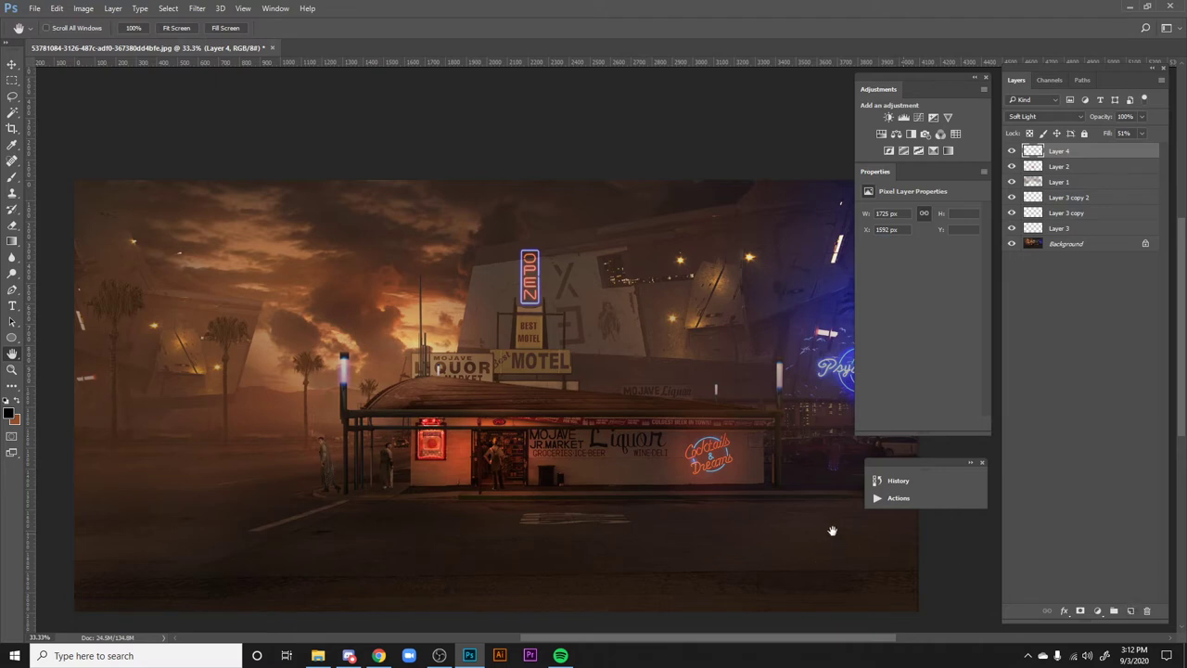
left_click_drag(813, 531, 749, 511)
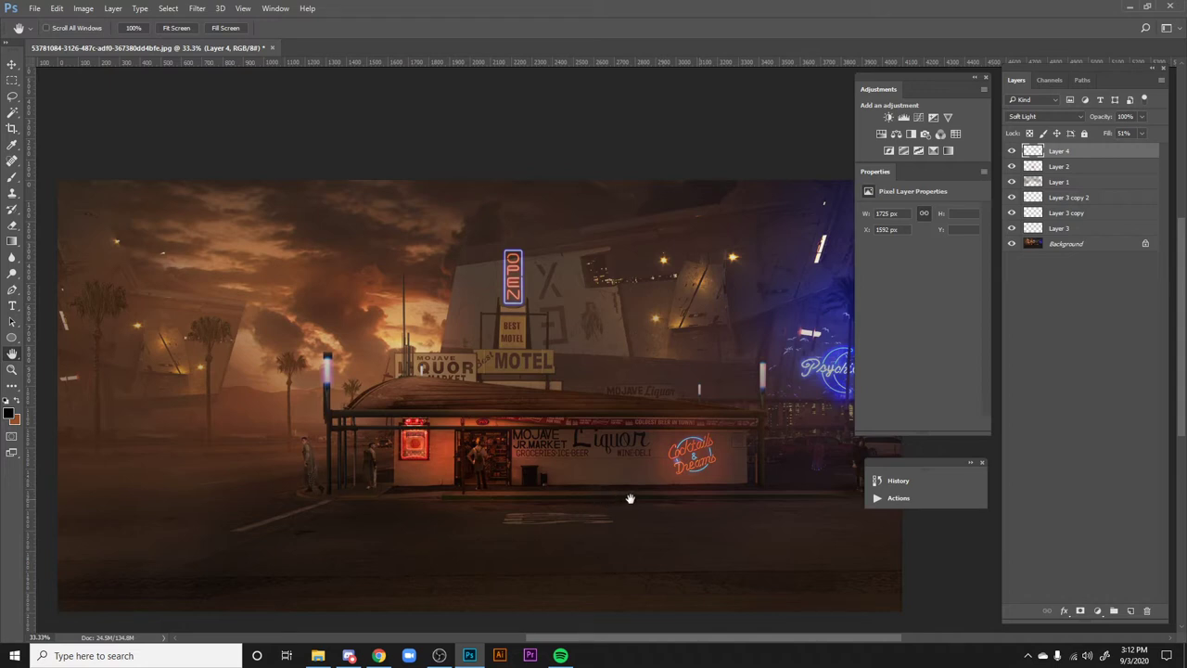
left_click_drag(619, 498, 627, 498)
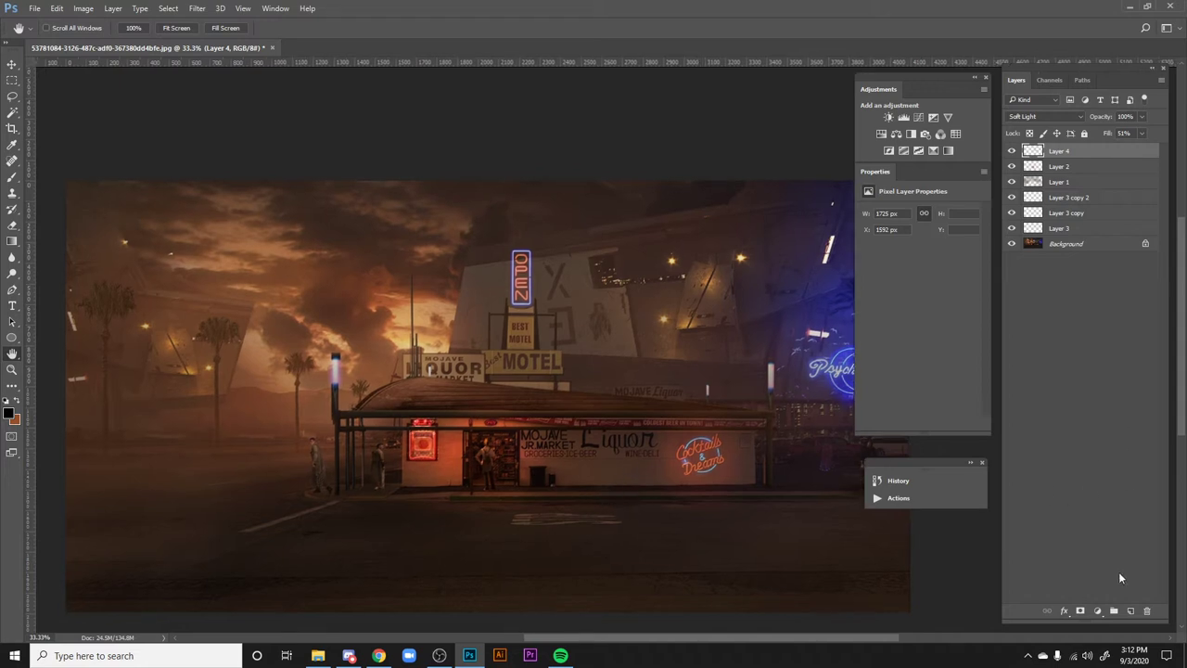
- Add a new top layer and set the brush to 20 px size and 100% opacity
left_click(1129, 612)
key("b")
right_click(570, 321)
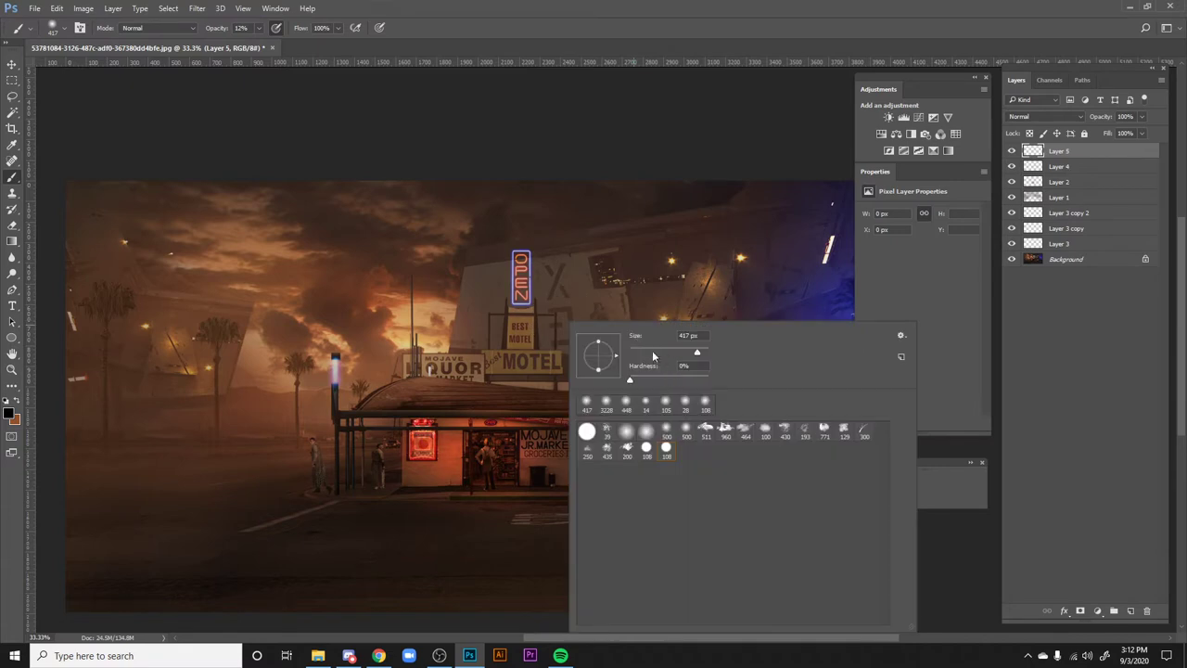
left_click(637, 355)
key("Return")
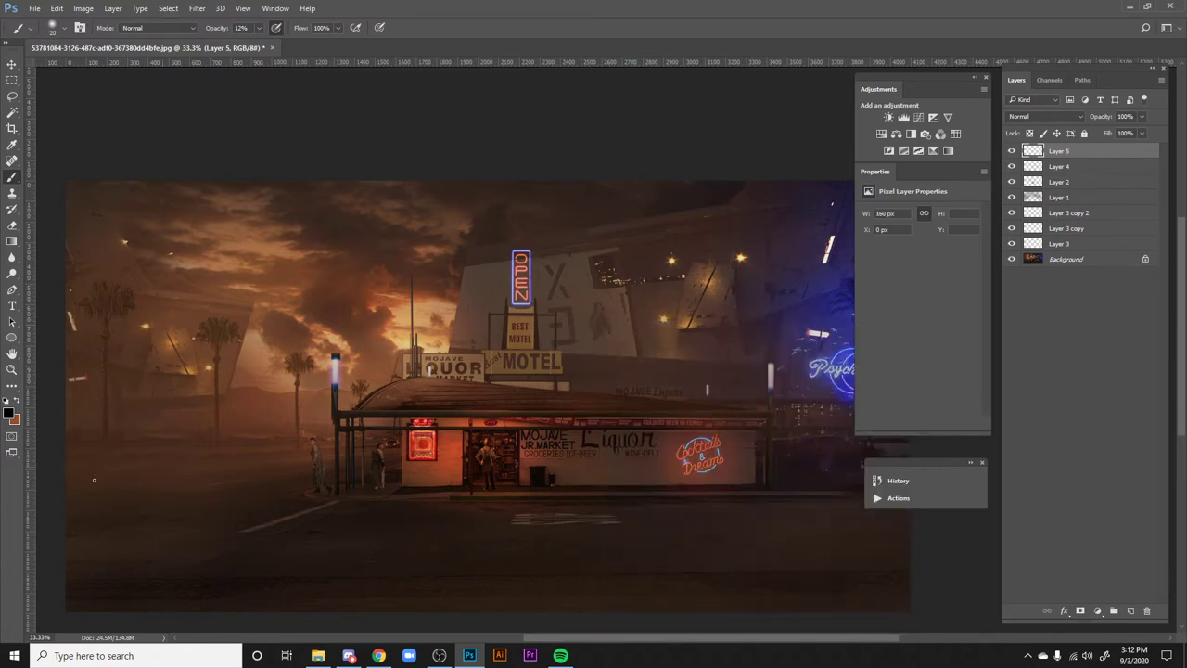
key("0")
- Sketch a dark foreground shape entering from the image's left edge, with an arrow pointing toward the motel
mouse_move(73, 456)
left_mouse_down()
mouse_move(90, 453)
mouse_move(65, 489)
mouse_move(72, 459)
mouse_move(67, 482)
left_mouse_up()
left_click_drag(260, 446, 313, 433)
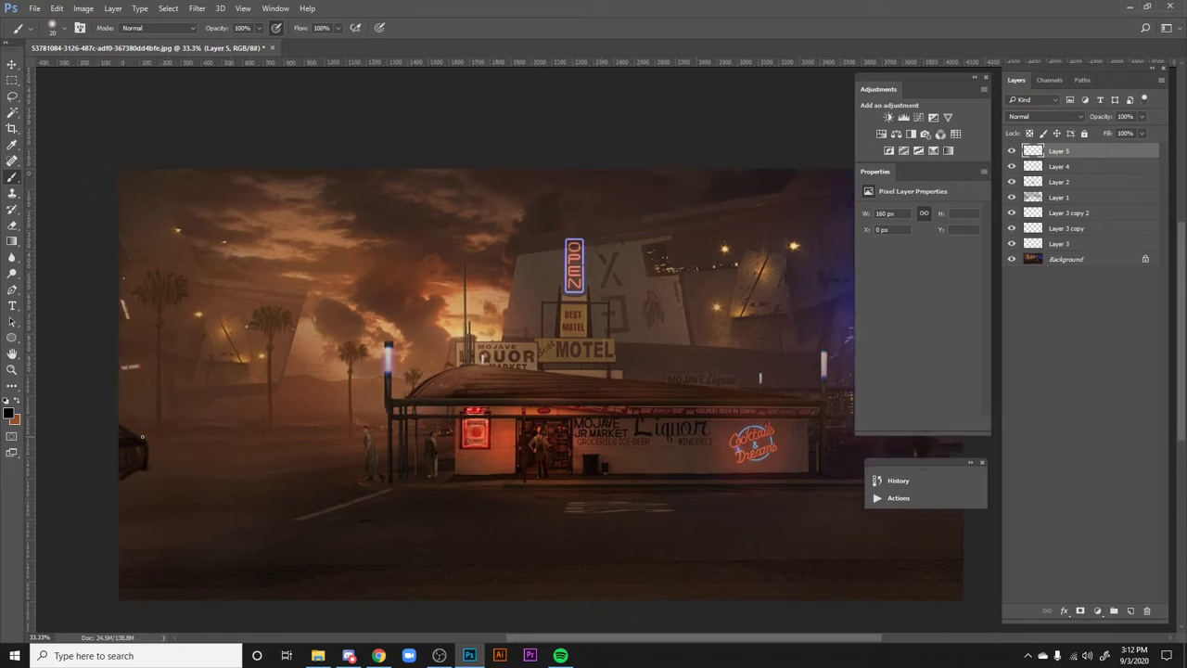
mouse_move(98, 406)
left_mouse_down()
mouse_move(154, 446)
mouse_move(116, 483)
left_mouse_up()
left_click_drag(158, 439, 232, 443)
left_click_drag(432, 474, 368, 479)
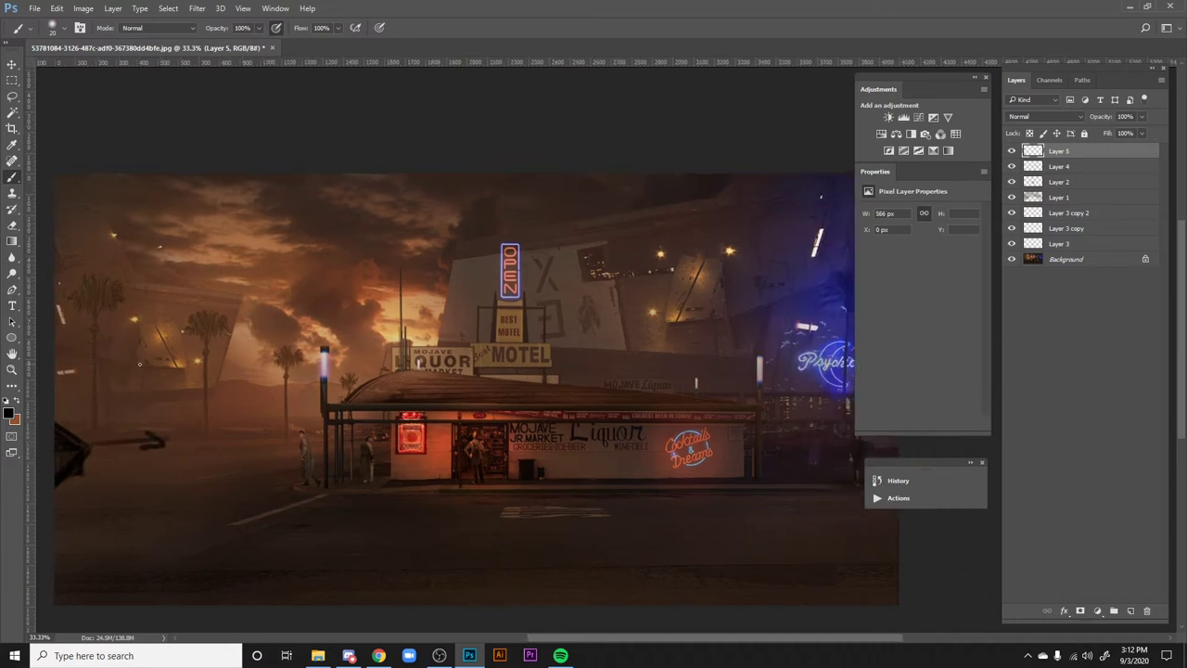
- Draw rough composition lines: a vertical beside the left-hand figures, a diagonal across the road and a line across the left background
left_click_drag(270, 373, 268, 497)
left_click_drag(193, 525, 85, 562)
left_click_drag(260, 332, 26, 329)
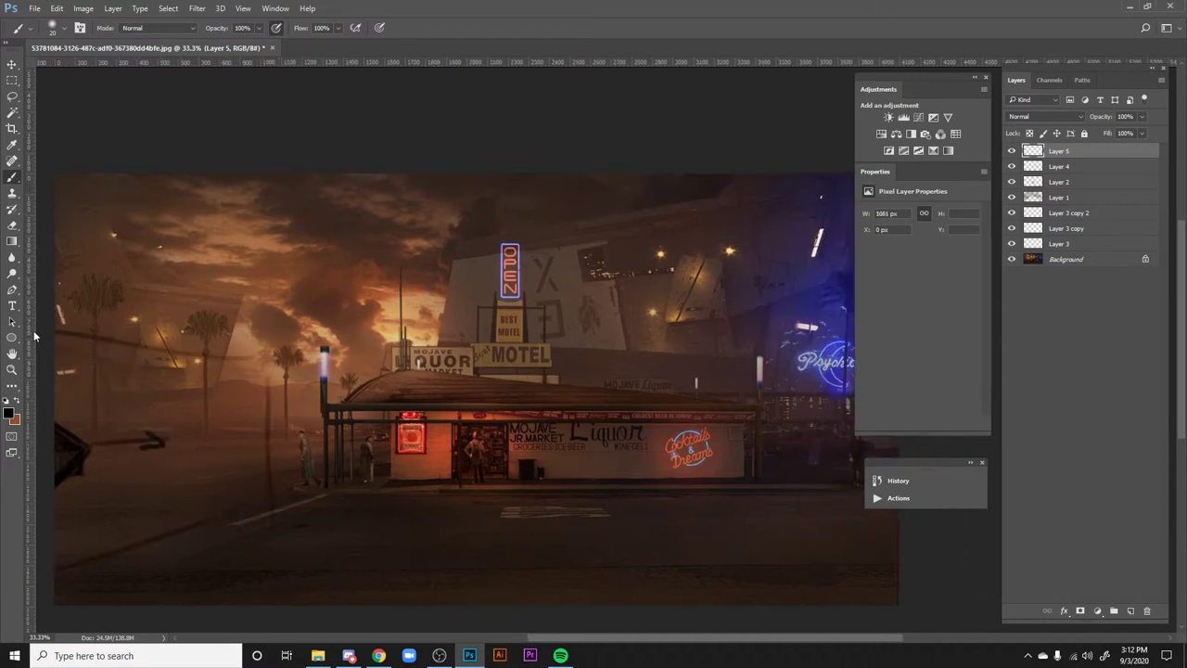
left_click_drag(317, 441, 422, 443)
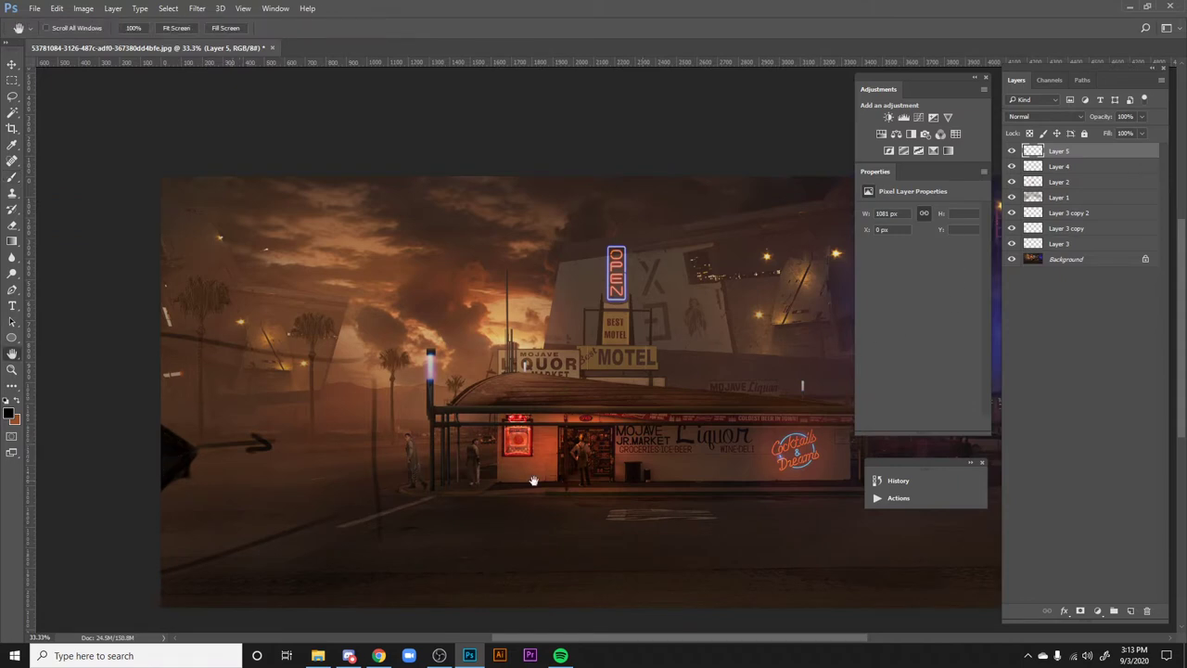
left_click_drag(569, 476, 498, 479)
- Switch to Chrome, view the original entry image in full screen, and return to the challenge entry page
left_click(379, 656)
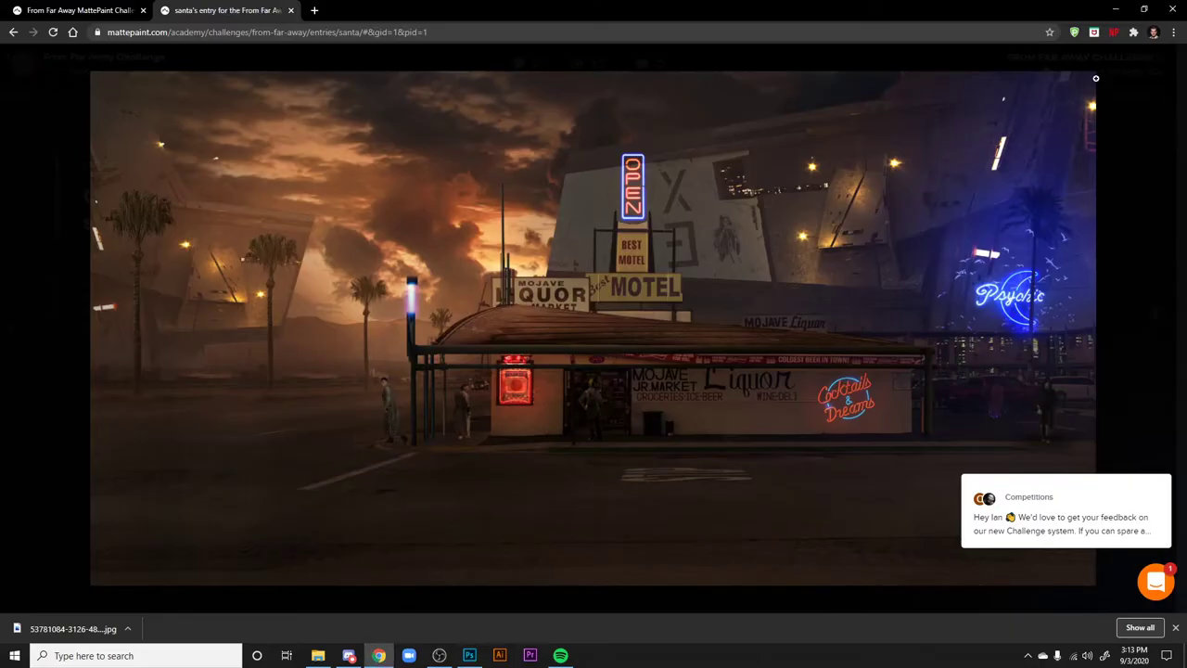
key("F11")
left_click(1151, 67)
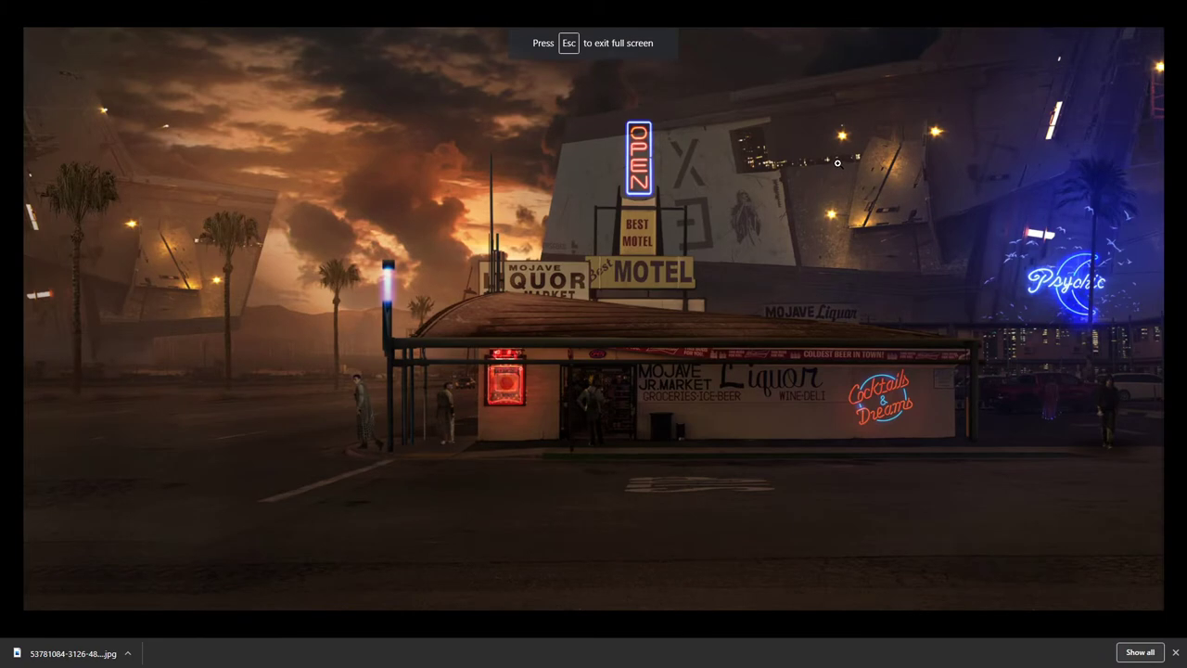
key("Escape")
left_click(1170, 58)
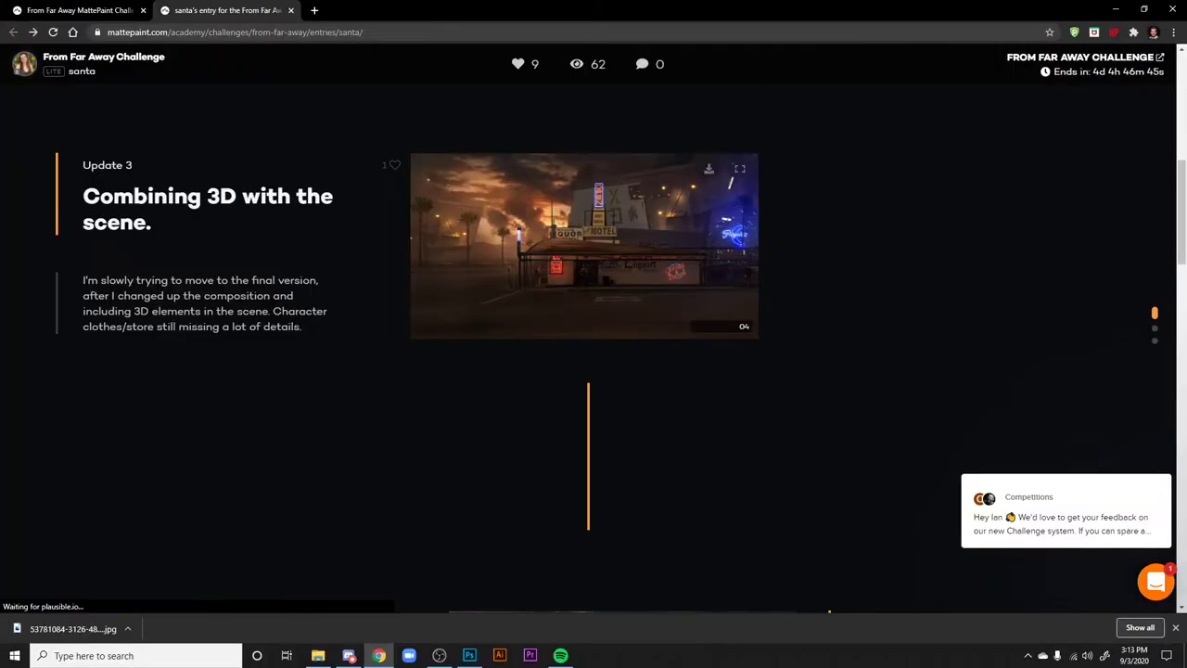
- Open the Update 1 idea exploration sheet and page between it and the early motel sketch
scroll(710, 355, "down", 3)
scroll(710, 355, "down", 3)
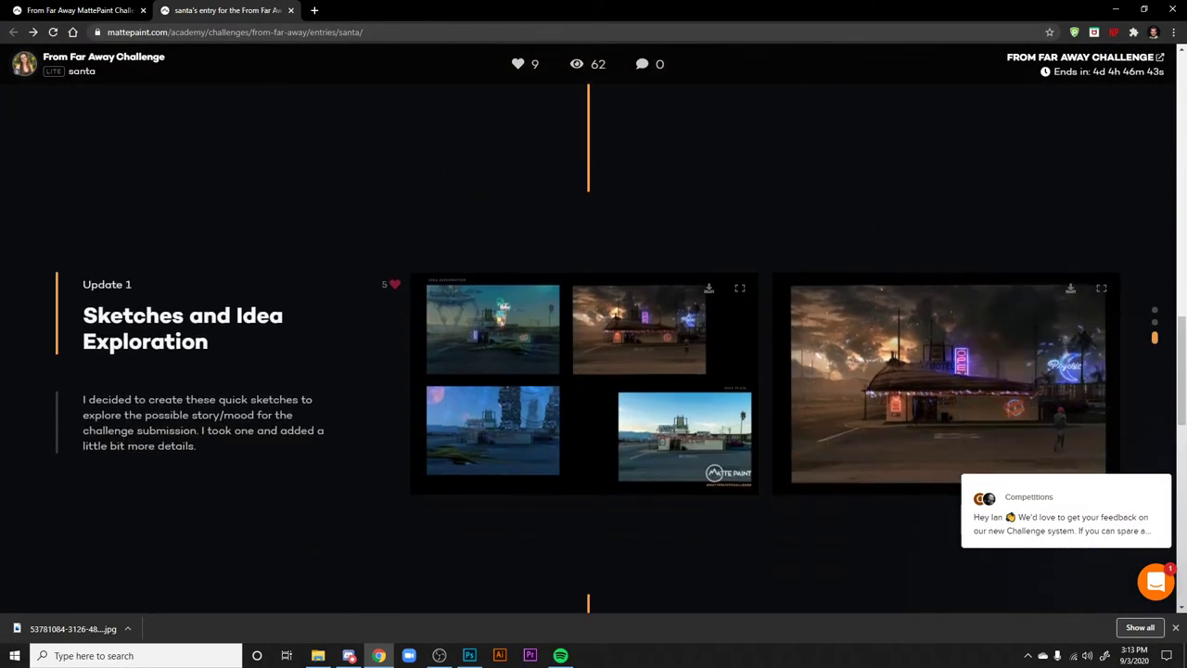
left_click(522, 394)
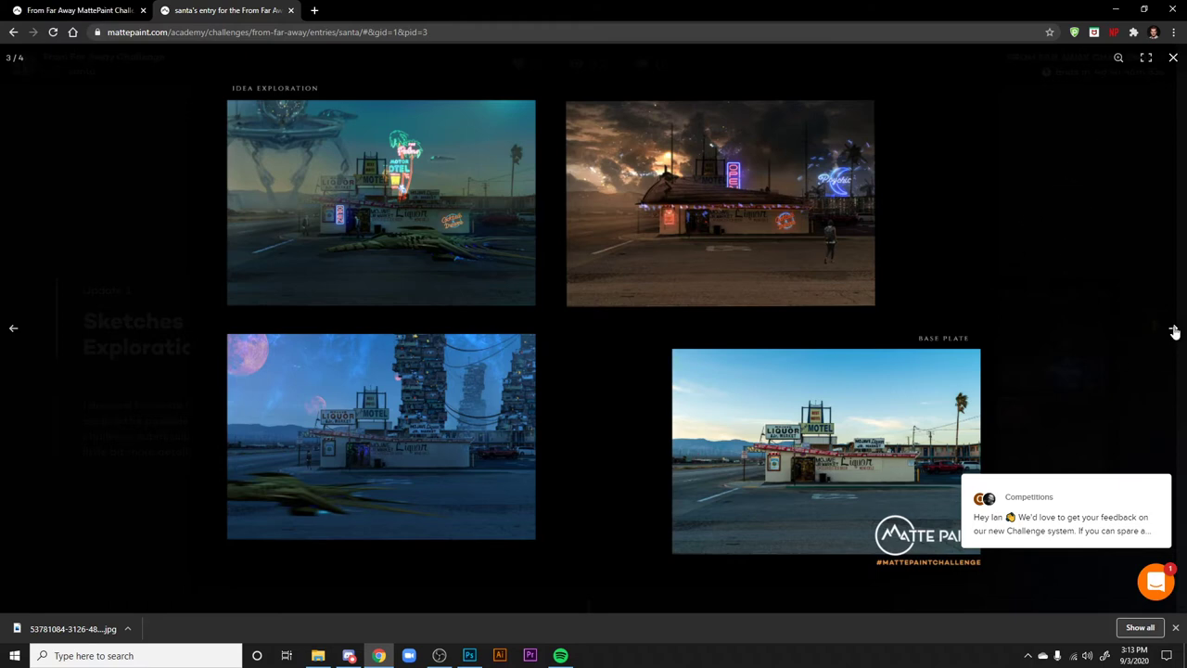
left_click(1174, 328)
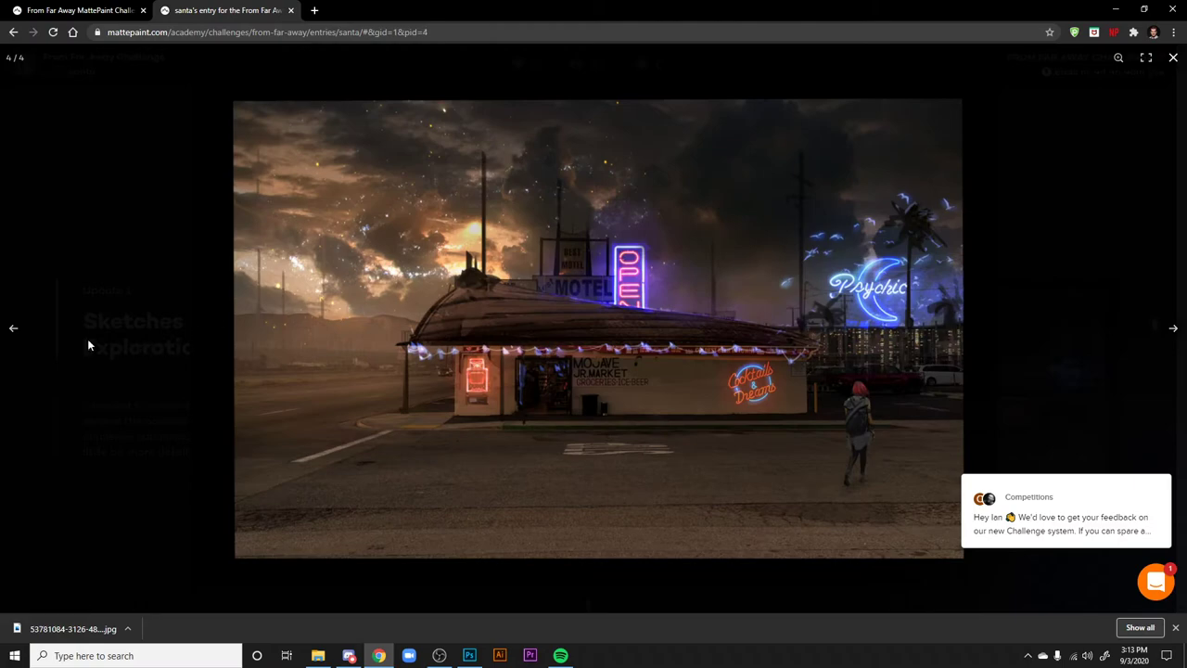
left_click(11, 329)
- Switch back to Photoshop and delete the layer holding the foreground shape and composition lines
left_click(469, 654)
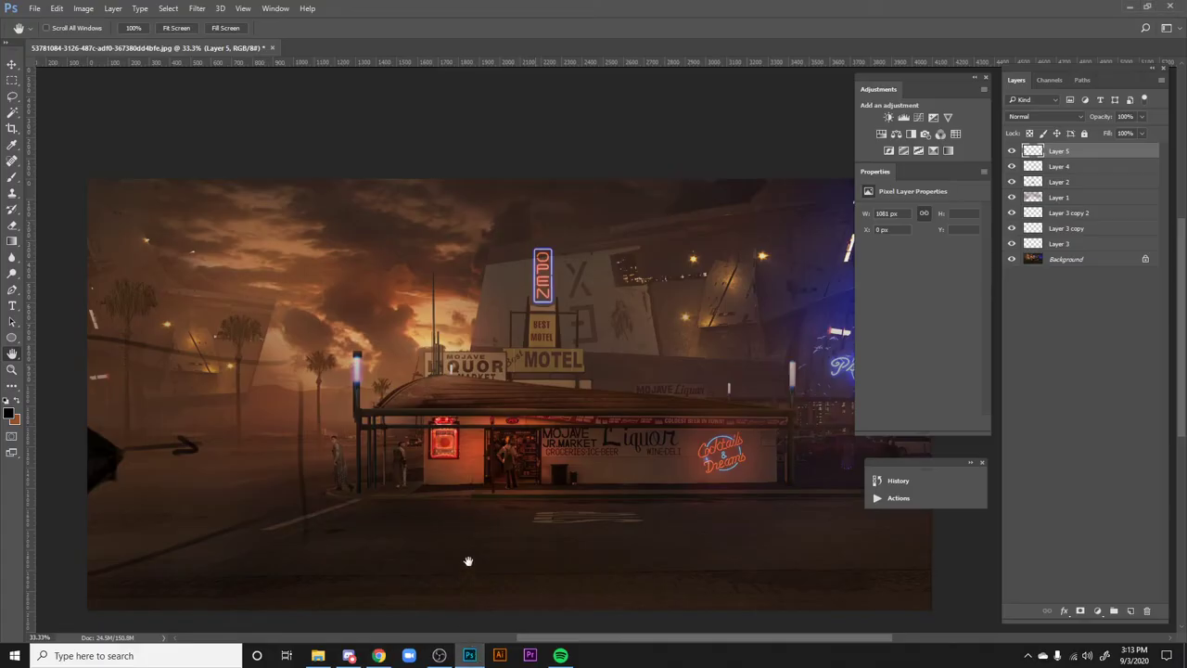
left_click_drag(574, 522, 538, 503)
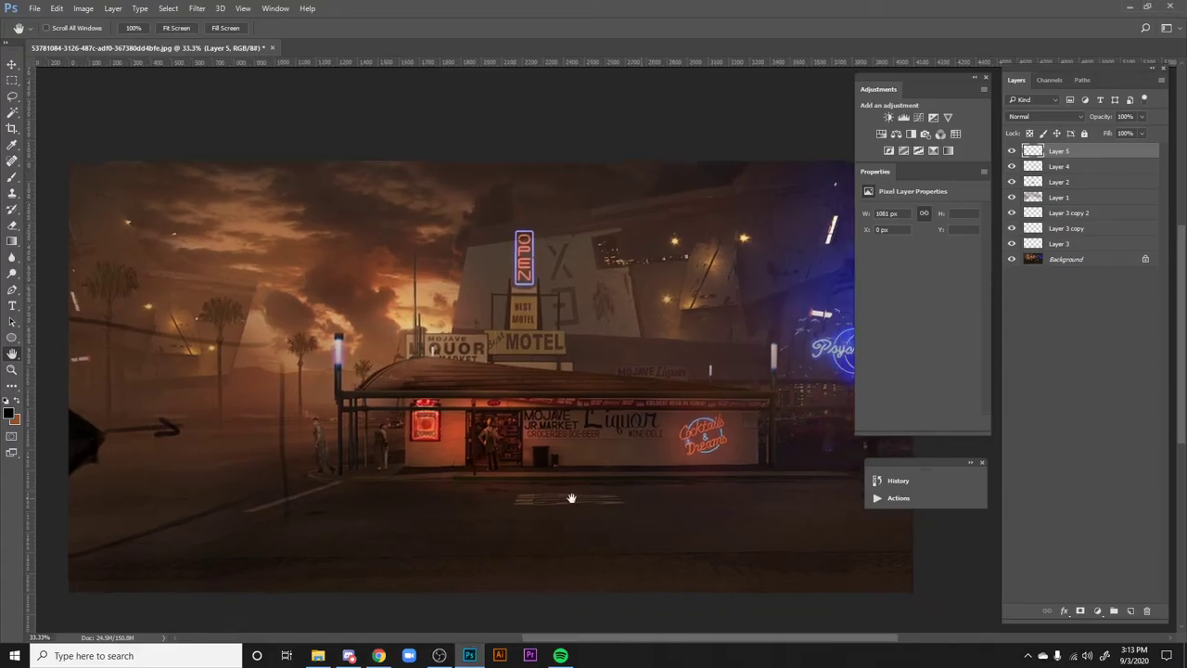
key("Delete")
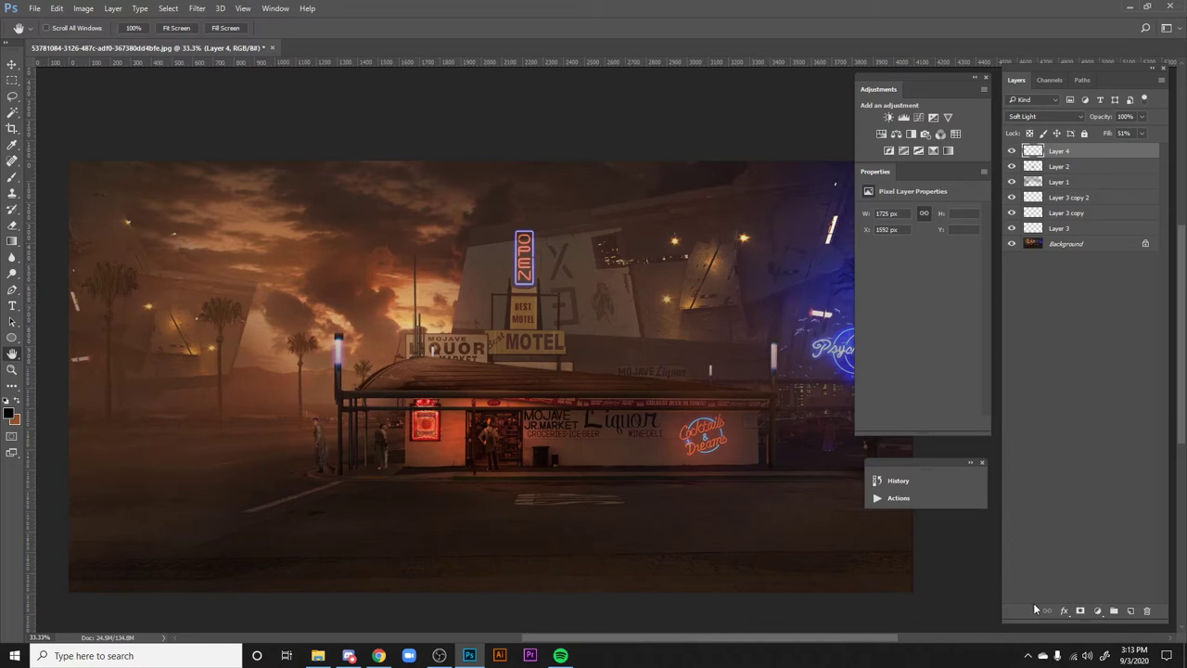
- Sketch a black stick figure at the image's left edge on a new layer, and delete that layer
left_click(1131, 610)
key("b")
mouse_move(77, 466)
left_mouse_down()
mouse_move(93, 469)
mouse_move(83, 407)
mouse_move(73, 428)
left_mouse_up()
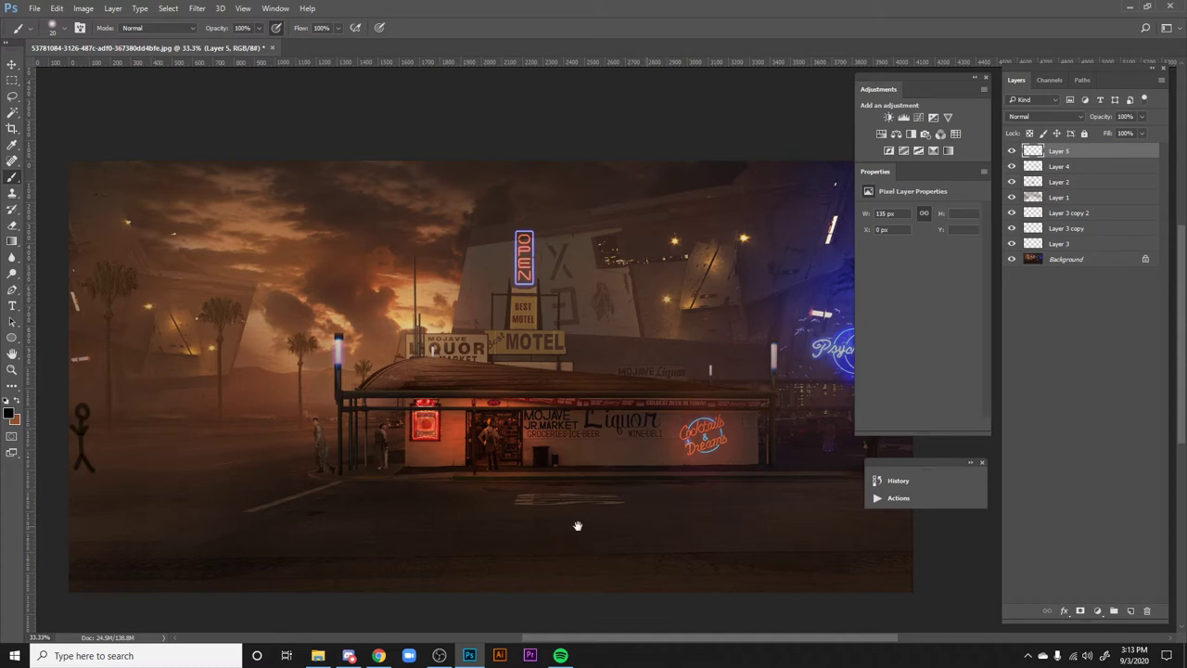
left_click_drag(575, 525, 568, 533)
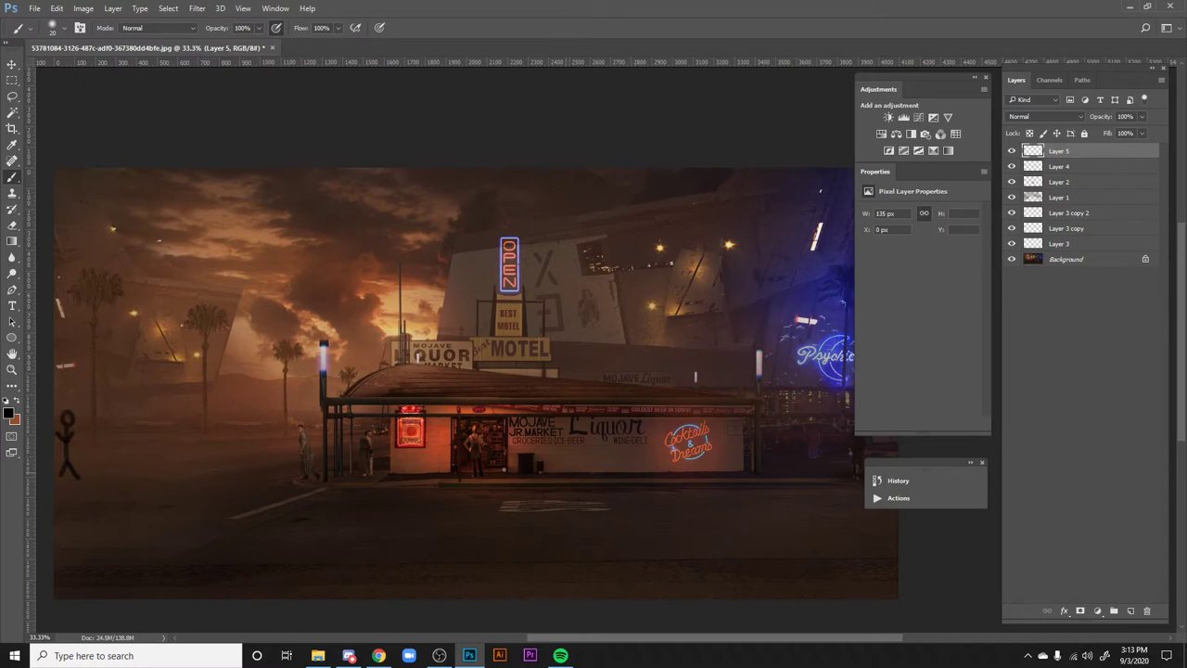
left_click_drag(505, 429, 502, 430)
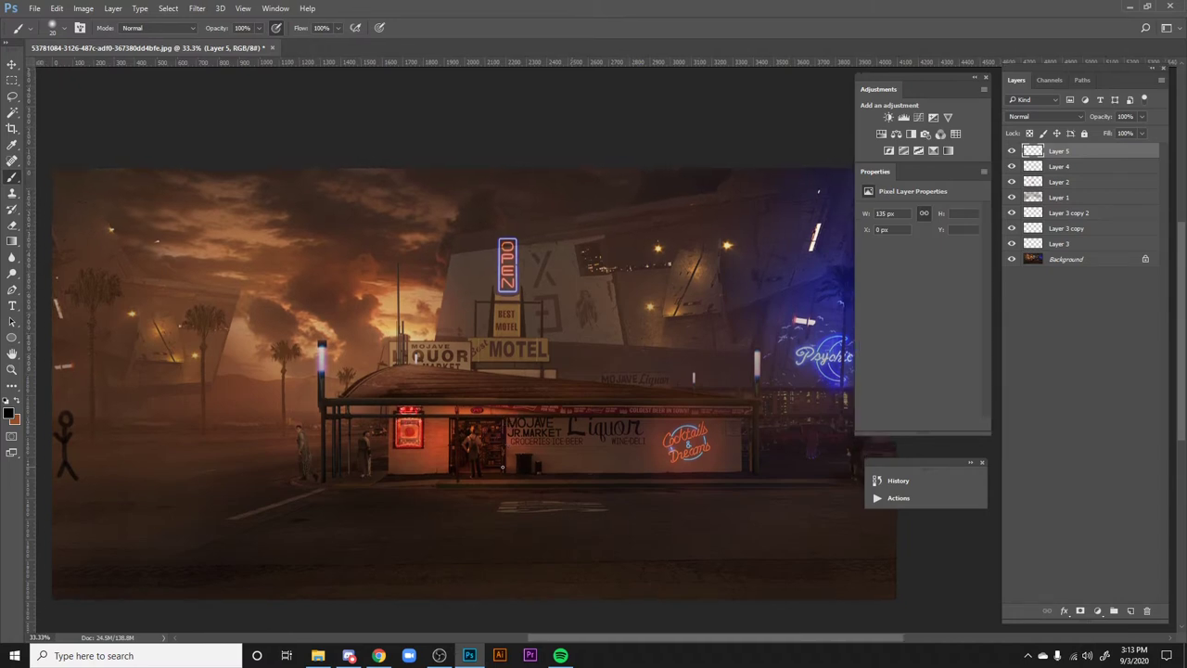
left_click_drag(526, 450, 521, 447)
key("Delete")
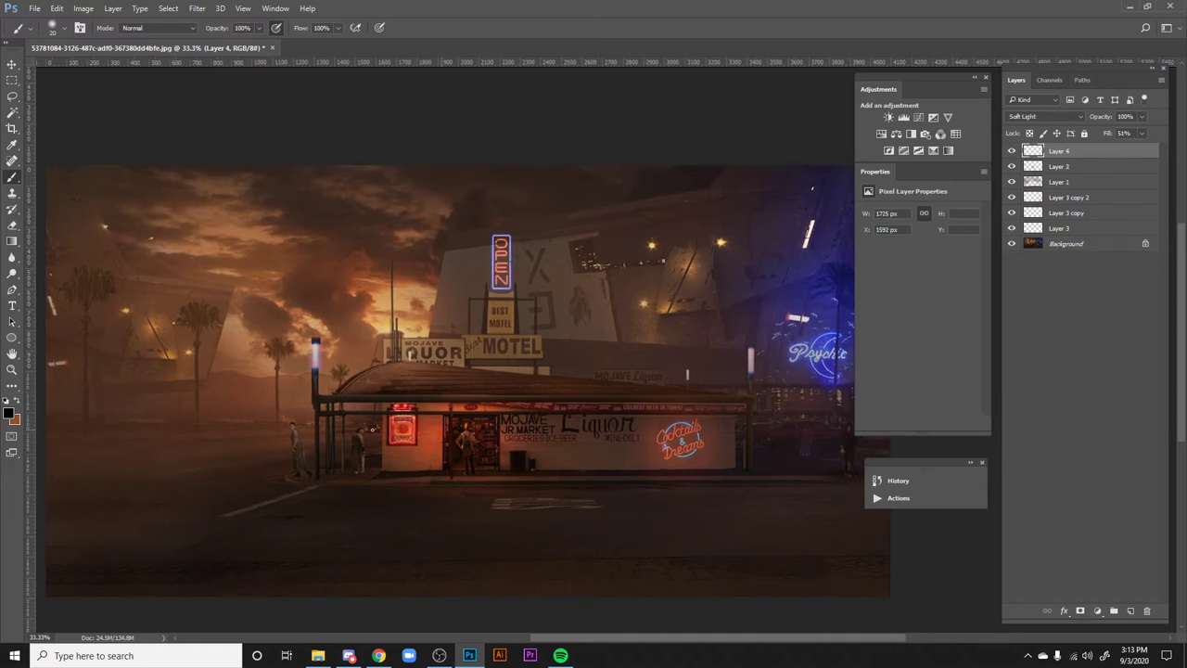
left_click_drag(467, 472, 453, 480)
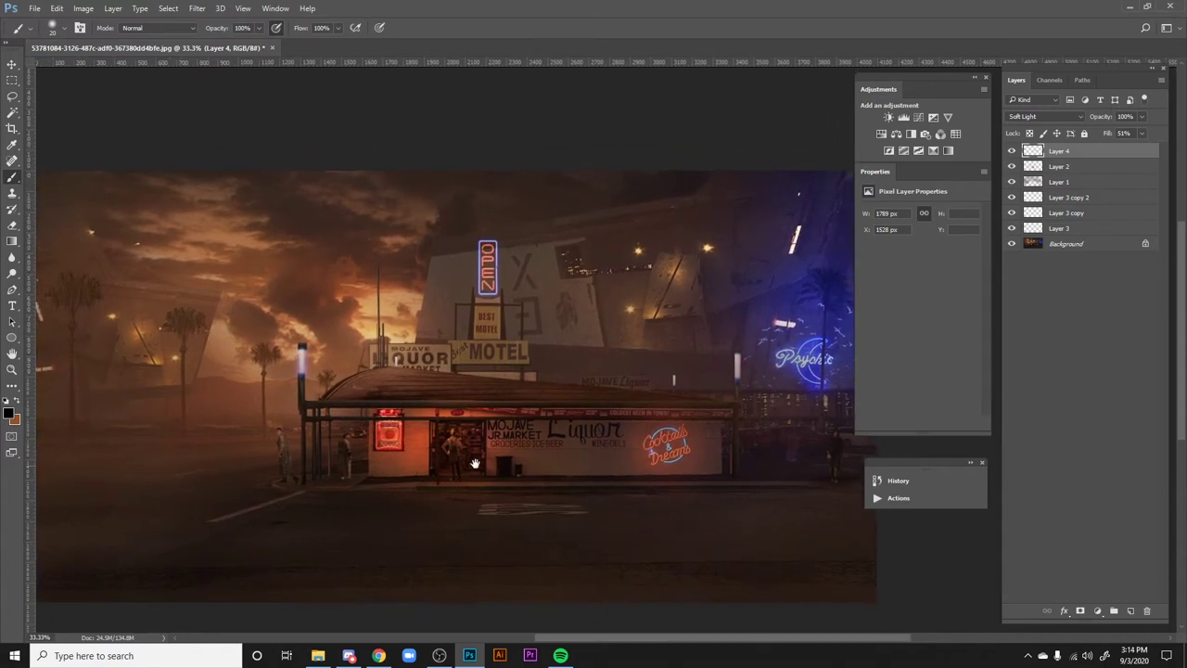
left_click_drag(487, 440, 512, 434)
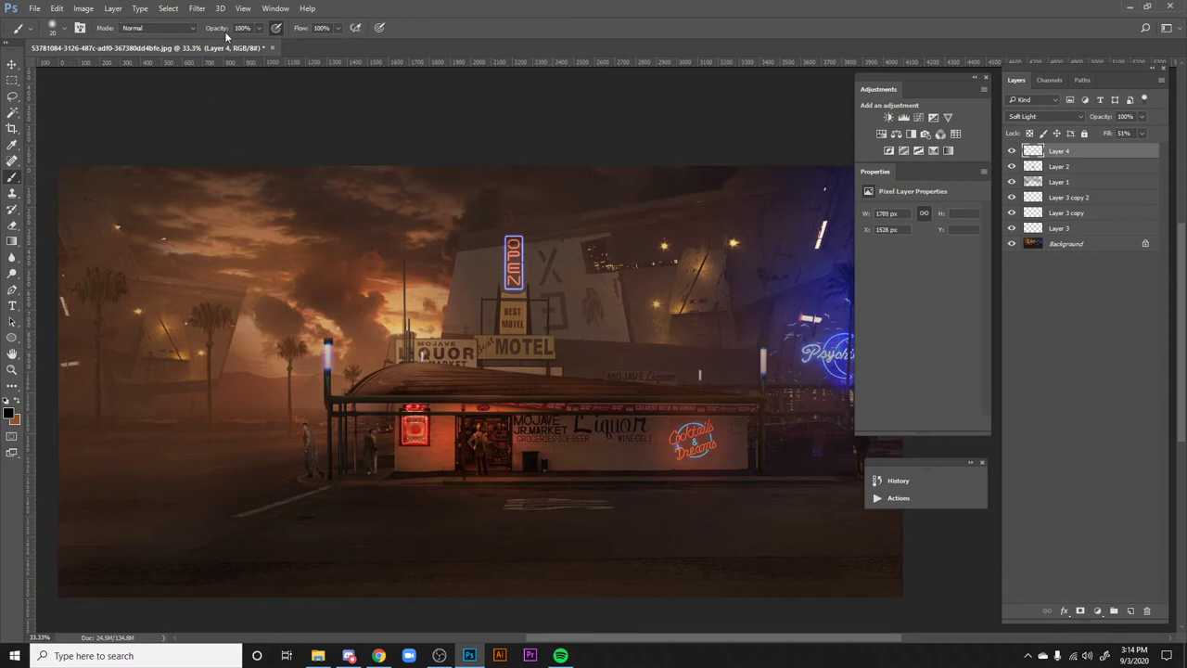
right_click(441, 465)
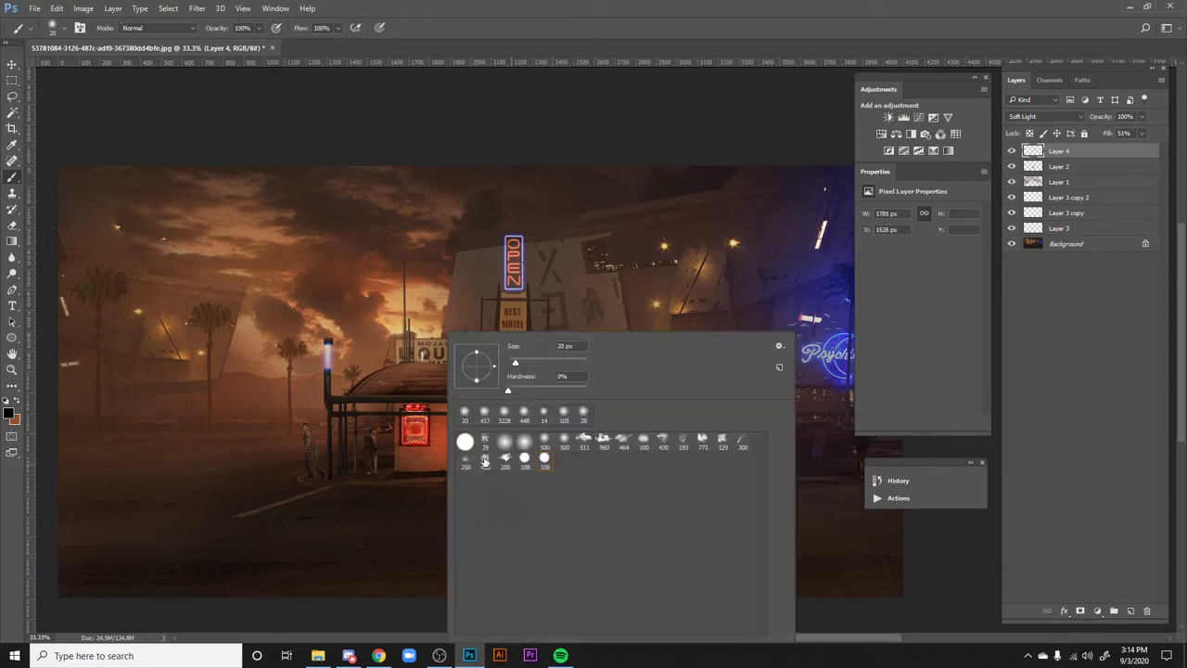
mouse_move(389, 423)
left_mouse_down()
mouse_move(373, 432)
mouse_move(404, 436)
left_mouse_up()
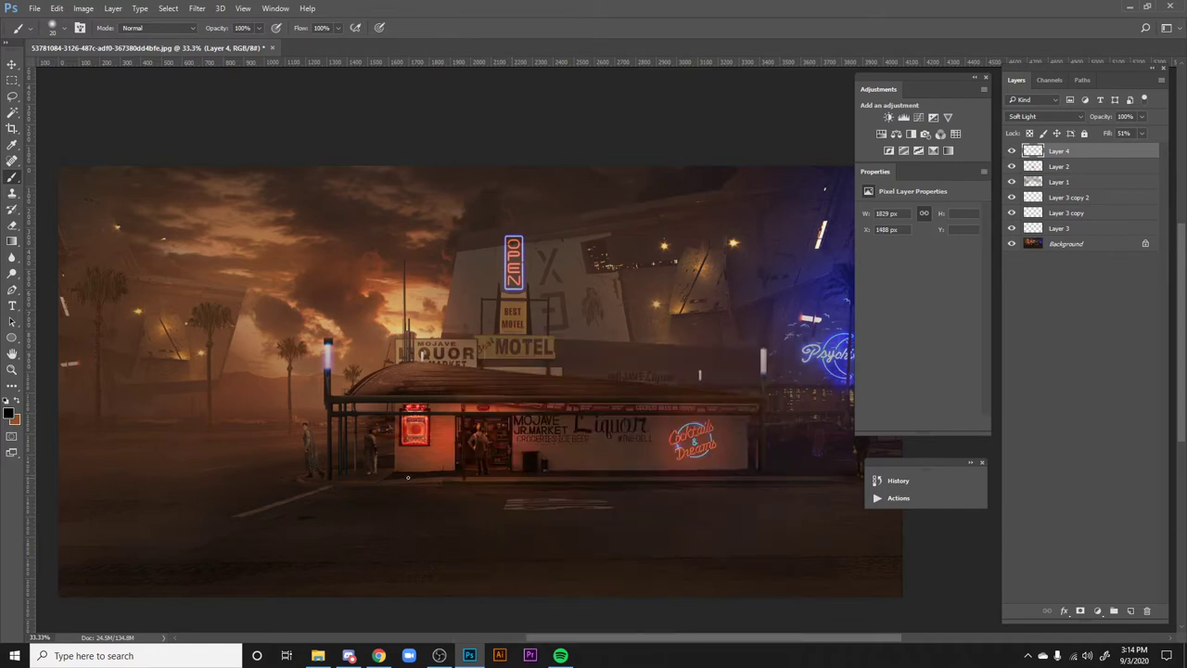
key("ctrl+z")
left_click(1130, 610)
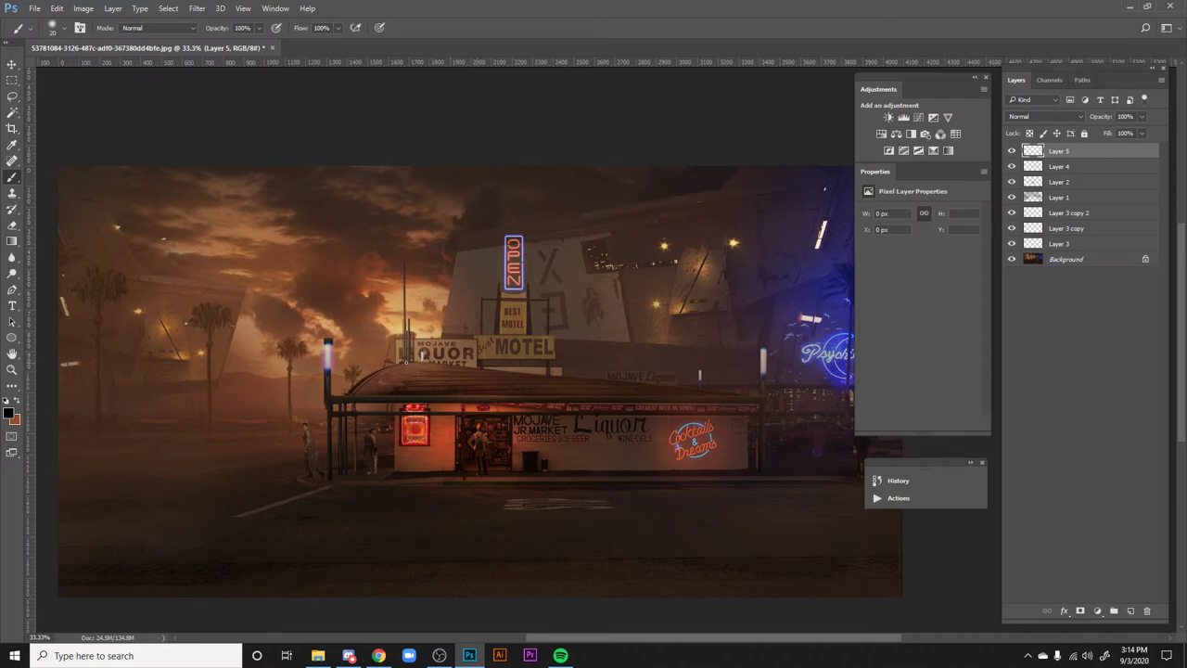
left_click(387, 424)
key("Delete")
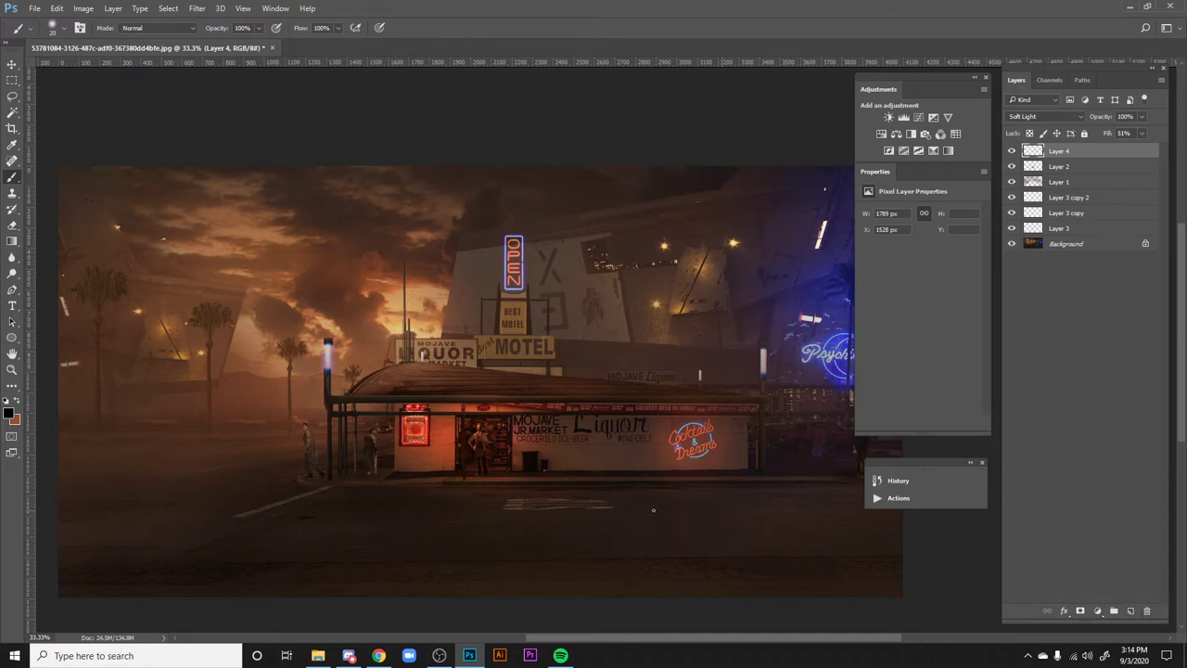
- Paint a small dark standing figure in the haze between the palm trees on a new layer, using a smaller brush
key("h")
left_click_drag(671, 482, 651, 479)
left_click(1131, 610)
key("b")
key("bracketleft")
key("bracketleft")
key("bracketleft")
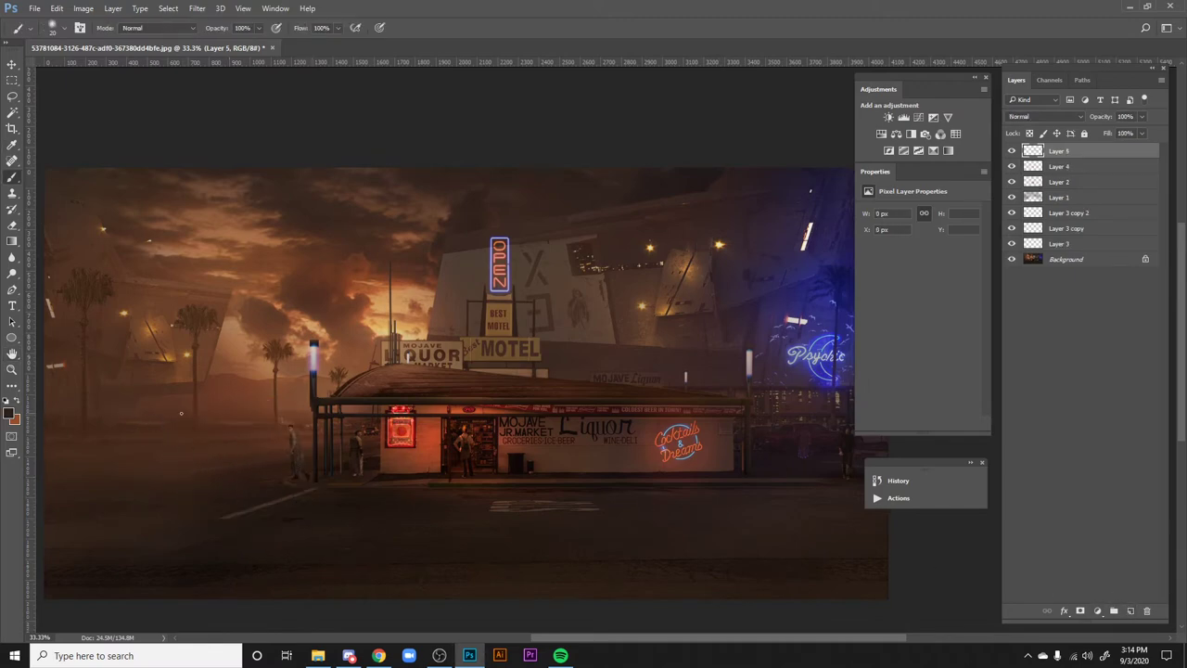
left_click_drag(193, 433, 179, 420)
key("h")
mouse_move(636, 482)
left_mouse_down()
mouse_move(678, 504)
mouse_move(668, 518)
left_mouse_up()
left_click_drag(765, 545, 757, 512)
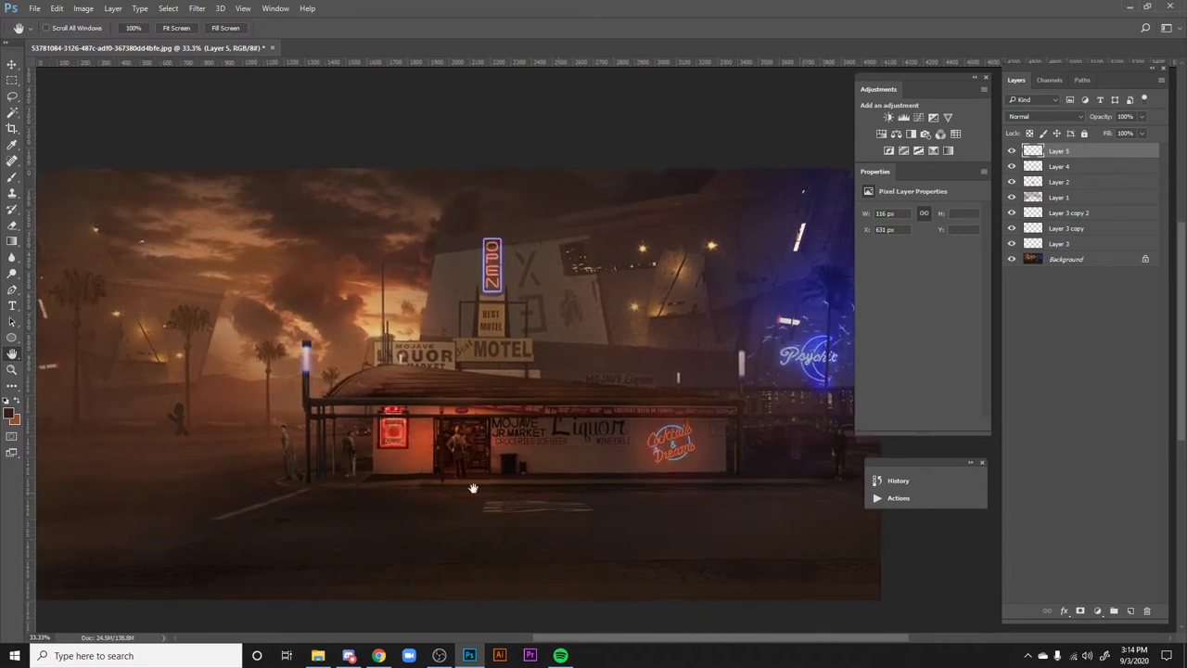
left_click_drag(744, 526, 641, 506)
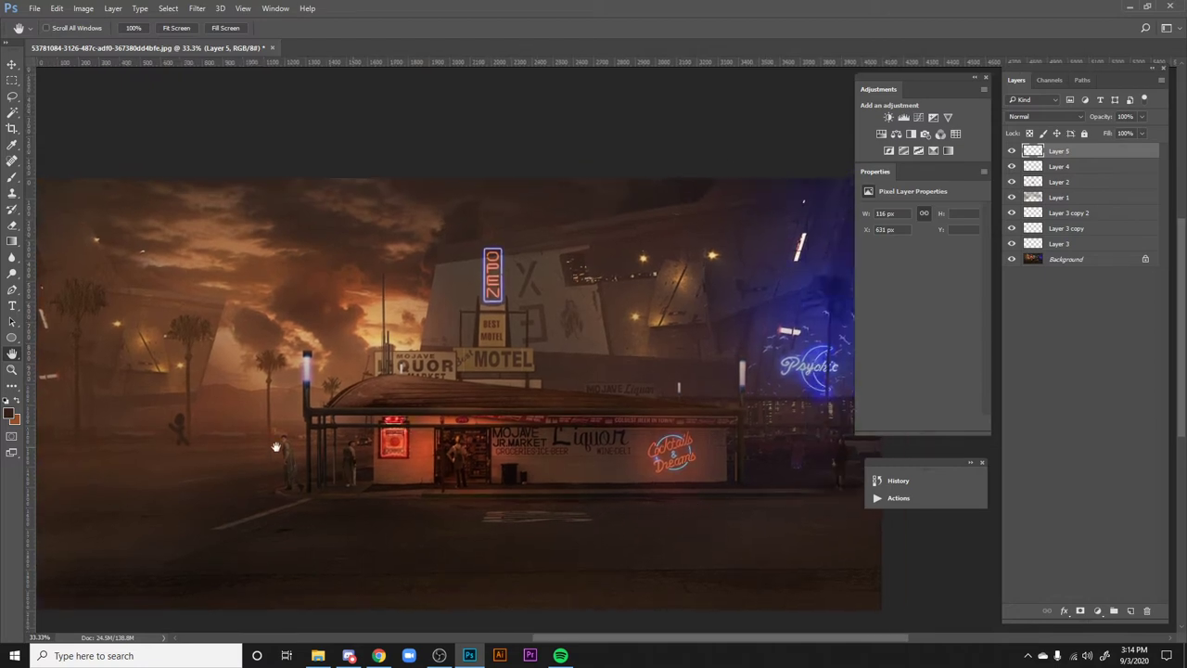
mouse_move(793, 488)
left_mouse_down()
mouse_move(771, 488)
mouse_move(789, 492)
left_mouse_up()
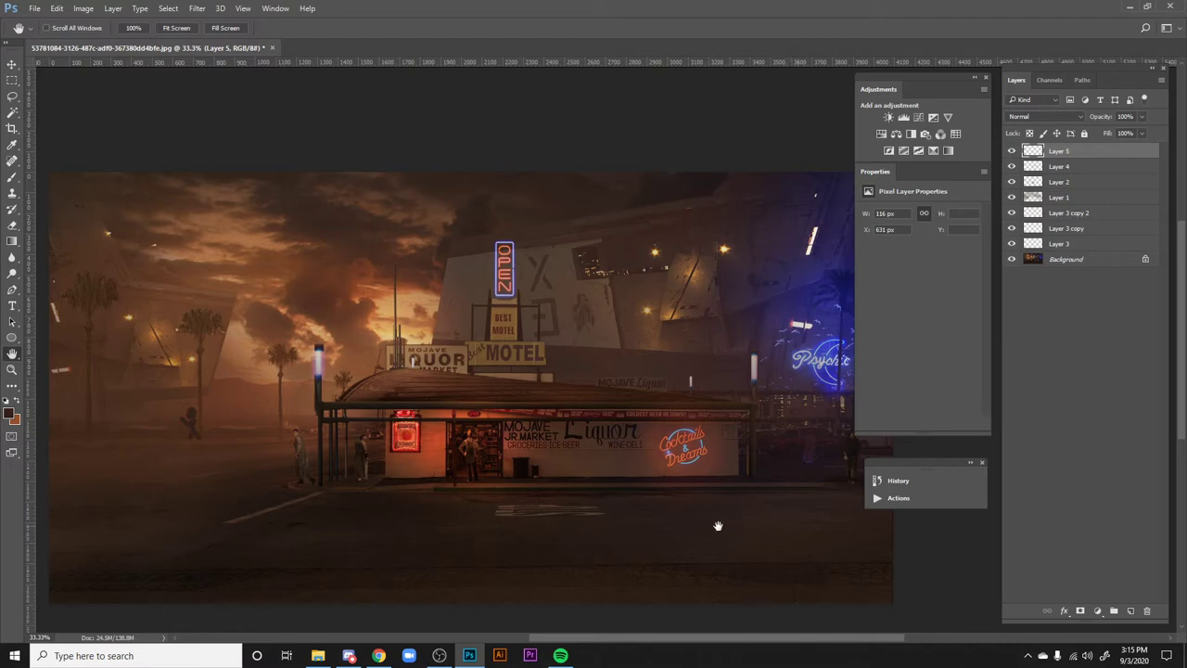
left_click_drag(816, 553, 790, 557)
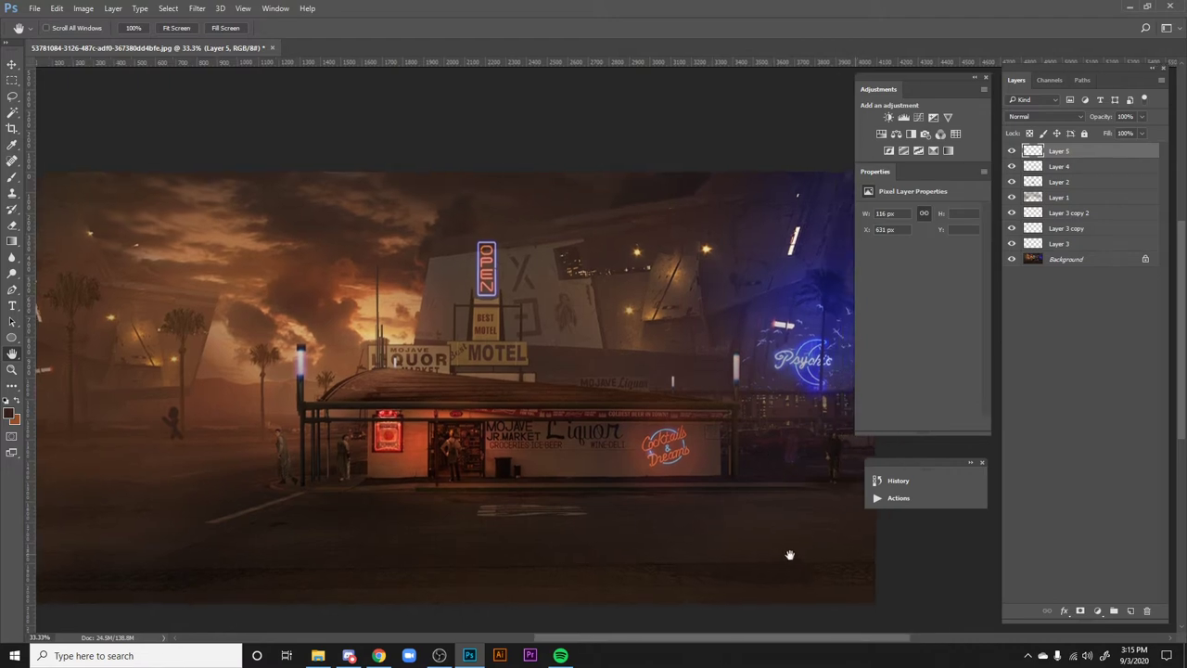
scroll(692, 519, "left", 3)
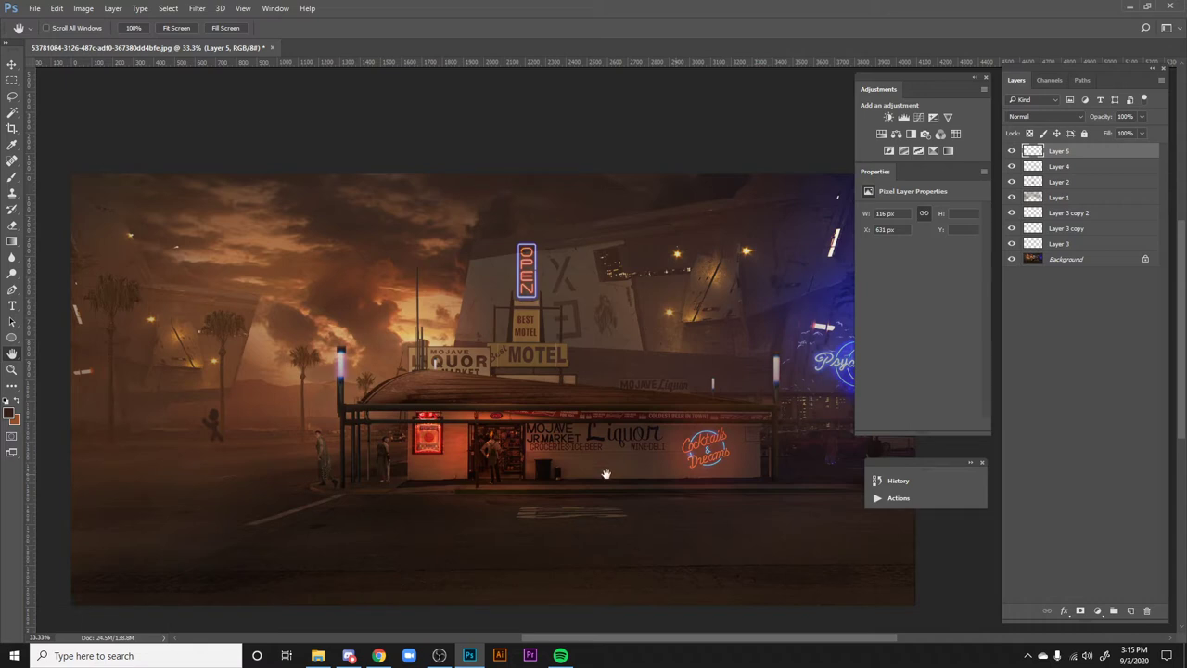
scroll(605, 474, "right", 1)
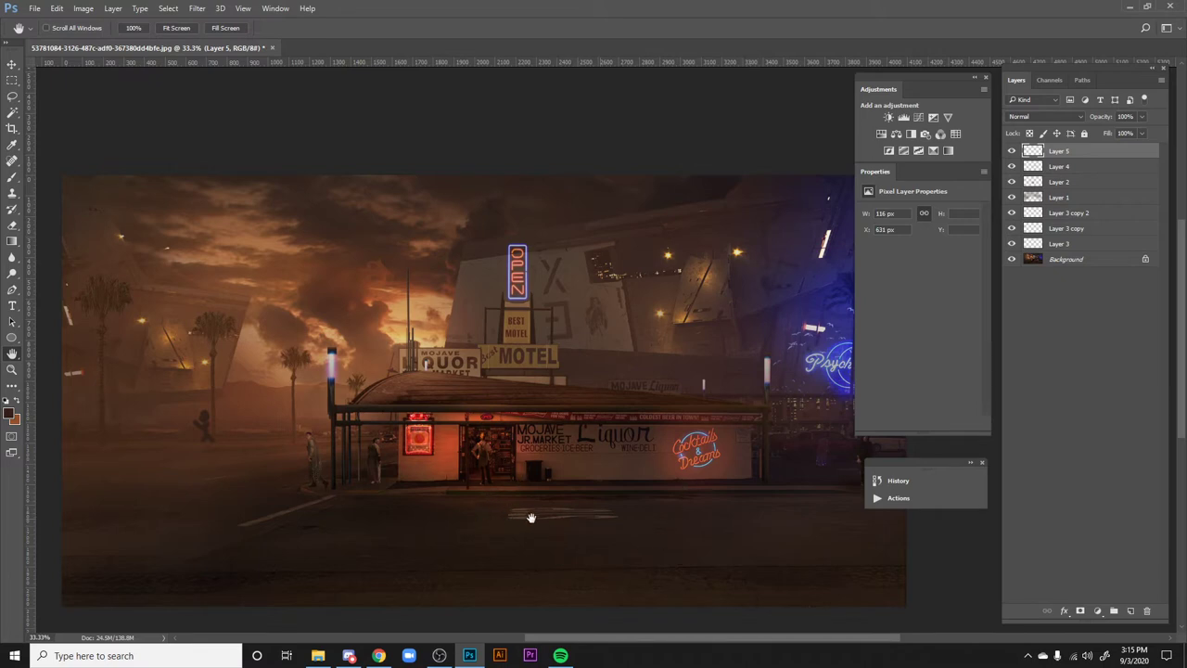
- Place a horizontal guide across the image at the horizon line and select the Background layer
left_click_drag(522, 504, 530, 466)
left_click_drag(499, 62, 535, 433)
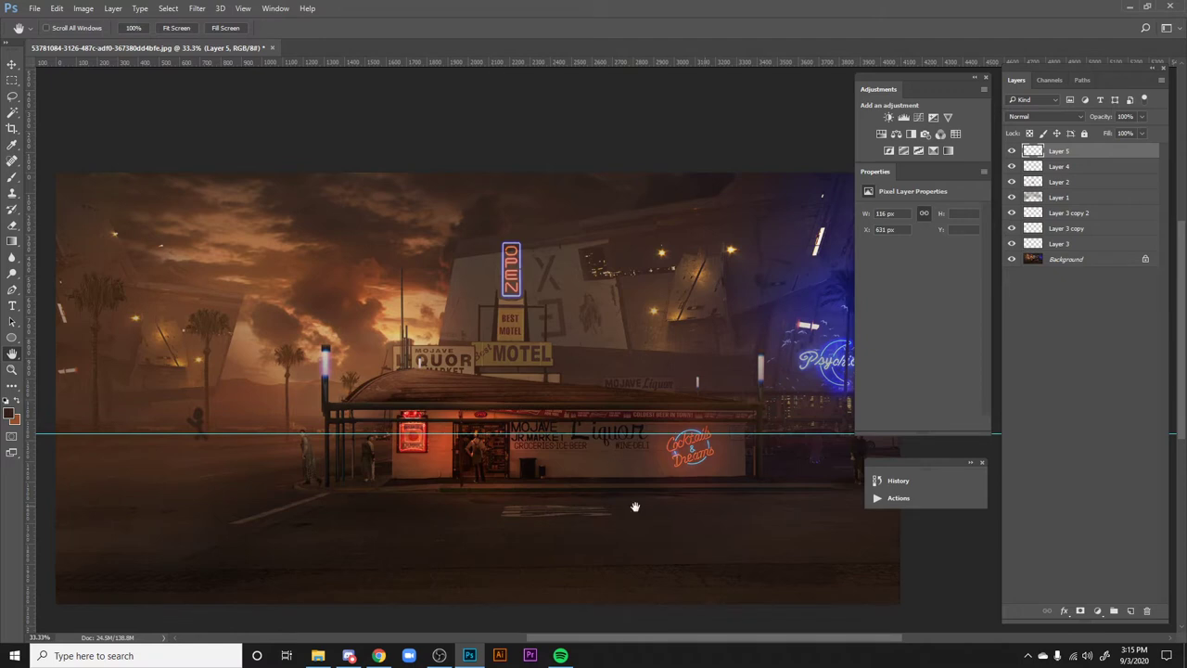
left_click_drag(635, 505, 648, 501)
left_click(1048, 263)
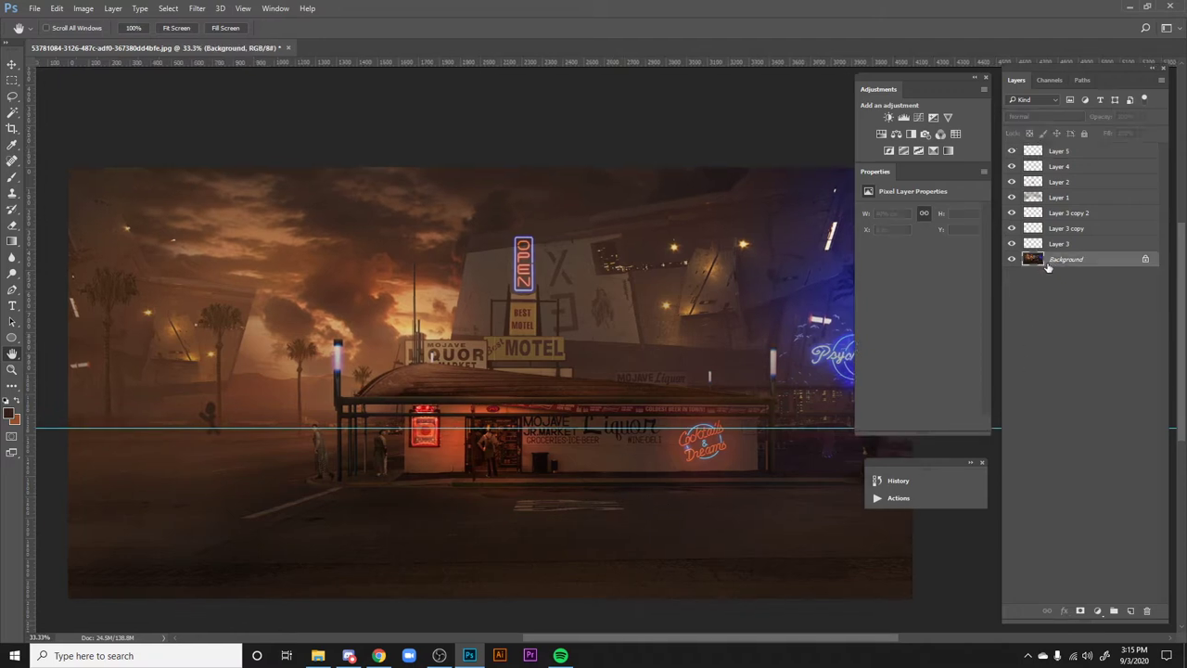
left_click_drag(662, 472, 586, 440)
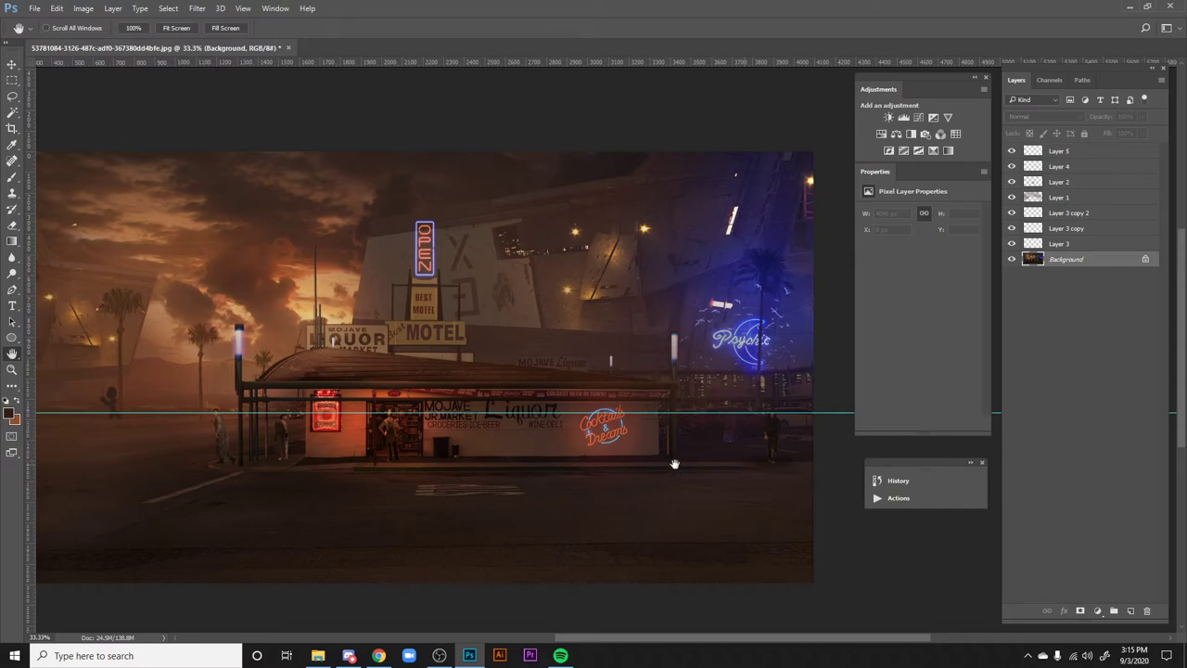
- Scale the painted figure on Layer 5 down to about 33 px wide so its head drops to the horizon guide
key("ctrl+plus")
left_click_drag(464, 385, 856, 328)
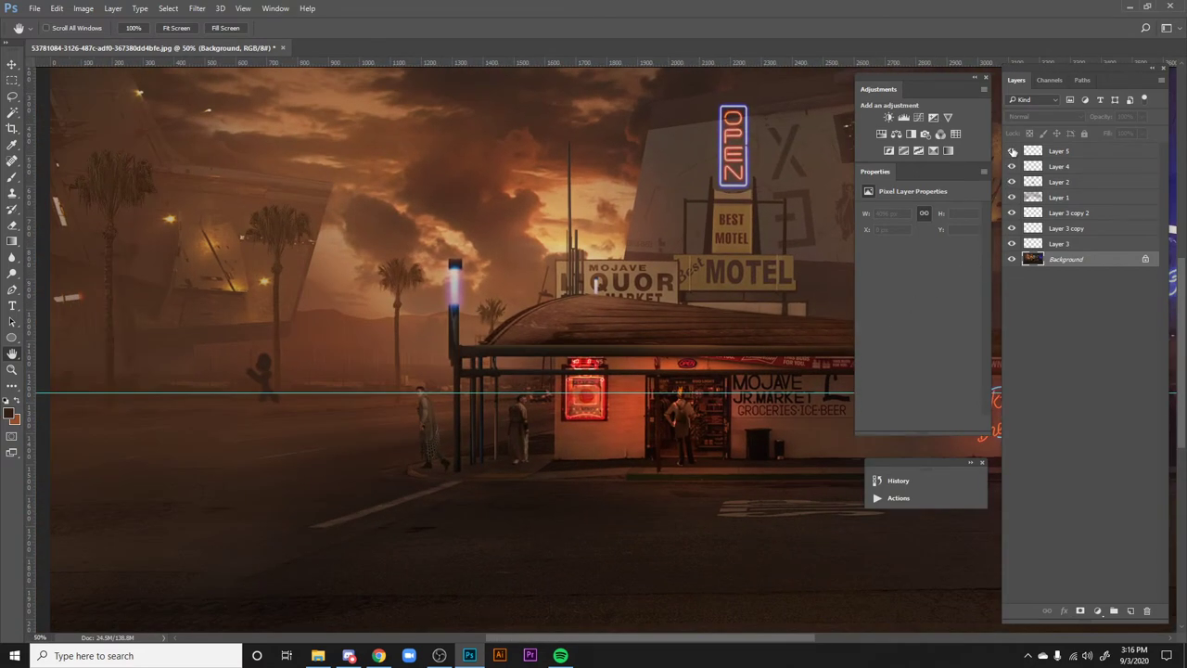
left_click(1072, 153)
key("ctrl+t")
left_click_drag(281, 351, 264, 397)
key("Return")
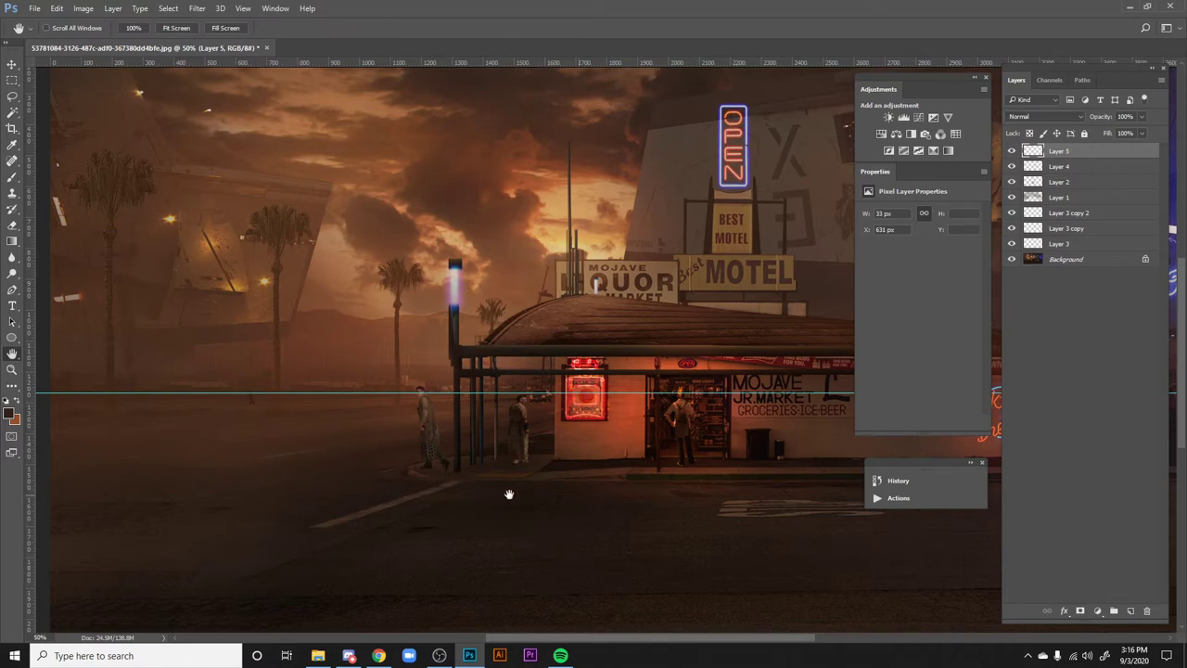
- Switch the guide's visibility repeatedly to compare the view, hide it, and delete the layer with the painted figure
key("ctrl+semicolon")
key("ctrl+semicolon")
key("ctrl+semicolon")
key("ctrl+semicolon")
key("ctrl+semicolon")
left_click_drag(795, 382, 837, 359)
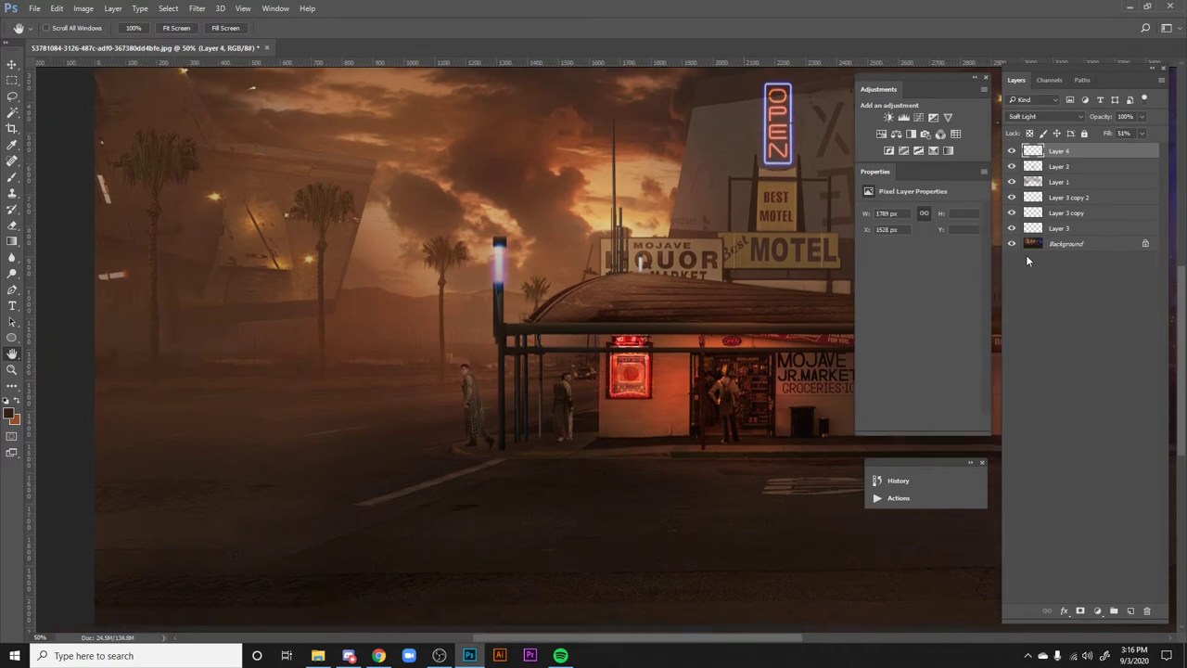
key("Delete")
- Select the walking pedestrian at the street corner with the Lasso on the Background layer and copy him to a new layer
left_click(1046, 243)
key("l")
mouse_move(464, 364)
left_mouse_down()
mouse_move(494, 454)
mouse_move(488, 443)
mouse_move(466, 453)
mouse_move(463, 367)
left_mouse_up()
key("ctrl+j")
- Scale the copied pedestrian down to about 40 px wide and place him in the street beside the distant car
key("ctrl+t")
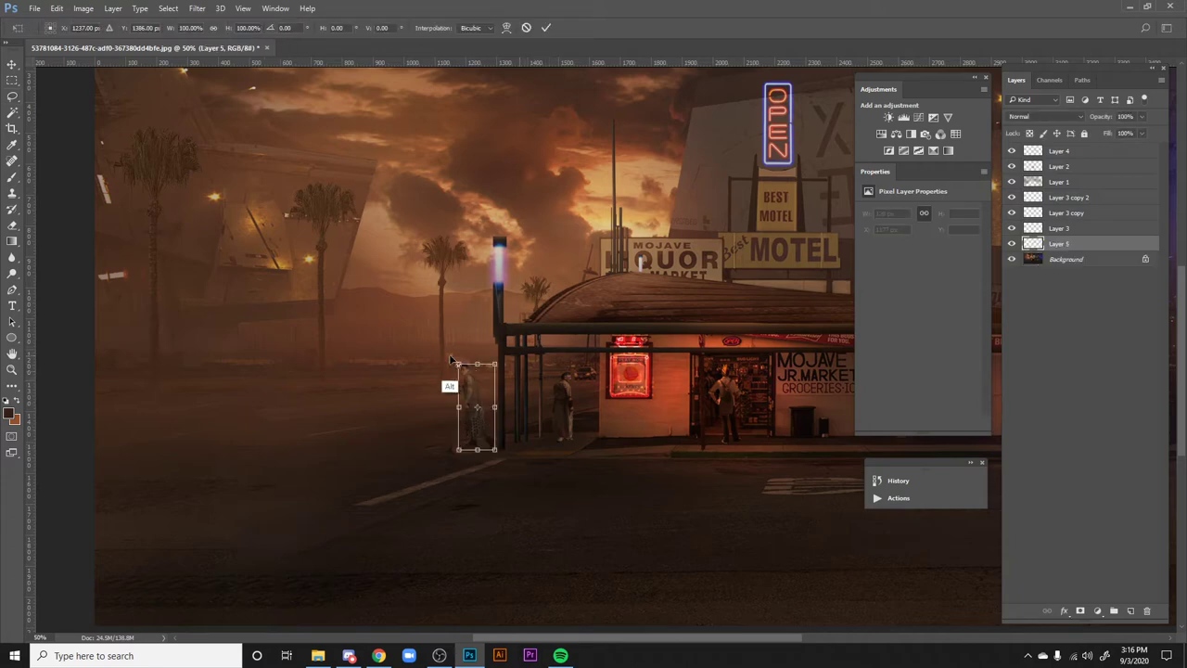
mouse_move(458, 362)
left_mouse_down()
mouse_move(476, 393)
mouse_move(577, 374)
mouse_move(546, 454)
mouse_move(536, 441)
mouse_move(575, 371)
mouse_move(626, 366)
mouse_move(619, 380)
left_mouse_up()
key("Return")
key("v")
scroll(616, 373, "up", 3)
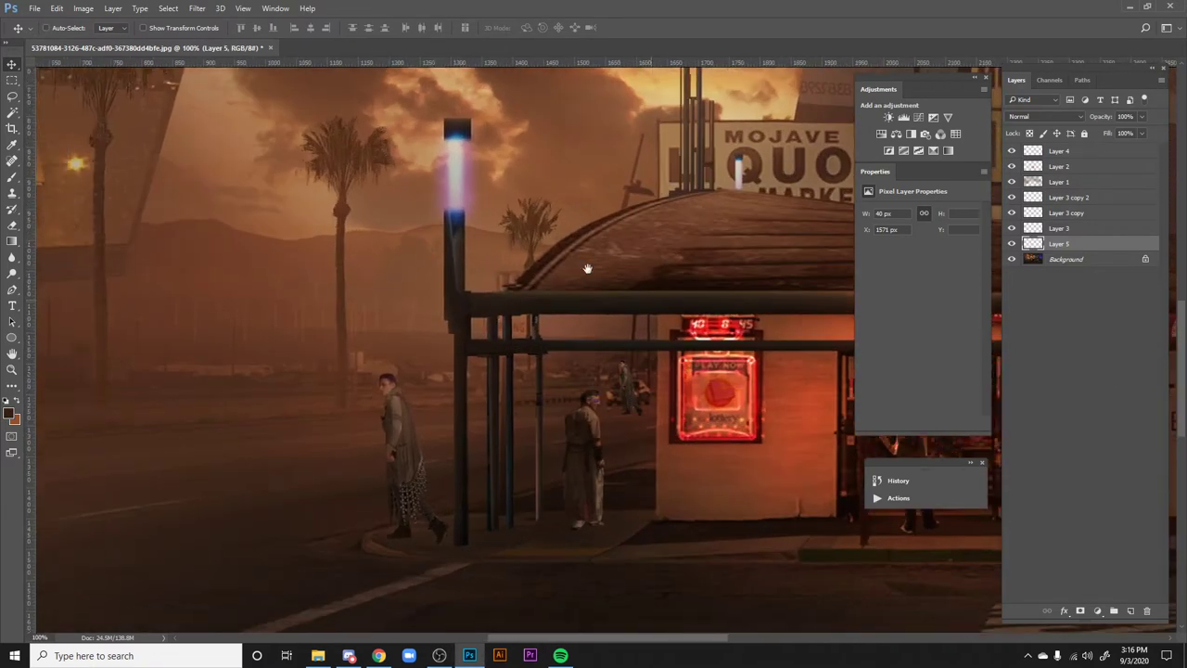
- Show the horizon guide, scale the copied pedestrian to 50%, and shift him between the distant car and the store wall
key("ctrl")
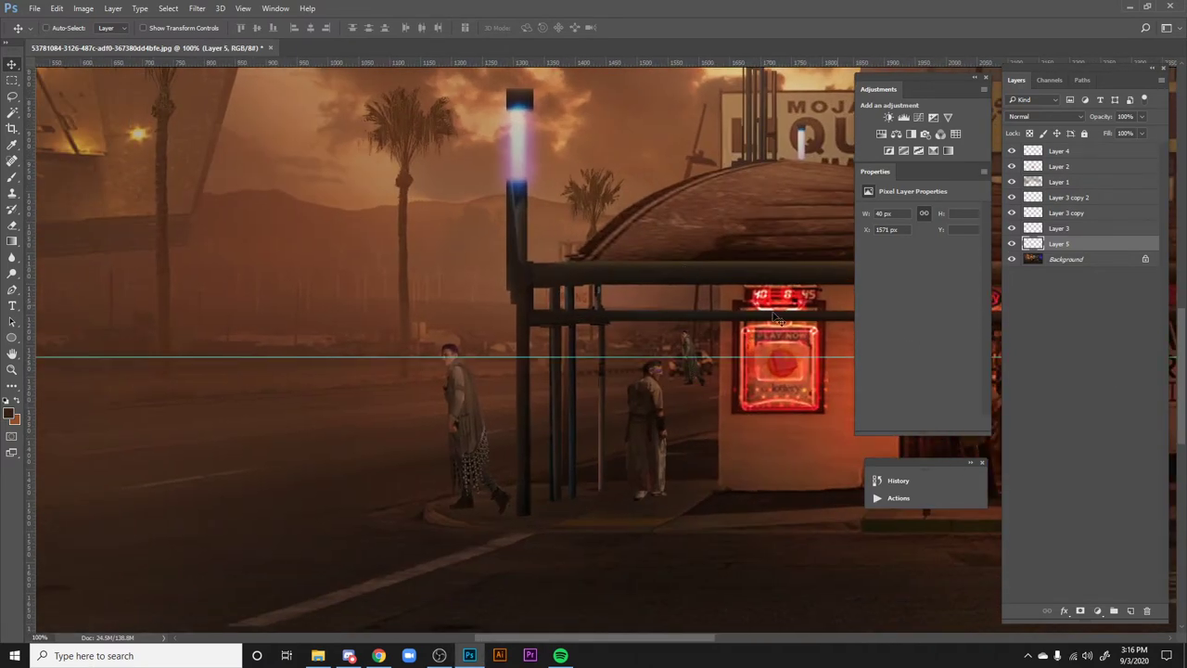
key("ctrl+t")
left_click_drag(680, 342, 694, 363)
key("Return")
left_click_drag(705, 384, 720, 377)
key("ctrl+t")
left_click_drag(691, 322, 703, 350)
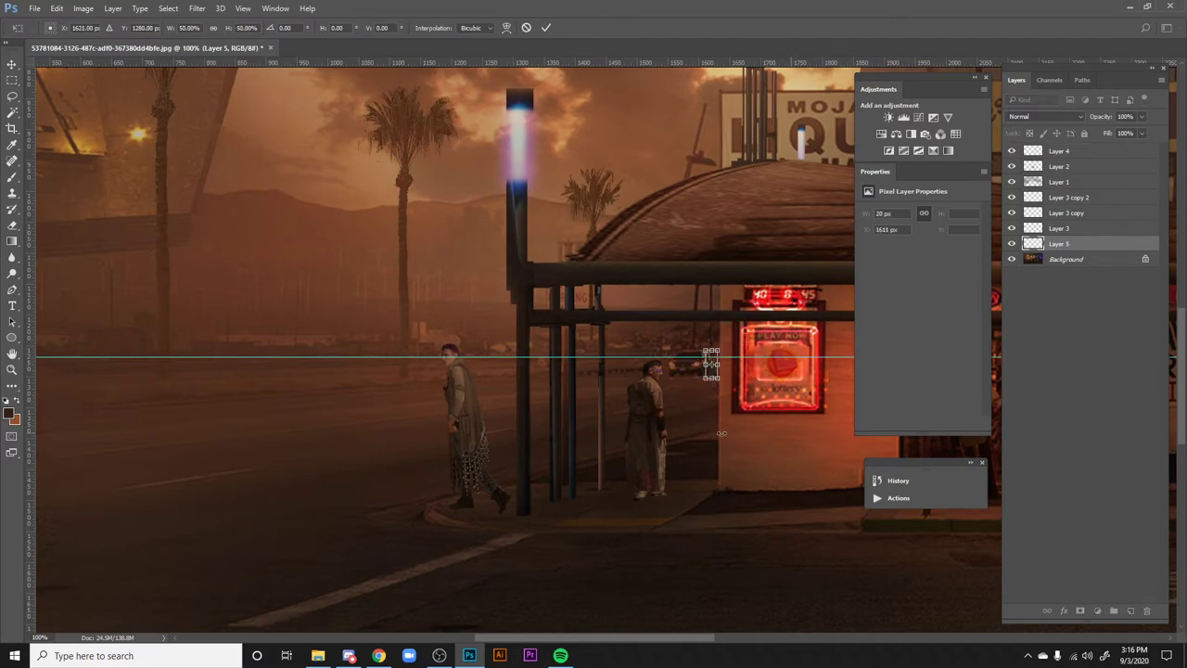
- Adjust the copied pedestrian's scale to 55% width and 56.52% height, apply it, and hide the guide
key("ctrl+plus")
left_click_drag(638, 322, 626, 312)
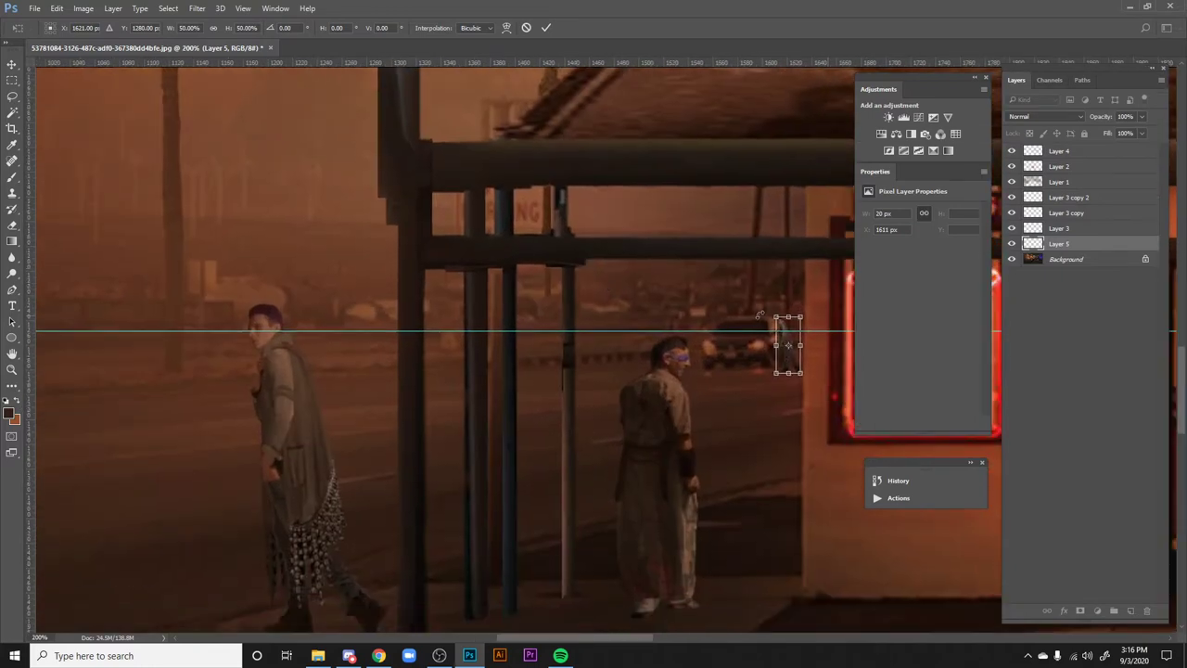
left_click_drag(776, 318, 771, 308)
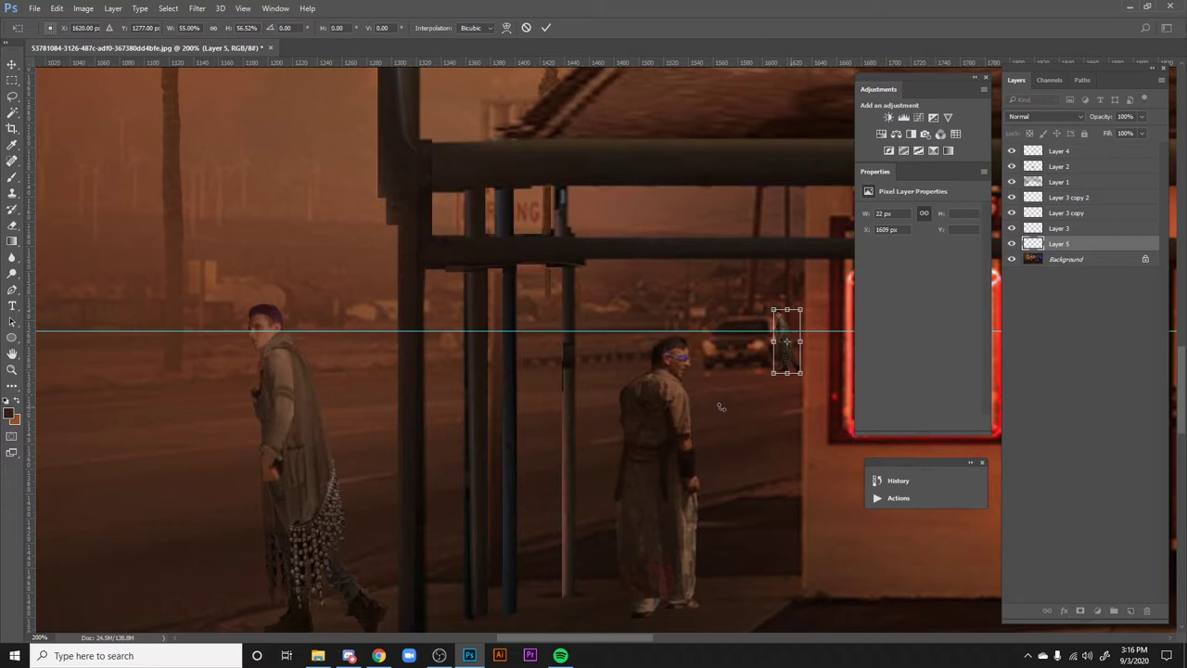
key("Return")
key("ctrl+minus")
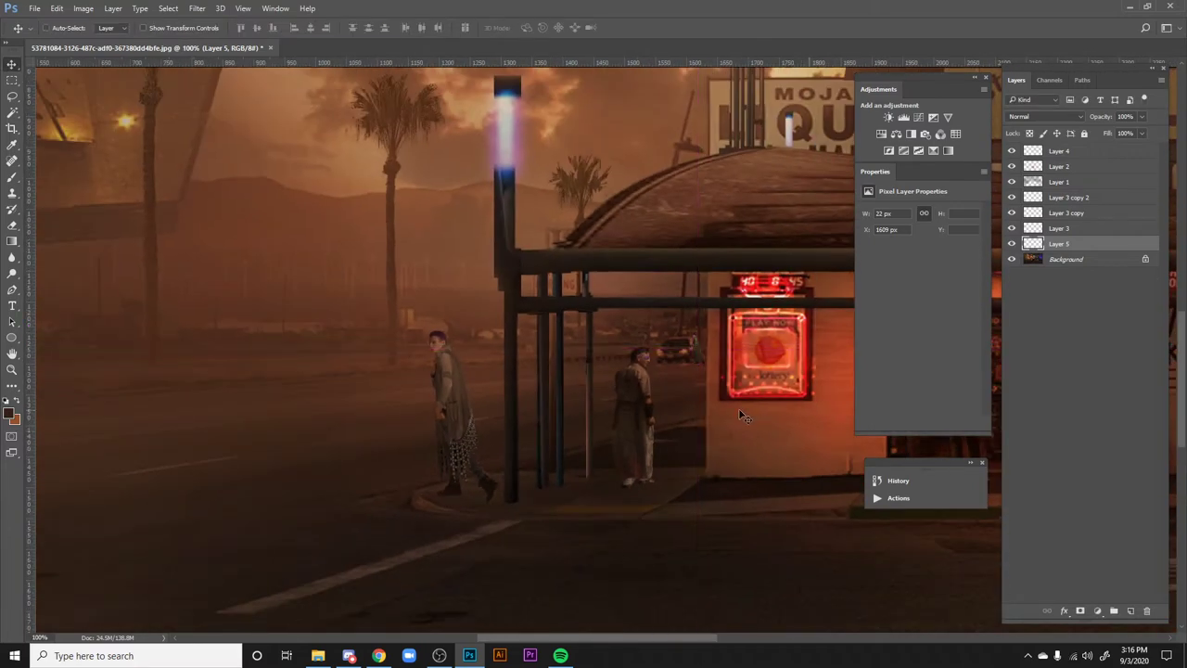
- Show the horizon guide and compare the head heights of the pedestrians below the Psychic sign, at the store entrance and at the corner
key("space")
left_click_drag(734, 408, 694, 403)
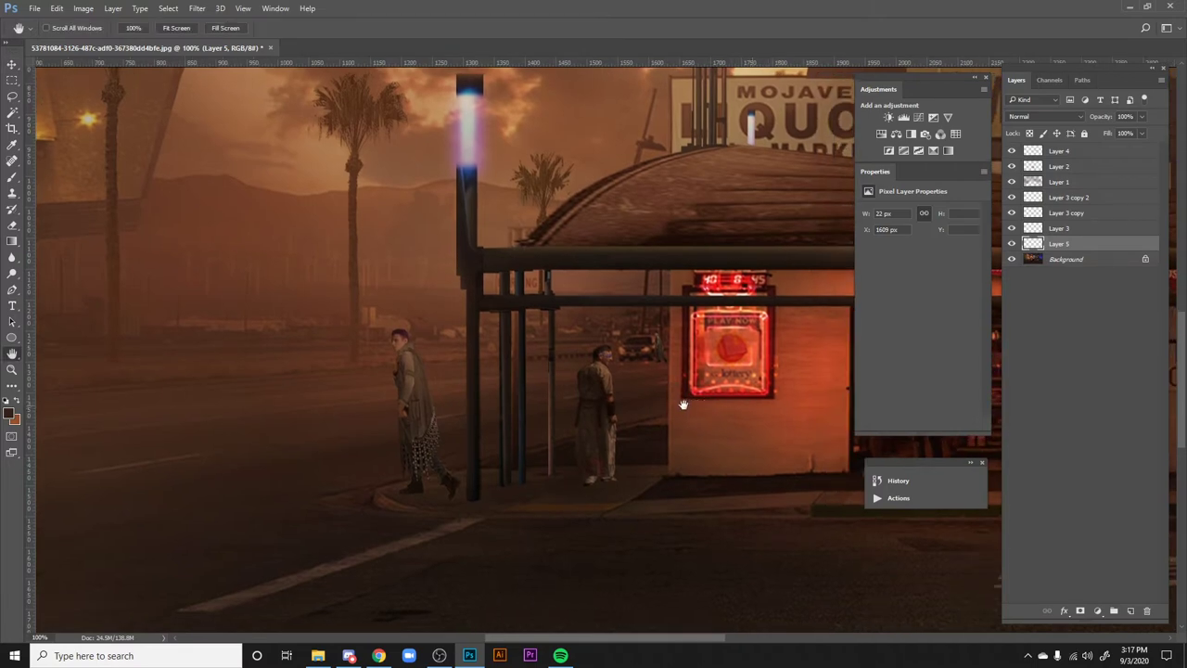
scroll(693, 388, "down", 3)
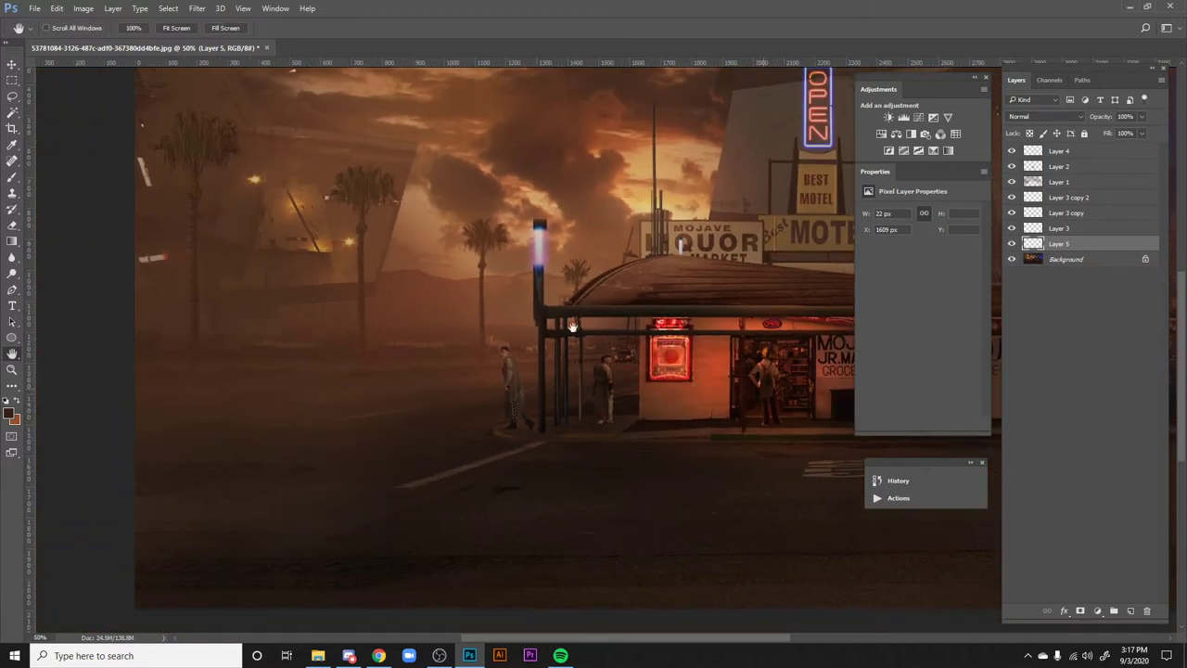
scroll(402, 334, "up", 1)
key("ctrl+semicolon")
left_click_drag(647, 465, 225, 445)
key("ctrl+1")
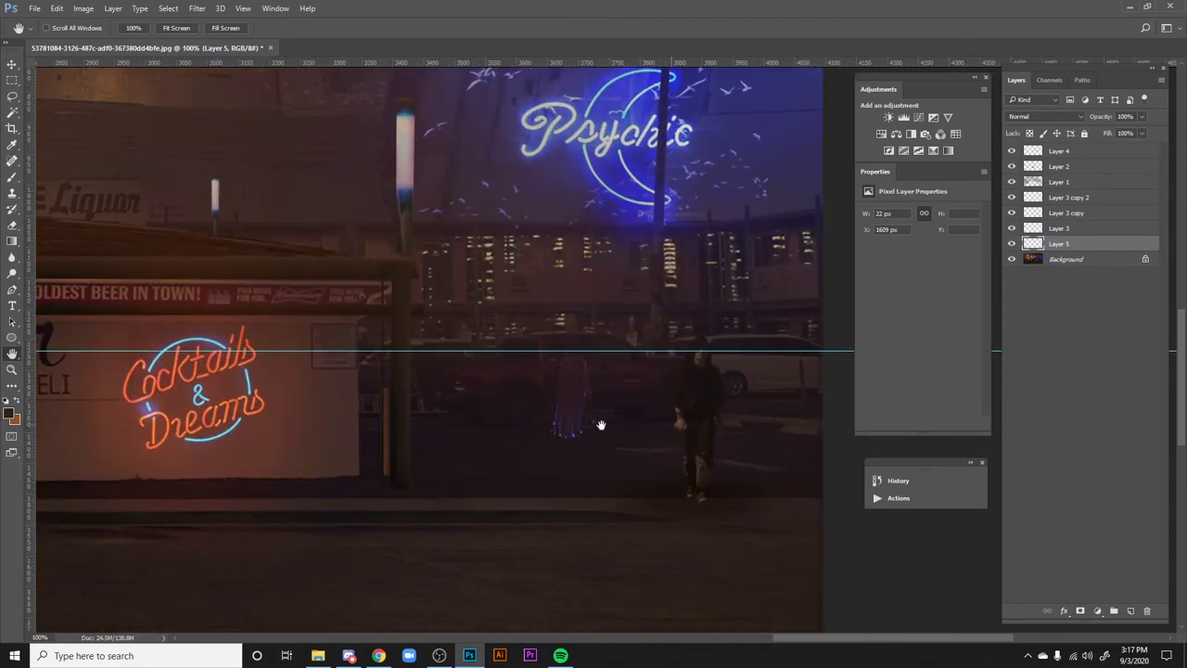
scroll(580, 459, "left", 2)
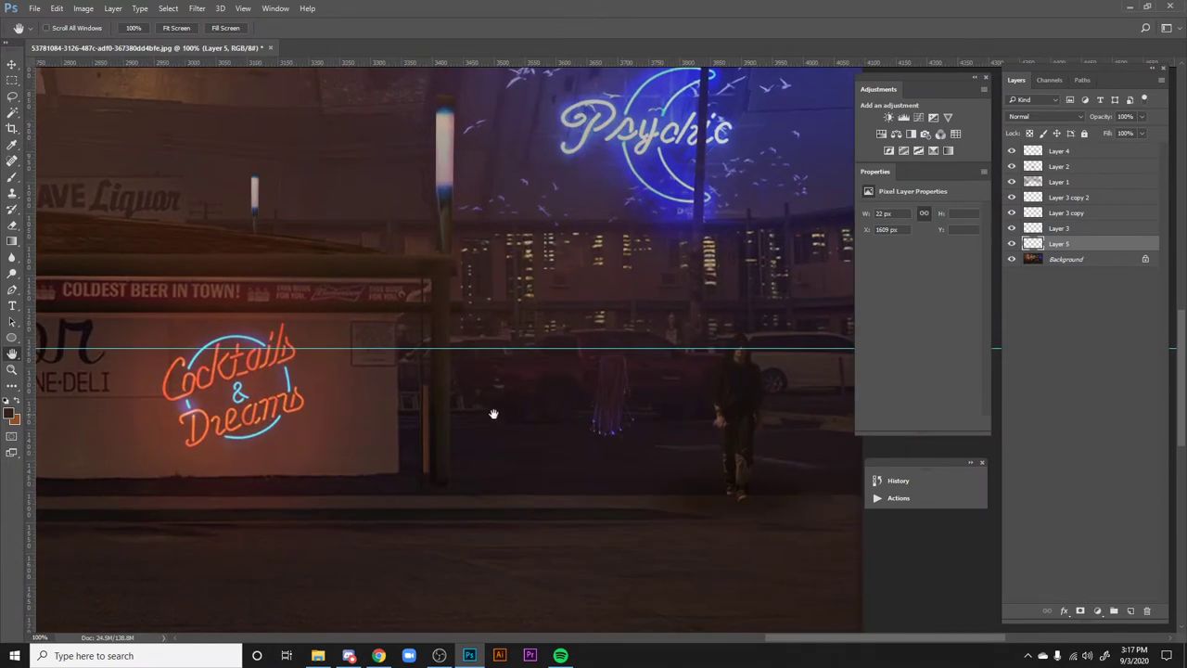
left_click_drag(481, 395, 488, 452)
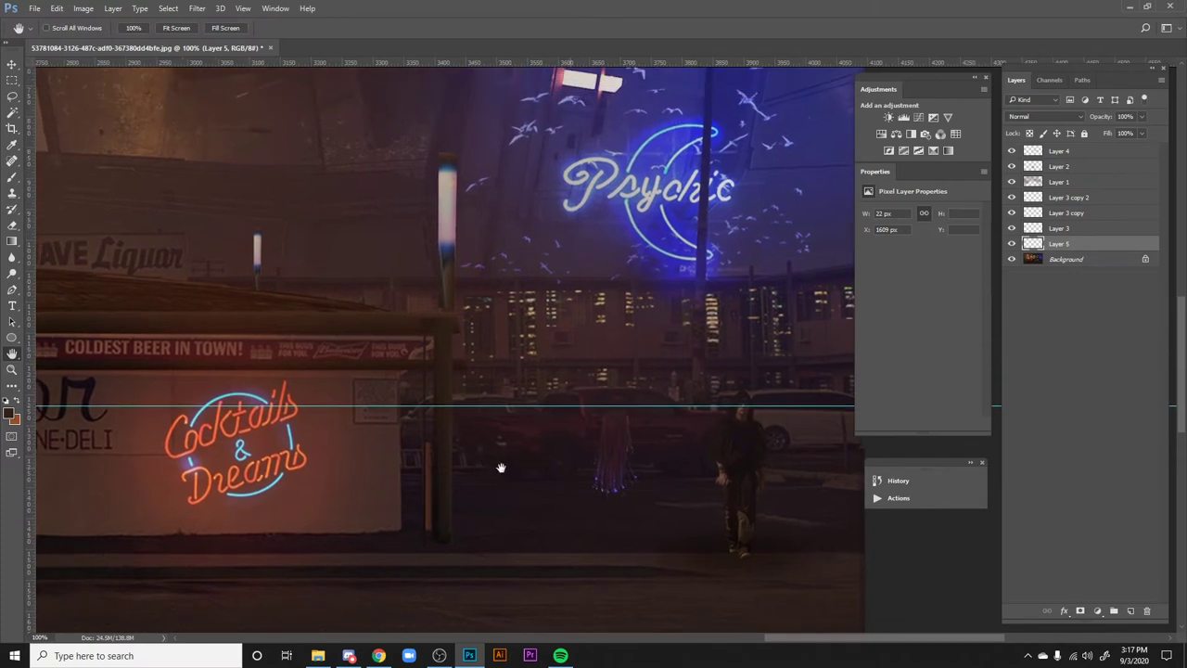
left_click_drag(436, 496, 457, 423)
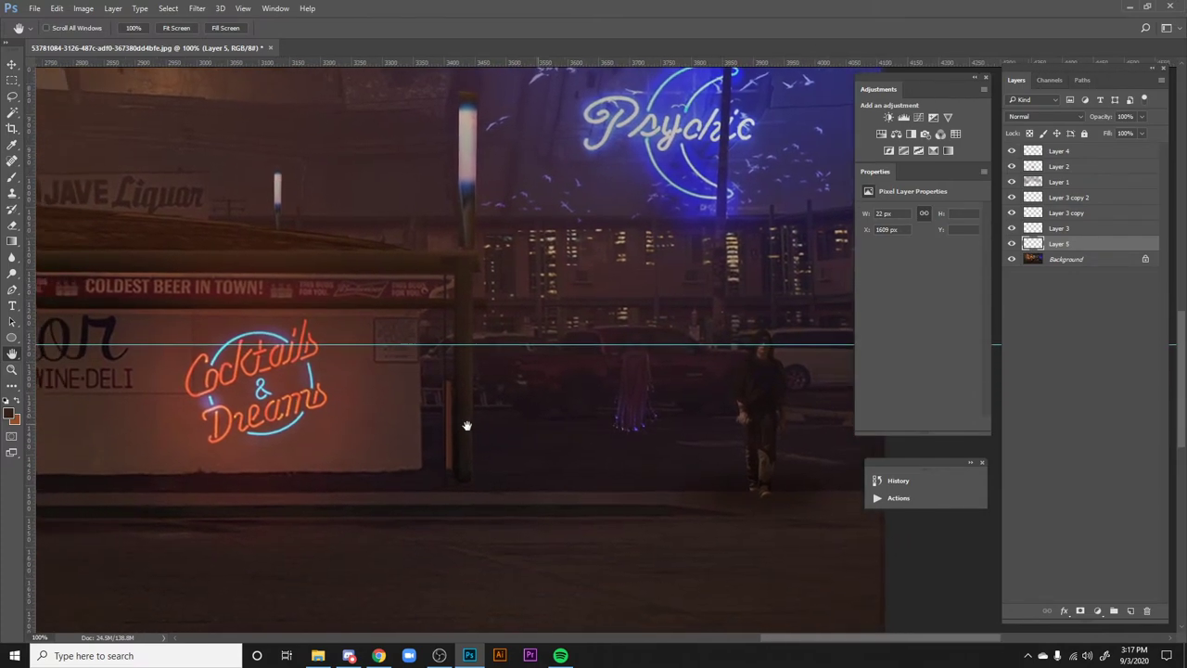
scroll(456, 423, "left", 15)
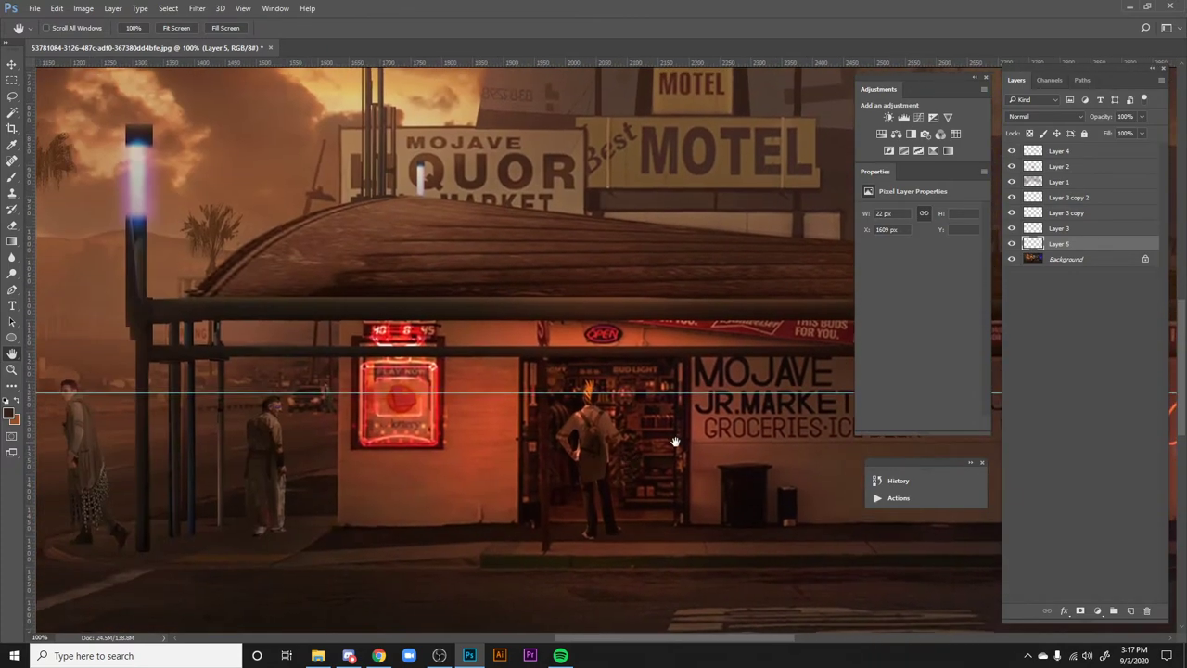
scroll(676, 442, "down", 1)
scroll(675, 443, "up", 1)
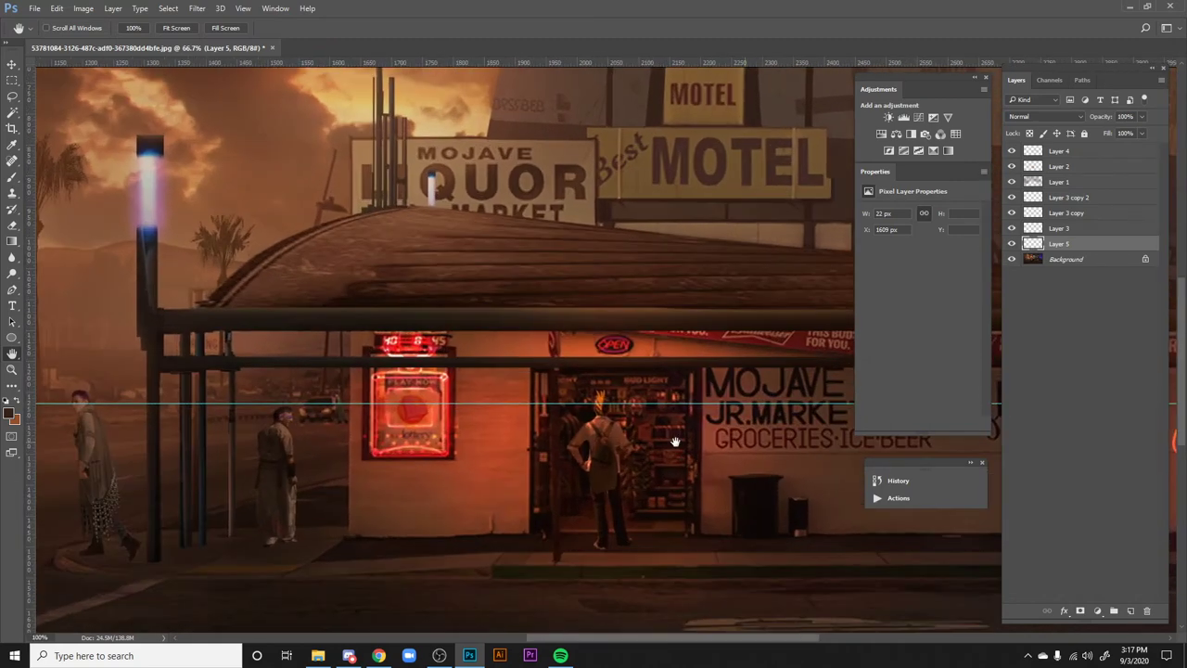
scroll(405, 254, "left", 3)
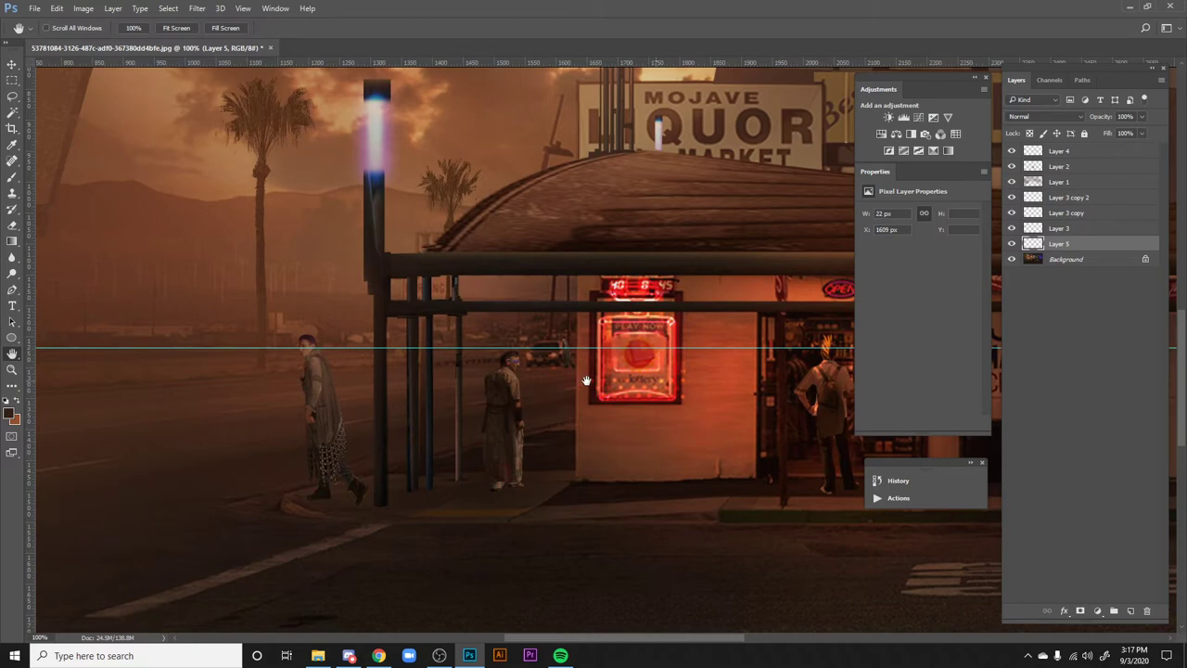
- Copy the pedestrian left of the store wall from the Background onto a new layer and enlarge the copy to about 82 px wide
key("l")
mouse_move(521, 372)
left_mouse_down()
mouse_move(526, 484)
mouse_move(508, 488)
mouse_move(489, 478)
mouse_move(481, 413)
mouse_move(497, 368)
mouse_move(515, 364)
left_mouse_up()
key("ctrl+t")
key("Return")
left_click(1081, 260)
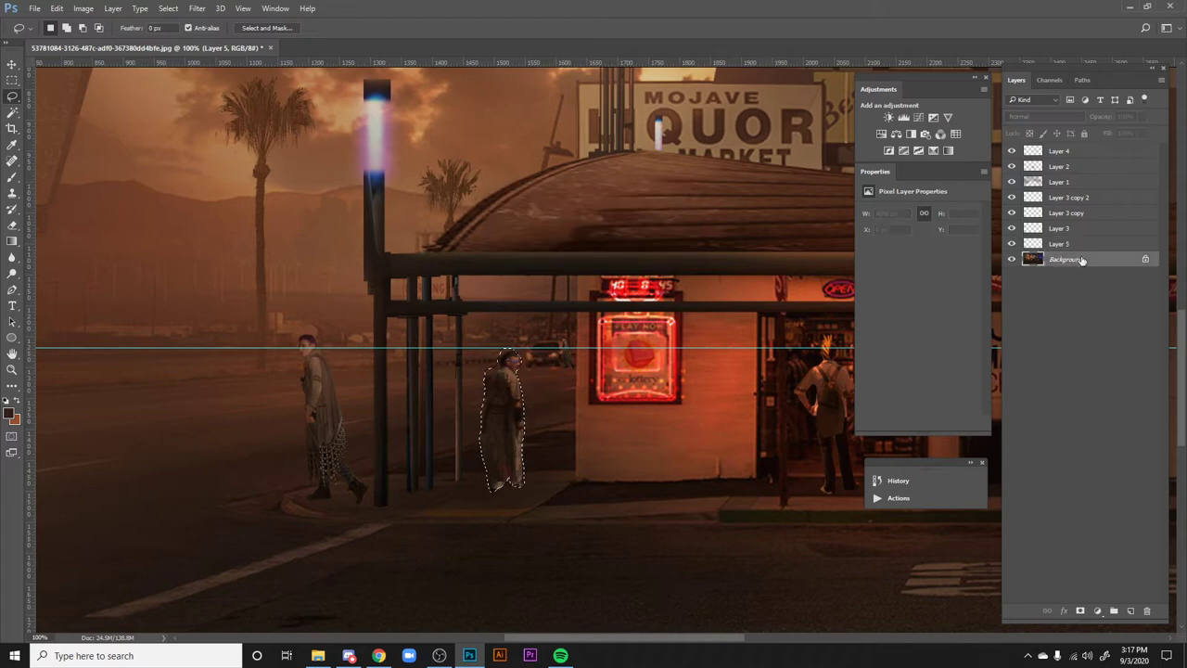
key("ctrl+j")
key("ctrl+t")
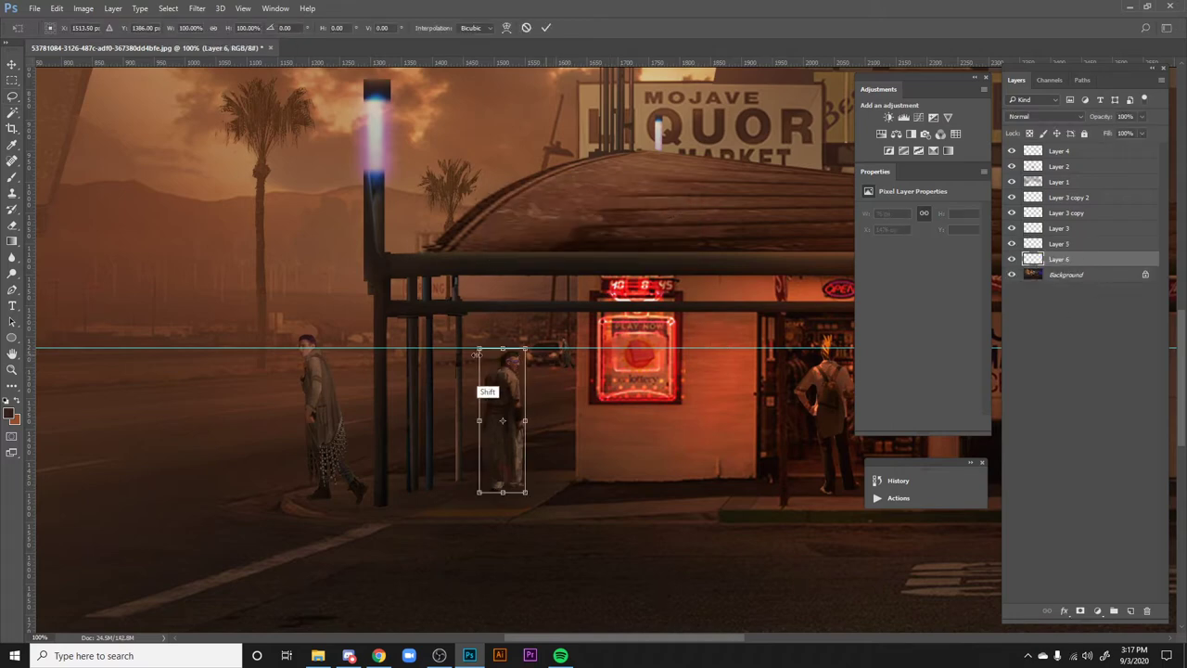
left_click_drag(476, 354, 456, 340)
key("Return")
- Add an empty layer above the copied pedestrian and set up a 5 px white brush
scroll(652, 380, "right", 5)
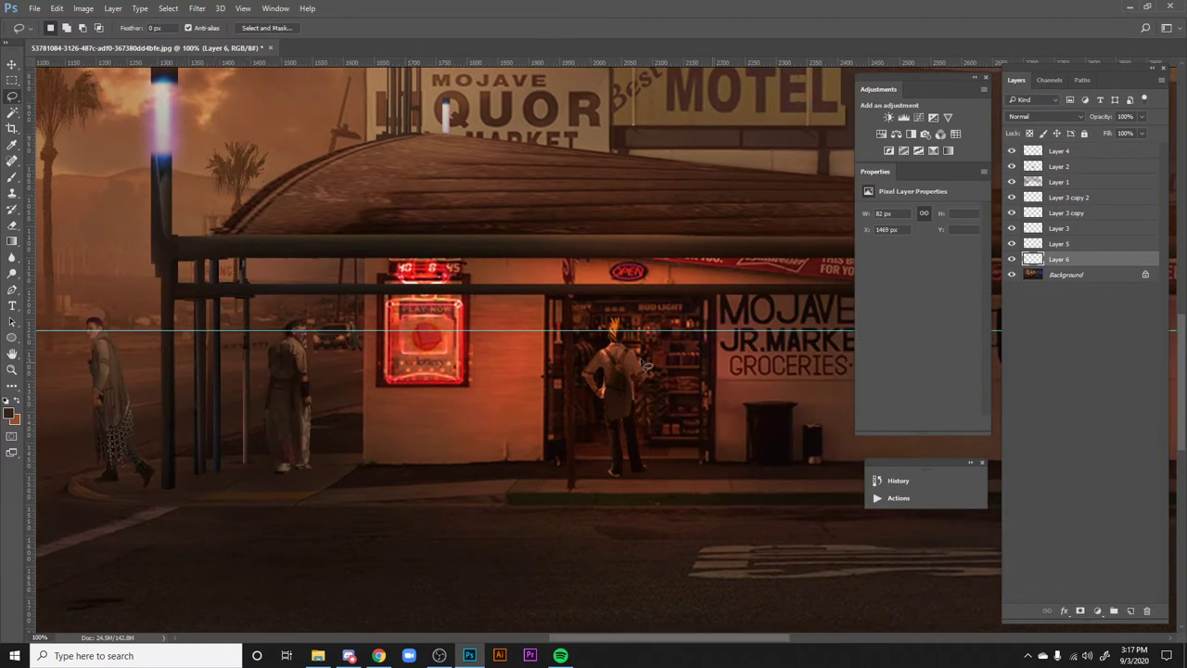
scroll(710, 460, "right", 5)
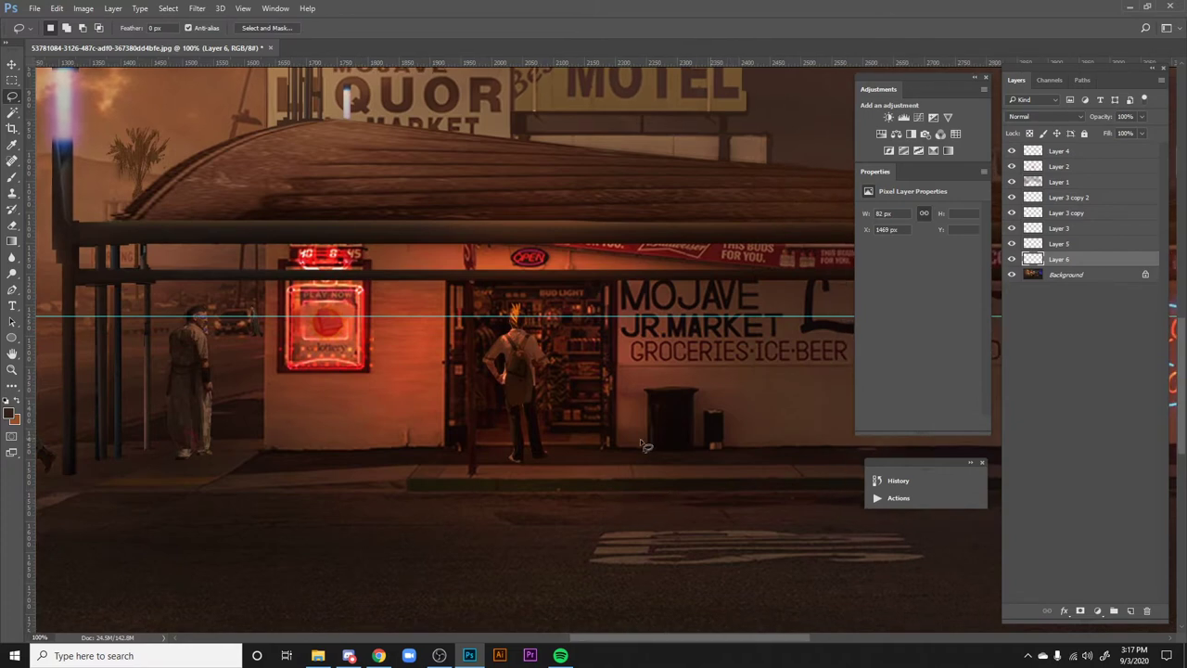
key("h")
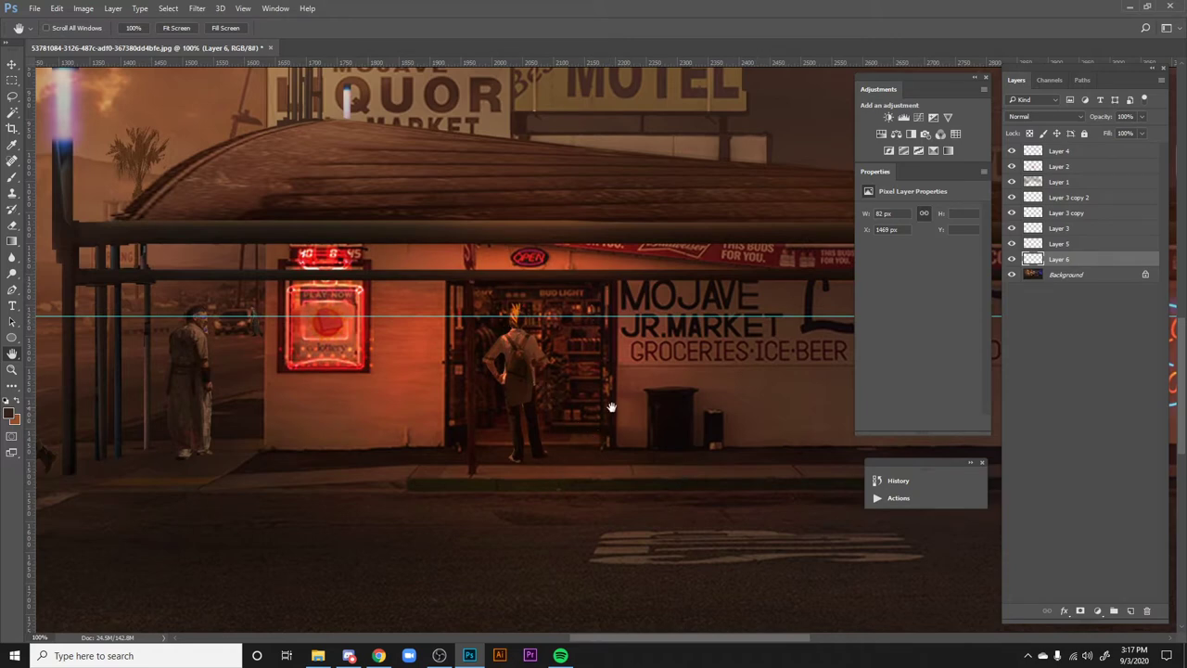
left_click(1131, 611)
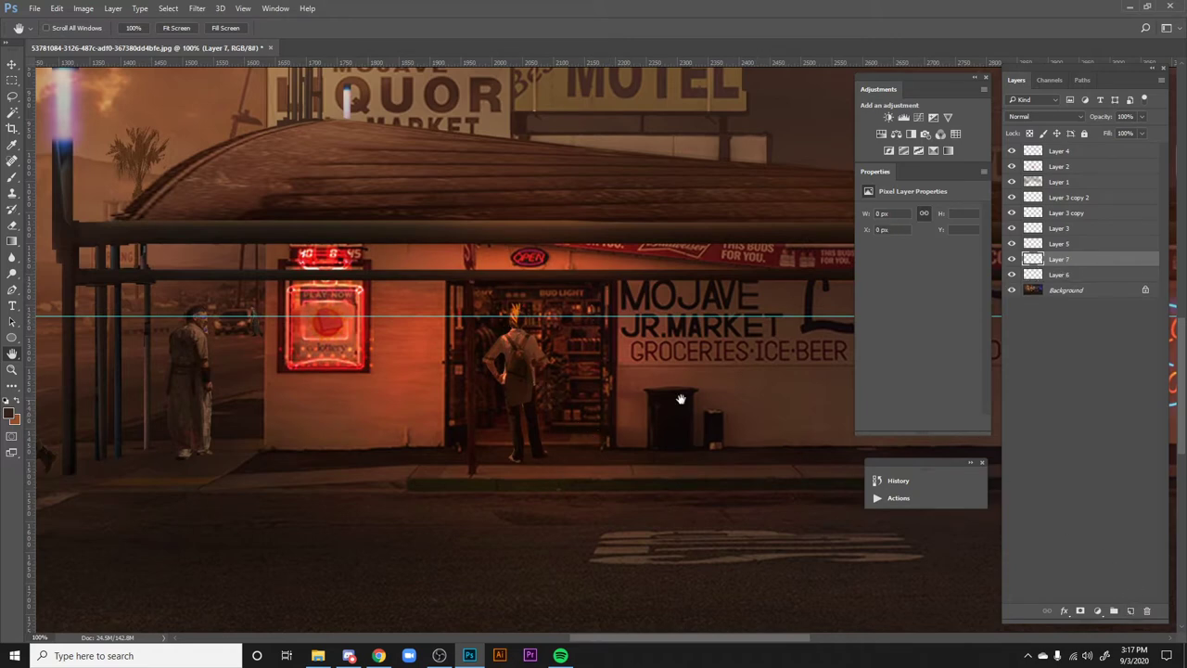
key("b")
right_click(658, 321)
double_click(774, 332)
type("5")
key("Return")
left_click(10, 412)
left_click(782, 251)
left_click(988, 241)
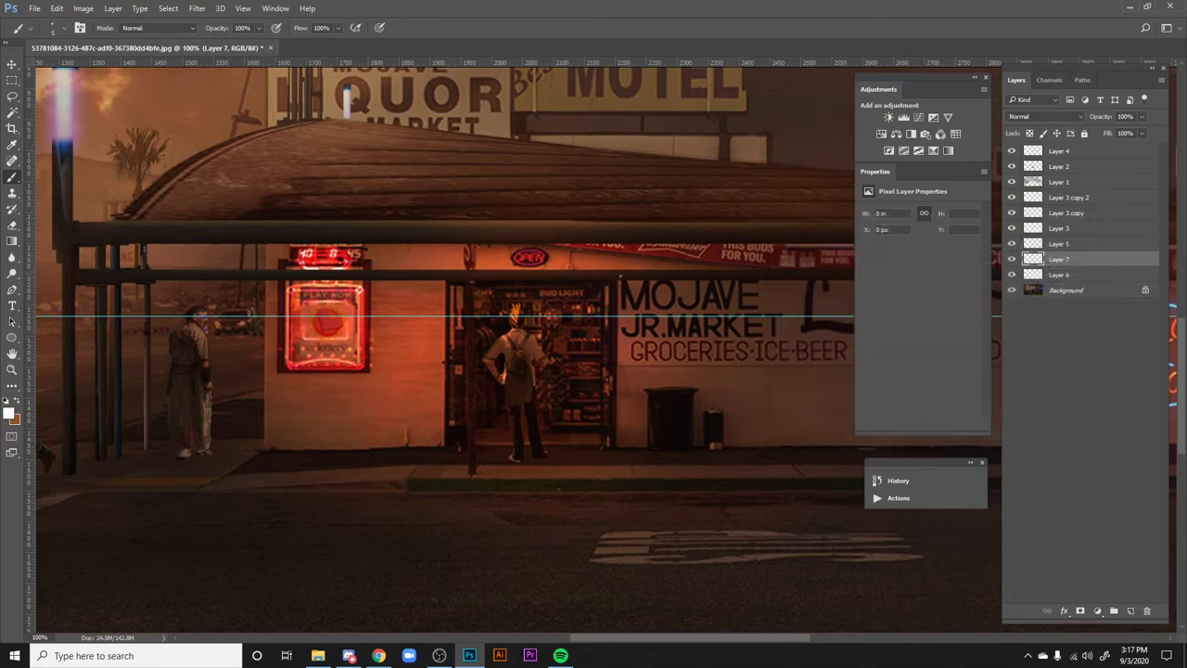
left_click_drag(619, 275, 615, 282)
left_click_drag(606, 359, 623, 359)
left_click_drag(640, 355, 631, 368)
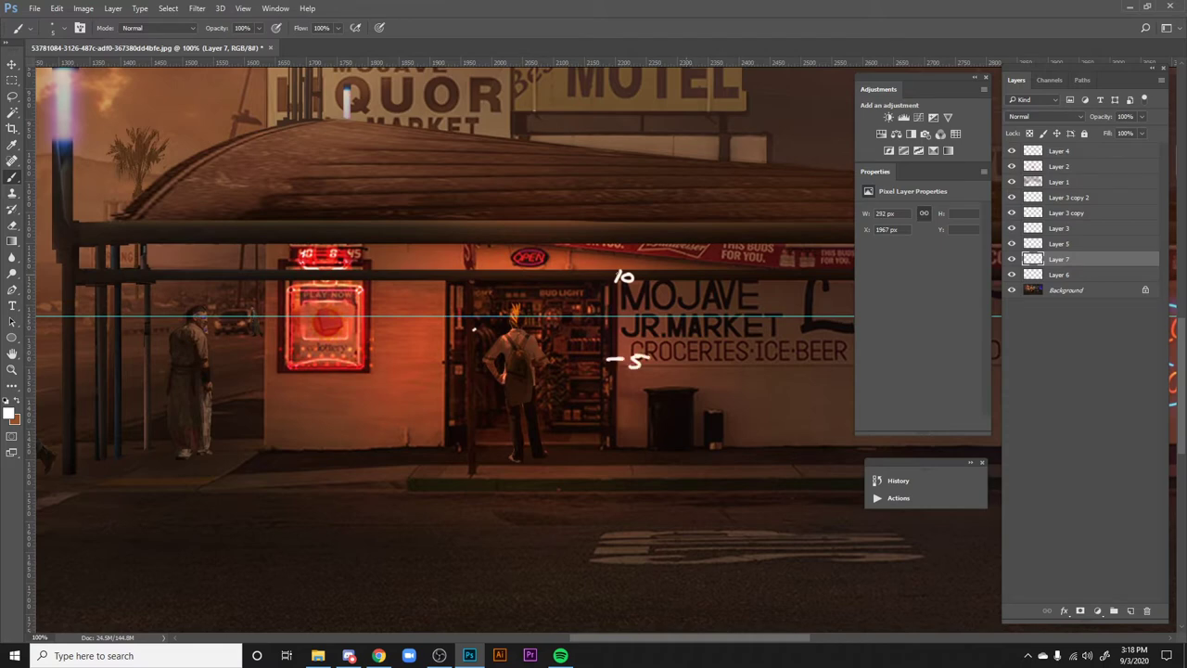
key("l")
left_click_drag(646, 255, 649, 258)
key("Delete")
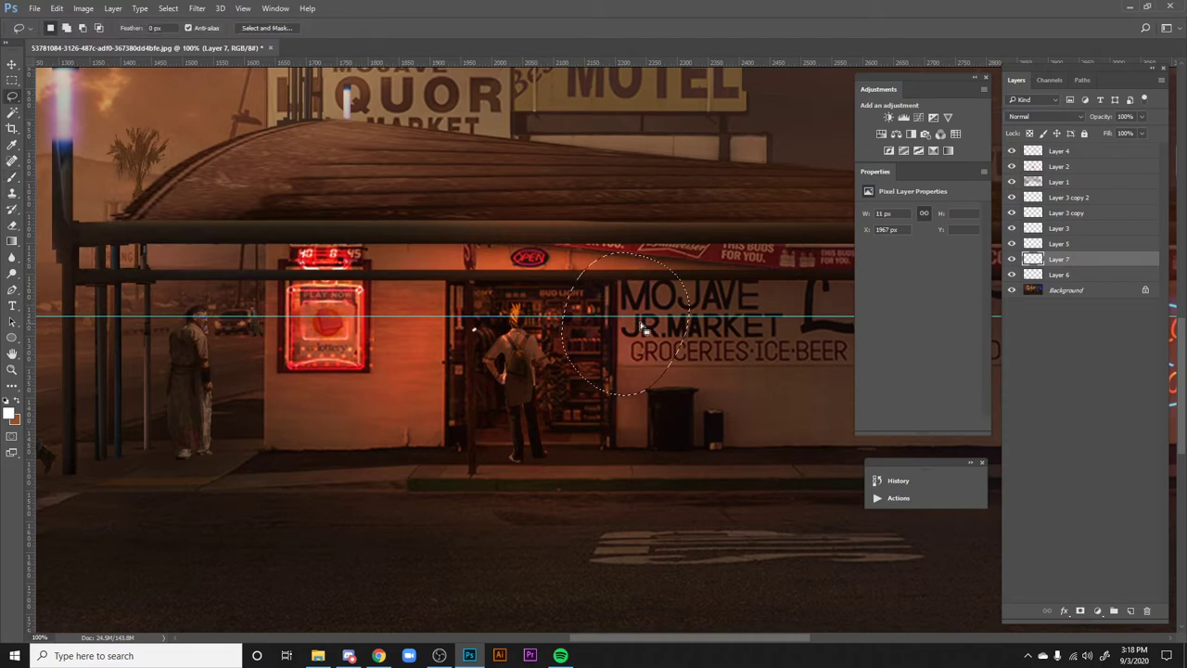
key("ctrl+d")
- Draw a height scale beside the store doorway, with 0 at the ground, 4 halfway up and ticks up to the door's top
key("b")
left_click_drag(621, 268, 615, 278)
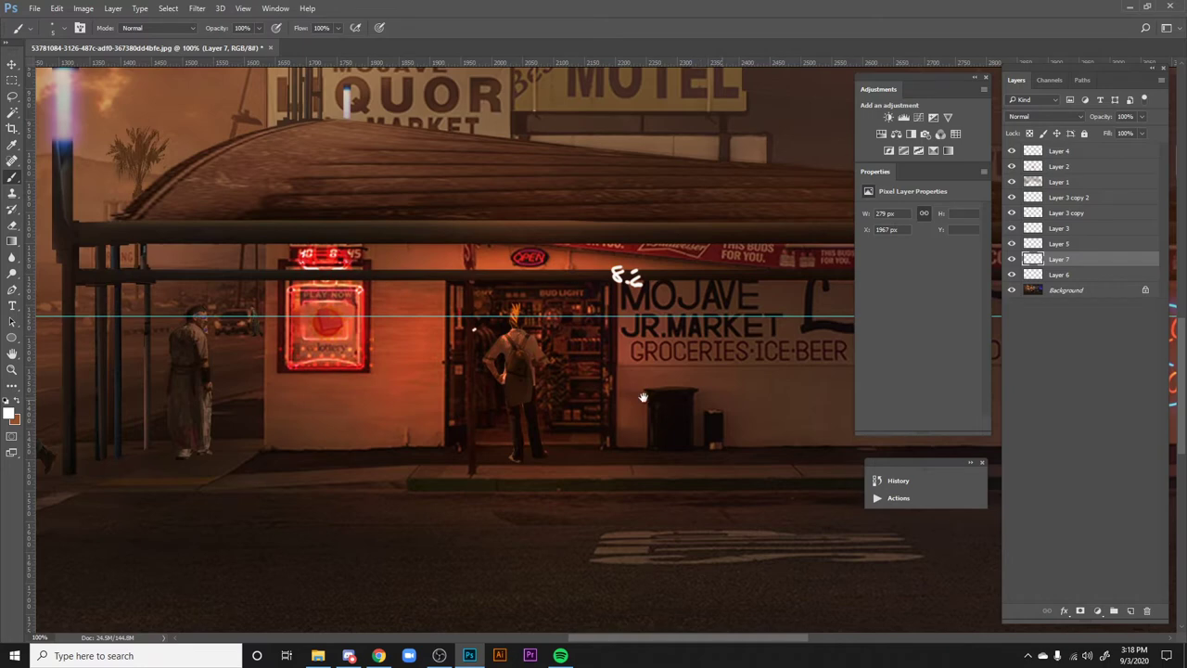
left_click_drag(631, 394, 642, 398)
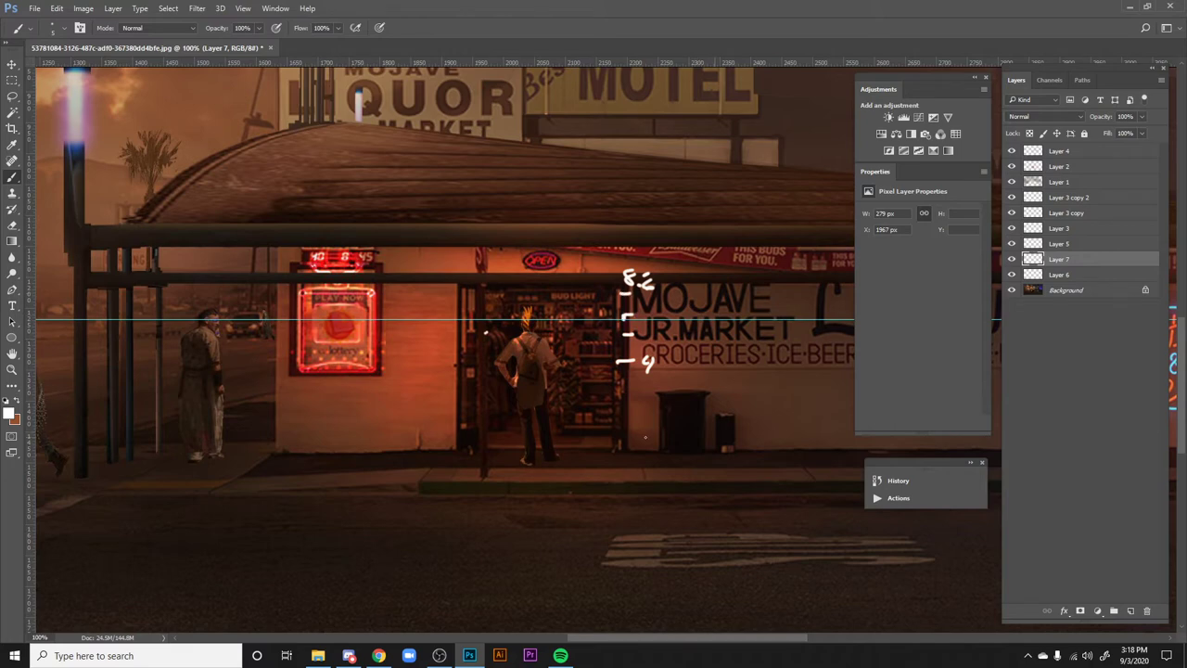
left_click_drag(630, 452, 629, 451)
left_click_drag(642, 524, 695, 532)
left_click_drag(614, 490, 692, 495)
- Compare the pedestrians near the store with the doorway height scale, both close up and in the whole picture
key("space")
left_click_drag(463, 340, 511, 356)
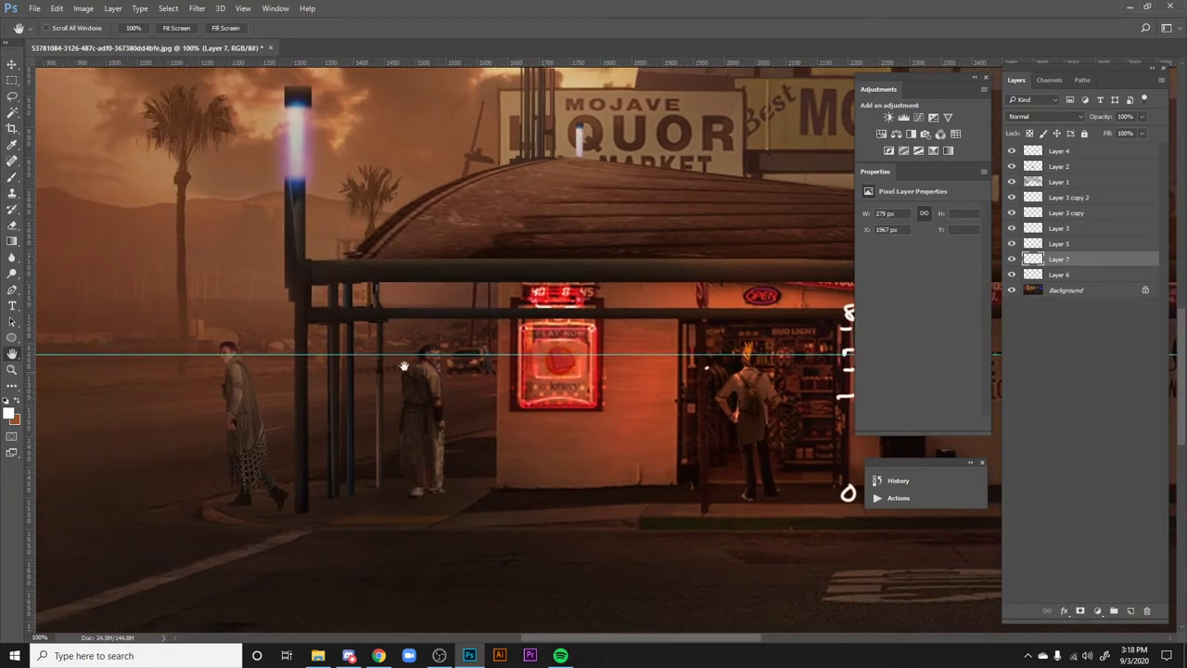
left_click_drag(498, 389, 542, 393)
scroll(466, 361, "down", 3)
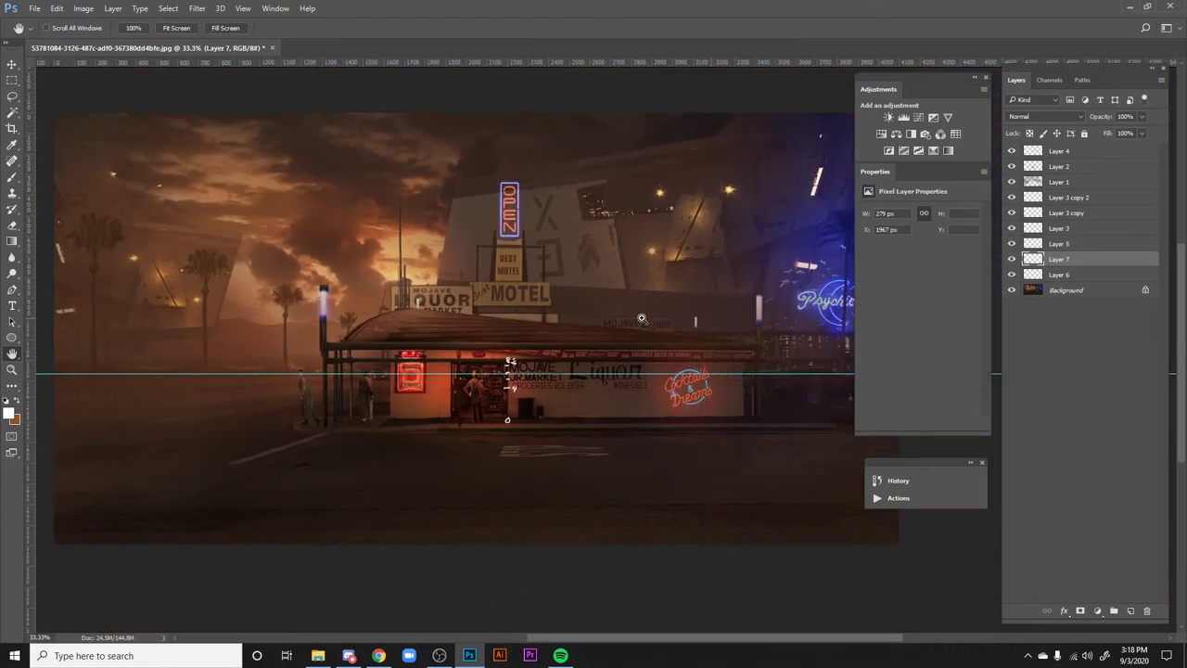
left_click_drag(683, 450, 655, 457)
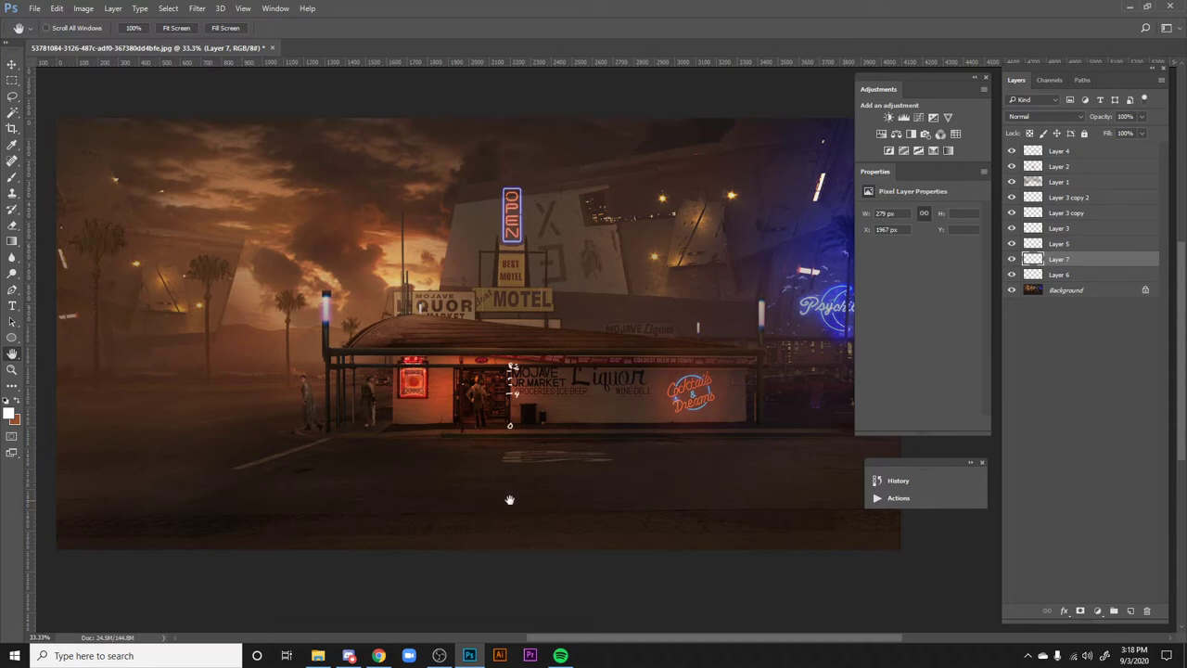
left_click_drag(478, 444, 550, 458)
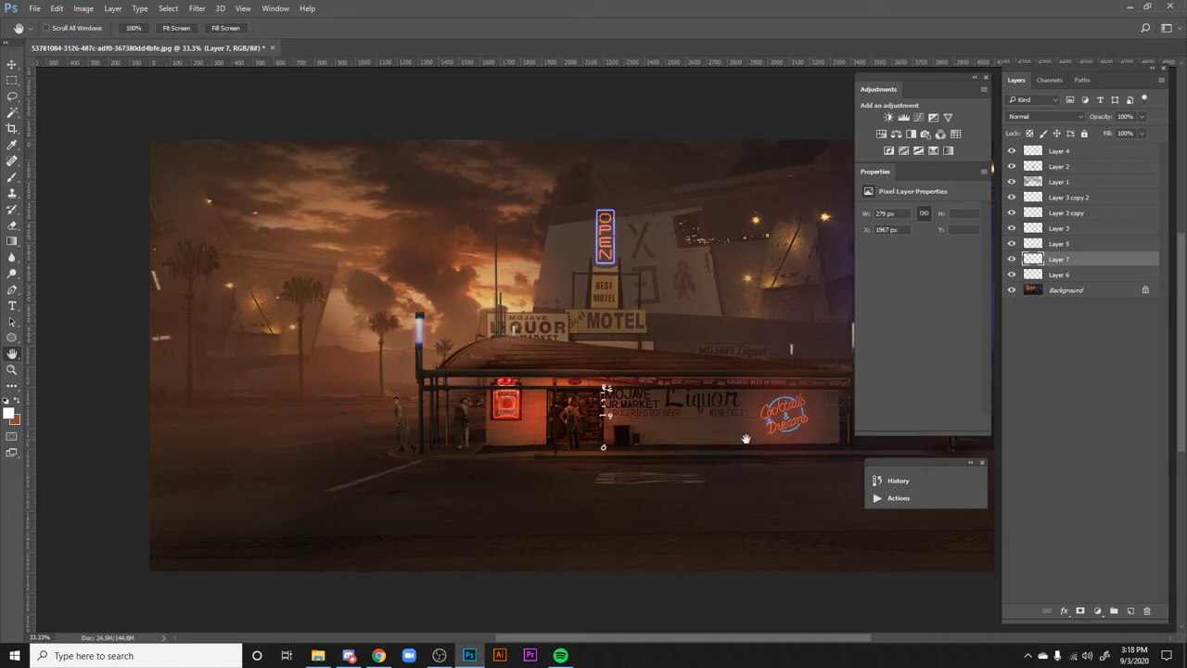
key("ctrl+plus")
left_click_drag(616, 358, 629, 321)
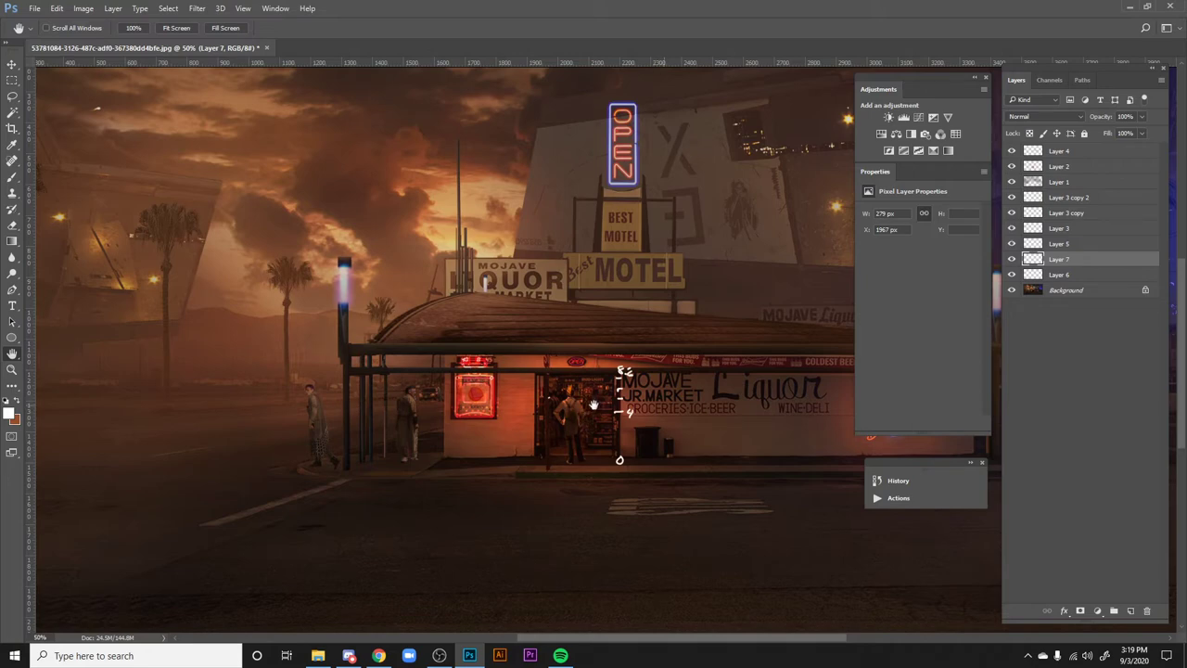
left_click_drag(638, 436, 720, 435)
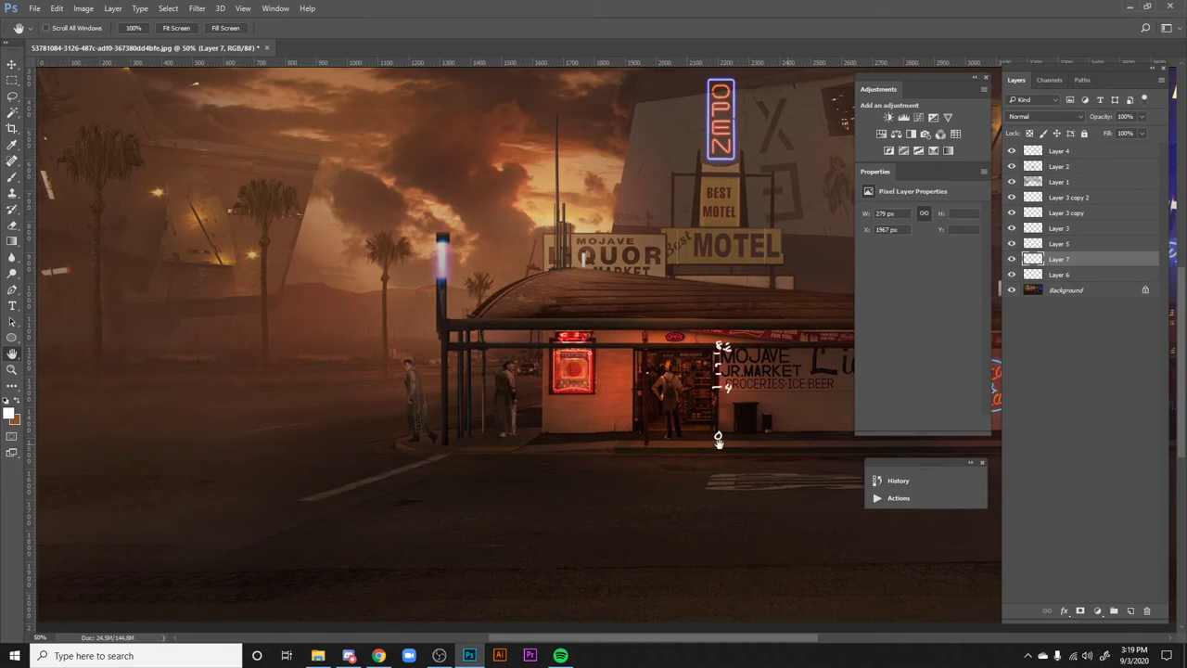
mouse_move(715, 436)
left_mouse_down()
mouse_move(738, 428)
mouse_move(728, 422)
left_mouse_up()
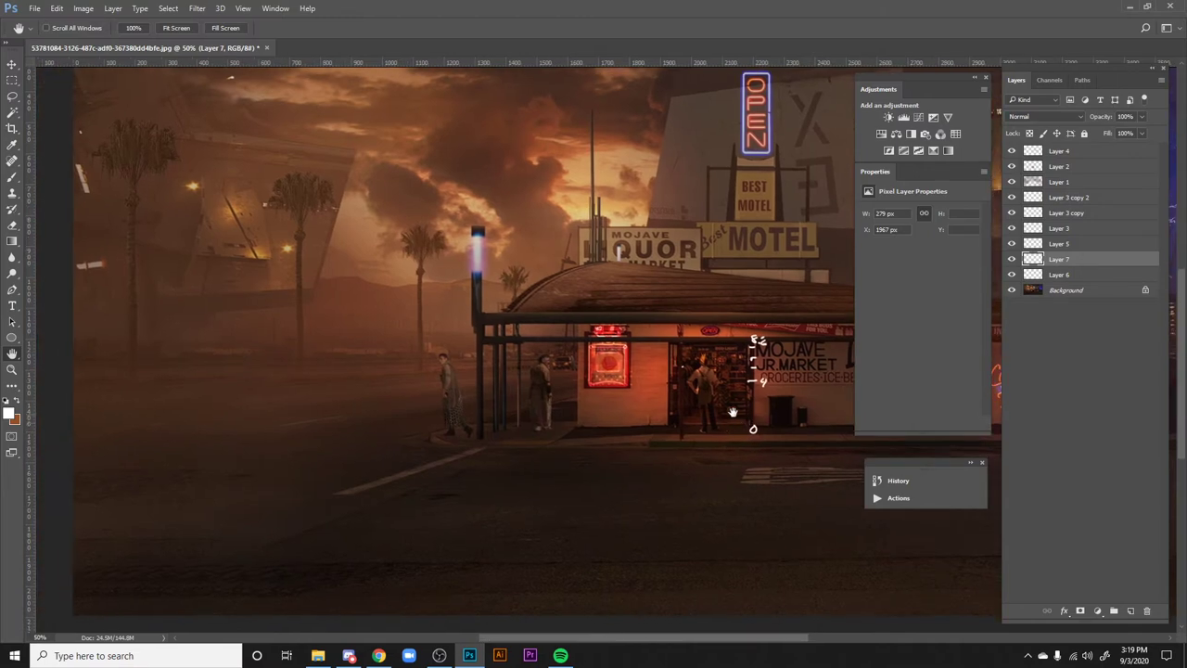
- Show the horizon guide and copy the corner pedestrian from the Background onto a new layer
left_click(1064, 292)
key("ctrl+semicolon")
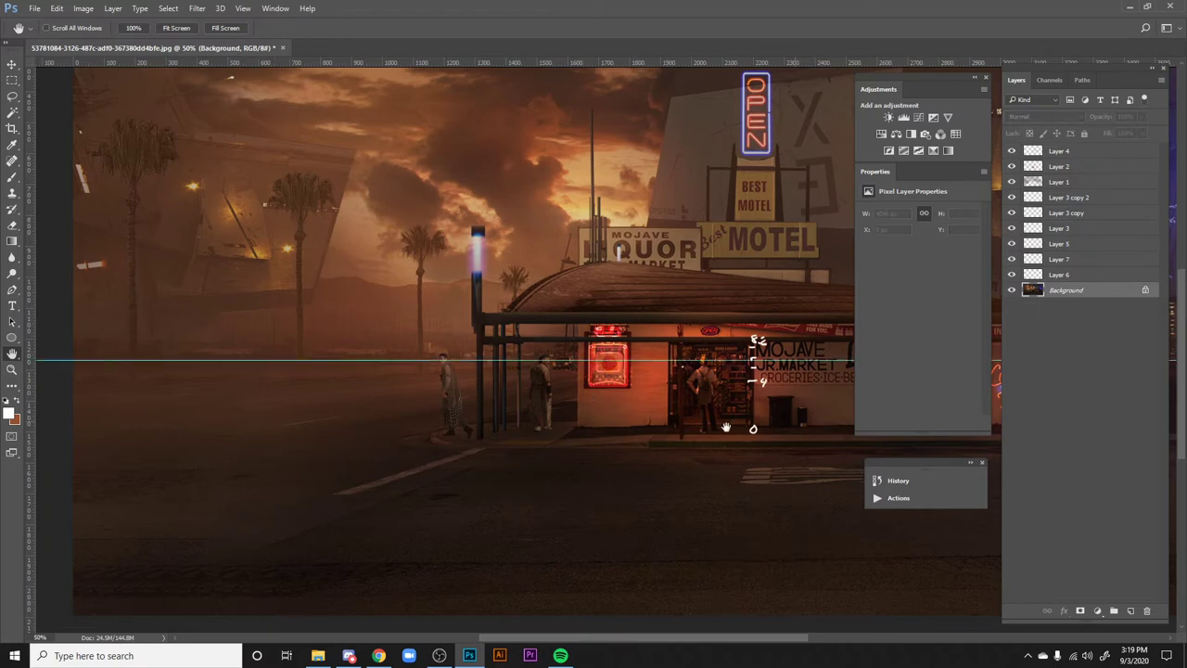
left_click_drag(587, 405, 609, 396)
key("l")
mouse_move(464, 350)
left_mouse_down()
mouse_move(469, 423)
mouse_move(487, 430)
mouse_move(463, 352)
left_mouse_up()
key("ctrl+j")
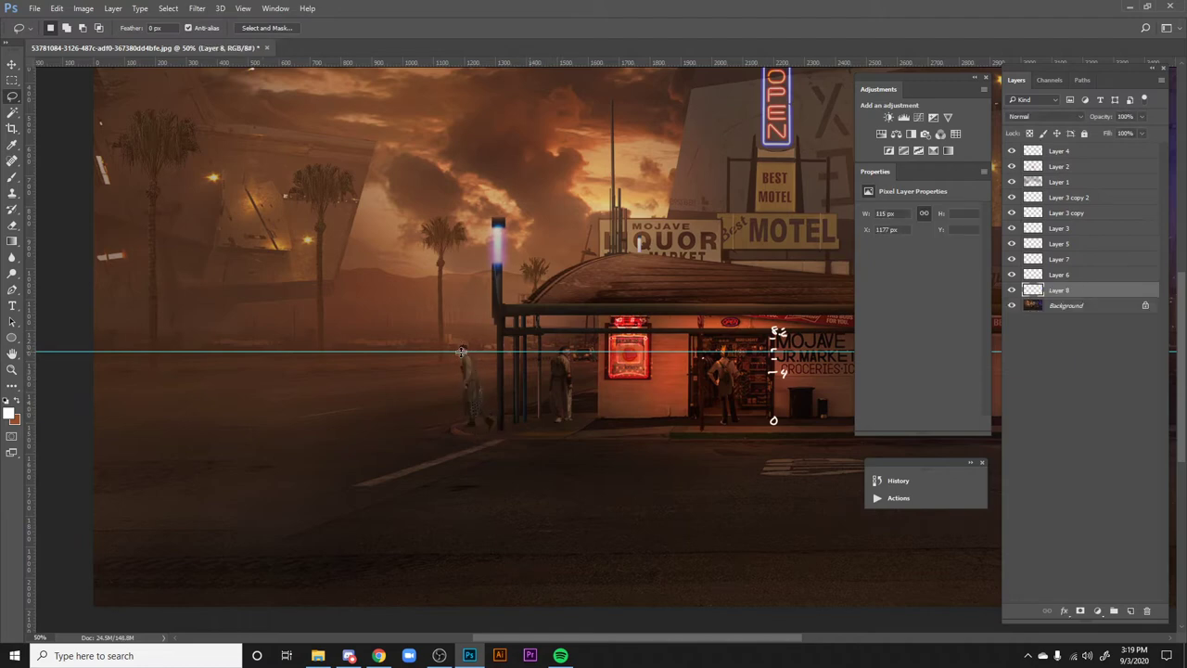
- Move the copied corner pedestrian sideways along the horizon guide into the open street, to about X 495 px
key("ctrl+t")
left_click(478, 391)
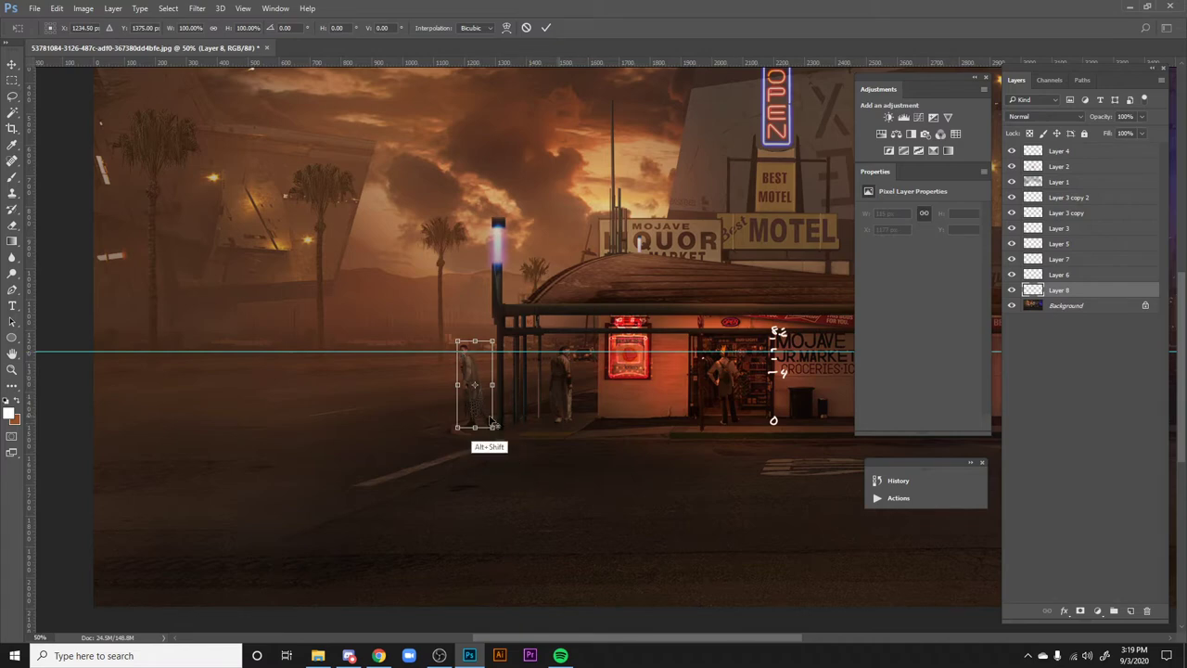
left_click_drag(478, 392, 463, 349)
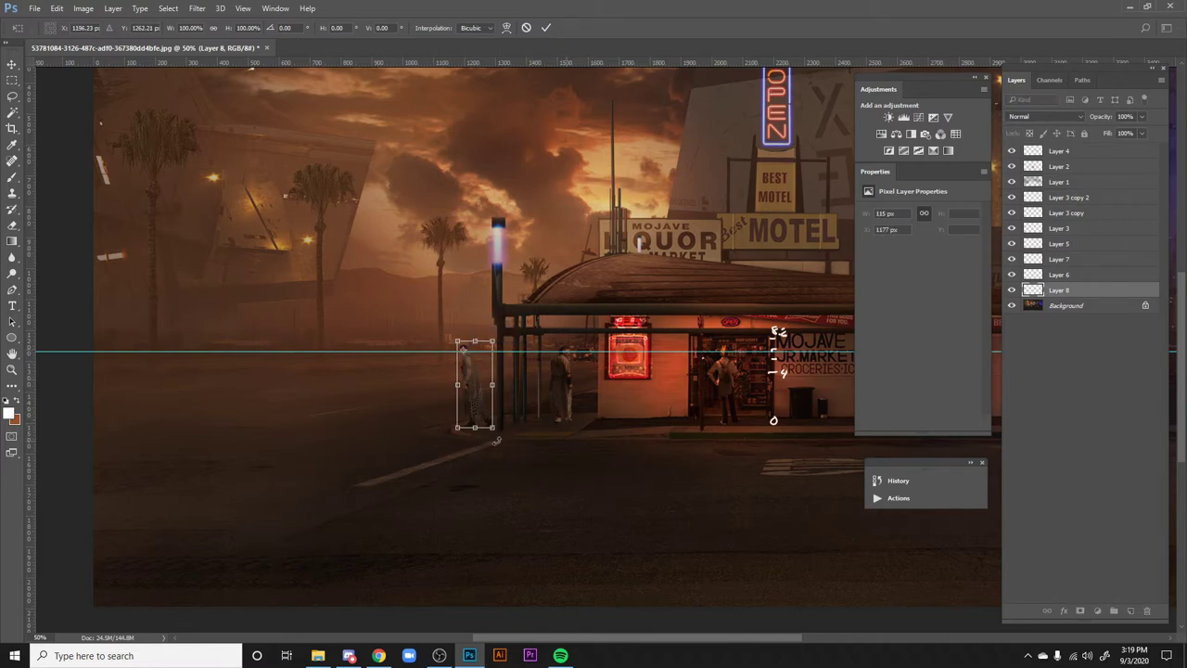
left_click_drag(465, 400, 273, 396)
key("Return")
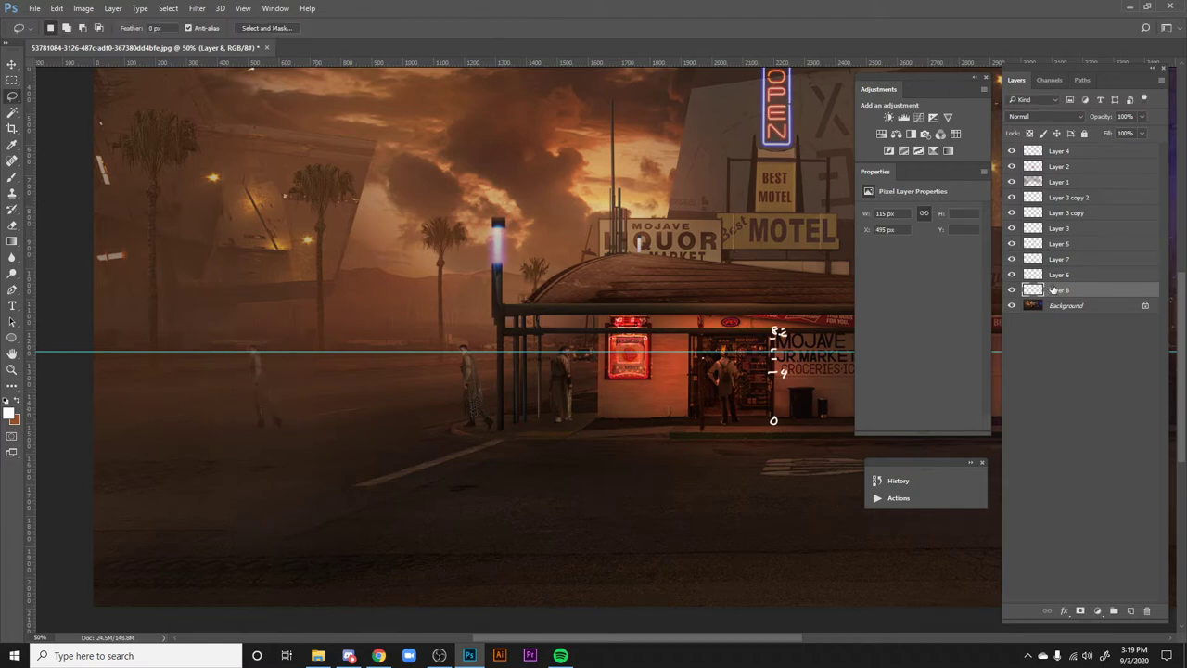
- Move the copied corner pedestrian in front of the Liquor wall and down onto the painted road marking
left_click_drag(557, 461, 411, 472)
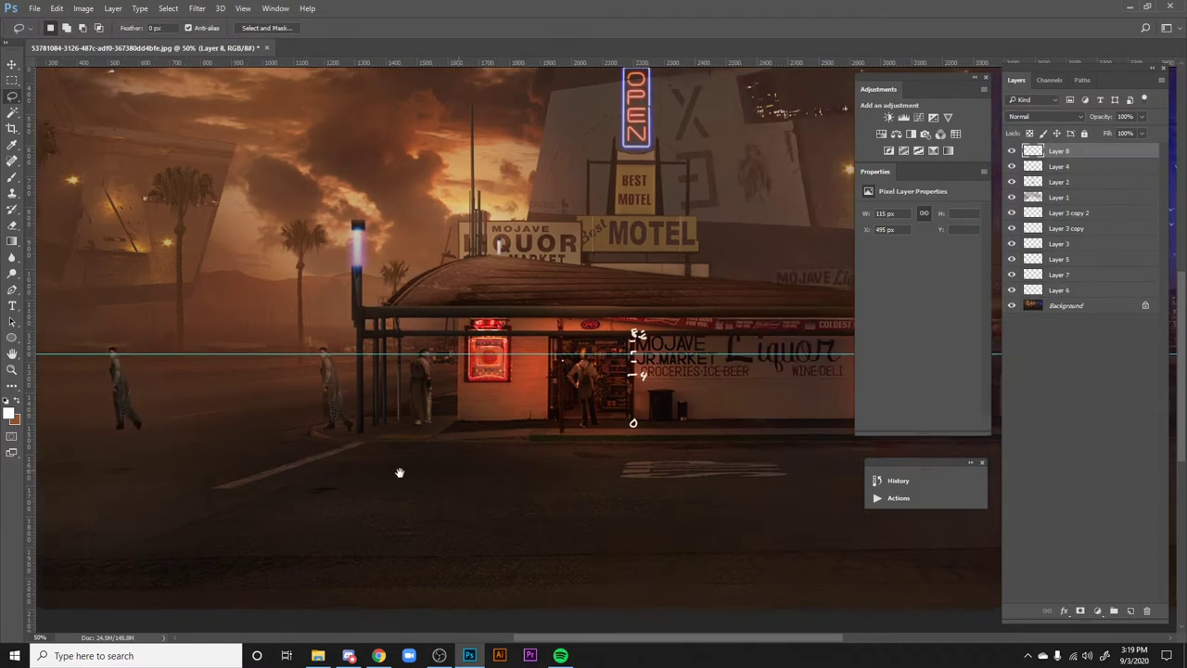
key("ctrl+minus")
left_click_drag(495, 459, 394, 417)
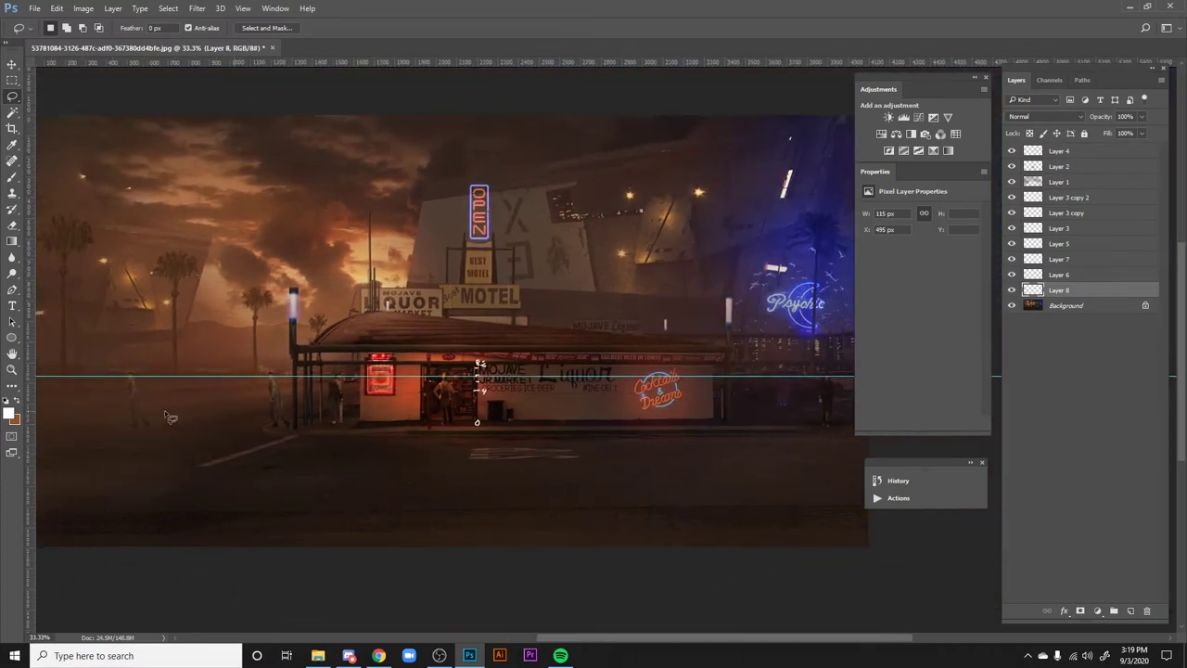
mouse_move(180, 424)
left_mouse_down()
mouse_move(279, 394)
mouse_move(180, 404)
left_mouse_up()
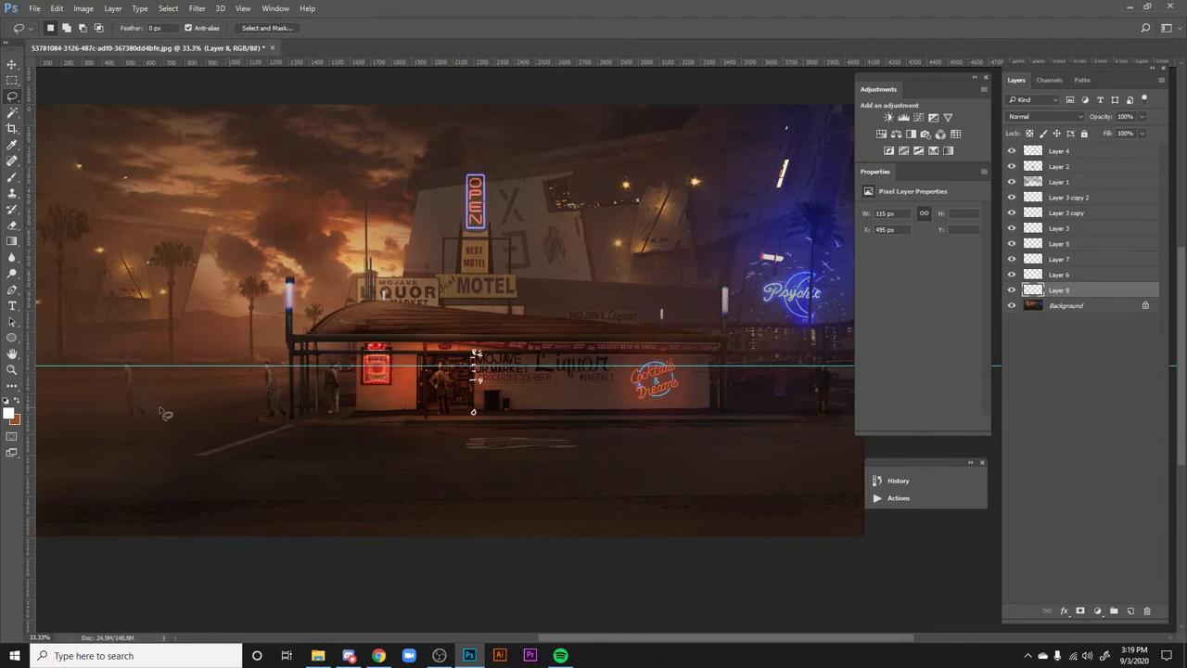
mouse_move(139, 399)
left_mouse_down()
mouse_move(136, 419)
mouse_move(222, 423)
mouse_move(256, 410)
left_mouse_up()
key("b")
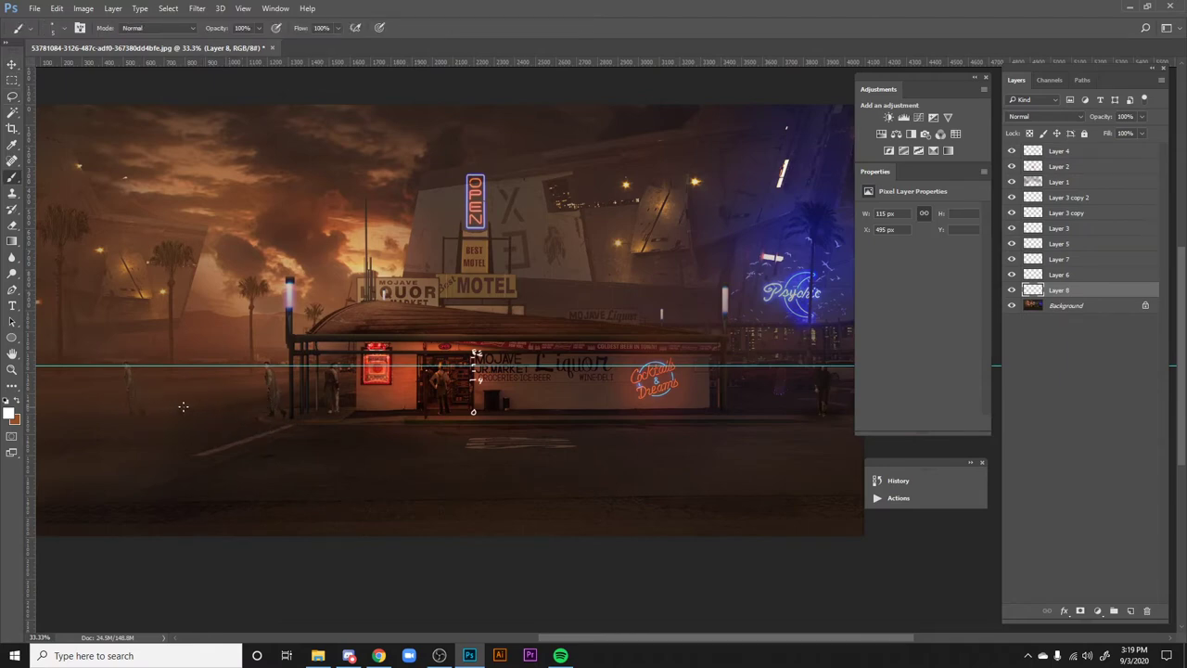
key("v")
mouse_move(140, 400)
left_mouse_down()
mouse_move(369, 385)
mouse_move(512, 395)
left_mouse_up()
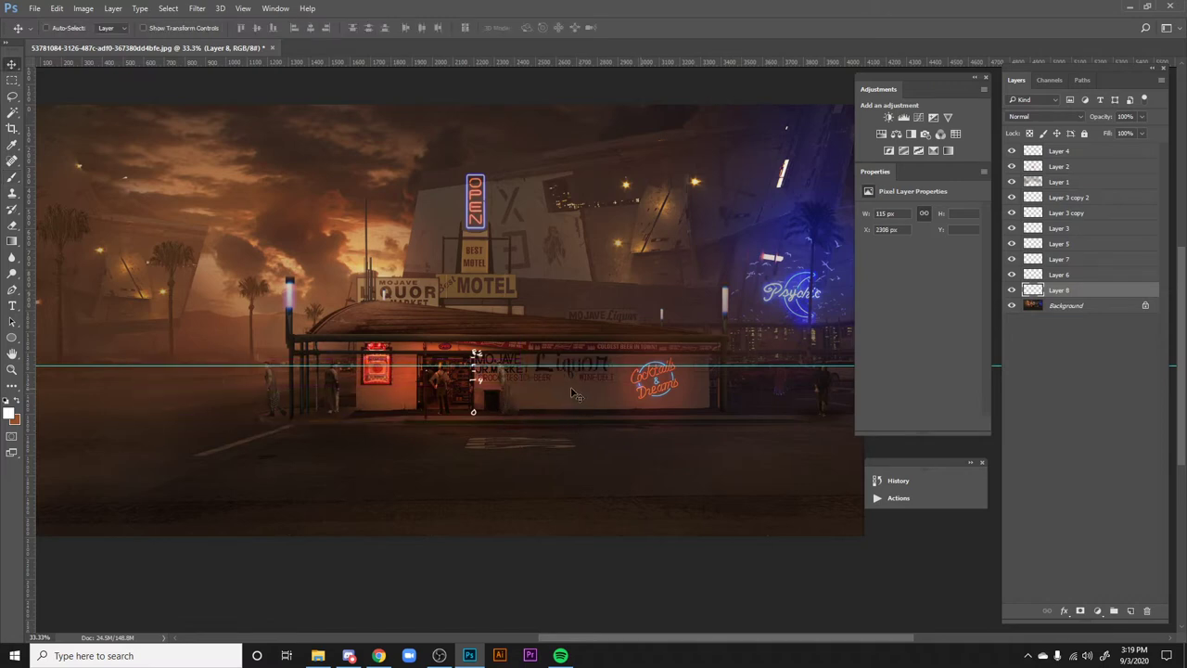
left_click_drag(535, 406, 540, 443)
key("ctrl+t")
mouse_move(510, 386)
left_mouse_down()
mouse_move(500, 358)
mouse_move(516, 389)
left_mouse_up()
key("ctrl+z")
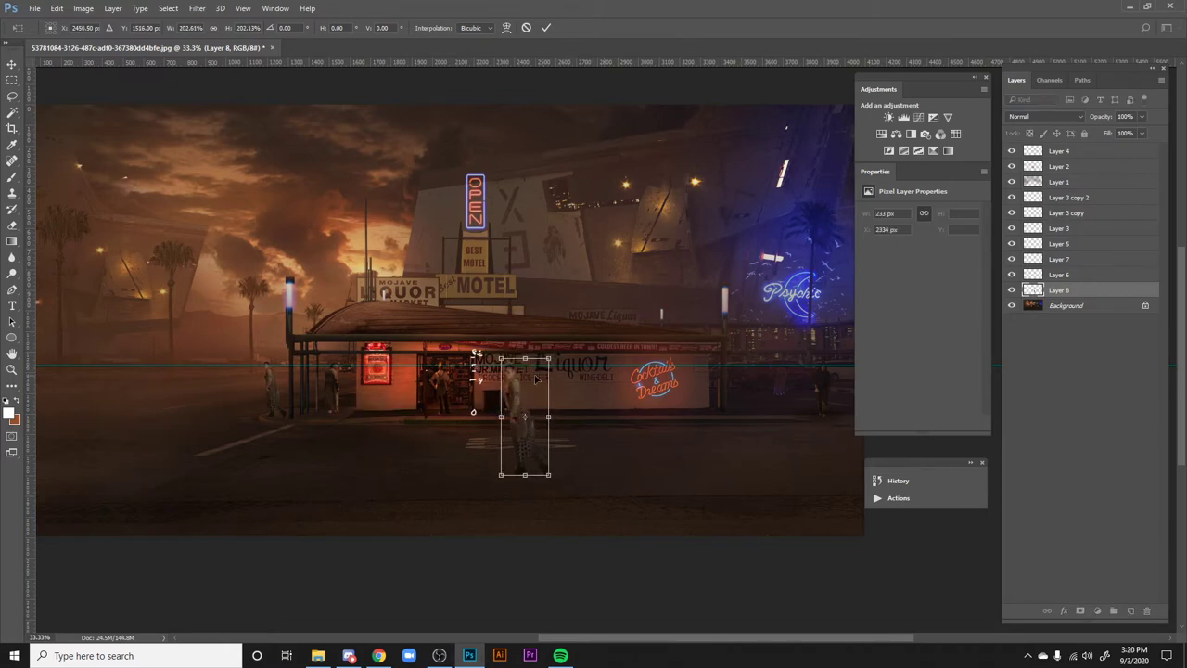
key("Return")
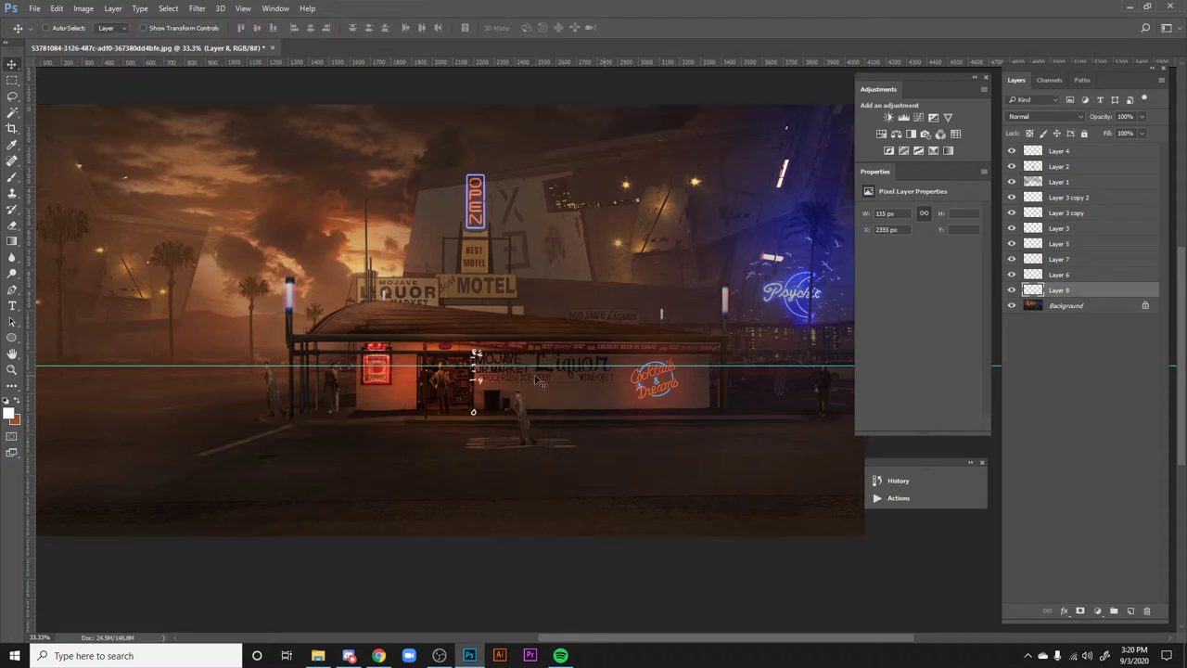
- Enlarge the pedestrian on the road marking to about 175 px wide so his head meets the horizon guide, and hide the guide
key("ctrl+t")
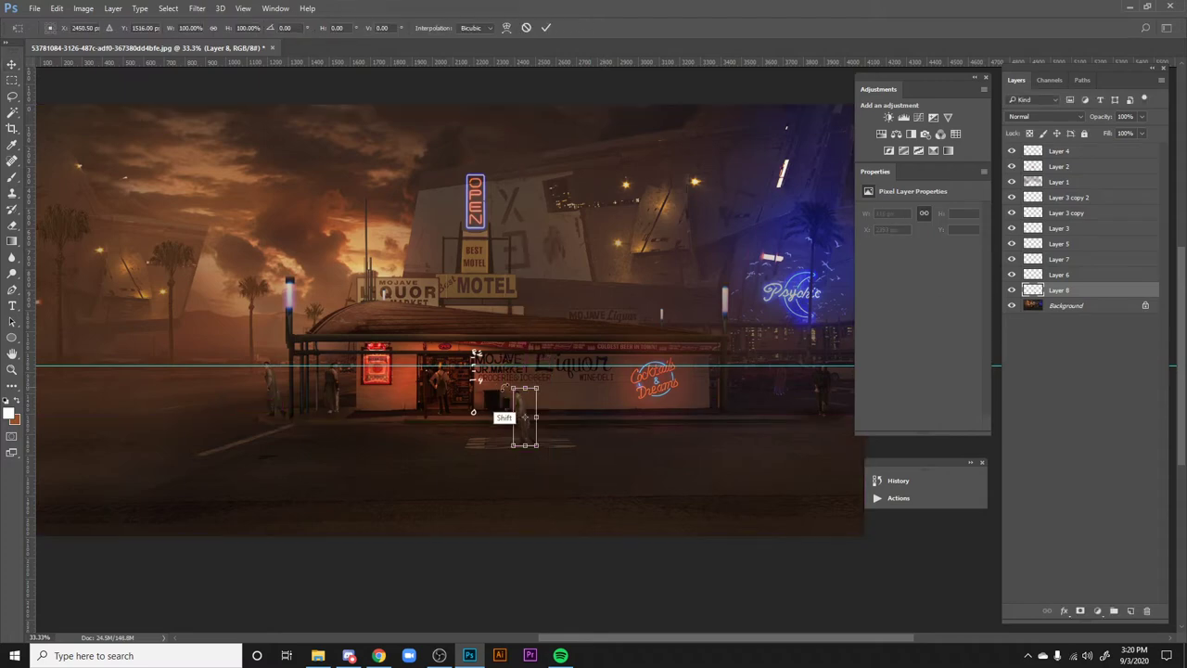
left_click_drag(512, 387, 501, 357)
key("Return")
key("ctrl+semicolon")
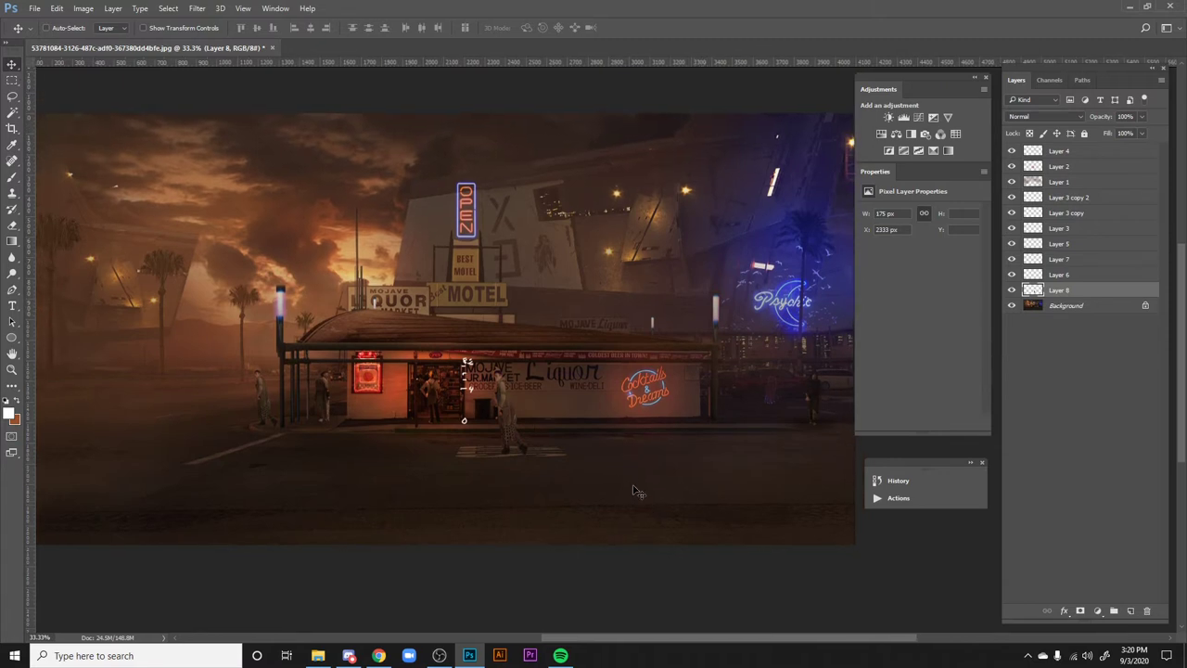
left_click_drag(634, 504, 606, 488)
key("space")
left_click_drag(697, 480, 696, 481)
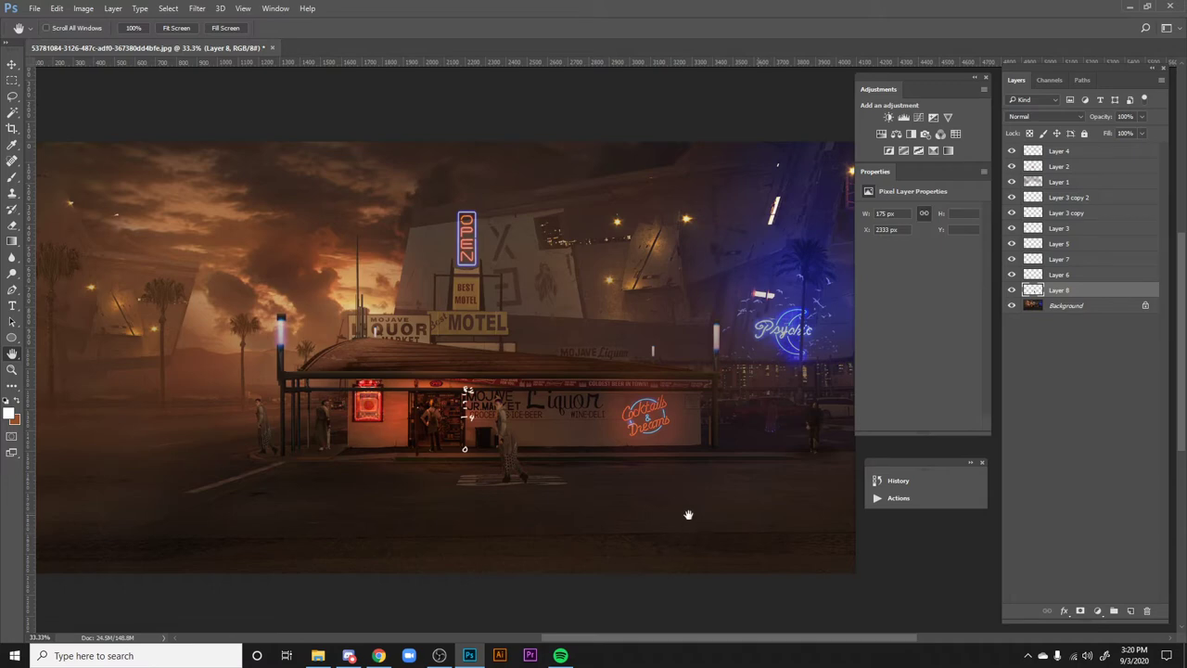
left_click_drag(688, 516, 706, 516)
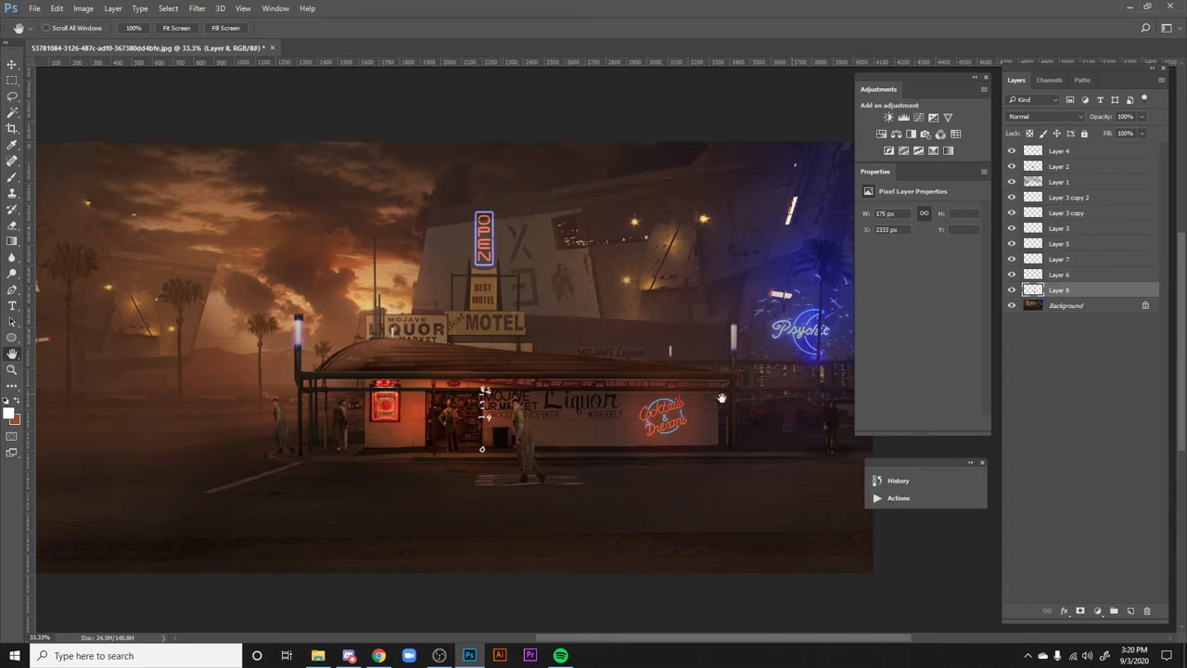
scroll(797, 491, "right", 2)
scroll(778, 499, "right", 1)
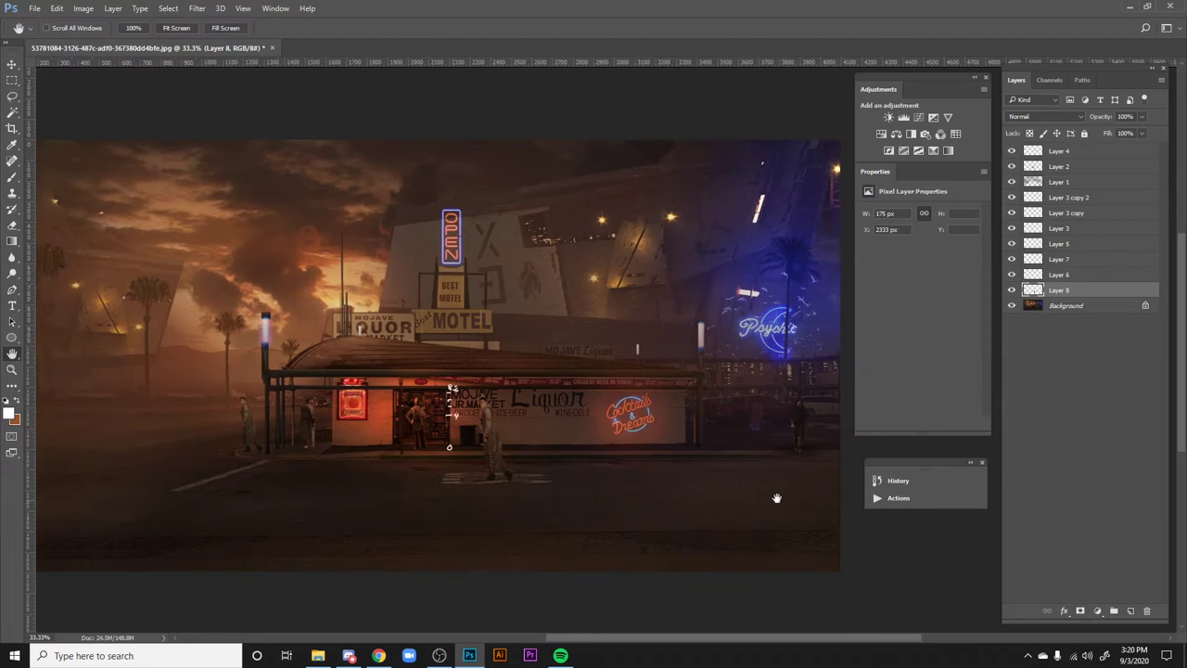
- Examine the dark figure beside the parked cars under the Psychic sign, both close up and against the whole scene
left_click_drag(769, 448, 526, 159)
left_click_drag(578, 538, 593, 527)
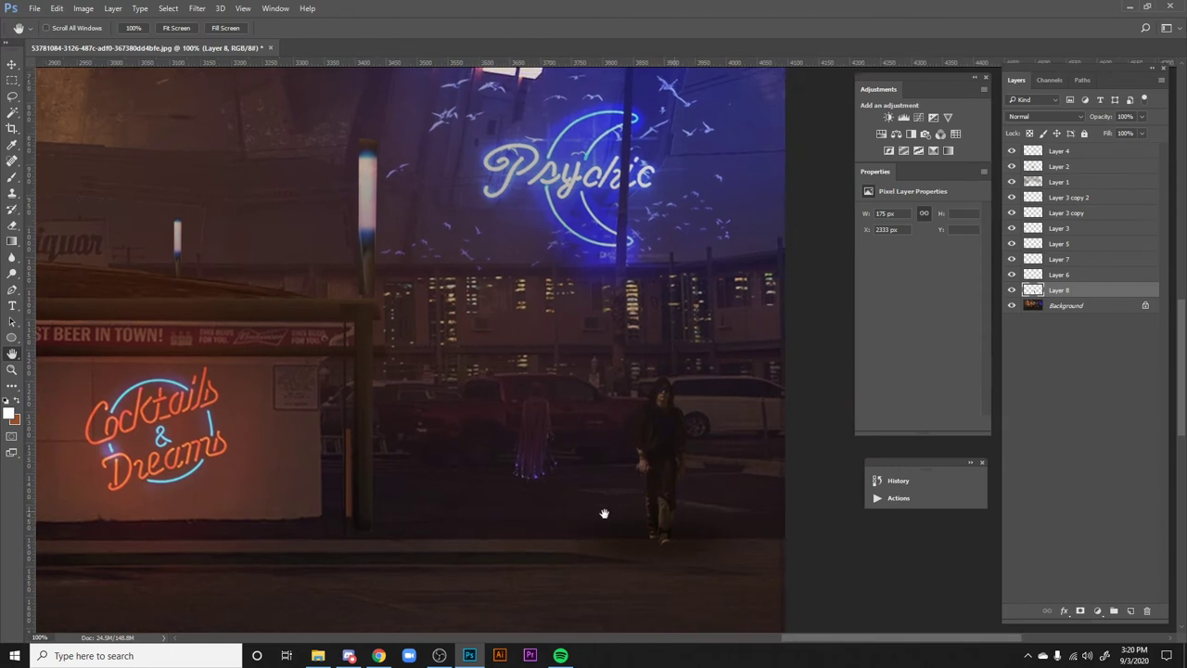
left_click(672, 432, "alt")
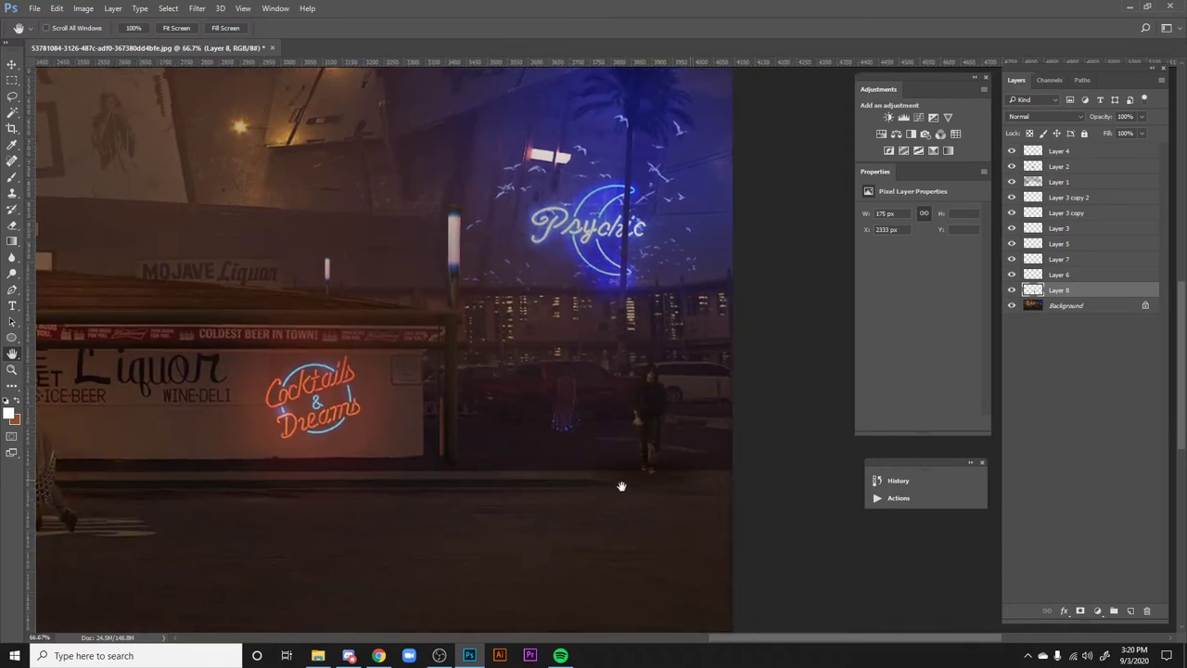
left_click_drag(618, 488, 636, 482)
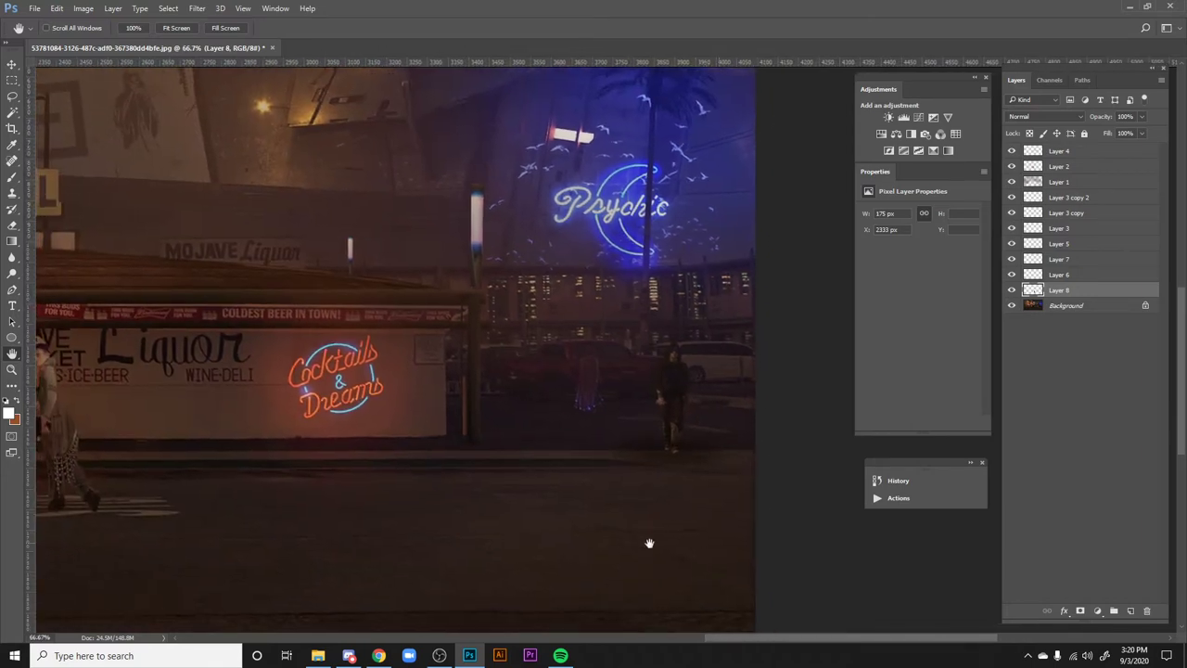
left_click_drag(567, 516, 613, 526)
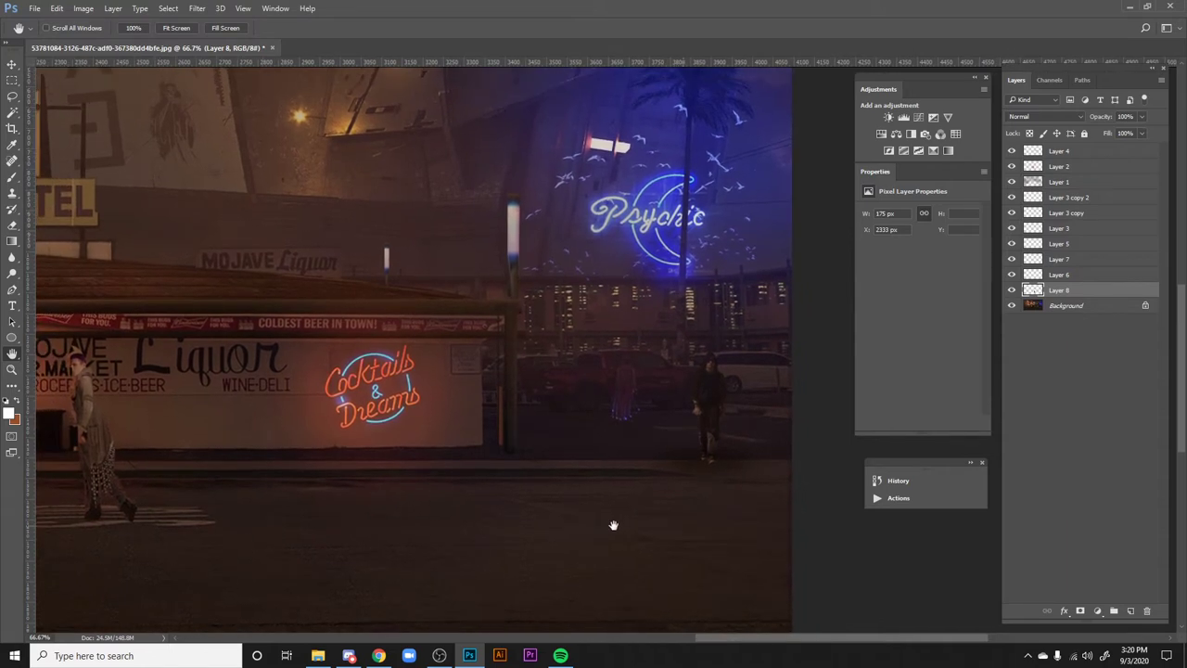
scroll(613, 526, "down", 2)
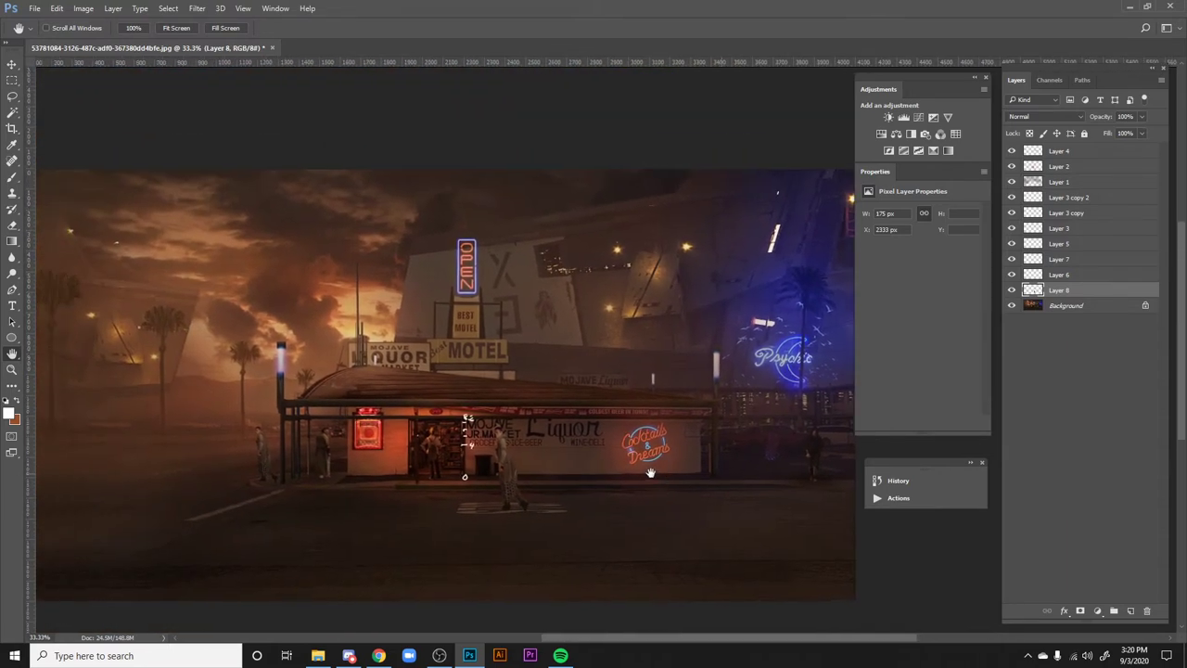
left_click_drag(601, 481, 635, 483)
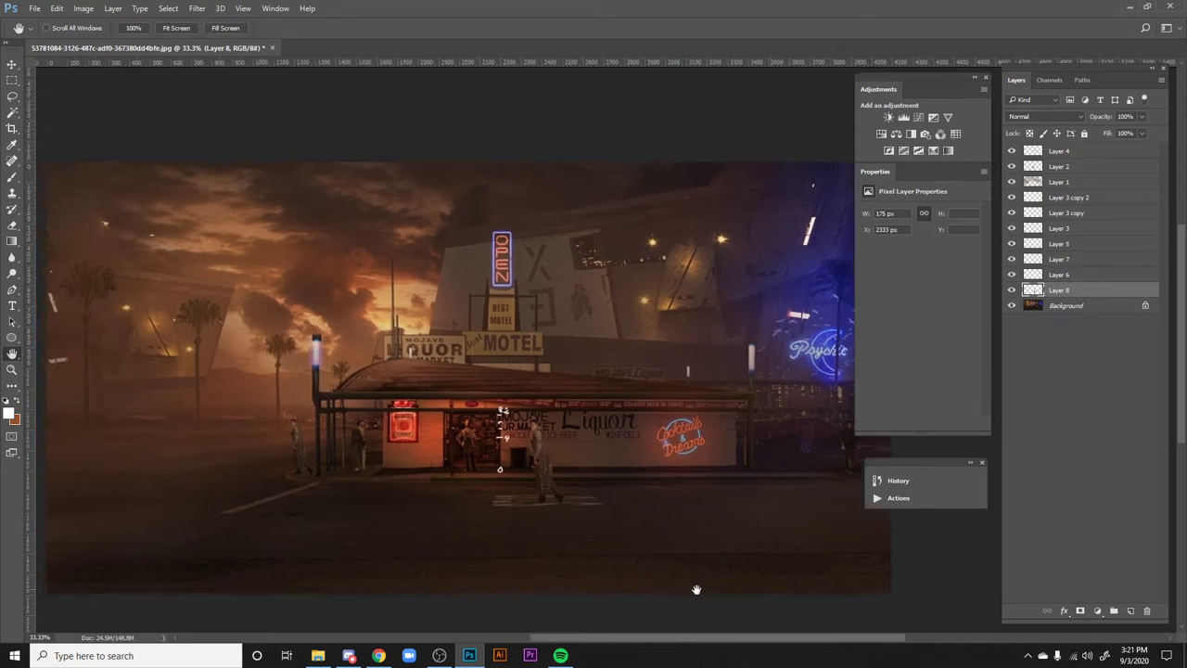
left_click_drag(696, 588, 673, 606)
left_click_drag(704, 544, 688, 531)
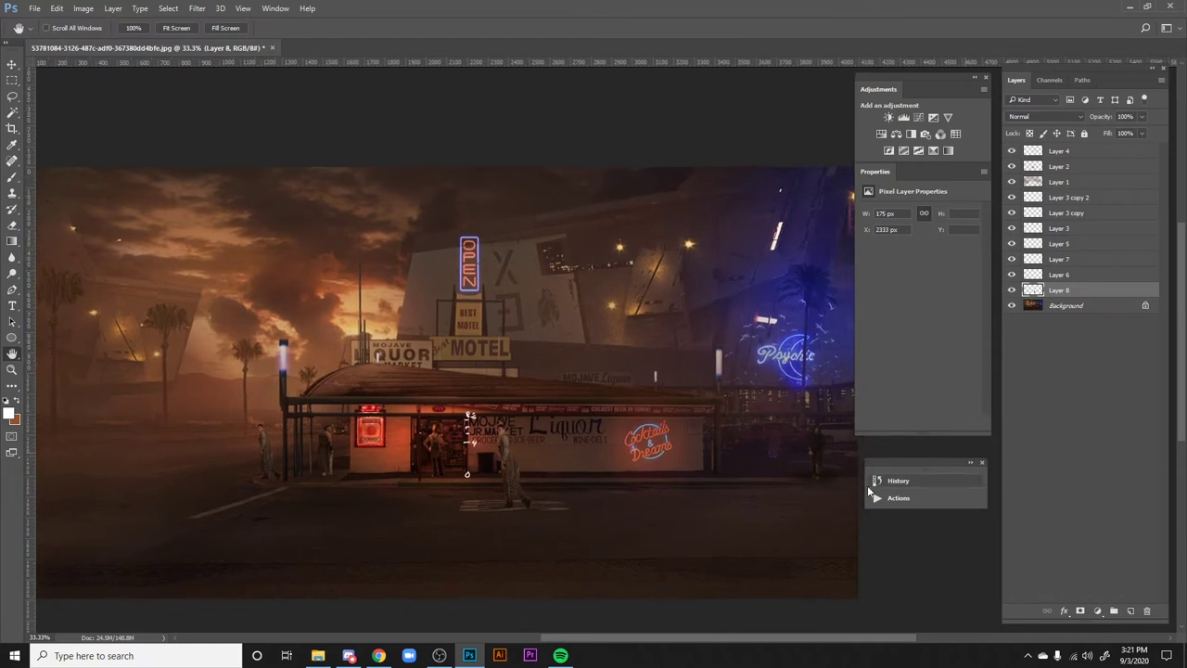
left_click_drag(840, 532, 810, 524)
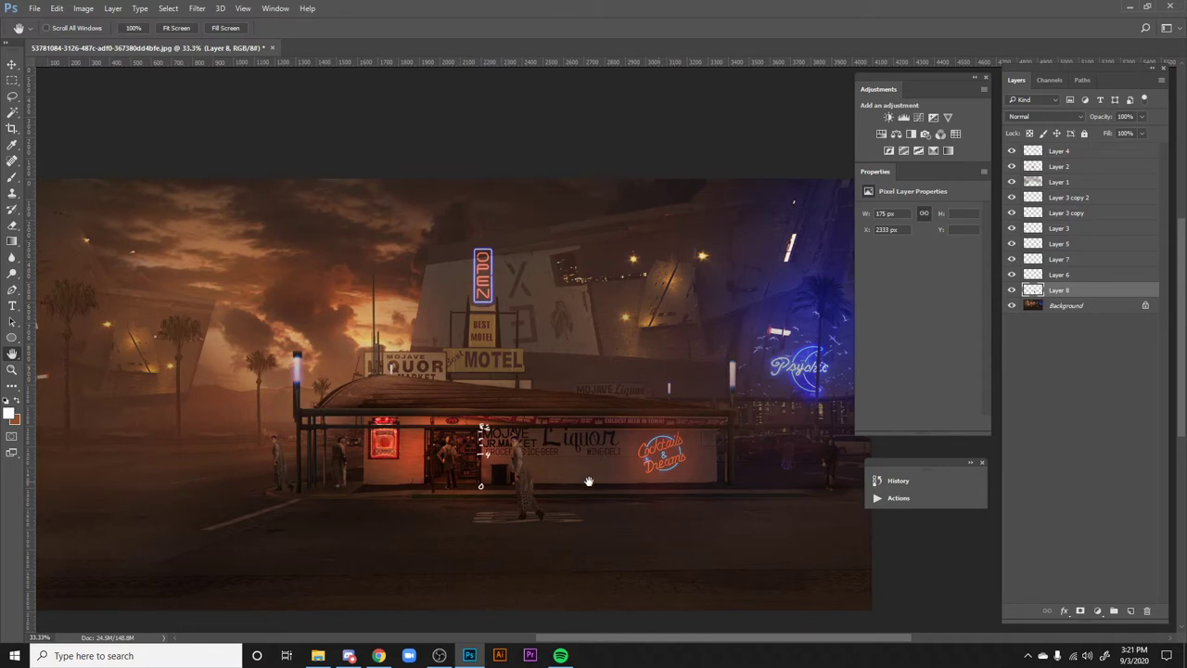
left_click_drag(605, 535, 609, 517)
left_click_drag(652, 556, 661, 570)
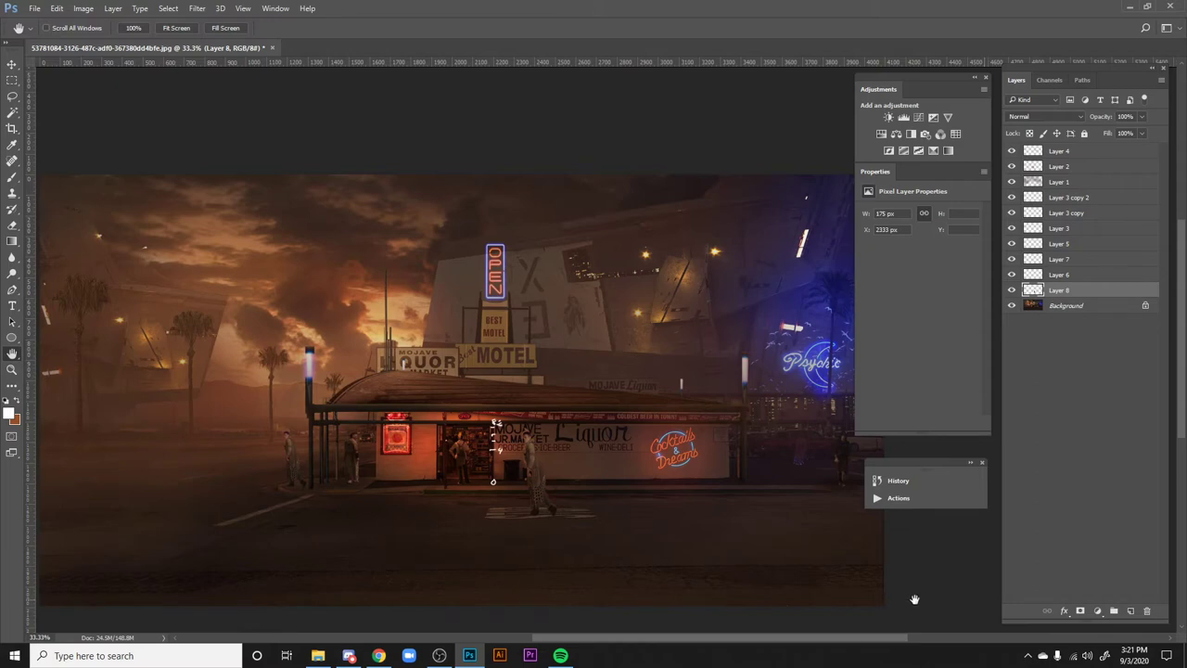
- Compare the original painting with the paint-over by hiding every layer above the Background and showing them all again
left_click(1012, 306, "alt")
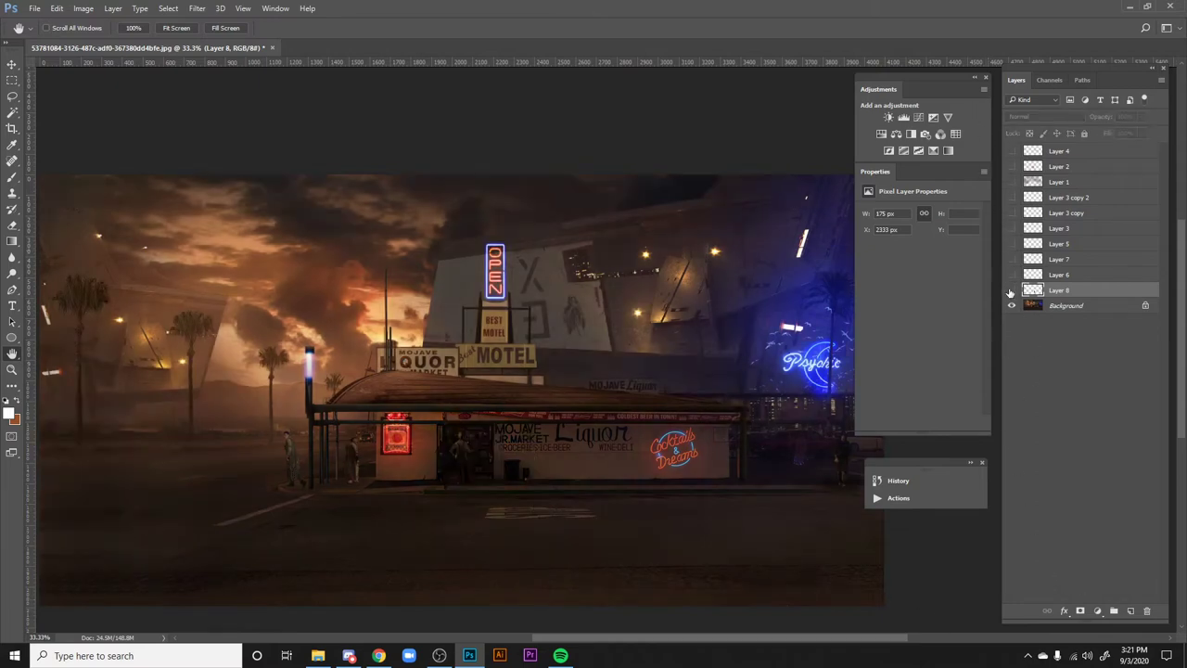
left_click_drag(783, 427, 710, 404)
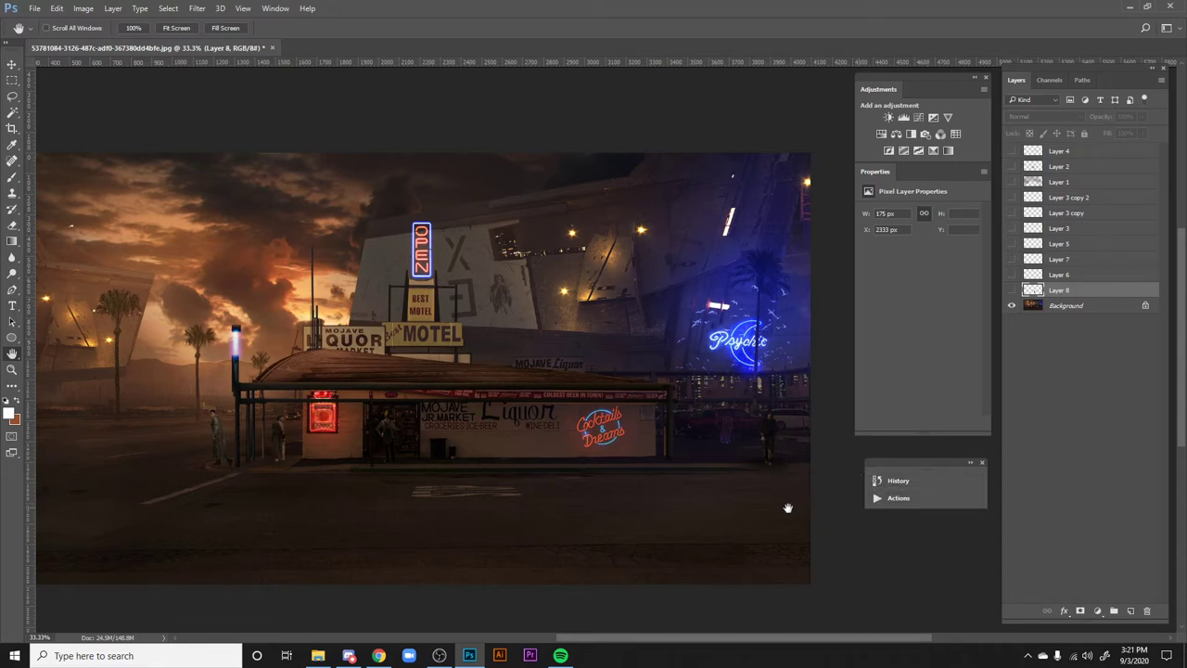
left_click_drag(783, 524, 790, 530)
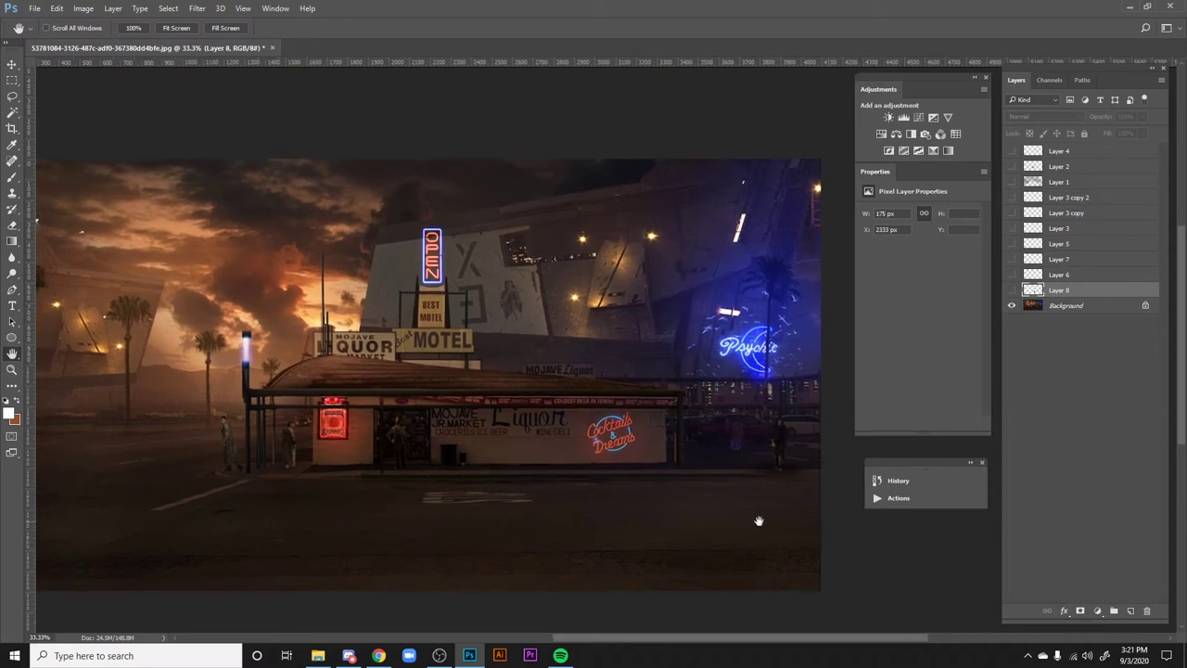
left_click_drag(757, 521, 782, 525)
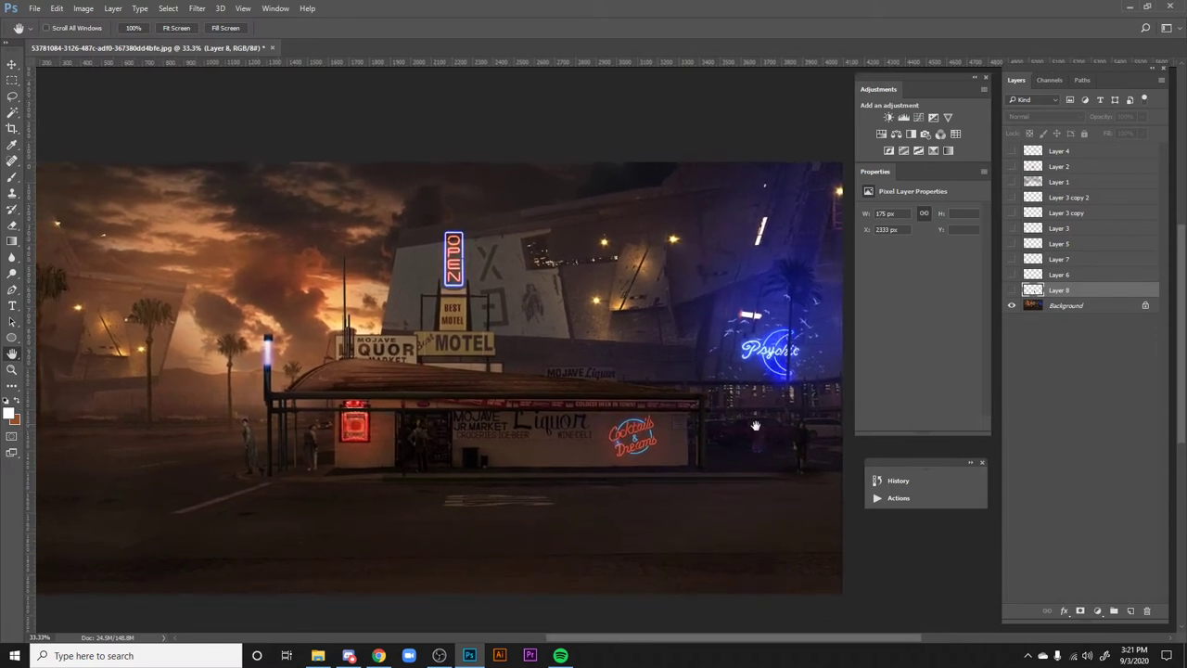
left_click_drag(756, 451, 744, 461)
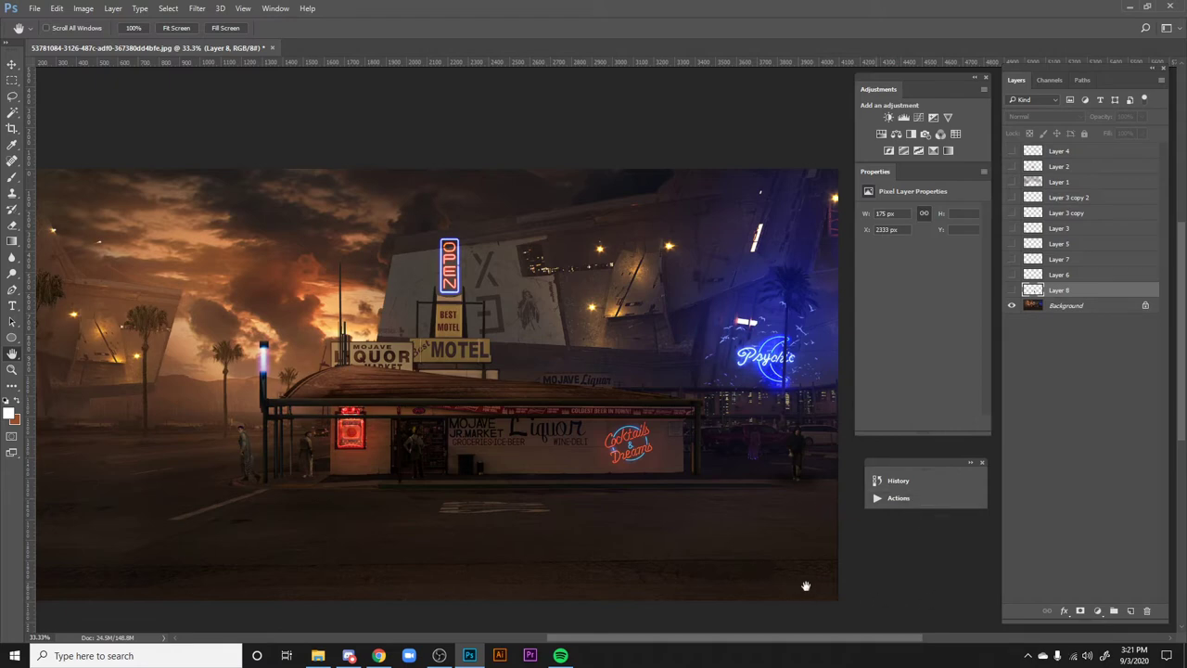
scroll(812, 579, "left", 1)
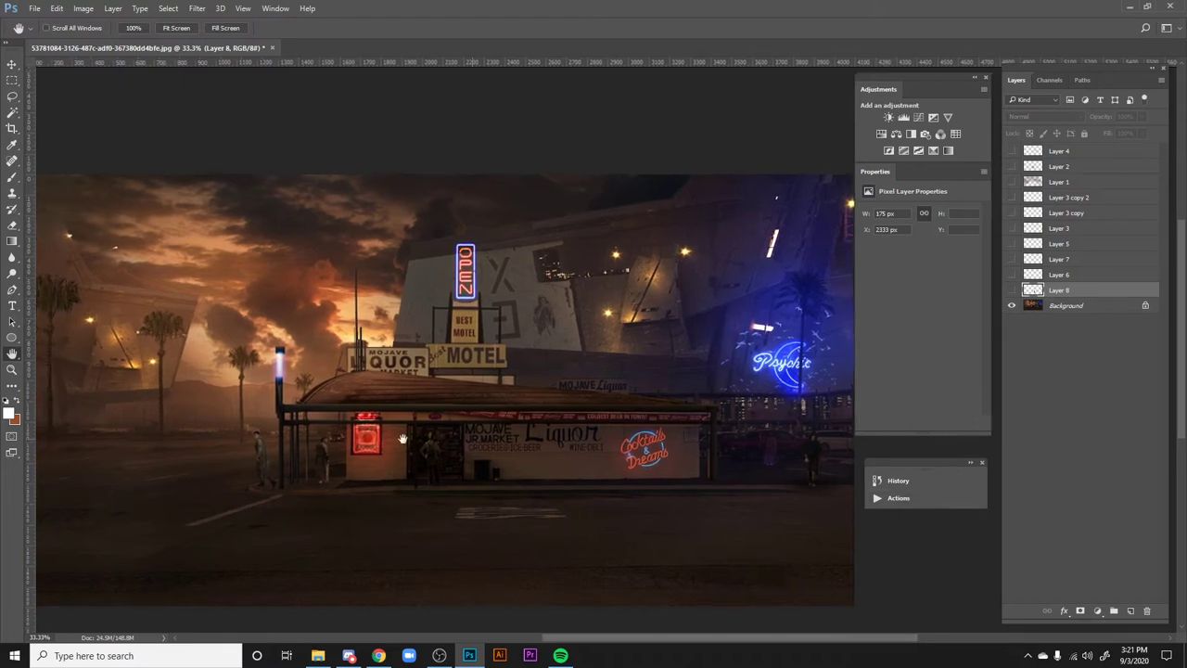
scroll(784, 437, "left", 2)
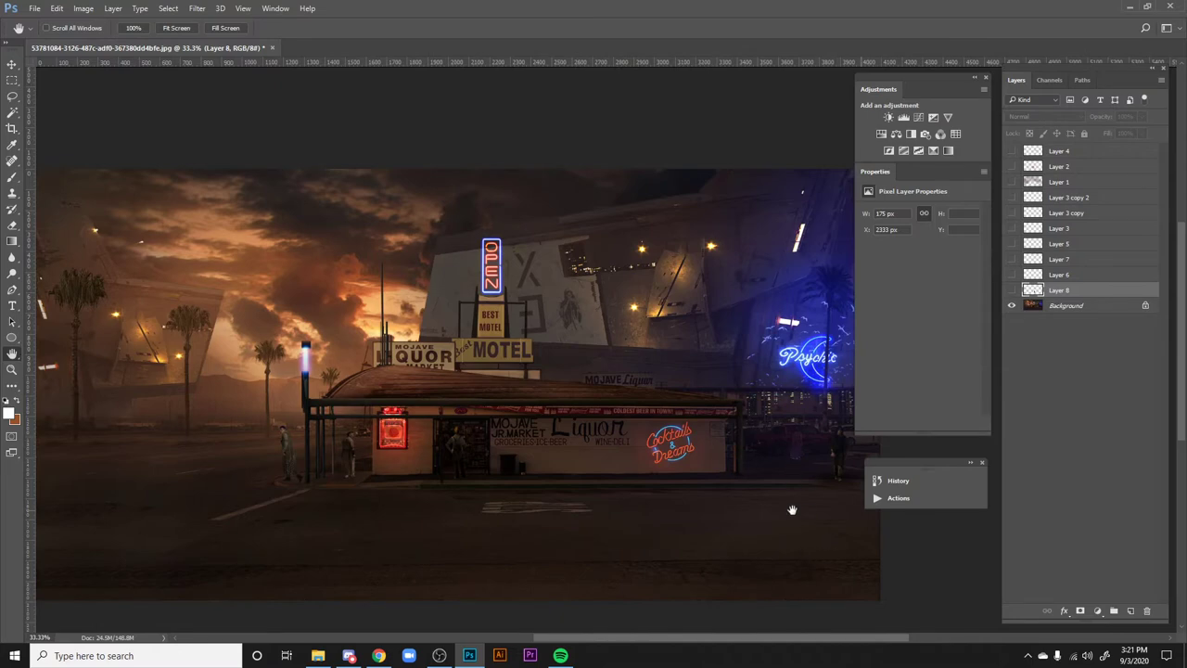
left_click_drag(1011, 290, 1012, 152)
scroll(797, 552, "right", 1)
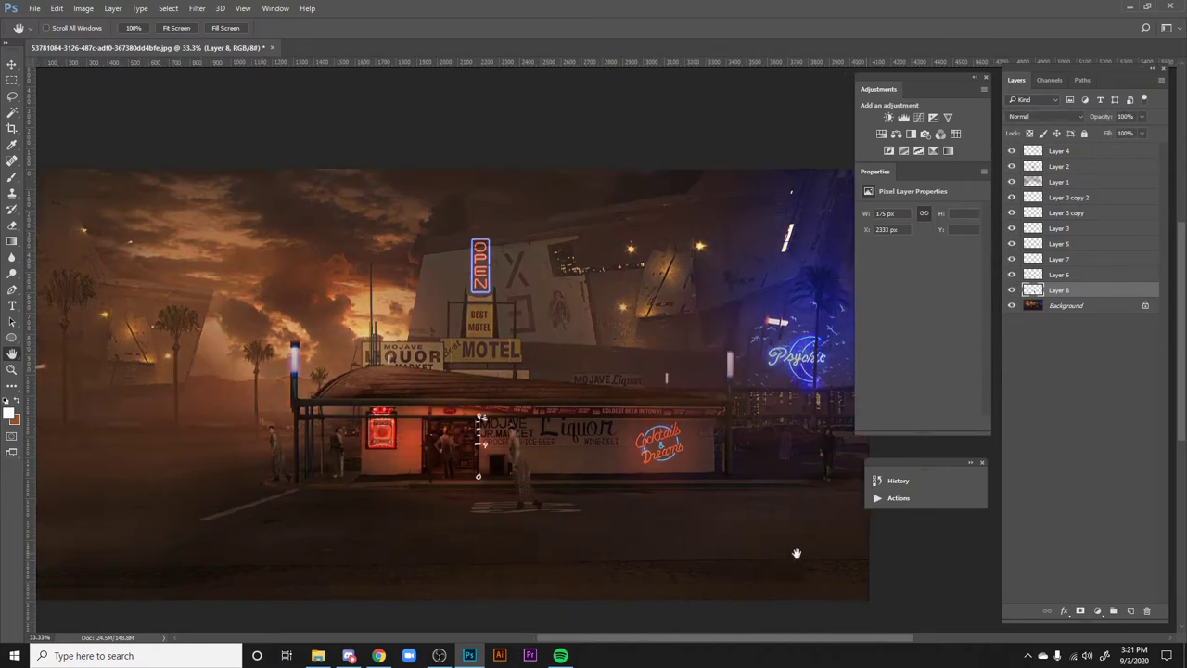
scroll(792, 542, "left", 2)
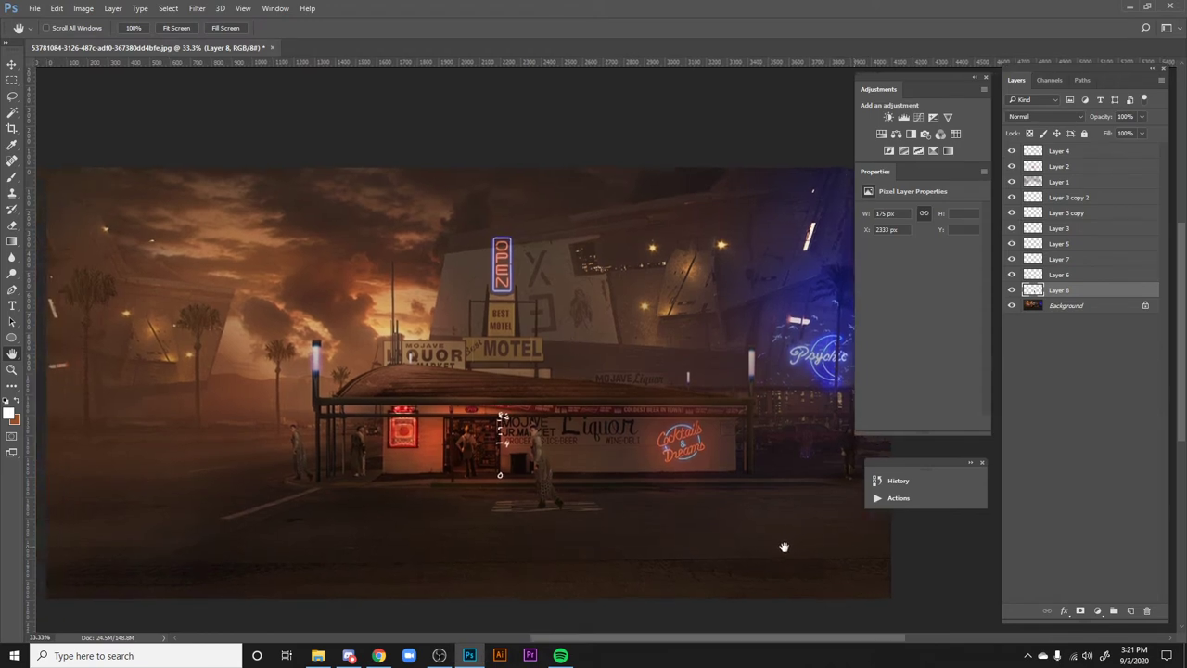
left_click_drag(779, 544, 734, 522)
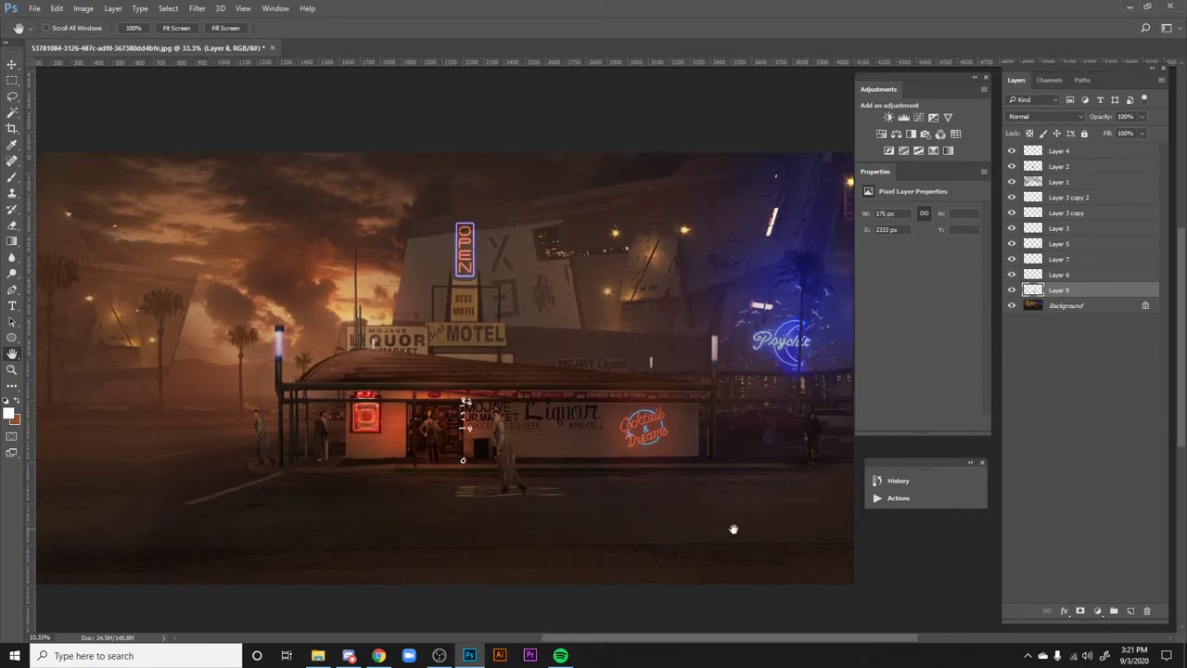
- Sample the dark colour from the parked-car area under the Psychic sign and add a new layer above Layer 4
key("i")
left_click(756, 397)
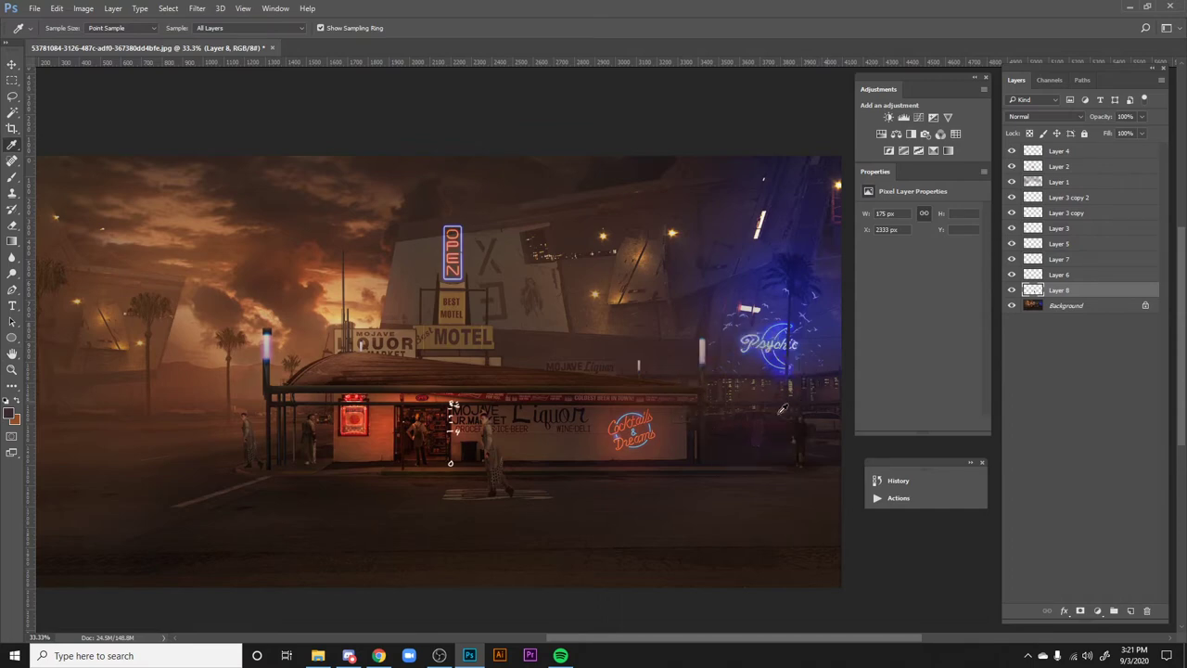
left_click(1064, 154)
left_click(1131, 610)
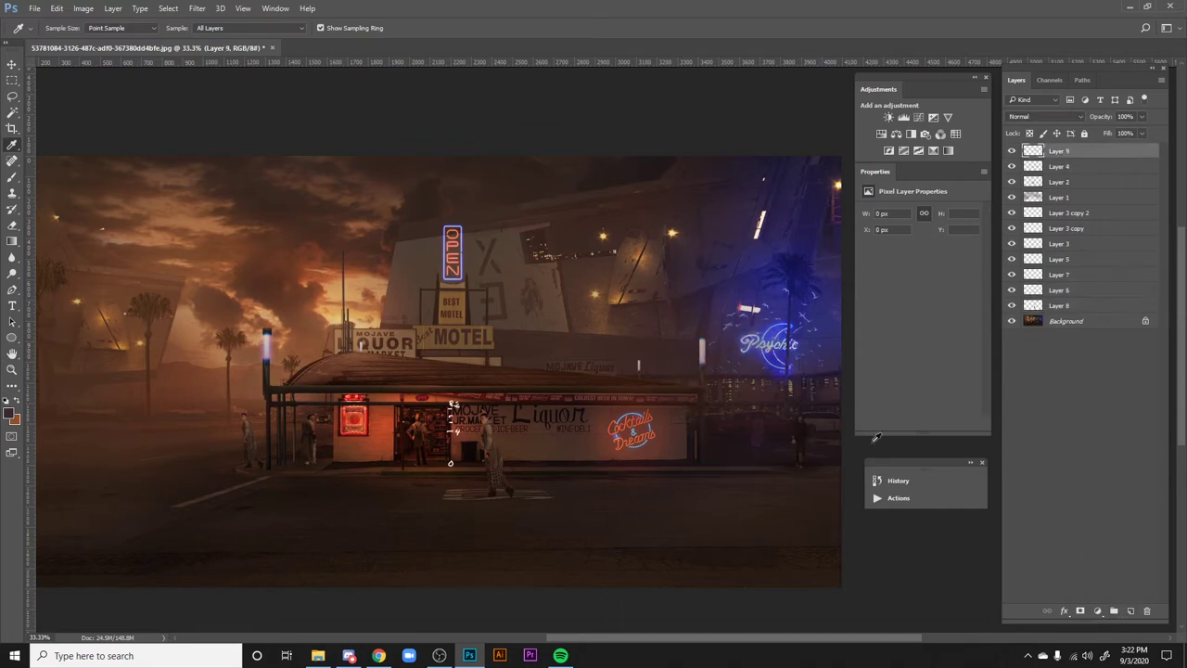
- Brush a soft haze over the parked cars and figure below the Psychic sign and set the layer's fill to 50%
key("b")
right_click(766, 388)
left_click_drag(892, 369, 898, 368)
key("Return")
mouse_move(727, 435)
left_mouse_down()
mouse_move(812, 408)
mouse_move(827, 420)
mouse_move(742, 418)
left_mouse_up()
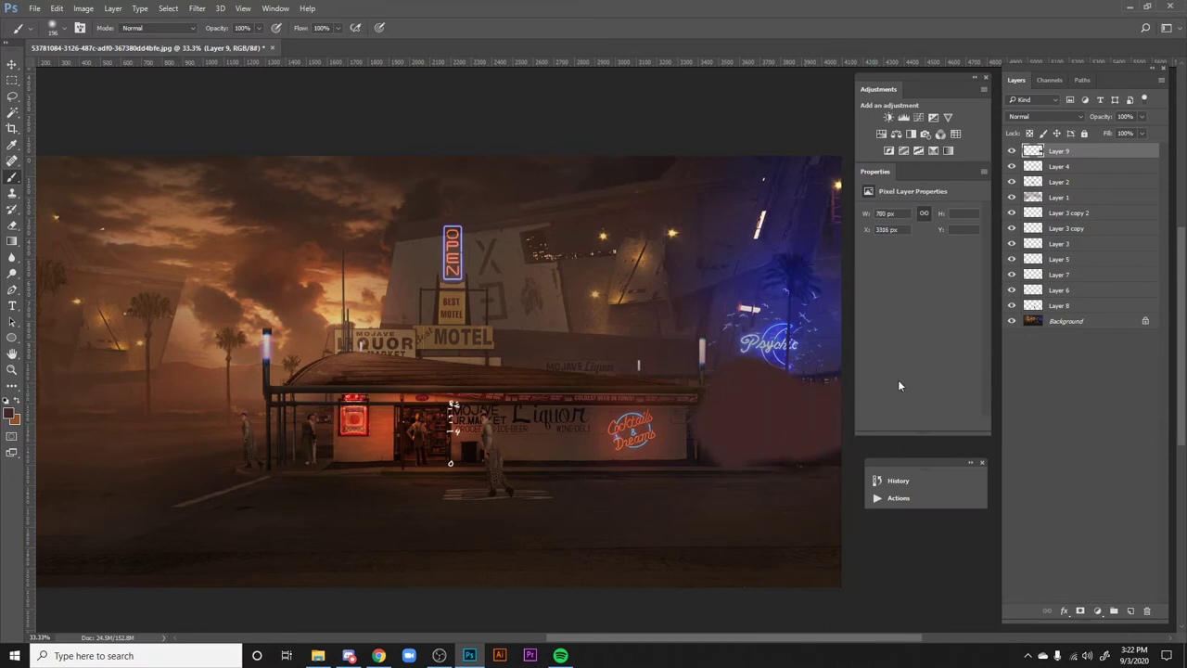
key("h")
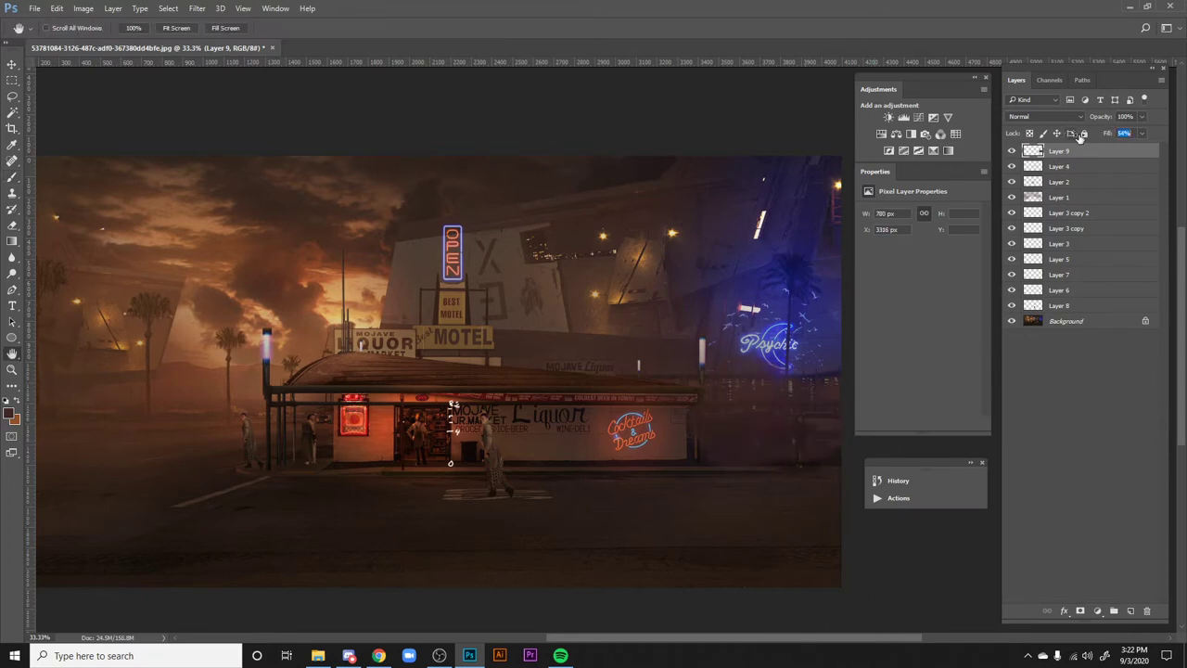
type("50")
left_click_drag(695, 466, 756, 470)
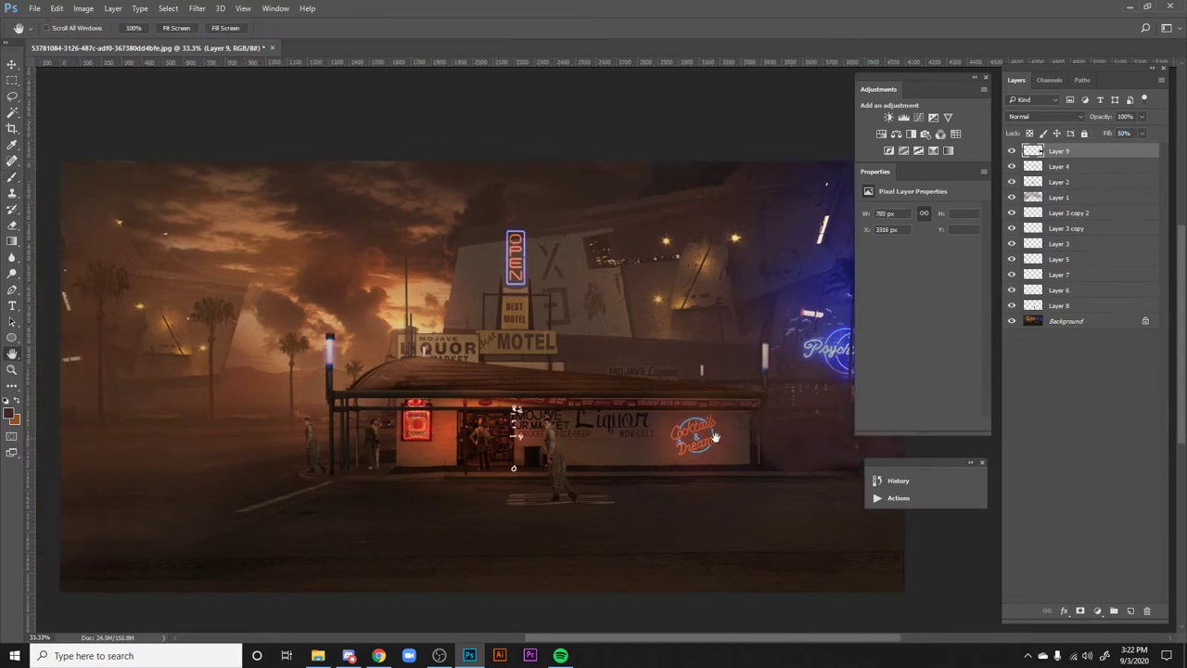
left_click_drag(689, 497, 673, 507)
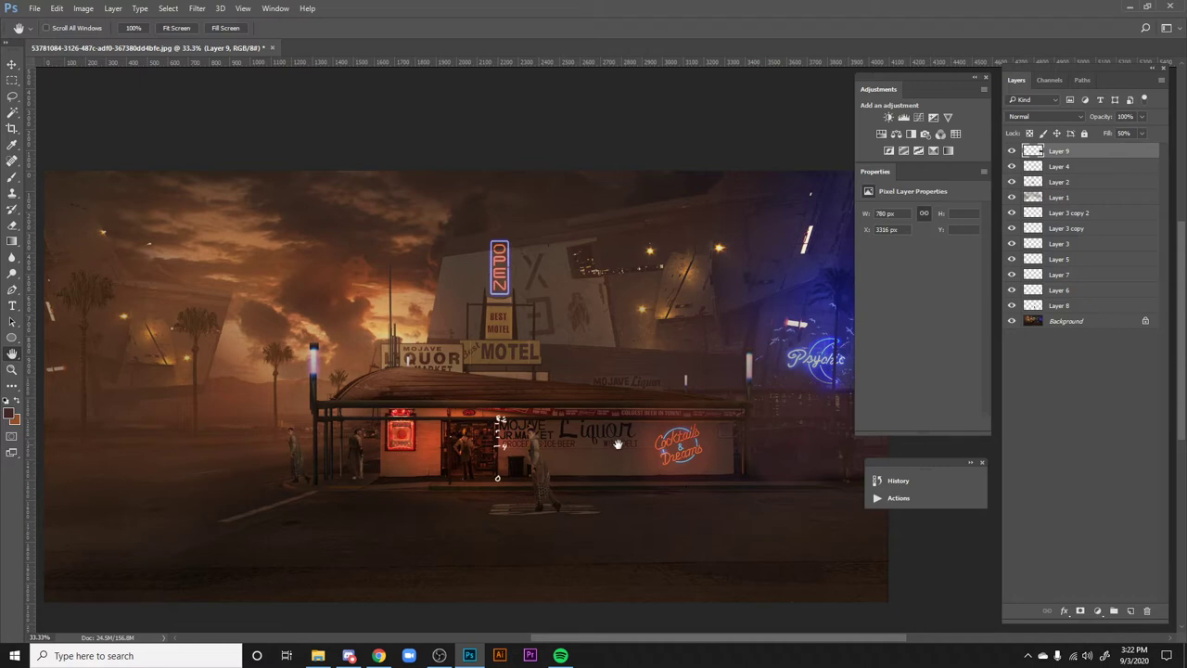
left_click_drag(672, 432, 708, 447)
left_click_drag(630, 547, 576, 548)
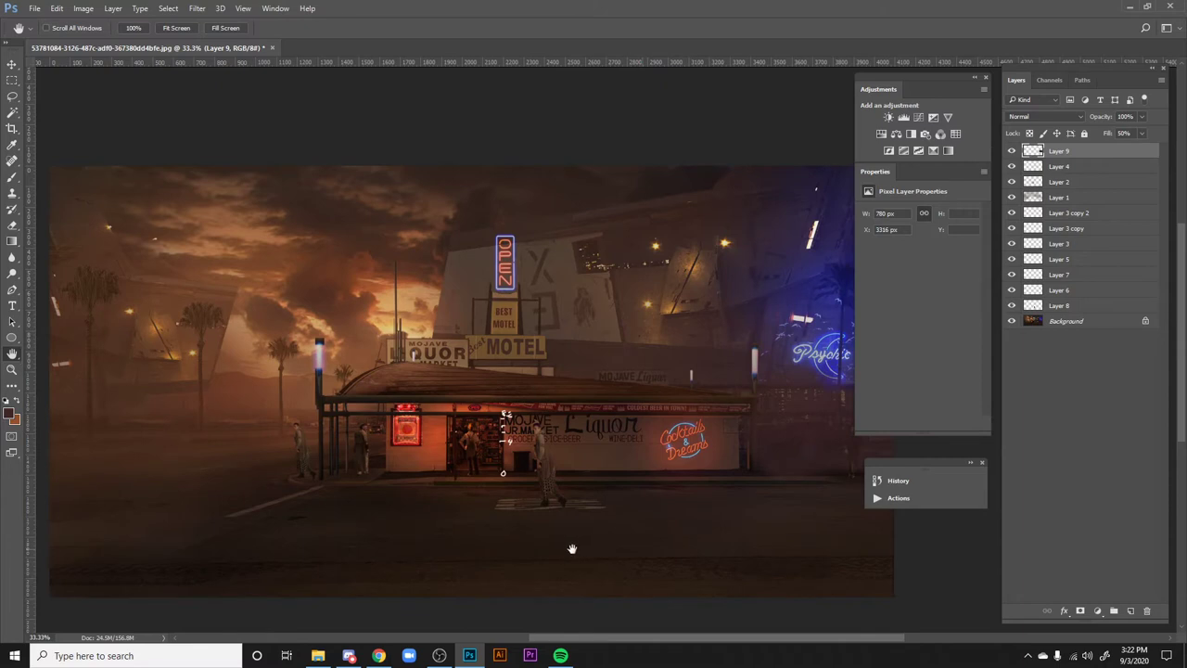
scroll(575, 559, "right", 2)
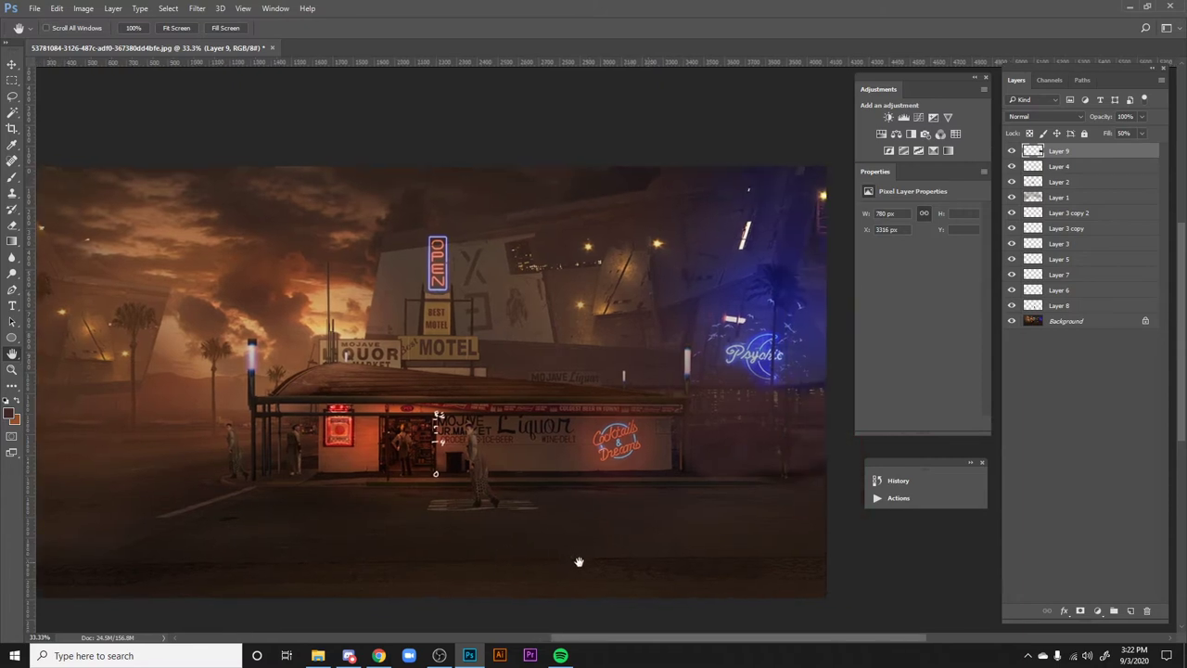
scroll(640, 558, "left", 1)
scroll(693, 550, "left", 1)
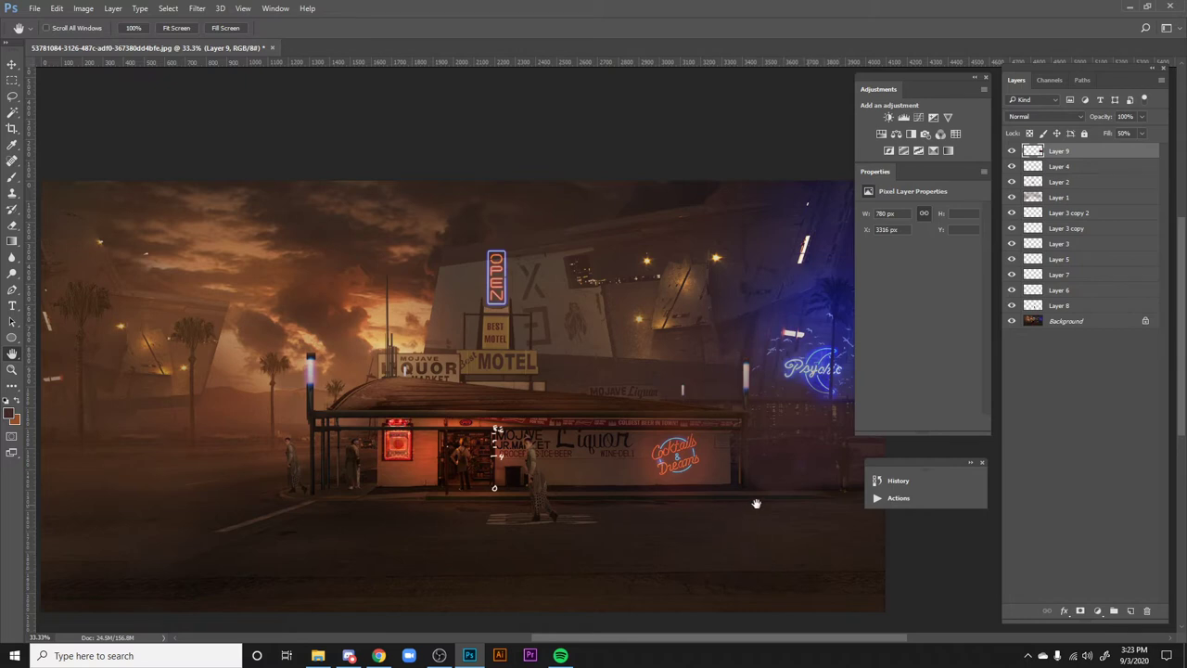
left_click_drag(785, 501, 800, 519)
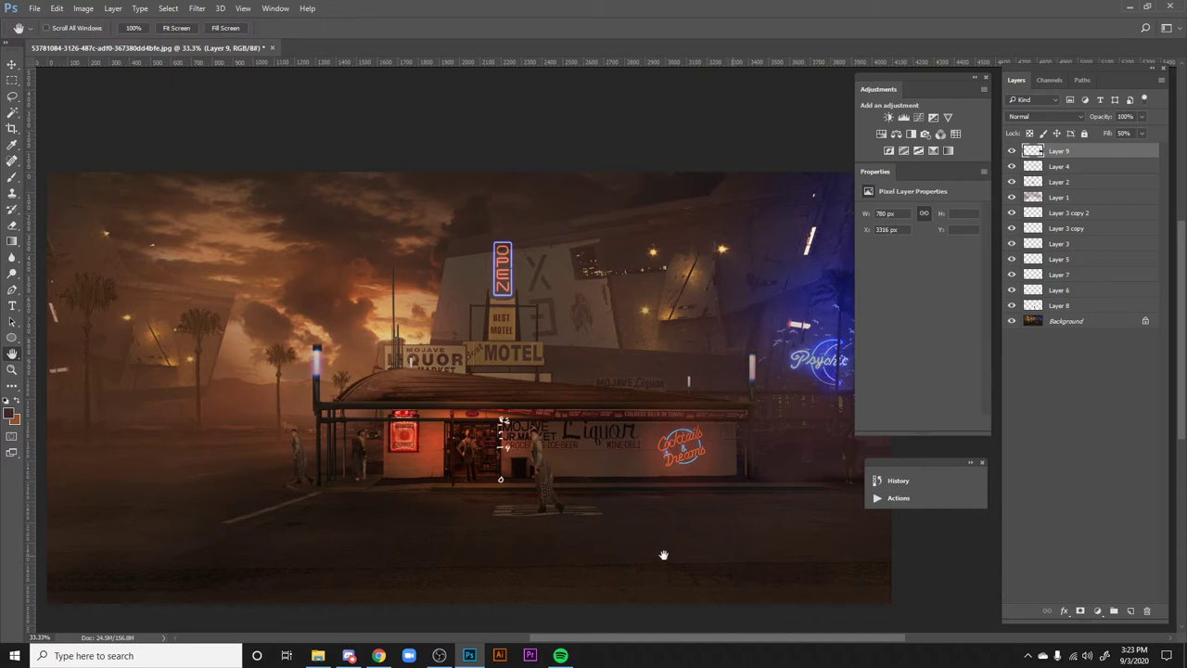
mouse_move(644, 585)
left_mouse_down()
mouse_move(644, 567)
mouse_move(636, 583)
left_mouse_up()
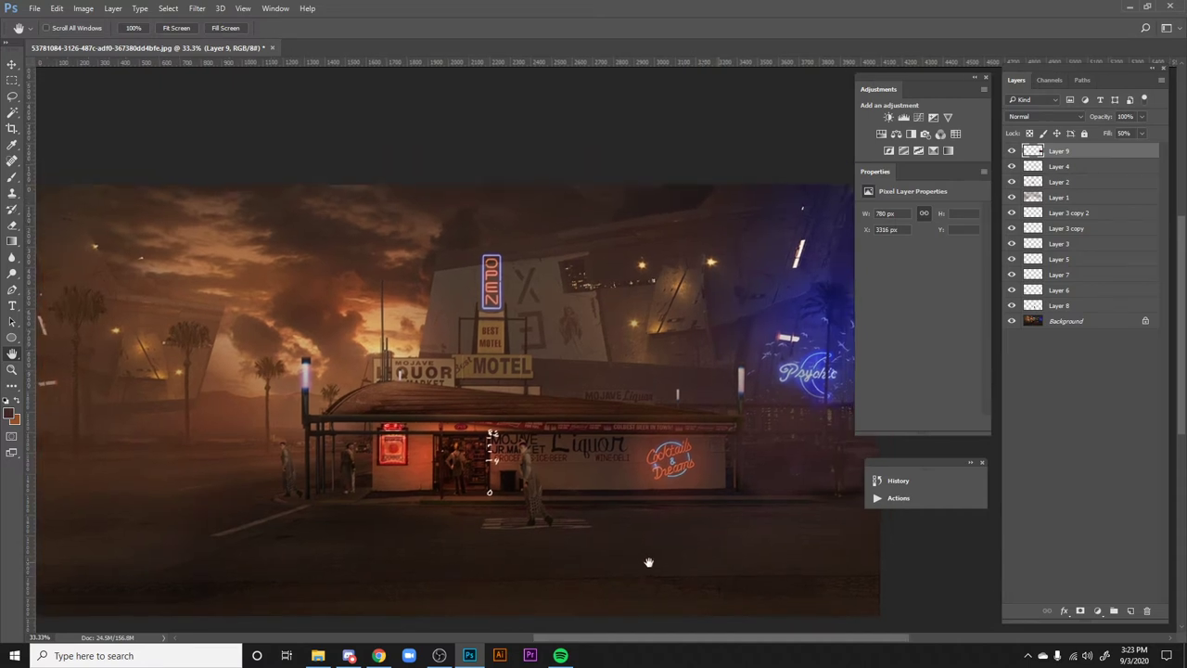
left_click_drag(591, 439, 641, 435)
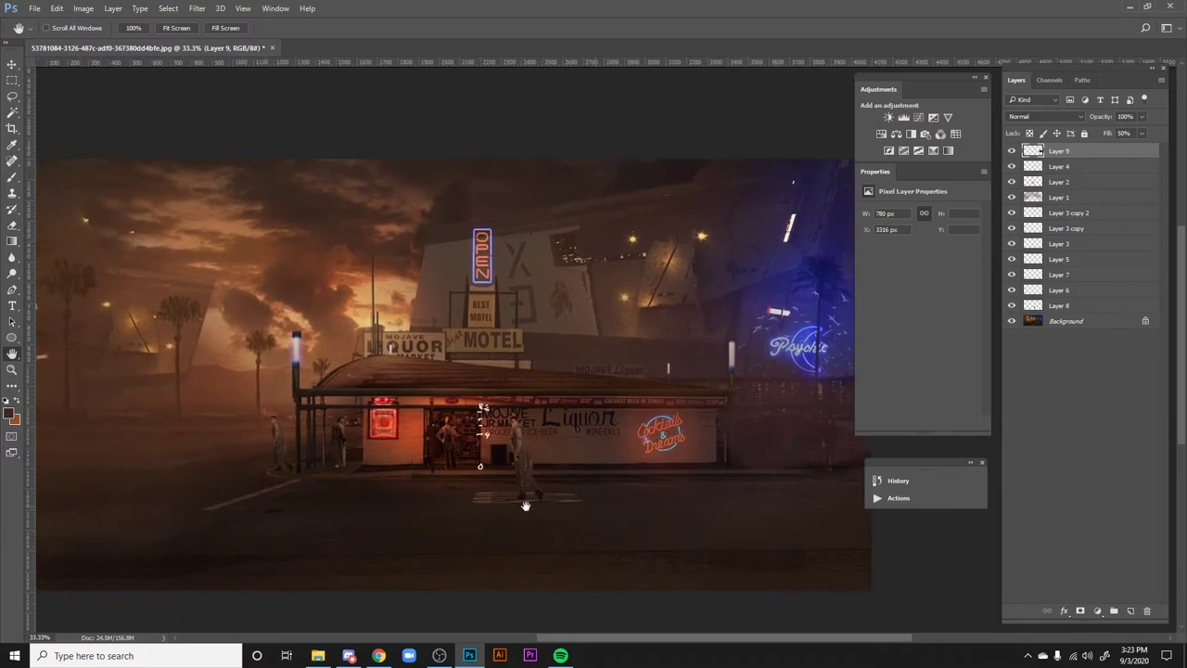
left_click_drag(671, 524, 699, 541)
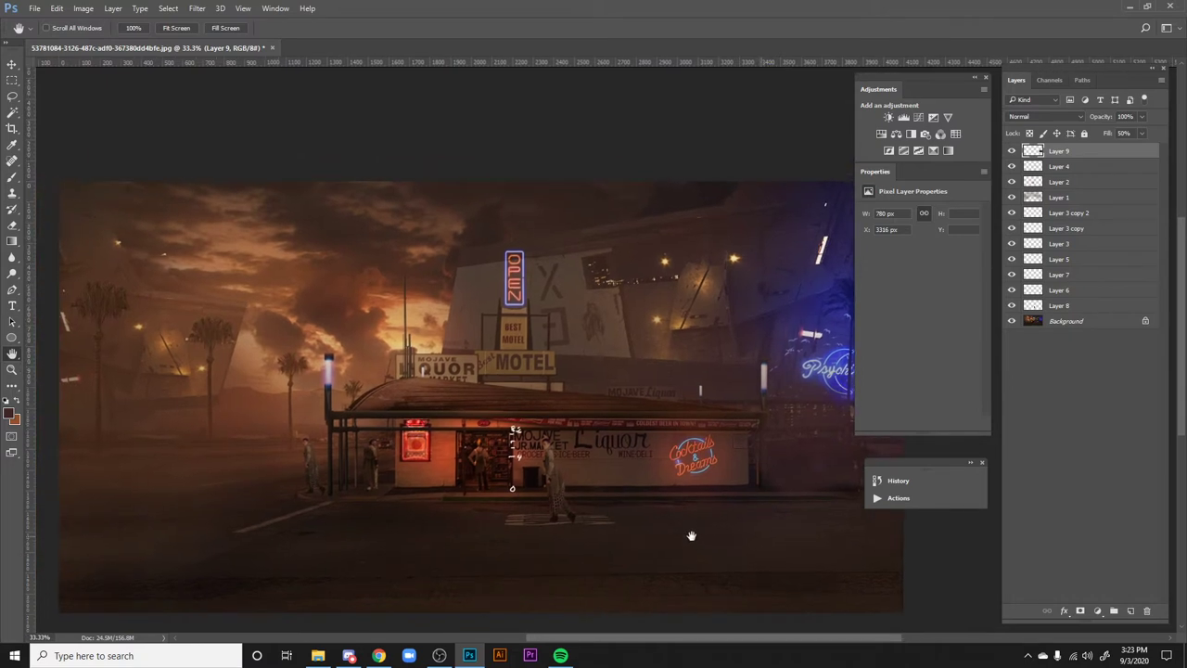
left_click_drag(689, 557, 674, 554)
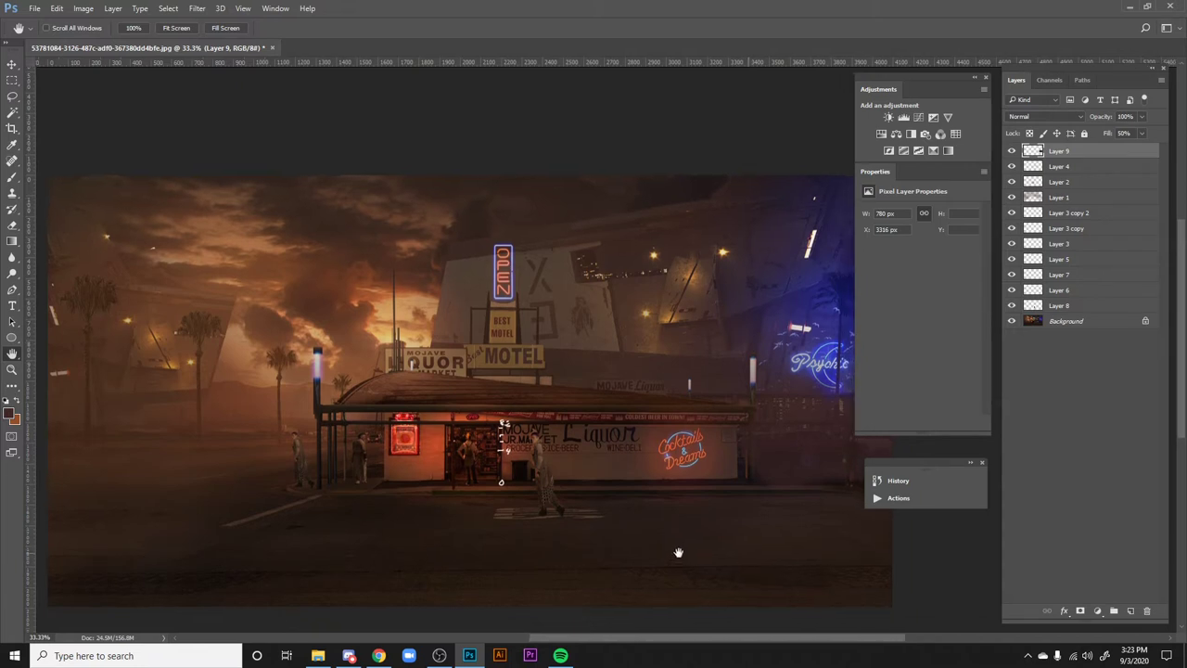
- Crop the dark foreground strip off the image's lower edge, reducing the image height to about 1940 px
key("c")
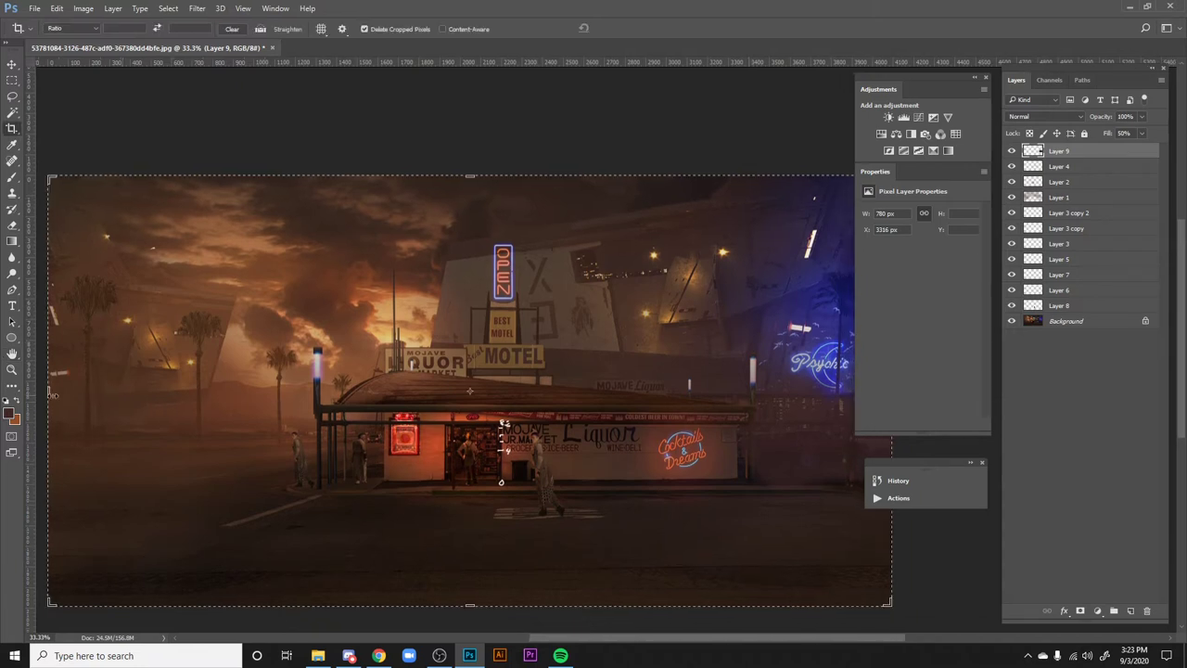
left_click_drag(49, 391, 66, 390)
mouse_move(471, 604)
left_mouse_down()
mouse_move(471, 571)
mouse_move(470, 586)
left_mouse_up()
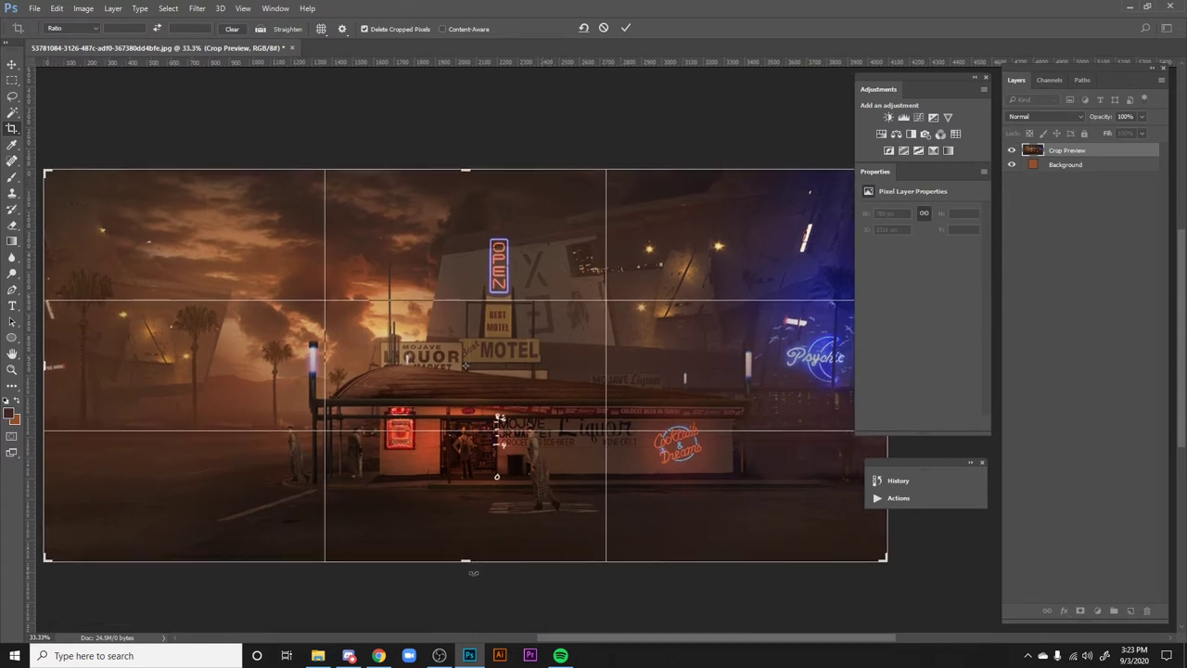
mouse_move(466, 562)
left_mouse_down()
mouse_move(465, 586)
mouse_move(463, 568)
left_mouse_up()
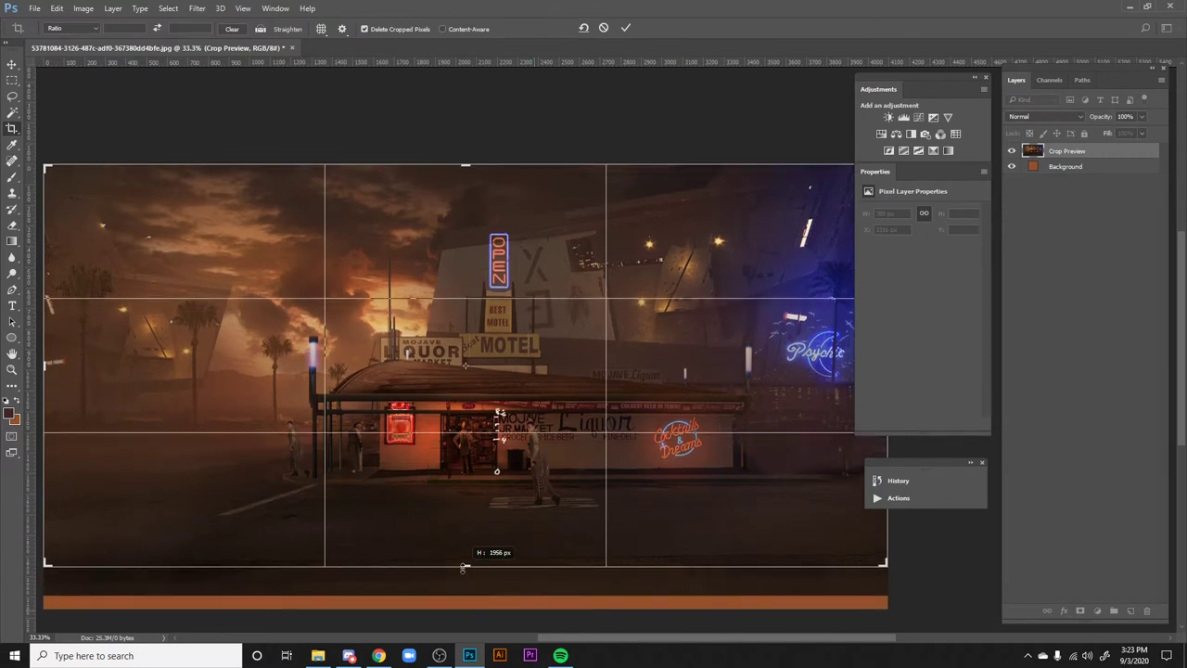
left_click_drag(464, 565, 464, 564)
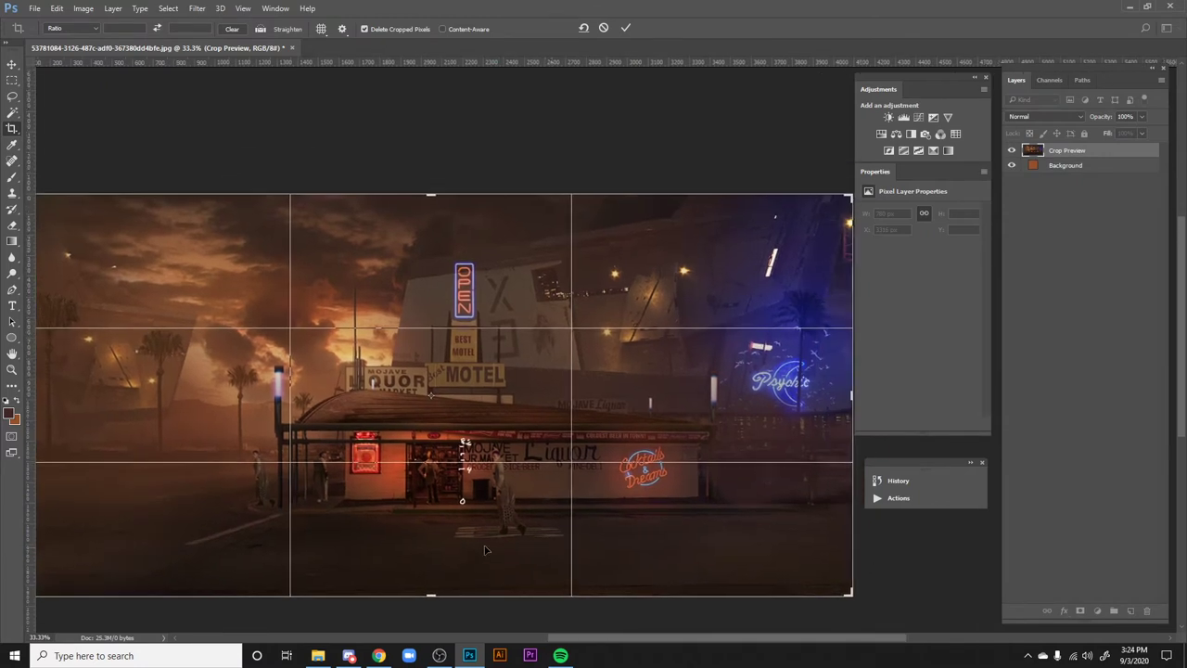
left_click_drag(664, 390, 649, 382)
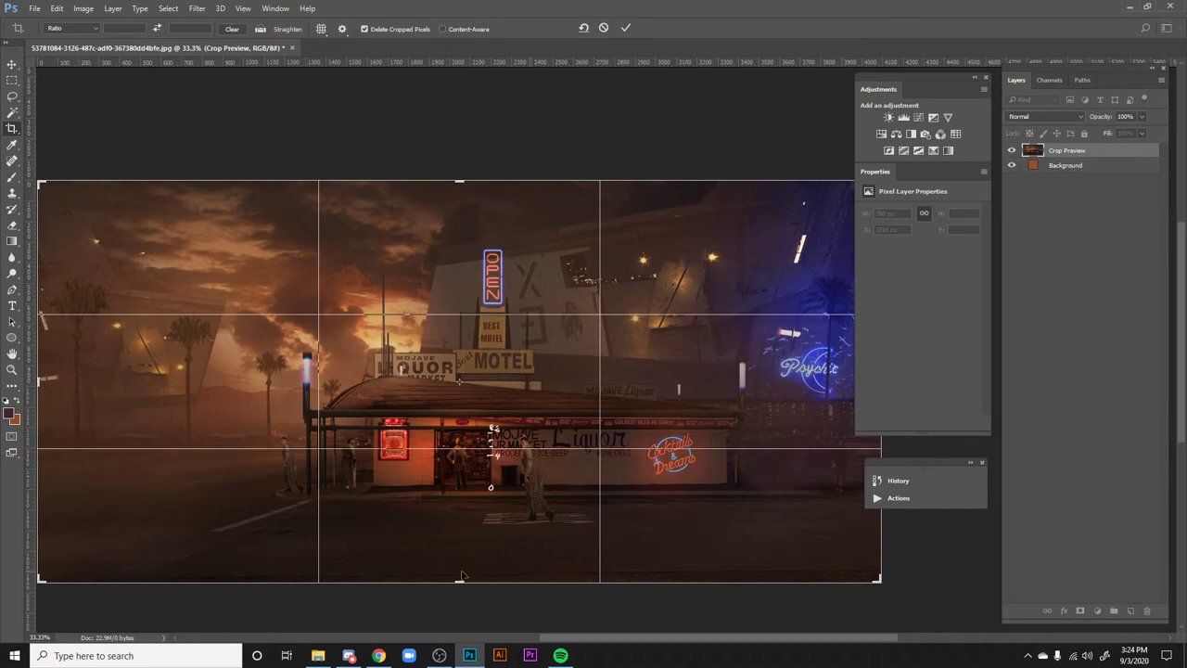
left_click_drag(459, 581, 463, 598)
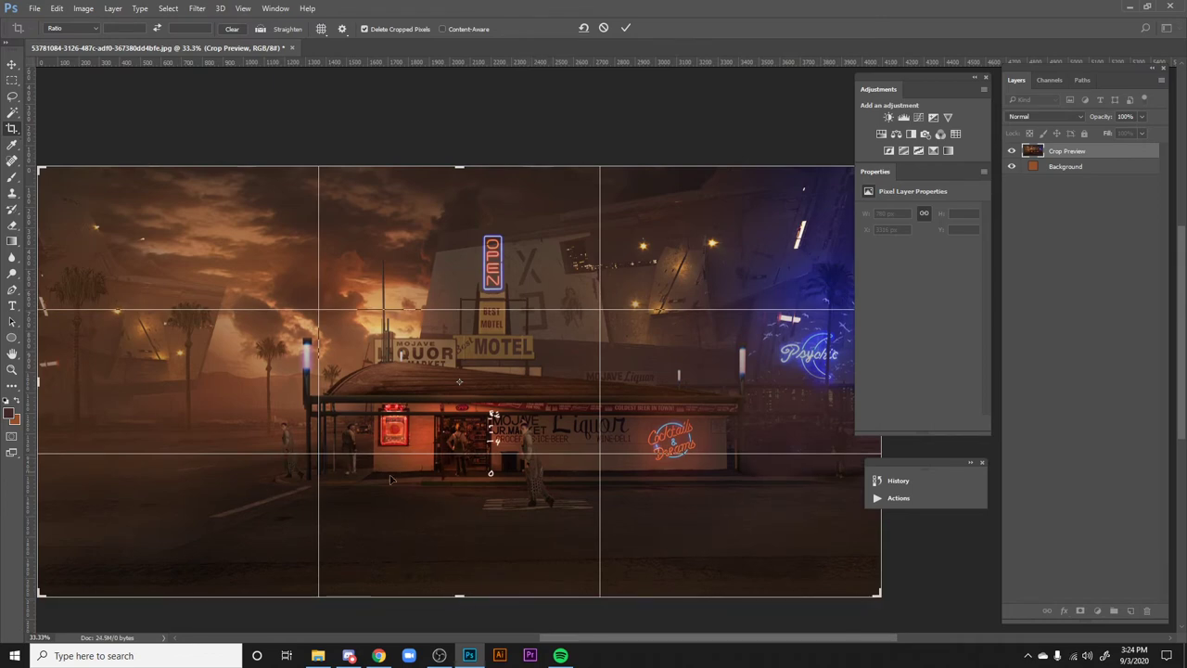
left_click_drag(461, 597, 456, 579)
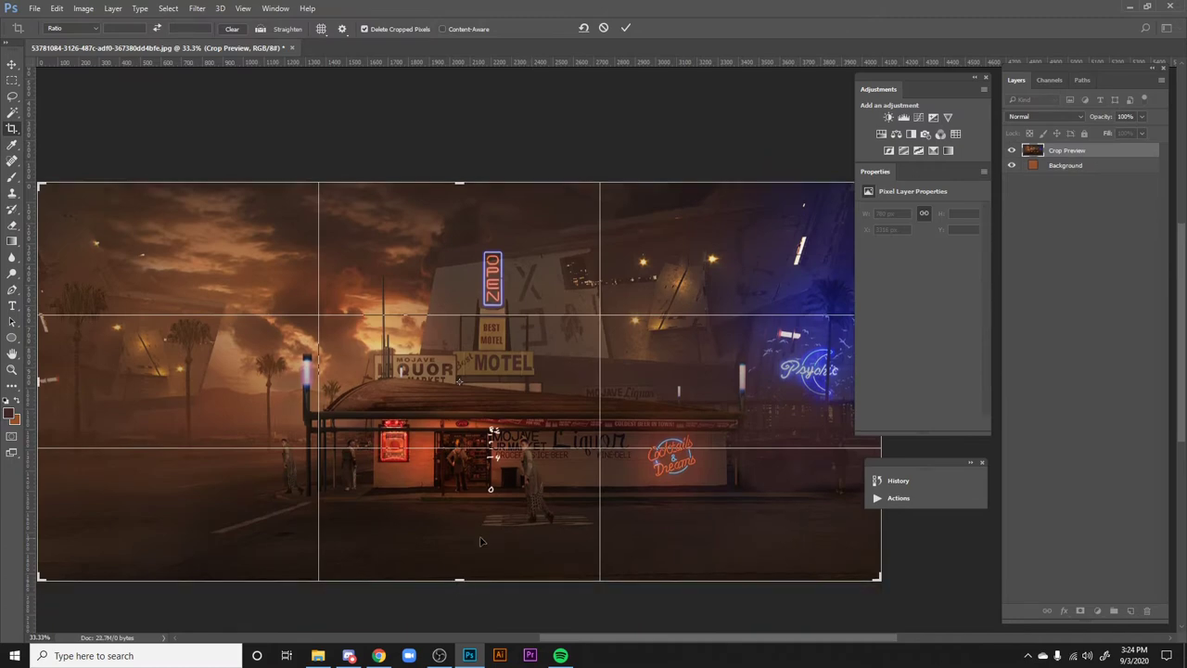
mouse_move(518, 503)
left_mouse_down()
mouse_move(543, 510)
mouse_move(492, 504)
mouse_move(535, 507)
left_mouse_up()
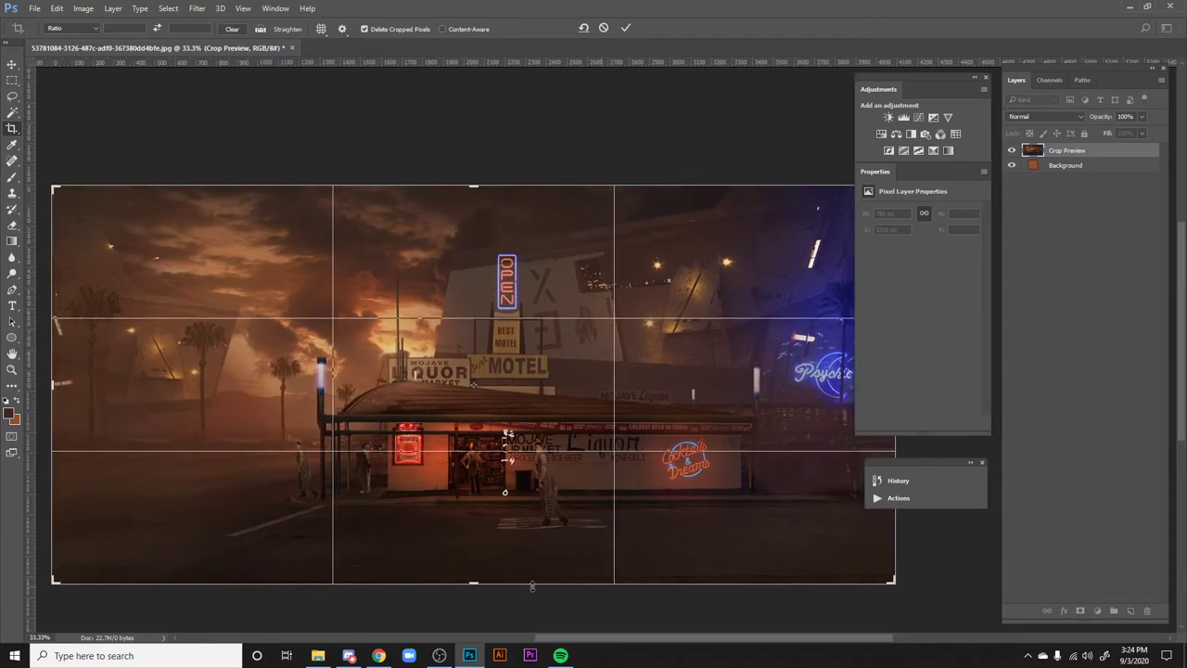
key("Return")
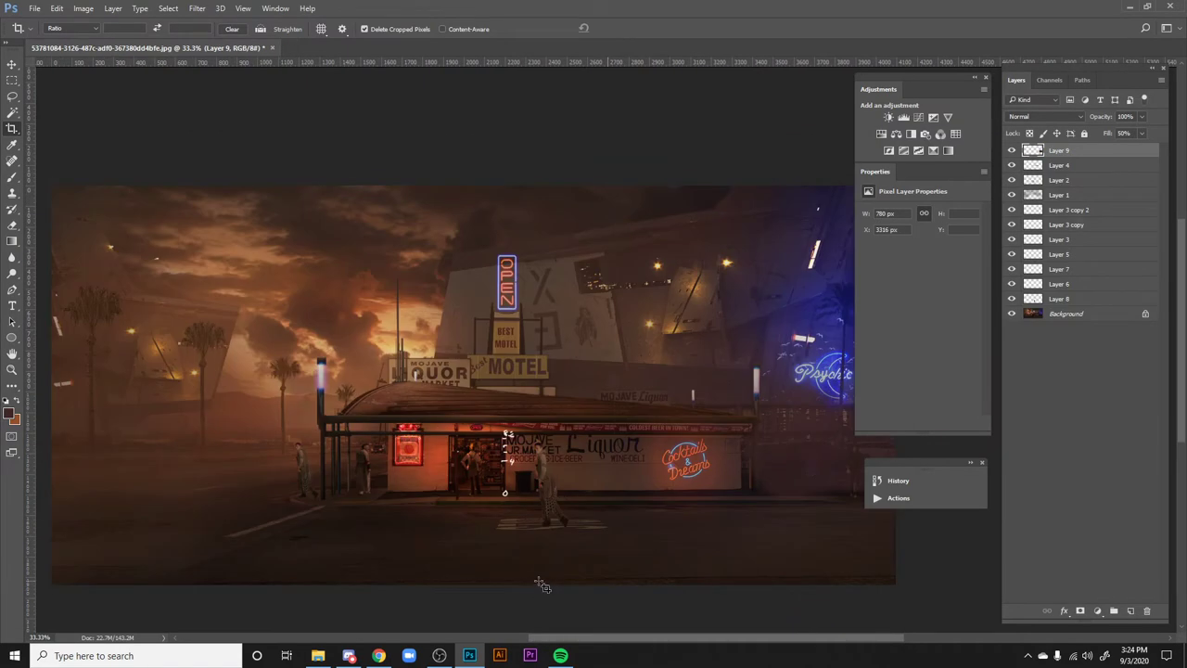
- Examine the cropped composition, checking the balance between the foreground, the motel, the Psychic sign and the background buildings
key("h")
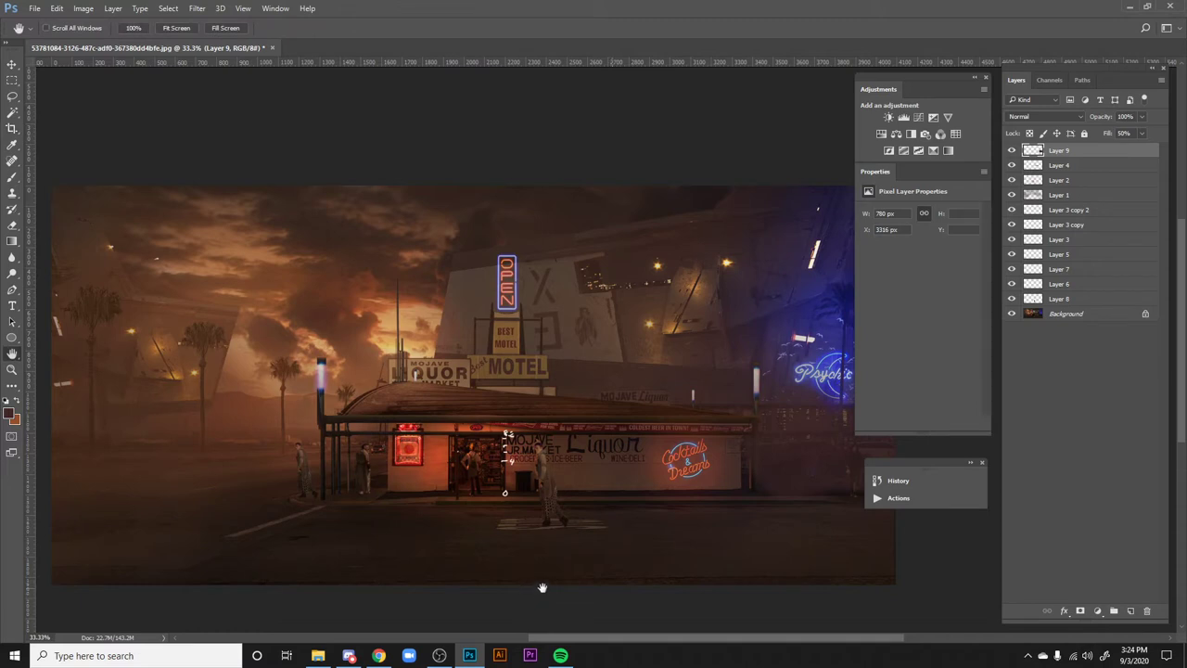
left_click_drag(538, 571, 535, 565)
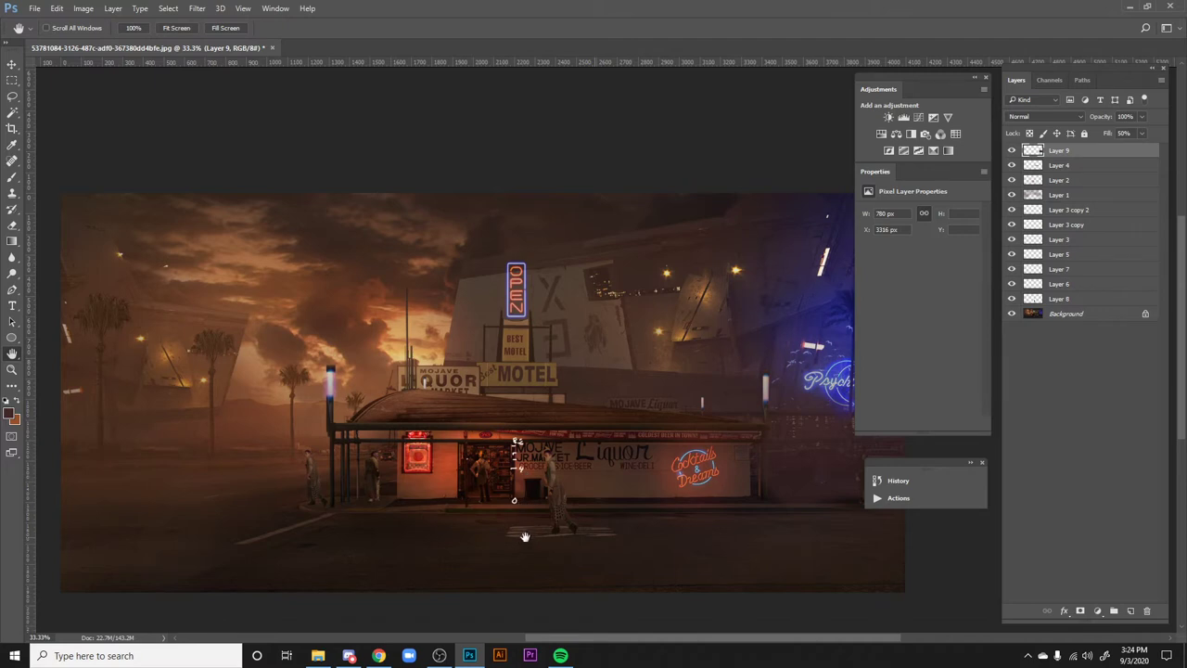
left_click_drag(522, 547, 529, 519)
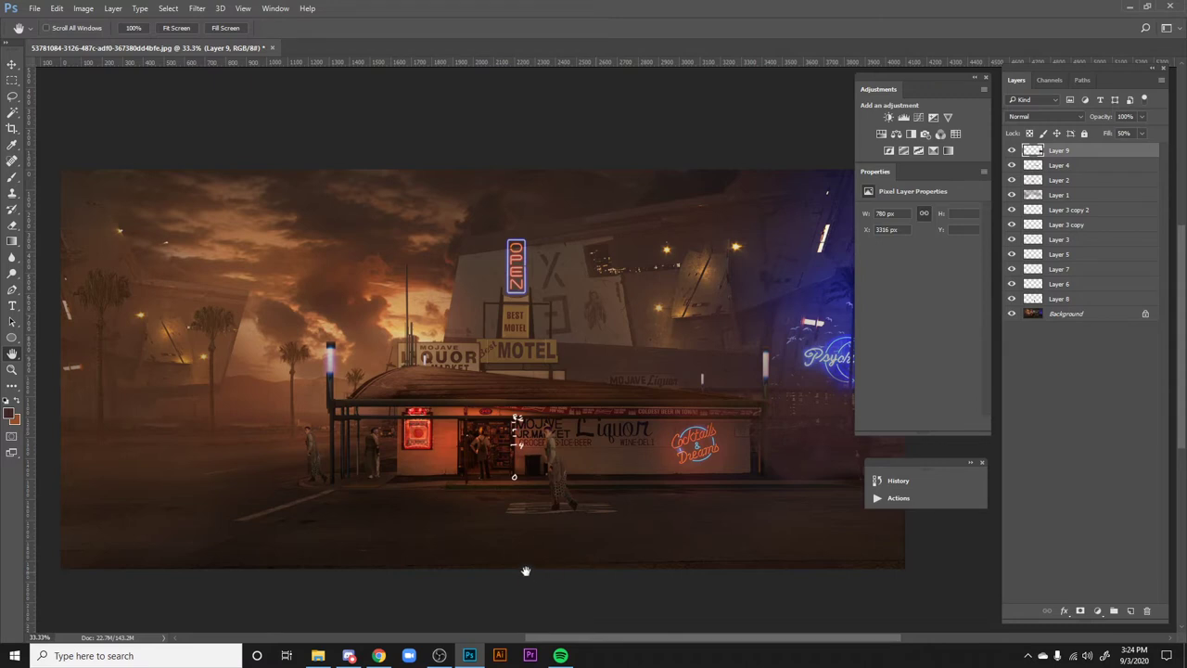
key("c")
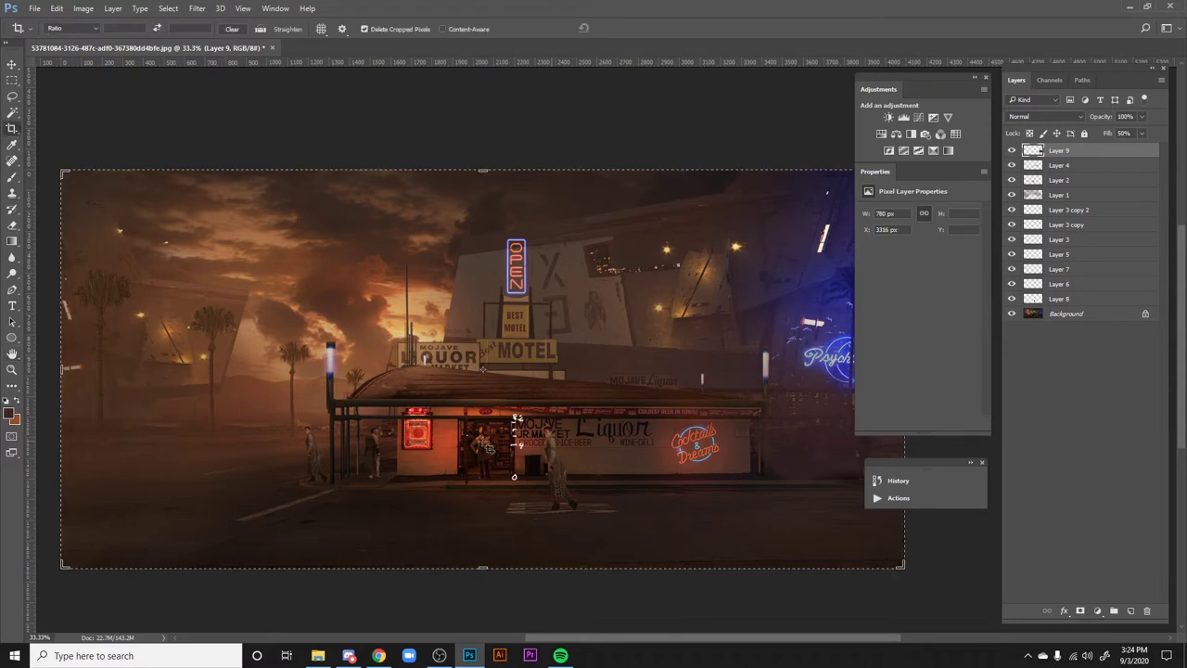
key("h")
key("c")
key("h")
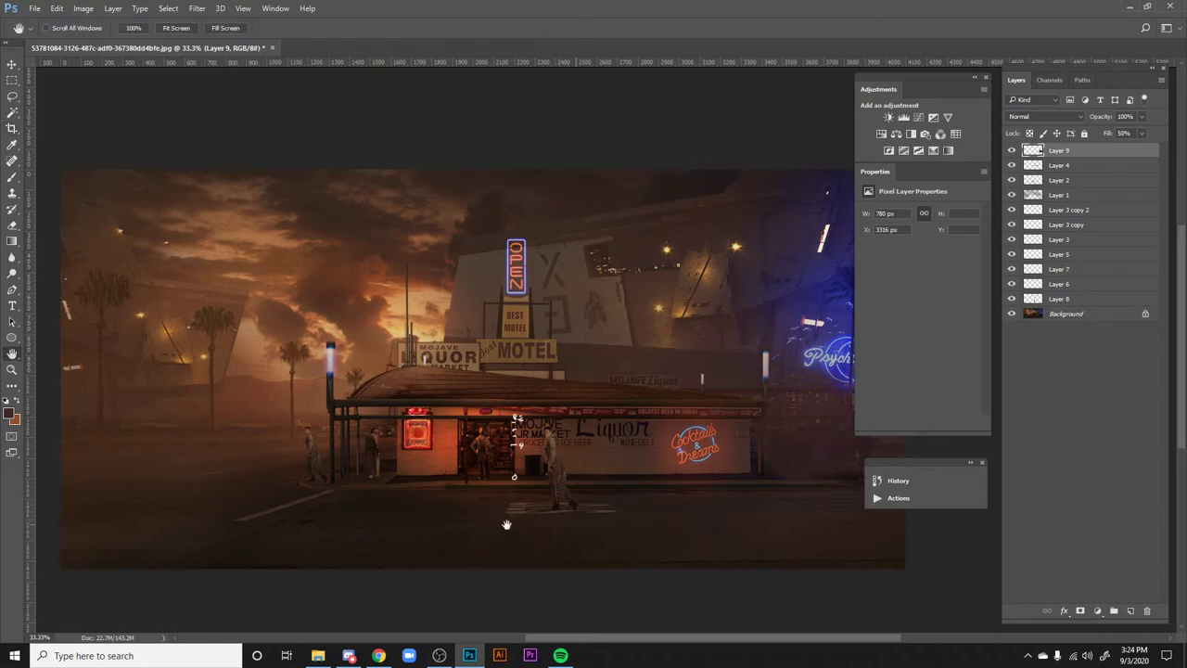
left_click_drag(543, 560, 522, 569)
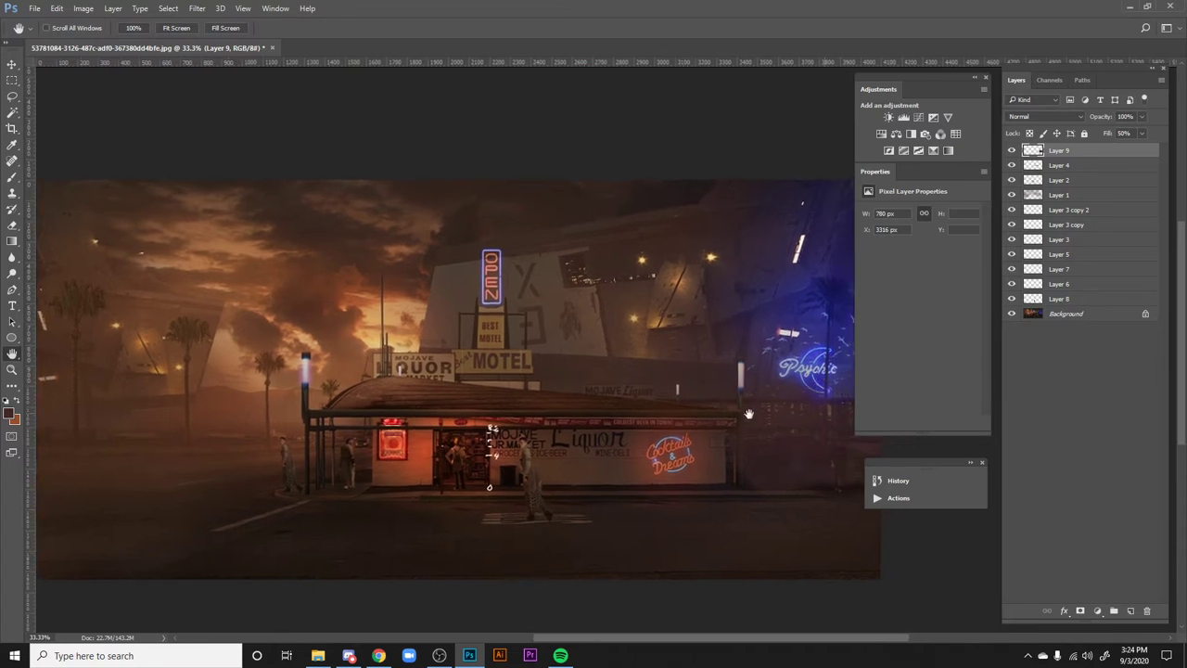
mouse_move(701, 497)
left_mouse_down()
mouse_move(689, 504)
mouse_move(700, 511)
left_mouse_up()
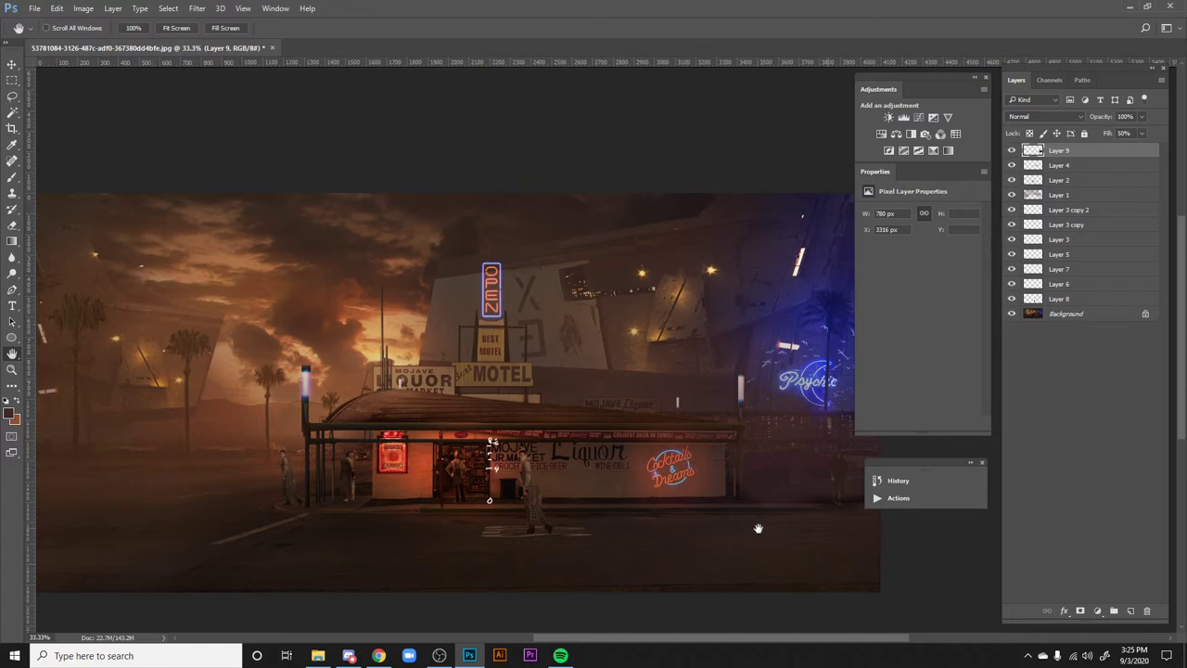
left_click_drag(766, 522, 774, 525)
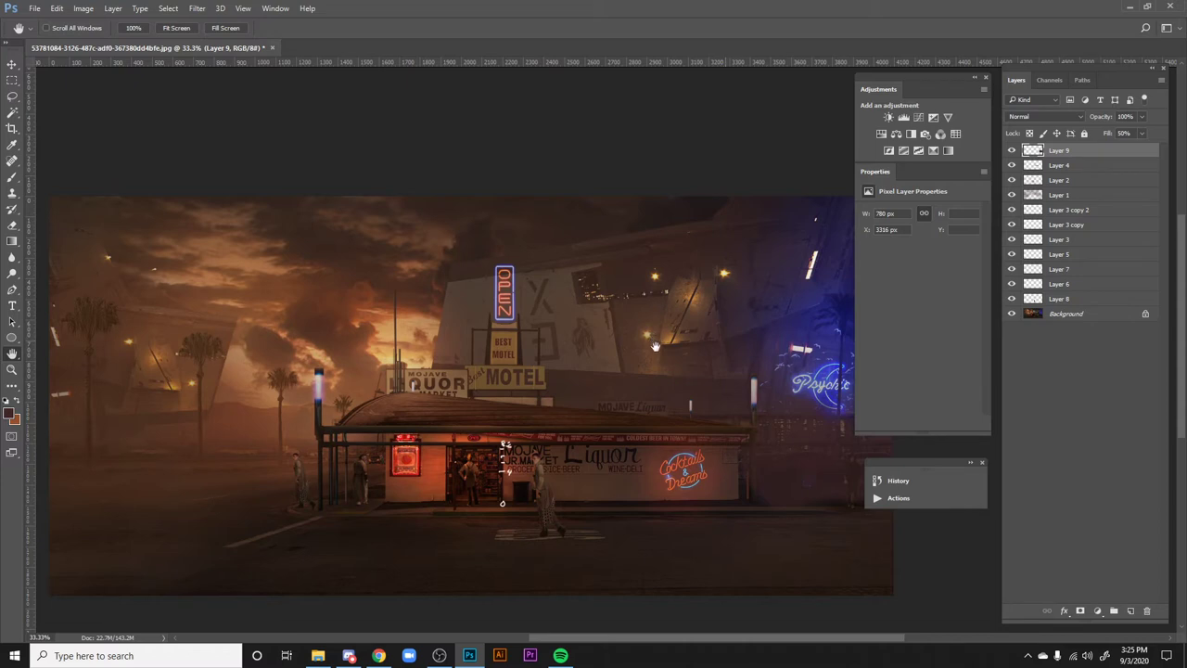
left_click_drag(713, 417, 745, 421)
- Outline the distant building and palm trees left of the motel on the Background and copy them to a new layer
left_click(1050, 315)
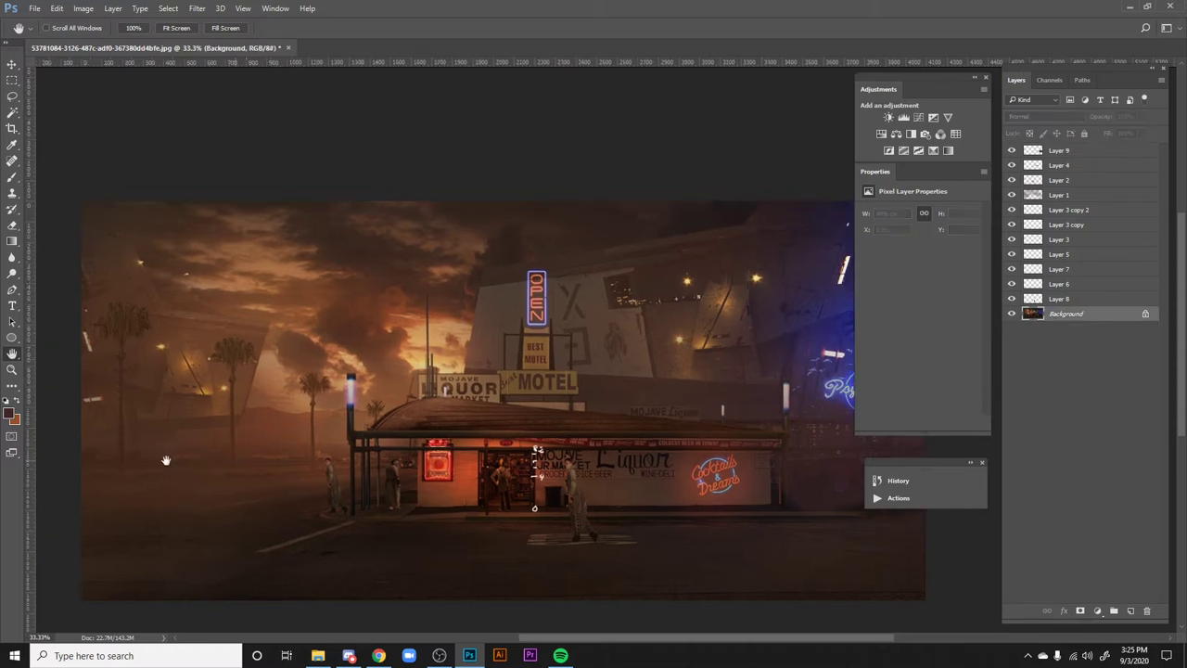
key("l")
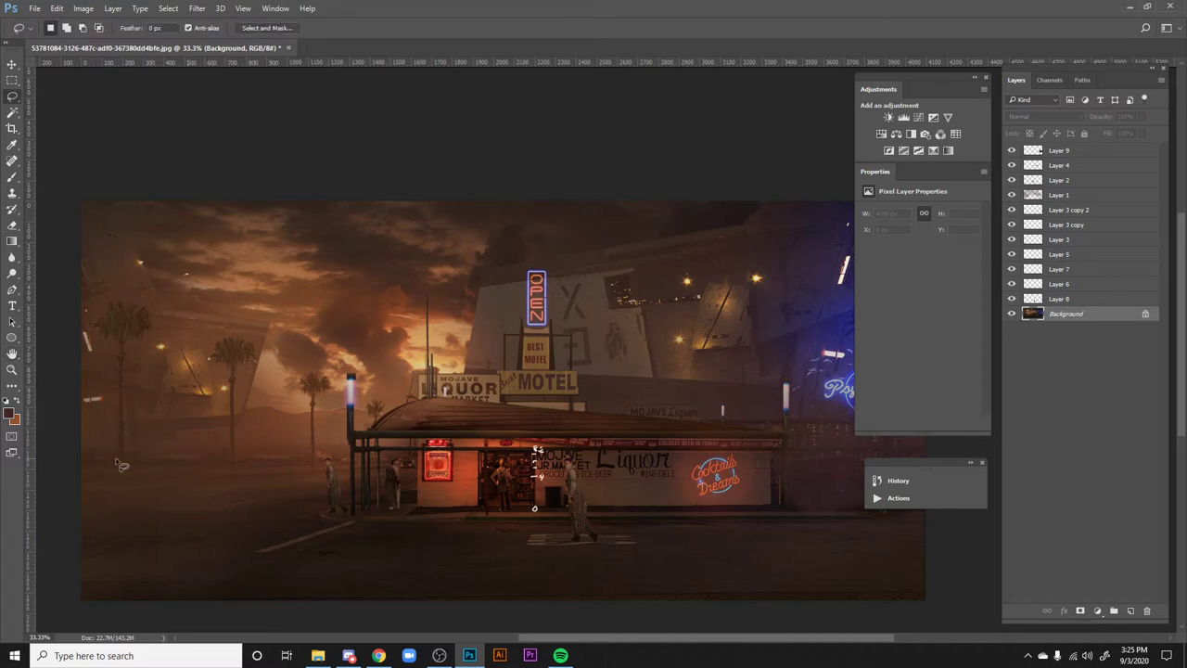
left_click_drag(67, 455, 176, 455)
left_click(178, 430)
left_click(241, 425)
left_click(270, 322, "alt")
left_click(167, 306, "alt")
left_click(127, 232, "alt")
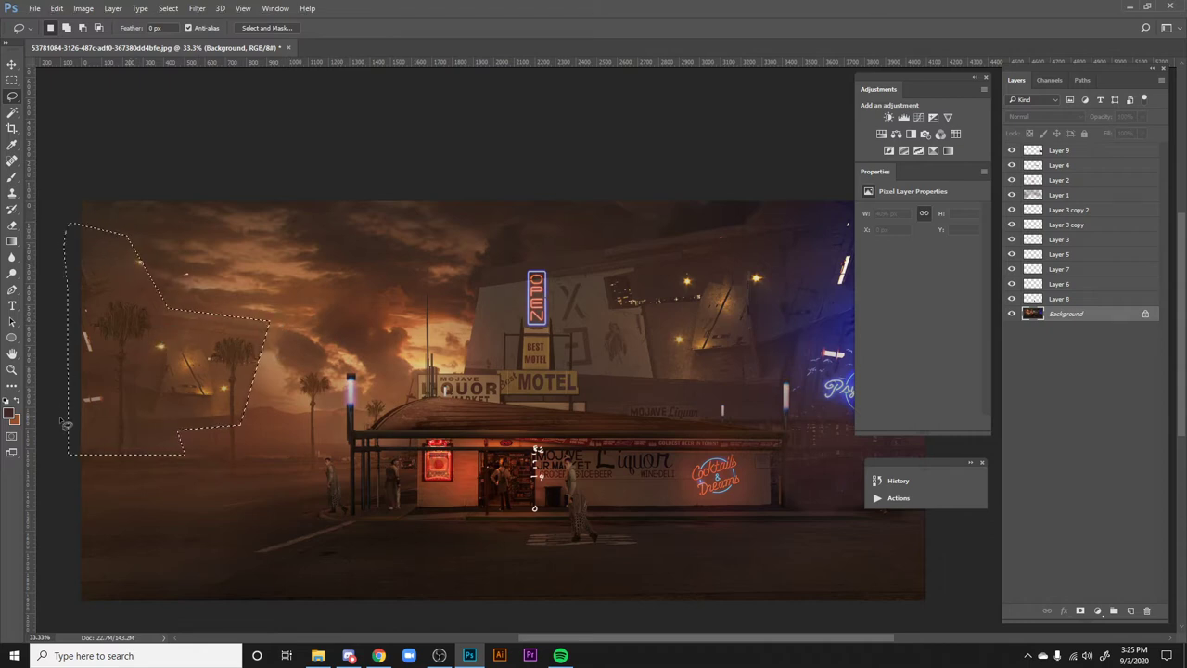
left_click(104, 425, "alt")
key("ctrl+j")
- Enlarge the copied building and palms from their base to about 119% and shift them left past the image edge
key("ctrl+t")
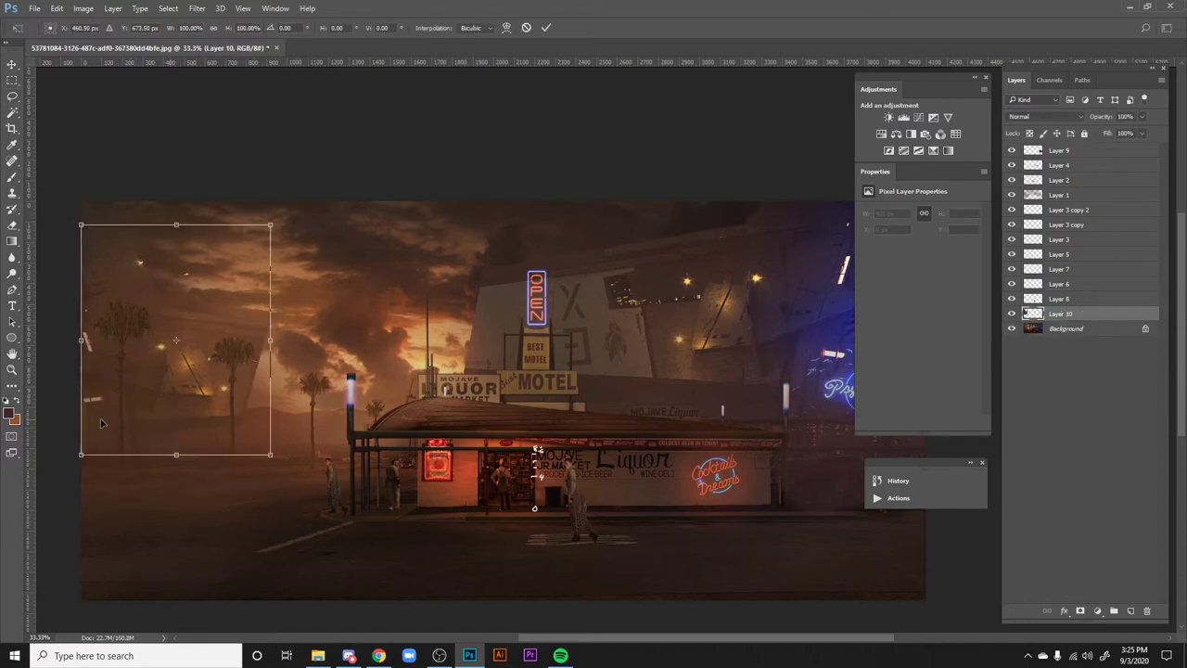
left_click_drag(175, 342, 379, 176)
mouse_move(239, 343)
left_mouse_down()
mouse_move(207, 343)
mouse_move(243, 345)
left_mouse_up()
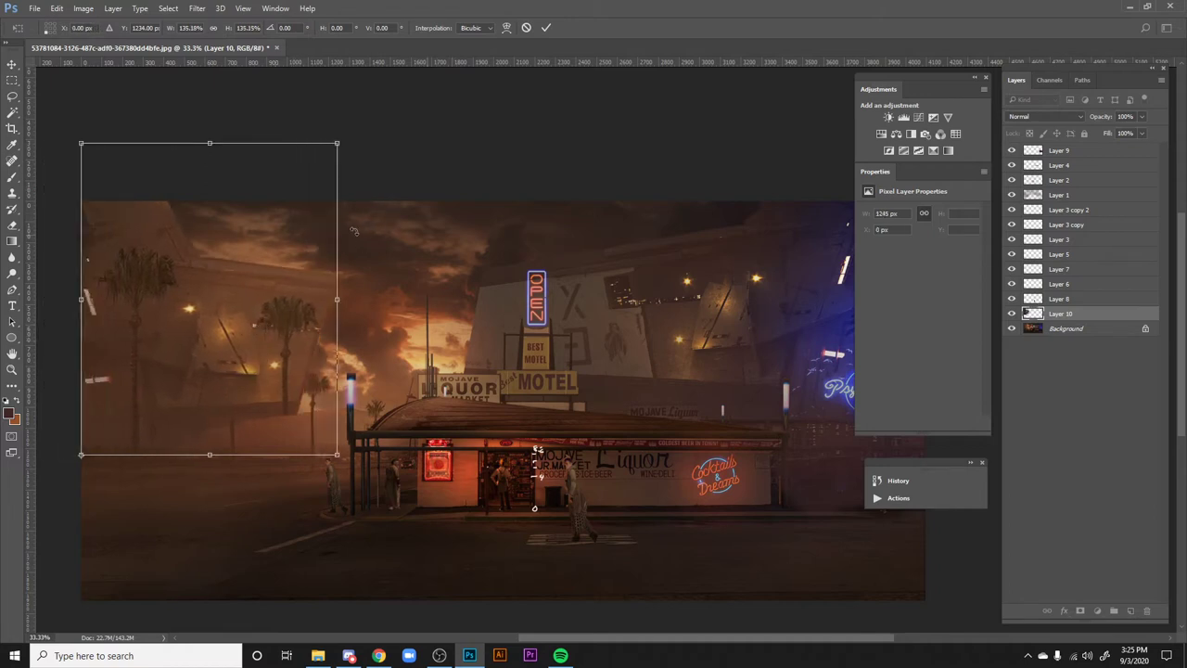
left_click_drag(332, 147, 300, 177)
left_click_drag(445, 424, 419, 418)
left_click_drag(167, 369, 139, 375)
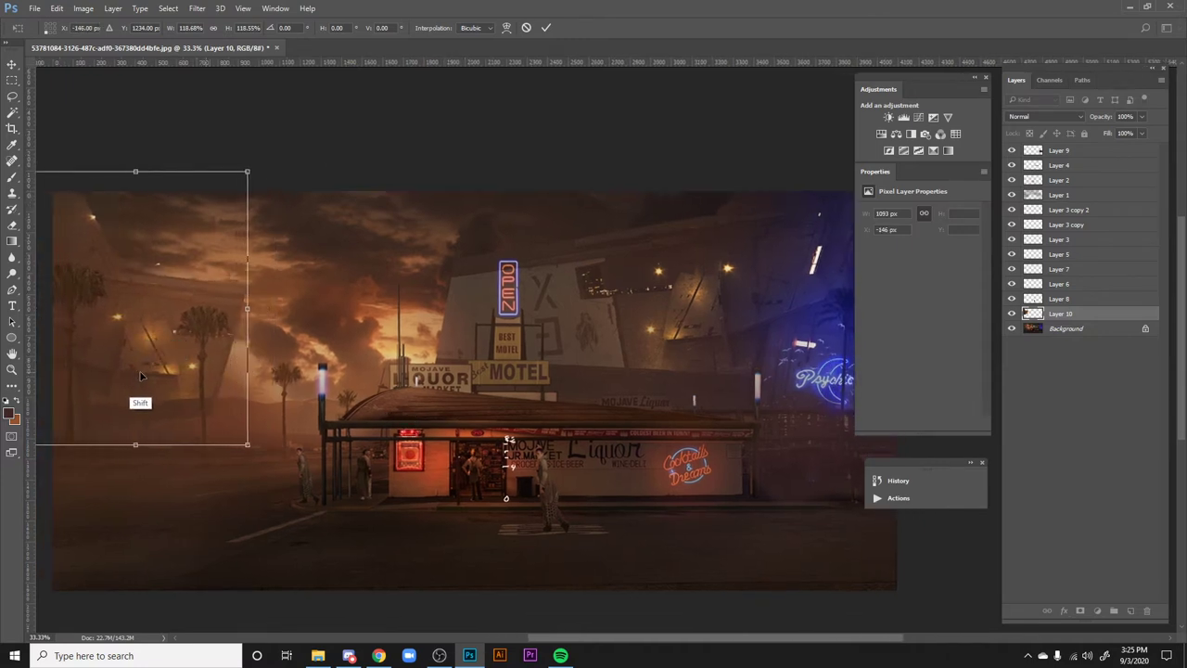
key("Return")
- Compare the enlarged building and palms with the original background by hiding and showing Layer 10 repeatedly
key("l")
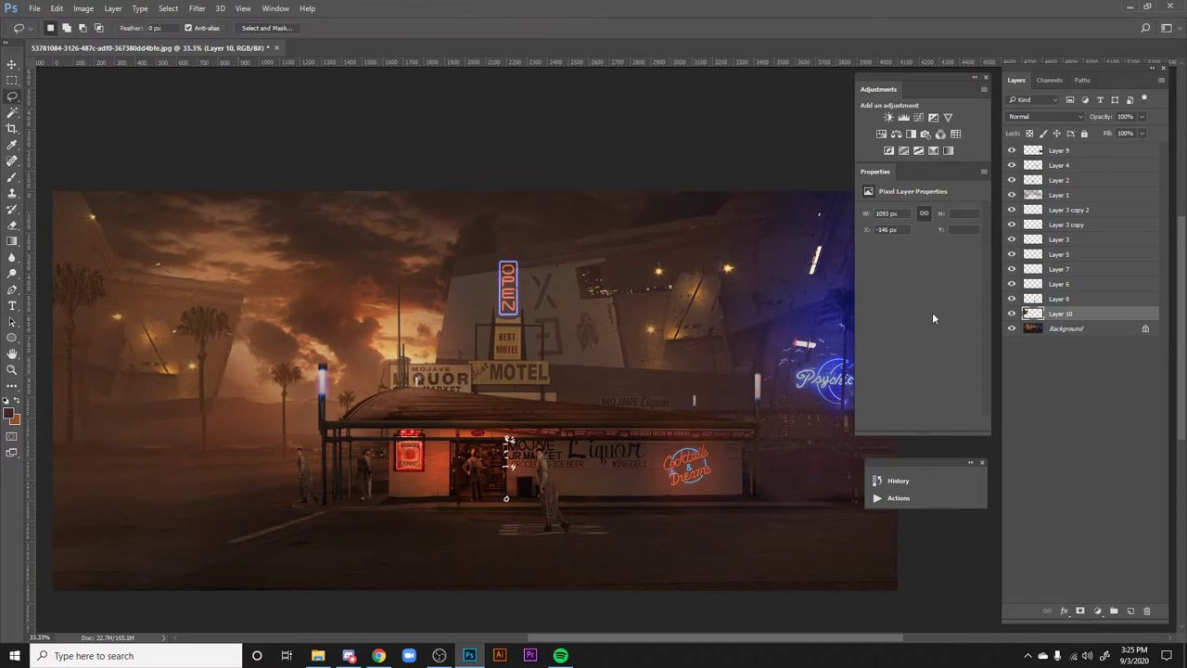
left_click(1012, 314)
left_click(1012, 314)
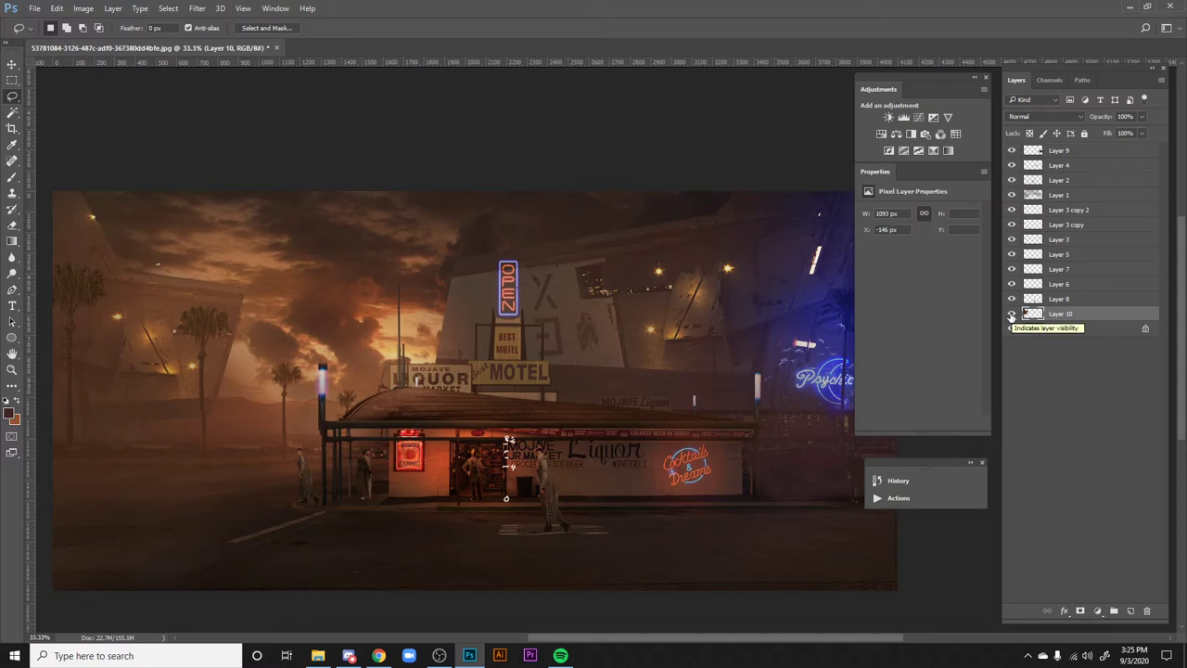
left_click(1046, 428)
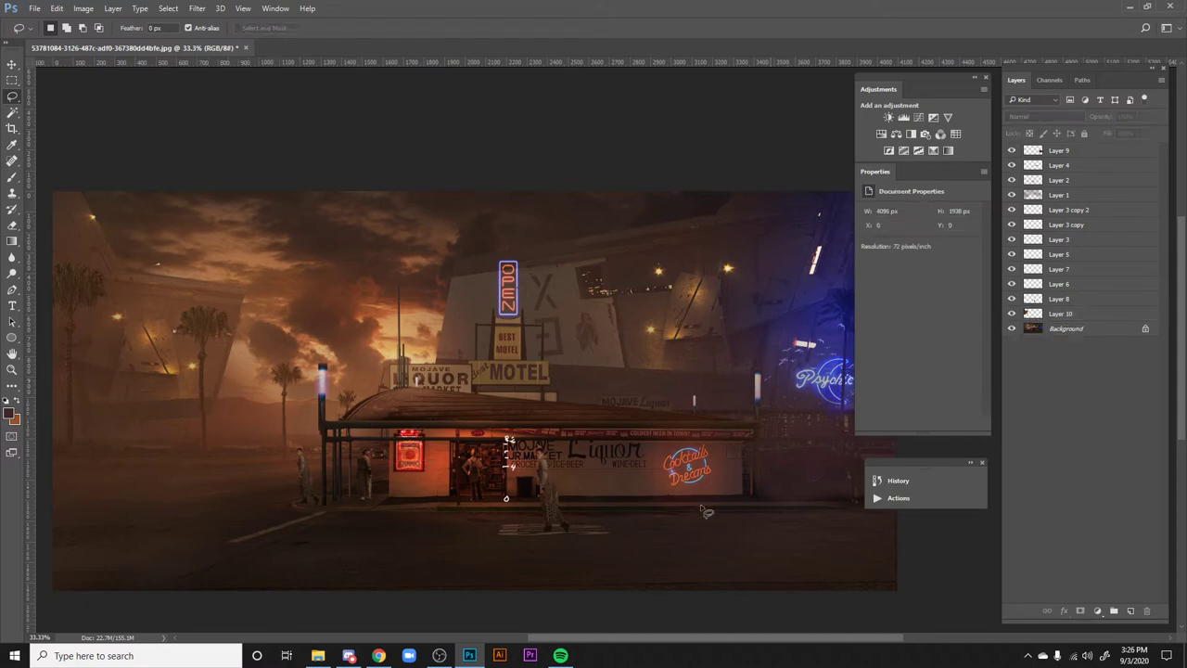
key("h")
left_click_drag(689, 529, 687, 546)
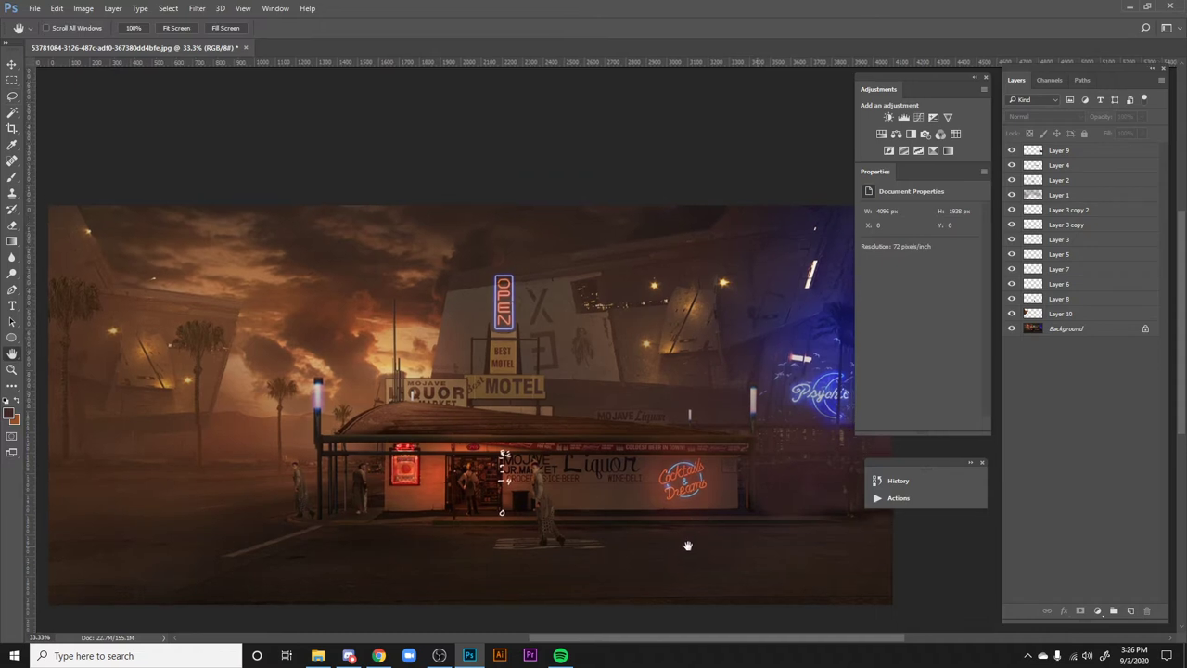
left_click(1012, 315)
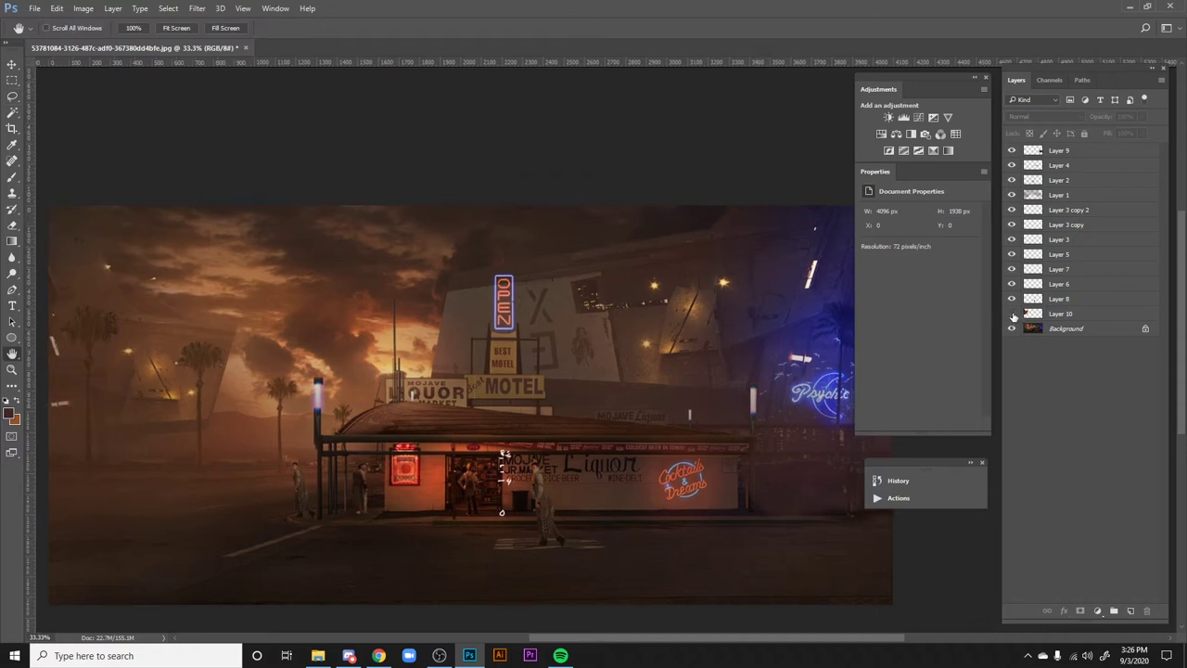
left_click(1011, 314)
left_click(1012, 315)
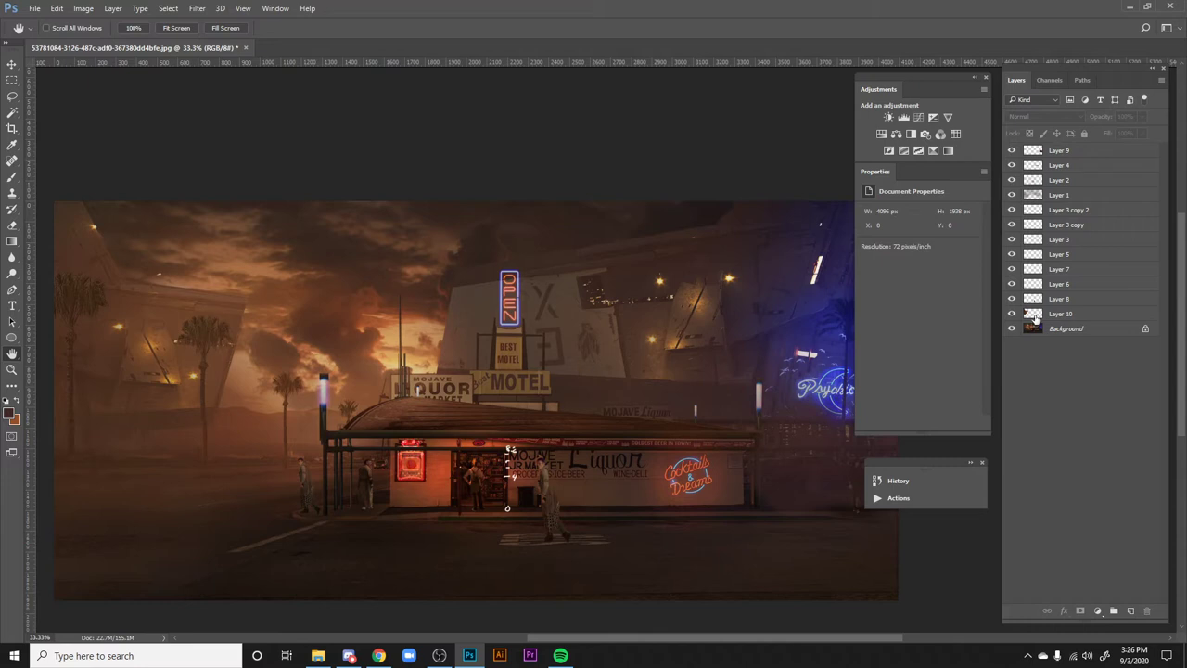
- Scale the copied building and palms on Layer 10 down proportionally toward their base to a width of about 355 px
left_click(1060, 314)
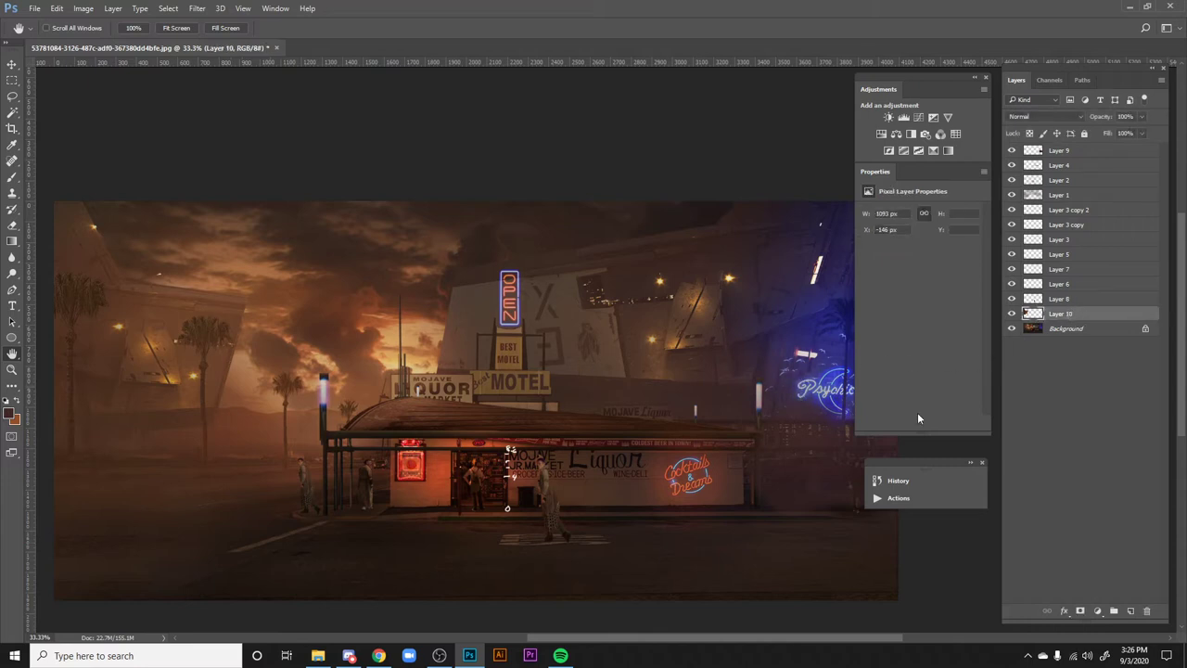
key("ctrl+t")
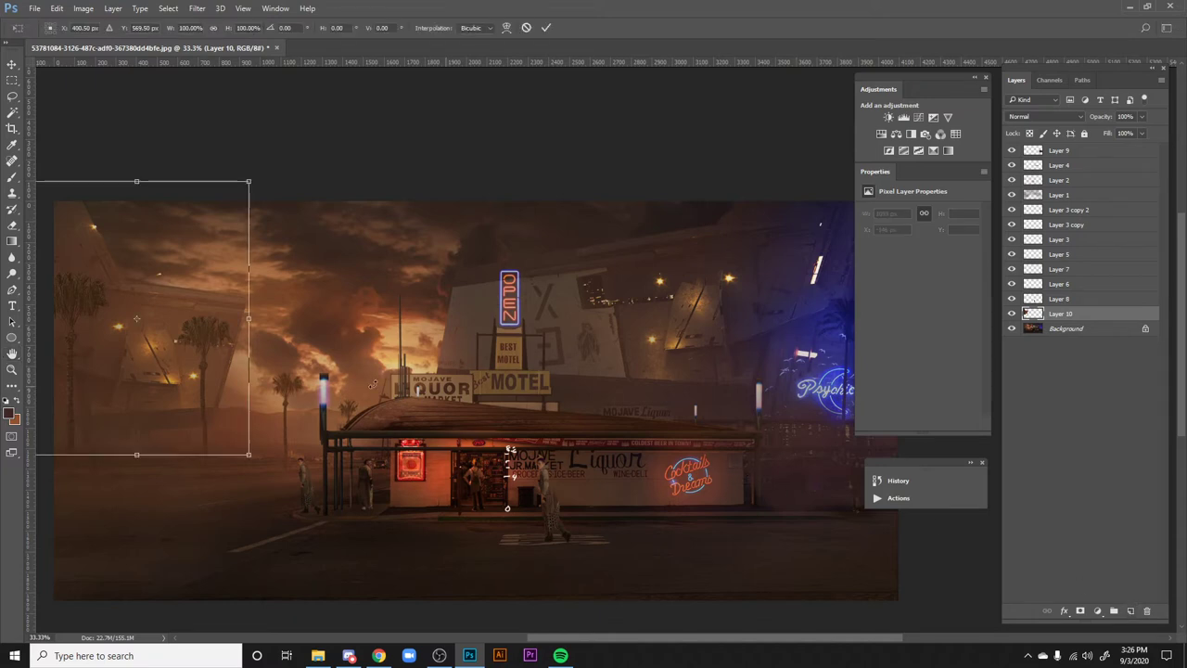
scroll(172, 261, "left", 2)
left_click_drag(209, 319, 209, 452)
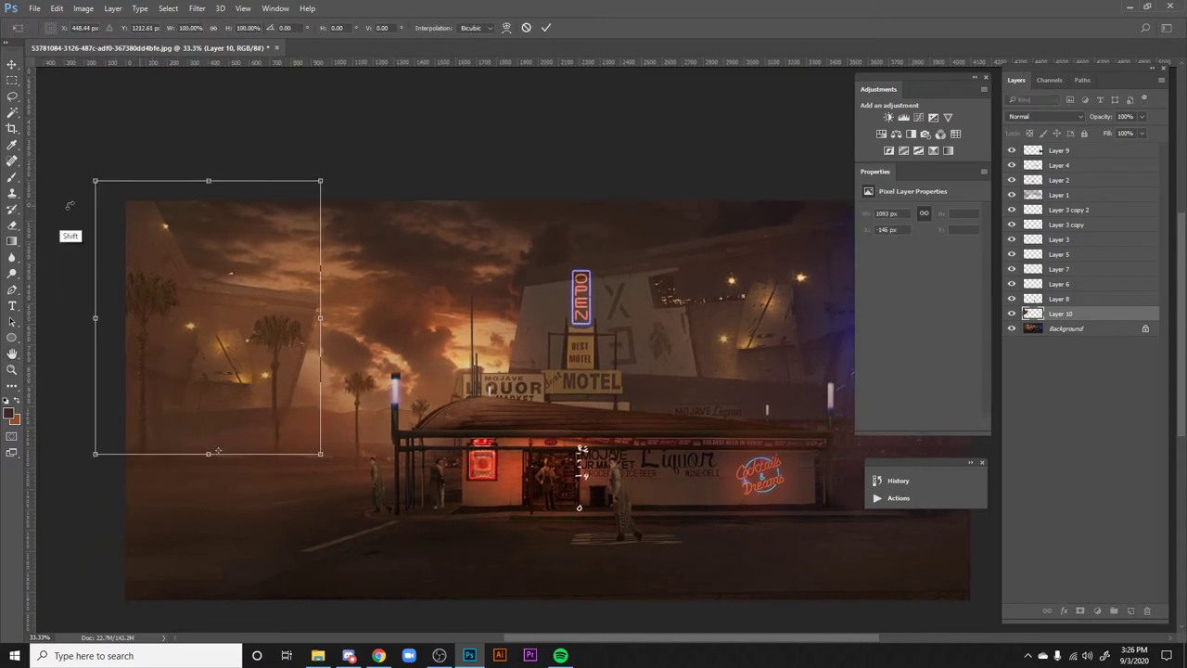
left_click_drag(94, 184, 197, 330)
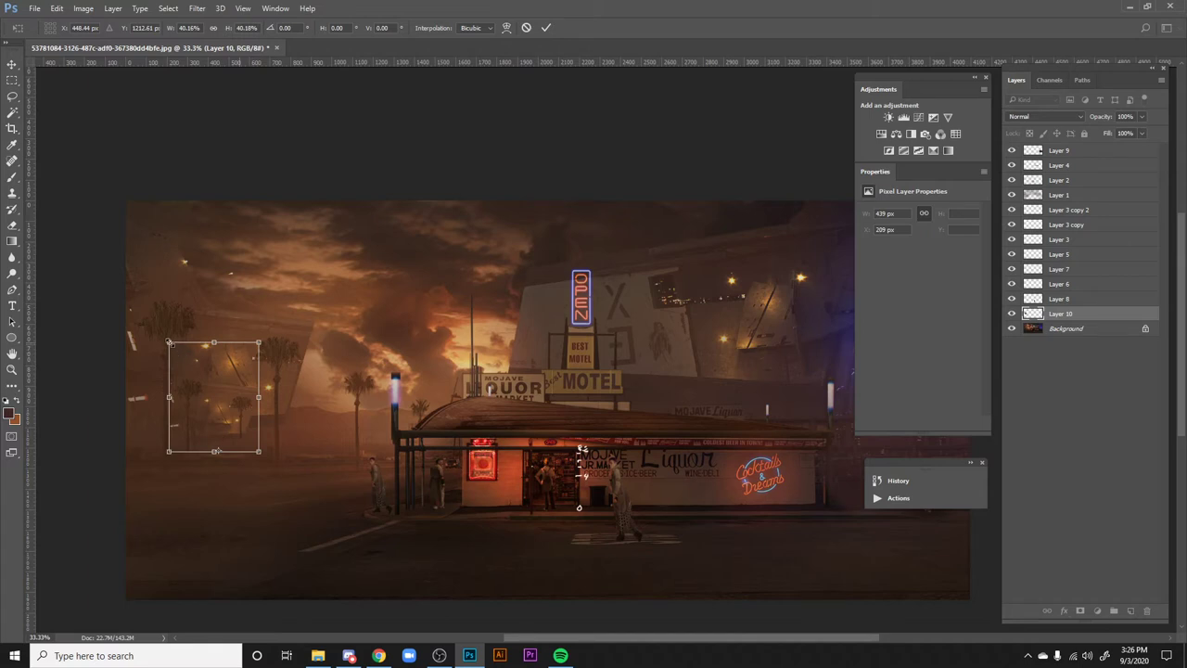
left_click_drag(174, 349, 184, 369)
key("Return")
key("h")
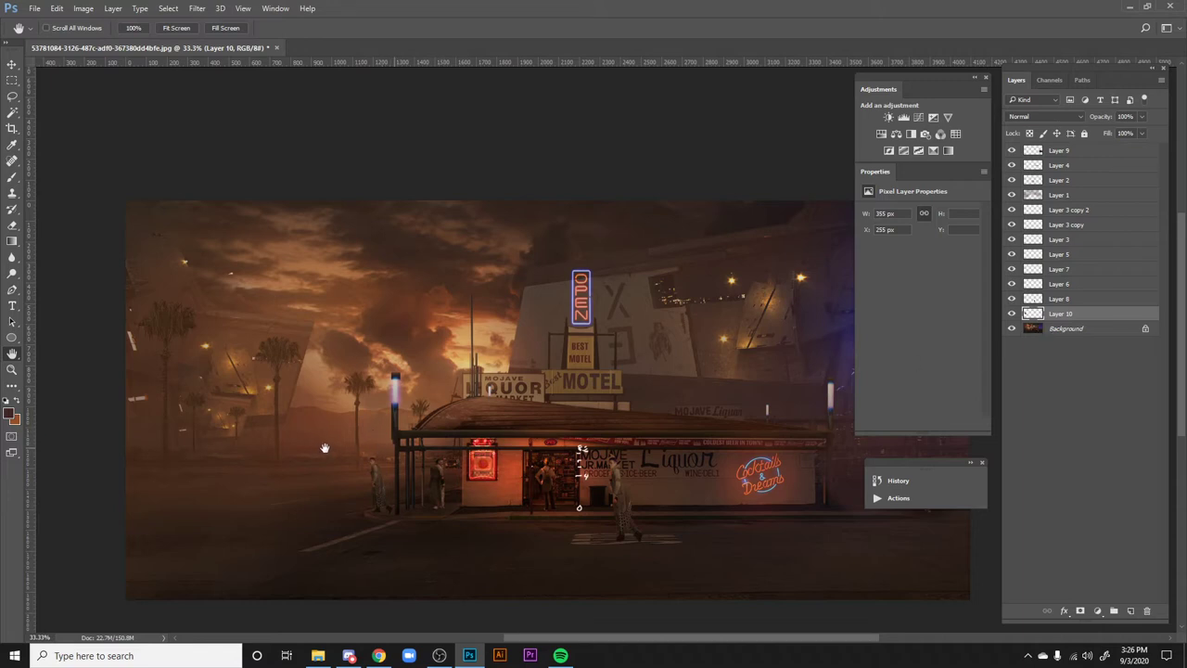
- Shrink the Layer 10 building and palms further from their base to a width of about 267 px
key("ctrl+t")
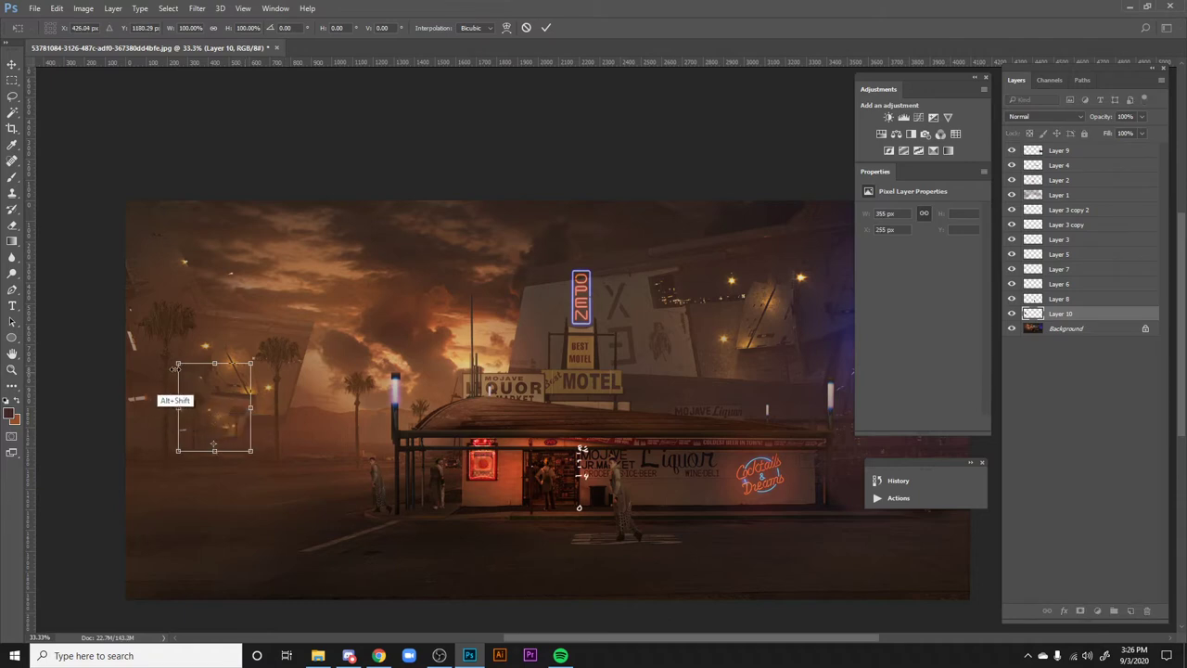
left_click_drag(177, 363, 186, 380)
key("Return")
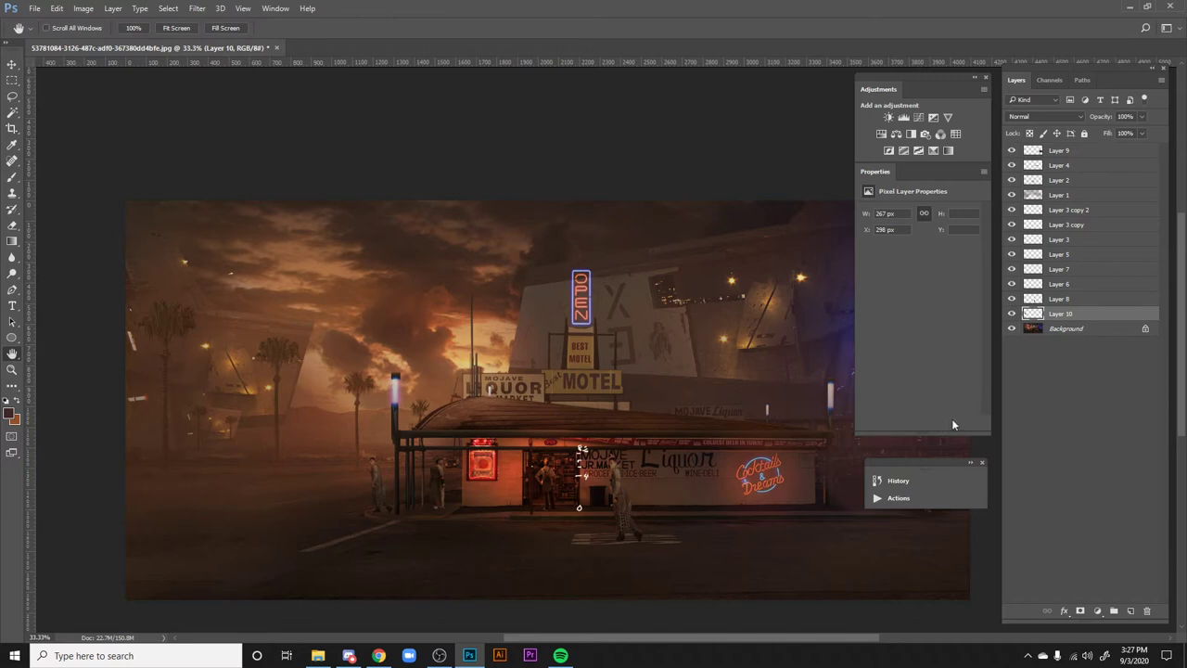
left_click_drag(596, 371, 532, 379)
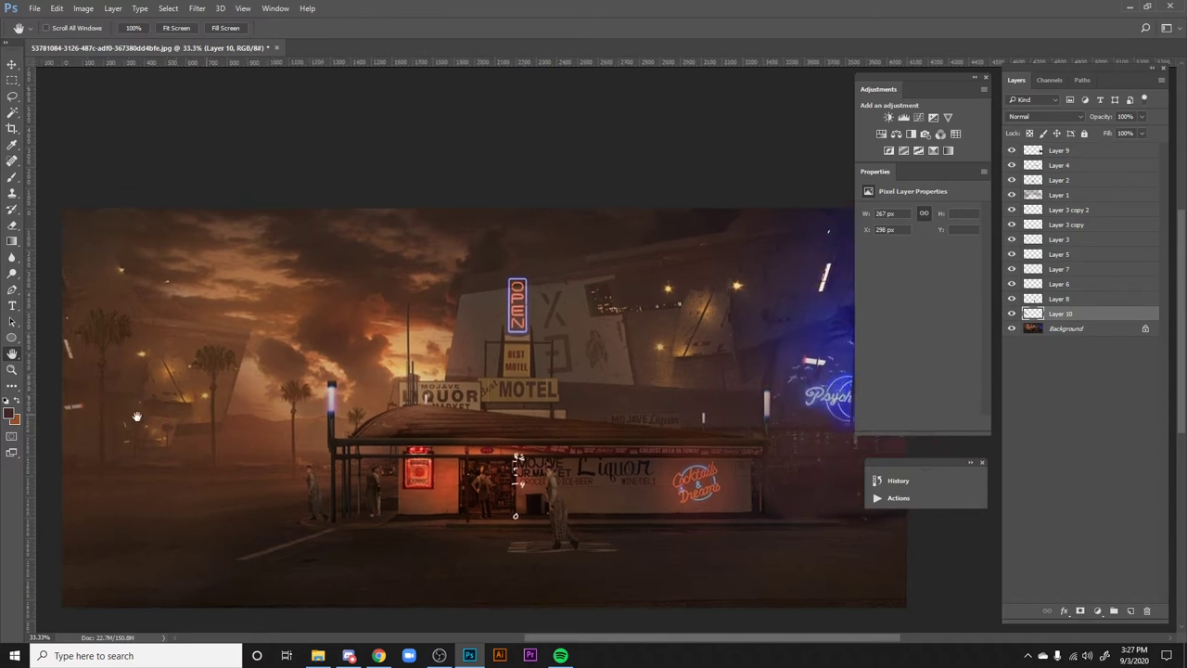
mouse_move(348, 482)
left_mouse_down()
mouse_move(366, 466)
mouse_move(344, 501)
mouse_move(338, 492)
left_mouse_up()
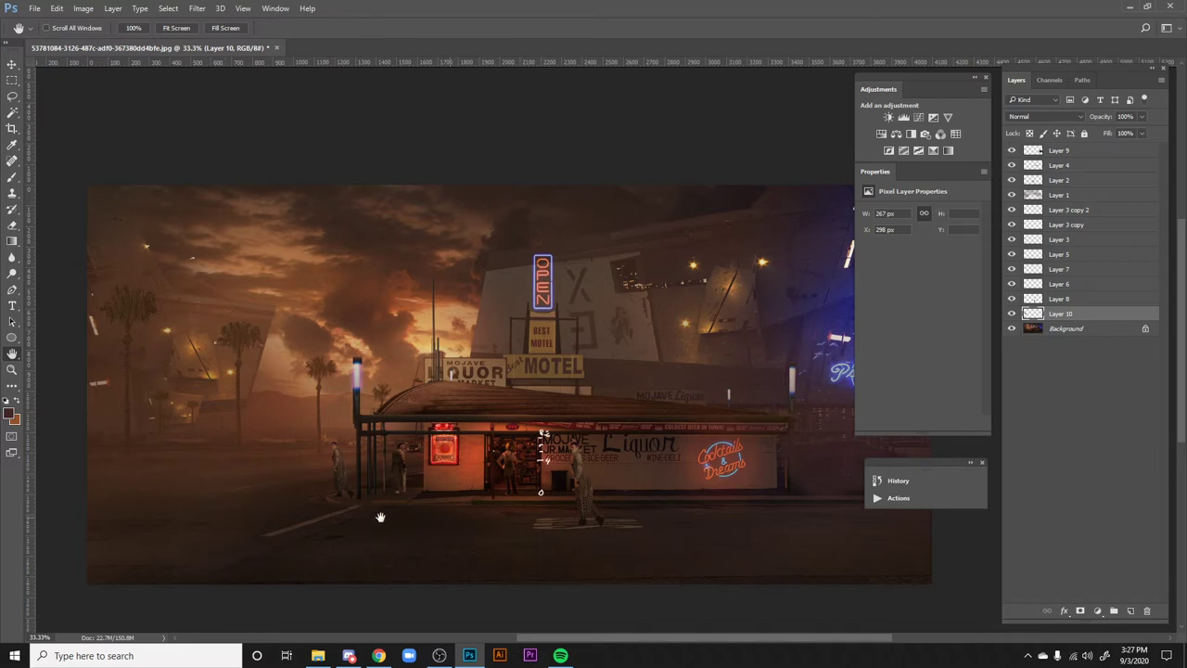
- Paint over the large original building and palms left of the motel on the Background with an orange haze colour sampled beside them
left_click(1010, 315)
left_click(1012, 316)
left_click(1027, 330)
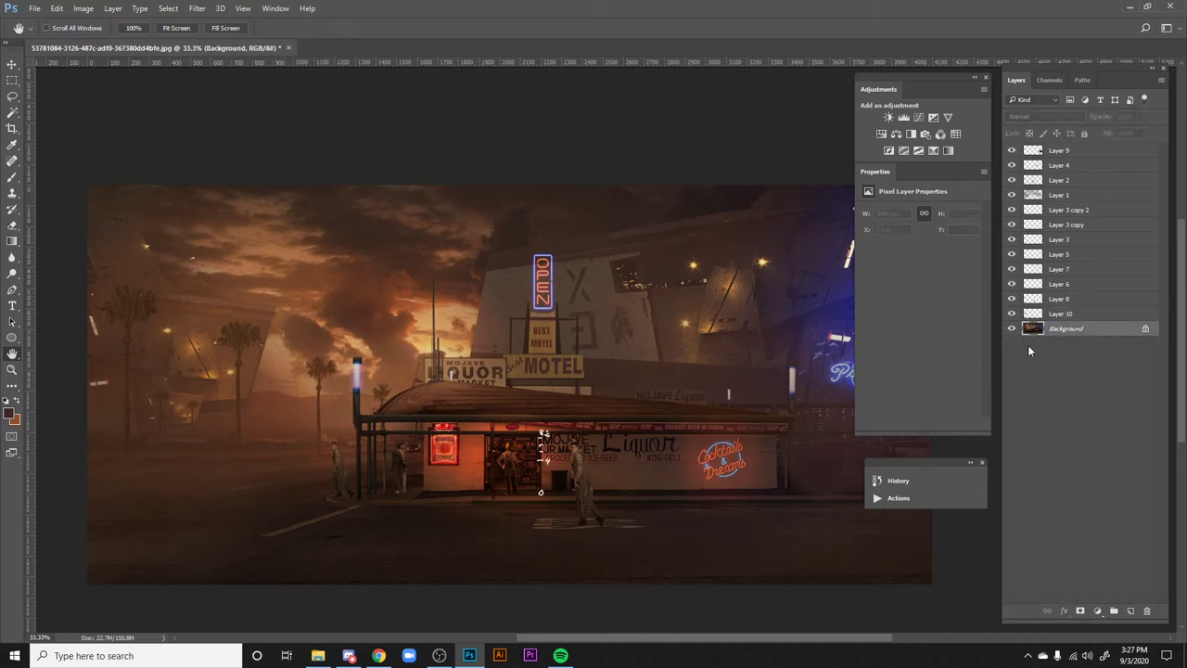
key("i")
left_click(283, 375)
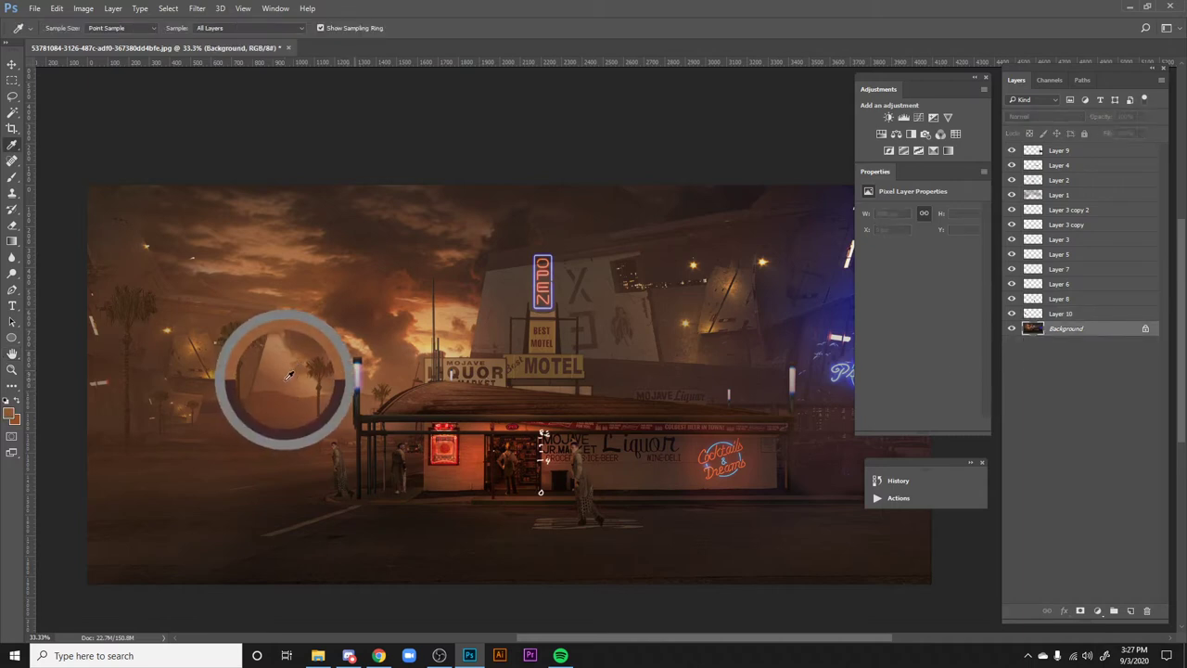
key("b")
mouse_move(279, 367)
left_mouse_down()
mouse_move(174, 377)
mouse_move(248, 340)
mouse_move(225, 326)
mouse_move(243, 316)
mouse_move(225, 321)
mouse_move(292, 334)
mouse_move(157, 272)
mouse_move(80, 323)
left_mouse_up()
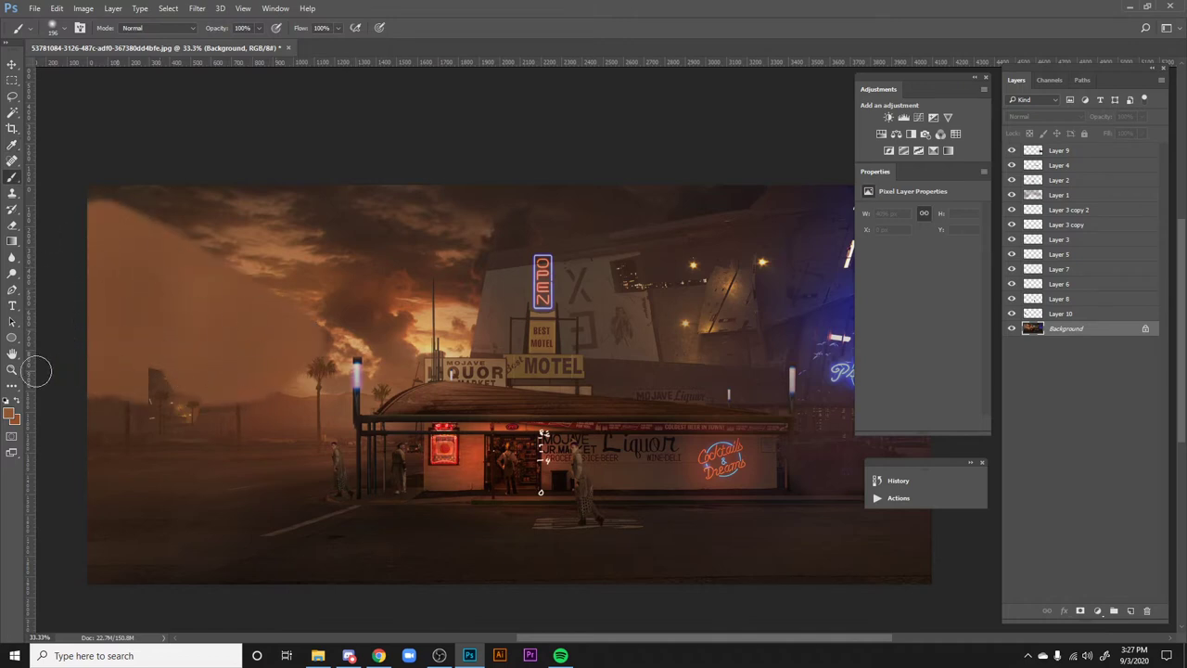
- Paint a dark cloud across the upper-left sky of the Background with a colour sampled from the existing dark clouds
left_click(202, 206, "alt")
mouse_move(221, 282)
left_mouse_down()
mouse_move(85, 246)
mouse_move(175, 254)
mouse_move(61, 261)
mouse_move(100, 277)
mouse_move(76, 311)
left_mouse_up()
key("alt")
- Blend the horizon haze left of the motel with a sampled colour, using an enlarged soft brush at 16% opacity
left_click(290, 389, "alt")
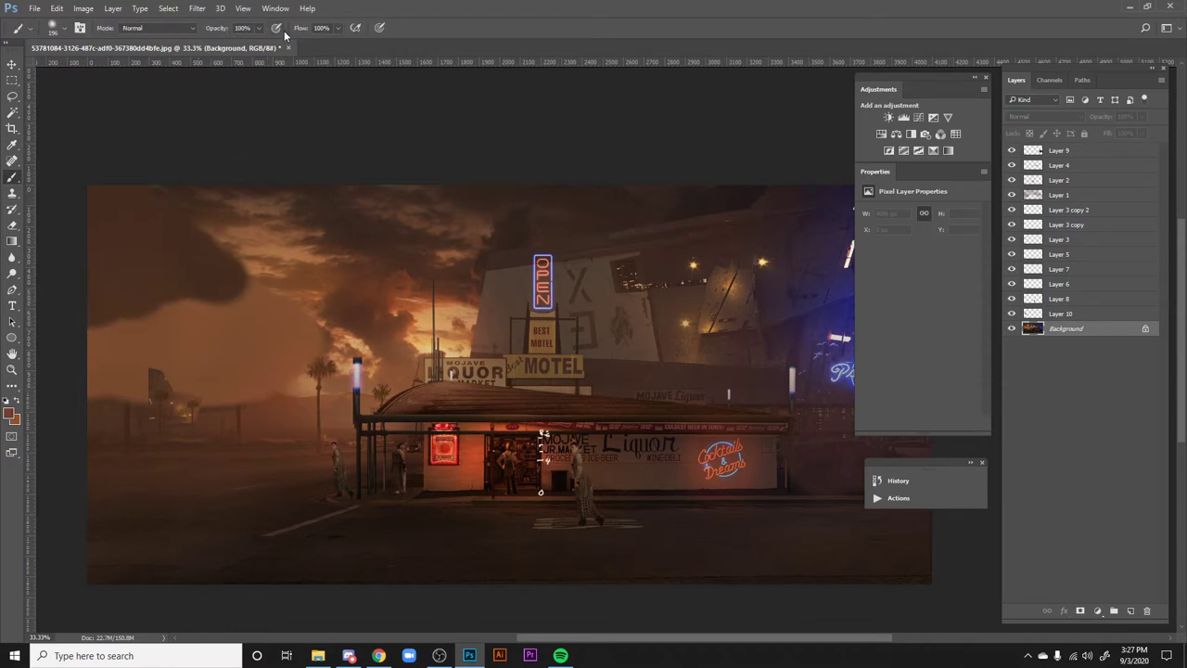
left_click_drag(206, 37, 171, 37)
right_click(499, 378)
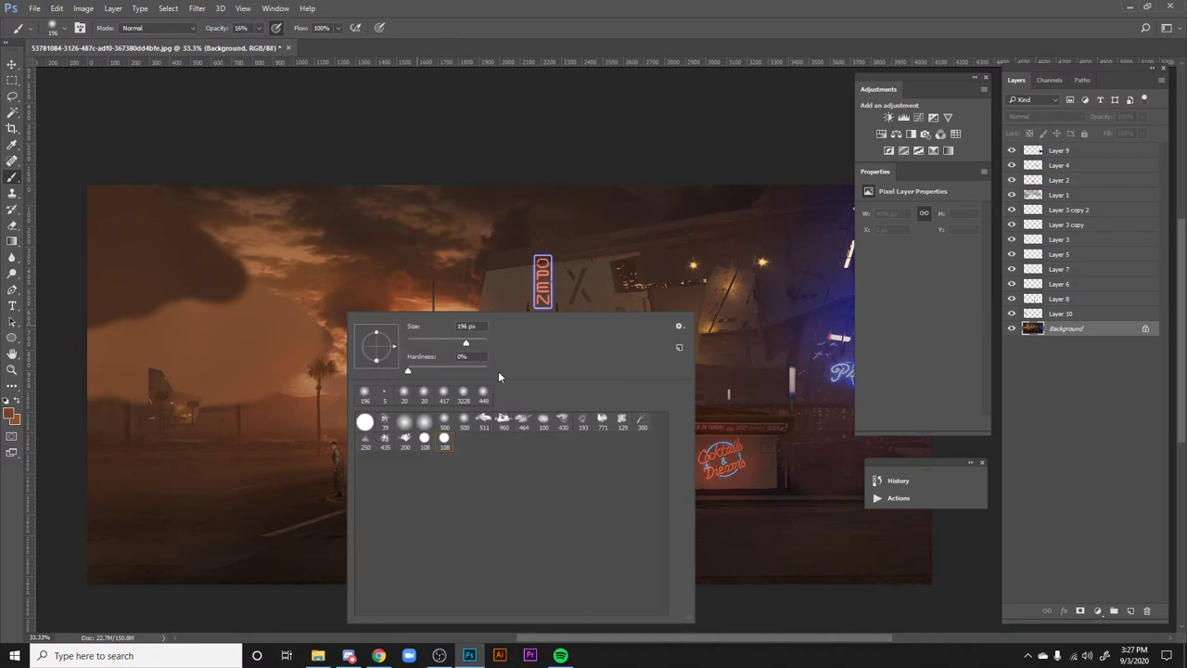
key("Return")
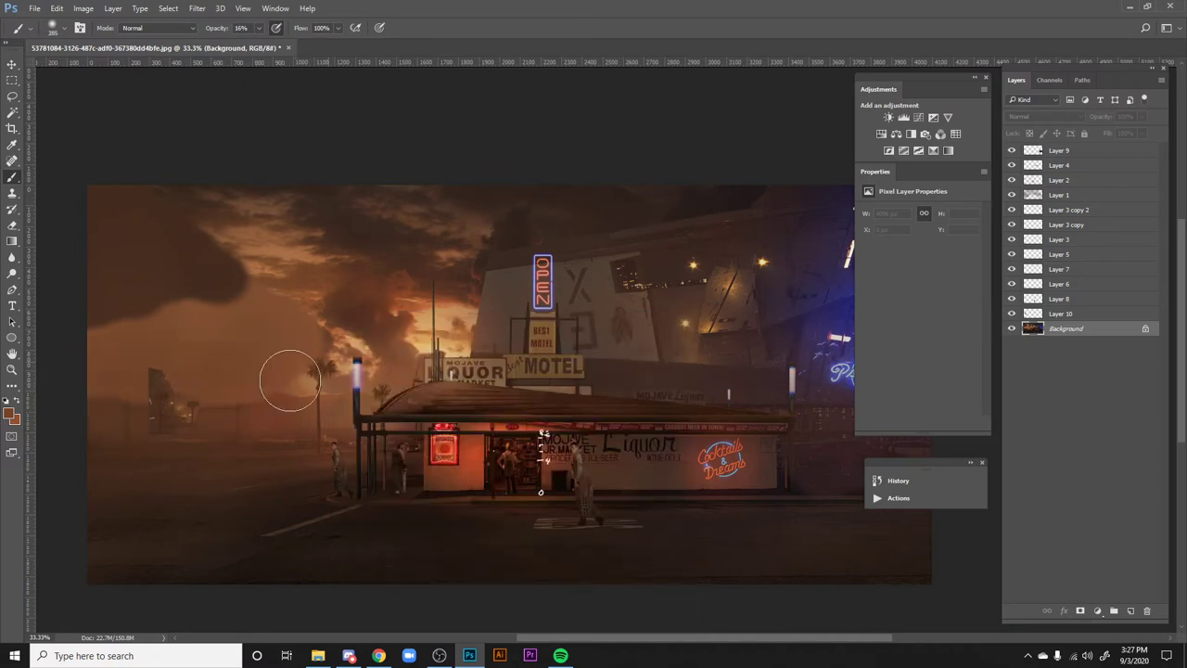
mouse_move(745, 493)
left_mouse_down()
mouse_move(686, 523)
mouse_move(715, 525)
left_mouse_up()
key("space")
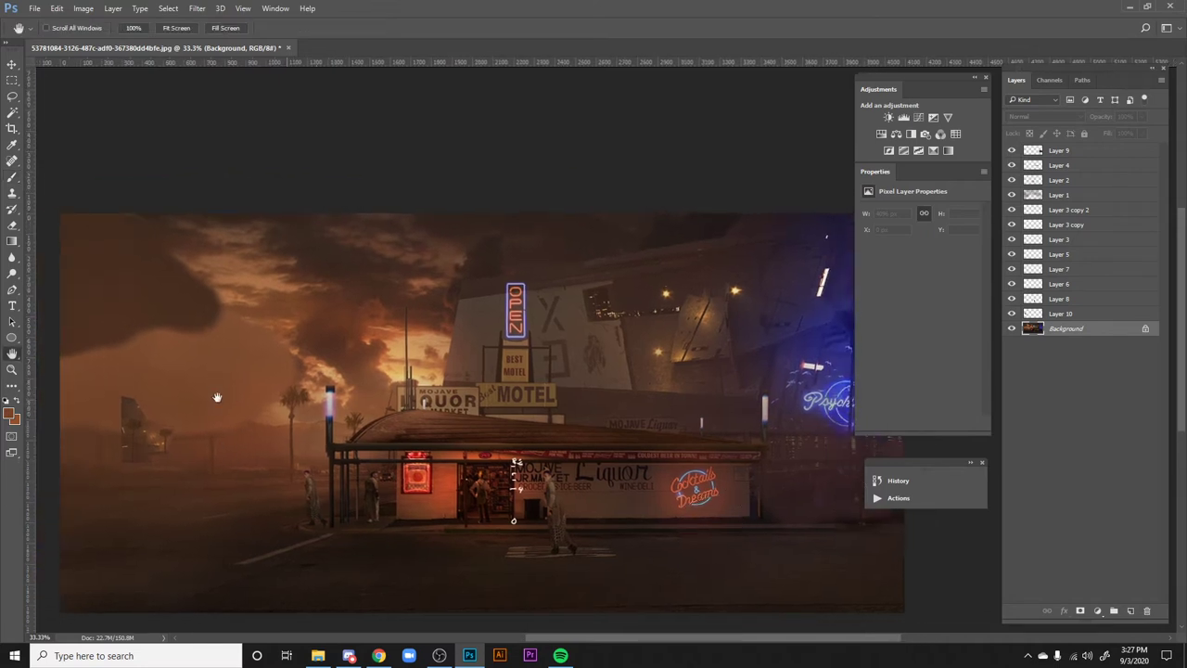
left_click_drag(508, 517, 514, 509)
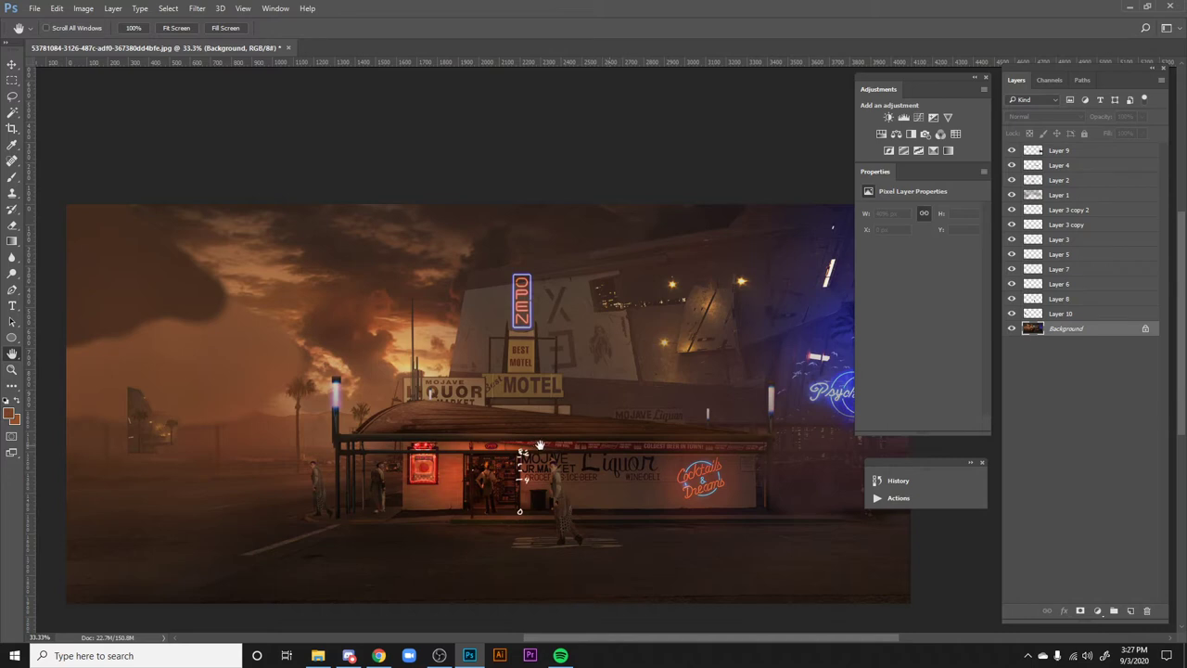
left_click_drag(546, 450, 550, 452)
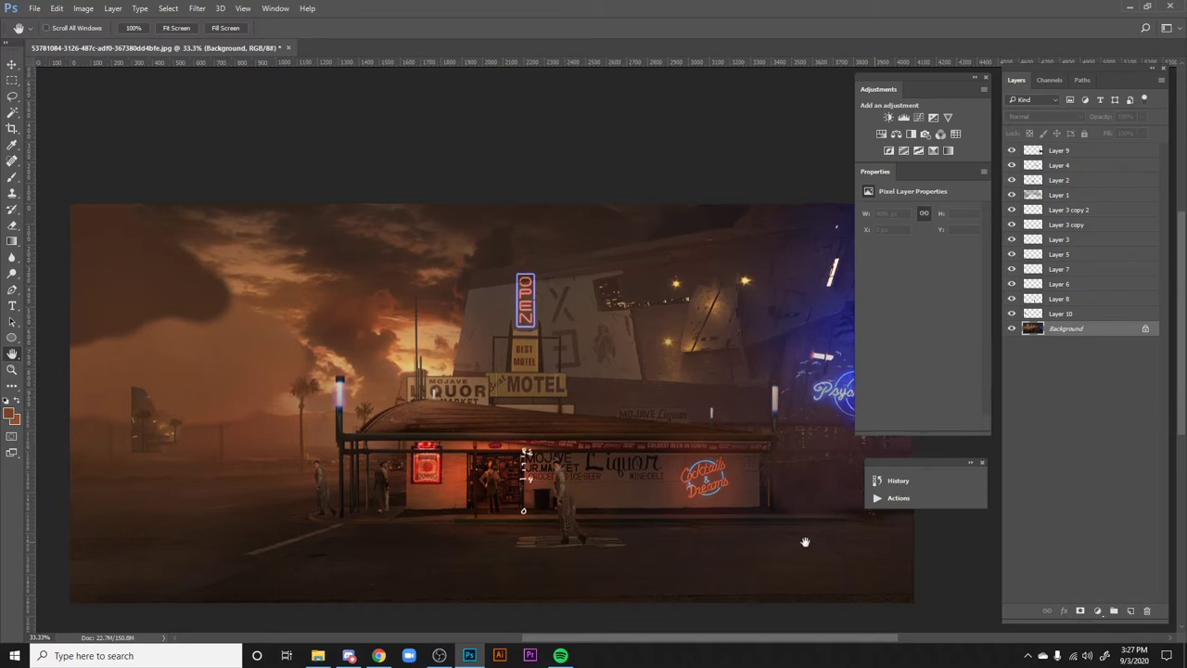
left_click_drag(794, 565, 787, 586)
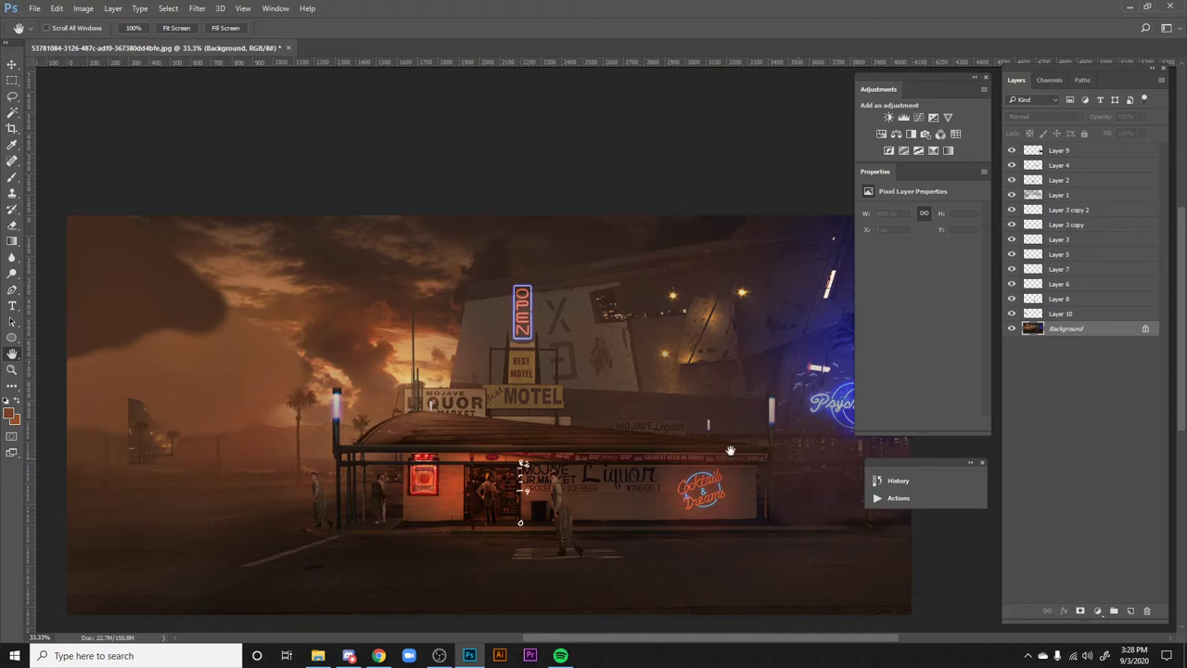
mouse_move(770, 492)
left_mouse_down()
mouse_move(752, 468)
mouse_move(739, 509)
mouse_move(749, 491)
left_mouse_up()
left_click_drag(814, 442, 811, 434)
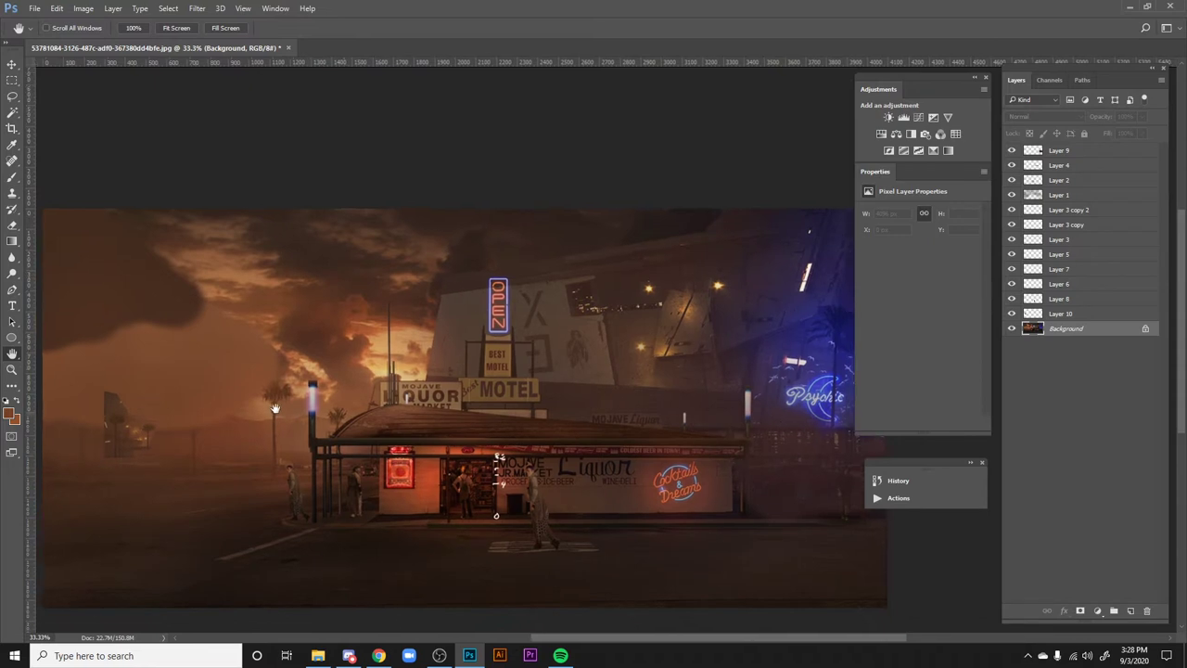
- Compare the image with and without the paint-over layers by hiding and showing them above the Background
left_click_drag(1011, 313, 1010, 146)
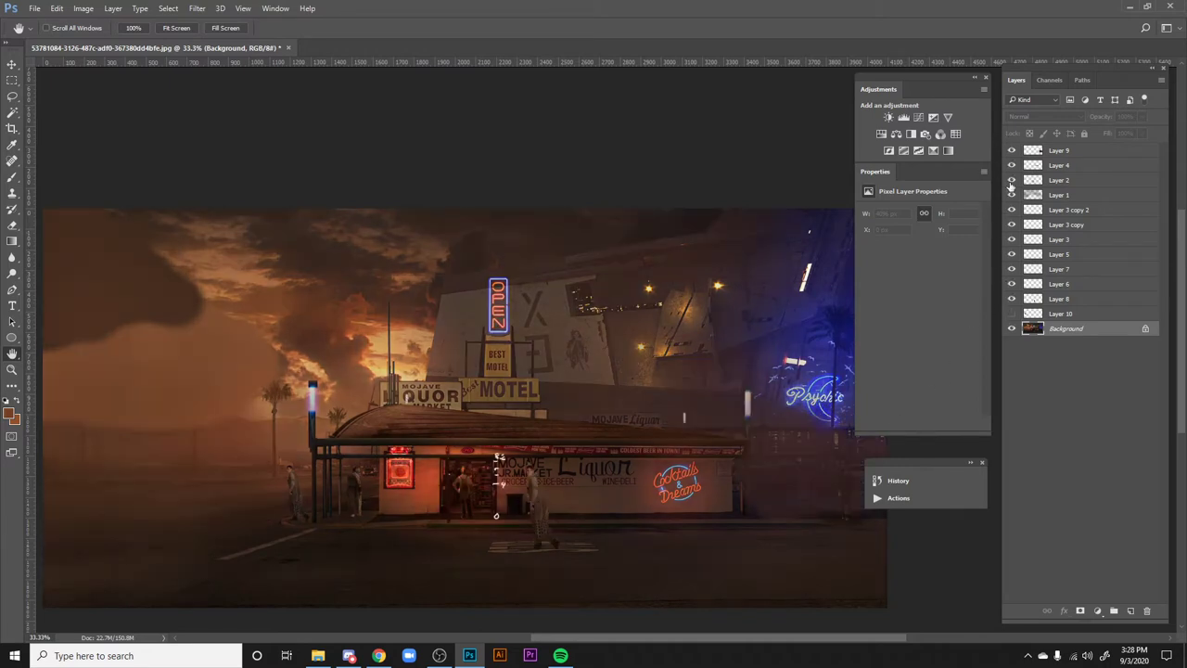
left_click_drag(1011, 165, 1011, 285)
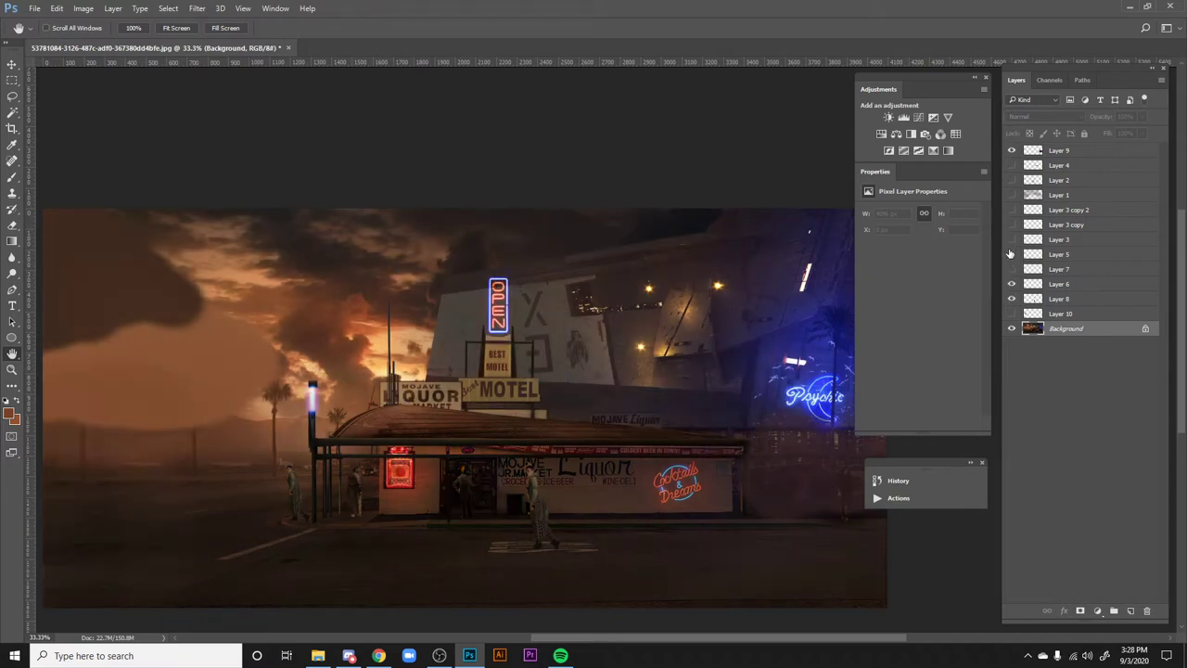
left_click_drag(1011, 254, 1011, 166)
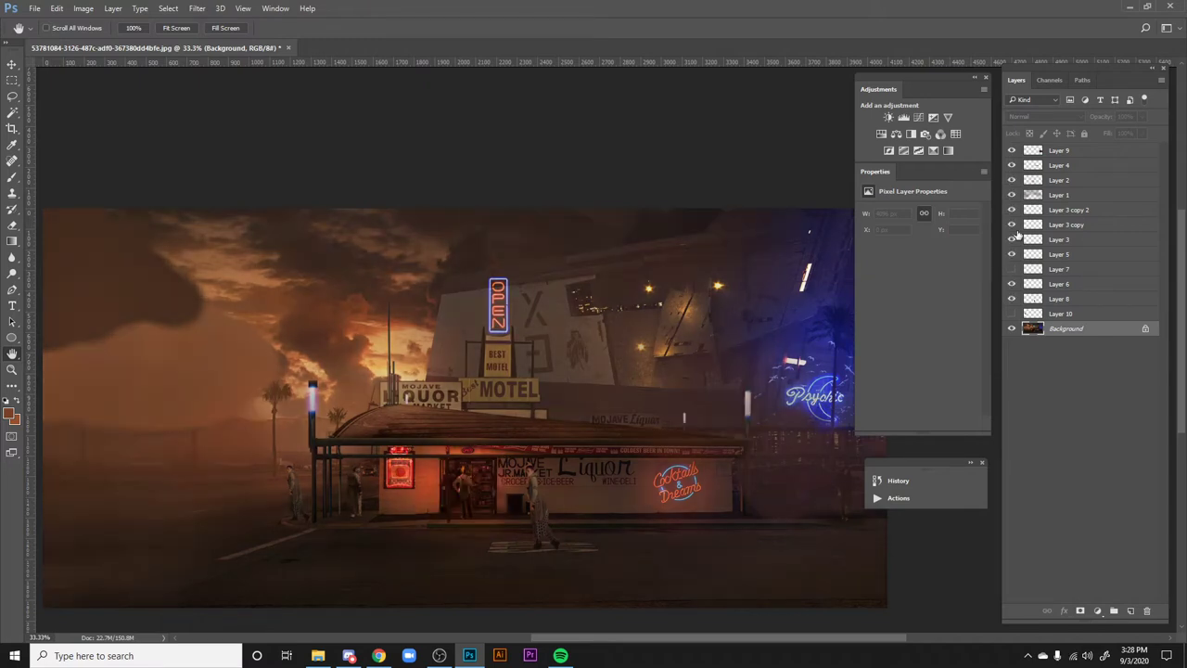
left_click(1011, 313)
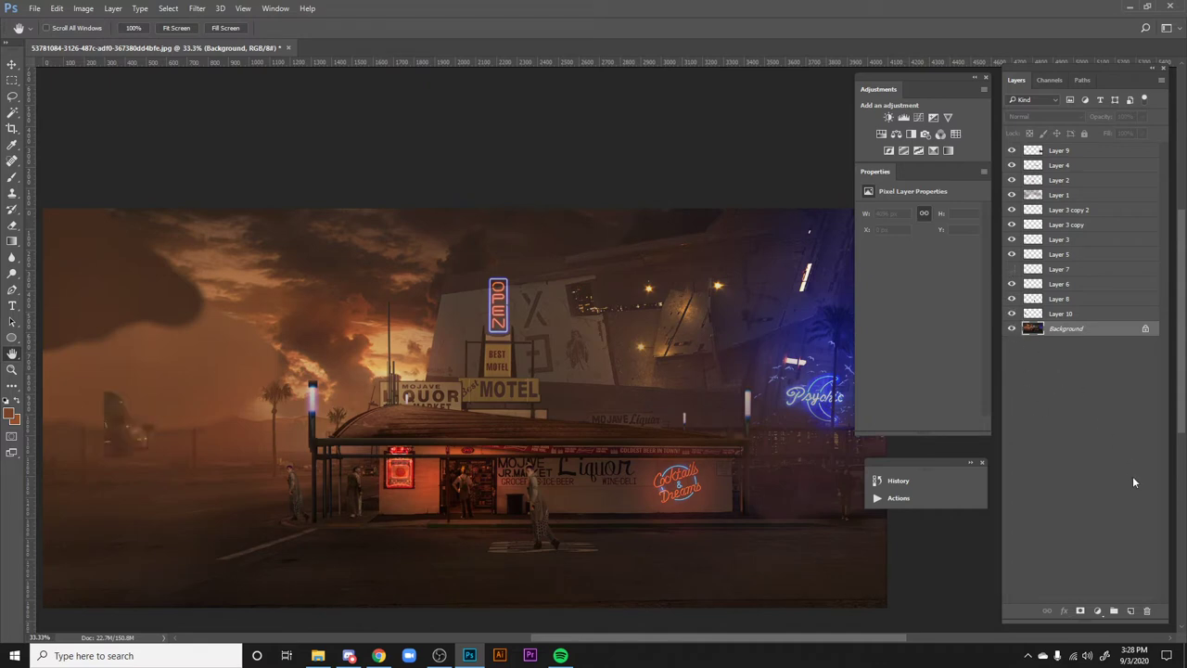
- Delete Layer 7 from the layer stack
left_click(1068, 271)
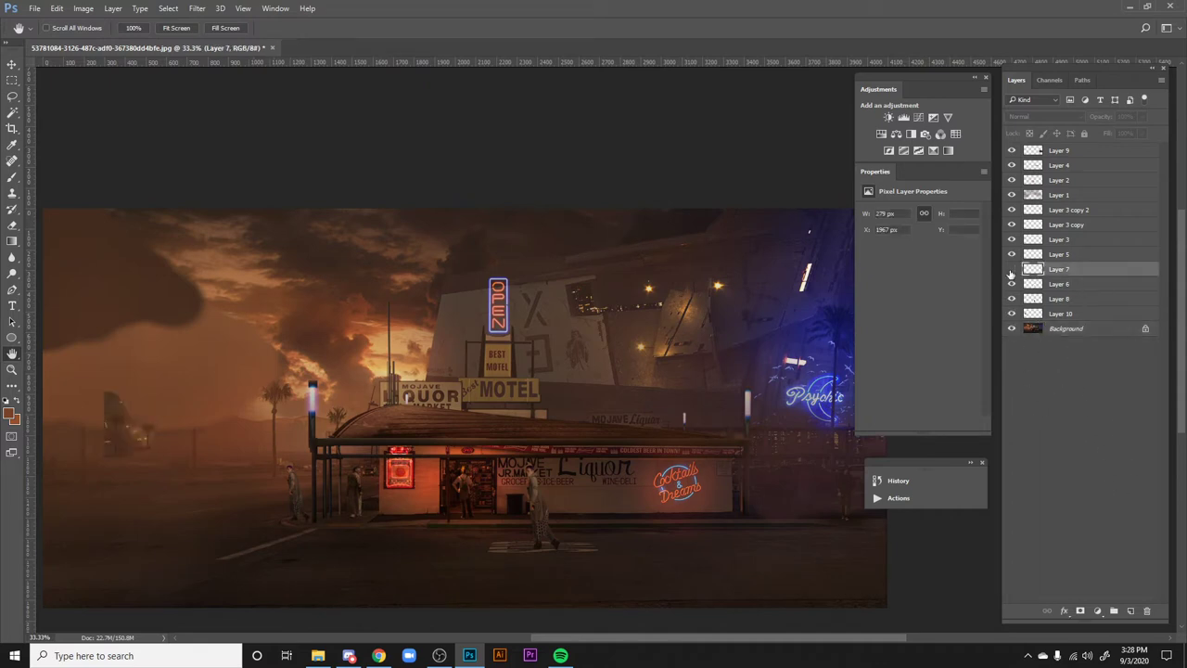
key("Delete")
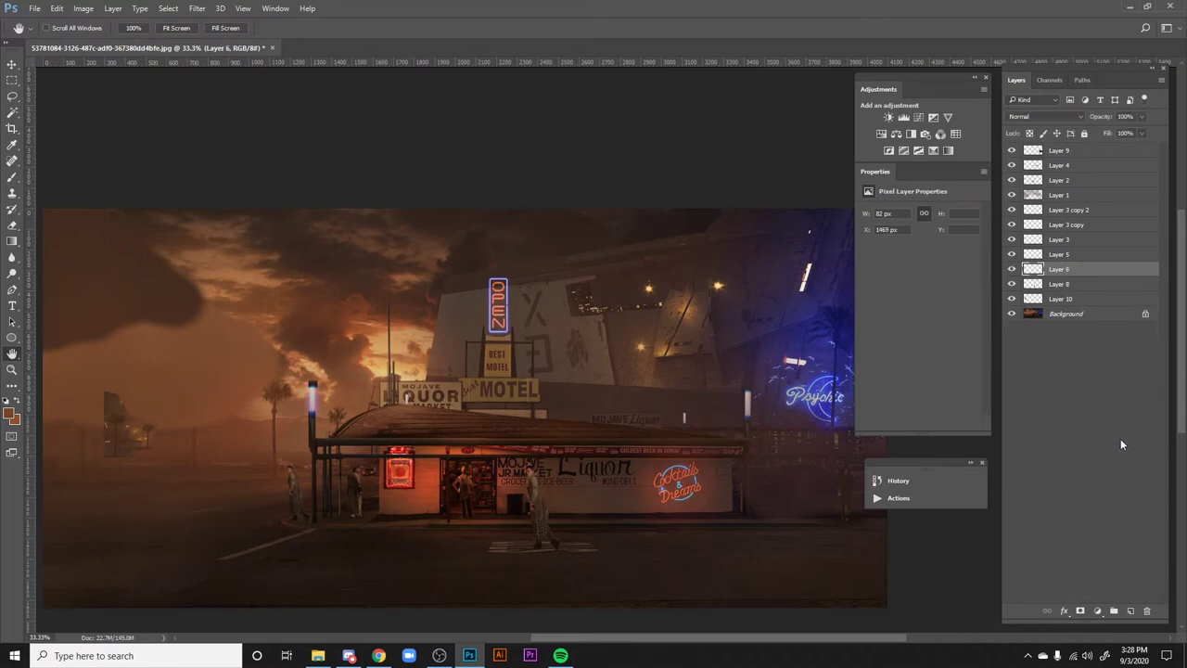
left_click_drag(797, 547, 819, 544)
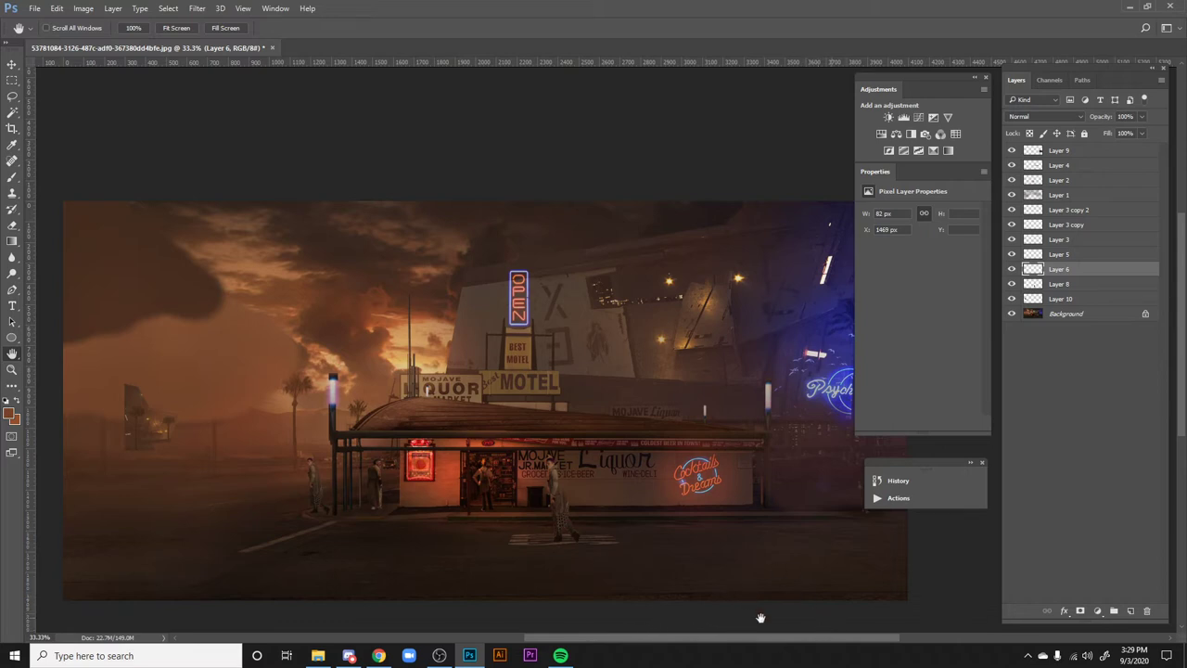
left_click_drag(727, 621, 710, 626)
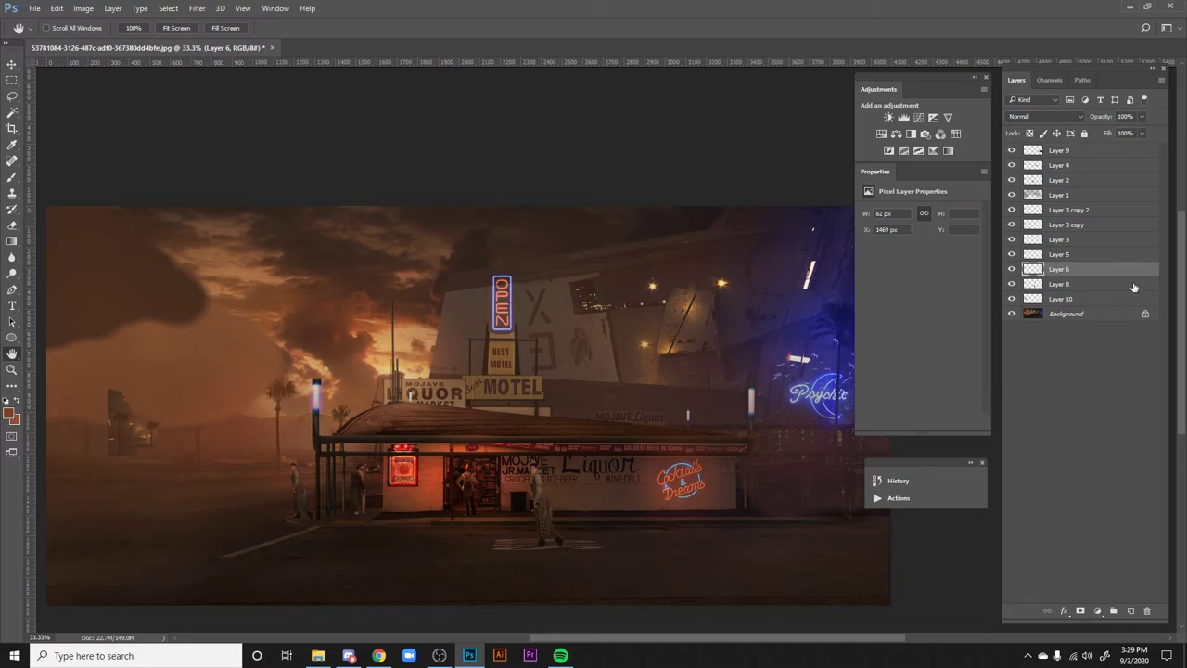
- Duplicate the Background layer and apply a Gaussian Blur with a radius of about 8.4 pixels to the copy
left_click(1077, 317)
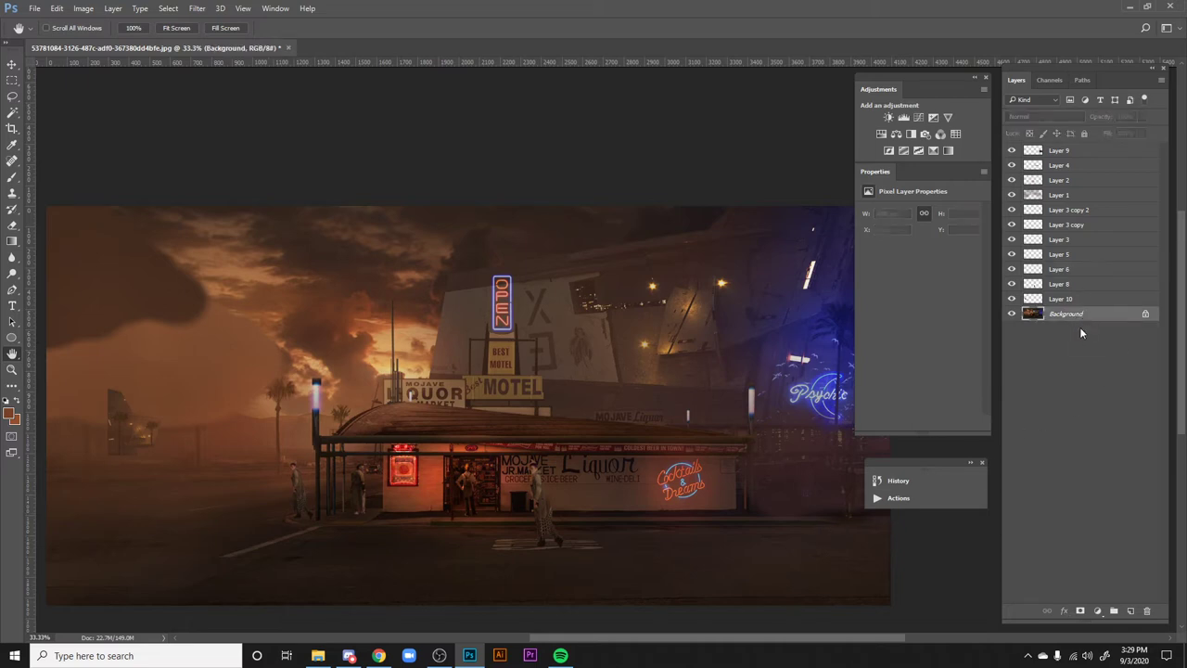
key("ctrl+j")
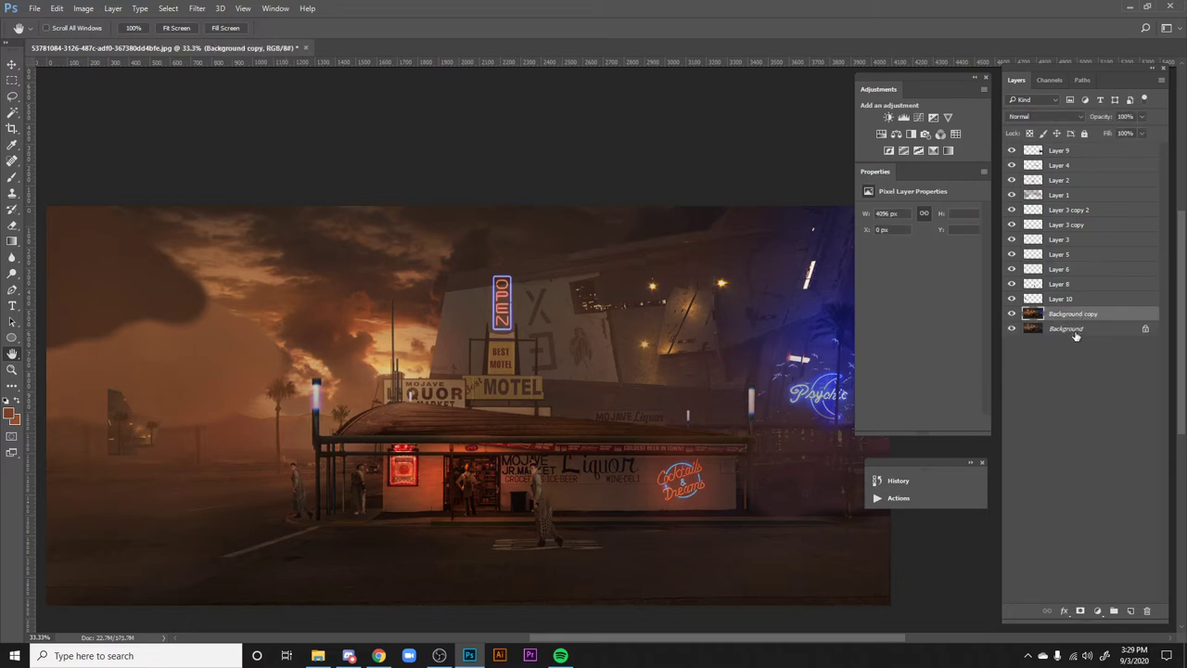
left_click(197, 8)
mouse_move(278, 145)
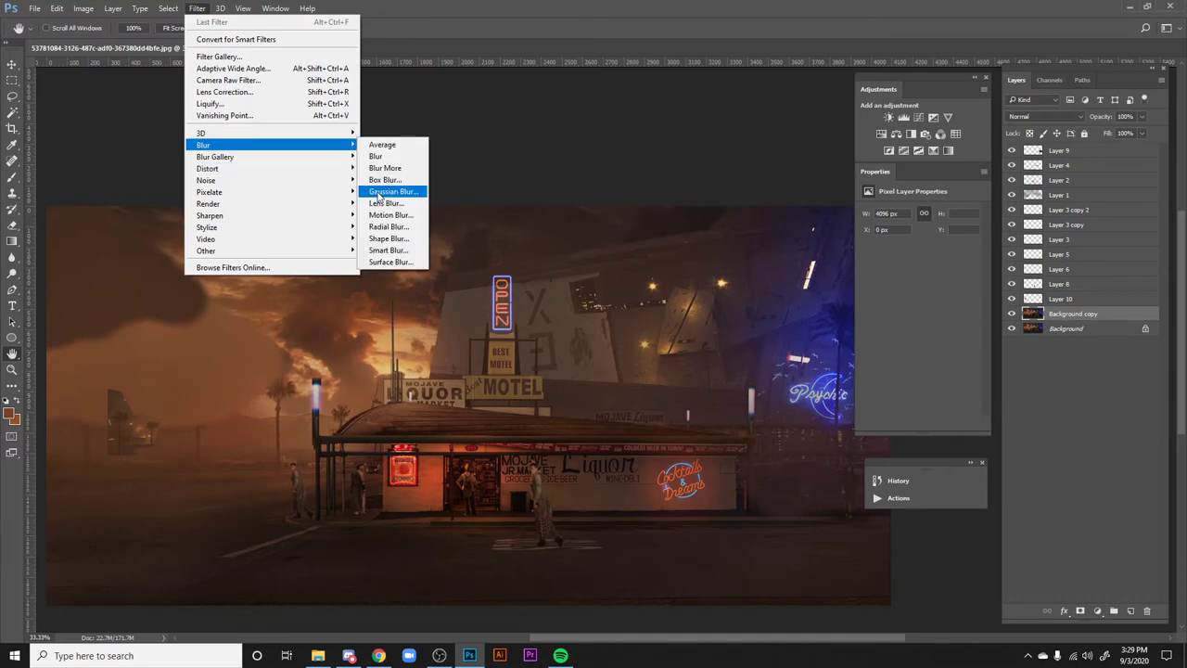
left_click(394, 191)
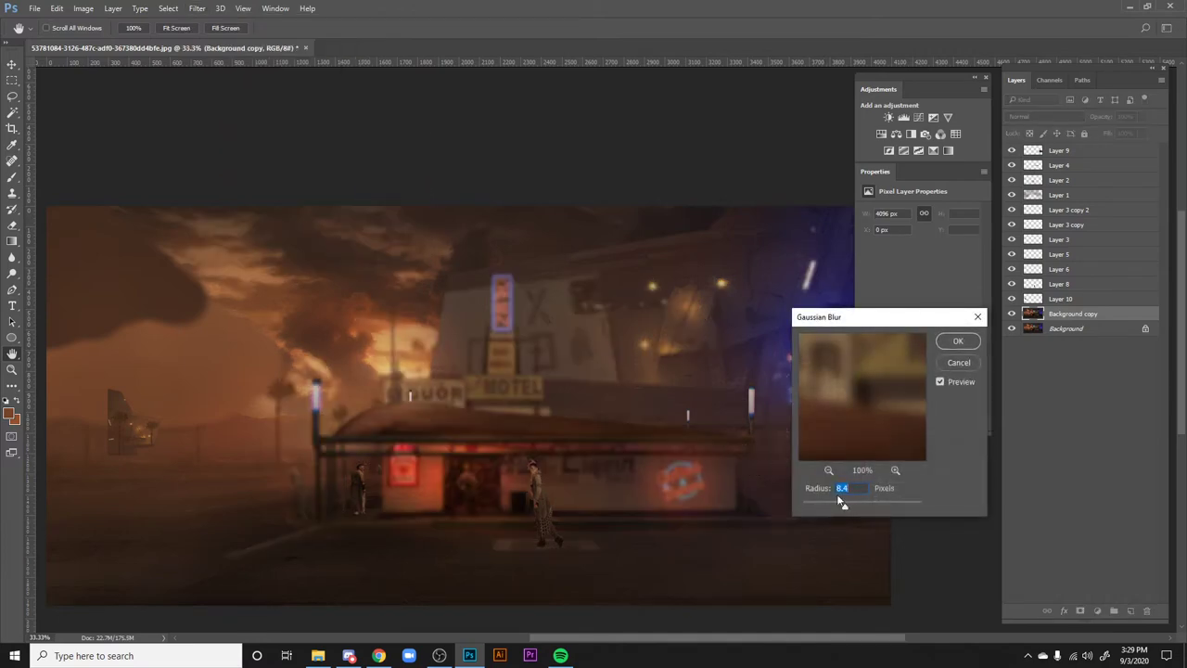
left_click(958, 340)
- Move the blurred Background copy above all other layers, set it to Screen blend mode and give it a layer mask
left_click_drag(1076, 315, 1056, 145)
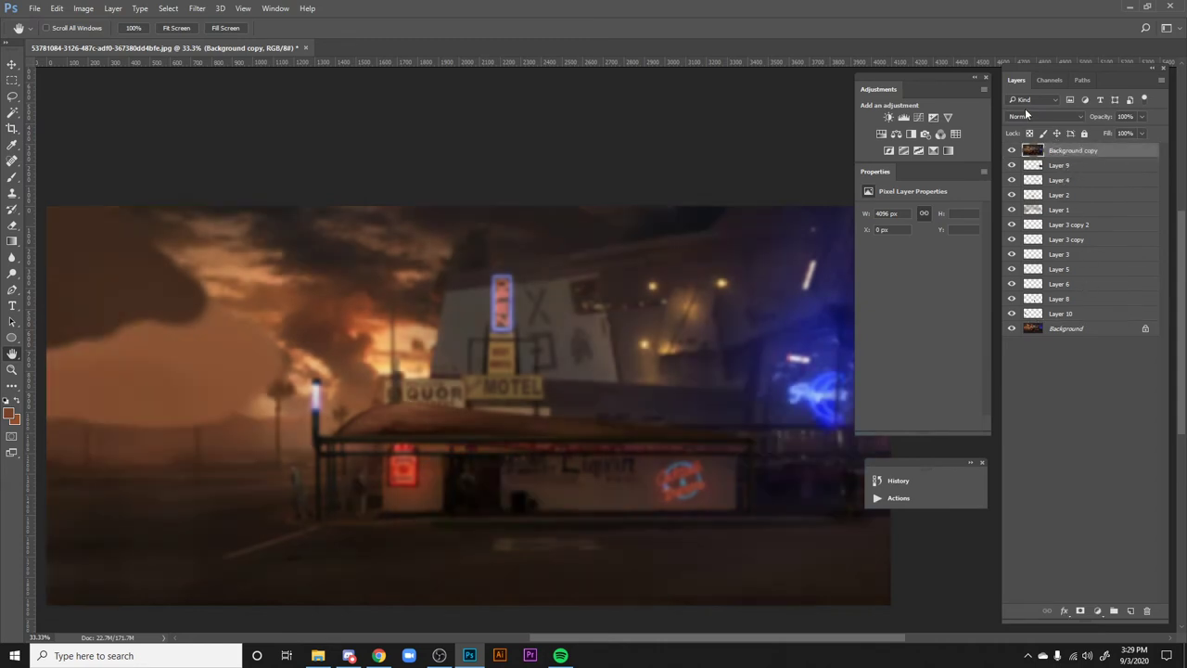
left_click(1029, 116)
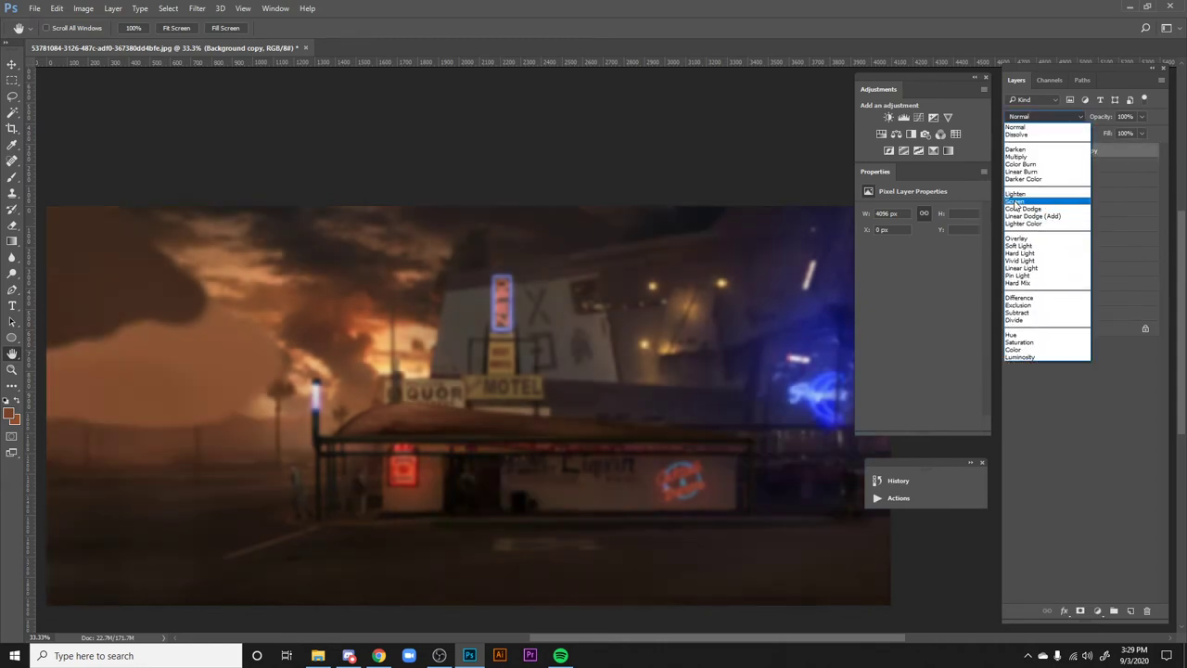
left_click(1020, 210)
left_click(1080, 610, "alt")
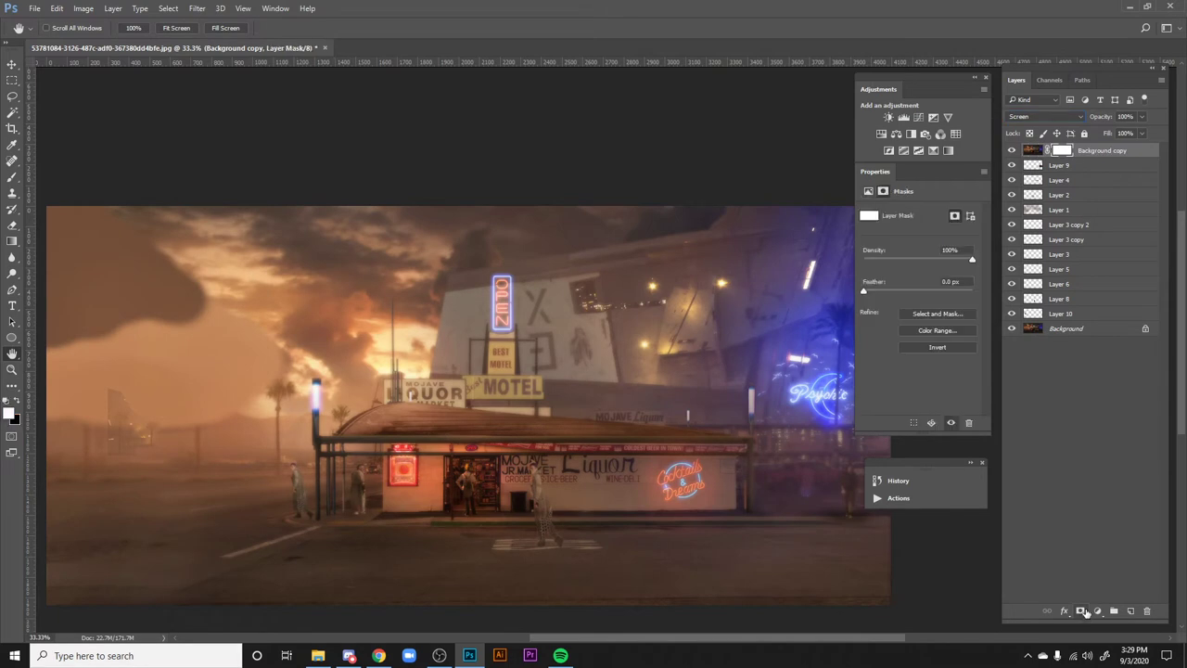
- Hide the blurred copy with a black mask and brush its glow back at 16% opacity over the sunset and lit signs
key("b")
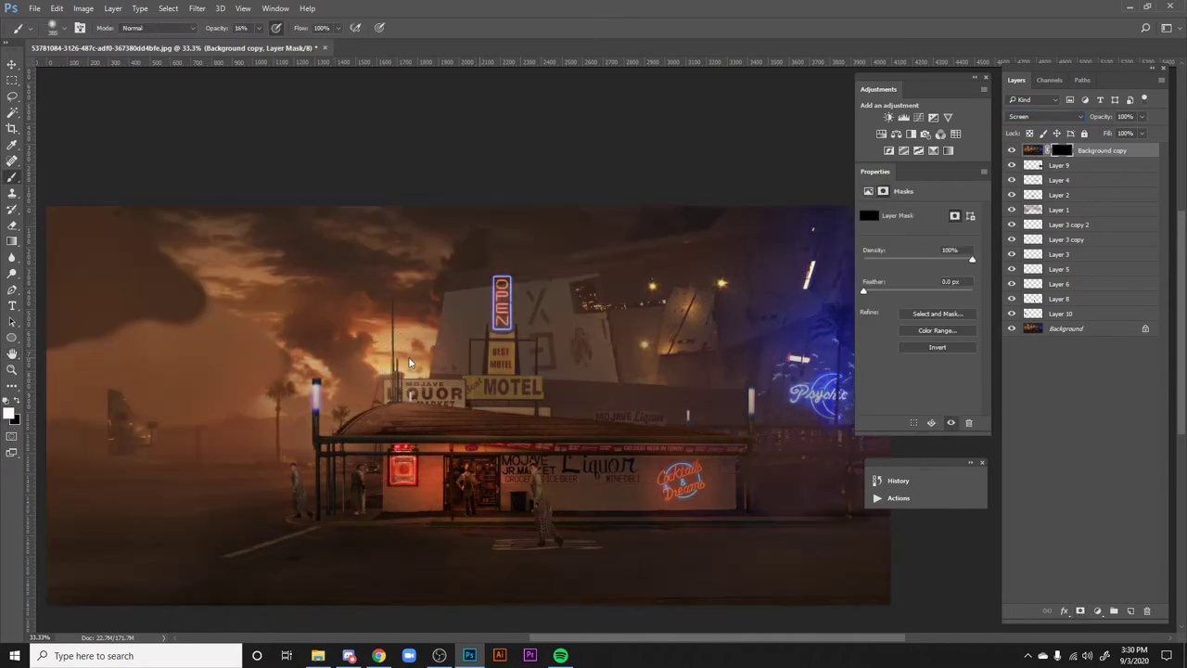
mouse_move(408, 350)
left_mouse_down()
mouse_move(387, 331)
mouse_move(373, 354)
mouse_move(401, 352)
mouse_move(411, 338)
mouse_move(404, 352)
mouse_move(334, 407)
left_mouse_up()
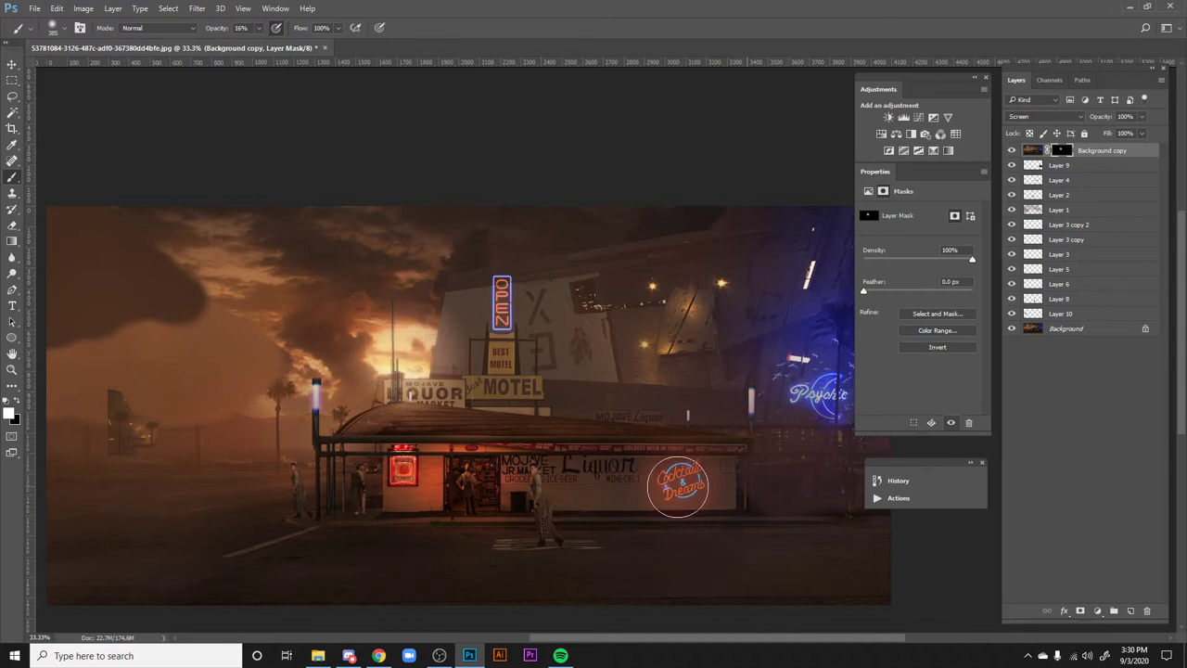
right_click(729, 517)
left_click_drag(823, 379, 831, 361)
key("Return")
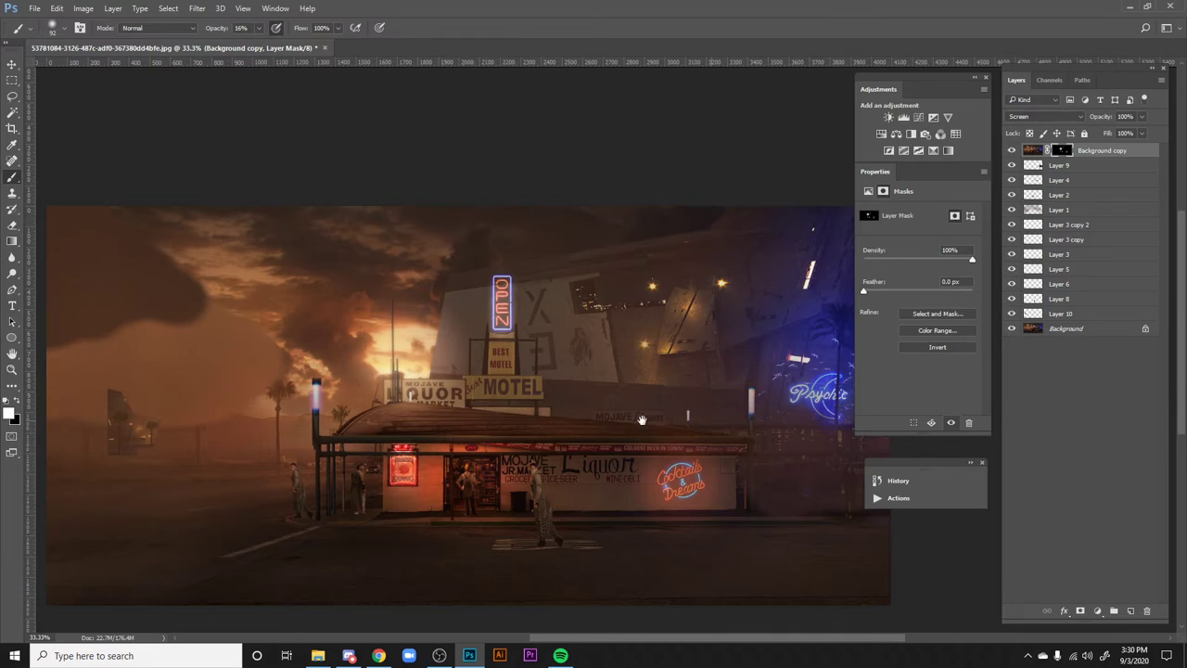
scroll(768, 358, "right", 2)
scroll(769, 357, "down", 1)
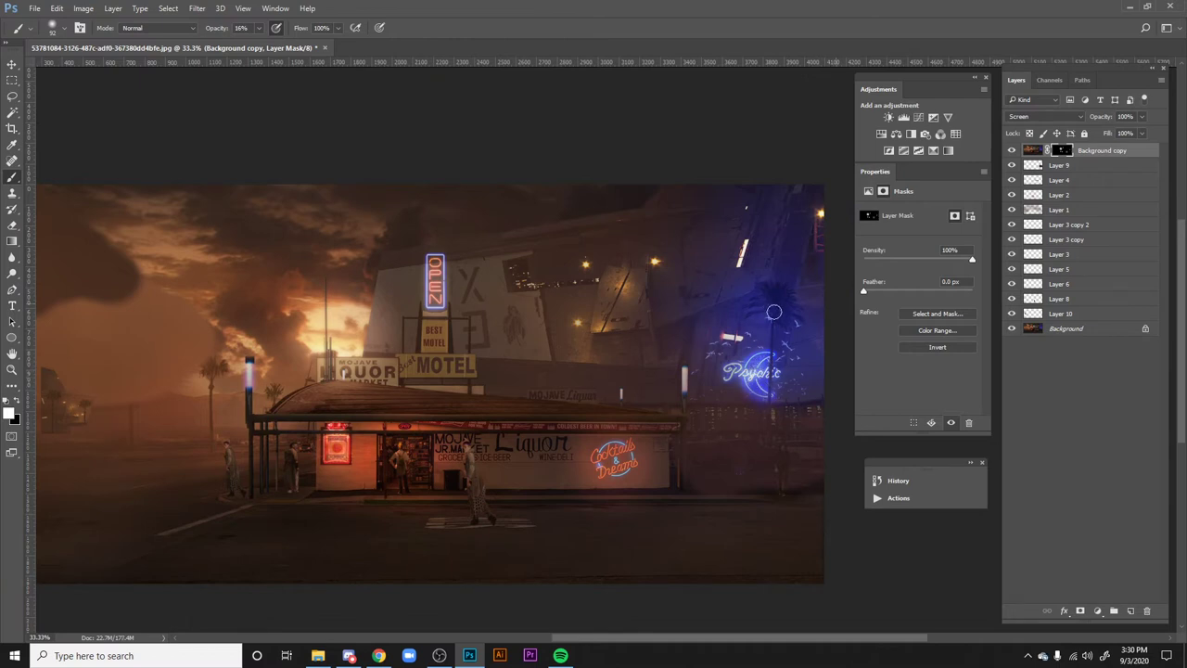
scroll(678, 503, "left", 2)
key("h")
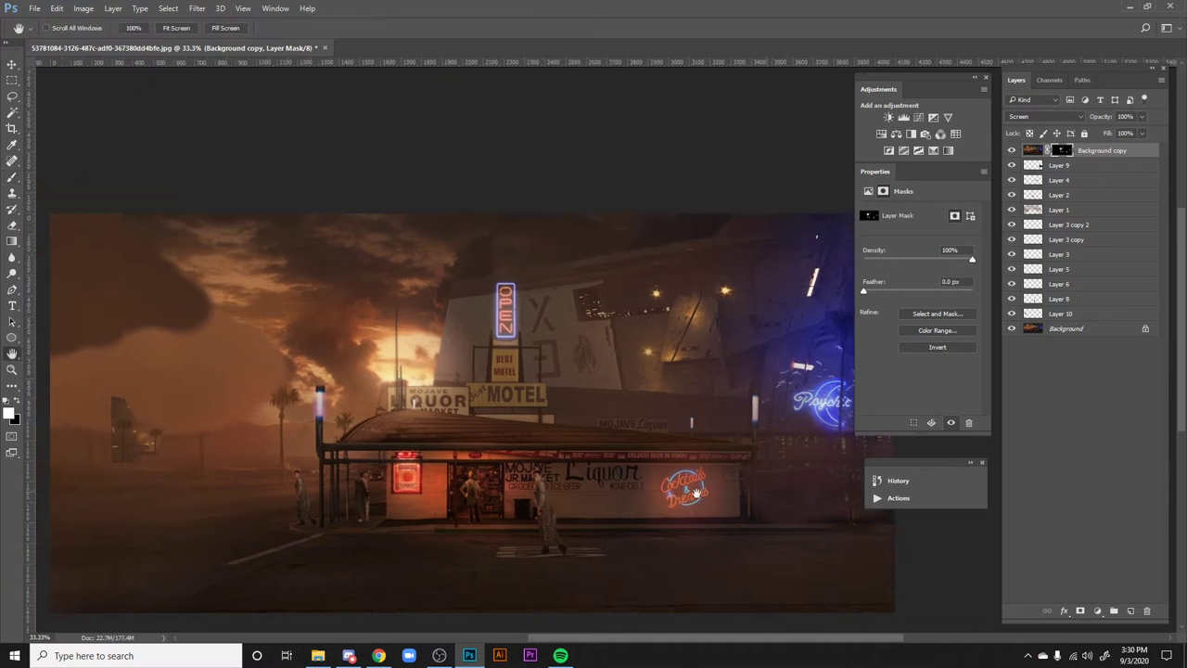
left_click_drag(683, 501, 725, 464)
- Outline the shop doorway with the Lasso and add a Curves adjustment layer limited to it in Screen blend mode
scroll(725, 463, "up", 3)
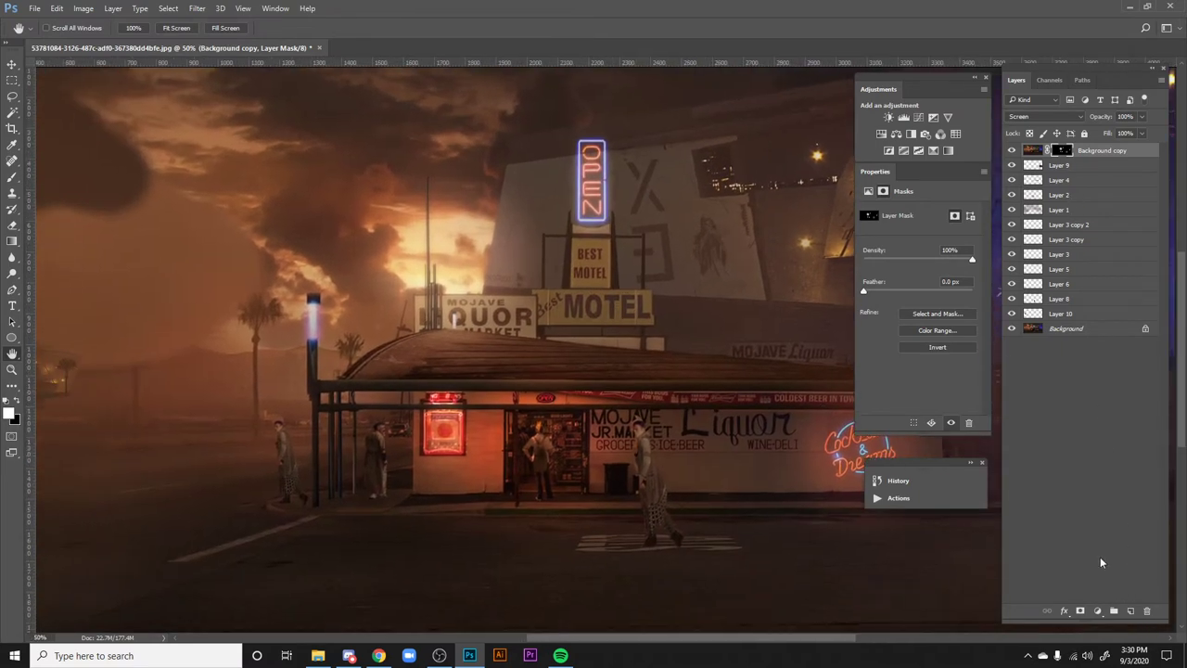
key("l")
mouse_move(582, 502)
left_mouse_down()
mouse_move(520, 491)
mouse_move(518, 412)
mouse_move(589, 414)
mouse_move(584, 490)
left_mouse_up()
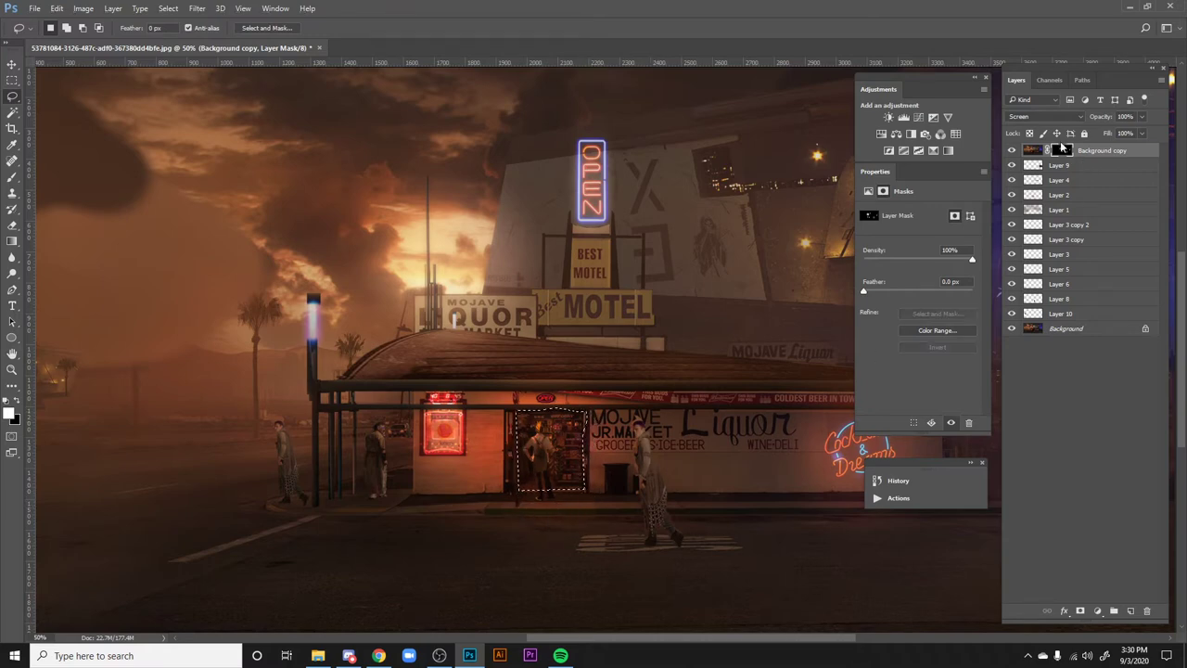
left_click(903, 117)
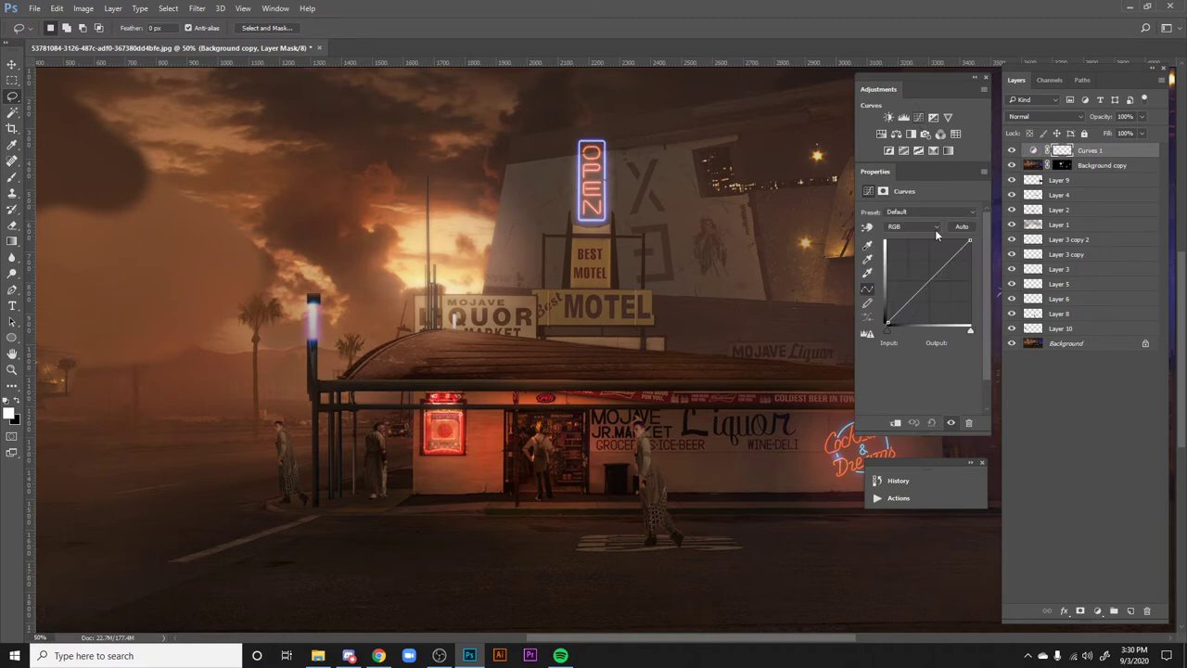
left_click(1027, 119)
left_click(1031, 204)
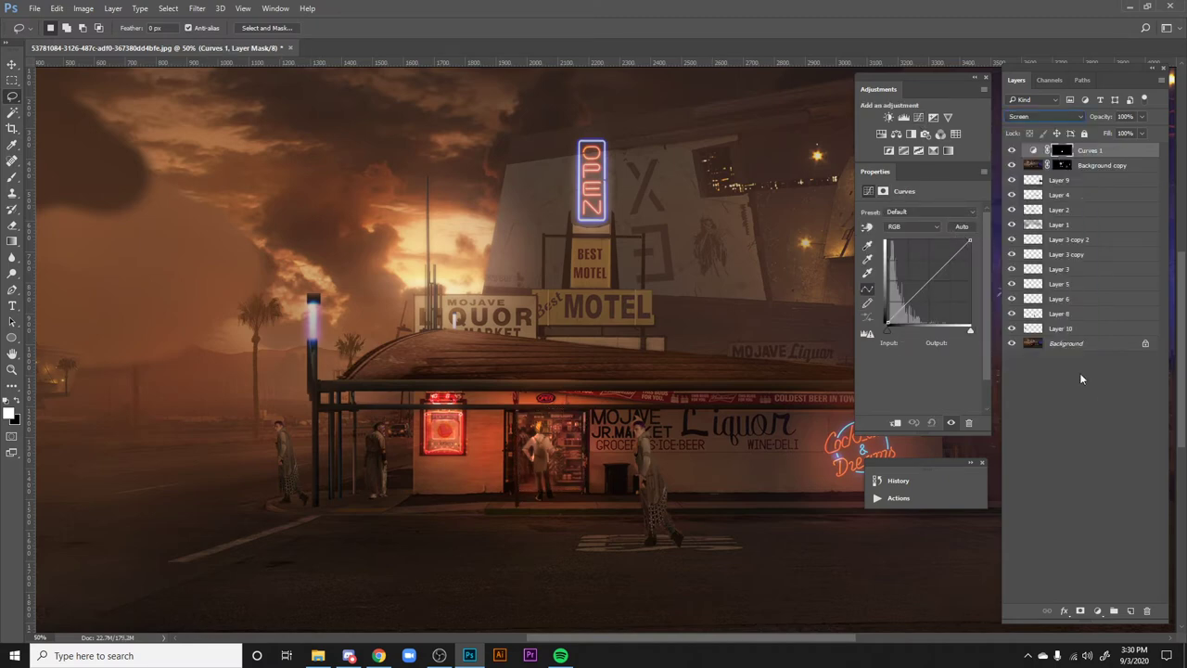
- Check the doorway adjustment on and off, and raise its curve strongly, with a shadow point at input 33, output 106
left_click(1034, 151)
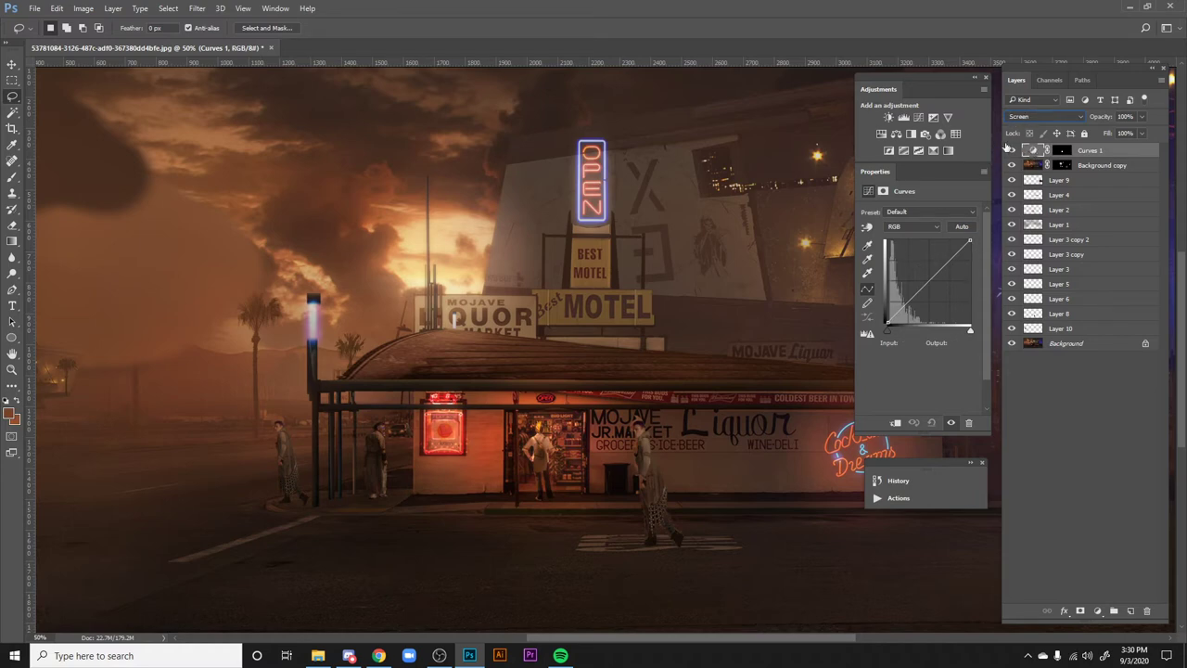
left_click(1011, 151)
left_click(1011, 150)
left_click_drag(946, 261, 927, 243)
left_click_drag(899, 312, 898, 289)
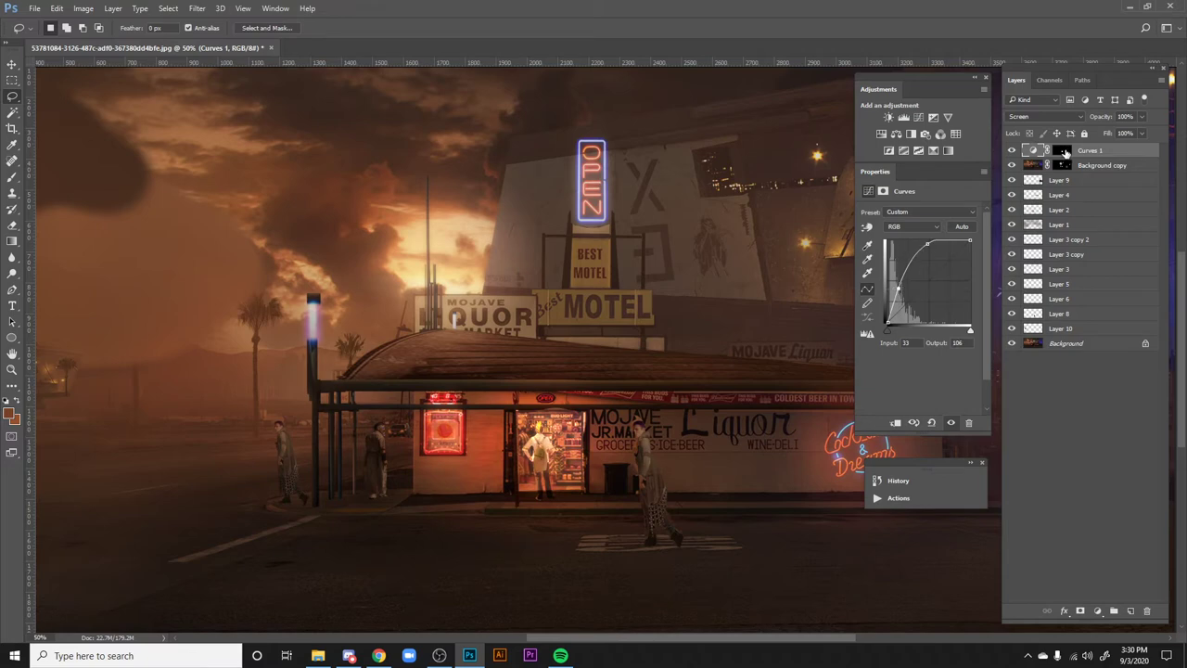
- Mask the figure standing in the doorway out of the Curves adjustment so only the interior behind is brightened
left_click(1063, 151)
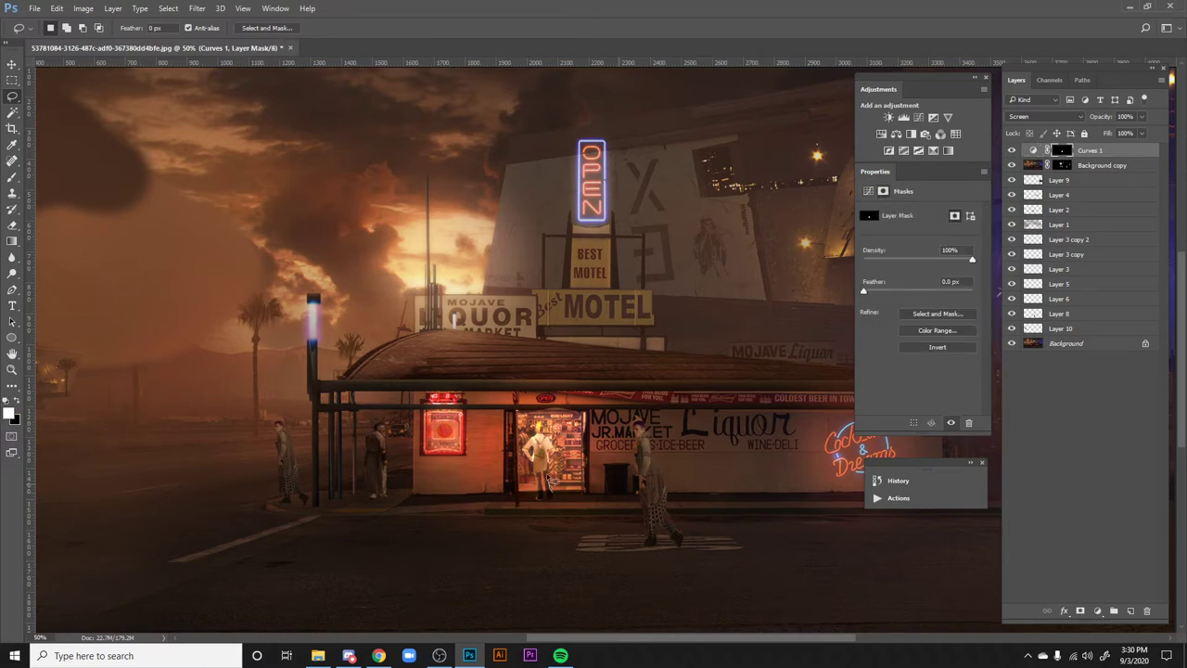
mouse_move(552, 447)
left_mouse_down()
mouse_move(538, 428)
mouse_move(525, 447)
mouse_move(546, 506)
mouse_move(549, 482)
mouse_move(556, 505)
mouse_move(589, 507)
left_mouse_up()
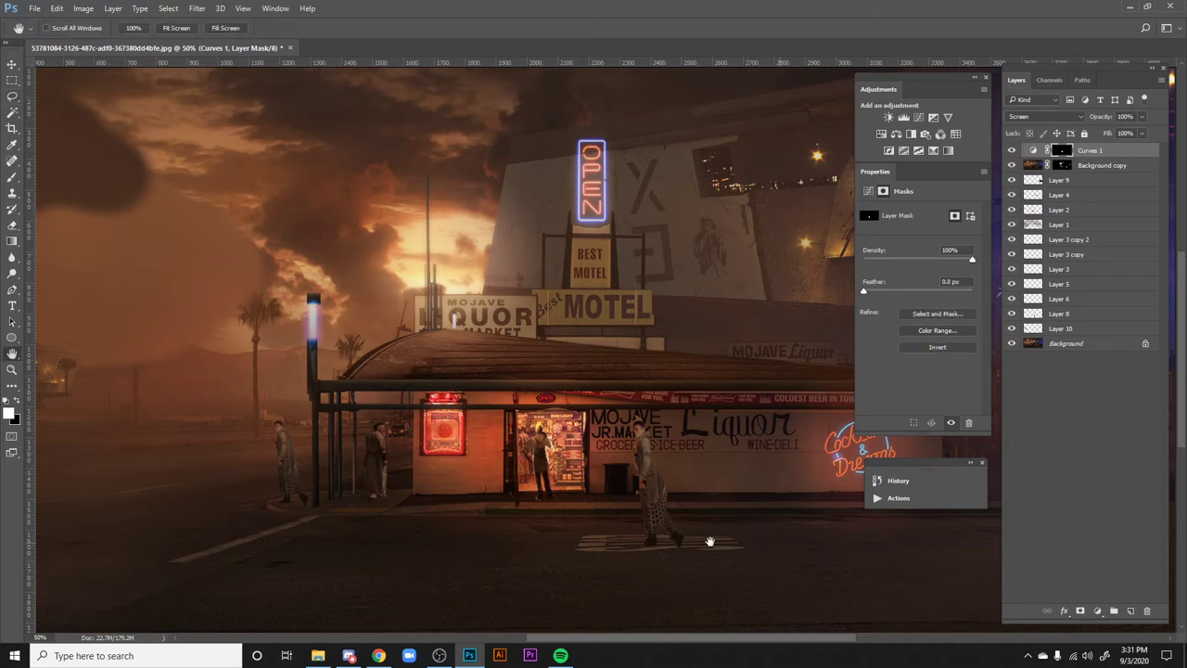
scroll(693, 538, "down", 2)
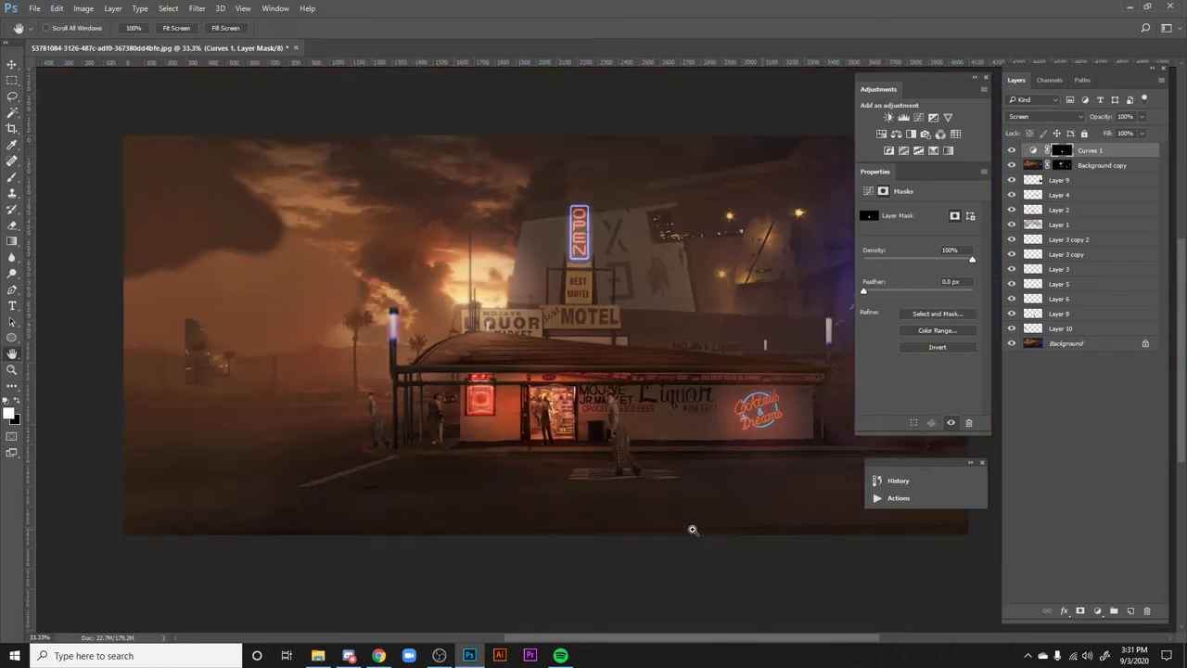
left_click_drag(666, 369, 601, 401)
- Compare the whole image with and without the blurred Background copy glow
left_click(1111, 154)
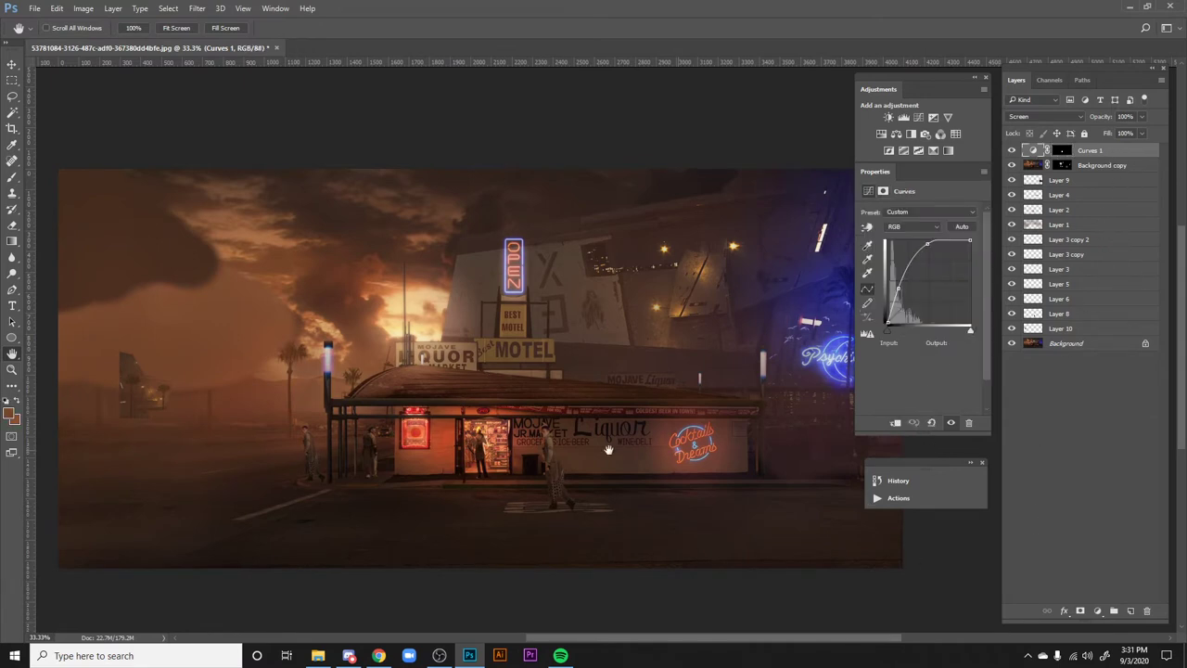
scroll(801, 548, "up", 1)
left_click(1011, 165)
left_click(1012, 167)
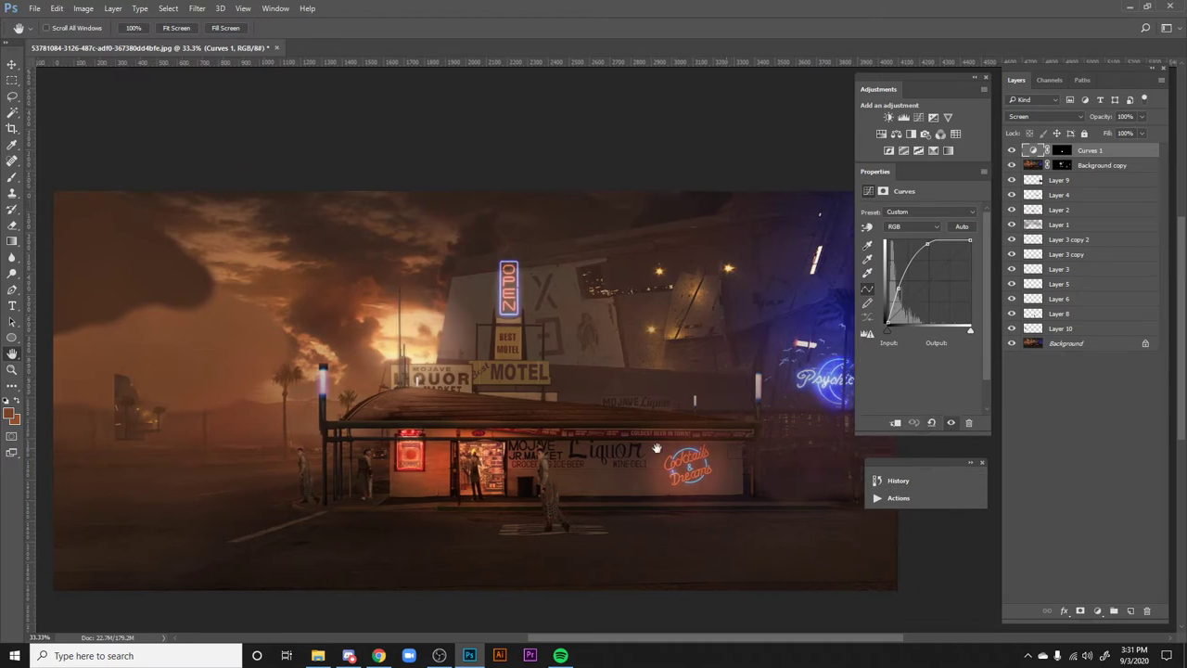
left_click_drag(774, 502, 792, 486)
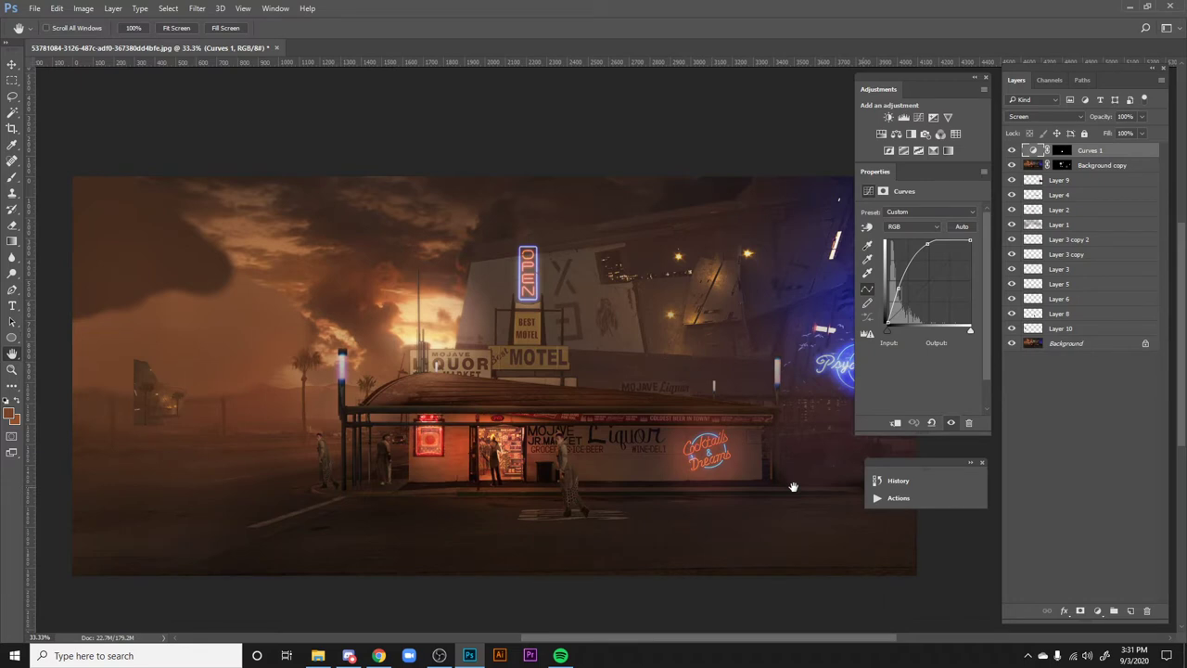
left_click_drag(612, 495, 578, 574)
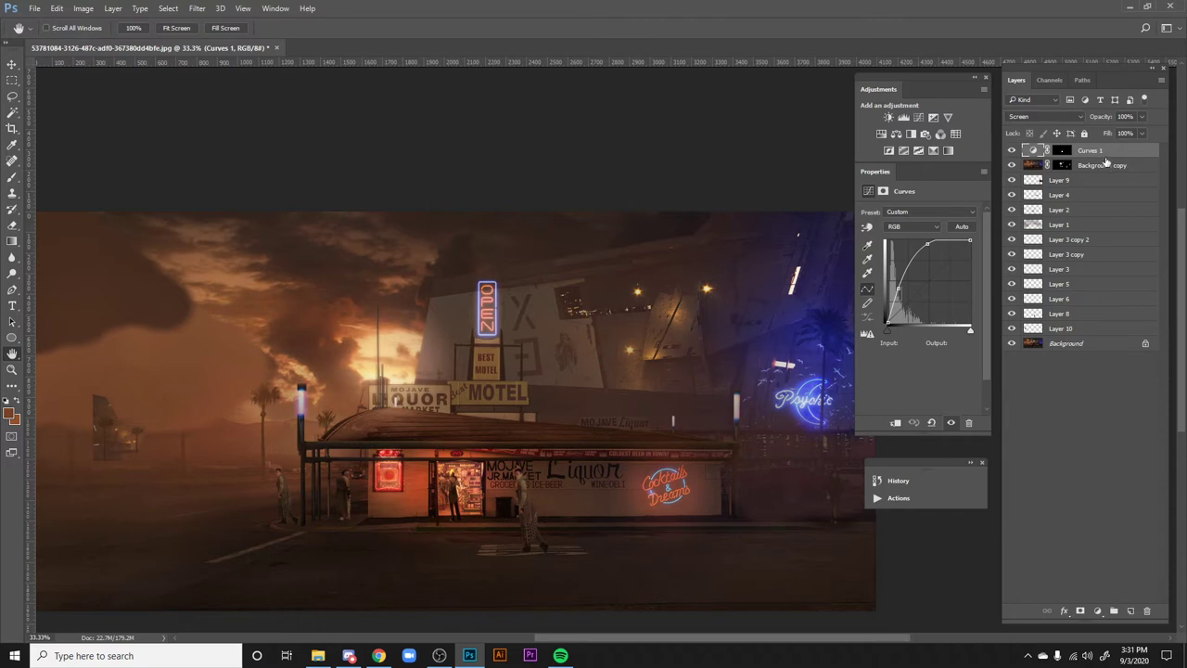
left_click(1028, 169)
left_click_drag(792, 525, 796, 511)
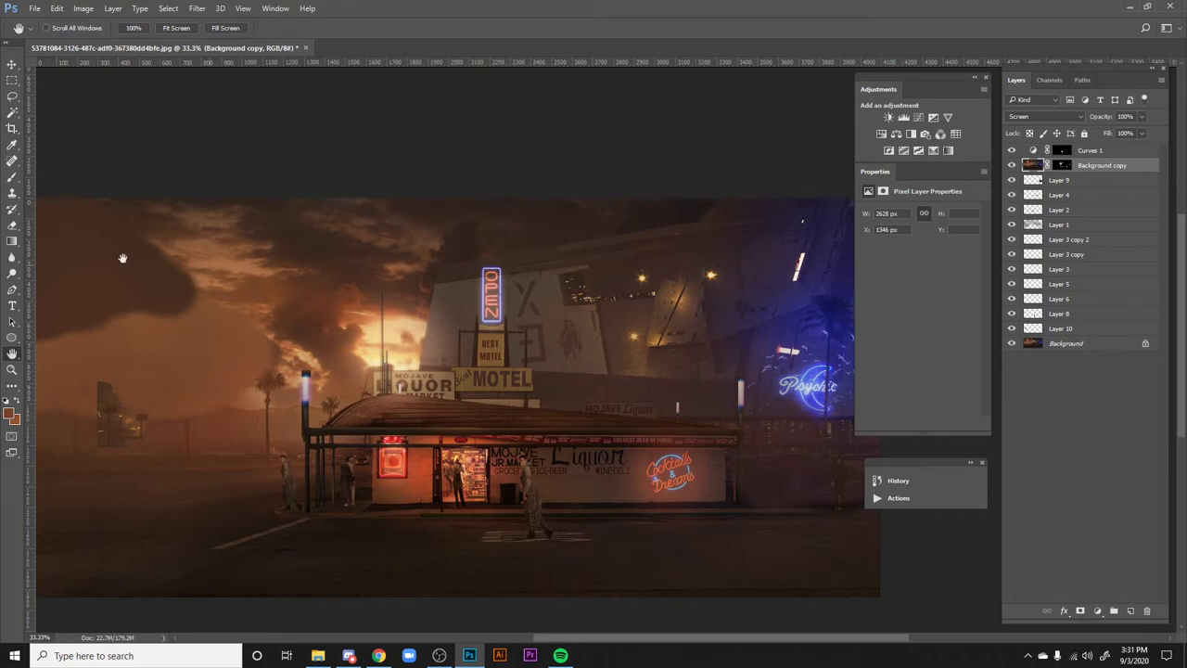
- Save the layered document to the Desktop as GIVE_ME_LOTS_OF_CHRISATMAS_PRESENTS in Large Document Format (PSB)
left_click(33, 9)
left_click(76, 144)
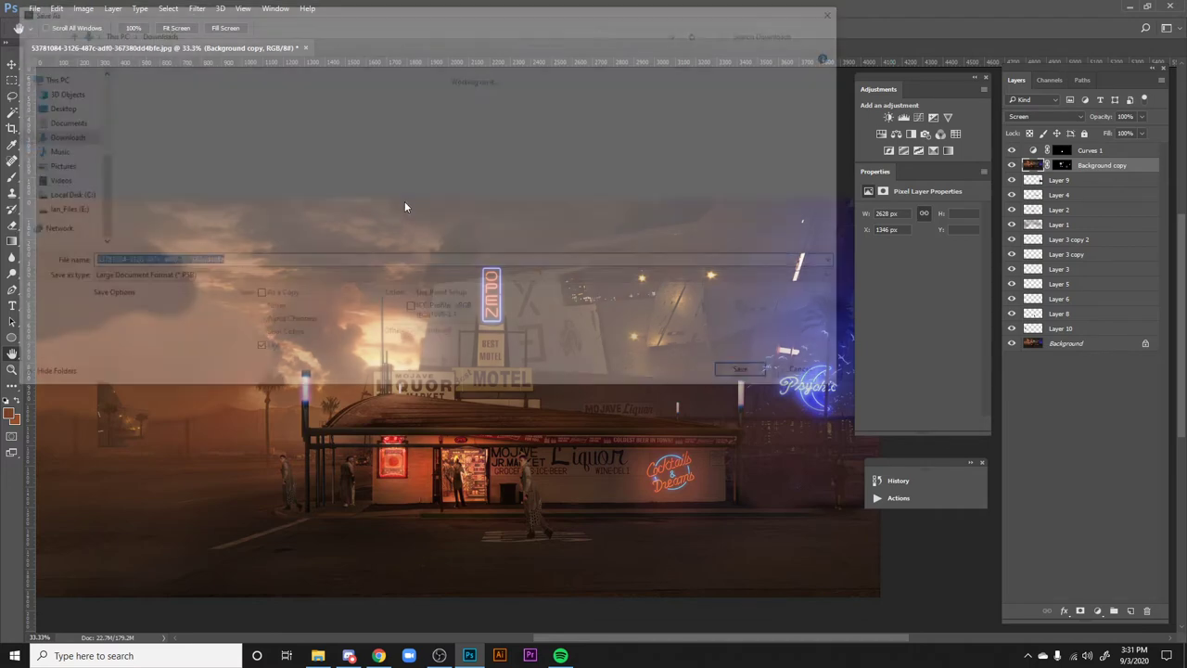
left_click(51, 106)
left_click(248, 264)
key("ctrl+a")
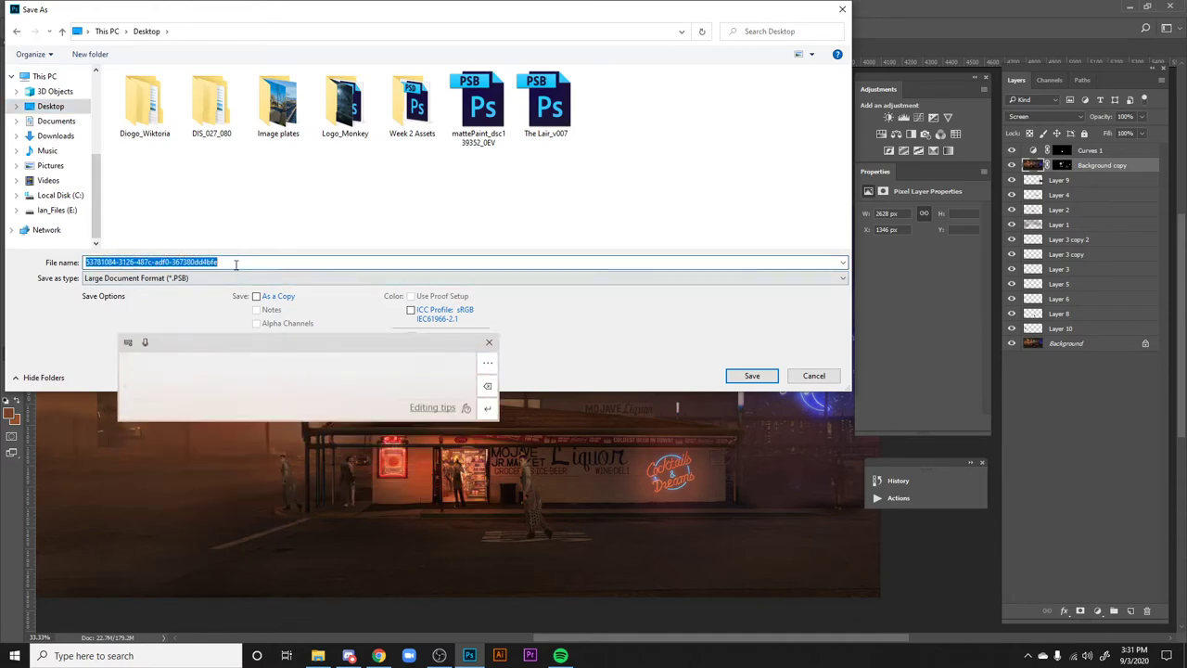
type("GIVE_")
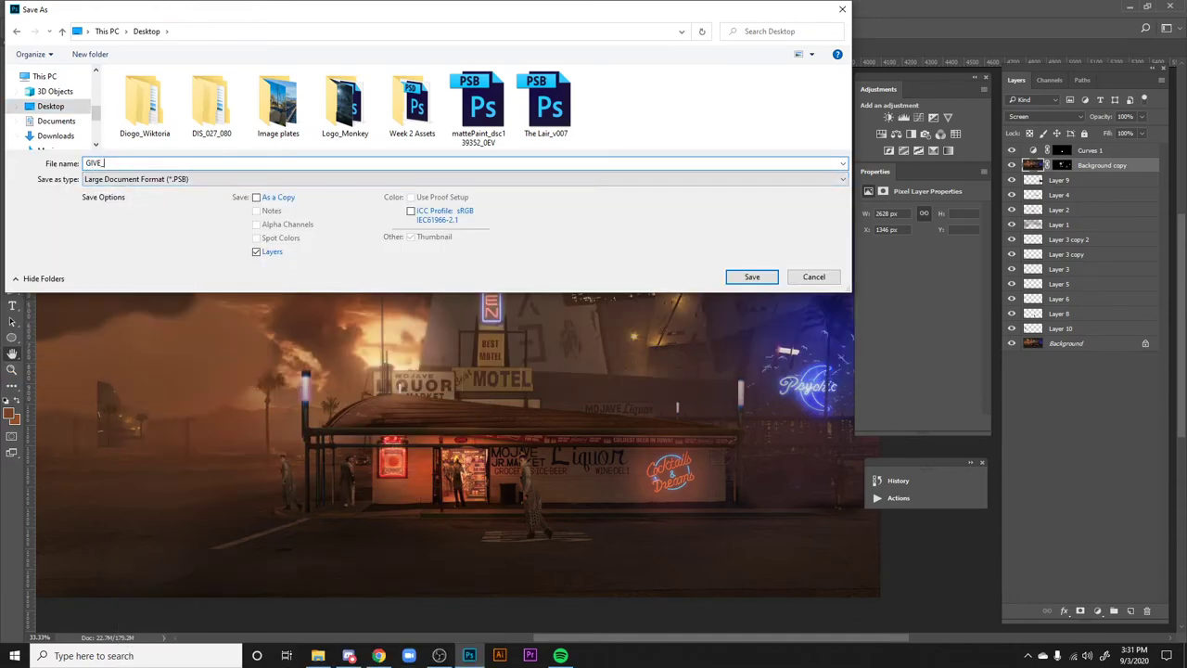
type("ME_LOTS_OF_CHRISATMAS_PRESEN")
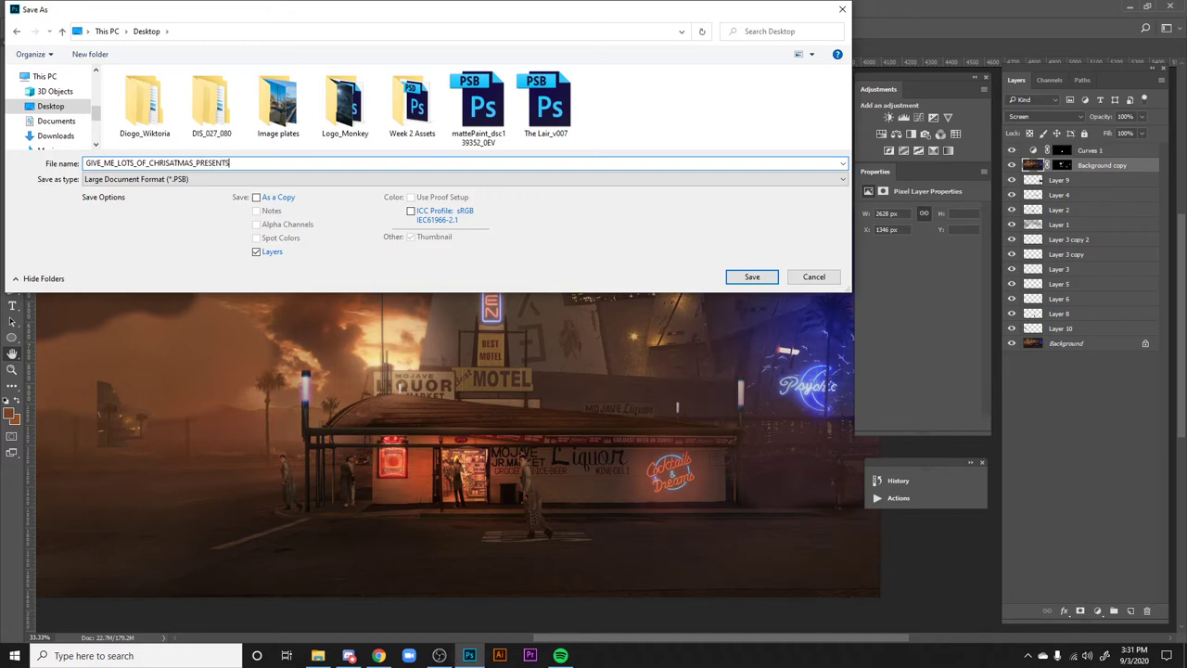
type("TS")
left_click(749, 275)
key("Return")
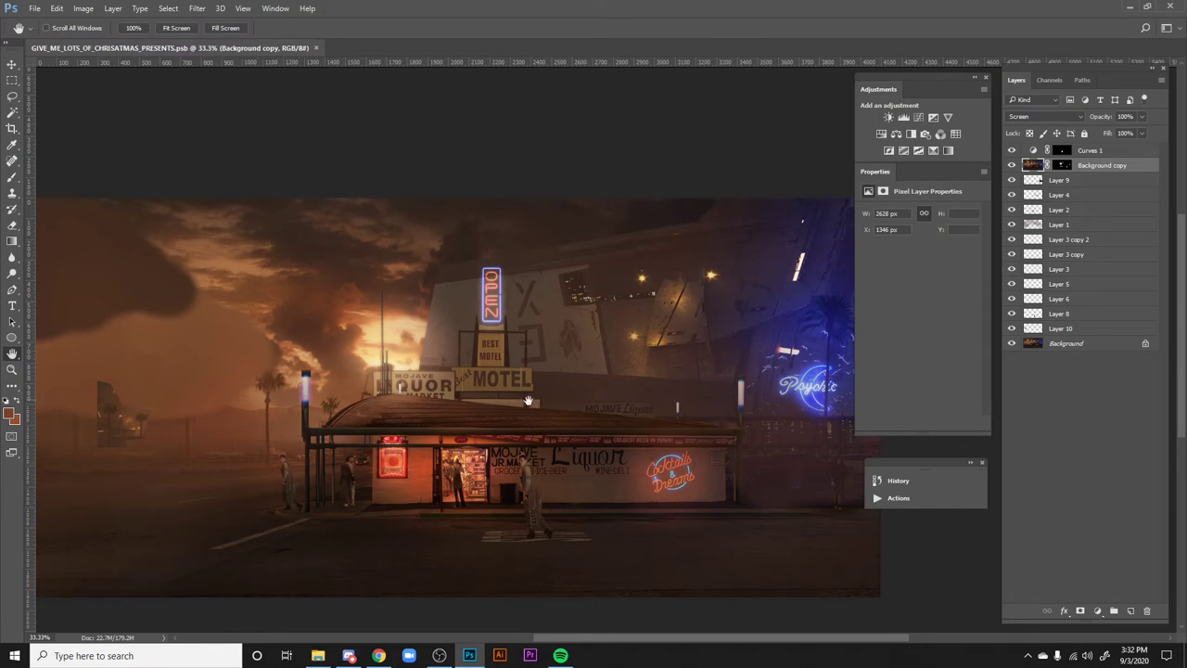
- Close the saved paint-over document and switch to the challenge entry in Chrome
left_click_drag(531, 392, 549, 382)
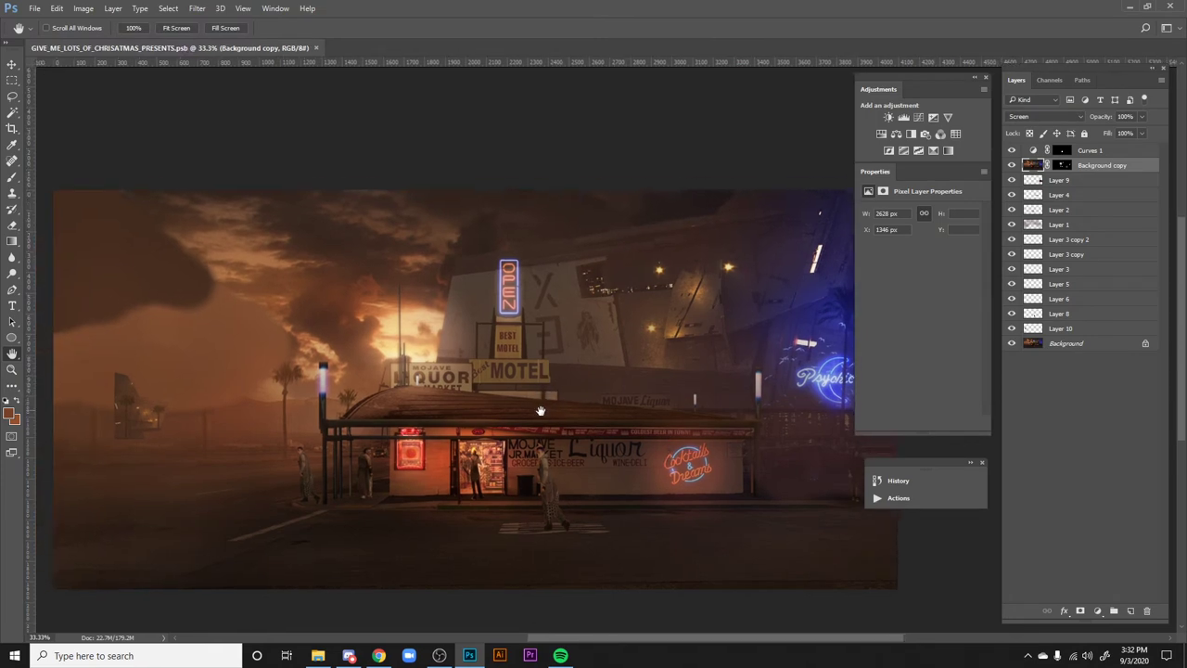
left_click(316, 47)
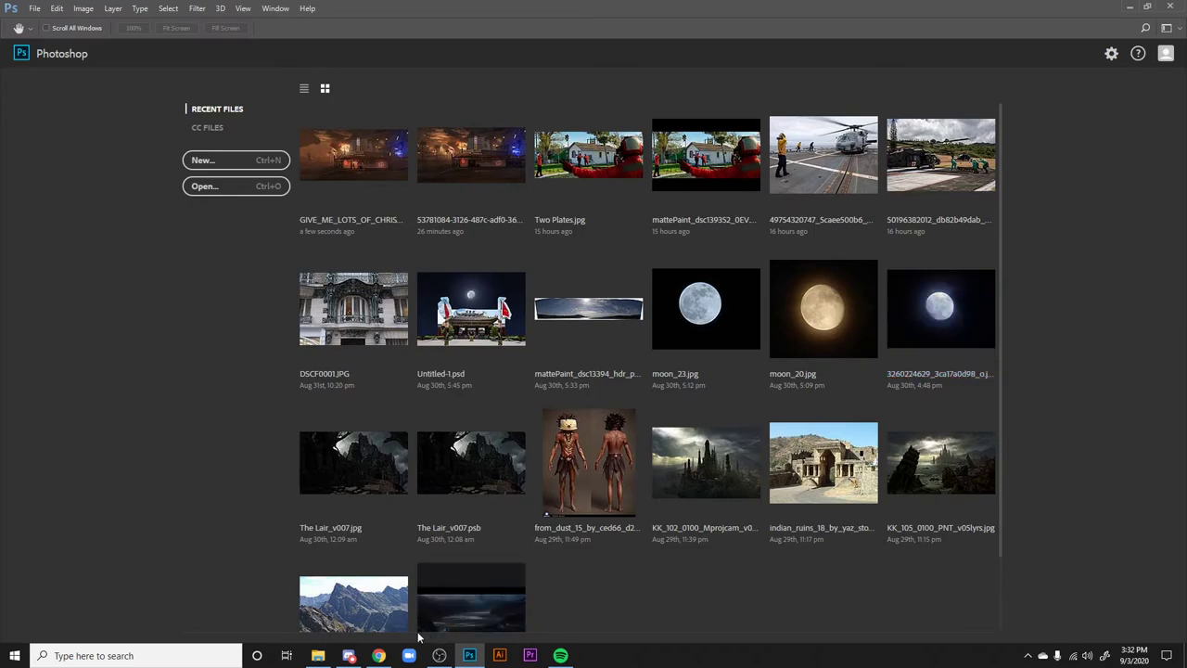
key("alt+Tab")
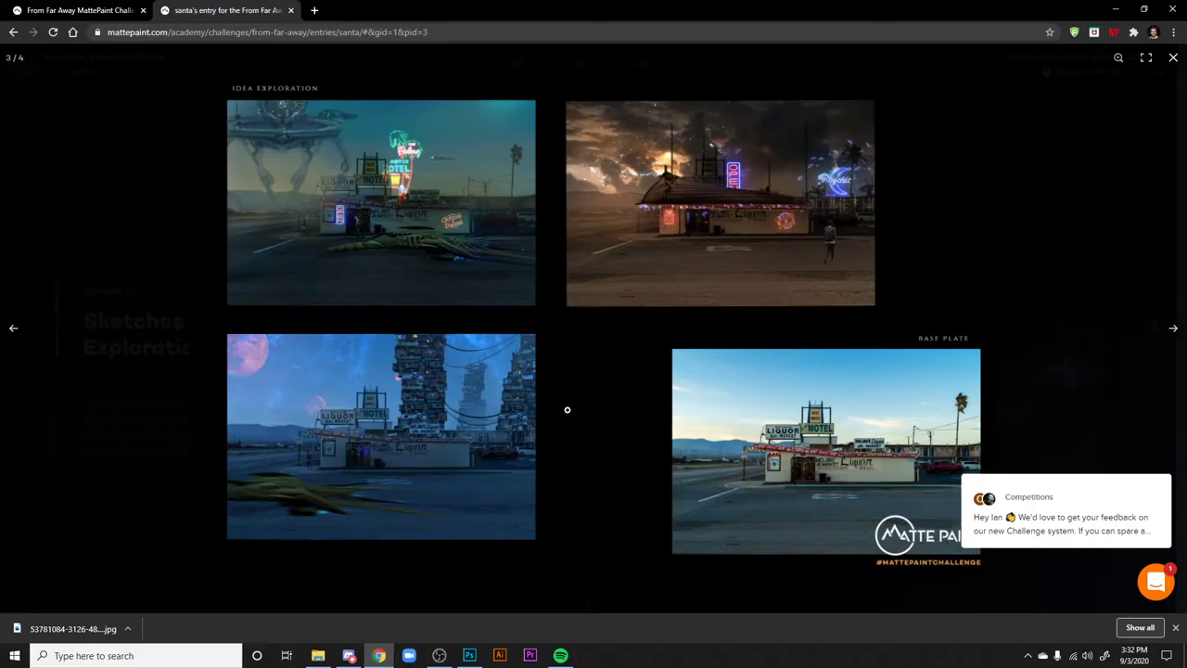
- Review the entry's Sketches and Idea Exploration update and enlarge its sketch sheet and the early motel image
left_click(1173, 58)
scroll(787, 318, "down", 2)
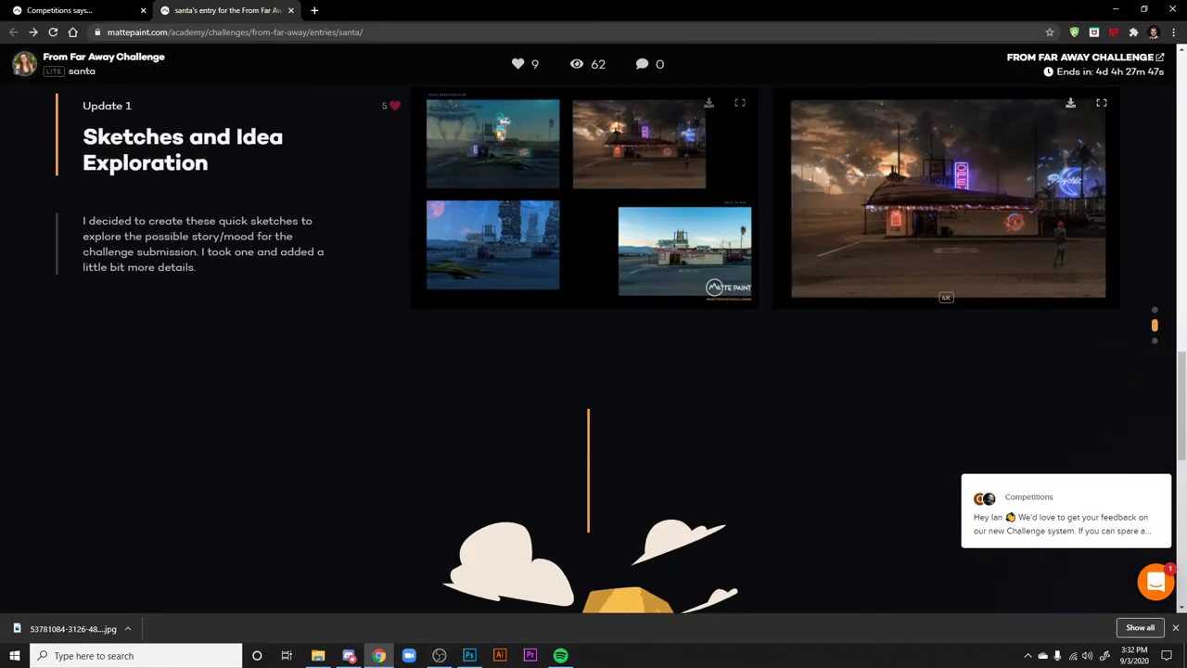
scroll(850, 433, "up", 2)
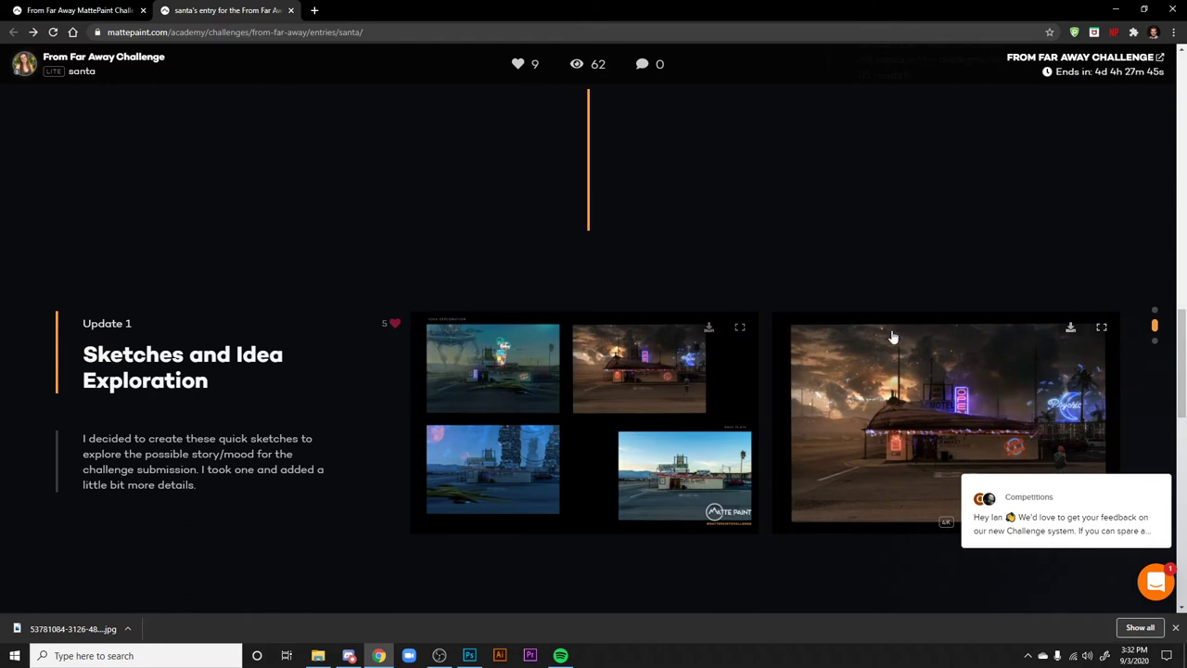
scroll(819, 347, "up", 4)
scroll(833, 539, "down", 5)
scroll(762, 321, "down", 5)
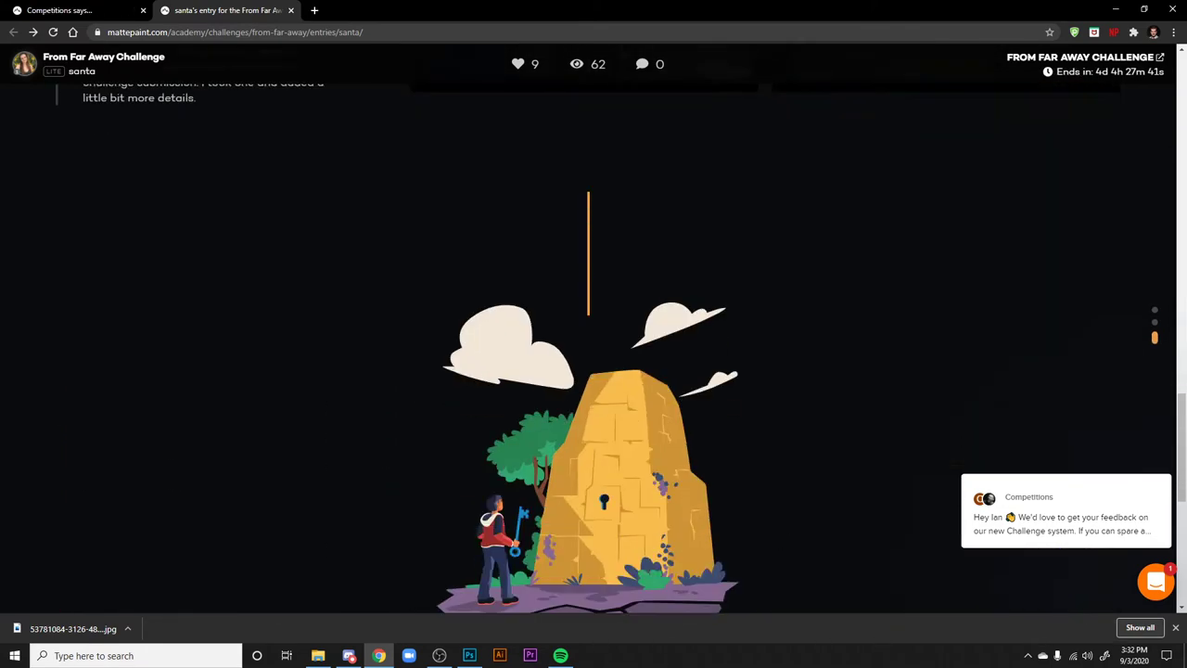
scroll(762, 321, "up", 4)
scroll(814, 504, "up", 3)
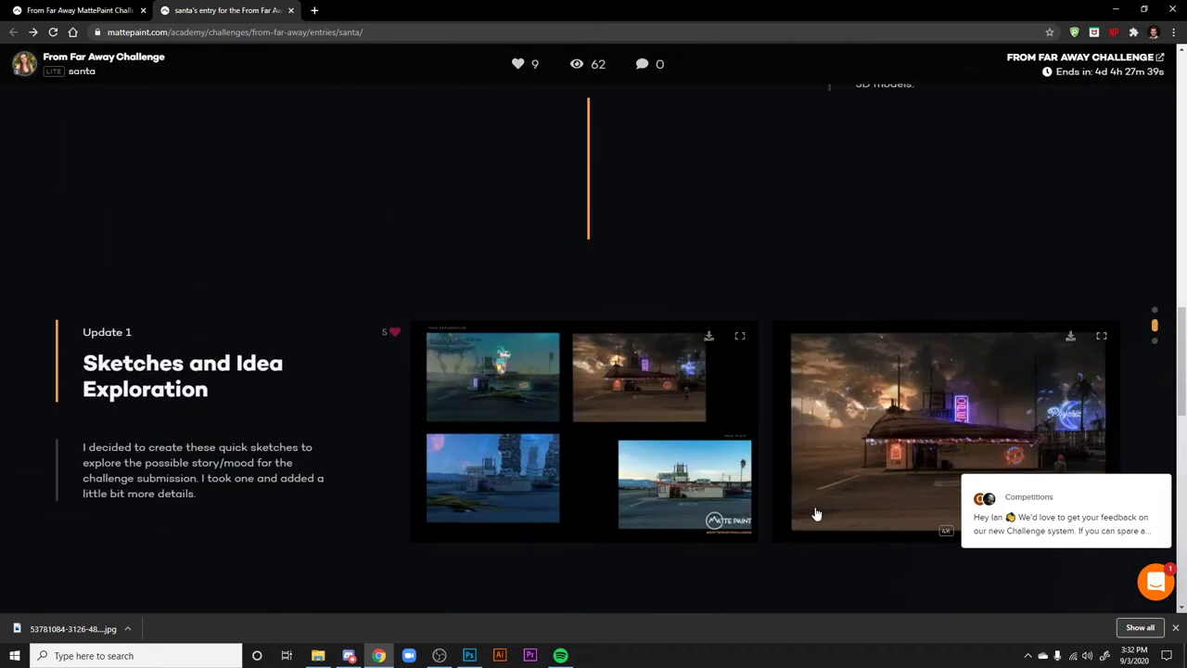
left_click(644, 424)
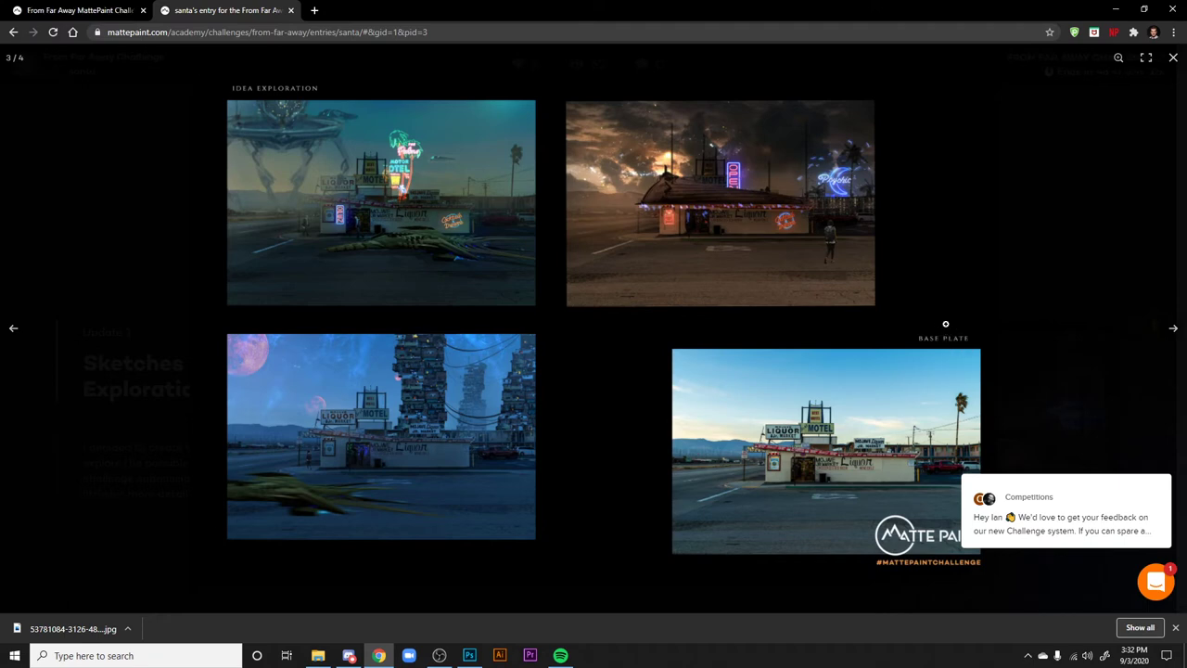
left_click(1170, 328)
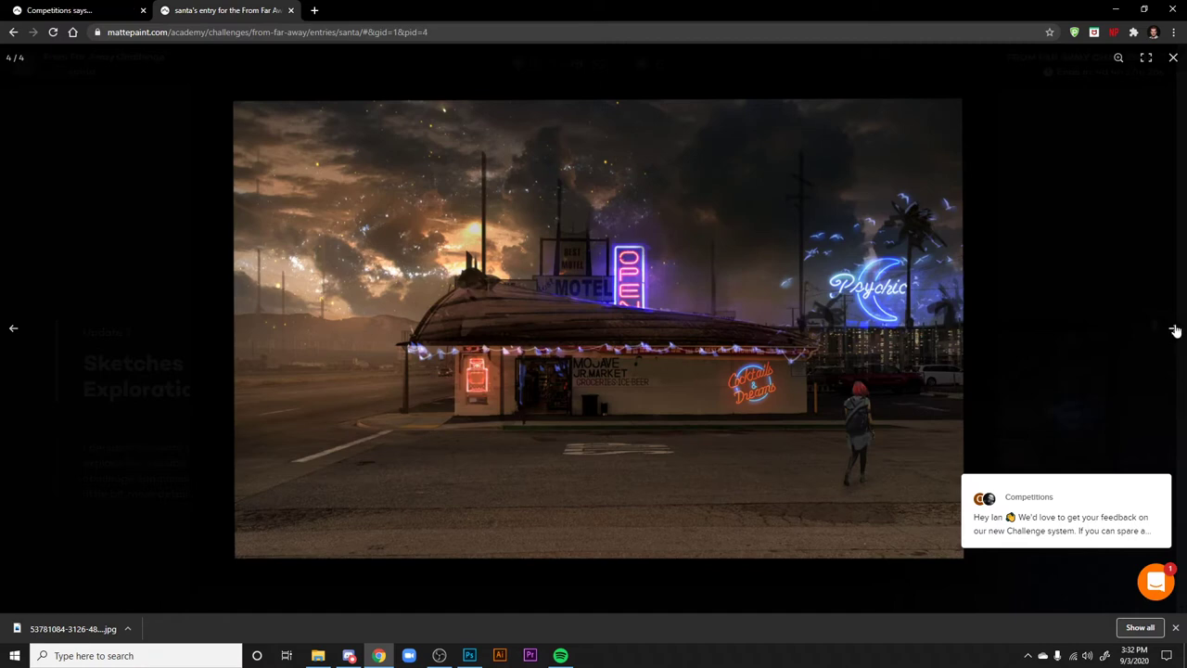
- Open Google in a new browser tab and search for "star trek bar scene"
left_click(314, 10)
type("go")
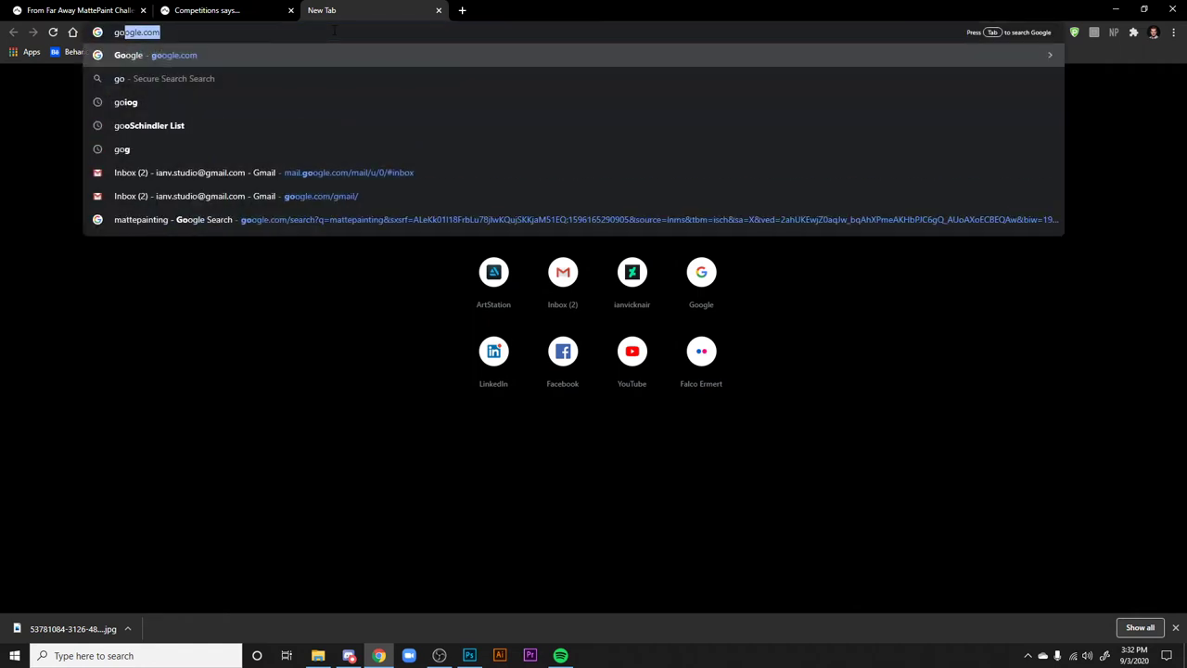
key("Return")
type("star trek")
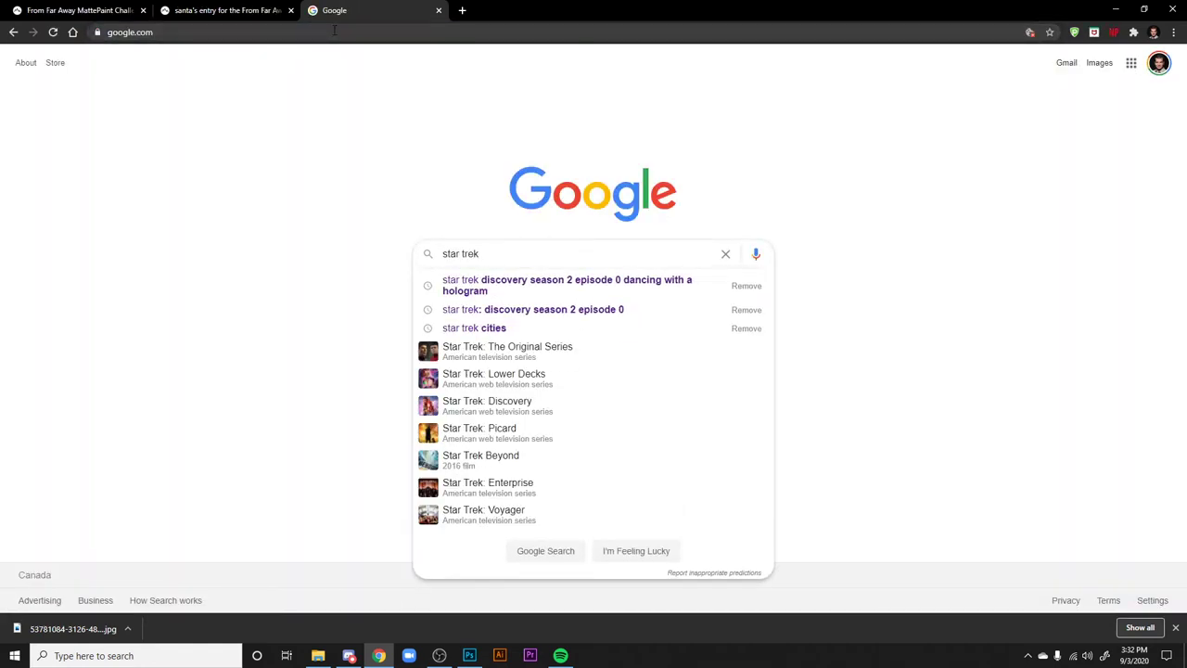
type(" bart")
key("BackSpace")
type("sc")
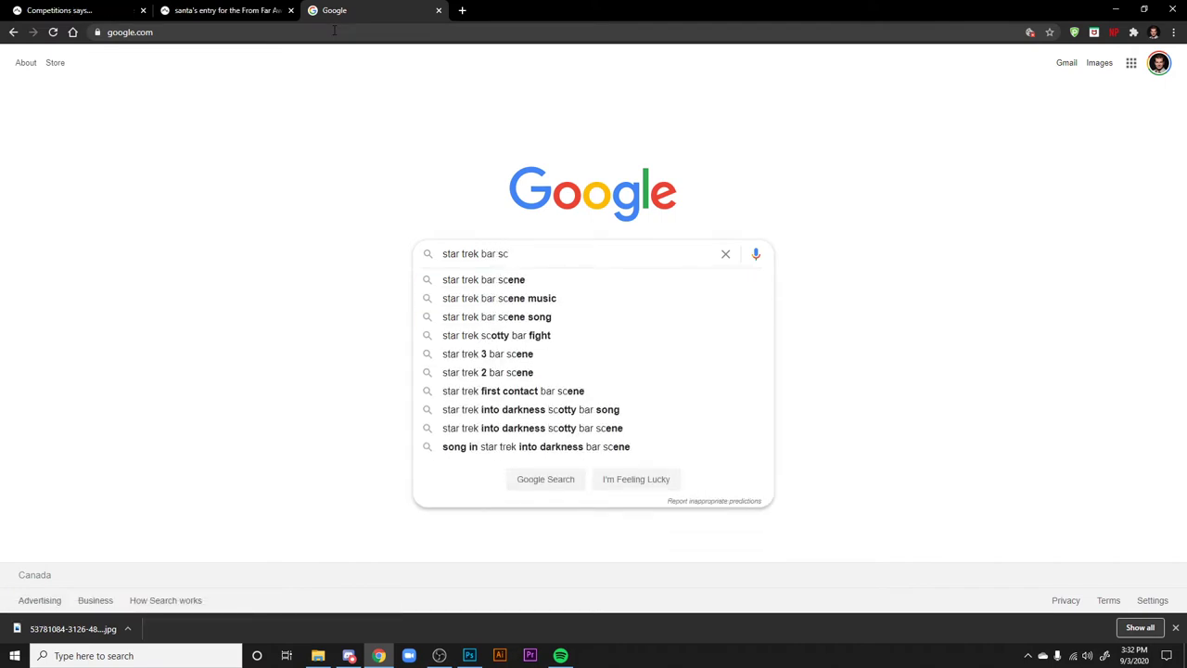
key("Down")
key("Return")
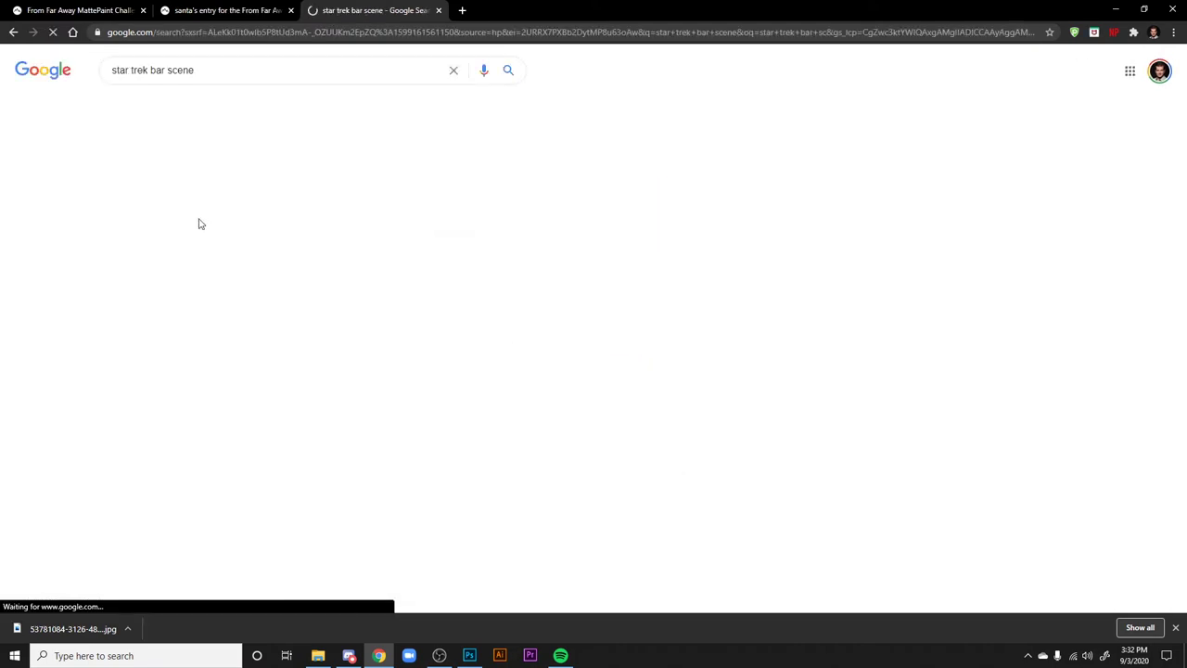
- Browse the image results for the Star Trek bar scene as lighting and mood reference
left_click(227, 108)
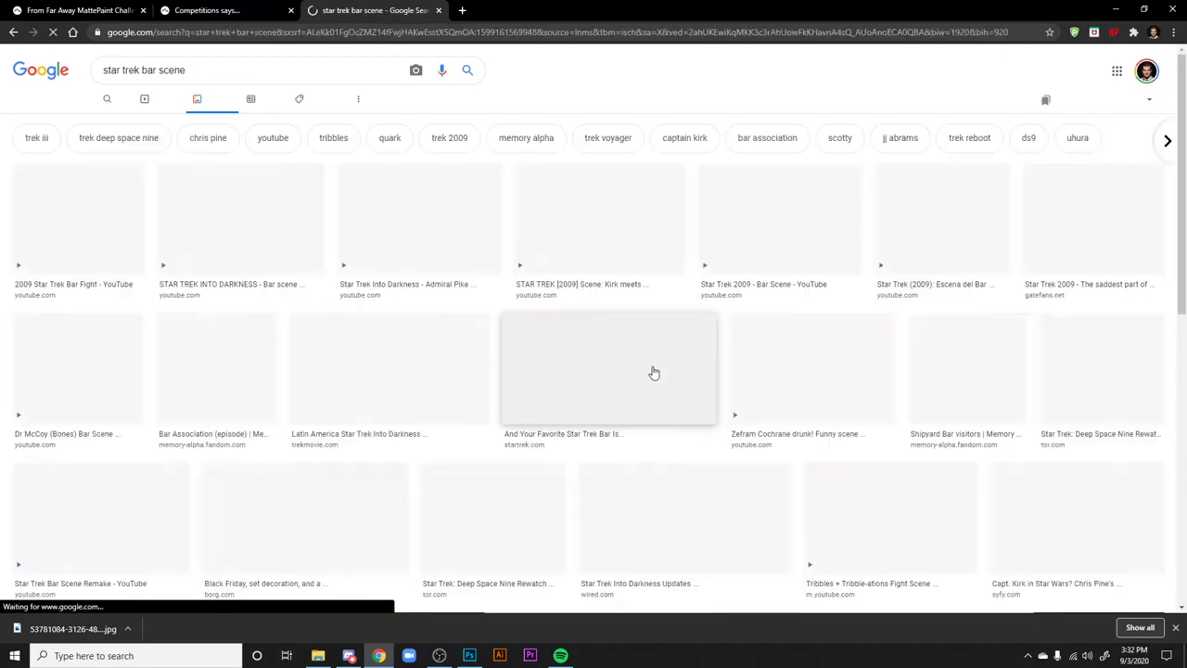
scroll(685, 390, "down", 3)
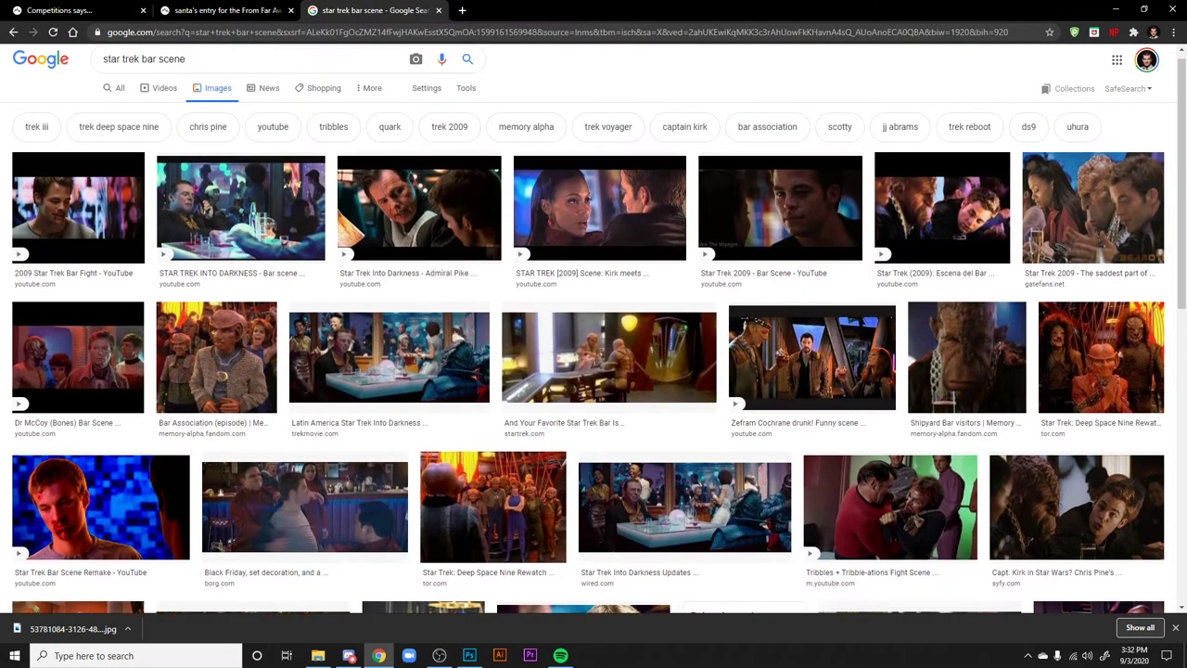
scroll(784, 492, "down", 3)
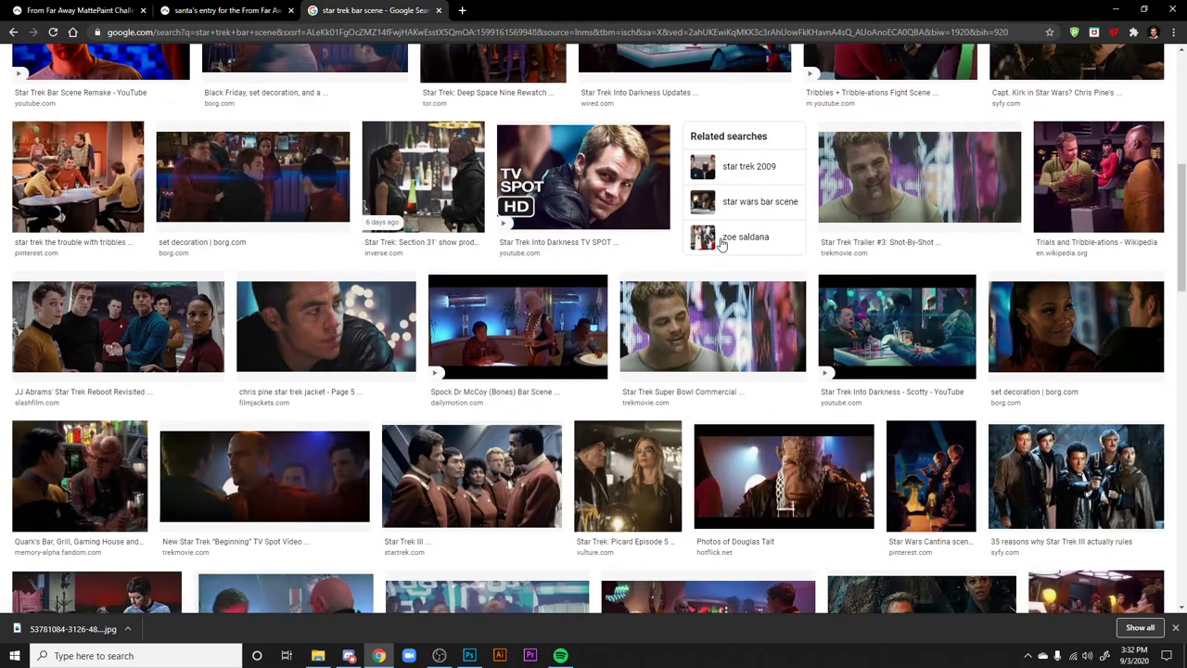
scroll(692, 321, "down", 5)
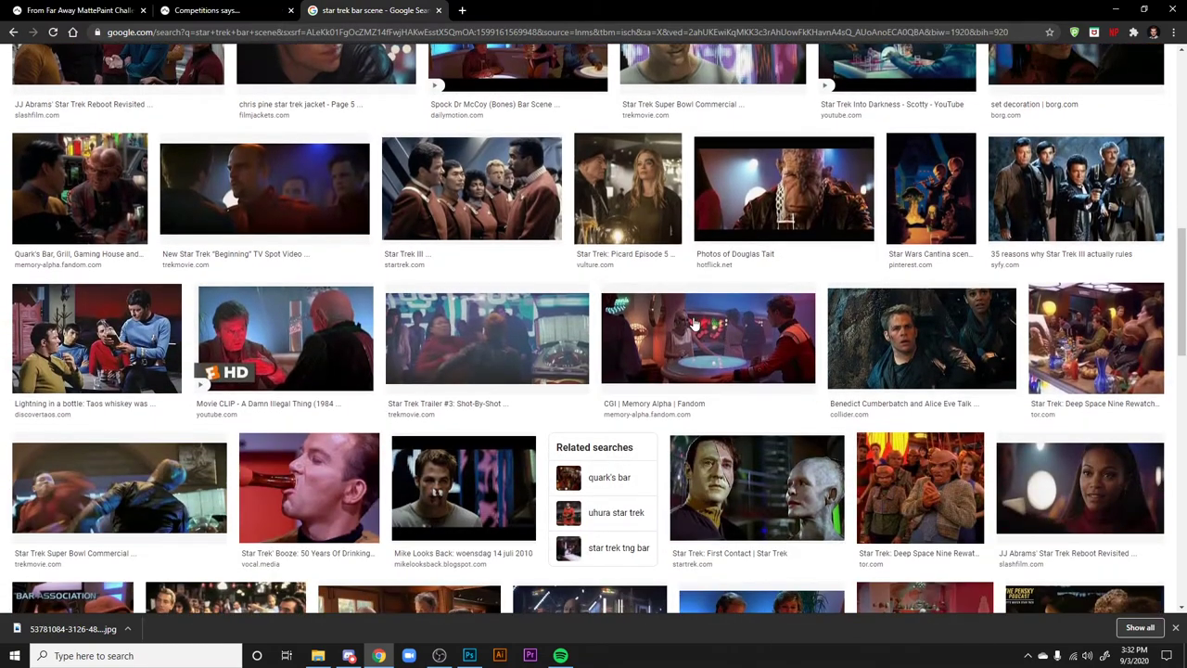
scroll(694, 322, "down", 2)
scroll(723, 424, "up", 10)
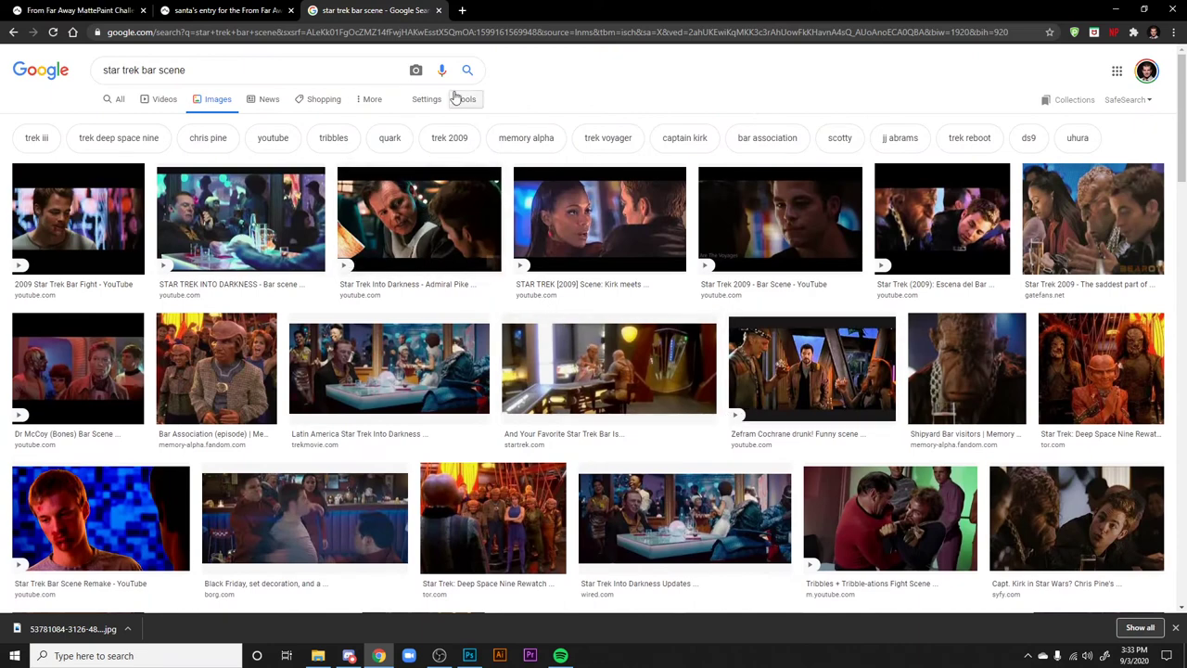
- Close the Google image search, the enlarged motel image and the motel challenge entry
left_click(437, 12)
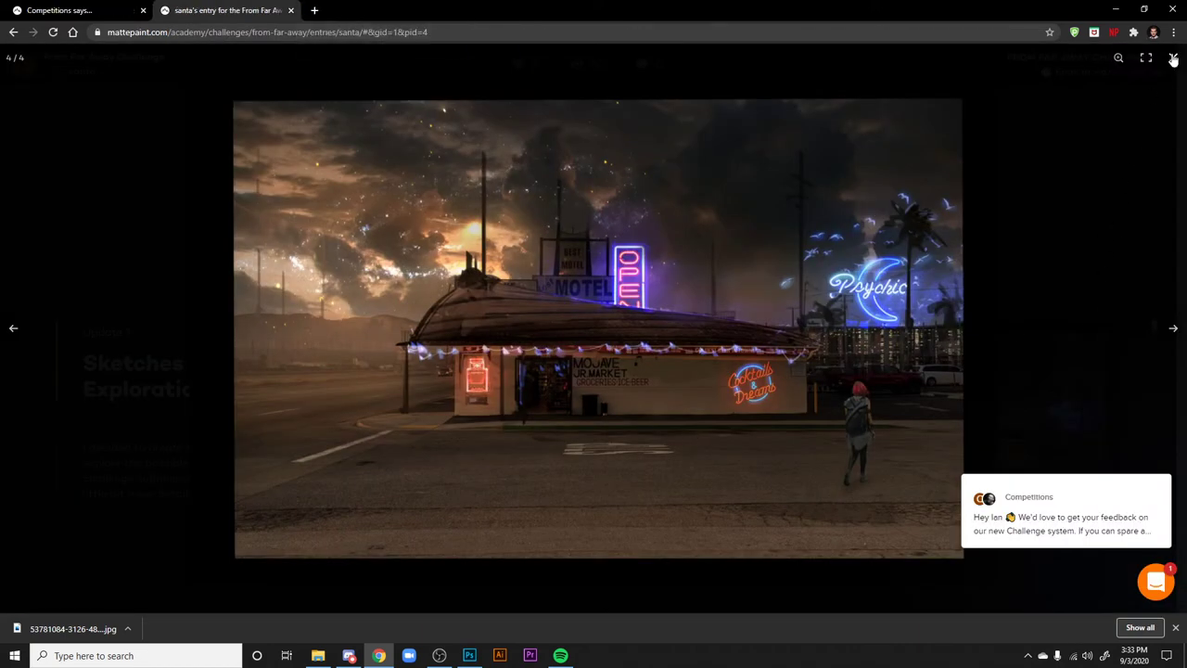
key("Escape")
scroll(593, 334, "up", 5)
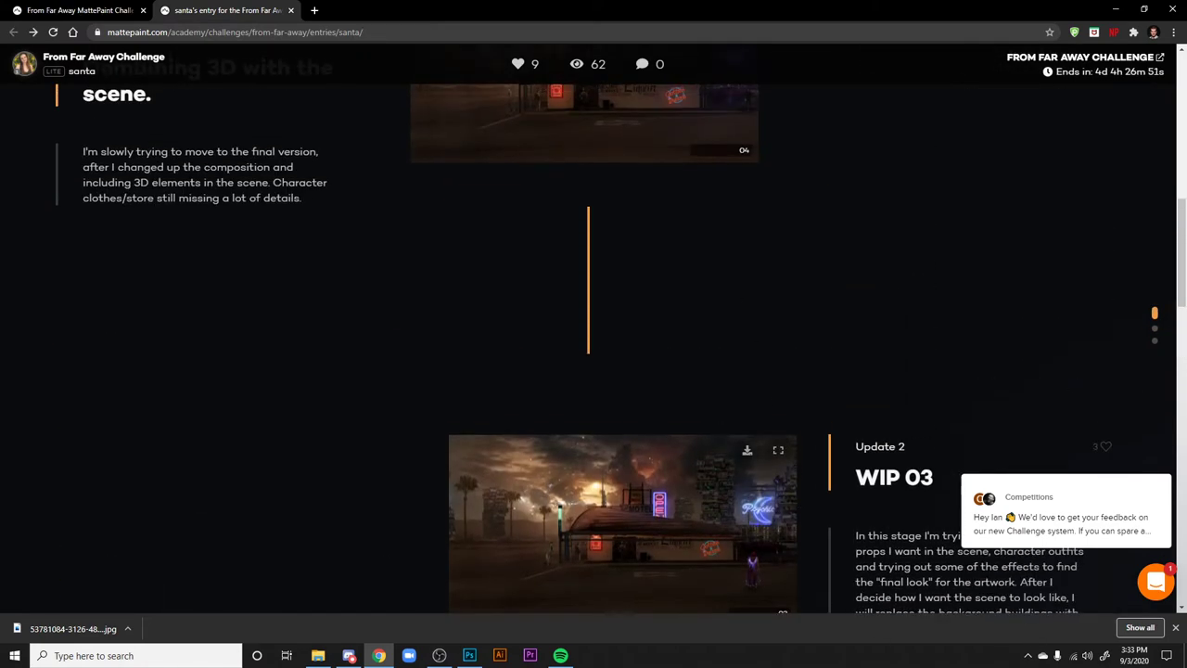
scroll(418, 141, "up", 6)
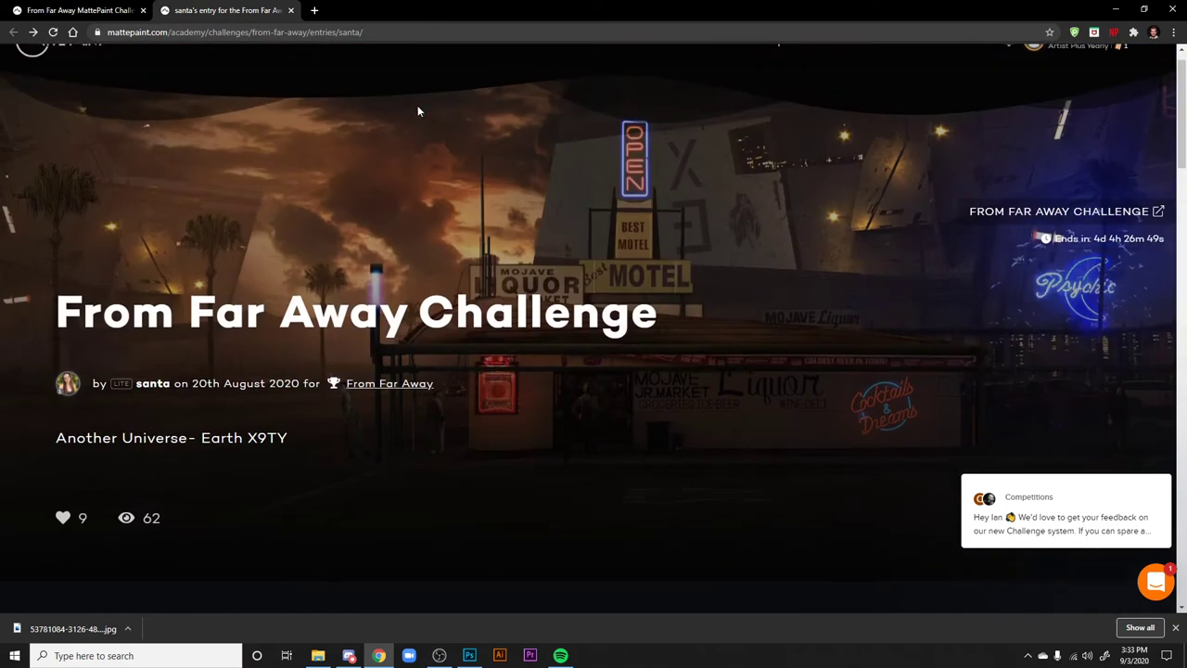
left_click(290, 12)
- Open the dark blue street entry from the From Far Away challenge entries and review its Morning mood updates
scroll(588, 380, "down", 1)
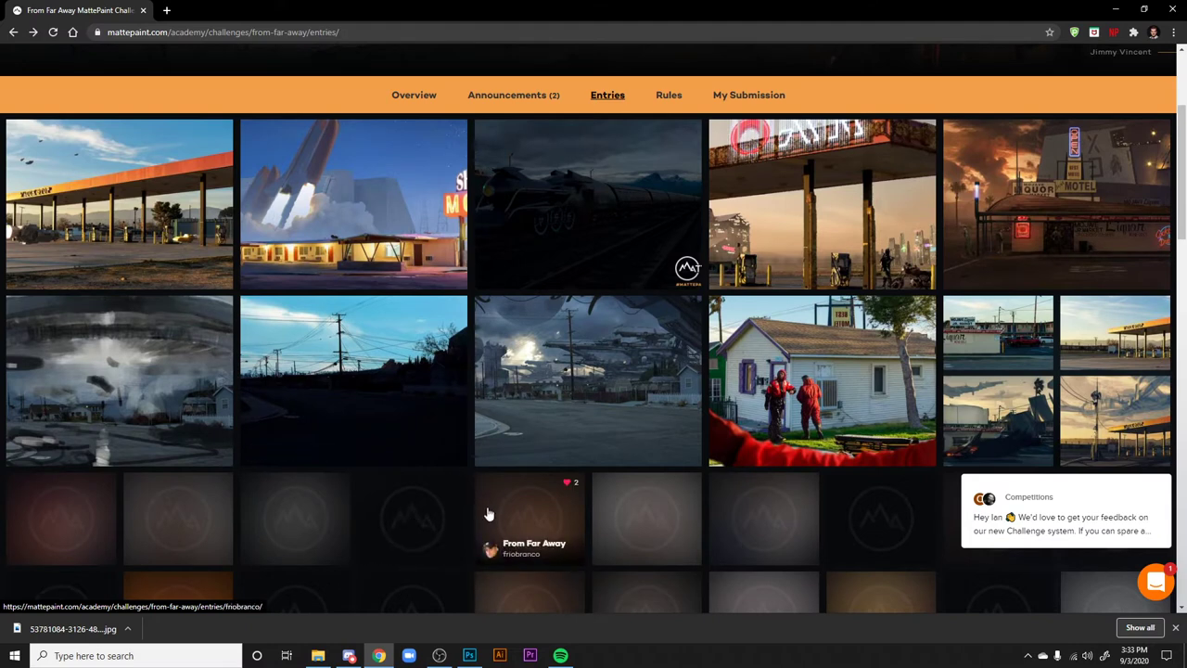
left_click(340, 350)
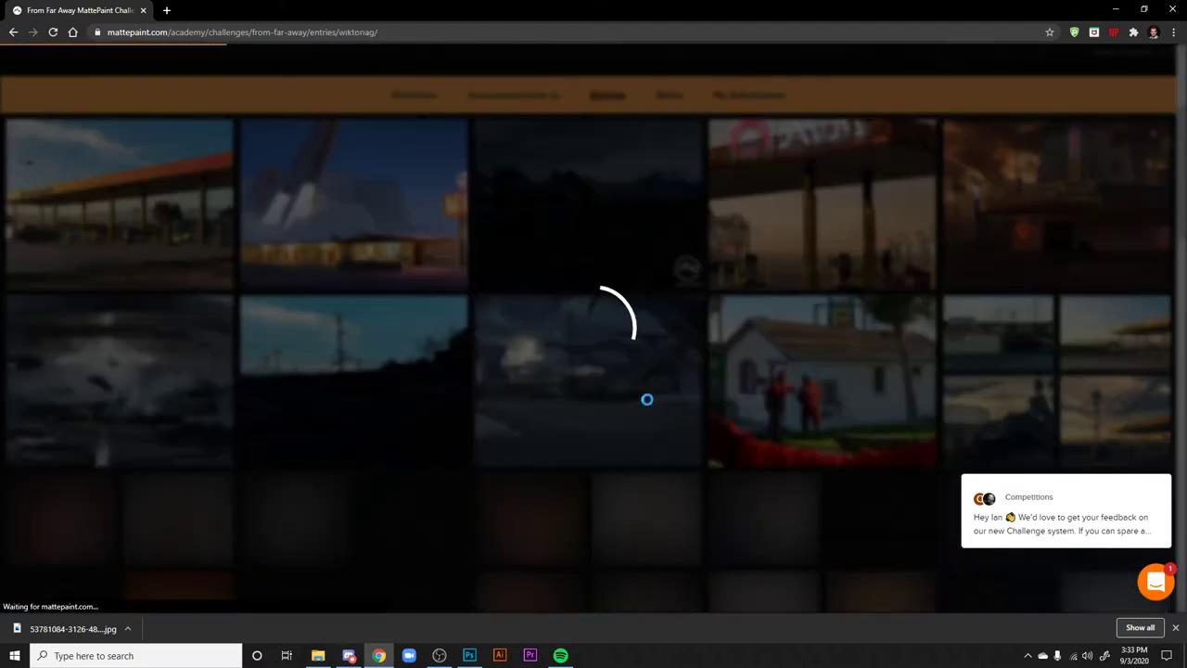
scroll(625, 124, "down", 7)
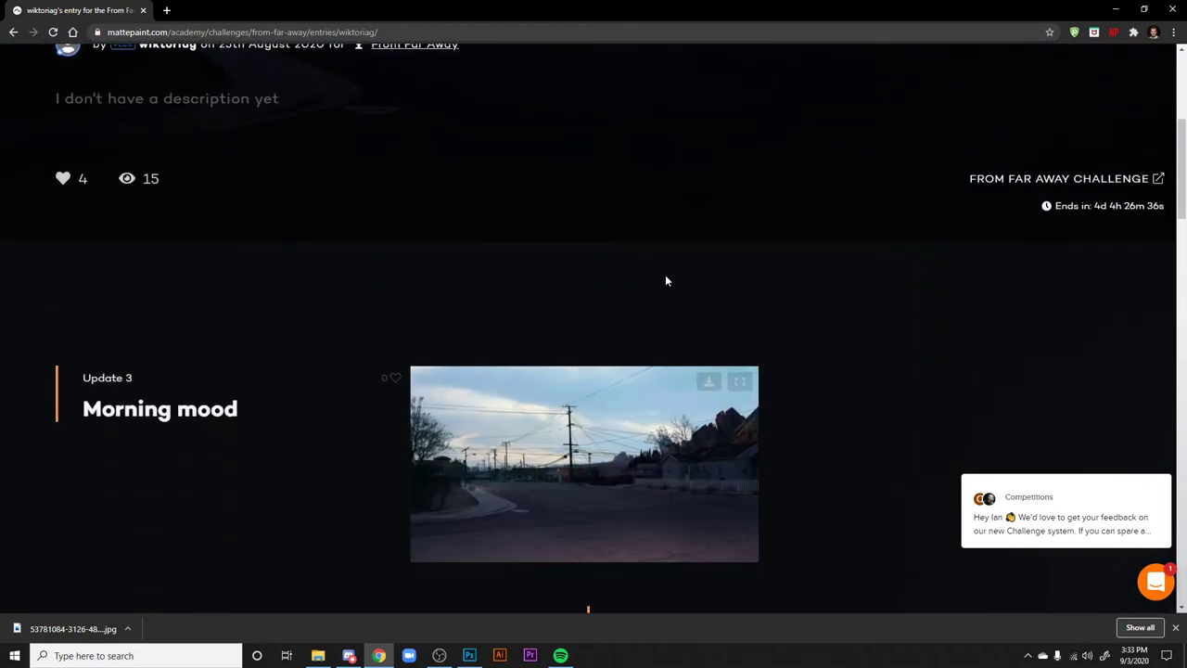
scroll(637, 385, "down", 6)
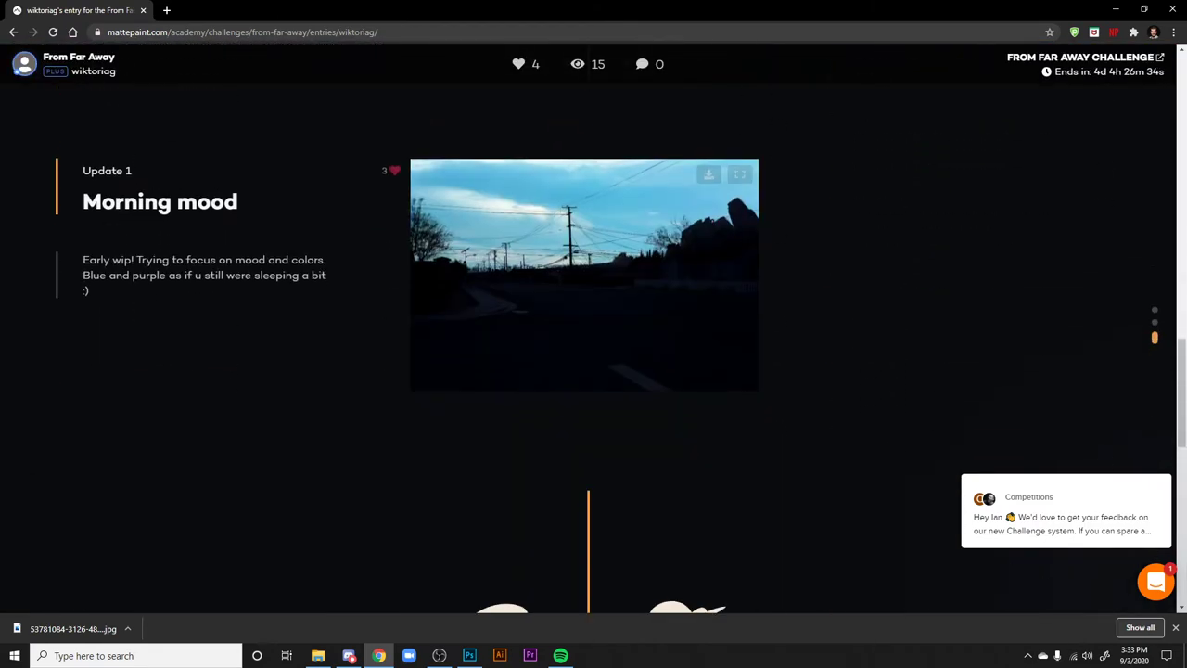
scroll(624, 259, "down", 2)
scroll(624, 259, "up", 8)
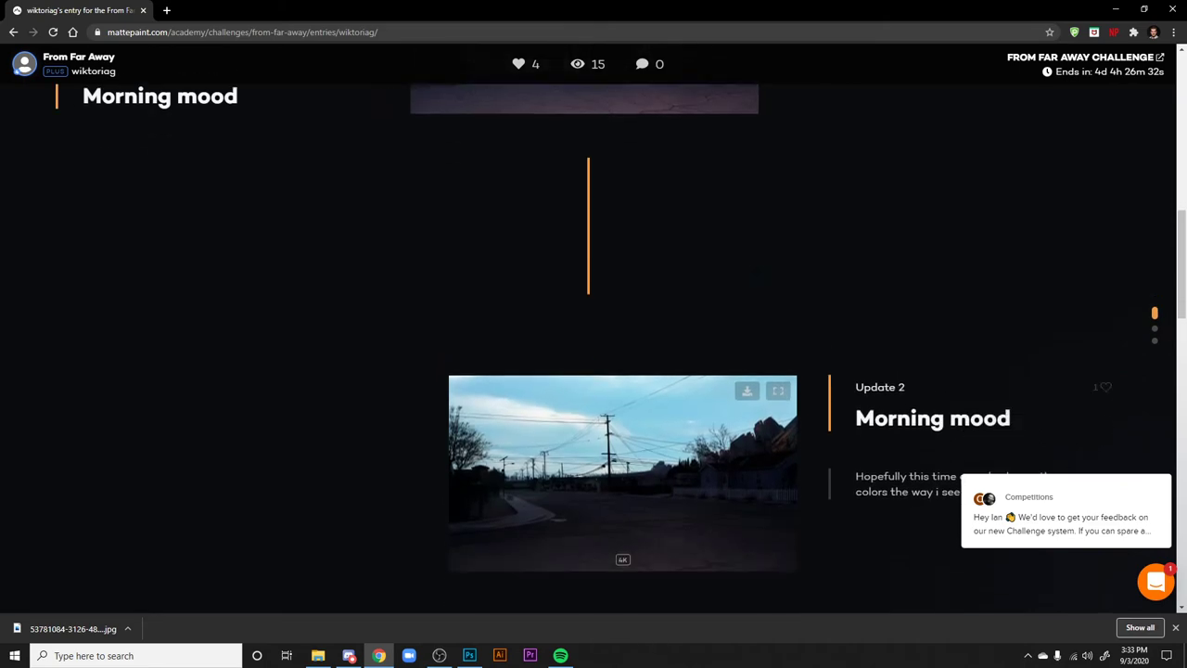
scroll(629, 378, "up", 5)
- Enlarge the Update 3 Morning mood image and open it at full size in its own browser tab
left_click(617, 431)
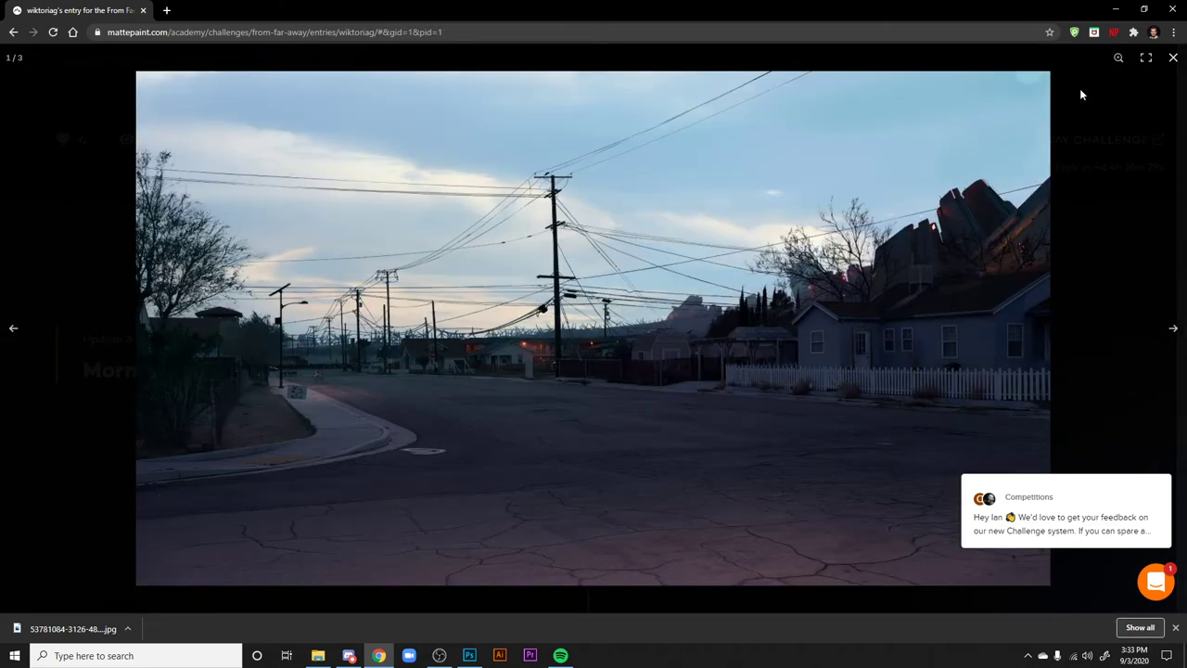
left_click(1029, 75)
right_click(625, 339)
left_click(654, 346)
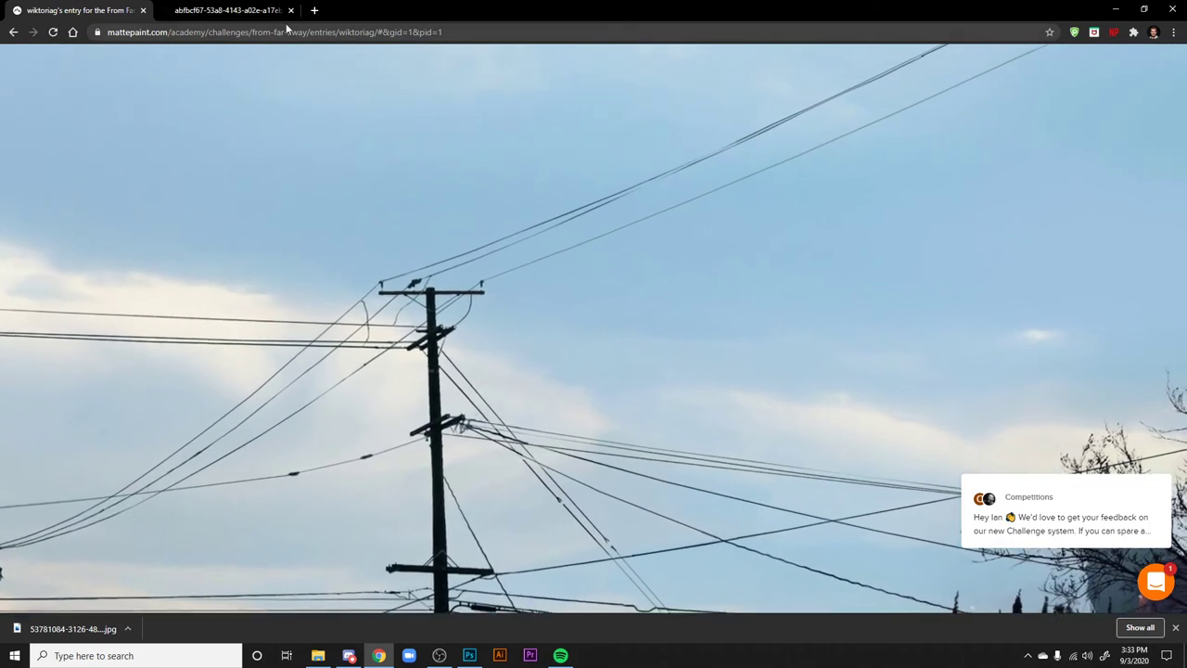
left_click(273, 11)
- Save the full-size Morning mood street image to the Downloads folder and close its browser tab
left_click(618, 285)
right_click(620, 266)
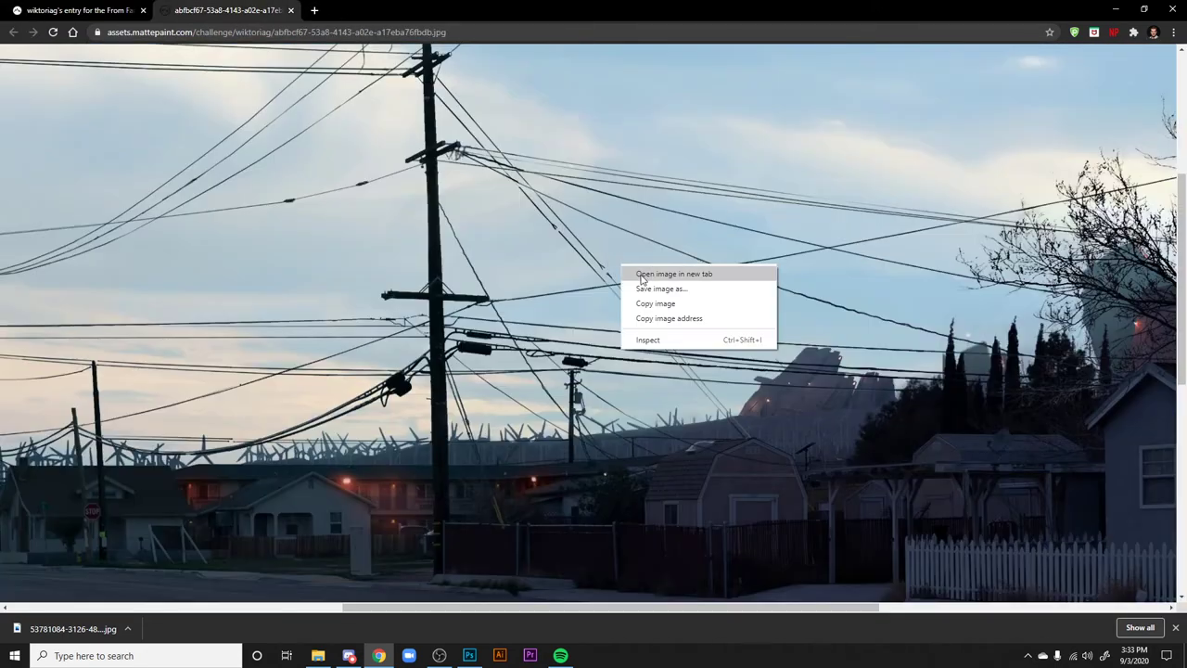
left_click(661, 288)
left_click(927, 527)
left_click(469, 70)
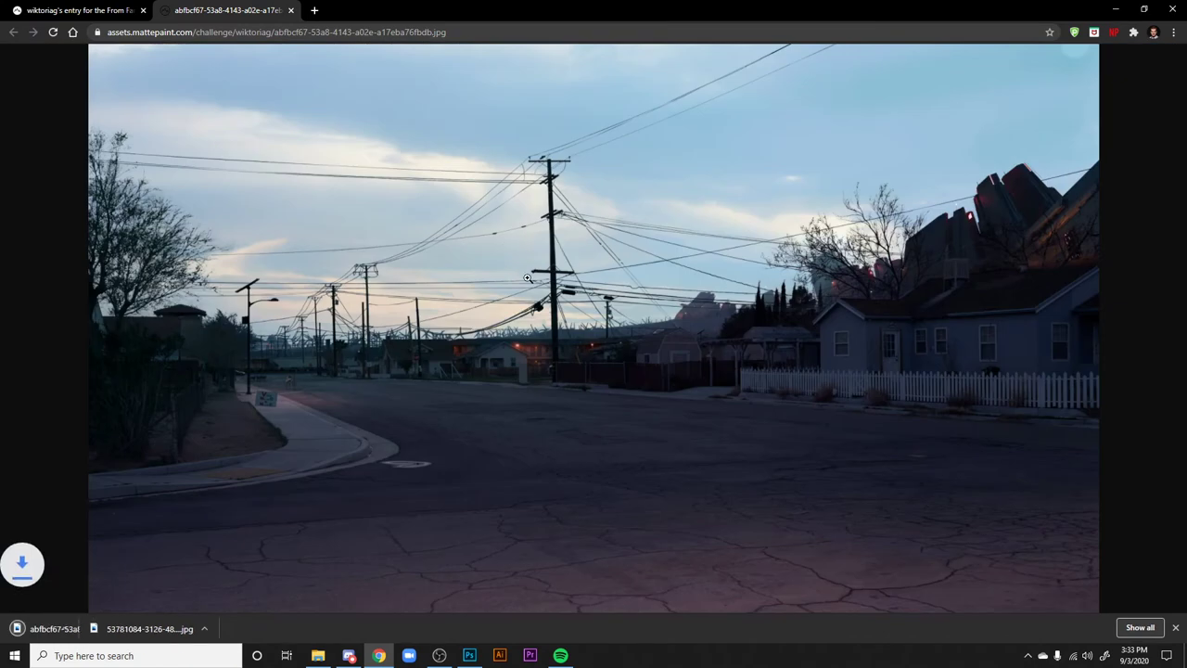
left_click(291, 10)
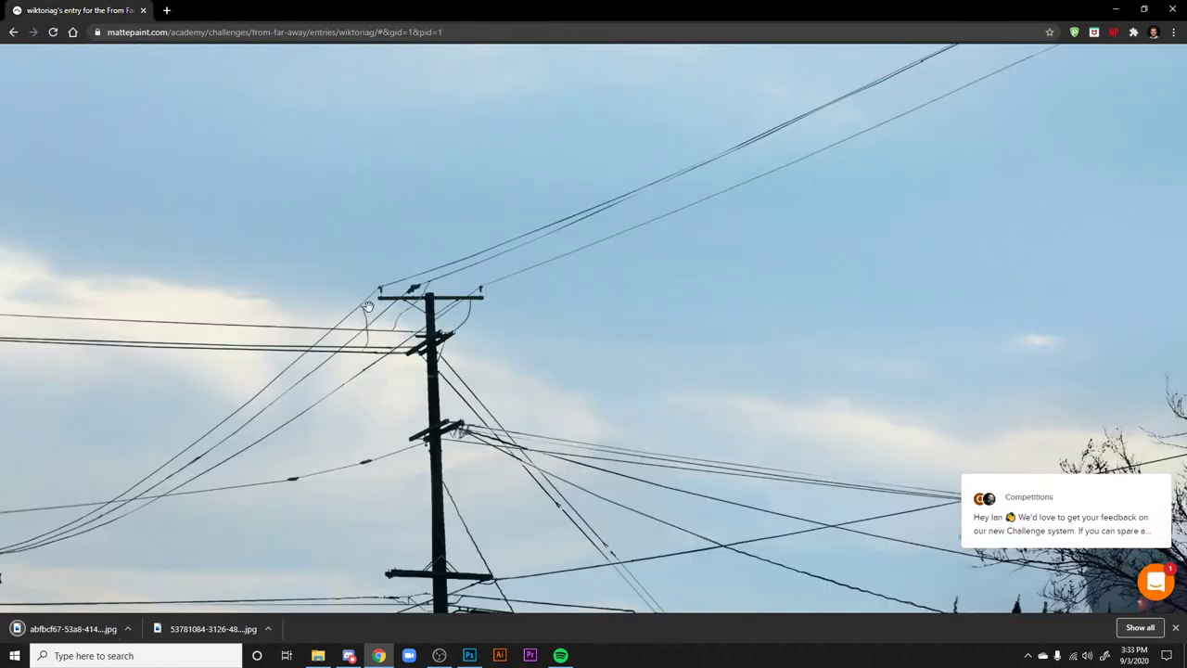
- Leave the enlarged entry image, switch to Photoshop and open the downloaded street image from the Downloads folder
left_click(17, 42)
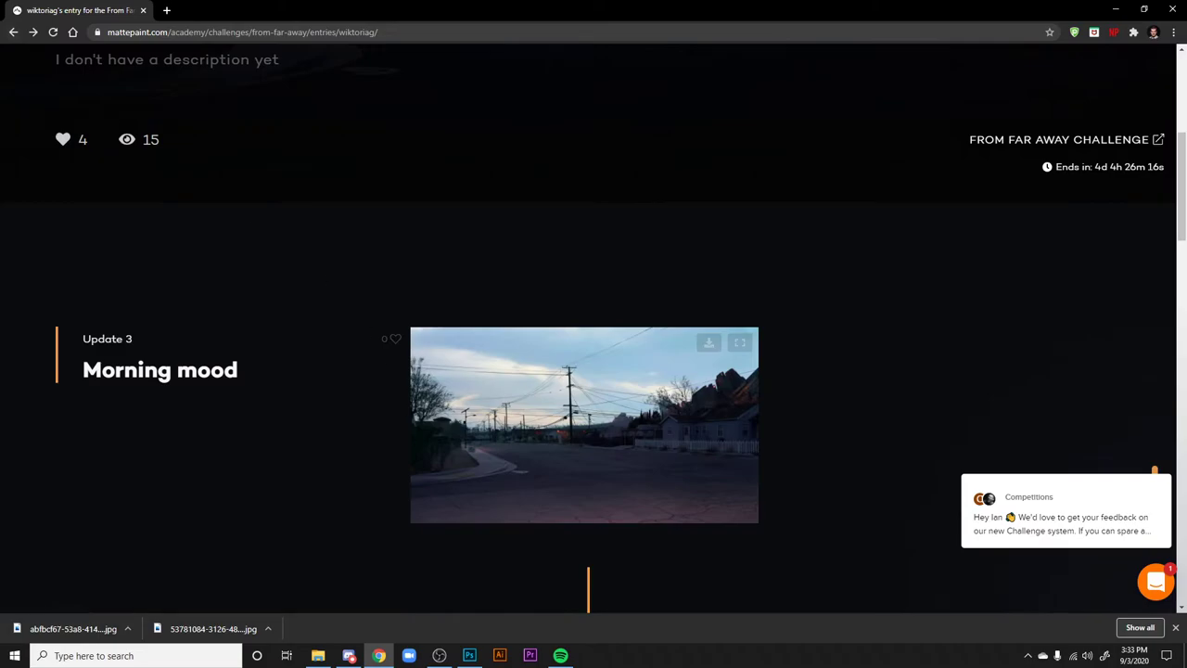
scroll(414, 594, "down", 1)
left_click(469, 655)
left_click(318, 654)
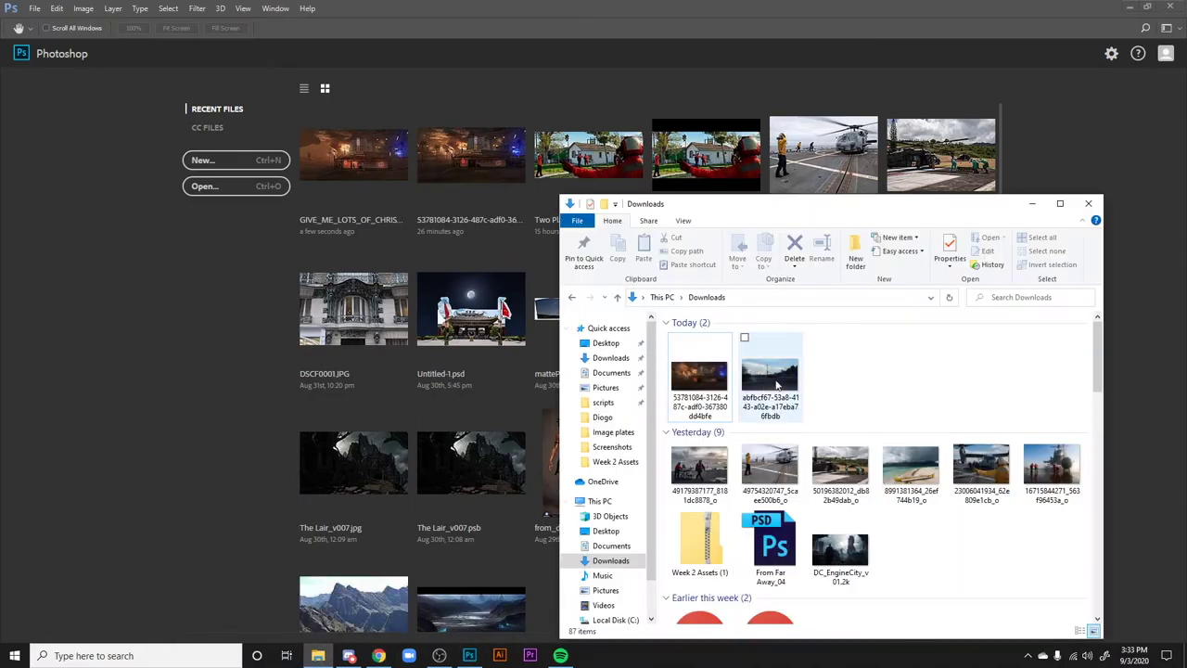
left_click_drag(785, 384, 126, 391)
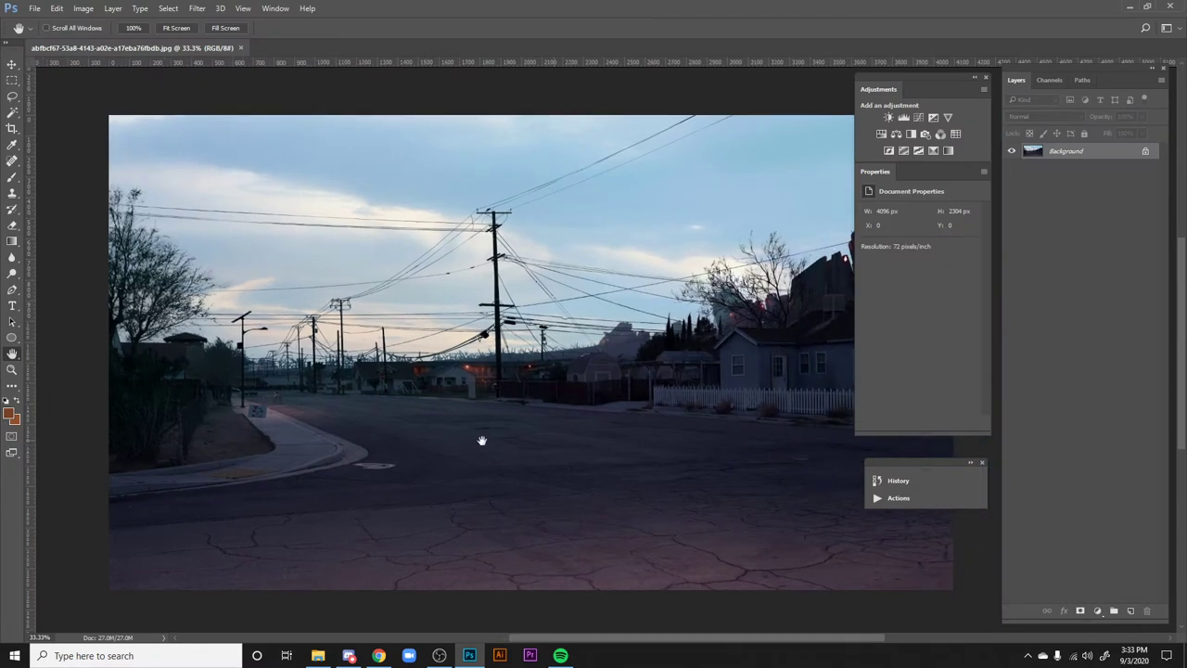
- Unlock the Background layer of the street image to make it an editable layer
left_click_drag(491, 439, 448, 446)
left_click_drag(667, 471, 653, 490)
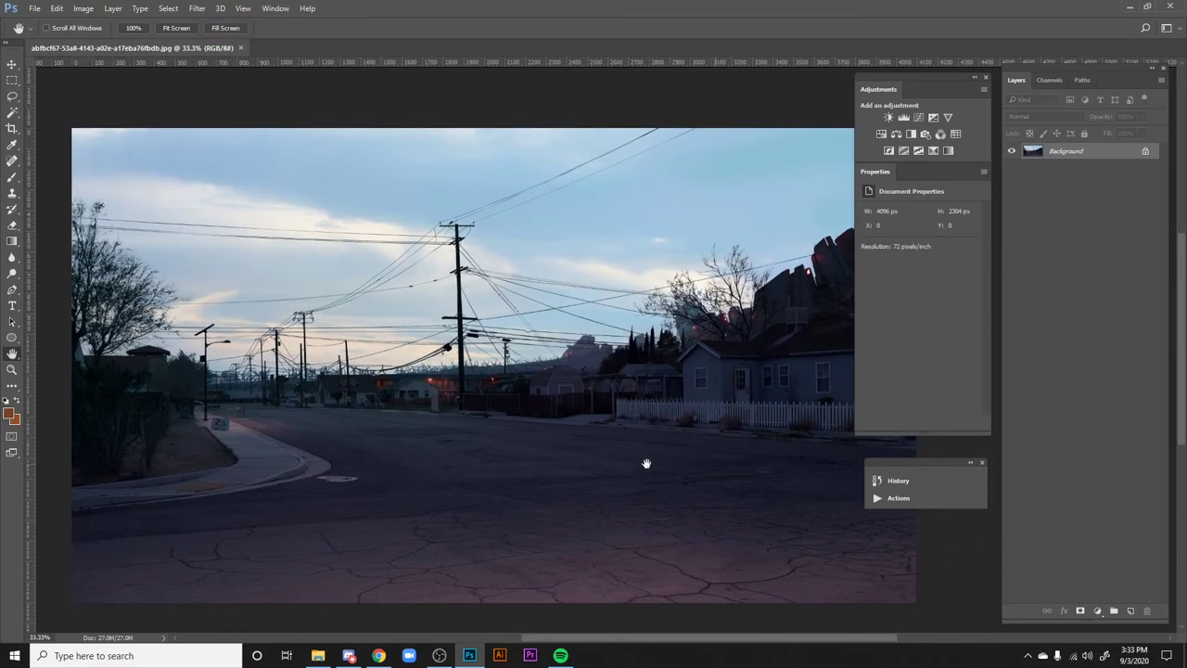
left_click_drag(738, 490, 734, 503)
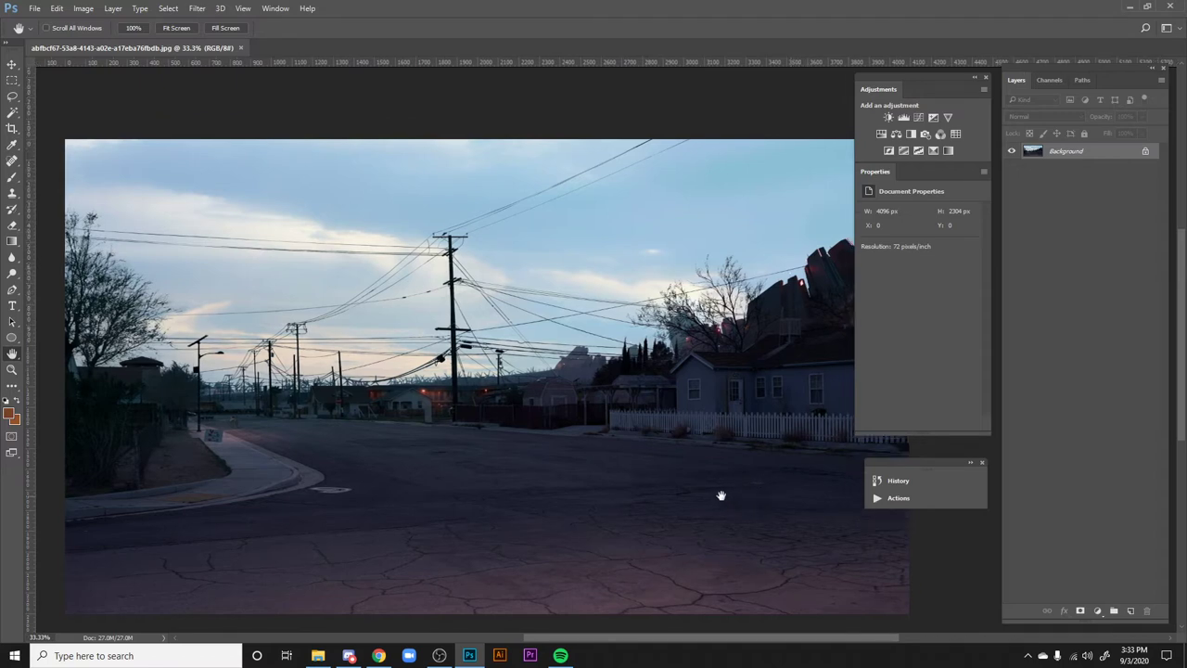
left_click_drag(722, 486, 718, 482)
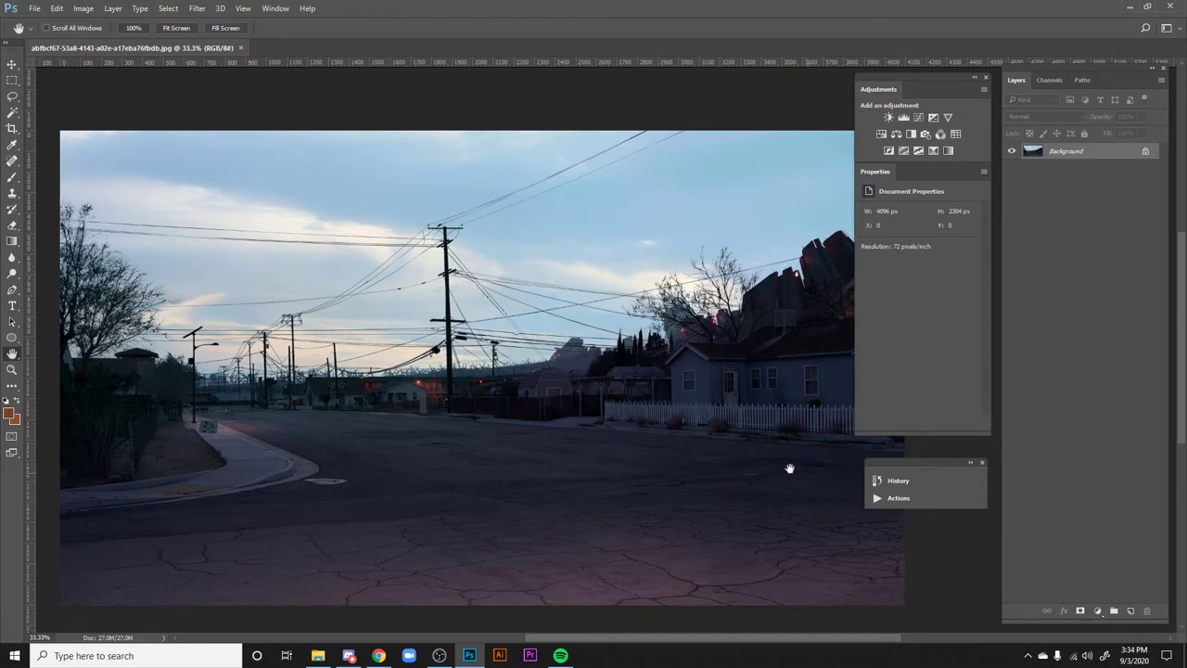
left_click(1145, 150)
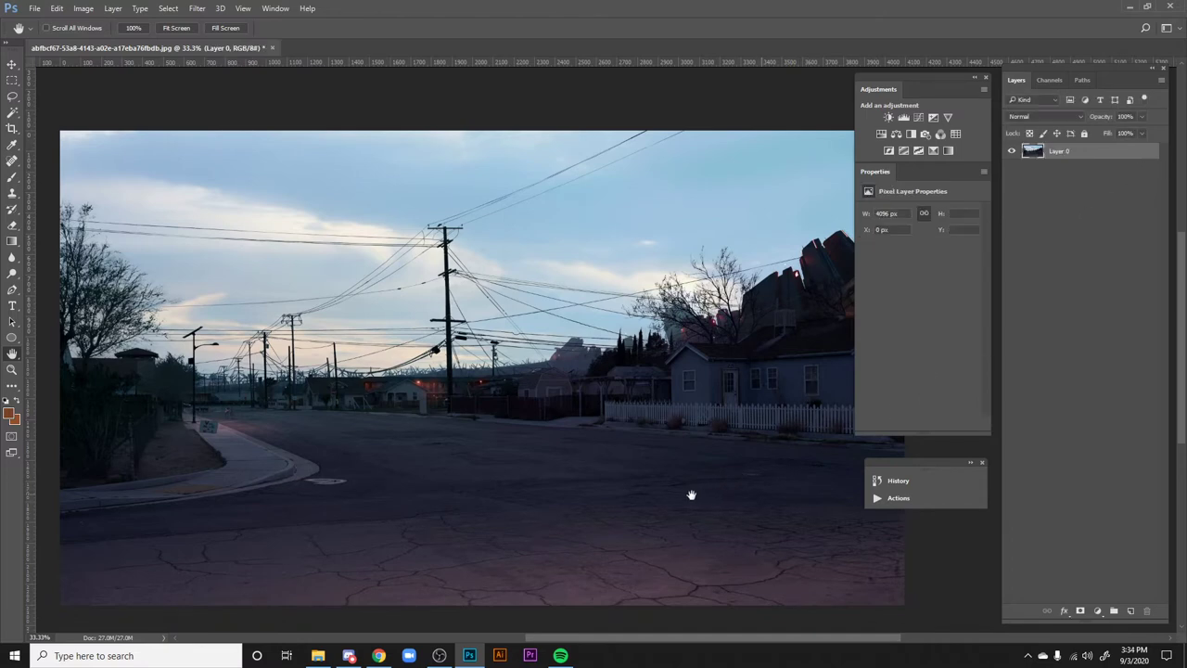
- Examine the street image's composition, showing it full screen on black and fitted to the view
left_click_drag(696, 489, 705, 489)
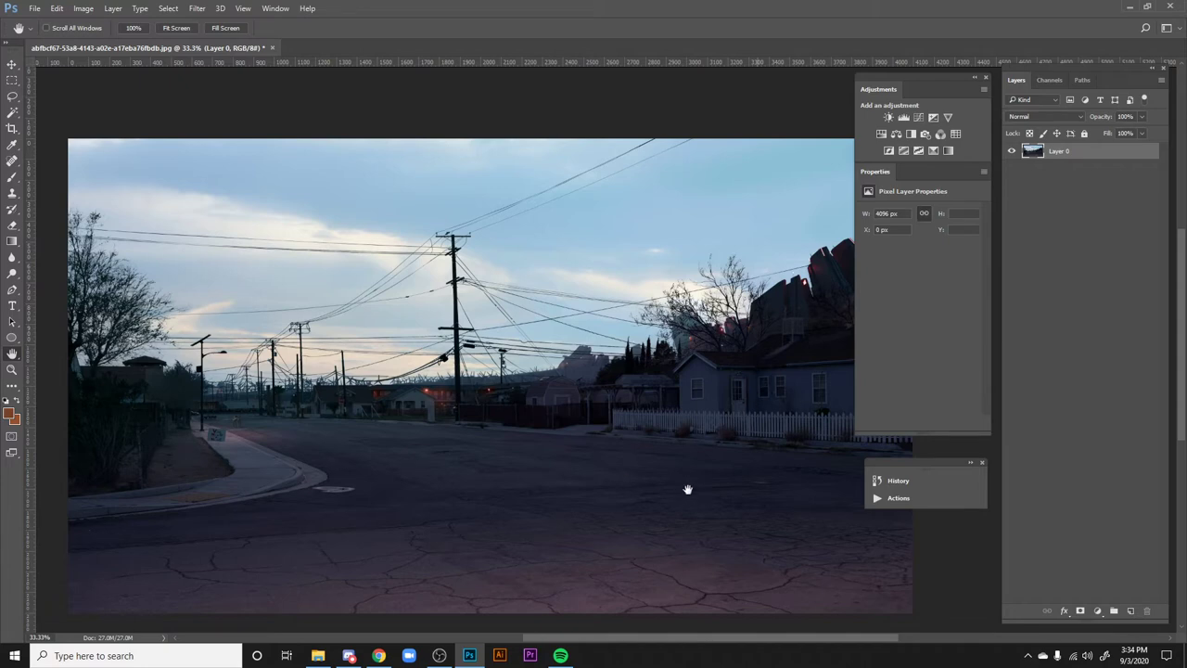
left_click_drag(656, 493, 582, 475)
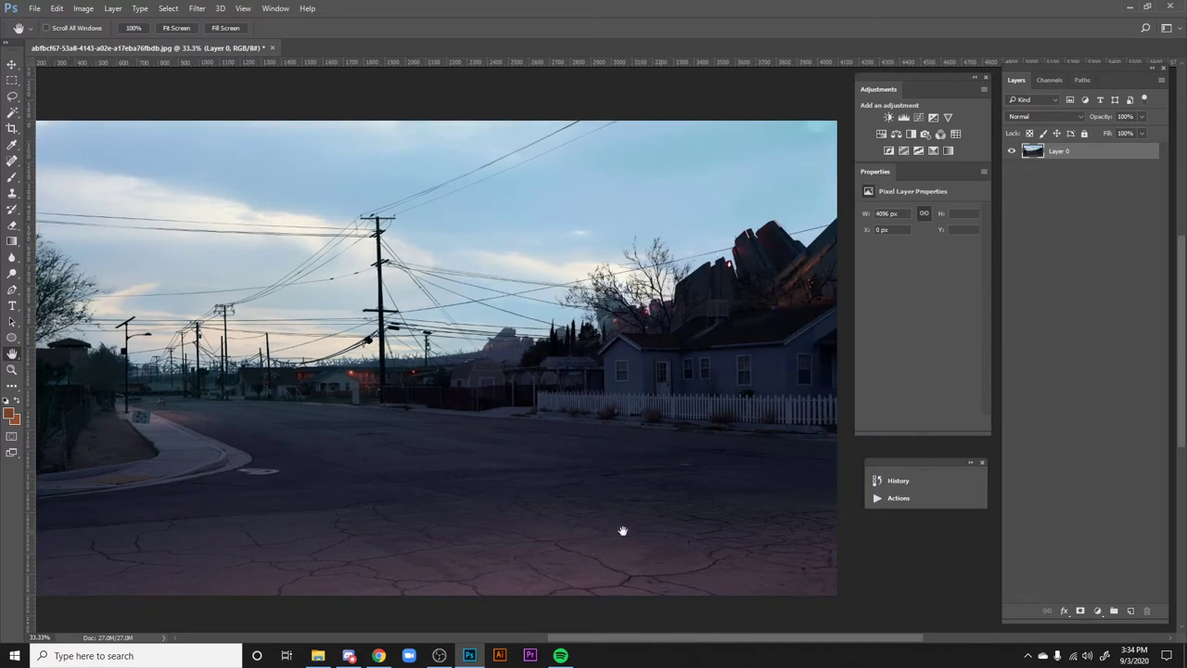
left_click_drag(638, 389, 645, 422)
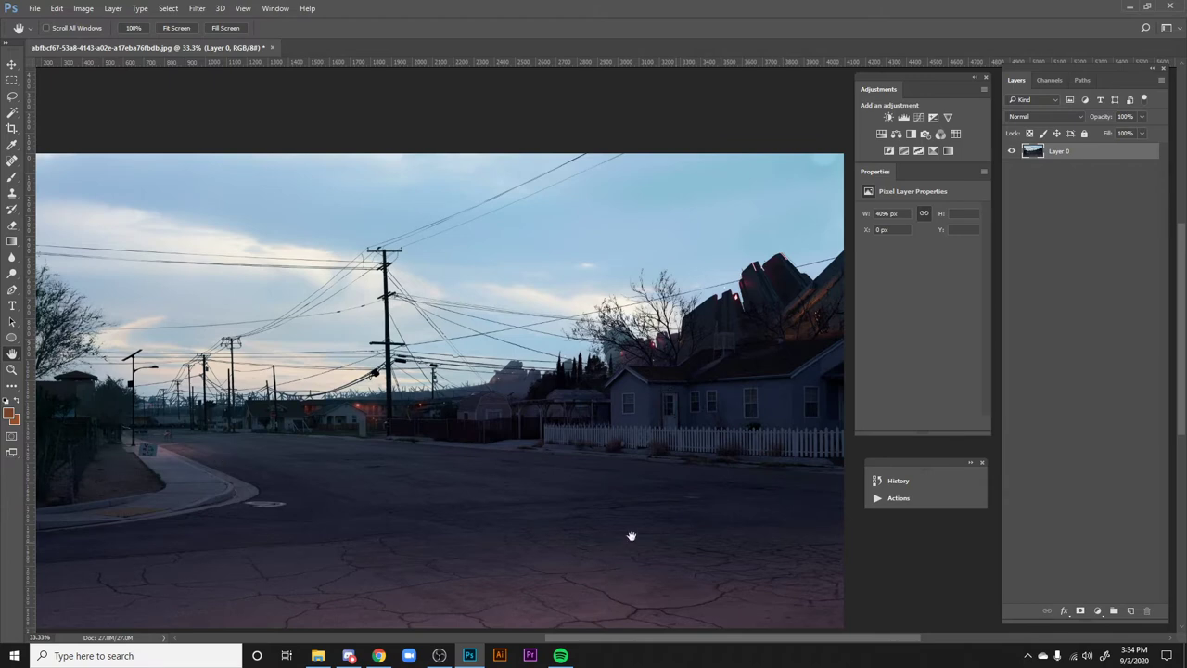
left_click_drag(605, 541, 665, 546)
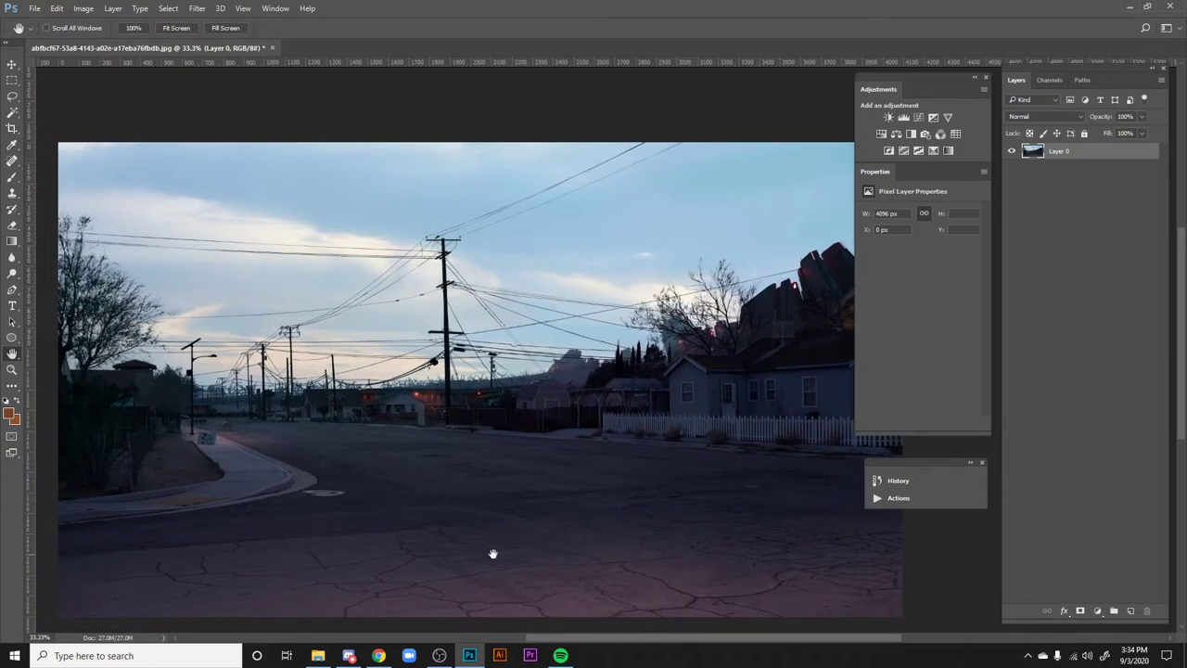
left_click_drag(550, 516, 478, 535)
key("f")
key("f")
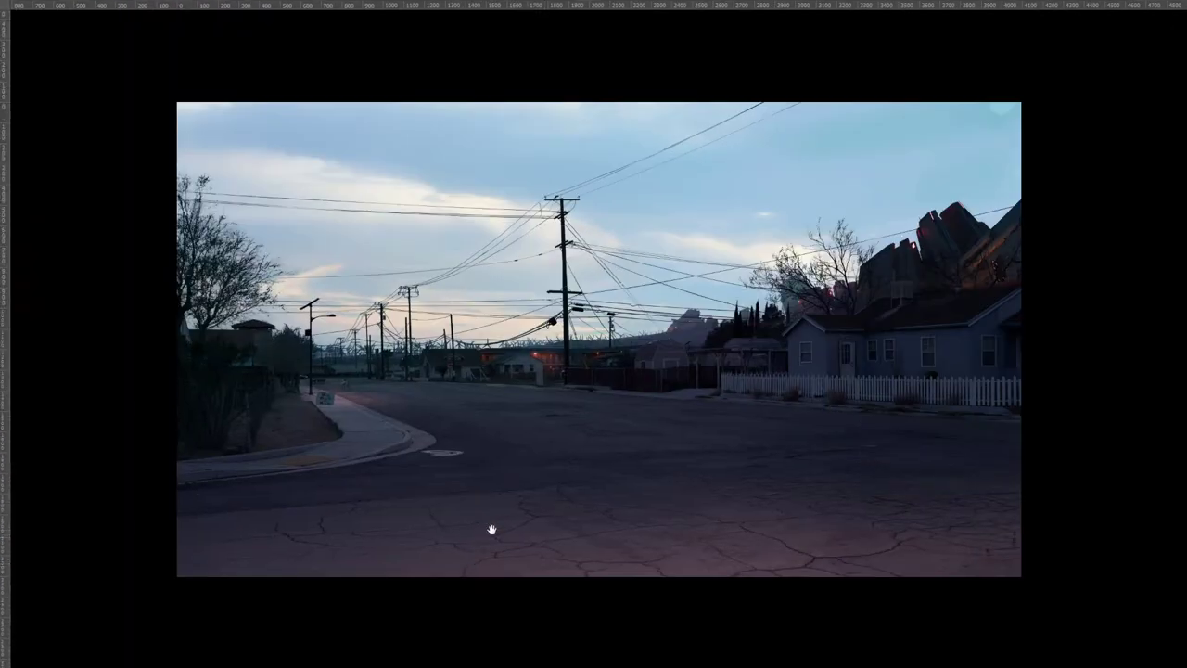
key("ctrl+0")
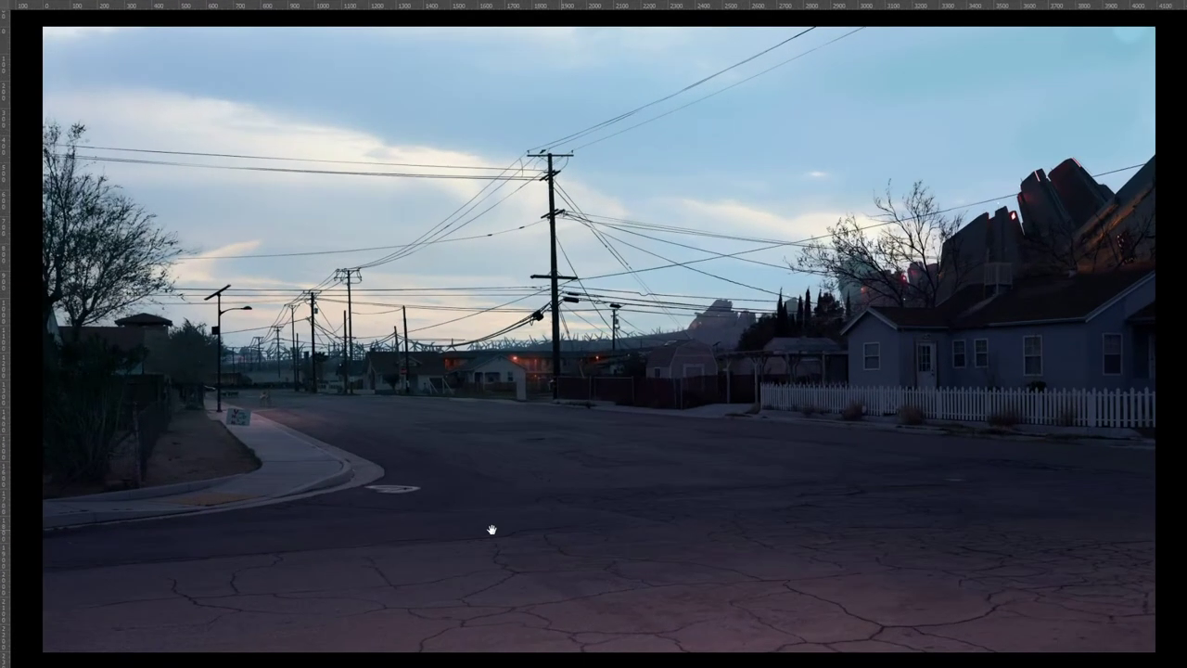
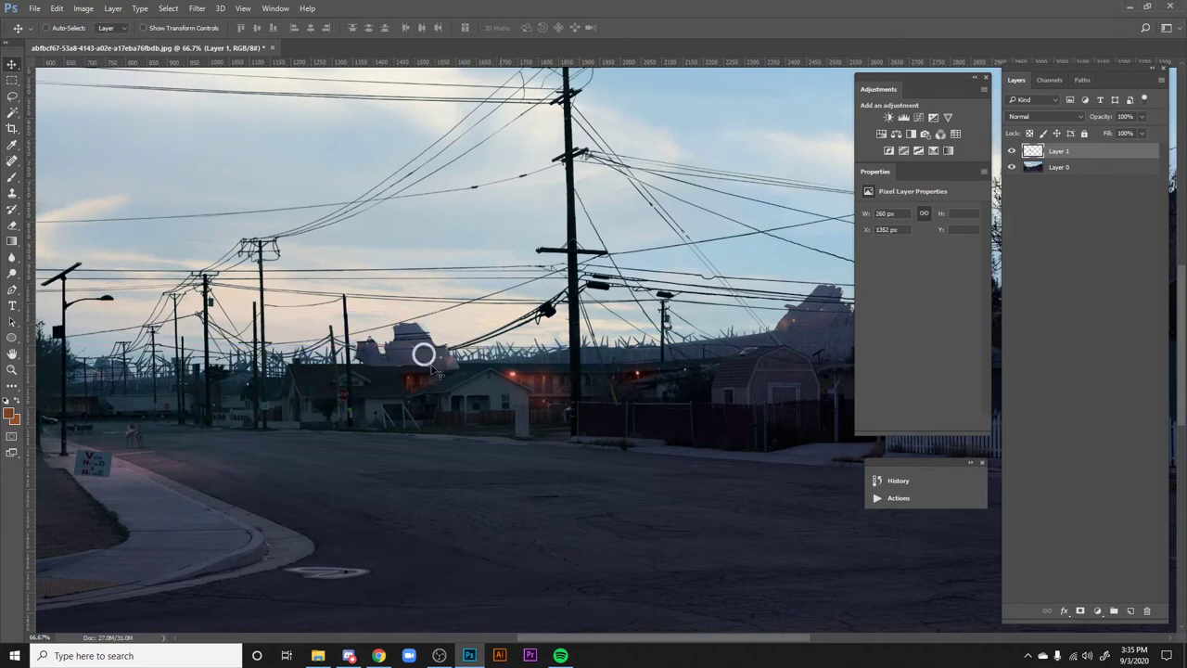
- Trim the base of the small distant rock formation on Layer 1 along the rooftops with a lasso selection
key("l")
mouse_move(335, 365)
left_mouse_down()
mouse_move(549, 386)
mouse_move(544, 370)
left_mouse_up()
left_click(566, 362)
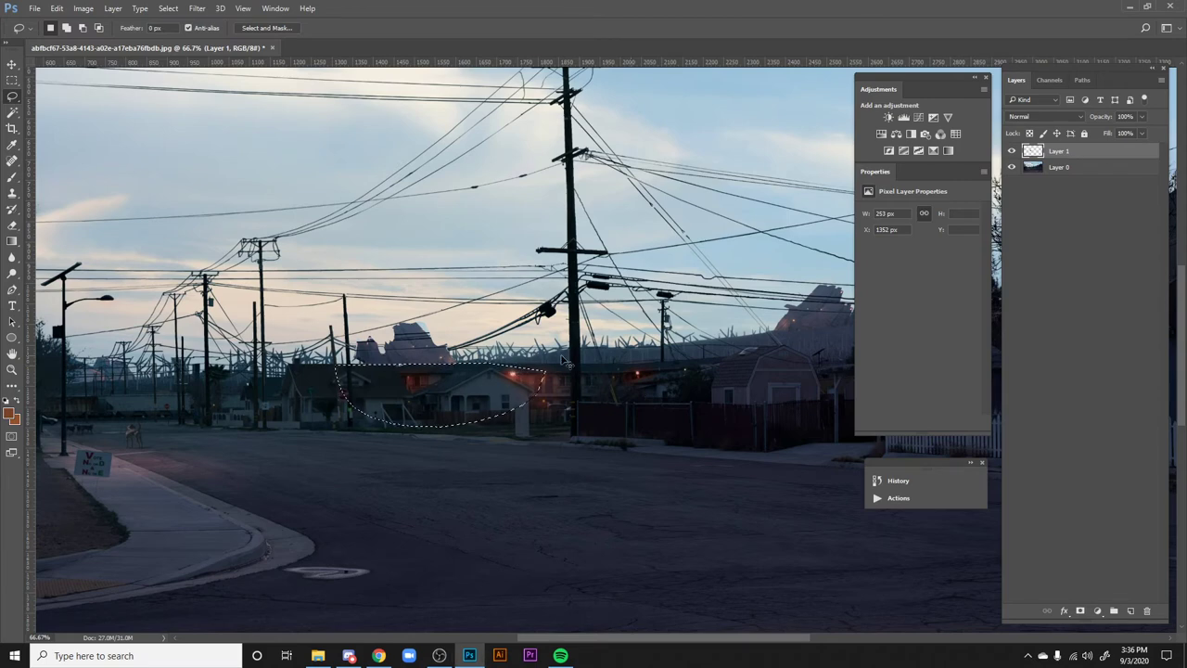
- Lighten the distant rock formation with Levels by raising the output black level to 37
key("ctrl+l")
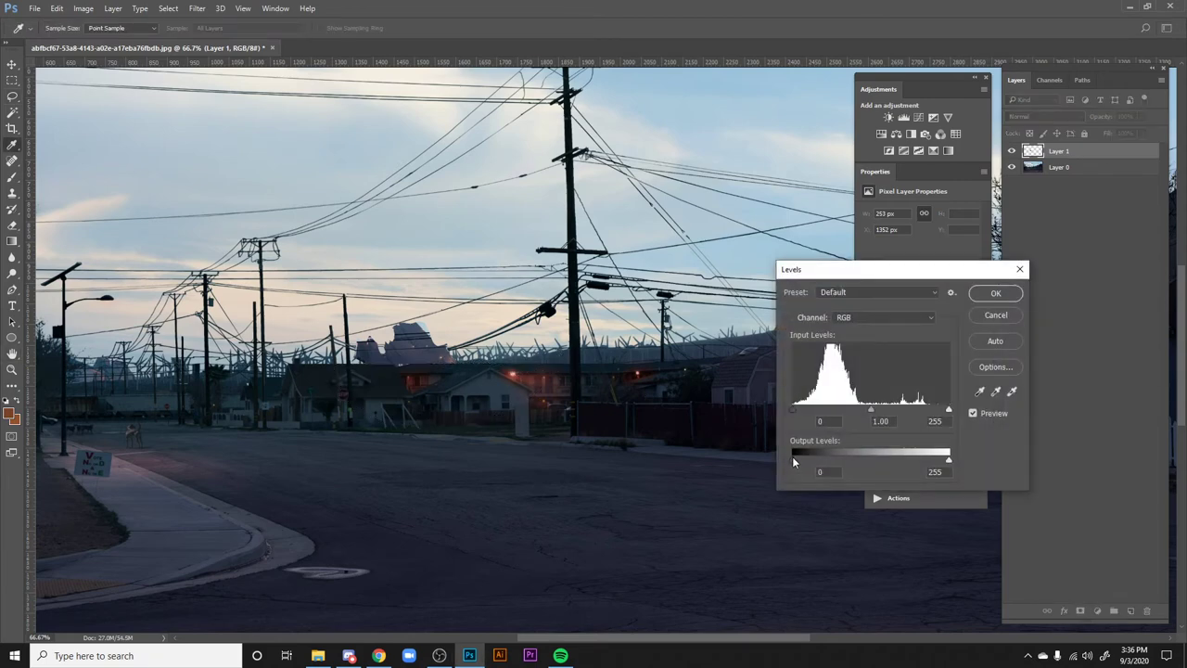
left_click_drag(793, 460, 816, 461)
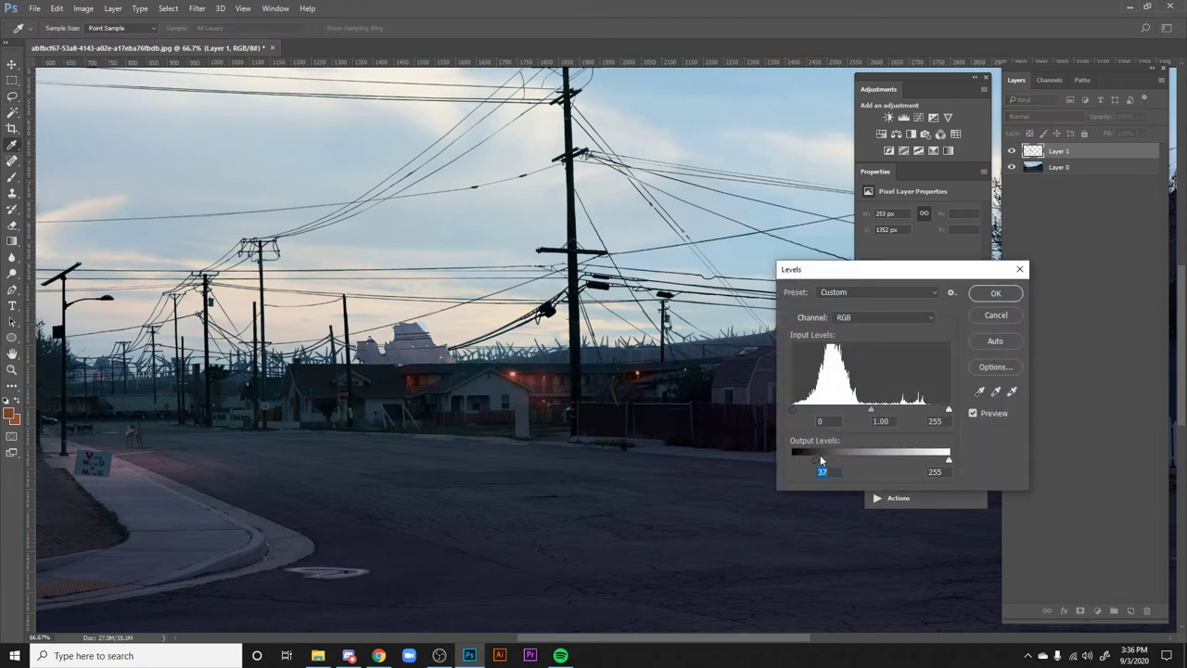
key("Return")
key("h")
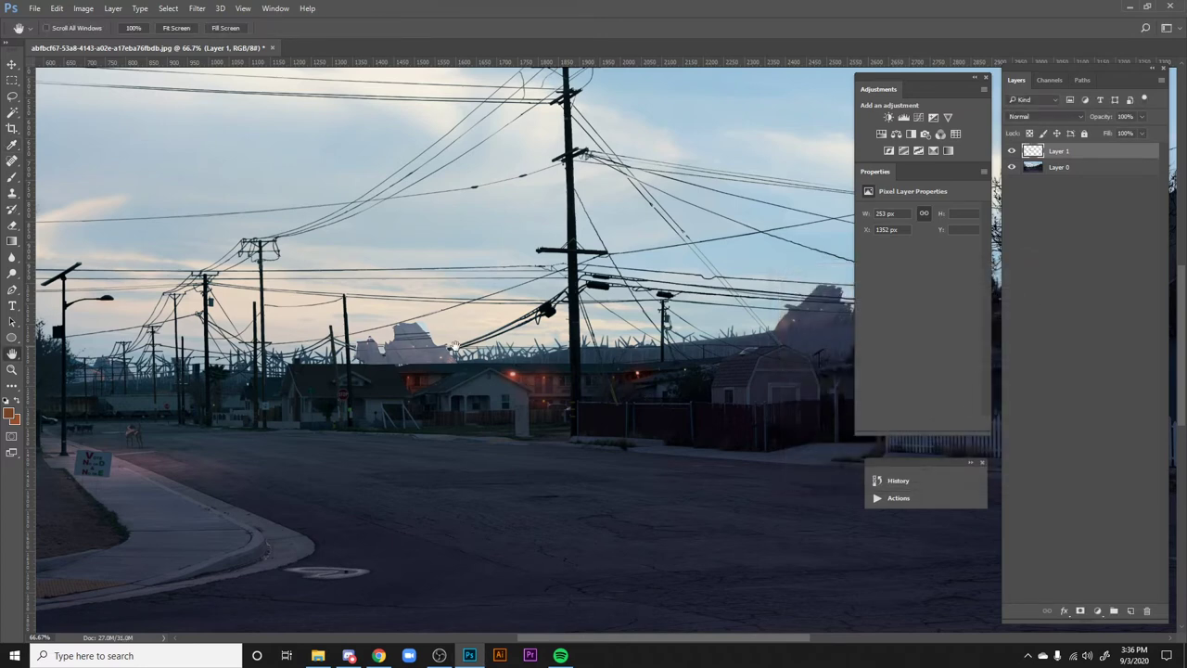
key("l")
mouse_move(443, 345)
left_mouse_down()
mouse_move(409, 315)
mouse_move(424, 334)
mouse_move(406, 300)
mouse_move(417, 328)
left_mouse_up()
- Add a Curves adjustment above Layer 0, with a highlight point at input 186, output 193 and a shadow point at 60, 60
key("h")
key("ctrl+minus")
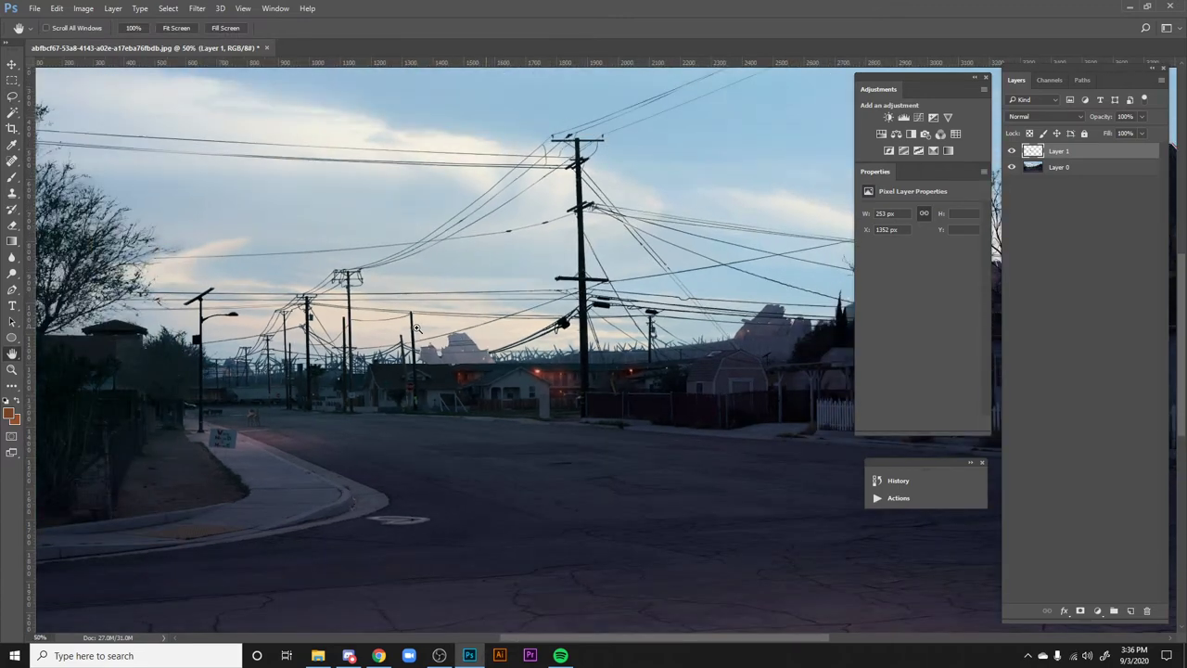
key("ctrl+minus")
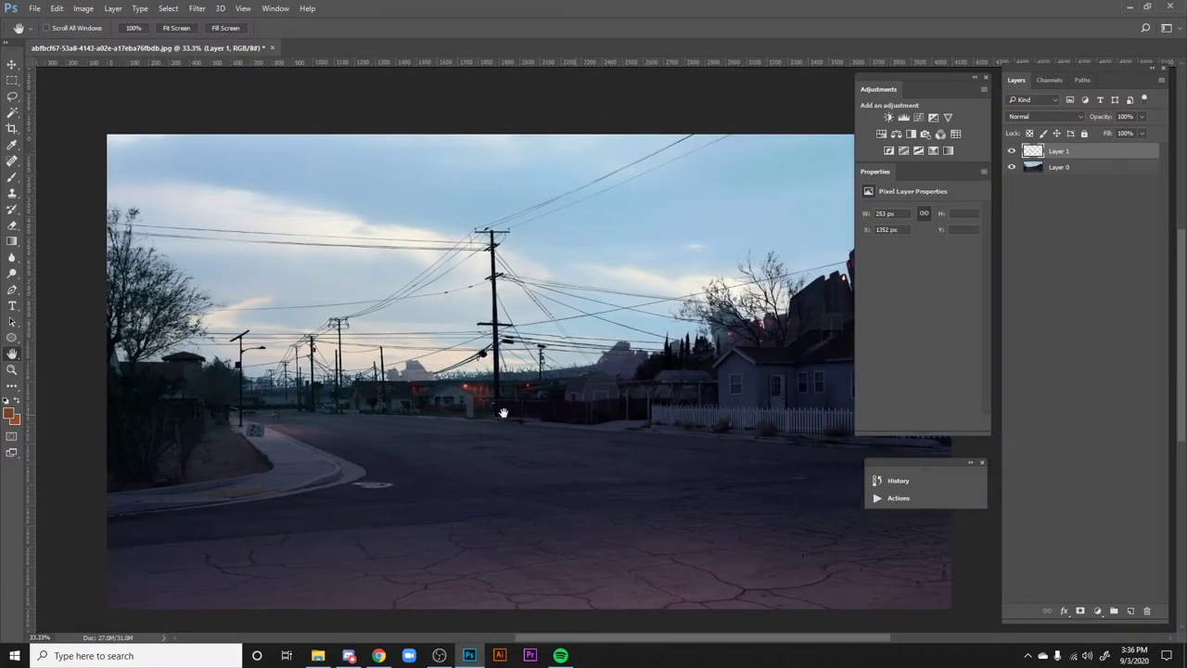
left_click_drag(502, 412, 466, 413)
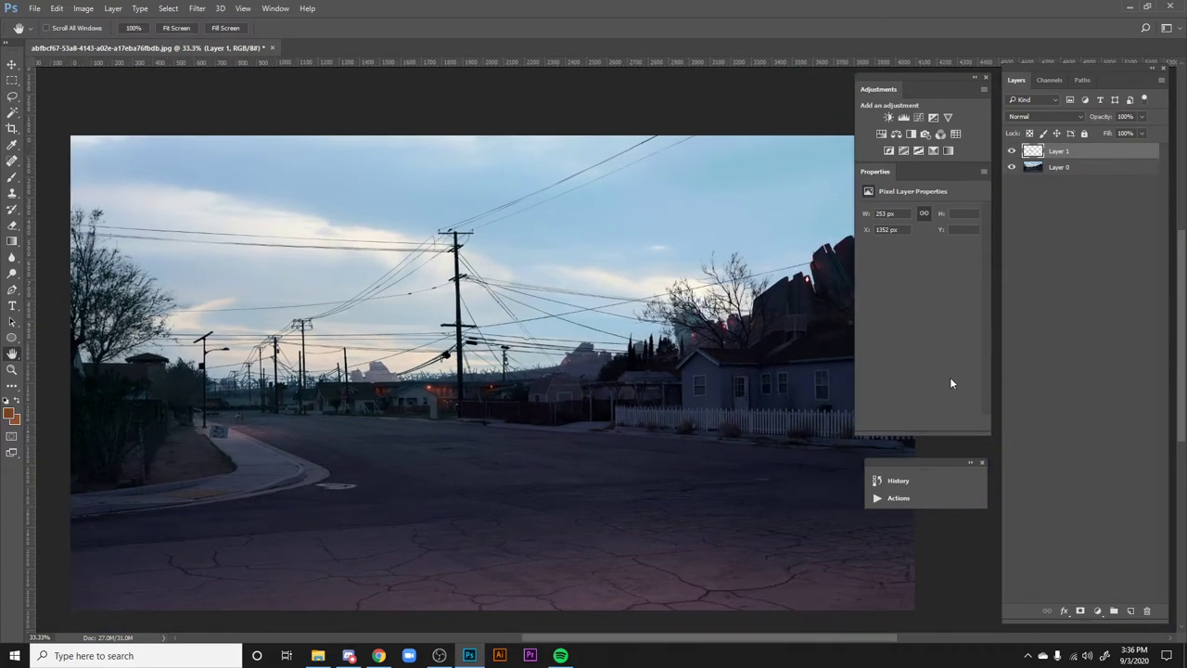
left_click(1060, 169)
left_click(903, 118)
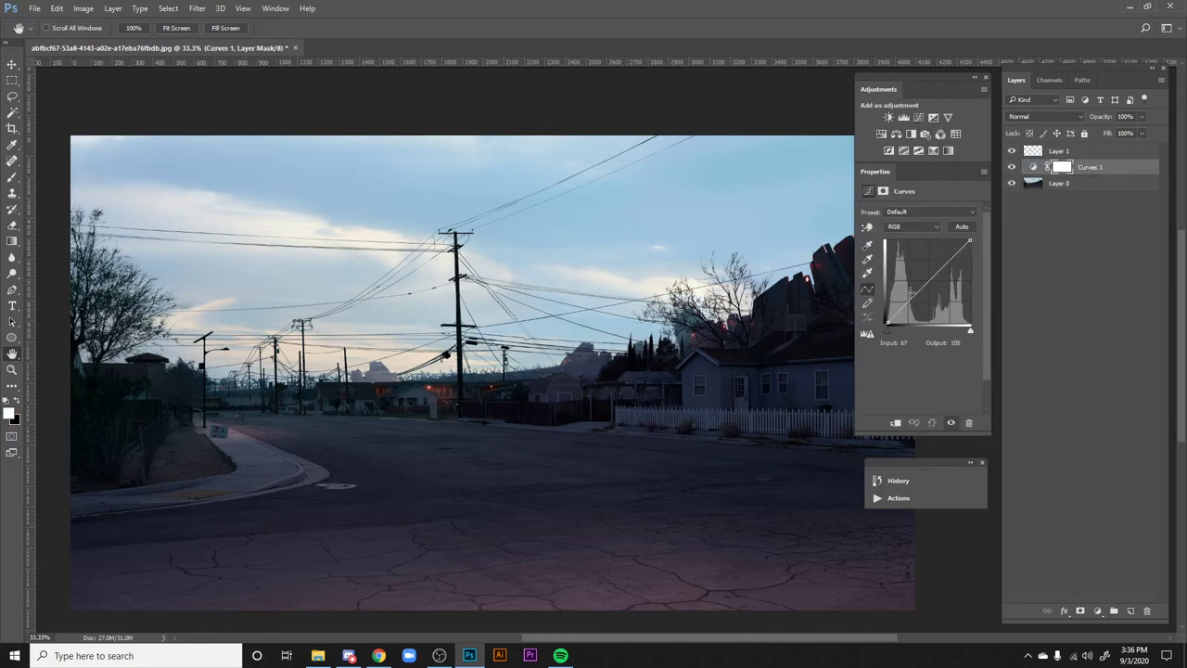
left_click_drag(903, 306, 904, 313)
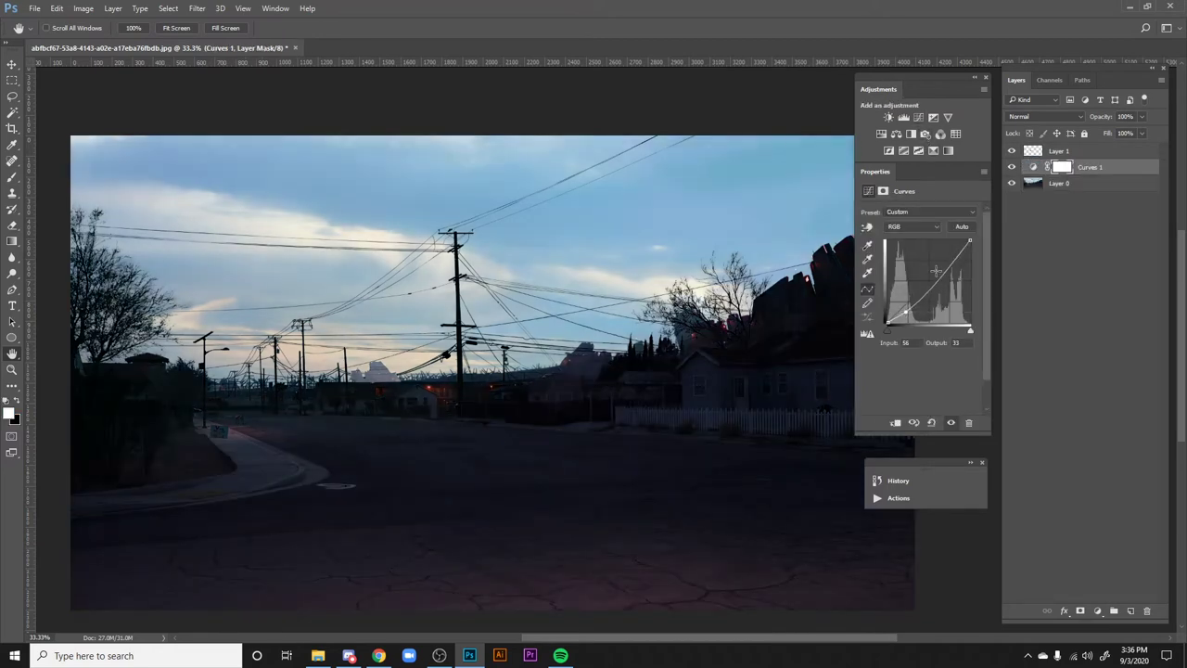
left_click_drag(950, 265, 947, 260)
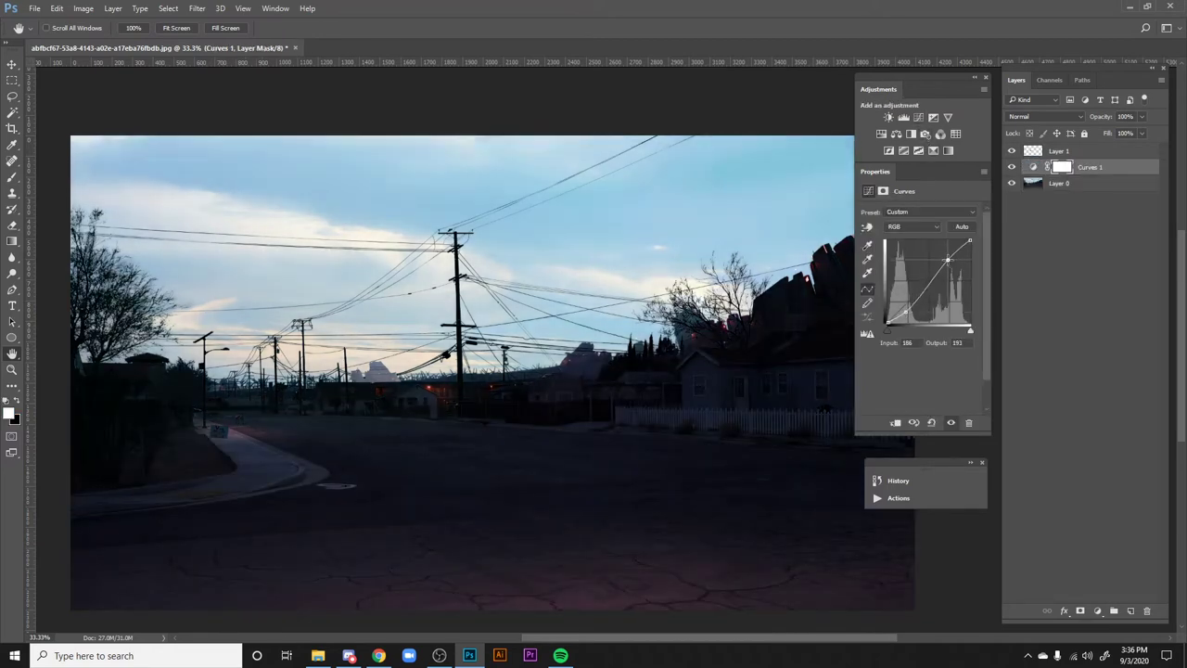
left_click_drag(905, 313, 905, 303)
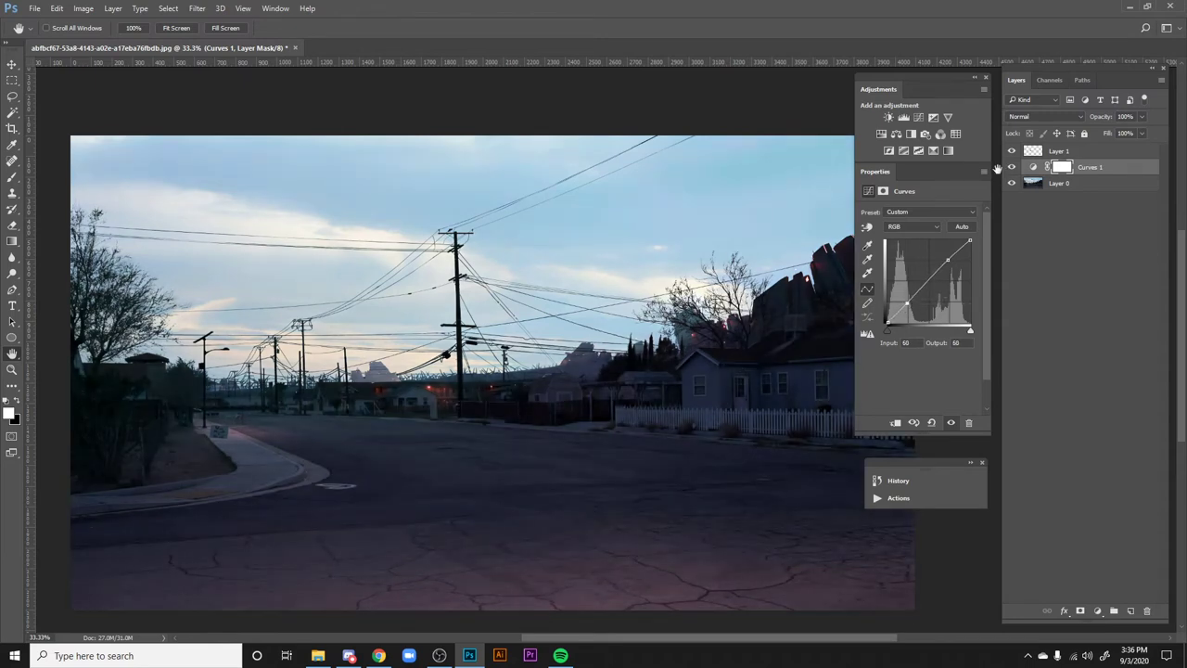
- Compare the image with and without the Curves adjustment, and merge it down into Layer 0
left_click(1010, 167)
left_click(1011, 166)
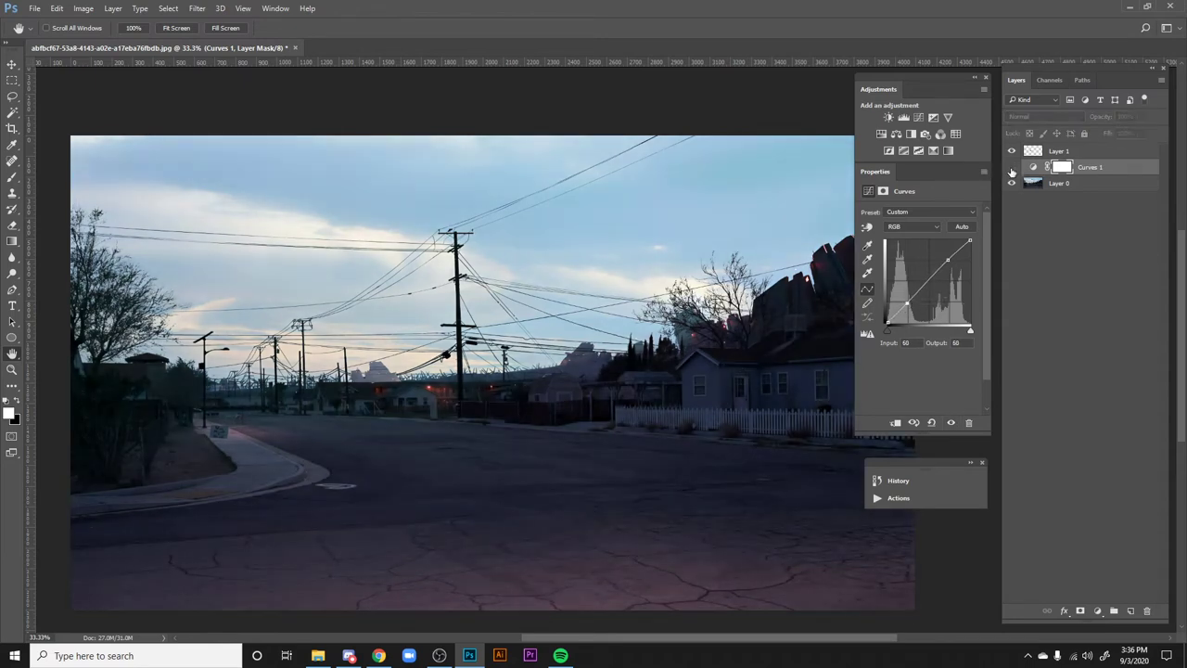
left_click(1011, 167)
key("ctrl+e")
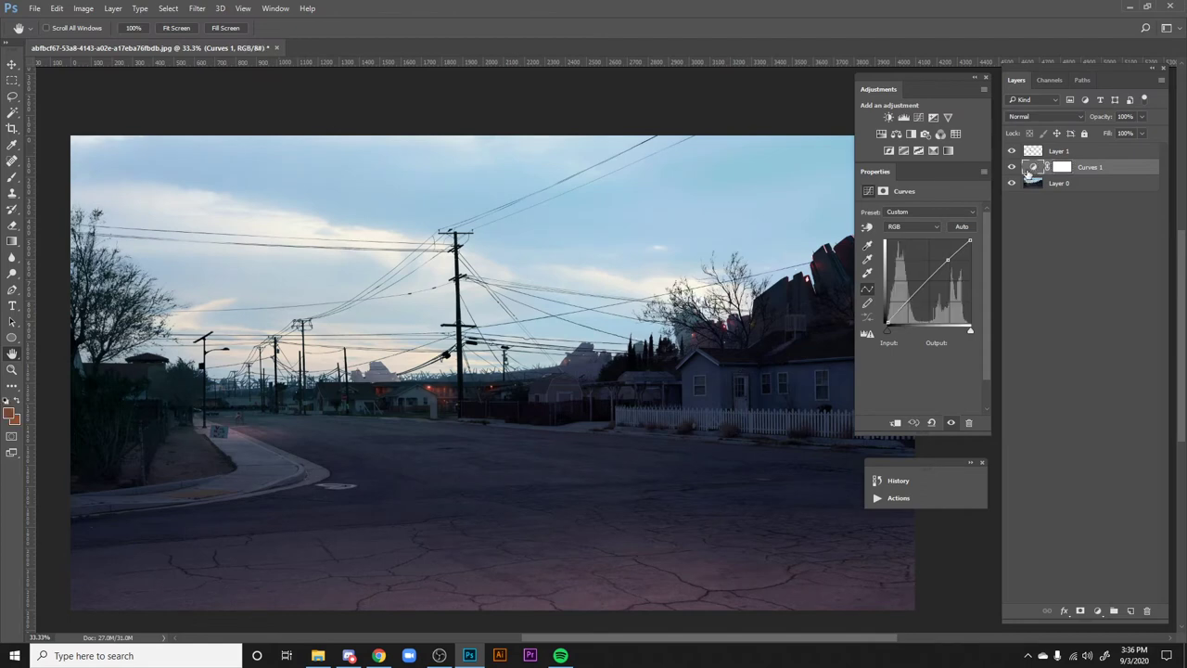
- Toggle Layer 1's visibility to compare the scene with and without the distant rock formation
left_click(1012, 151)
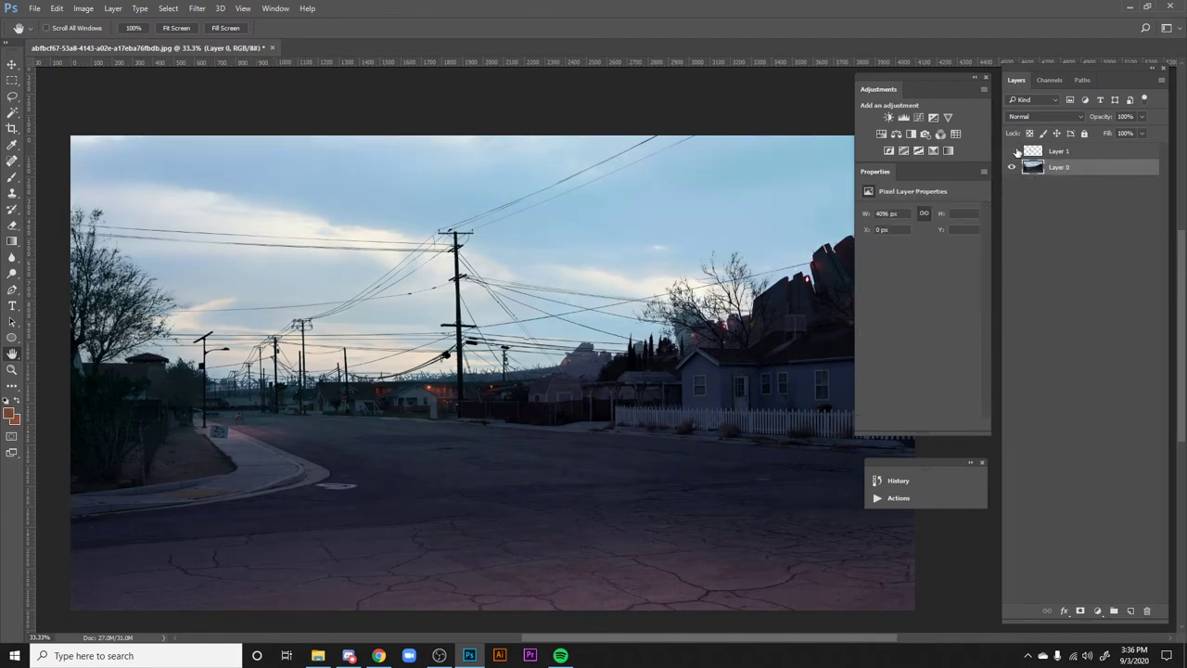
left_click(1012, 151)
left_click(1011, 151)
left_click(1012, 151)
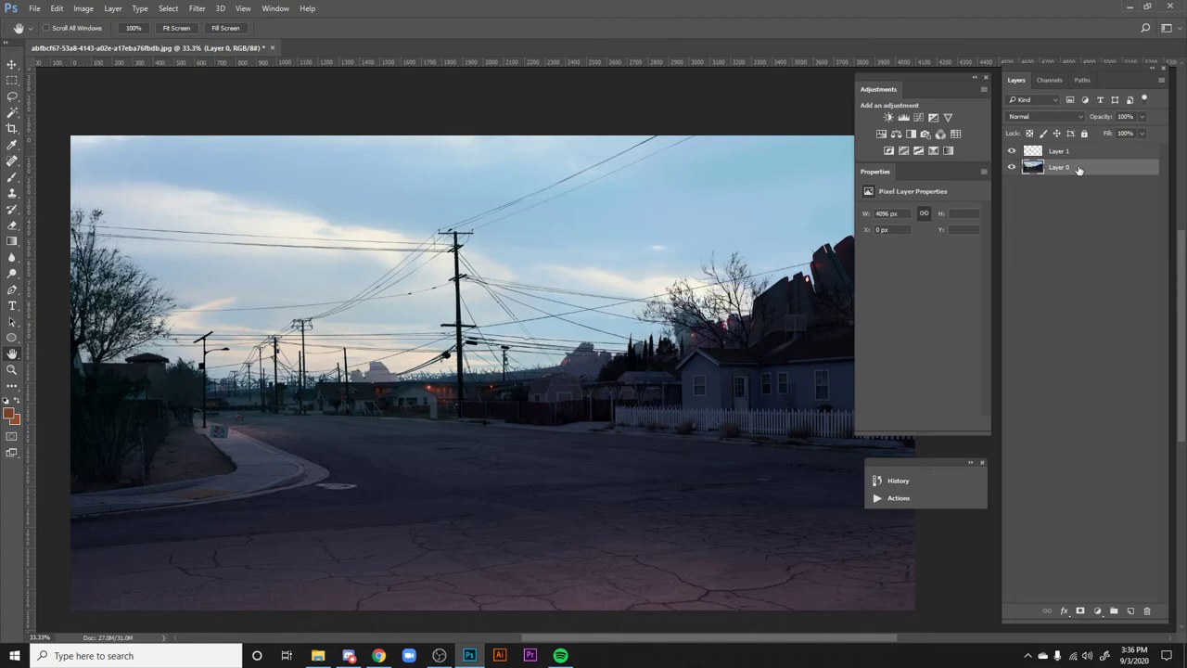
- Create a layer above Layer 0 and paint soft orange-brown strokes across the upper sky at 16% brush opacity
left_click(1130, 610)
key("b")
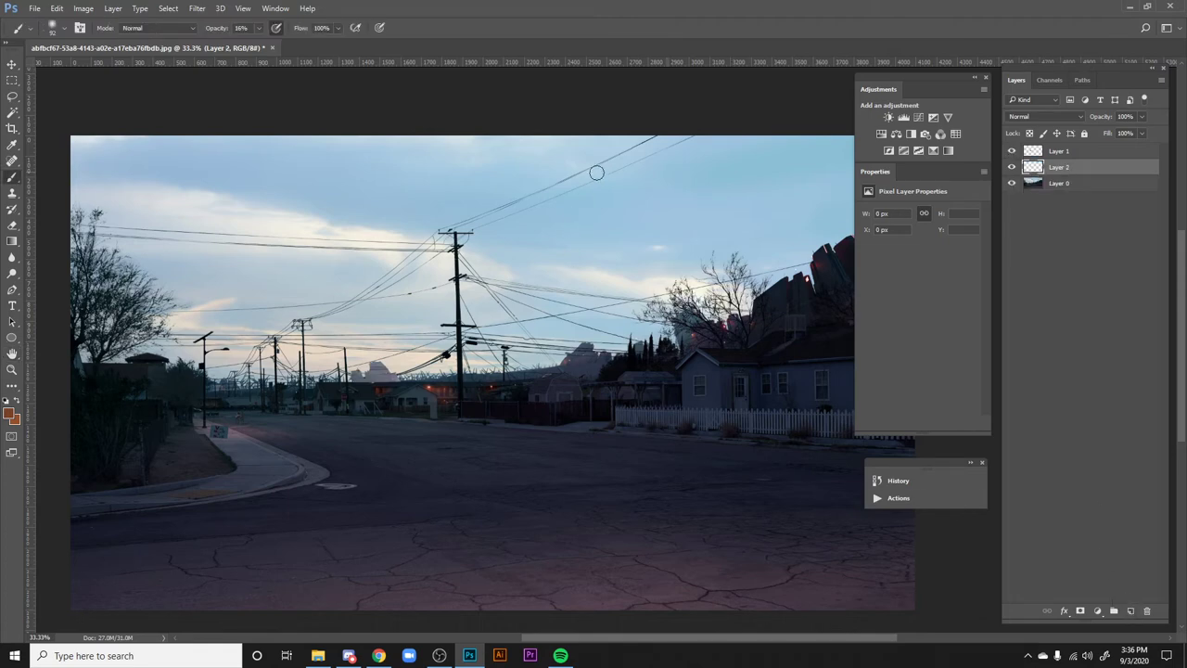
right_click(614, 189)
left_click(553, 159)
mouse_move(554, 160)
left_mouse_down()
mouse_move(497, 156)
mouse_move(452, 120)
mouse_move(724, 113)
mouse_move(823, 151)
mouse_move(330, 133)
mouse_move(517, 160)
mouse_move(94, 134)
mouse_move(472, 233)
mouse_move(533, 296)
mouse_move(10, 321)
mouse_move(297, 345)
mouse_move(601, 294)
mouse_move(769, 229)
mouse_move(711, 213)
mouse_move(794, 132)
mouse_move(759, 172)
mouse_move(180, 131)
mouse_move(635, 185)
mouse_move(164, 124)
left_mouse_up()
left_click_drag(517, 195, 371, 205)
mouse_move(603, 165)
left_mouse_down()
mouse_move(639, 171)
mouse_move(120, 146)
left_mouse_up()
- Set the painted sky layer's blend mode to Soft Light and darken its paint with a Hue/Saturation Lightness of -93
left_click(1024, 117)
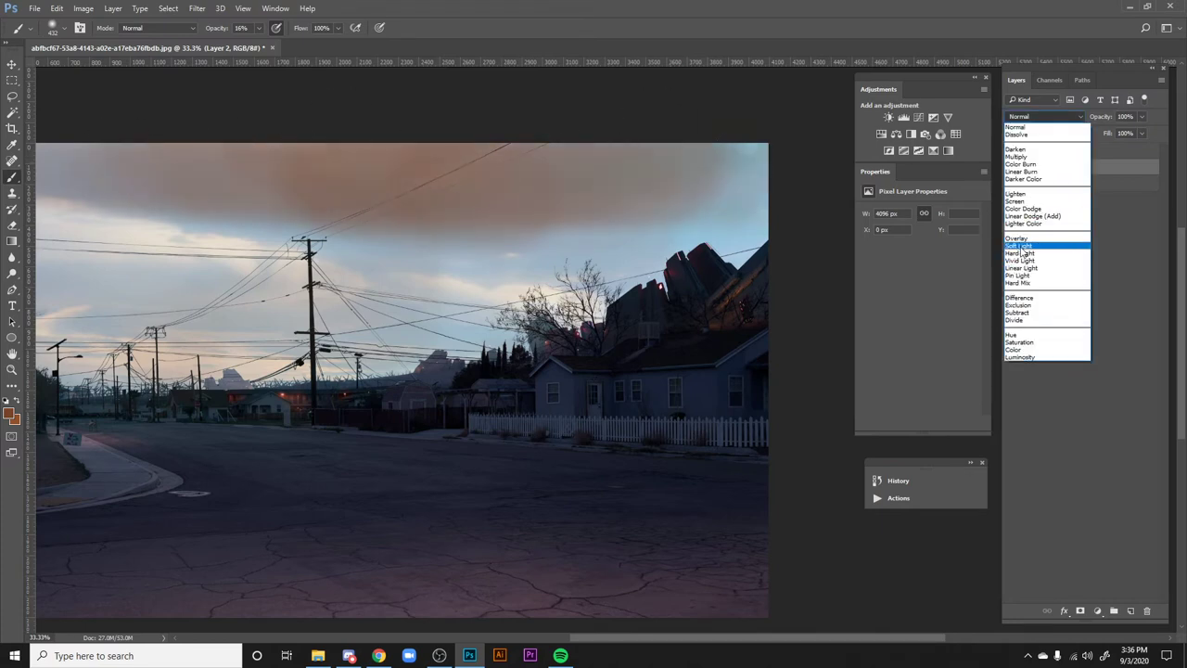
left_click(1023, 252)
left_click_drag(563, 377, 632, 396)
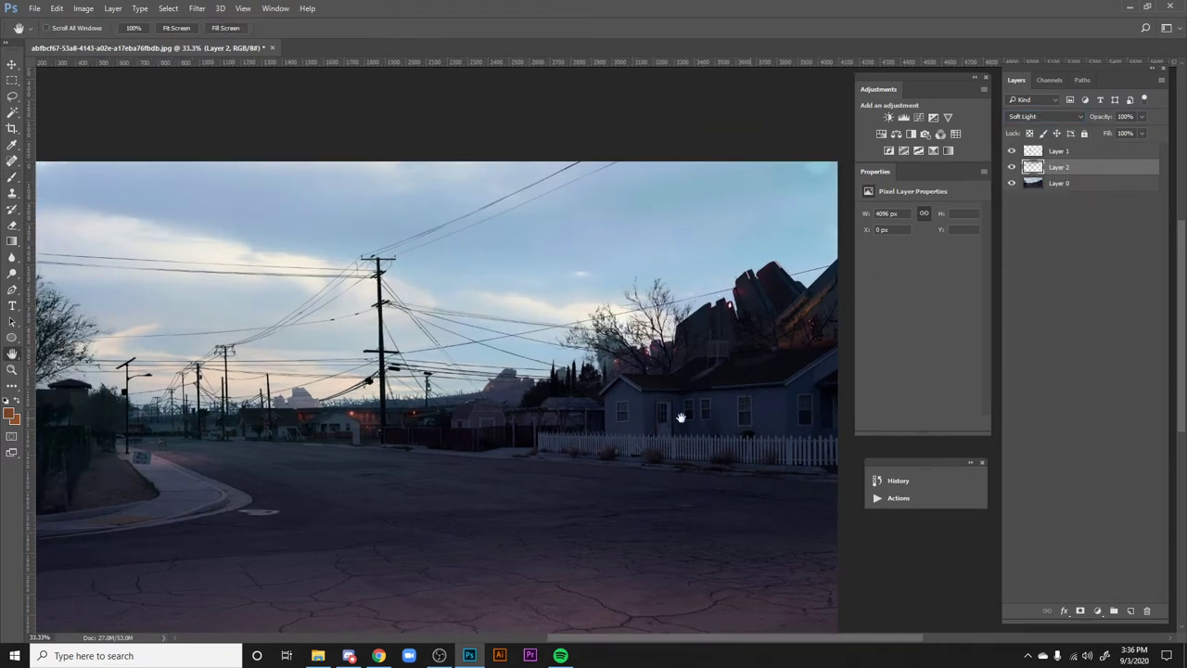
key("ctrl+u")
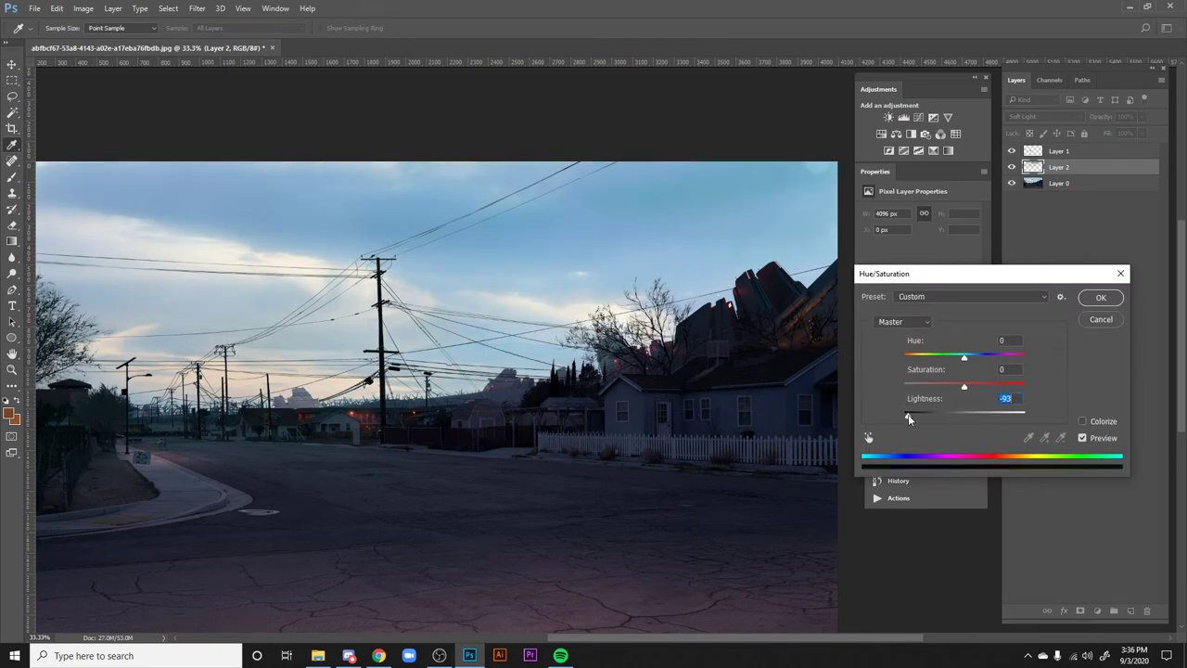
key("Escape")
left_click_drag(658, 371, 713, 351)
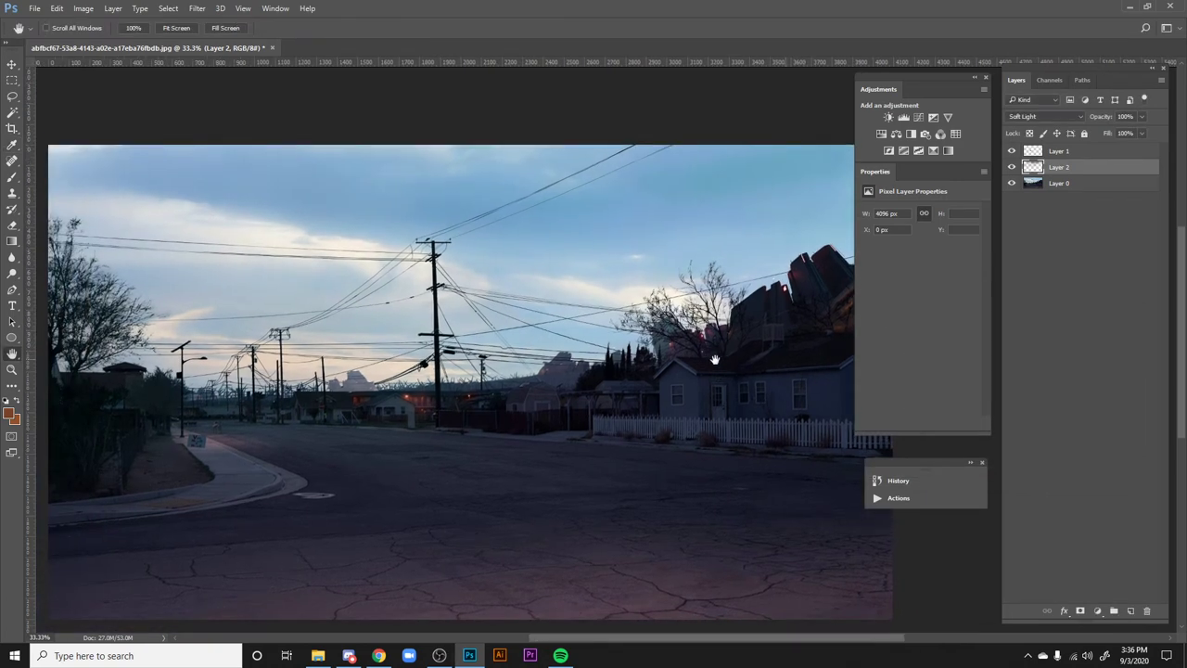
key("ctrl+e")
key("ctrl+z")
- Paint soft black strokes at 9% brush opacity along the upper sky on the Soft Light layer
scroll(694, 384, "up", 1)
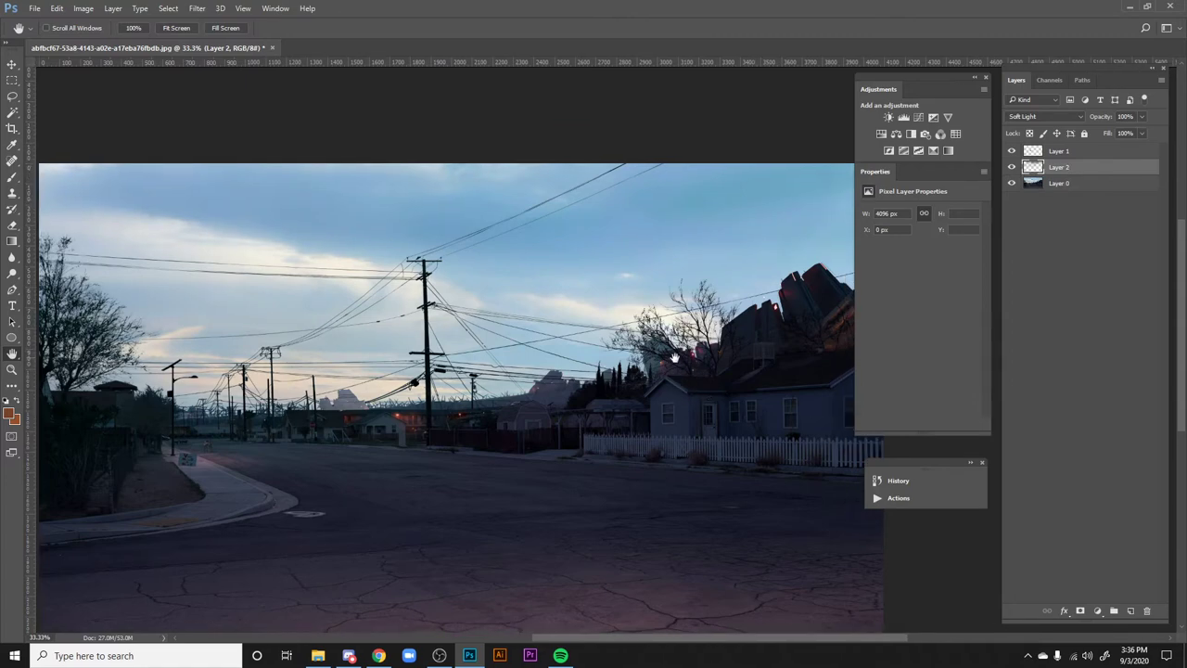
key("d")
key("b")
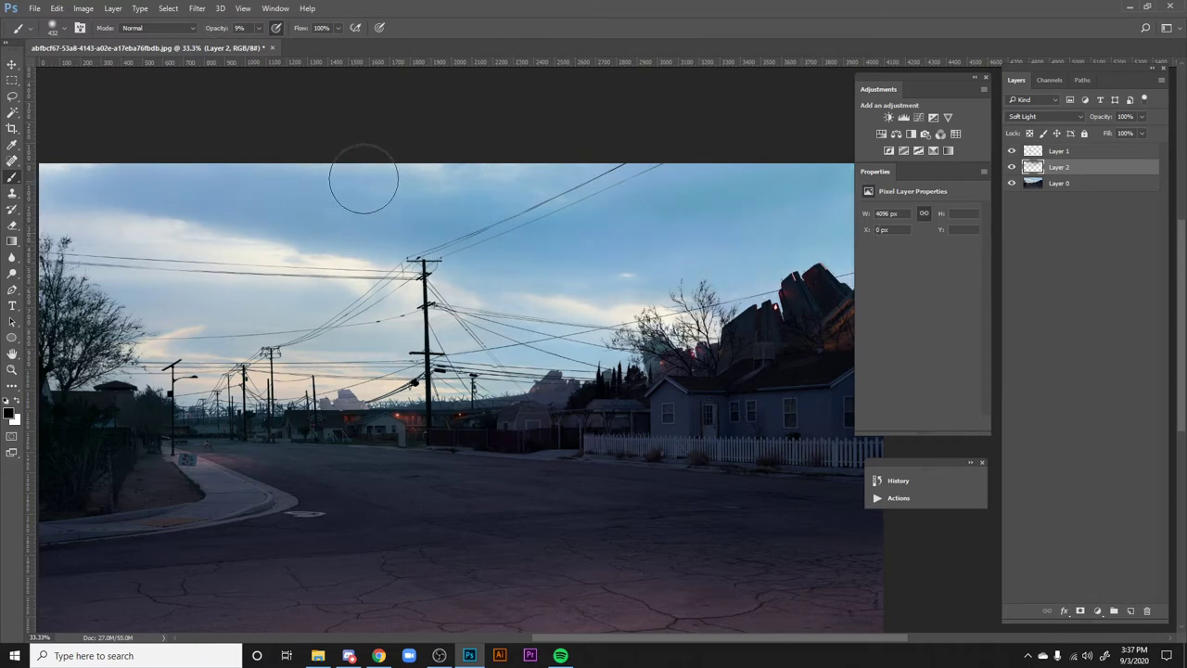
left_click_drag(629, 238, 495, 224)
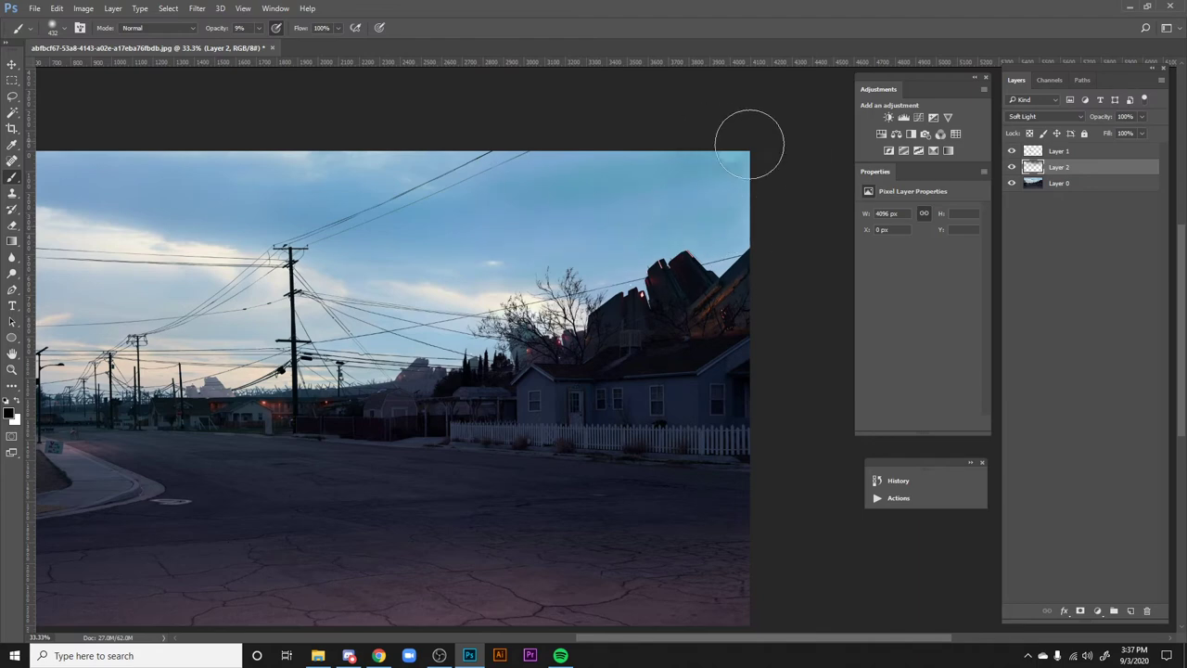
left_click_drag(598, 255, 711, 272)
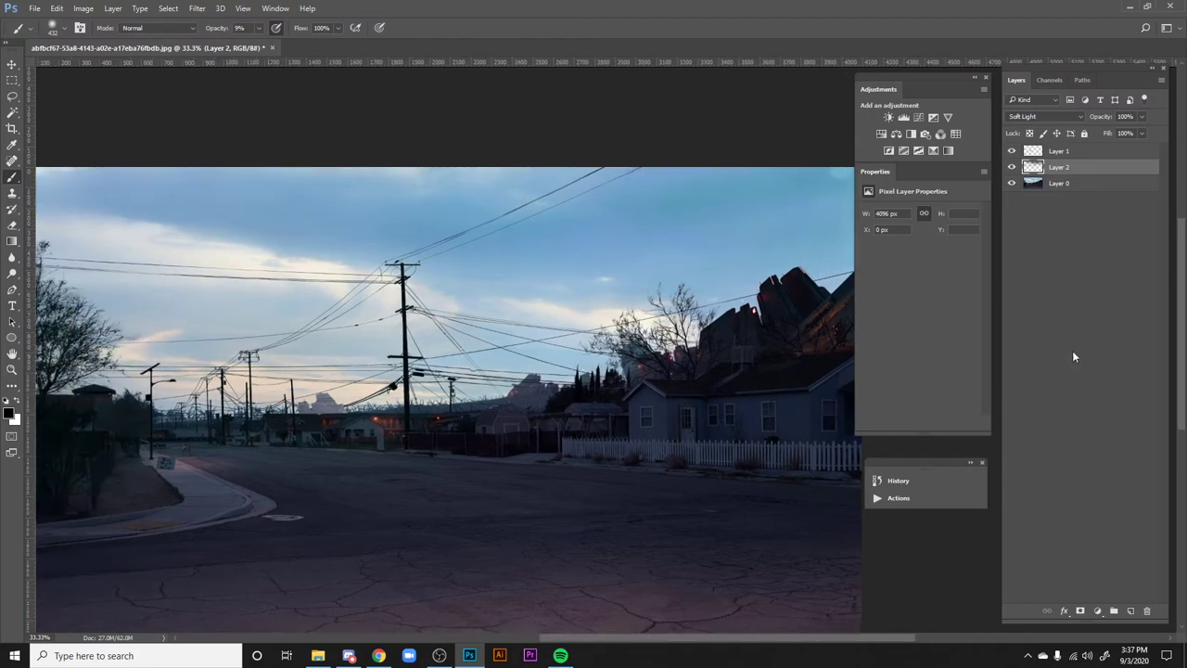
- Duplicate the Soft Light sky layer to deepen the darkening of the sky
key("ctrl+j")
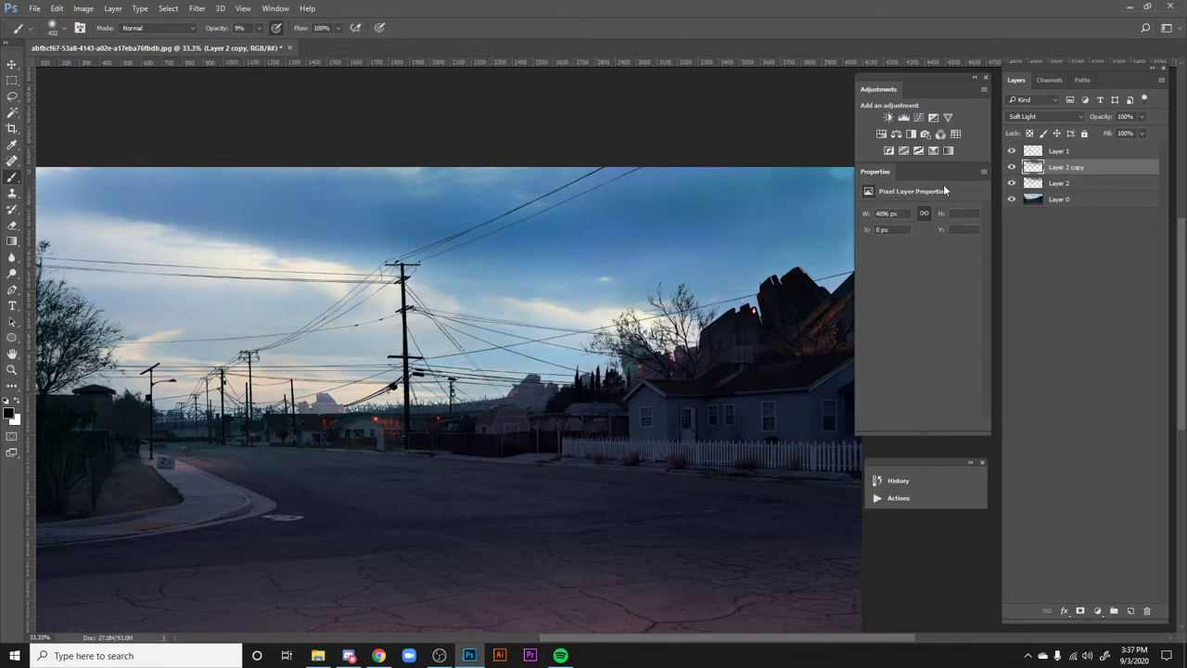
key("ctrl+minus")
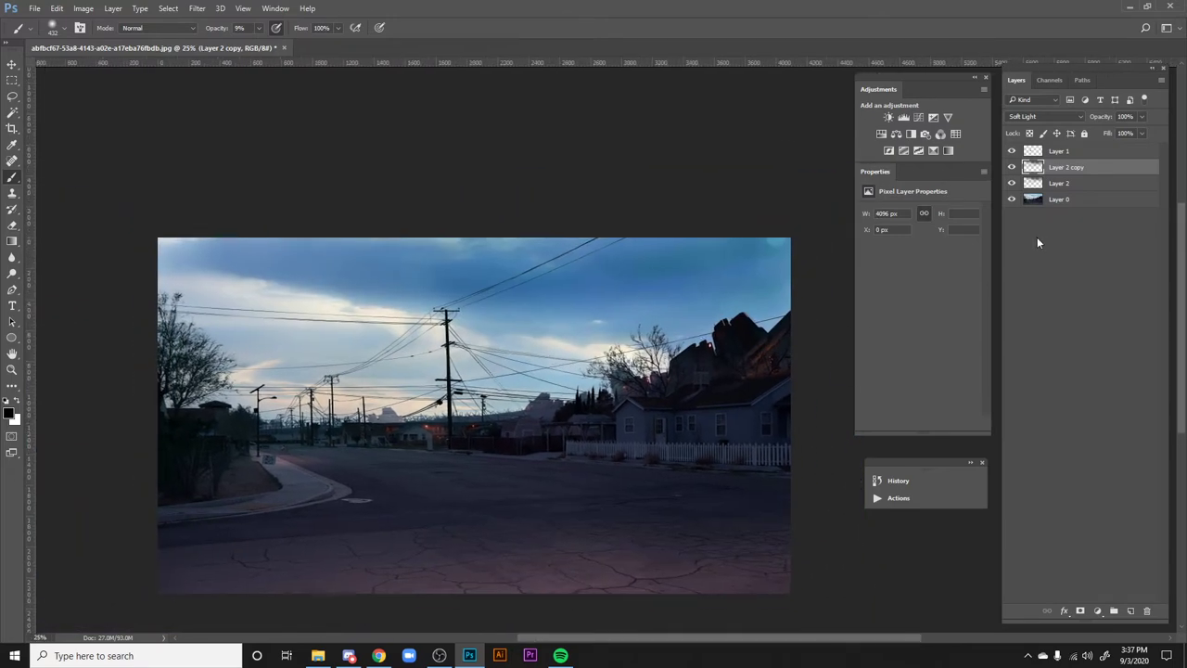
key("h")
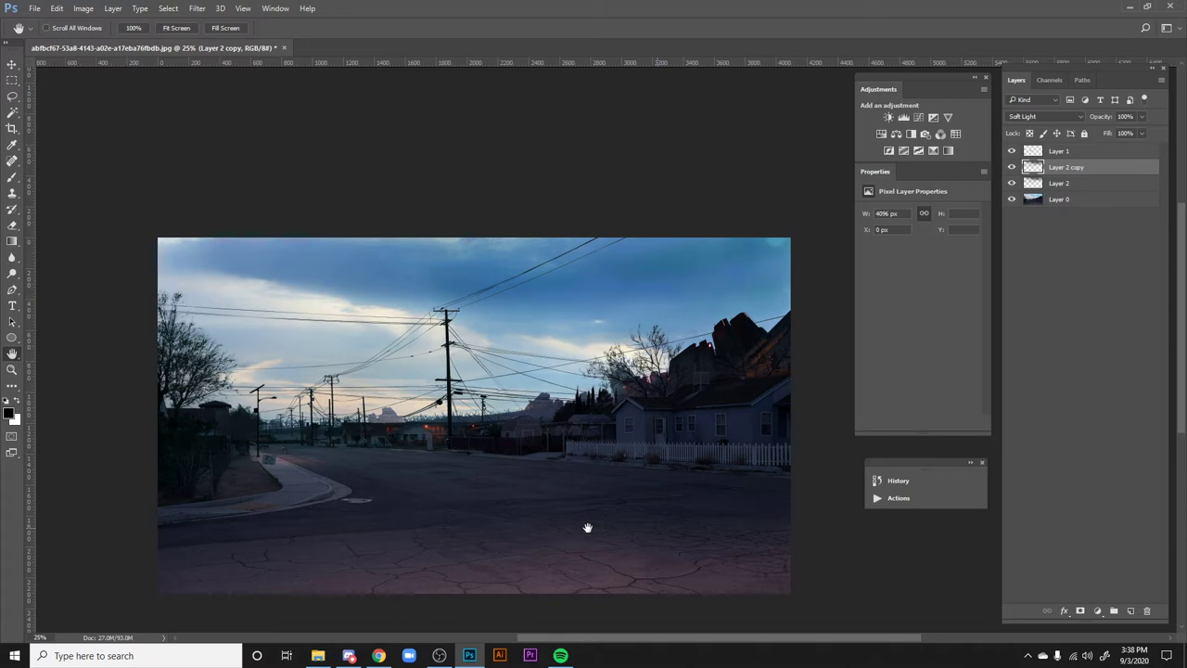
- Copy the standing dog near the vote sign from Layer 0 onto its own new layer using a lasso selection
key("ctrl+plus")
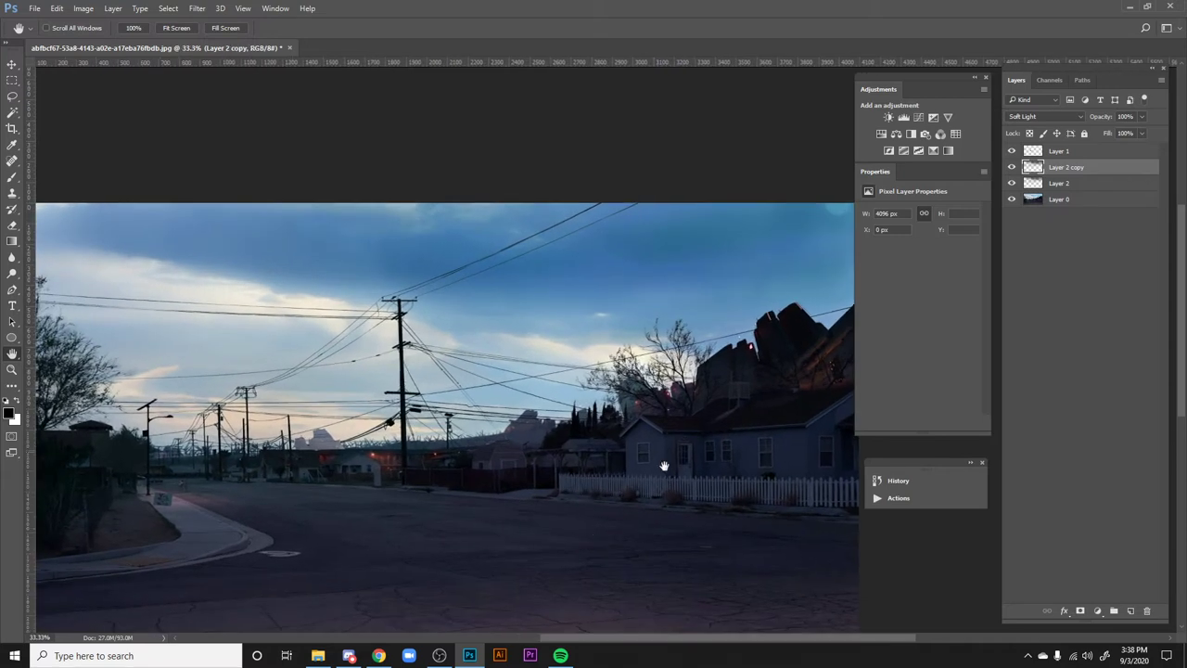
scroll(691, 468, "up", 1)
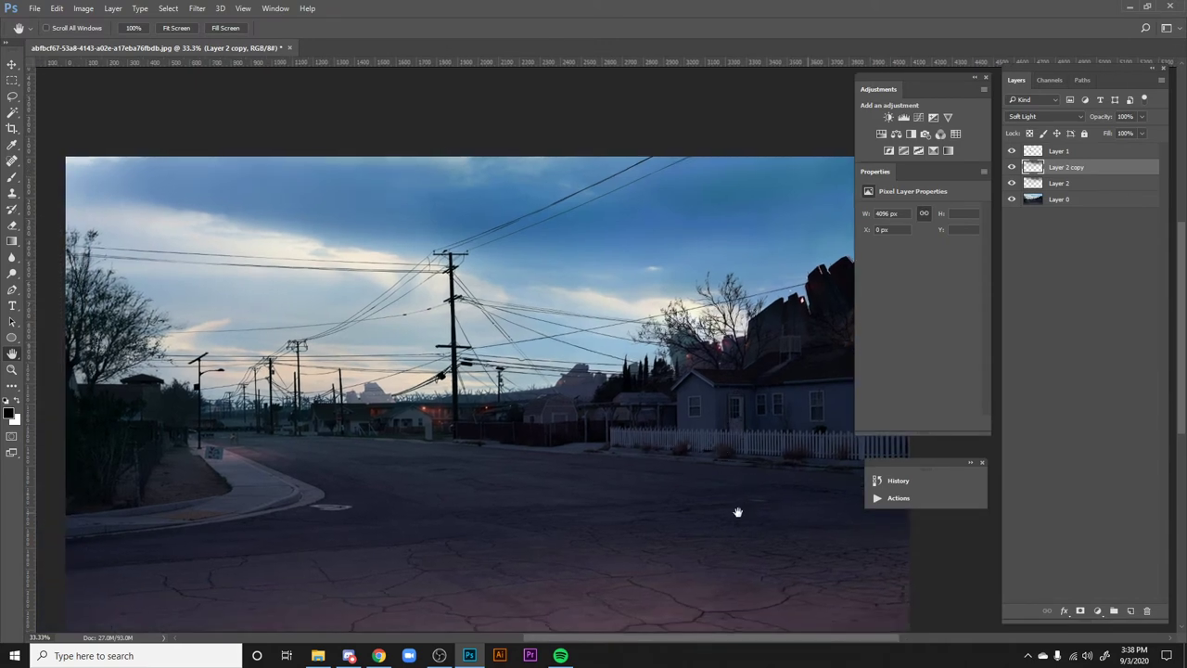
left_click_drag(384, 426, 564, 437)
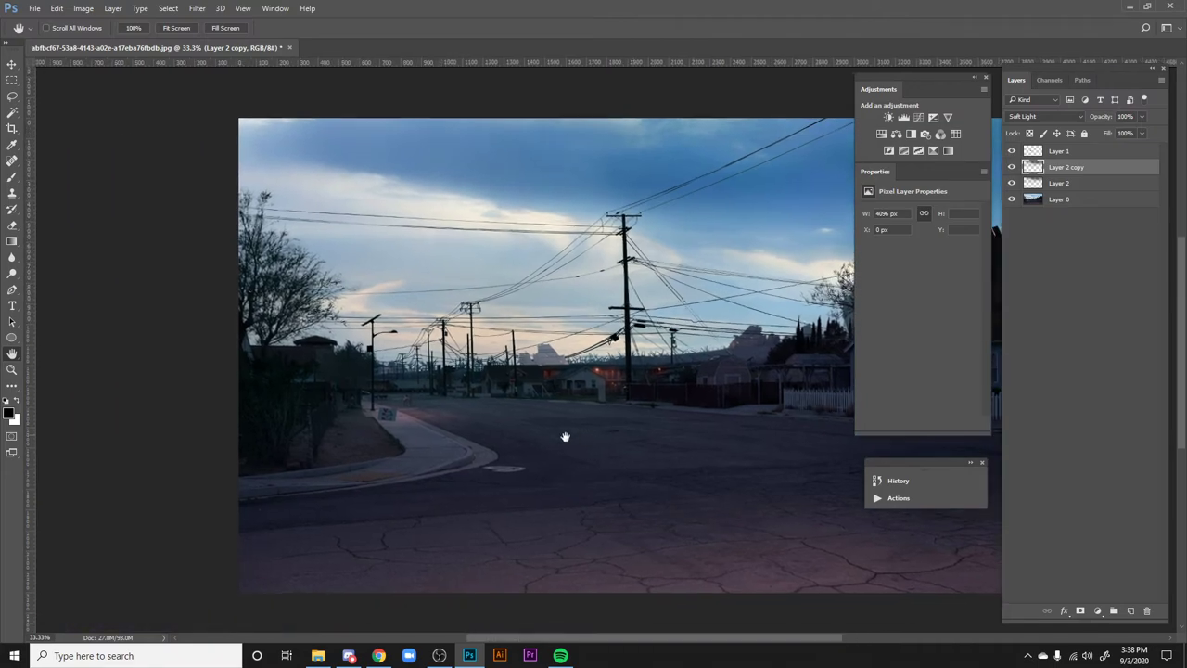
left_click(588, 436, "ctrl")
left_click(588, 436, "ctrl")
left_click_drag(376, 300, 730, 265)
left_click(735, 265, "ctrl")
left_click_drag(296, 411, 755, 244)
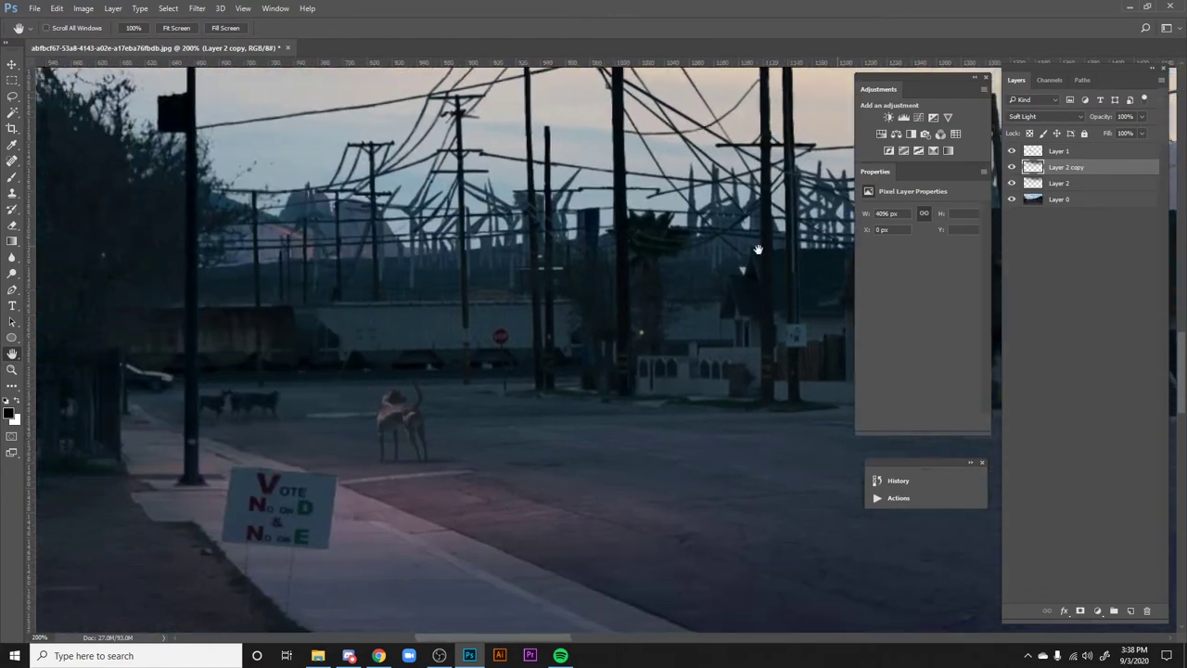
left_click(1056, 206)
key("l")
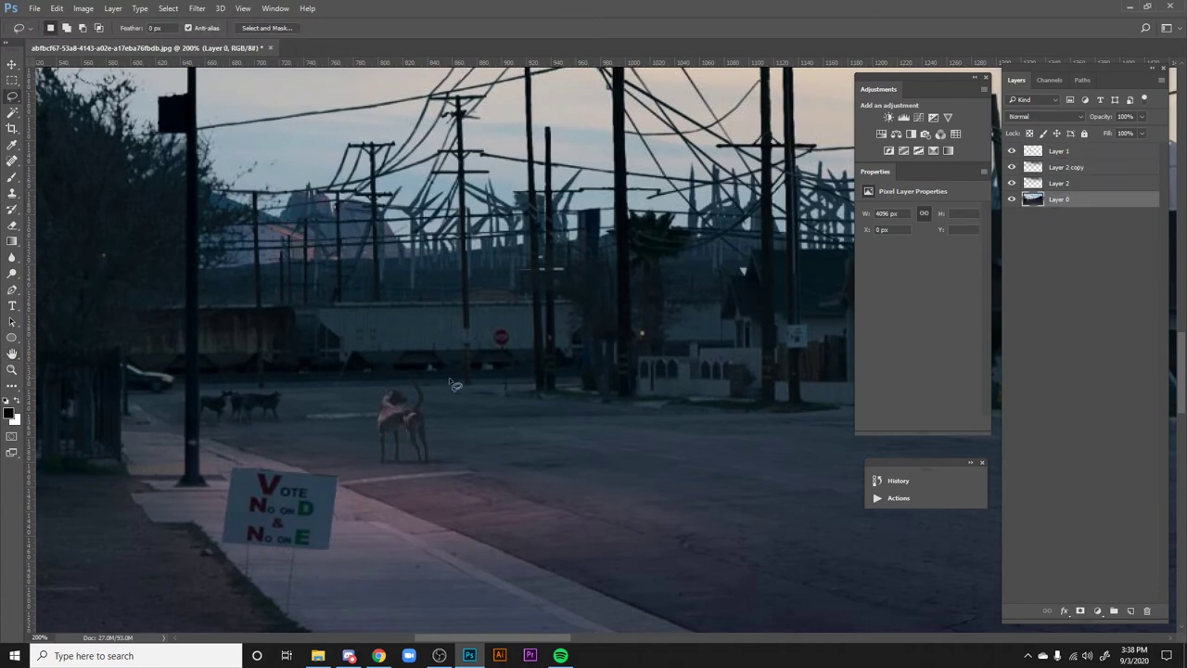
mouse_move(409, 406)
left_mouse_down()
mouse_move(402, 392)
mouse_move(384, 397)
mouse_move(386, 467)
mouse_move(395, 433)
mouse_move(400, 458)
mouse_move(404, 434)
mouse_move(425, 464)
mouse_move(415, 383)
mouse_move(414, 410)
left_mouse_up()
key("ctrl+j")
- Move the dog copy onto the road slightly in front and to the right of the original dog
key("v")
left_click_drag(442, 460, 491, 464)
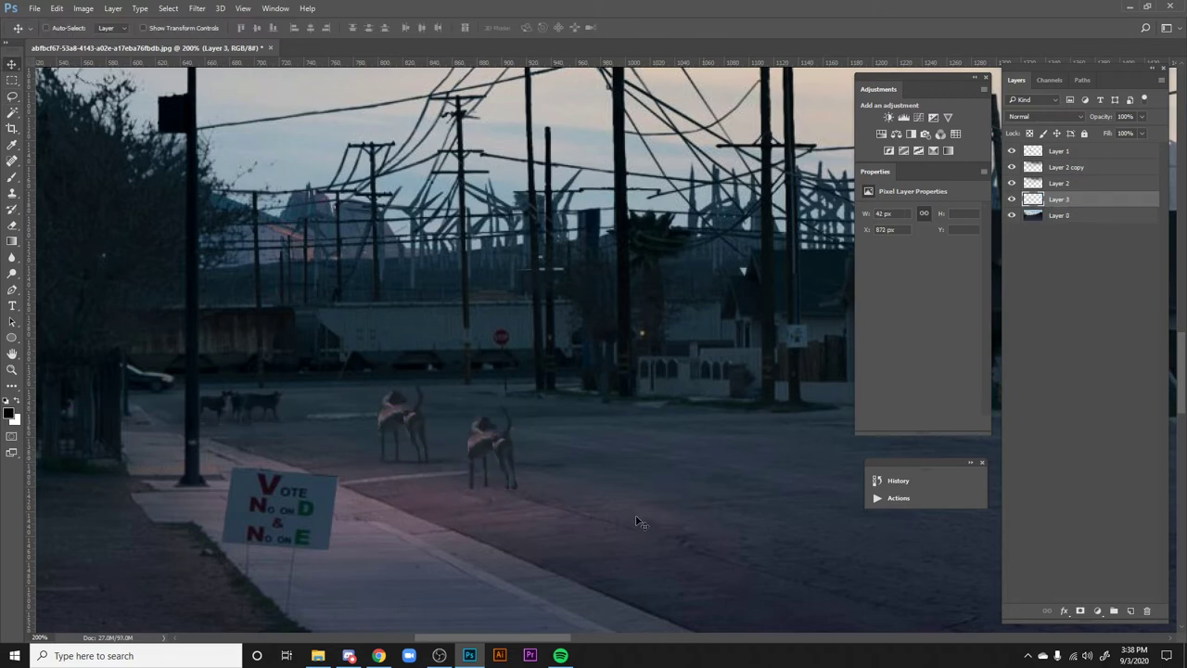
scroll(577, 529, "right", 2)
scroll(578, 530, "up", 1)
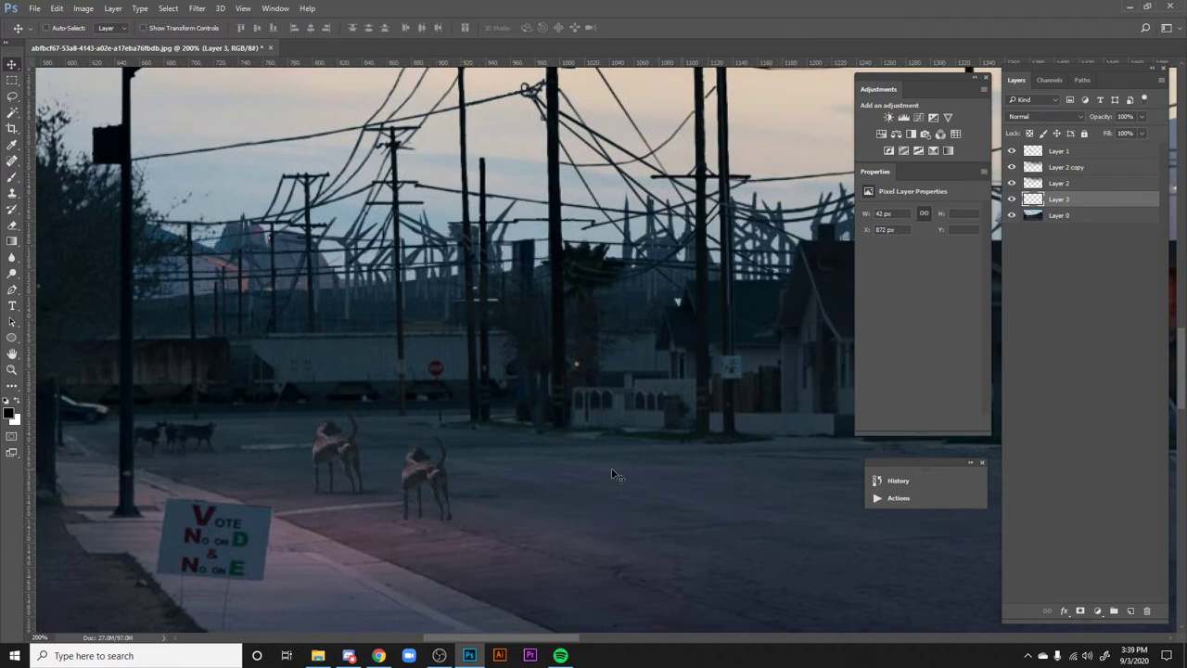
- Nudge the dog copy slightly left on the road to an X position of 866 px
key("ctrl+minus")
key("ctrl+minus")
left_click_drag(591, 353, 549, 343)
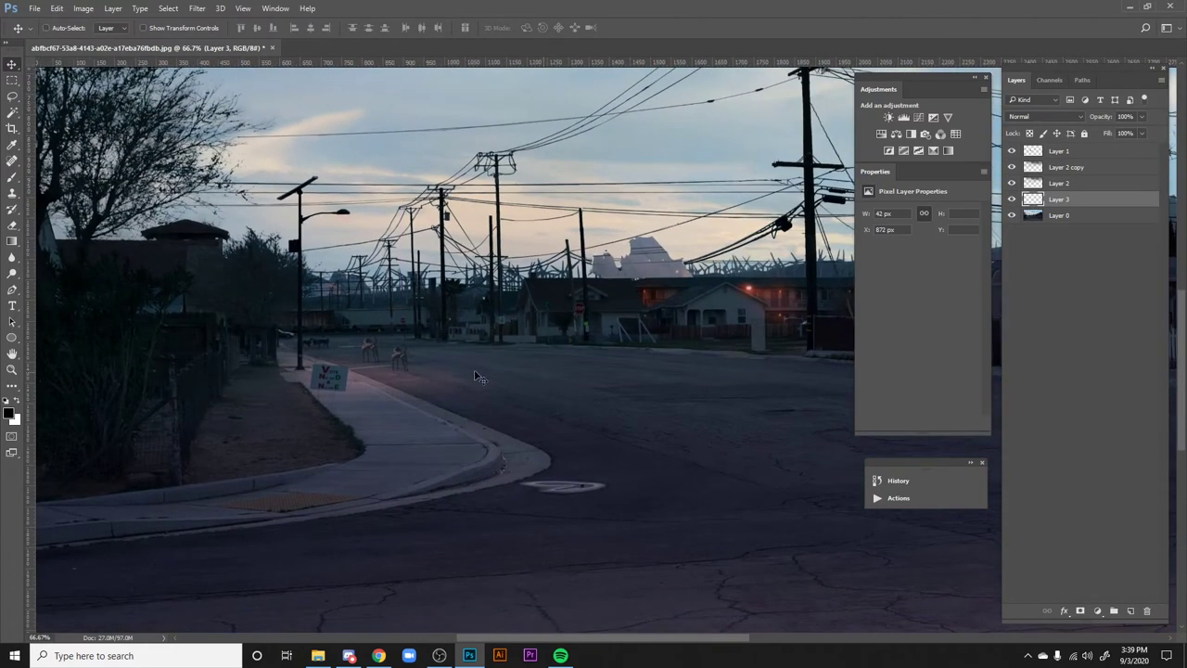
mouse_move(482, 376)
left_mouse_down()
mouse_move(447, 365)
mouse_move(470, 377)
left_mouse_up()
key("Left")
key("Left")
key("Left")
key("Left")
- Add a new empty layer at the top of the layer stack, above Layer 1
key("h")
left_click_drag(580, 386, 436, 455)
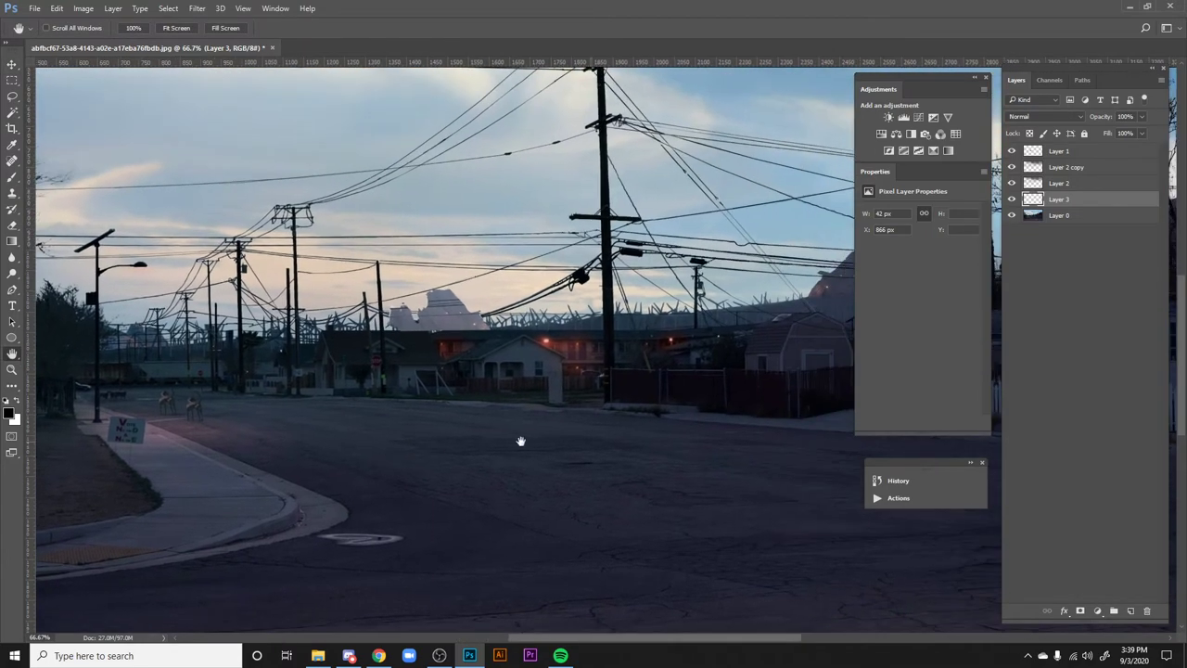
key("ctrl+minus")
left_click_drag(582, 353, 577, 421)
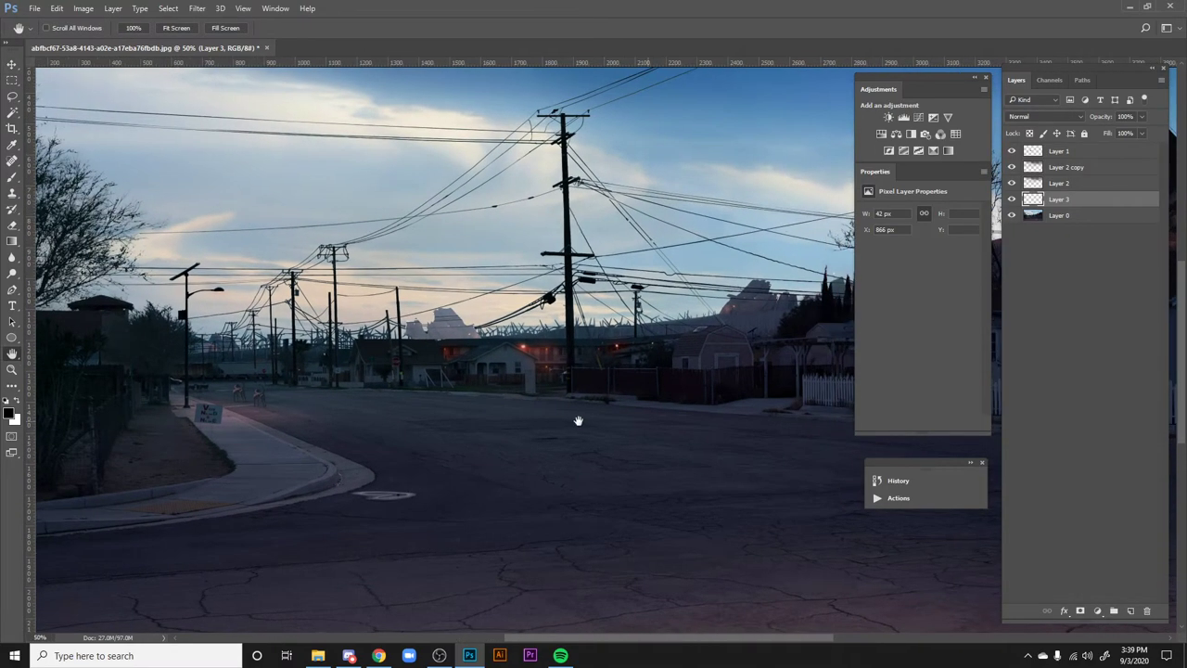
key("alt+period")
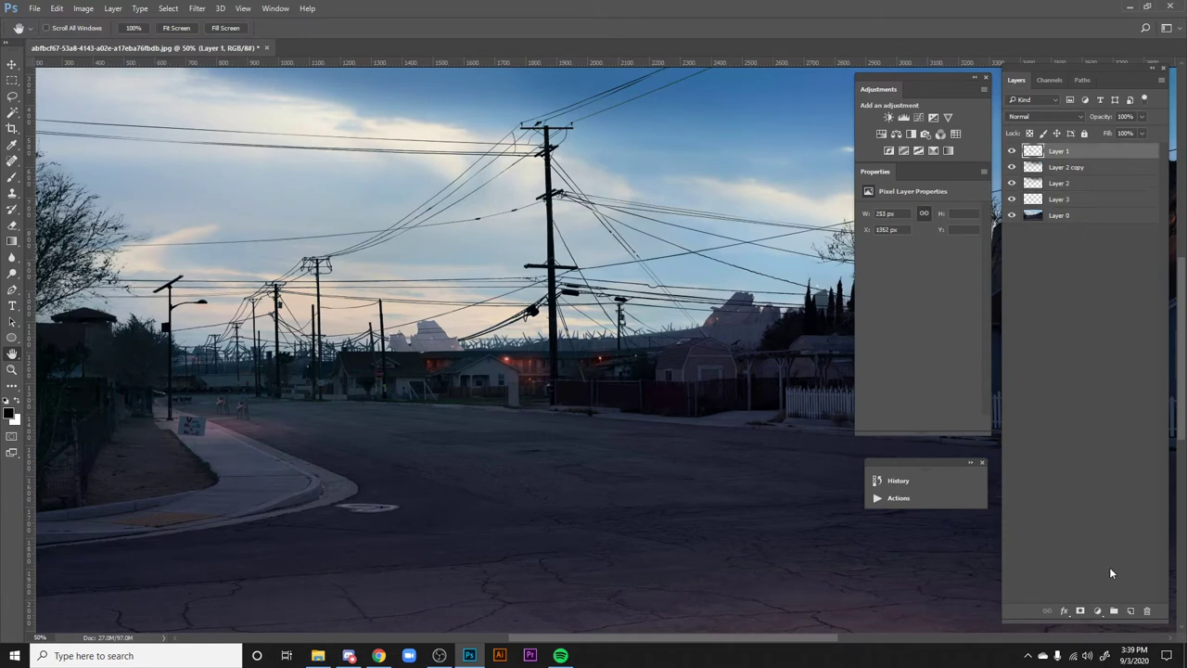
left_click(1131, 610)
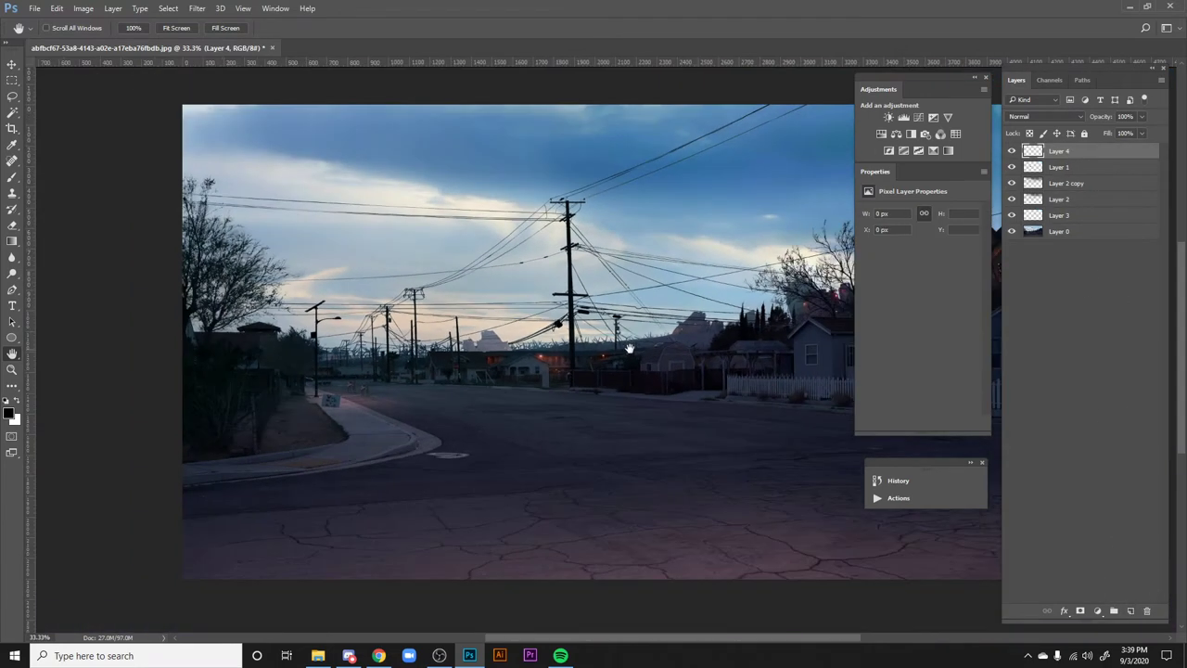
- Set up a small hard round brush with 100% hardness and 100% opacity for the new layer
left_click_drag(630, 348, 538, 379)
key("b")
right_click(599, 332)
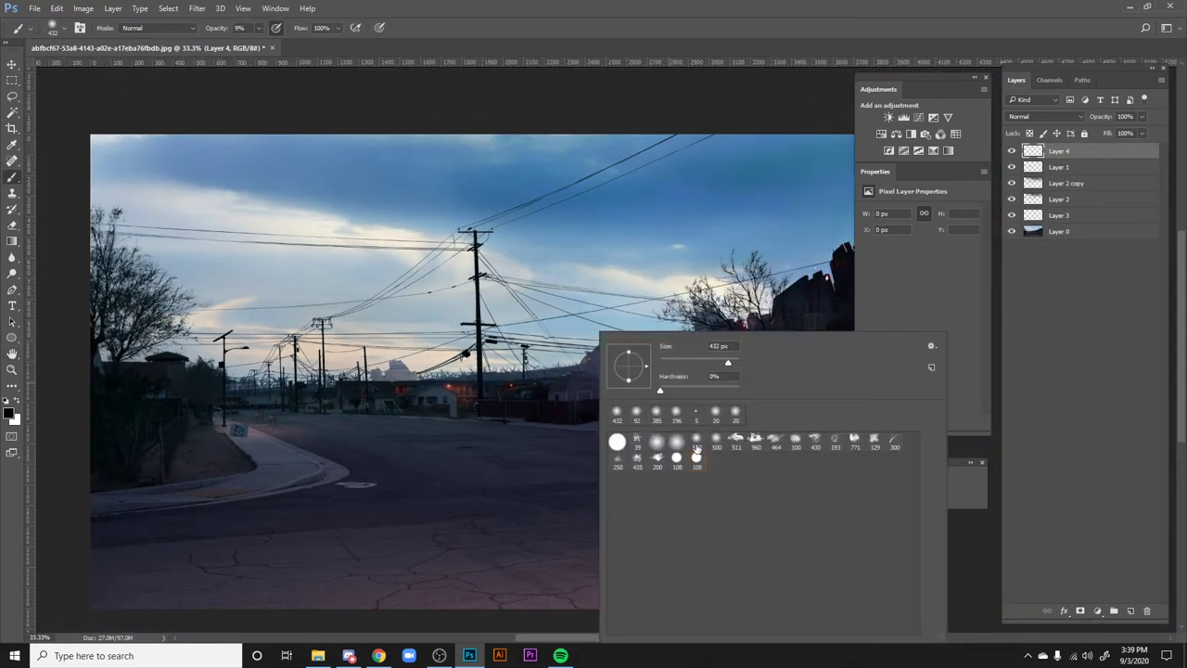
left_click(719, 345)
type("30")
key("Tab")
key("Return")
left_click_drag(463, 286, 438, 328)
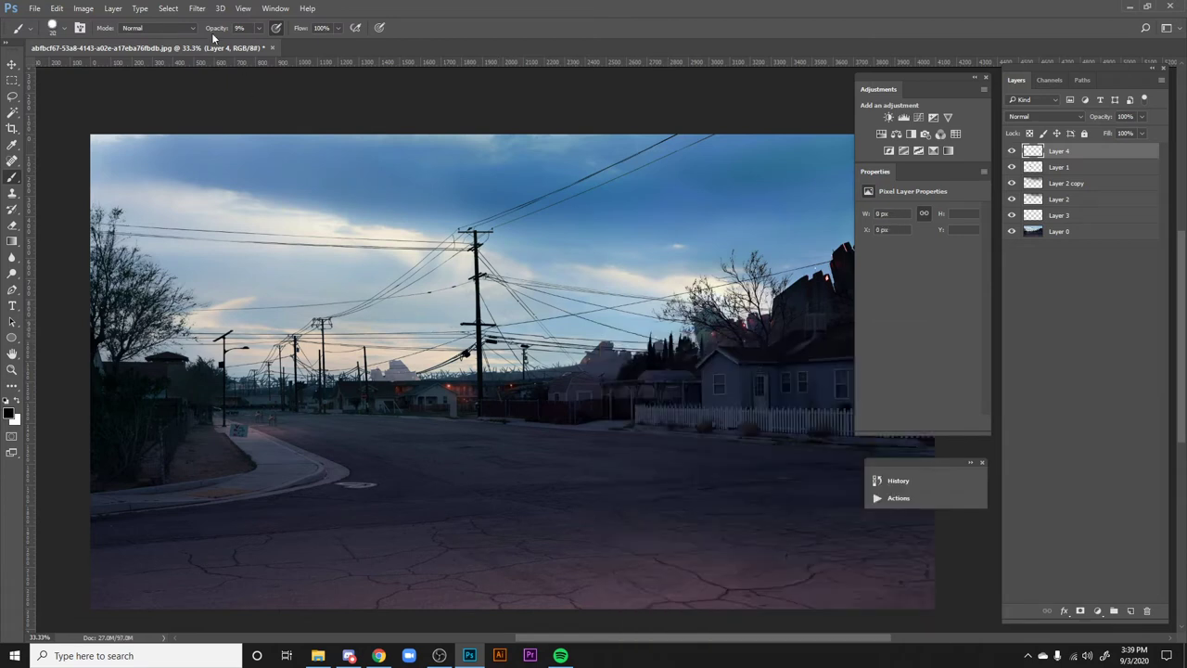
left_click_drag(221, 29, 277, 30)
right_click(644, 376)
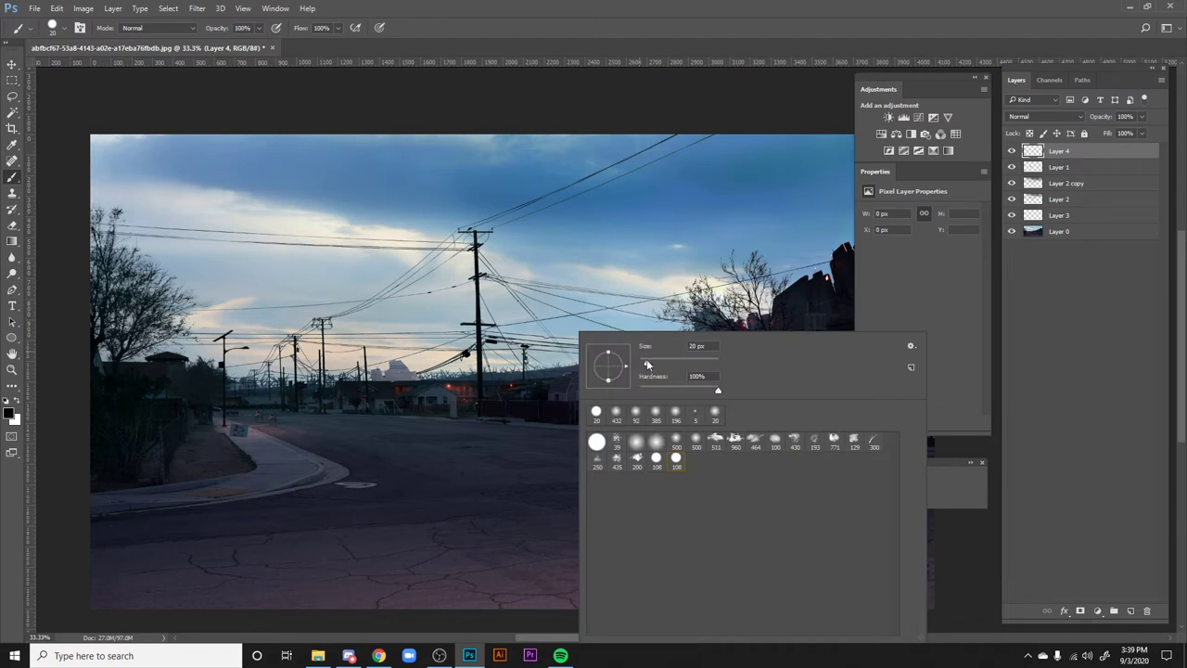
key("Return")
- Try a short black brush stroke in the sky above the distant houses and undo it
left_click_drag(370, 316, 410, 356)
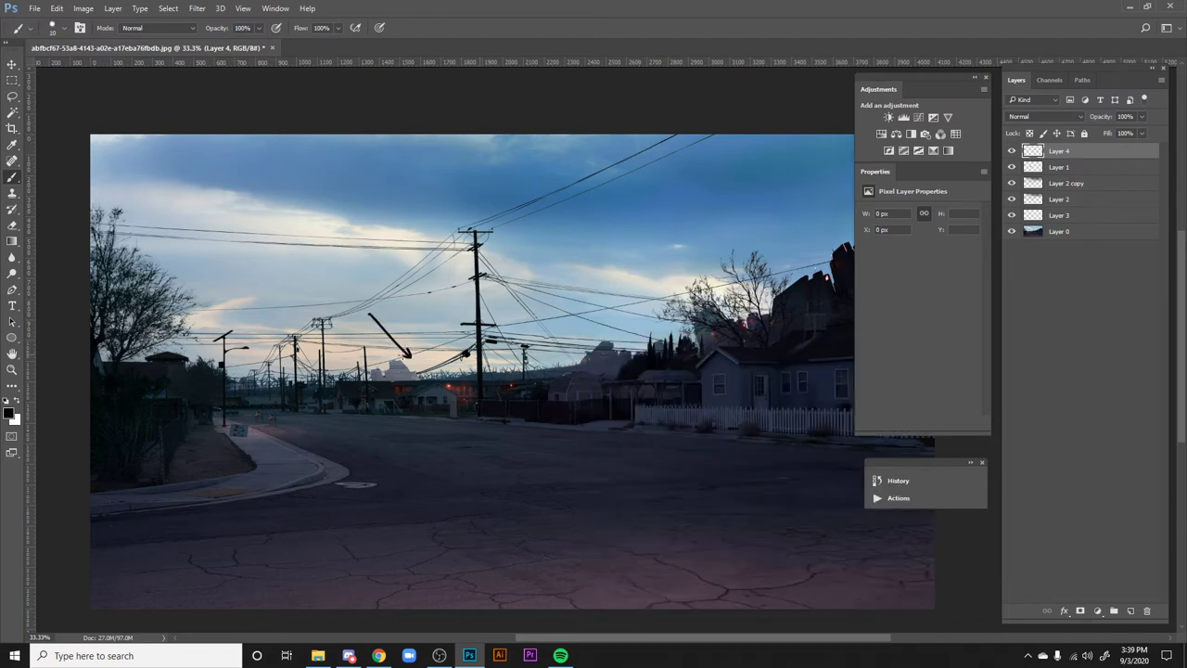
key("ctrl+z")
left_click_drag(304, 408, 284, 416)
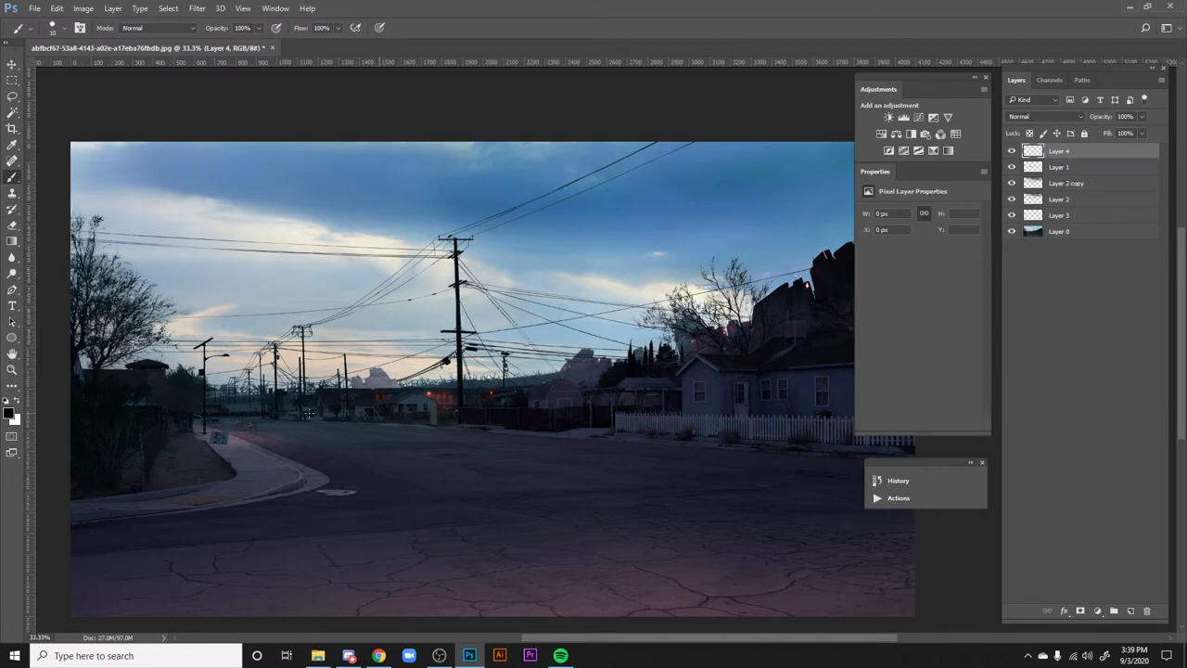
left_click_drag(384, 406, 352, 393)
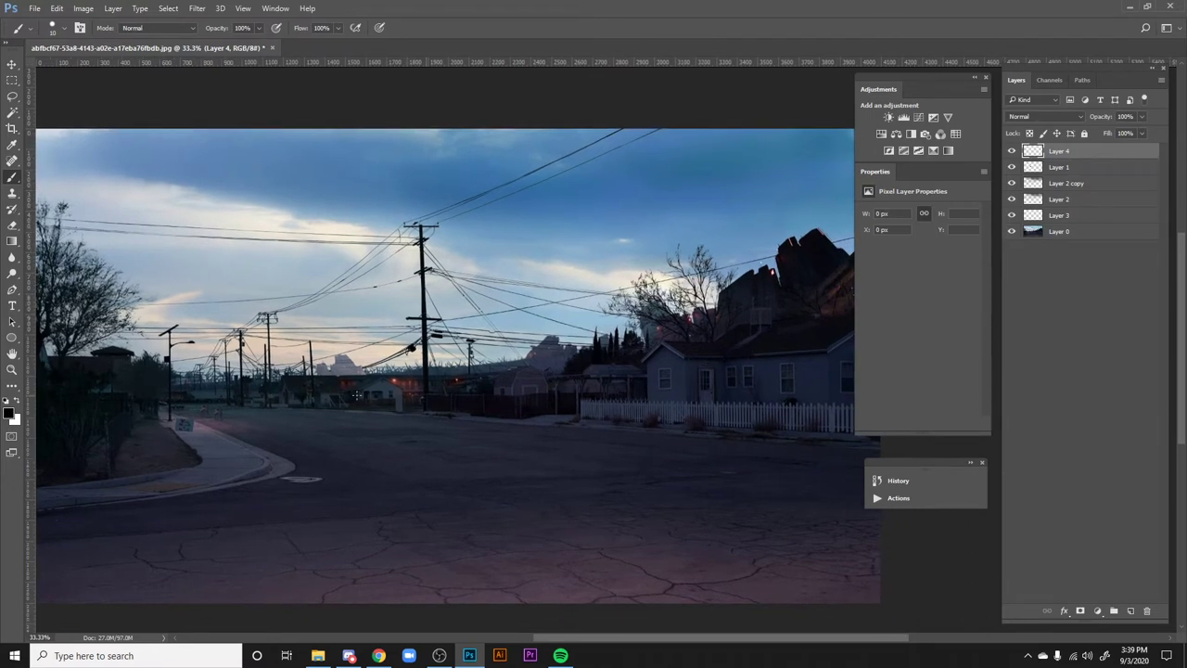
- Start a crop of the canvas that trims a strip of sky off the picture's upper edge
key("c")
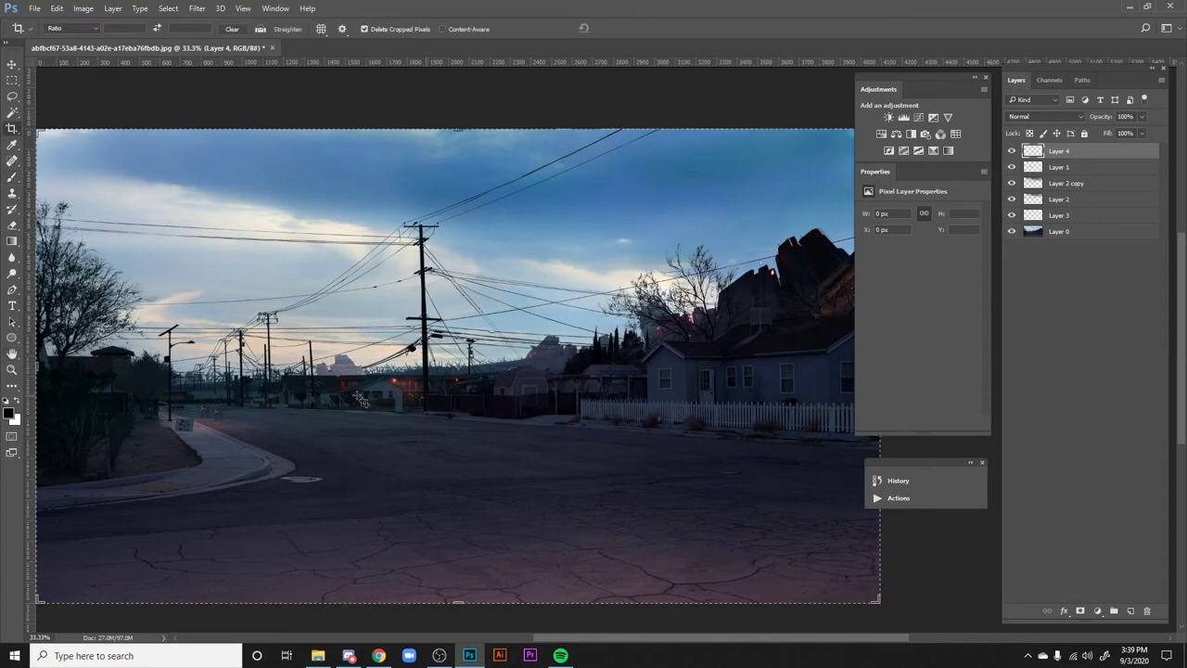
left_click_drag(551, 424, 588, 417)
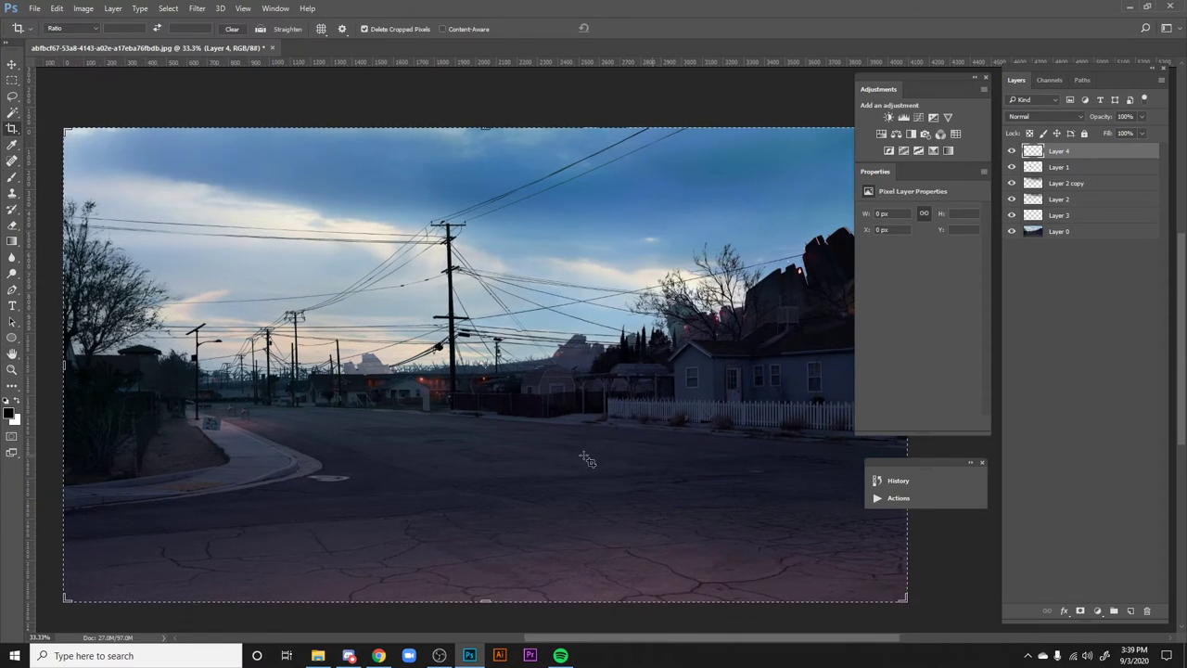
key("h")
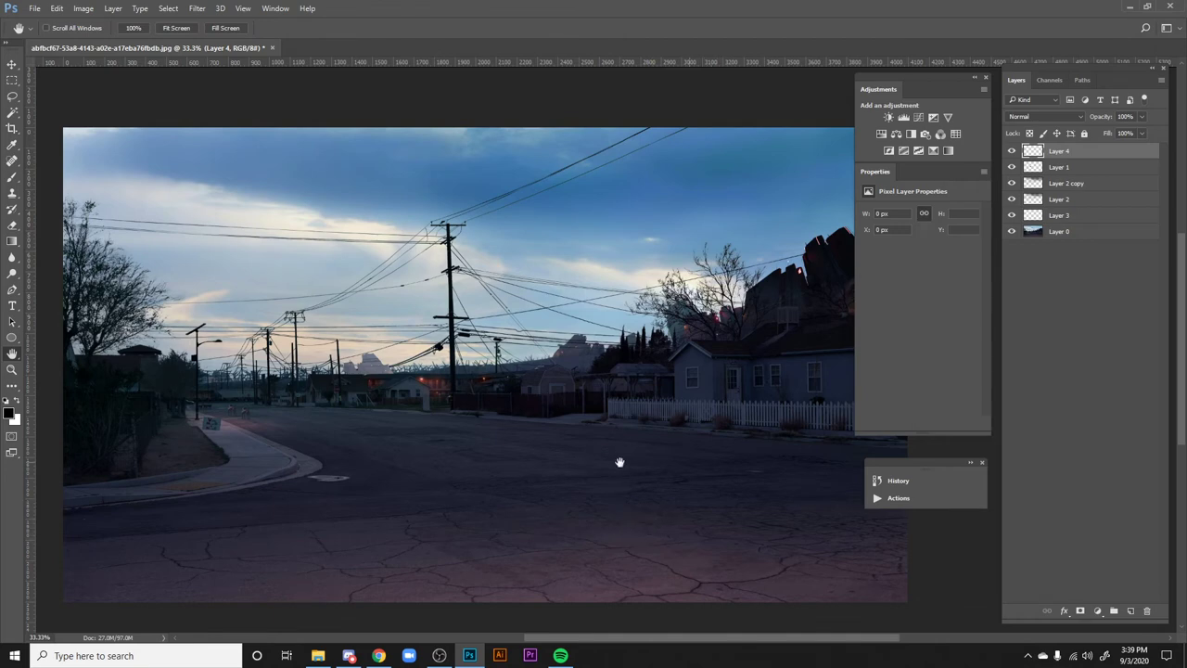
key("c")
left_click_drag(487, 128, 492, 151)
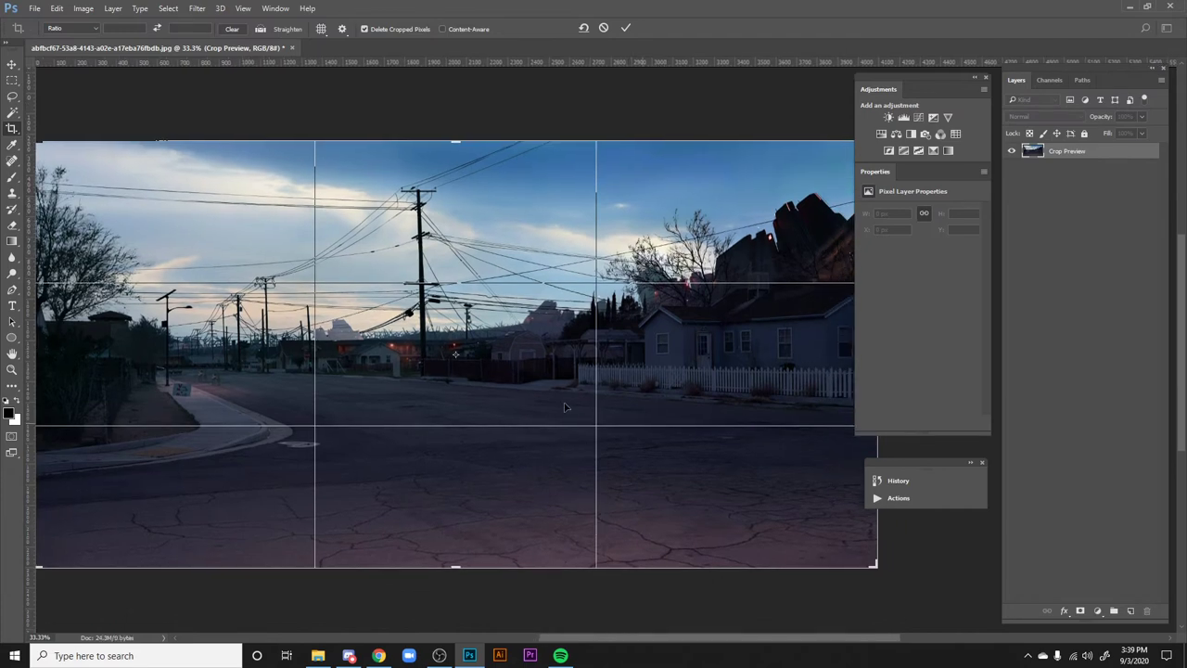
- Adjust the crop's lower edge so it trims a sliver of road and leaves no transparent strip
left_click_drag(457, 569, 459, 568)
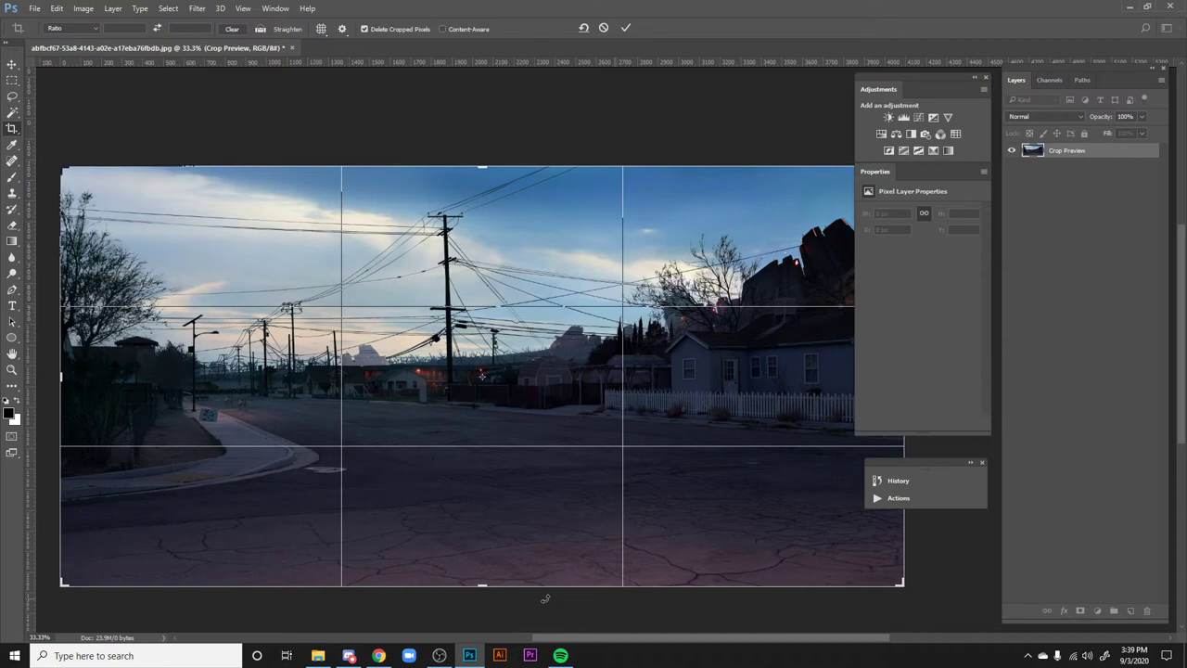
left_click_drag(664, 367, 626, 369)
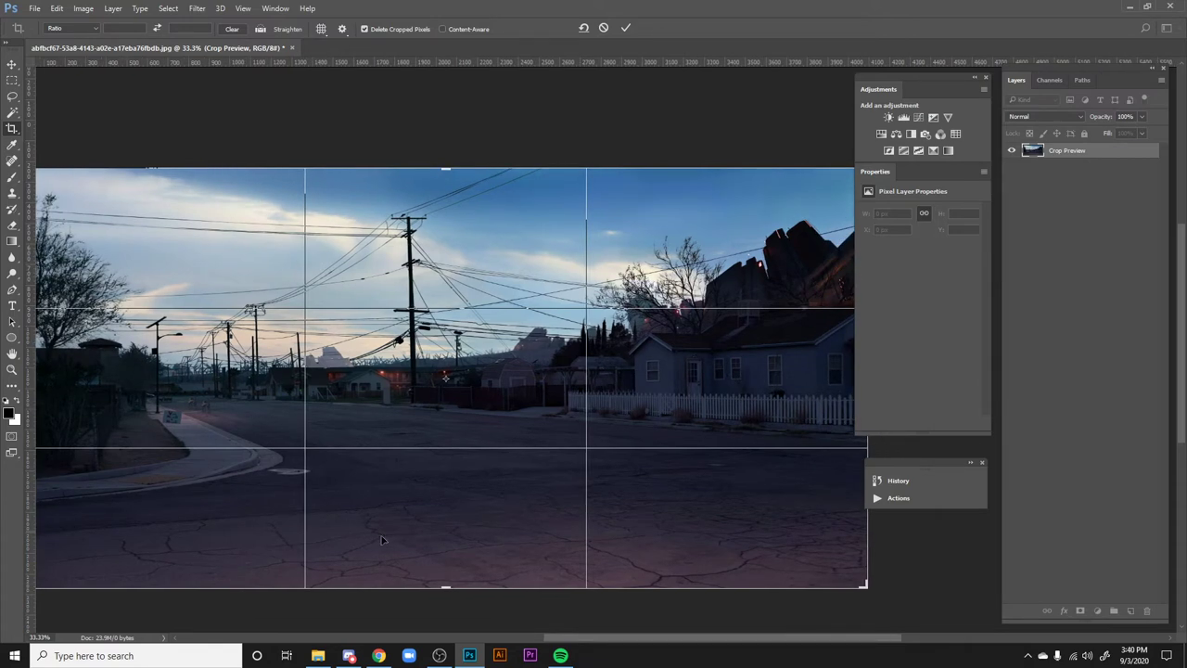
left_click_drag(446, 588, 449, 608)
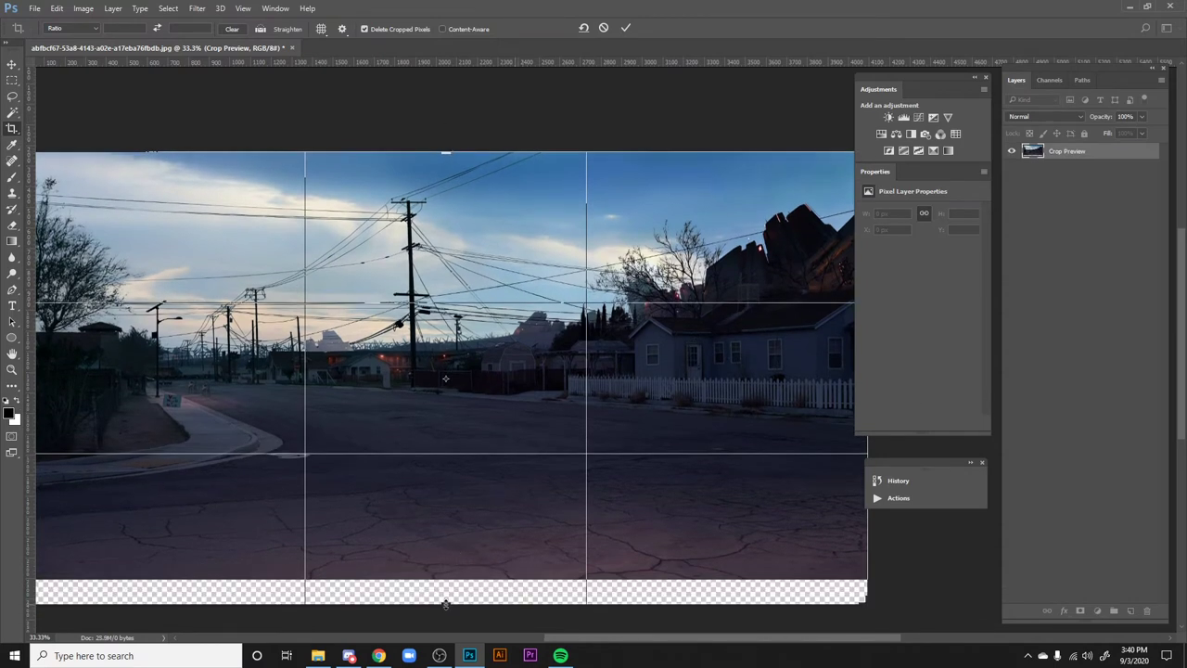
mouse_move(446, 603)
left_mouse_down()
mouse_move(443, 576)
mouse_move(445, 587)
left_mouse_up()
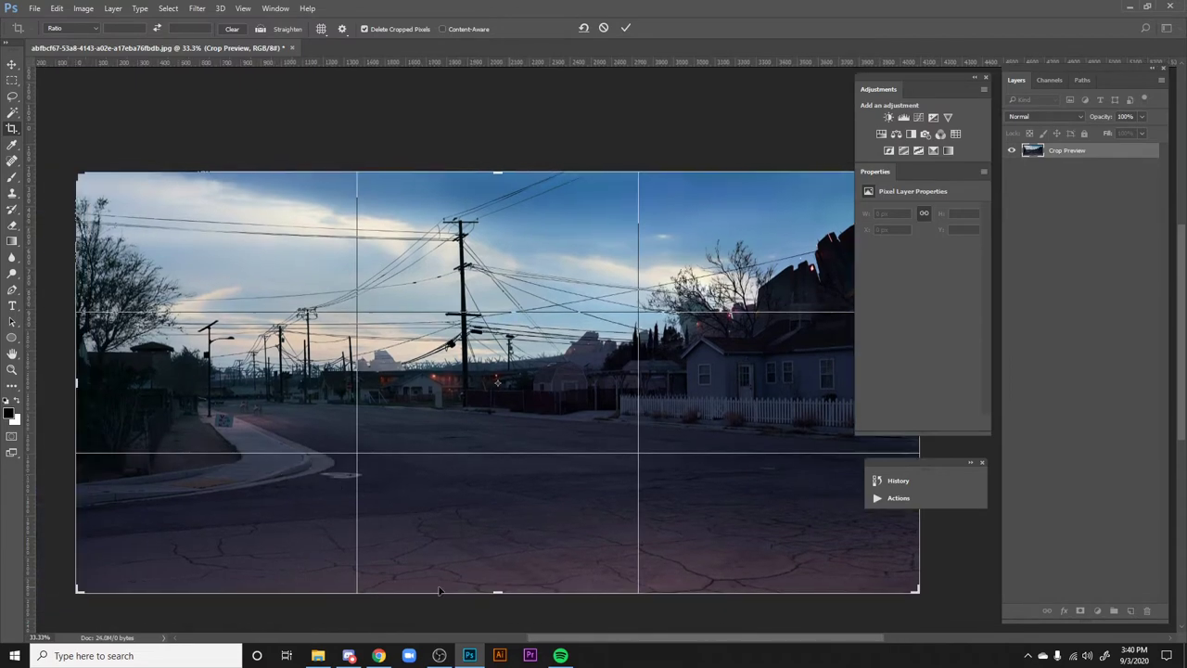
- Apply the crop to the canvas to get the wider street composition
scroll(424, 525, "up", 3)
left_click_drag(418, 517, 714, 258)
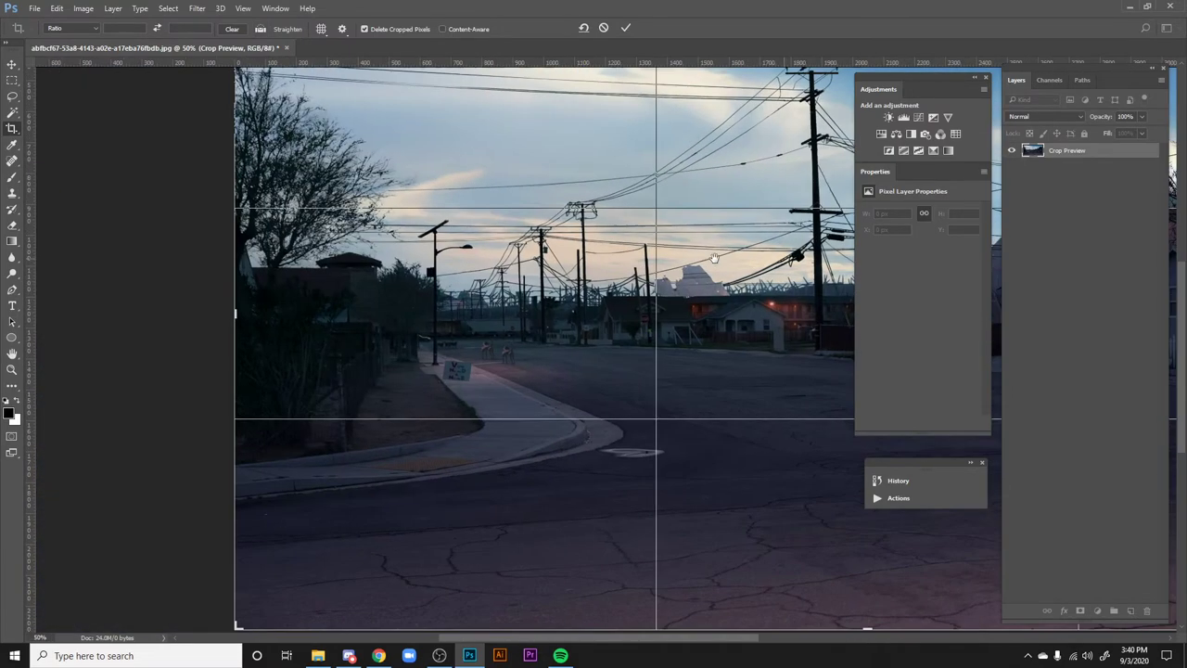
scroll(598, 362, "up", 1)
scroll(502, 429, "left", 3)
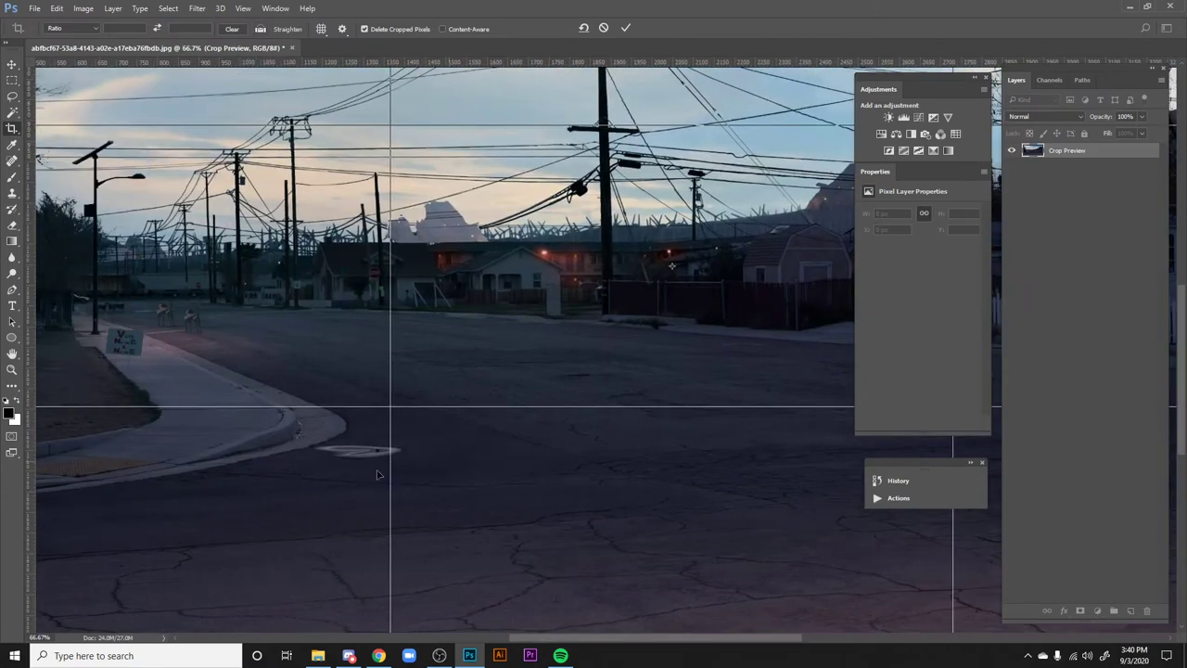
left_click_drag(358, 436, 506, 470)
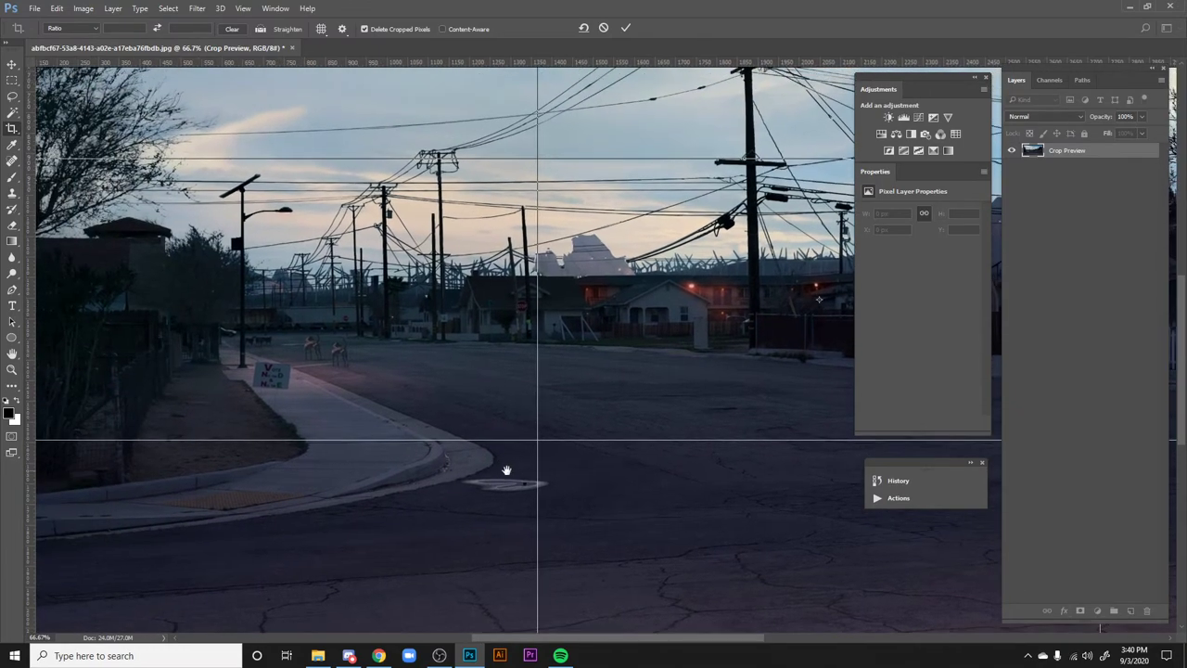
key("ctrl+minus")
key("ctrl+minus")
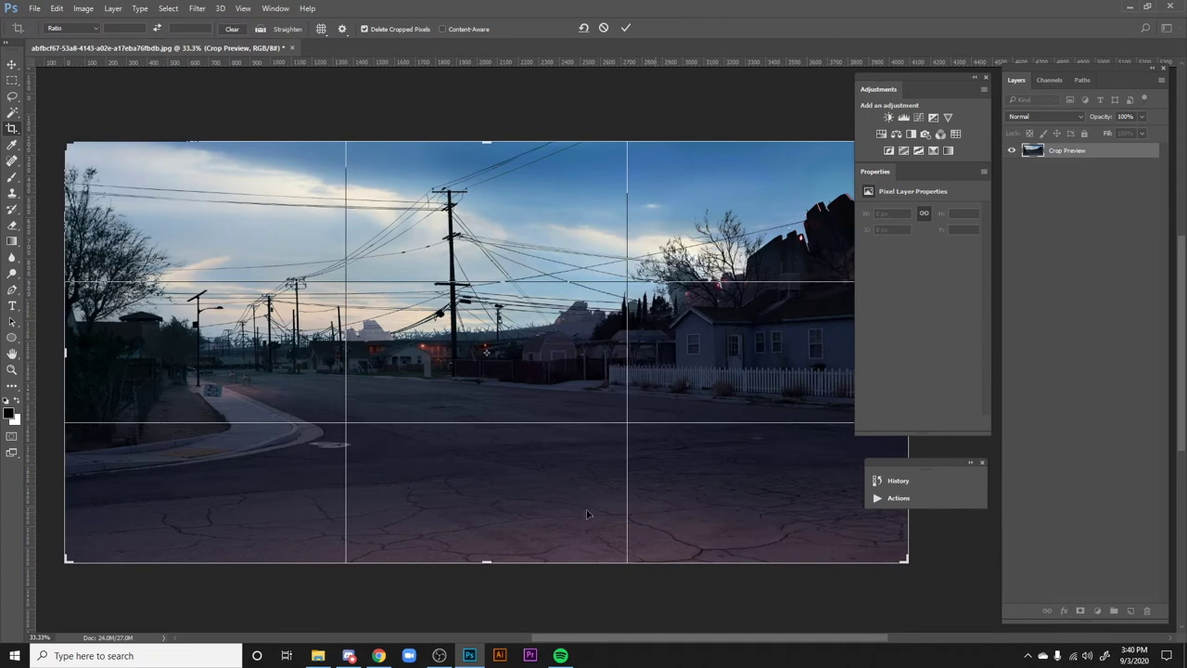
key("Return")
key("h")
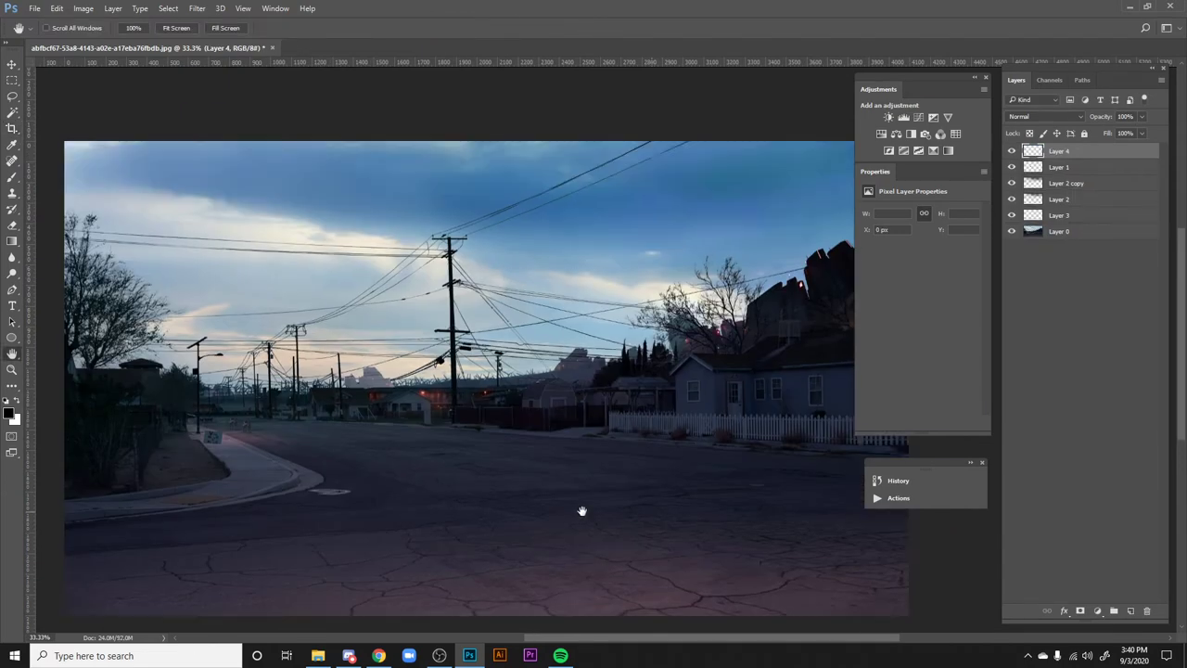
- Examine the cropped street painting up close and as a whole to judge the composition
scroll(583, 511, "down", 2)
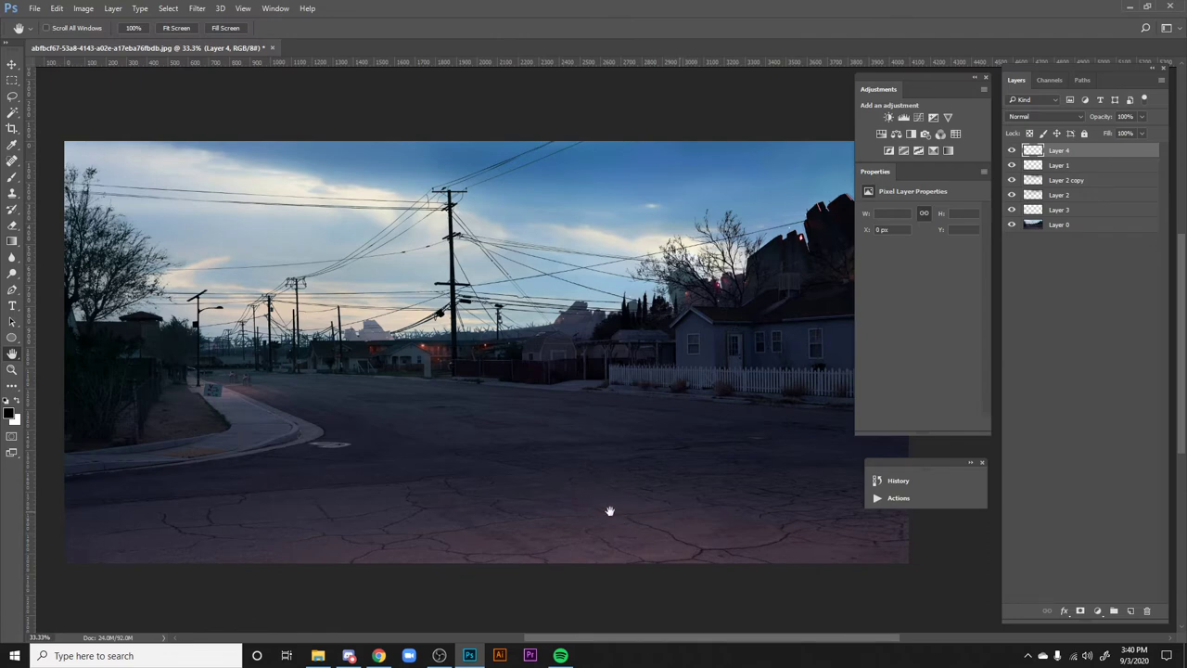
left_click_drag(609, 511, 600, 547)
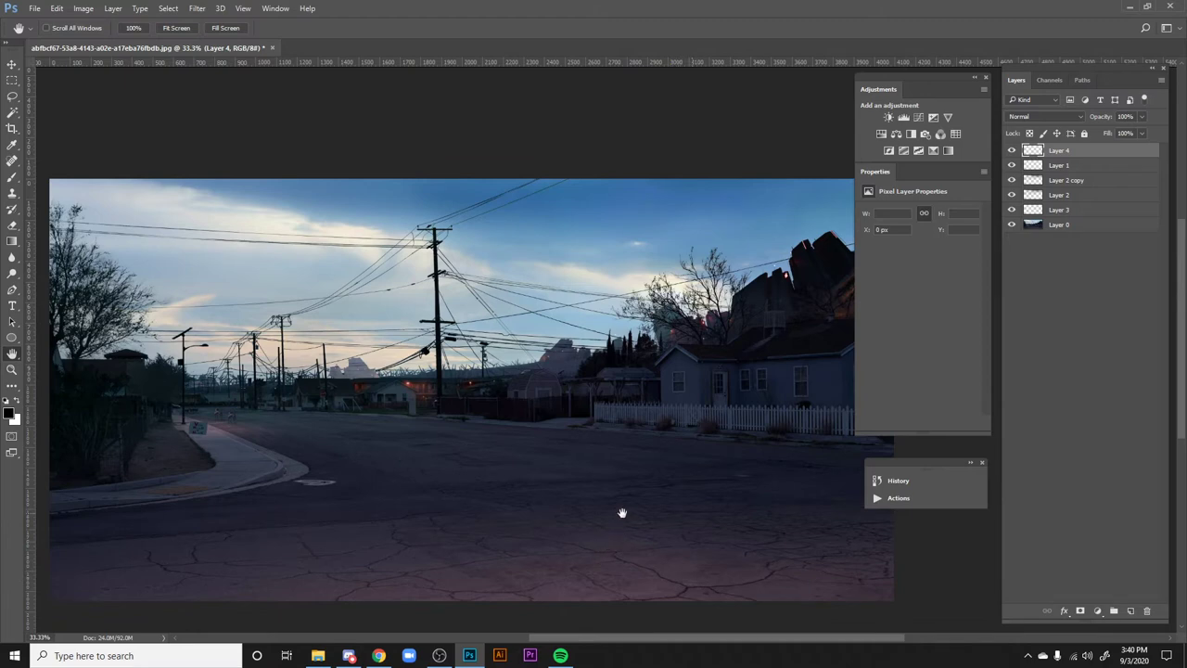
scroll(620, 511, "up", 2)
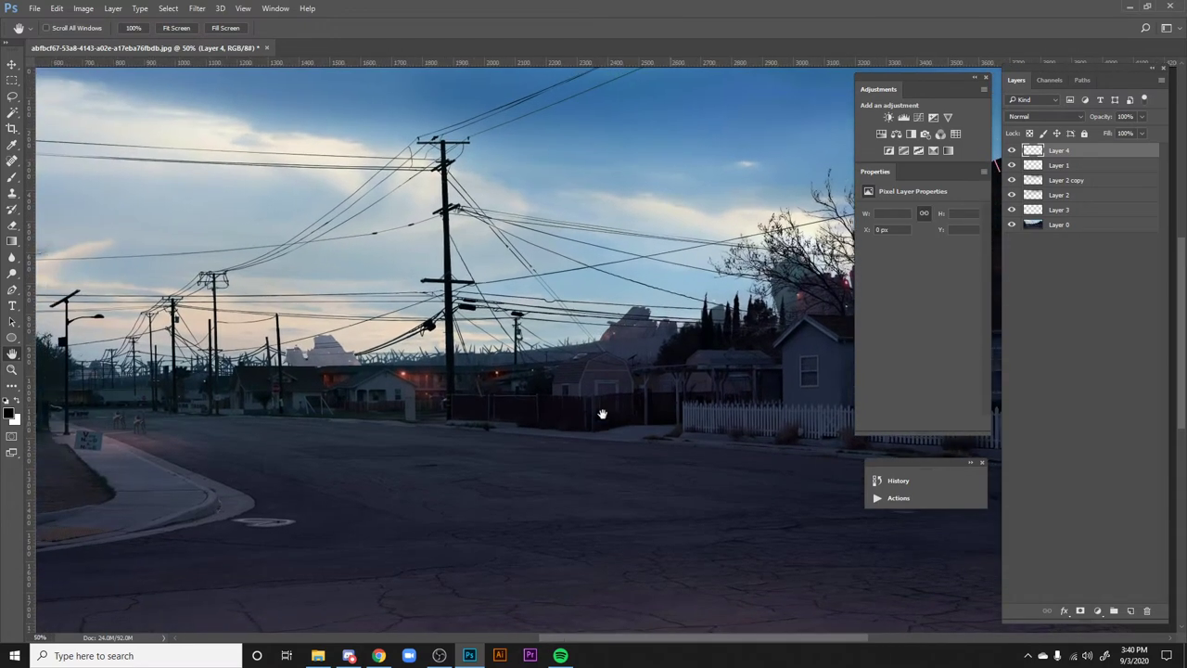
left_click_drag(602, 414, 631, 393)
scroll(643, 413, "down", 1)
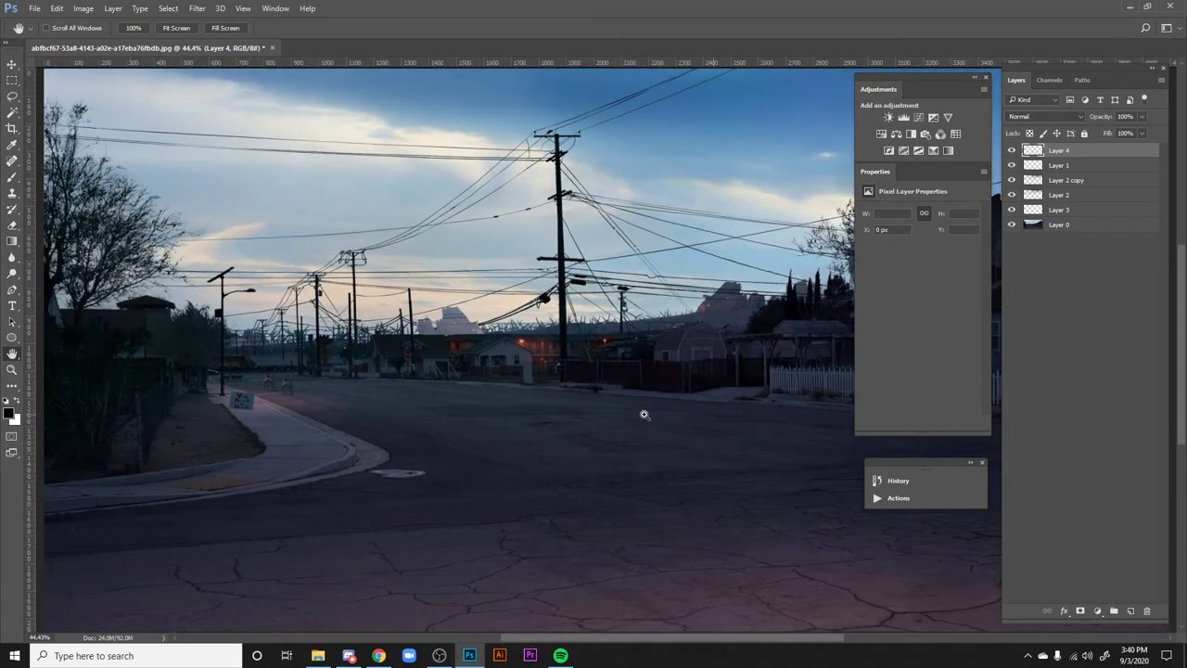
scroll(644, 414, "down", 1)
left_click_drag(615, 485, 504, 491)
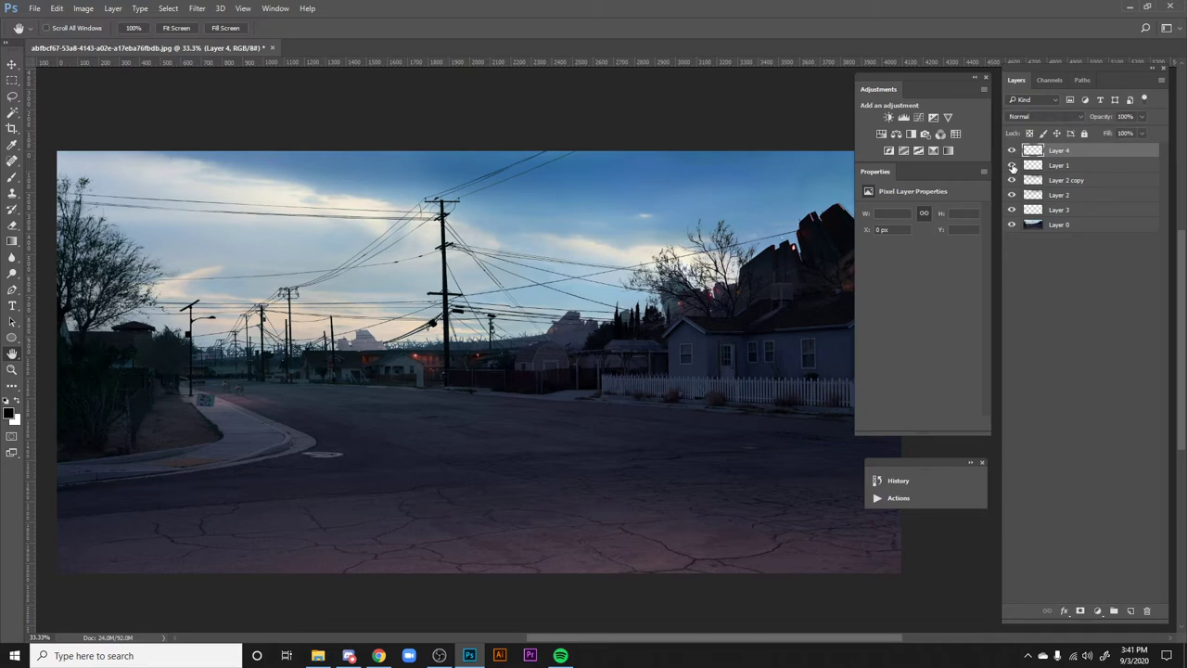
- Darken the distant rock on Layer 1 with Levels, lowering the output white to about 136 and raising the input black slightly
left_click(1065, 168)
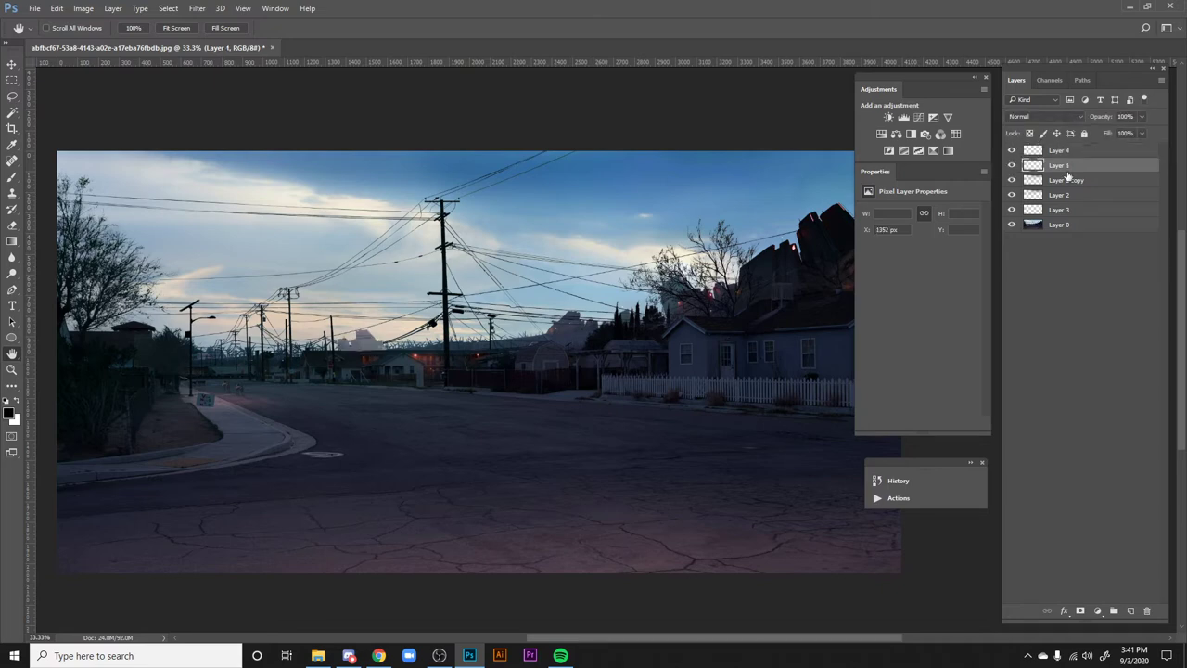
key("ctrl+l")
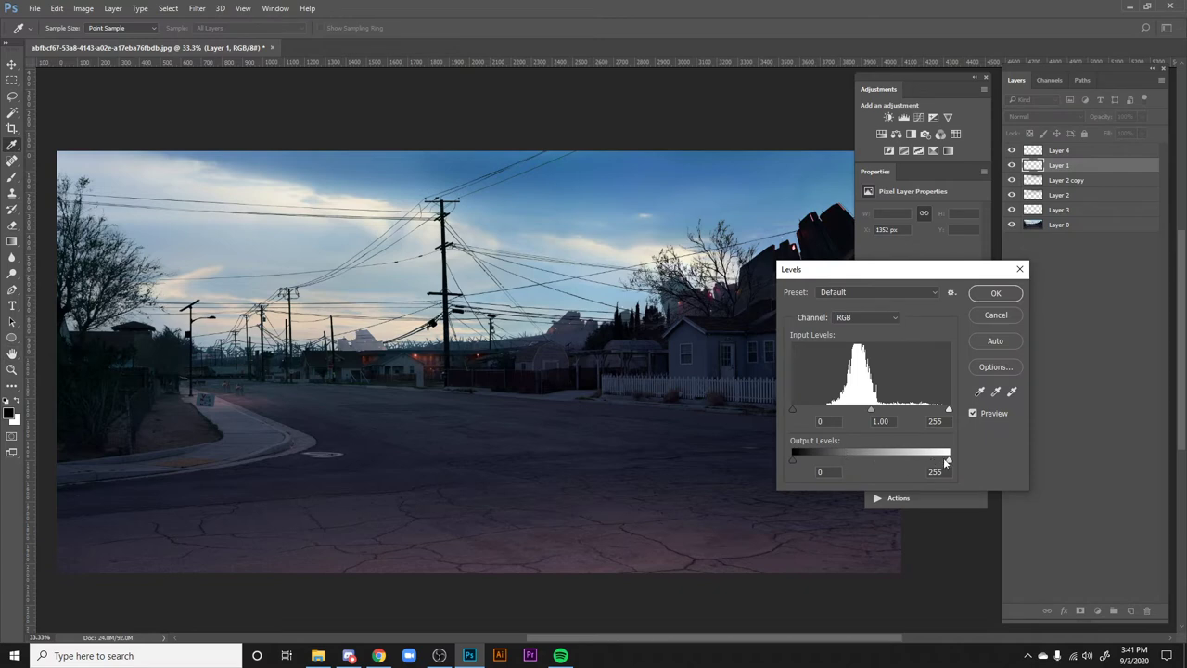
left_click_drag(946, 461, 875, 458)
left_click(791, 460)
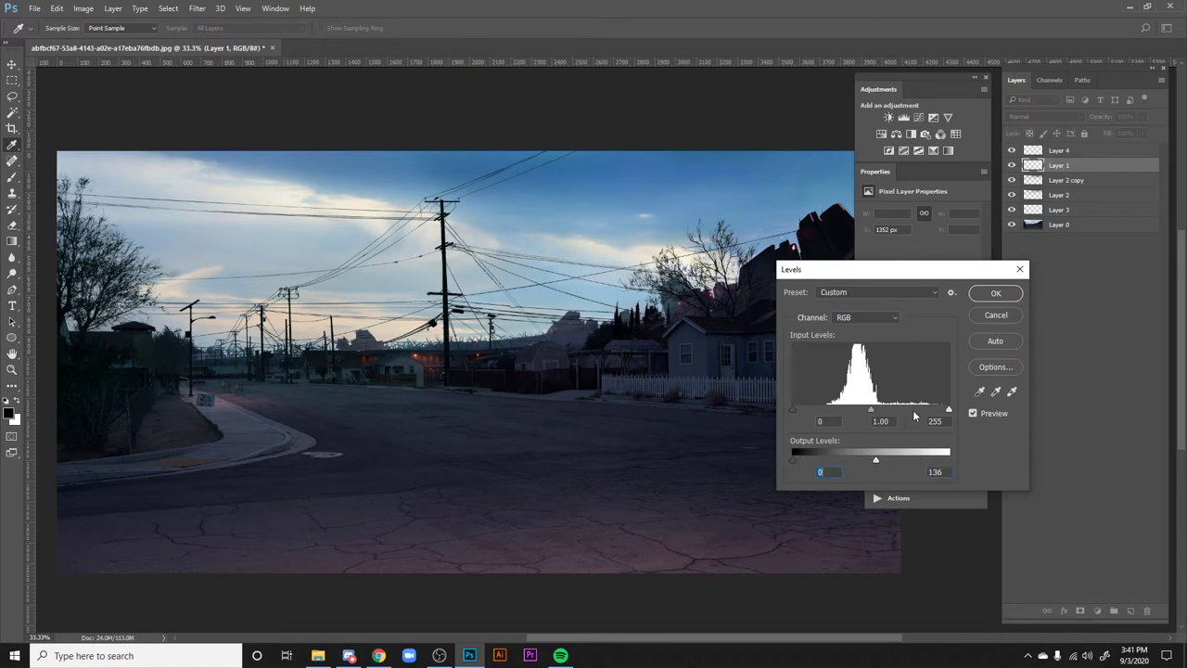
left_click_drag(793, 410, 807, 409)
left_click_drag(888, 457, 894, 461)
key("Return")
key("h")
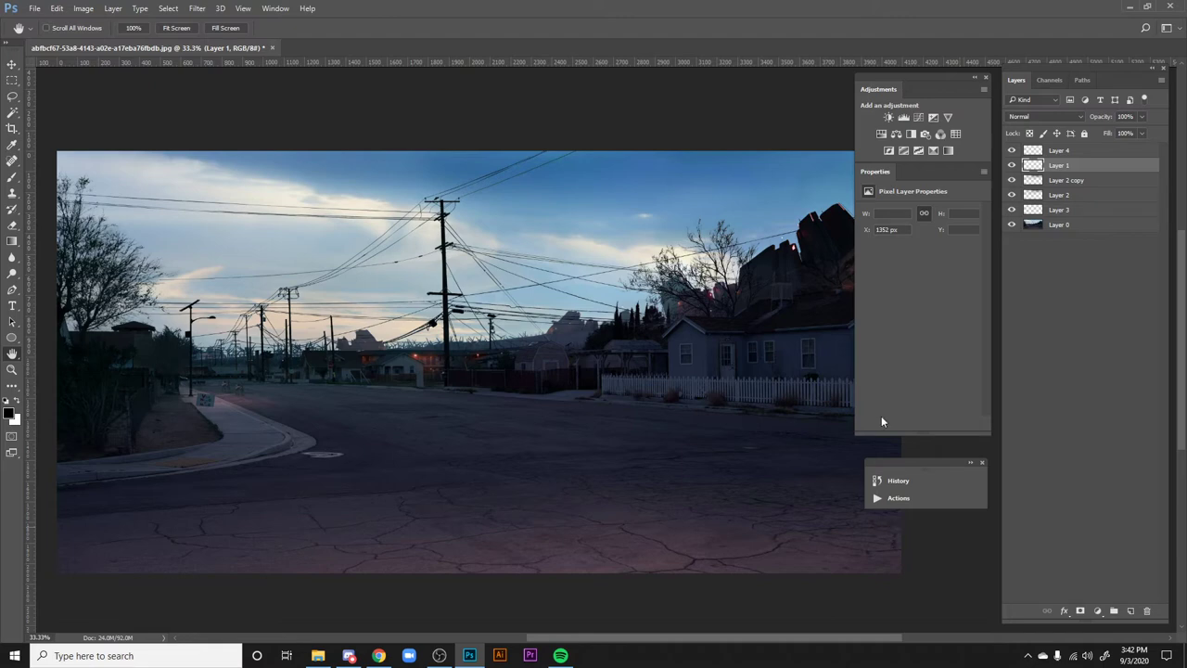
- Add another empty layer and move it above Layer 4 to the top of the layer stack
left_click(1131, 610)
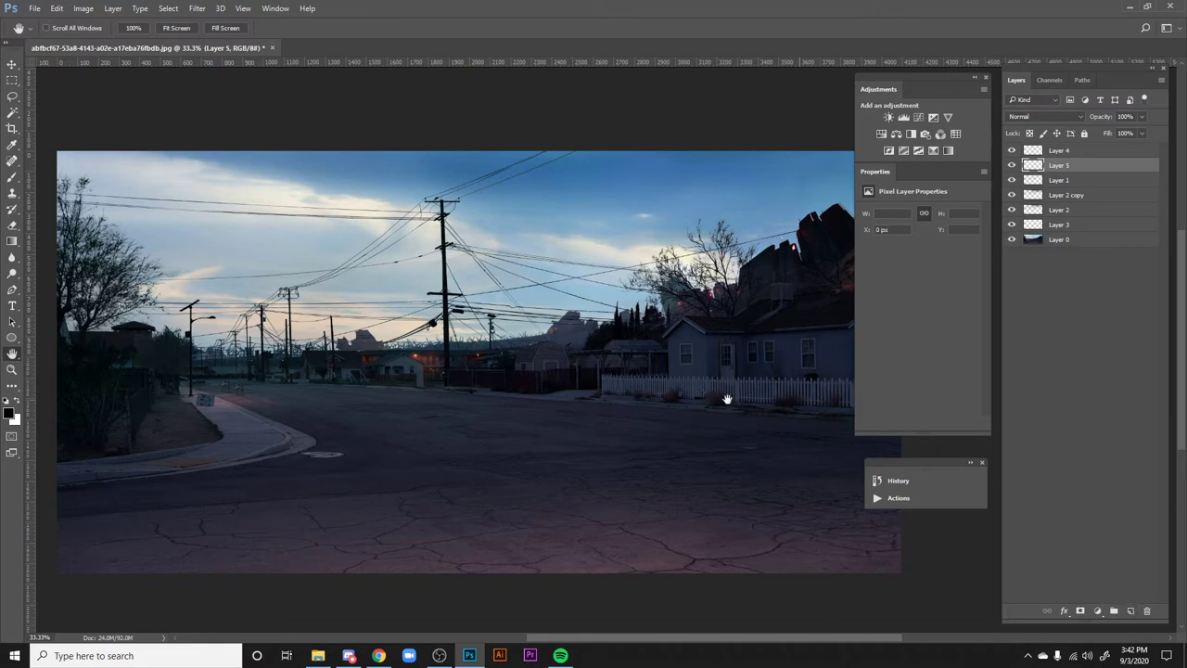
left_click_drag(1059, 166, 1063, 152)
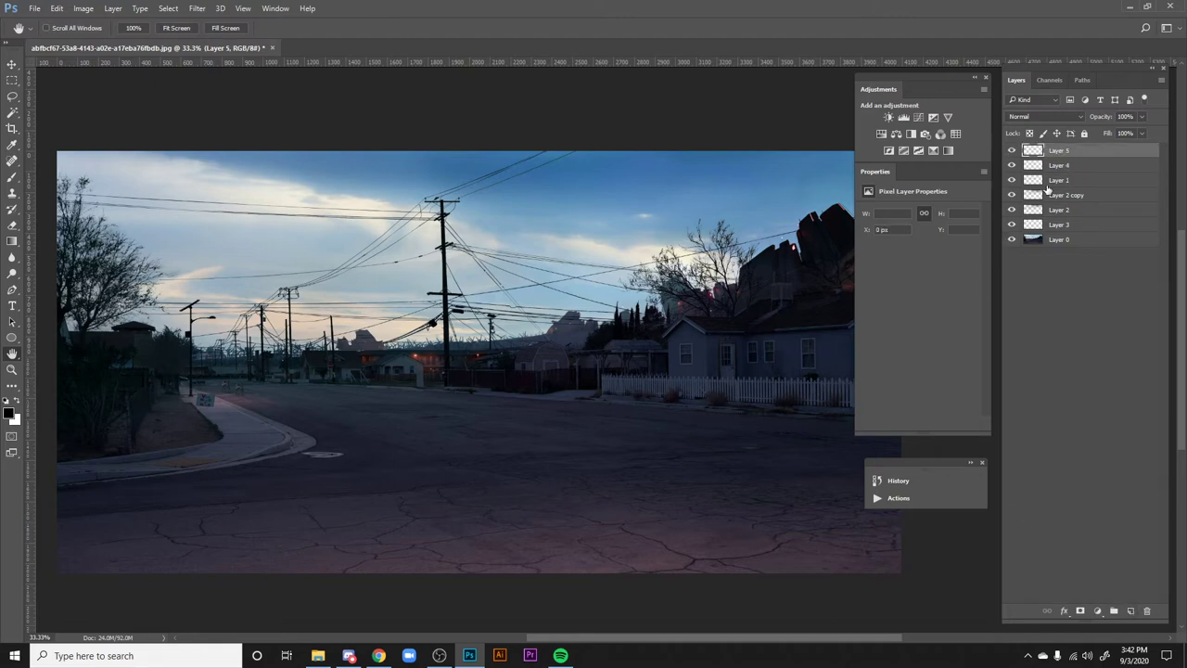
- Outline the distant houses in black on the empty top layer, and undo the outline
key("b")
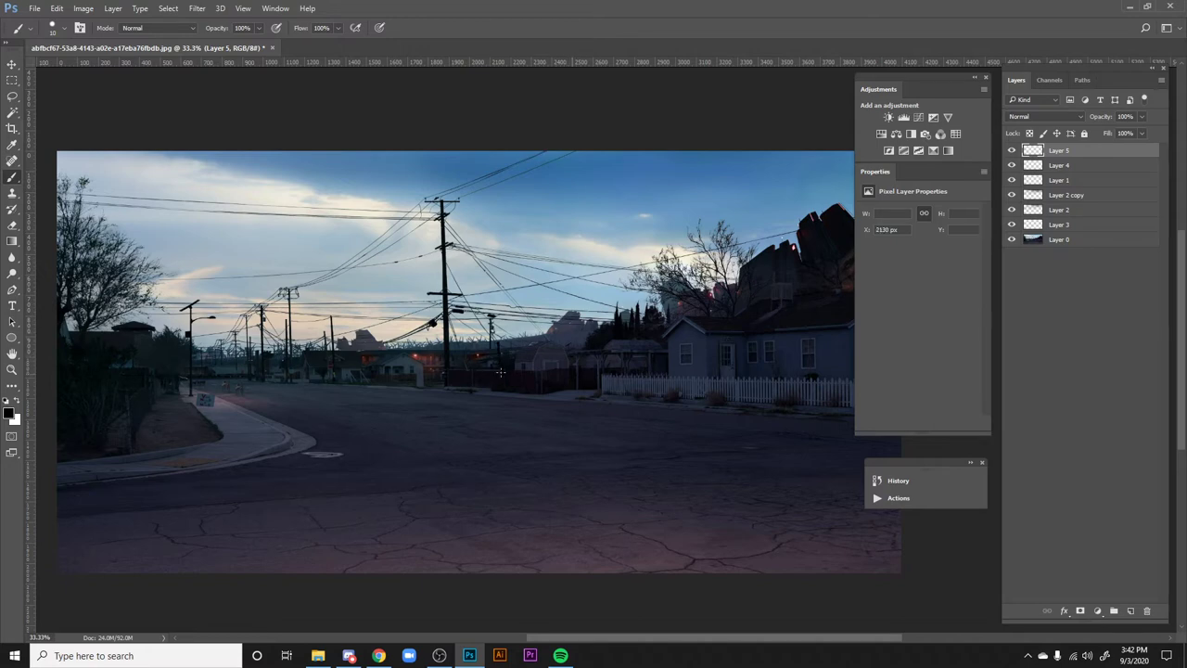
mouse_move(503, 335)
left_mouse_down()
mouse_move(360, 329)
mouse_move(352, 386)
mouse_move(492, 390)
left_mouse_up()
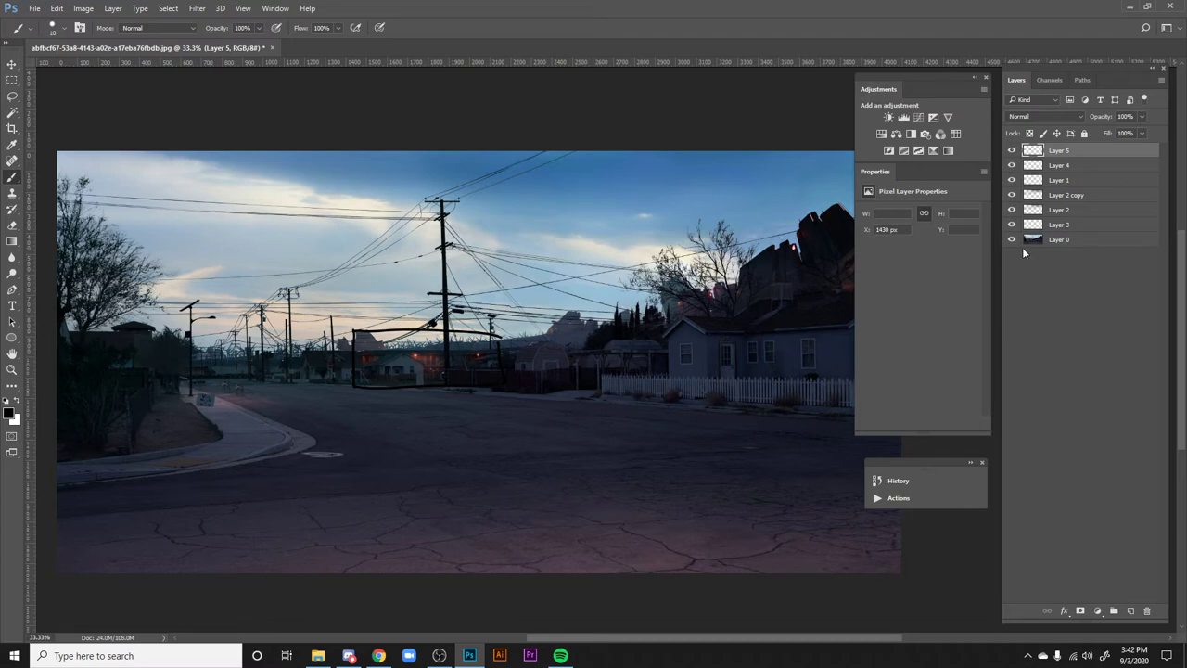
key("ctrl+z")
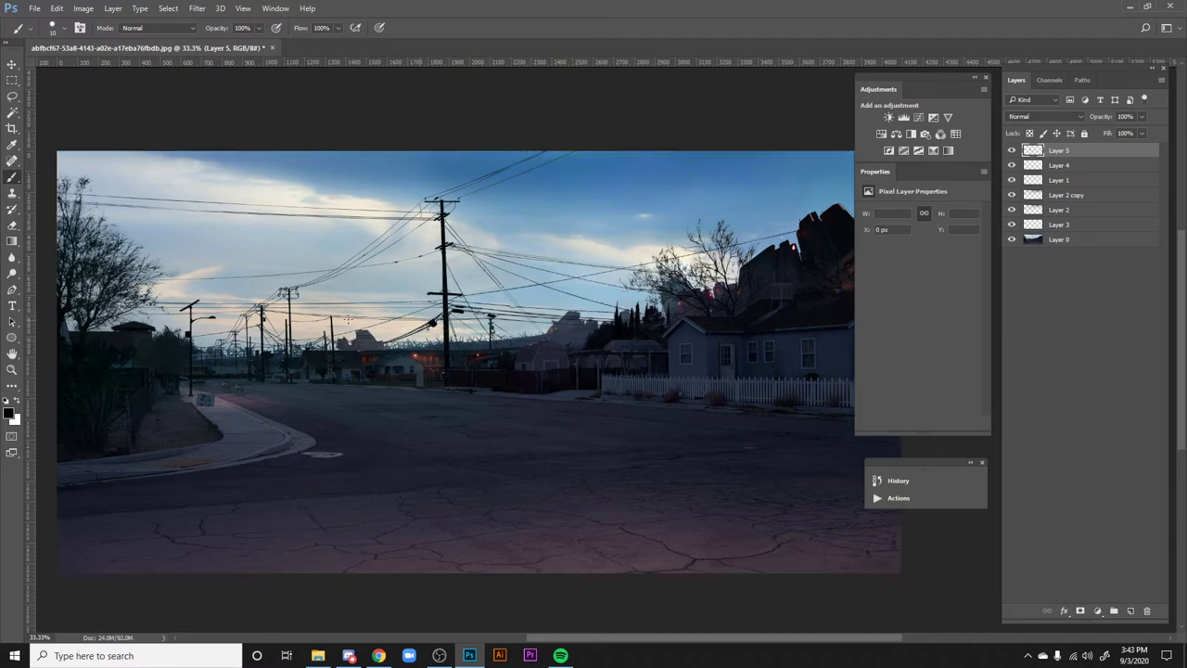
- Paint black arrows on Layer 5 over the sky, rocks and overhead wires to mark lines leading toward the street's centre
mouse_move(328, 297)
left_mouse_down()
mouse_move(395, 349)
mouse_move(386, 345)
left_mouse_up()
left_click_drag(571, 291, 526, 339)
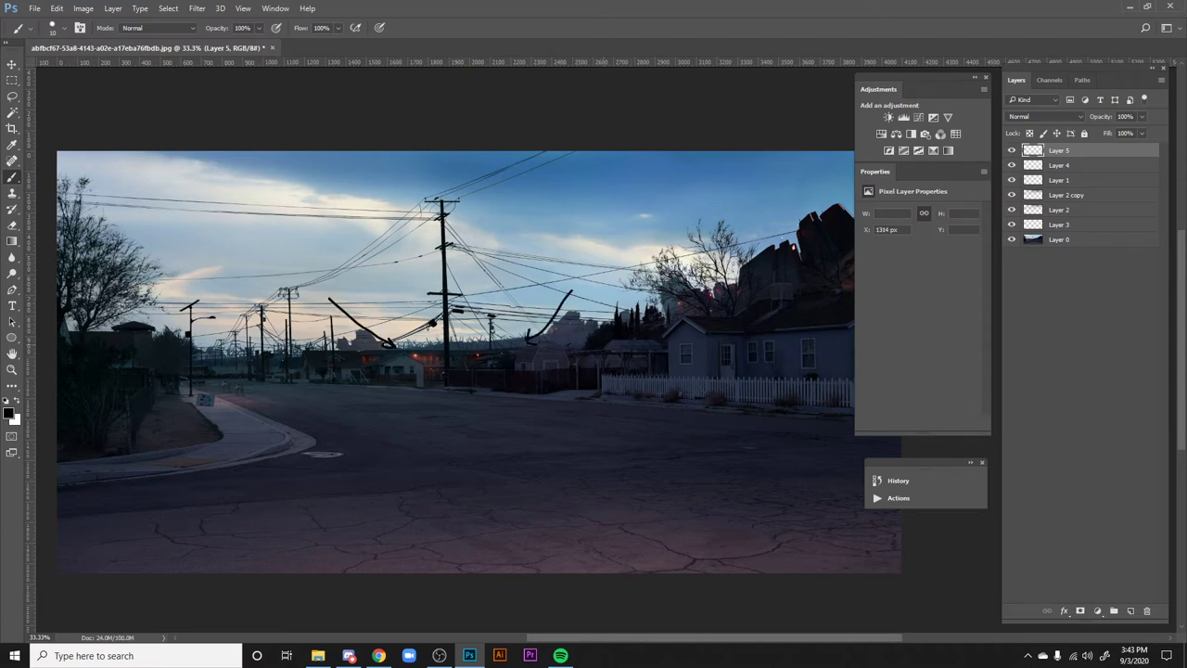
left_click_drag(798, 226, 655, 314)
mouse_move(719, 261)
left_mouse_down()
mouse_move(739, 276)
mouse_move(620, 237)
left_mouse_up()
mouse_move(620, 236)
left_mouse_down()
mouse_move(635, 229)
mouse_move(636, 246)
left_mouse_up()
left_click_drag(594, 152, 503, 201)
mouse_move(84, 198)
left_mouse_down()
mouse_move(296, 212)
mouse_move(282, 216)
left_mouse_up()
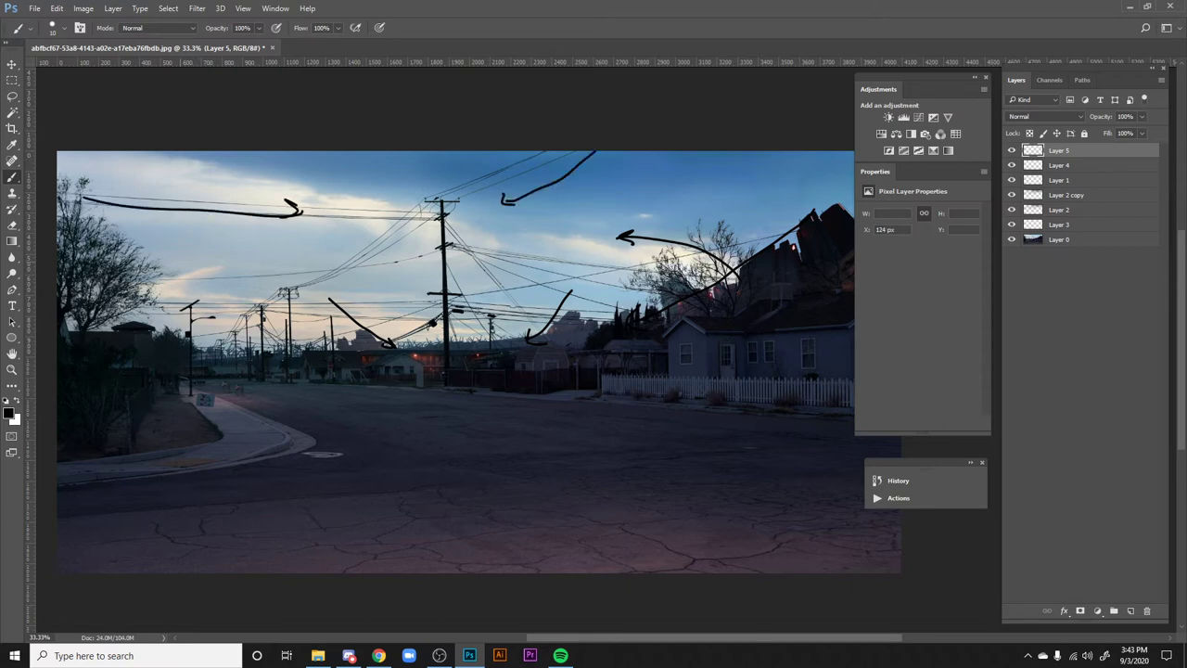
- Add black guide strokes from the tree, curb and cracked road toward the distant houses
mouse_move(78, 216)
left_mouse_down()
mouse_move(212, 302)
mouse_move(375, 345)
left_mouse_up()
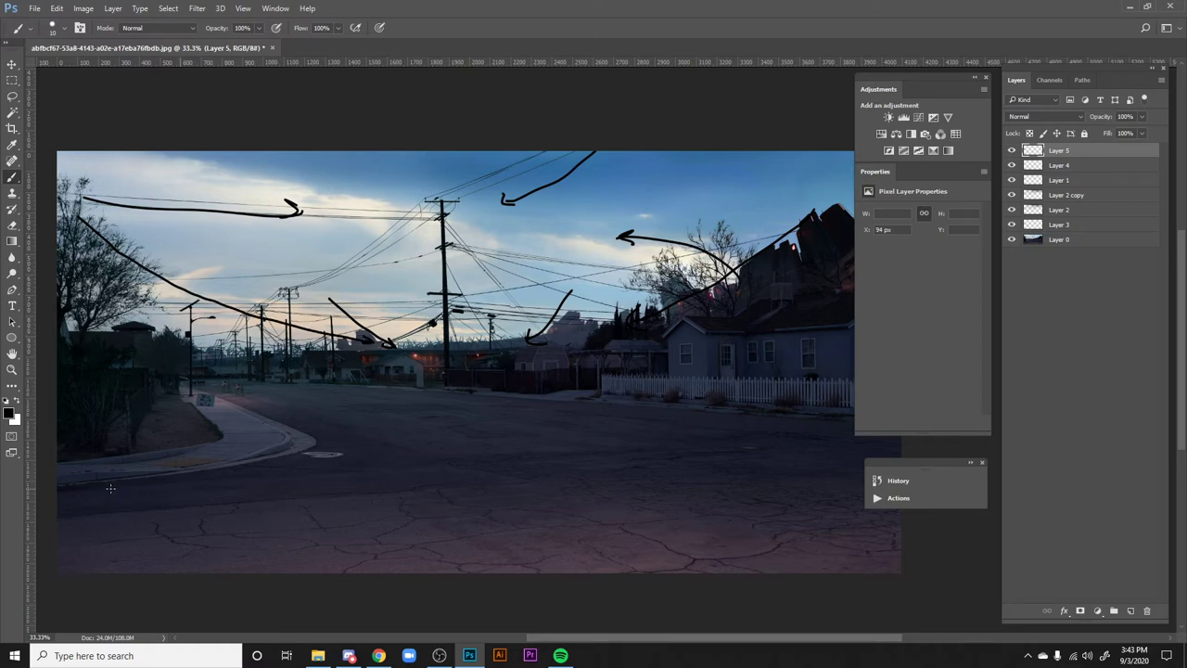
mouse_move(109, 487)
left_mouse_down()
mouse_move(204, 471)
mouse_move(266, 422)
left_mouse_up()
left_click_drag(828, 513, 492, 432)
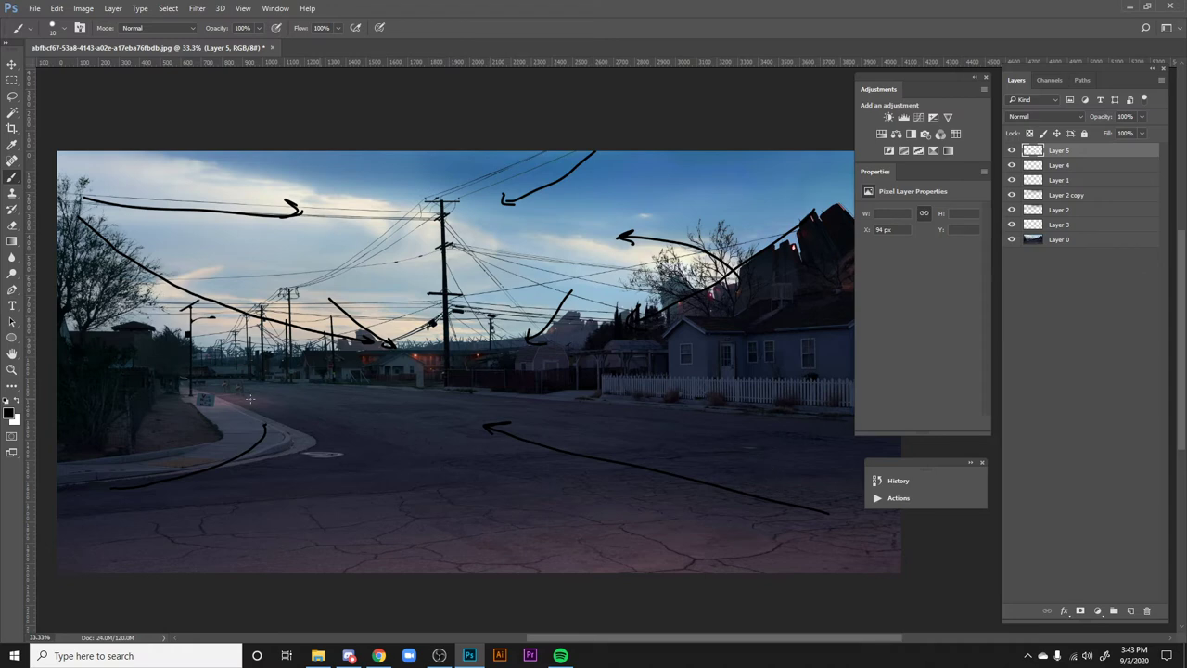
left_click_drag(236, 385, 385, 355)
- Frame the distant houses with a white rectangle, and delete the annotation layer
key("x")
left_click_drag(523, 334, 522, 405)
mouse_move(522, 332)
left_mouse_down()
mouse_move(333, 332)
mouse_move(330, 393)
mouse_move(503, 395)
left_mouse_up()
key("shift")
key("shift")
key("shift")
key("shift")
key("shift")
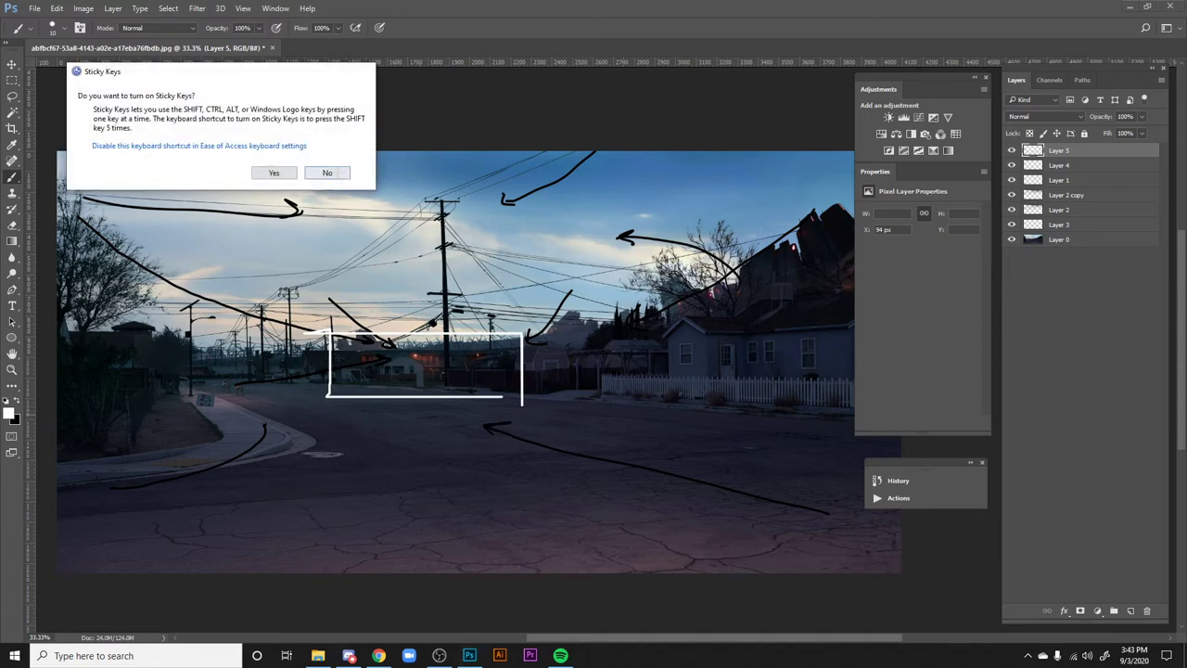
key("Escape")
key("Delete")
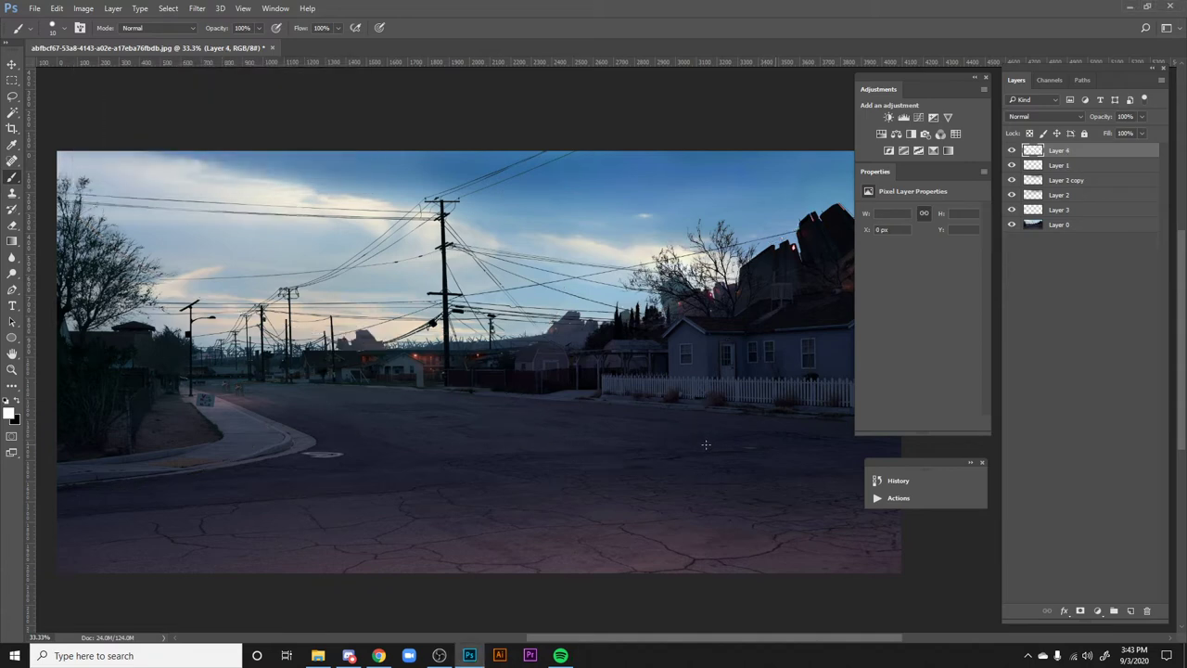
- Hide Layer 4 and compare the painting with and without Layer 1 and Layer 2 copy
key("h")
left_click(1011, 150)
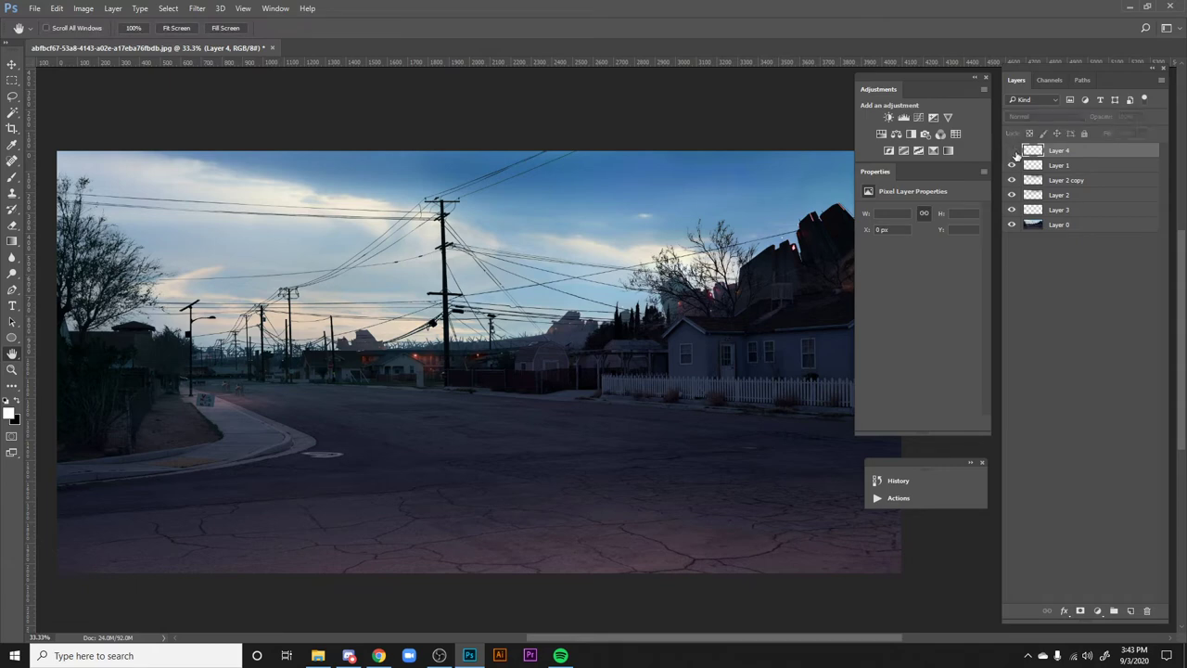
left_click(1013, 167)
left_click(1013, 167)
left_click(1012, 180)
left_click(1011, 180)
- Add a Hue/Saturation adjustment above Layer 2 copy, with the Cyans at hue +8 and saturation -57
left_click(1066, 180)
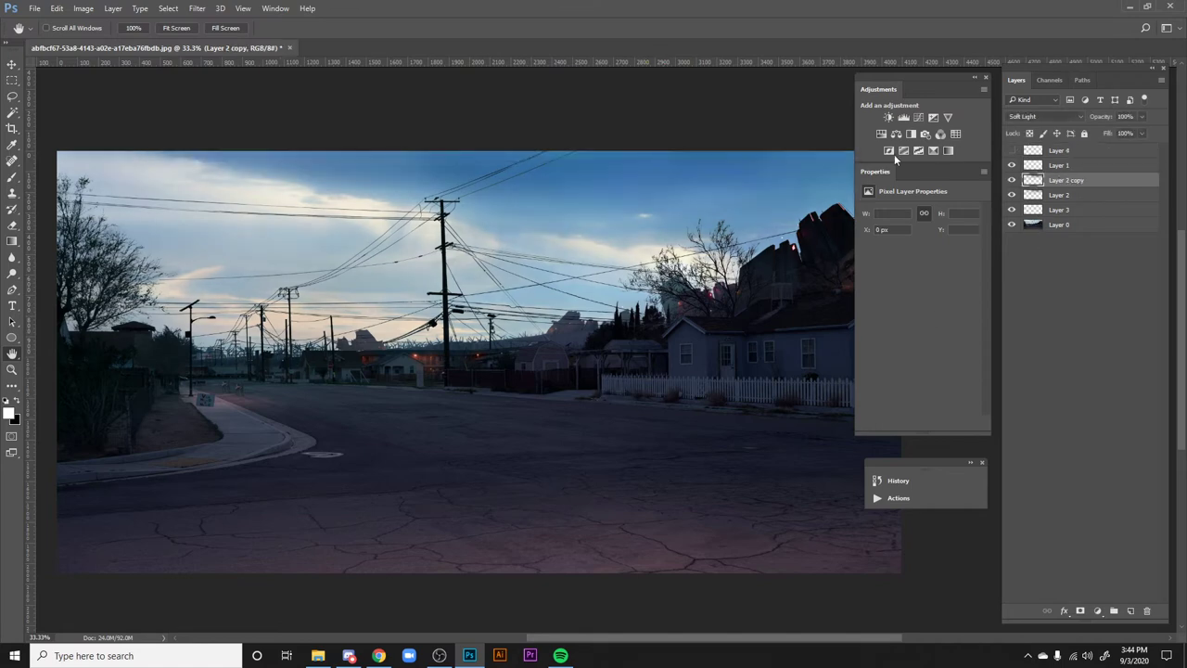
left_click(880, 134)
left_click(927, 226)
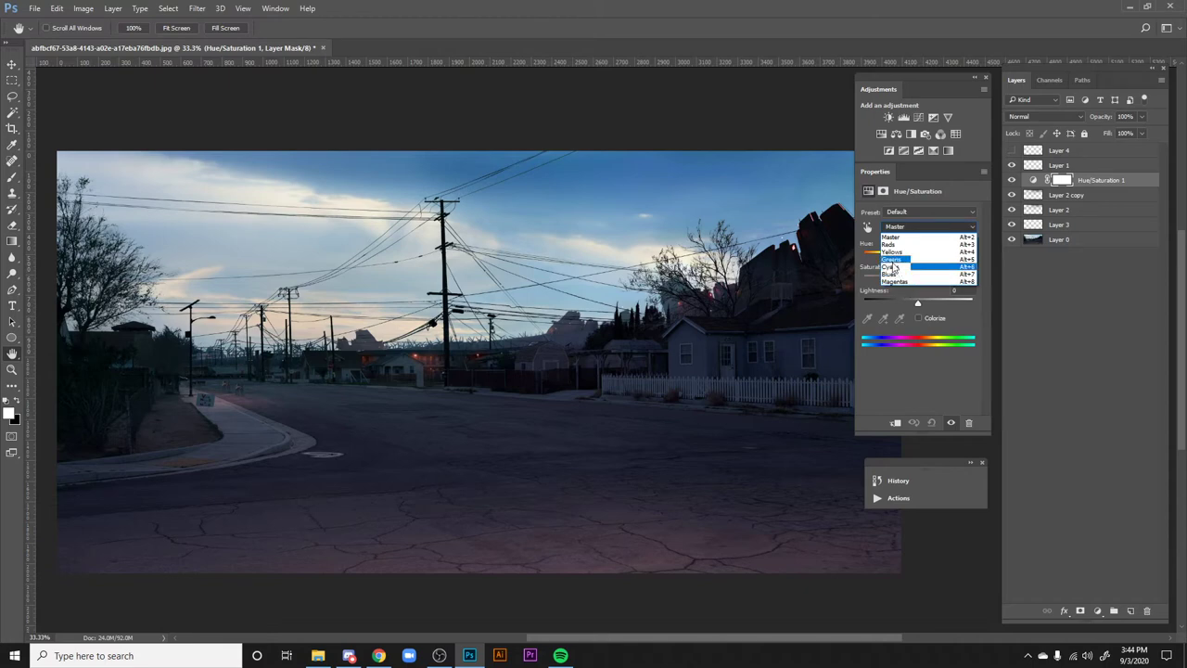
left_click(892, 266)
mouse_move(912, 279)
left_mouse_down()
mouse_move(886, 283)
mouse_move(923, 259)
left_mouse_up()
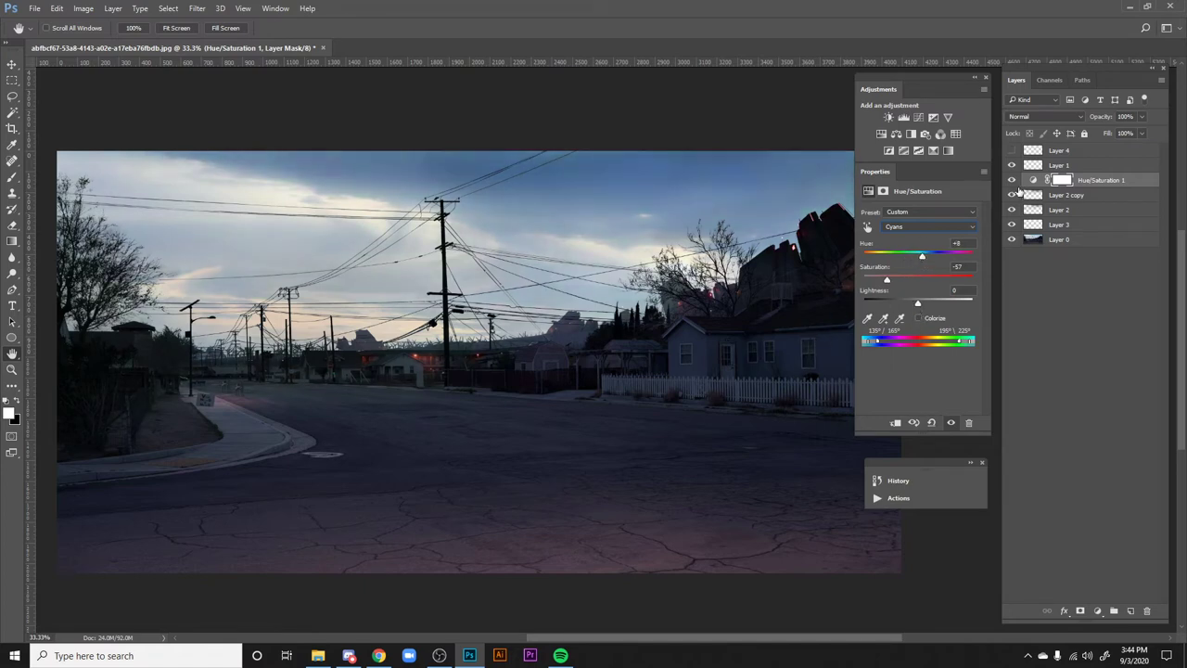
- Compare the whole painting with and without the Hue/Saturation adjustment to judge the muted sky
left_click(1013, 180)
left_click(1012, 180)
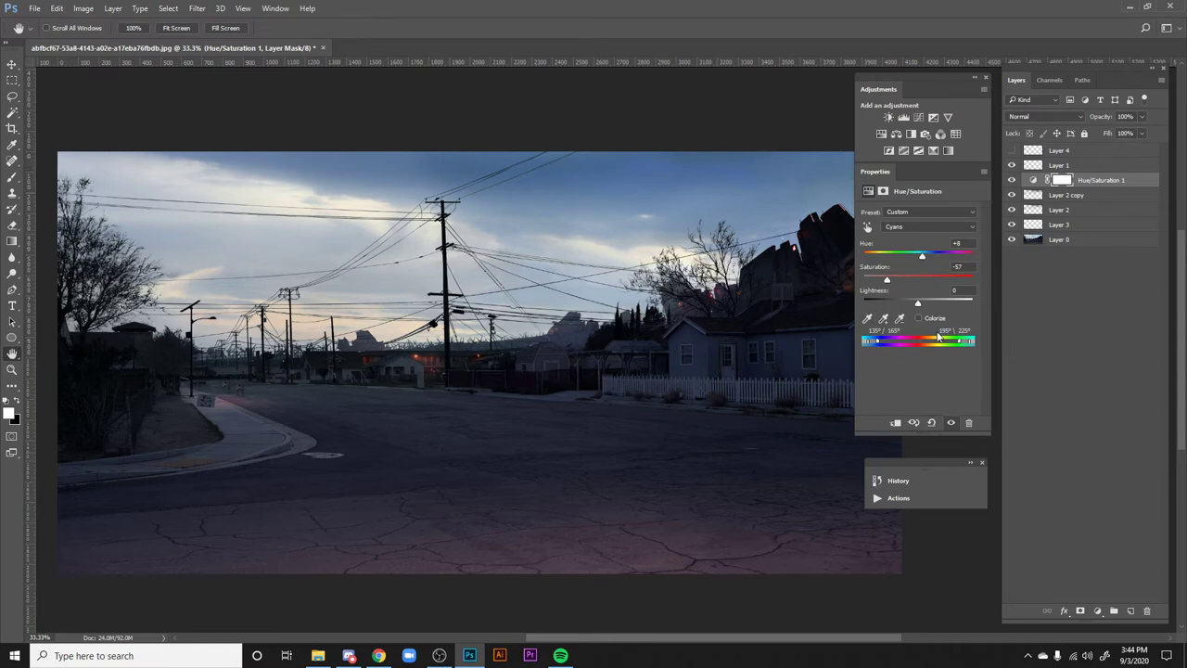
left_click(1011, 180)
left_click(1012, 180)
left_click(1013, 181)
left_click(1013, 181)
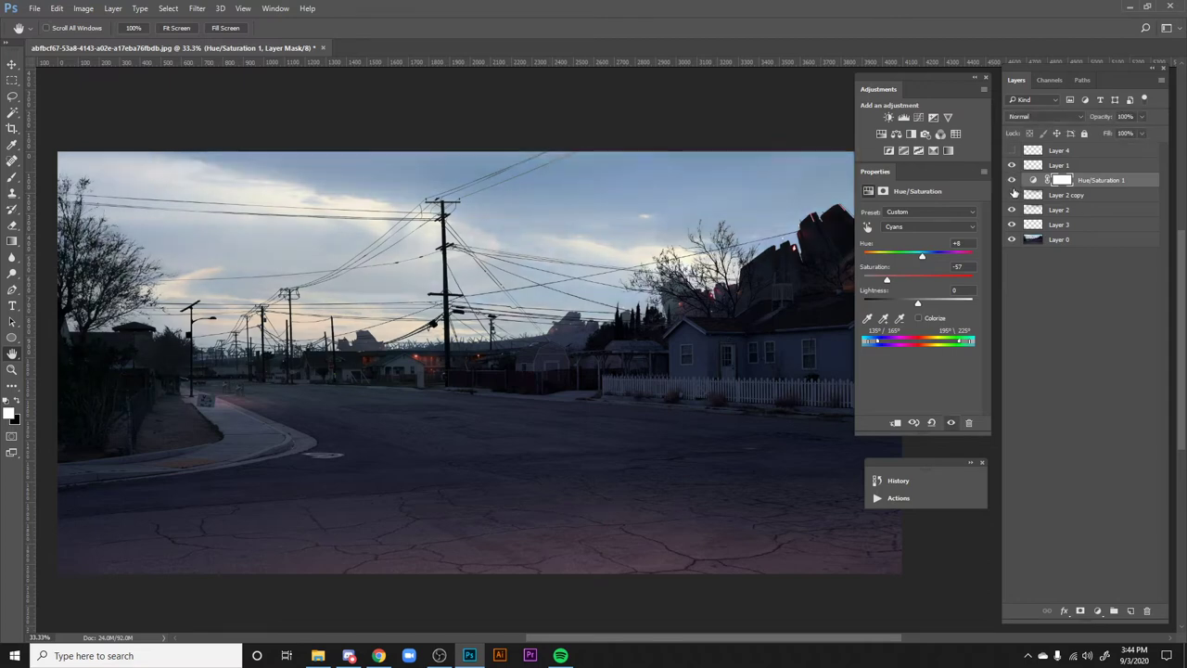
left_click(1011, 181)
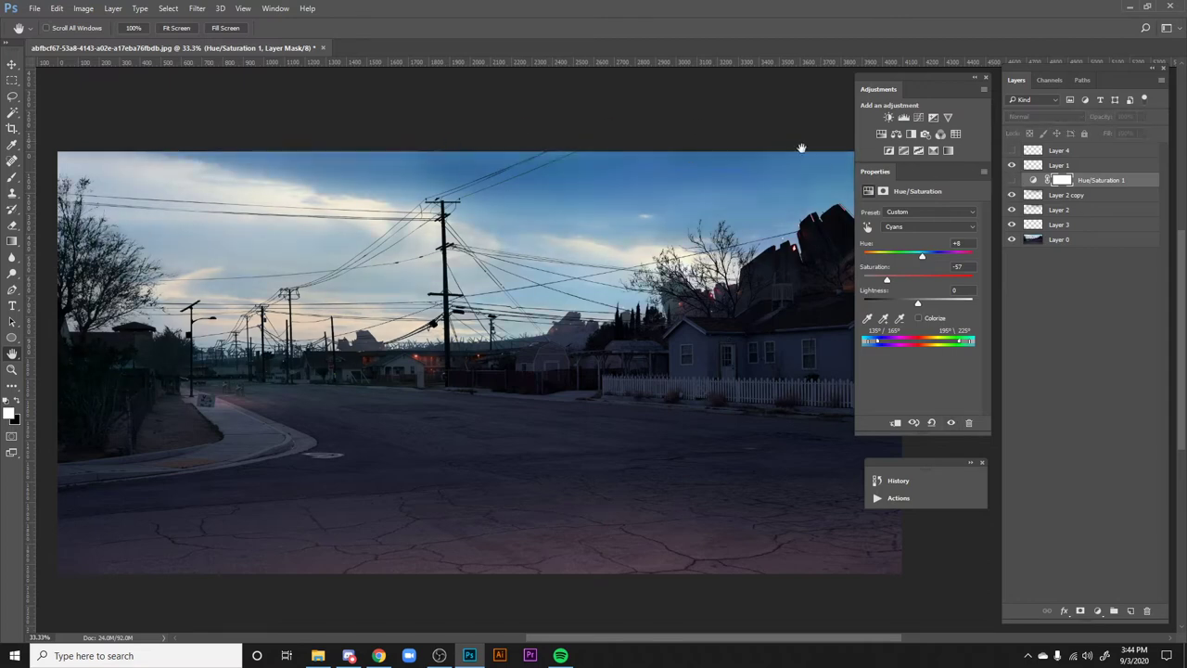
left_click(1010, 182)
left_click(1010, 183)
left_click(1011, 182)
left_click(1011, 182)
left_click(1010, 183)
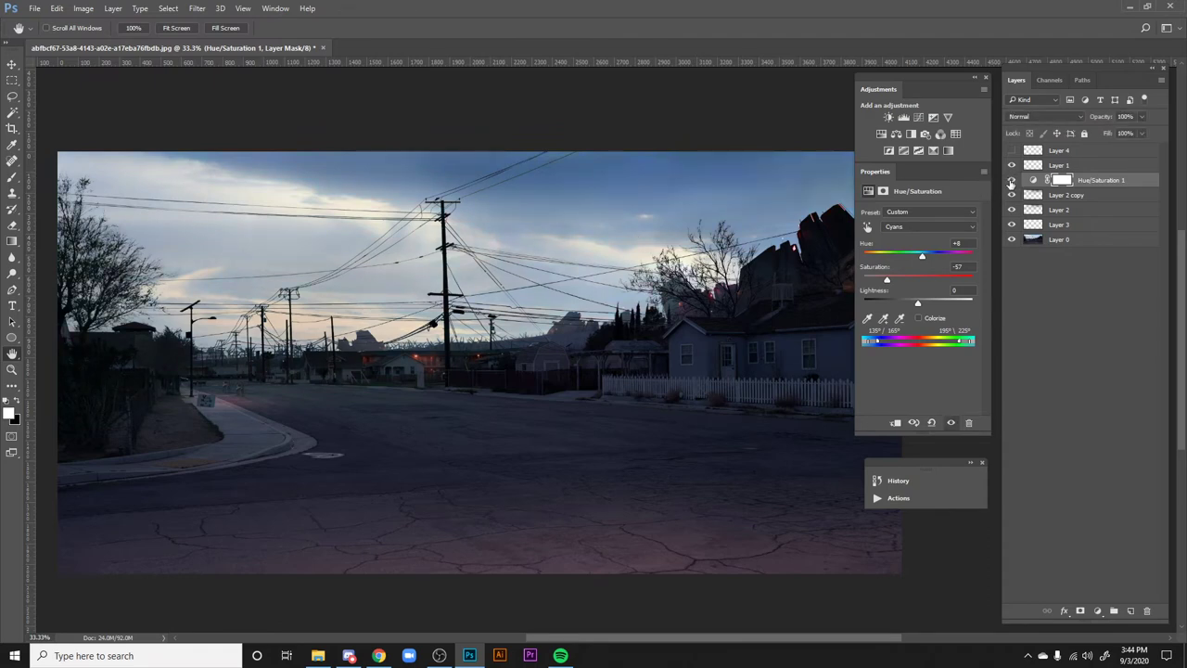
left_click(1011, 182)
left_click(1011, 182)
left_click(1011, 183)
left_click(1011, 182)
left_click(1010, 182)
left_click(1011, 182)
left_click(1011, 183)
left_click(1011, 183)
left_click_drag(788, 486, 814, 495)
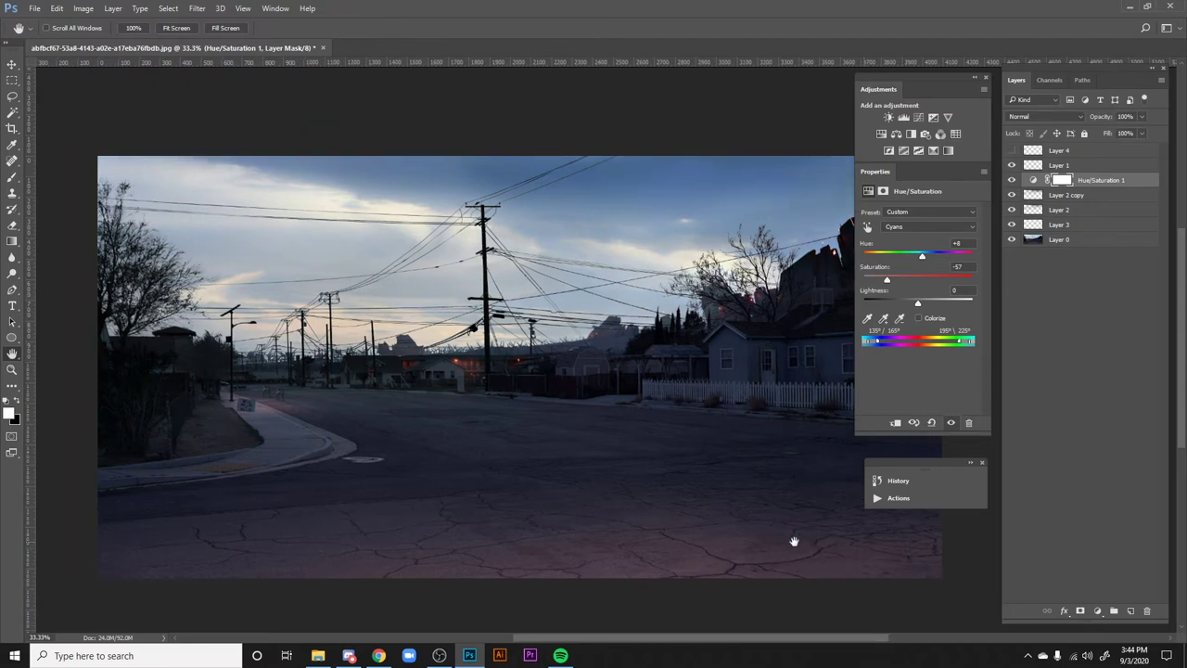
left_click_drag(792, 541, 788, 556)
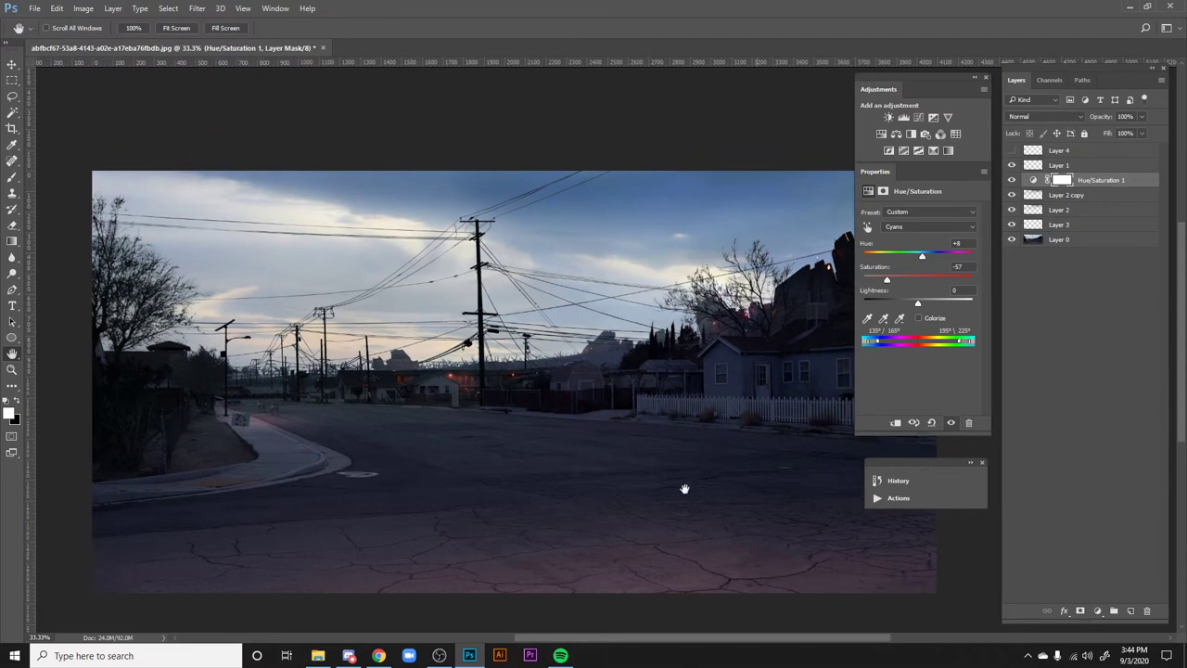
left_click_drag(708, 519, 691, 508)
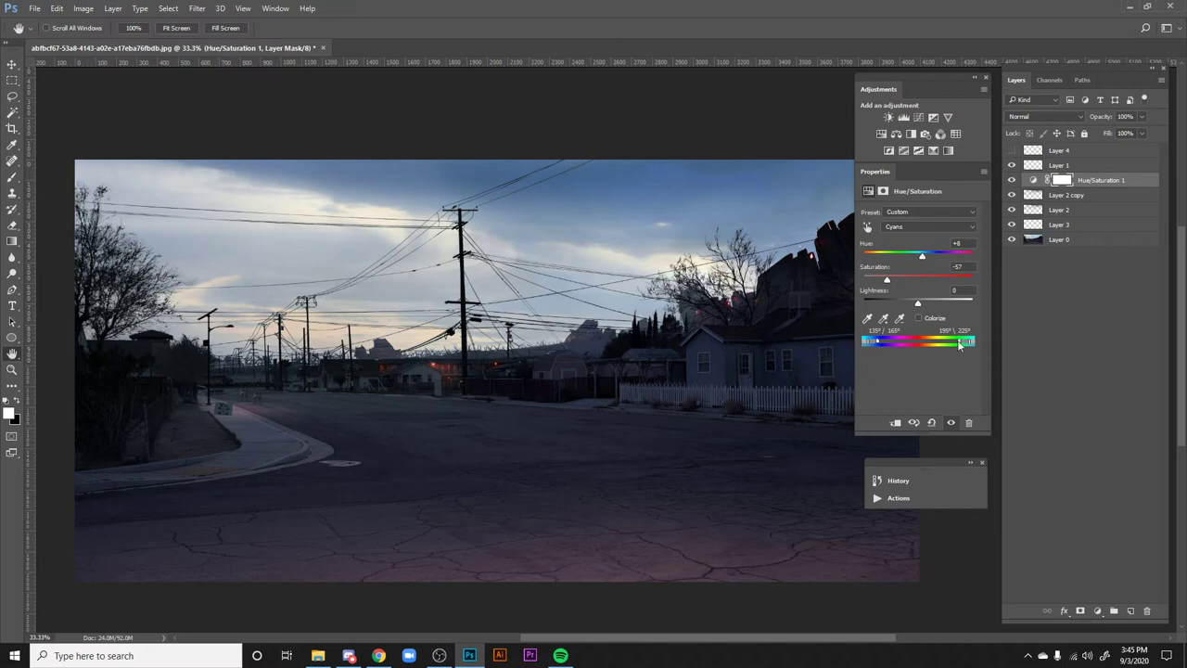
- Show Layer 4, sketch a white stick figure on it in front of the dark fence, and hide the layer again
left_click(1012, 150)
left_click(1039, 158)
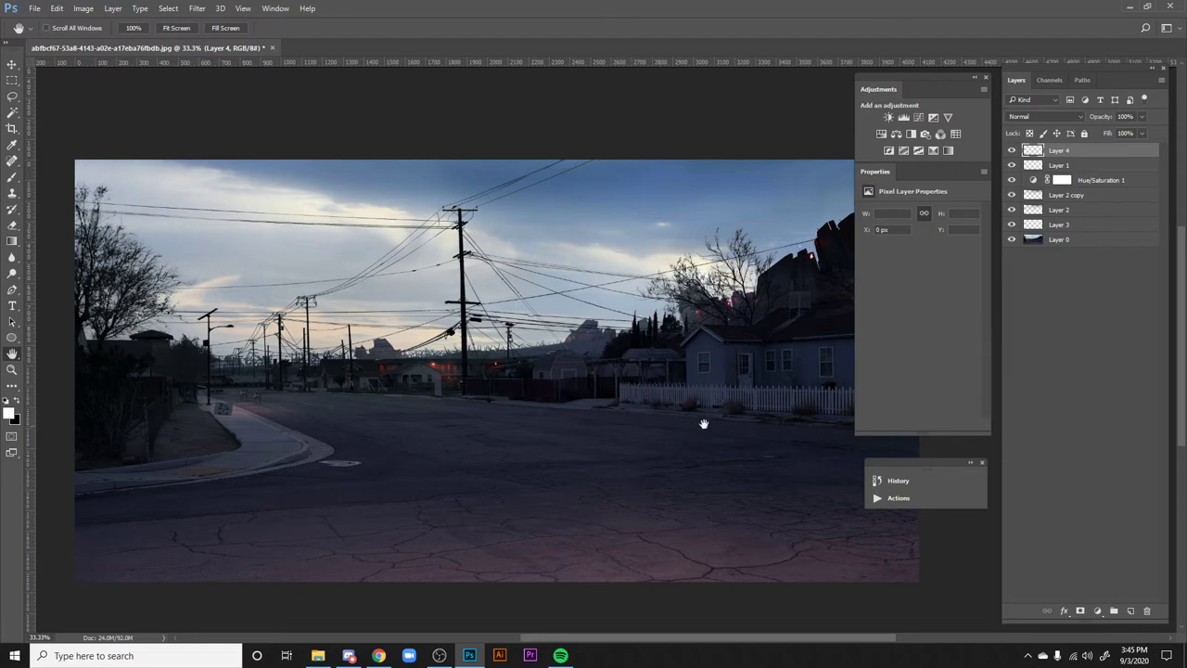
key("b")
left_click_drag(569, 405, 549, 408)
left_click_drag(566, 384, 566, 369)
left_click_drag(573, 351, 569, 391)
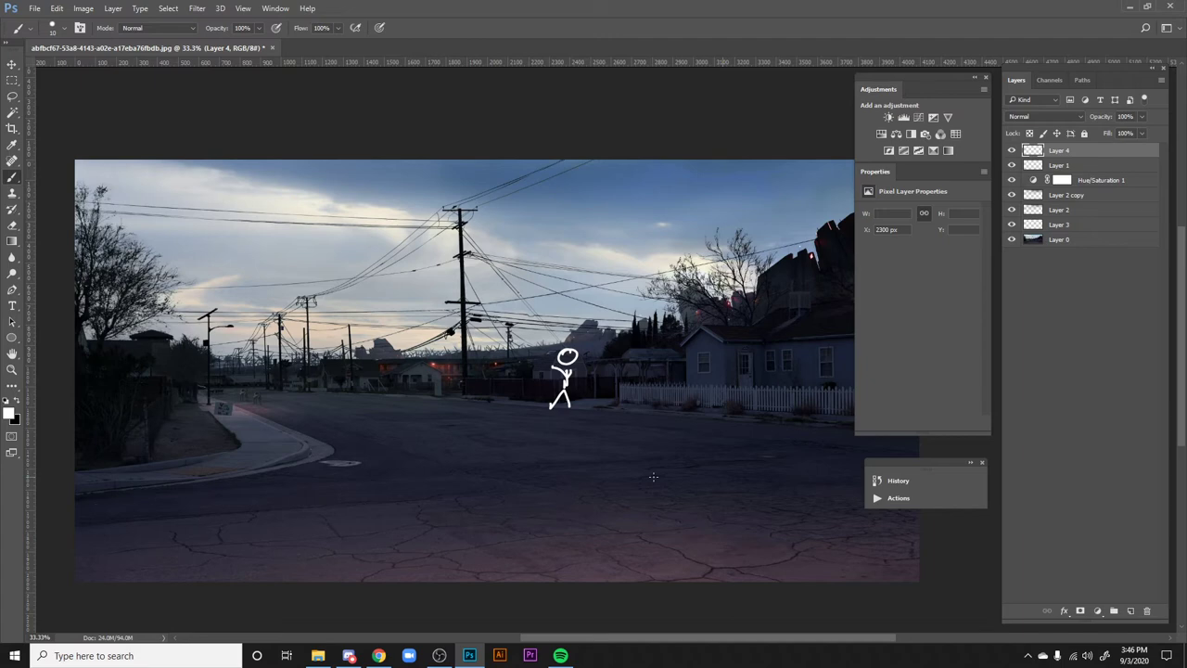
left_click(1012, 151)
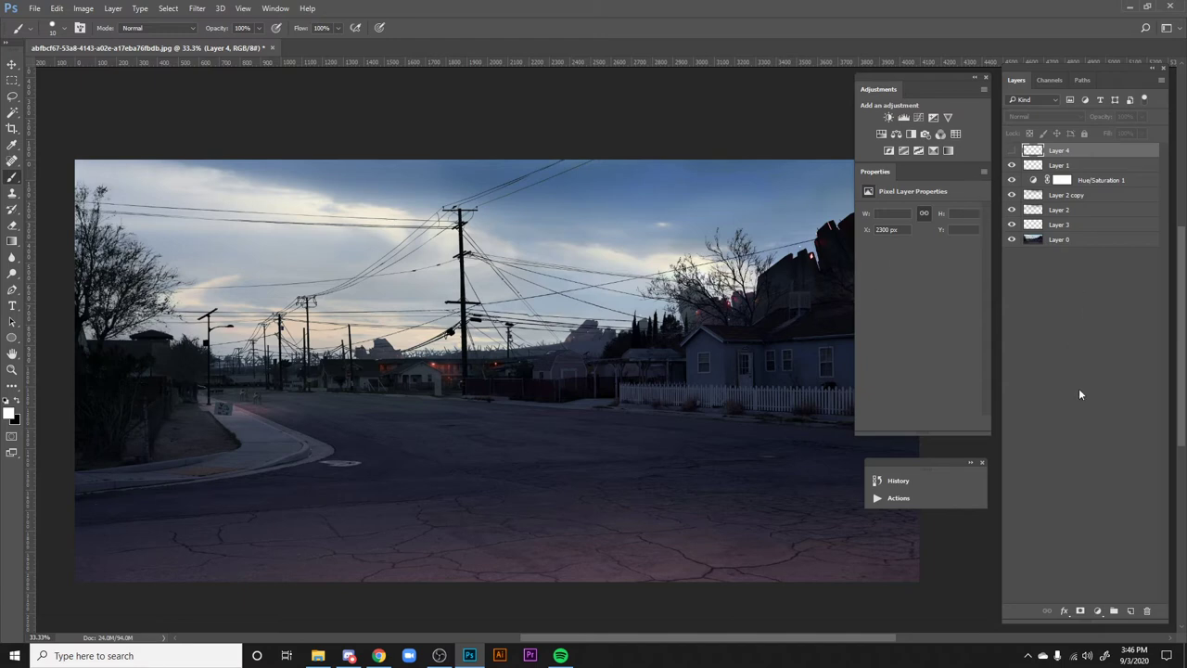
- Add a layer above Layer 4 and sketch a tall white stick figure at the painting's left edge by the sidewalk
left_click(1131, 610)
mouse_move(101, 482)
left_mouse_down()
mouse_move(87, 486)
mouse_move(76, 404)
left_mouse_up()
mouse_move(78, 363)
left_mouse_down()
mouse_move(99, 374)
mouse_move(76, 369)
mouse_move(94, 455)
left_mouse_up()
mouse_move(89, 396)
left_mouse_down()
mouse_move(80, 471)
mouse_move(102, 419)
left_mouse_up()
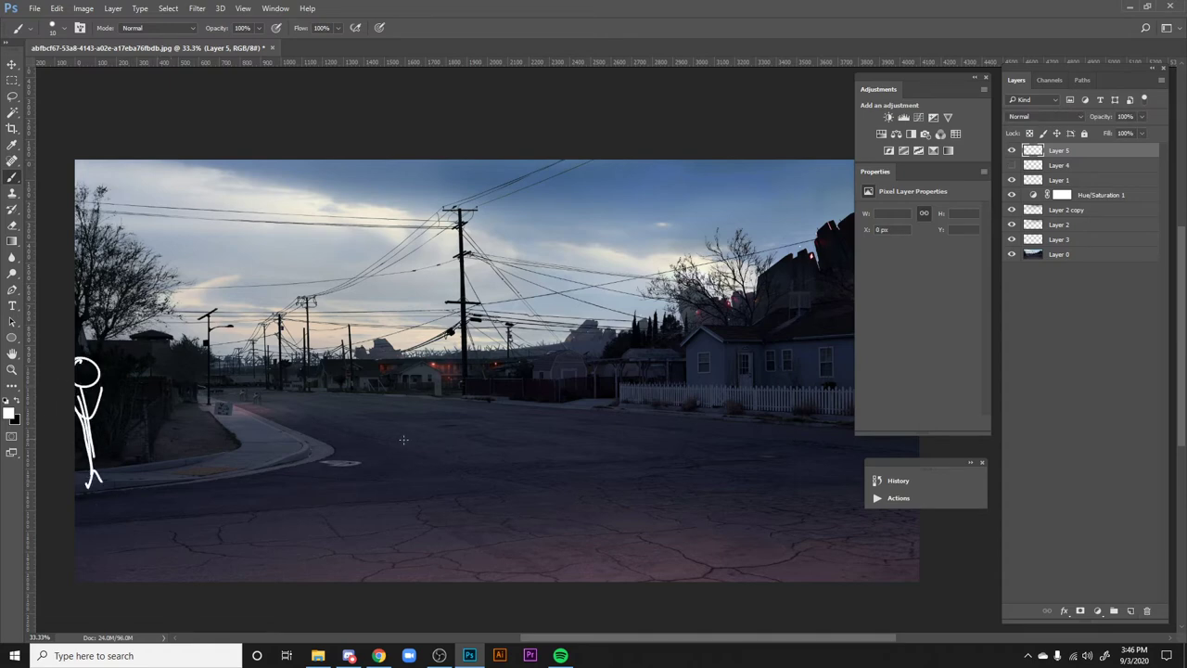
- Paint white sight lines with an arrowhead from the figure's head toward the distant houses, and hide Layer 5
left_click_drag(110, 370, 276, 353)
left_click_drag(104, 369, 351, 368)
mouse_move(331, 363)
left_mouse_down()
mouse_move(351, 368)
mouse_move(330, 373)
left_mouse_up()
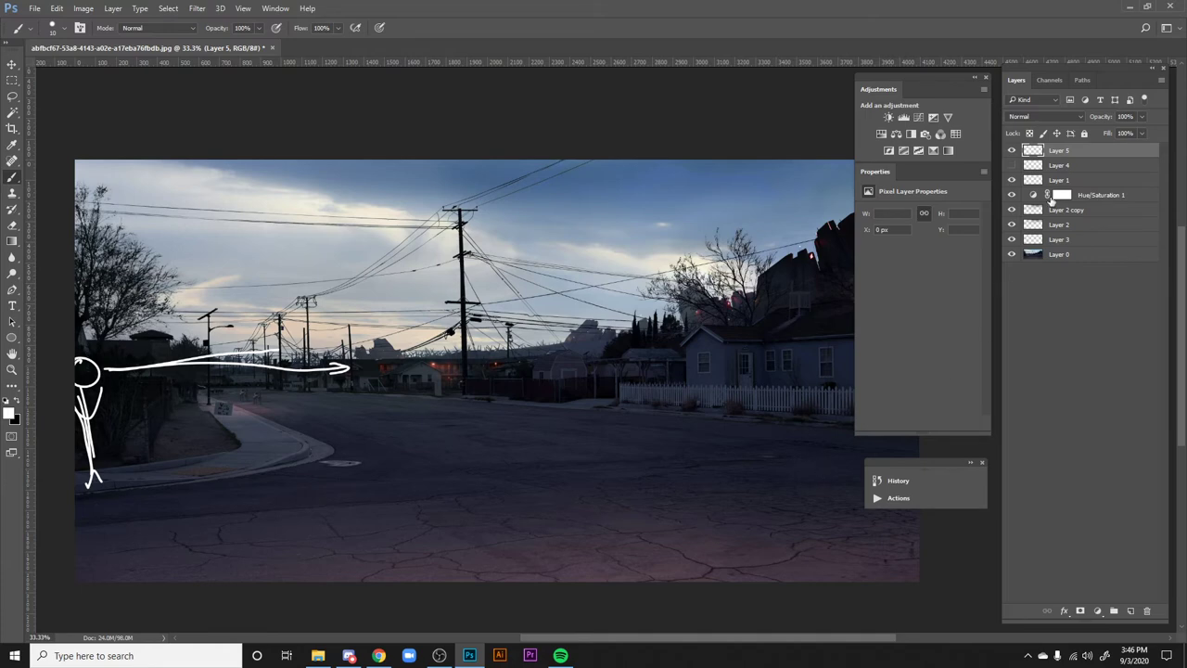
left_click(1010, 164)
left_click(1011, 159)
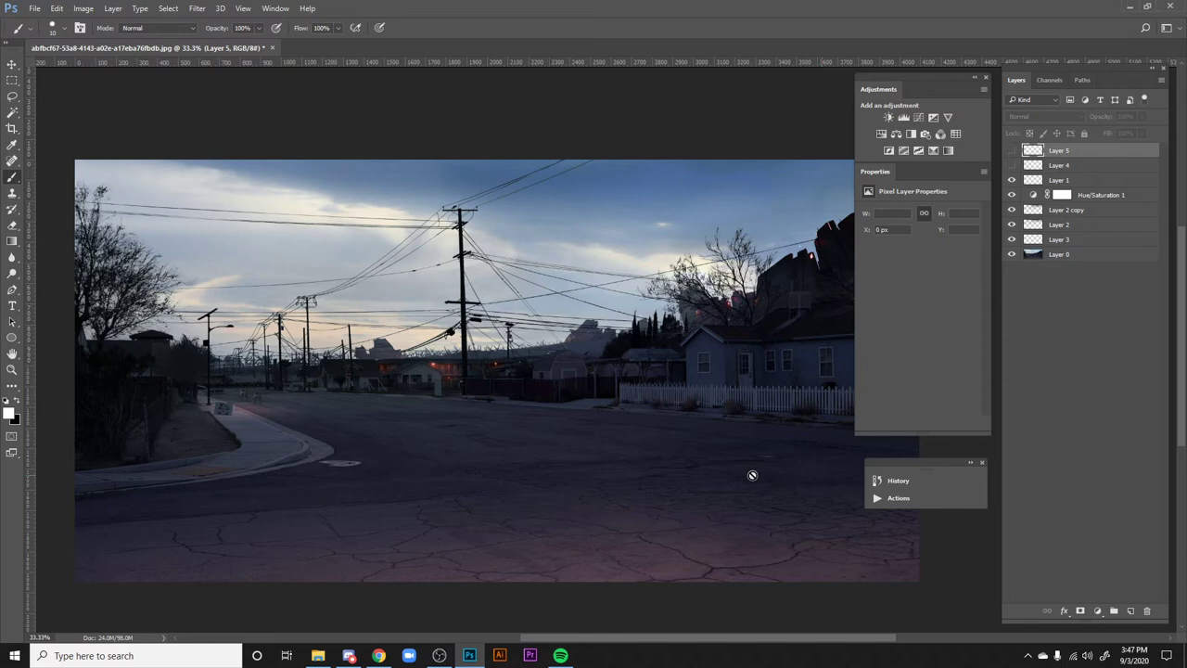
- Examine up close the distant ridge with its spikes and tiny figures behind the barn-shaped shed
left_click(569, 455)
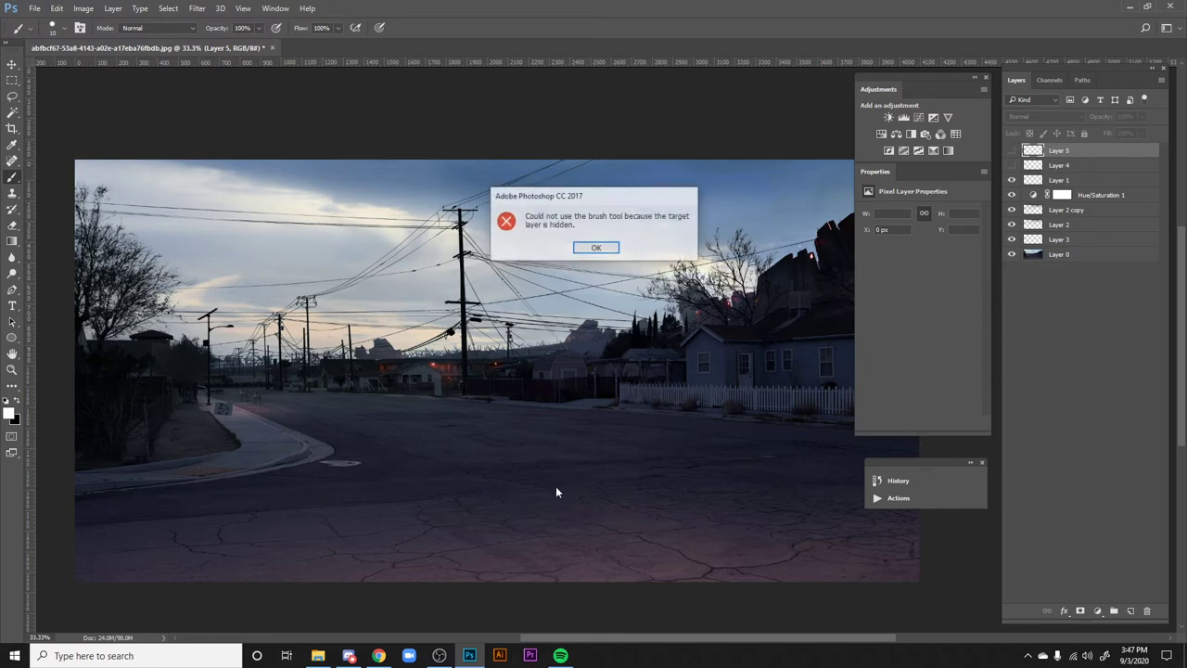
left_click(607, 249)
key("h")
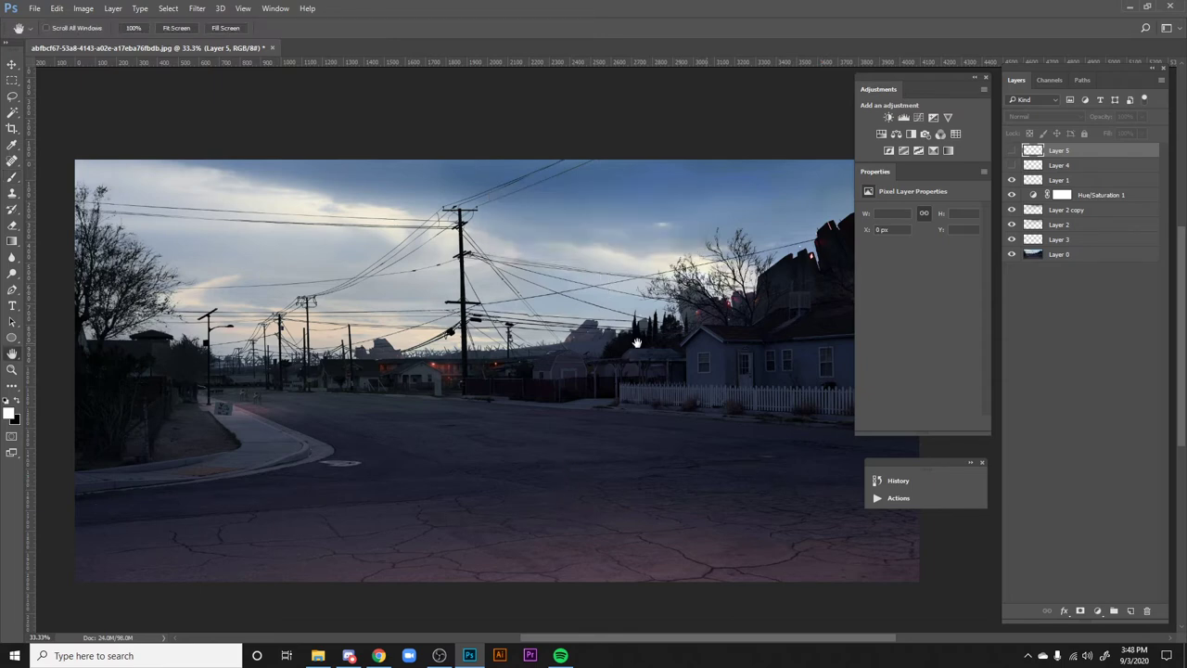
scroll(637, 343, "up", 2)
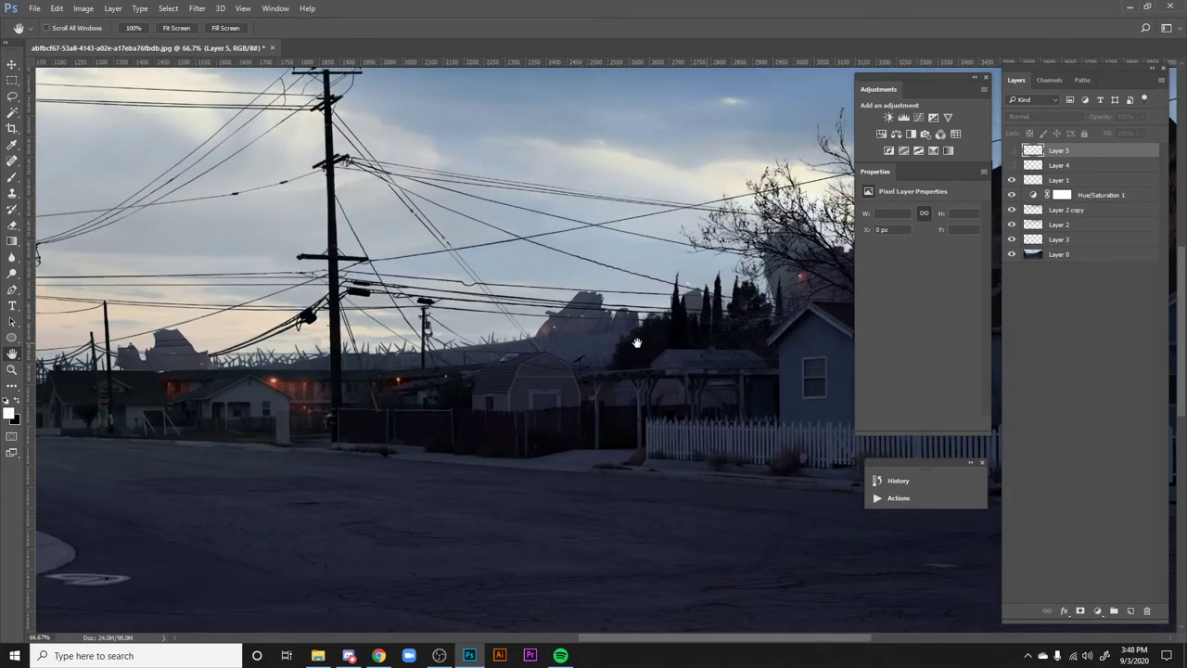
scroll(638, 343, "up", 2)
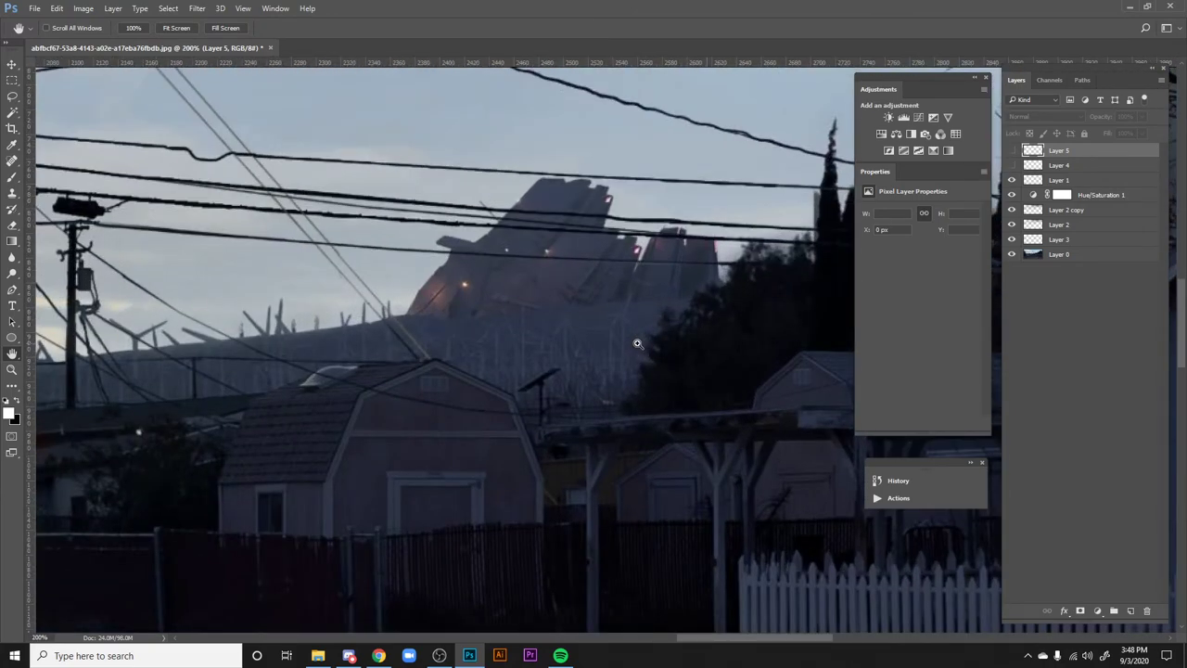
scroll(637, 343, "up", 1)
left_click_drag(636, 344, 662, 424)
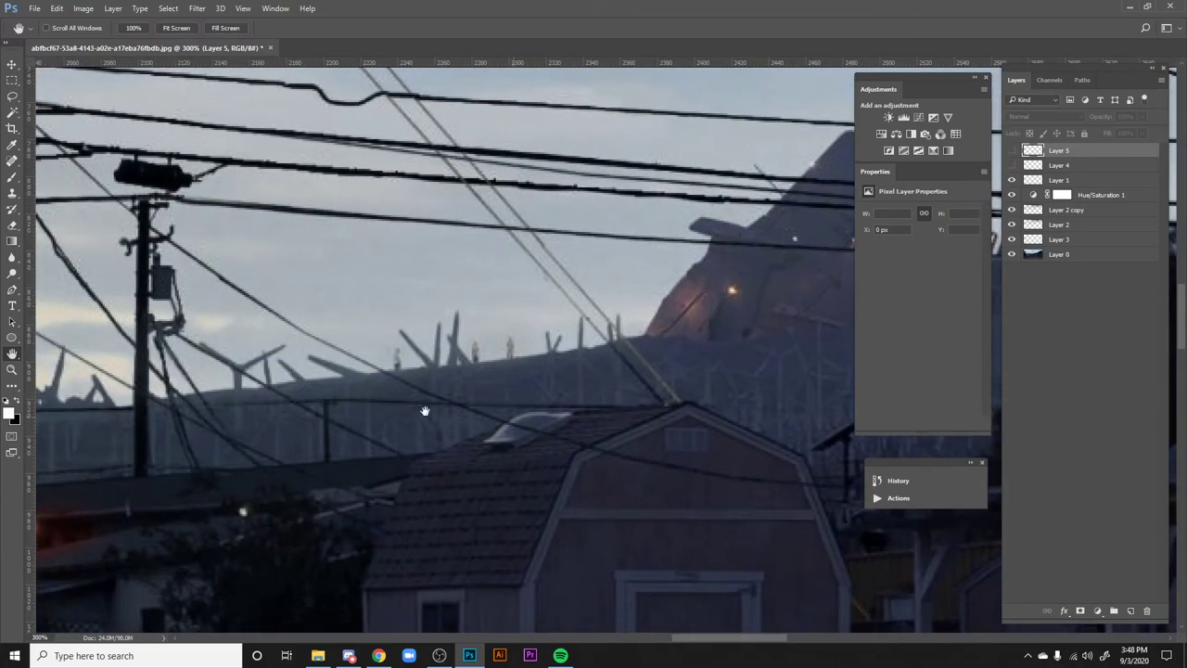
left_click_drag(423, 345, 529, 409)
scroll(529, 408, "up", 1)
left_click_drag(656, 550, 639, 504)
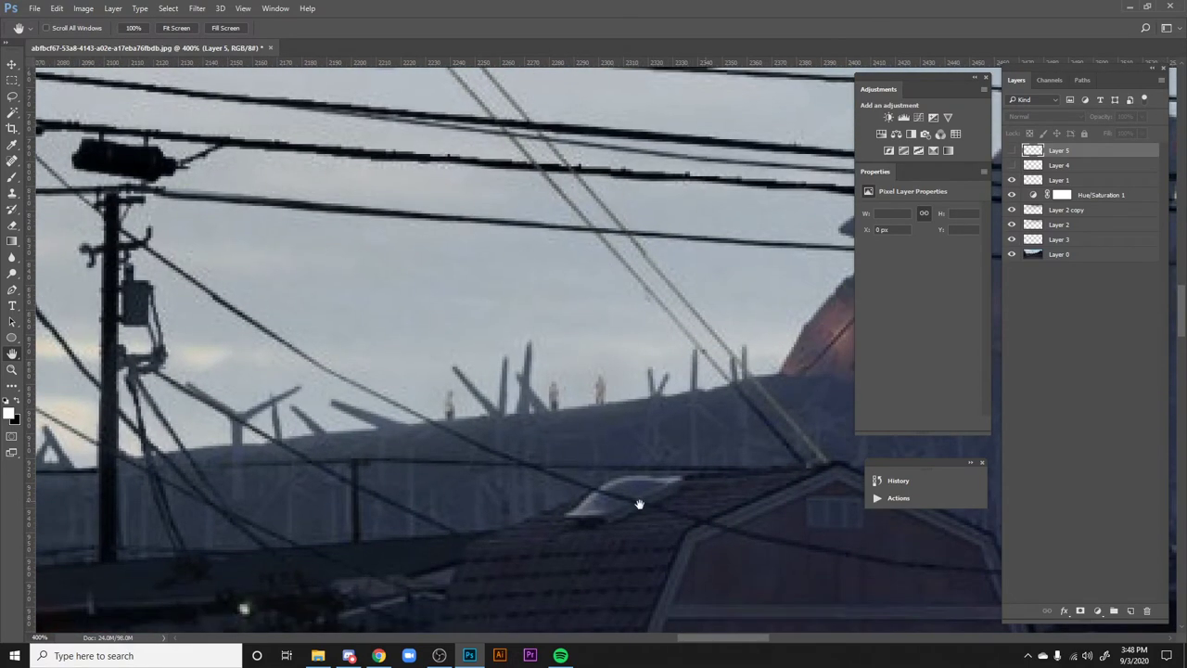
scroll(802, 515, "down", 1)
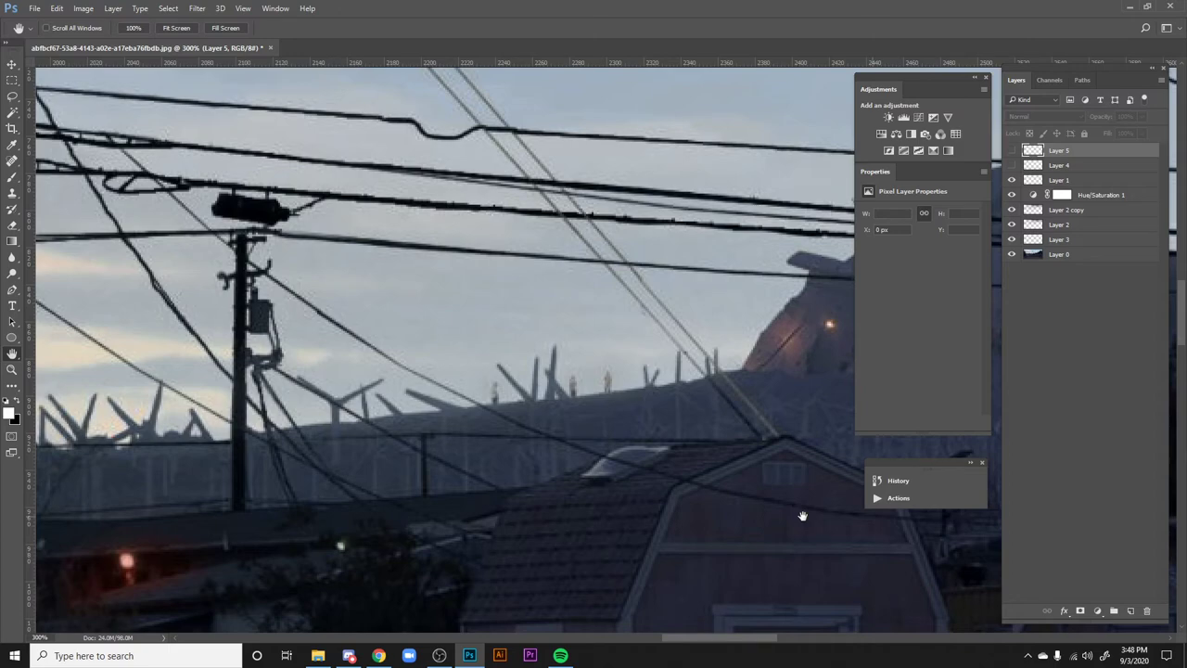
scroll(802, 516, "down", 1)
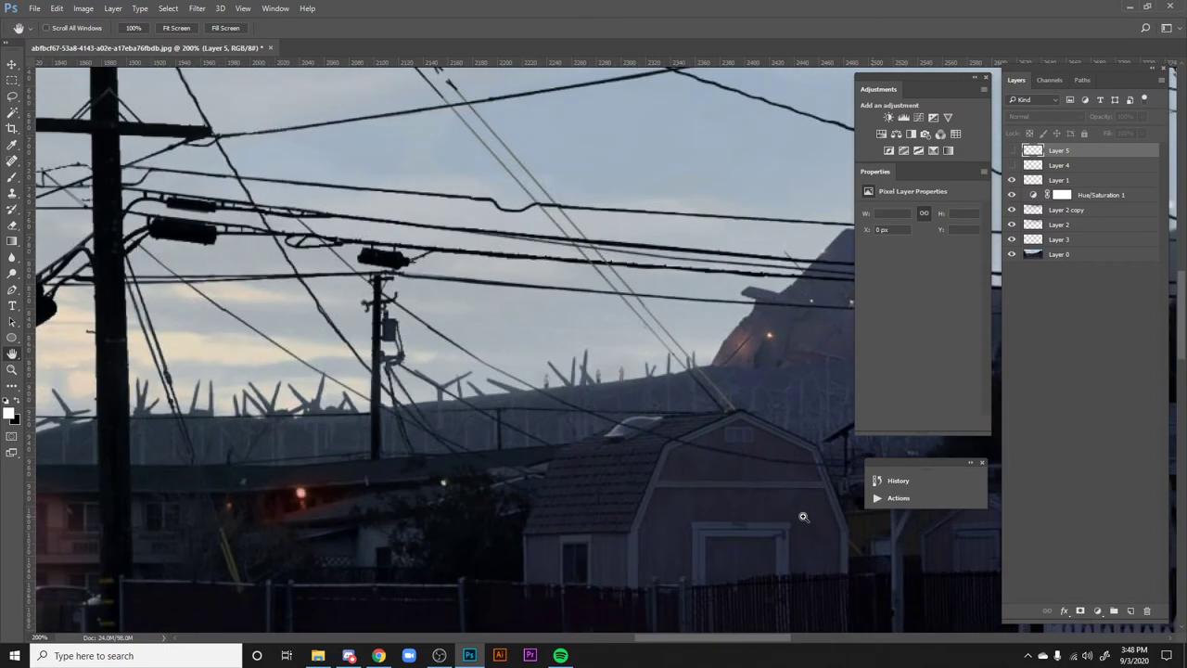
scroll(803, 517, "up", 2)
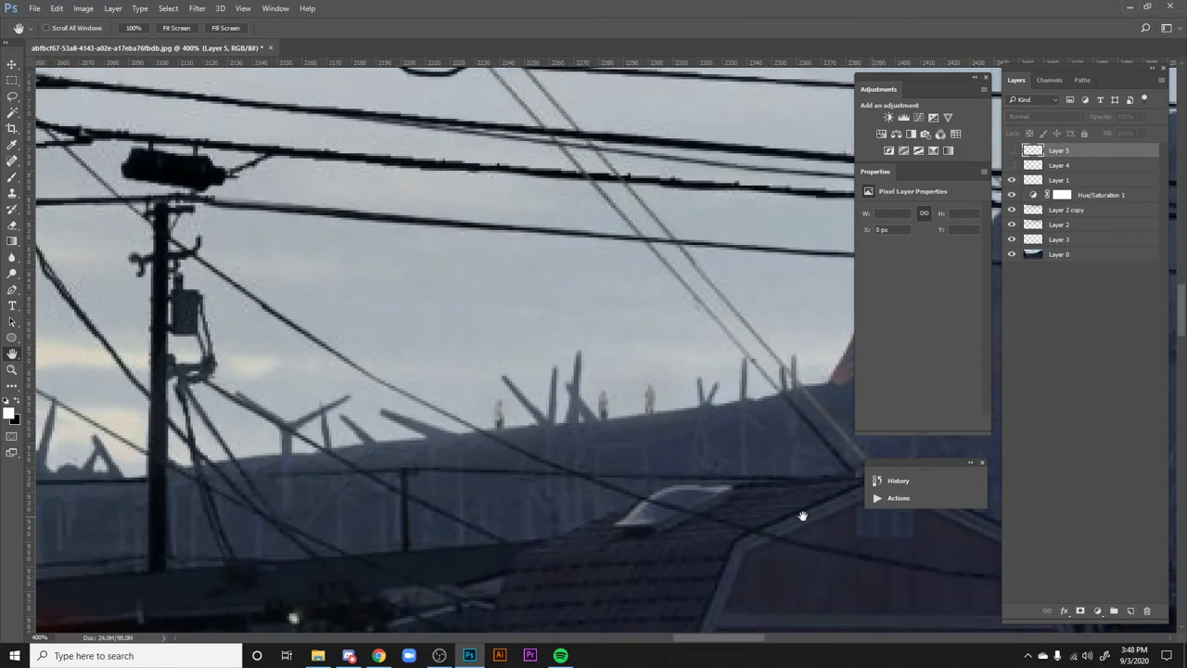
- Add a layer above Layer 5, sample the dark blue ridge color and set the brush size to 1 px
left_click(1130, 610)
key("i")
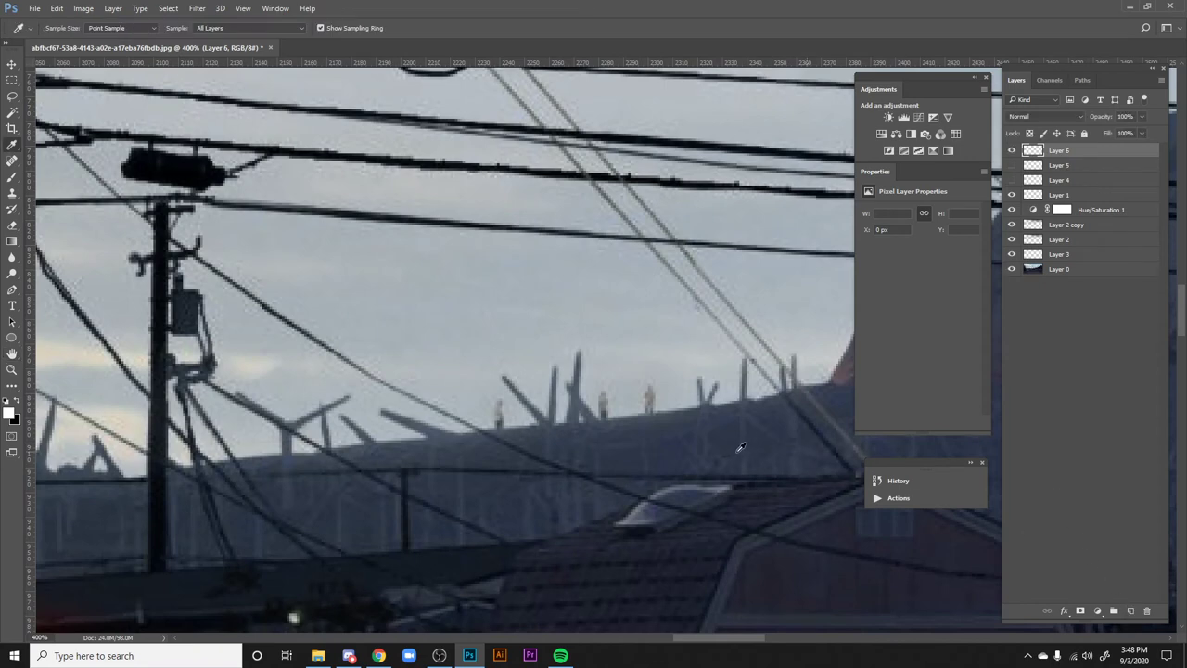
left_click_drag(704, 425, 683, 411)
key("b")
right_click(728, 357)
double_click(811, 340)
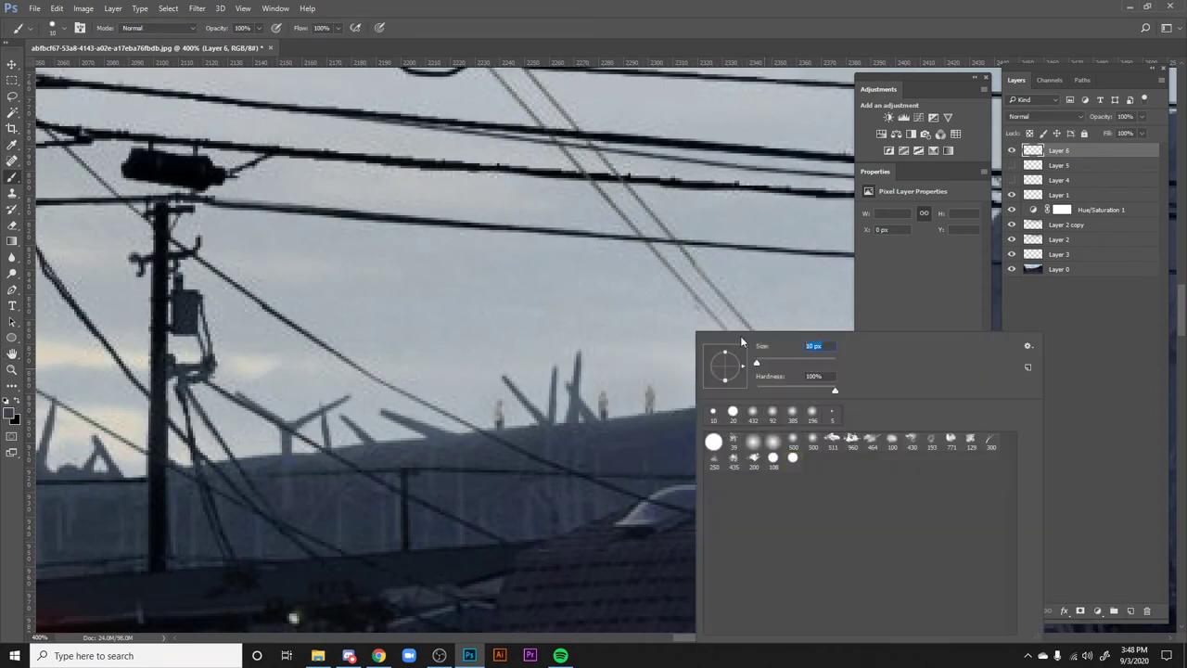
type("1")
key("Return")
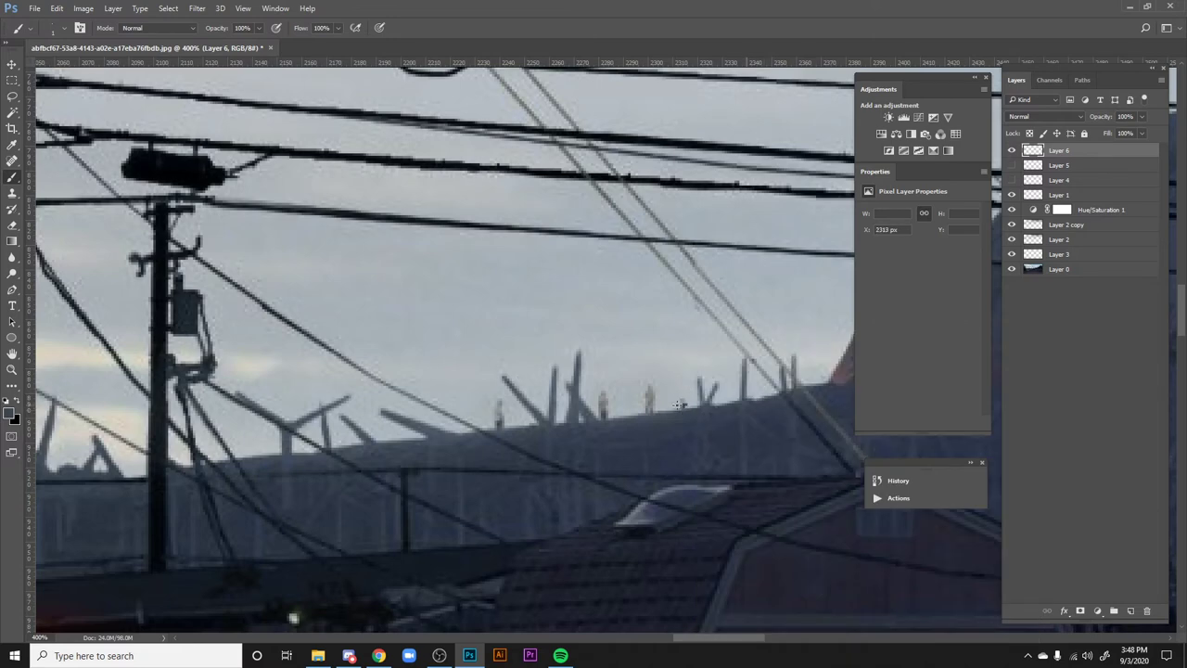
- Paint several tiny dark figures along the distant ridge line beside the existing figures and near the leaning spikes
mouse_move(680, 405)
left_mouse_down()
mouse_move(653, 444)
mouse_move(658, 407)
mouse_move(680, 403)
left_mouse_up()
key("l")
left_click(688, 404)
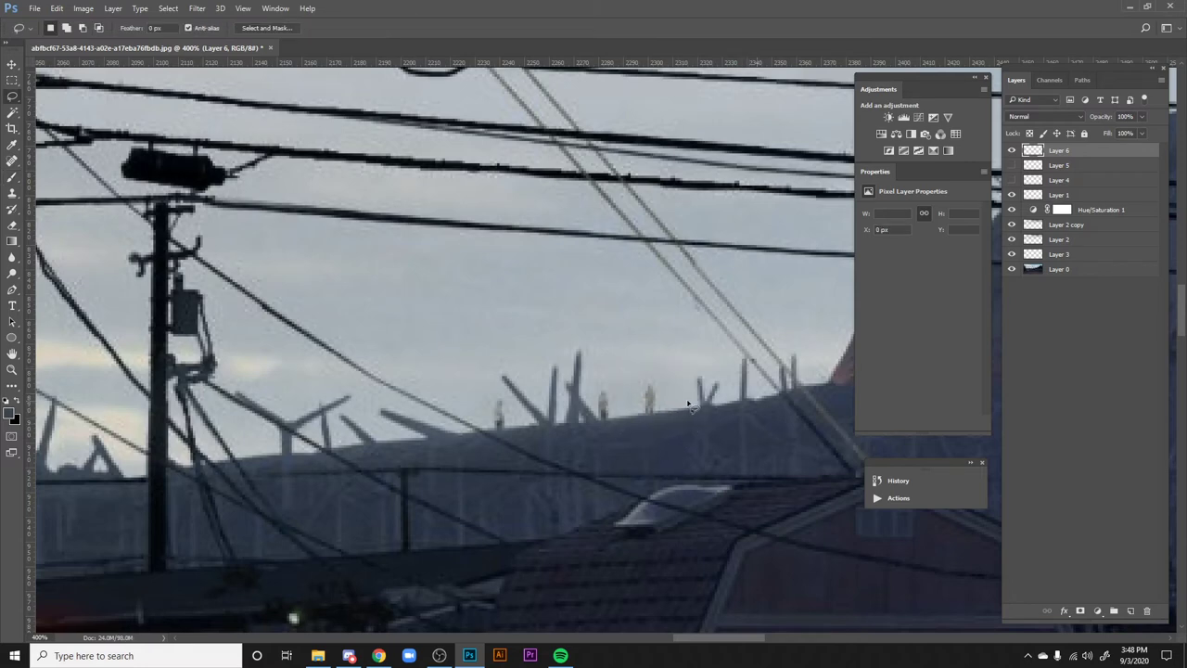
key("b")
left_click(683, 406)
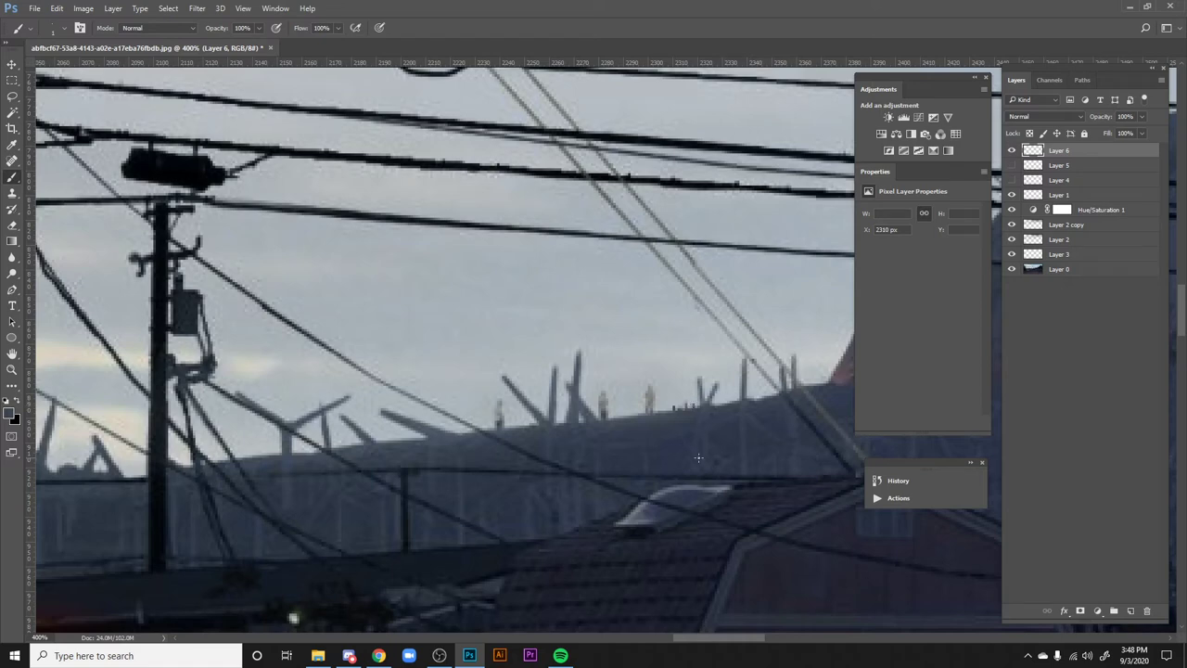
scroll(710, 460, "right", 5)
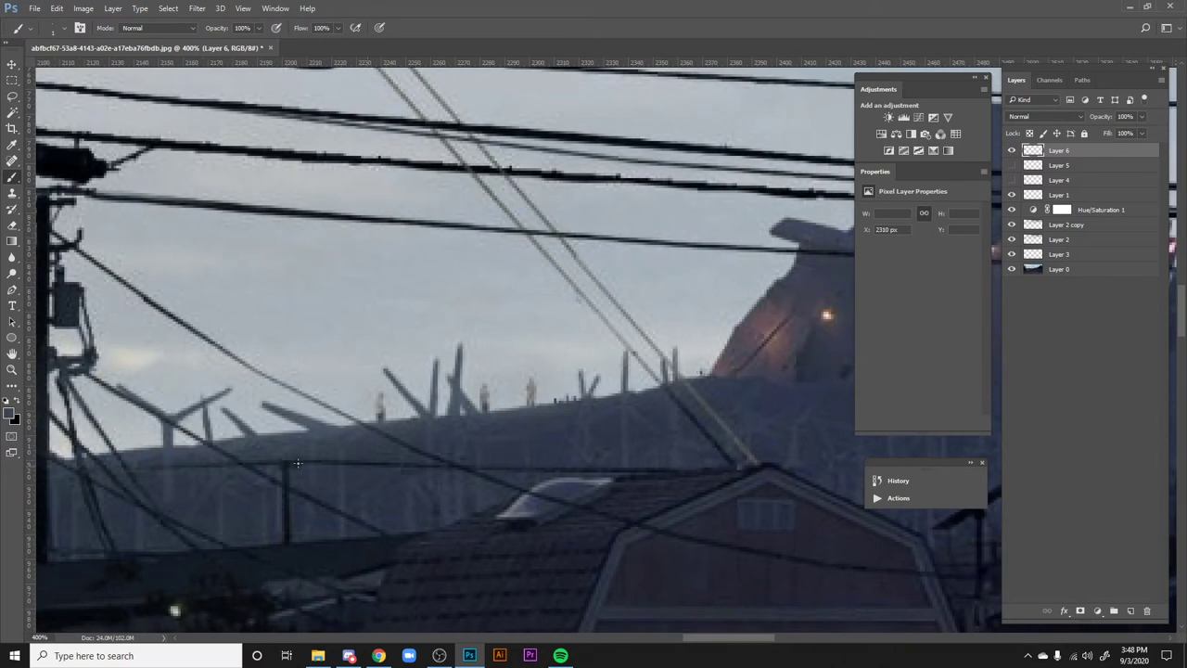
left_click(271, 433)
- Sample the sky color beside the ridge and paint over parts of the light figures standing there to shrink them
left_click(546, 371, "alt")
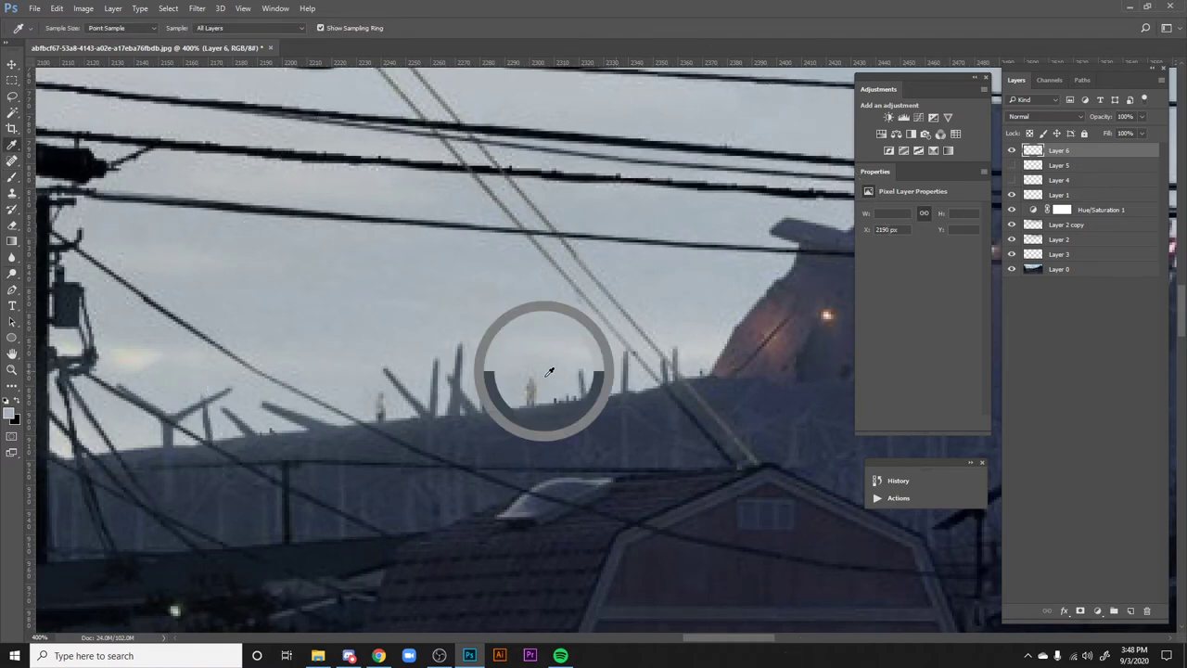
left_click(531, 383)
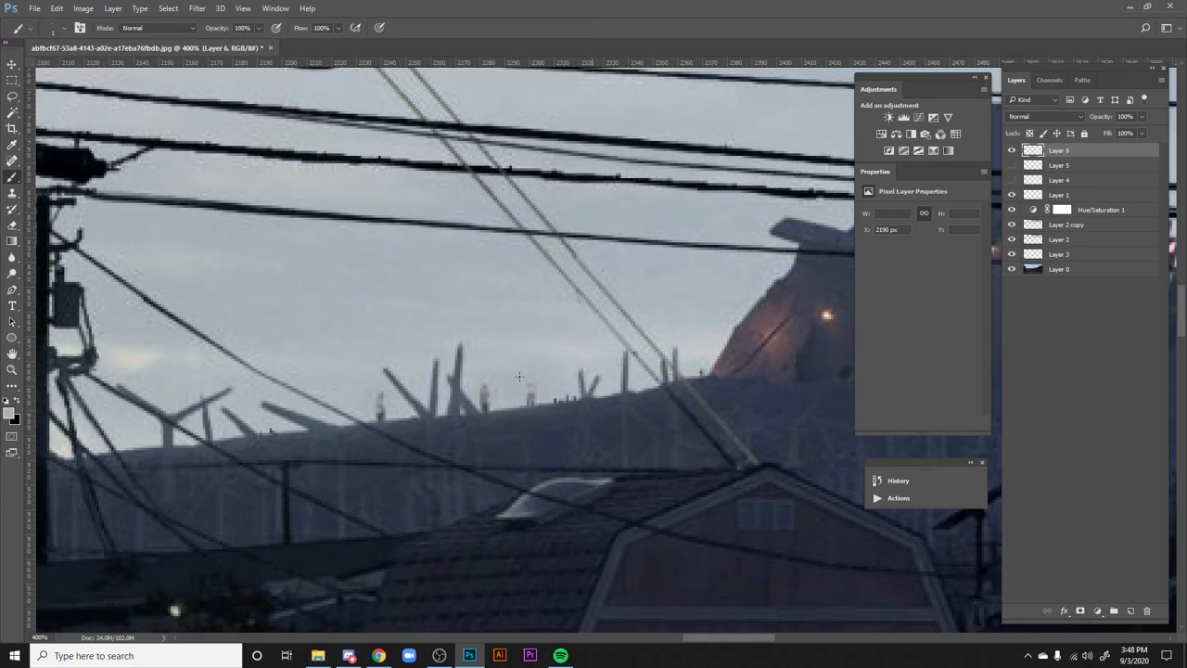
left_click(537, 396)
left_click_drag(380, 423, 379, 405)
- Review the whole painting from a distance and examine the dark towers and glowing wall behind the blue house
key("h")
key("ctrl+minus")
key("ctrl+minus")
scroll(659, 498, "down", 5)
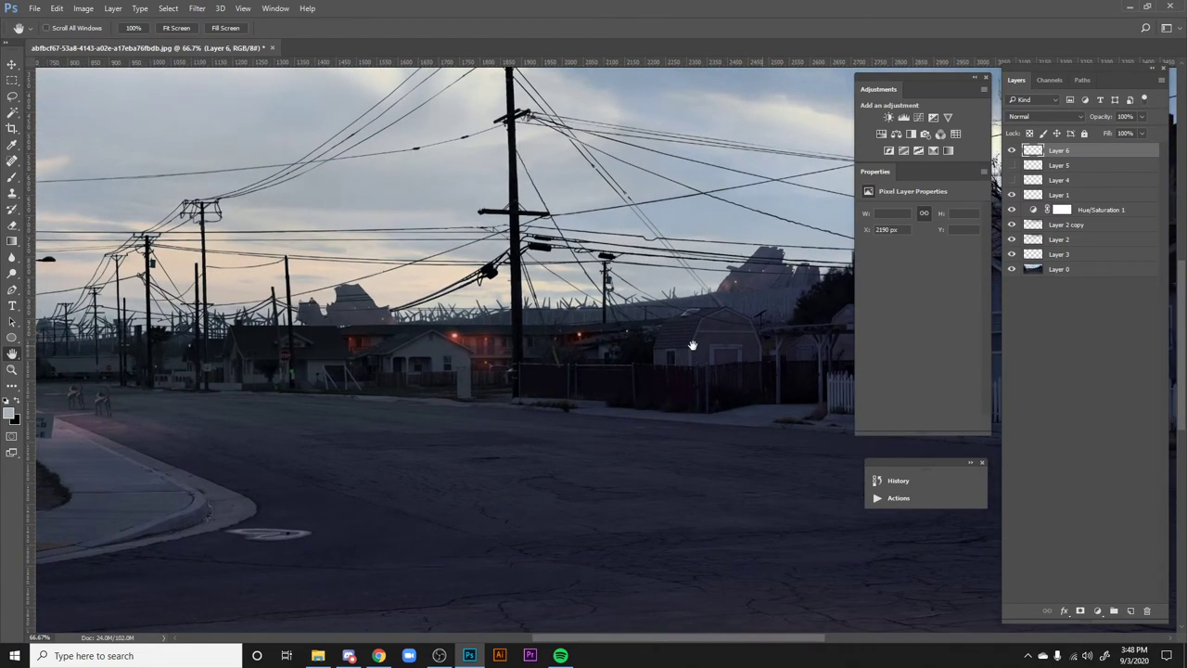
scroll(689, 344, "down", 1)
left_click_drag(620, 442, 459, 482)
scroll(702, 429, "down", 1)
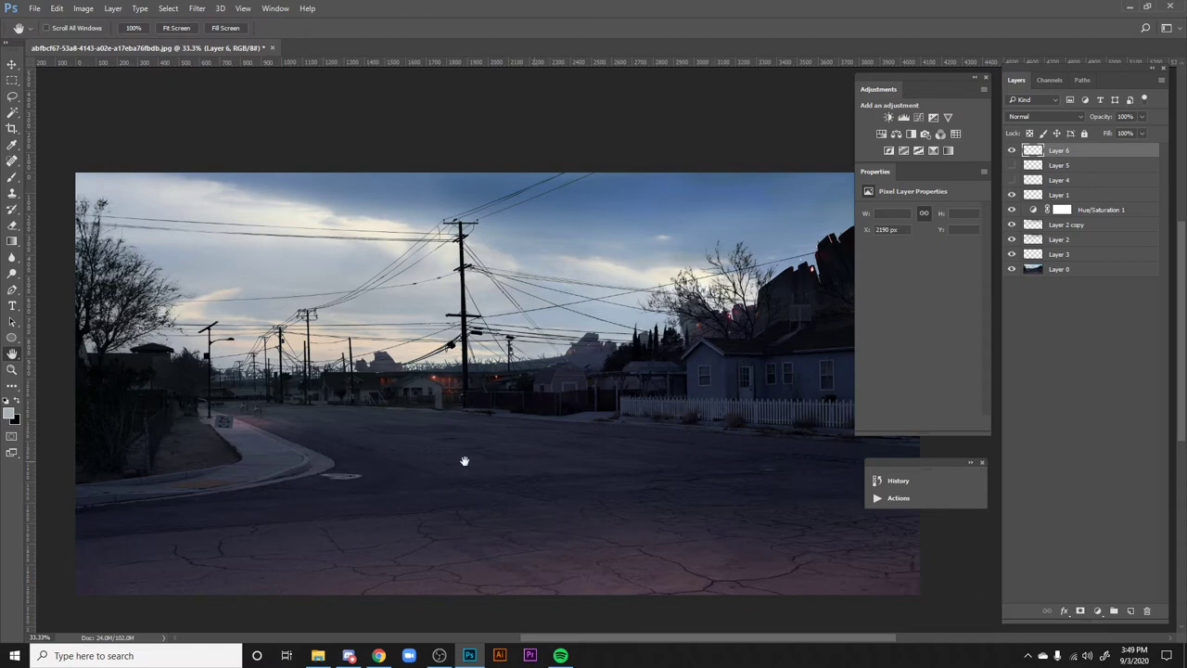
left_click_drag(625, 522, 544, 556)
left_click_drag(640, 527, 596, 524)
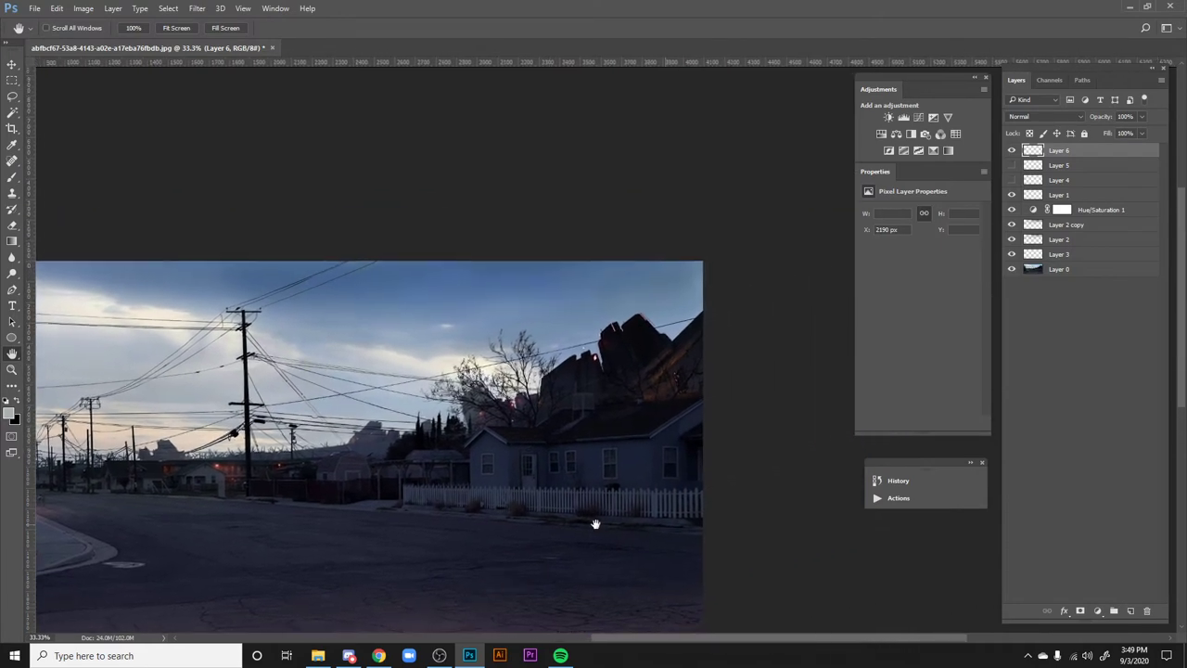
key("ctrl+plus")
left_click_drag(595, 525, 428, 469)
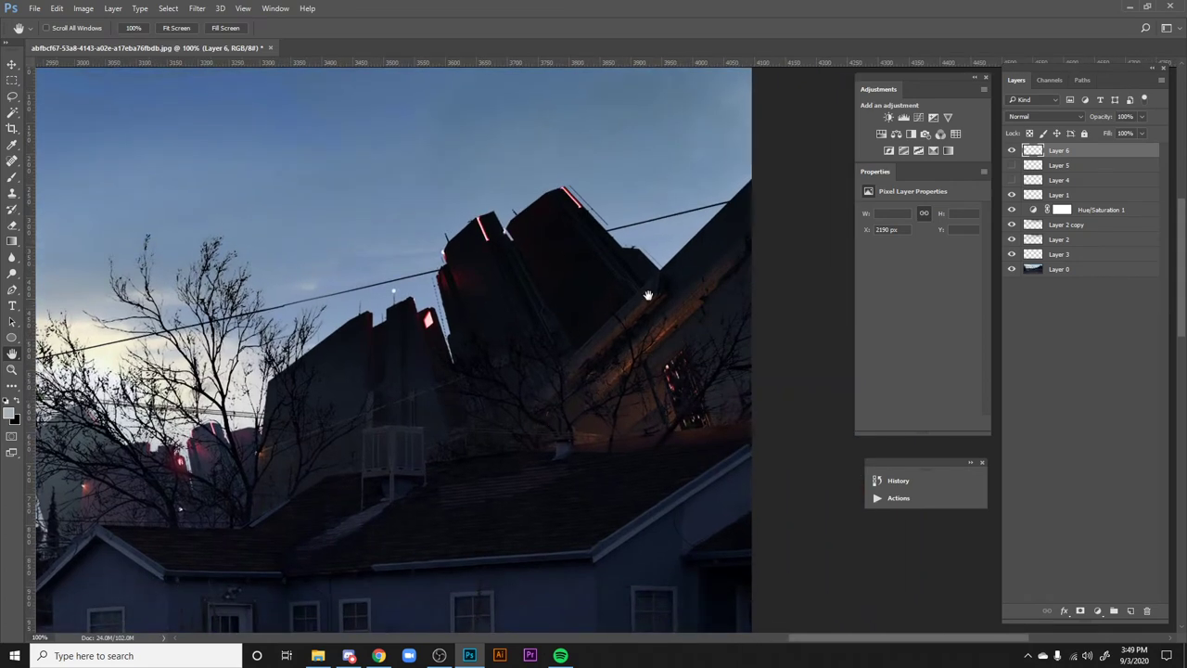
left_click_drag(616, 460, 644, 450)
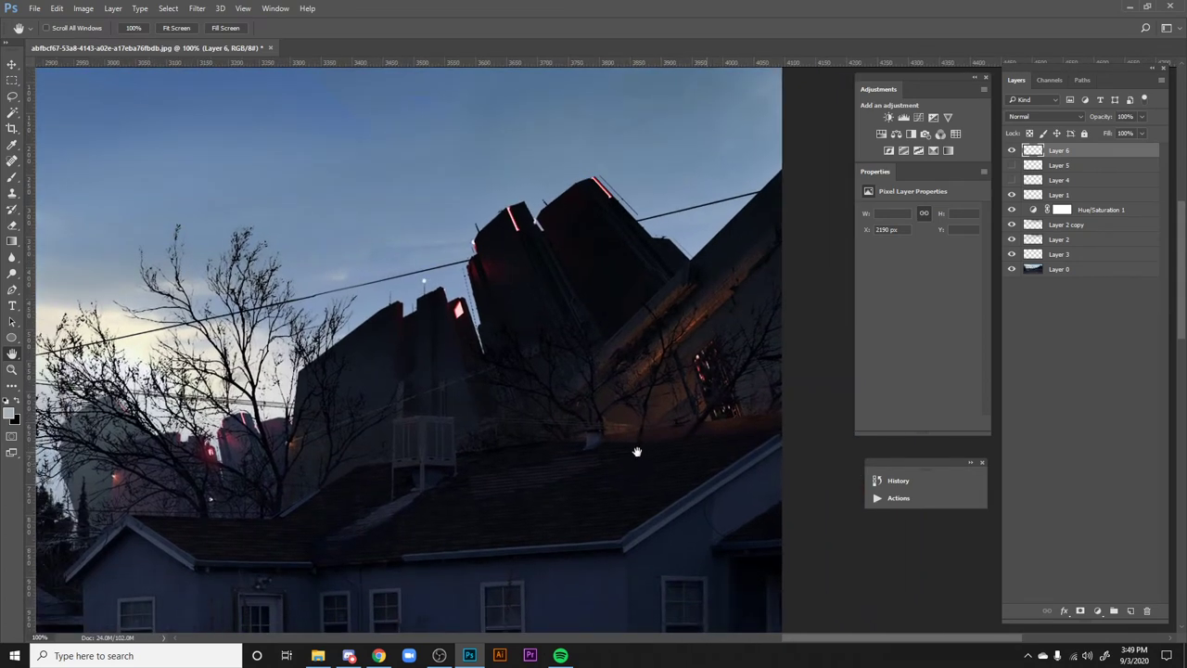
left_click_drag(688, 516, 702, 458)
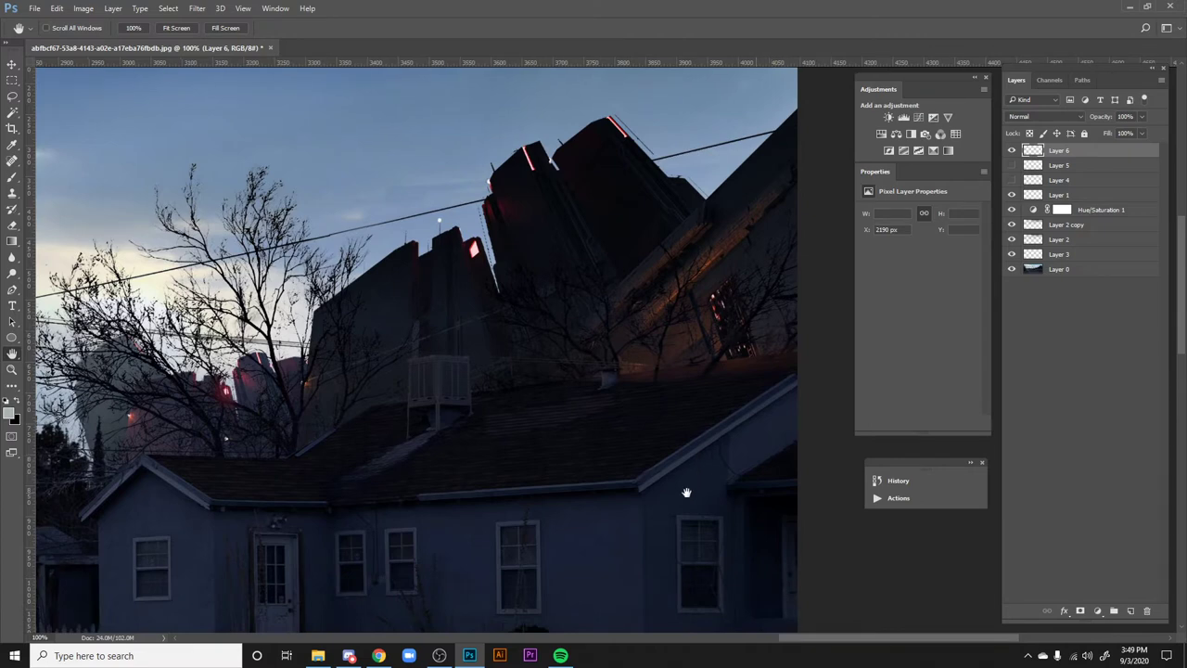
scroll(665, 501, "left", 3)
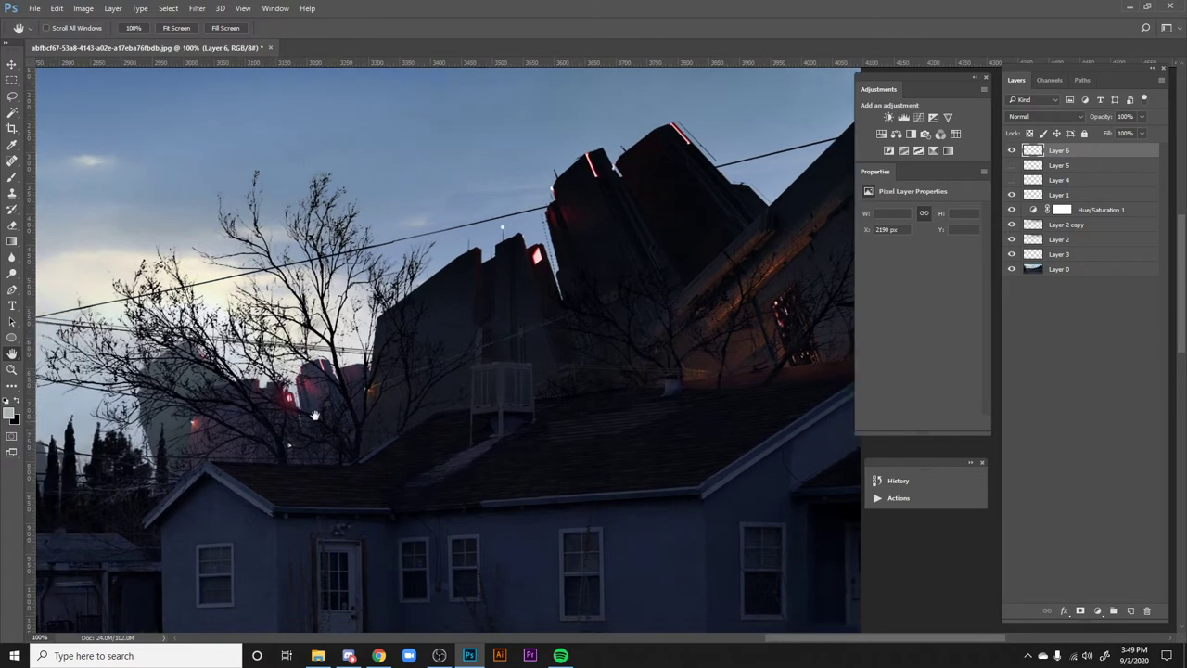
scroll(688, 478, "right", 3)
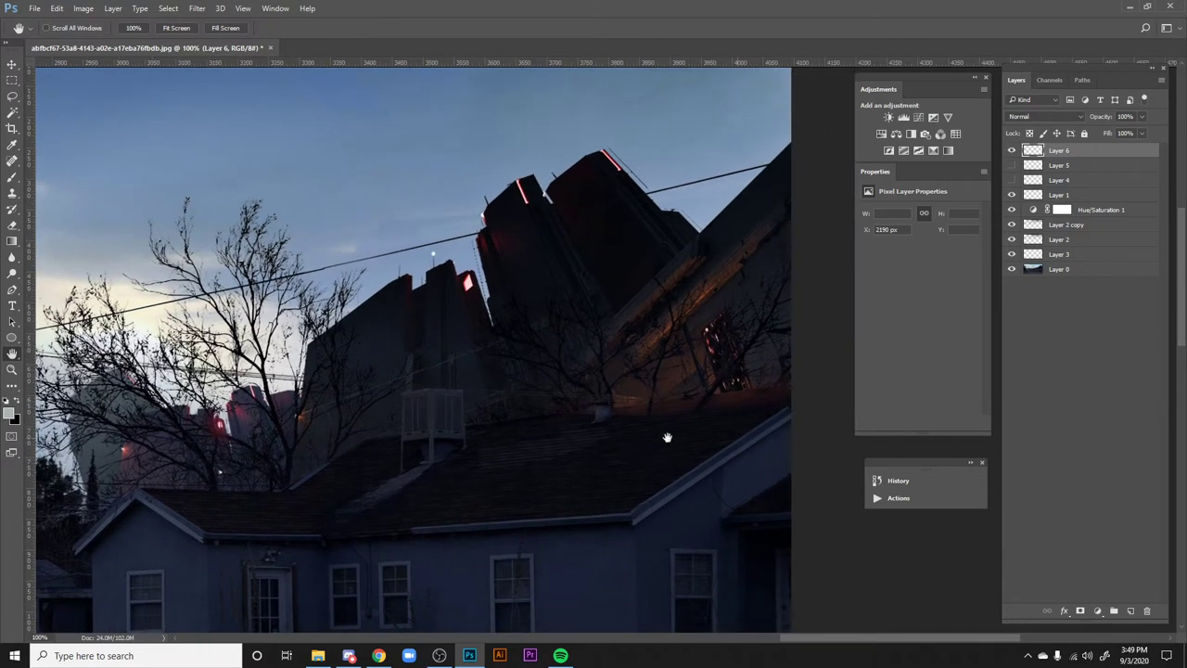
- Select the upper part of the blue house's roof with the Lasso, clone shingles over the vent and reddish glow, and deselect
key("l")
left_click(562, 414, "alt")
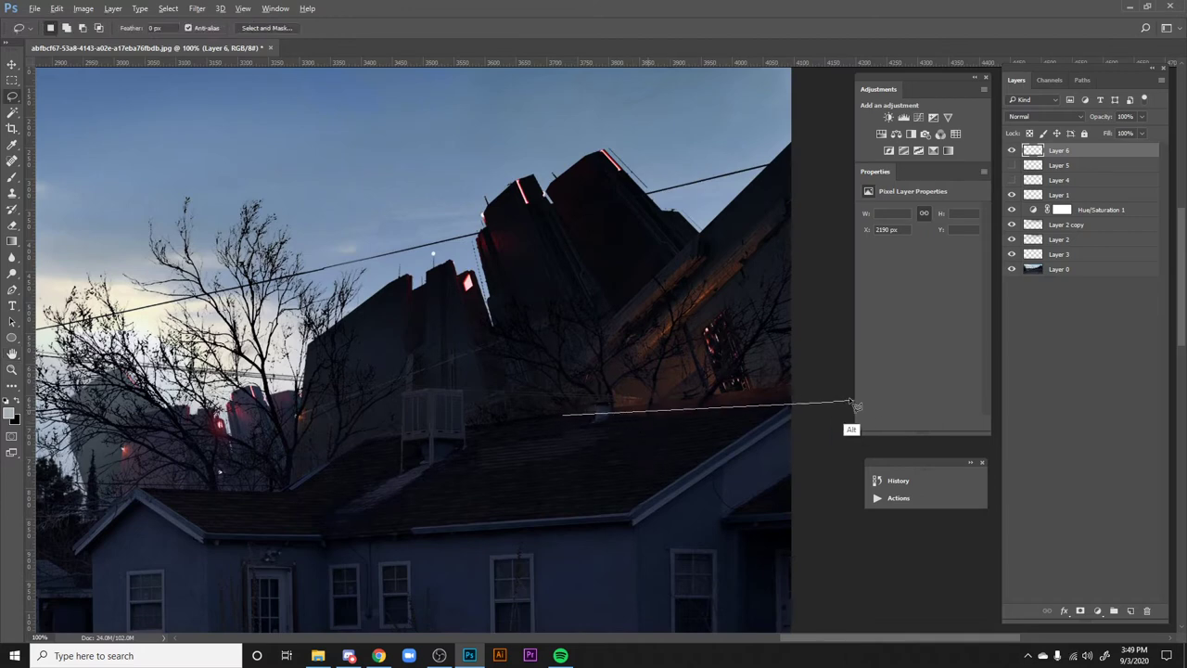
mouse_move(826, 387)
left_mouse_down()
mouse_move(560, 477)
mouse_move(483, 469)
left_mouse_up()
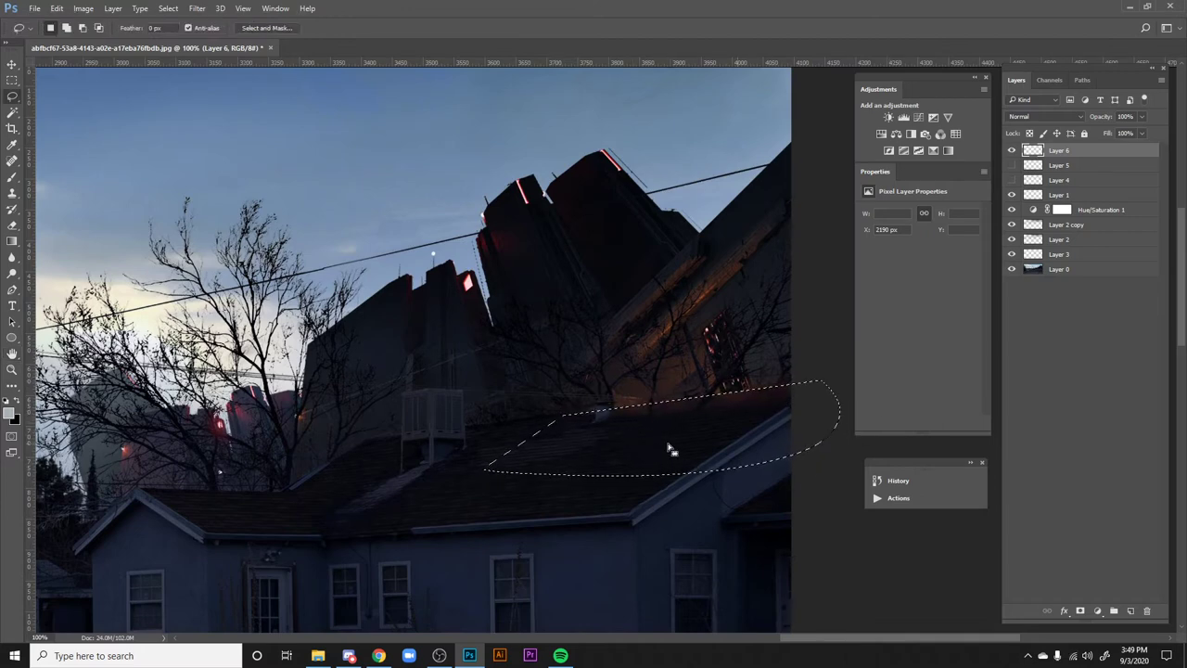
key("i")
key("s")
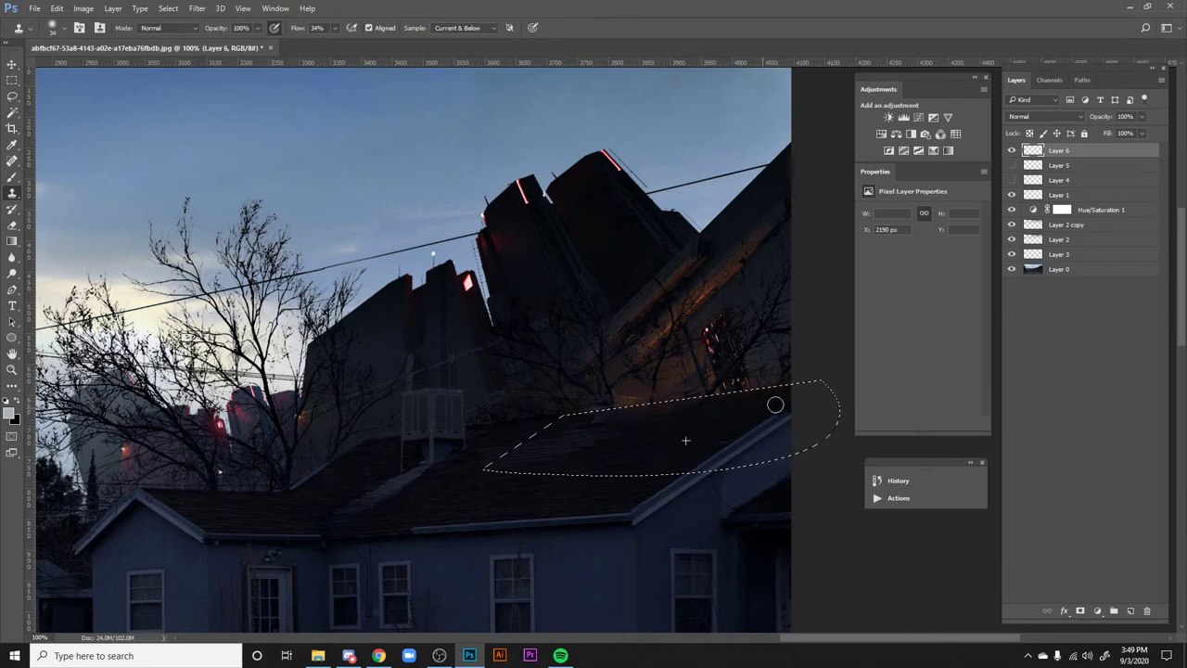
key("ctrl+d")
key("h")
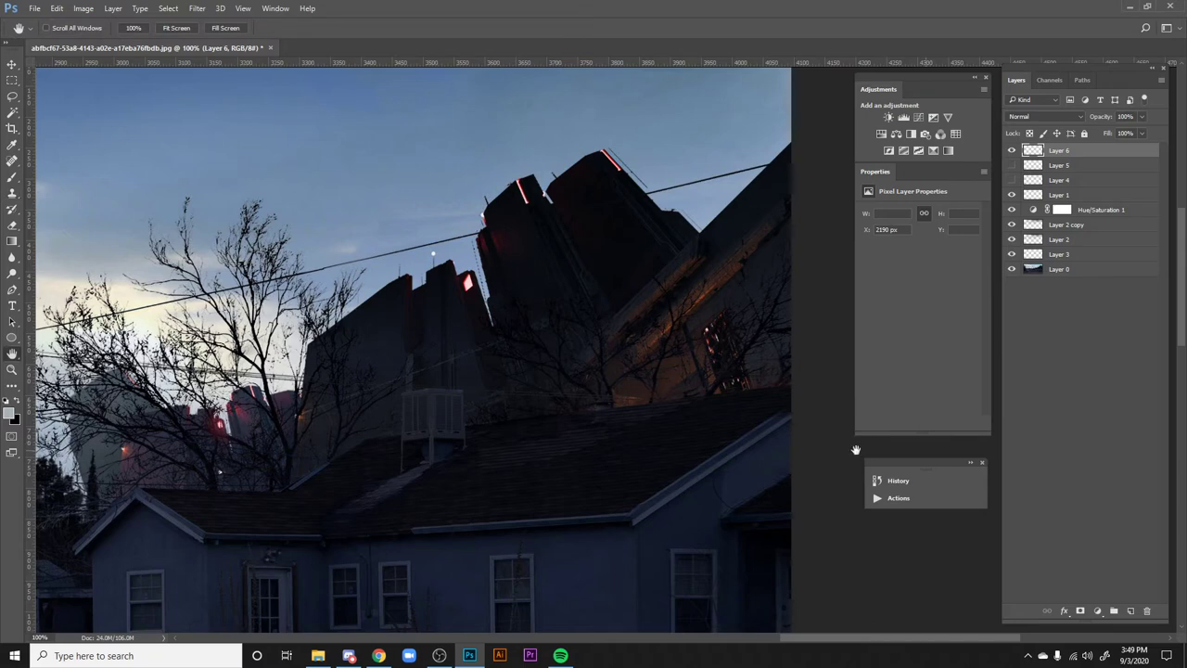
- Make Layer 5 visible and look over the blue house, picket fence and distant ridge
key("ctrl+minus")
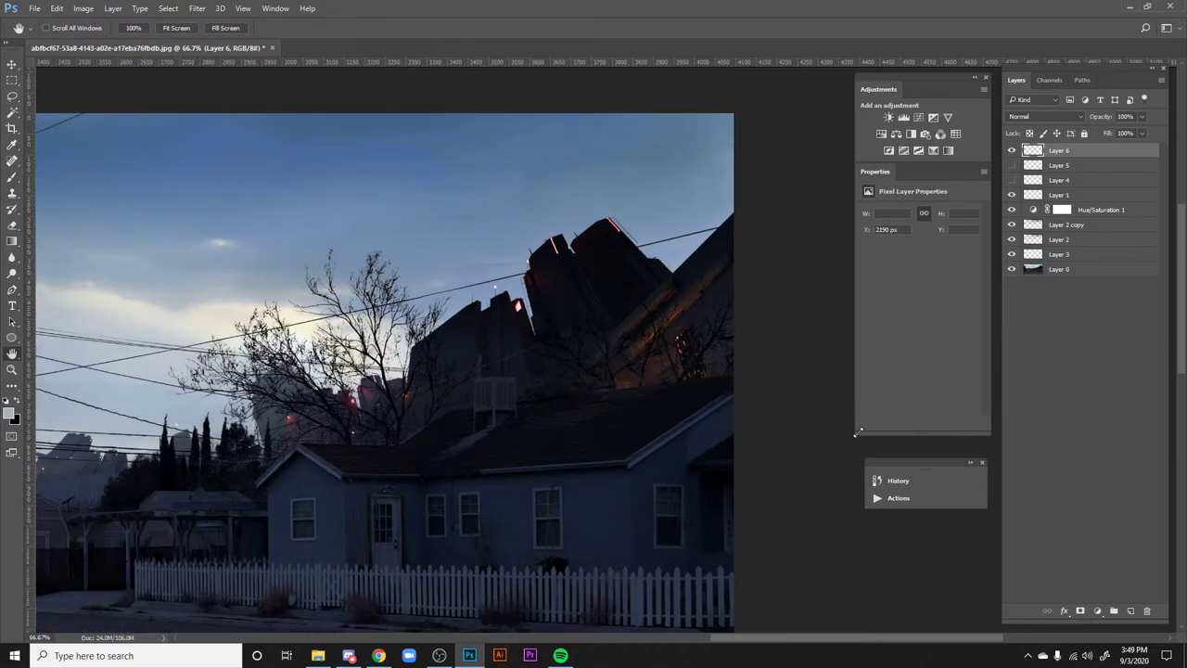
left_click_drag(667, 418, 726, 361)
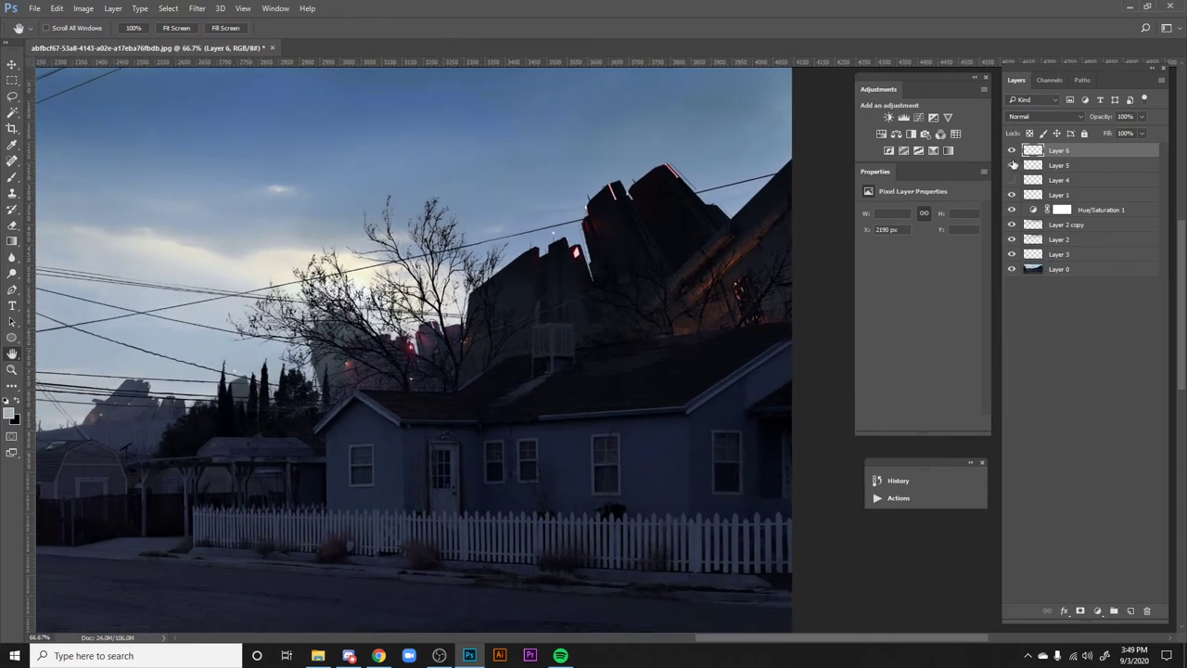
left_click(1011, 164)
left_click(1011, 164)
left_click_drag(488, 515, 687, 291)
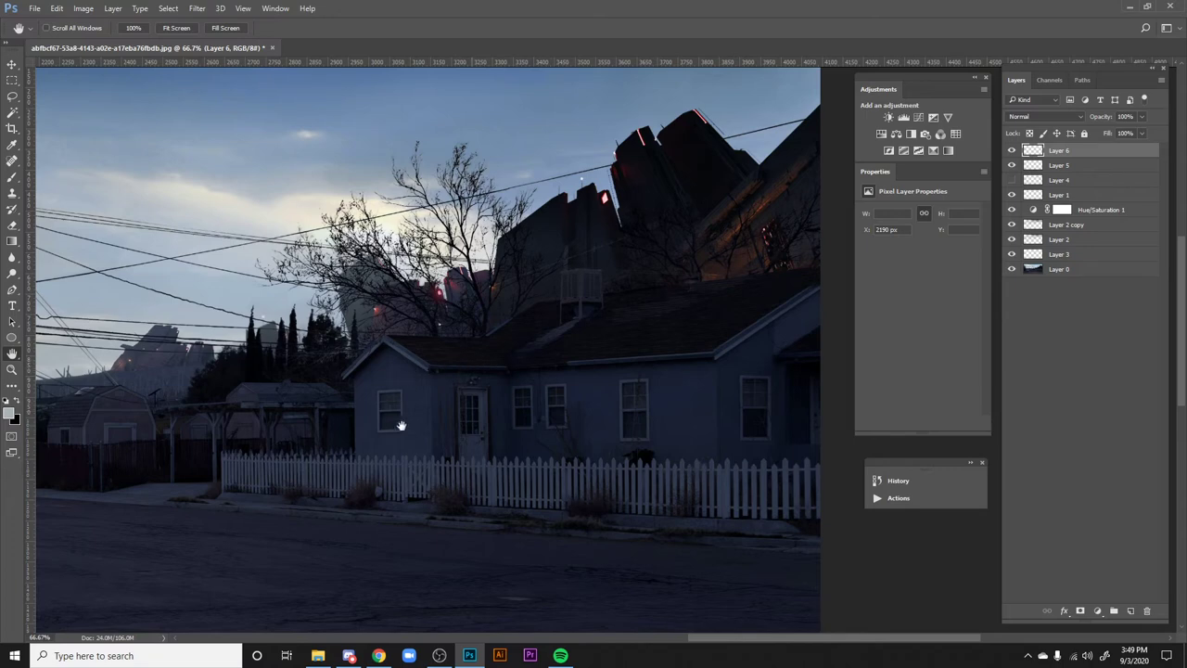
left_click_drag(467, 416, 503, 446)
left_click_drag(411, 447, 635, 420)
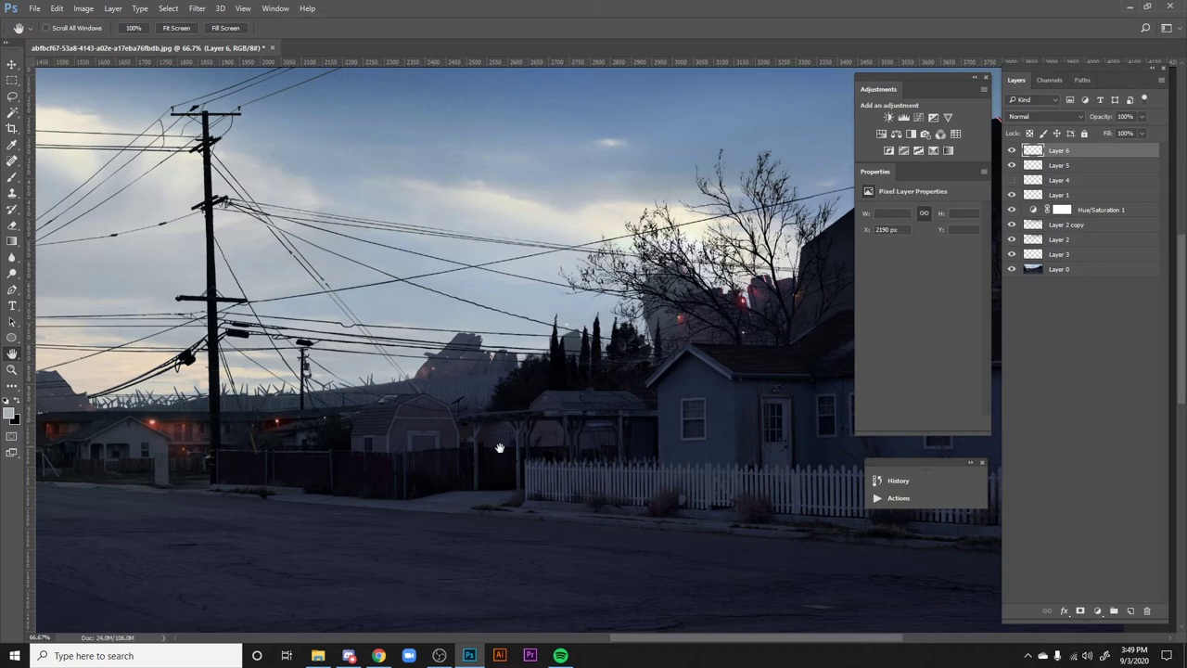
- Sample the brown of the lit wall behind the house and change the foreground color to bright orange #d58136
key("l")
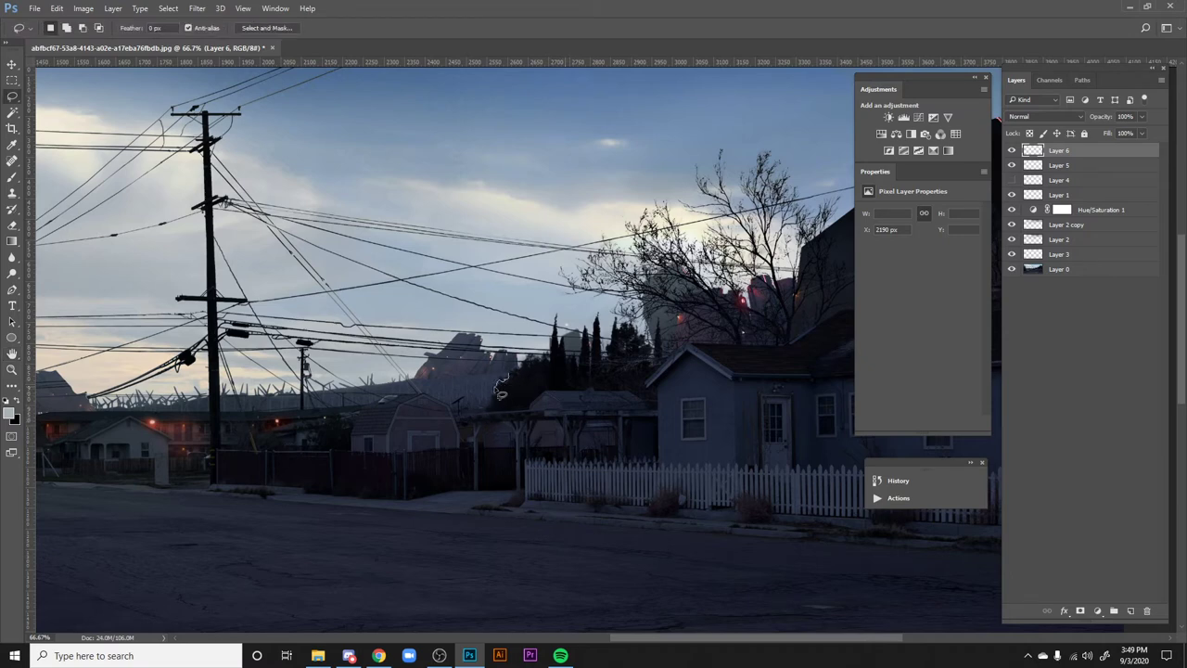
key("i")
scroll(551, 446, "right", 5)
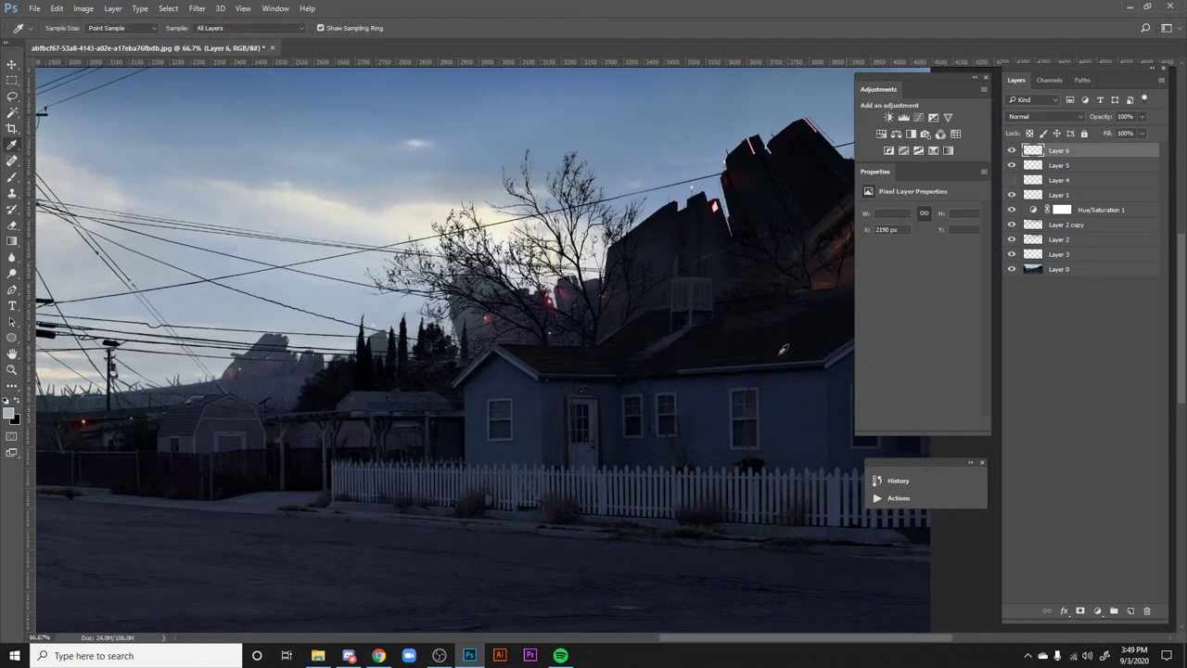
left_click(831, 279)
scroll(110, 468, "left", 5)
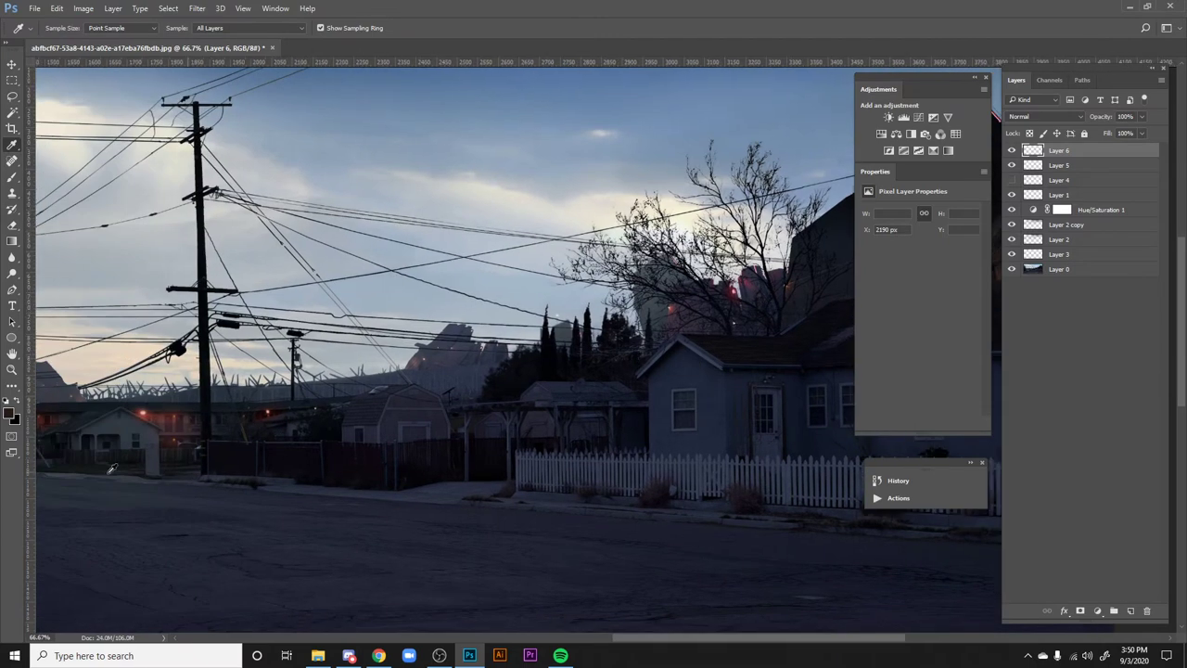
left_click(11, 416)
left_click(886, 277)
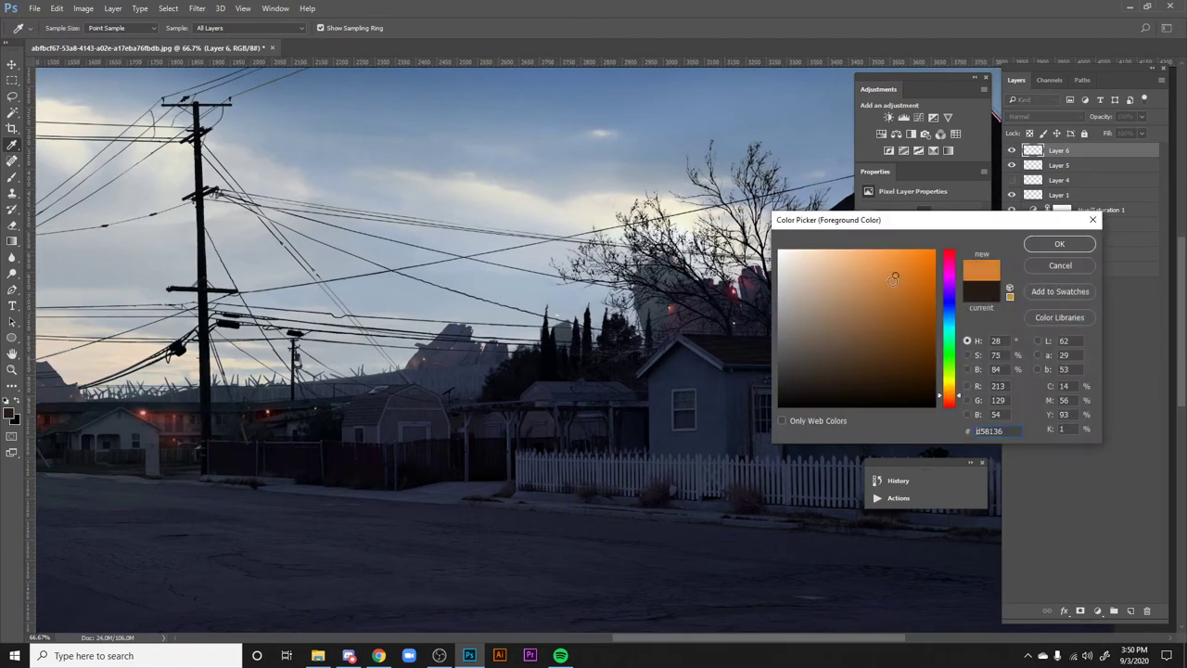
left_click(986, 244)
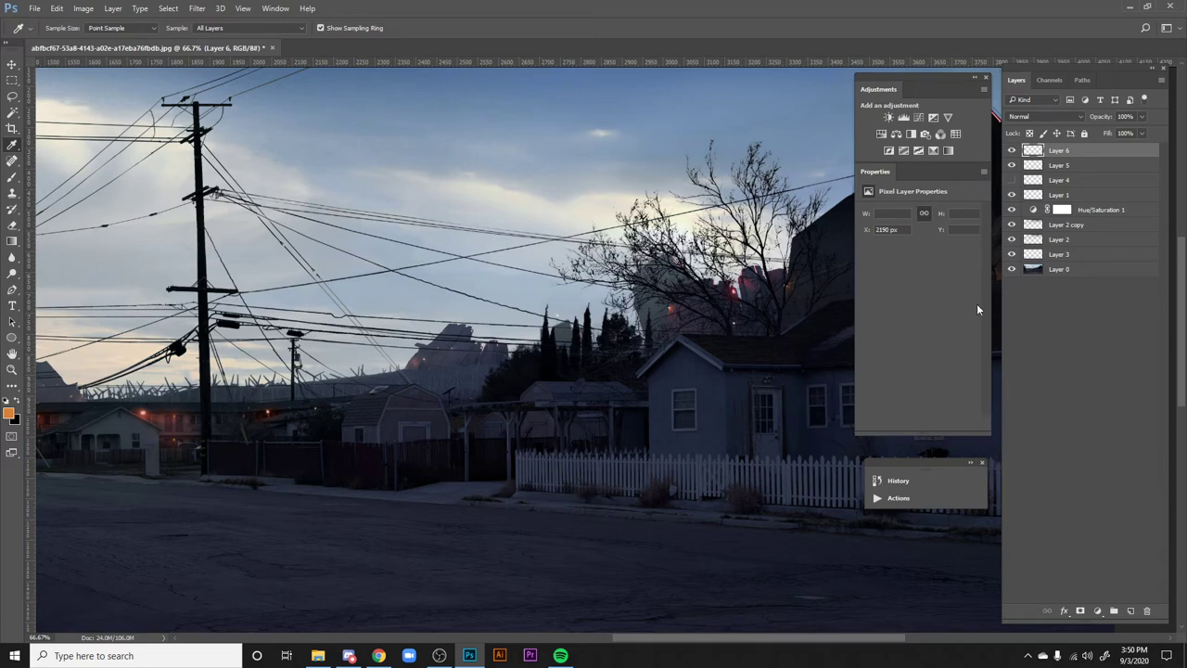
- Add a layer above Layer 6 and paint a soft orange glow with a 72 px brush beside the distant rocky building
left_click(1130, 611)
key("b")
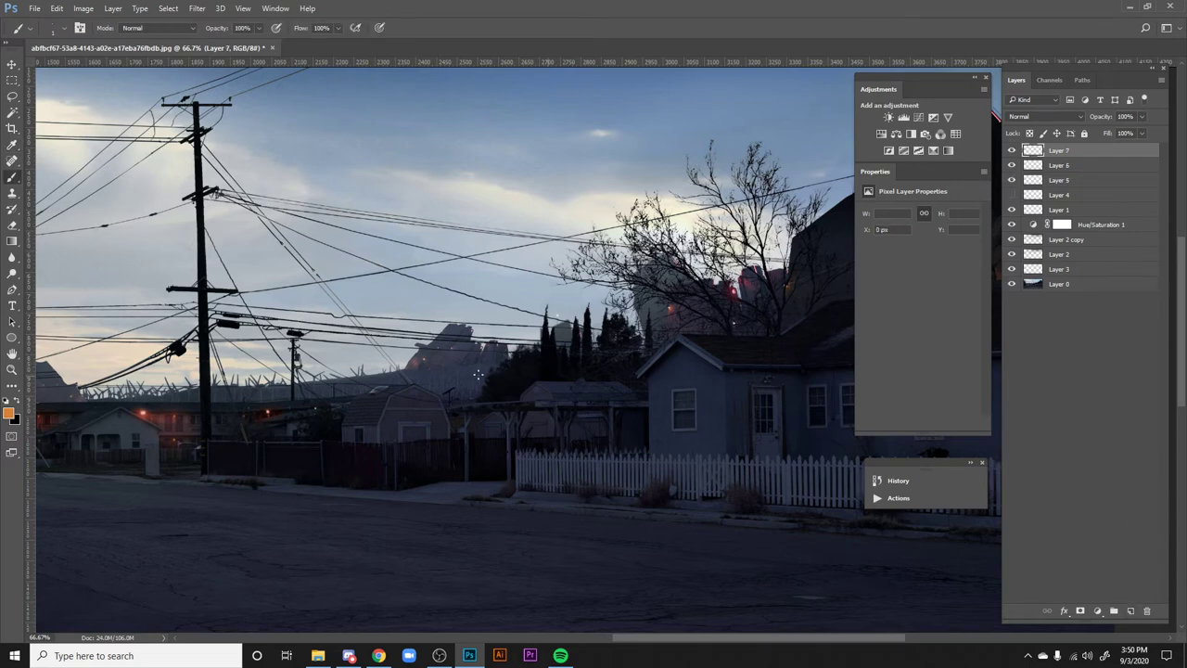
right_click(547, 383)
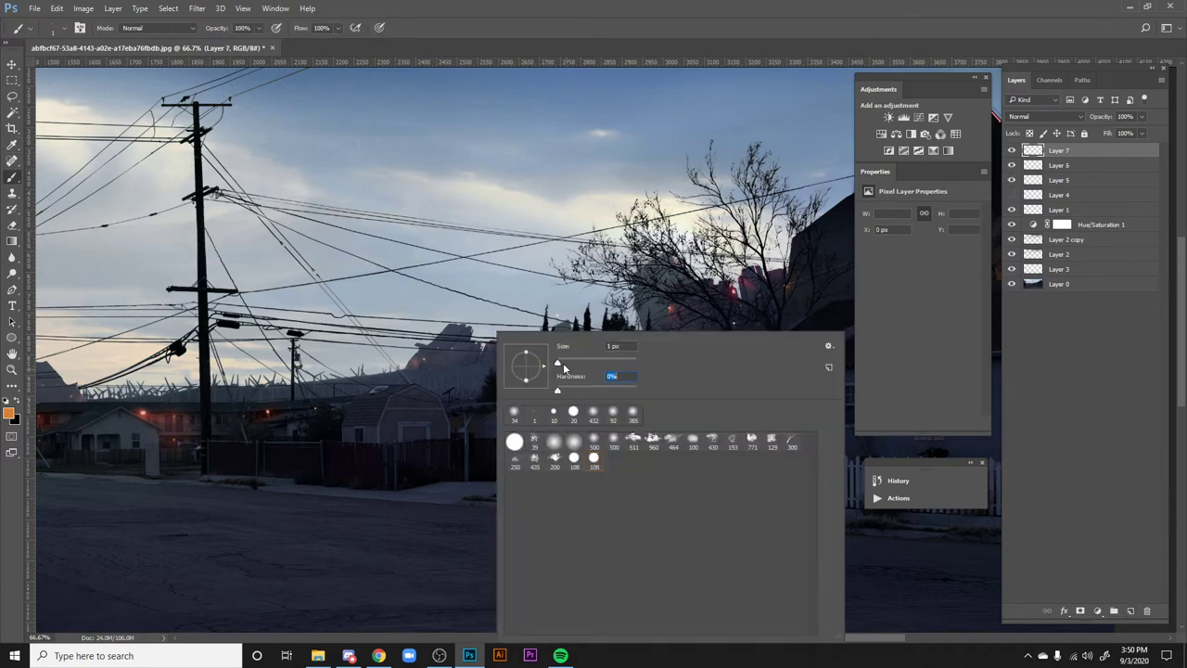
left_click_drag(563, 363, 590, 362)
mouse_move(469, 377)
left_mouse_down()
mouse_move(491, 367)
mouse_move(456, 383)
left_mouse_up()
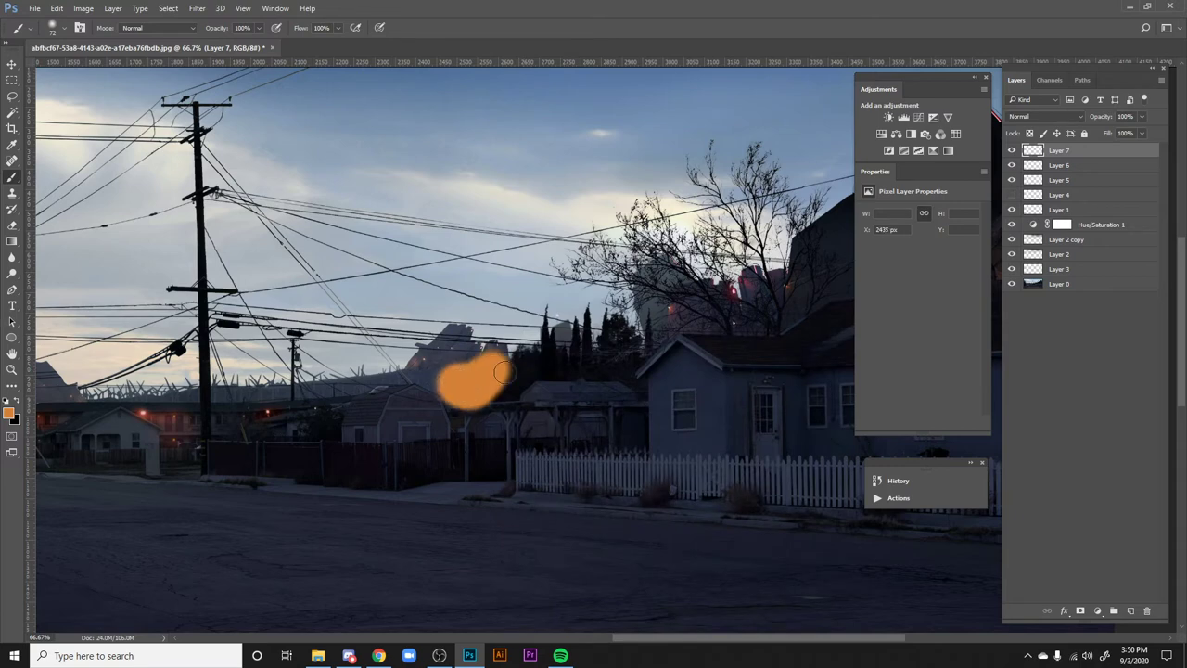
- Raise the black Underlying Layer slider in Layer 7's Blend If settings so the dark trees show through the orange glow
key("h")
double_click(1092, 154)
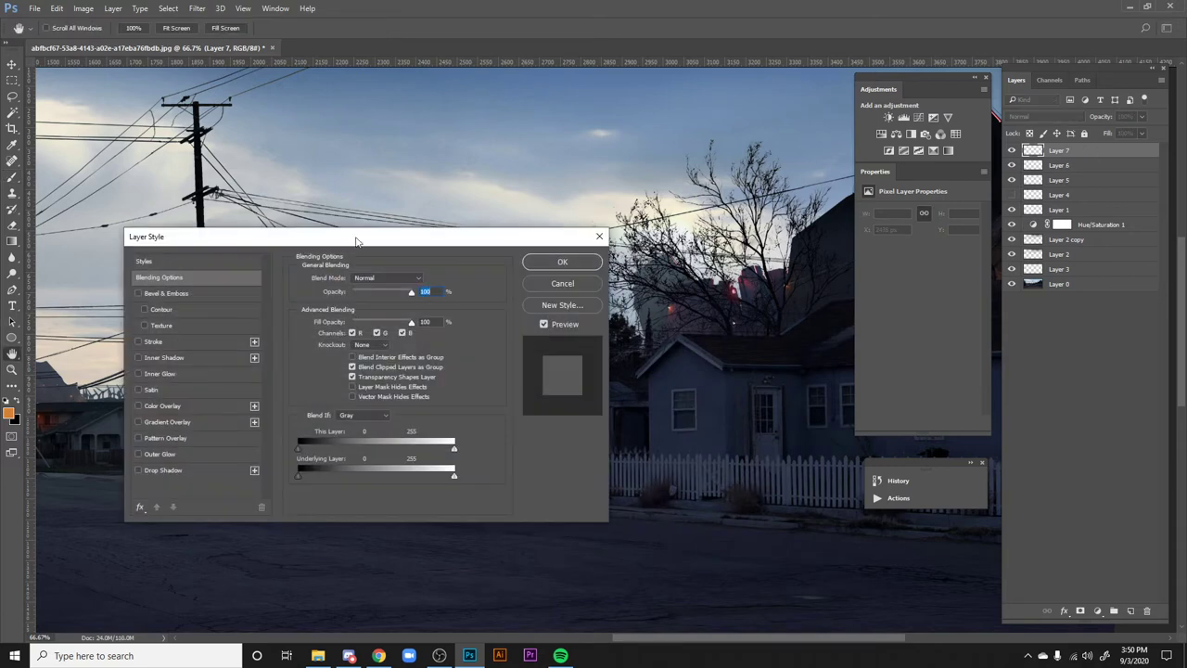
left_click_drag(280, 231, 814, 198)
left_click_drag(833, 437, 880, 432)
key("Return")
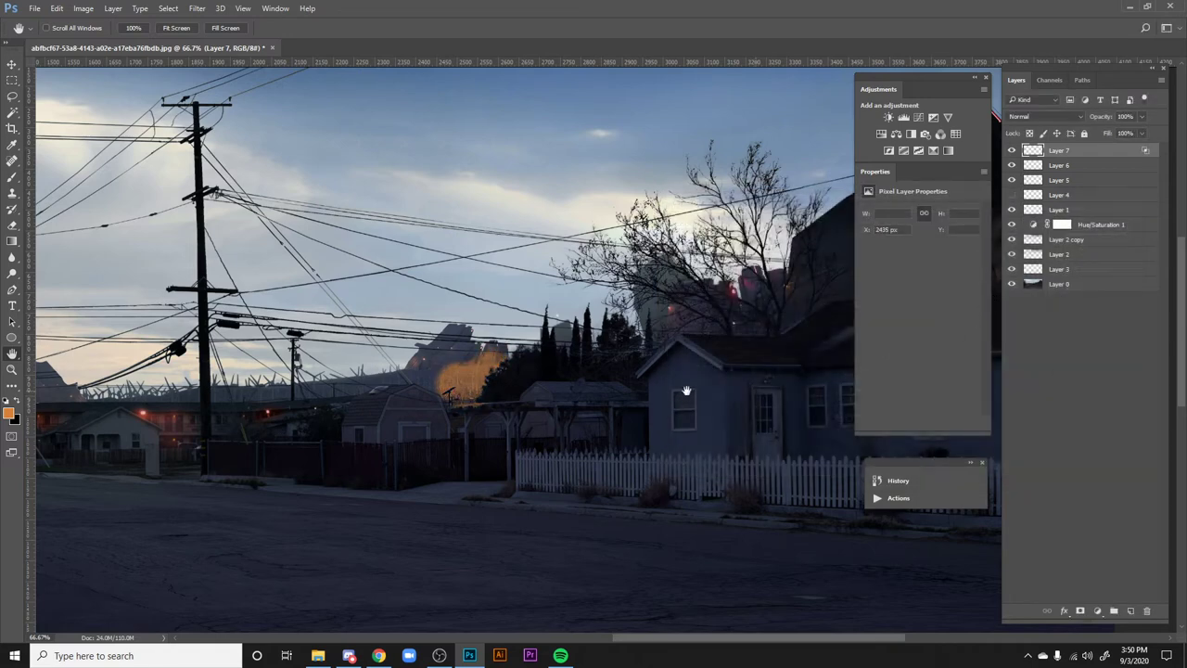
- Set Layer 7's blend mode to Color Dodge and its fill to 77%
left_click(1045, 116)
left_click(1027, 217)
left_click_drag(1107, 139, 1087, 141)
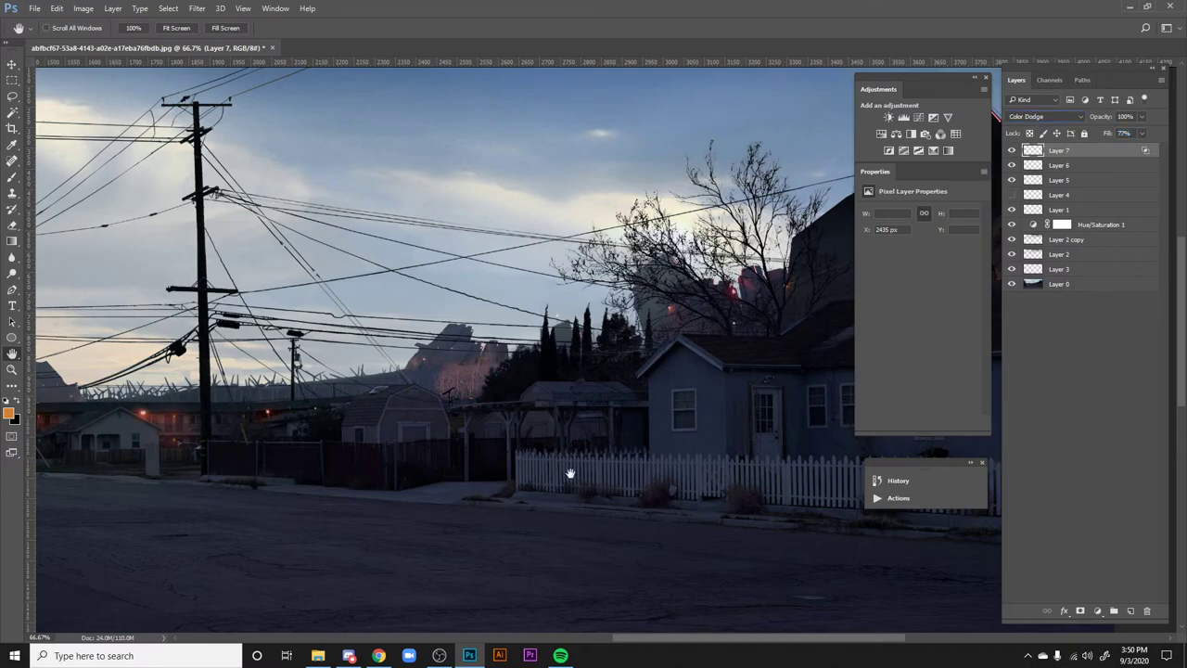
- Switch to Chrome and search Google for "oil refinery plant" in a new tab
left_click(379, 655)
key("ctrl+t")
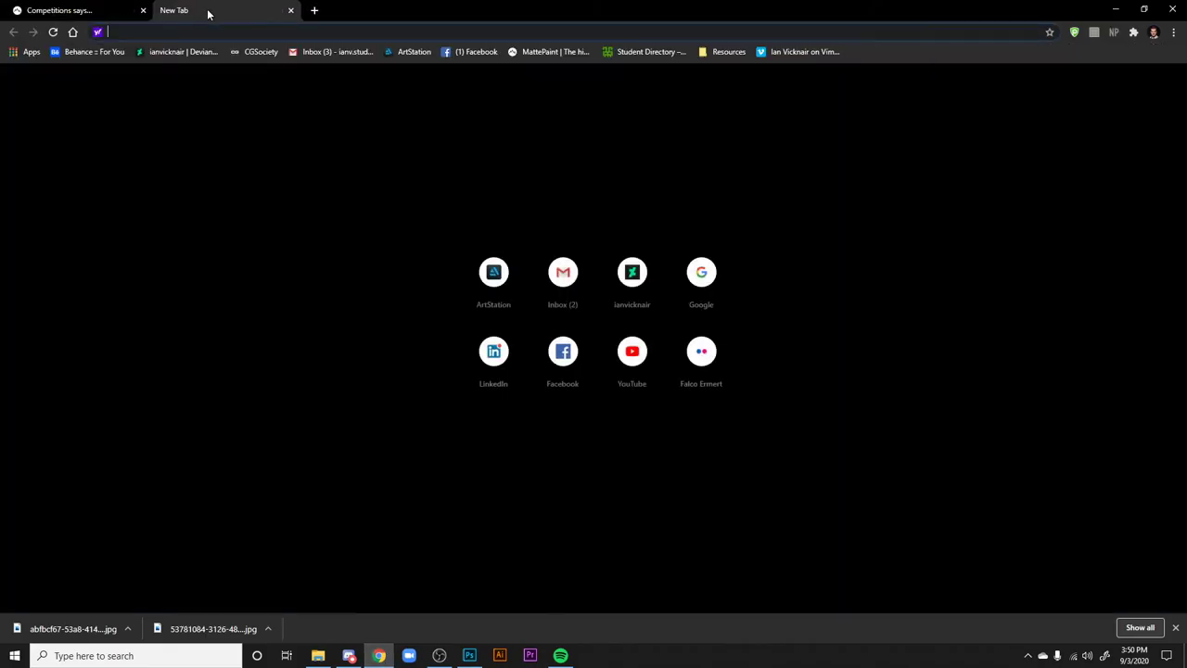
type("goo")
key("Return")
type("oil ")
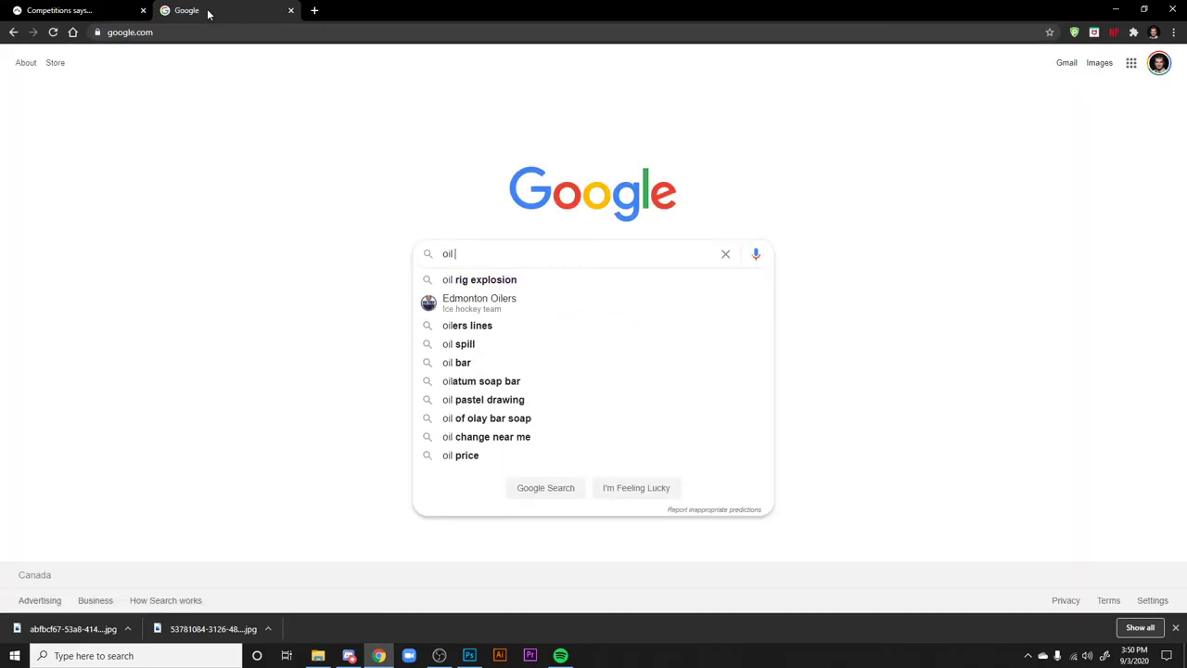
type("refinery plant")
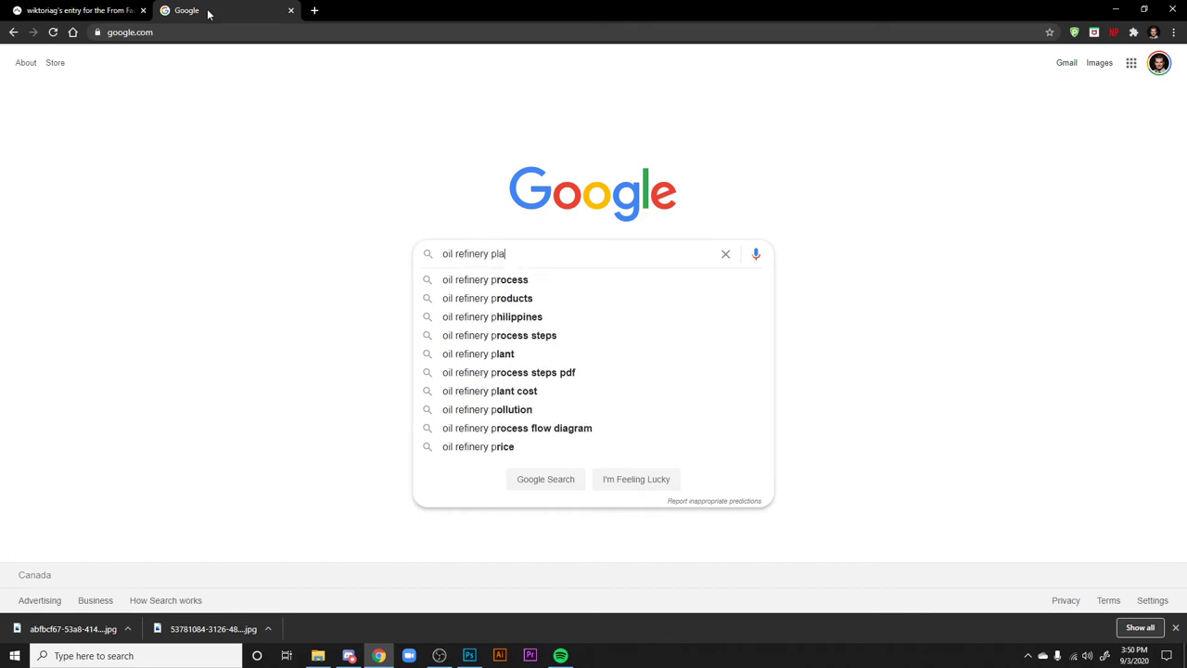
key("Return")
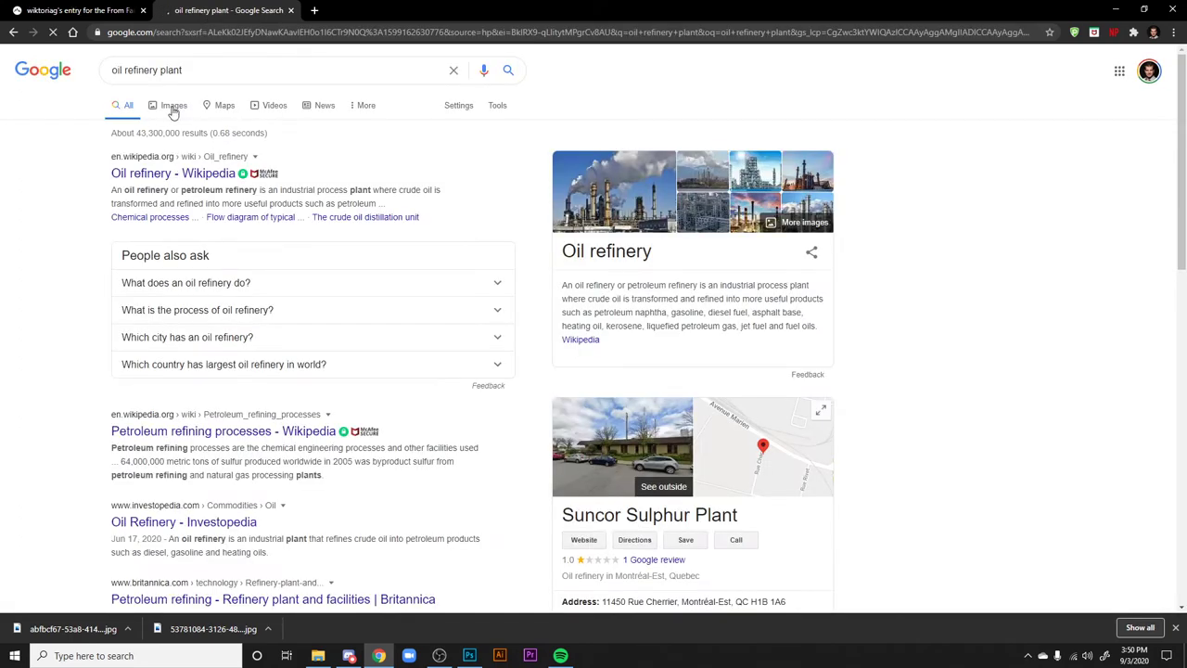
- Search Google Images for "oil refinery plant night" and preview the Adobe Stock aerial view and the dark iStock refinery photo
left_click(167, 105)
type("night")
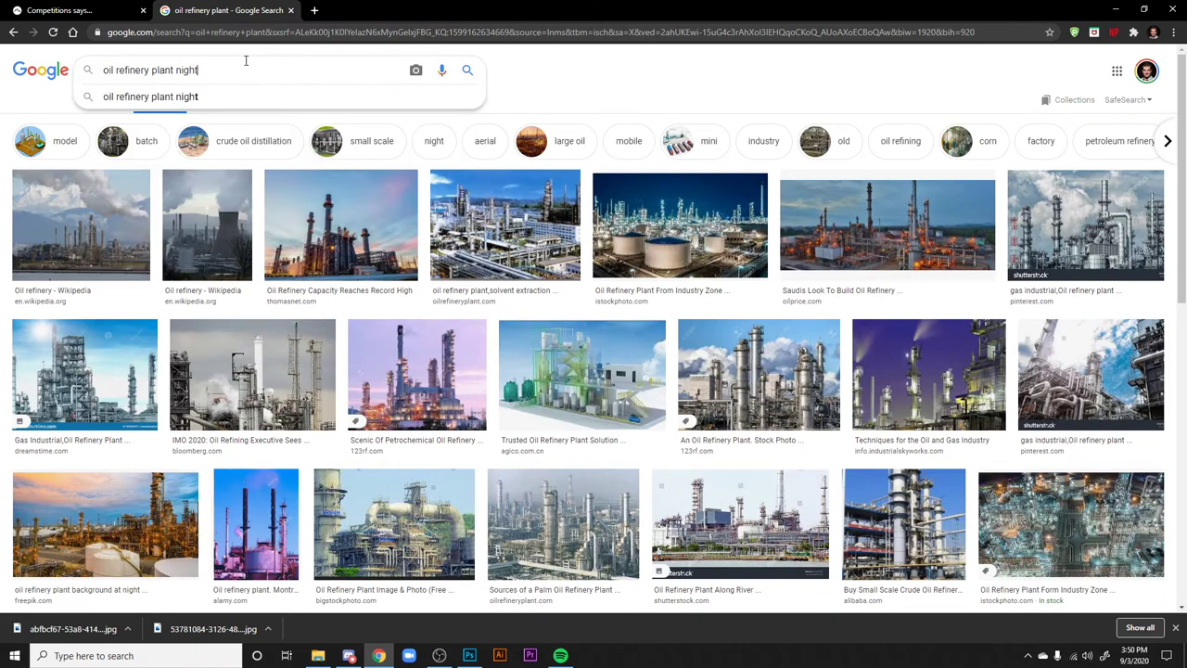
key("Return")
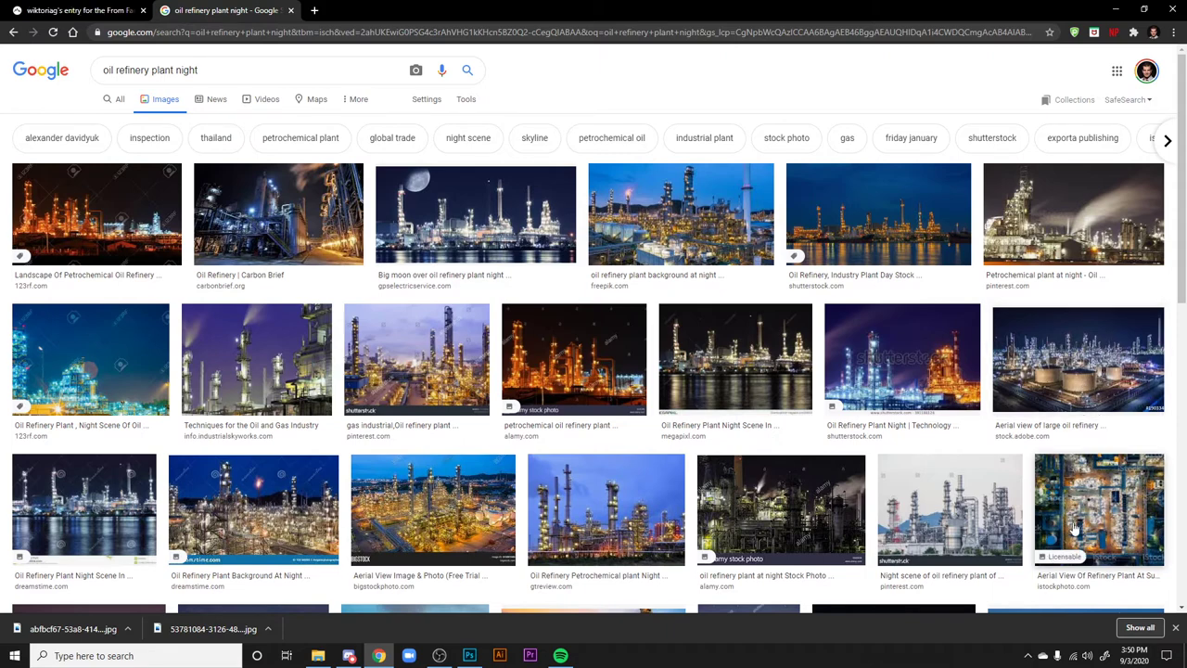
left_click(1077, 371)
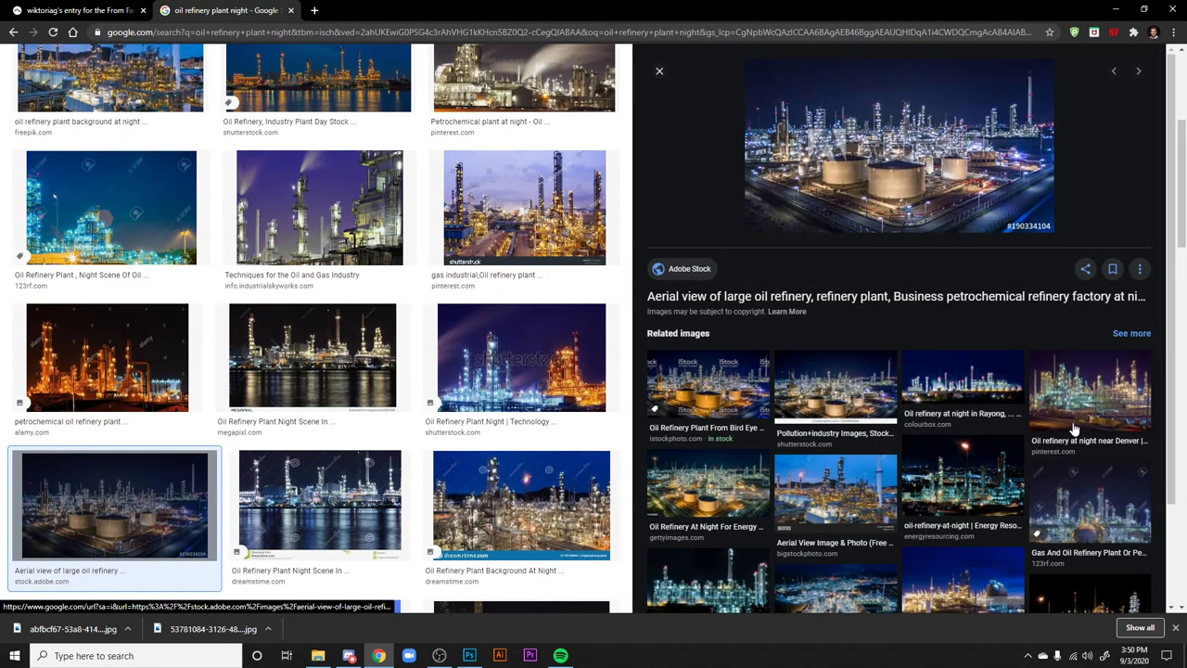
left_click(659, 72)
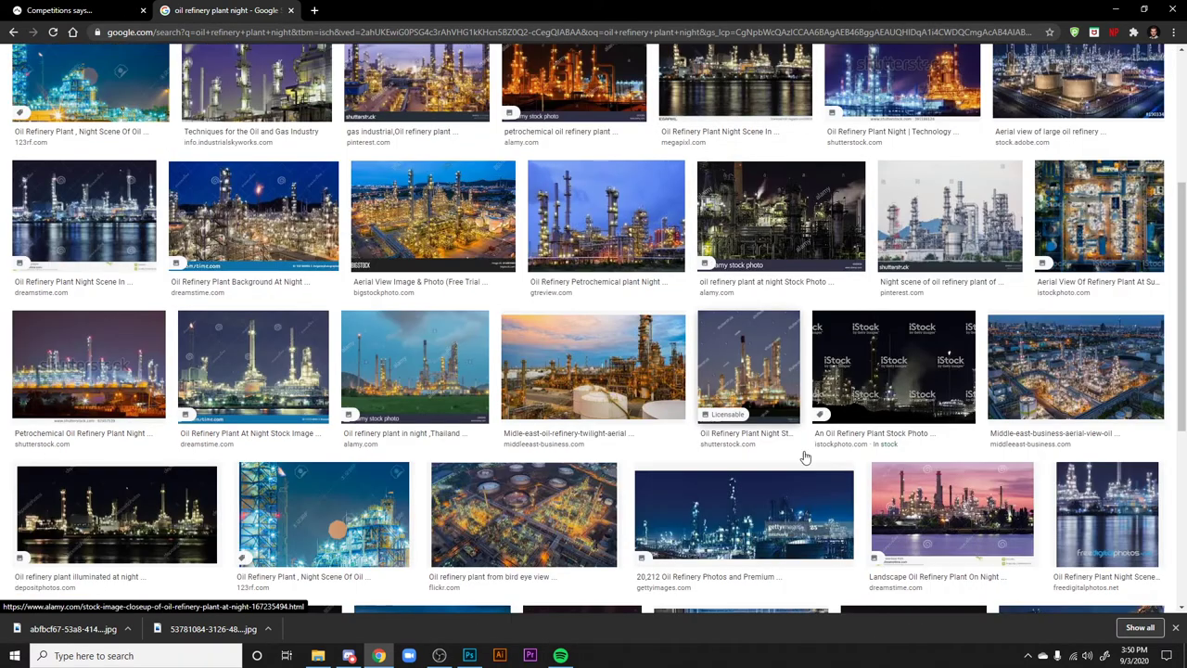
scroll(893, 352, "down", 1)
left_click(893, 334)
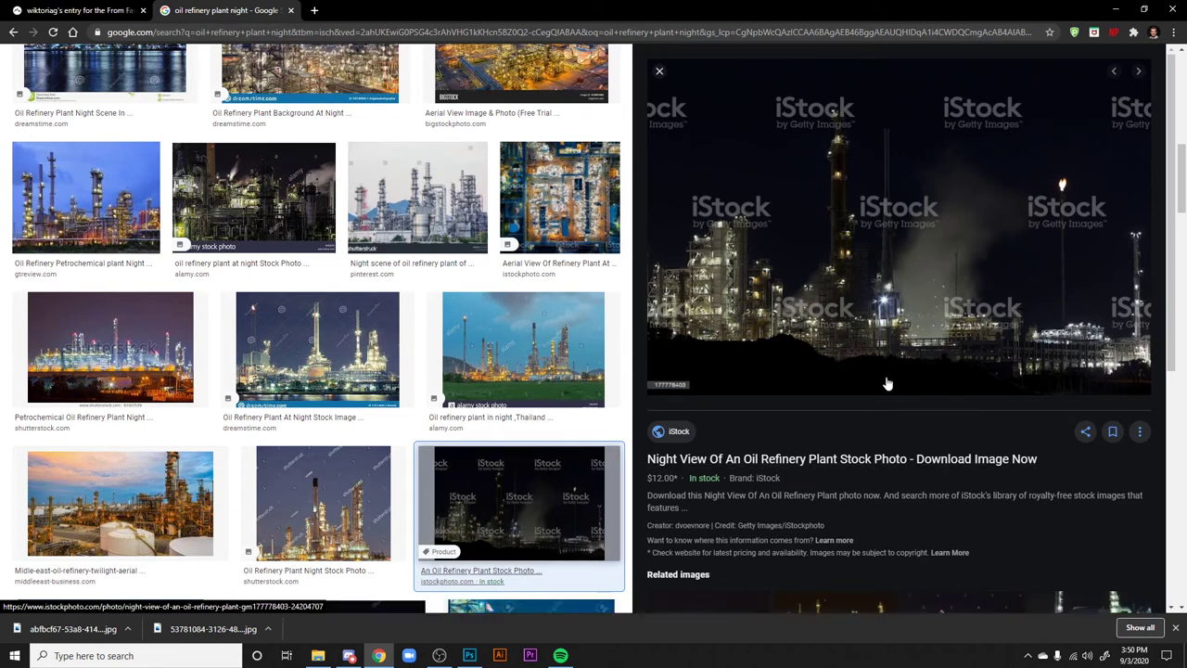
- Return to Photoshop and compare the distant rocky building with Layer 7's glow hidden and shown
left_click(469, 656)
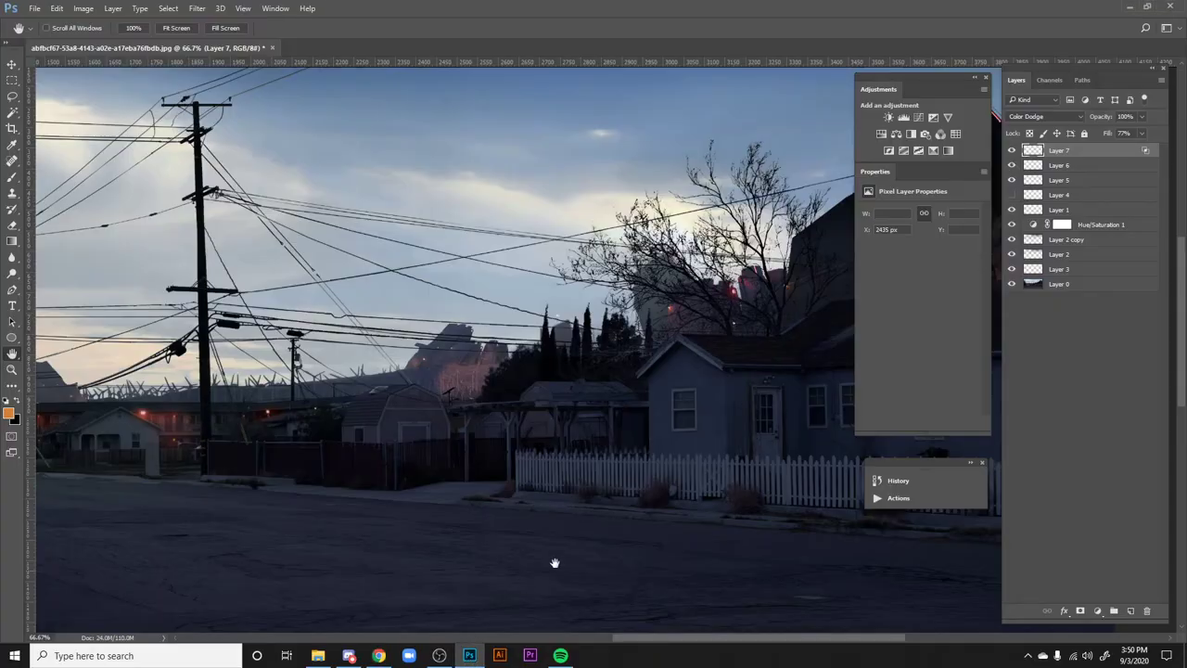
left_click_drag(559, 482, 669, 519)
key("ctrl+plus")
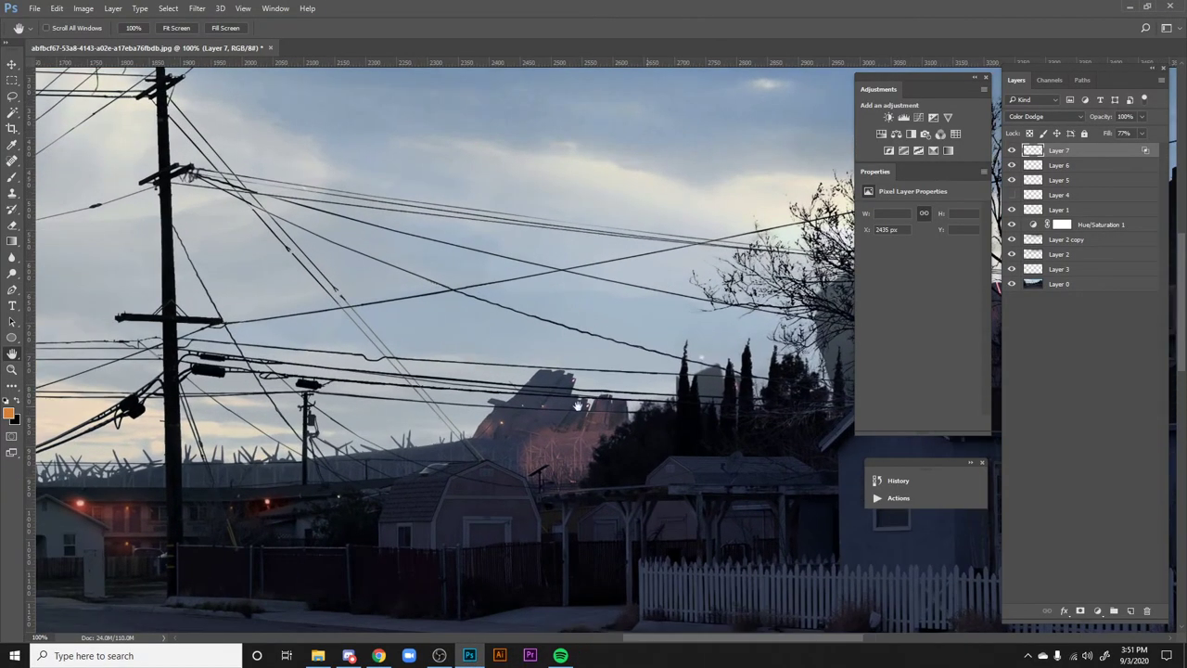
left_click(1010, 151)
left_click(1011, 150)
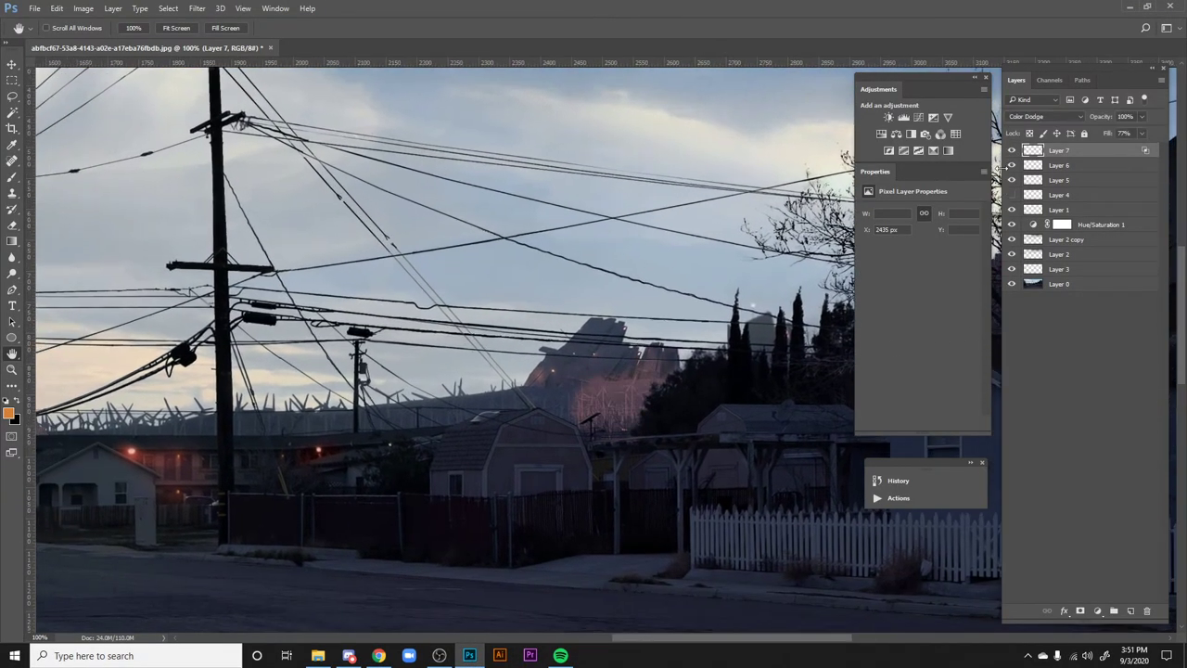
- Undo the soft glow beside the distant rocky building and paint small orange lights there with a 12 px brush
key("ctrl+z")
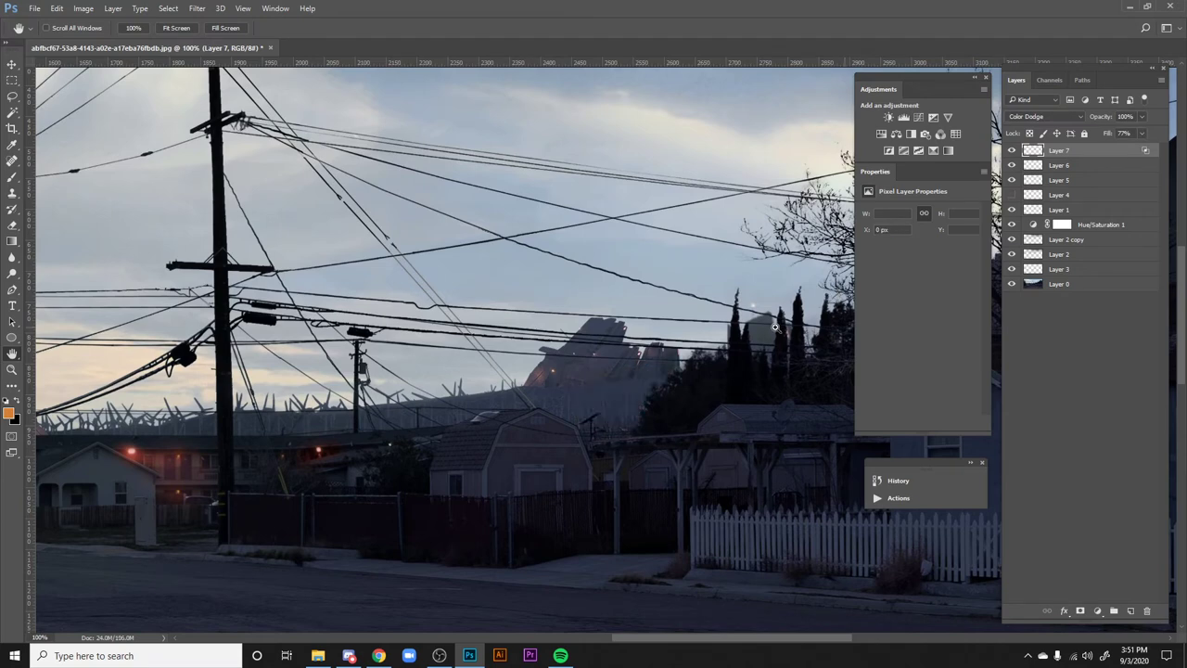
key("b")
right_click(628, 424)
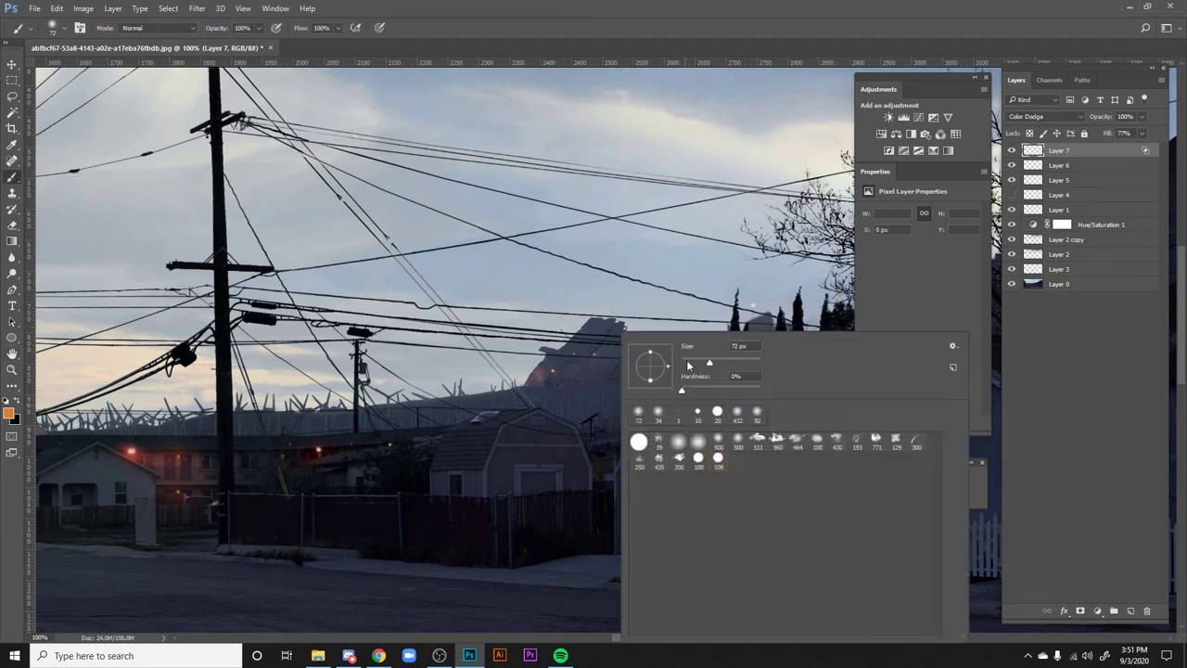
left_click(687, 366)
left_click(602, 401)
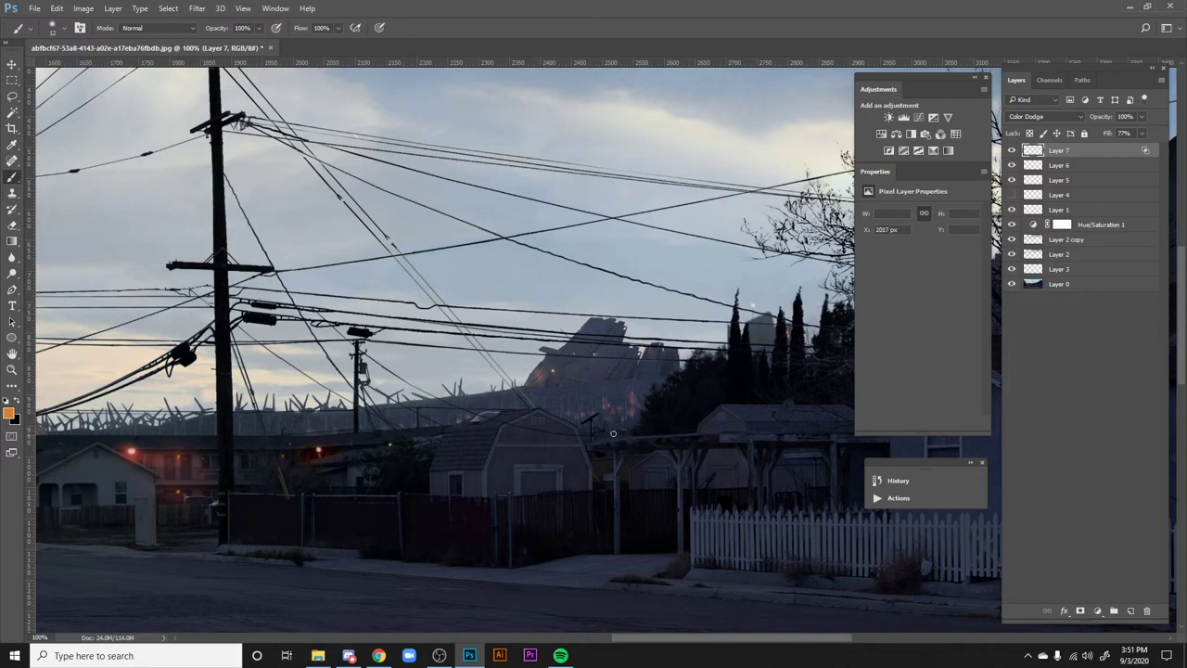
- Try painting a broad orange glow over the sky, horizon and sidewalk on Layer 7 with a soft 139 px brush
scroll(710, 437, "down", 2)
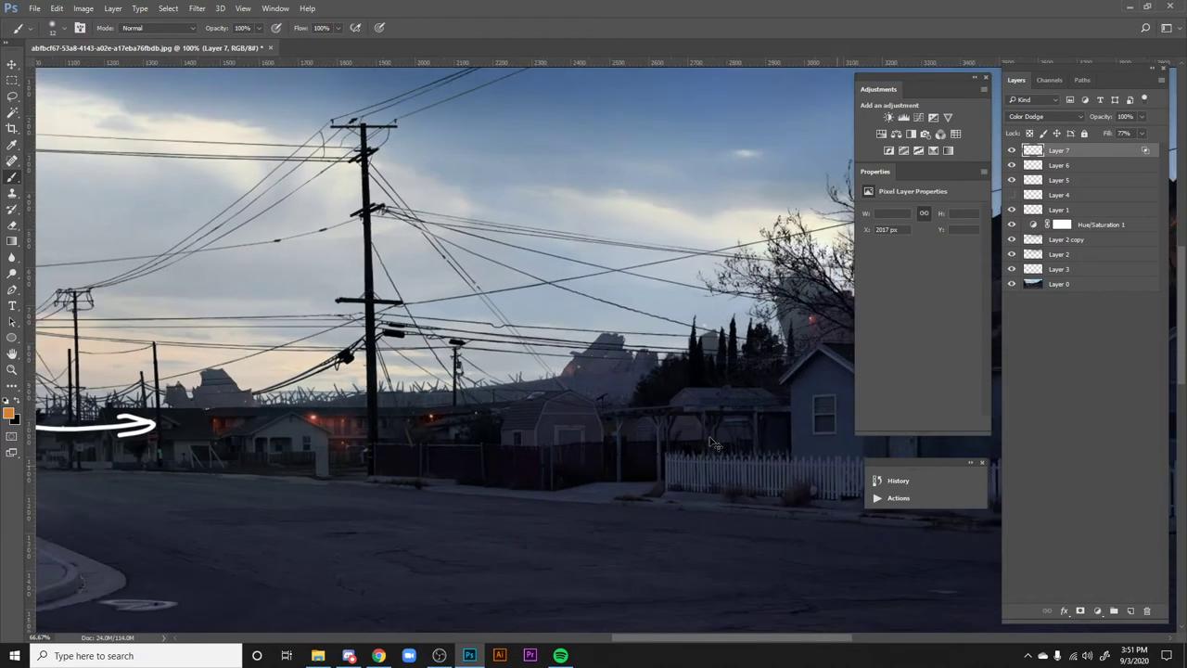
key("space")
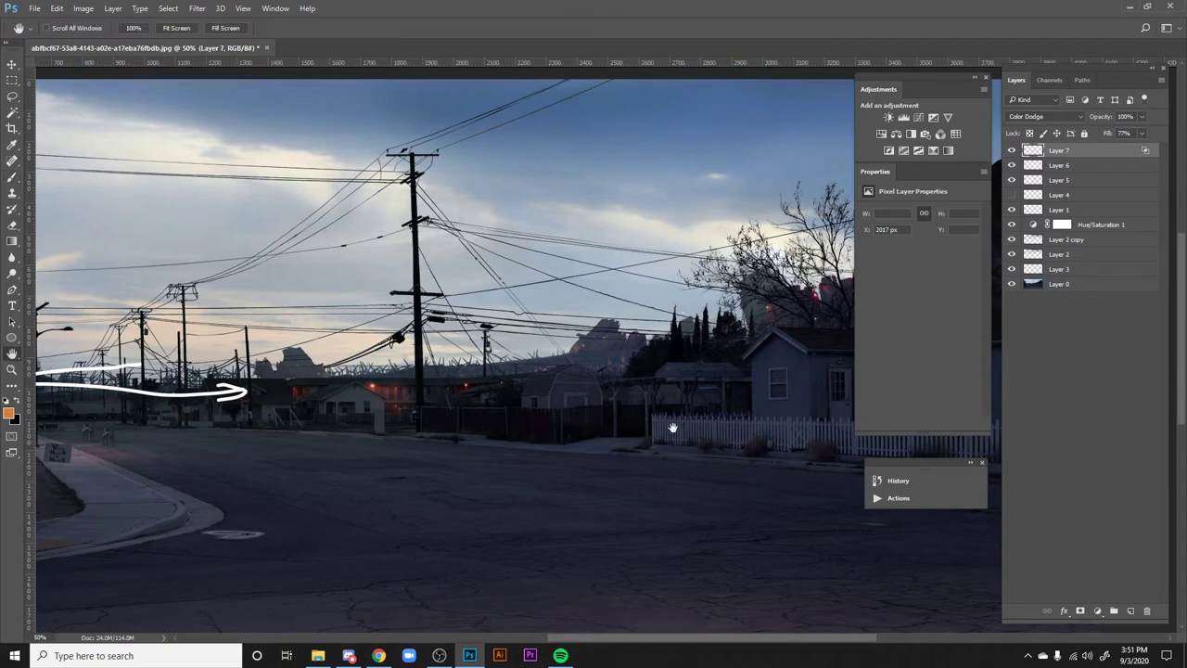
left_click_drag(673, 424, 742, 450)
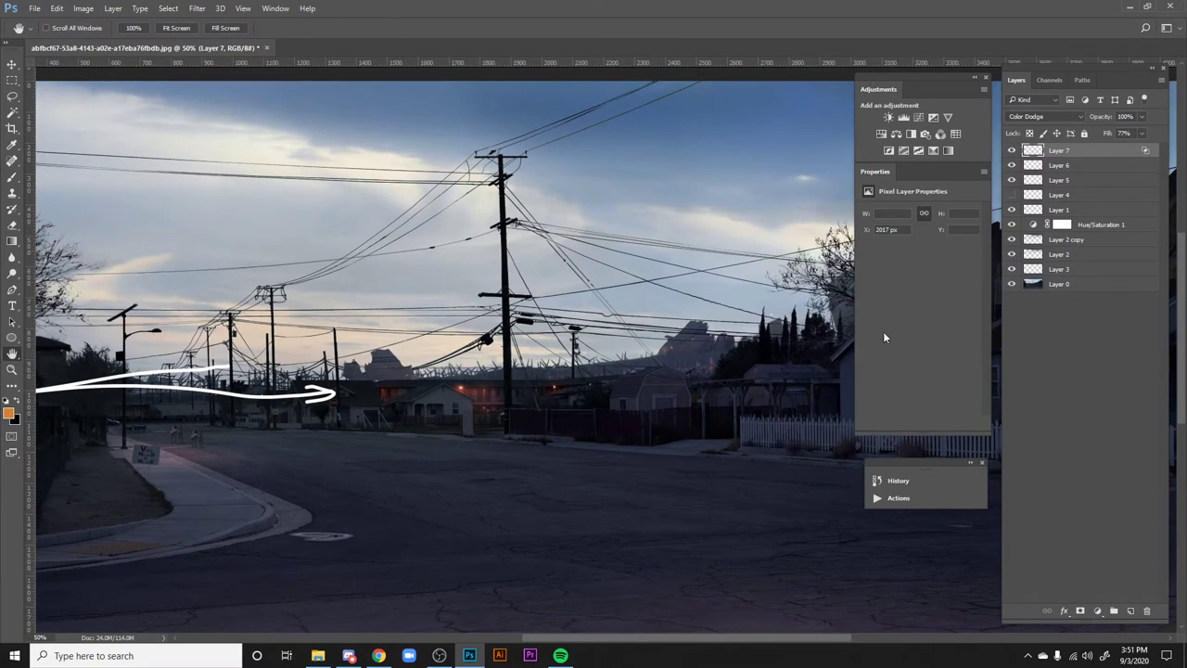
key("ctrl+minus")
key("ctrl+minus")
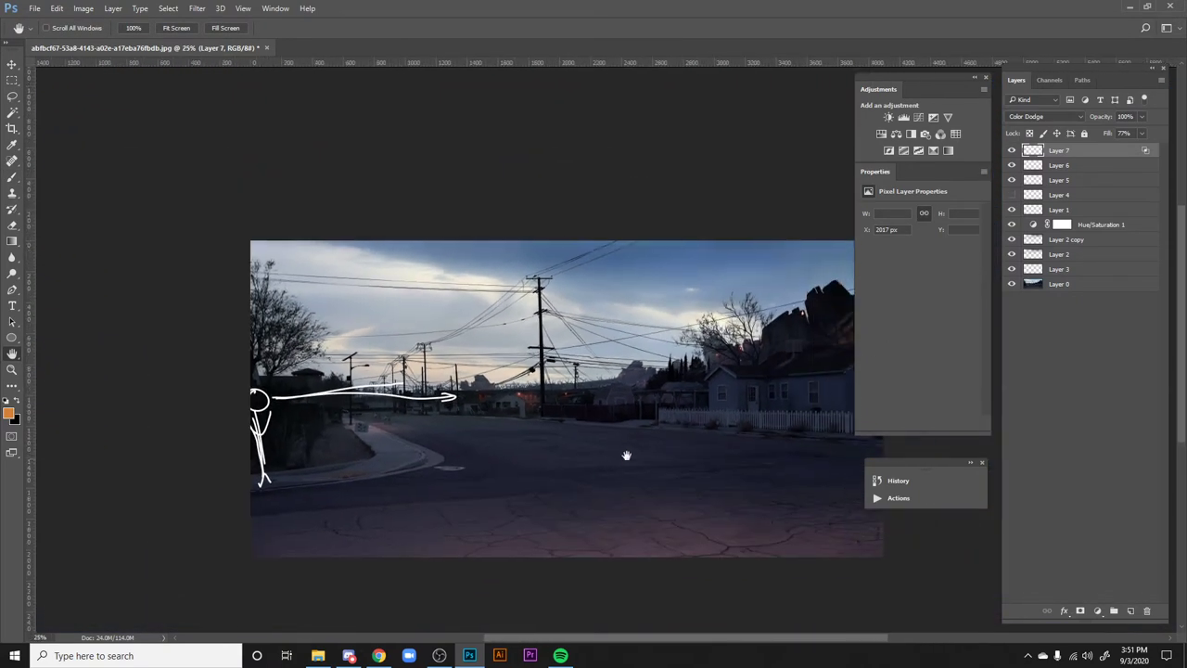
left_click_drag(651, 392, 615, 523)
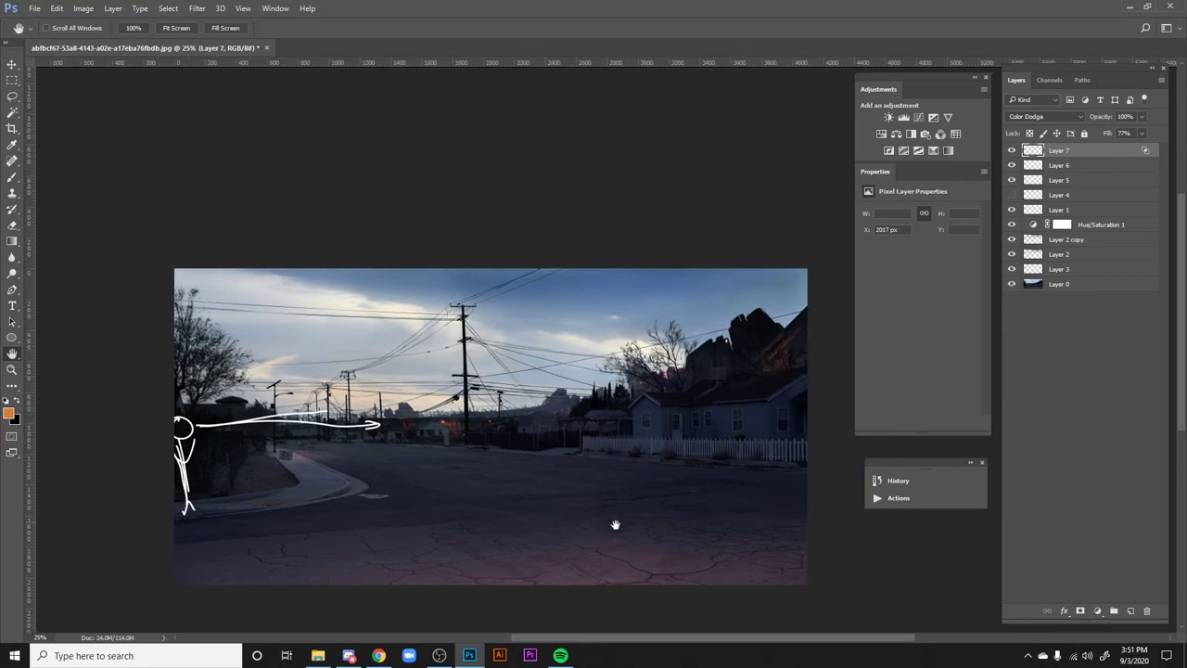
key("b")
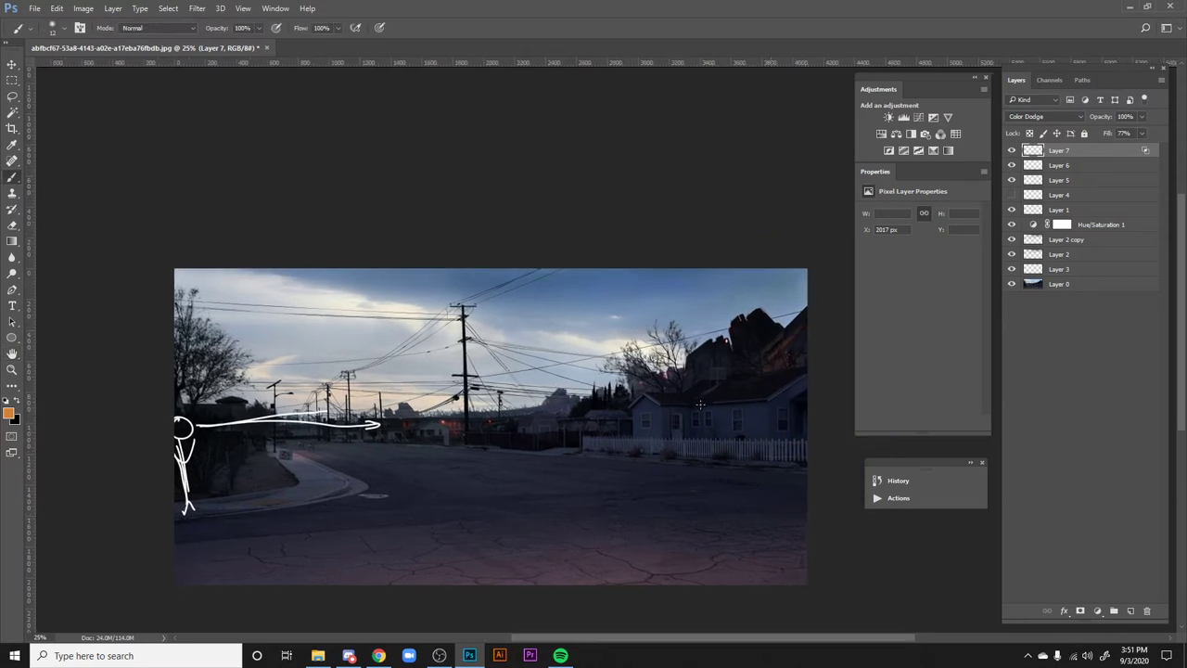
left_click_drag(805, 362, 819, 372)
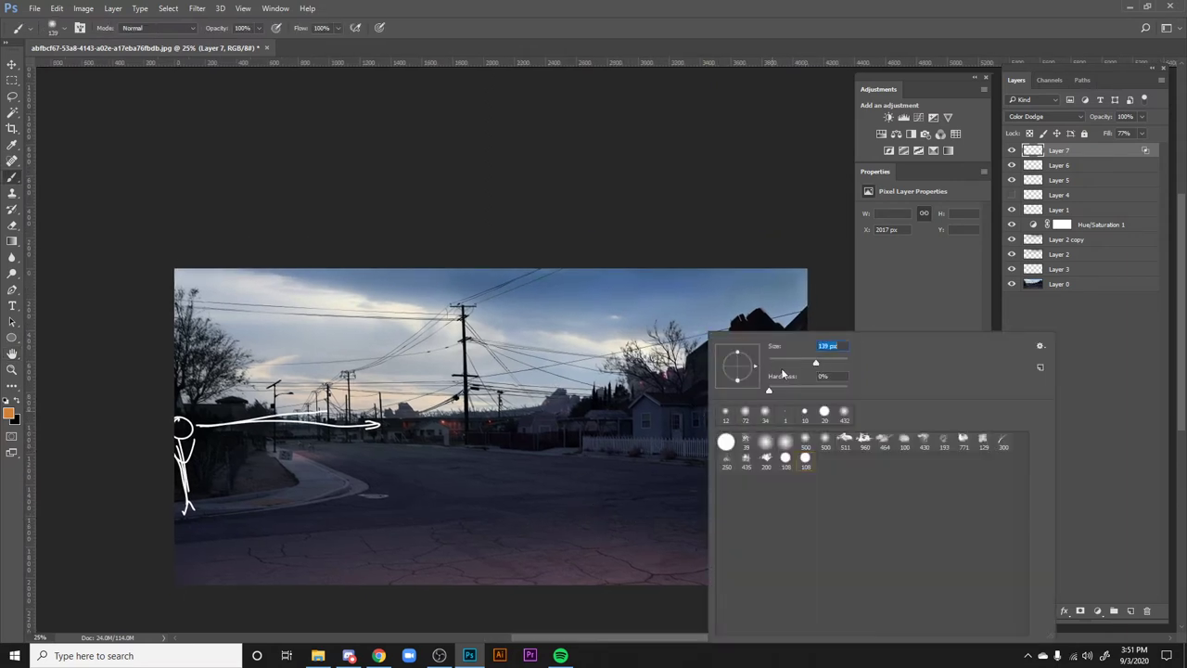
left_click(561, 405)
mouse_move(517, 435)
left_mouse_down()
mouse_move(543, 413)
mouse_move(448, 408)
mouse_move(588, 332)
mouse_move(527, 410)
mouse_move(260, 468)
left_mouse_up()
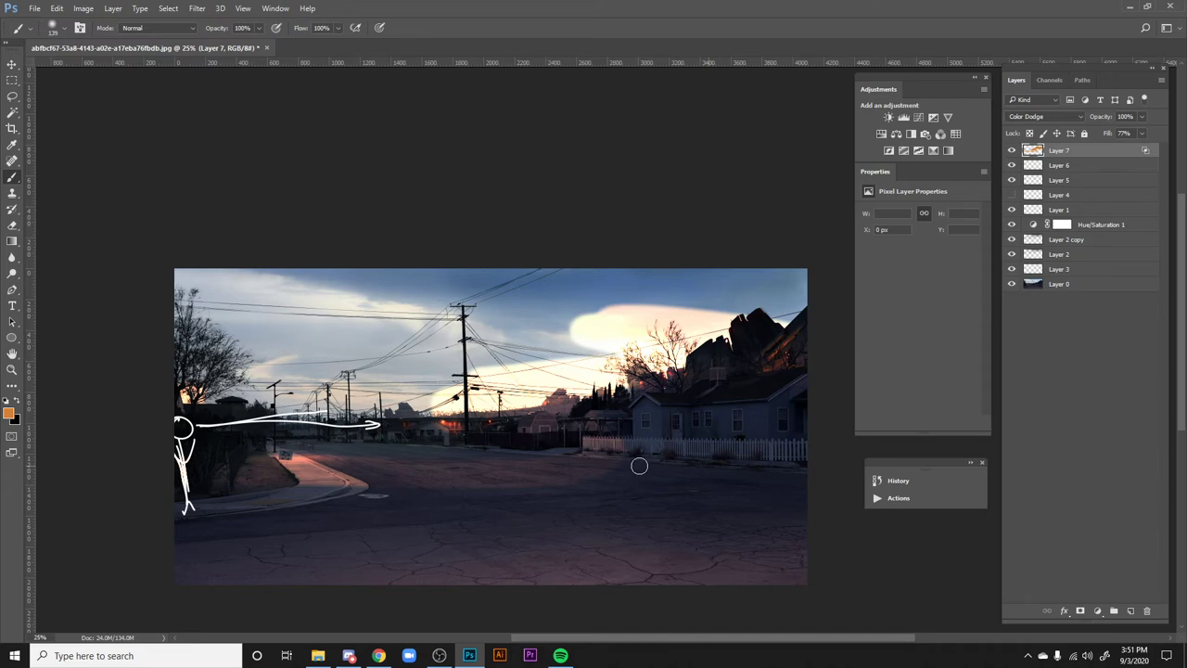
key("ctrl+z")
- Fill Layer 7 with orange to test the Color Dodge effect on the whole scene, and refill it with black
key("ctrl+plus")
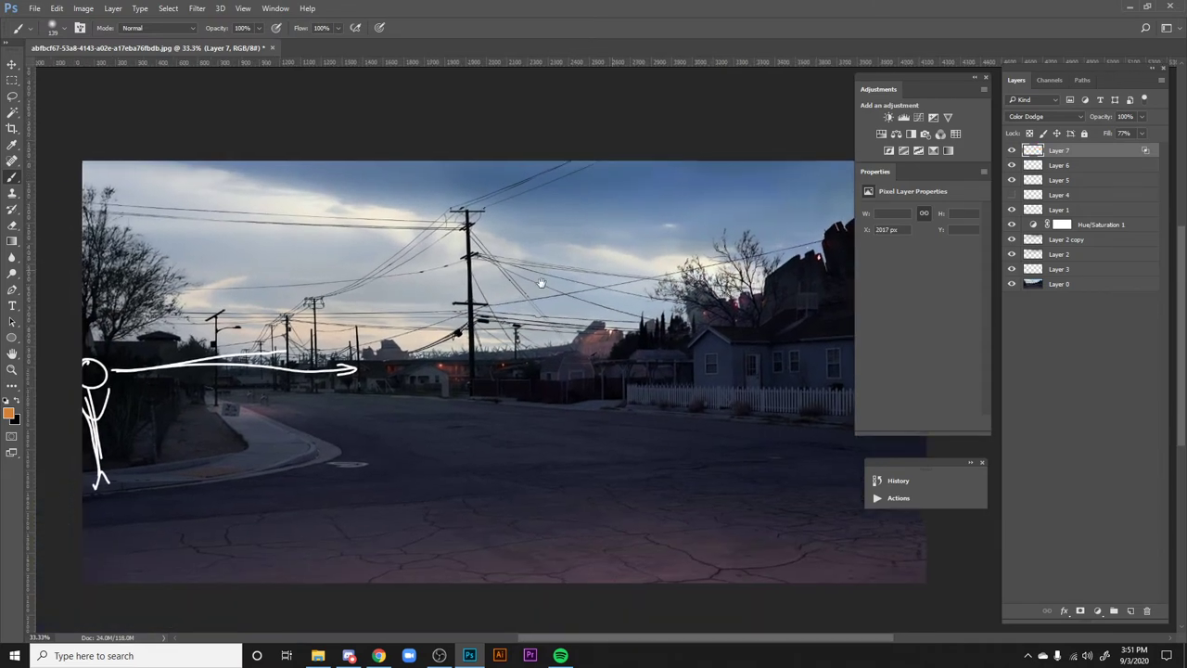
key("alt+BackSpace")
key("x")
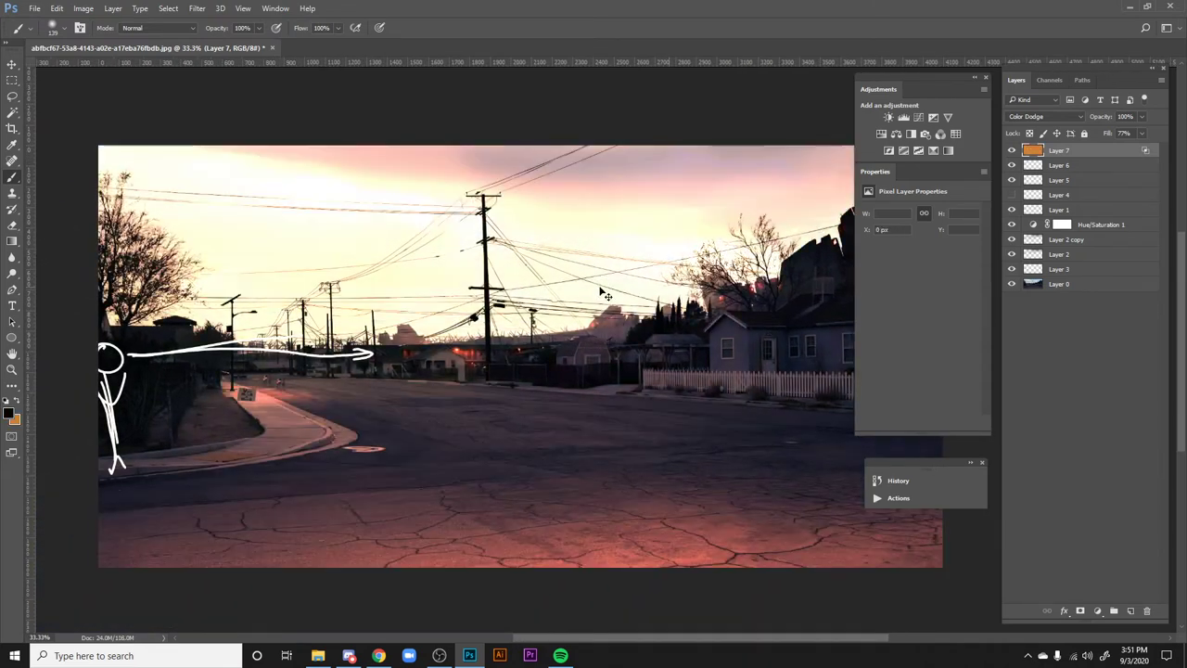
key("space")
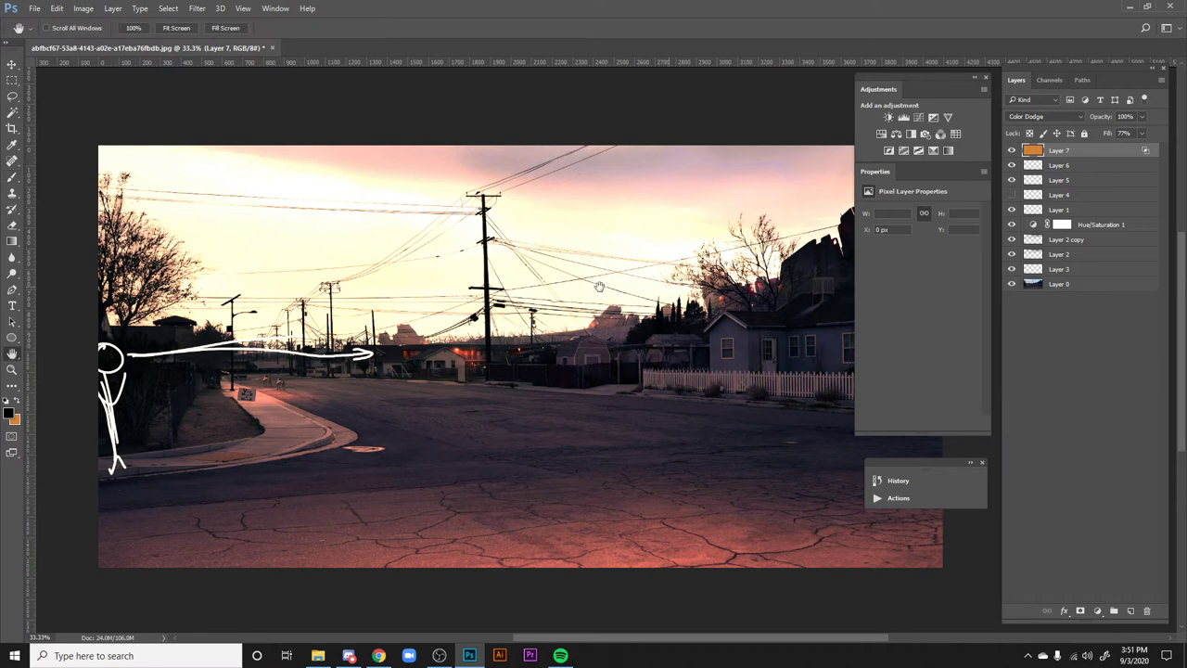
left_click_drag(641, 458, 619, 493)
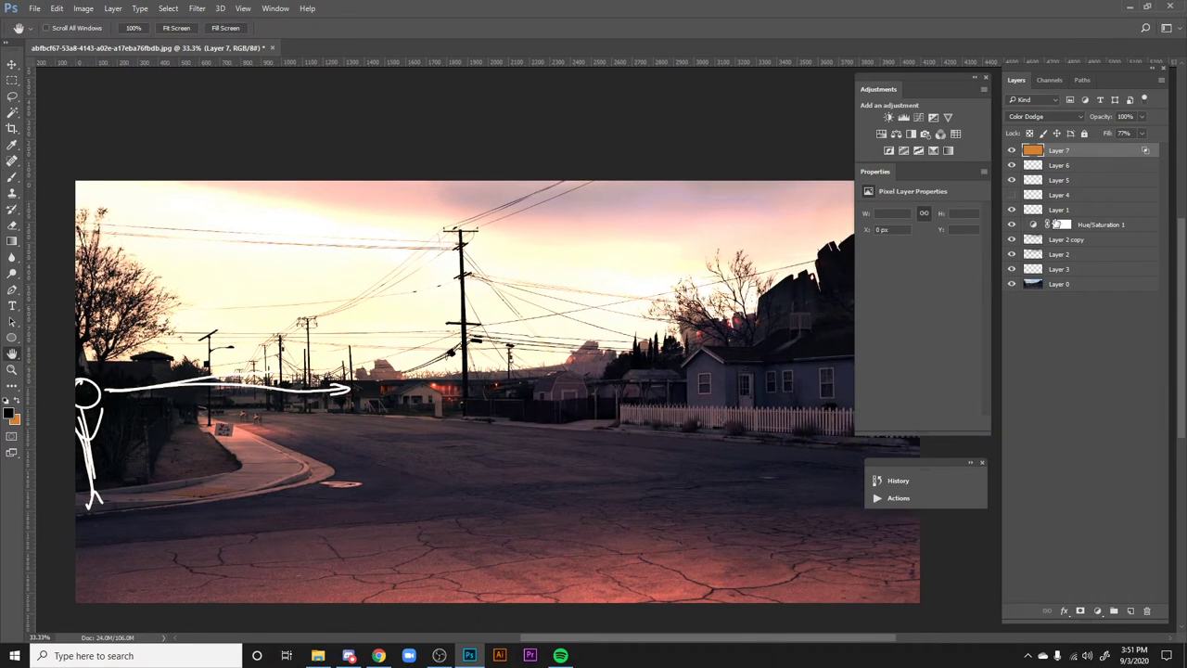
key("alt+BackSpace")
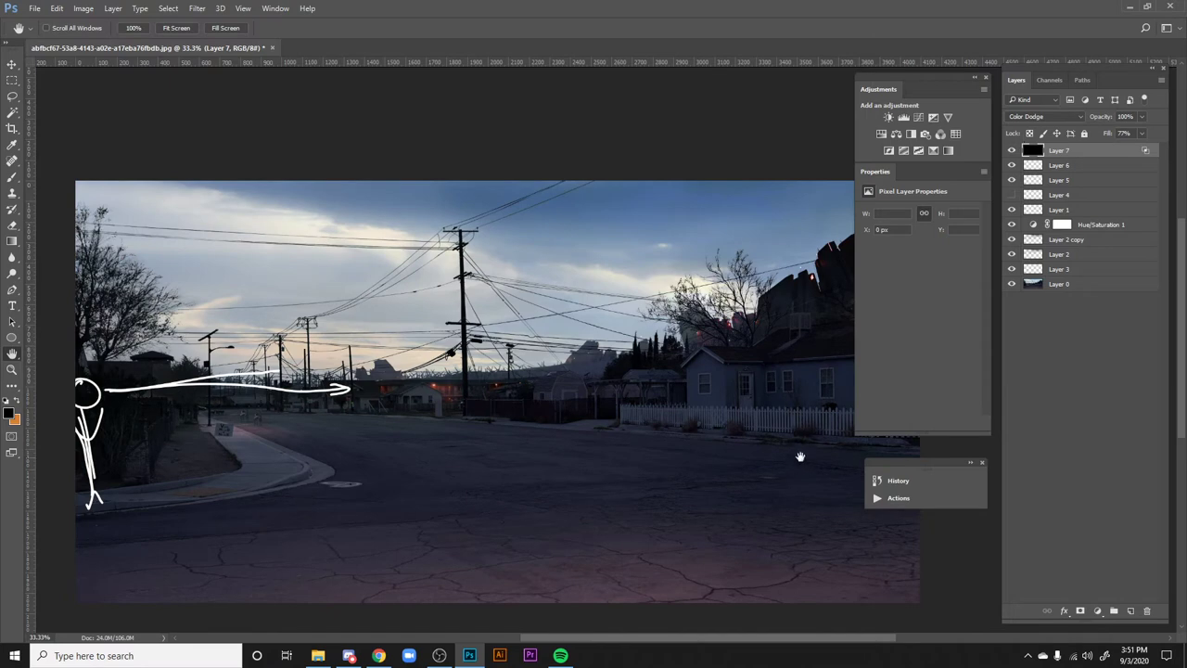
- Hide Layers 7, 6 and 5
left_click(1012, 151)
left_click(1012, 180)
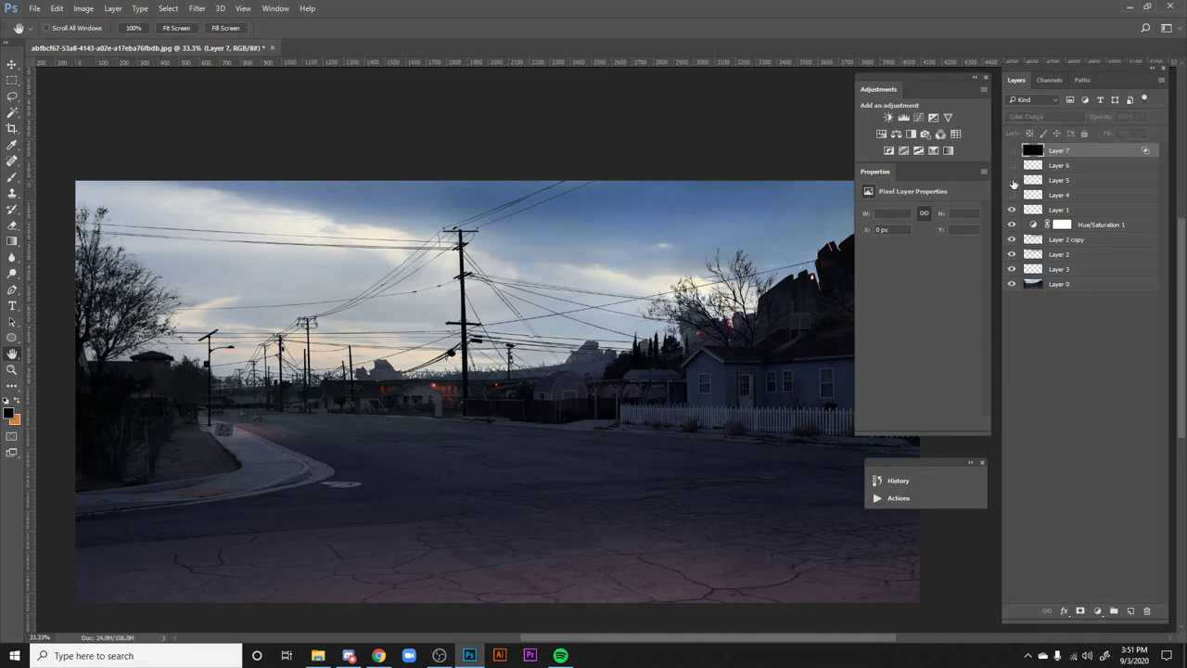
- Add a new layer above Layer 7 for work around the motel lights and set the foreground color to white
key("ctrl+1")
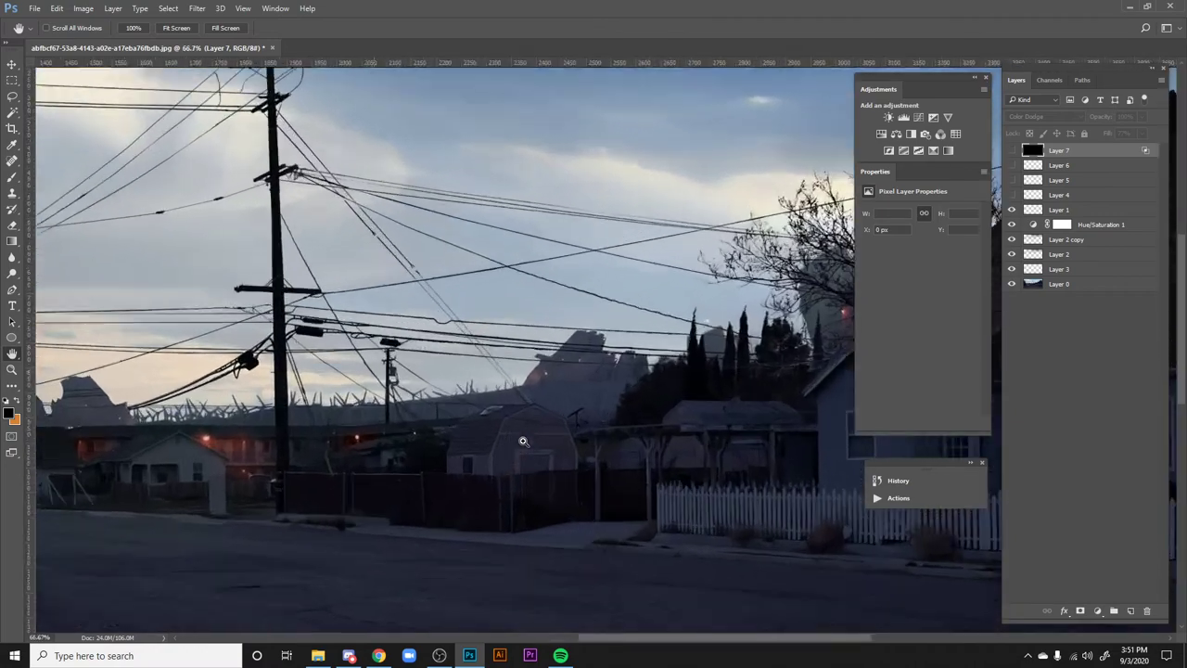
key("ctrl+plus")
key("ctrl+plus")
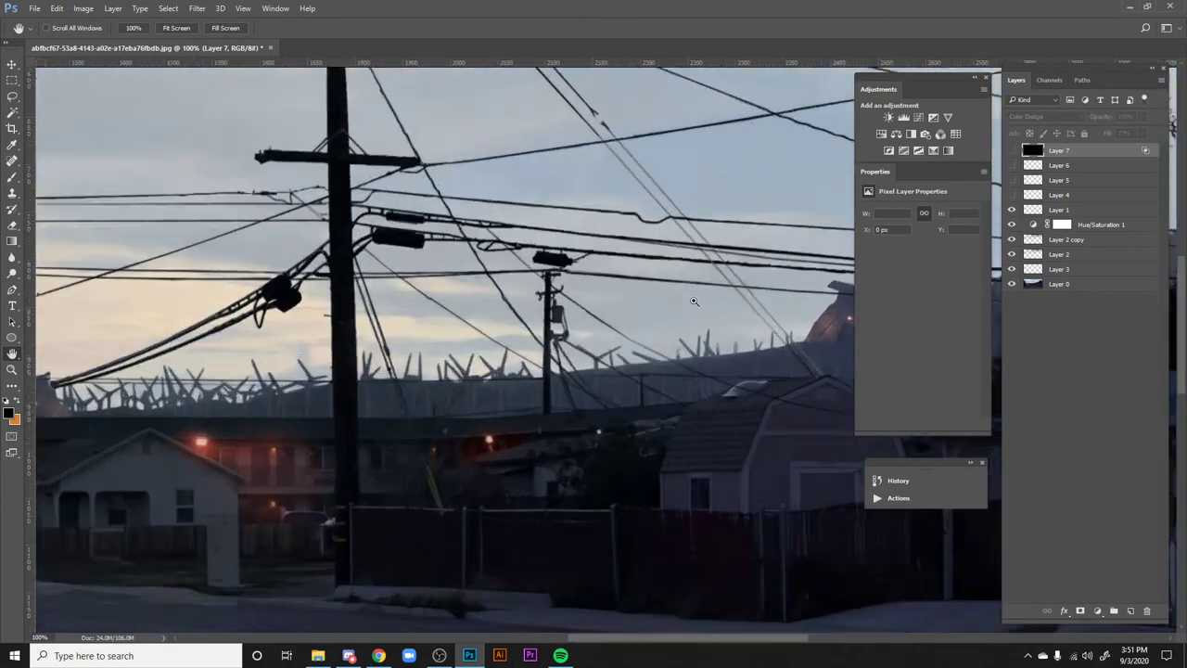
scroll(693, 300, "down", 3)
scroll(677, 309, "left", 5)
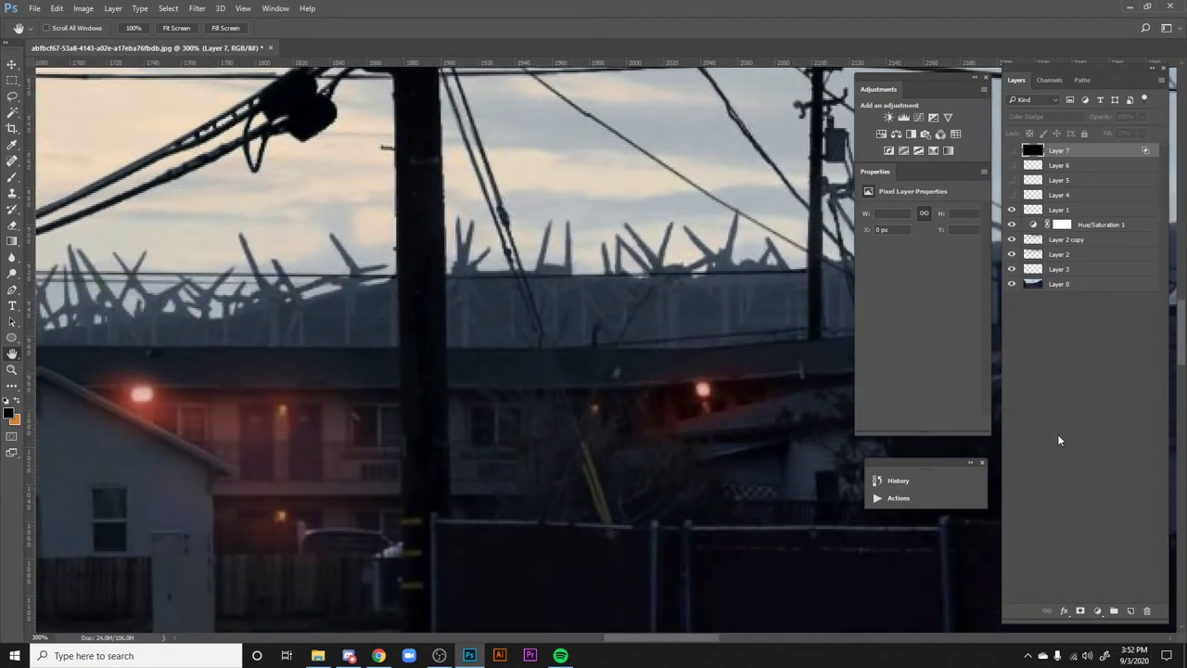
left_click(1117, 610)
scroll(294, 470, "left", 2)
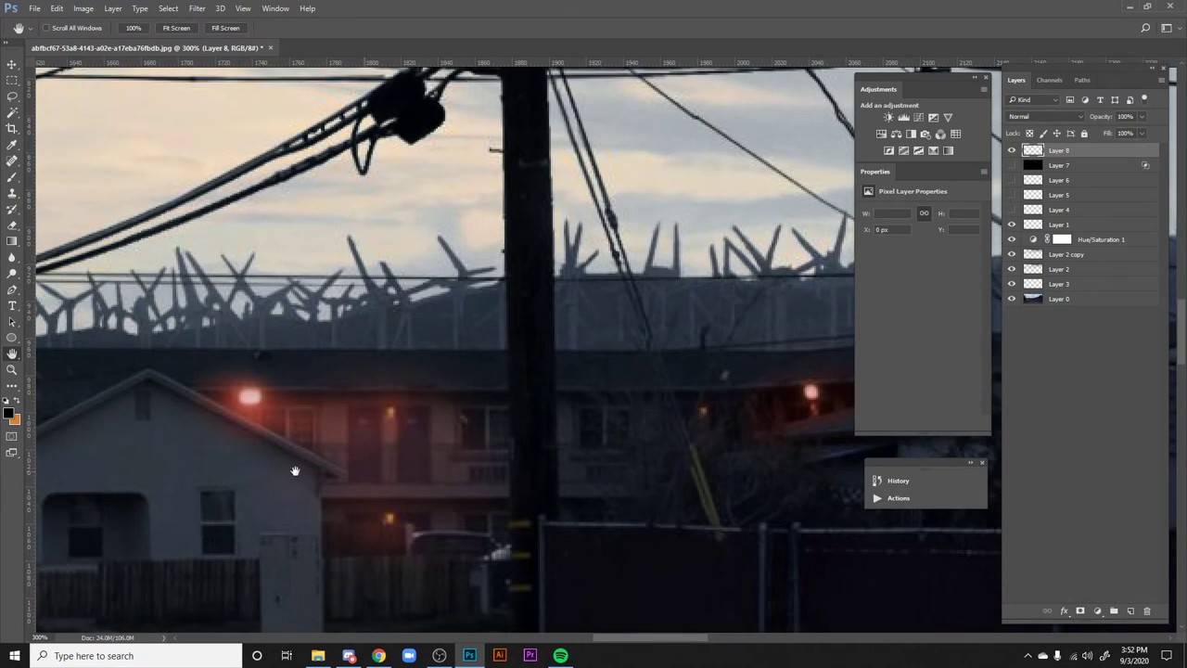
left_click(9, 413)
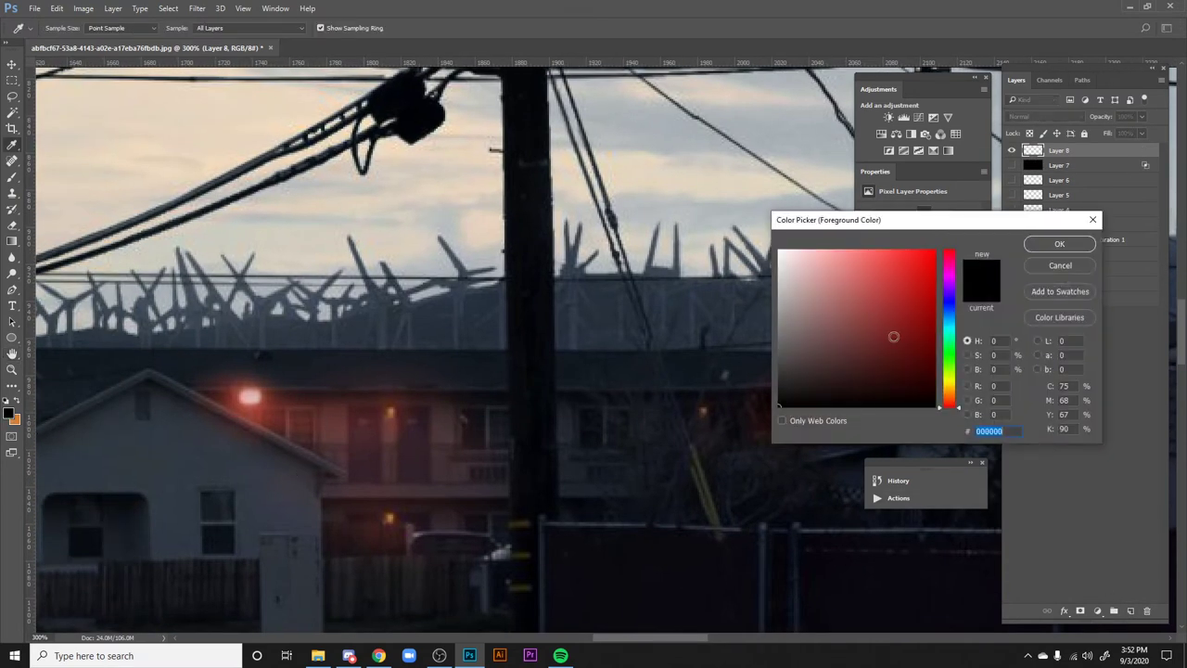
left_click(785, 266)
key("Return")
key("h")
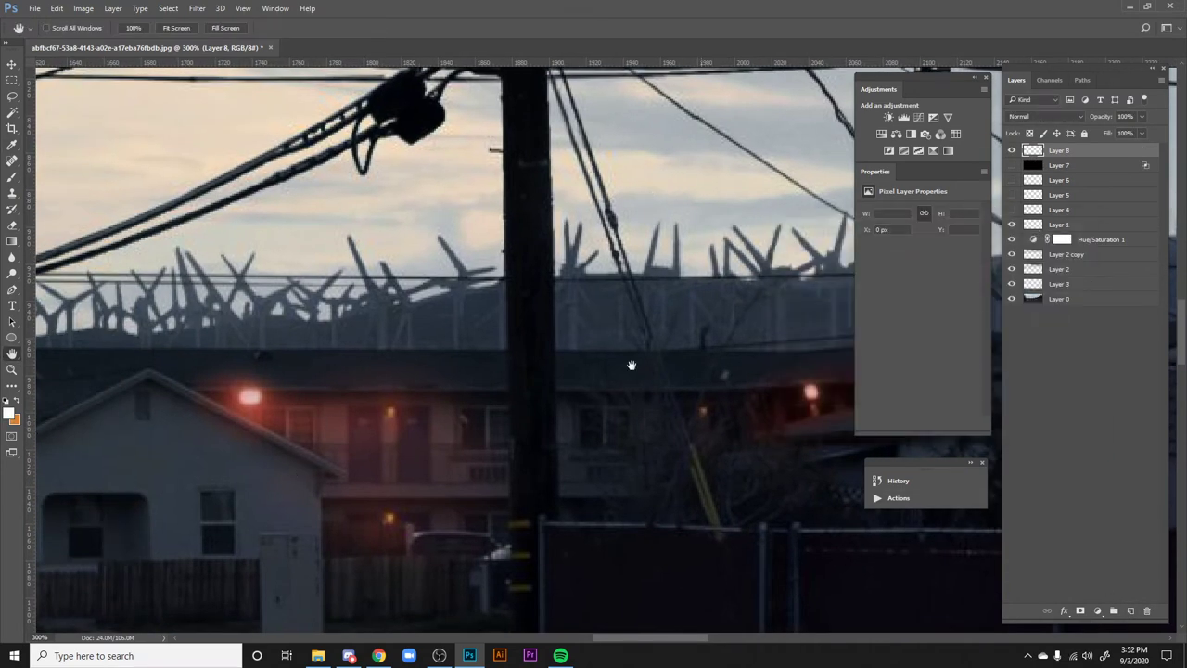
- Set the brush size to 1 px, change Layer 8's blend mode to Soft Light and dab white on the small motel lights
scroll(630, 364, "up", 1)
scroll(631, 364, "left", 2)
key("b")
right_click(579, 335)
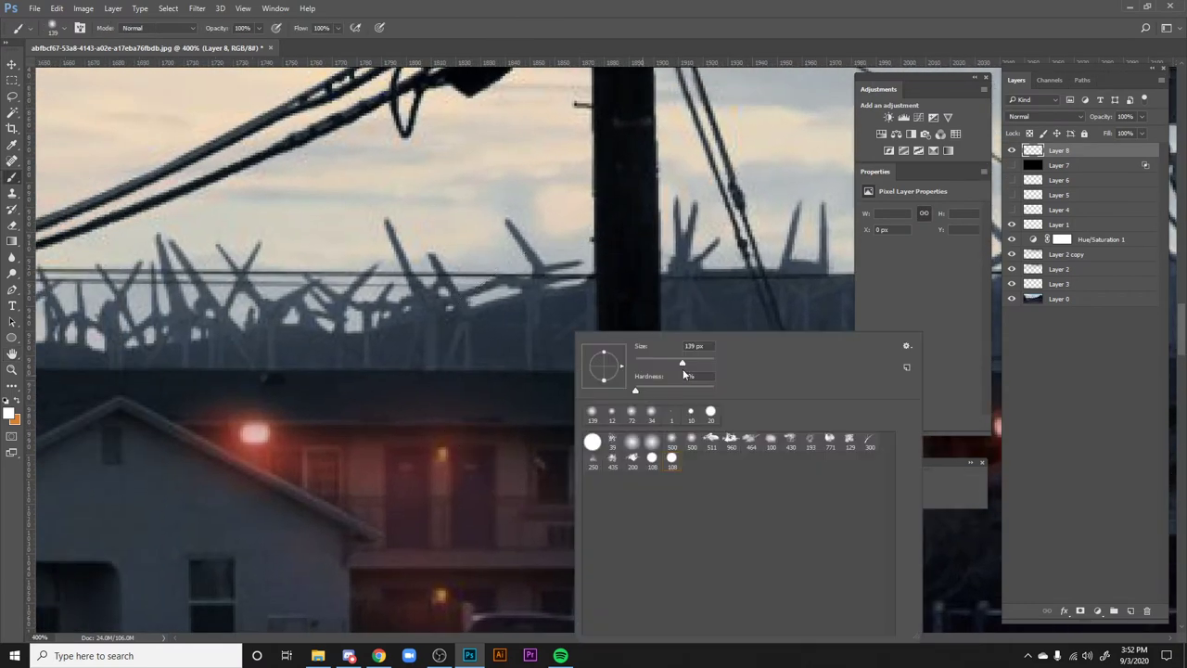
key("Return")
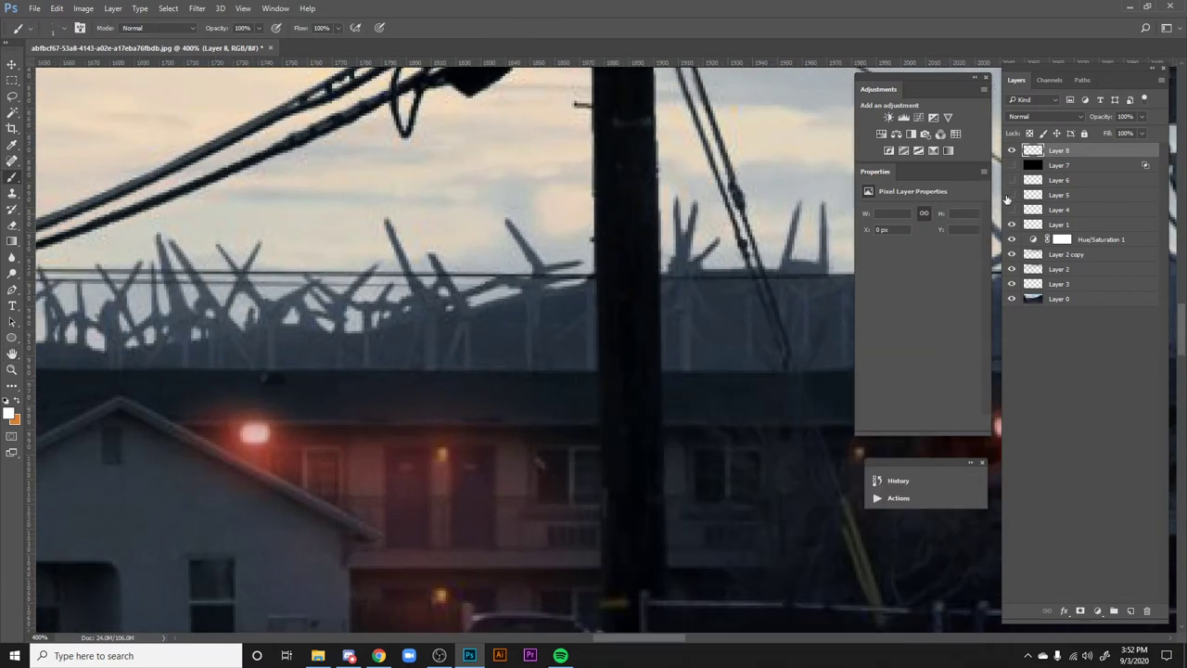
left_click(1041, 116)
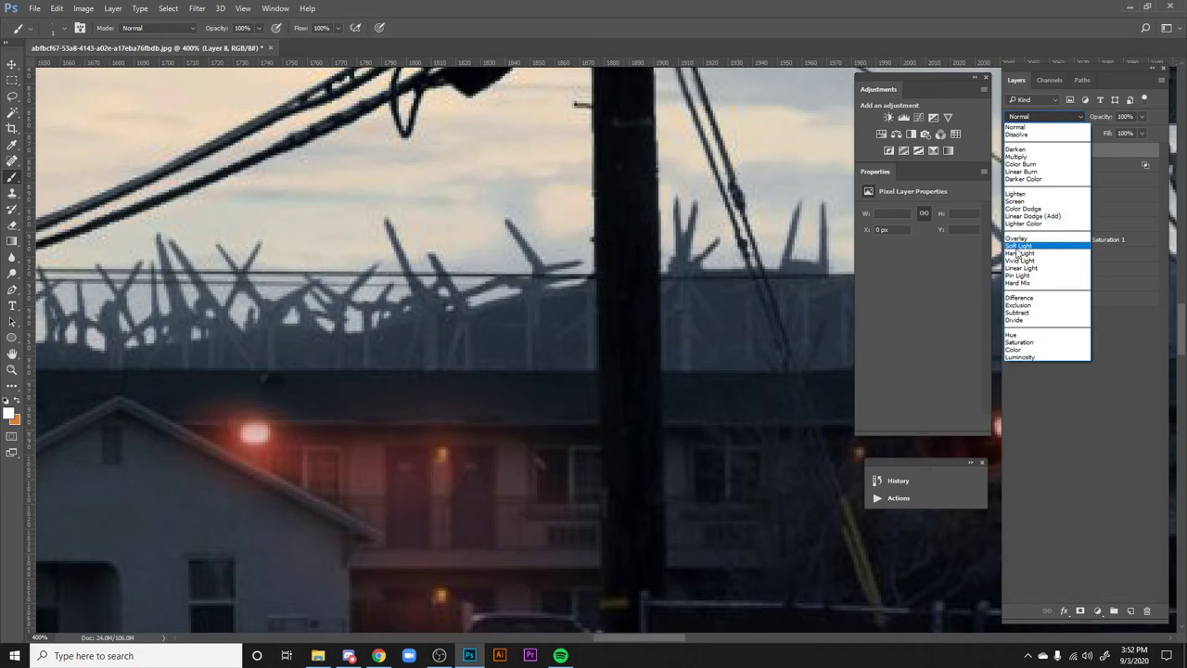
left_click(1029, 248)
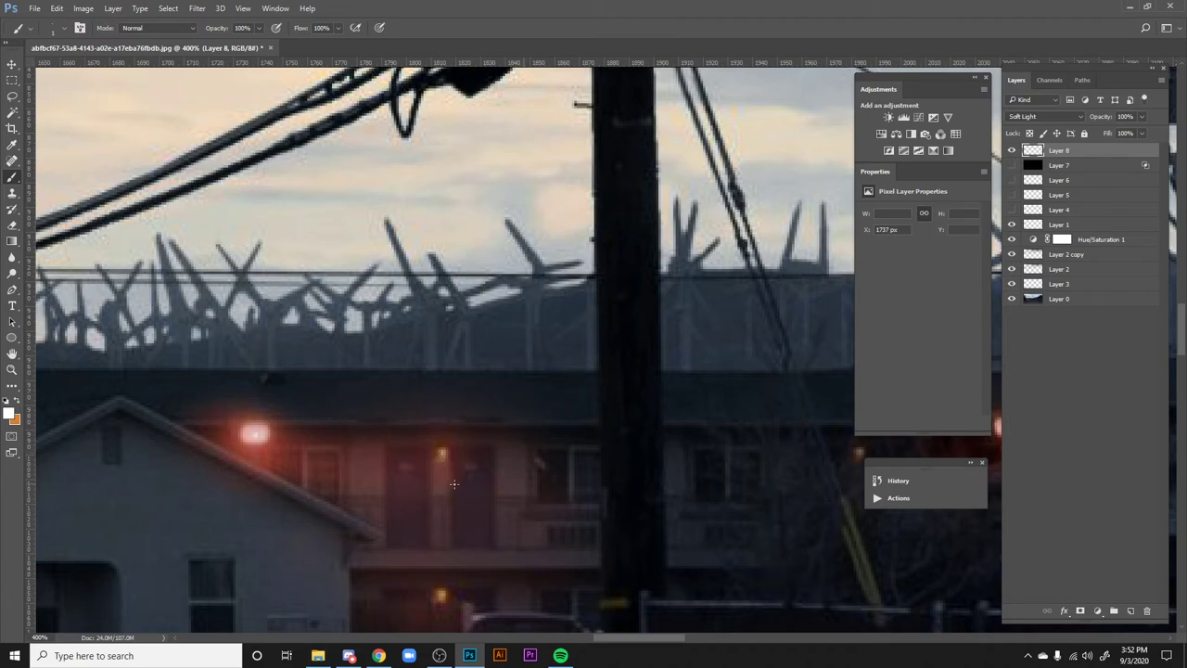
scroll(437, 489, "right", 5)
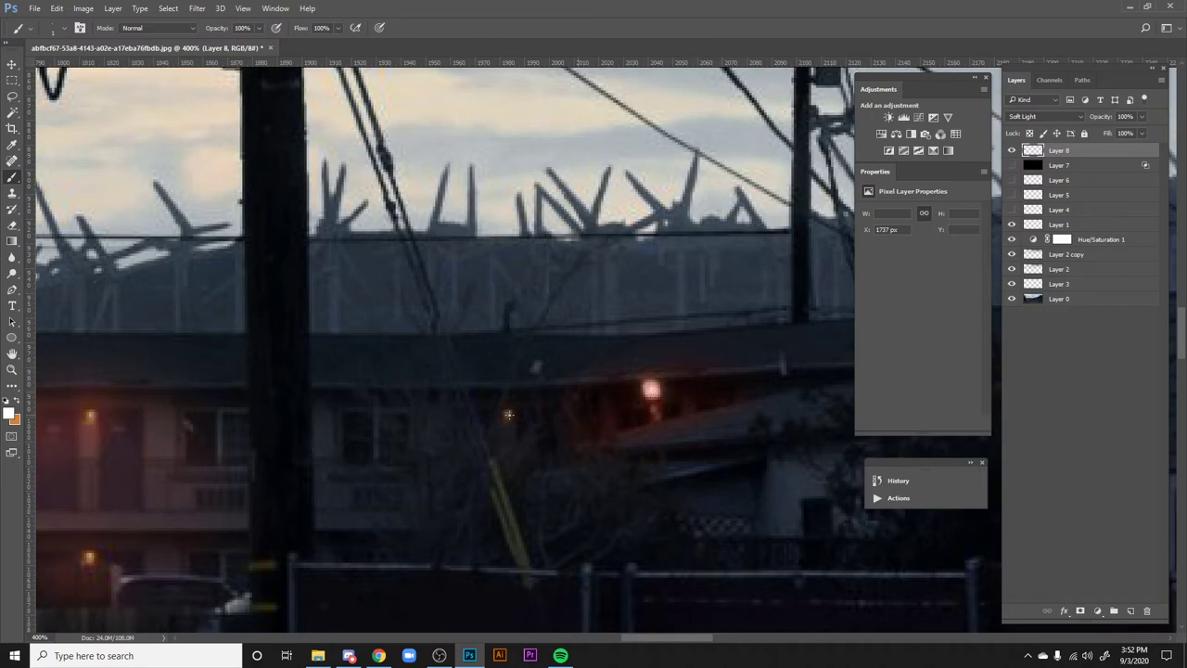
- Examine the motel lights up close and the whole street scene from a distance, checking Layer 8's visibility
scroll(611, 429, "down", 4)
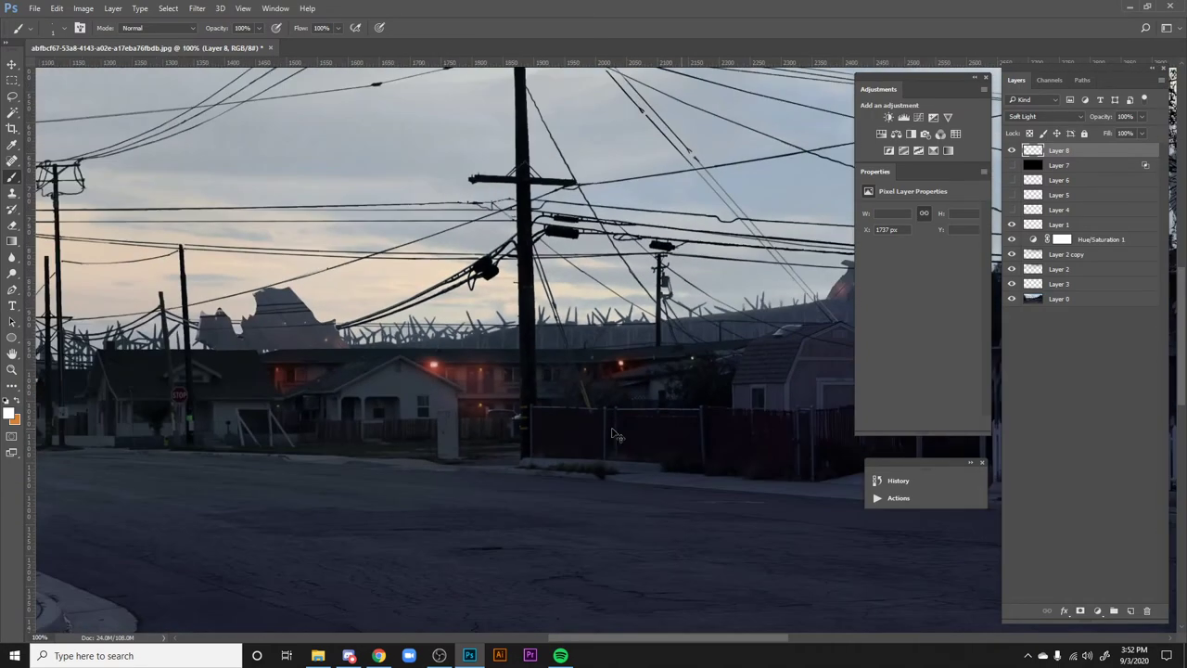
scroll(611, 433, "up", 2)
left_click_drag(287, 357, 373, 329)
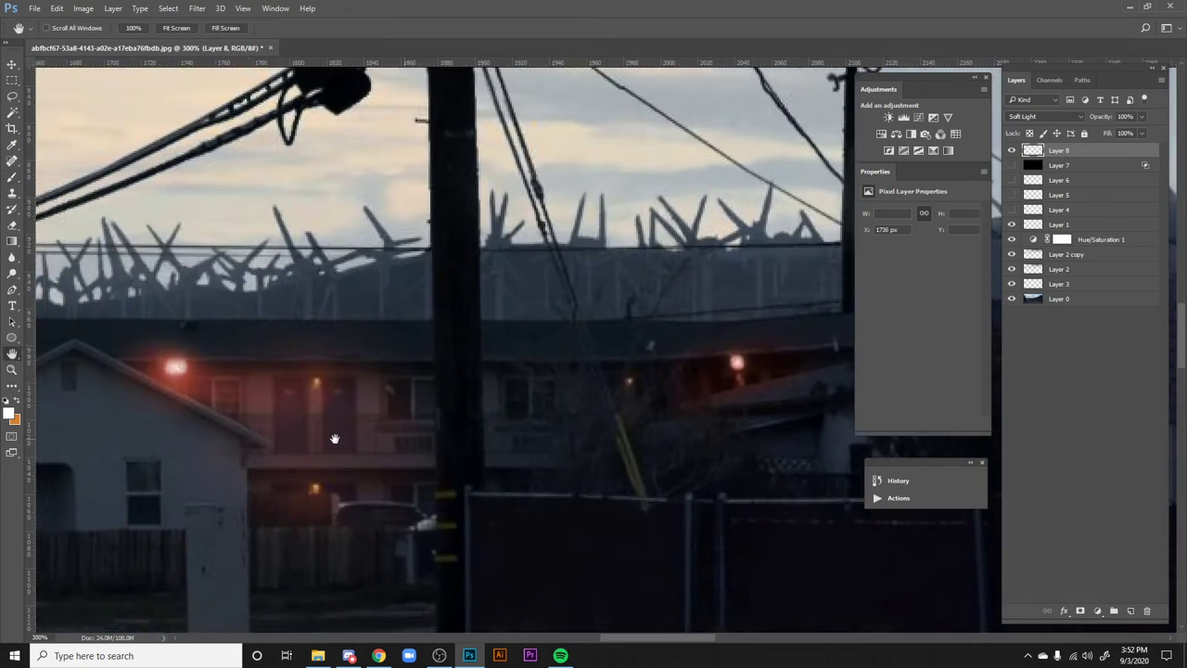
scroll(335, 438, "down", 4)
scroll(335, 439, "down", 1)
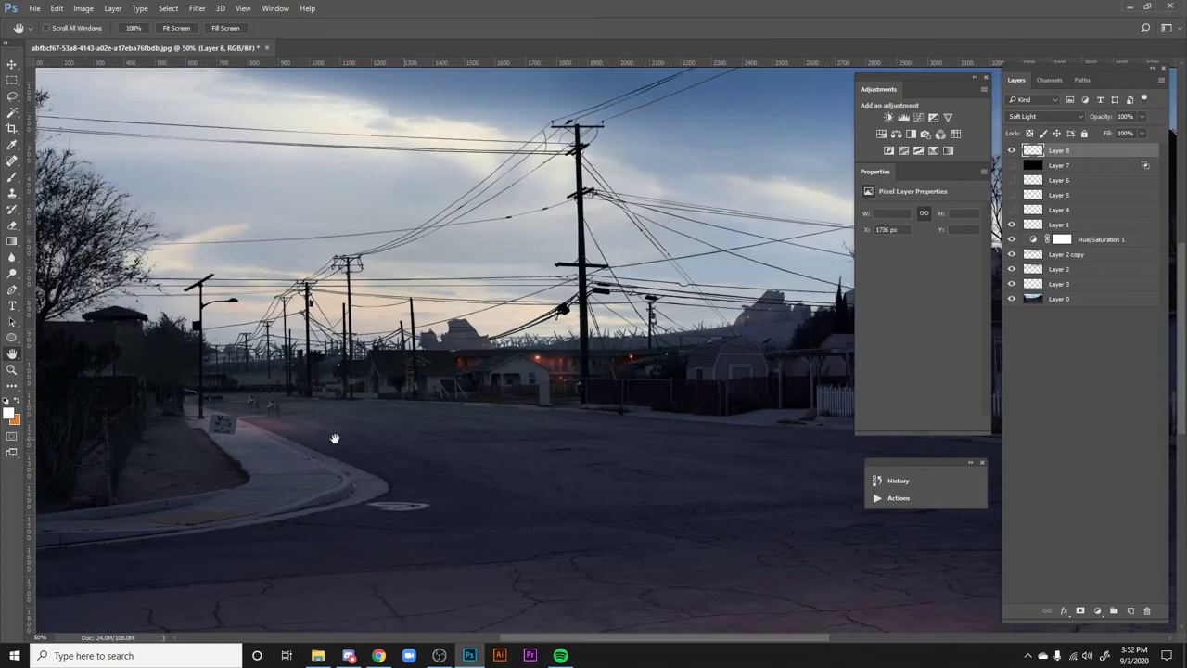
left_click_drag(648, 452, 567, 449)
scroll(622, 417, "down", 2)
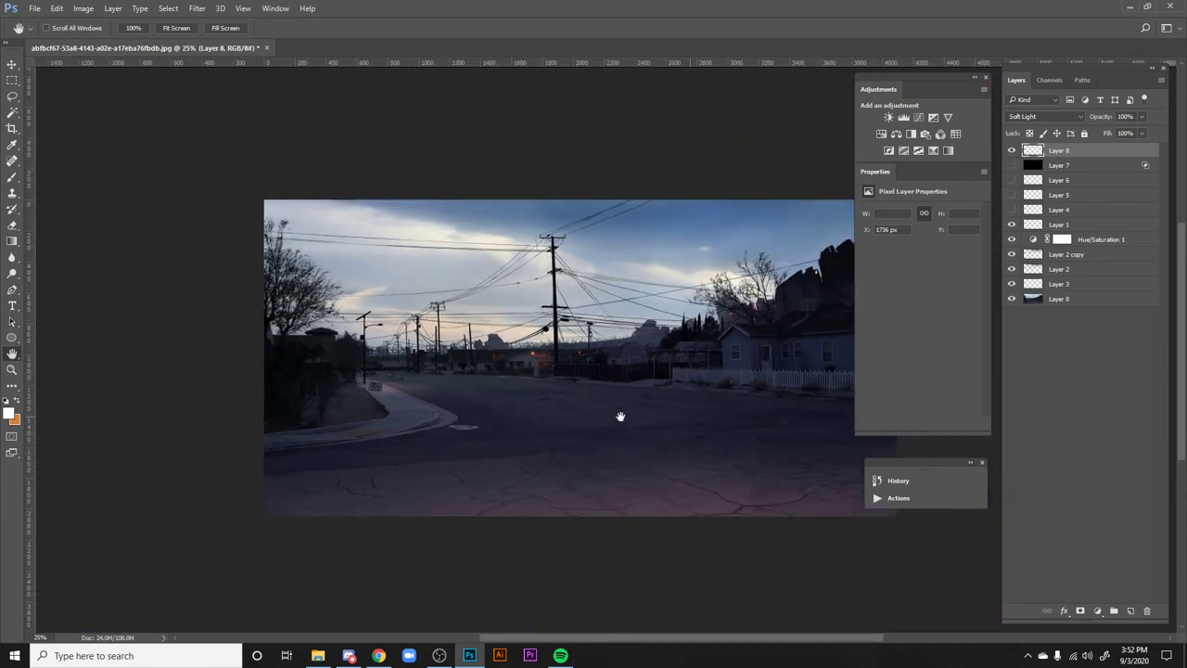
scroll(621, 417, "up", 1)
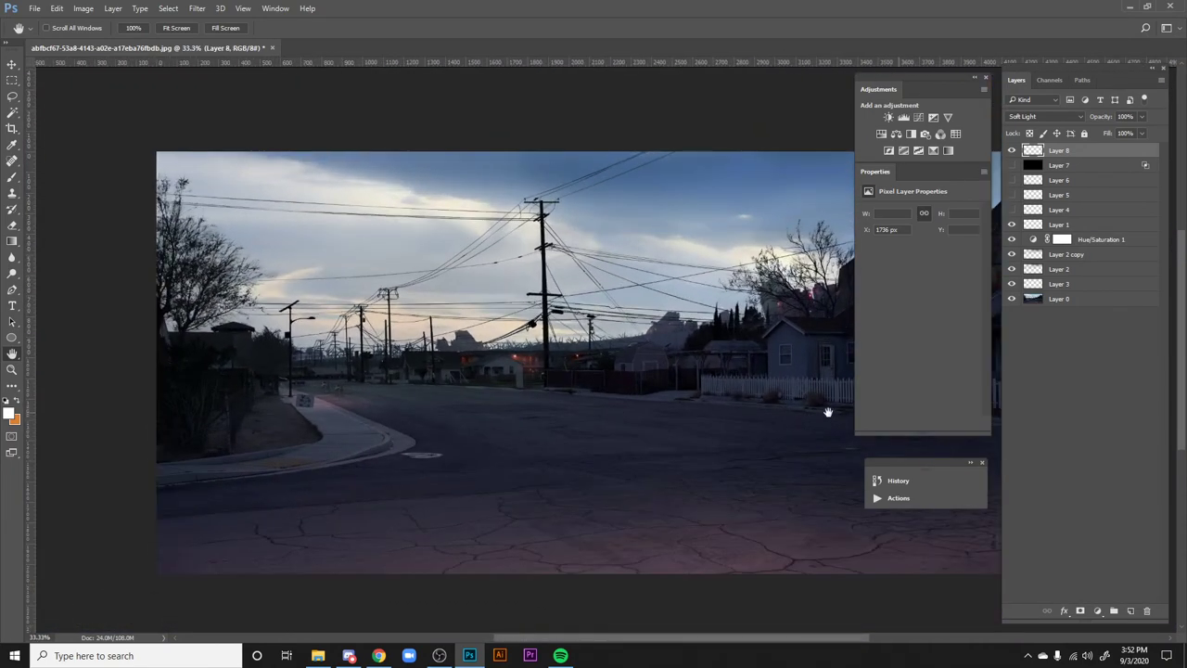
left_click_drag(672, 478, 615, 535)
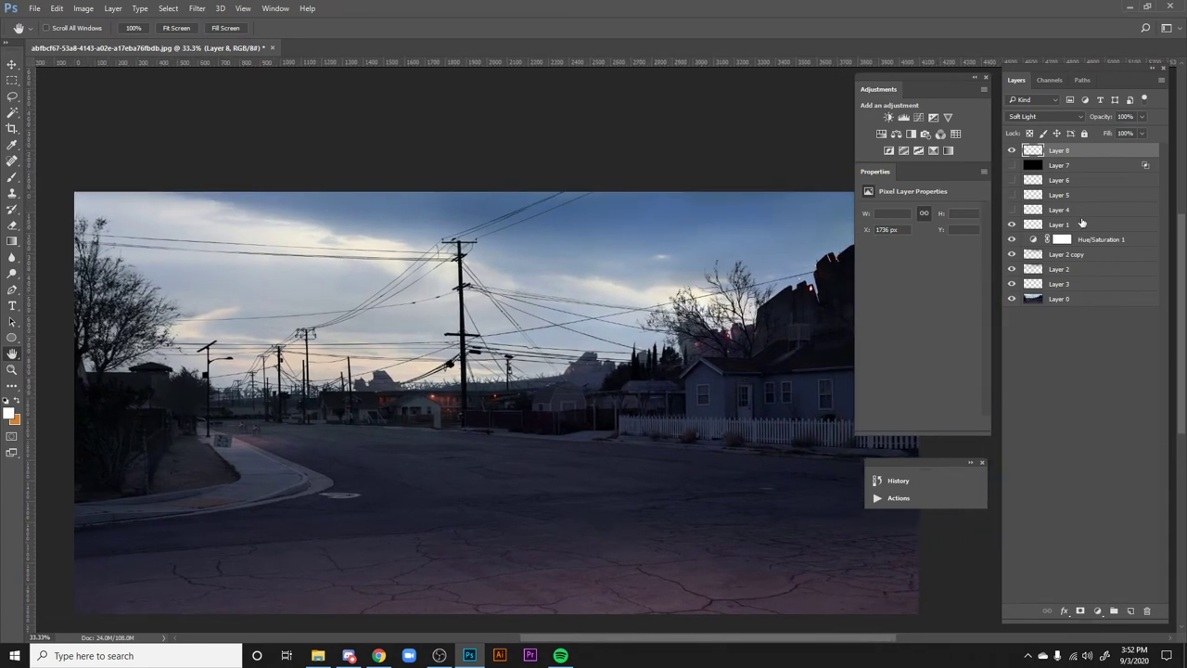
left_click(1012, 150)
left_click_drag(734, 495, 725, 489)
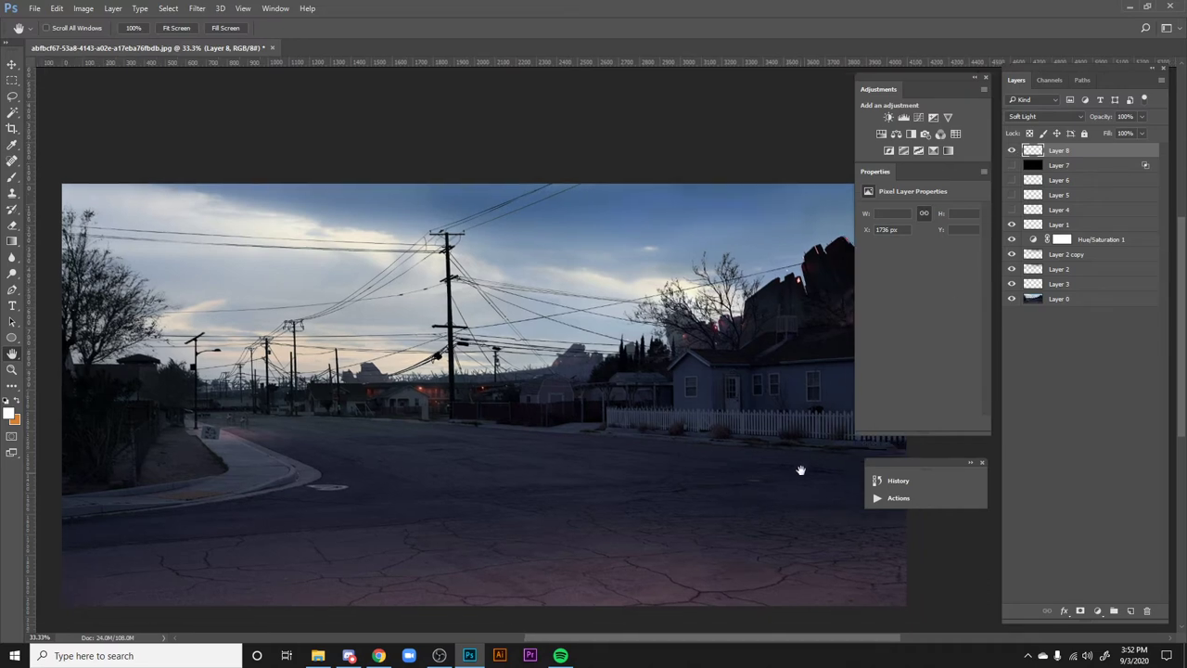
- Fill Layer 8 with orange to test the Soft Light effect on the whole scene, and undo the fill
left_click_drag(390, 472, 654, 298)
scroll(446, 457, "up", 2)
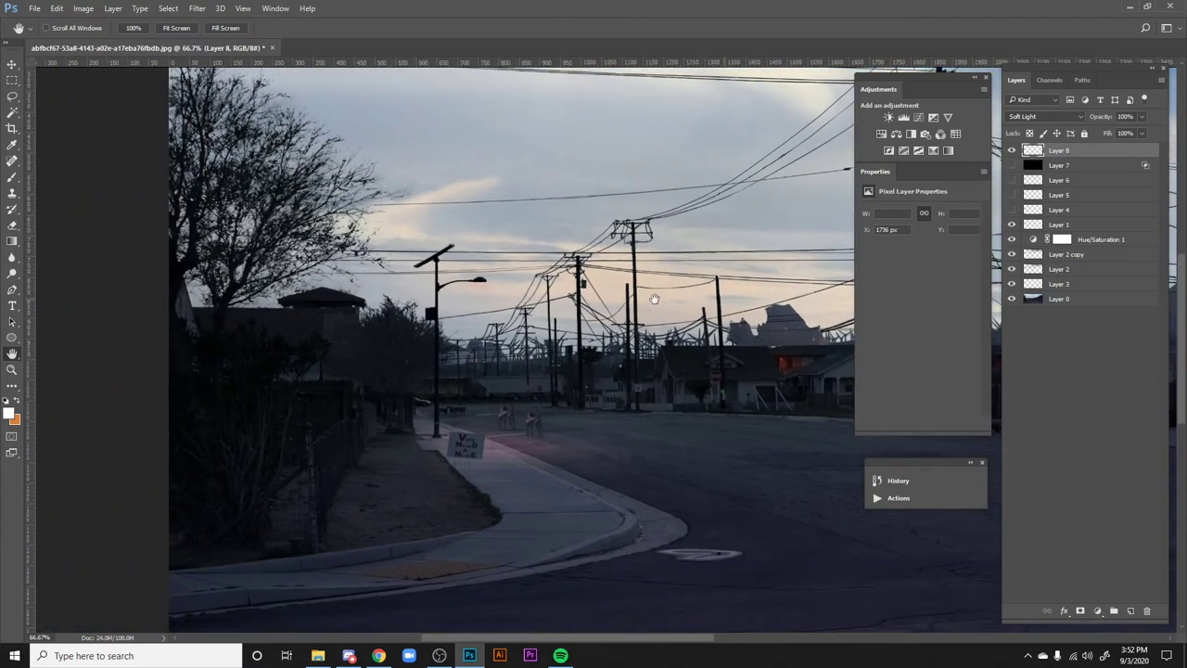
key("ctrl+plus")
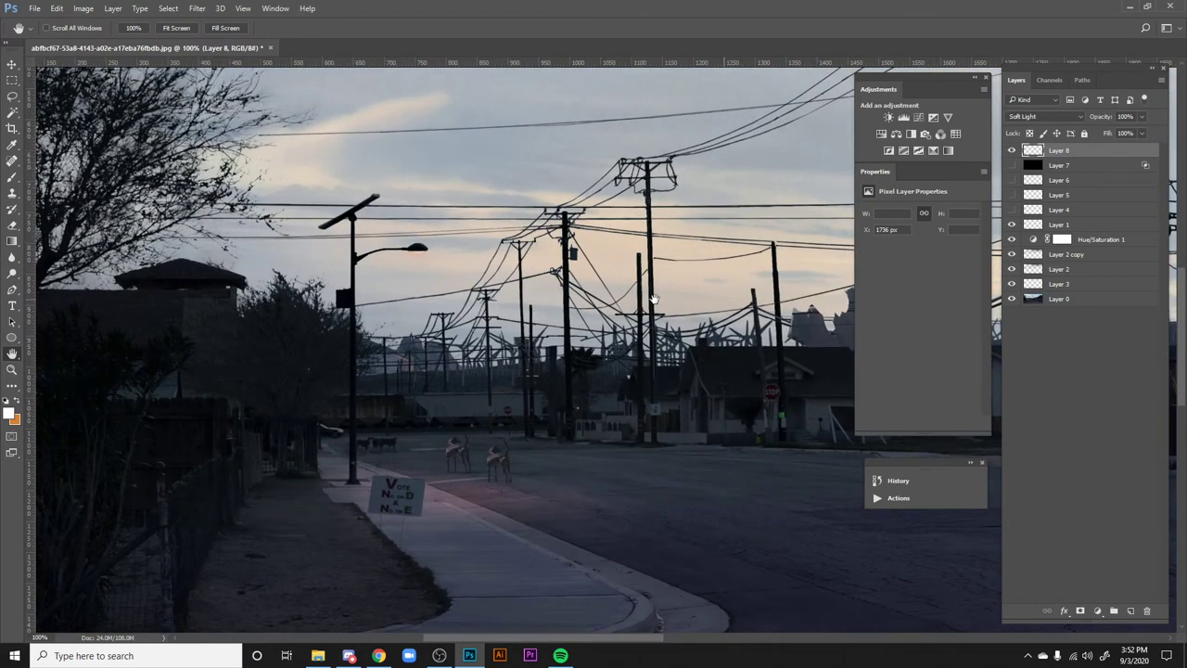
key("ctrl+BackSpace")
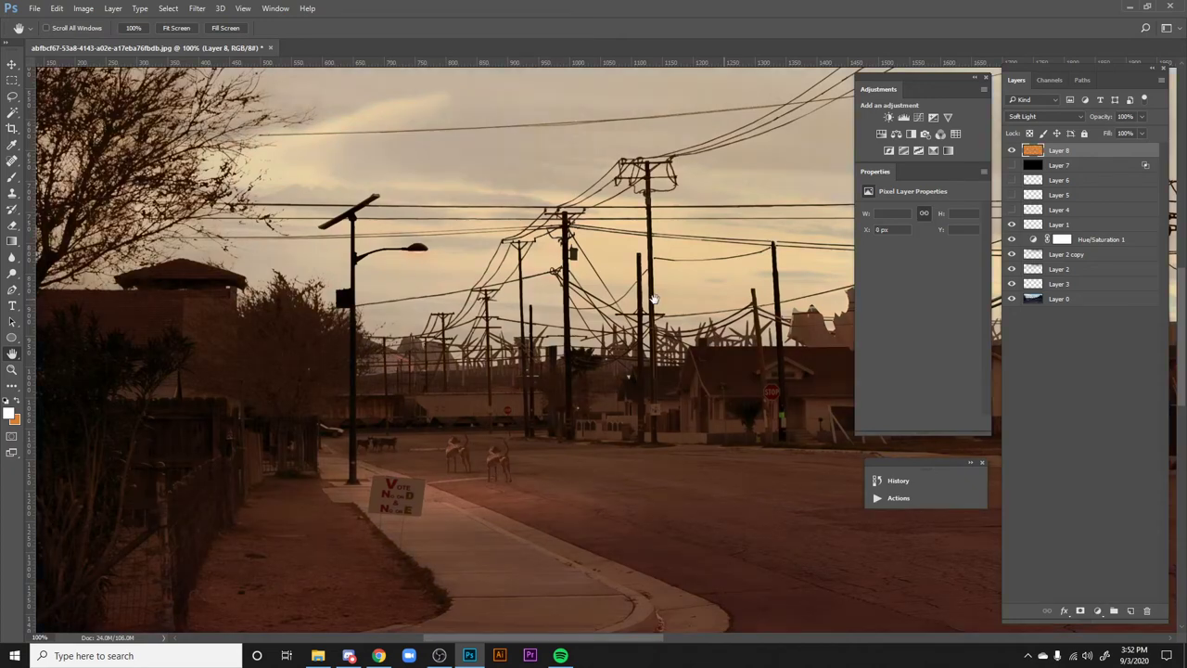
key("ctrl+z")
- Add a new layer above Layer 8 and handwrite VOTE in white above the sidewalk sign with the 1 px brush
key("ctrl+plus")
left_click_drag(612, 460, 758, 285)
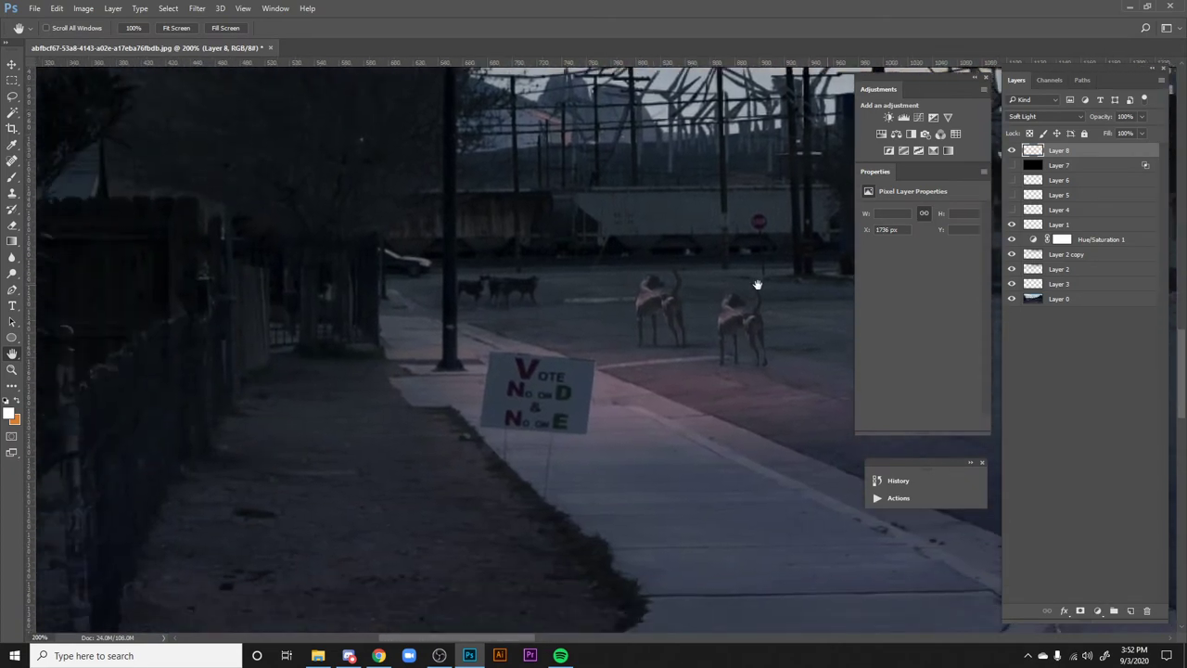
key("ctrl+plus")
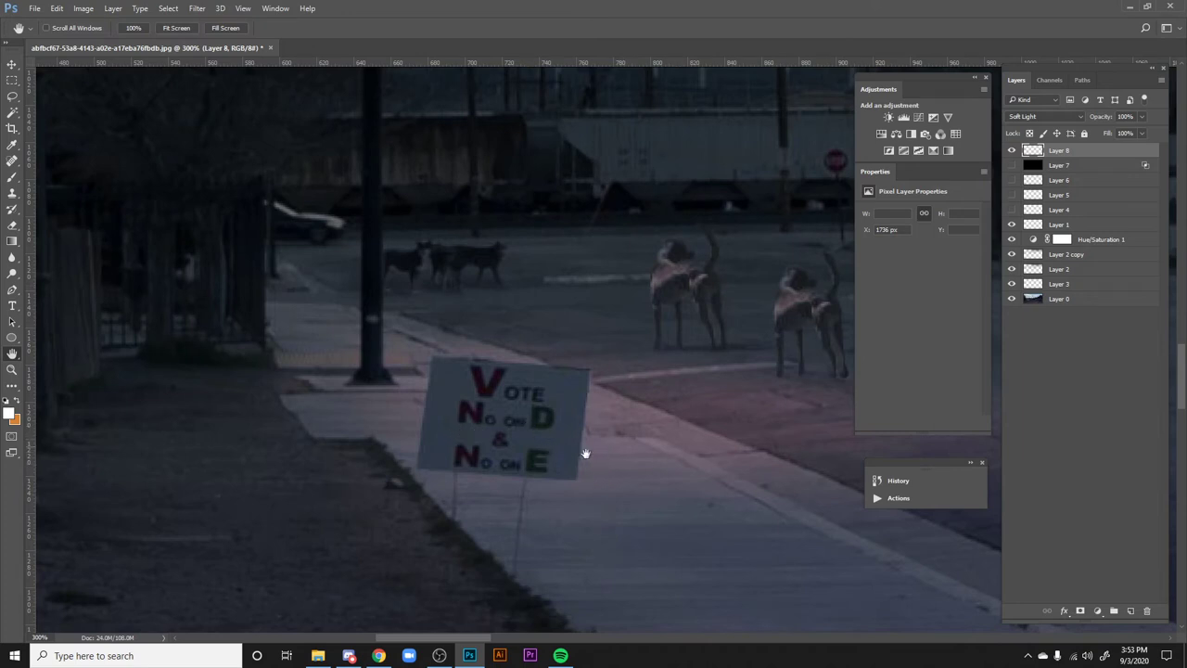
left_click(1114, 610)
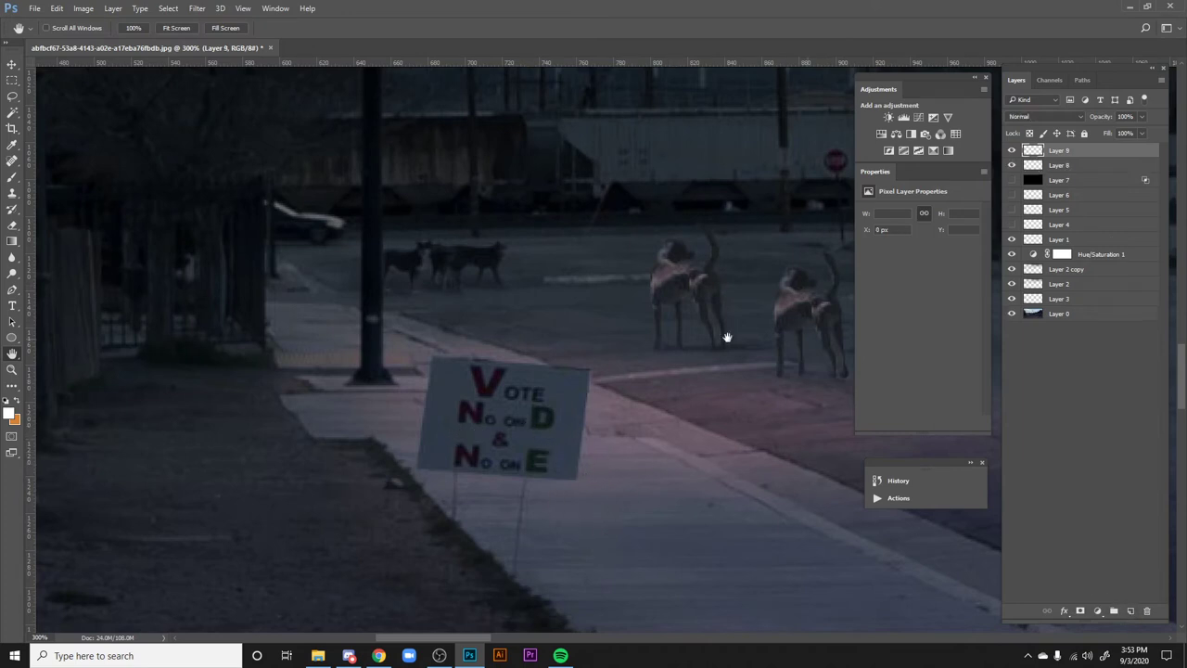
key("b")
right_click(510, 205)
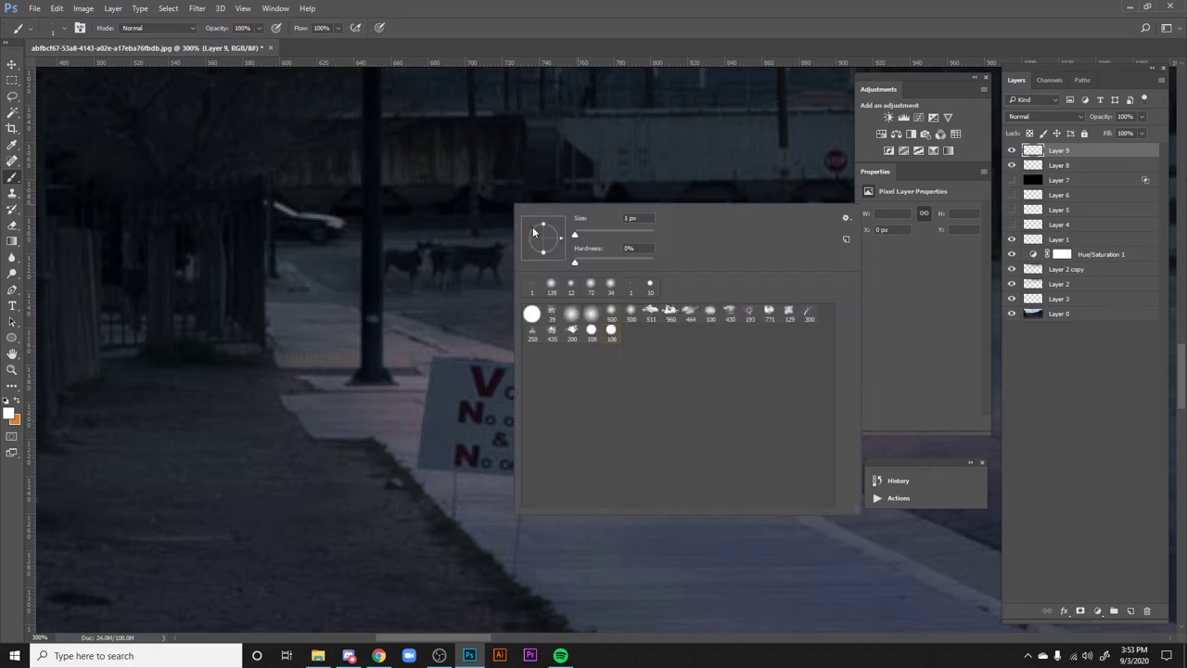
left_click(437, 210)
left_click_drag(436, 190, 479, 206)
mouse_move(504, 208)
left_mouse_down()
mouse_move(541, 206)
mouse_move(522, 239)
mouse_move(538, 248)
left_mouse_up()
left_click_drag(534, 219, 564, 220)
left_click_drag(536, 246, 554, 245)
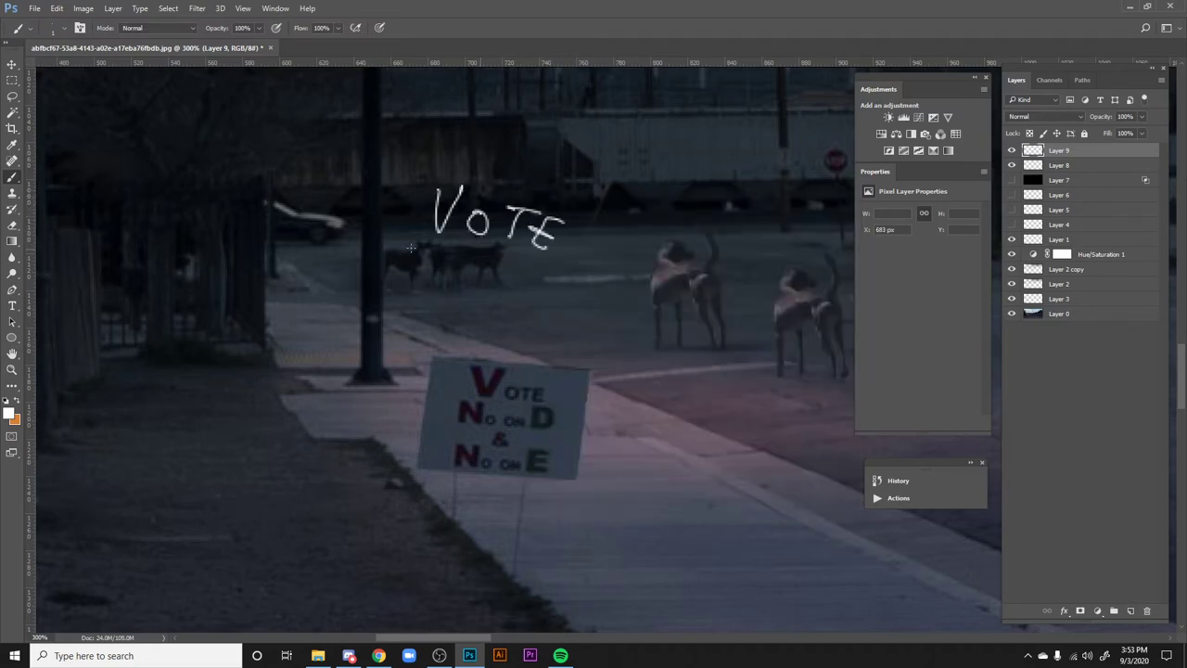
- Handwrite NO ON D & NO ON E in white beneath VOTE and underline the last phrase
mouse_move(407, 266)
left_mouse_down()
mouse_move(423, 239)
mouse_move(437, 250)
left_mouse_up()
mouse_move(505, 267)
left_mouse_down()
mouse_move(544, 269)
mouse_move(582, 302)
left_mouse_up()
left_click_drag(578, 268, 580, 304)
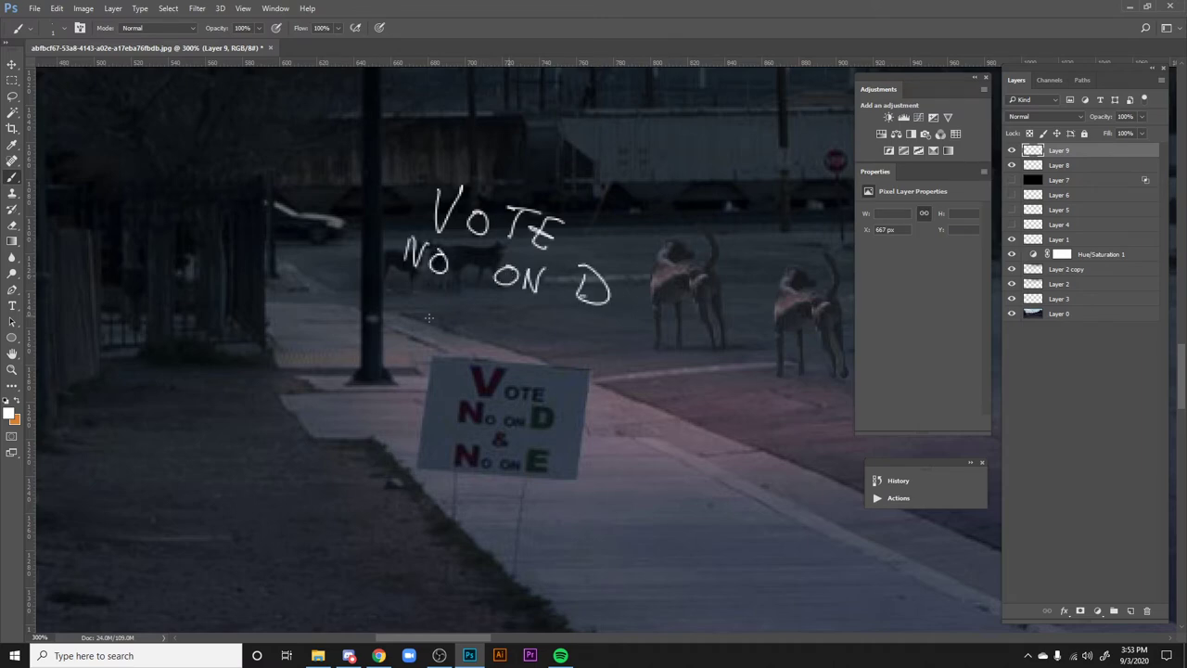
mouse_move(445, 297)
left_mouse_down()
mouse_move(434, 323)
mouse_move(442, 317)
left_mouse_up()
left_click_drag(445, 286, 422, 333)
mouse_move(276, 326)
left_mouse_down()
mouse_move(286, 298)
mouse_move(302, 295)
left_mouse_up()
left_click_drag(317, 304, 372, 352)
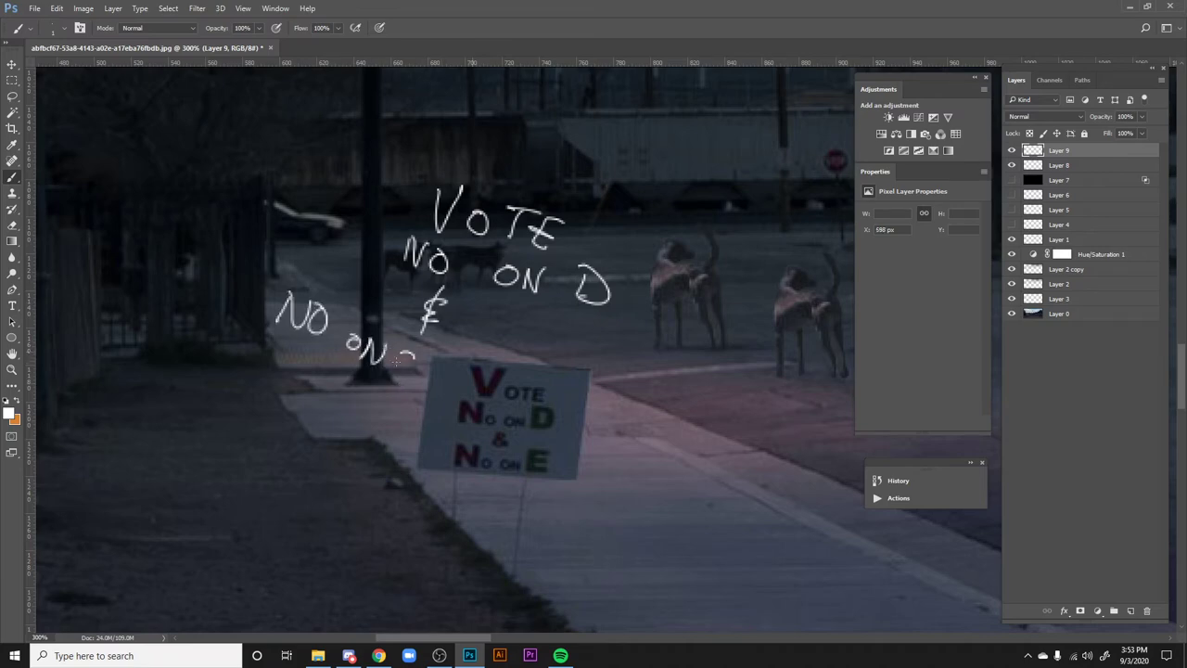
left_click_drag(267, 342, 390, 393)
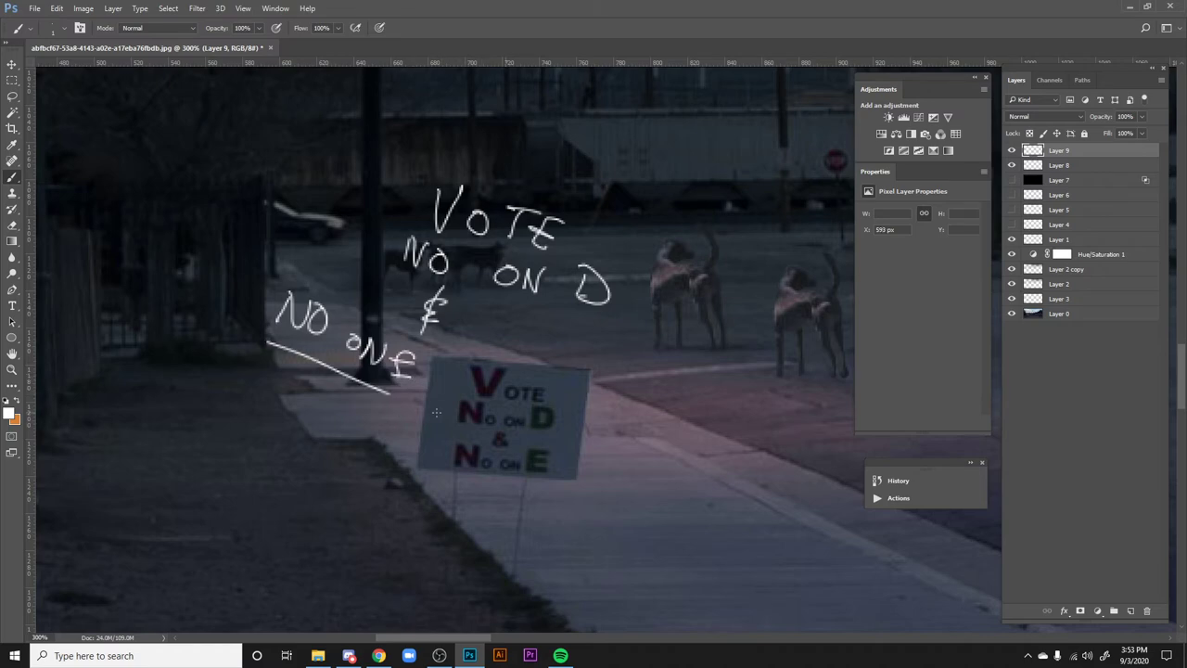
- Delete the layer holding the handwritten sign text
key("h")
key("ctrl+minus")
key("ctrl+minus")
key("Delete")
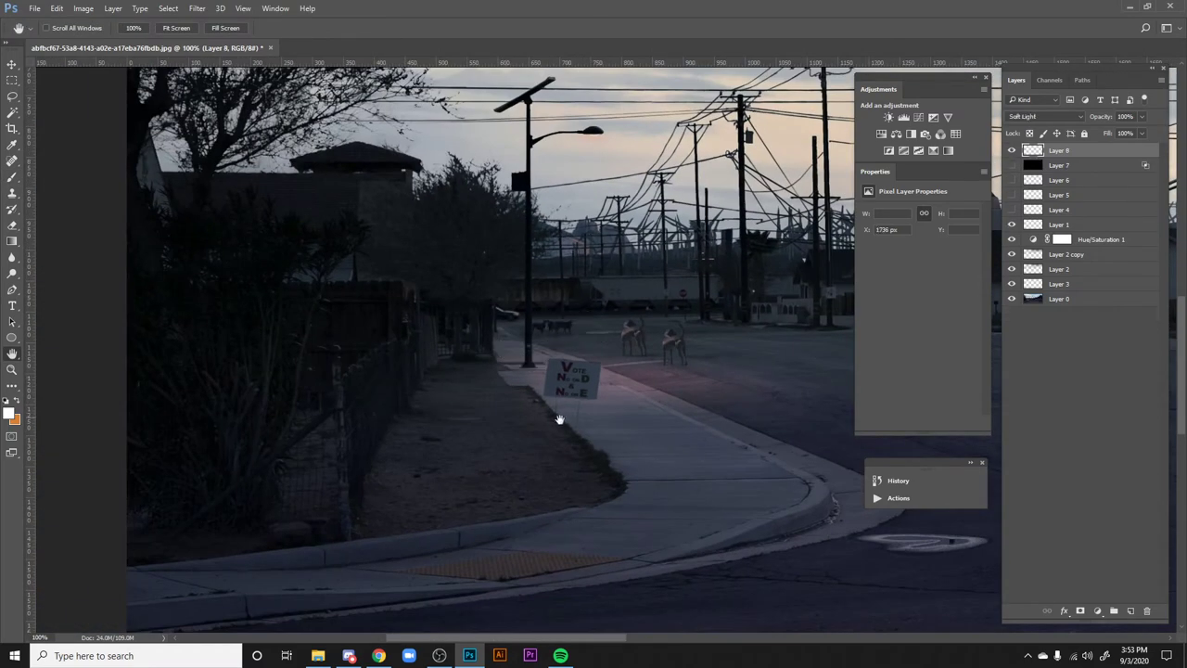
- Add a new layer above Layer 8 and handwrite a white D and a white E in front of the houses across the street
left_click_drag(614, 464, 540, 474)
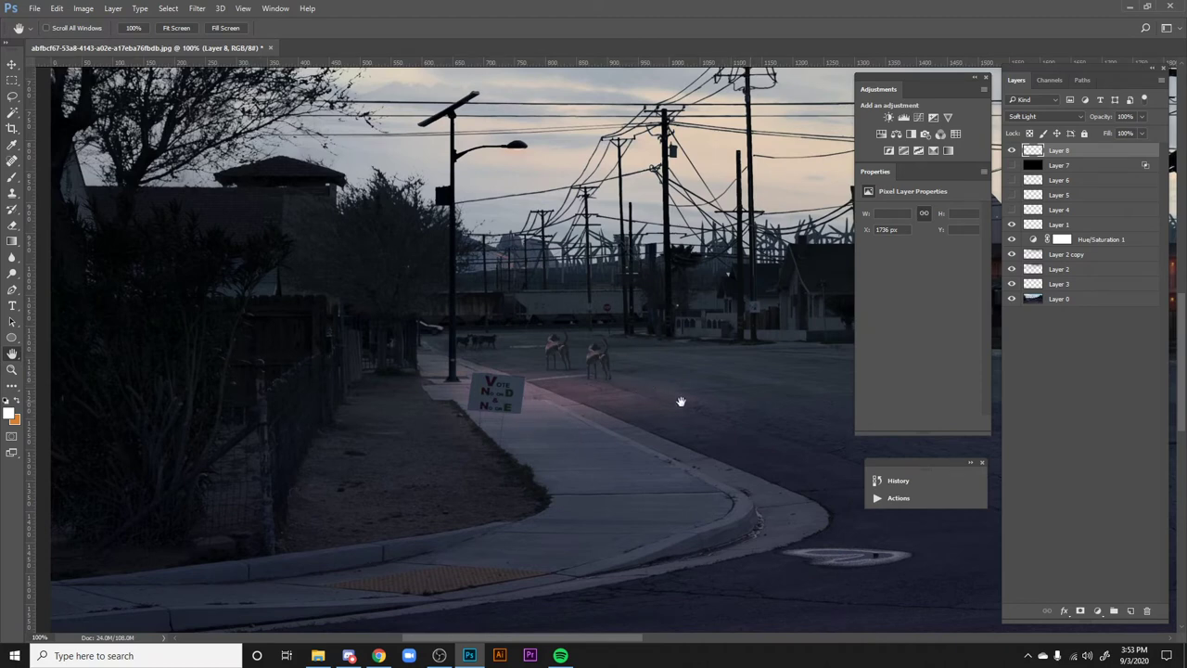
left_click_drag(679, 394, 543, 380)
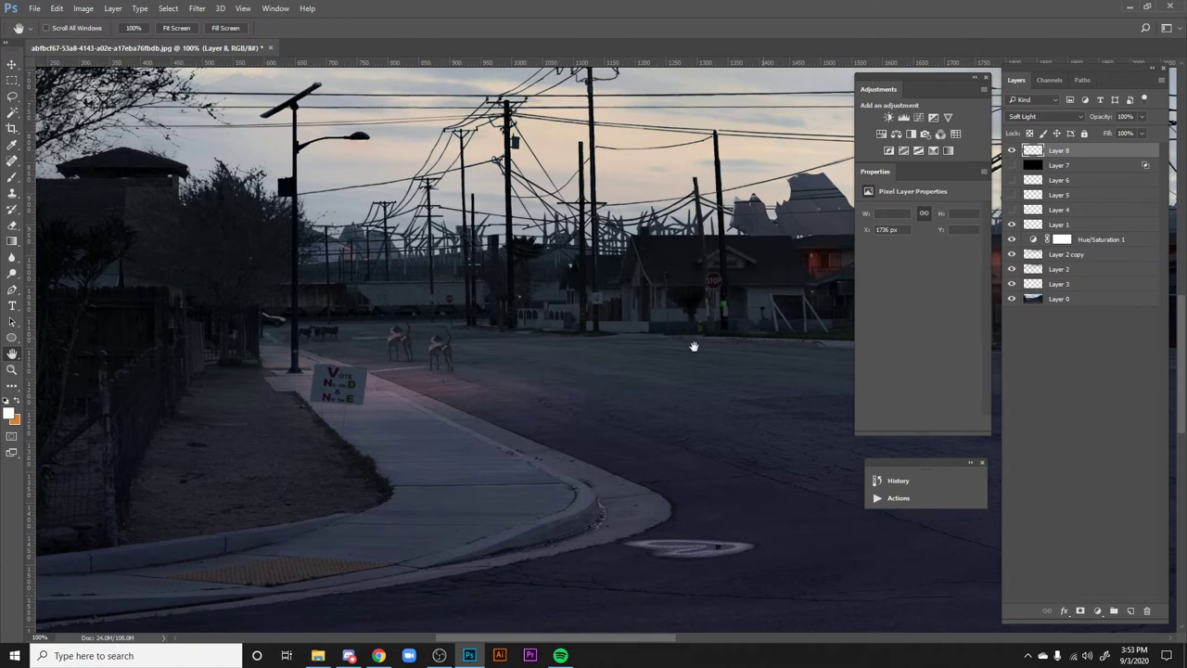
left_click_drag(637, 396, 590, 418)
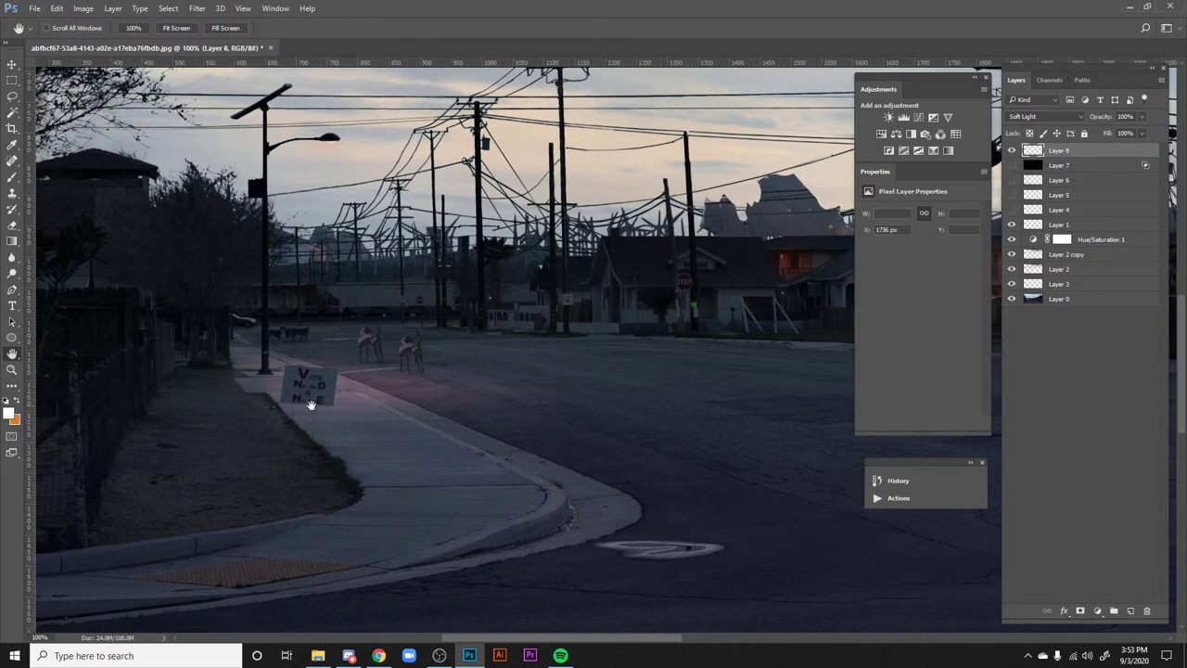
left_click_drag(311, 405, 376, 432)
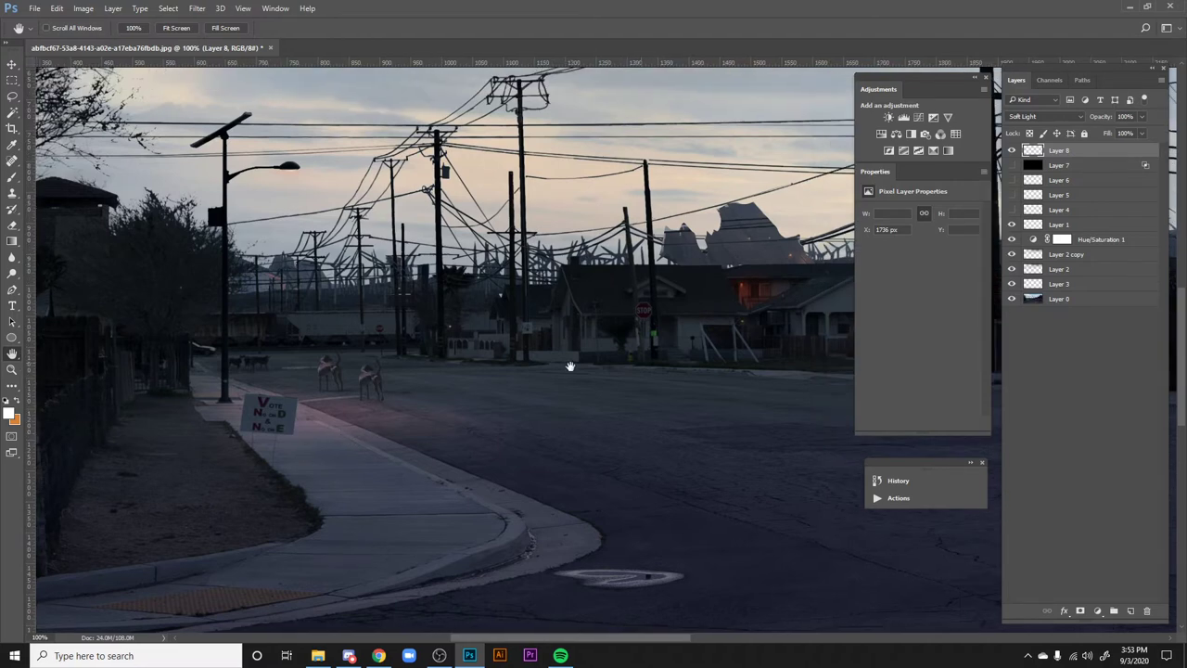
left_click_drag(570, 366, 551, 375)
left_click(1130, 611)
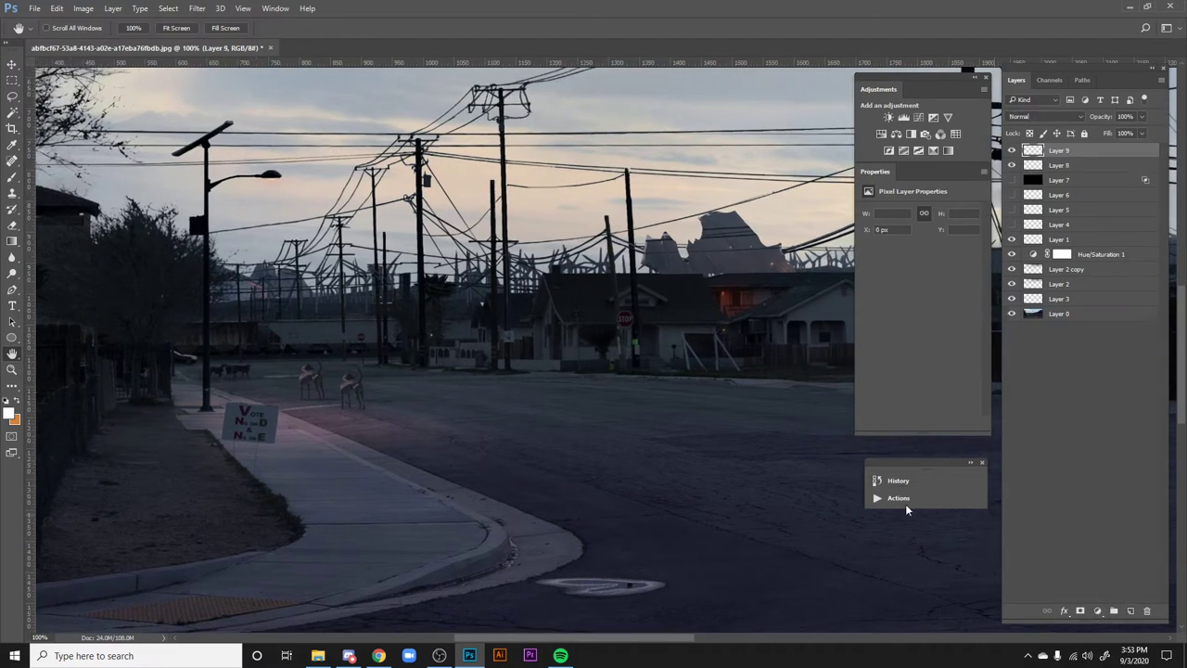
key("b")
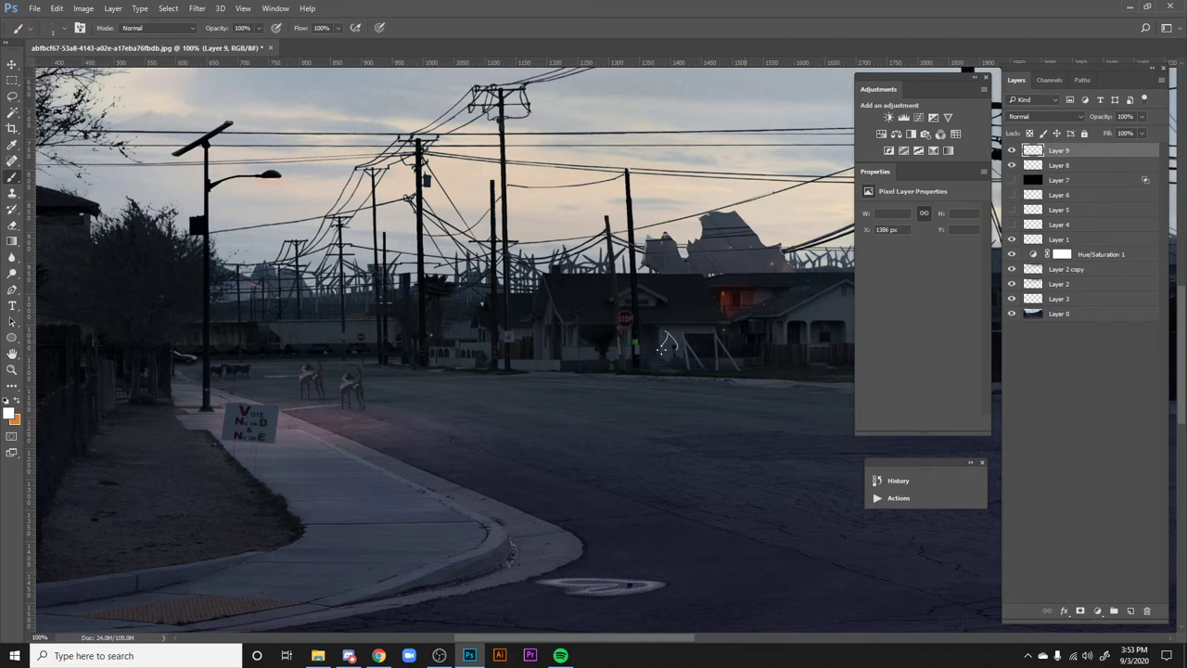
left_click_drag(870, 314, 759, 290)
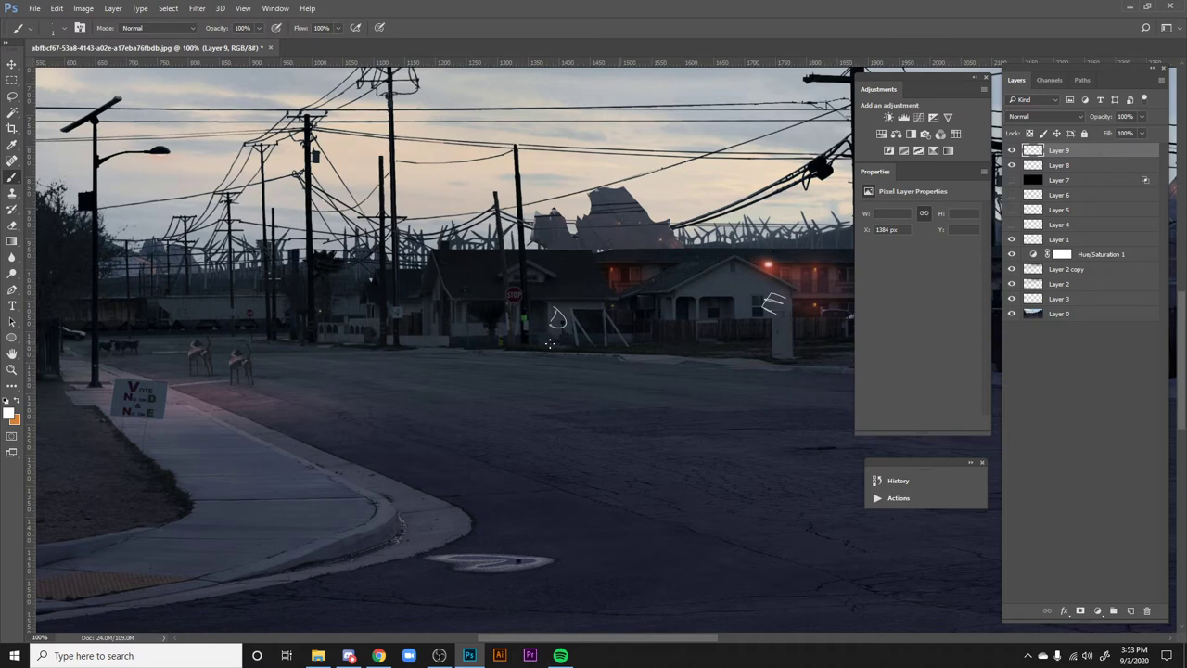
- Mark another small white D at the far curb beside the house and review the letters across the street
scroll(588, 392, "left", 5)
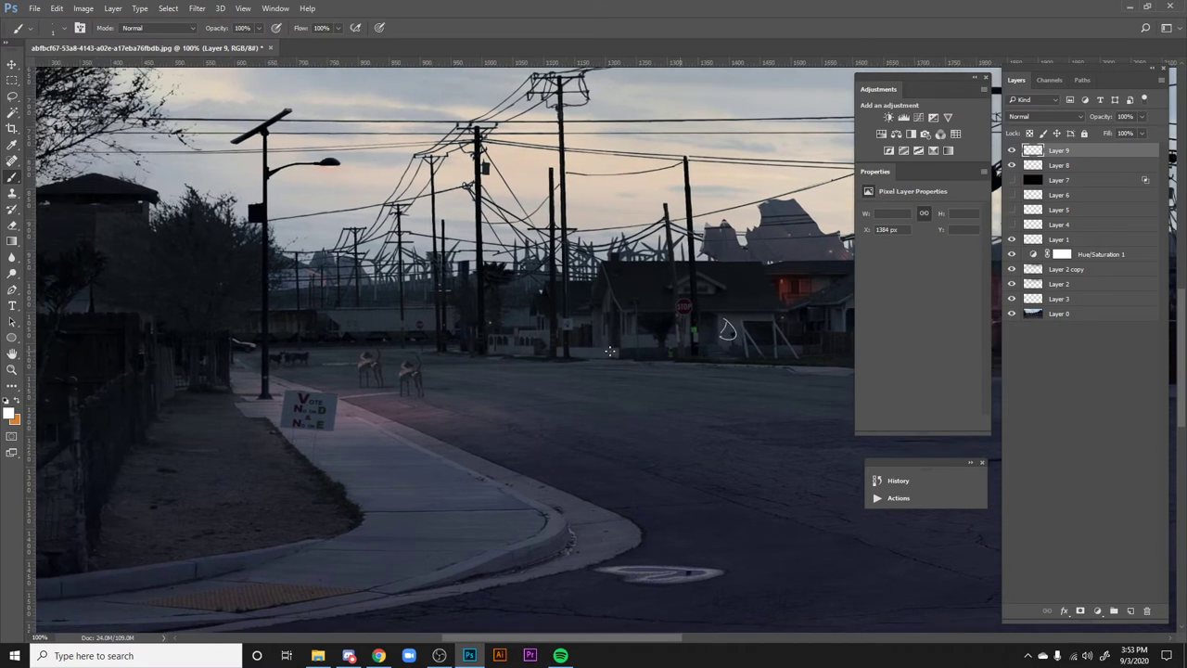
scroll(681, 401, "right", 10)
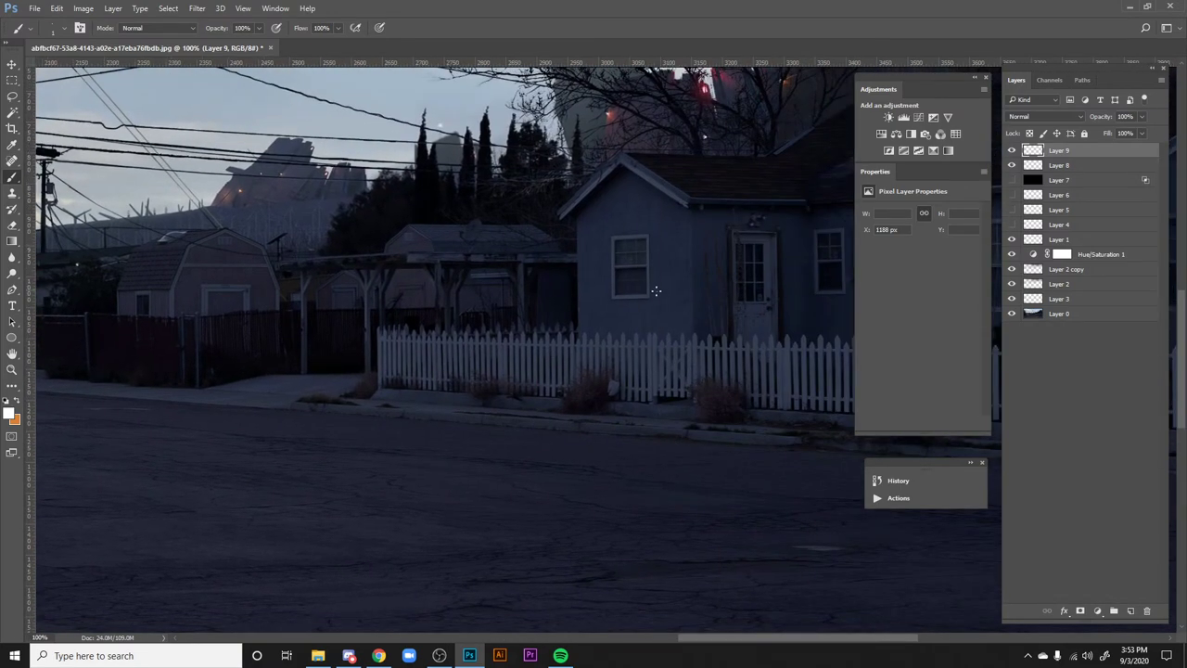
scroll(747, 340, "left", 15)
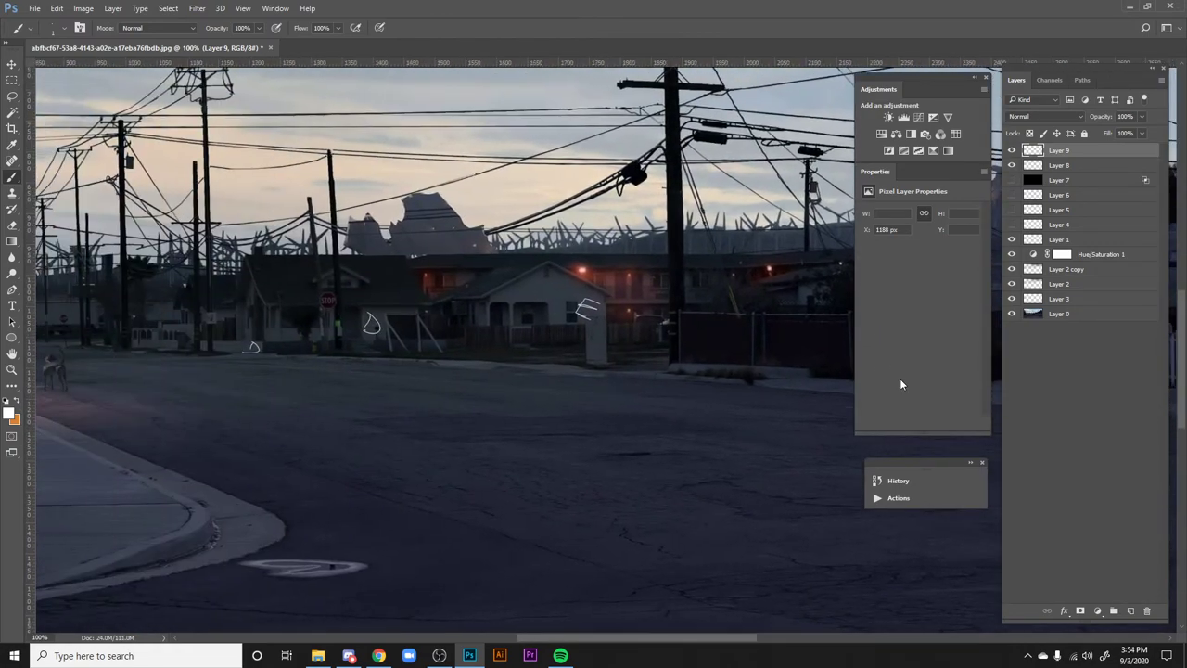
scroll(899, 378, "down", 2)
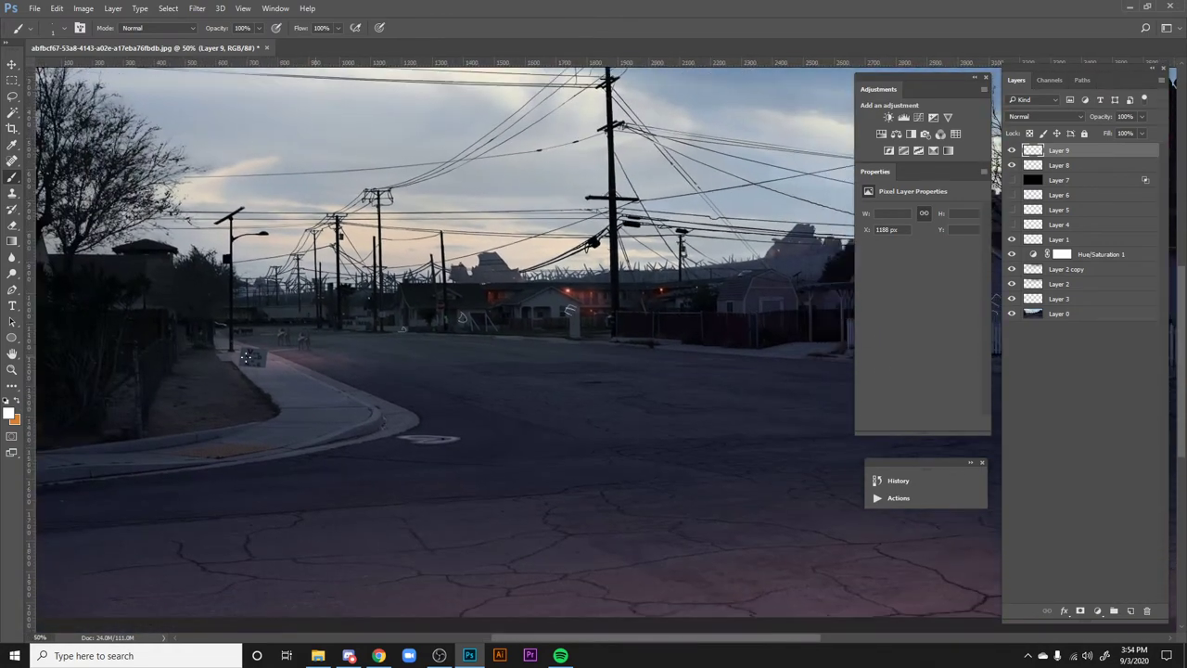
- Circle the sidewalk sign in white and delete Layer 9 with its handwritten marks
left_click(248, 357)
key("h")
left_click_drag(673, 442, 717, 432)
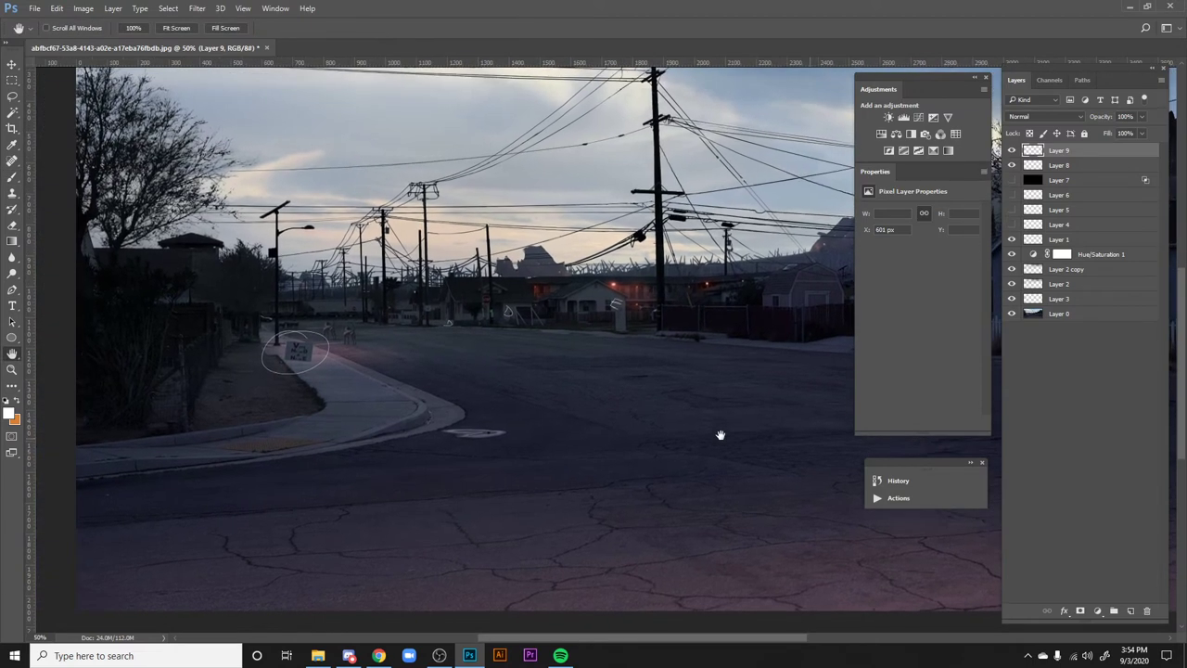
key("ctrl+e")
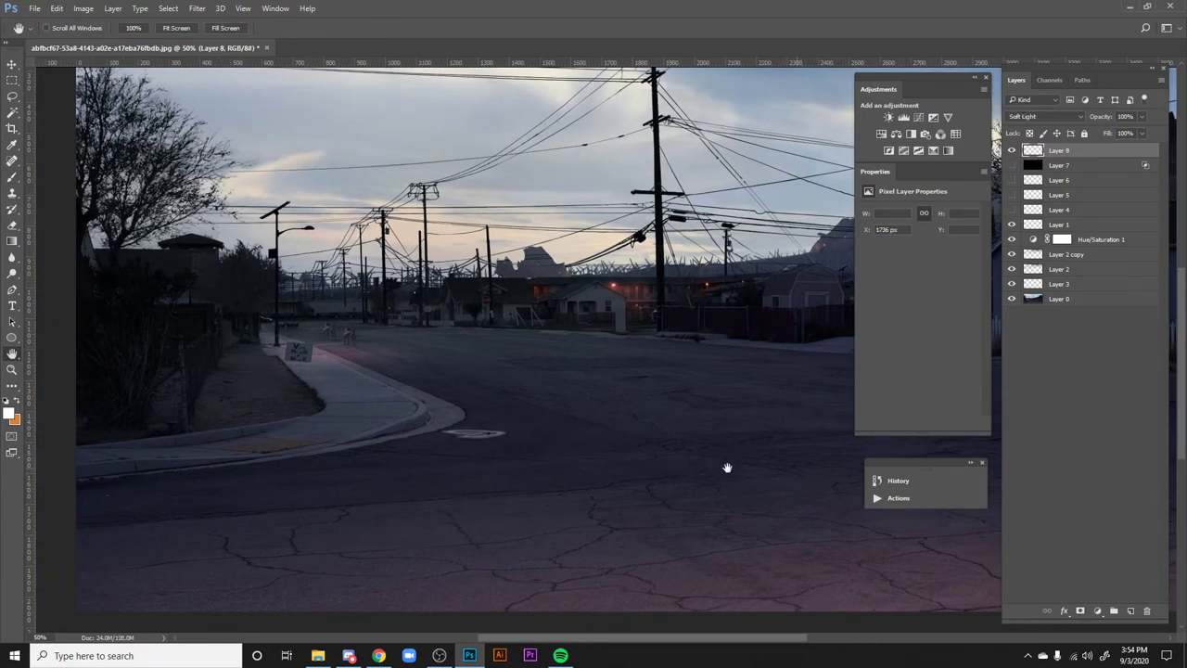
left_click_drag(751, 420, 716, 431)
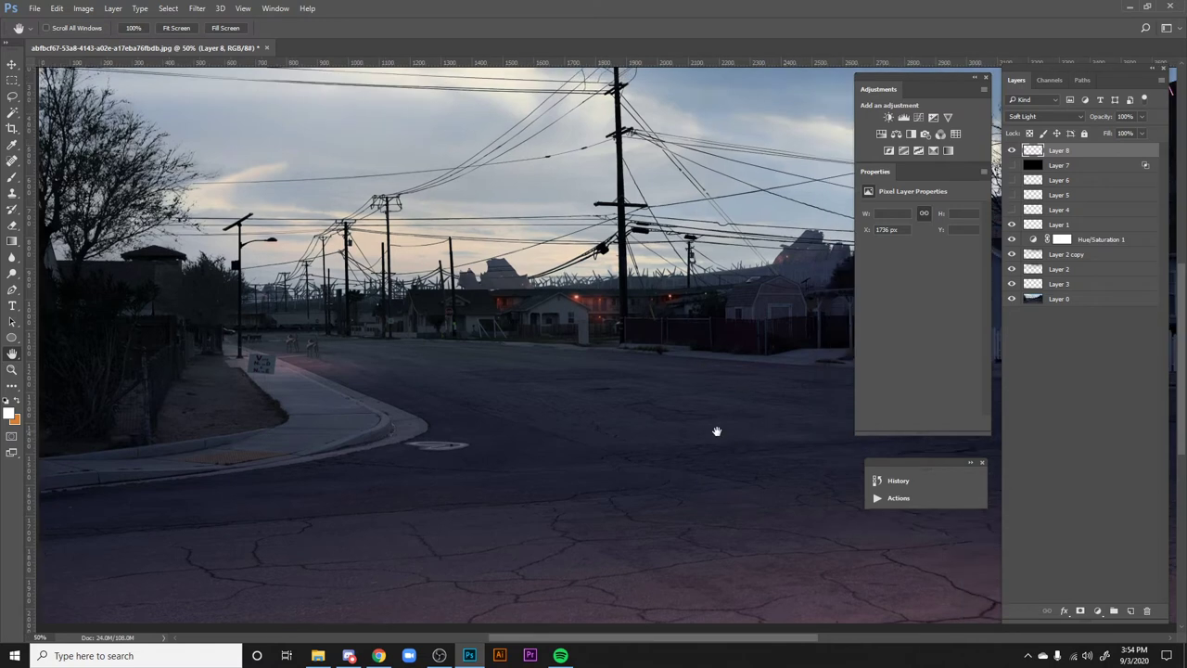
- Switch to the textured 100 brush tip at 28 px and undo a trial stroke across the road
key("b")
right_click(649, 331)
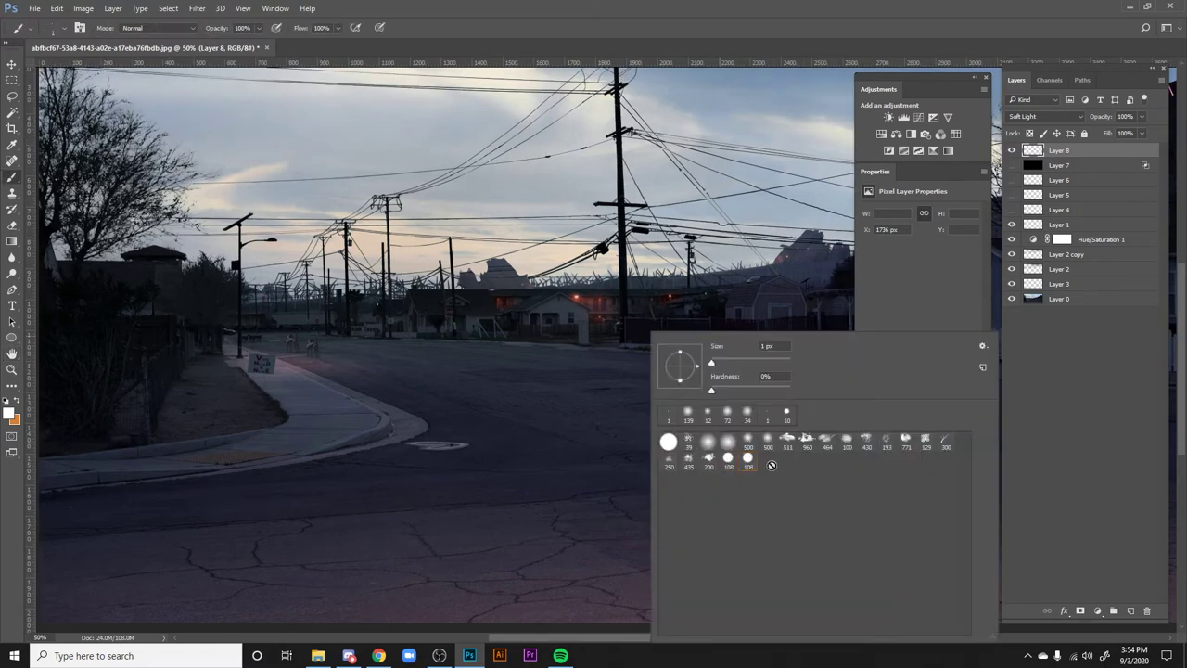
left_click_drag(712, 363, 727, 365)
key("Return")
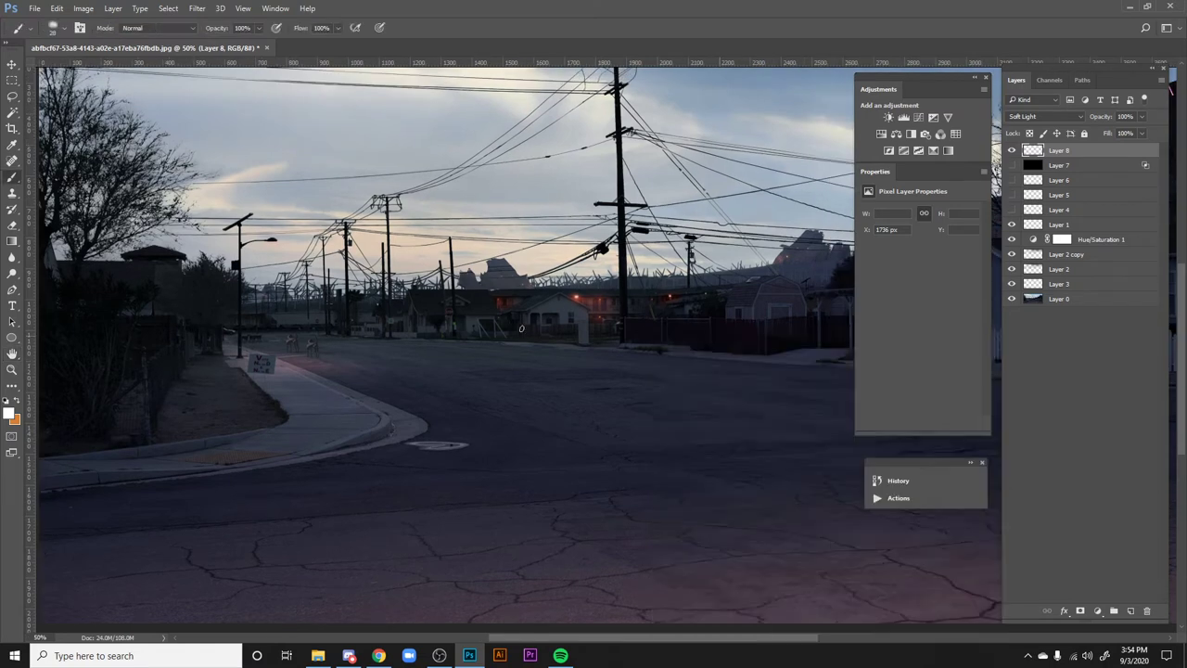
left_click_drag(481, 329, 411, 443)
key("ctrl+z")
- Paint a large D on the street with a 59 px brush on a Normal-mode layer, using a dark colour sampled from the sidewalk sign
key("i")
left_click(263, 354)
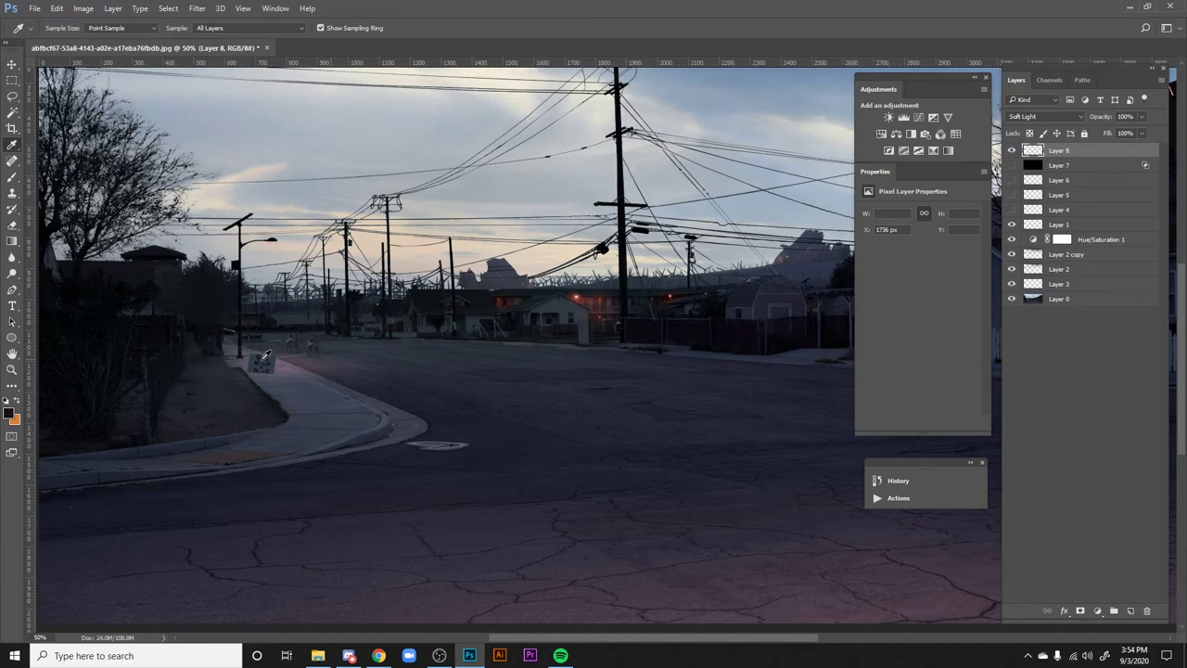
key("b")
right_click(640, 334)
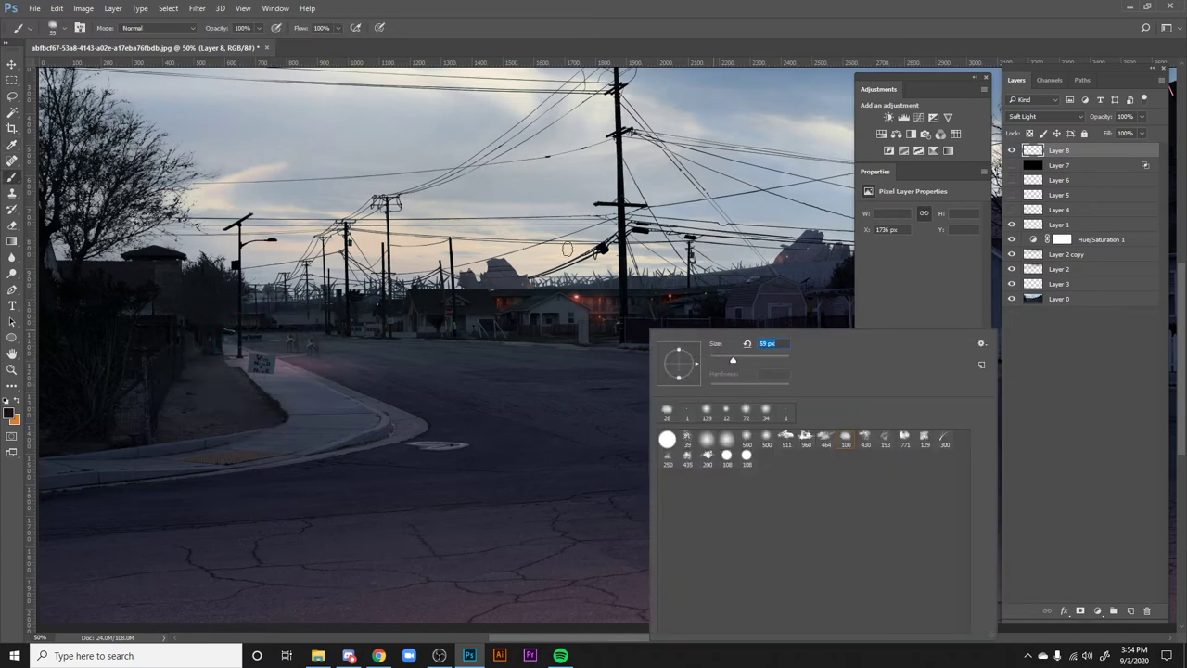
key("Return")
mouse_move(564, 357)
left_mouse_down()
mouse_move(548, 373)
mouse_move(558, 366)
mouse_move(553, 411)
mouse_move(615, 408)
mouse_move(598, 389)
left_mouse_up()
key("ctrl+z")
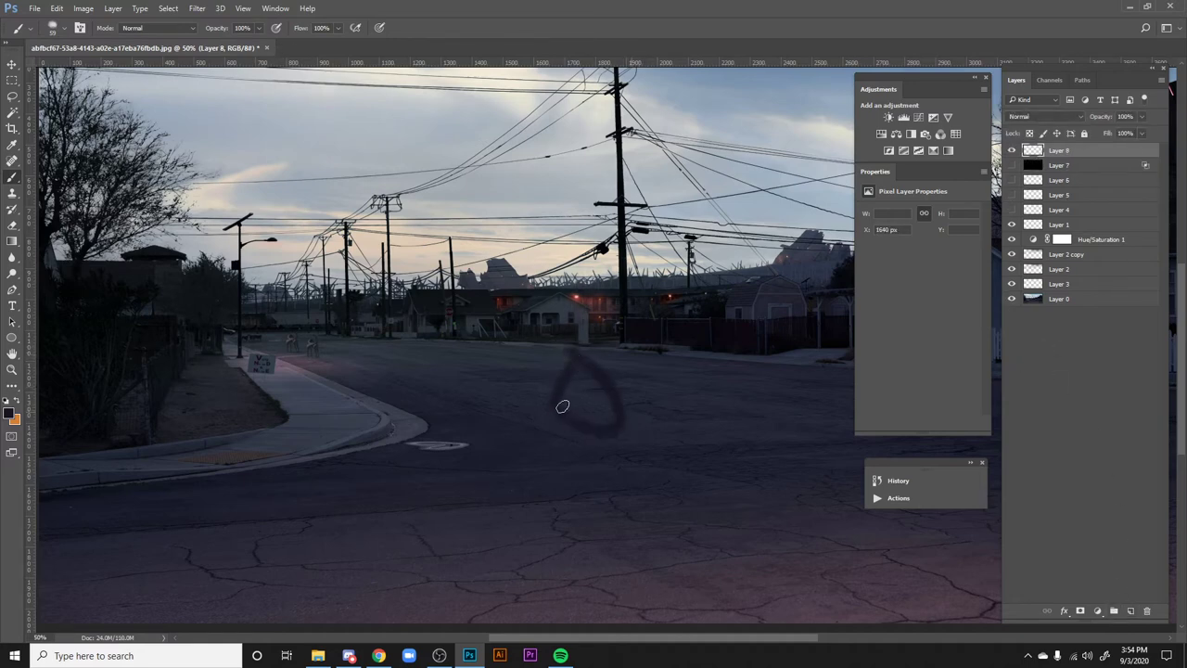
- Strengthen the painted D by duplicating Layer 8 seven times and merging all the copies with the original
key("ctrl+j")
key("ctrl+j")
key("ctrl+j")
key("ctrl+j")
key("ctrl+j")
key("ctrl+j")
key("ctrl+j")
key("h")
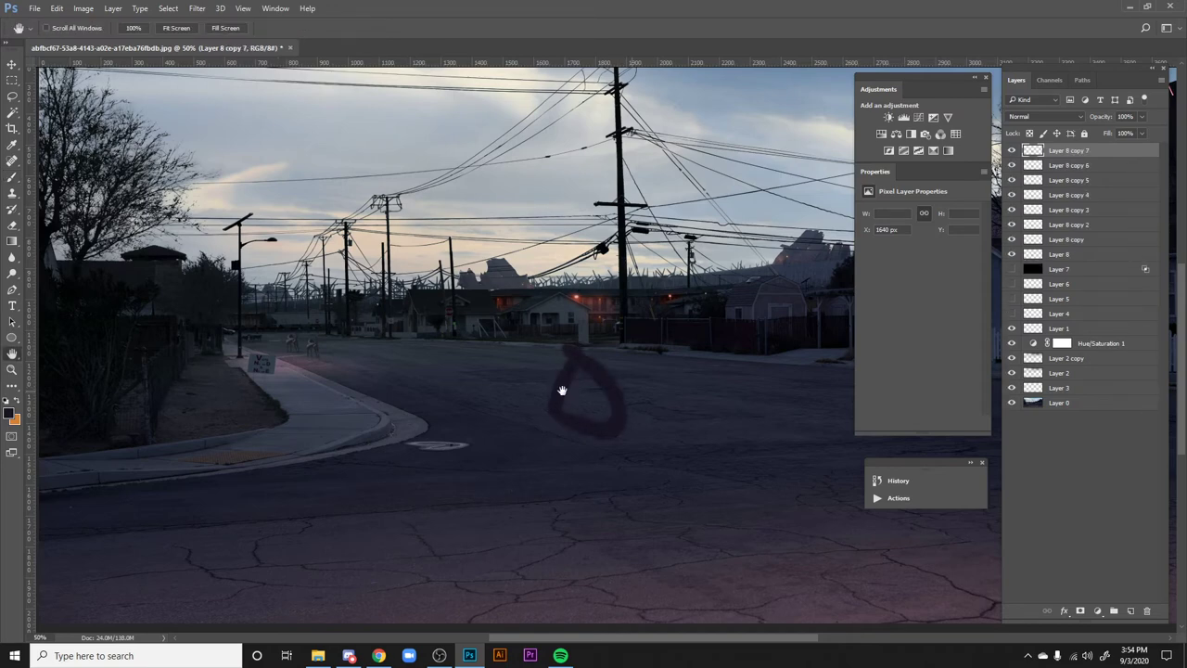
left_click(1086, 254, "shift")
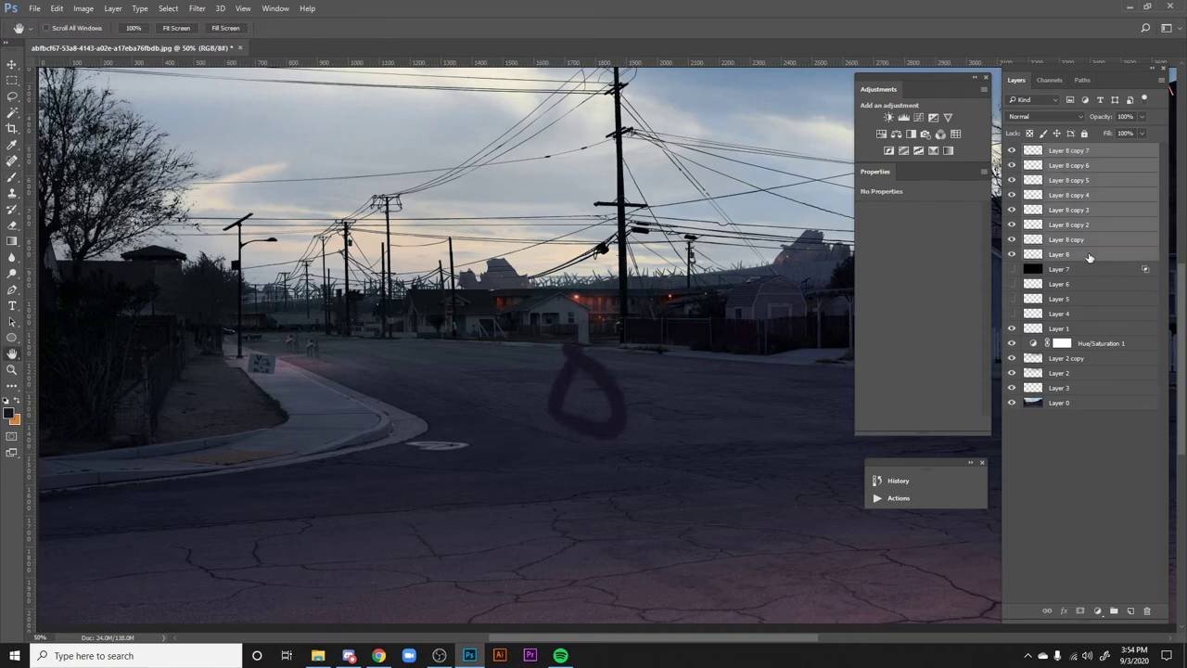
key("ctrl+e")
- Move the merged D from the street onto the blue house's wall behind the white picket fence
key("v")
scroll(432, 437, "right", 5)
left_click_drag(390, 399, 784, 328)
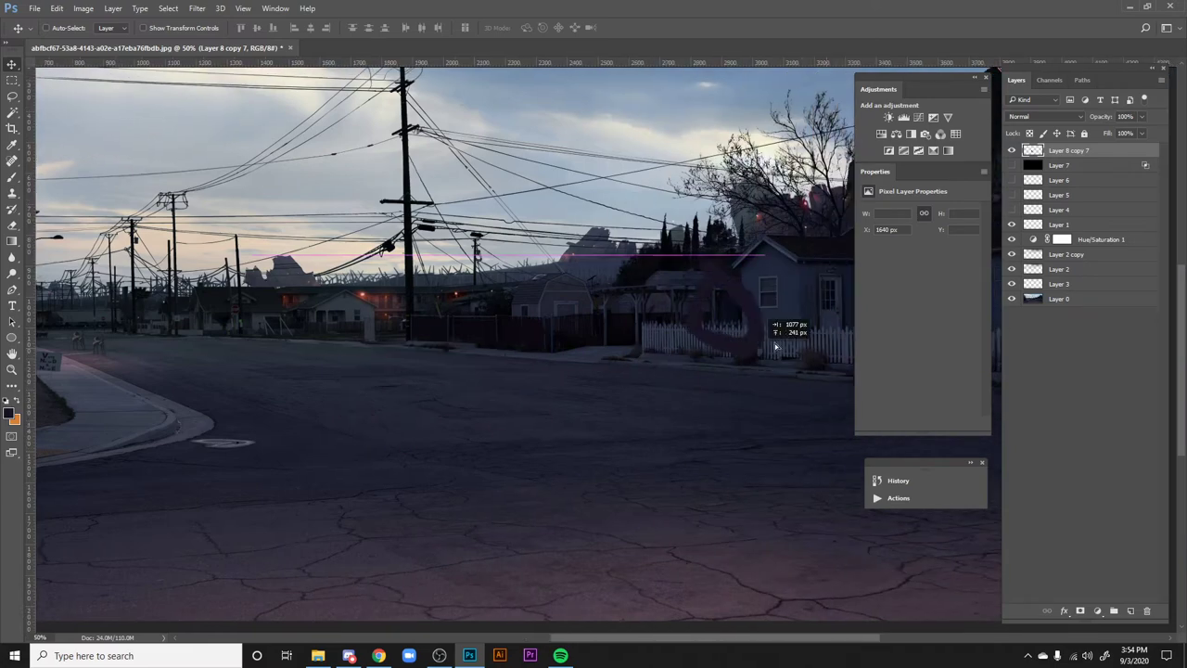
scroll(769, 352, "right", 3)
left_click_drag(631, 338, 788, 347)
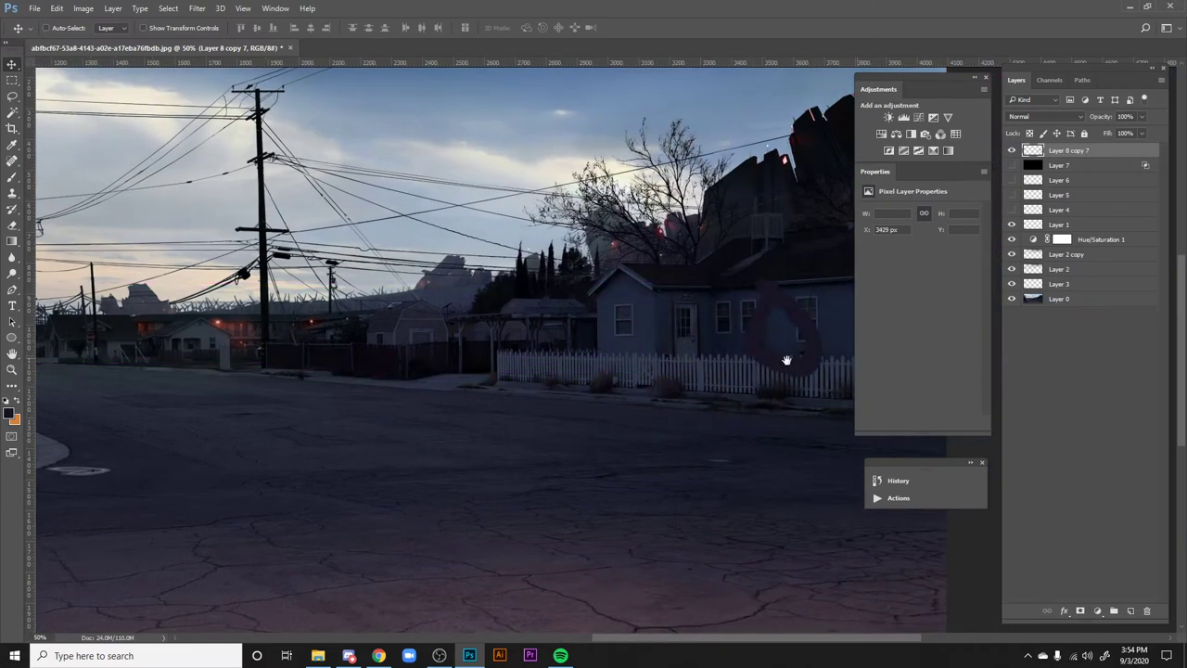
scroll(787, 347, "right", 3)
left_click_drag(612, 403, 677, 370)
scroll(677, 371, "up", 3)
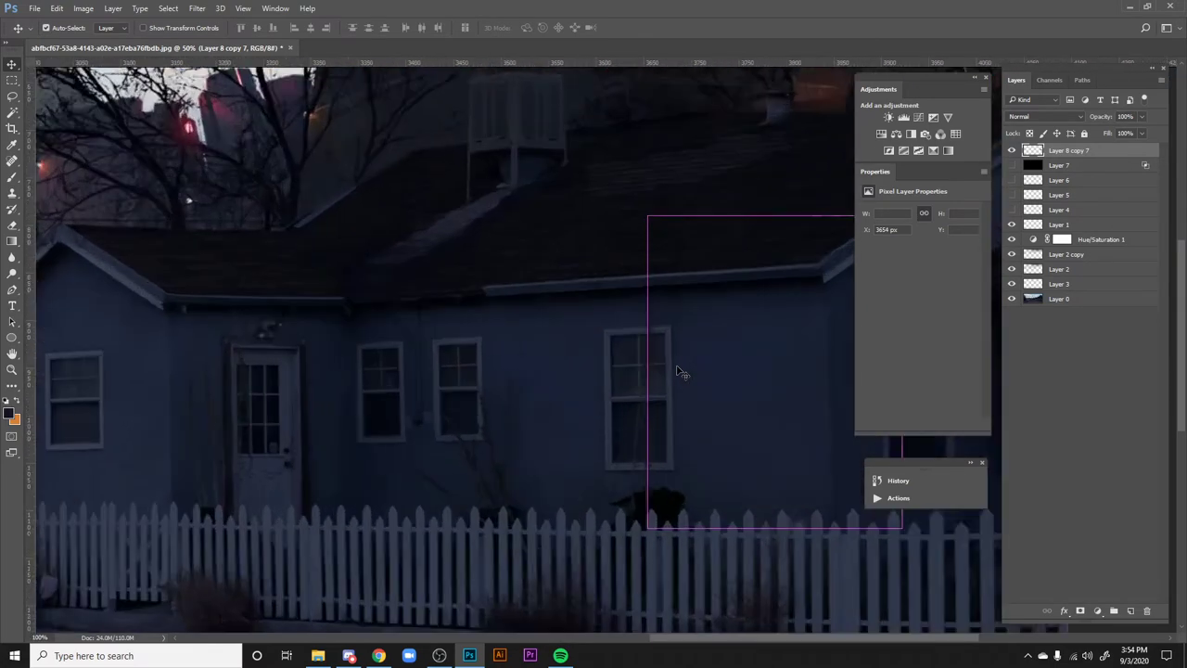
- Scale the D to about 47% between the house's windows and skew its lower edge to match the wall
key("ctrl+t")
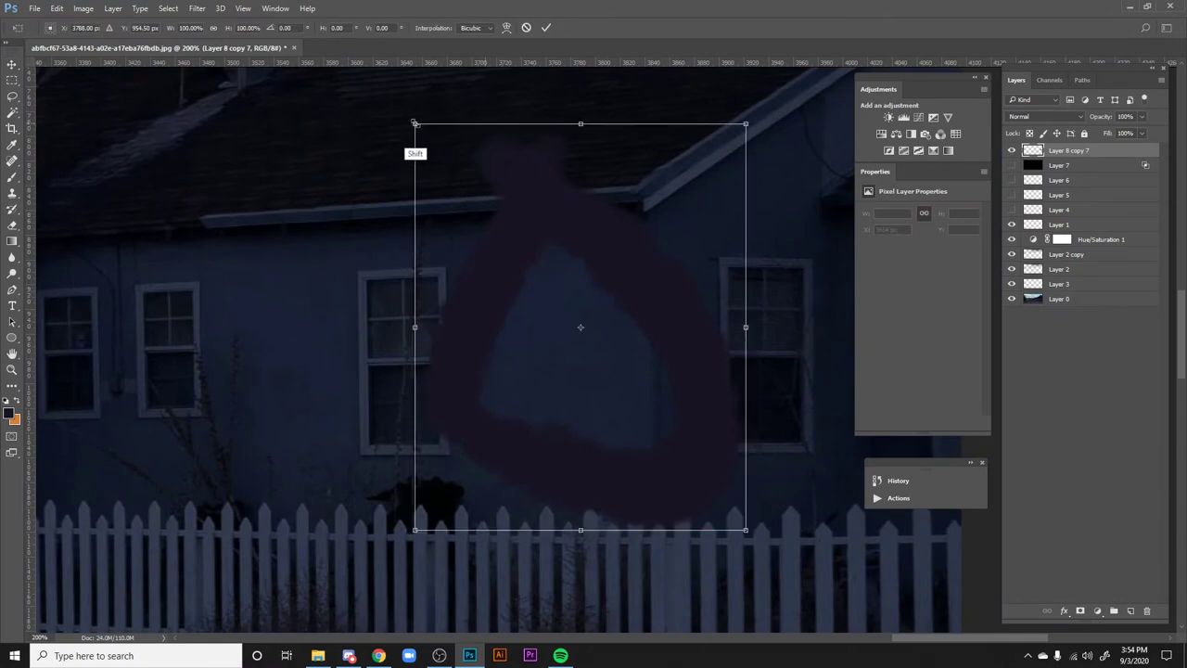
left_click_drag(416, 124, 588, 337)
left_click_drag(677, 492, 566, 412)
mouse_move(475, 454)
left_mouse_down()
mouse_move(492, 461)
mouse_move(483, 457)
left_mouse_up()
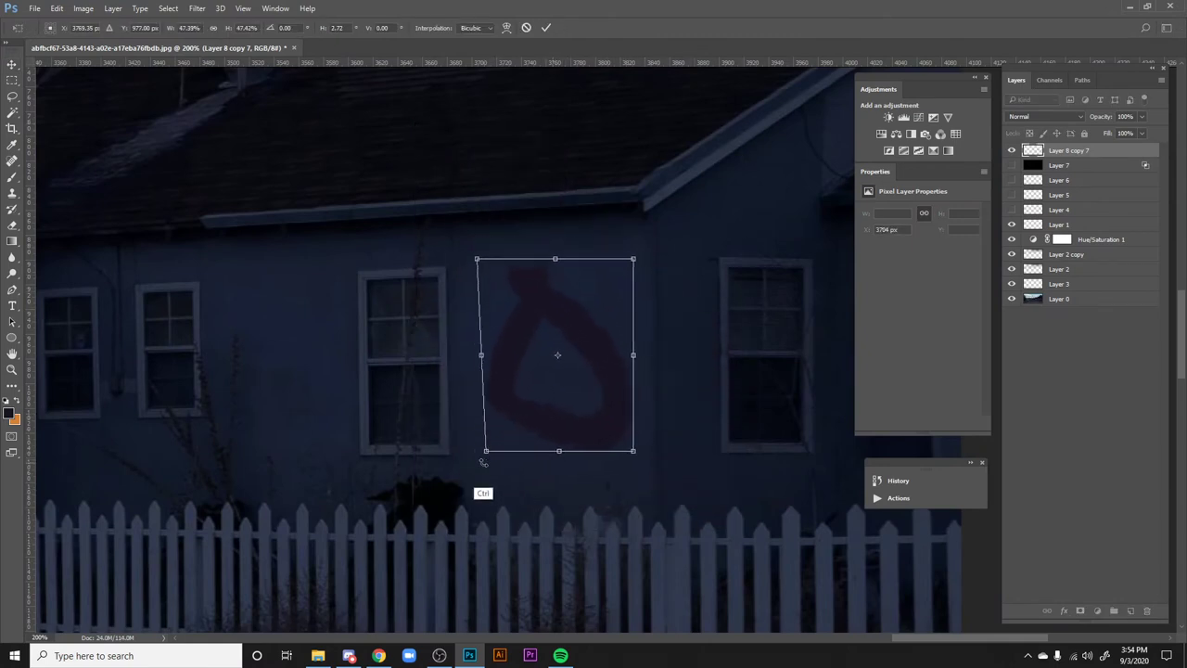
key("Return")
- Blend the D into the wall by splitting the Underlying Layer black Blend If slider to 28 / 36
double_click(1112, 151)
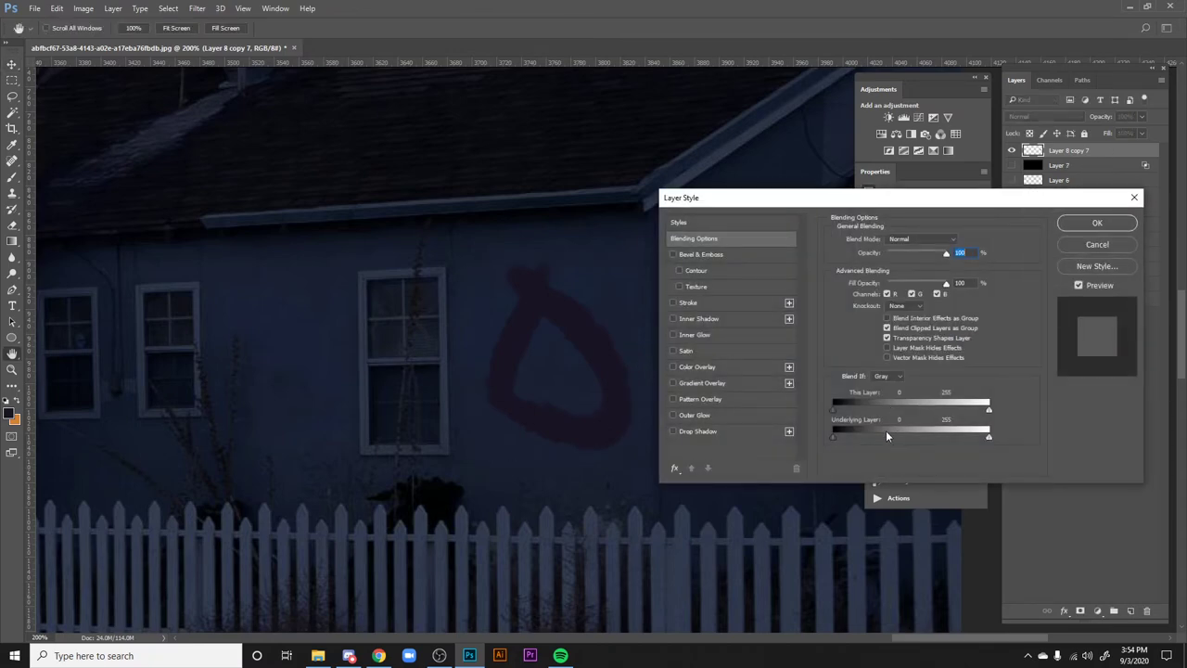
mouse_move(832, 436)
left_mouse_down()
mouse_move(876, 436)
mouse_move(855, 434)
left_mouse_up()
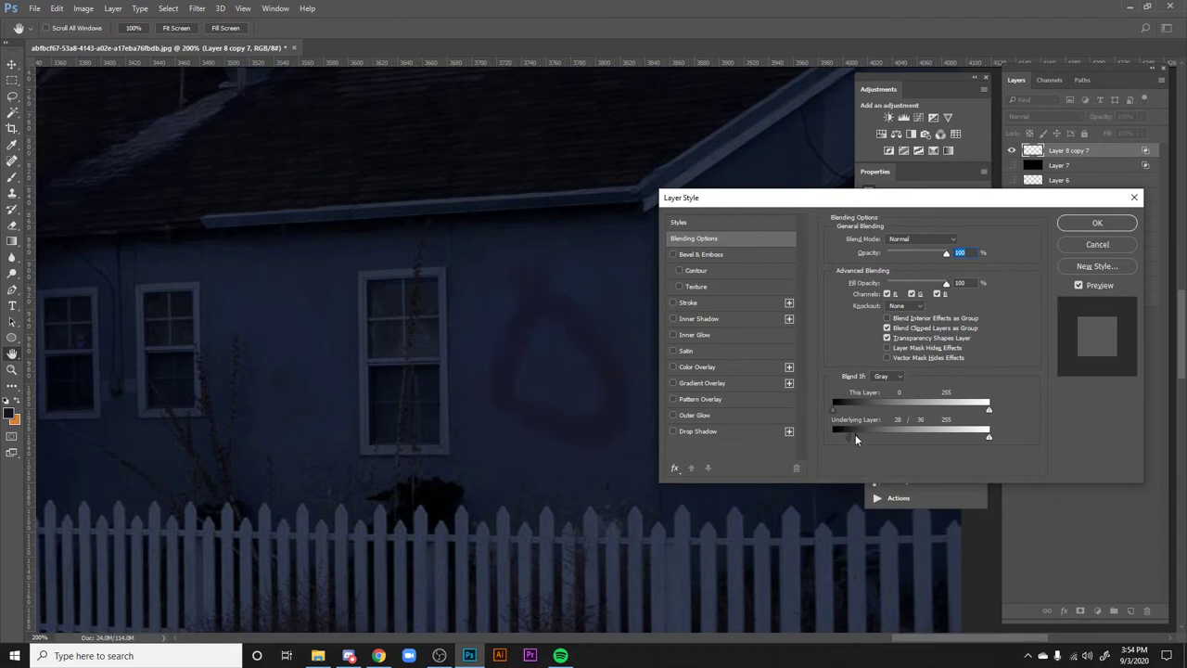
key("Return")
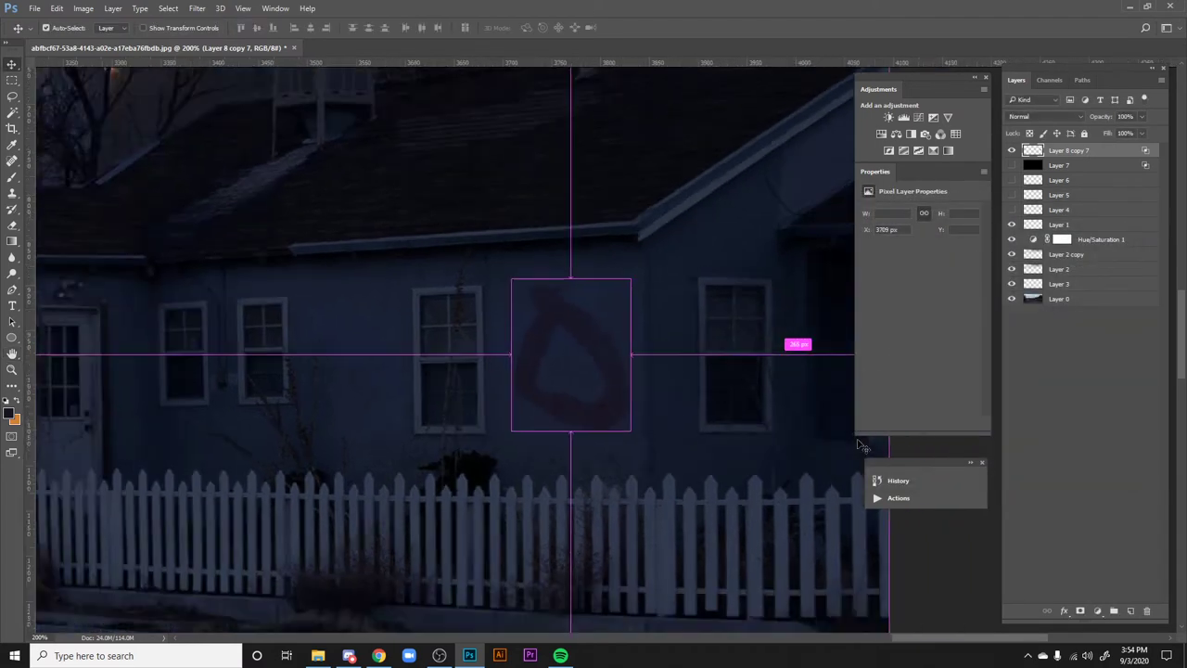
- Duplicate the layer holding the D on the blue house's wall
key("ctrl+minus")
key("ctrl+minus")
key("ctrl+minus")
left_click_drag(620, 406, 711, 406)
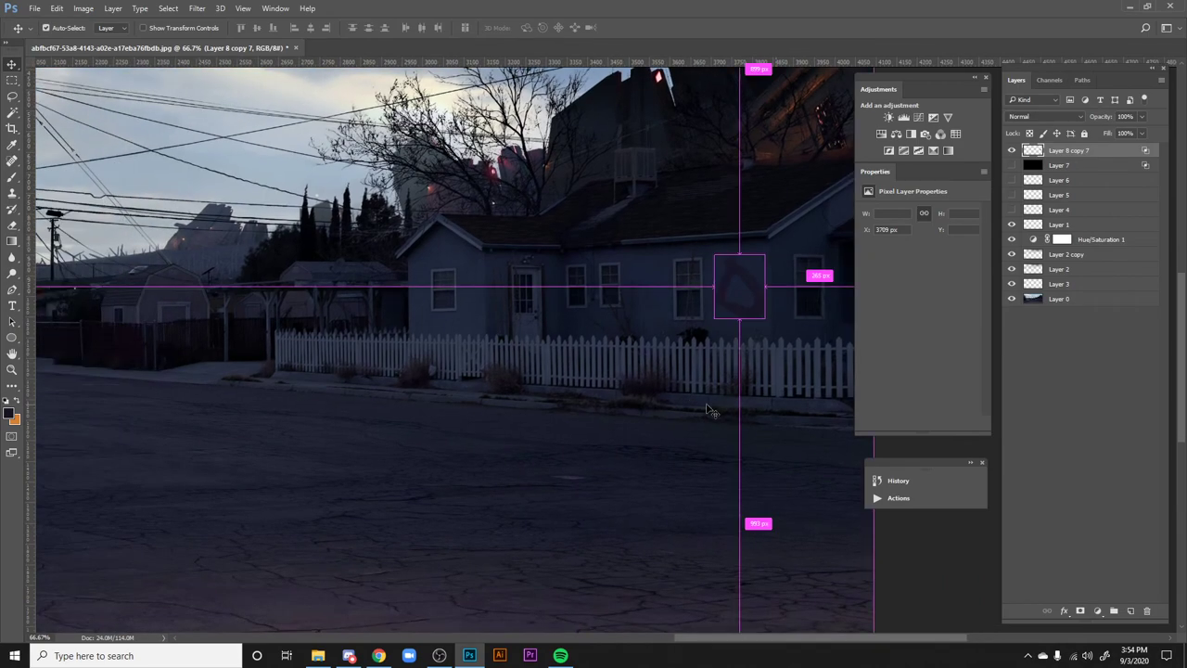
key("ctrl+minus")
left_click_drag(610, 436, 727, 411)
key("ctrl+minus")
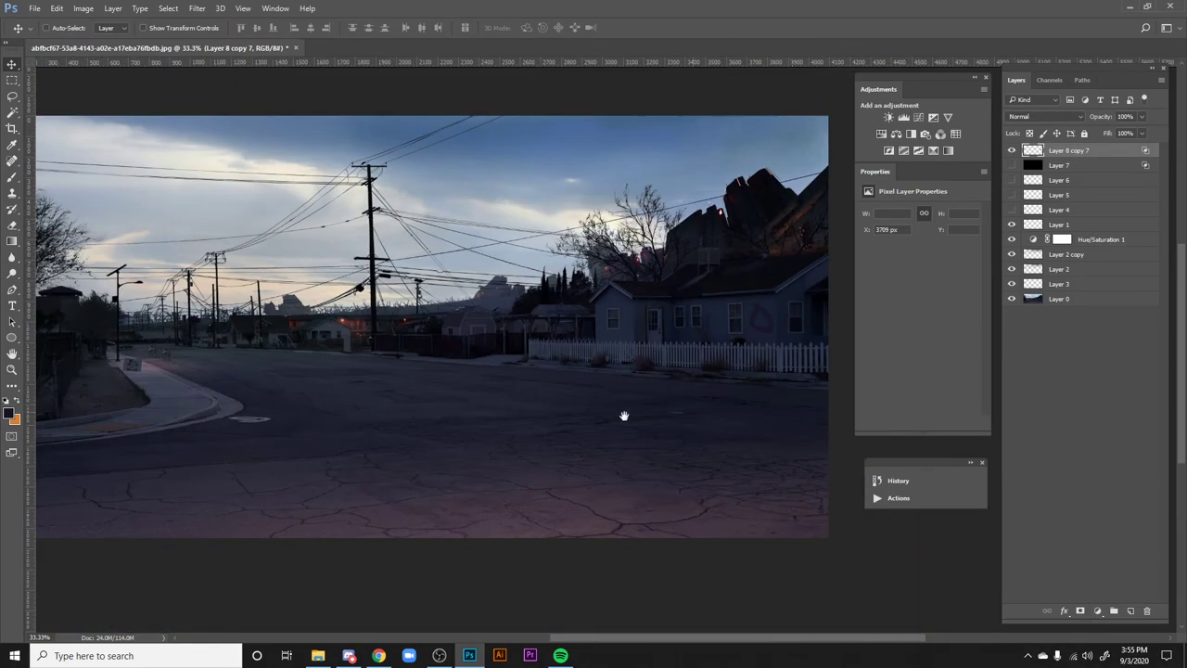
left_click_drag(622, 414, 681, 480)
left_click(685, 464, "alt")
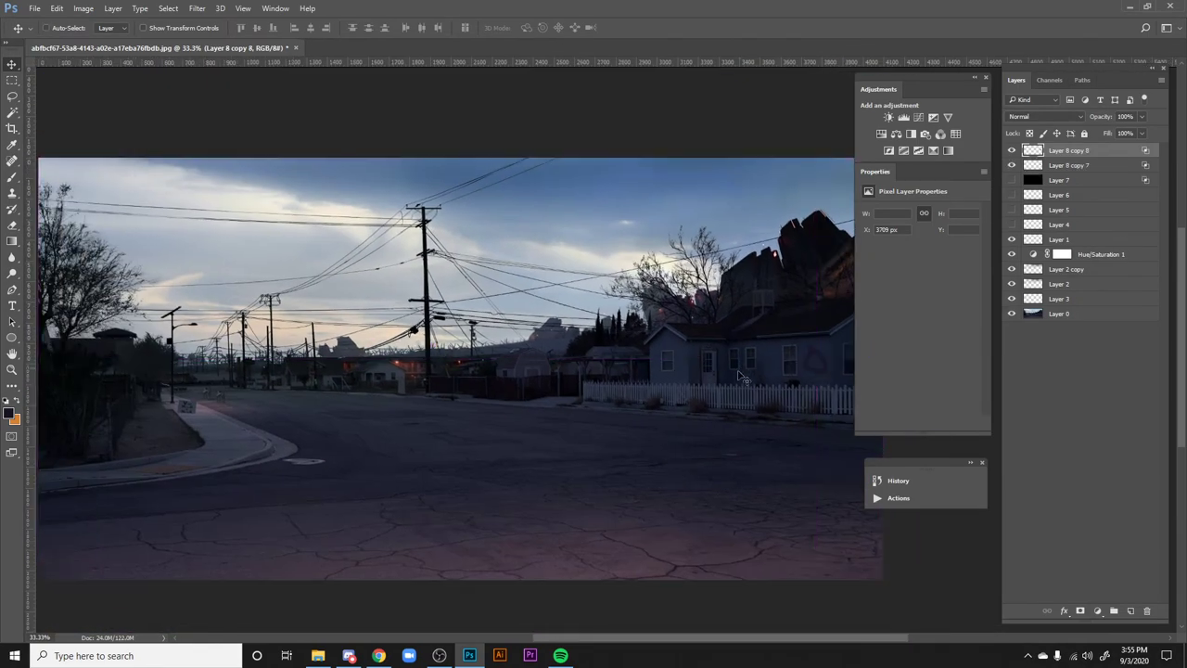
- Move the duplicate D across the street to the distant house beside the stop sign
mouse_move(829, 366)
left_mouse_down()
mouse_move(521, 381)
mouse_move(834, 381)
left_mouse_up()
key("ctrl+plus")
key("ctrl+plus")
key("ctrl+plus")
left_click_drag(411, 342, 463, 344)
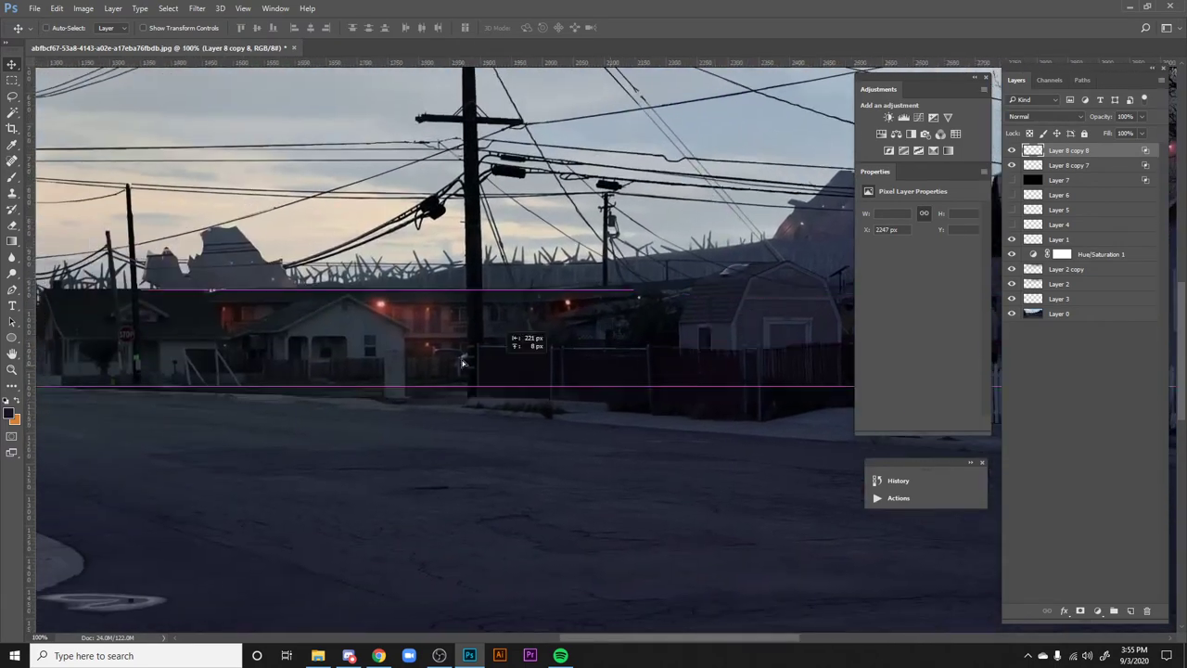
left_click_drag(296, 392, 551, 446)
left_click_drag(467, 439, 665, 455)
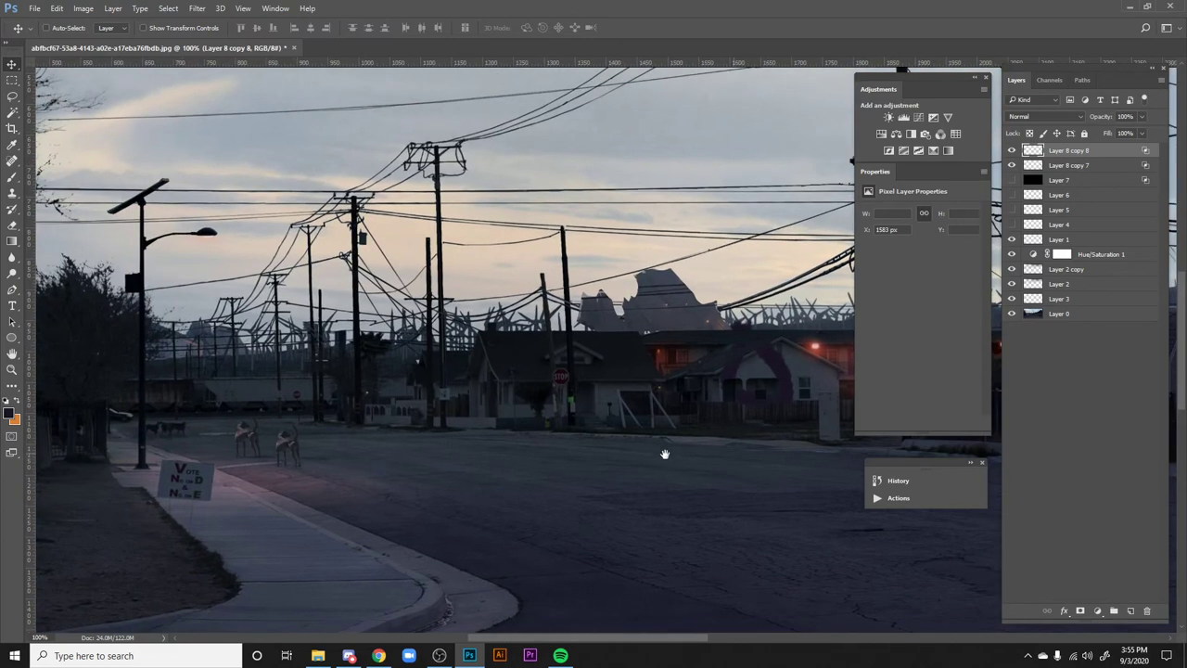
- Shrink the duplicate D to about 20% width, rotate it about -23°, skew it and place it on the wall beside the porch
scroll(612, 389, "up", 3)
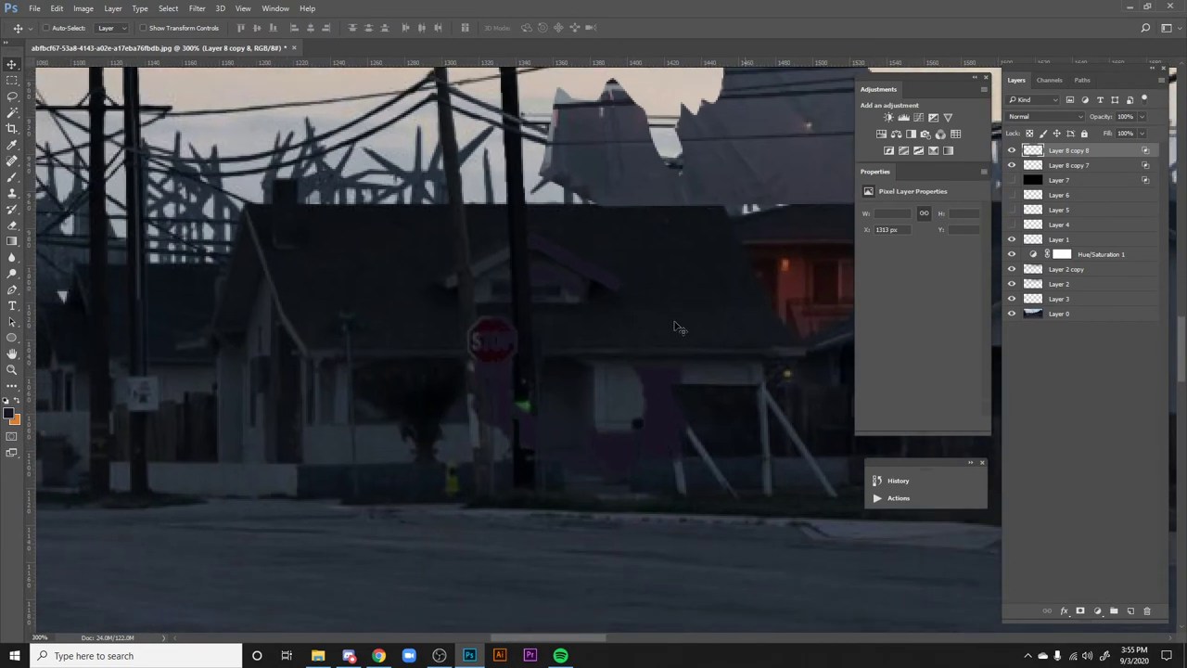
key("ctrl+t")
left_click_drag(466, 195, 598, 385)
left_click_drag(641, 449, 656, 441)
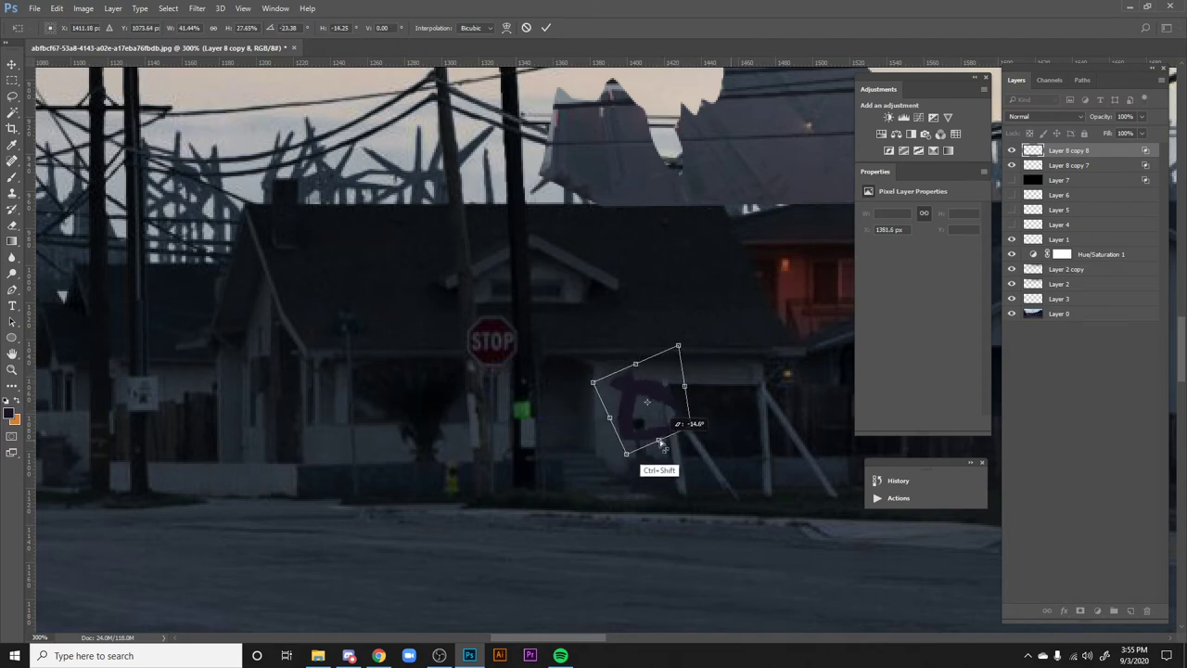
left_click_drag(676, 351, 648, 396)
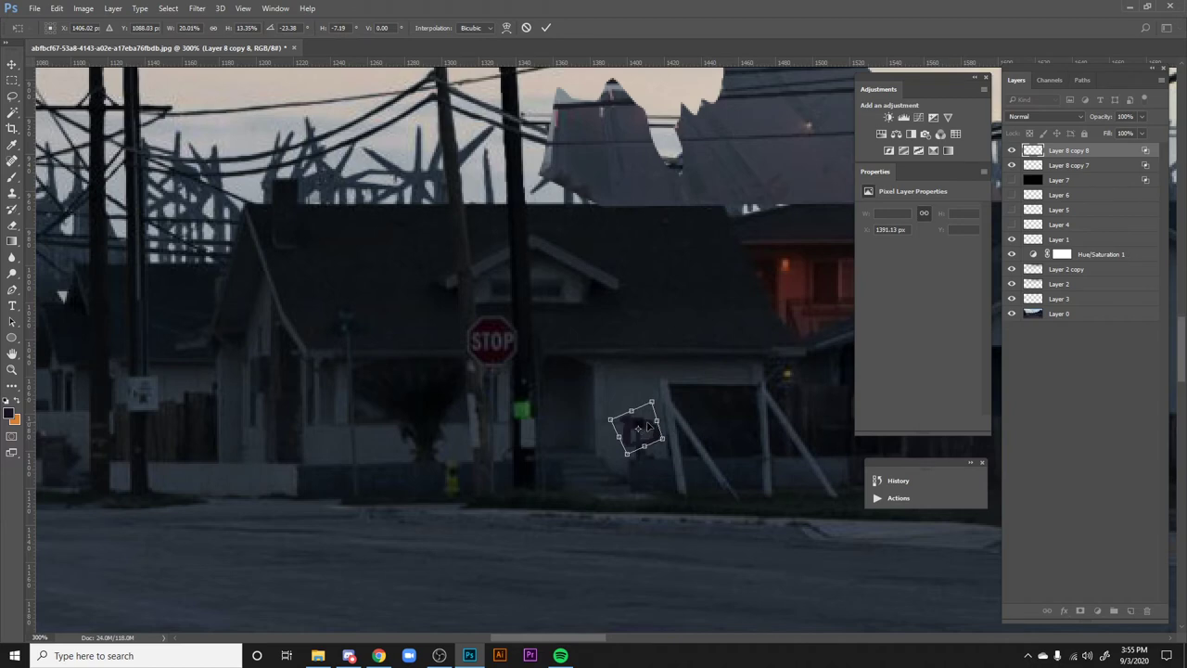
key("Return")
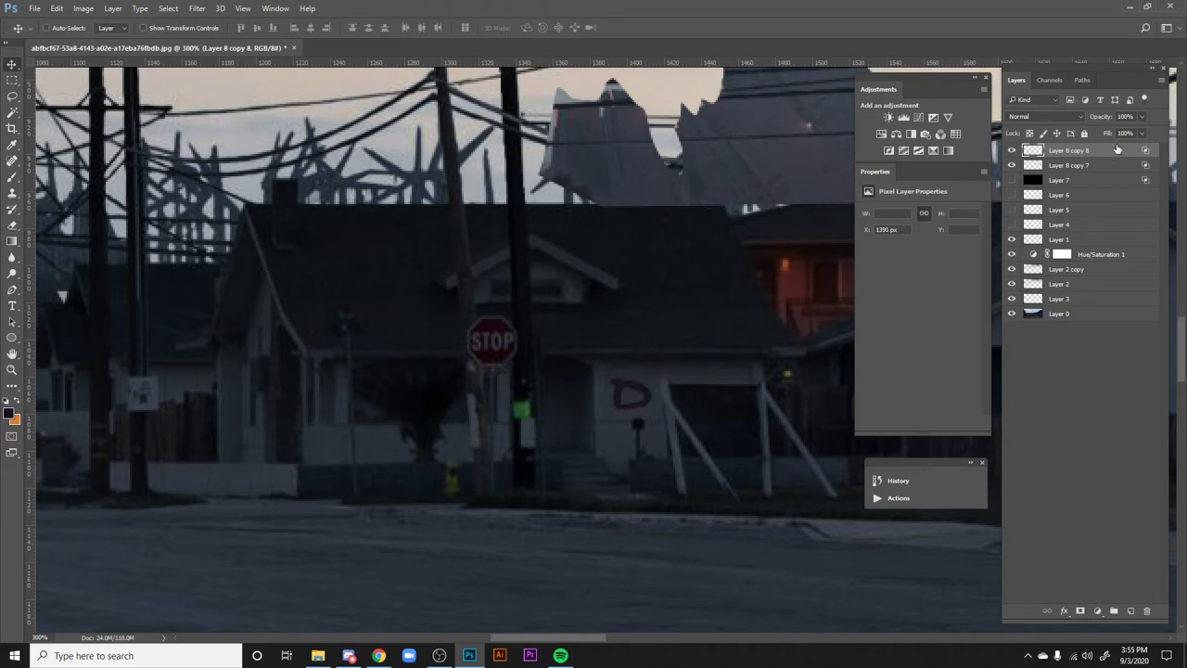
- Set the fill of the distant house's D layer to 47%
left_click_drag(1107, 133, 1071, 139)
key("Return")
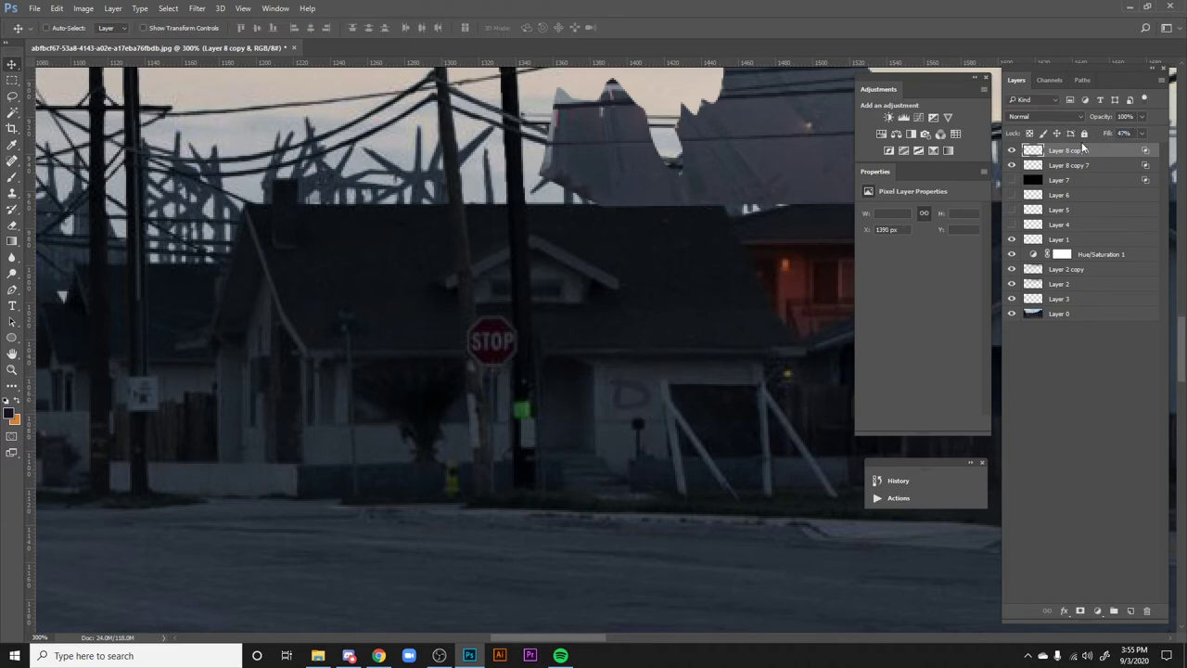
- Review the whole street scene, checking how both D markings sit on the houses
key("ctrl+minus")
key("ctrl+minus")
key("ctrl+minus")
key("ctrl+minus")
scroll(411, 398, "right", 10)
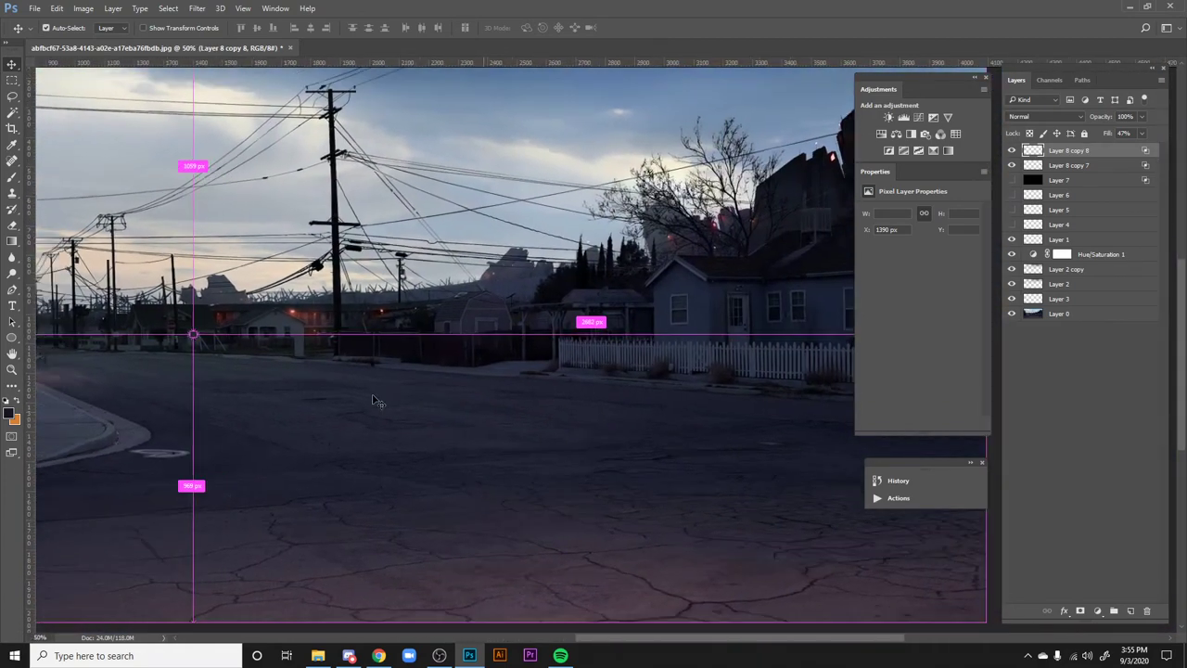
key("ctrl+minus")
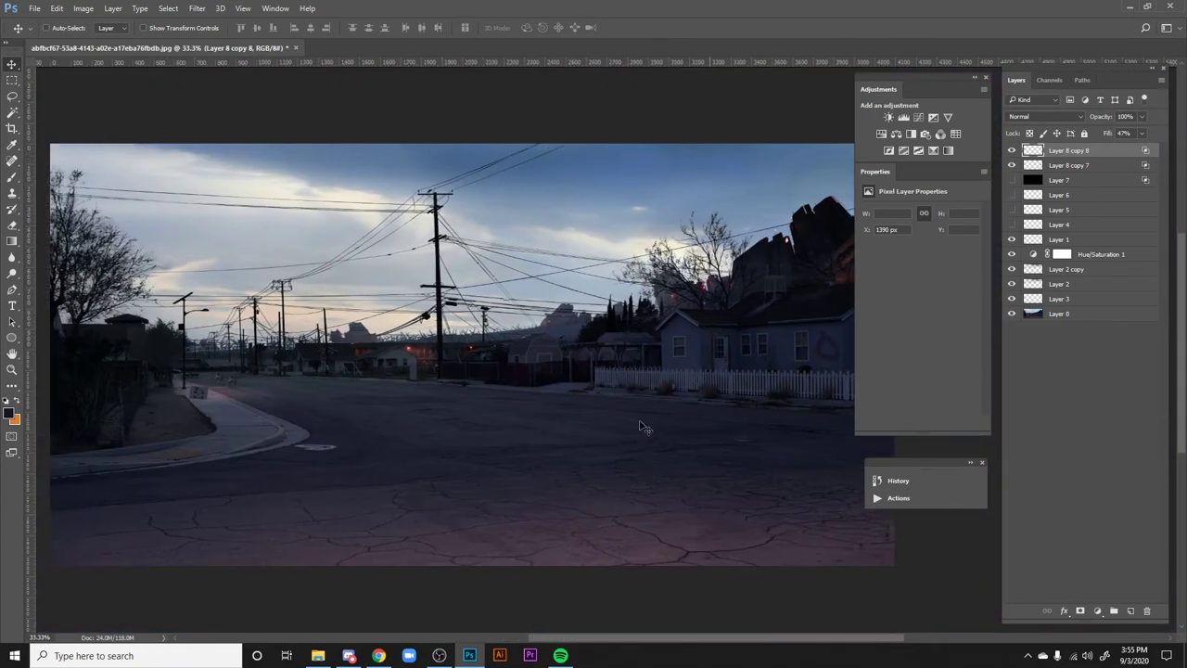
key("space")
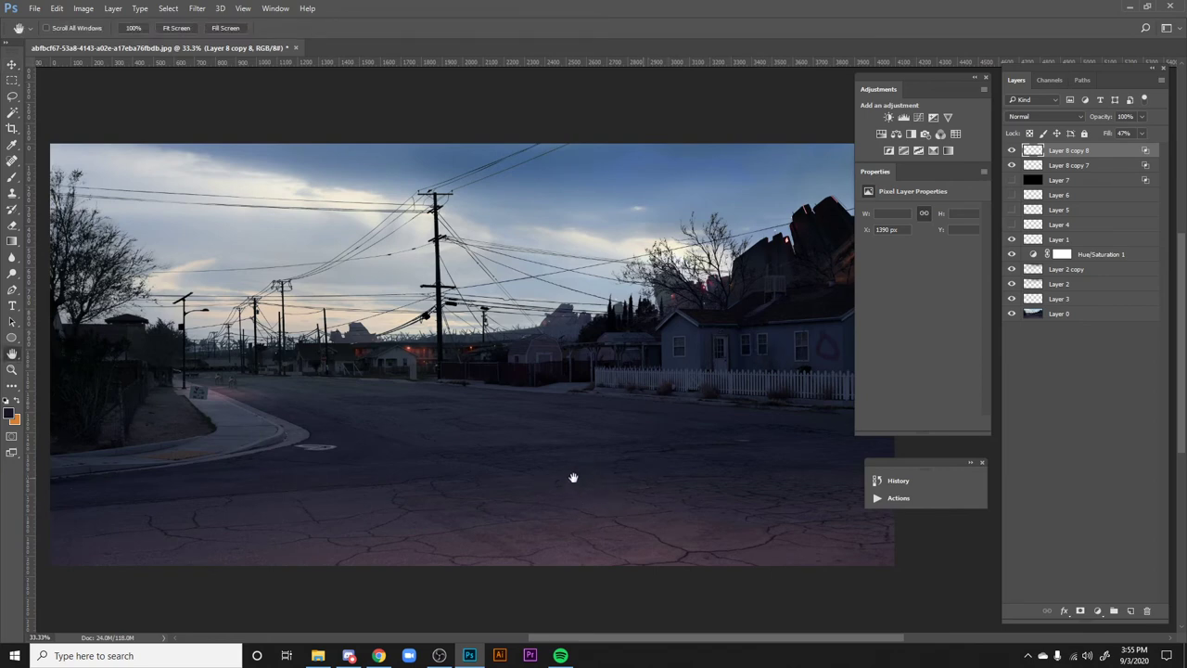
left_click_drag(569, 471, 718, 463)
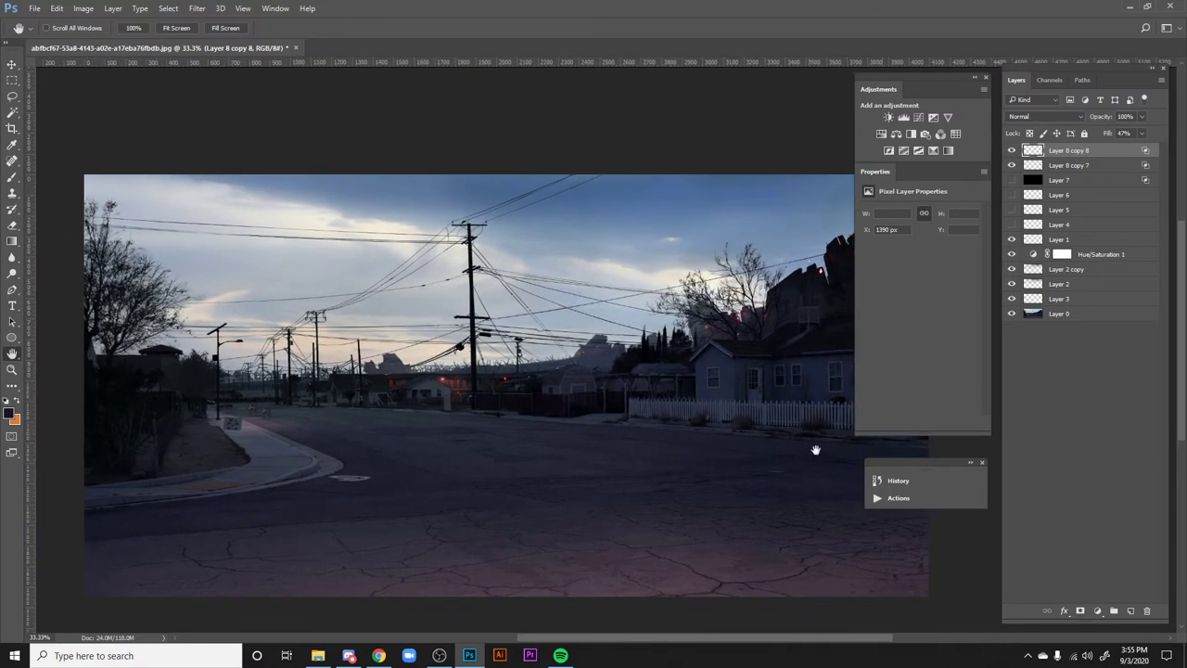
left_click_drag(702, 486, 676, 495)
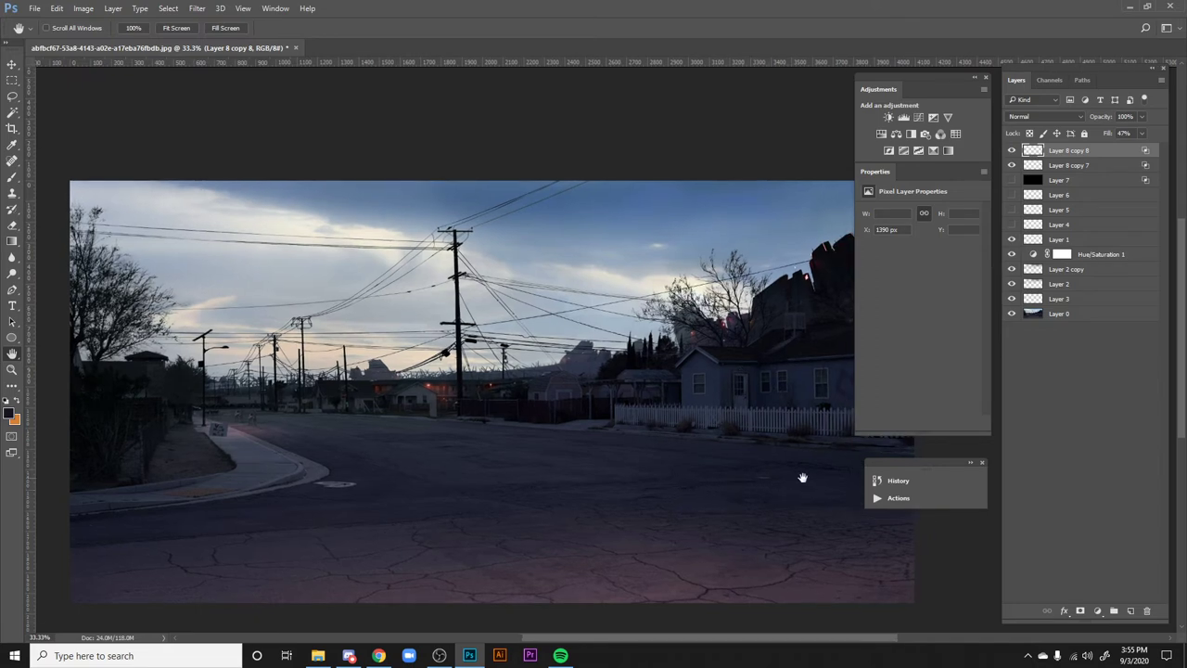
mouse_move(752, 484)
left_mouse_down()
mouse_move(700, 492)
mouse_move(795, 490)
mouse_move(768, 490)
left_mouse_up()
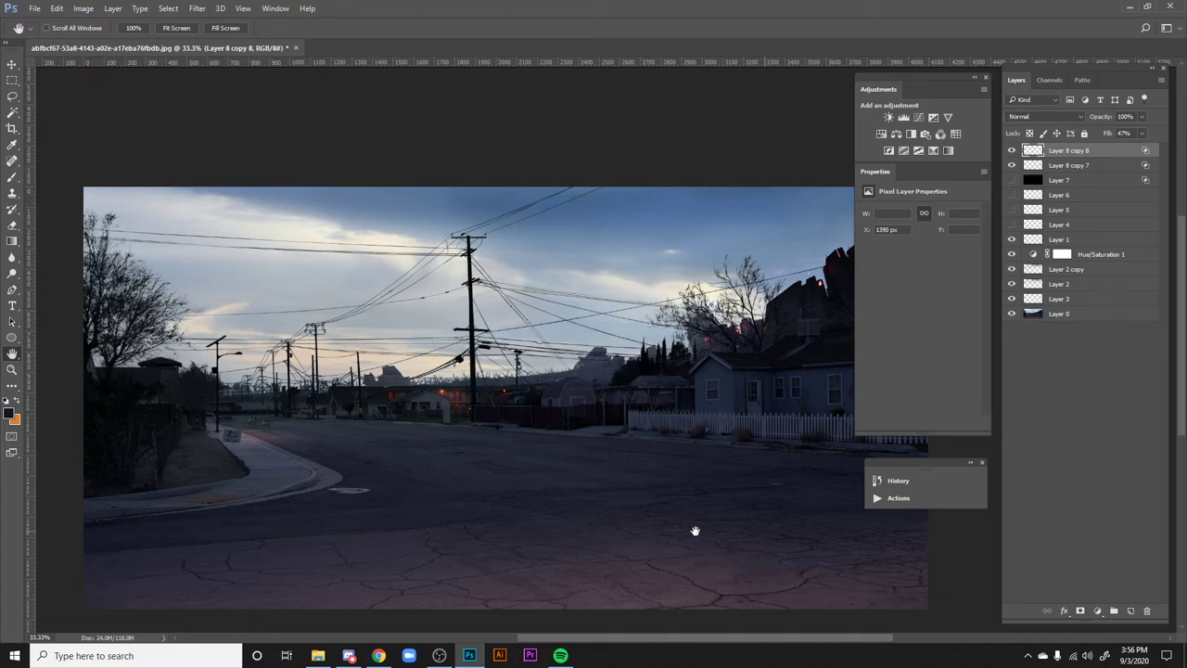
- Close the dusk street painting without saving its changes
left_click(295, 47)
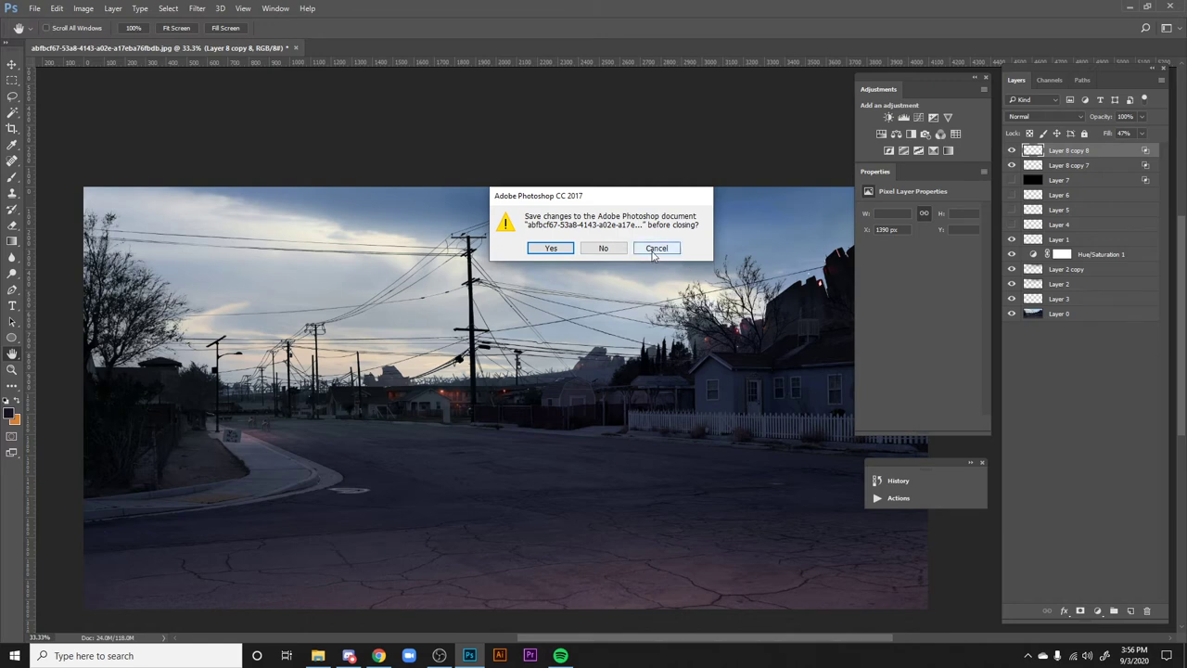
left_click(601, 249)
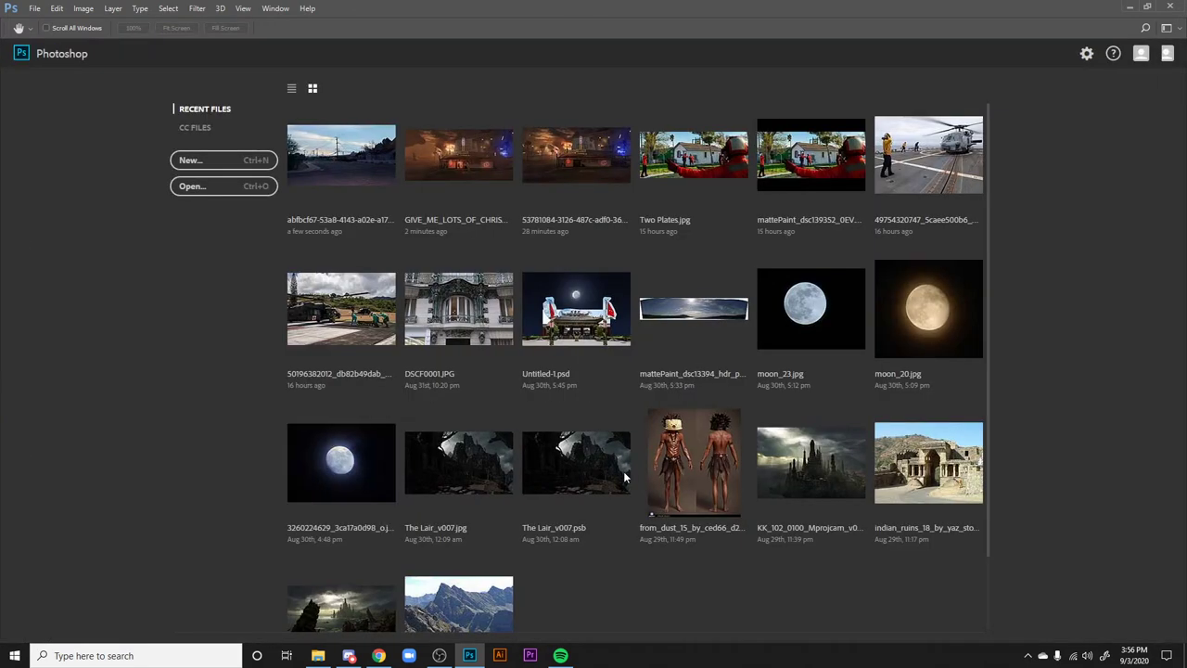
- Switch to Chrome, close the oil refinery image search and go back to the start of the challenge entry page
left_click(379, 654)
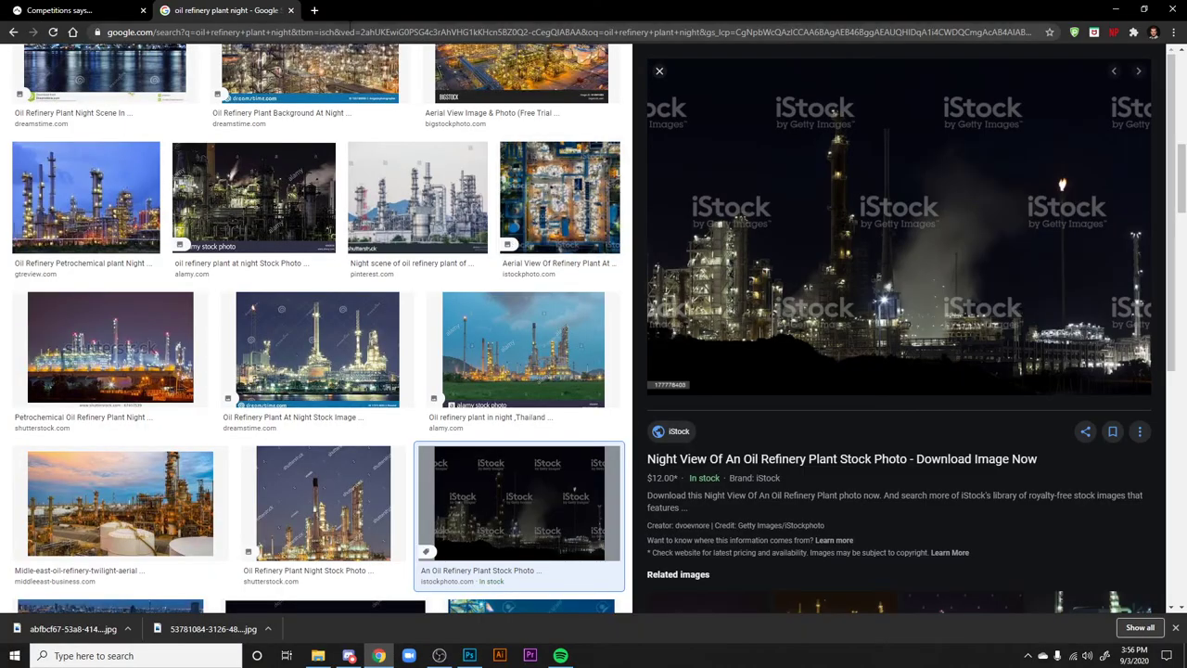
key("ctrl+w")
scroll(784, 392, "up", 2)
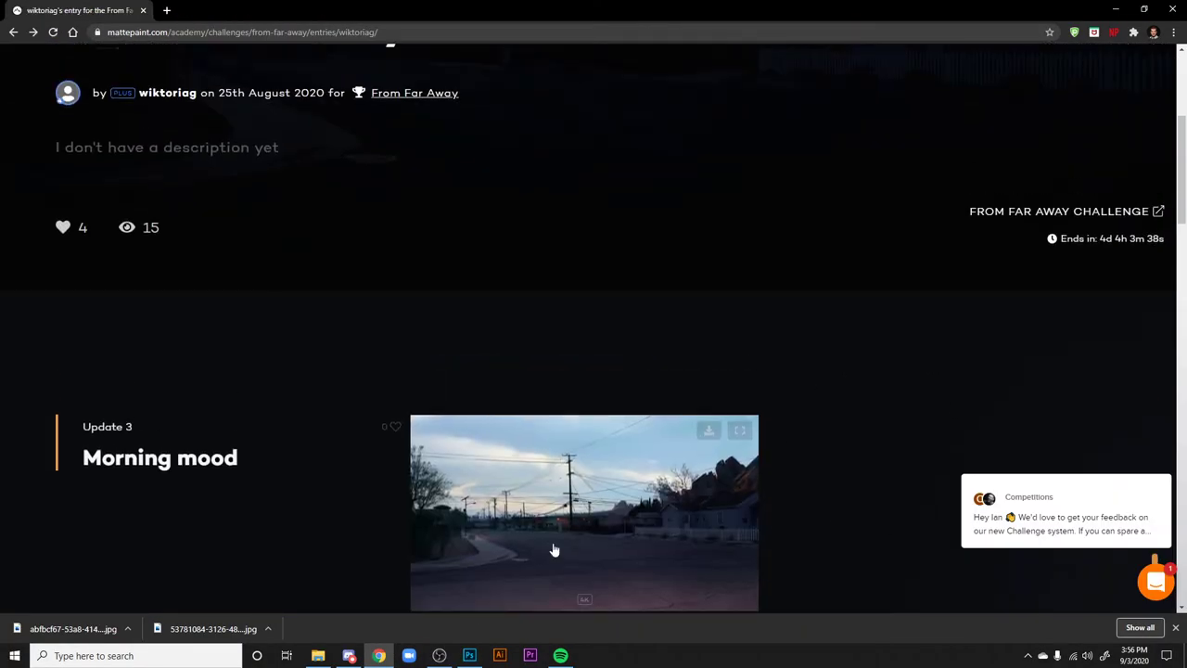
left_click(349, 655)
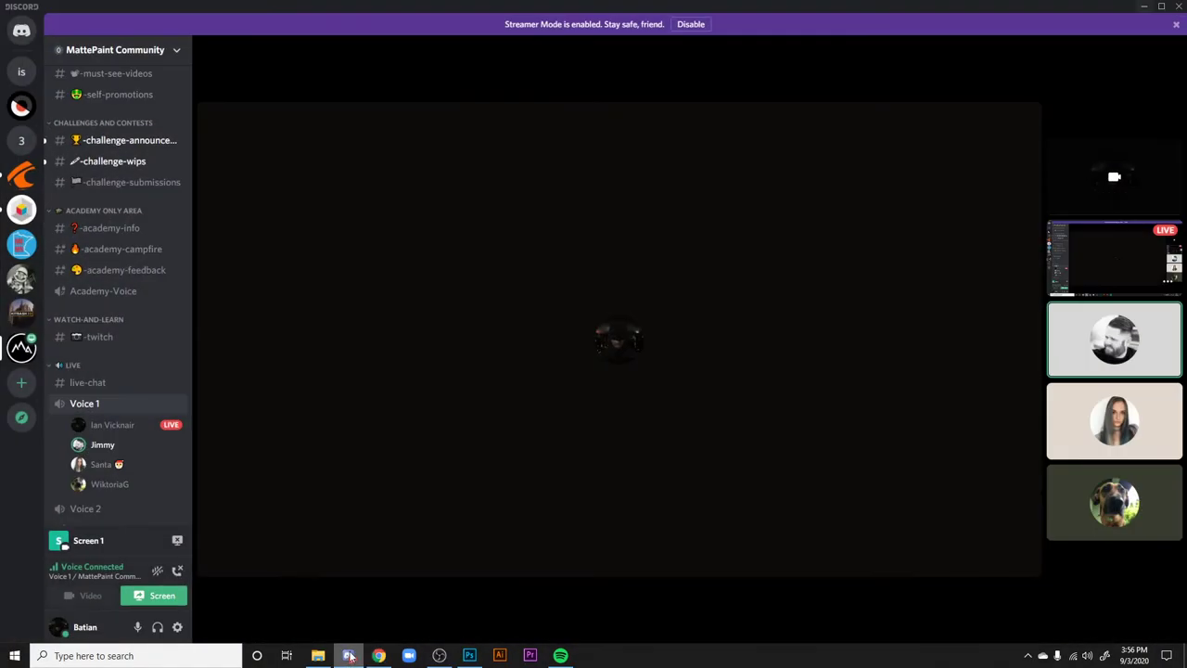
left_click(349, 655)
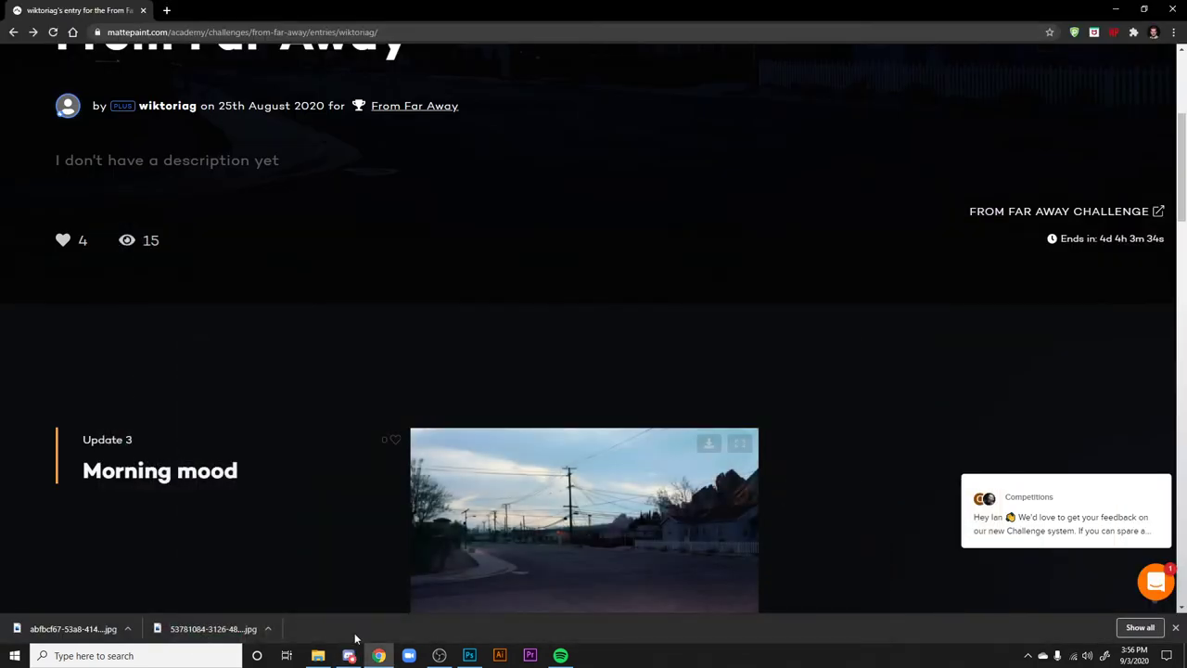
scroll(625, 473, "up", 4)
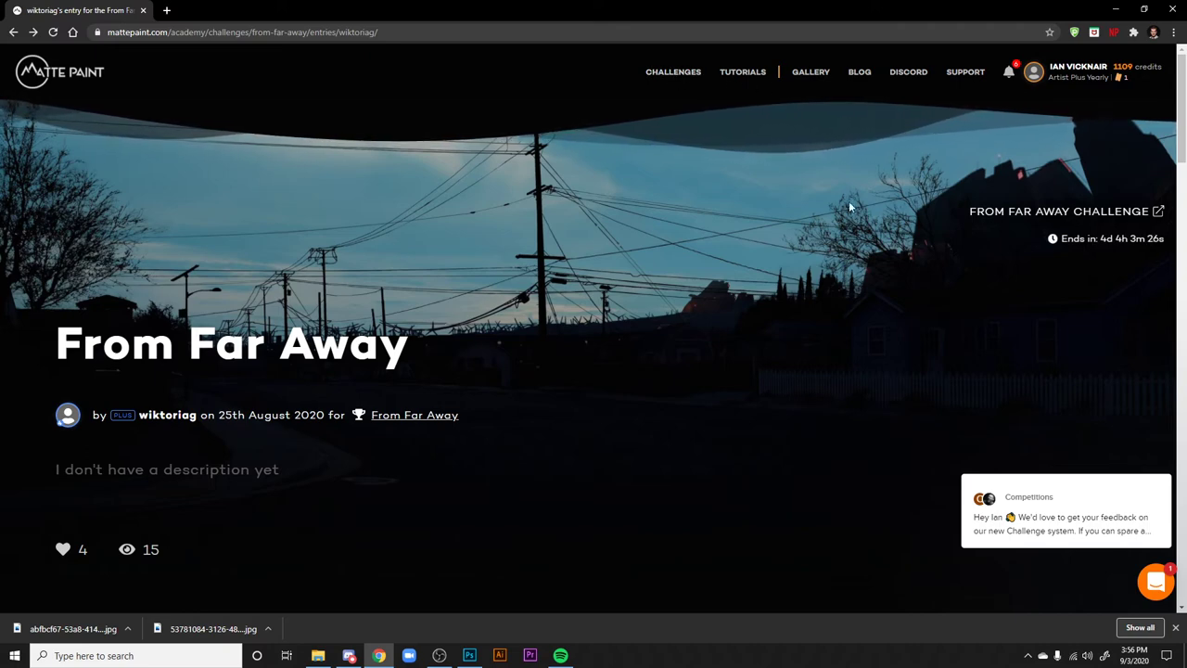
- Open the From Far Away challenge on the MattePaint site and look through its submitted entries
left_click(810, 73)
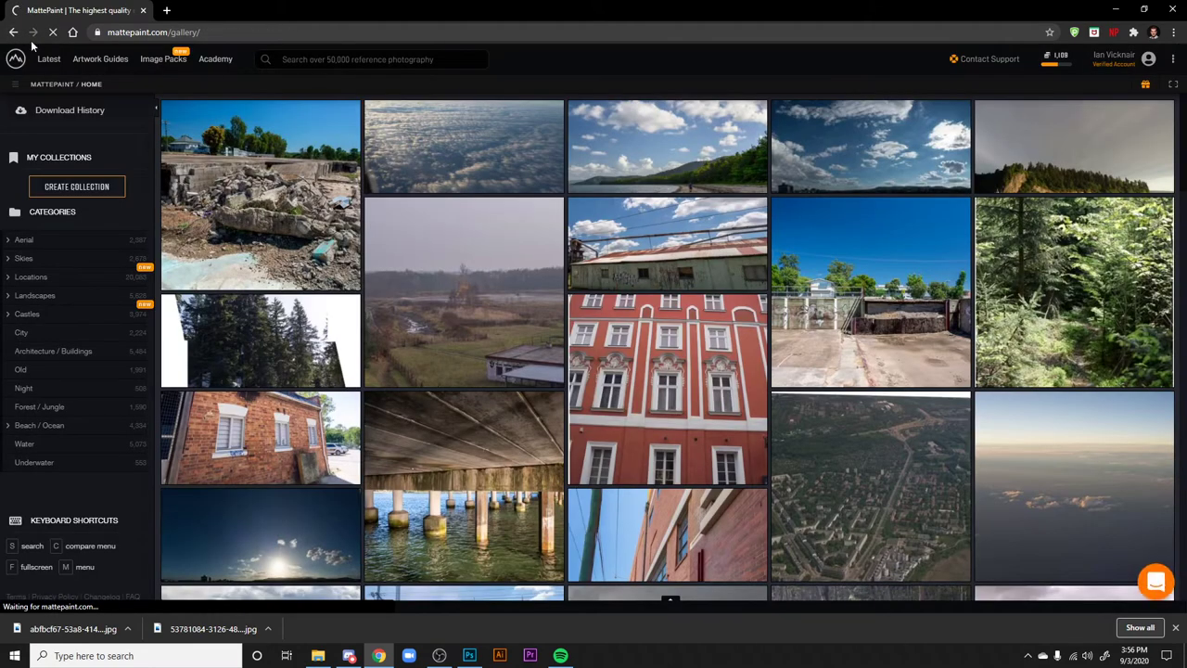
key("alt+Left")
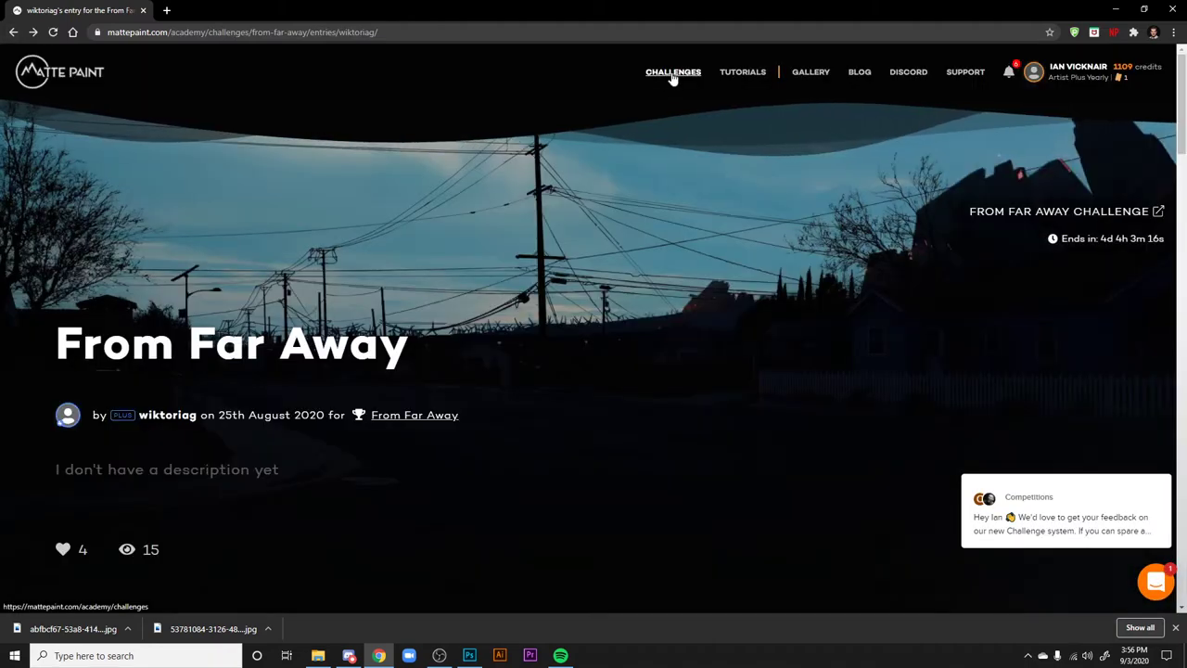
left_click(671, 74)
scroll(417, 252, "down", 3)
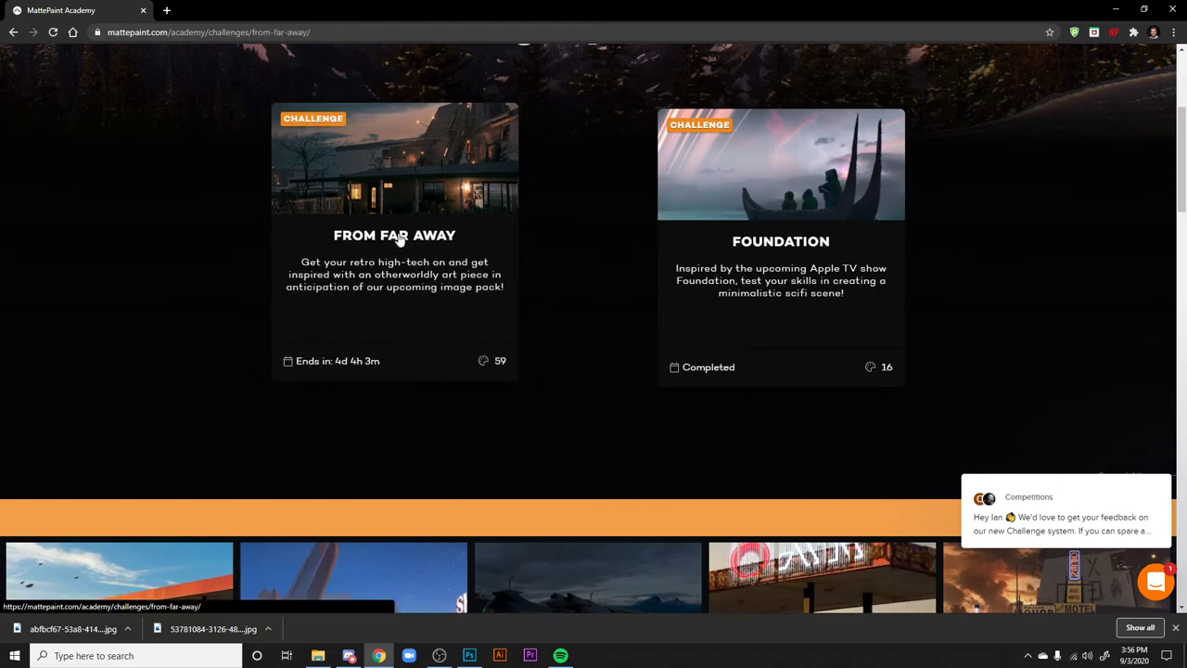
left_click(398, 239)
scroll(652, 384, "down", 3)
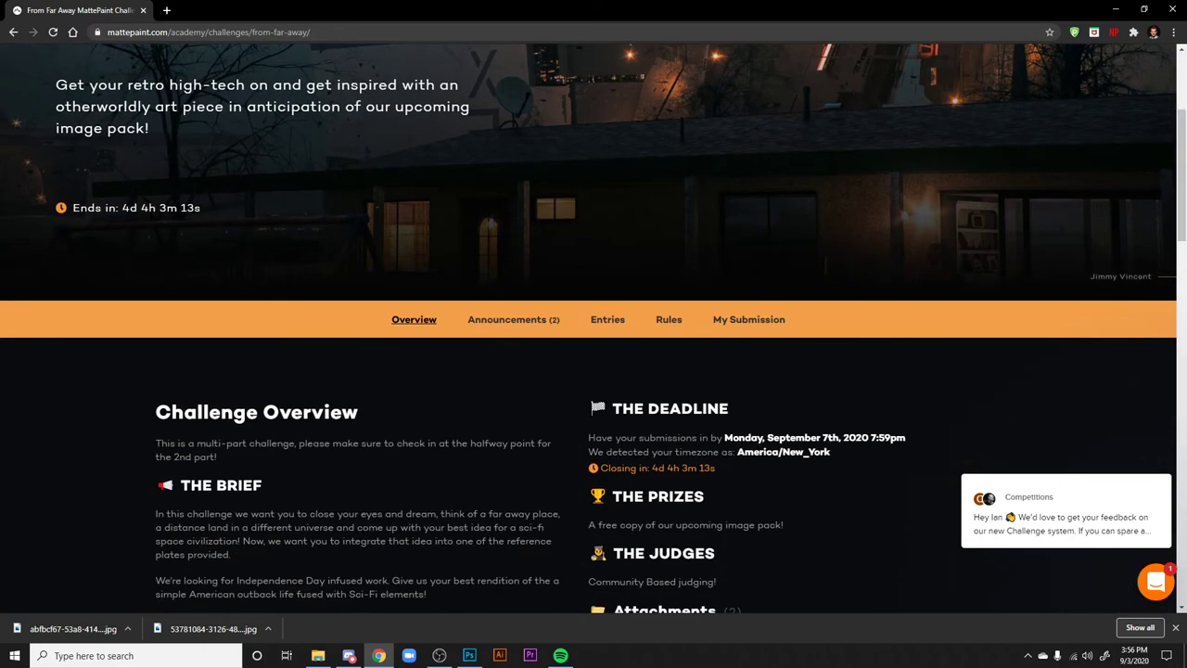
left_click(609, 322)
scroll(566, 329, "down", 3)
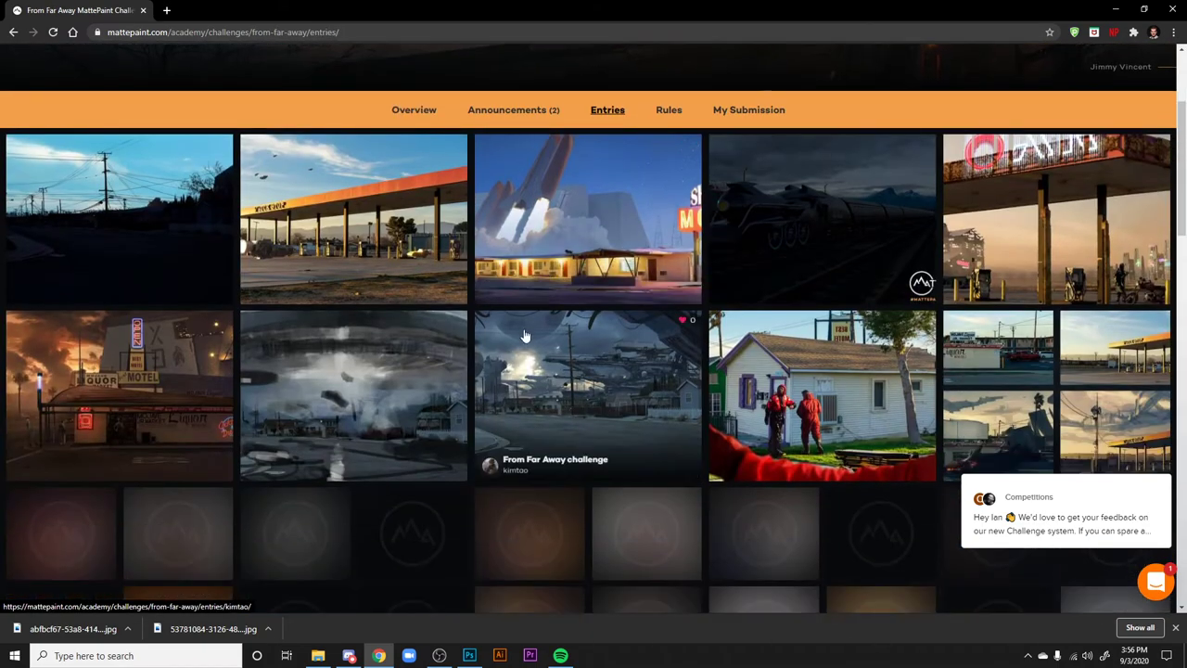
- Open the gas station entry "The chase" in a new tab and view its update image enlarged
middle_click(380, 191)
left_click(227, 10)
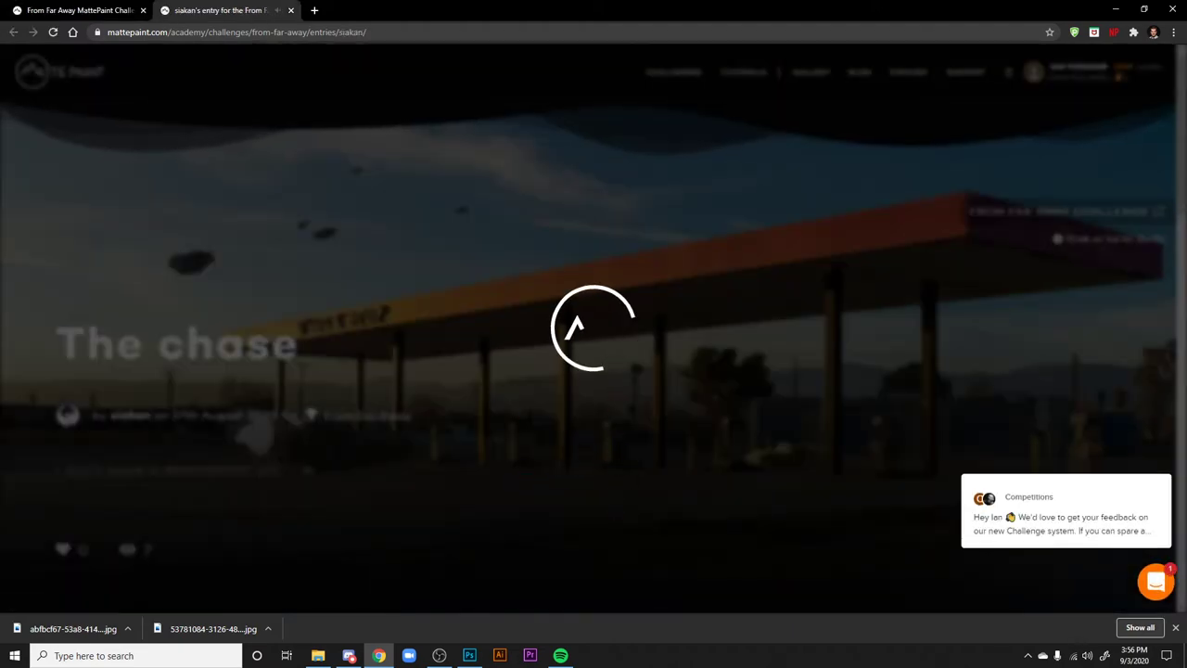
scroll(621, 371, "down", 5)
scroll(620, 369, "up", 4)
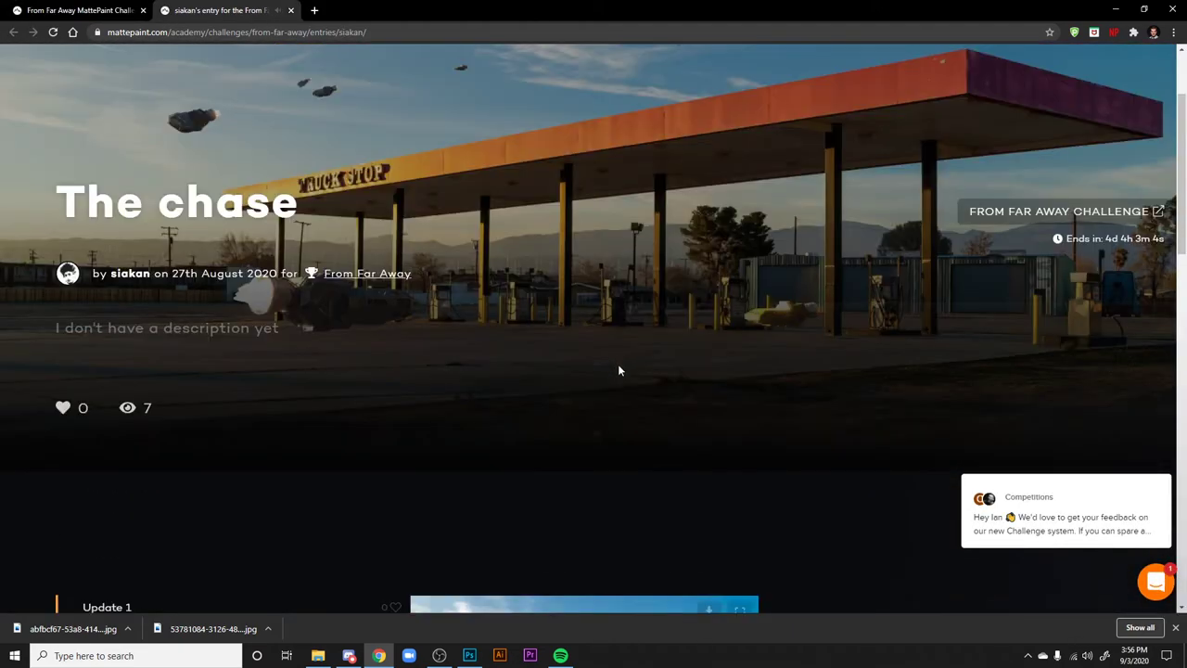
scroll(683, 455, "down", 4)
left_click(624, 370)
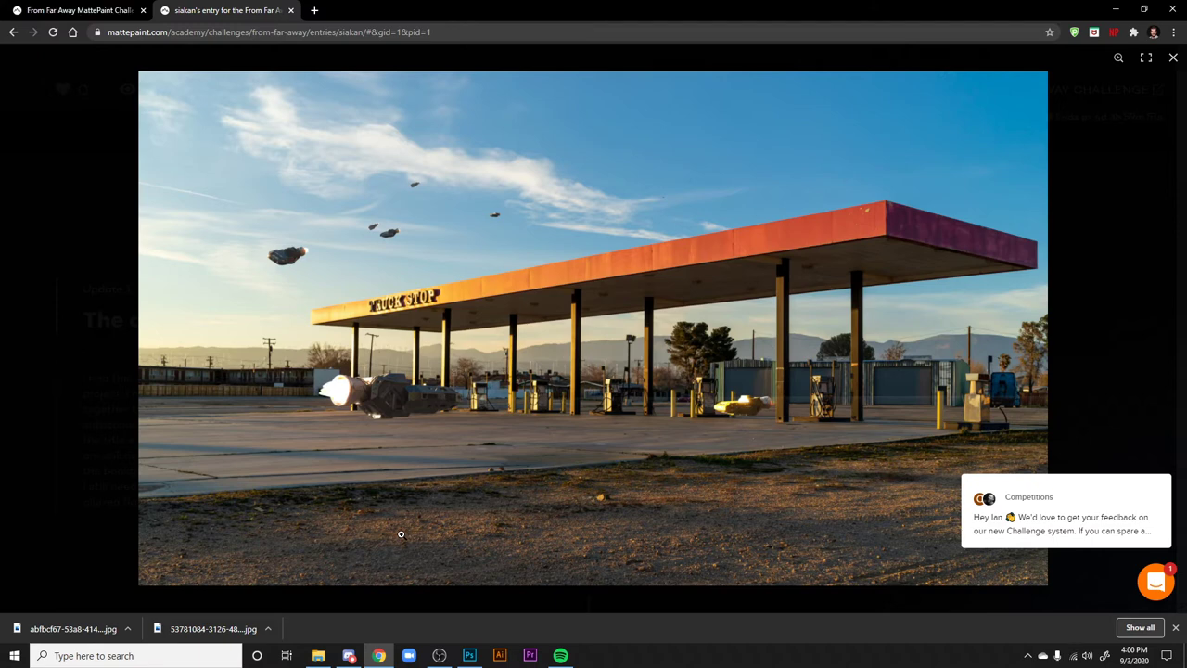
- Search Google in a new tab for "truck stop back rooms truskk"
left_click(314, 10)
type("go")
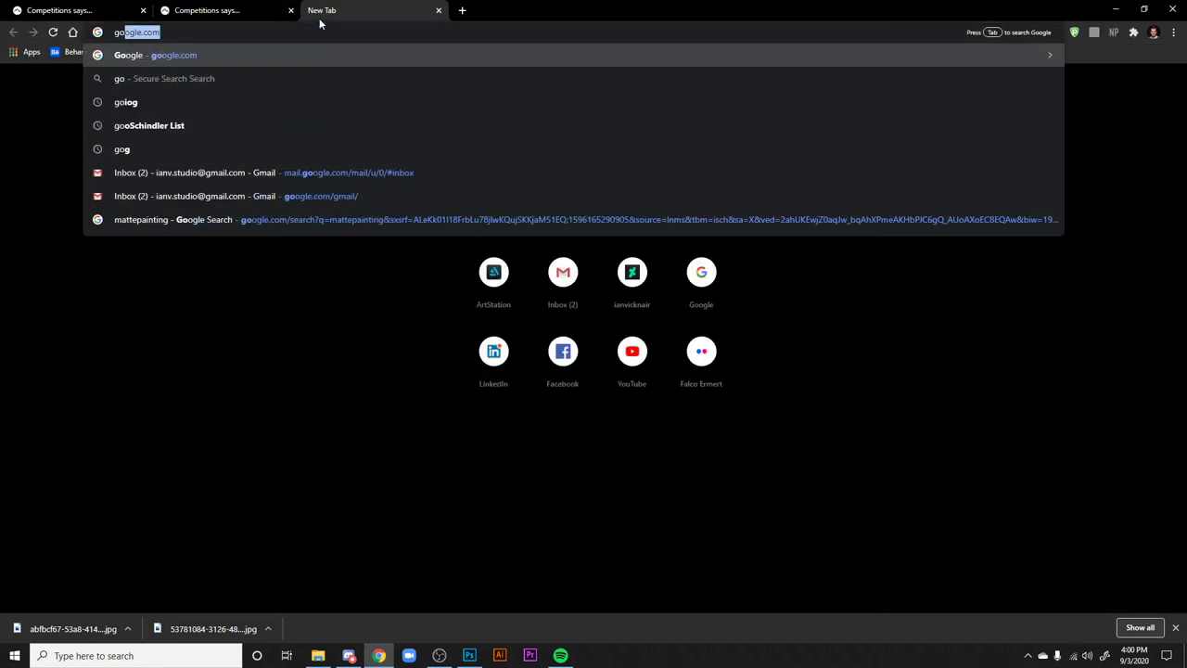
key("Return")
type("truck")
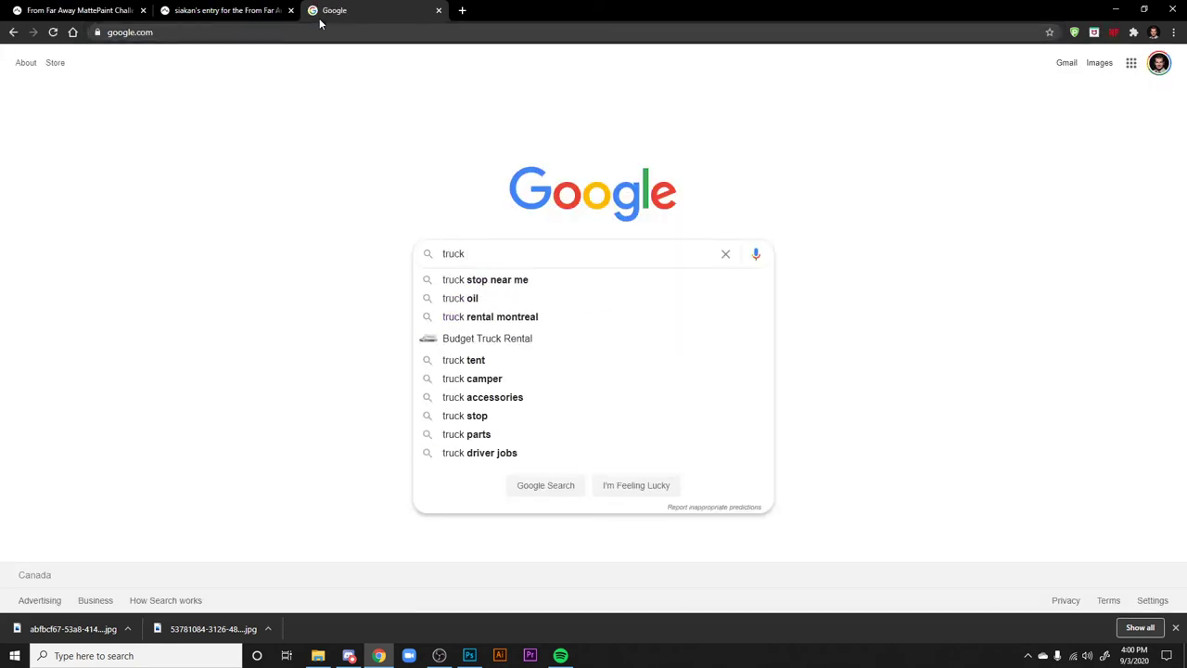
type(" stop ")
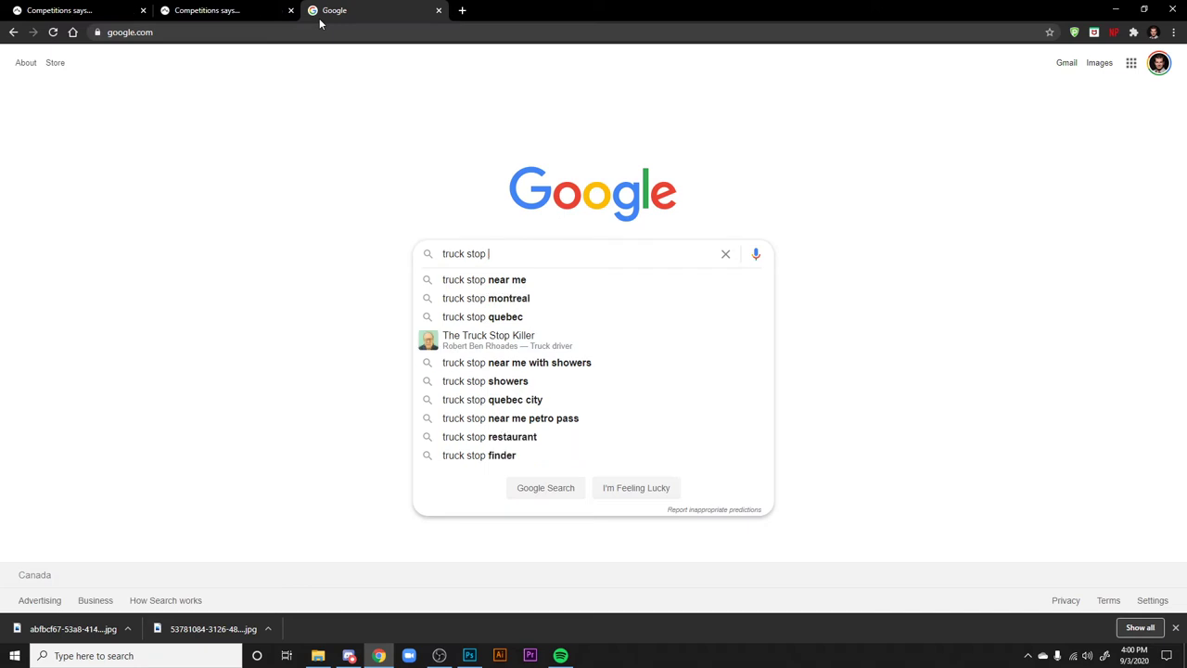
type("back ro")
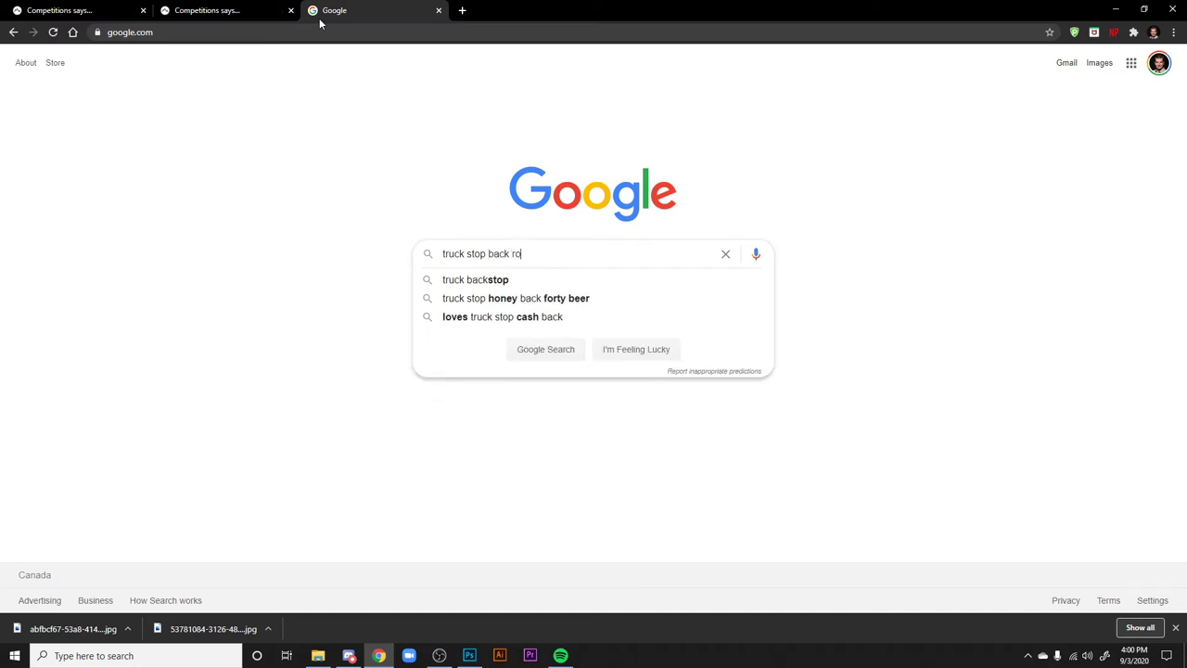
type("oms truskk")
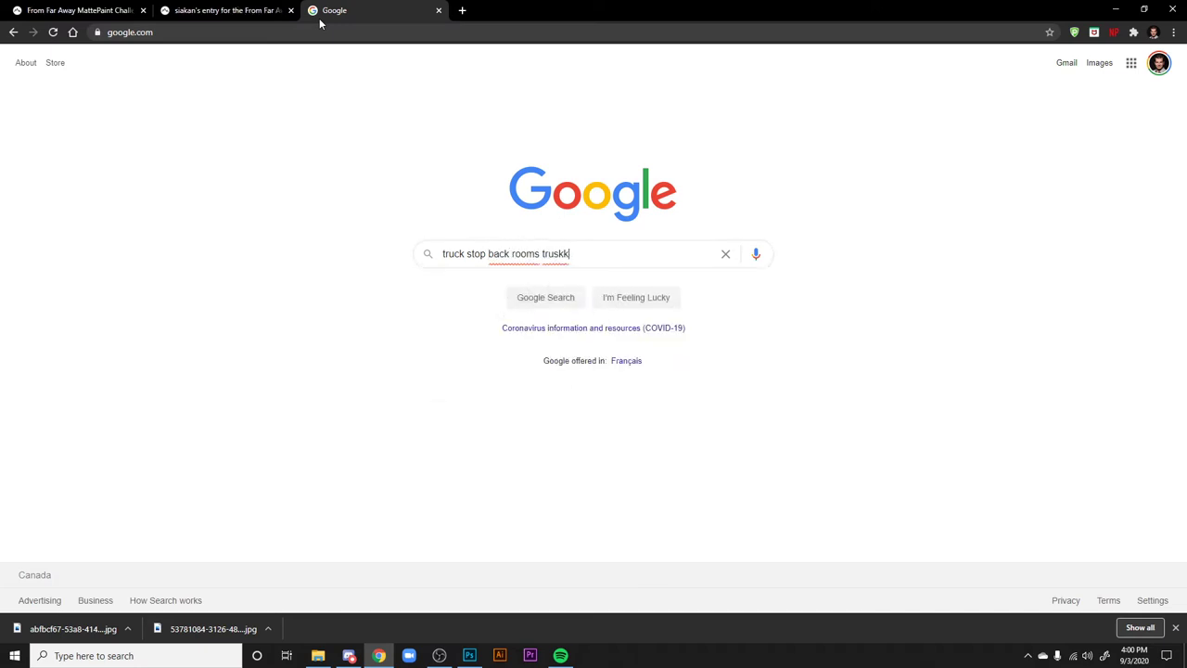
key("Return")
- Correct the search to "truck stop backrooms truck" and show the image results
left_click(241, 73)
key("BackSpace")
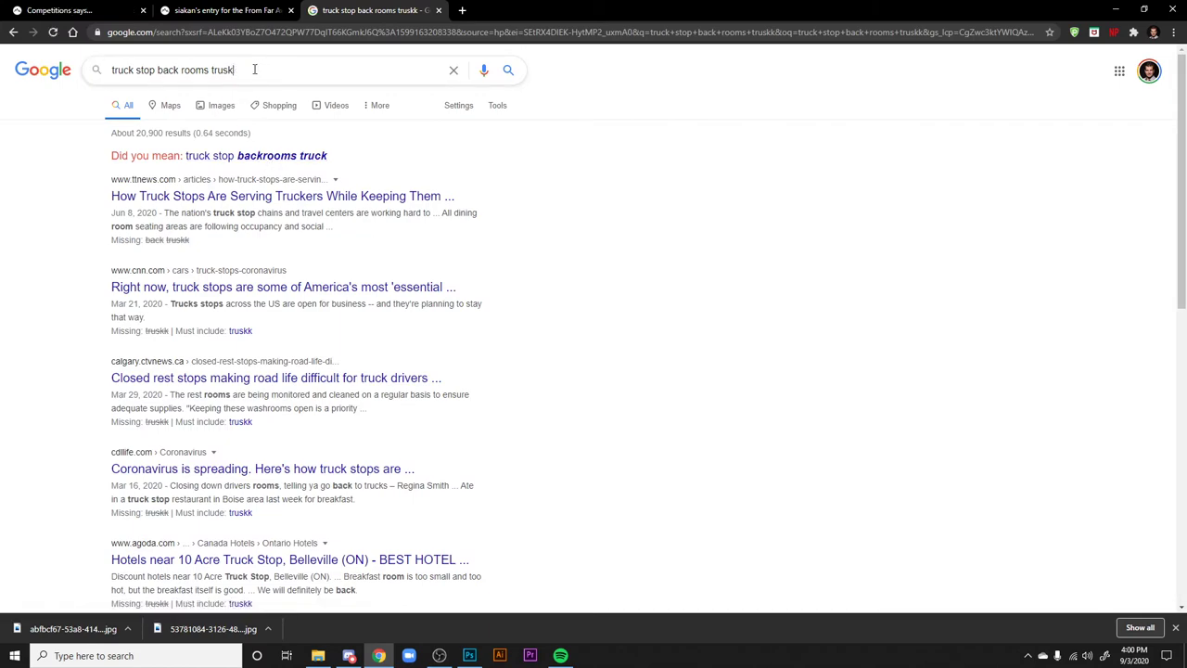
key("Return")
left_click(176, 107)
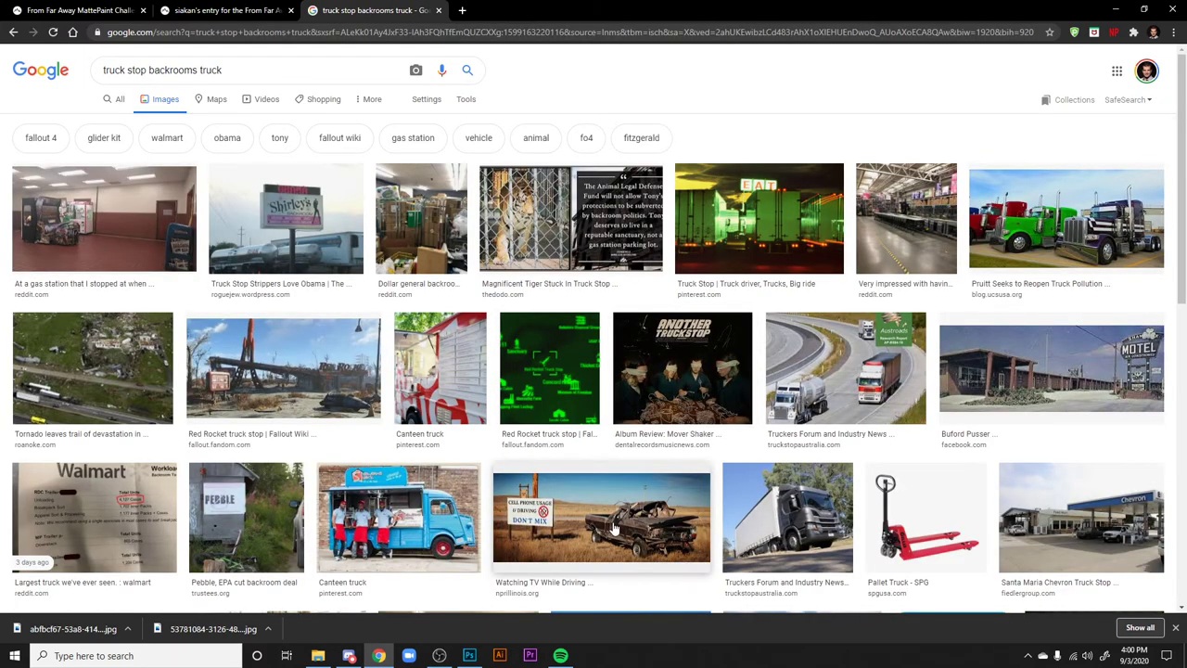
- Preview the grey Scania truck photo and the red semi-truck photo from the image results
left_click(800, 522)
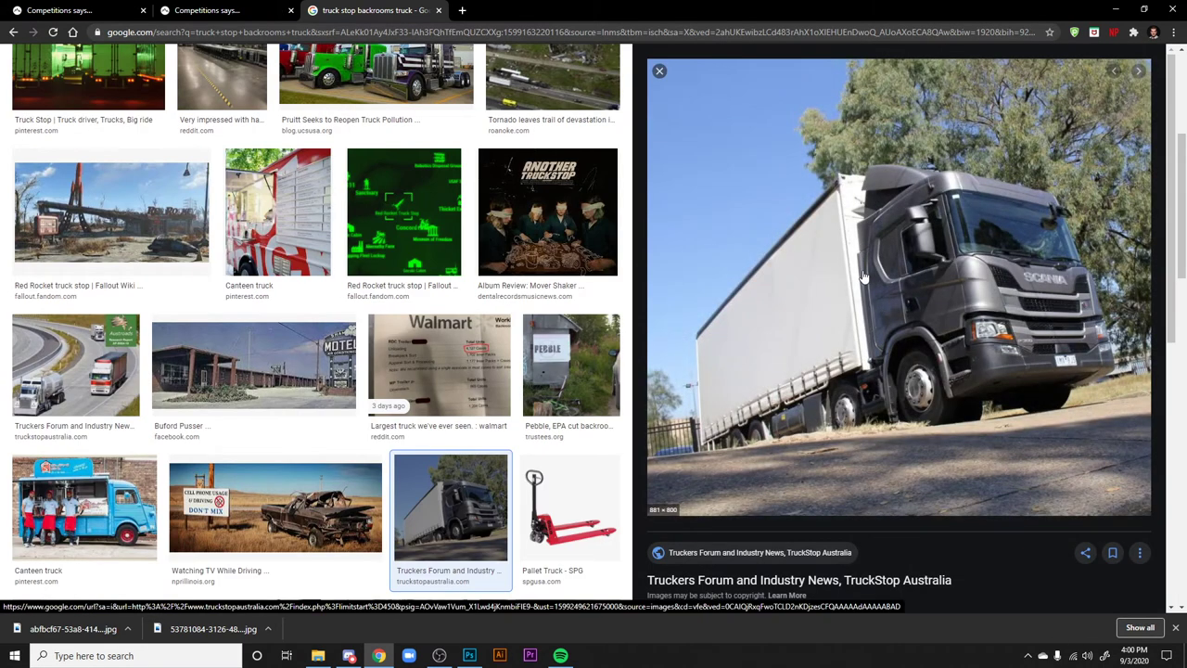
scroll(839, 383, "down", 5)
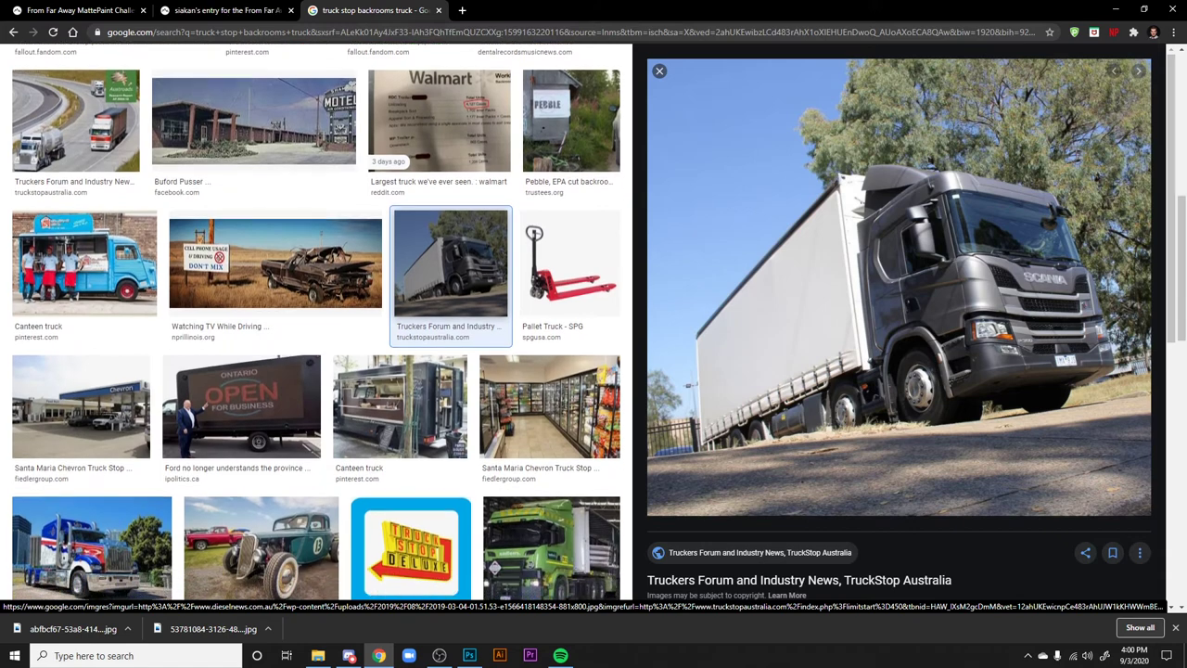
scroll(317, 321, "down", 1)
scroll(452, 405, "down", 2)
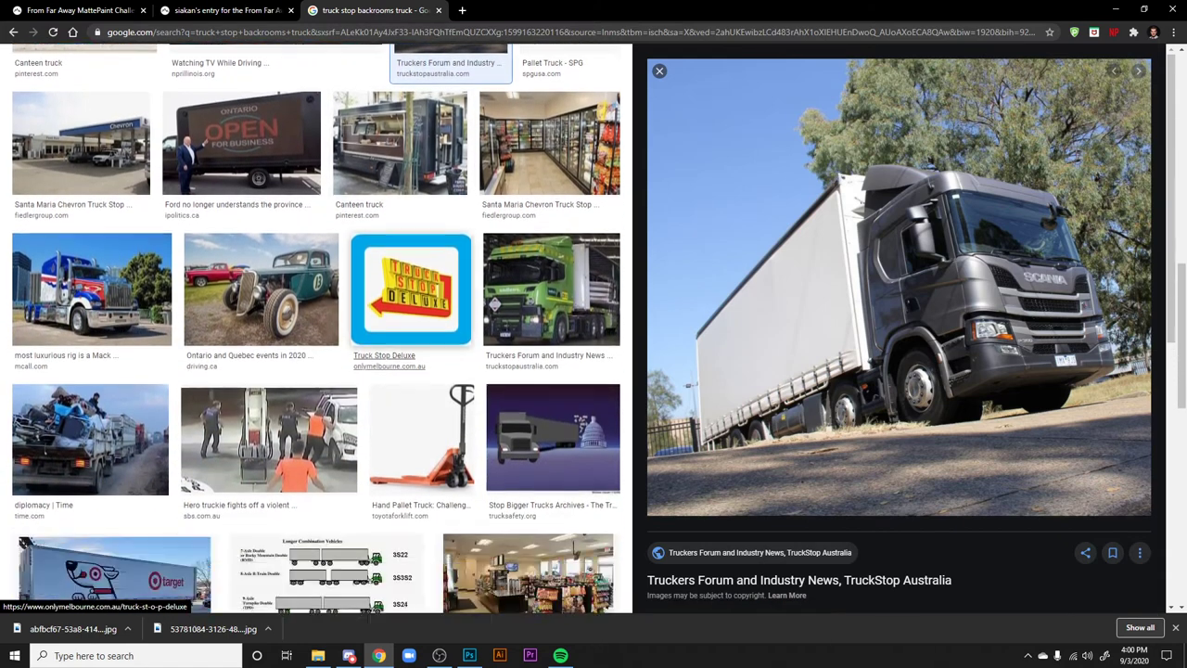
scroll(452, 405, "down", 2)
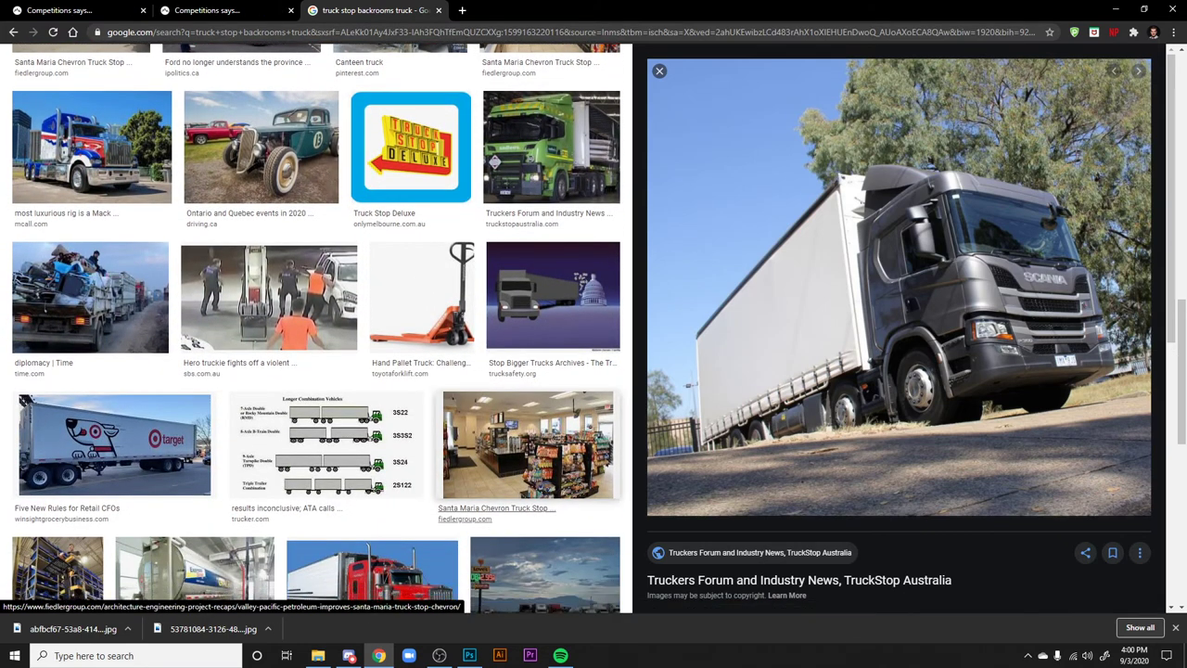
left_click(371, 357)
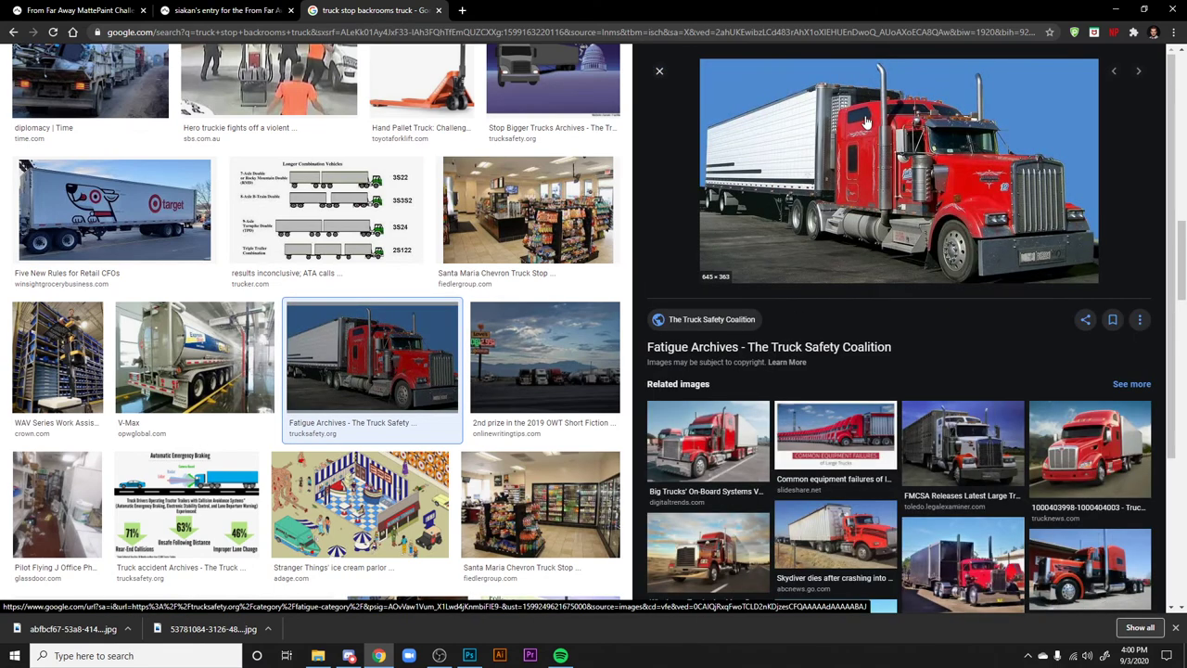
- Go back through the truck stop image results and preview the Dollar General backroom photo
scroll(510, 332, "up", 4)
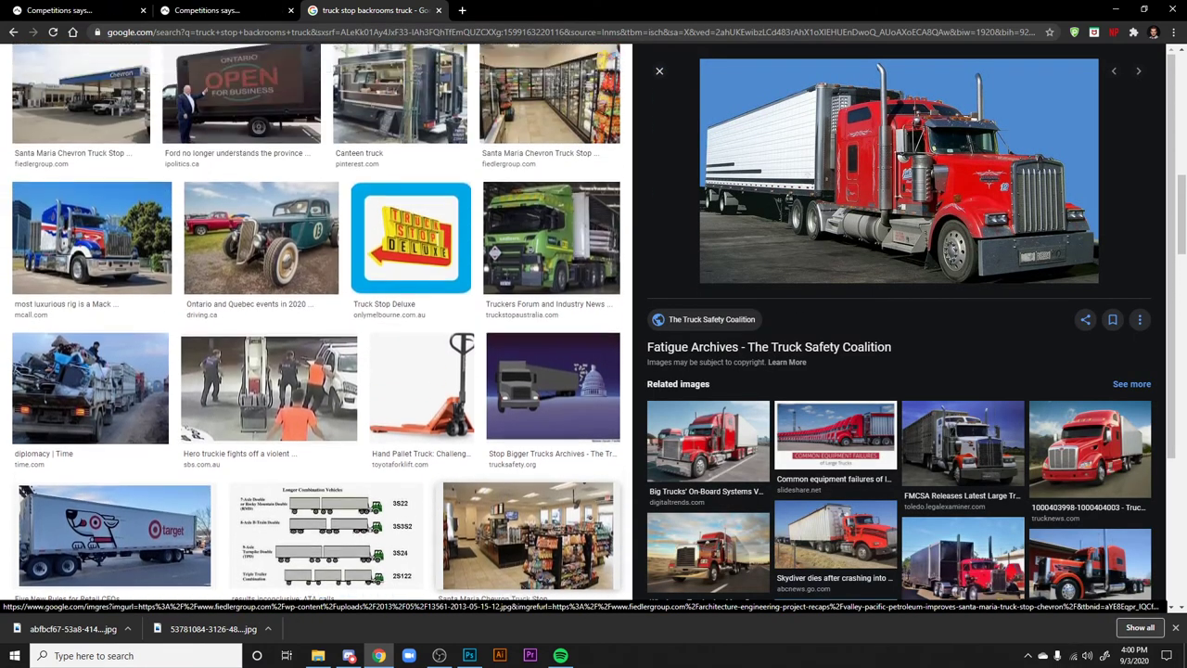
scroll(510, 332, "up", 5)
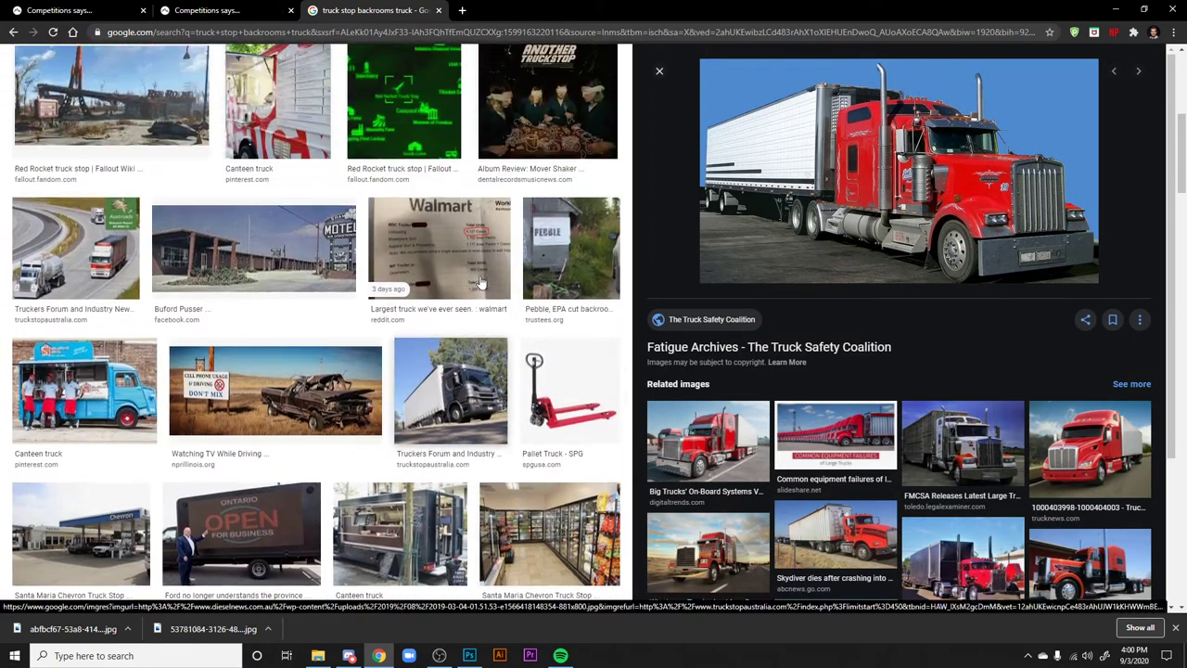
scroll(516, 508, "up", 3)
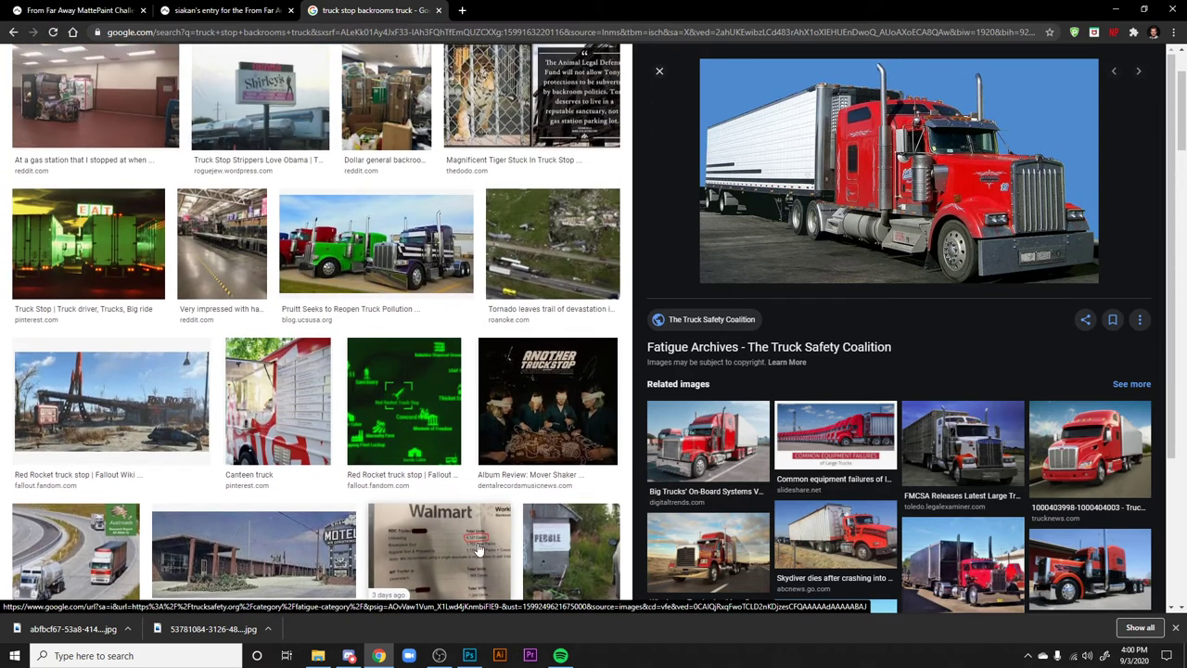
scroll(446, 405, "up", 1)
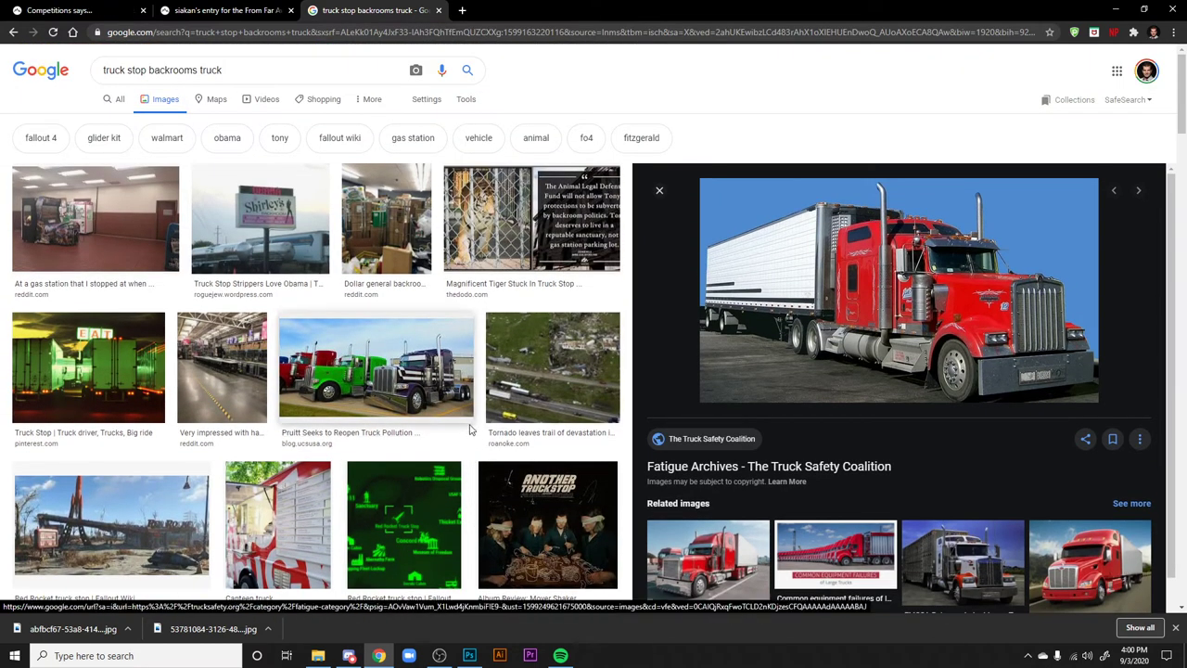
left_click(385, 223)
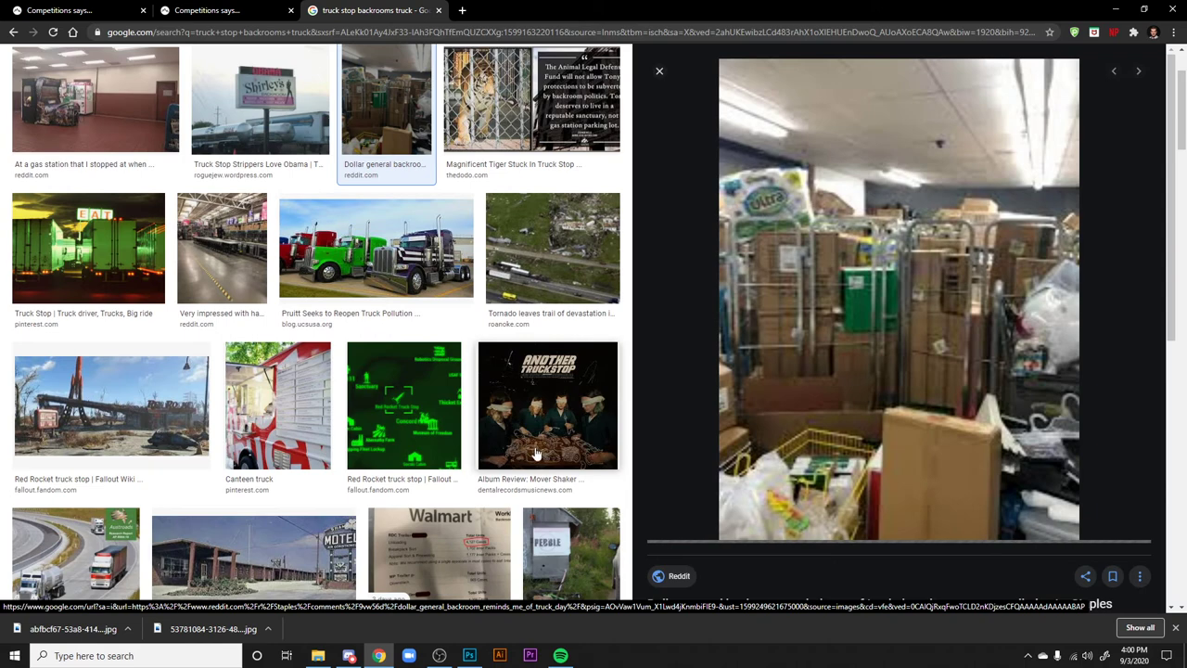
- Look further through the image results and preview the foggy night photo of trucks parked under a Kenworth sign
scroll(535, 450, "down", 5)
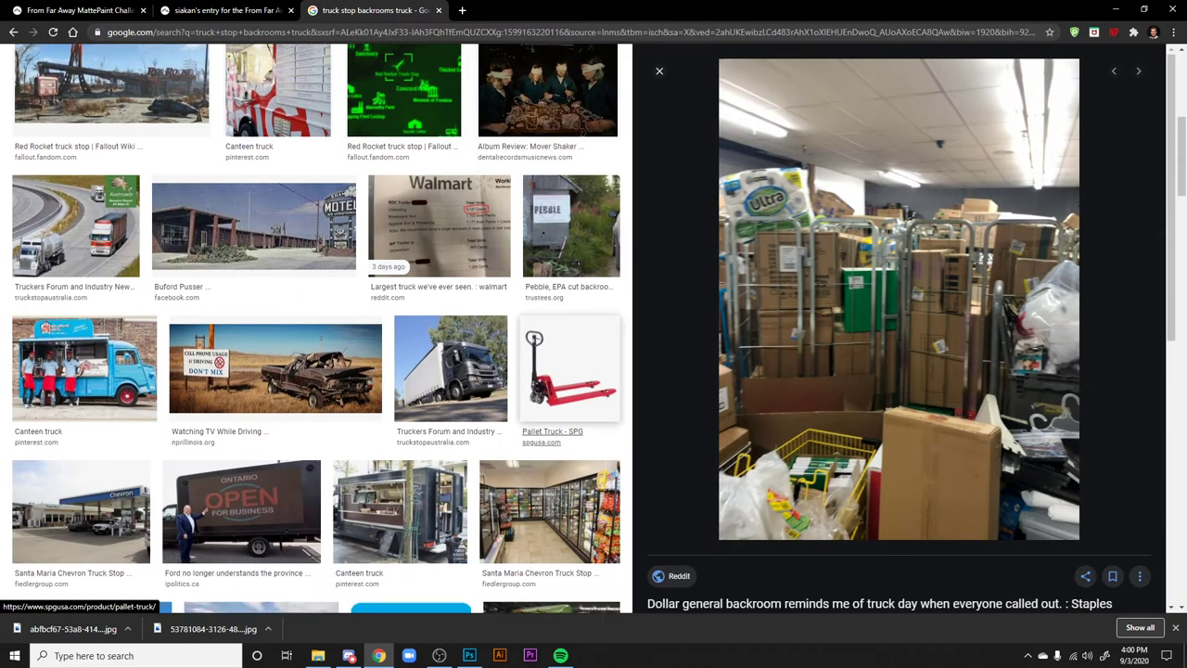
scroll(542, 344, "down", 3)
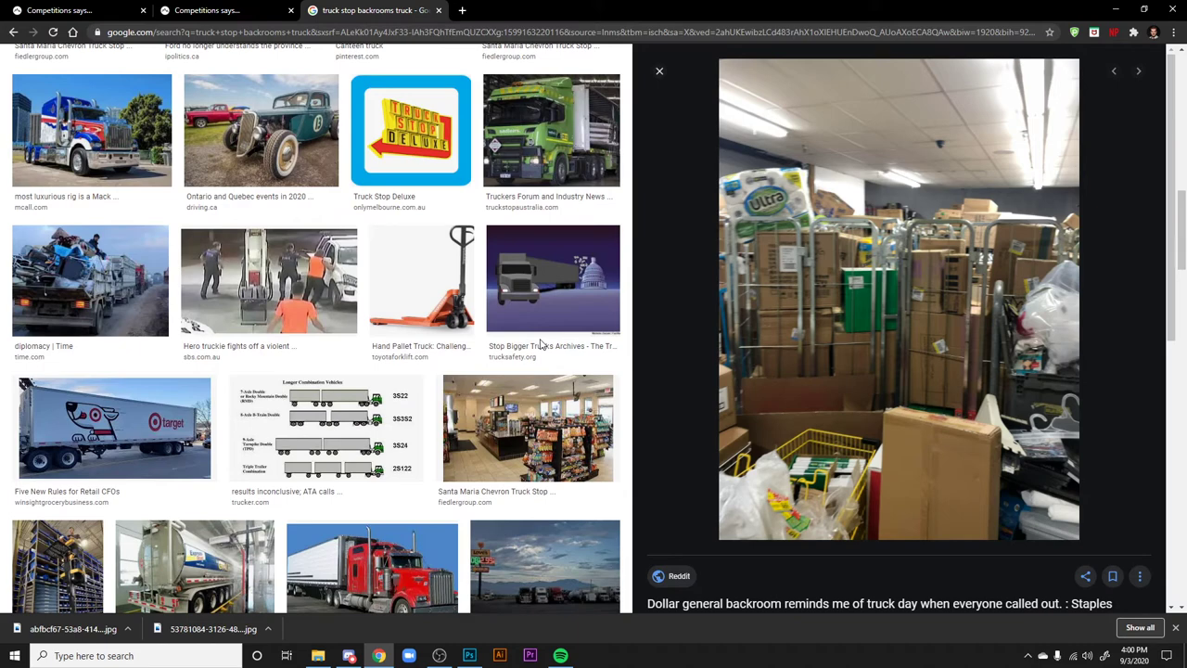
scroll(542, 344, "down", 5)
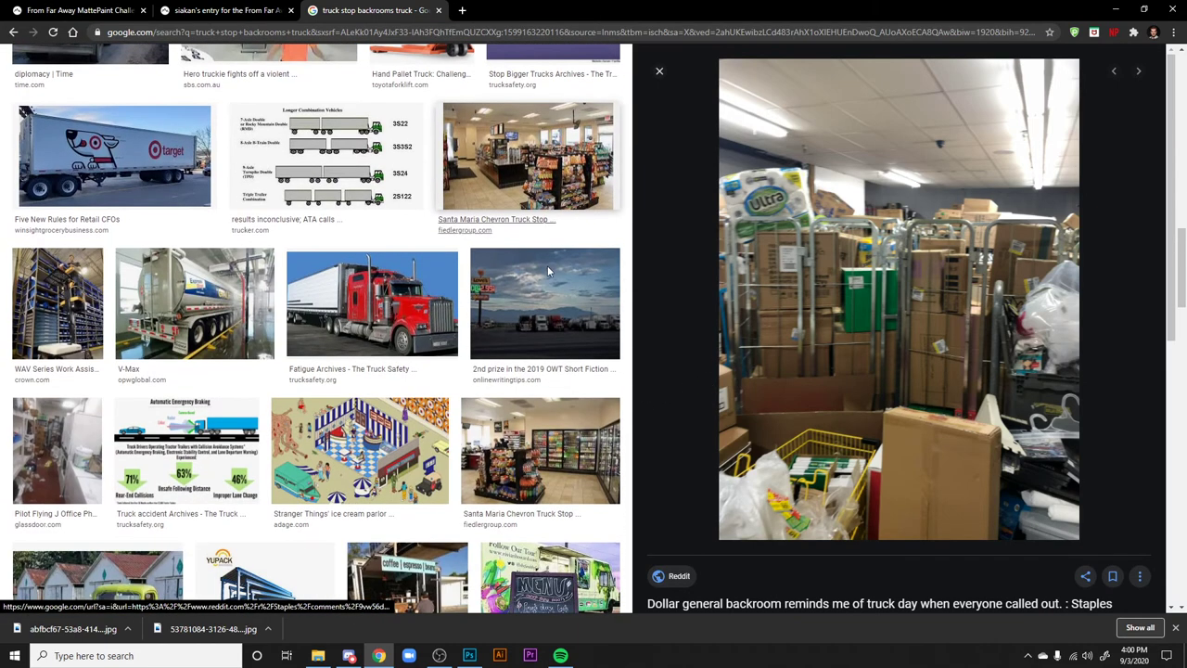
scroll(501, 315, "down", 4)
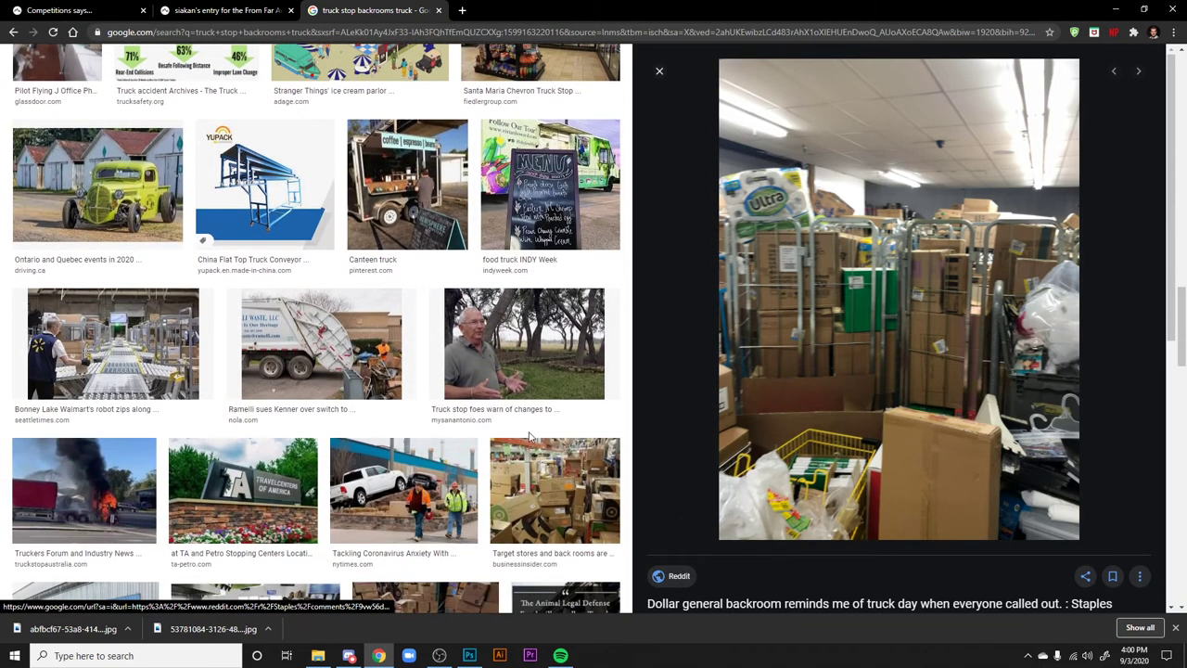
scroll(501, 315, "down", 1)
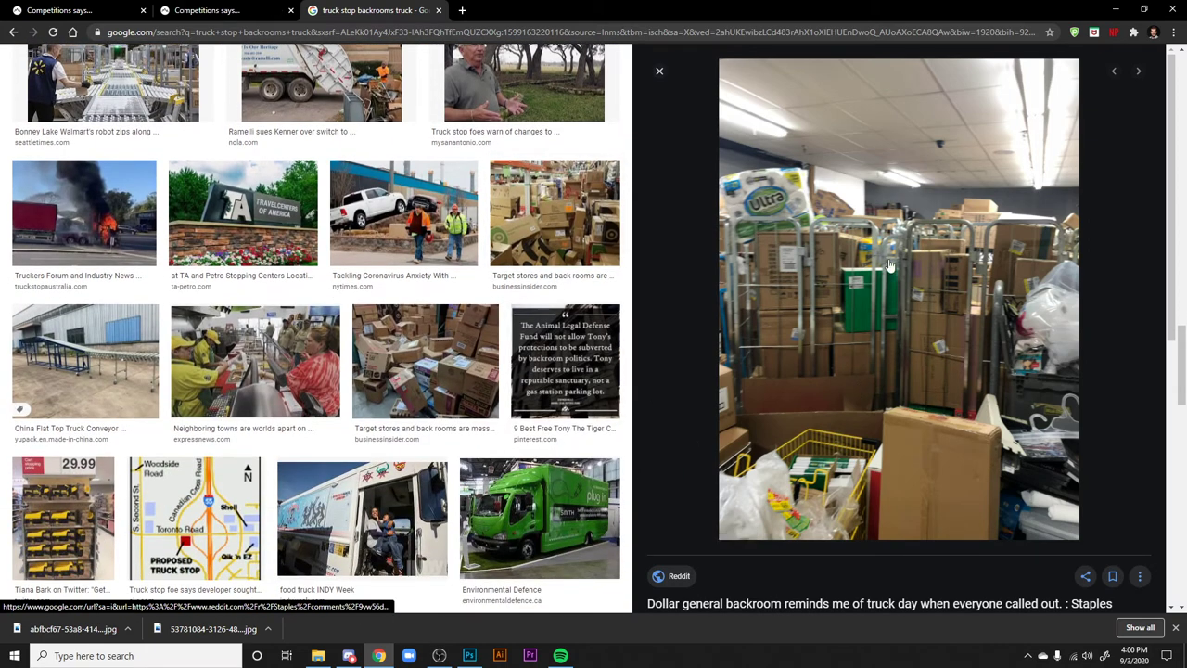
scroll(535, 336, "down", 4)
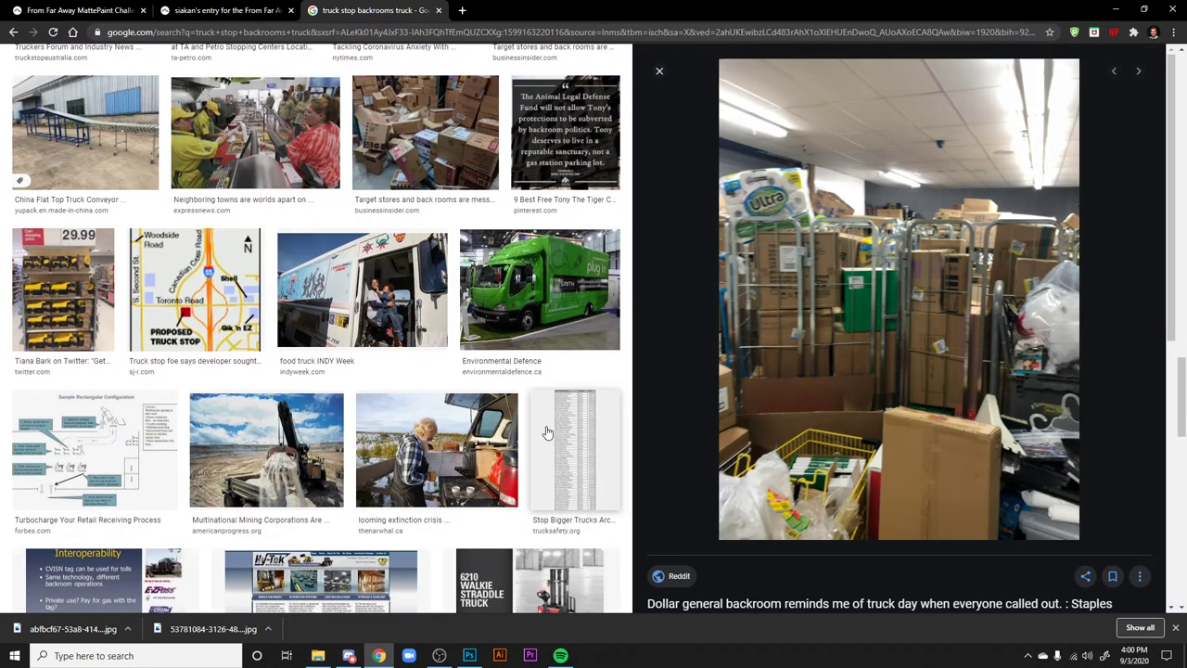
scroll(536, 336, "down", 2)
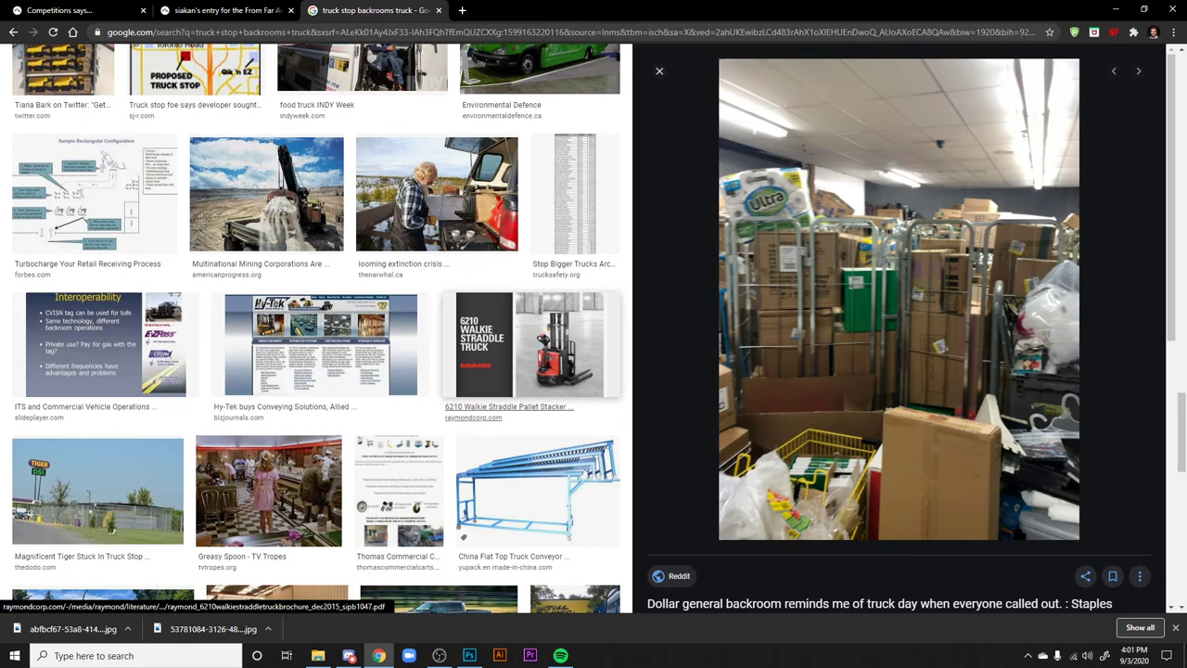
scroll(490, 229, "down", 2)
scroll(490, 229, "down", 3)
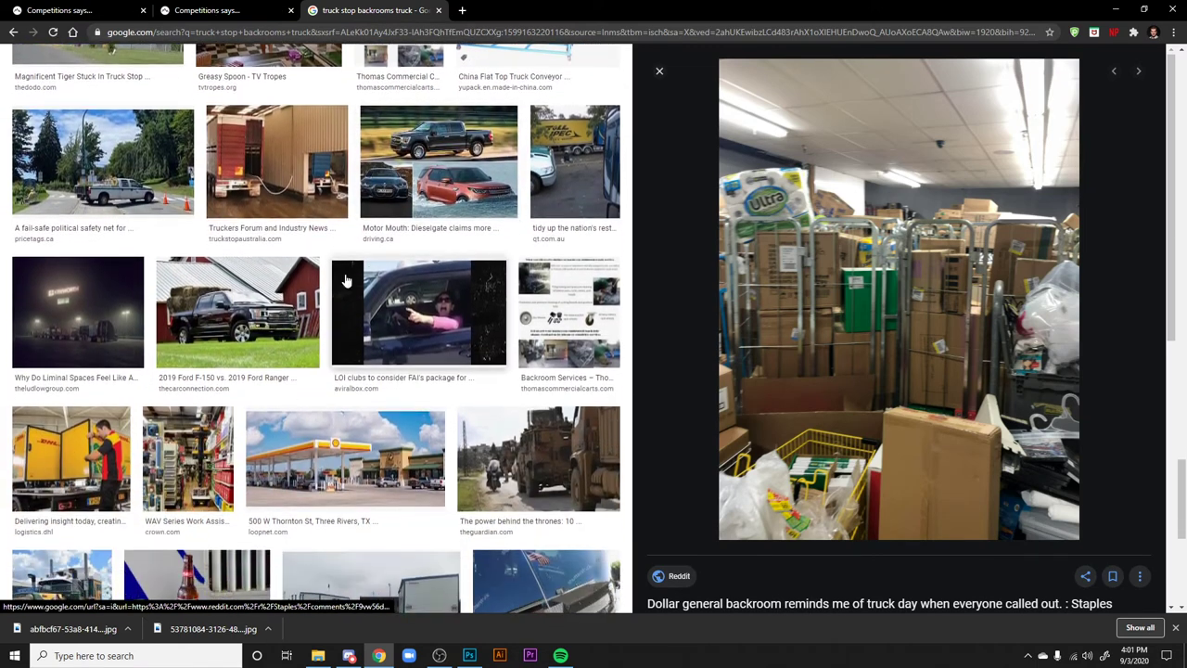
left_click(98, 284)
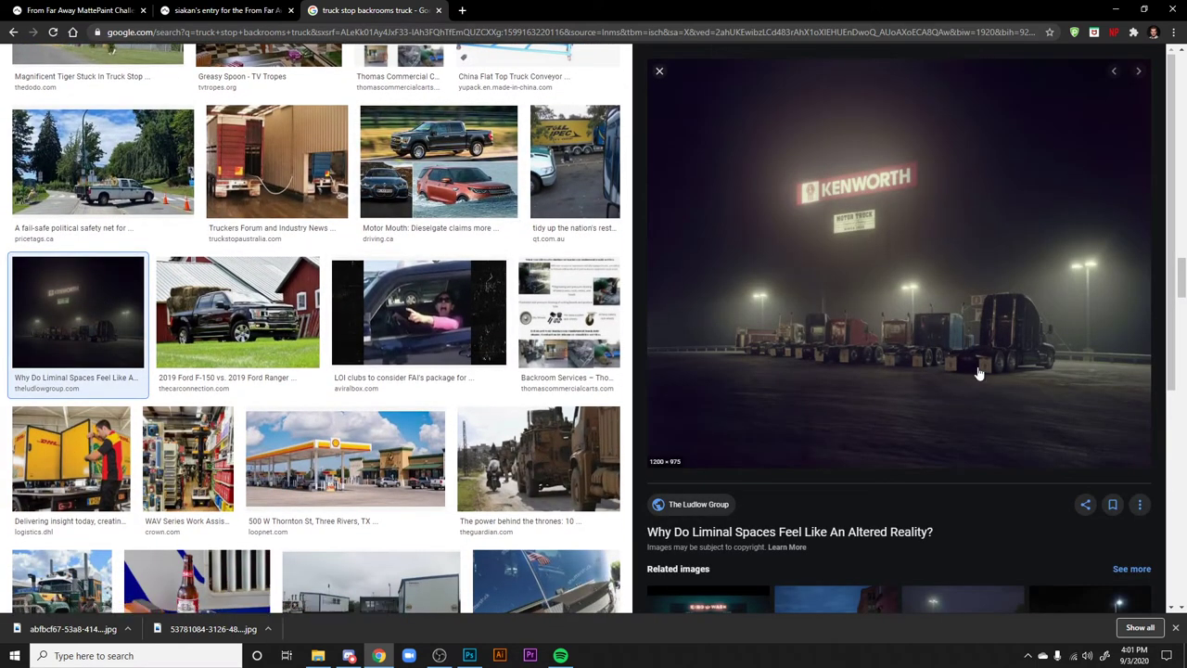
- Replace the image search query with "flying j truck stop" and show its results
scroll(463, 279, "up", 10)
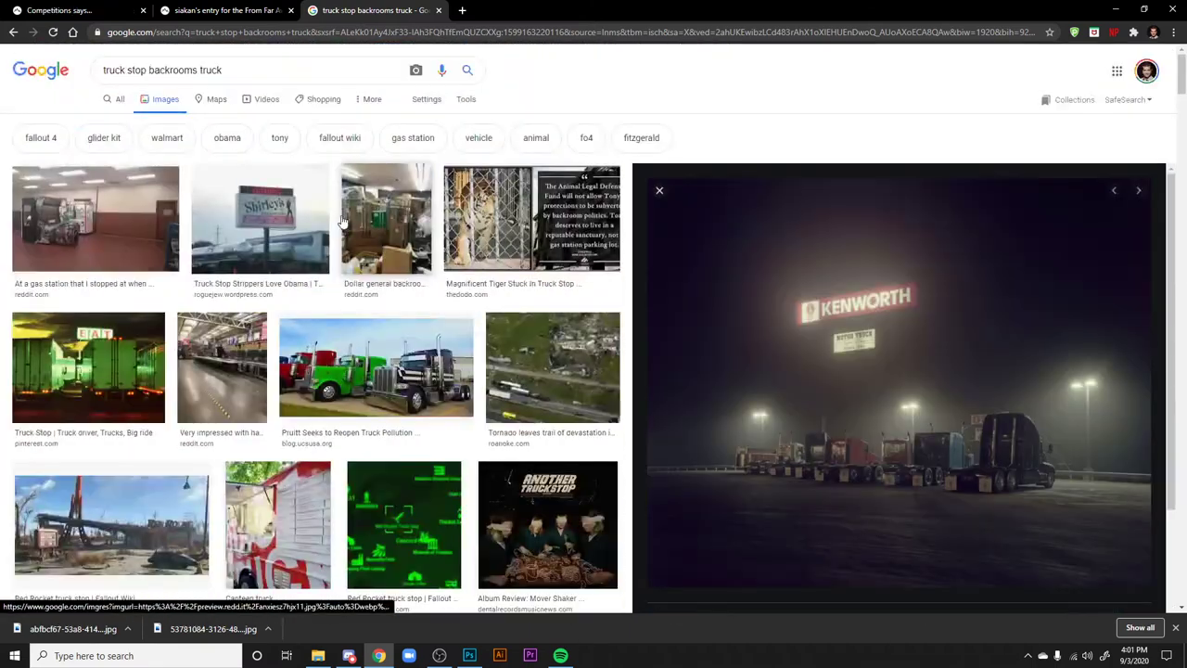
left_click(247, 69)
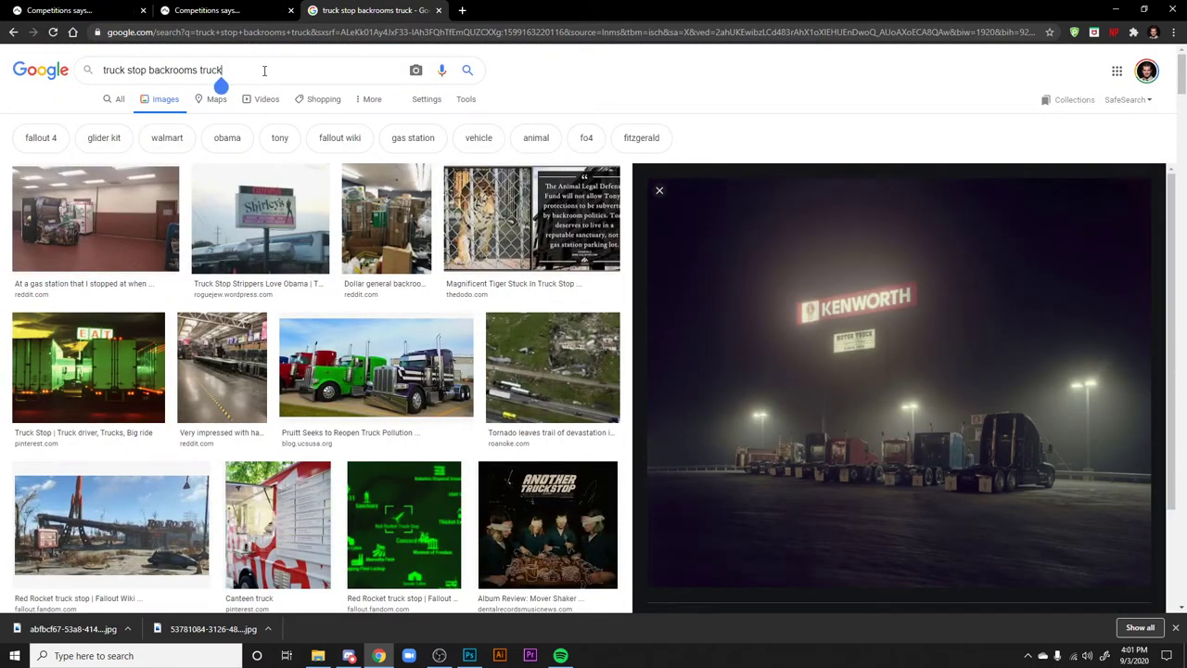
key("ctrl+a")
key("BackSpace")
type("flying J ")
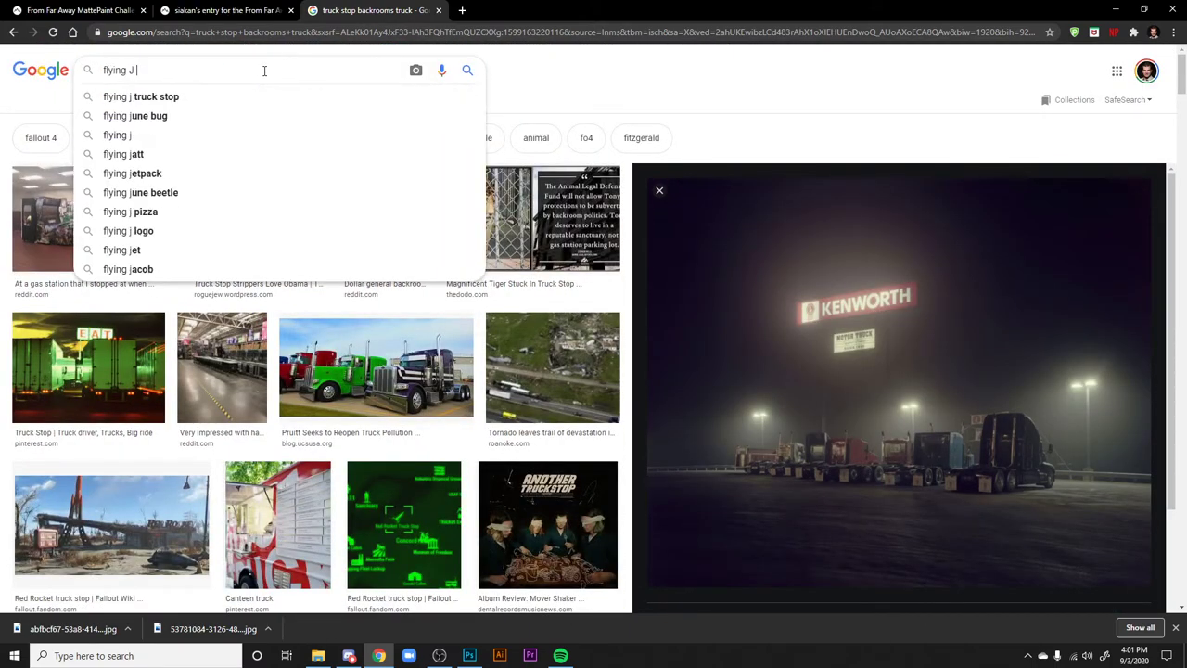
type("truck sto")
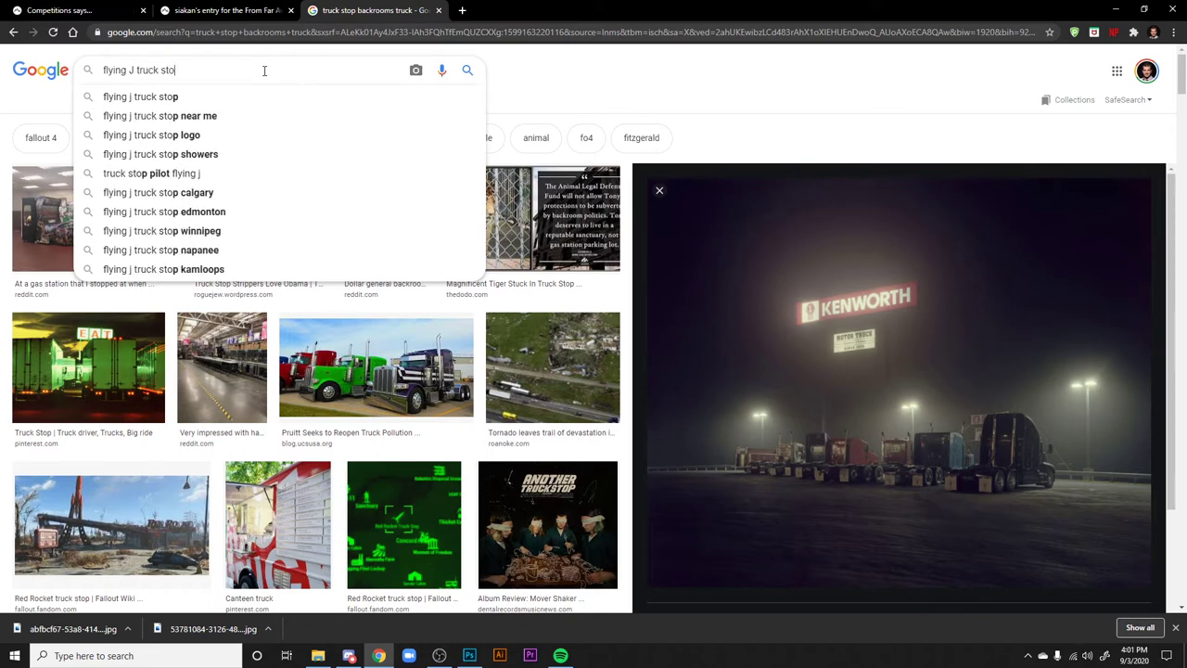
key("Down")
key("Return")
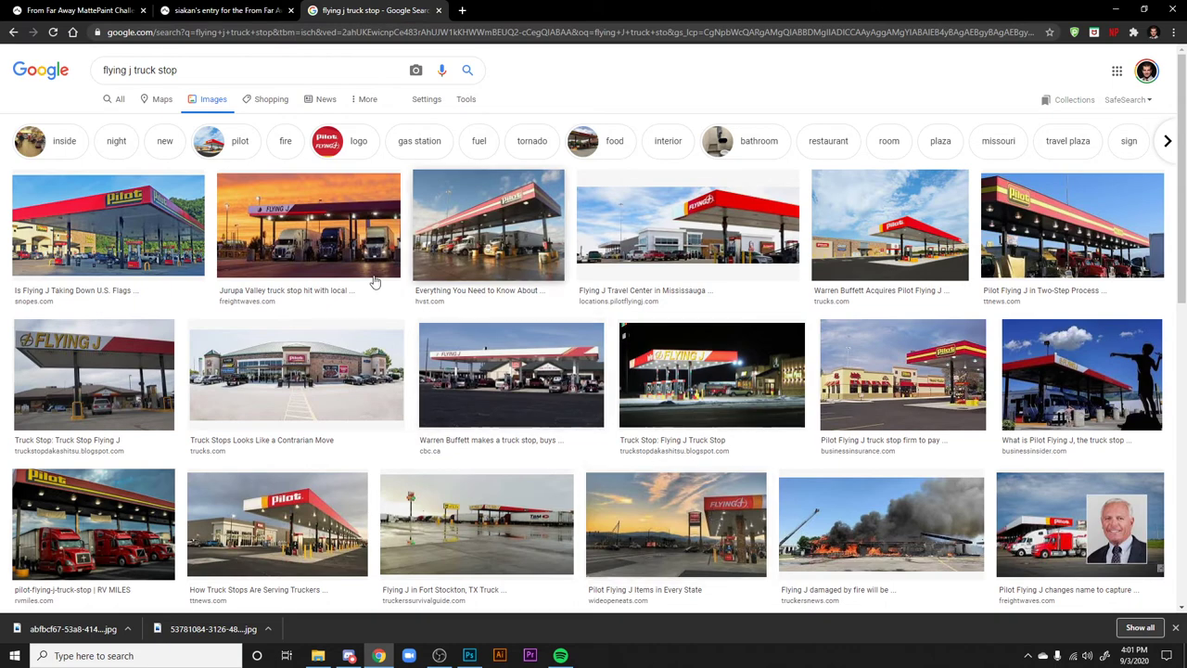
- Preview the sunset Flying J photo with three trucks and the truck lot photo with the J-Scales sign
left_click(309, 226)
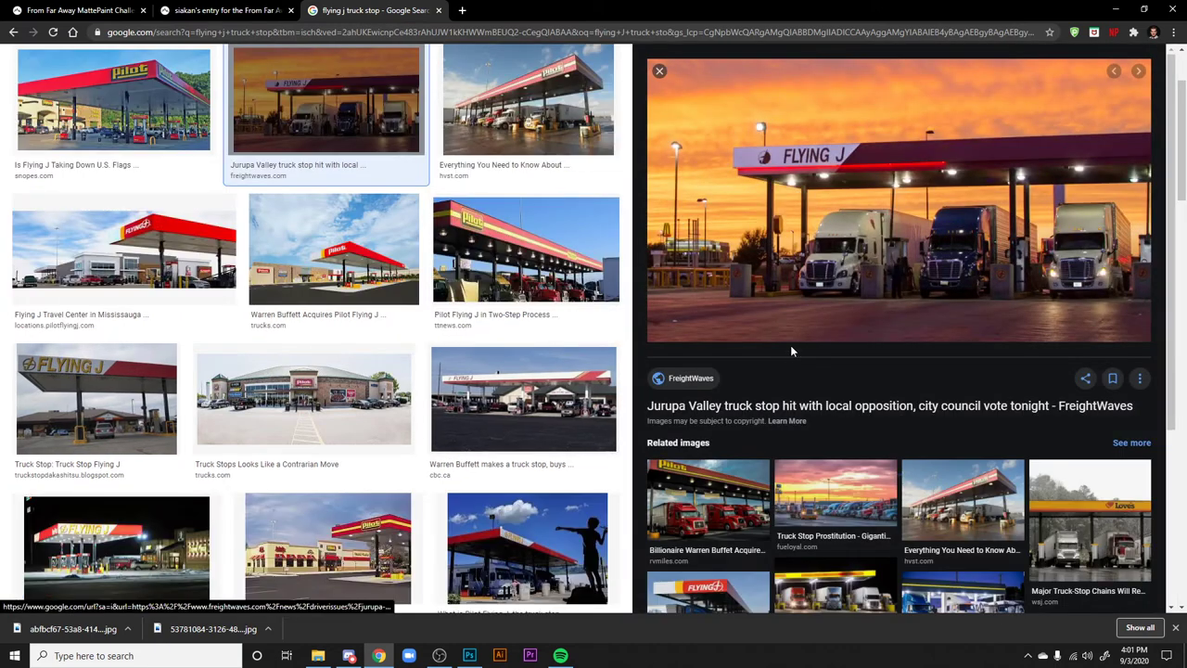
left_click(788, 405)
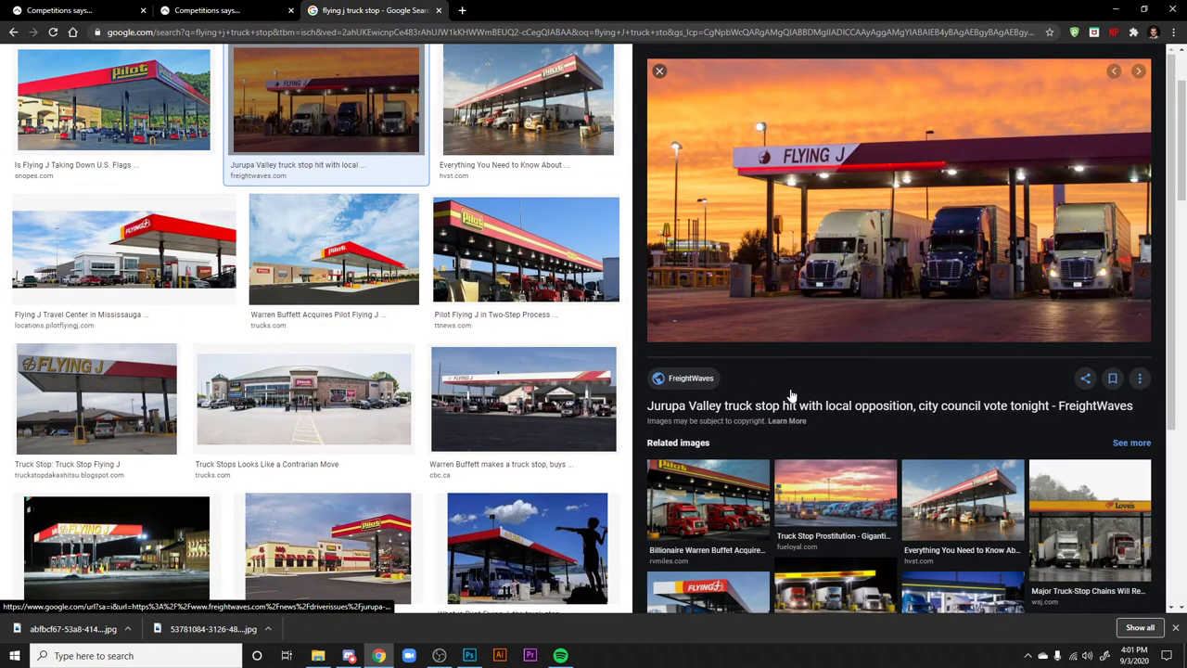
scroll(499, 453, "down", 4)
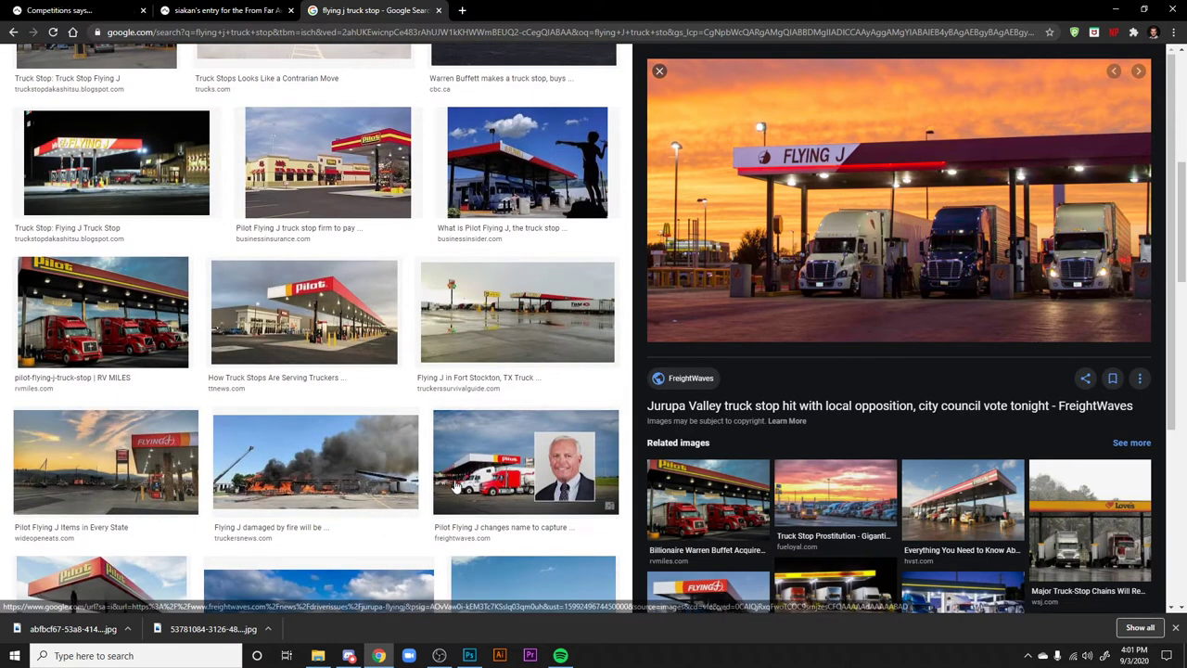
scroll(454, 487, "down", 5)
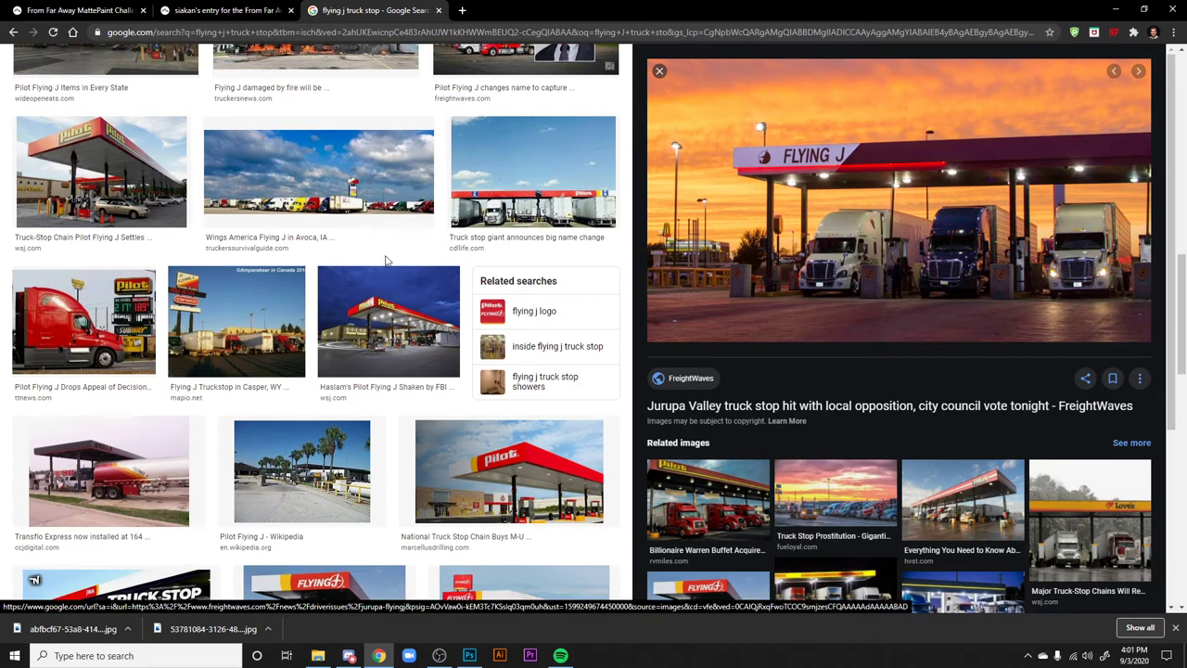
scroll(567, 512, "down", 2)
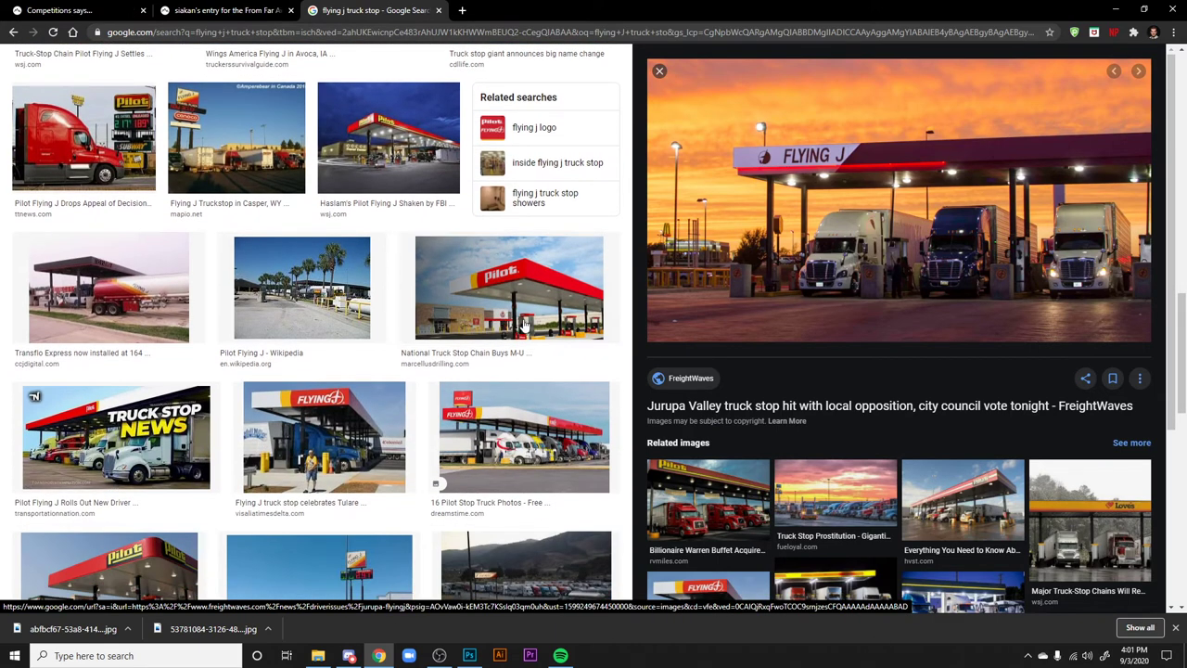
scroll(556, 278, "down", 2)
scroll(524, 260, "down", 3)
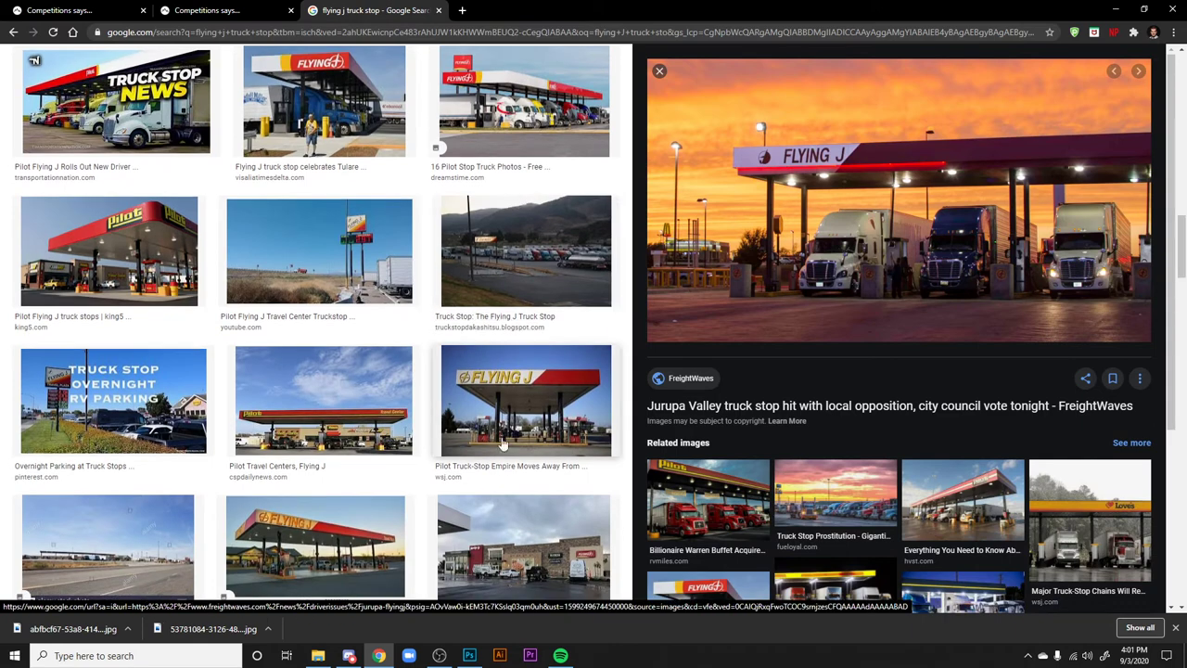
scroll(502, 376, "down", 2)
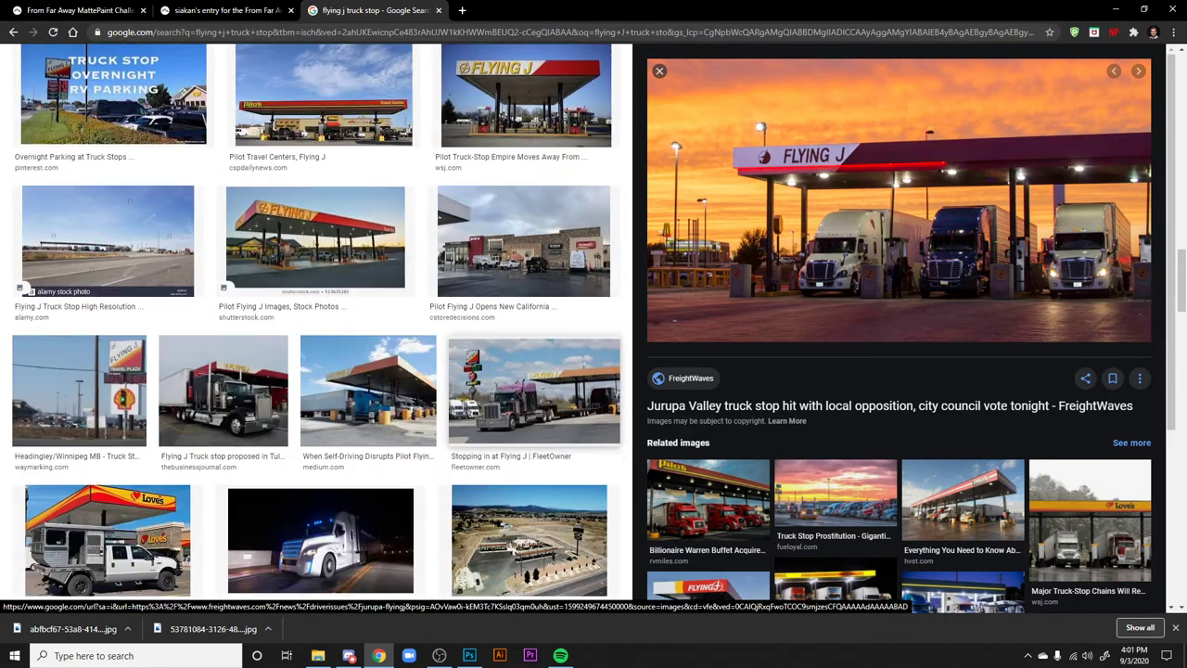
scroll(502, 376, "up", 1)
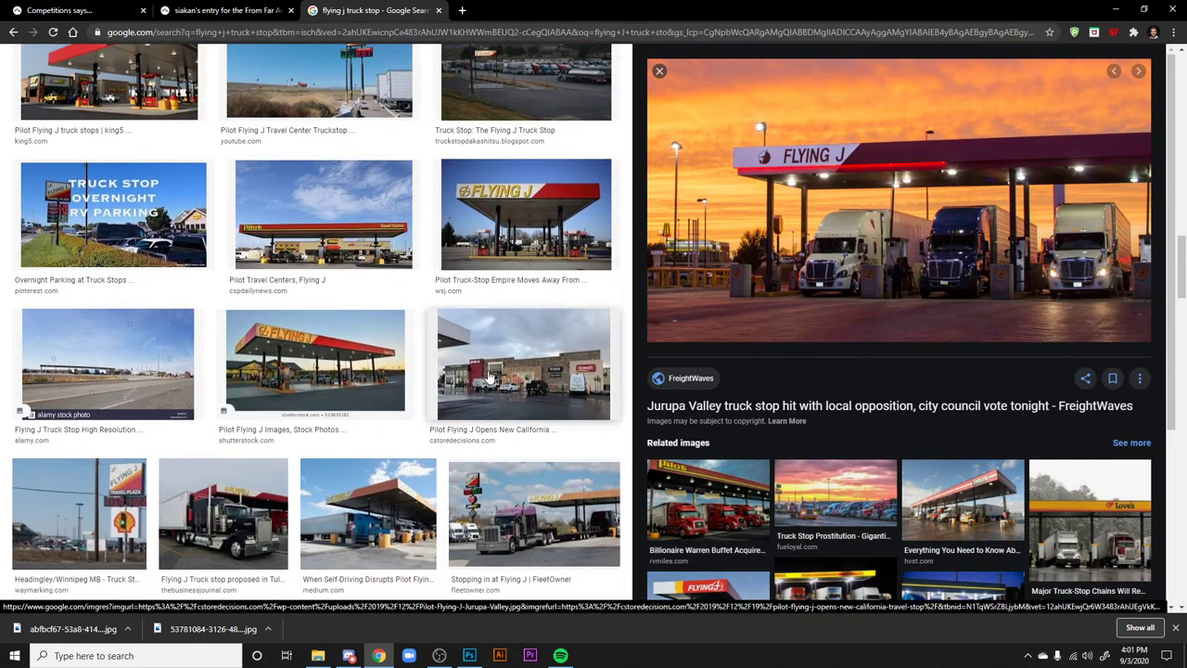
scroll(499, 439, "up", 2)
left_click(516, 347)
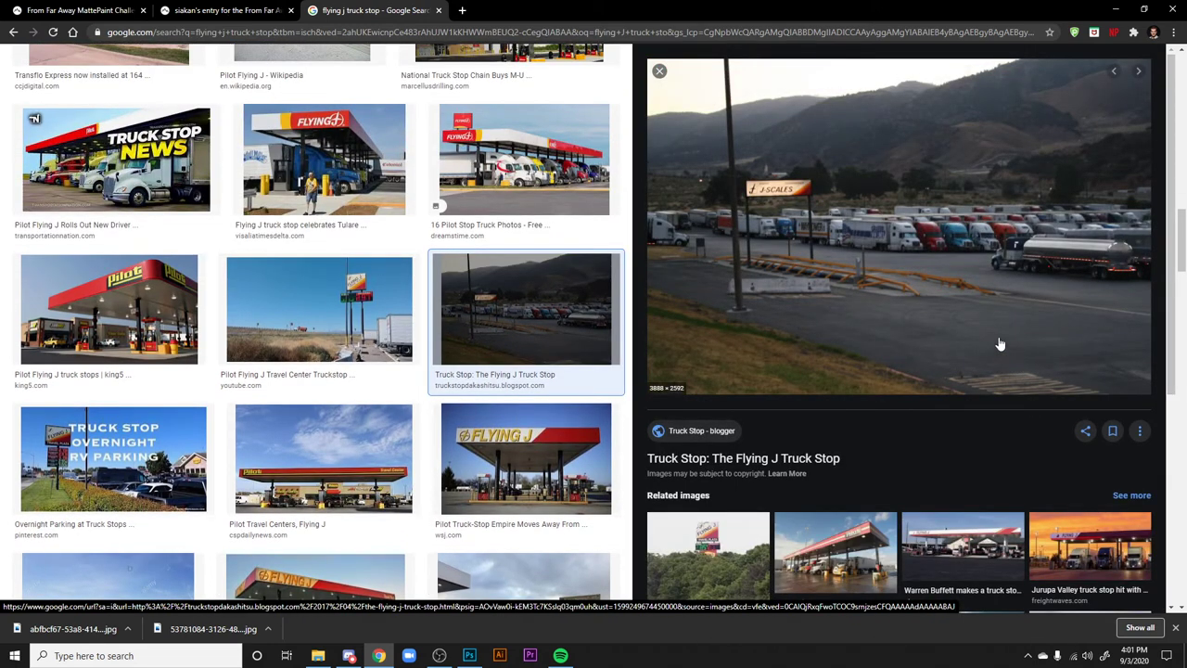
- Review the earlier Flying J image results and return to the enlarged image of the gas station entry
scroll(570, 398, "up", 2)
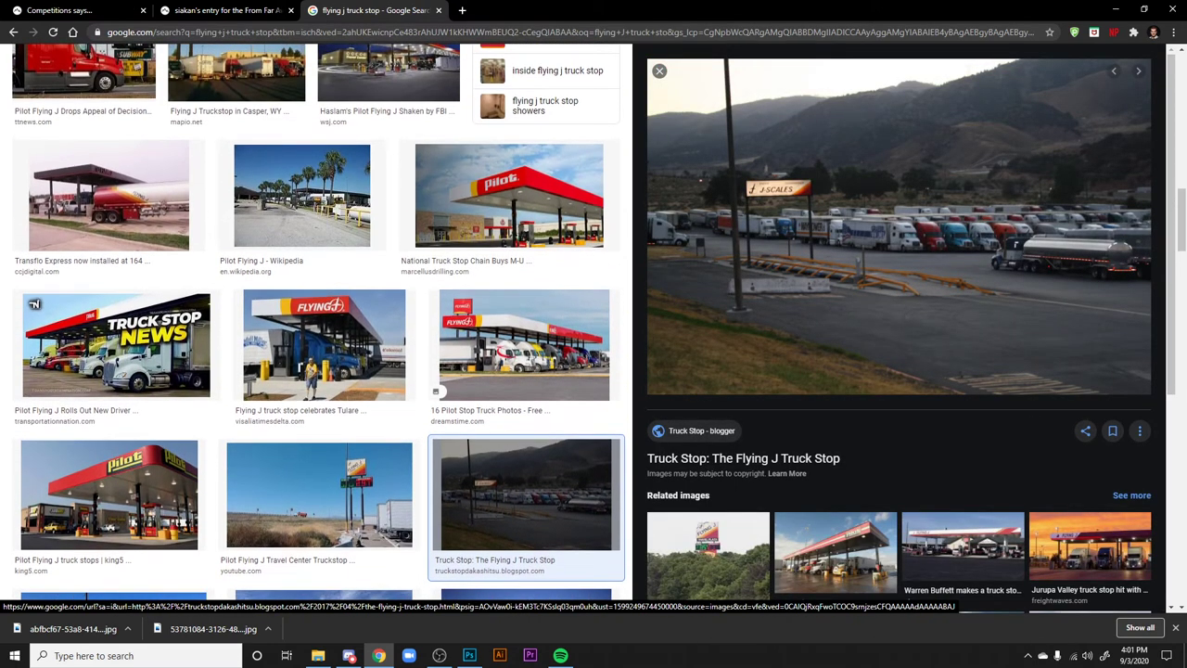
scroll(315, 371, "up", 3)
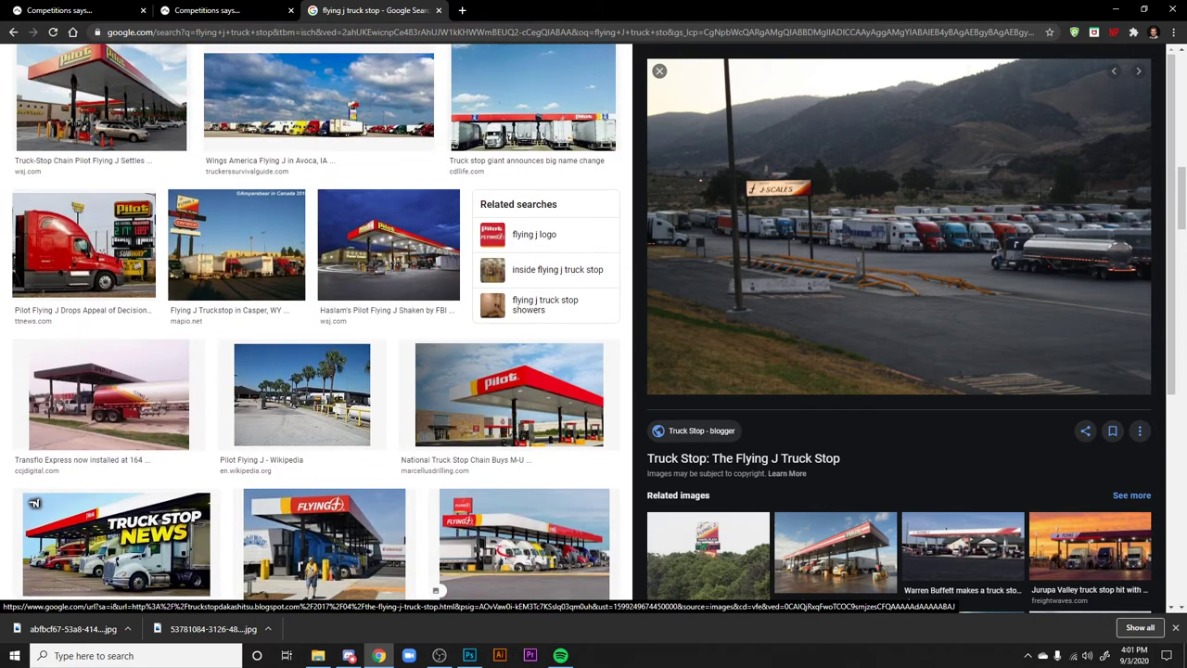
scroll(371, 519, "up", 2)
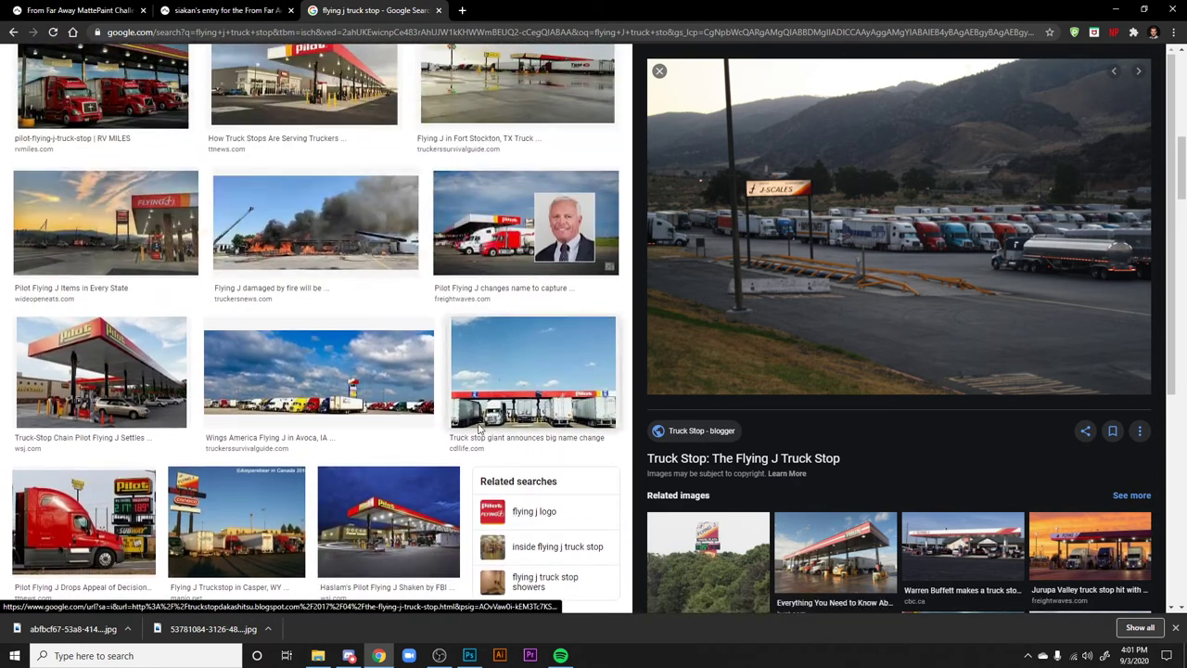
scroll(502, 550, "up", 2)
scroll(510, 483, "up", 3)
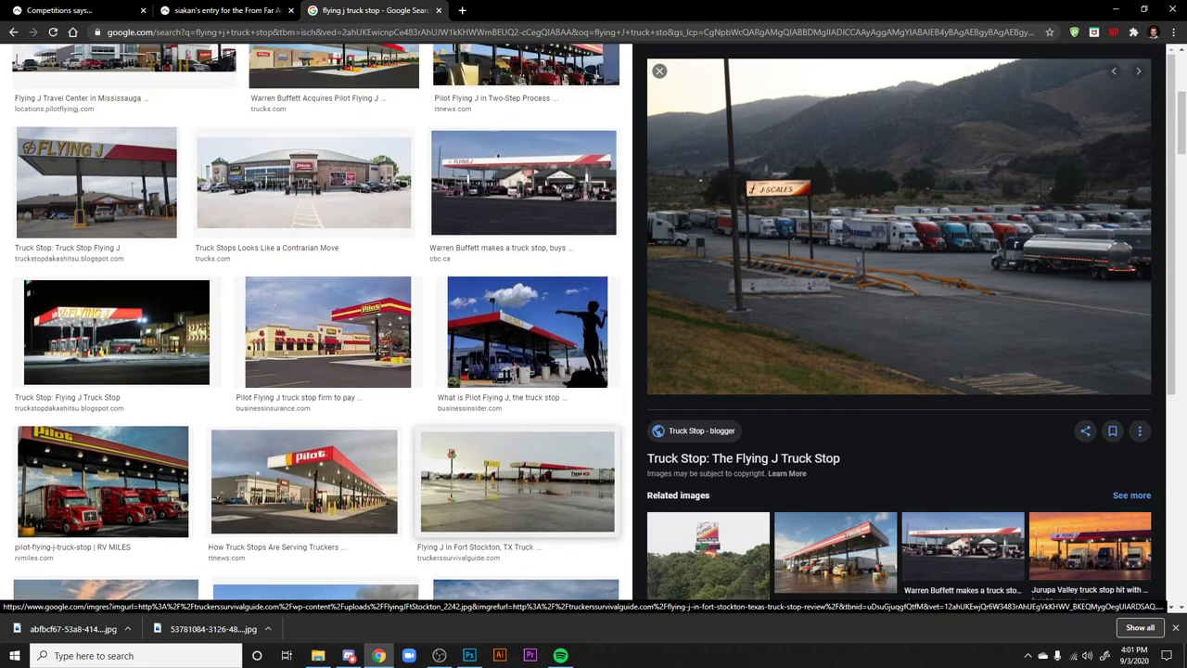
scroll(515, 445, "up", 2)
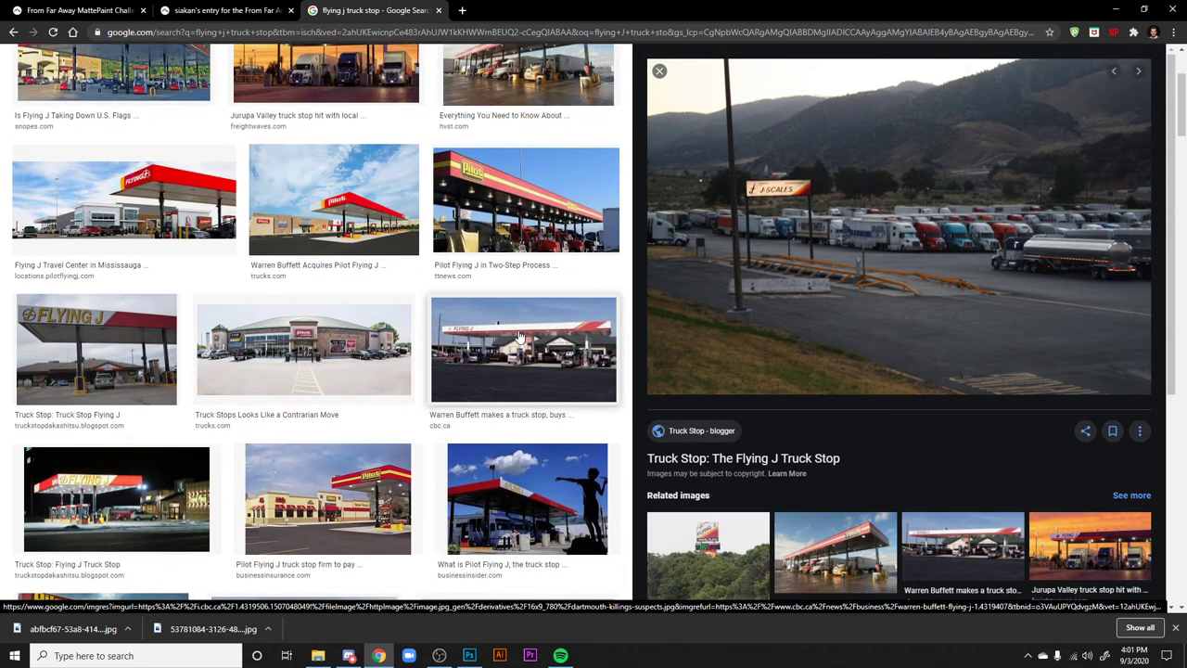
scroll(551, 398, "up", 2)
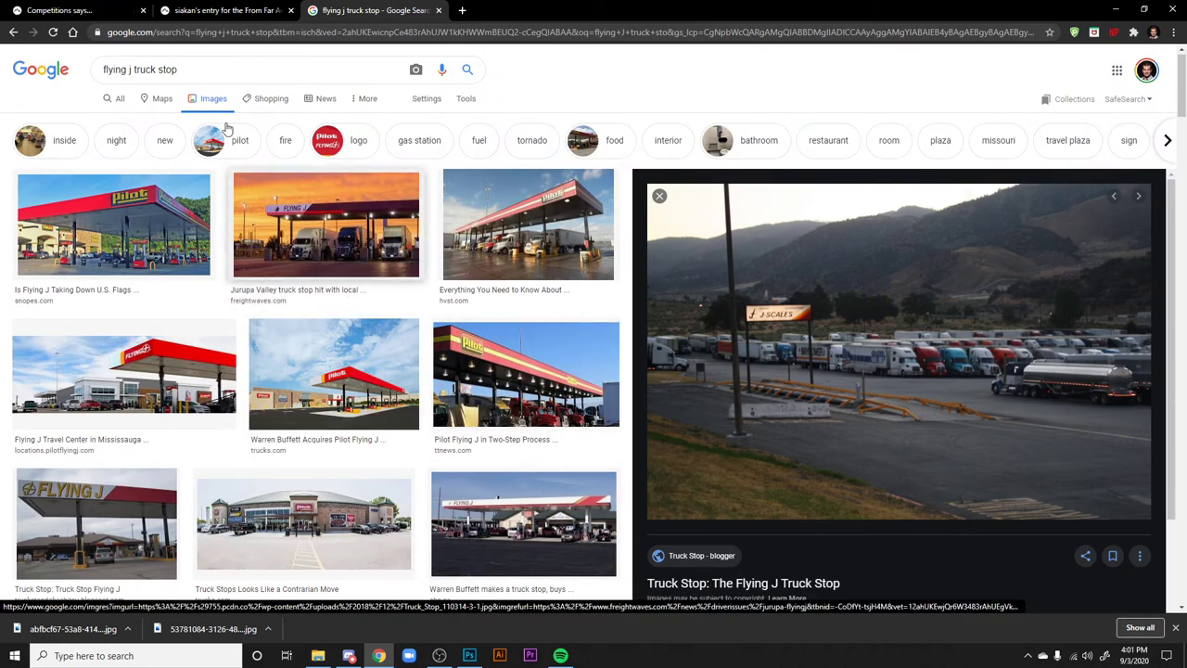
left_click(222, 11)
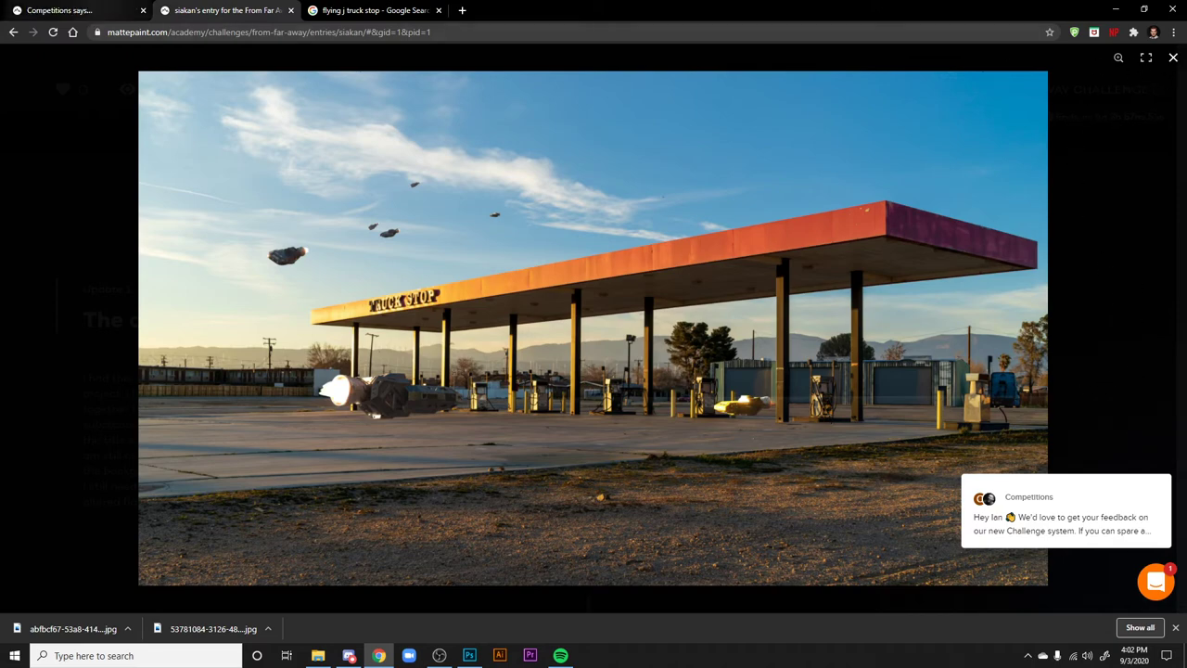
- Open the shuttle motel entry from the challenge gallery in a new tab and enlarge its night scene painting
left_click(100, 11)
right_click(575, 209)
left_click(624, 215)
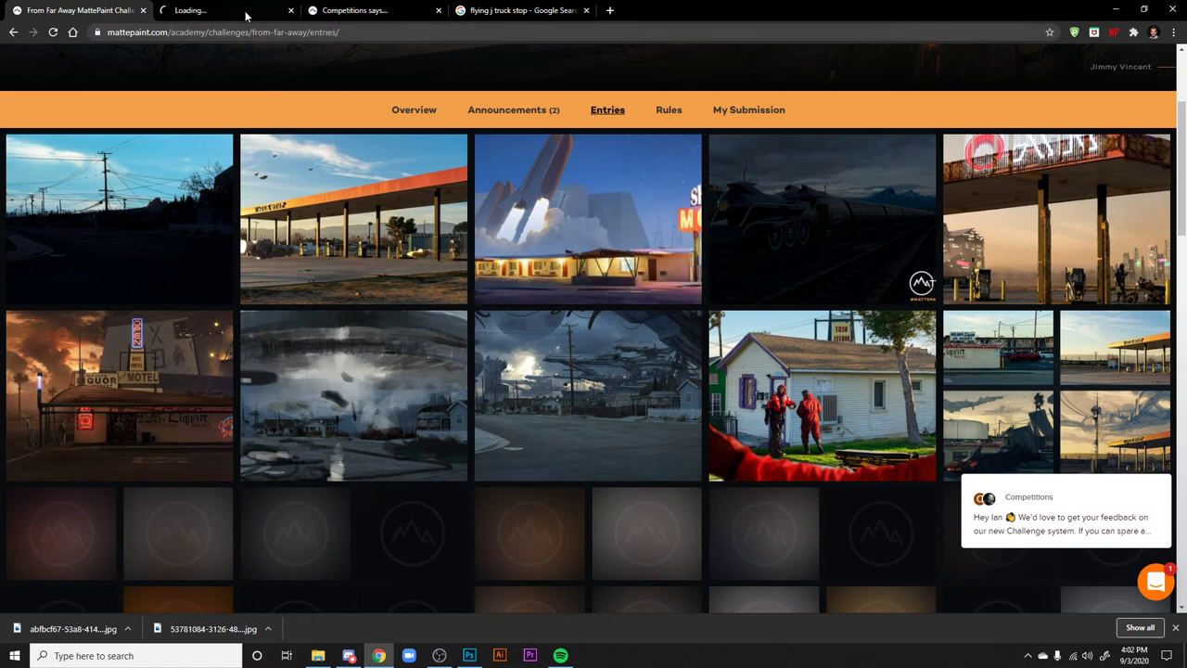
key("ctrl+Tab")
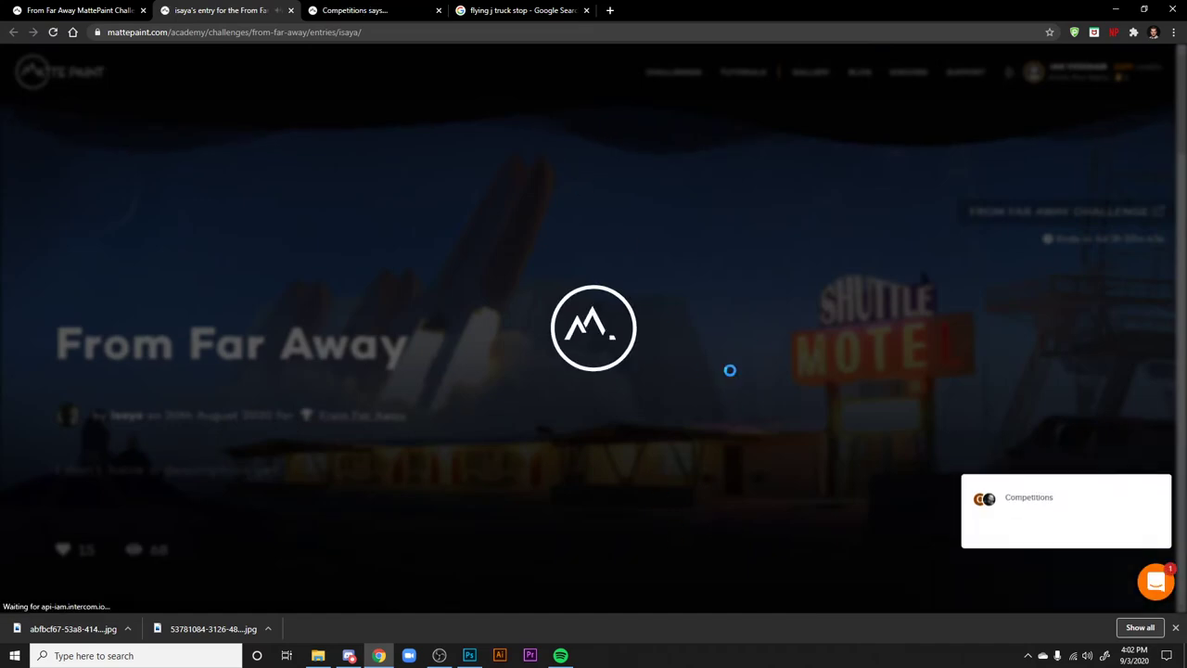
scroll(868, 427, "down", 5)
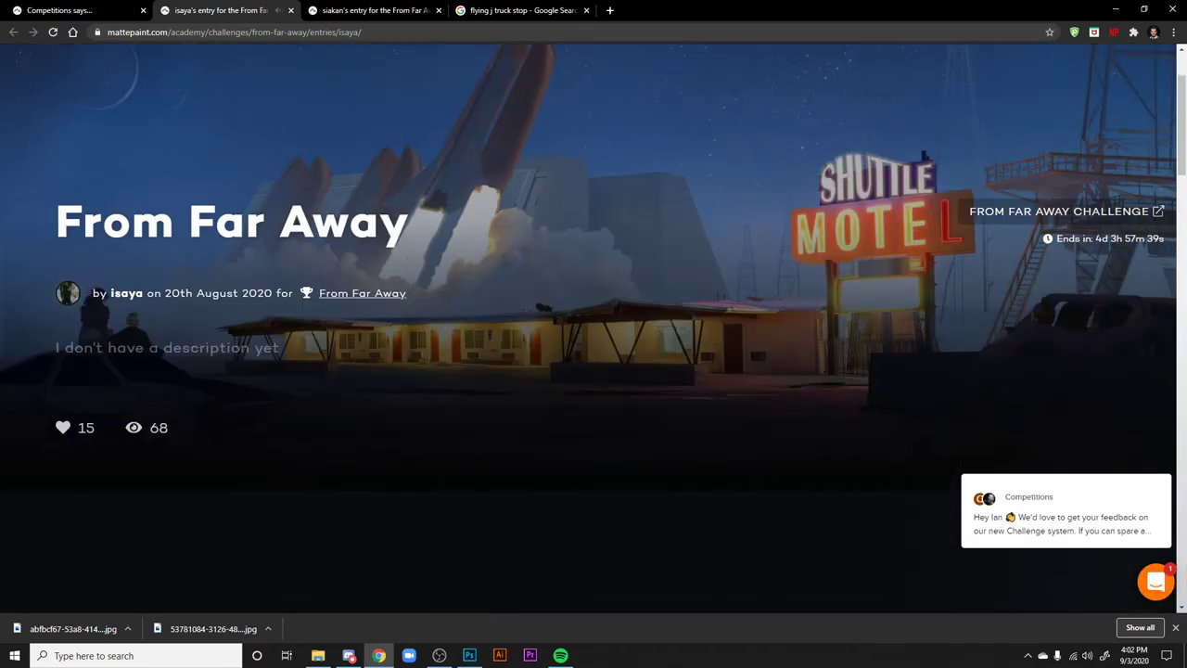
left_click(890, 279)
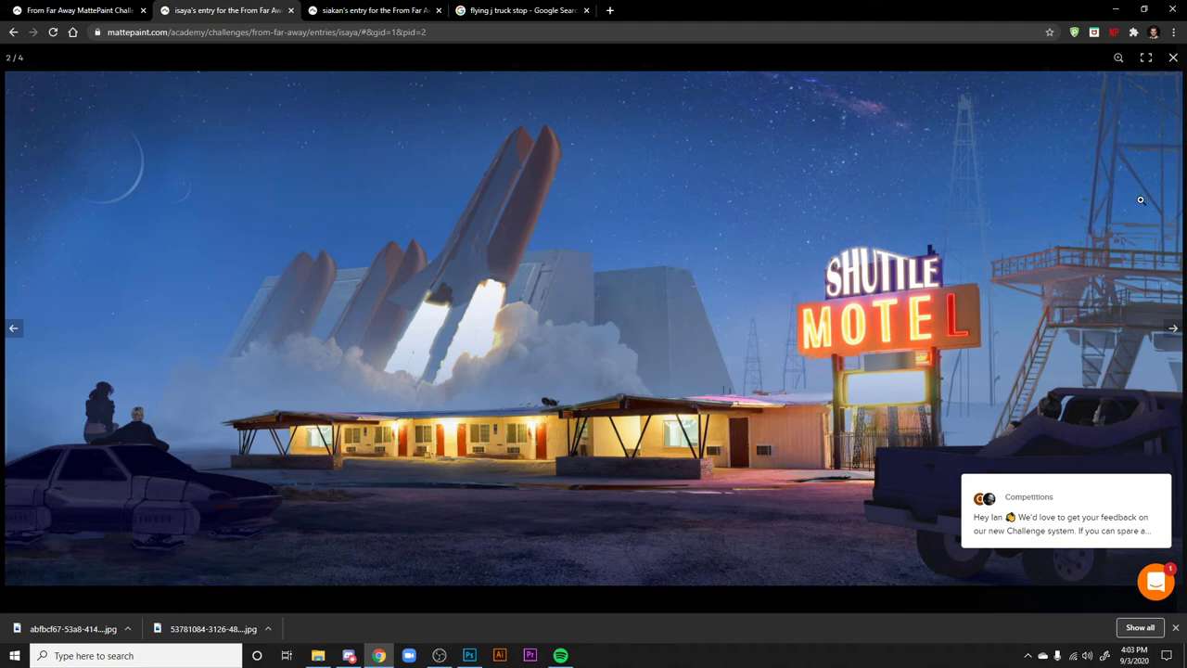
- Review the motel entry's enlarged Progress-3D comparison sheet and its Progress-Sketch update
left_click(1173, 58)
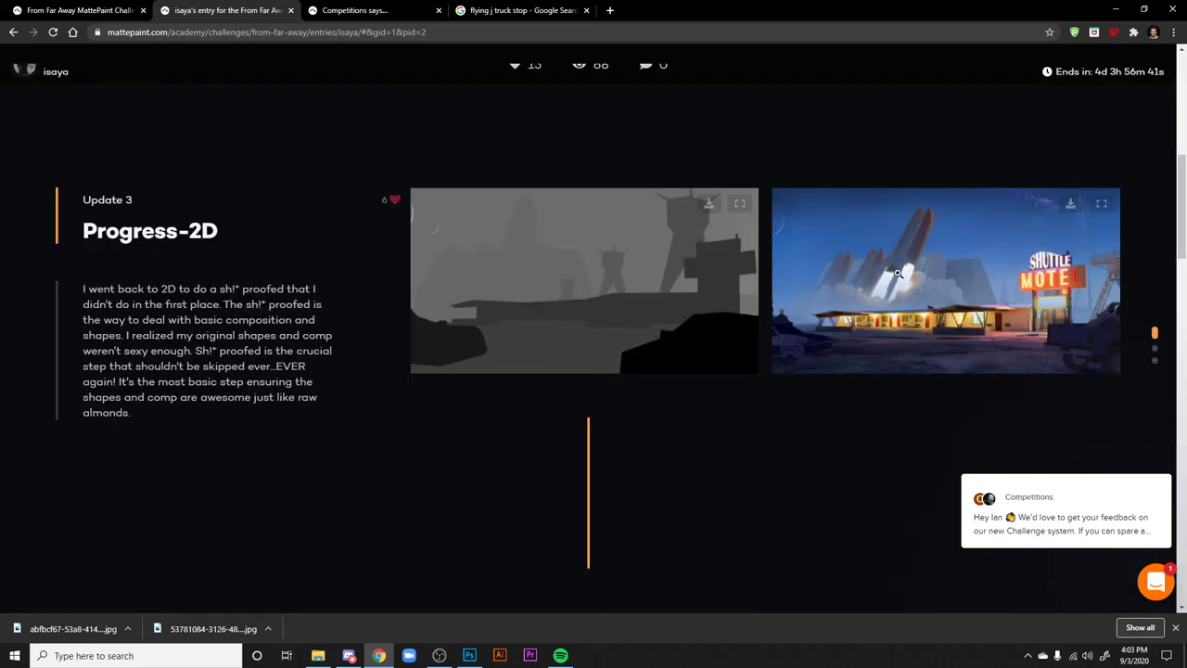
scroll(557, 326, "down", 3)
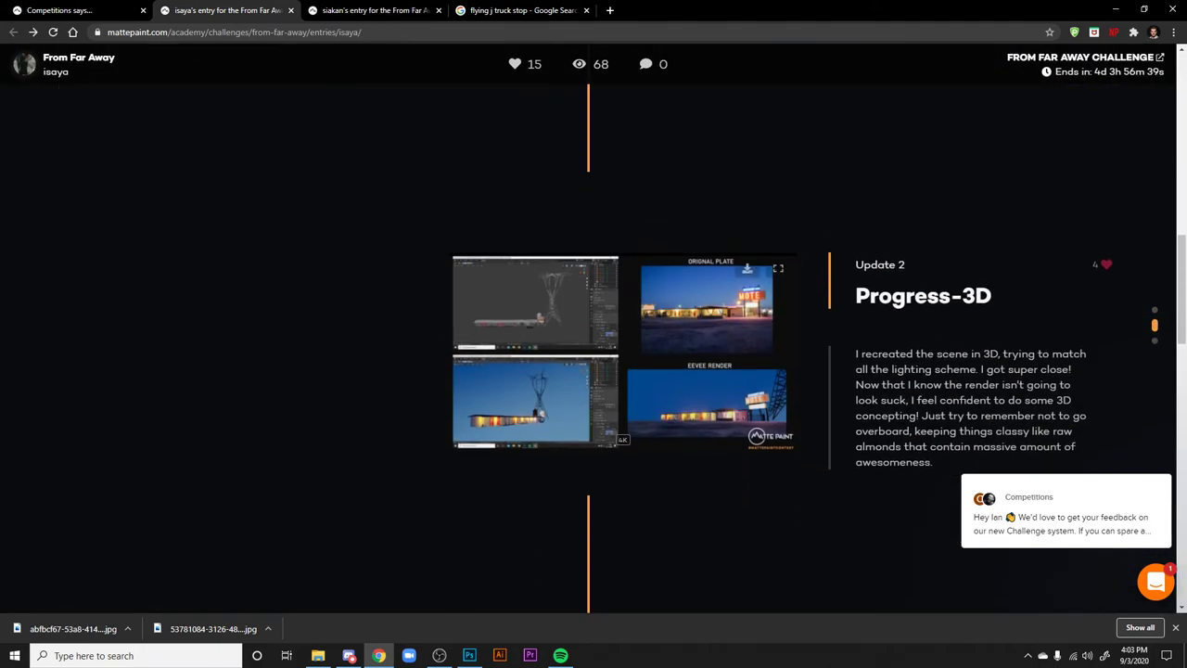
left_click(556, 327)
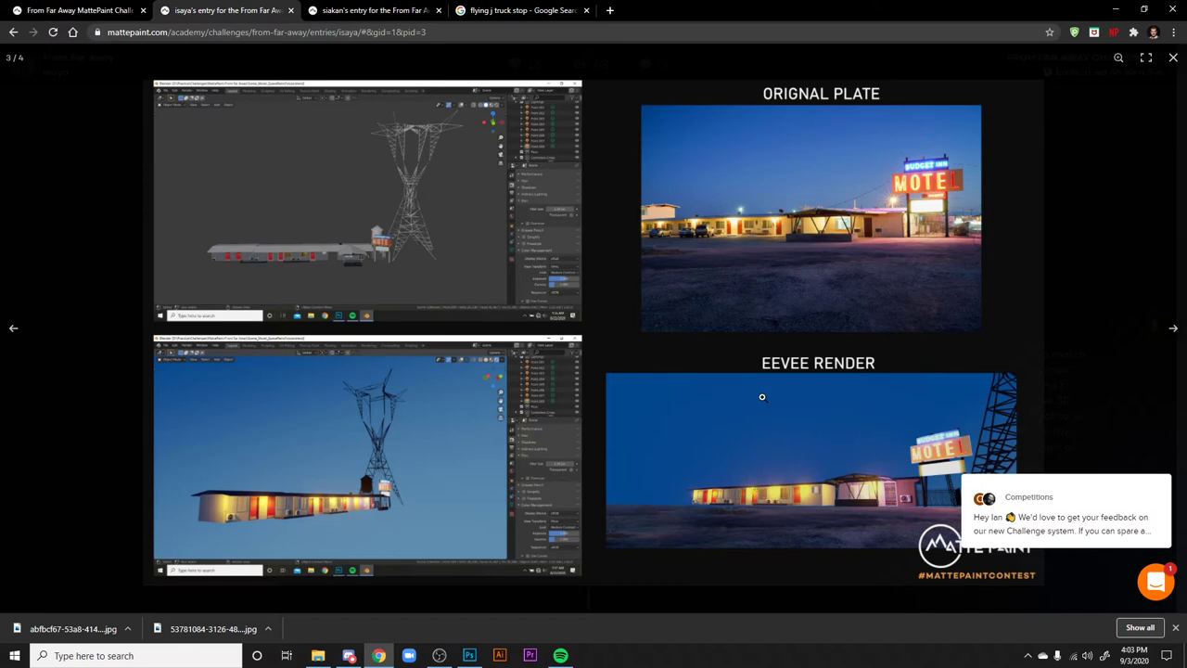
left_click(1173, 58)
scroll(580, 182, "down", 2)
scroll(580, 182, "down", 2)
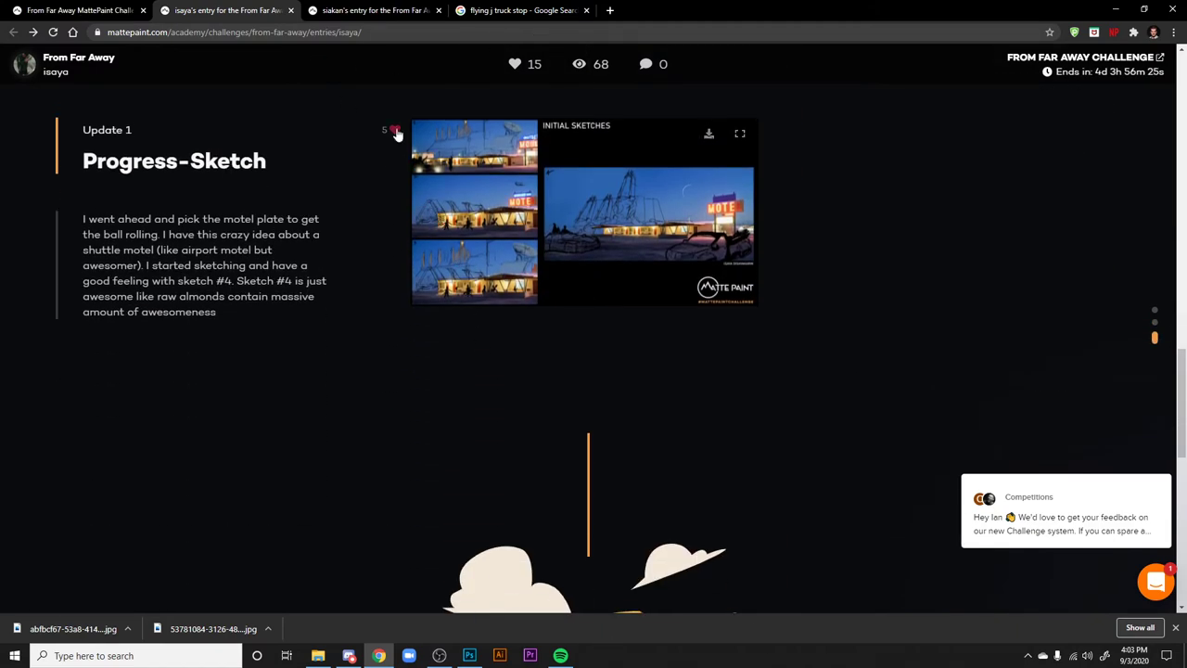
- From the entries gallery, open the dark train, neon-sign gas station and flying saucer entries in new tabs
left_click(88, 11)
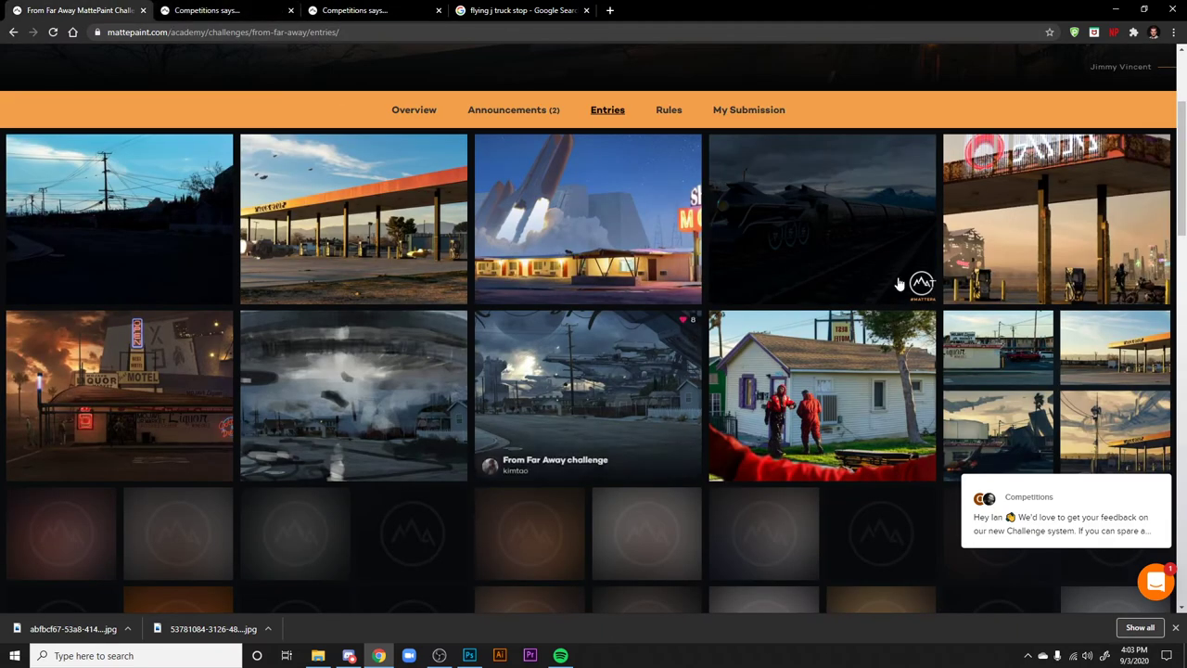
right_click(793, 181)
left_click(830, 193)
right_click(1006, 195)
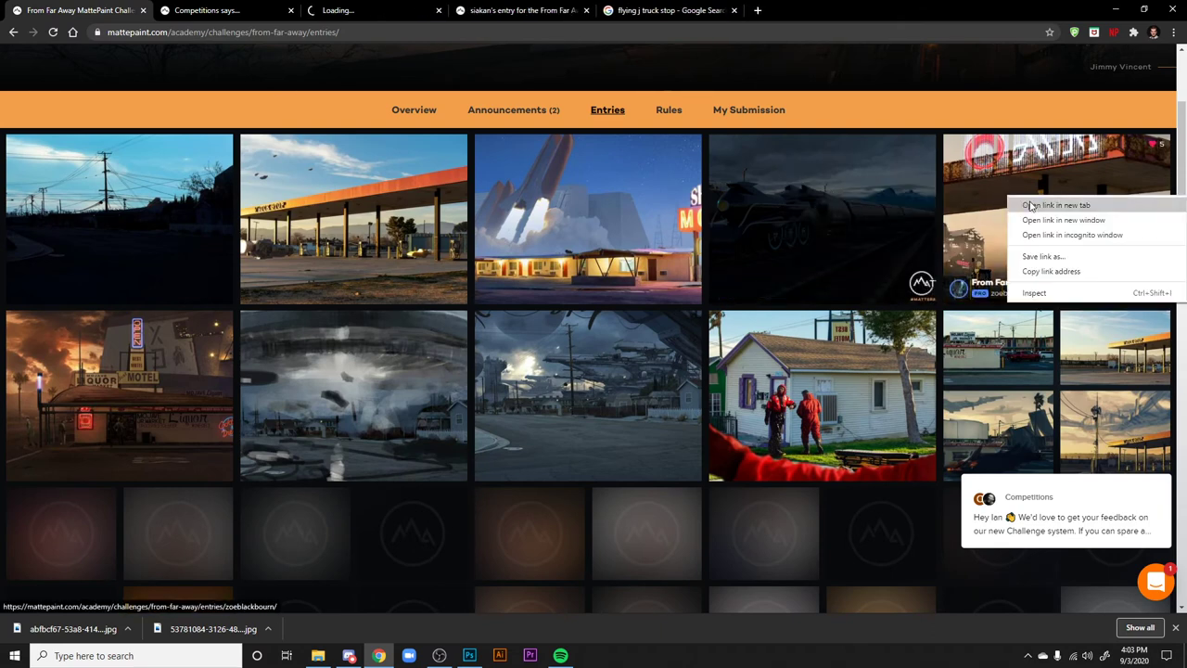
left_click(1032, 206)
right_click(361, 352)
left_click(394, 360)
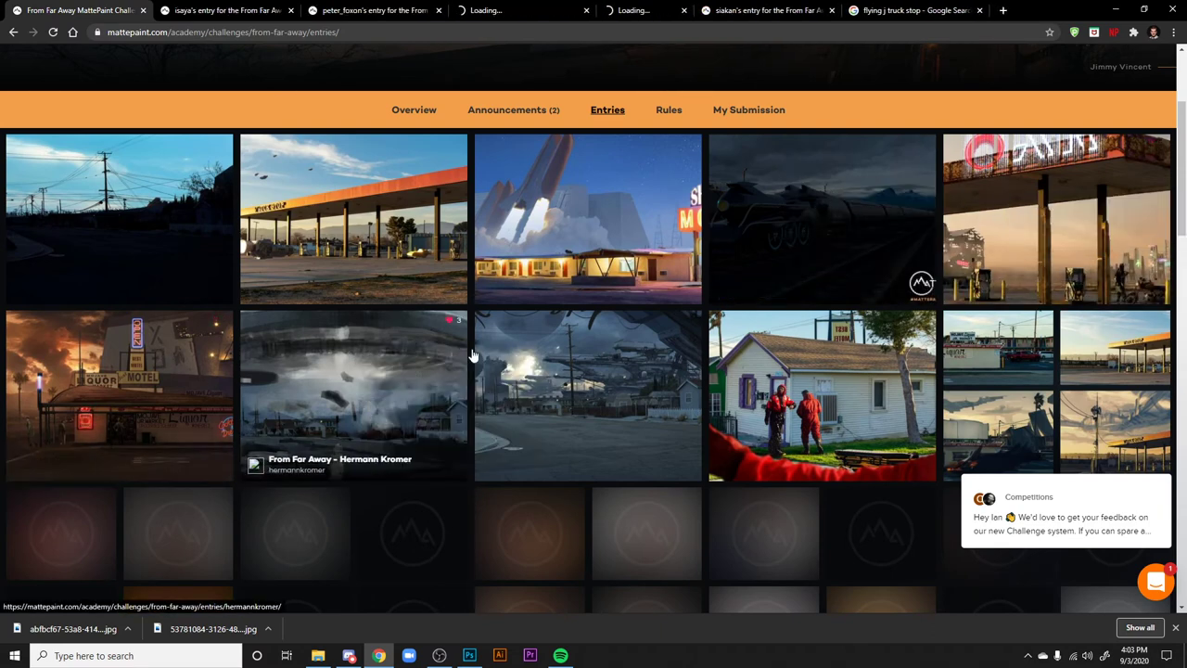
- Open the cloudy street, "Whats Inside?" and "Just a normal Day" entries in new tabs
right_click(602, 345)
left_click(640, 352)
right_click(883, 341)
left_click(916, 351)
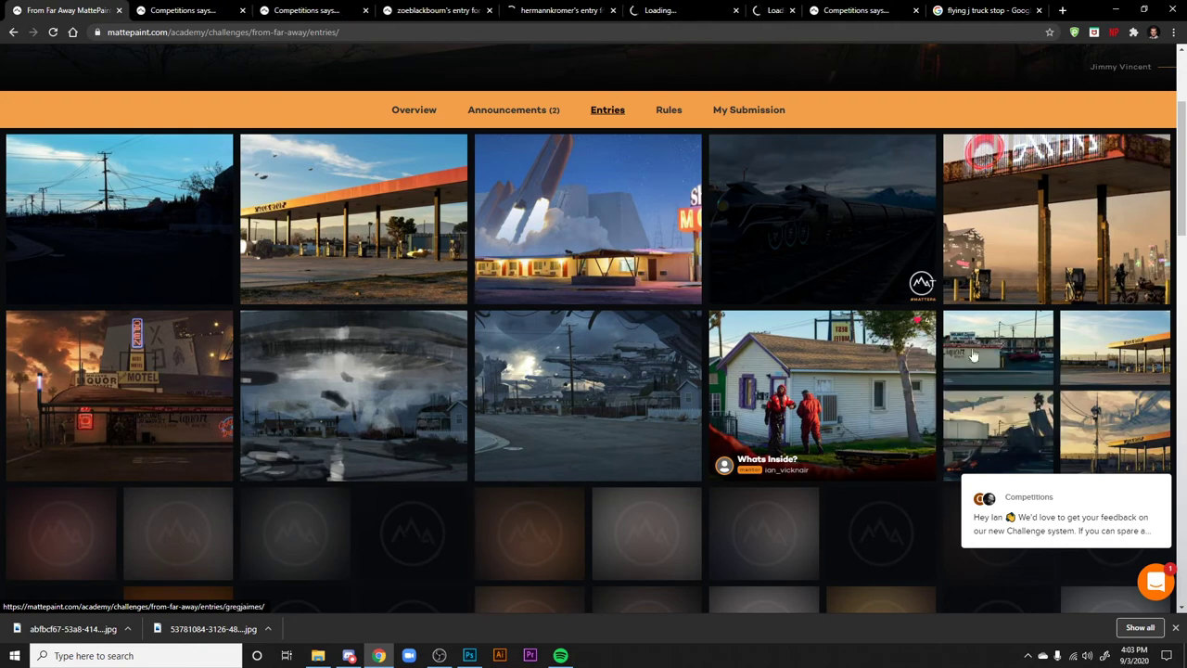
scroll(988, 370, "down", 2)
middle_click(999, 267)
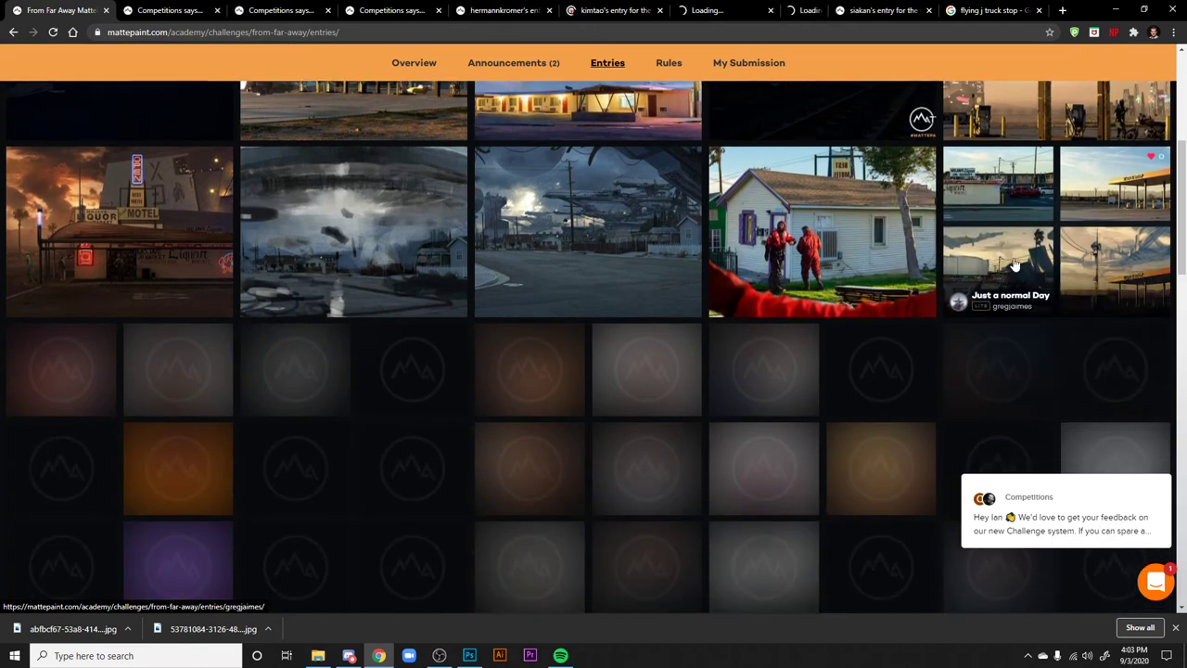
- Close the motel entry and view the train entry's "idea showcase" model sheet and railway painting enlarged
left_click(144, 19)
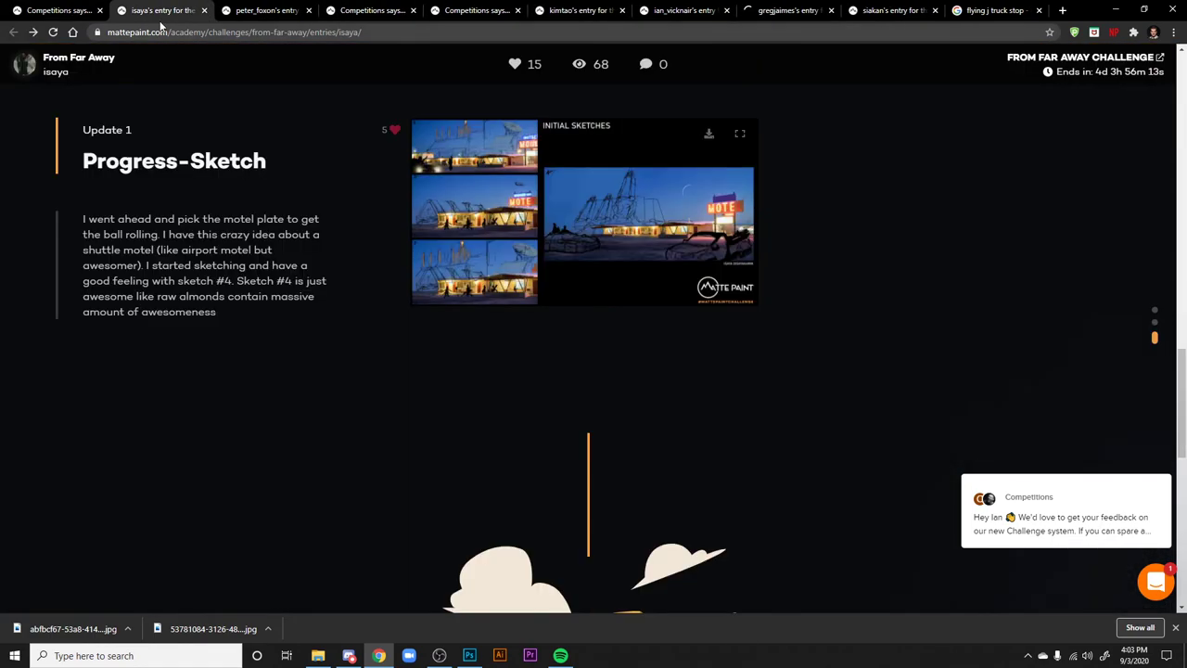
left_click(204, 10)
scroll(872, 318, "down", 5)
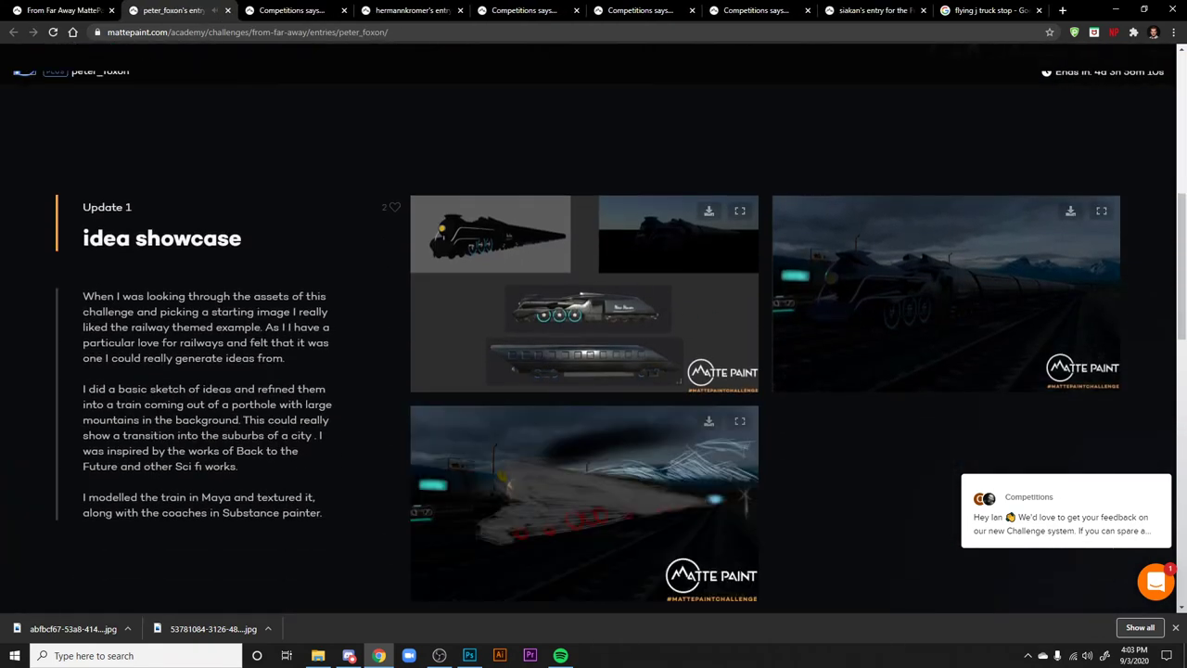
left_click(711, 371)
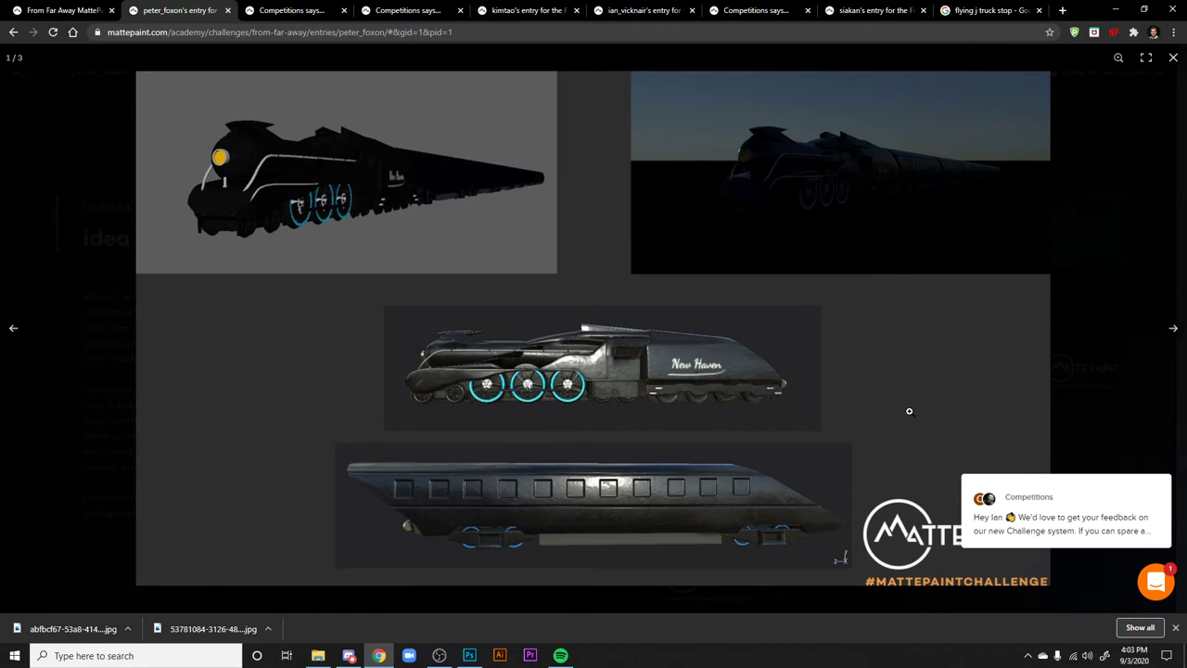
left_click(1174, 331)
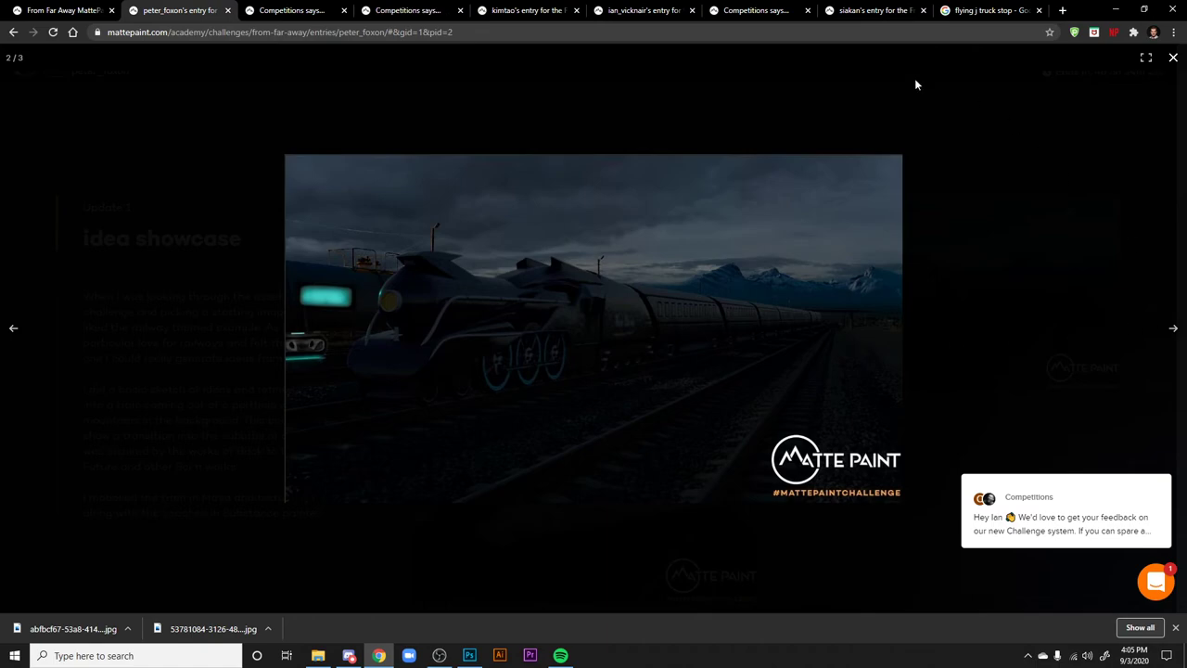
- Switch to the neon-sign gas station entry and enlarge its "1st draft" painting
left_click(319, 16)
scroll(740, 466, "down", 5)
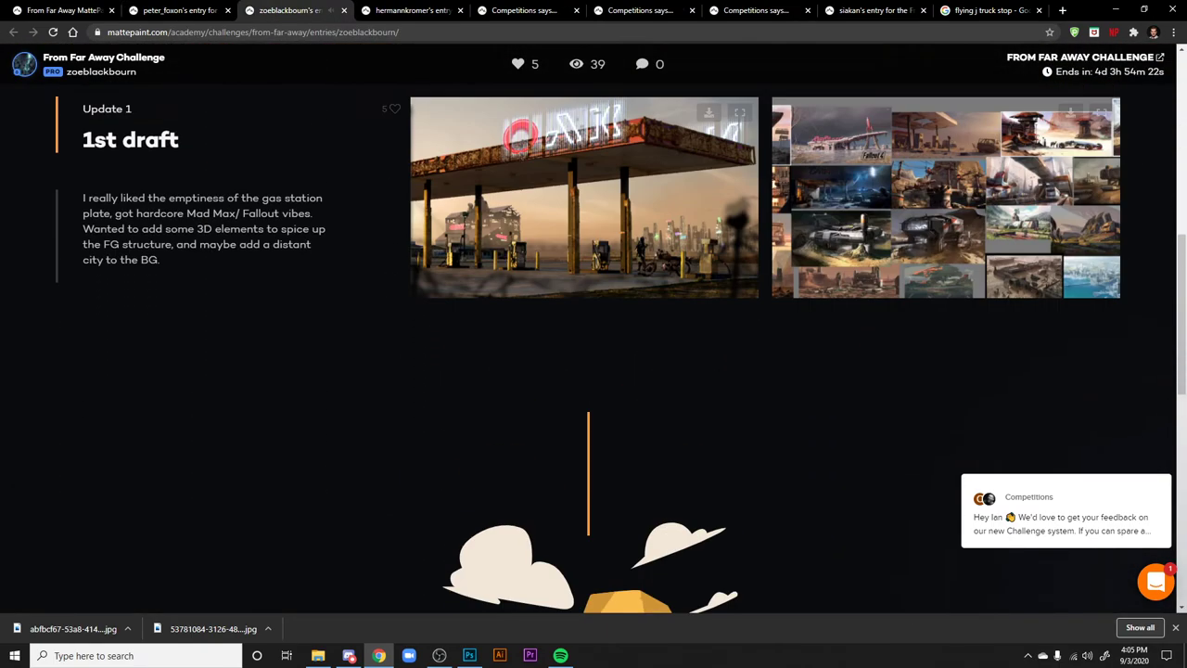
scroll(699, 347, "up", 2)
left_click(584, 375)
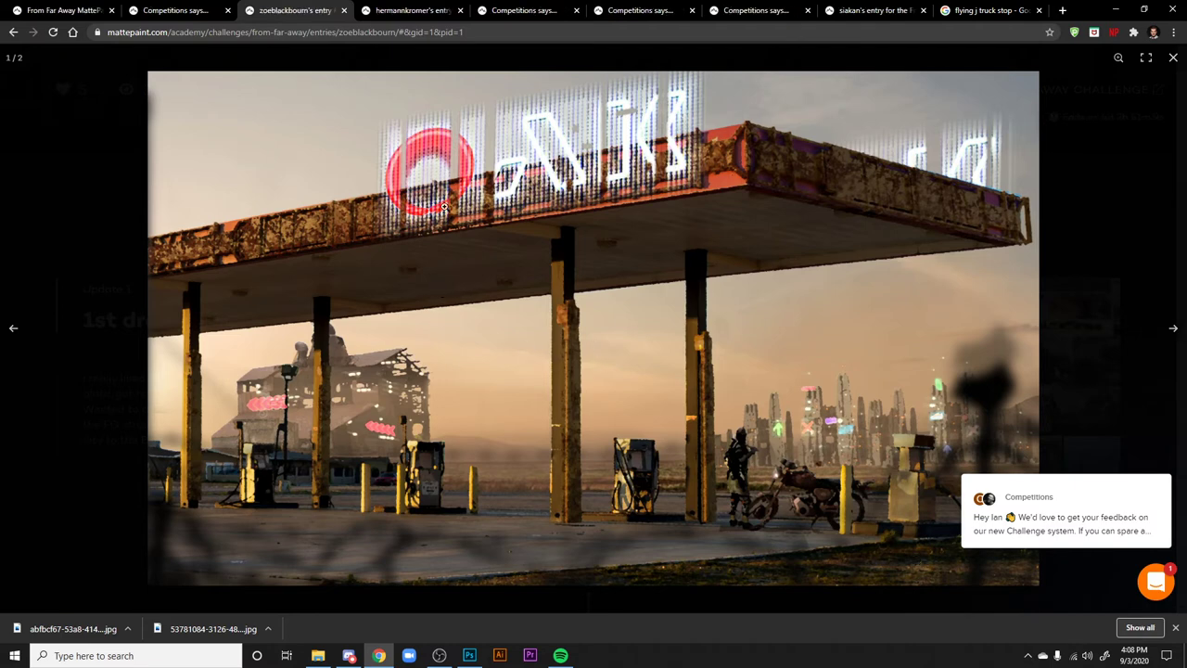
- Close the gas station entry and enlarge the railroad rocket sketch in the "Sketching and Preparation" update
left_click(344, 12)
scroll(829, 367, "down", 5)
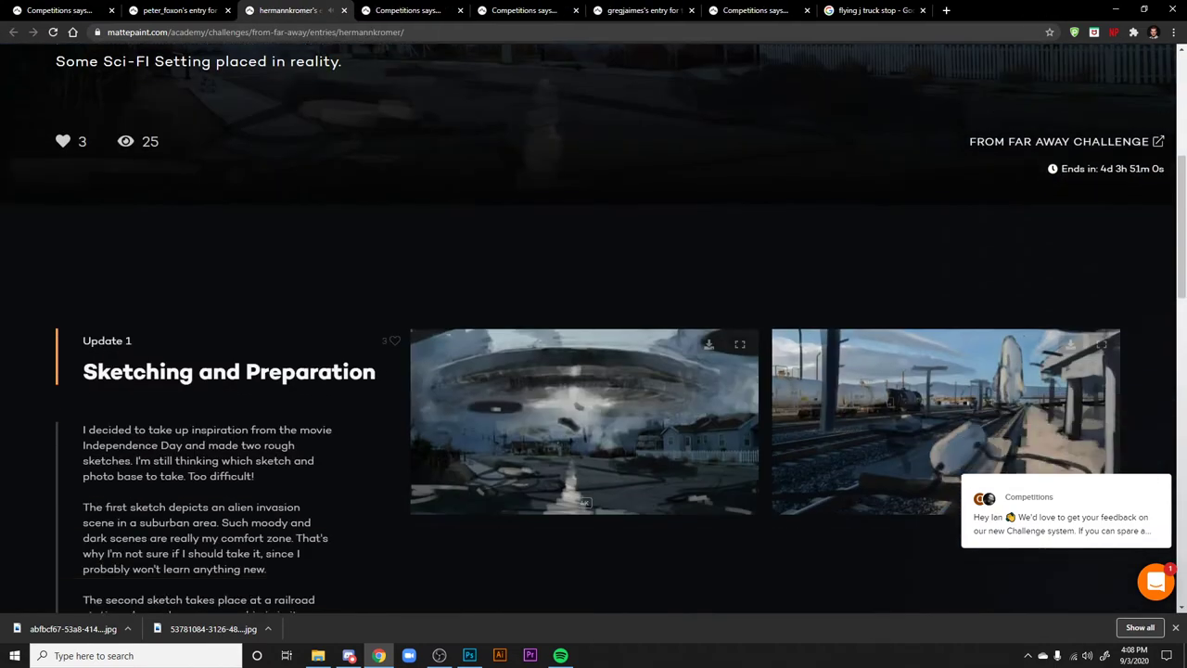
scroll(829, 367, "up", 1)
left_click(829, 367)
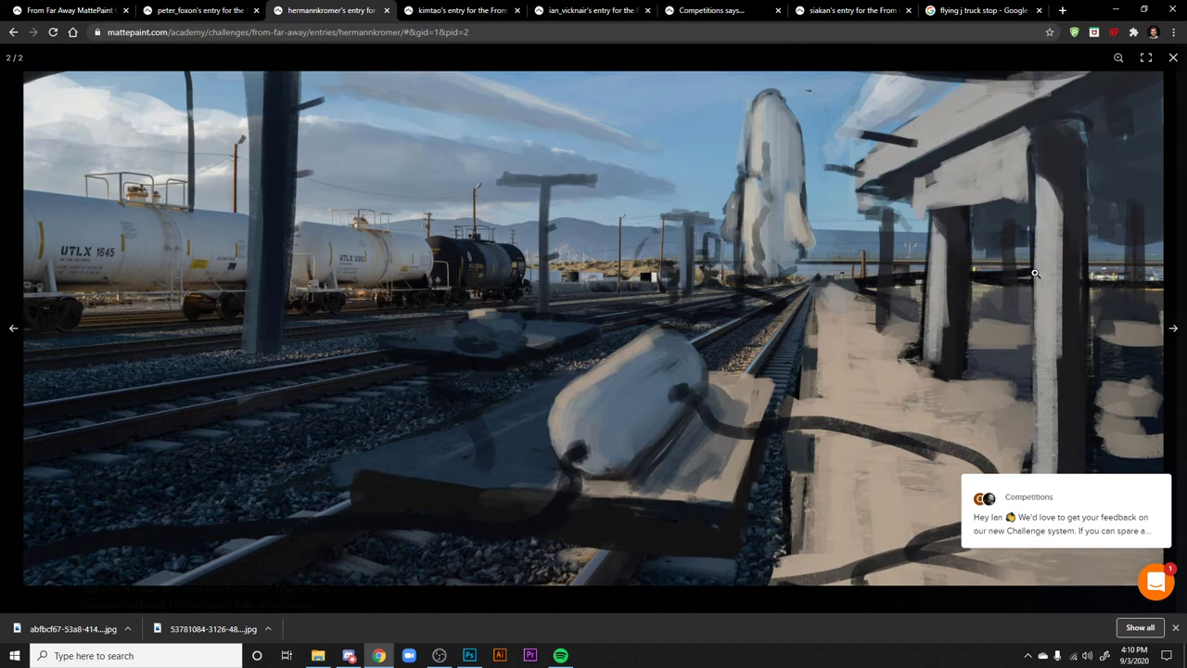
- View the flying saucer street sketch enlarged, and return to the start of that entry's page
left_click(1171, 61)
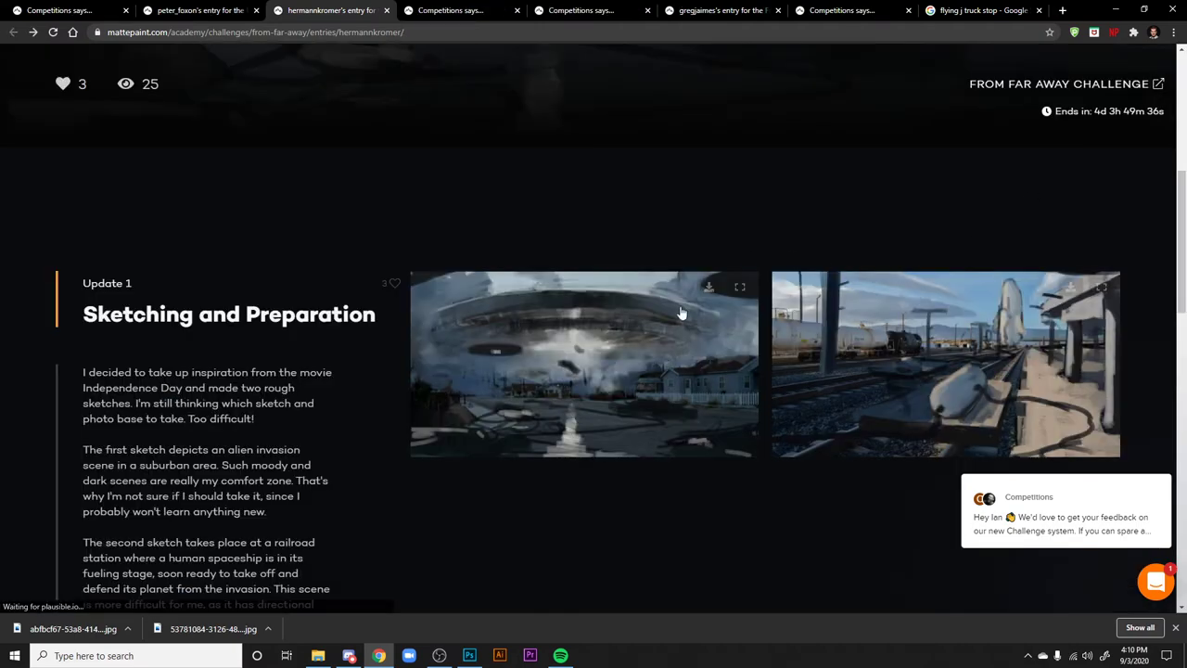
left_click(681, 312)
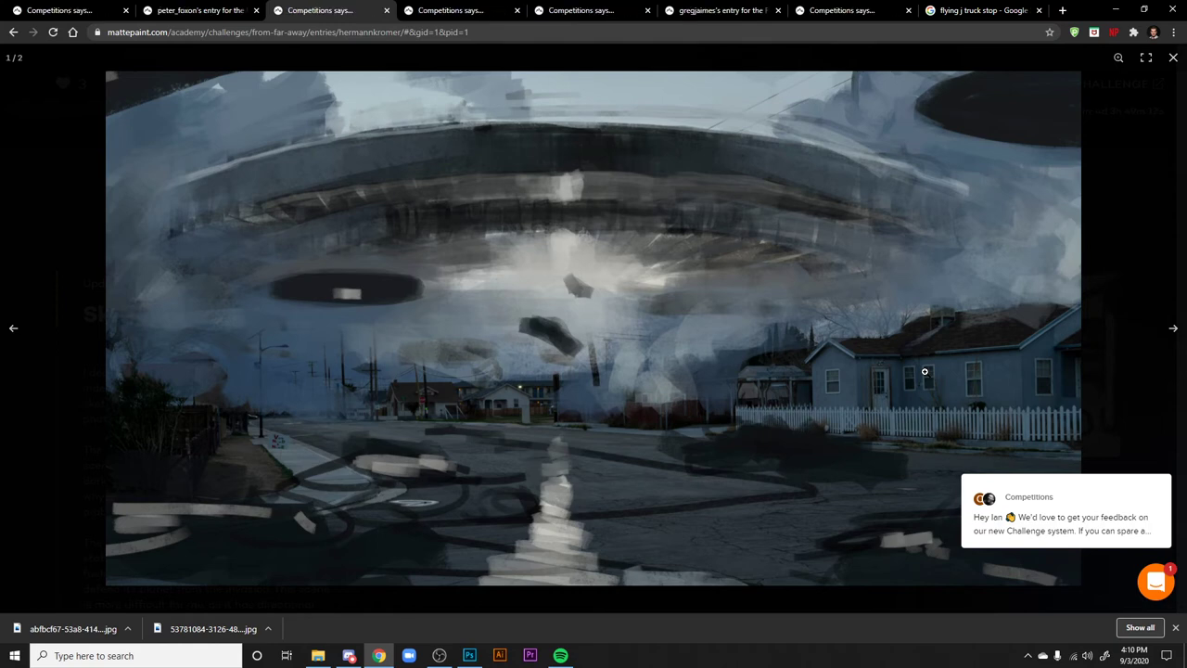
left_click(1173, 58)
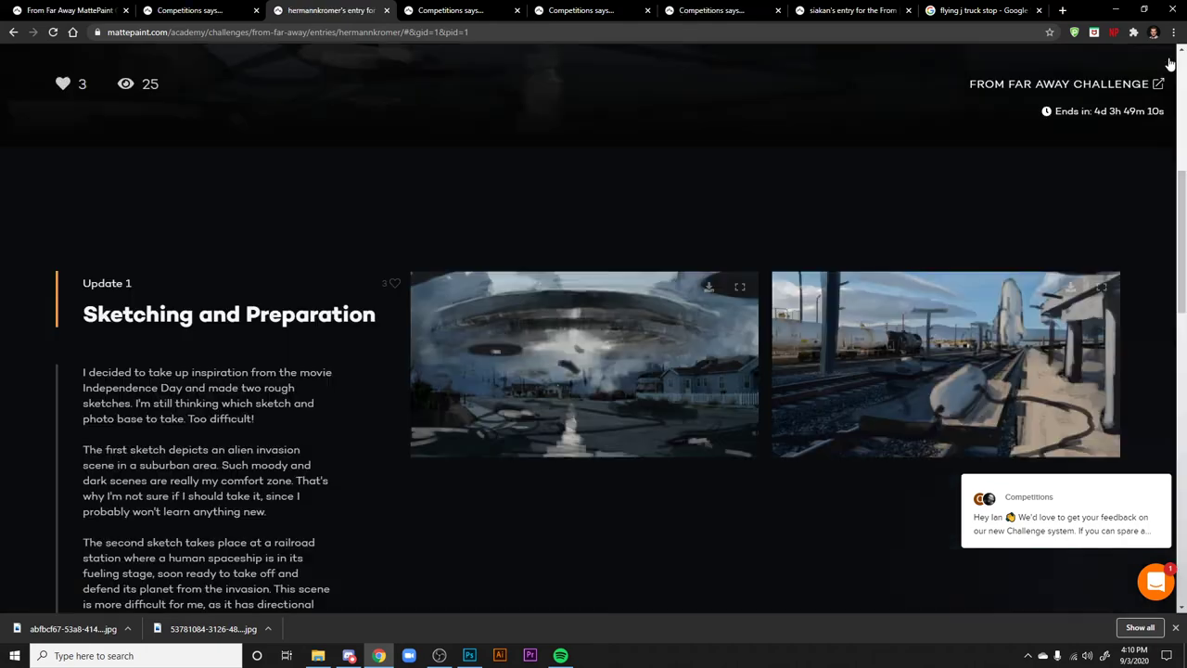
scroll(594, 371, "up", 8)
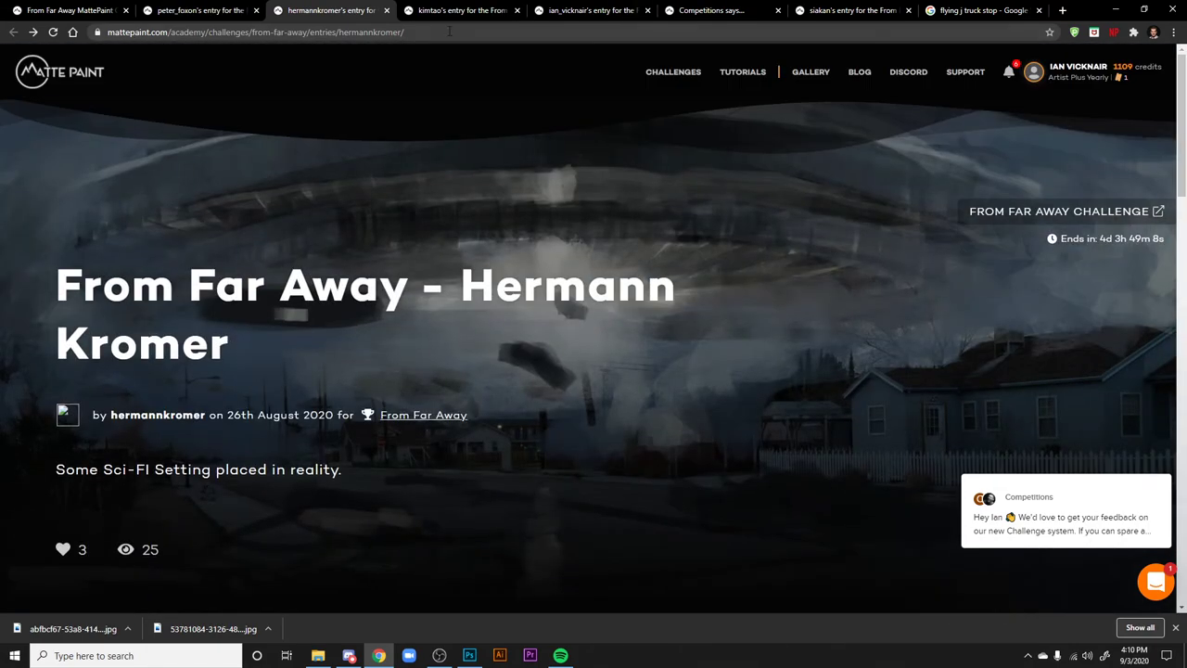
- Close the flying saucer entry and view the main "Architectural details" street painting of the next entry enlarged
left_click(387, 10)
scroll(789, 427, "down", 7)
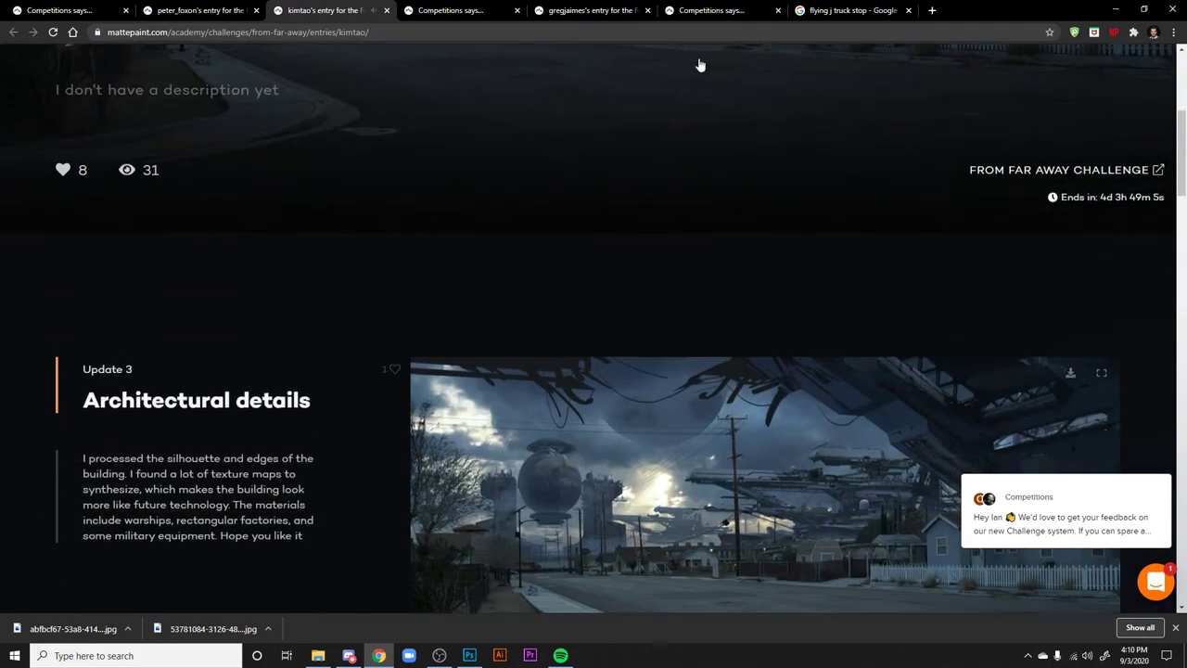
left_click(728, 244)
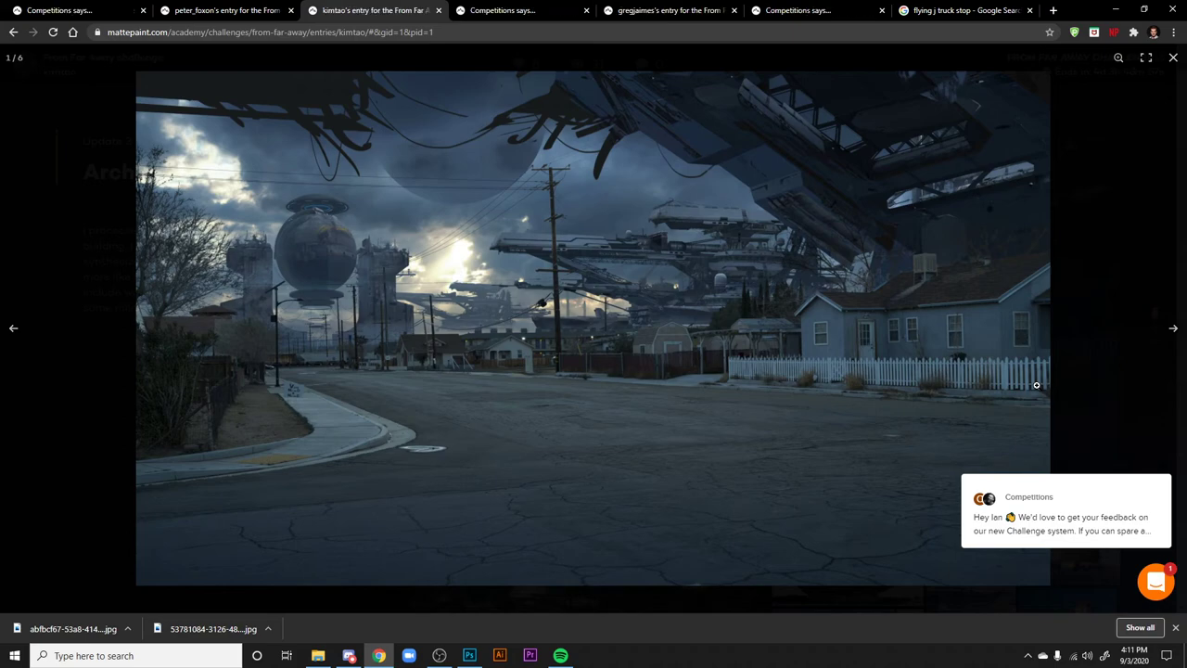
left_click(1173, 57)
- View the grayscale street and truck stop images of the "sketches" update enlarged, cycling back to the main painting
scroll(869, 438, "down", 10)
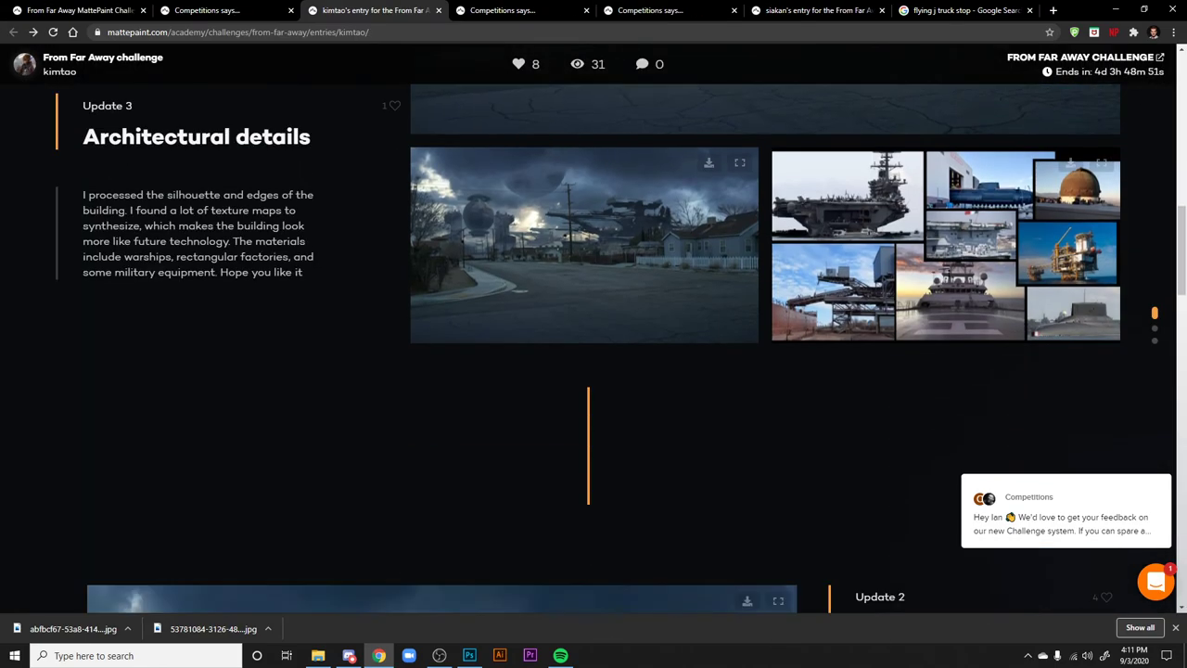
scroll(550, 243, "down", 5)
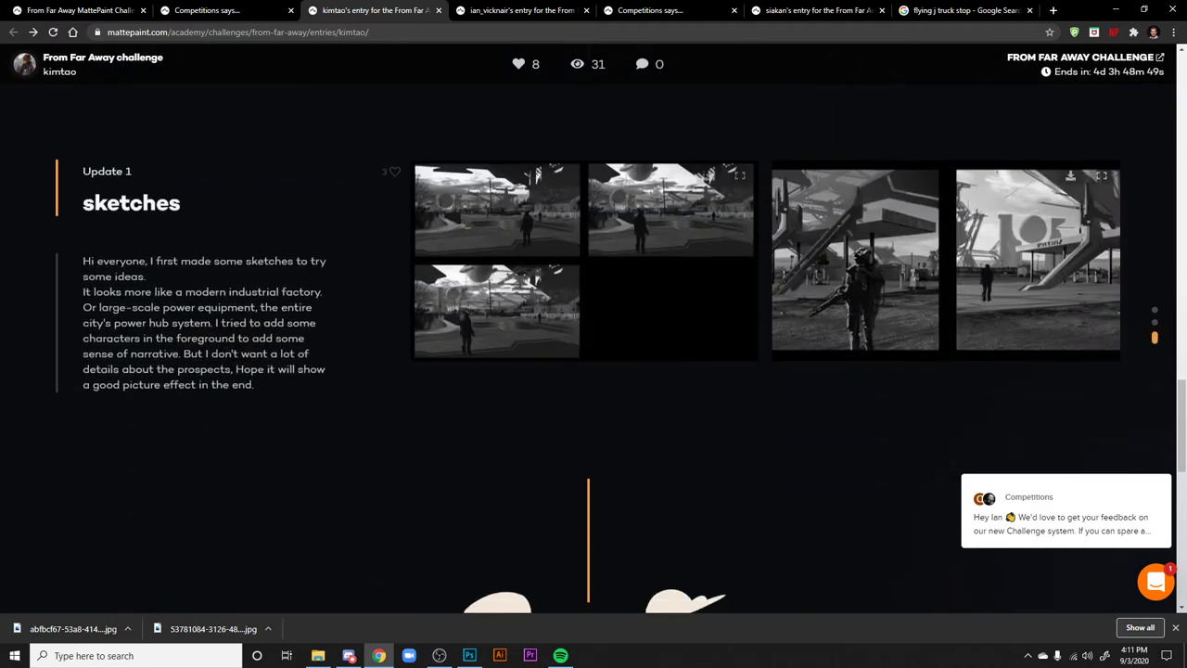
left_click(550, 243)
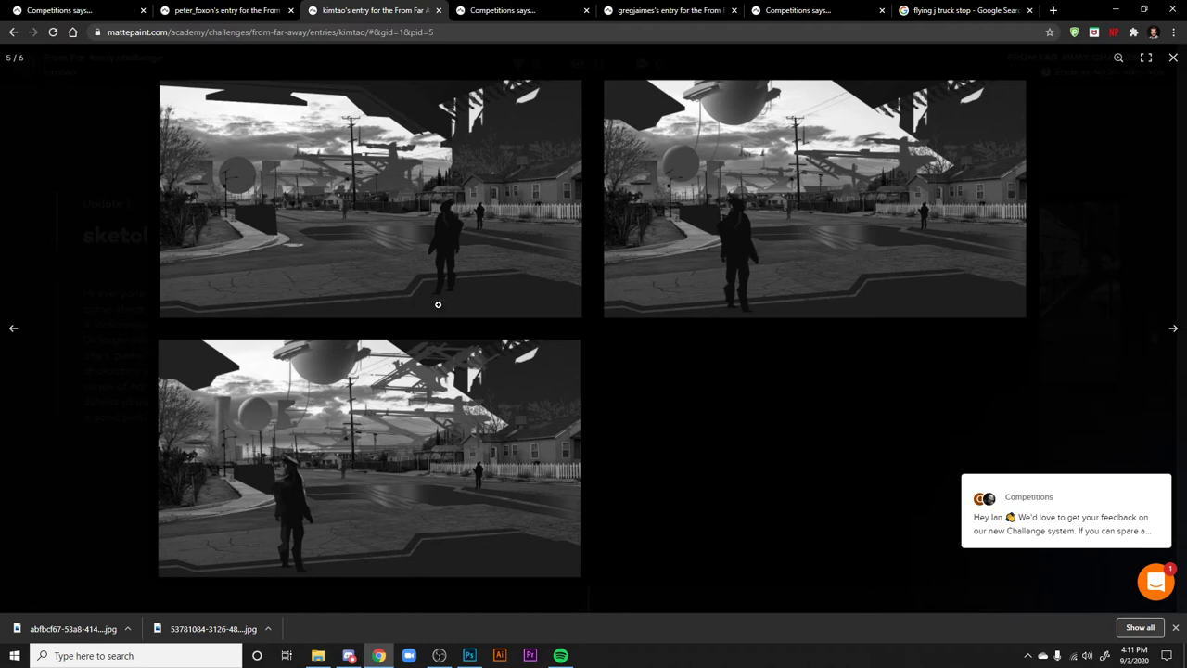
left_click(1173, 331)
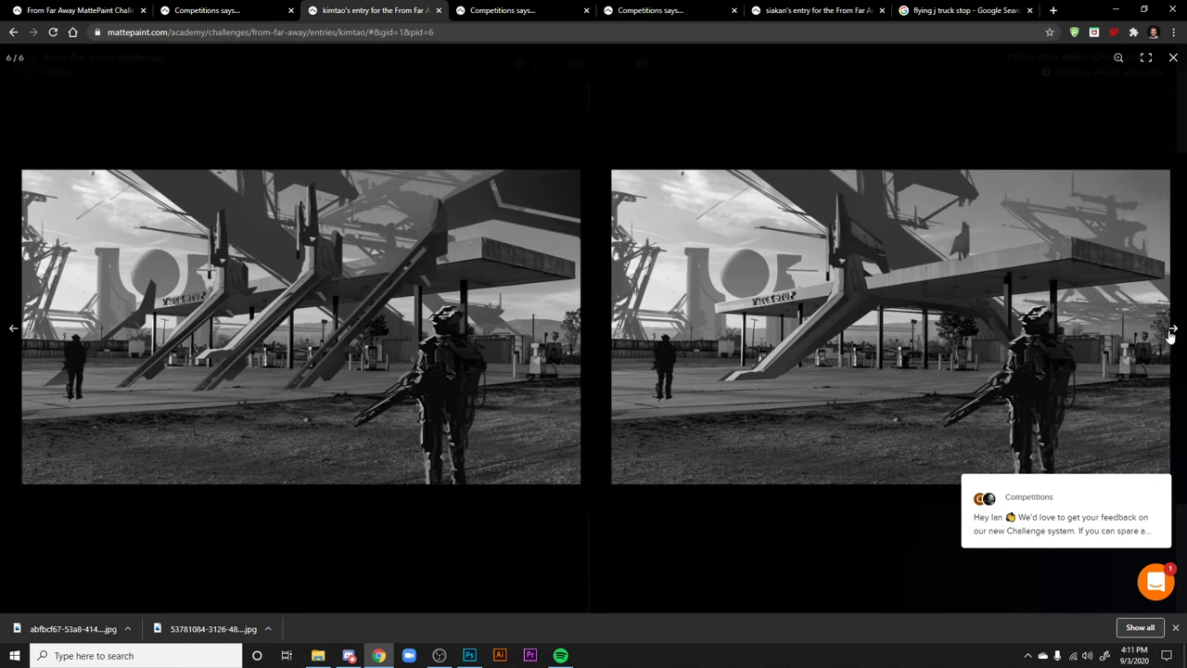
left_click(1174, 332)
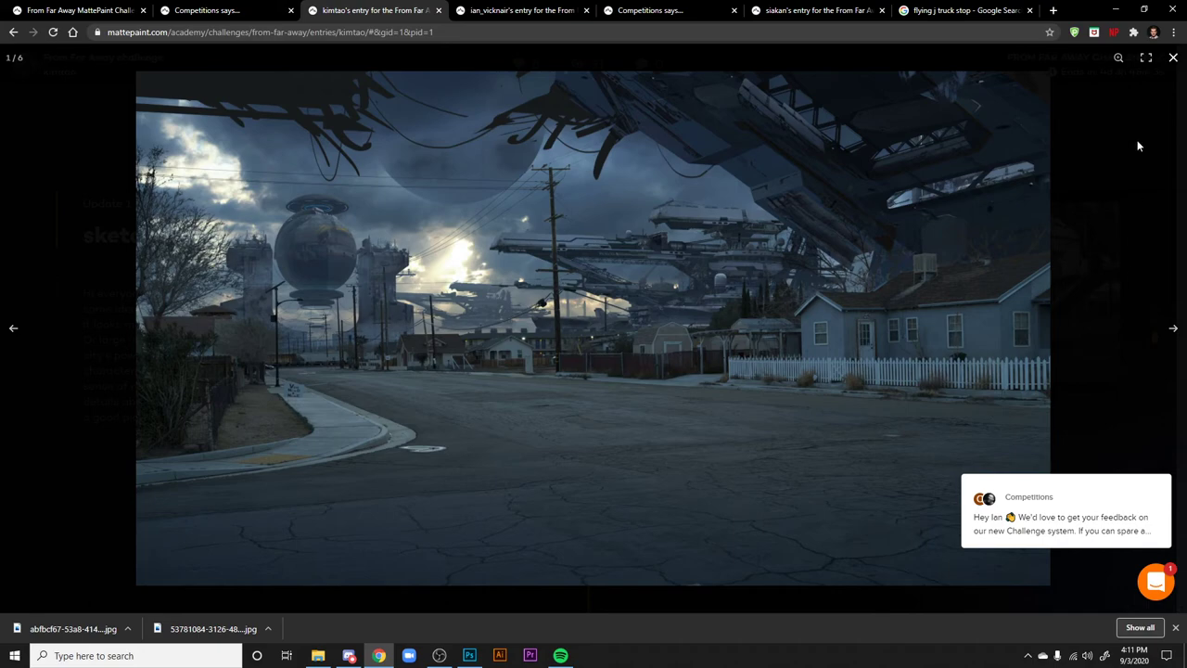
- Return to the "Architectural details" update and enlarge its reference collage of warships and industrial structures
left_click(1173, 57)
scroll(914, 476, "up", 3)
scroll(916, 478, "up", 10)
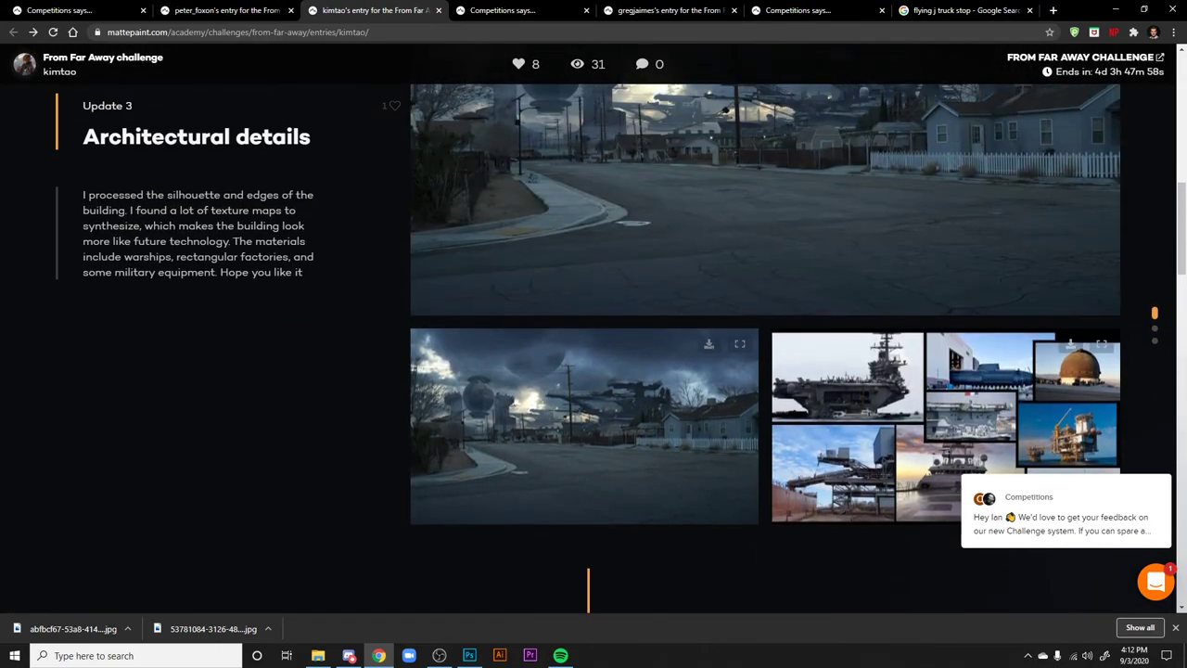
left_click(906, 371)
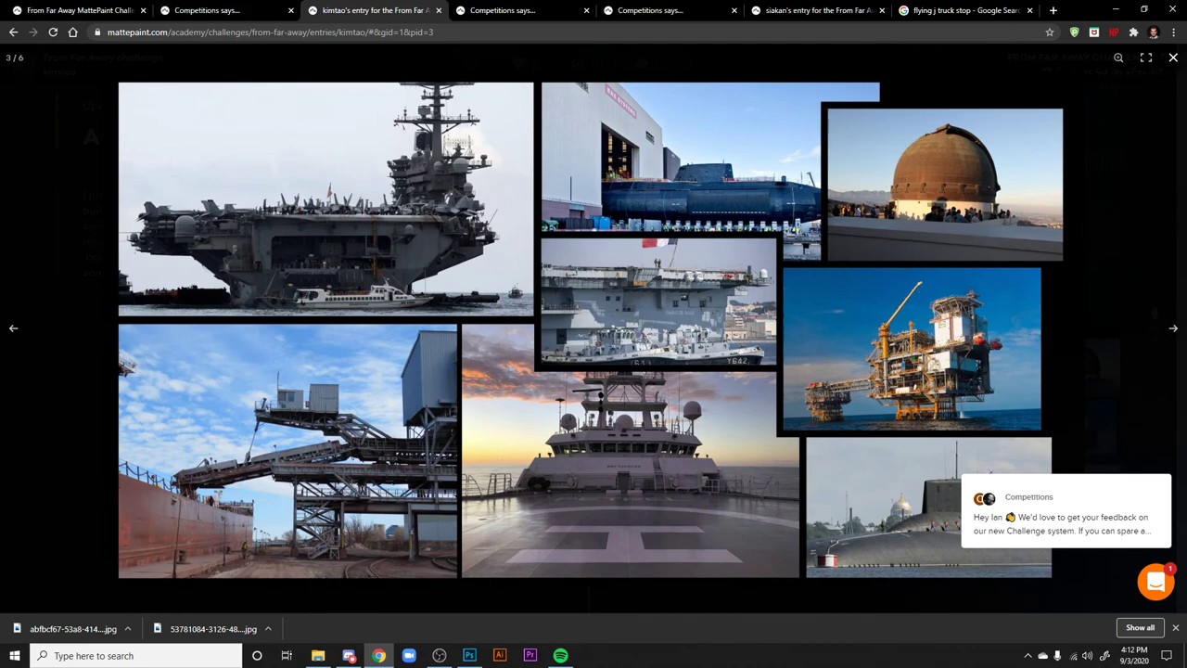
- View the dark street scene with hovering spaceships full size, closing that challenge entry once reviewed
left_click(1173, 58)
left_click(920, 306)
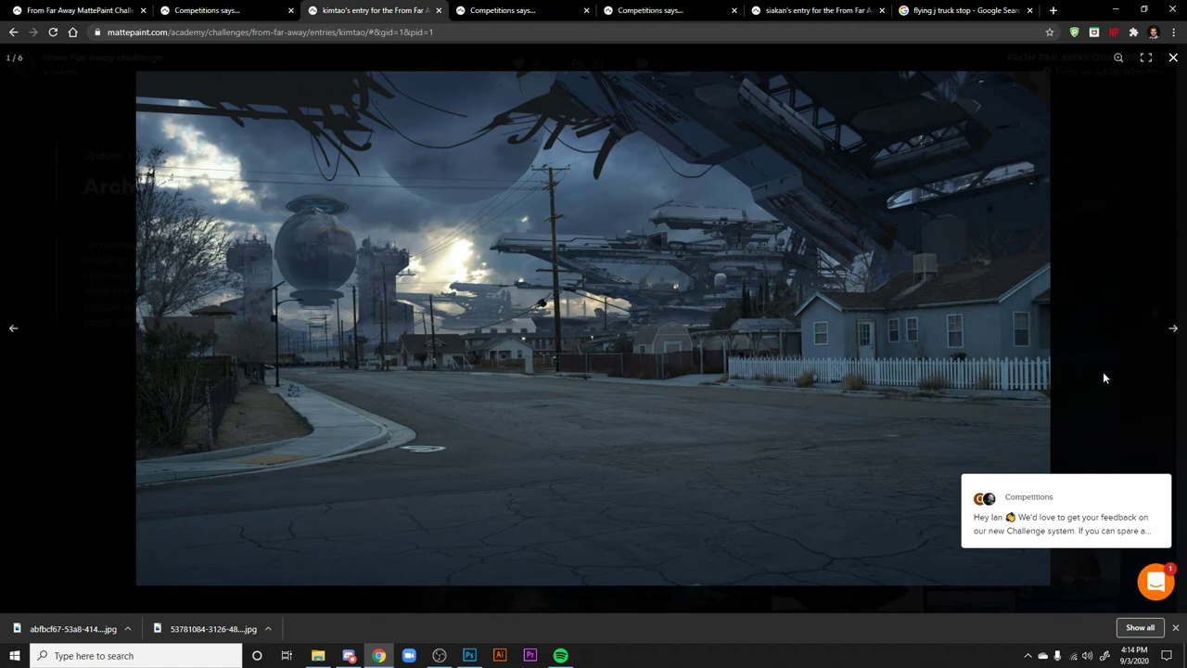
left_click(438, 11)
- View the Characters update image of the red-suited crew at full size, closing that entry once reviewed
scroll(815, 209, "down", 3)
scroll(815, 208, "down", 5)
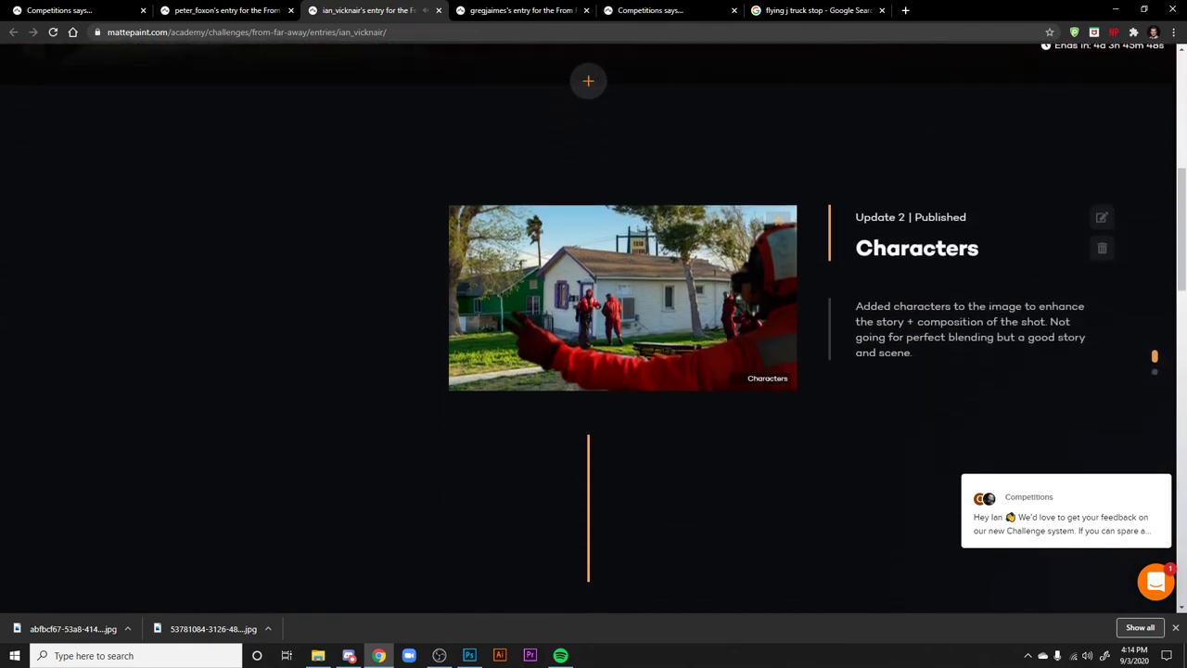
scroll(810, 320, "up", 3)
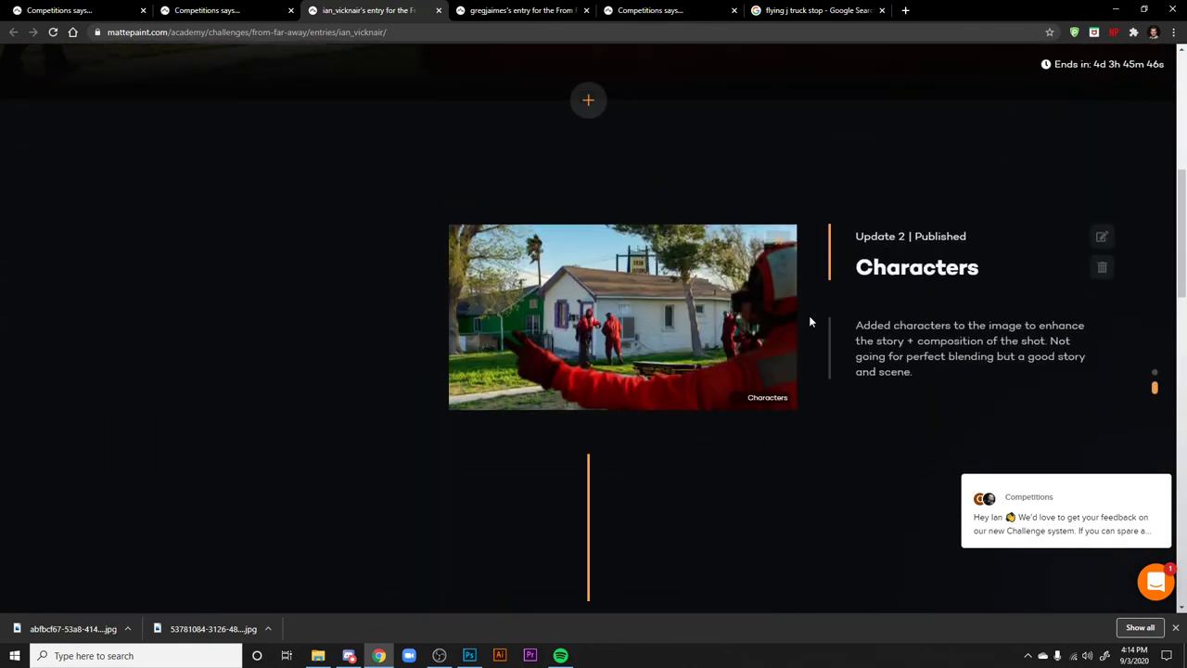
left_click(749, 299)
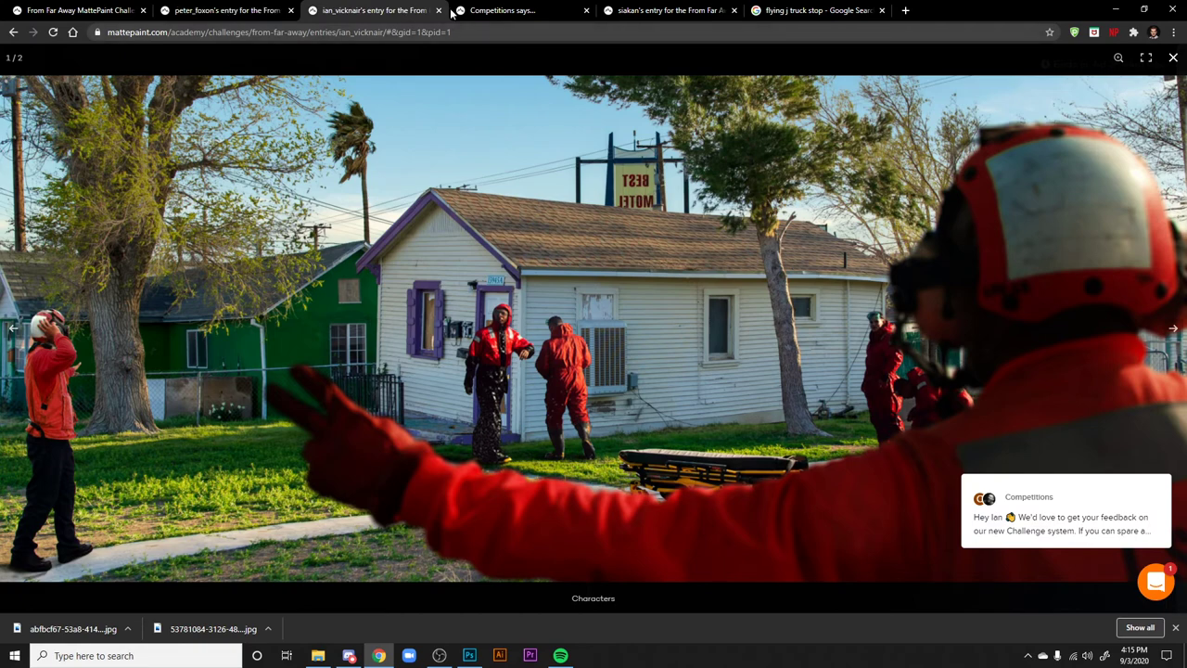
key("ctrl+w")
- View the exploration sketches of the motel and gas station full size, closing that entry once reviewed
scroll(831, 348, "down", 6)
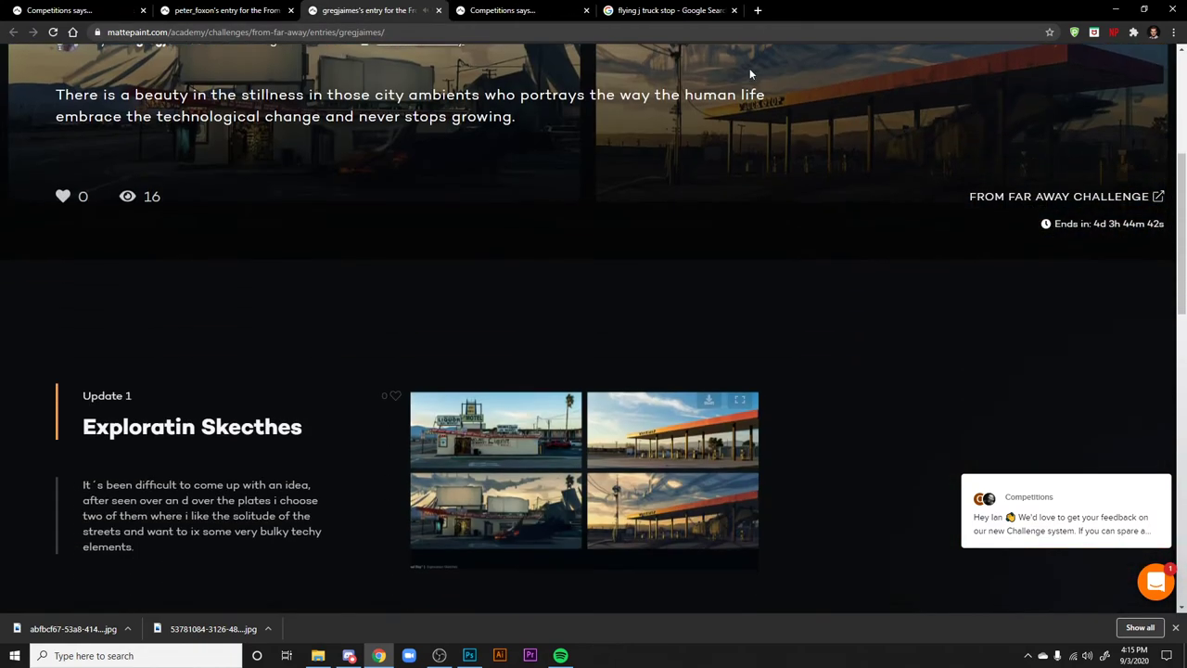
scroll(649, 325, "down", 4)
scroll(649, 325, "up", 5)
left_click(705, 306)
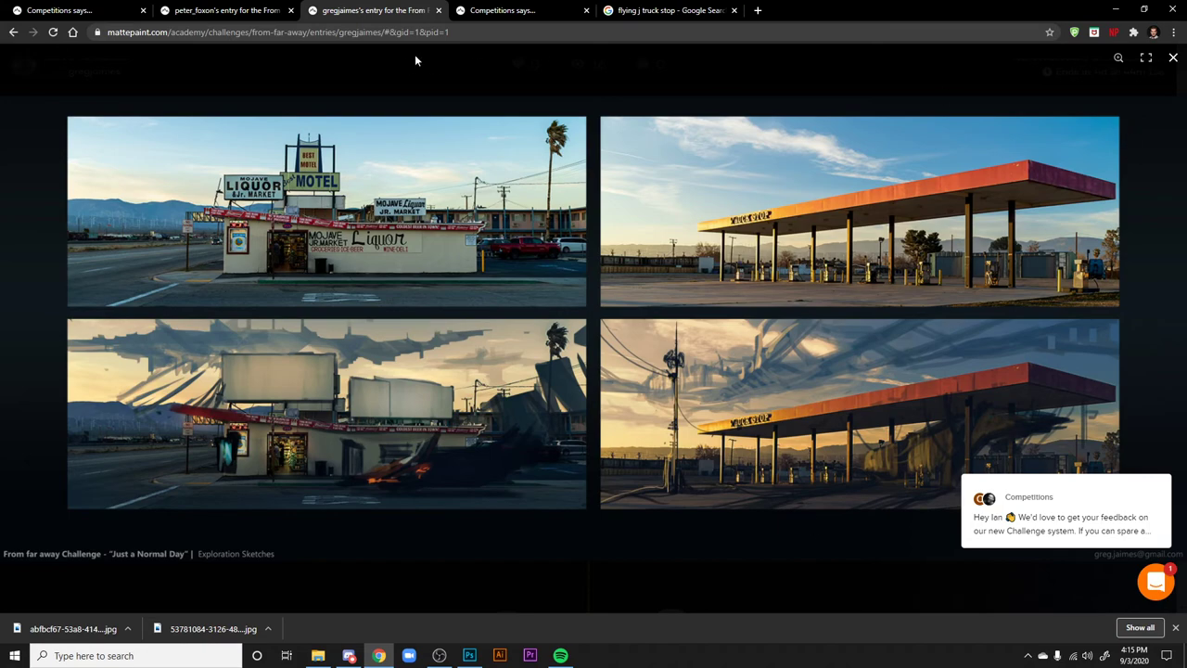
left_click(438, 10)
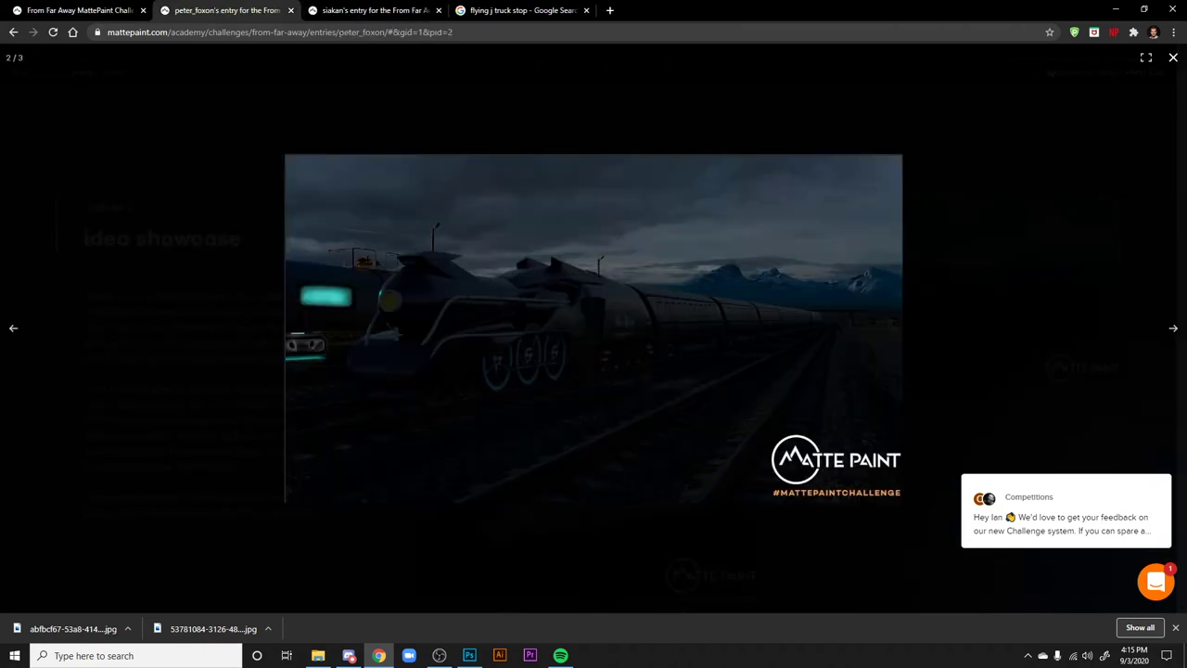
- Close the two remaining challenge entry tabs and return to the placeholder entries in the From Far Away entries grid
left_click(290, 10)
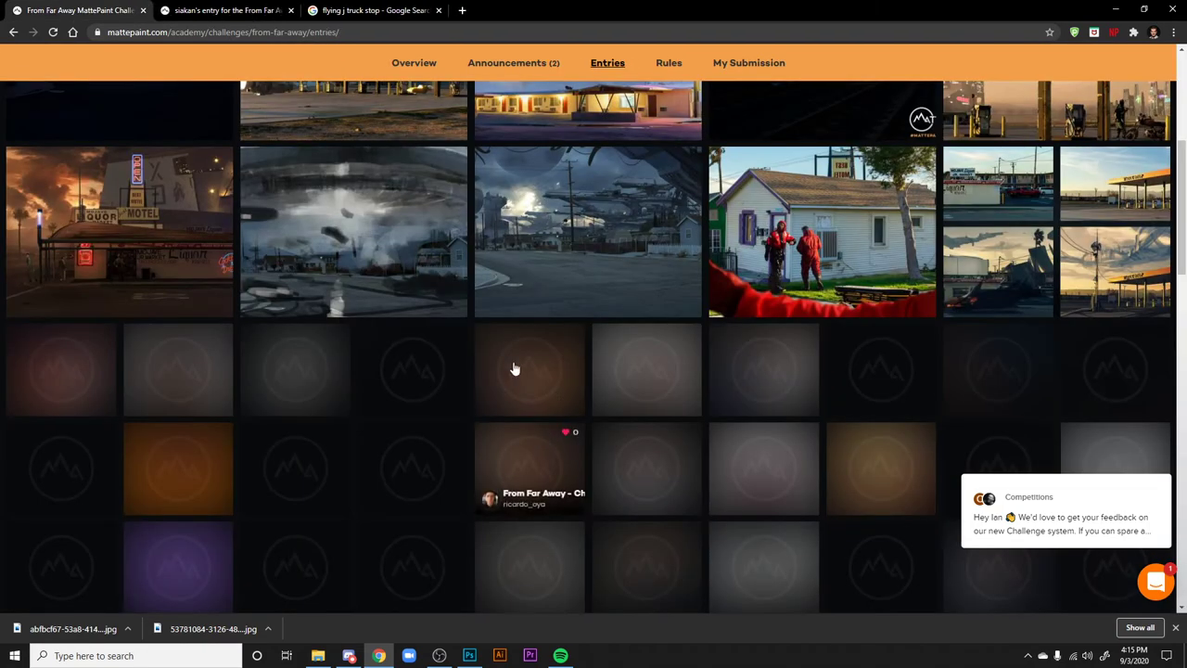
left_click(232, 11)
left_click(290, 10)
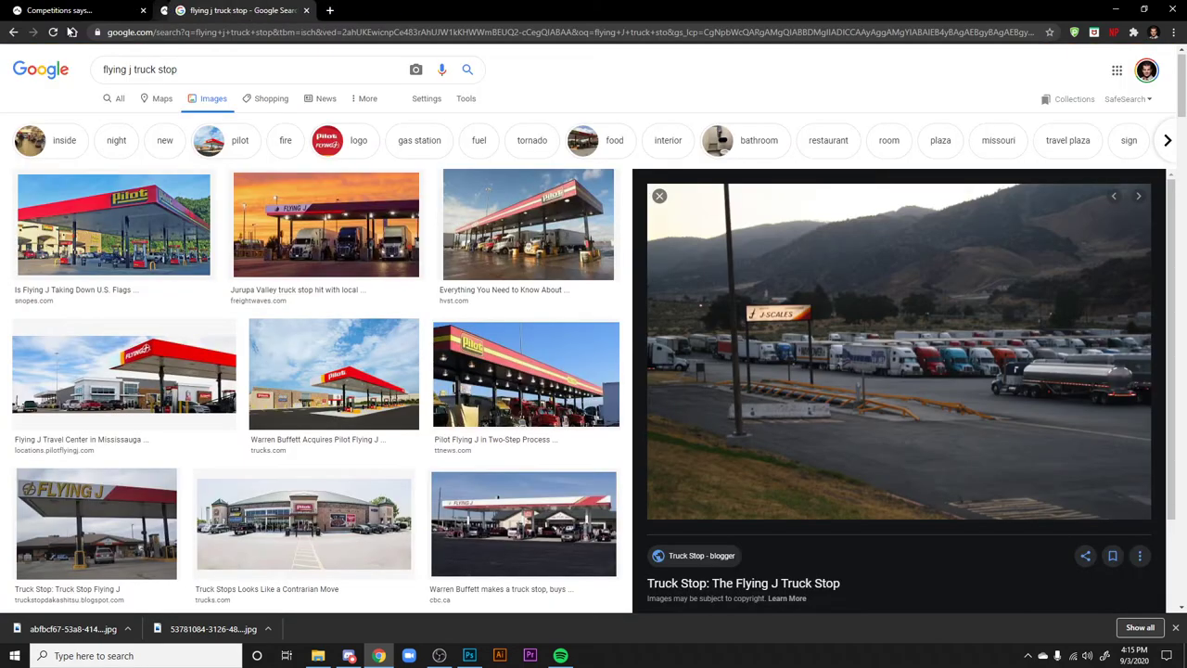
left_click(79, 11)
scroll(998, 129, "down", 3)
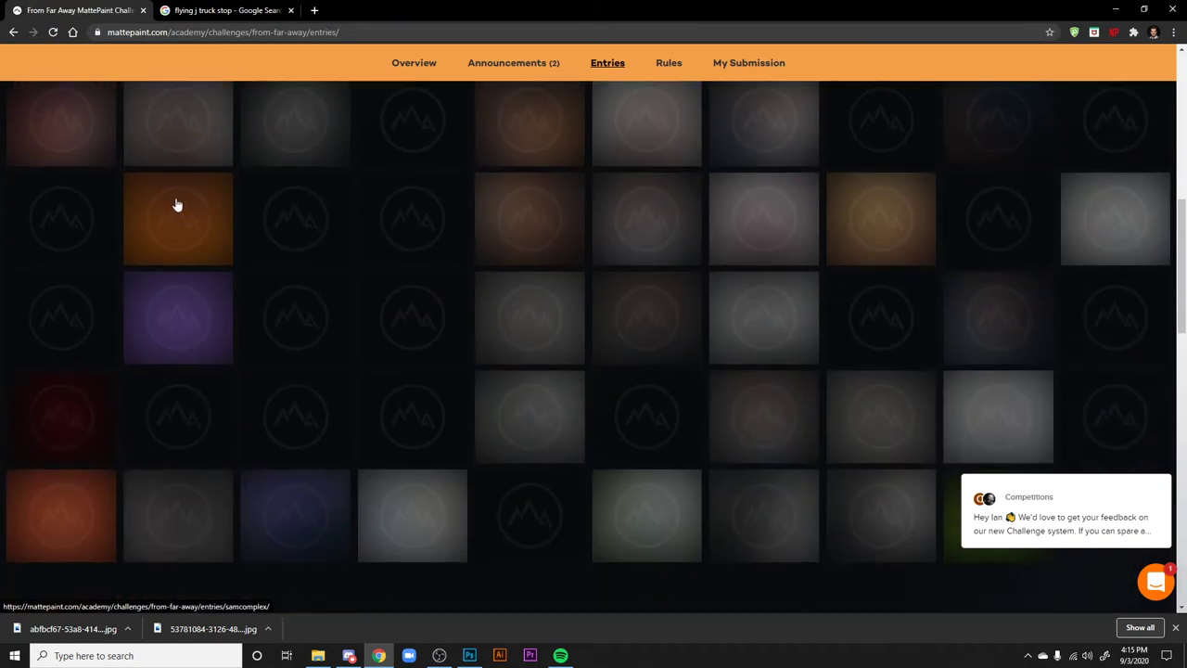
- Check the first placeholder entry in the grid for published updates in a separate tab, closing it once reviewed
right_click(80, 132)
key("ctrl+Tab")
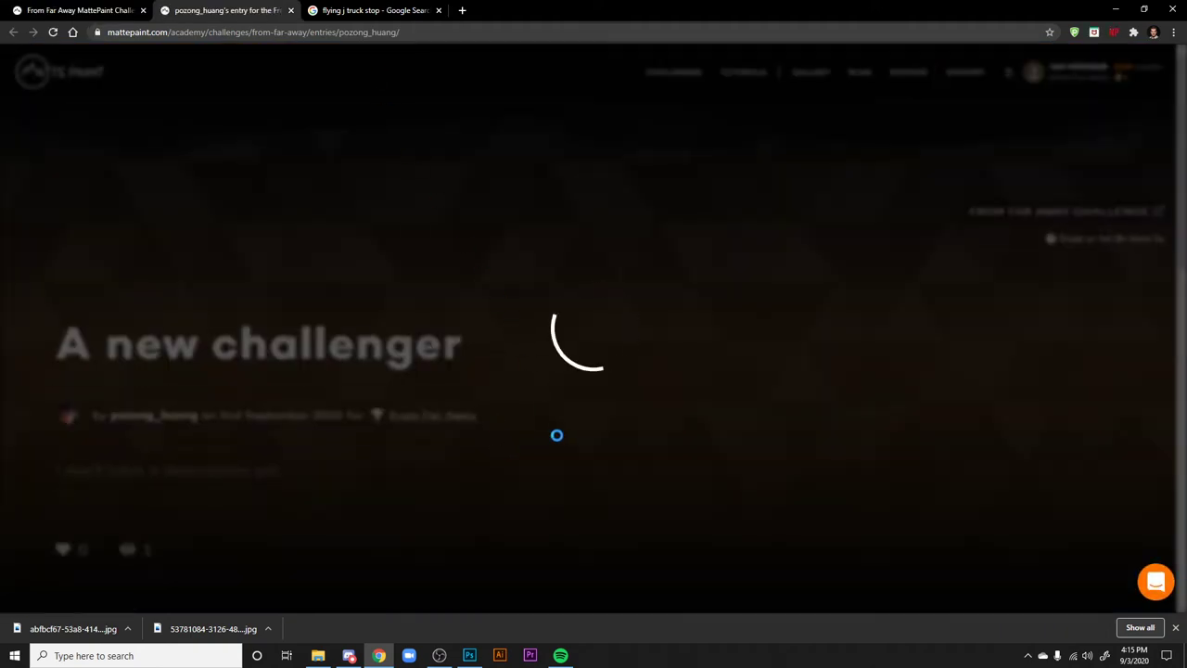
scroll(561, 436, "down", 4)
scroll(594, 371, "down", 5)
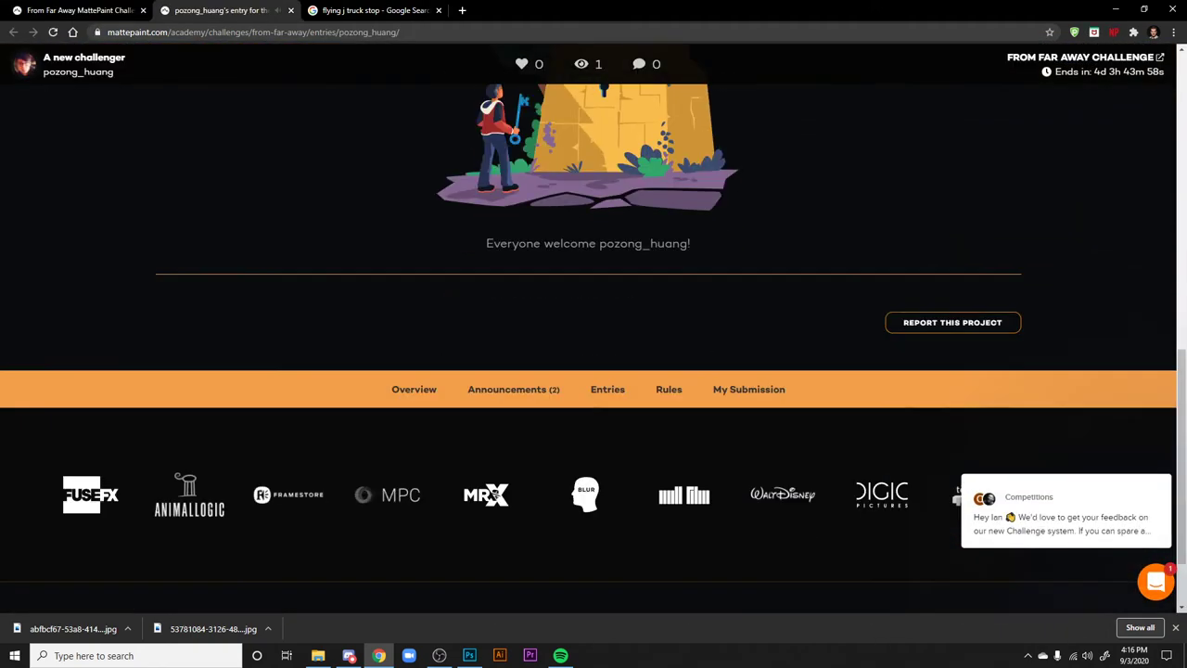
scroll(593, 371, "up", 6)
left_click(291, 11)
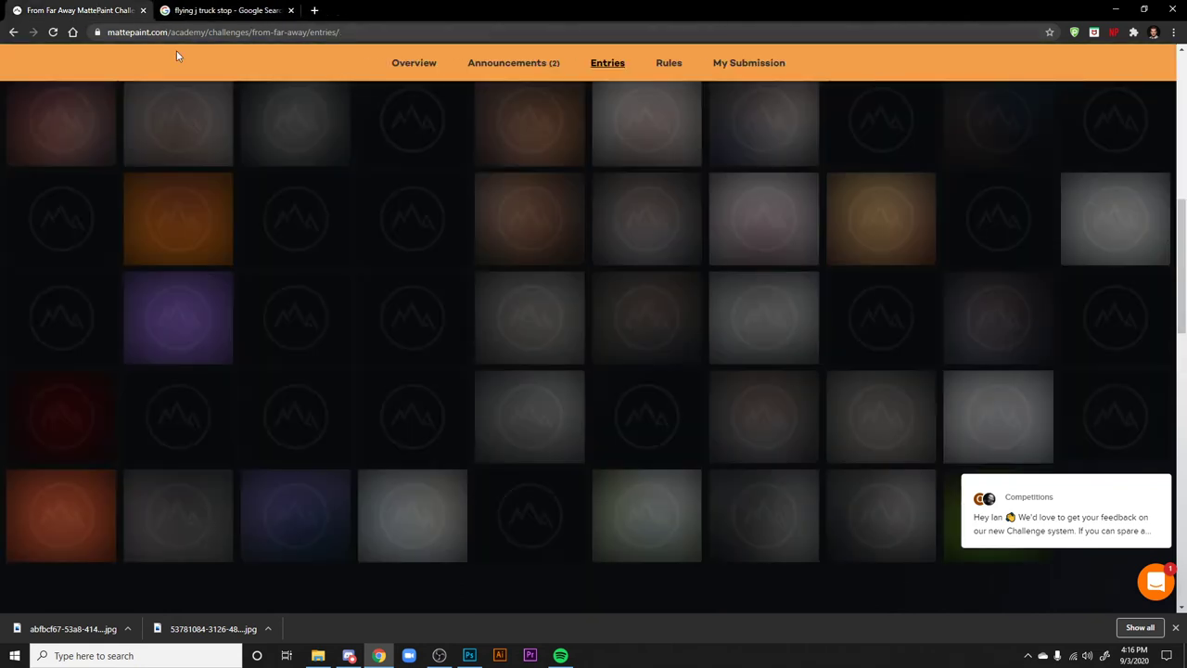
- Check the dark blue placeholder entry for updates and compare its posting date with the system calendar, closing the entry once reviewed
right_click(299, 487)
left_click(326, 497)
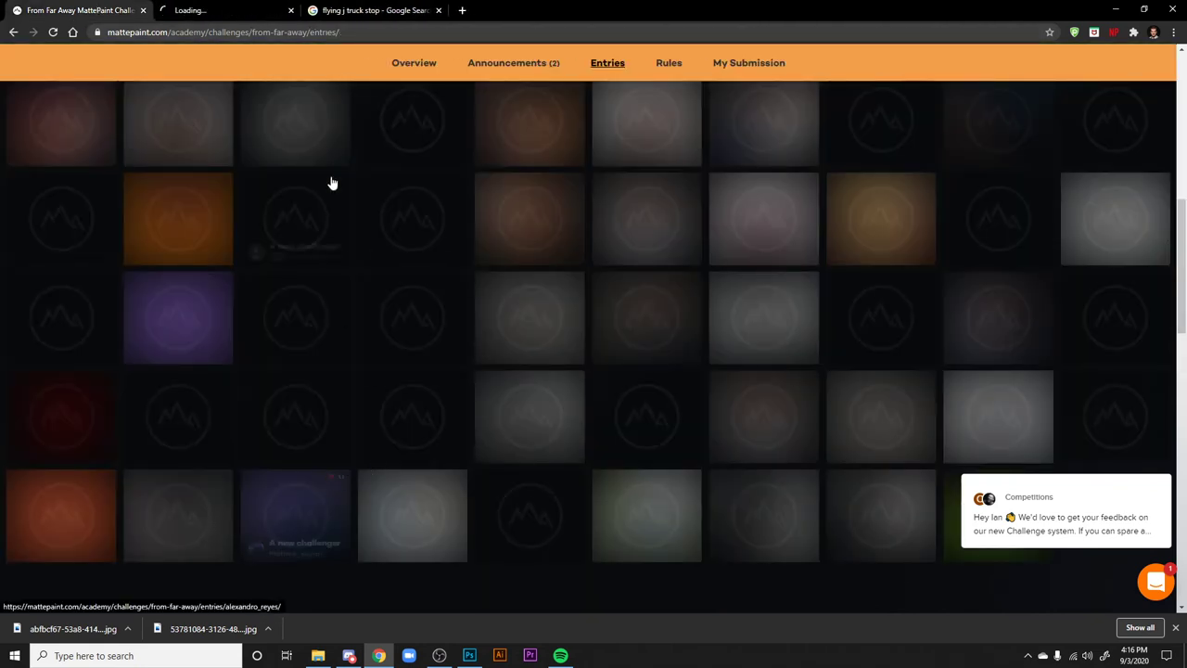
left_click(223, 11)
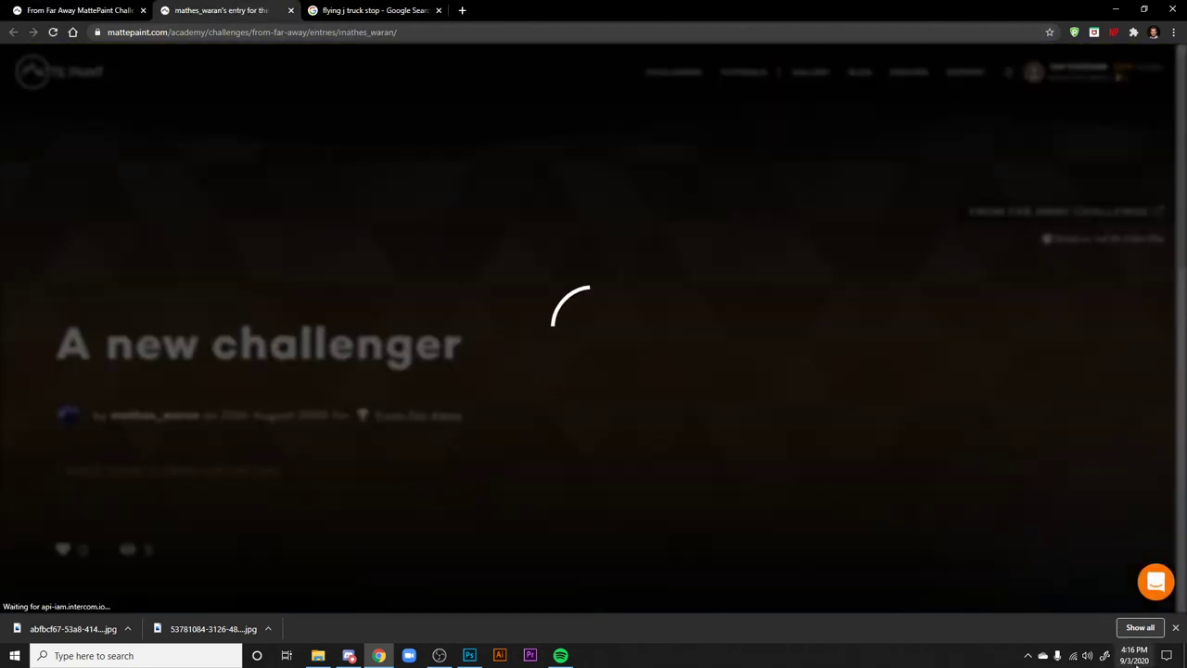
left_click(1132, 653)
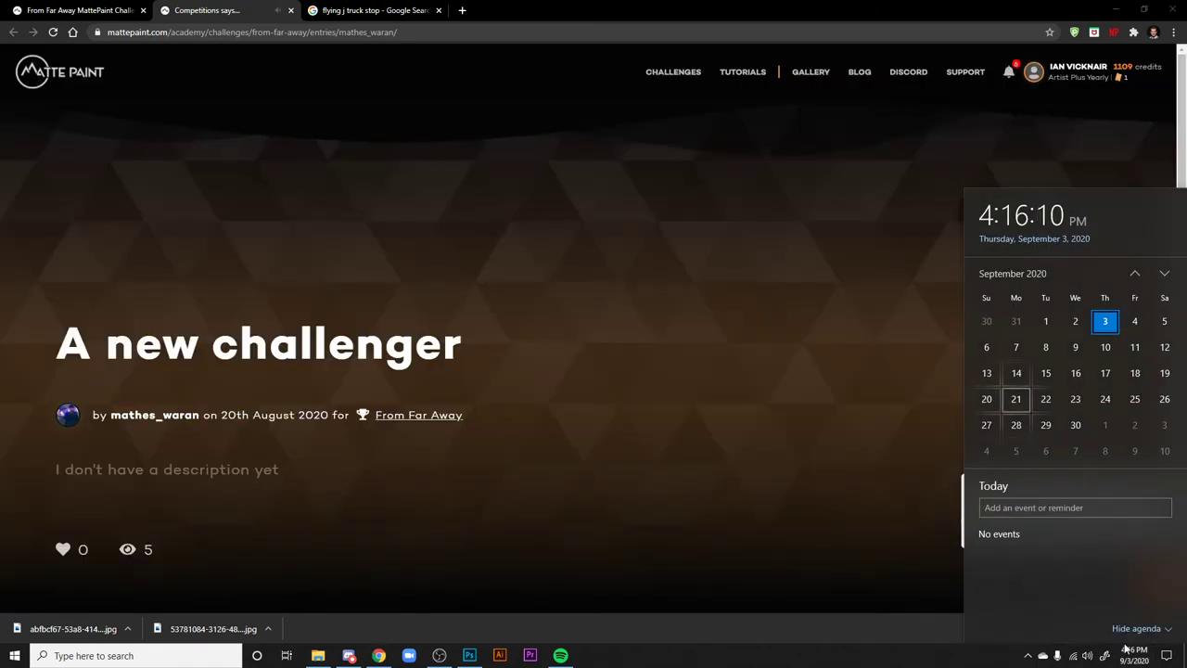
left_click(649, 417)
scroll(649, 417, "down", 8)
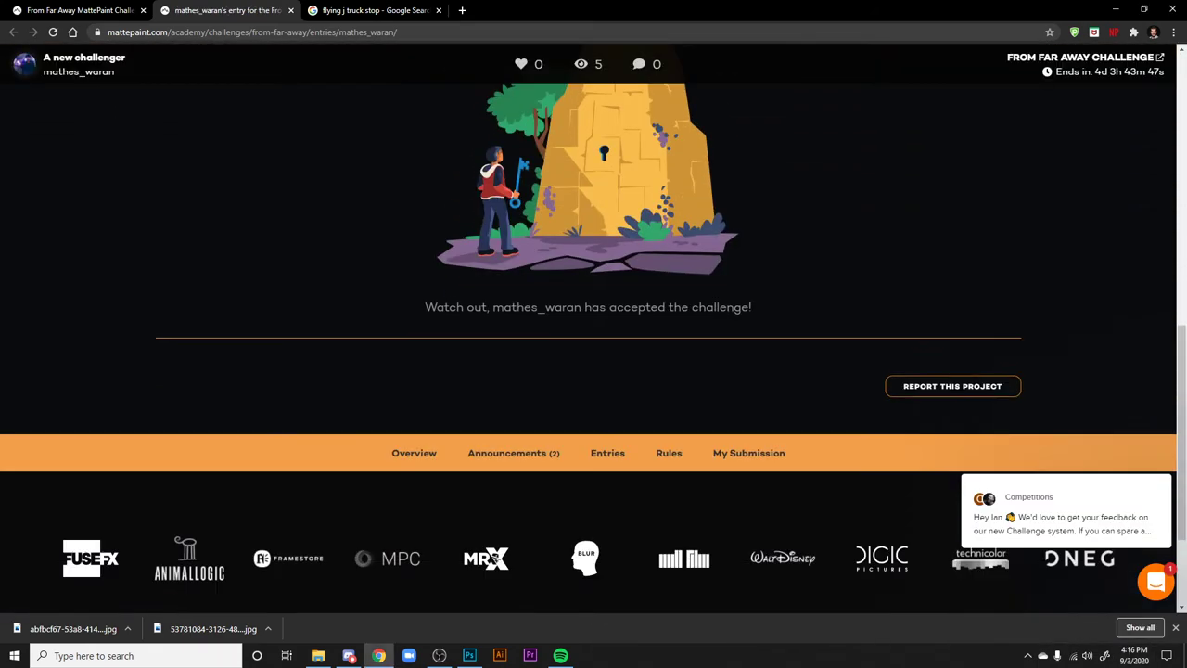
scroll(668, 463, "up", 6)
scroll(324, 58, "up", 3)
left_click(290, 11)
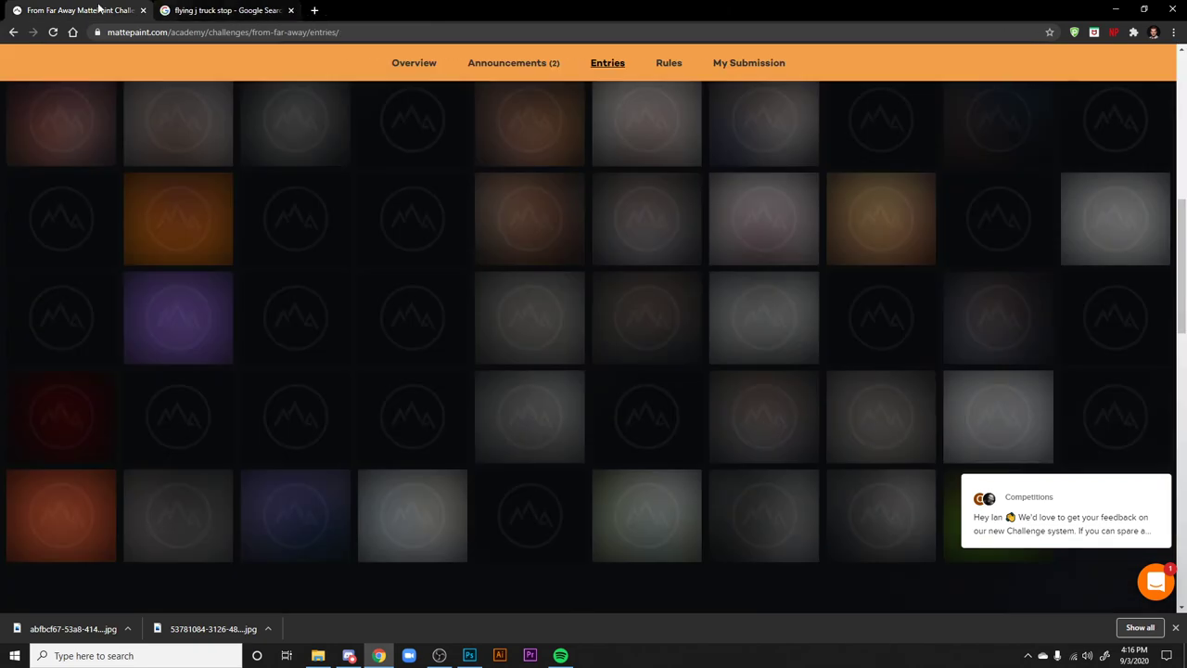
- Examine the entries grid, comparing the submissions that have artwork with the placeholder entries below them
scroll(653, 316, "down", 2)
scroll(654, 315, "up", 5)
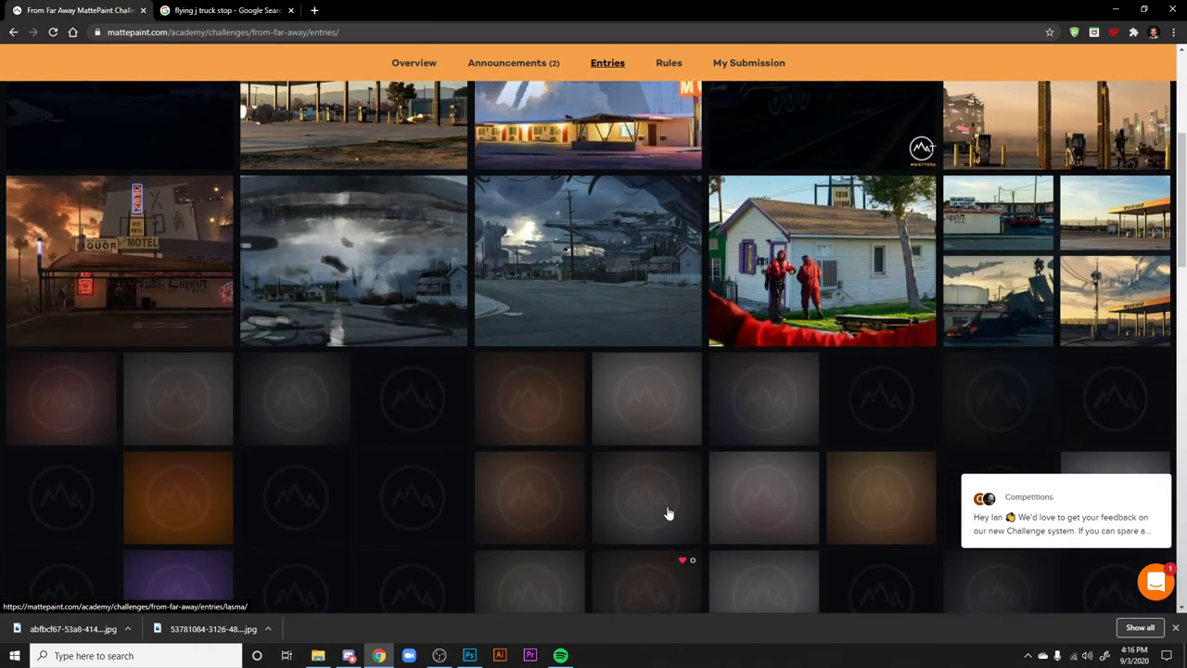
scroll(665, 464, "up", 2)
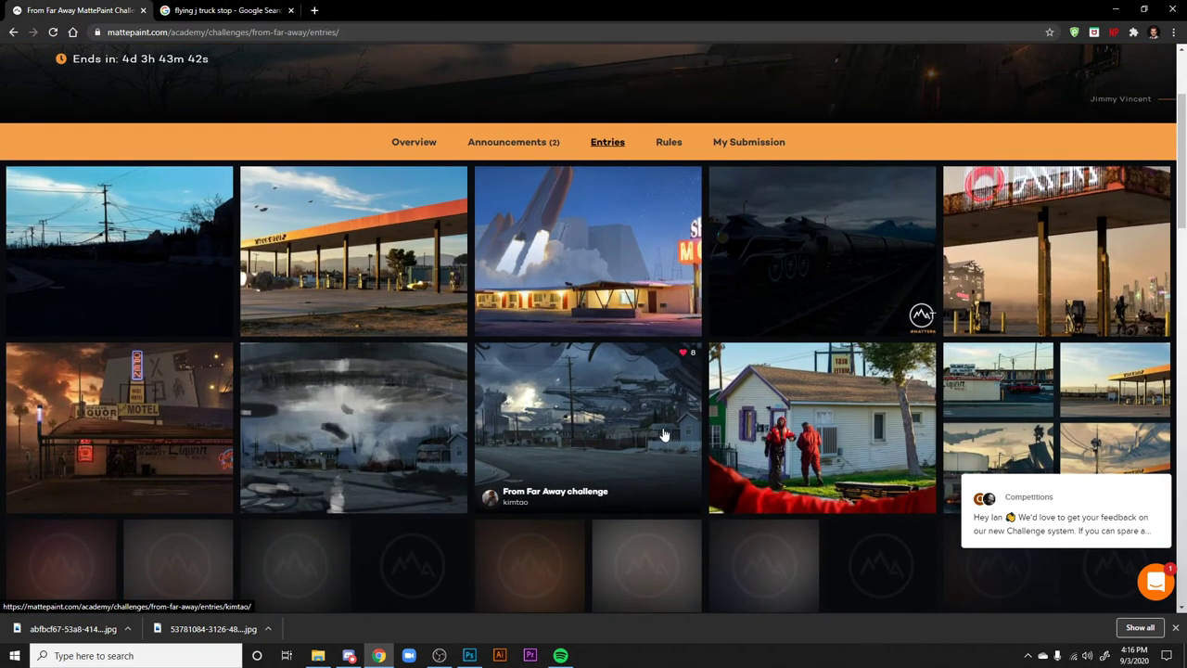
scroll(676, 493, "down", 1)
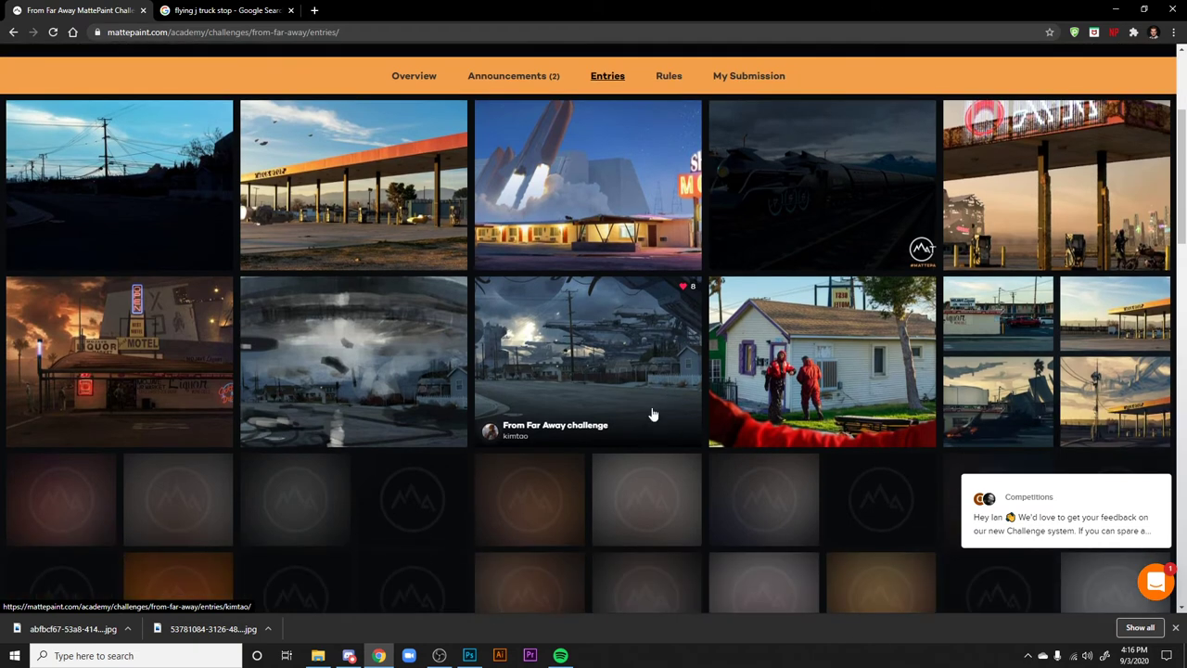
scroll(1049, 390, "down", 2)
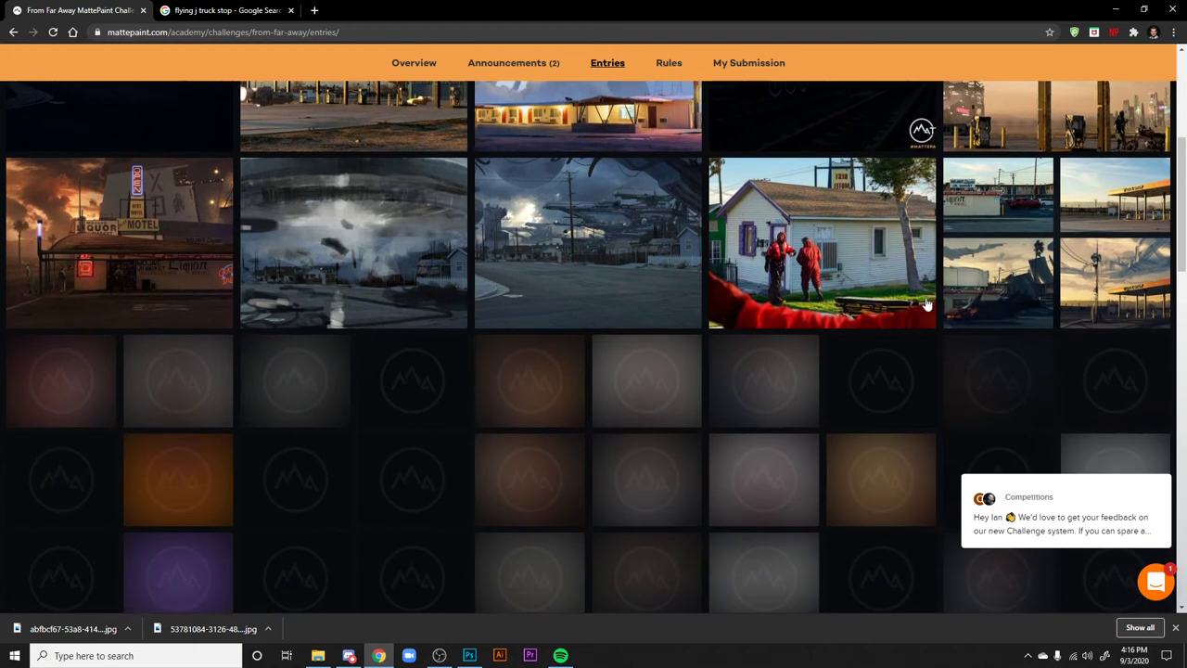
scroll(1034, 445, "down", 5)
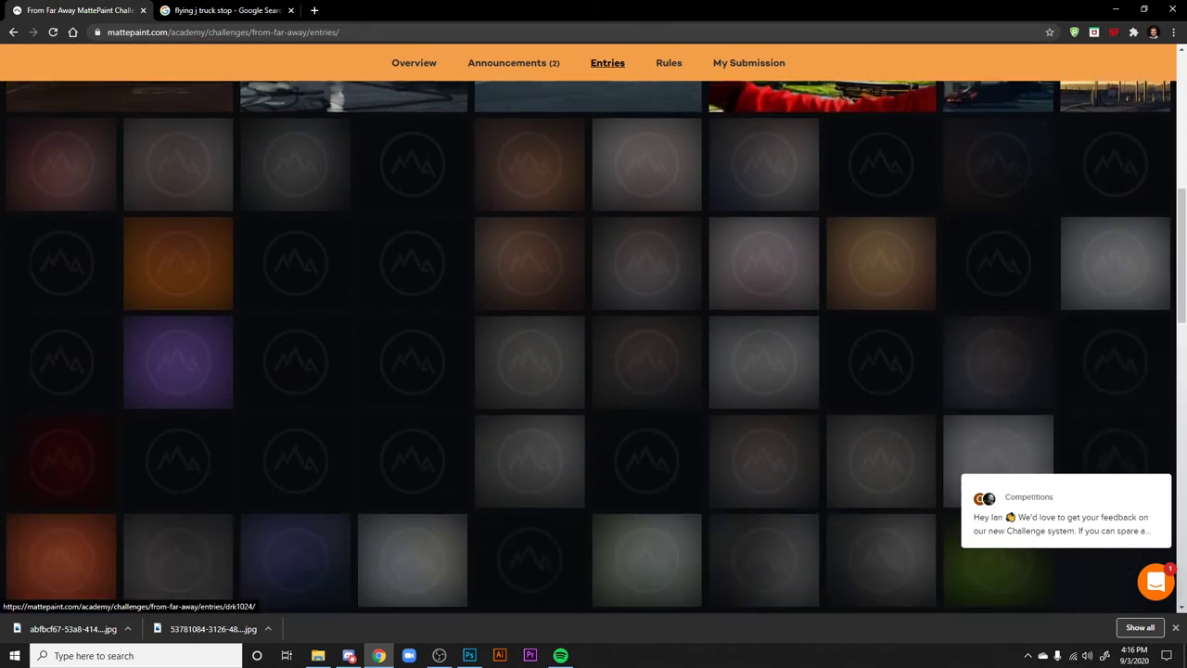
scroll(943, 297, "up", 3)
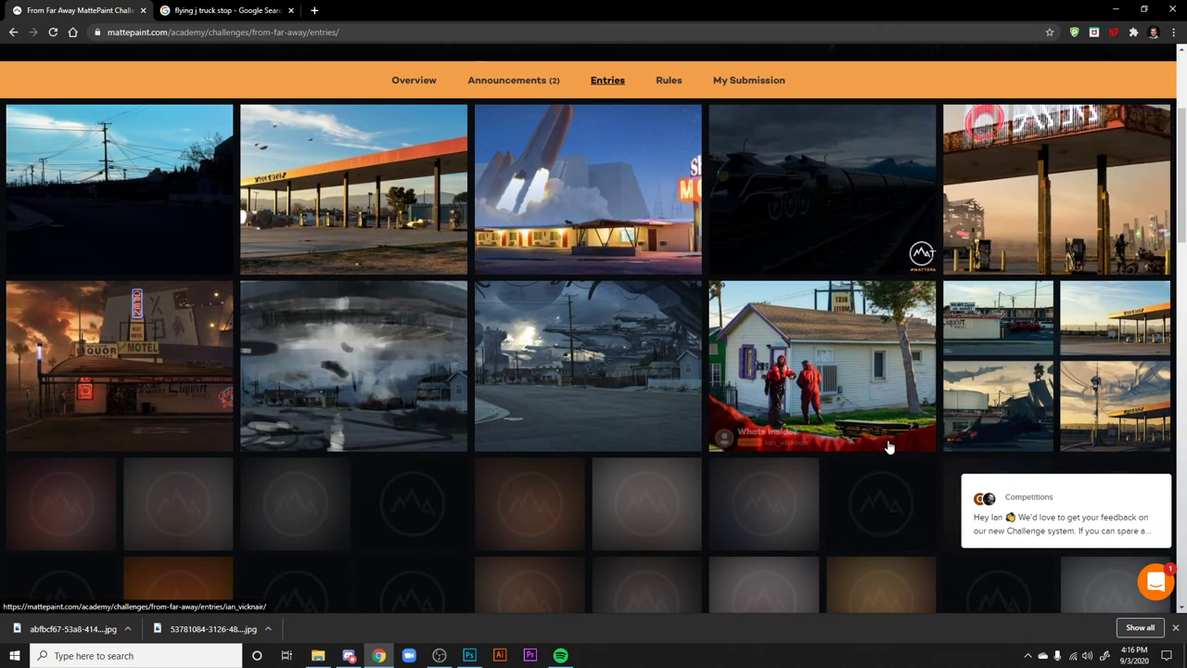
scroll(834, 232, "down", 1)
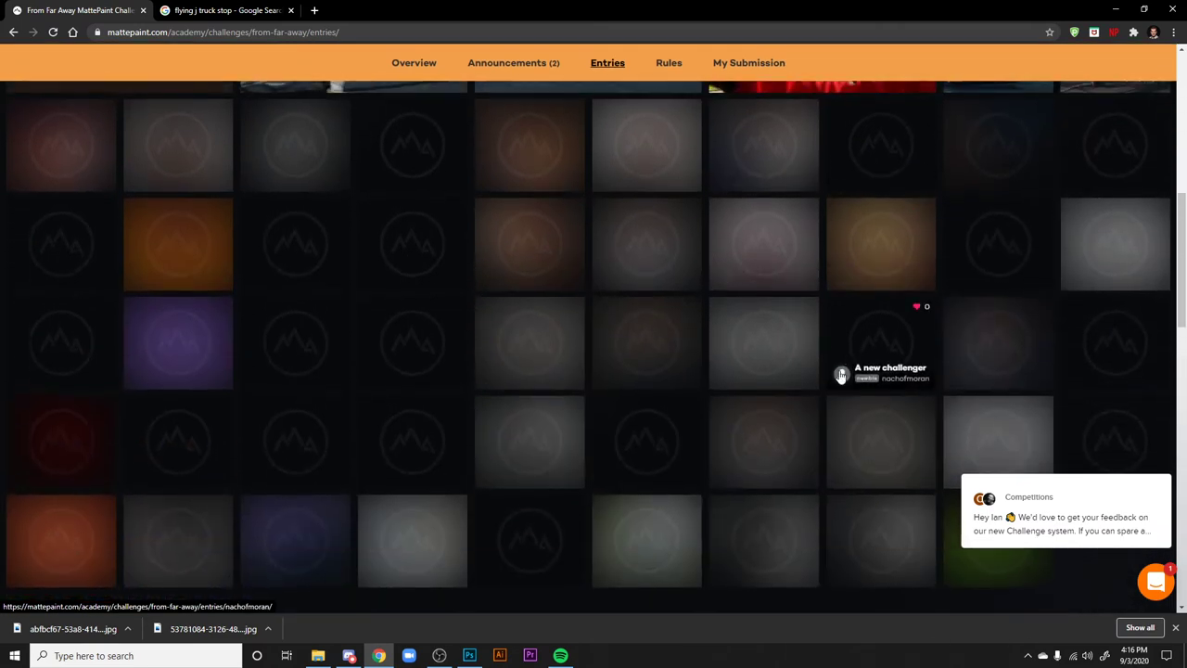
scroll(857, 390, "up", 1)
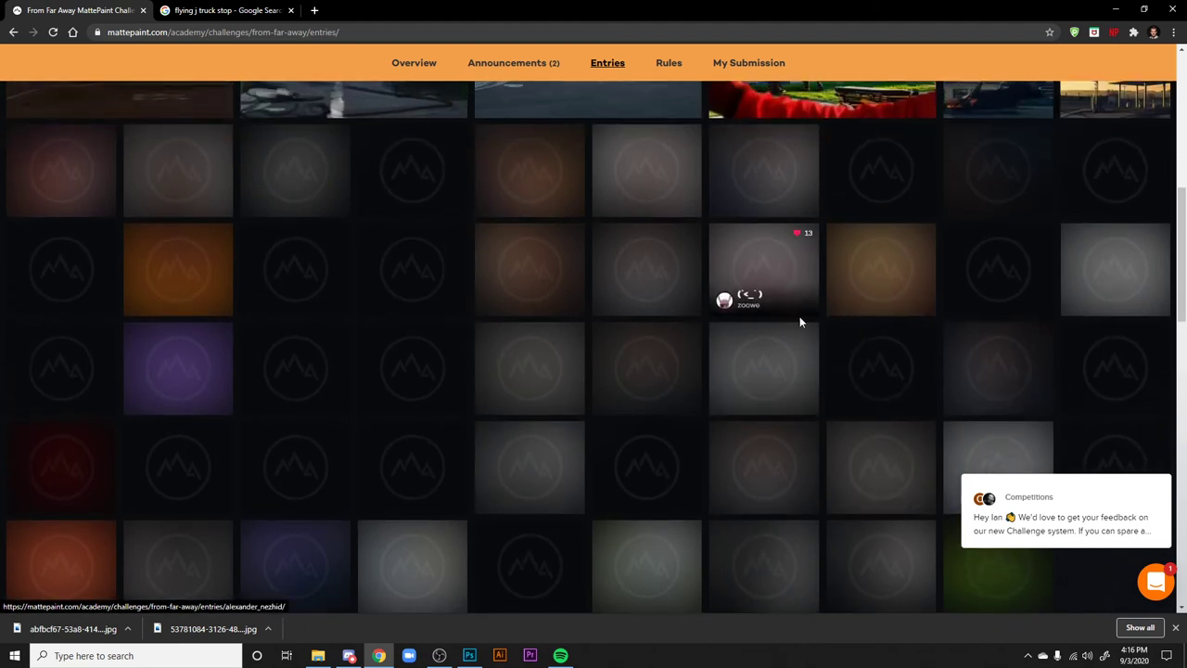
scroll(800, 318, "up", 1)
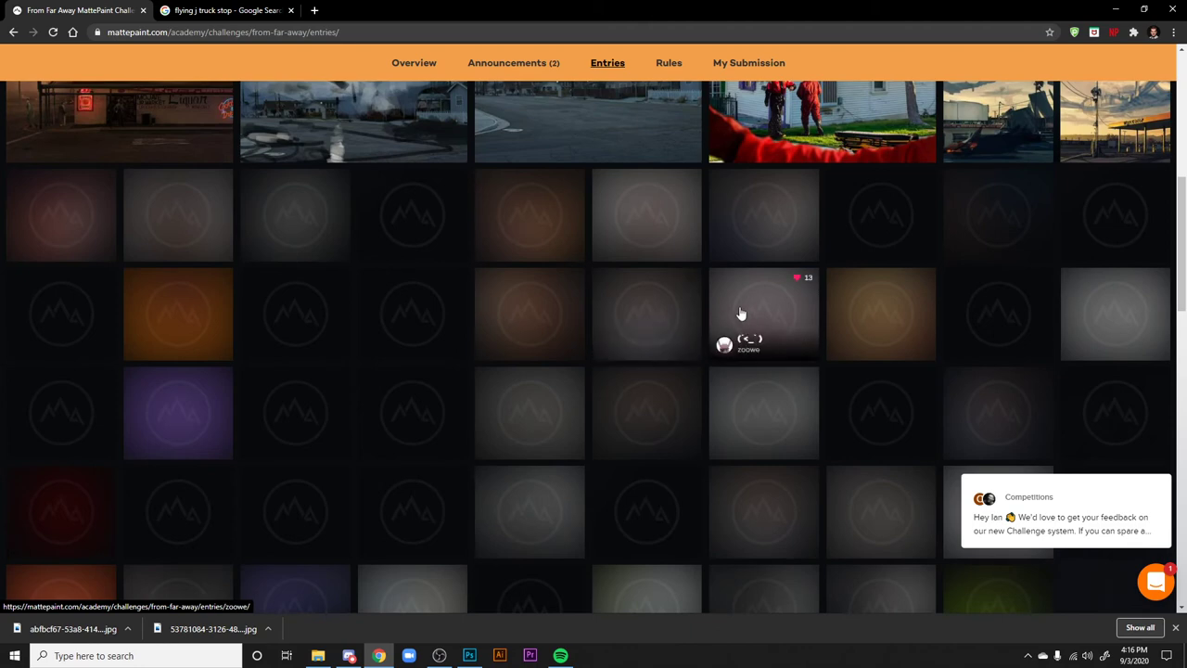
scroll(792, 277, "up", 1)
- Open the placeholder entry titled From Far Away in a new tab and examine its three black-and-white Test Concepts images
right_click(664, 336)
left_click(714, 341)
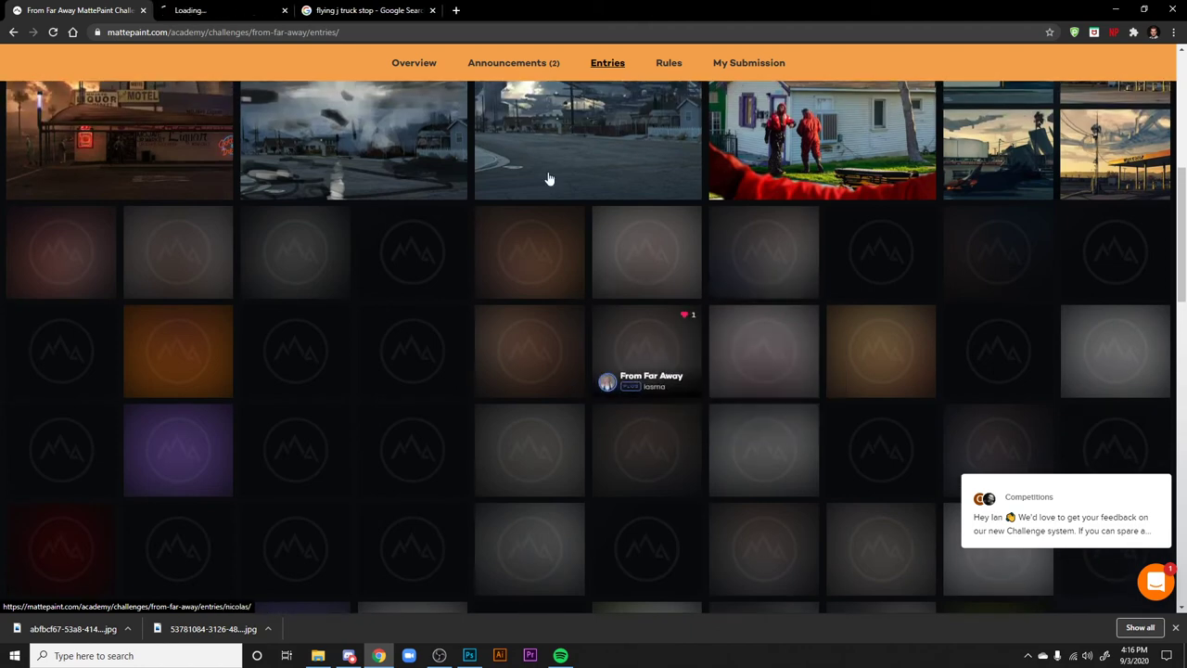
left_click(223, 10)
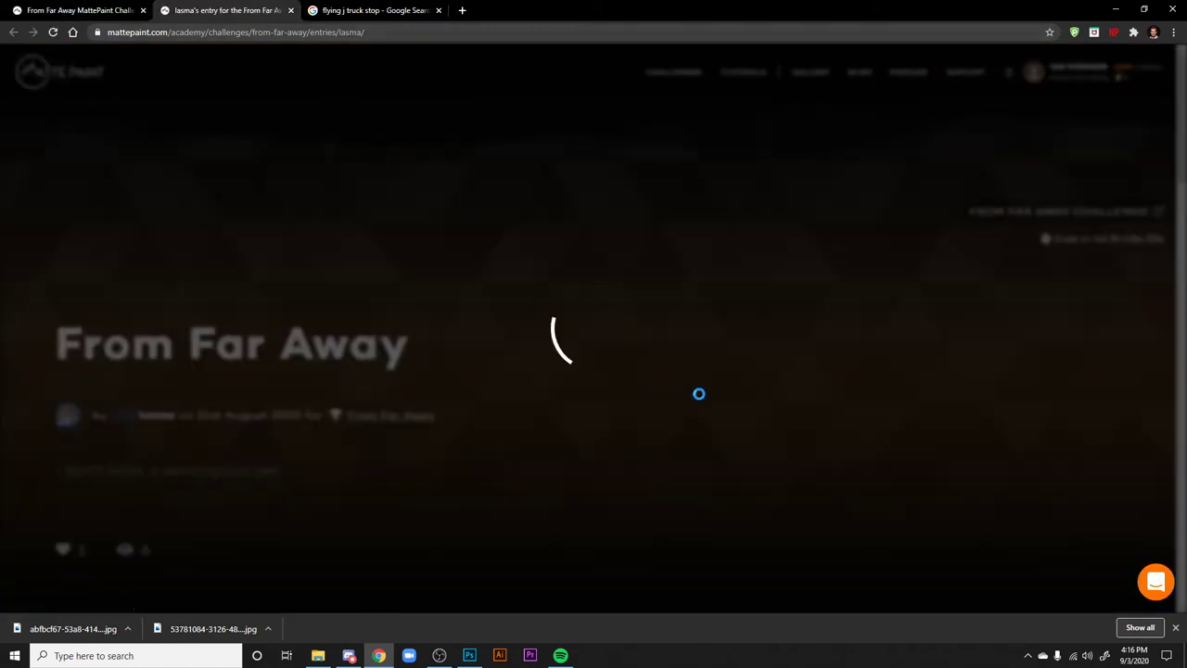
scroll(935, 336, "down", 5)
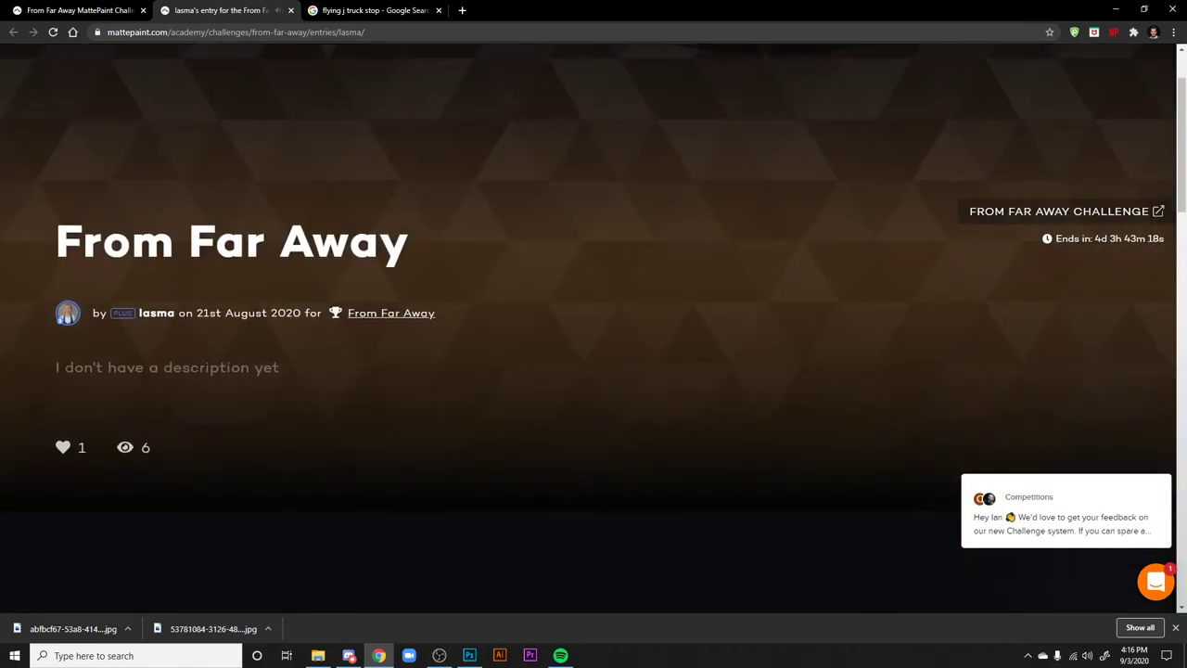
scroll(691, 269, "down", 1)
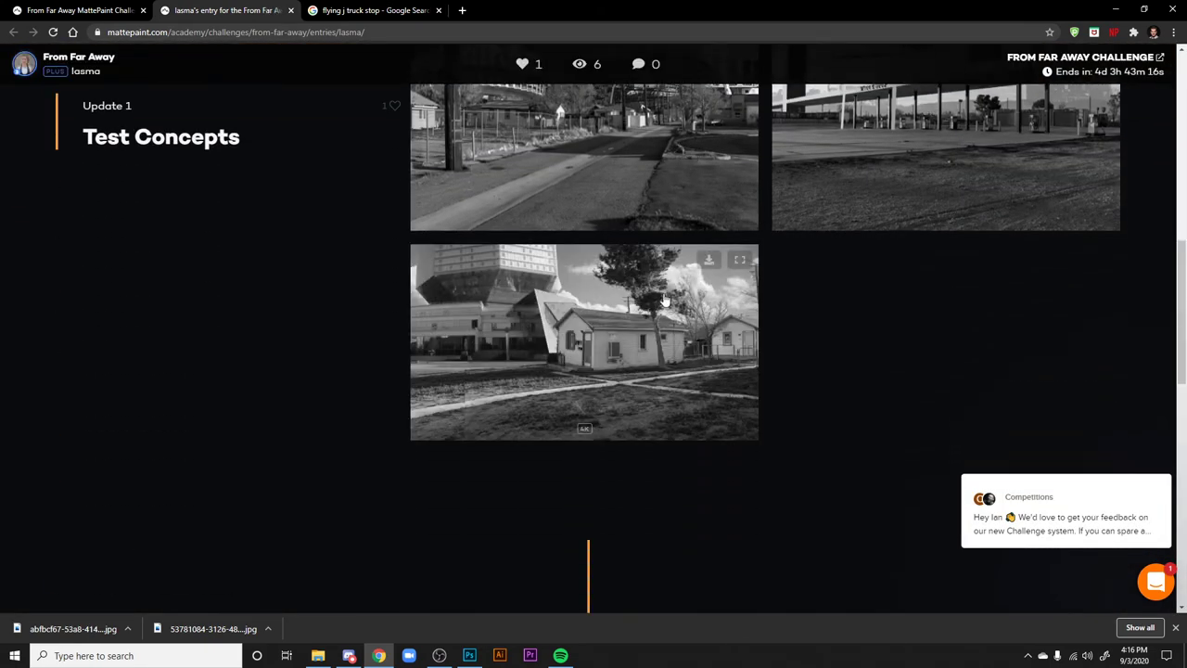
scroll(629, 432, "down", 2)
scroll(629, 432, "up", 4)
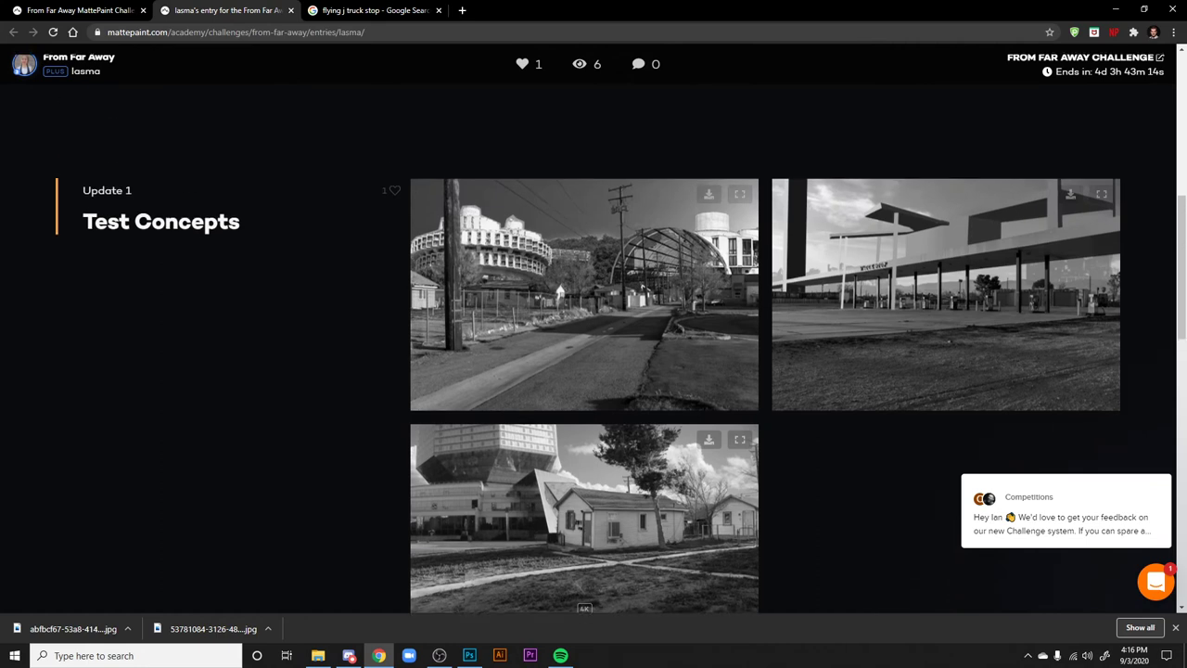
scroll(593, 371, "down", 1)
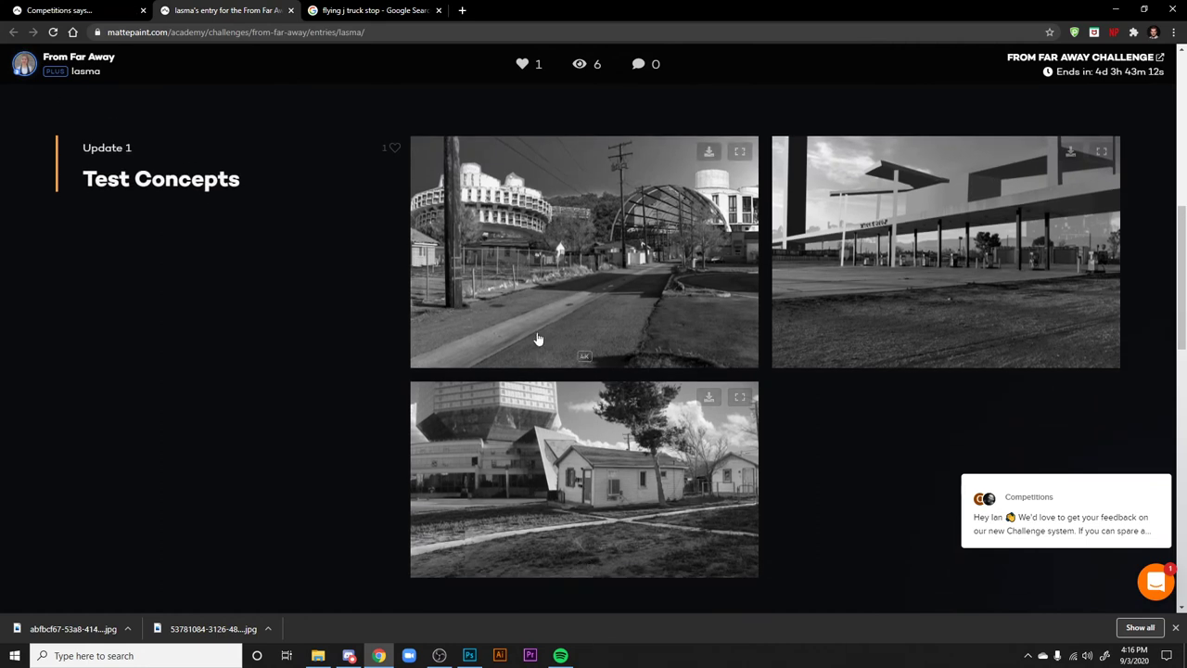
scroll(536, 333, "up", 3)
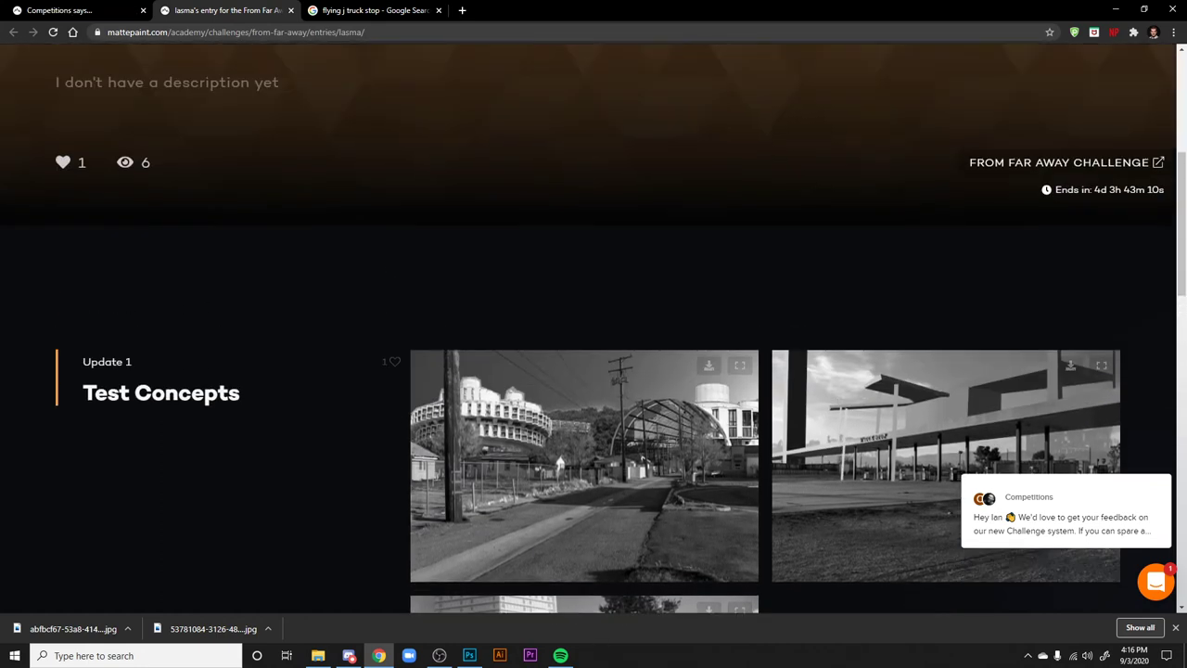
scroll(617, 291, "down", 3)
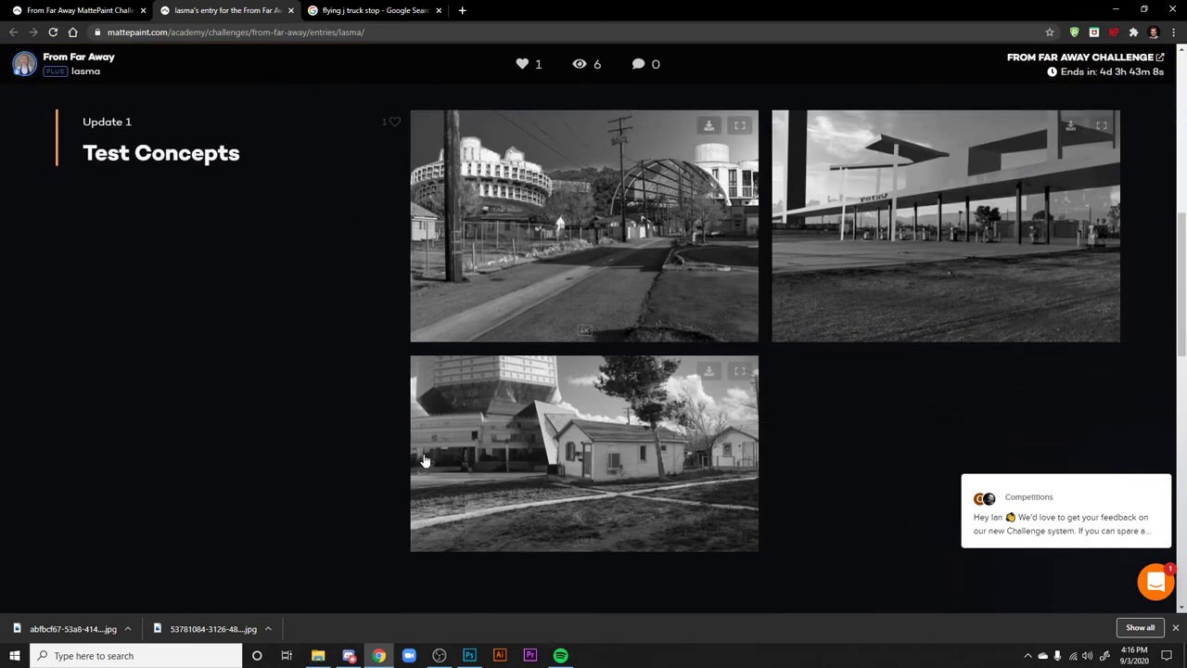
- Compare the street and truck stop images of the Test Concepts update at full size
left_click(616, 274)
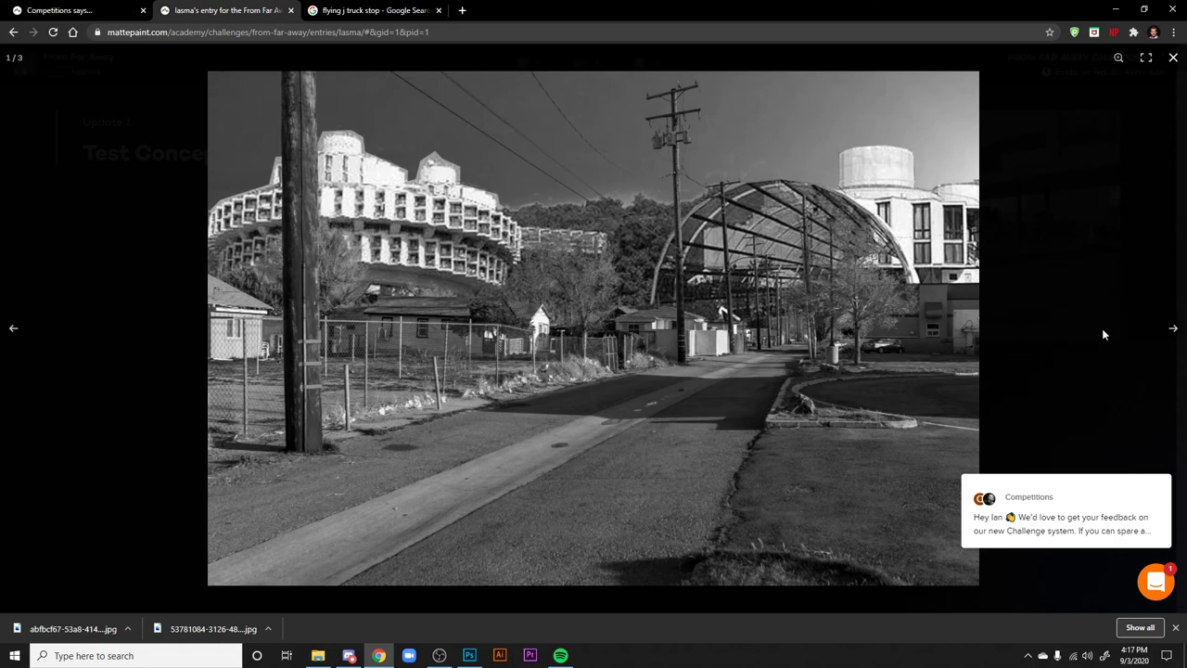
left_click(1163, 328)
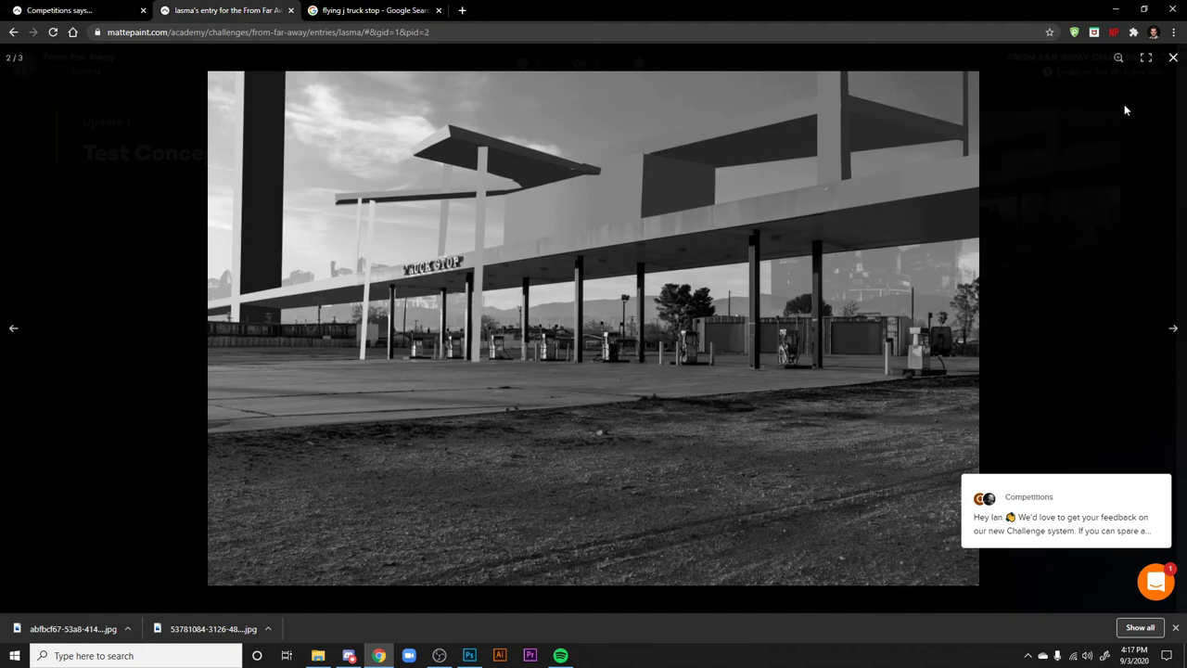
left_click(1173, 58)
left_click(585, 329)
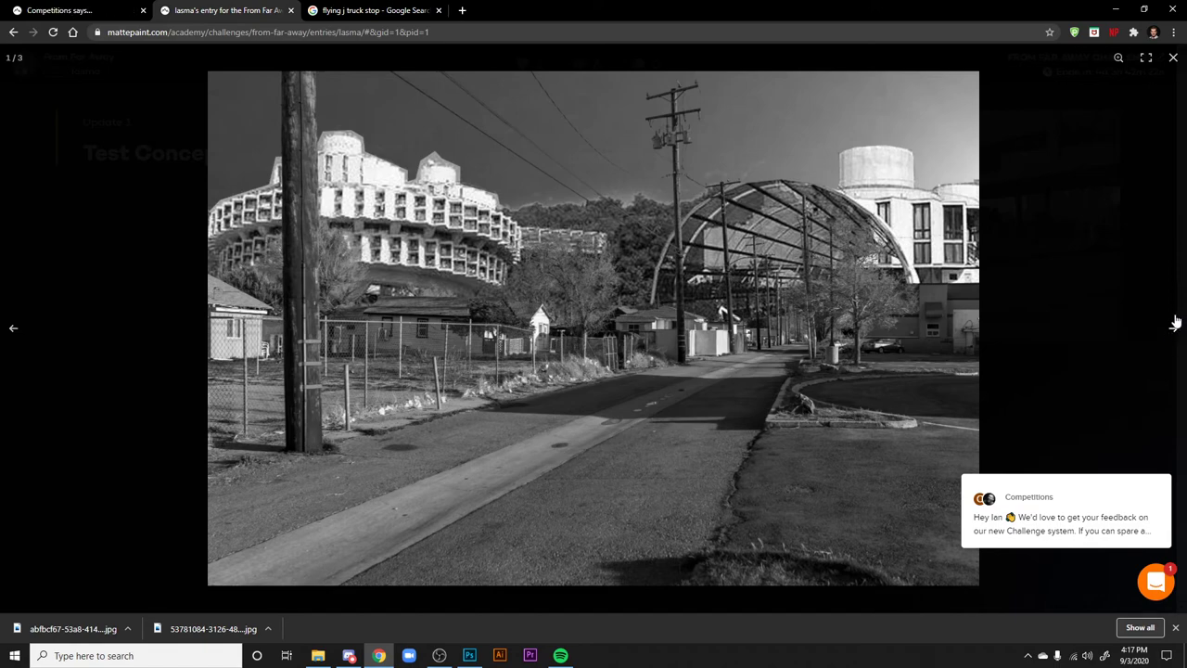
left_click(1173, 332)
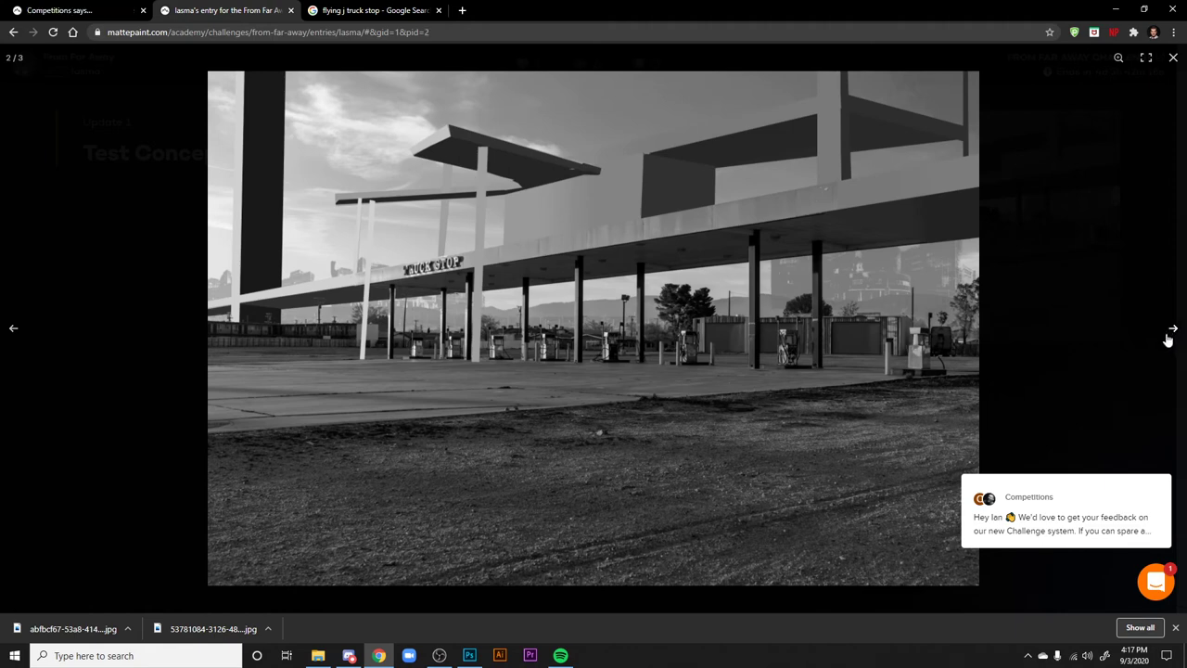
left_click(13, 330)
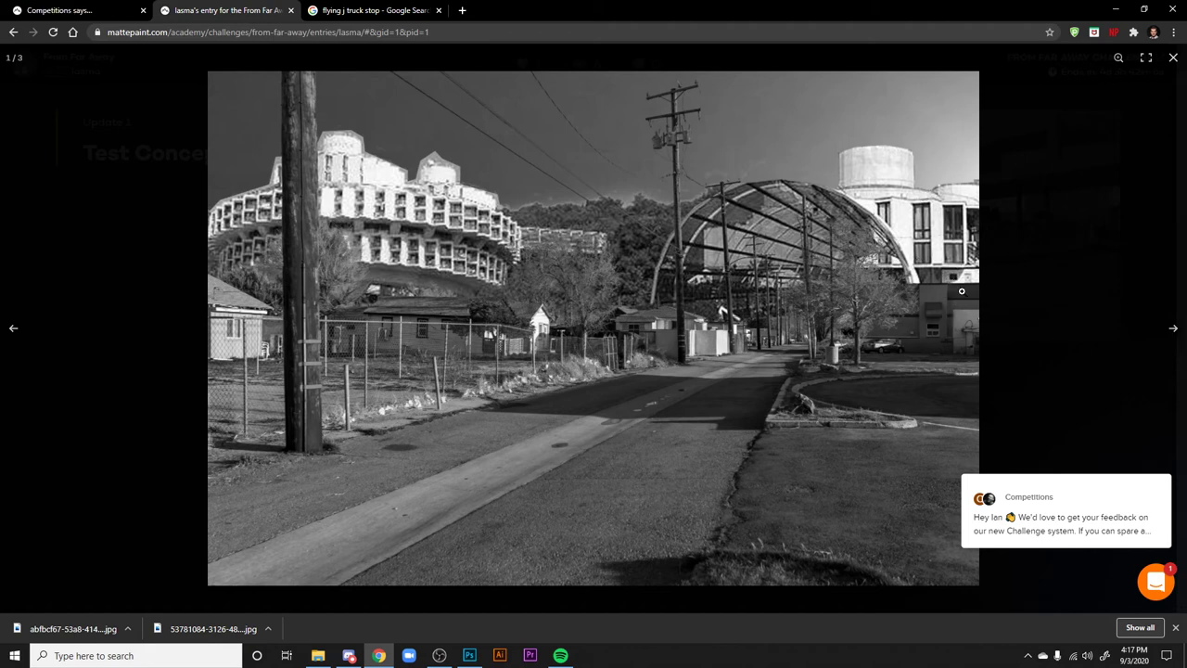
- Compare the truck stop concept with the small house concept at full size, closing the image viewer once reviewed
left_click(1172, 332)
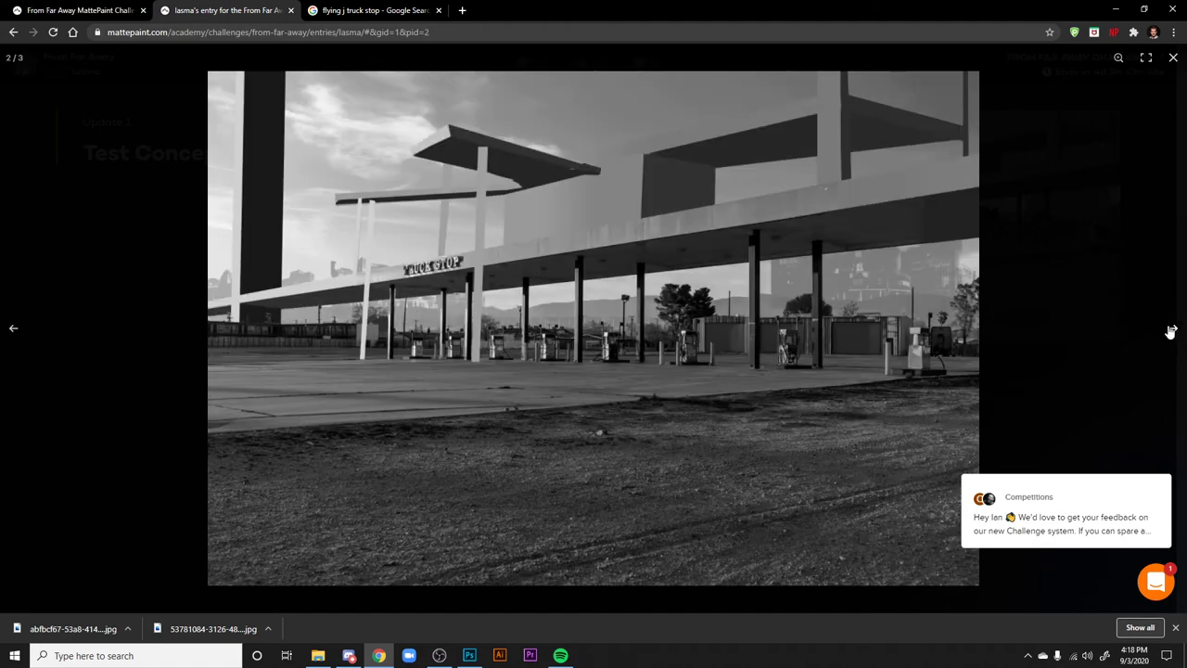
left_click(1172, 334)
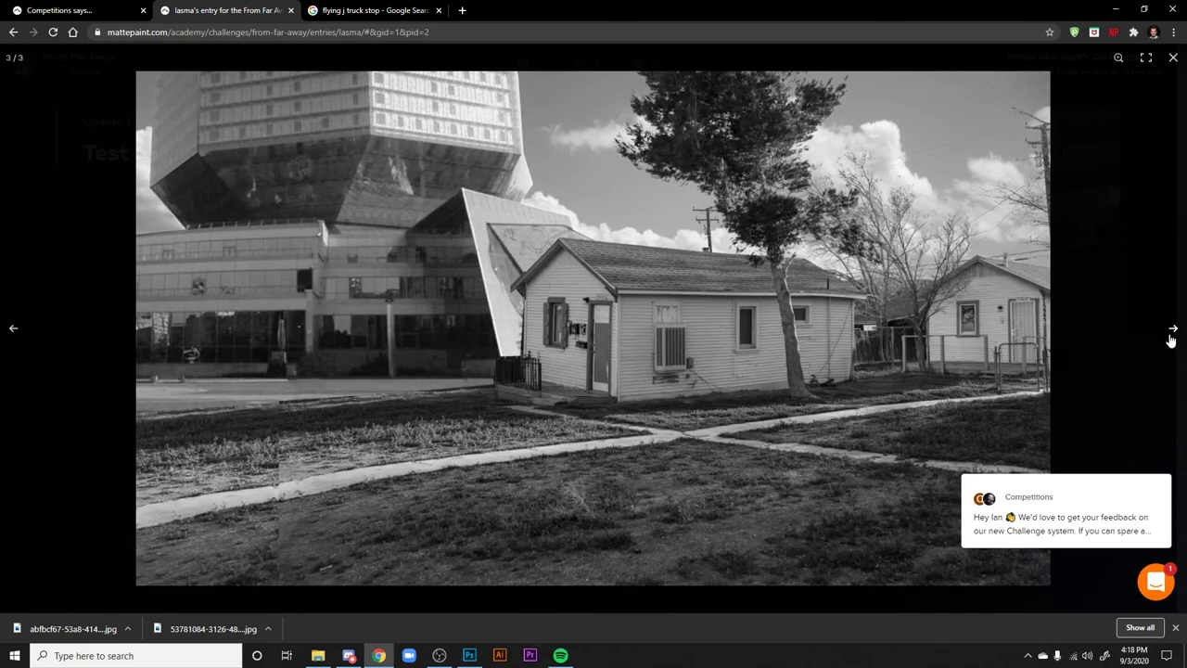
left_click(17, 328)
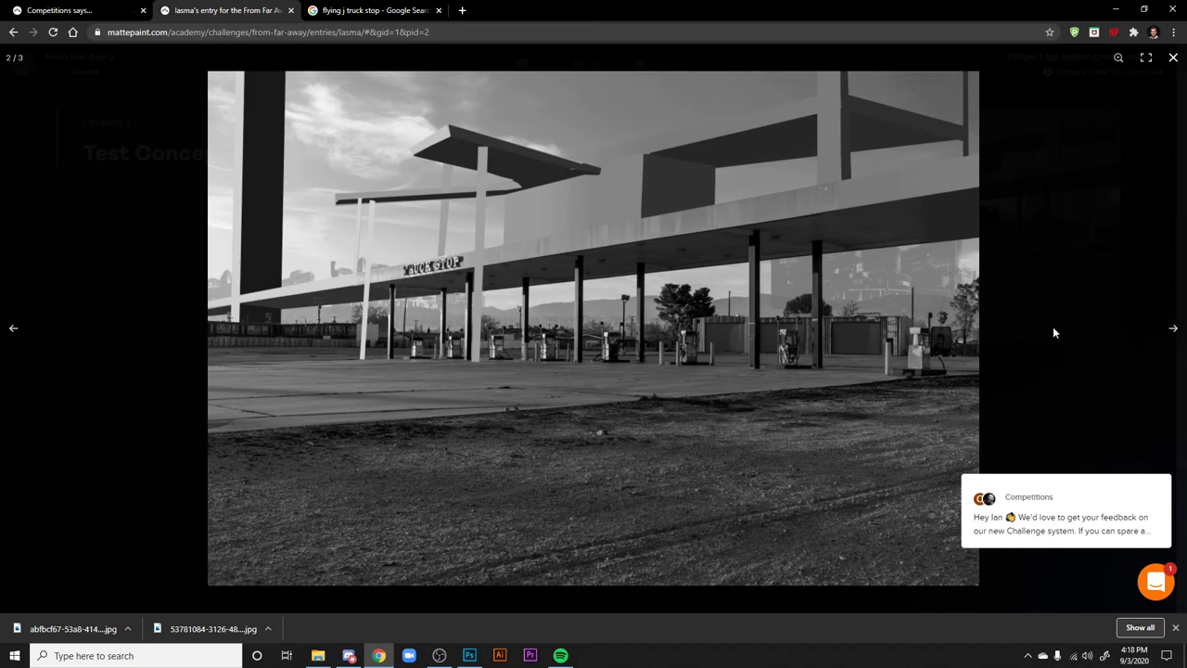
left_click(1174, 329)
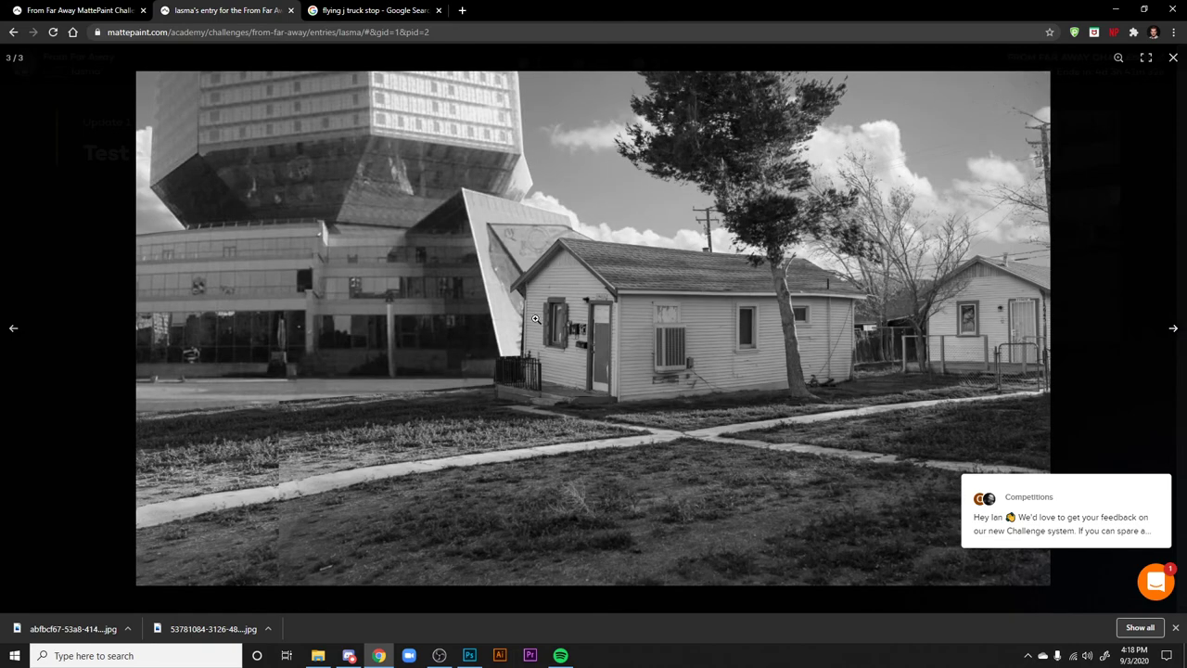
left_click(13, 327)
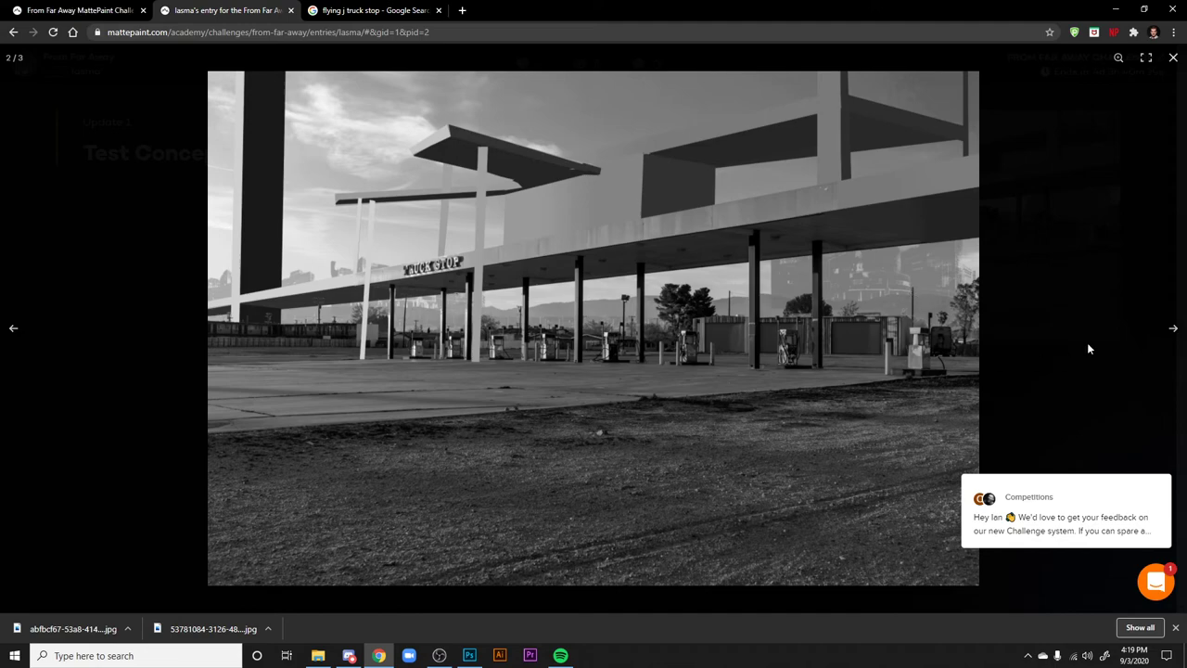
left_click(1173, 328)
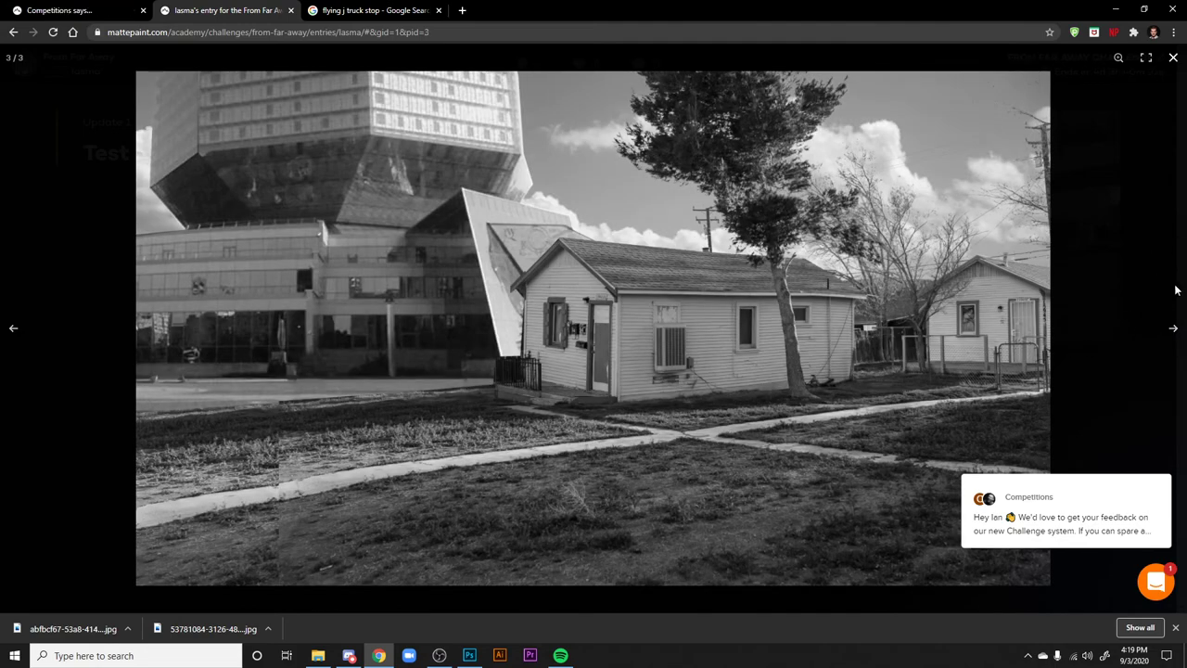
left_click(1173, 58)
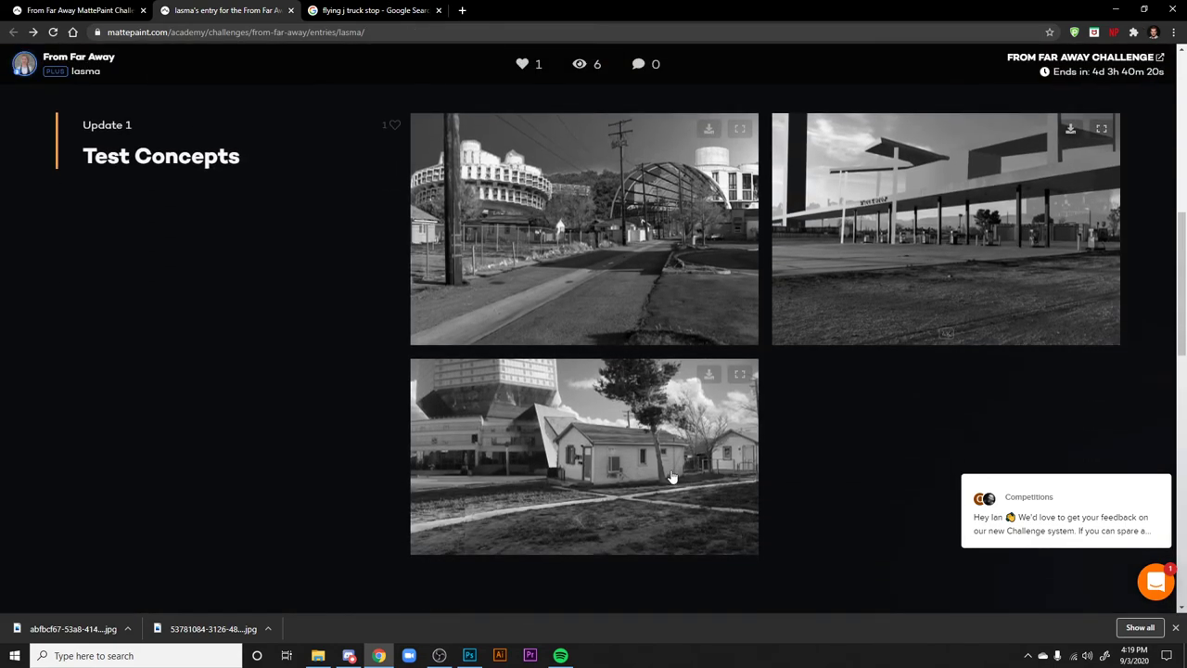
- Examine the small house concept enlarged once more, close it, and briefly check the voice channel in Discord
left_click(672, 478)
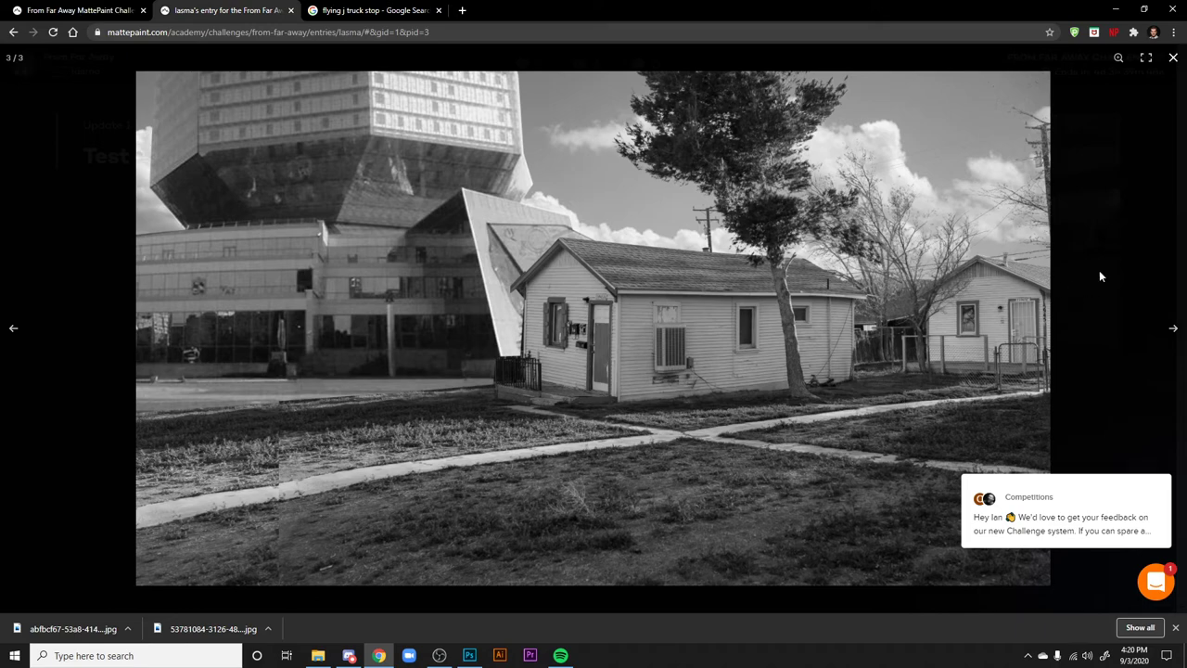
left_click(1173, 57)
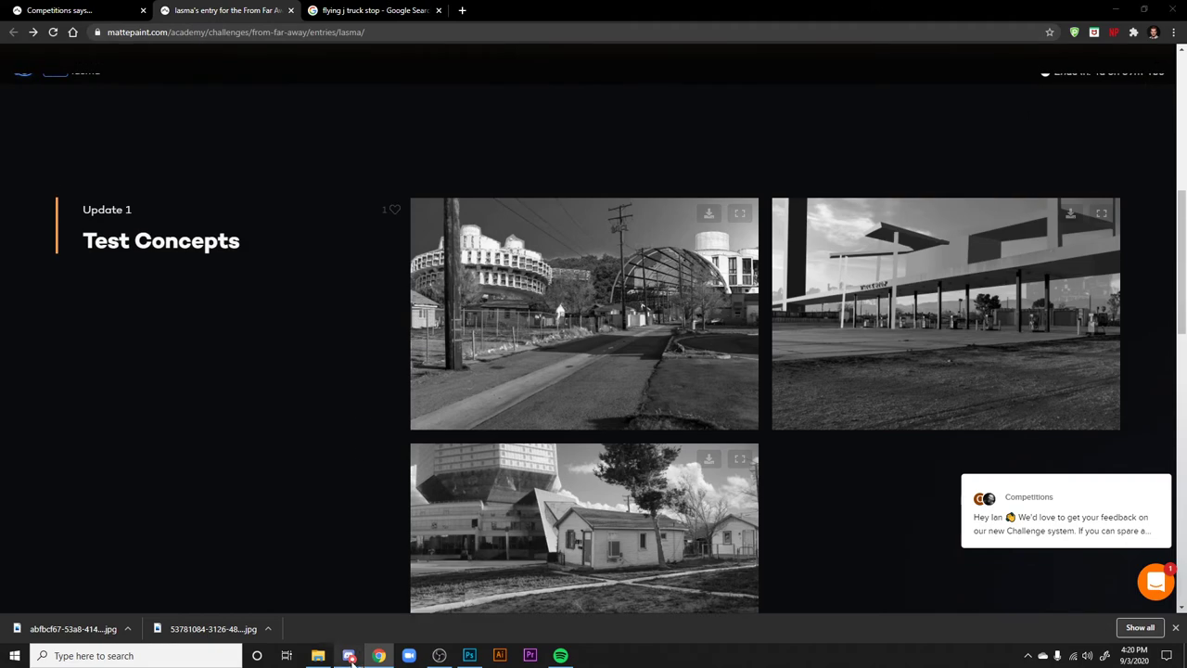
left_click(348, 656)
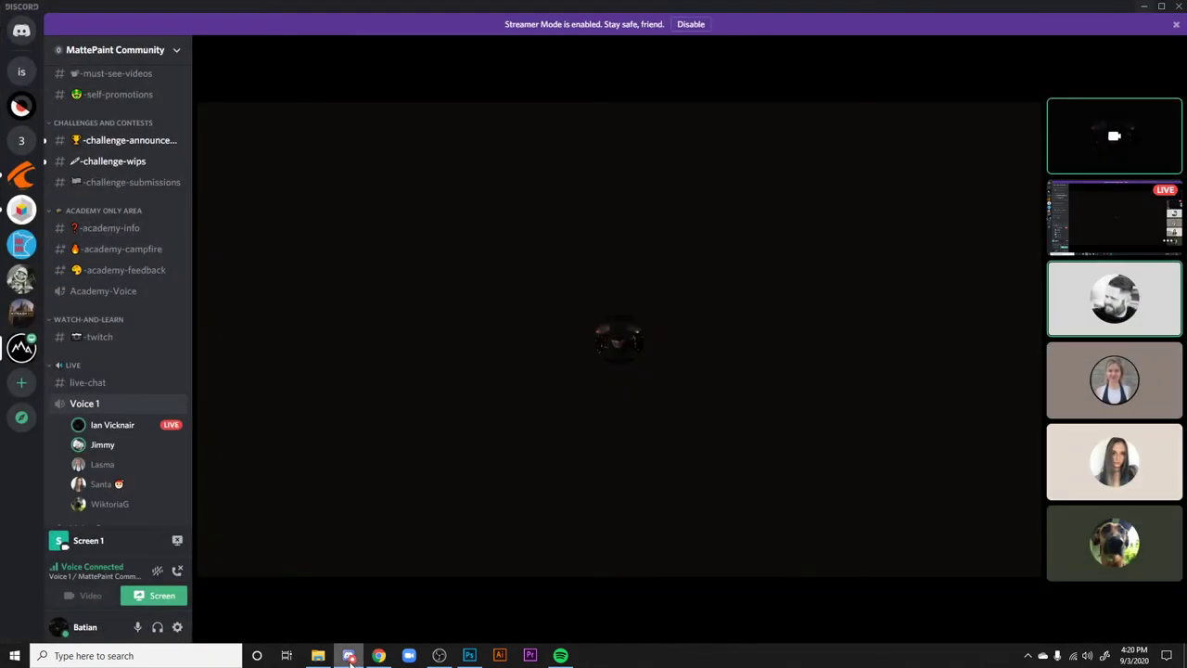
left_click(348, 656)
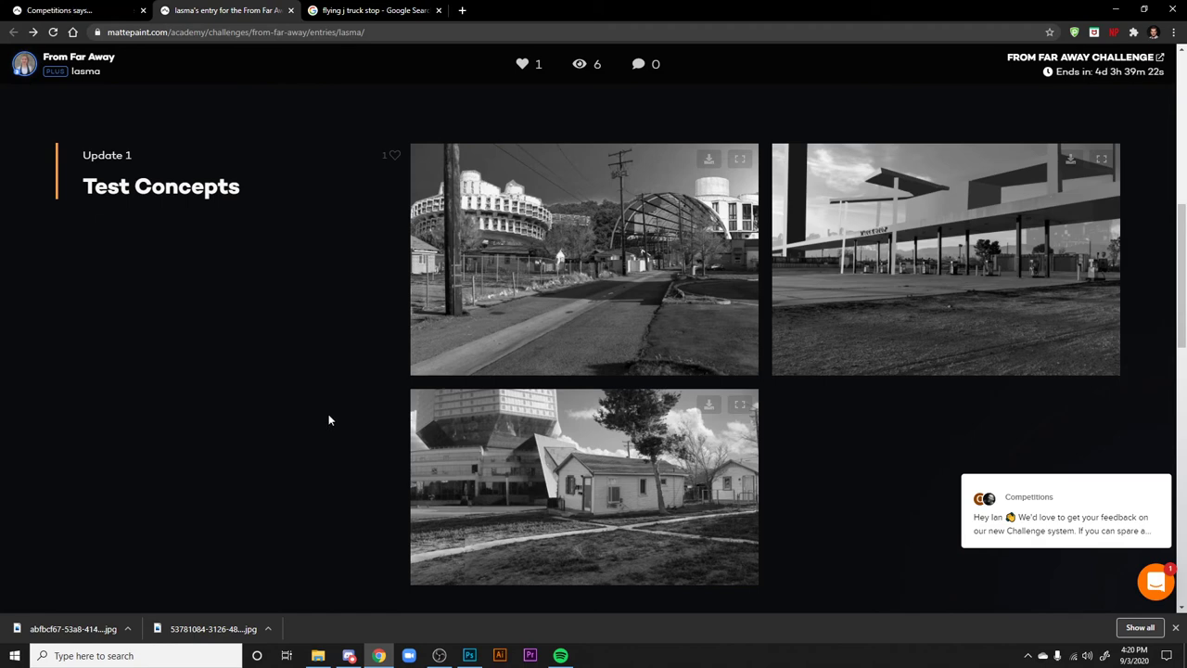
- Close the Test Concepts entry and check the first placeholder entry, A new challenger, for updates in a separate tab, closing it once reviewed
left_click(111, 10)
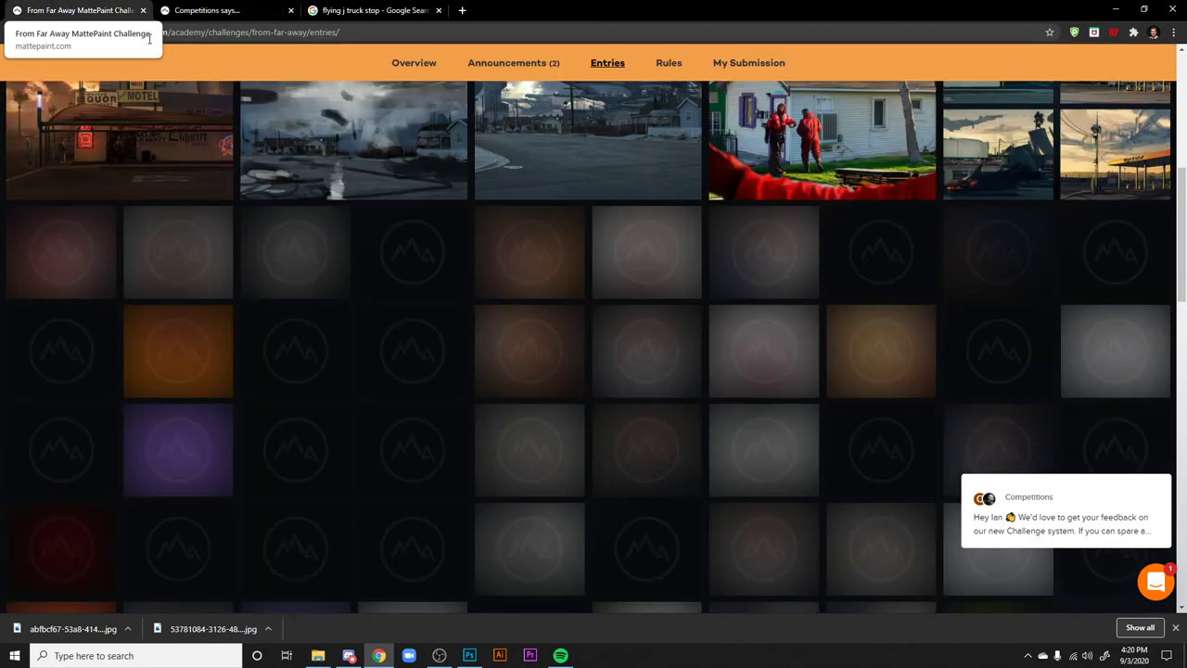
middle_click(163, 191)
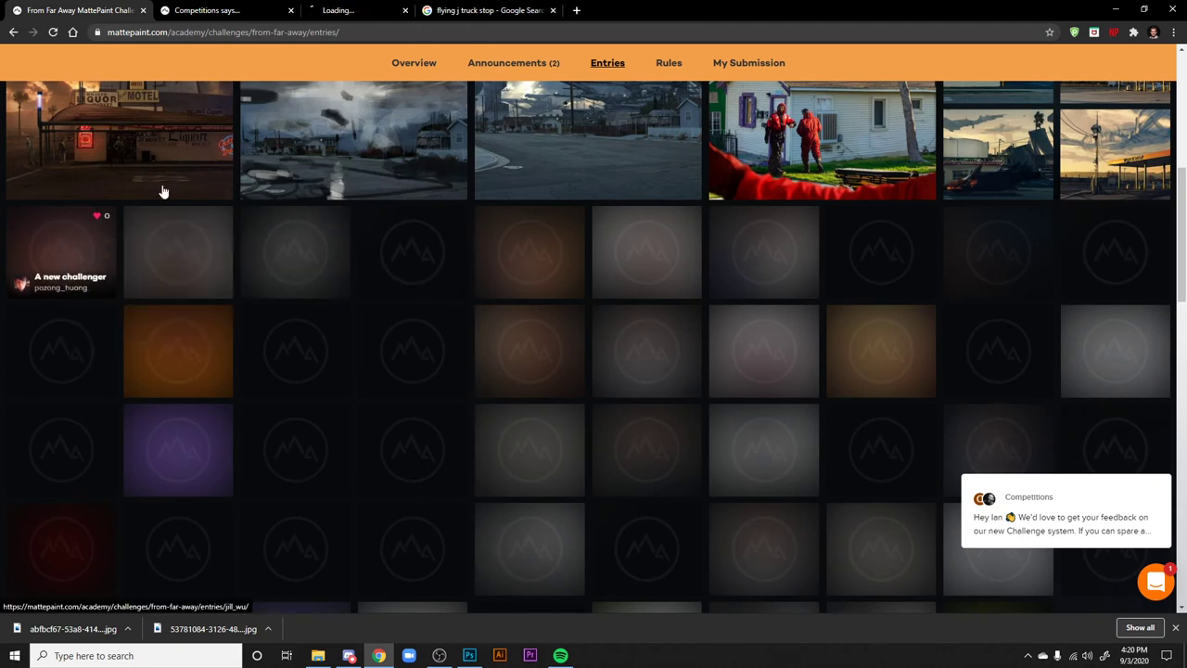
left_click(290, 11)
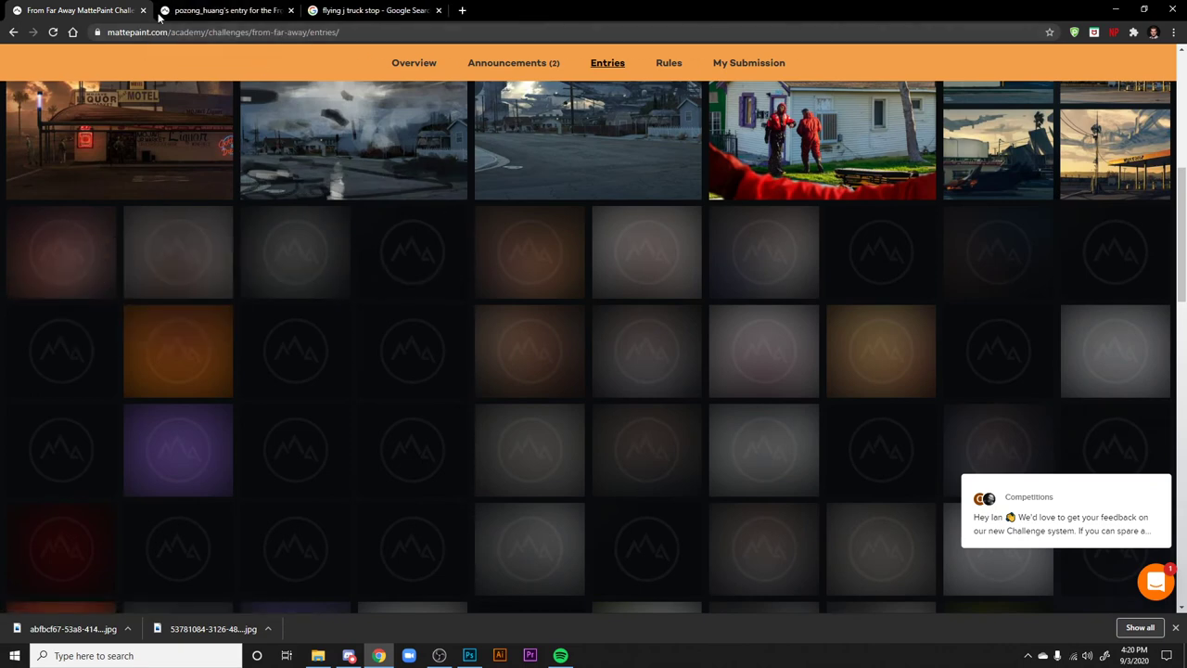
left_click(161, 11)
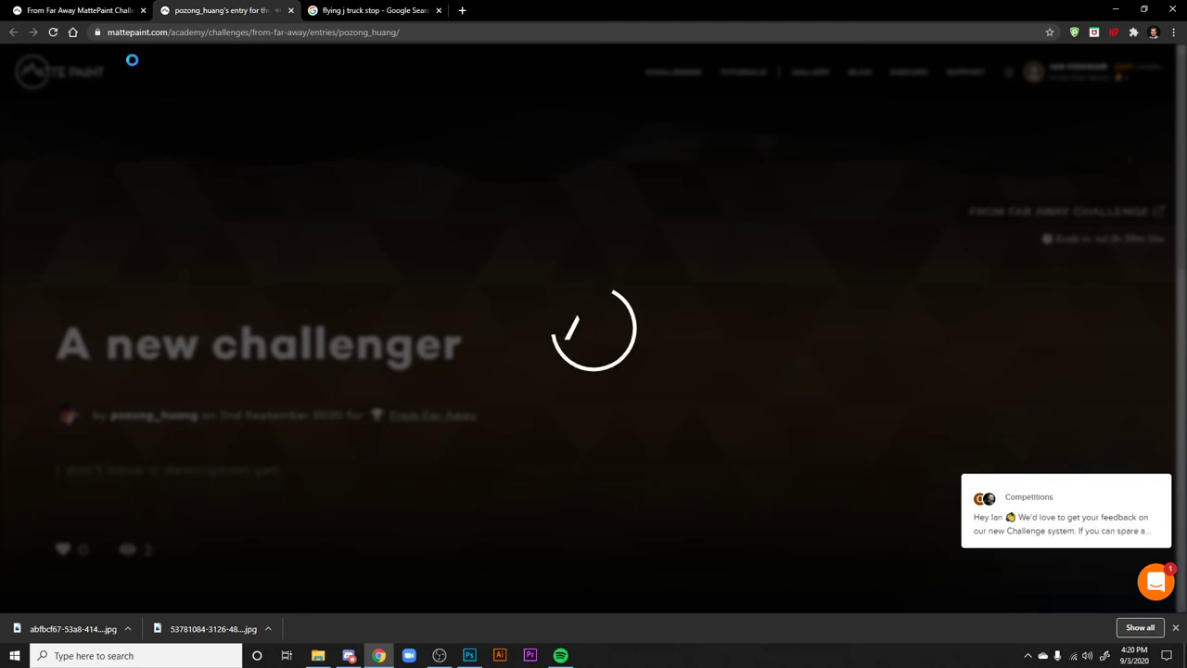
scroll(418, 223, "down", 6)
scroll(418, 222, "up", 3)
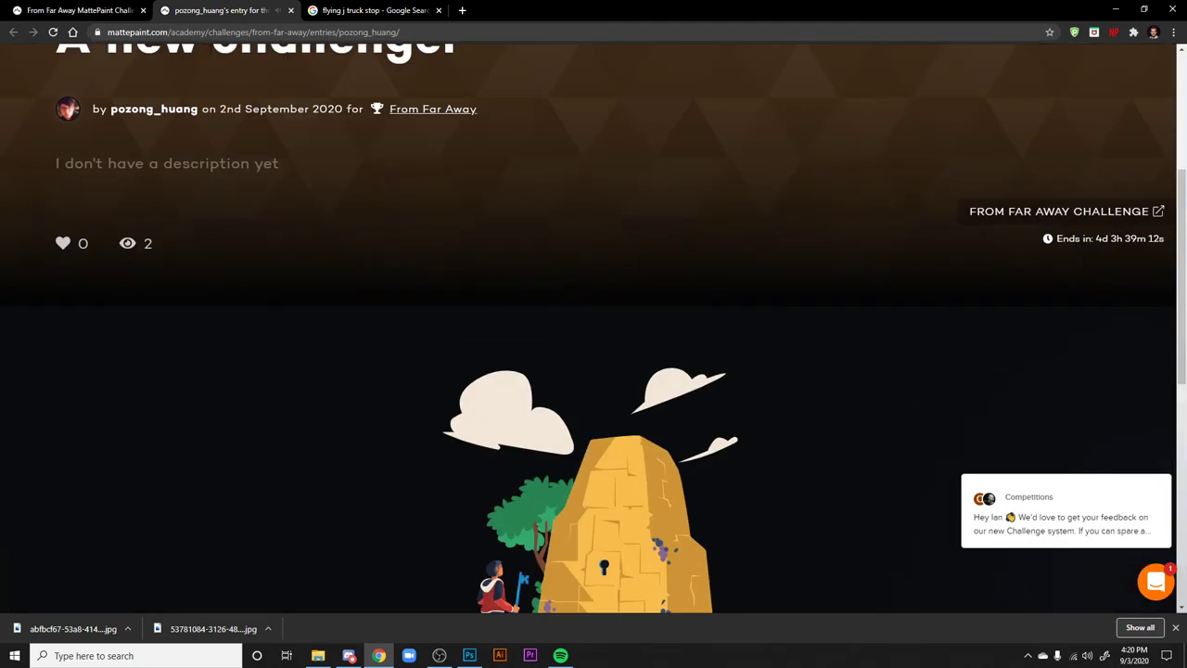
left_click(290, 10)
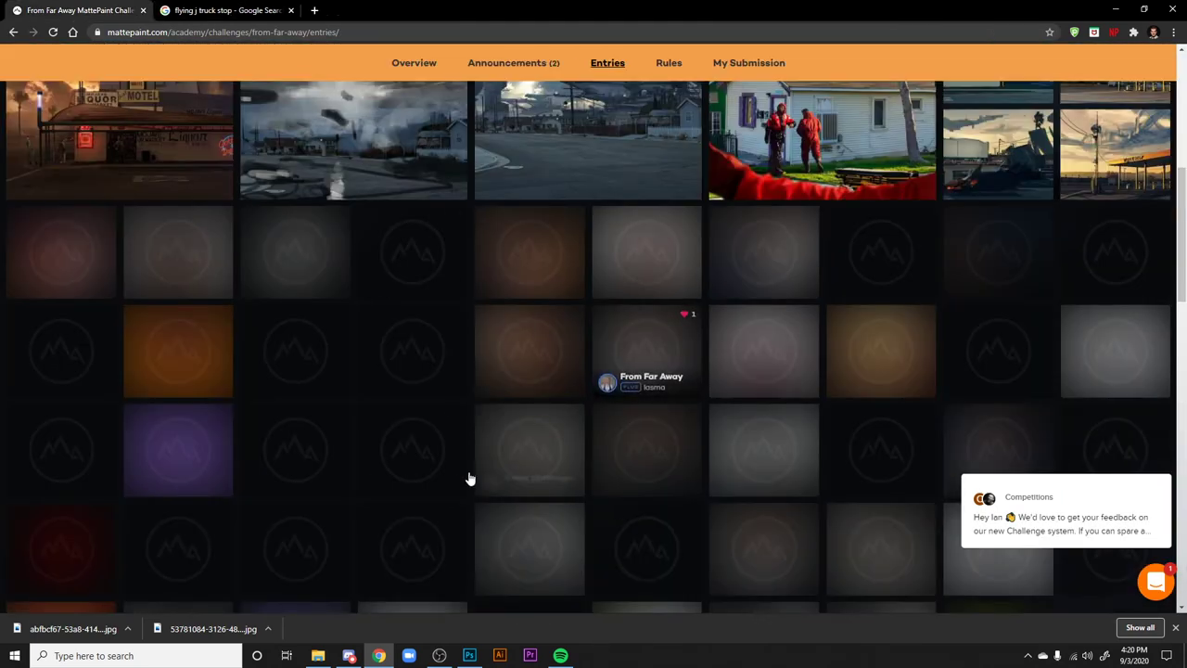
- Open the From Far Away entry with the Test Concepts, the 13-like entry beside it and the 3-like entry below that in new tabs
scroll(469, 478, "down", 2)
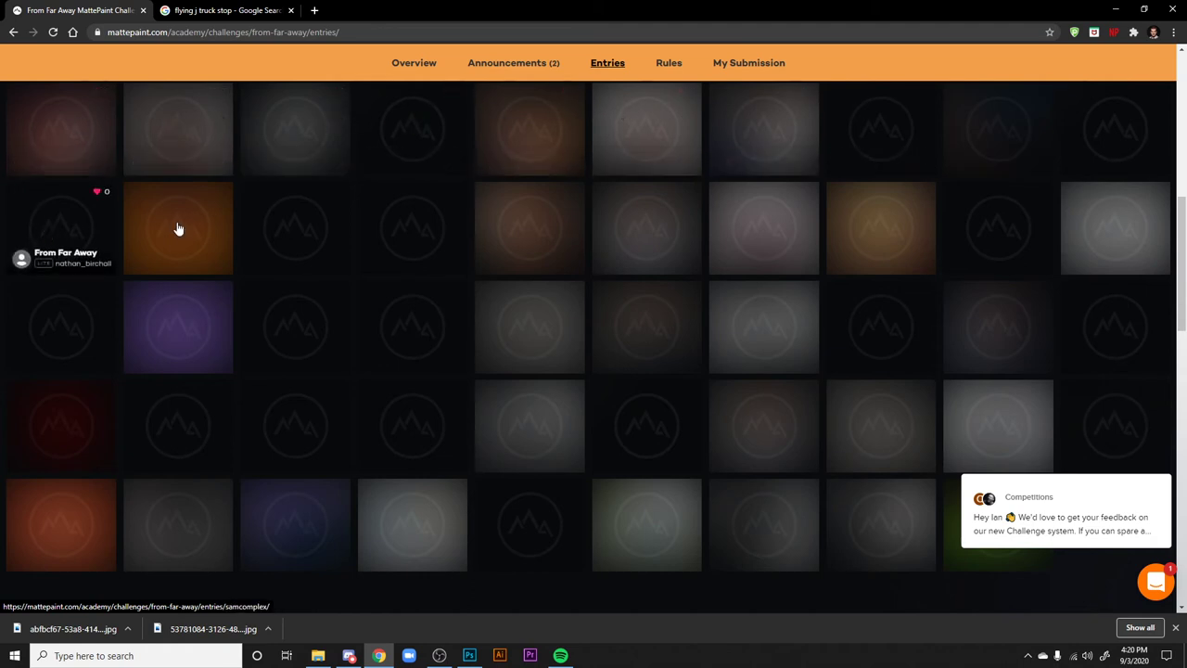
left_click(660, 209)
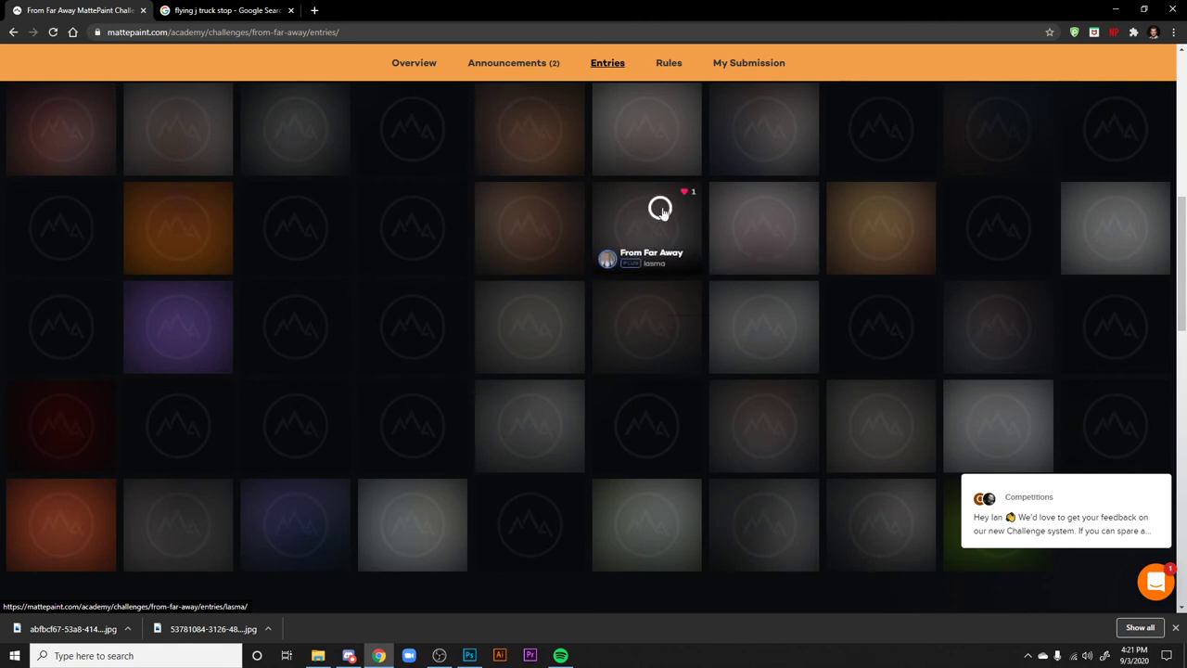
right_click(660, 209)
left_click(697, 218)
right_click(777, 215)
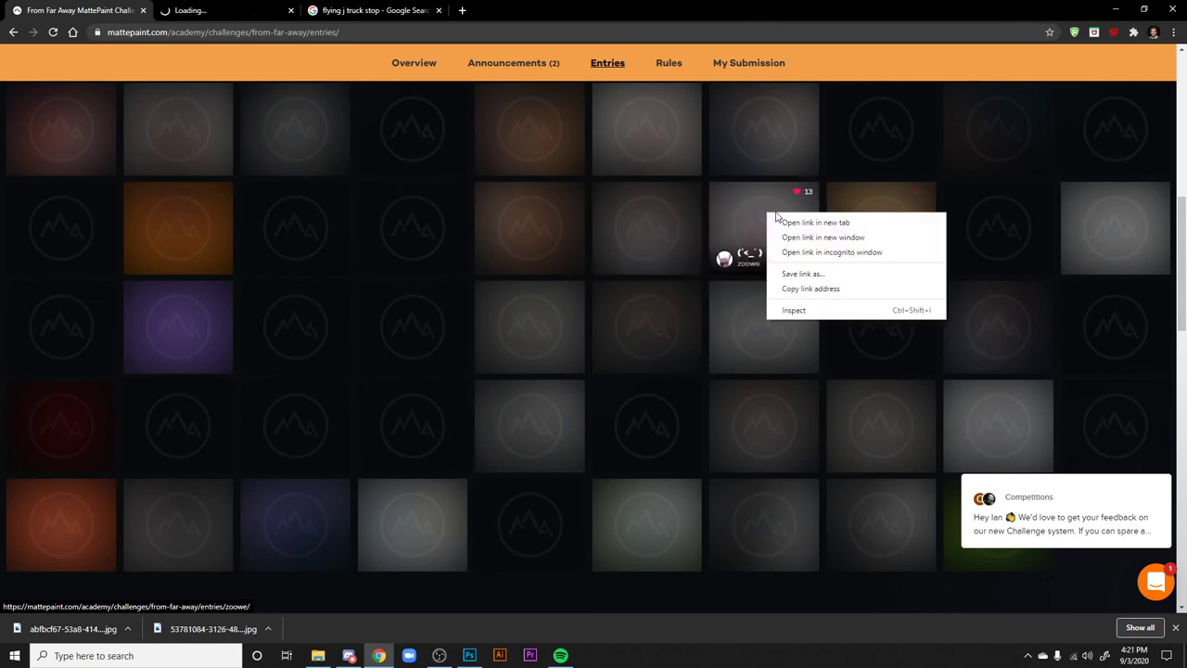
left_click(779, 221)
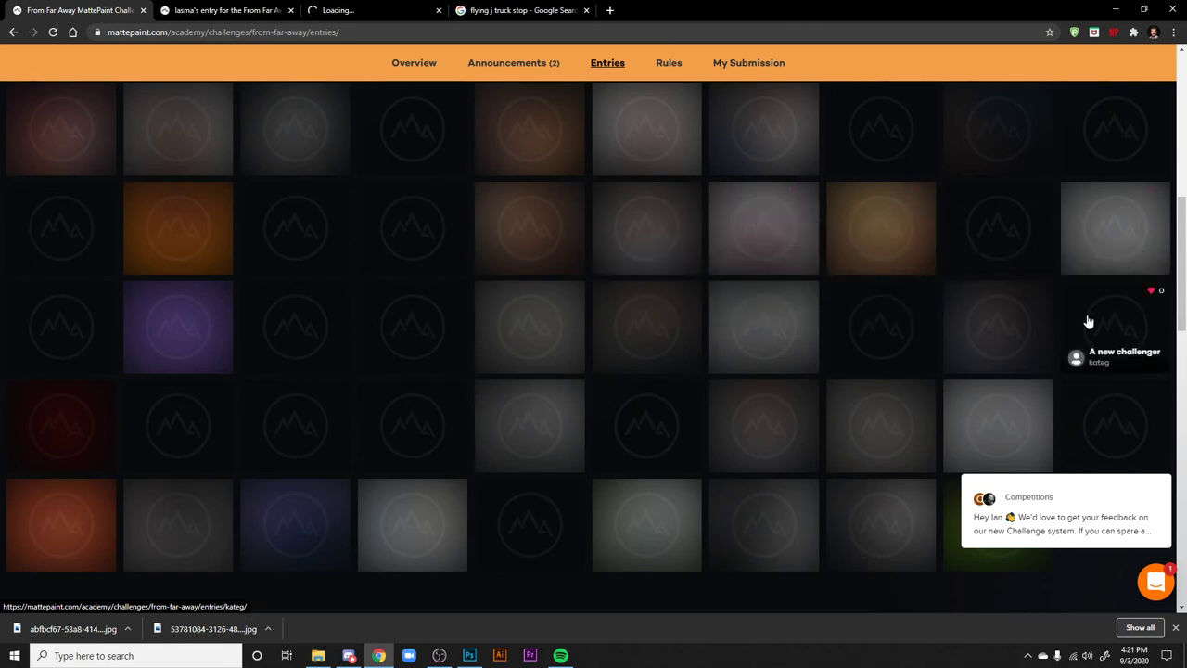
right_click(771, 317)
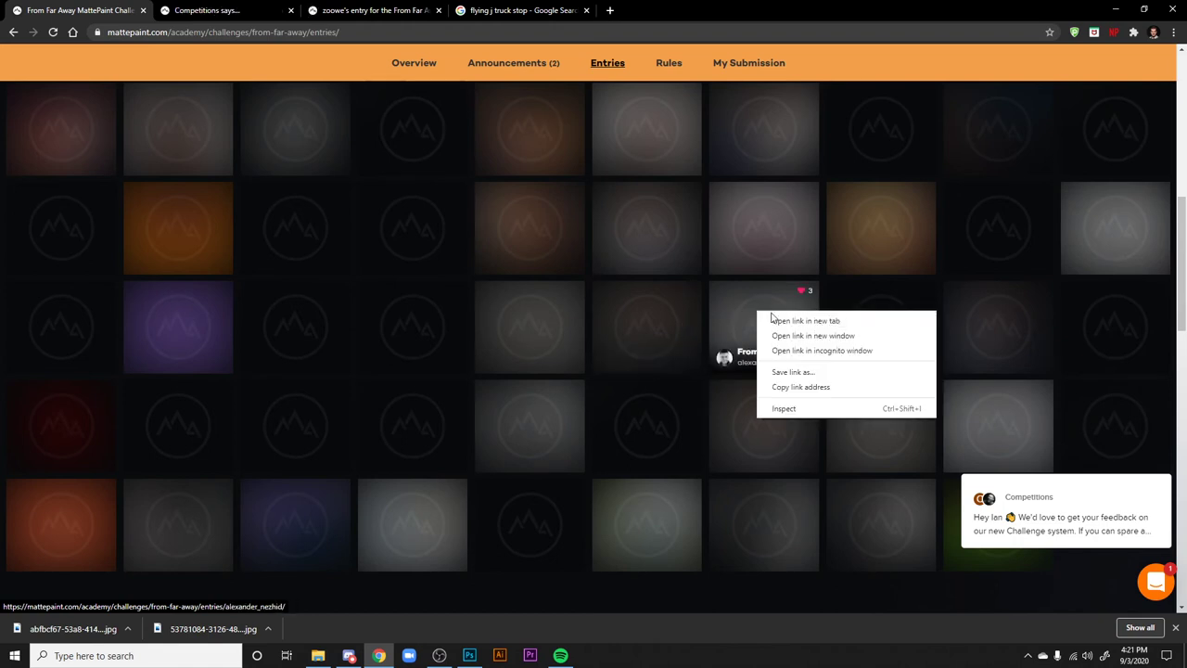
left_click(774, 320)
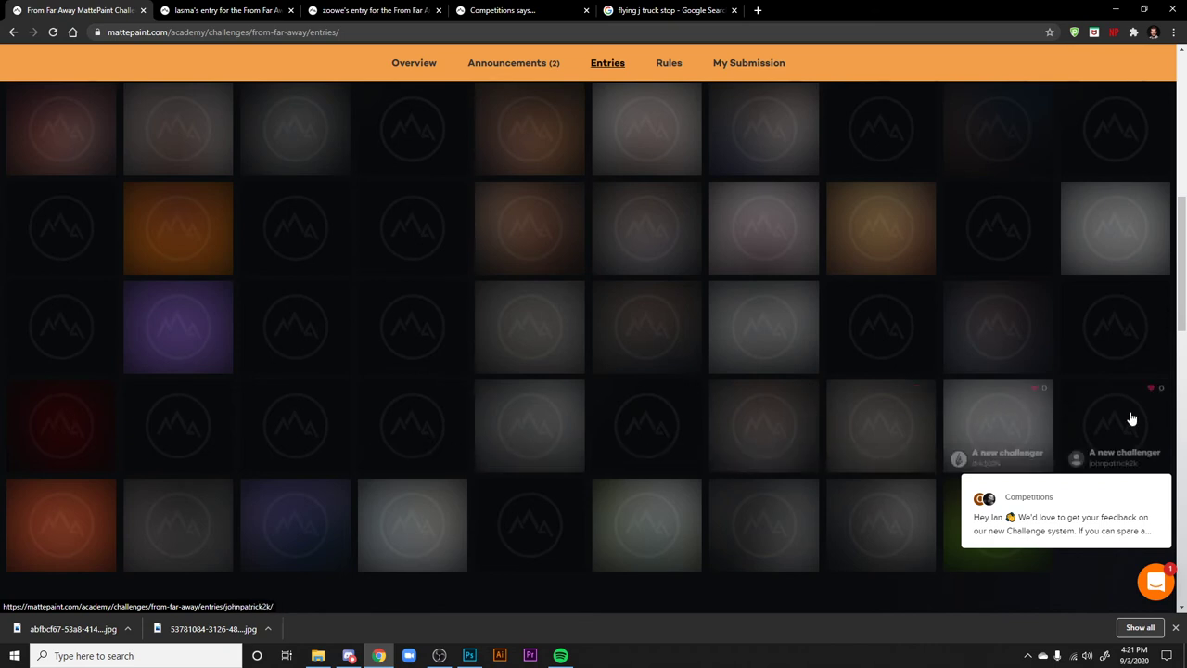
- Look over the remaining placeholder entries and open one more from the first placeholder row in a new tab
scroll(954, 584, "down", 2)
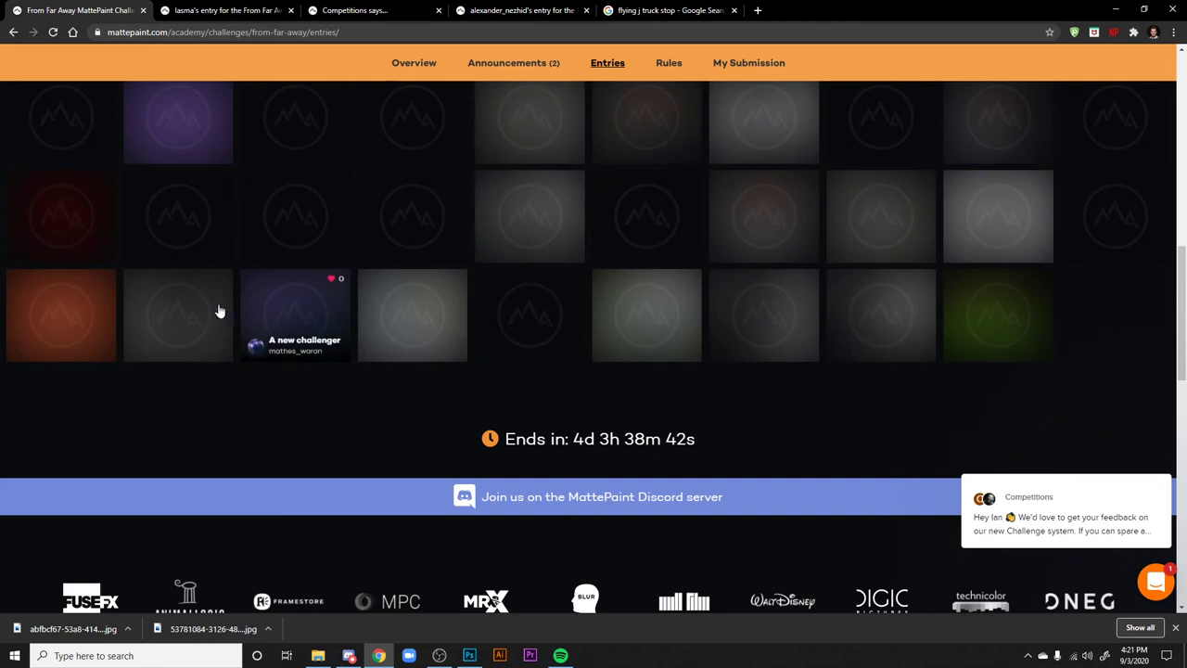
scroll(74, 306, "up", 5)
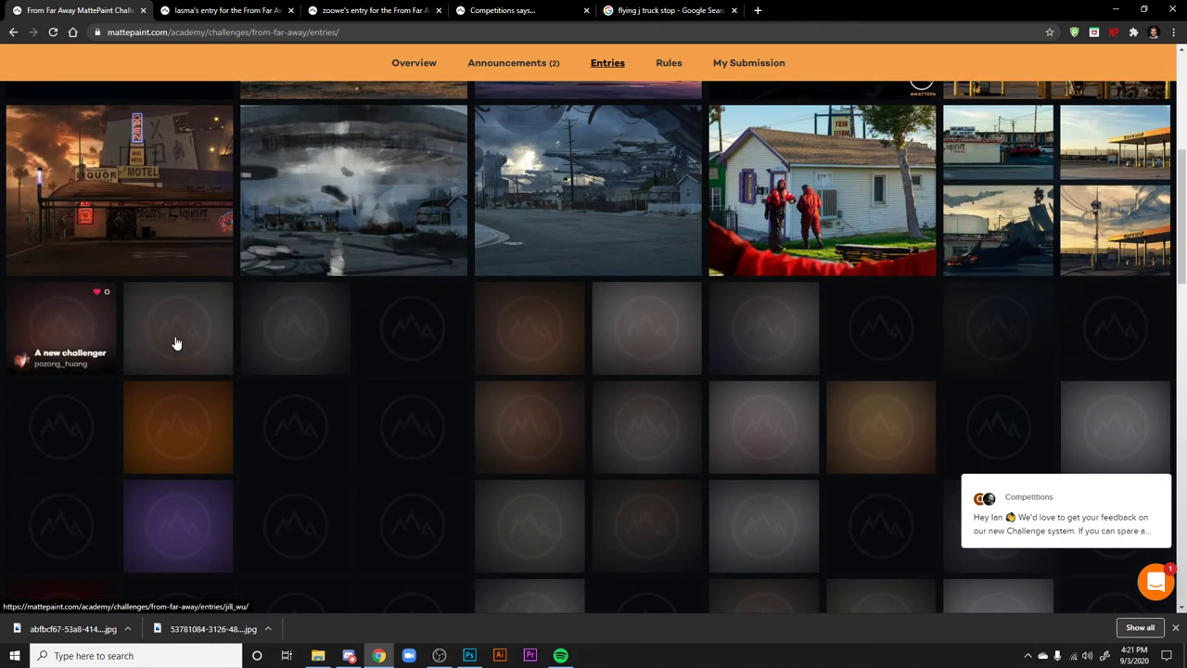
right_click(508, 315)
left_click(678, 321)
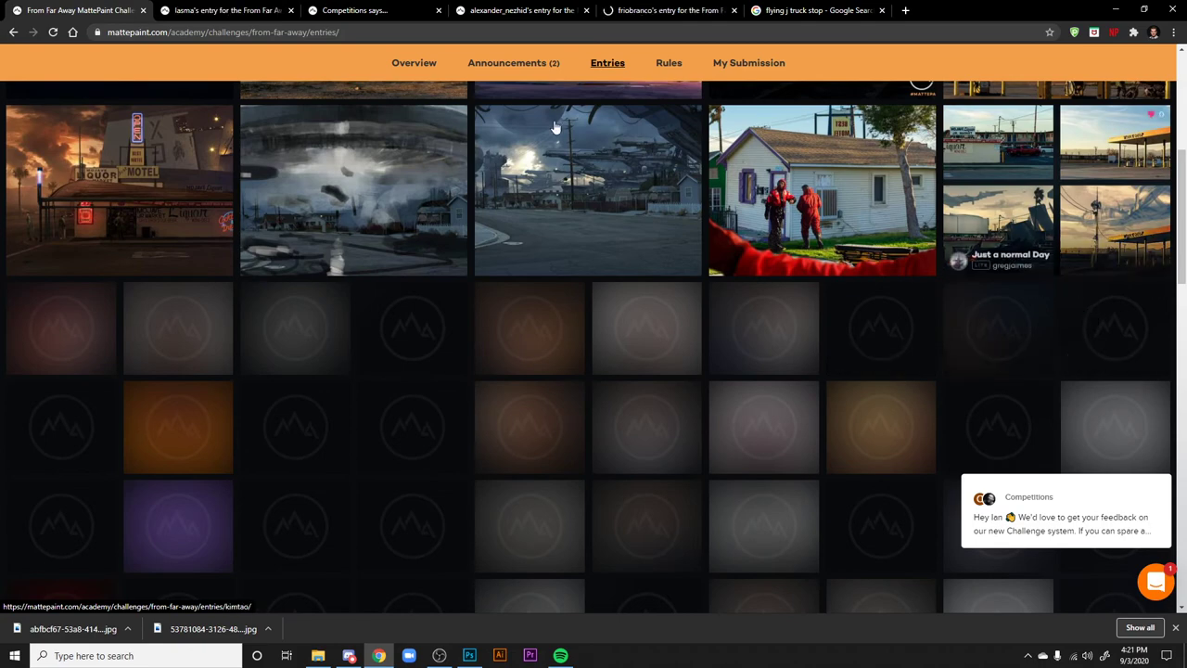
- Revisit the Test Concepts entry and examine the wip_05 cityscape of the 13-like entry at full size, closing that entry once reviewed
left_click(218, 10)
scroll(252, 61, "down", 7)
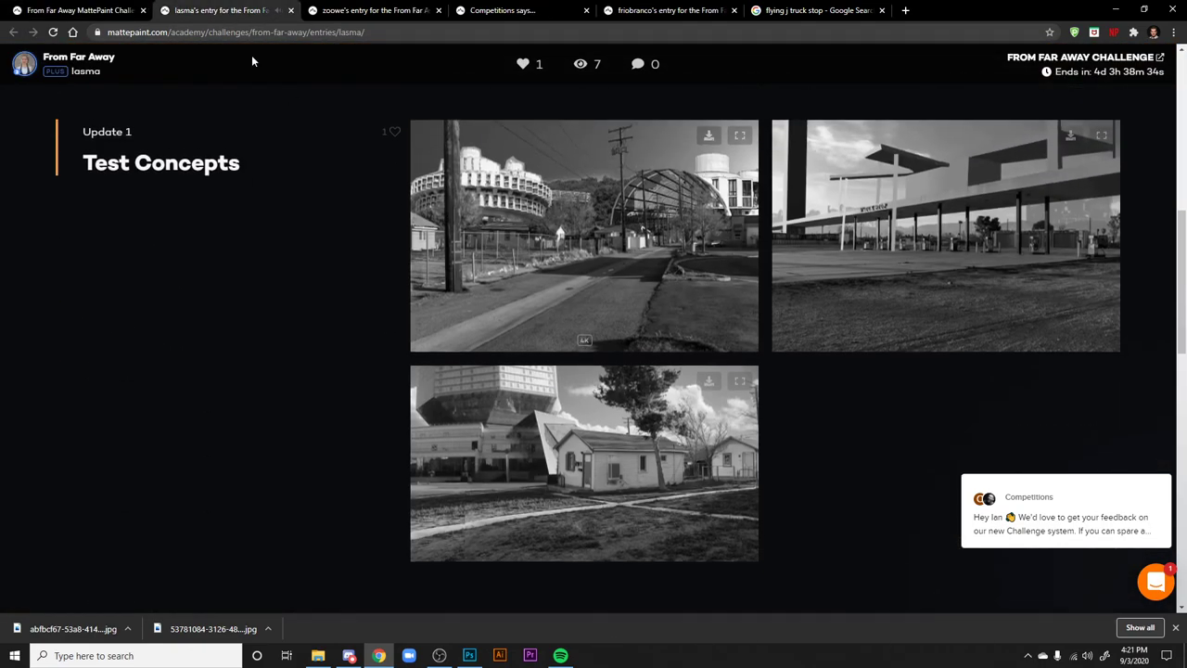
left_click(371, 10)
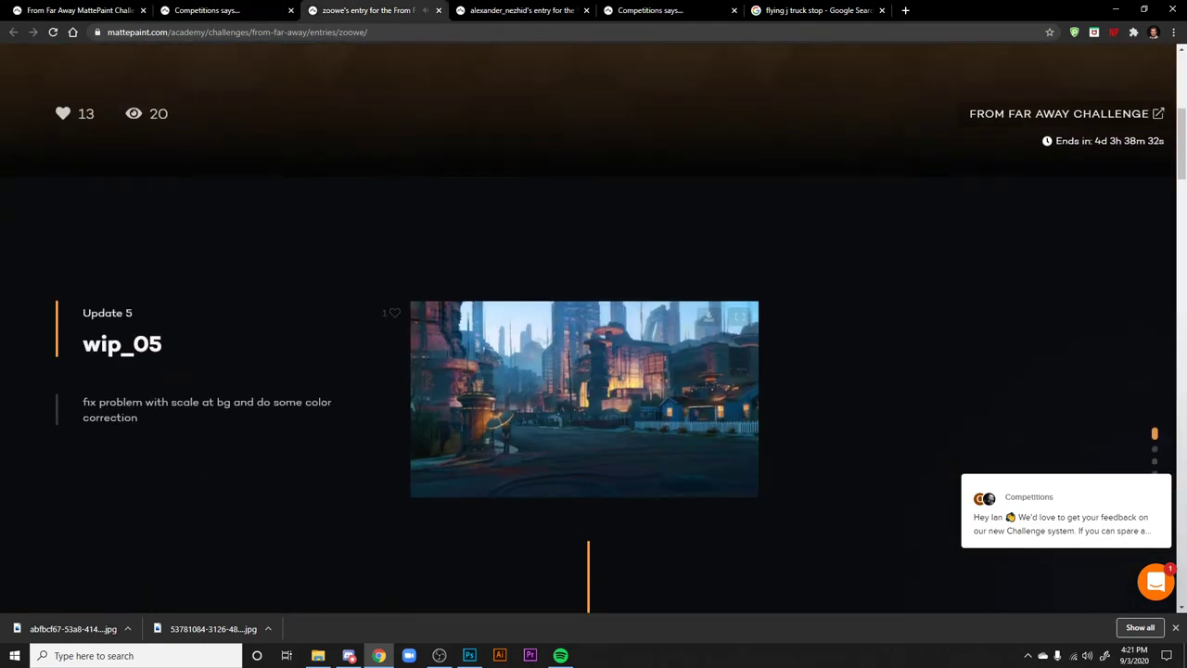
scroll(584, 399, "down", 1)
left_click(714, 389)
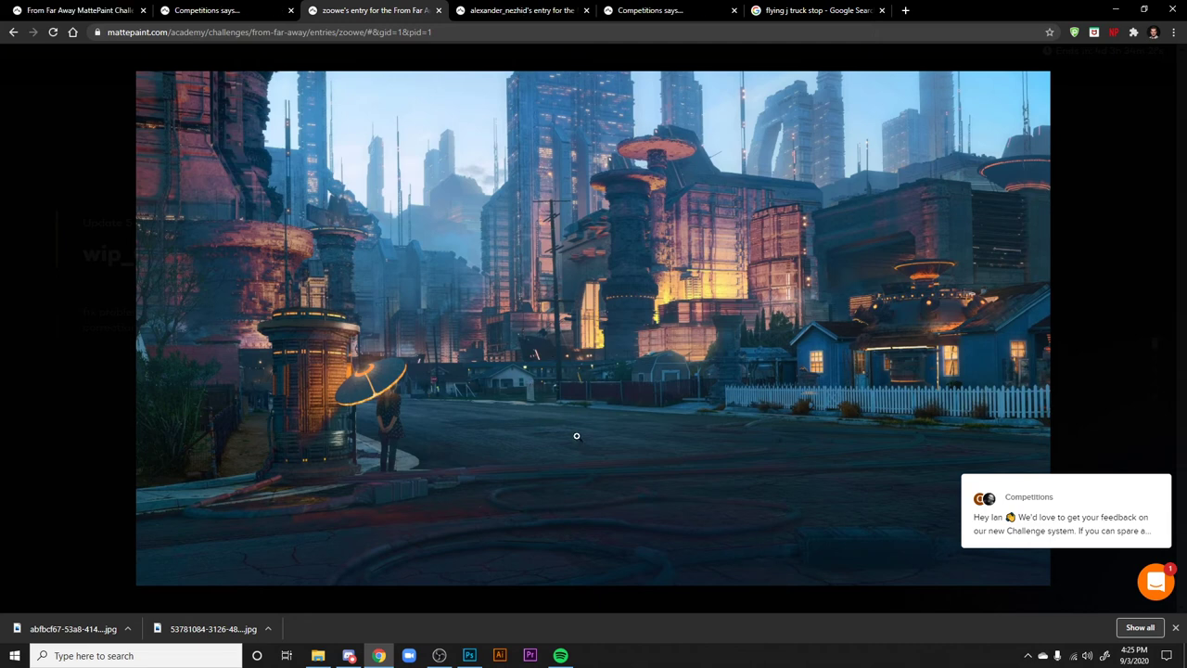
left_click(440, 10)
- Examine the black-and-white balloon artwork of the "First sketch, searching for idei." update at full size, check for further updates, and close that entry
scroll(557, 271, "down", 3)
scroll(636, 380, "down", 1)
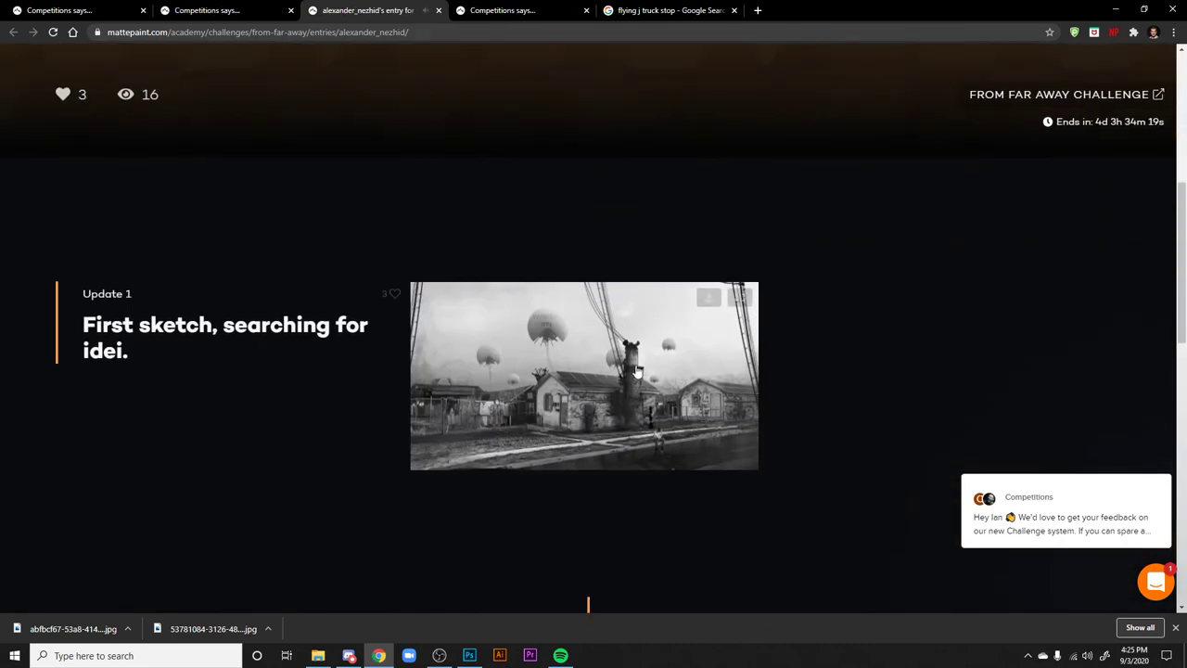
left_click(636, 380)
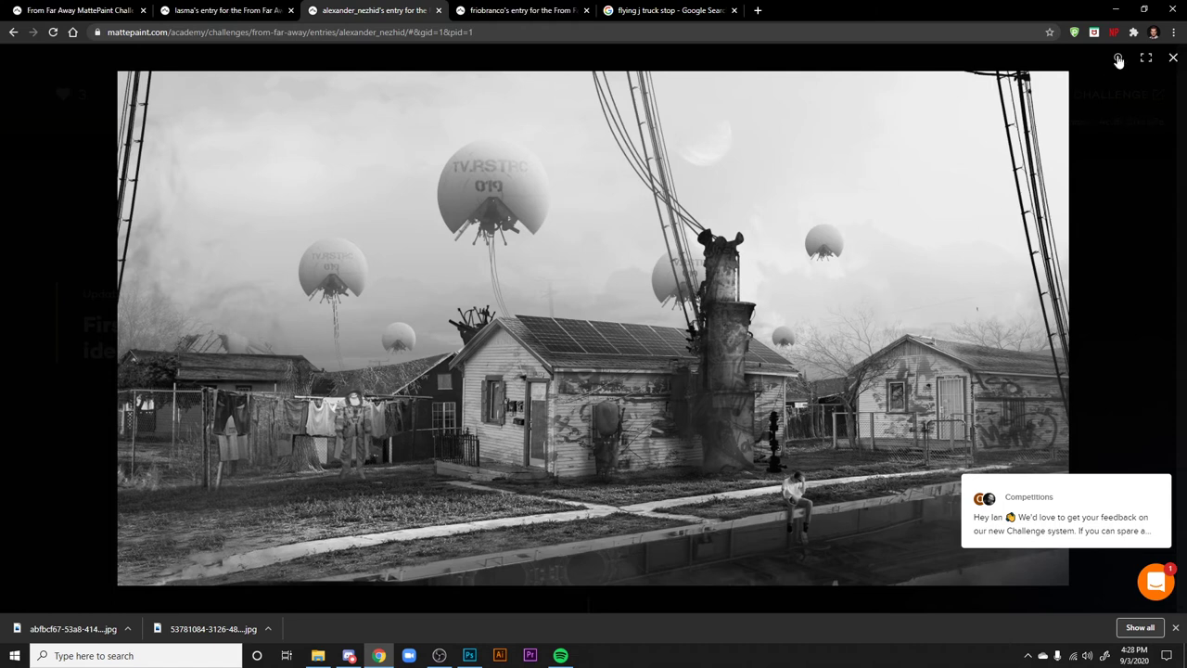
key("Escape")
scroll(639, 480, "down", 2)
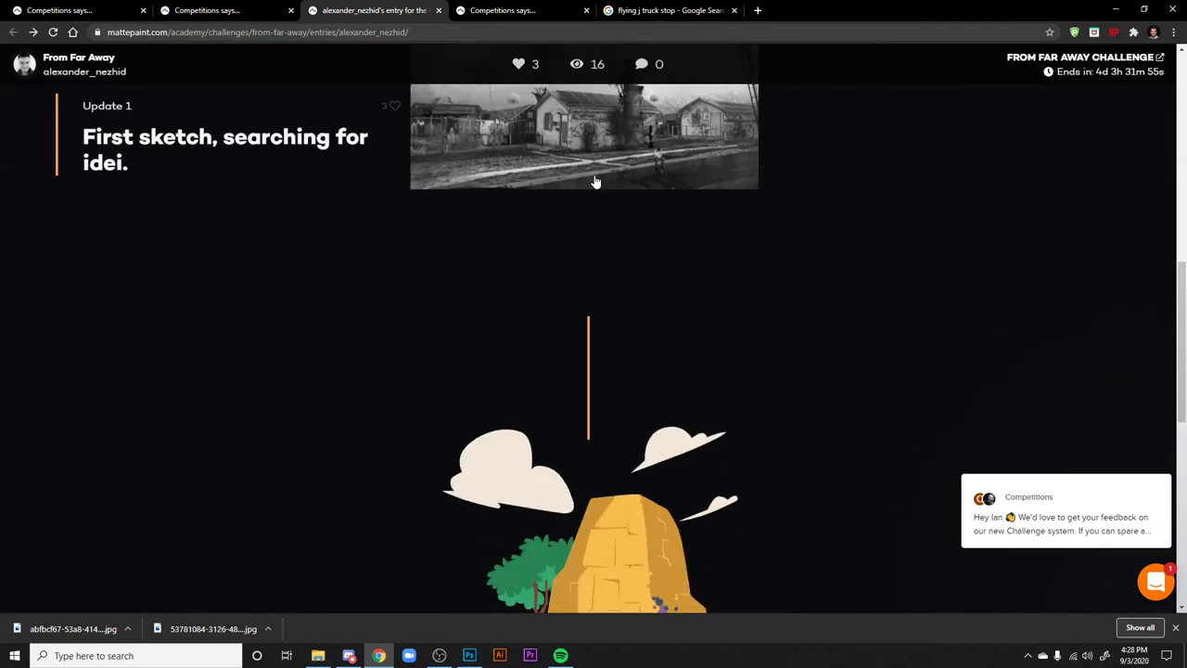
scroll(640, 387, "up", 2)
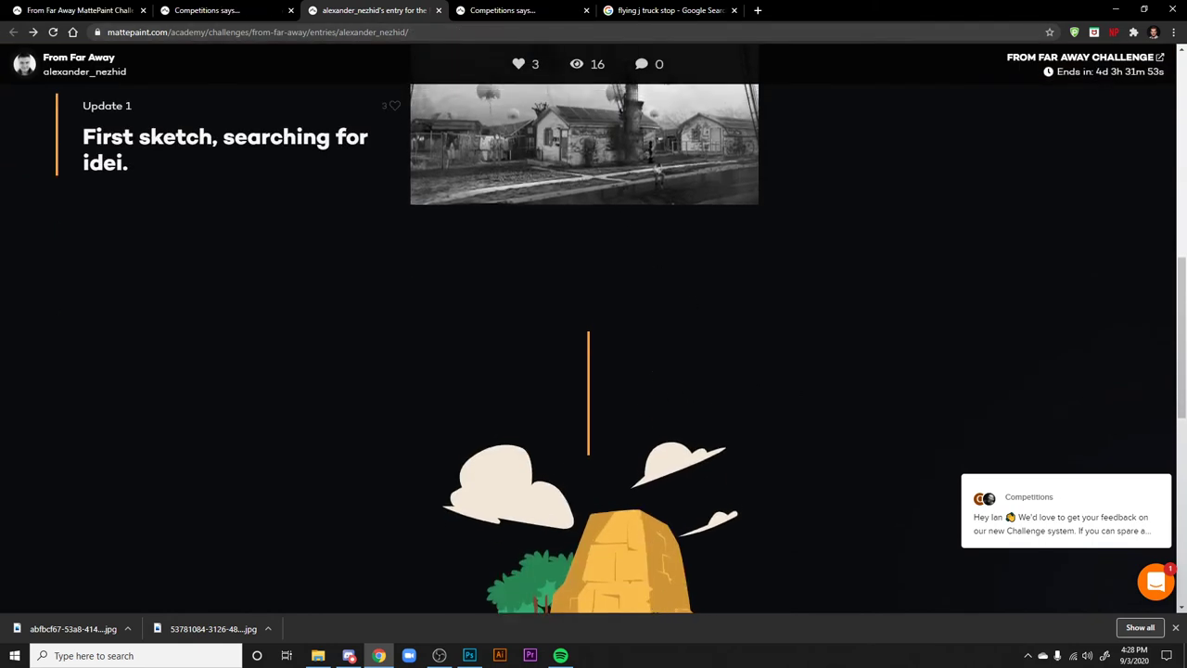
left_click(438, 11)
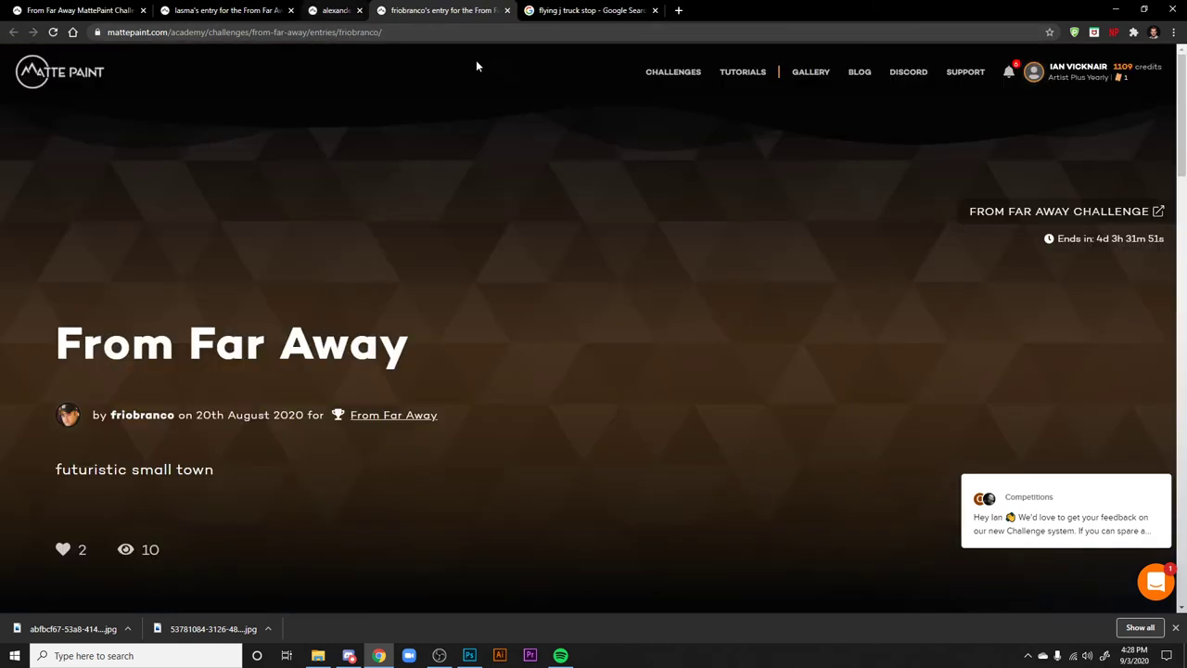
- Look through the updates of the "futuristic small town" entry and examine the "adding details" artwork at full size
scroll(650, 334, "down", 5)
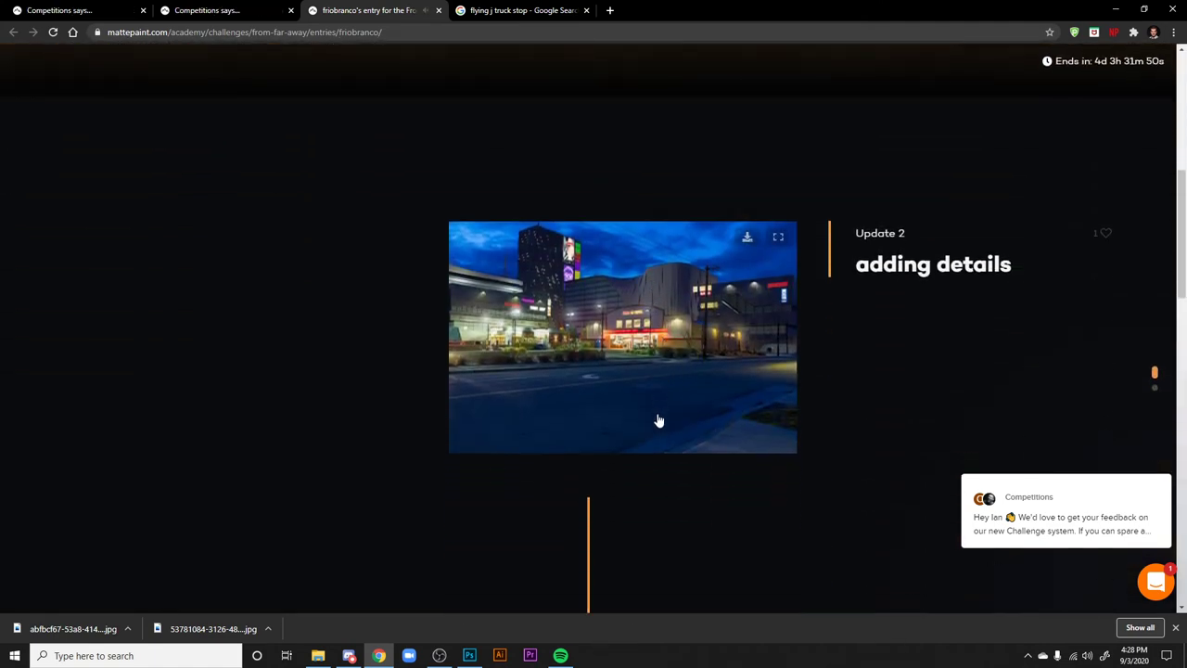
scroll(658, 418, "down", 4)
scroll(665, 458, "up", 4)
left_click(640, 390)
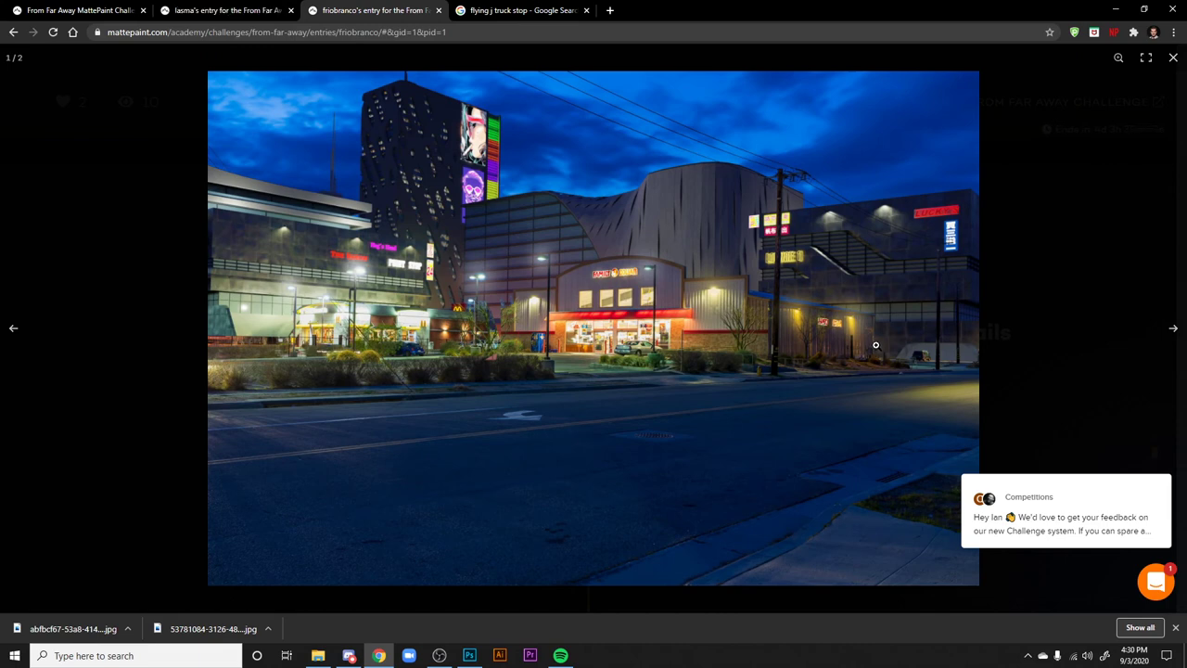
- Search Google Images for "old artwork of what the future would look like" in the truck stop search tab and browse the results
key("ctrl+Tab")
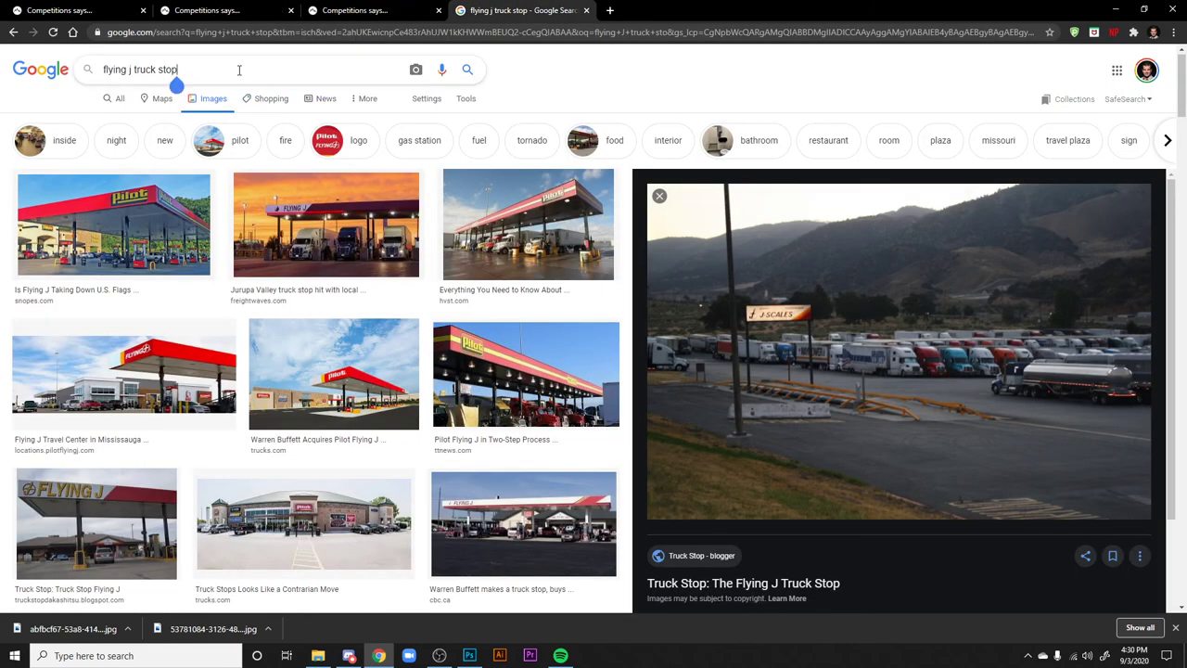
triple_click(239, 69)
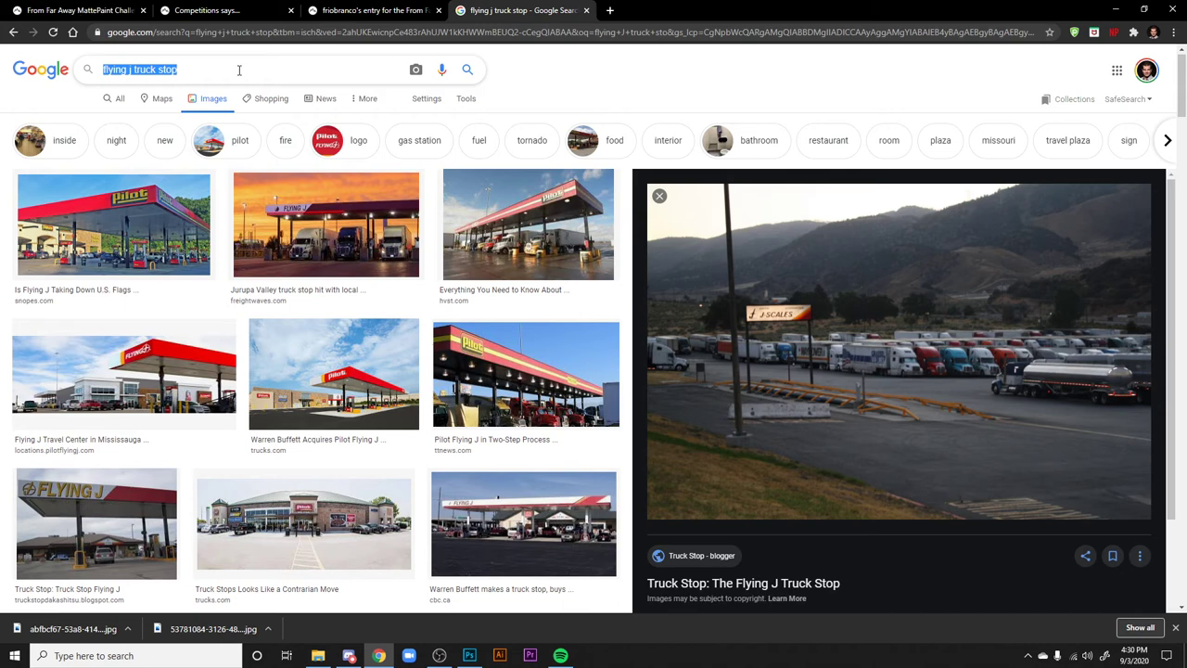
type("flying cars")
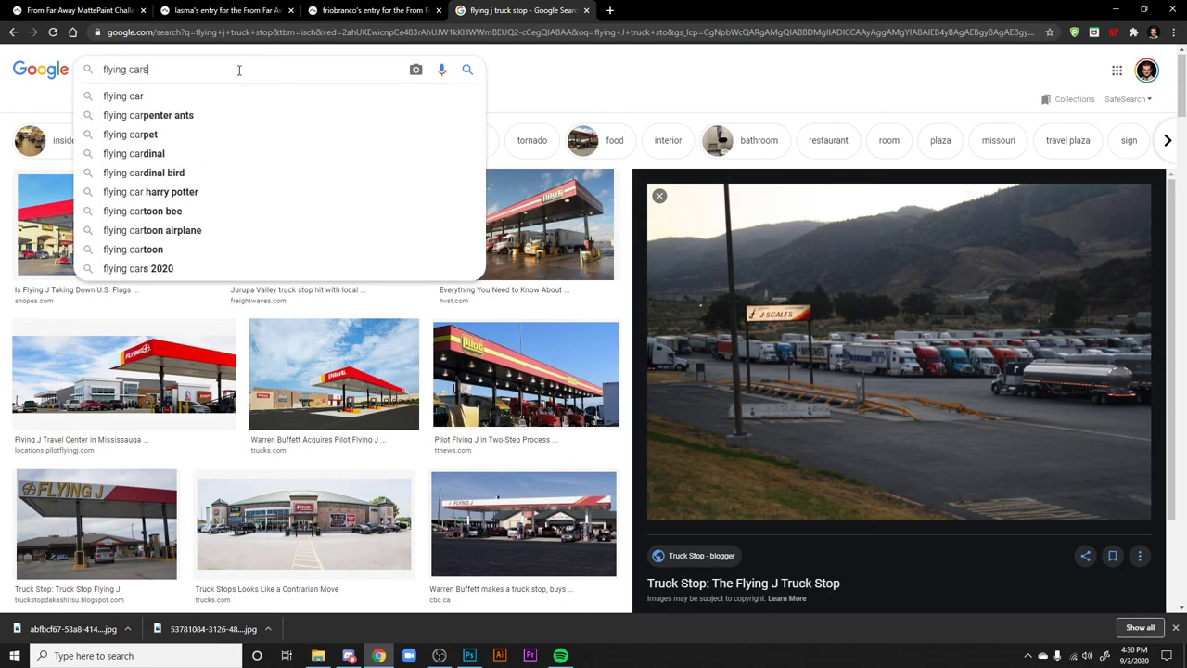
triple_click(238, 70)
type("old ar")
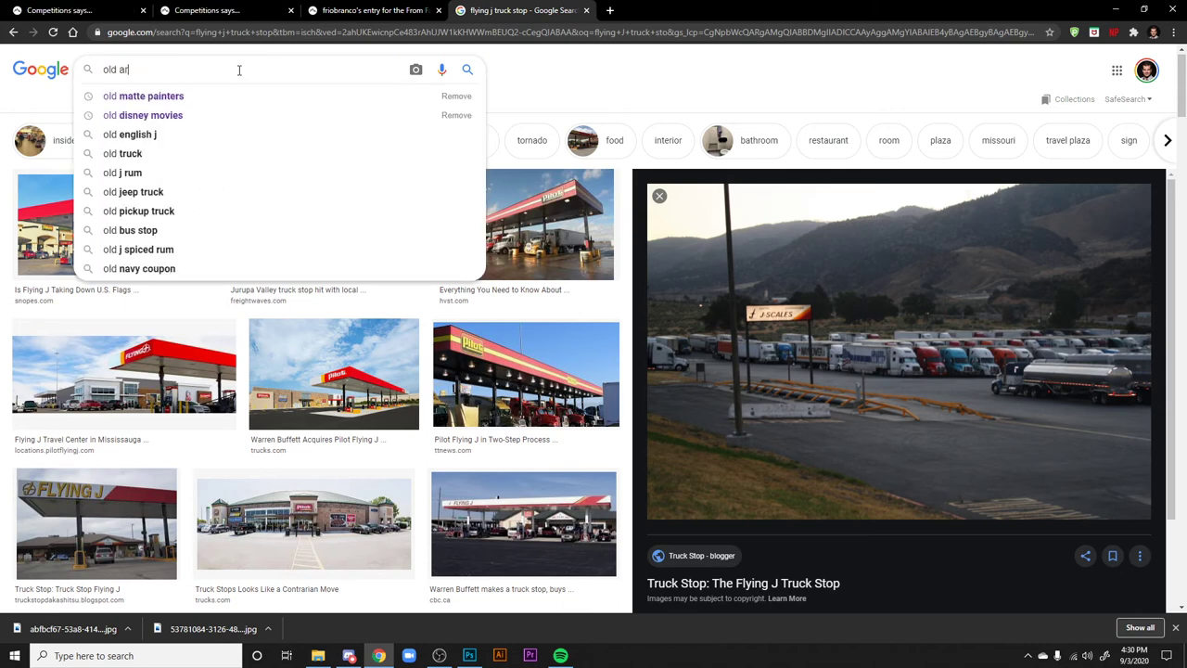
type("twork of what ")
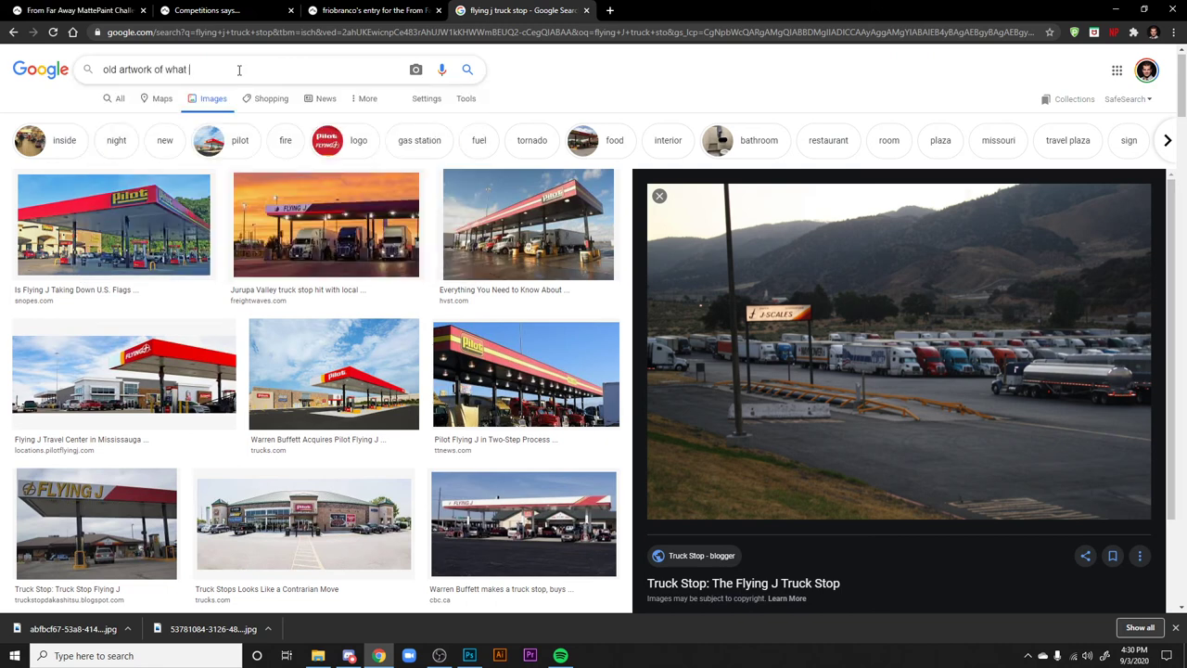
type("the future wo")
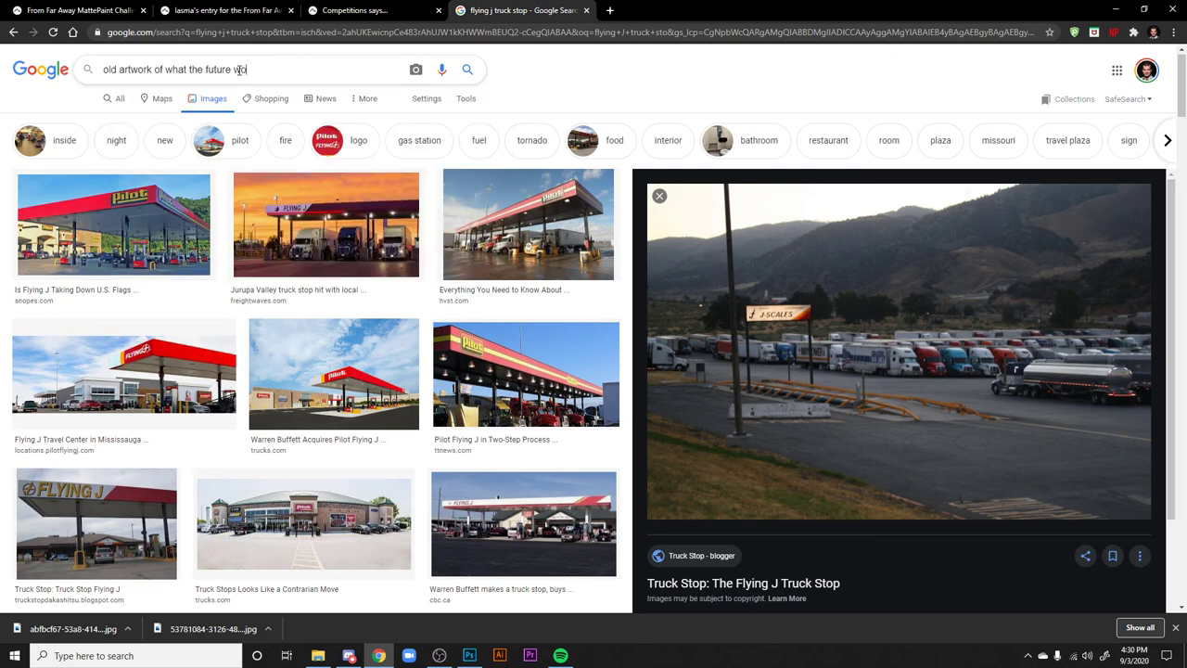
type("uld look like")
key("Return")
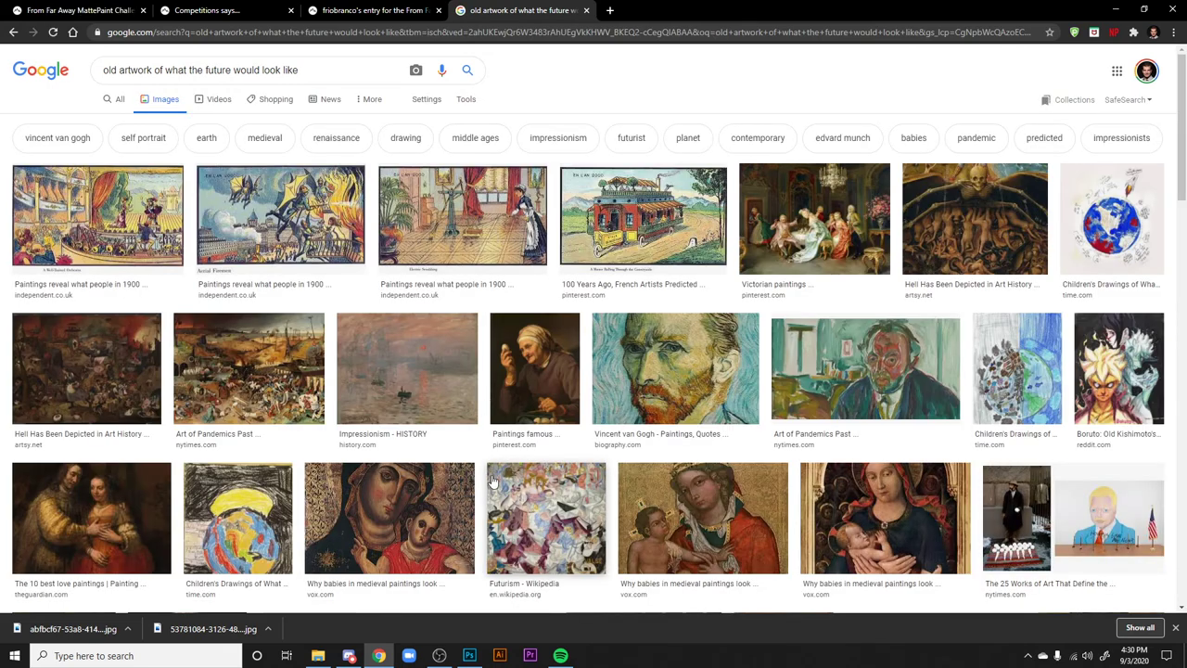
scroll(485, 464, "down", 3)
scroll(484, 464, "down", 3)
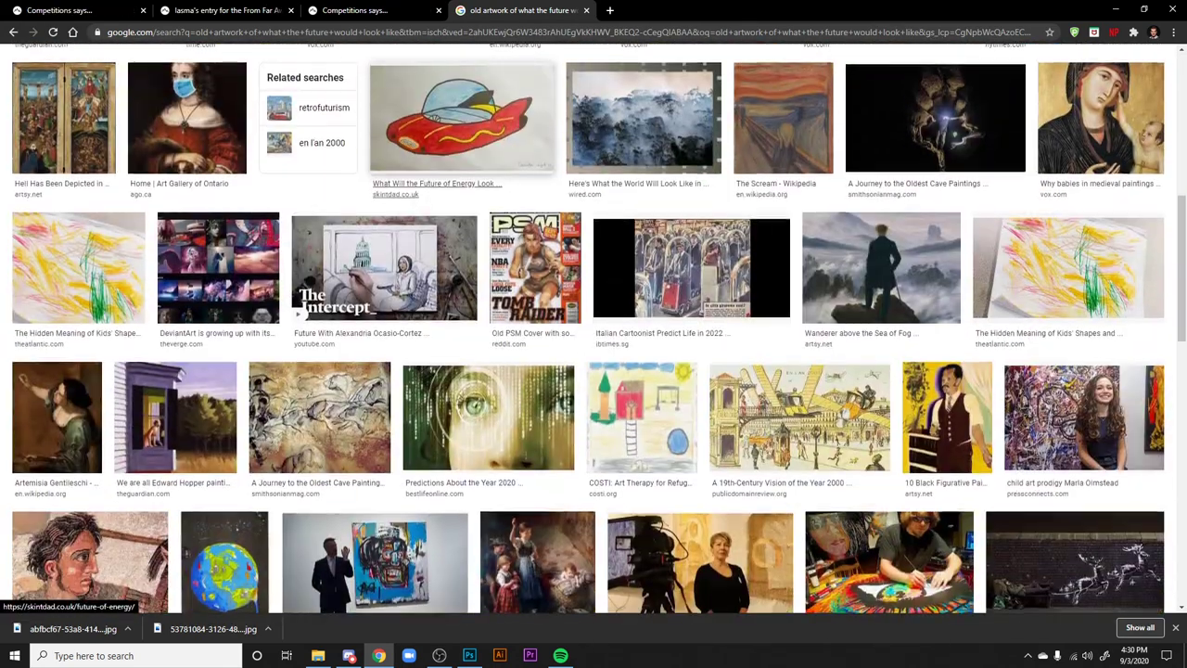
scroll(371, 167, "up", 10)
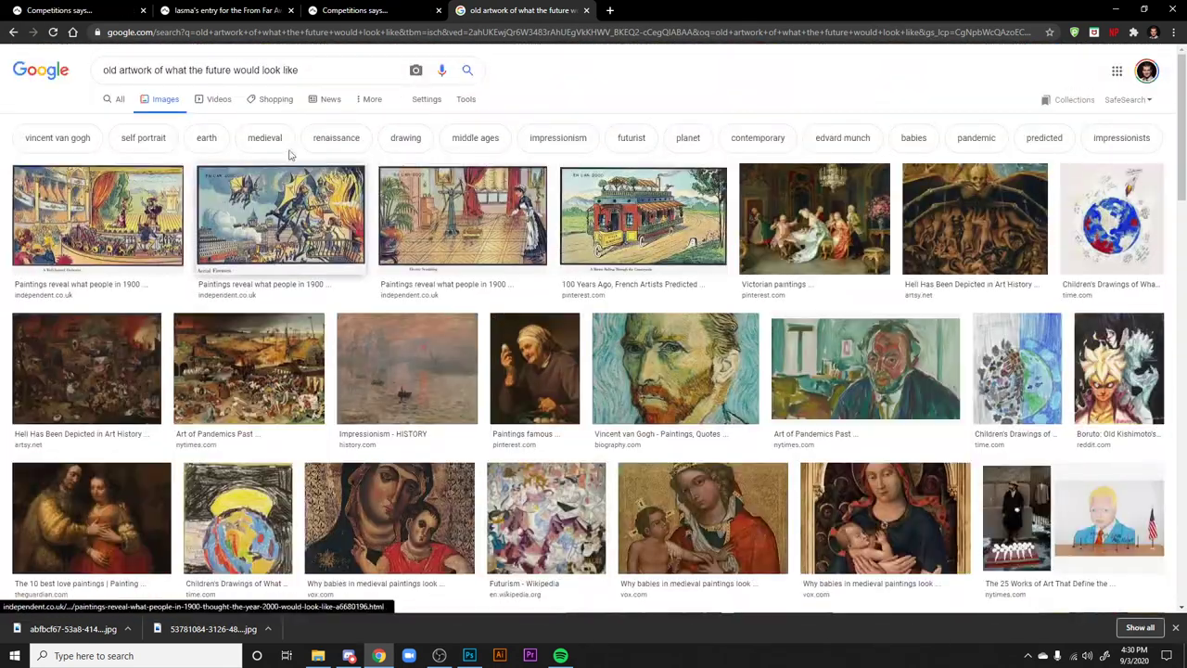
- Search the images for "50's future art" instead
triple_click(315, 61)
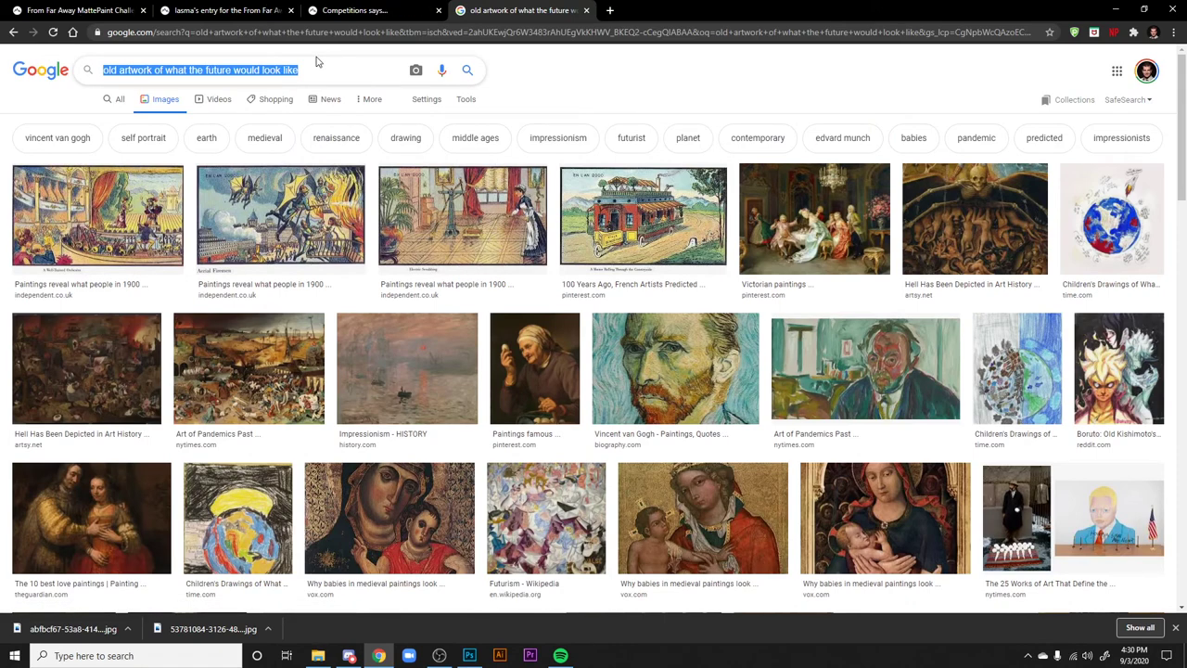
type("50")
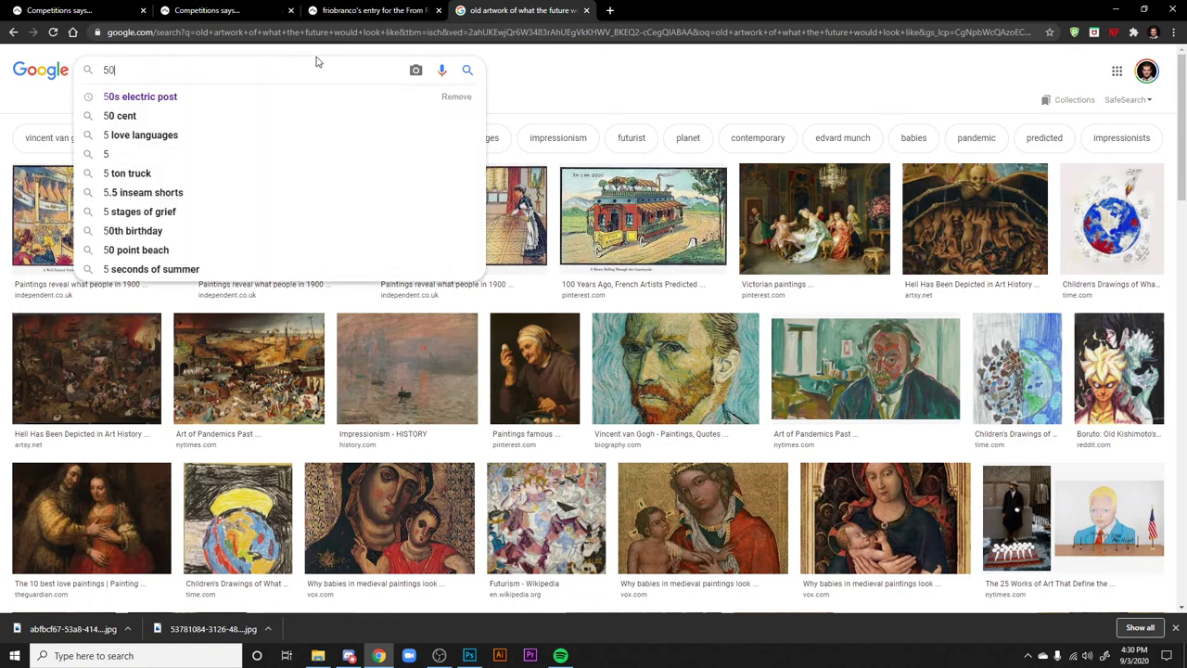
type("'s future art")
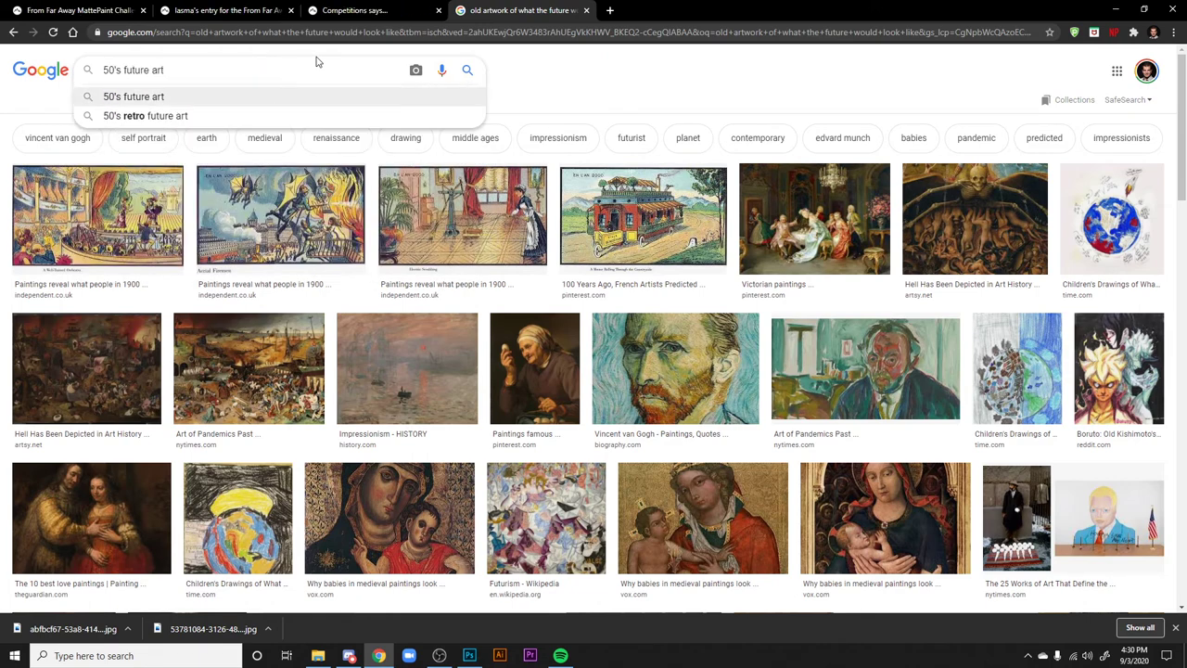
key("Return")
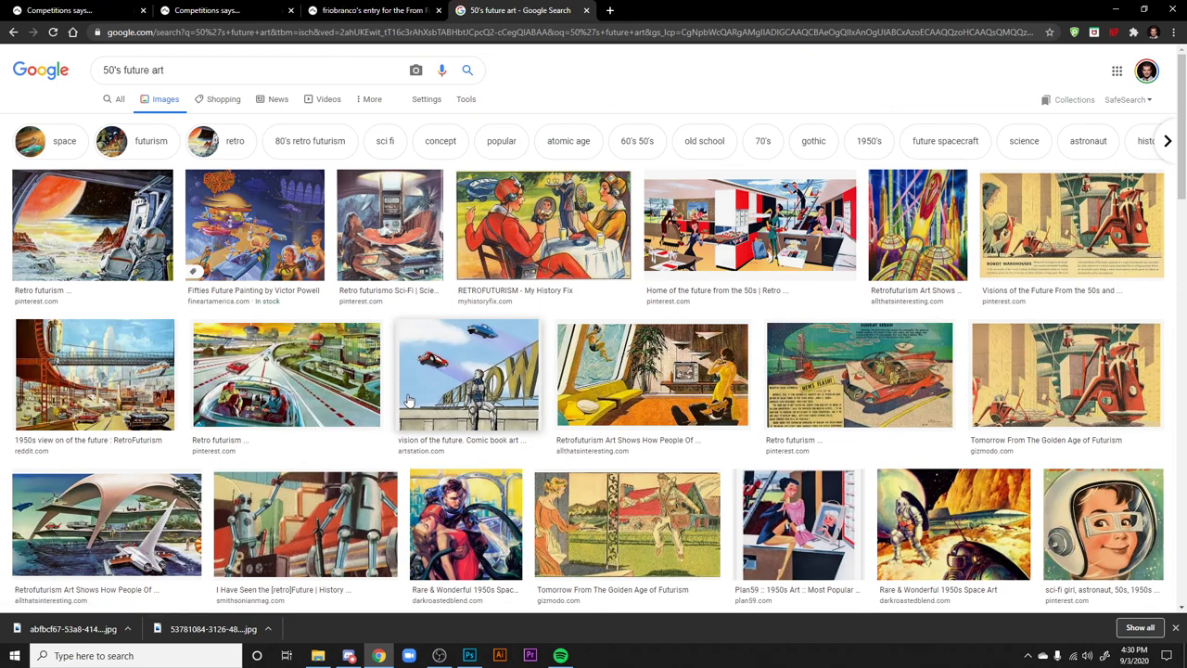
- Preview the 1950s RetroFuturism city, the highway car scene, its related cosmoport picture and the seaside building with the winged craft
left_click(78, 372)
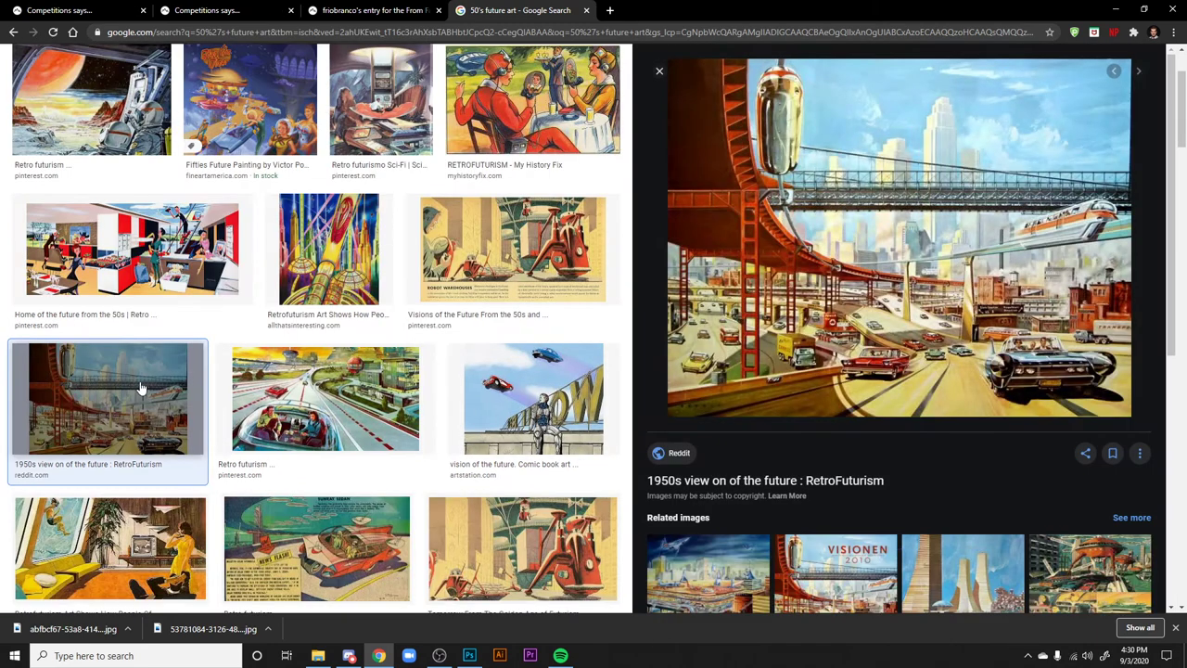
left_click(340, 412)
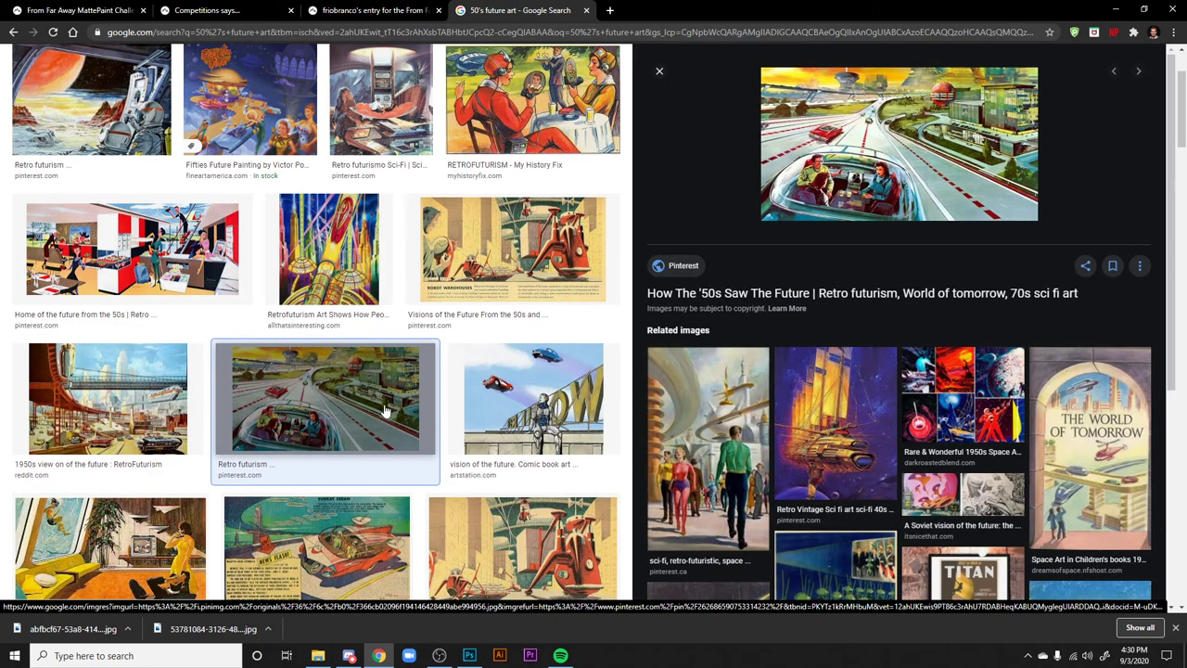
scroll(455, 294, "down", 2)
left_click(662, 431)
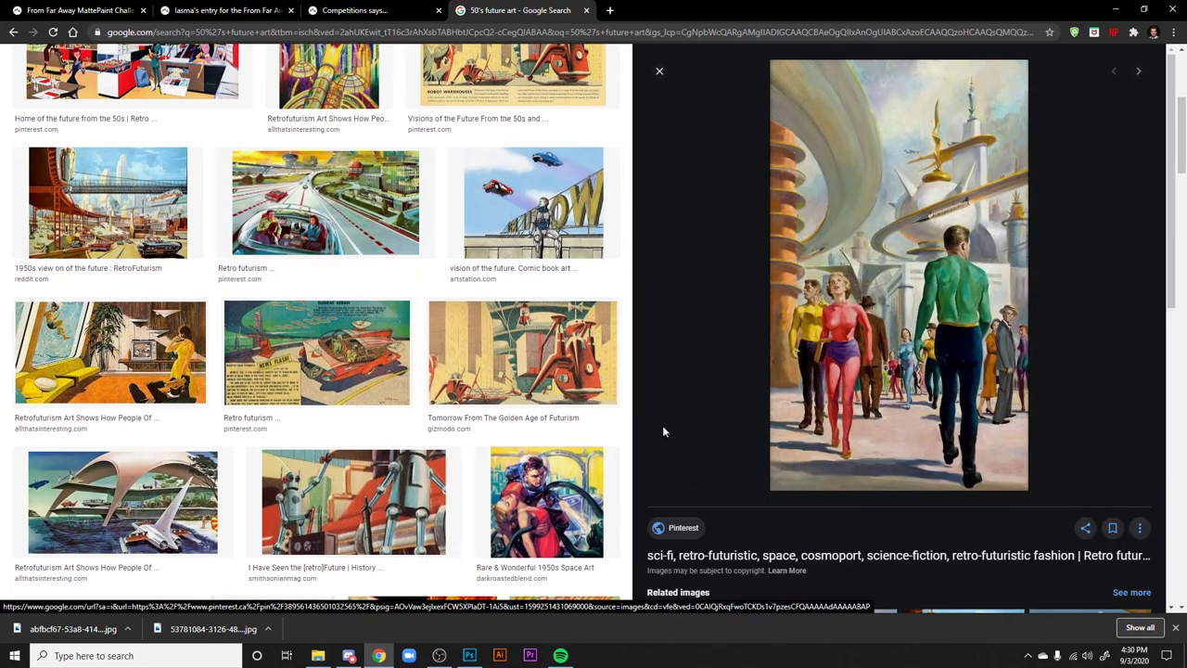
scroll(448, 501, "down", 1)
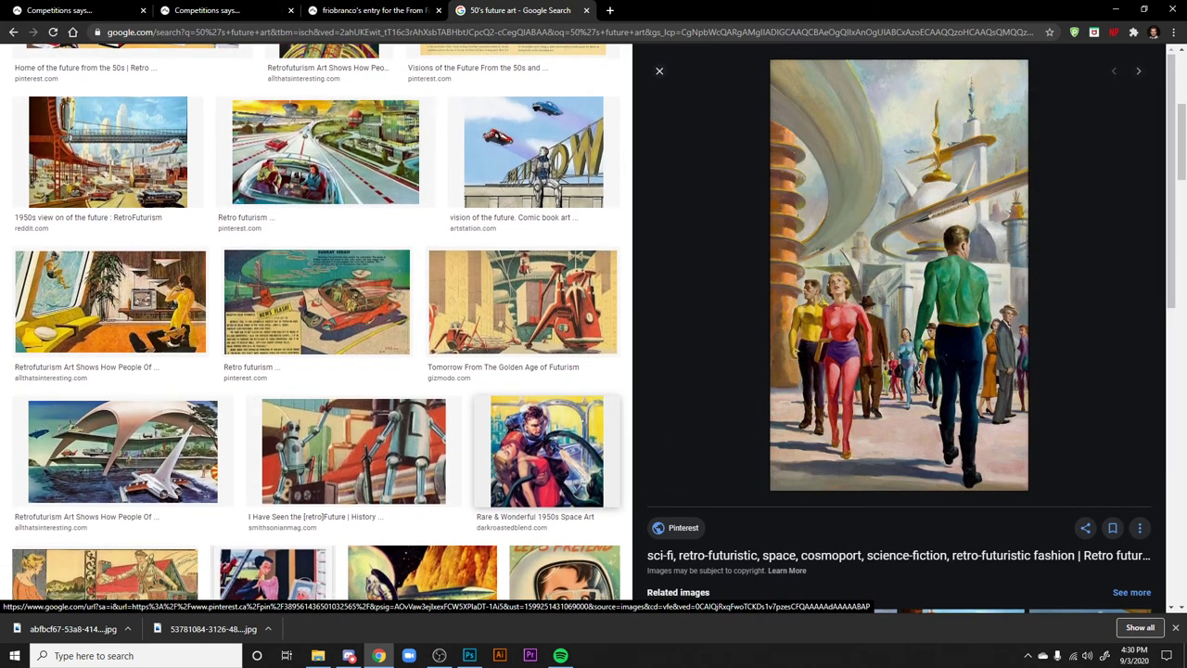
left_click(137, 392)
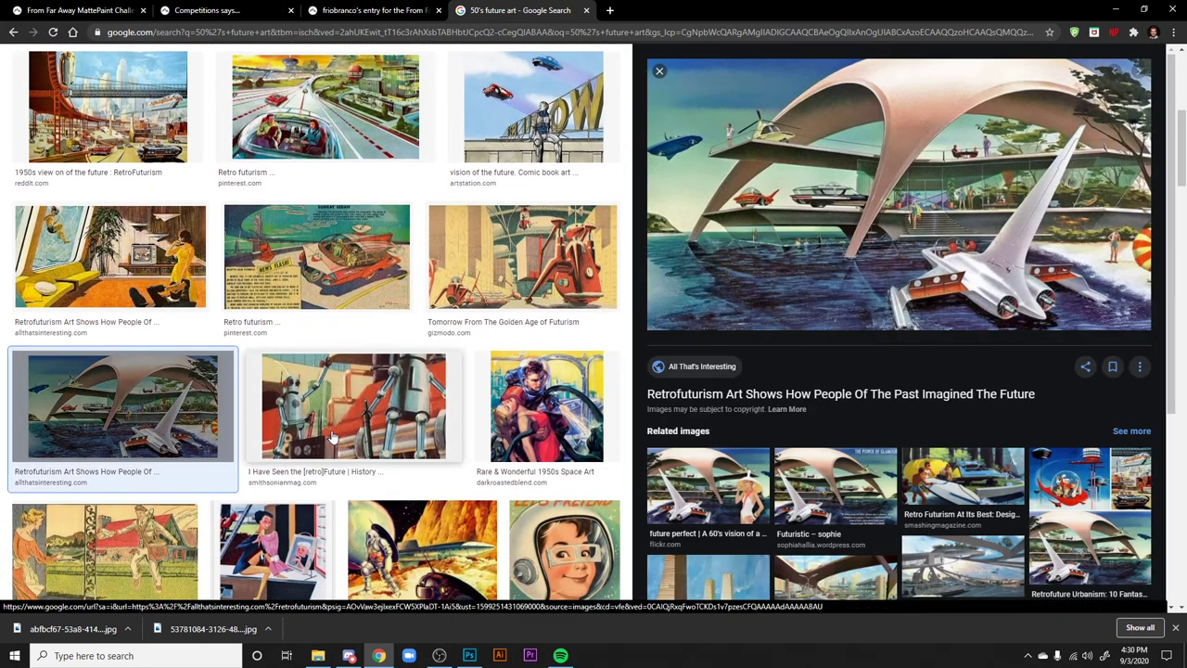
- Preview "The Utopia Project: The antique future" picture and browse the rest of the 50's future art results
scroll(138, 393, "down", 1)
scroll(135, 289, "down", 4)
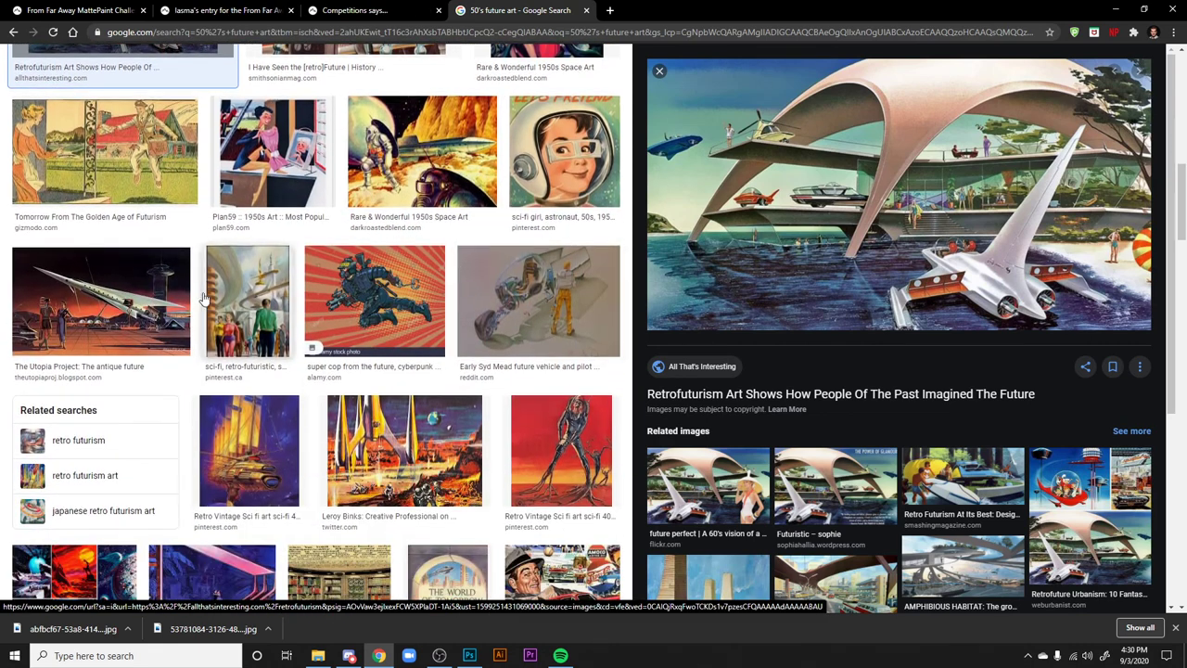
left_click(115, 293)
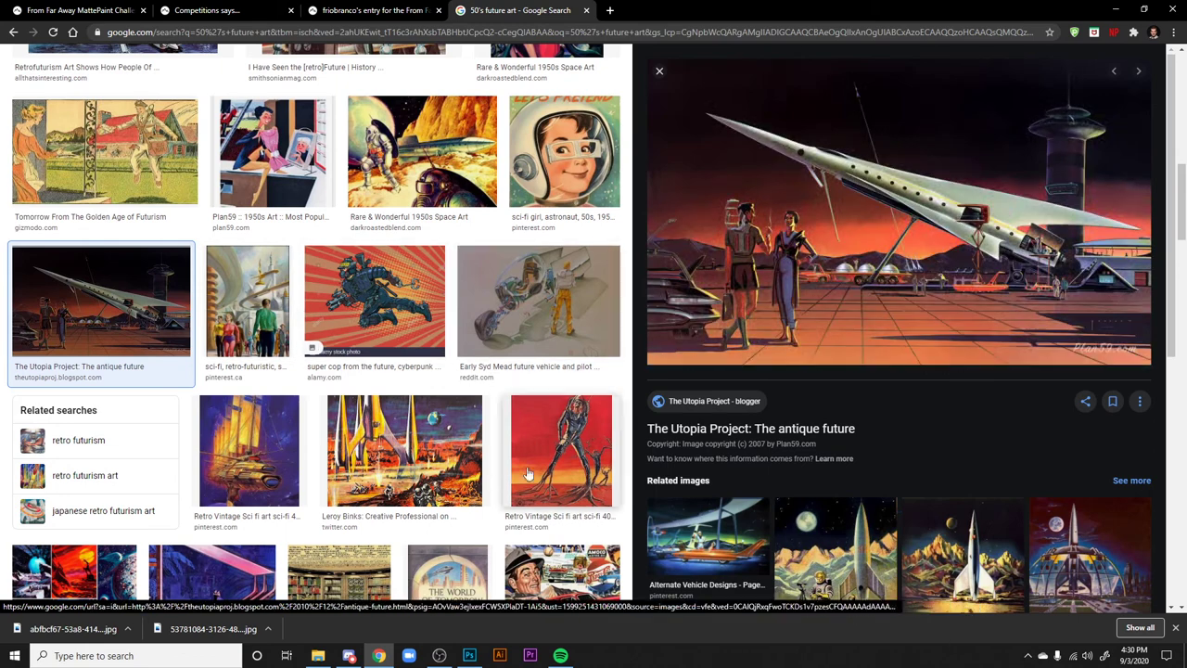
scroll(501, 353, "down", 2)
scroll(501, 352, "down", 5)
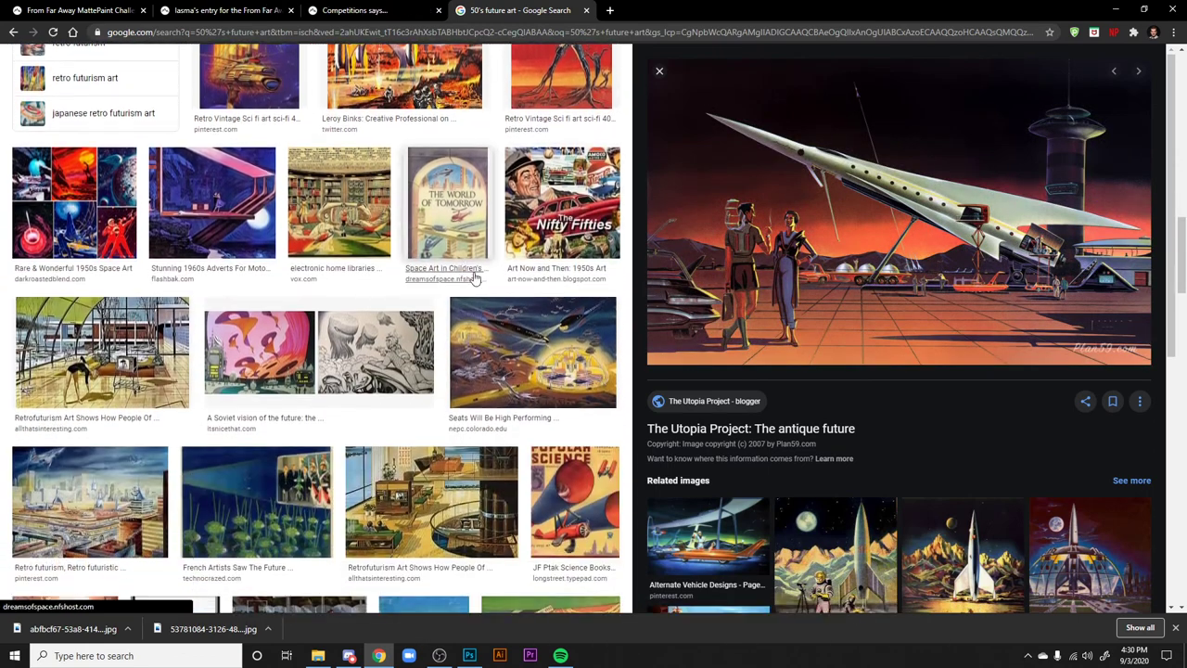
scroll(501, 232, "down", 2)
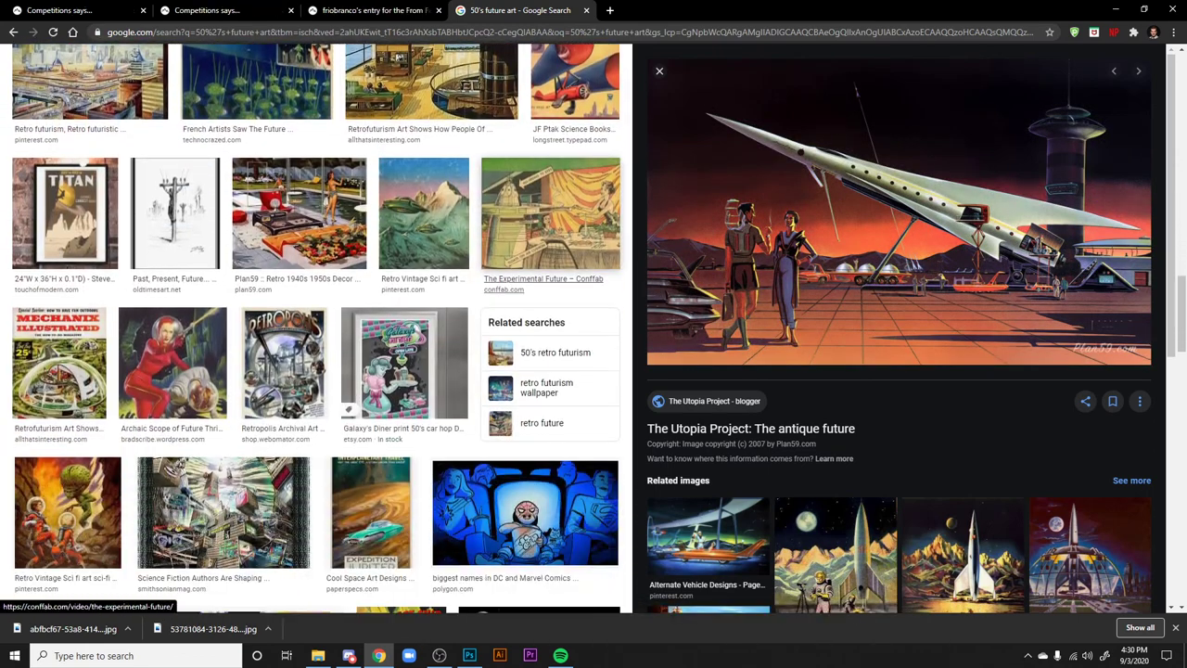
scroll(550, 222, "up", 10)
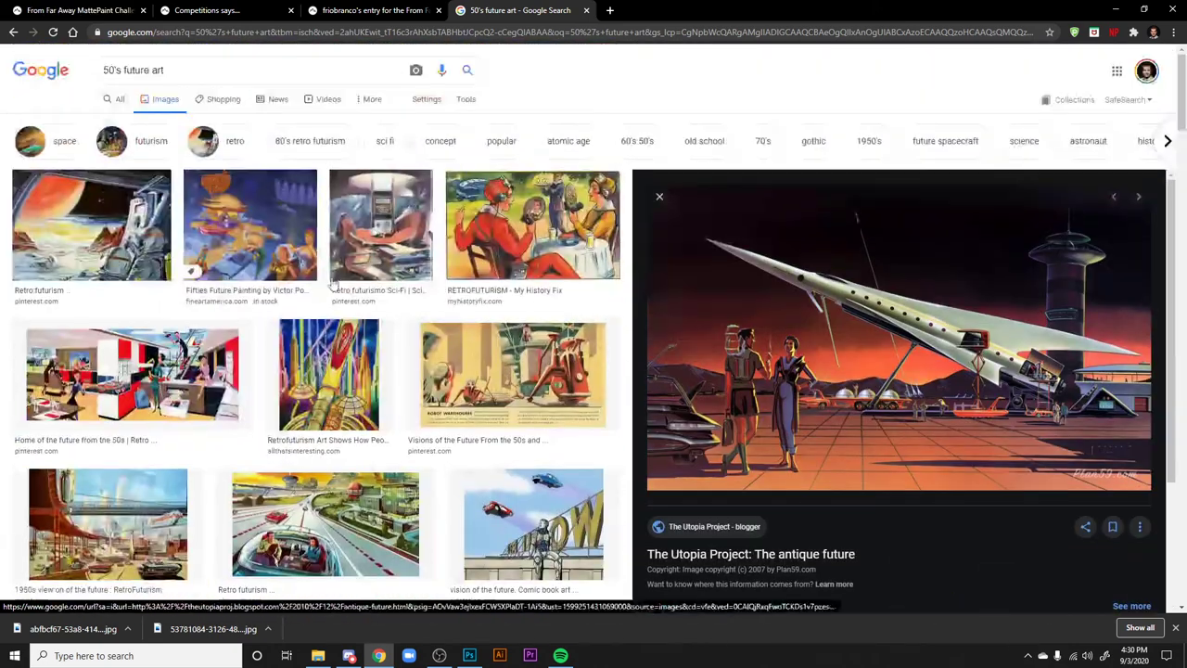
- Search the images for "old worlds fair"
triple_click(219, 69)
type("o")
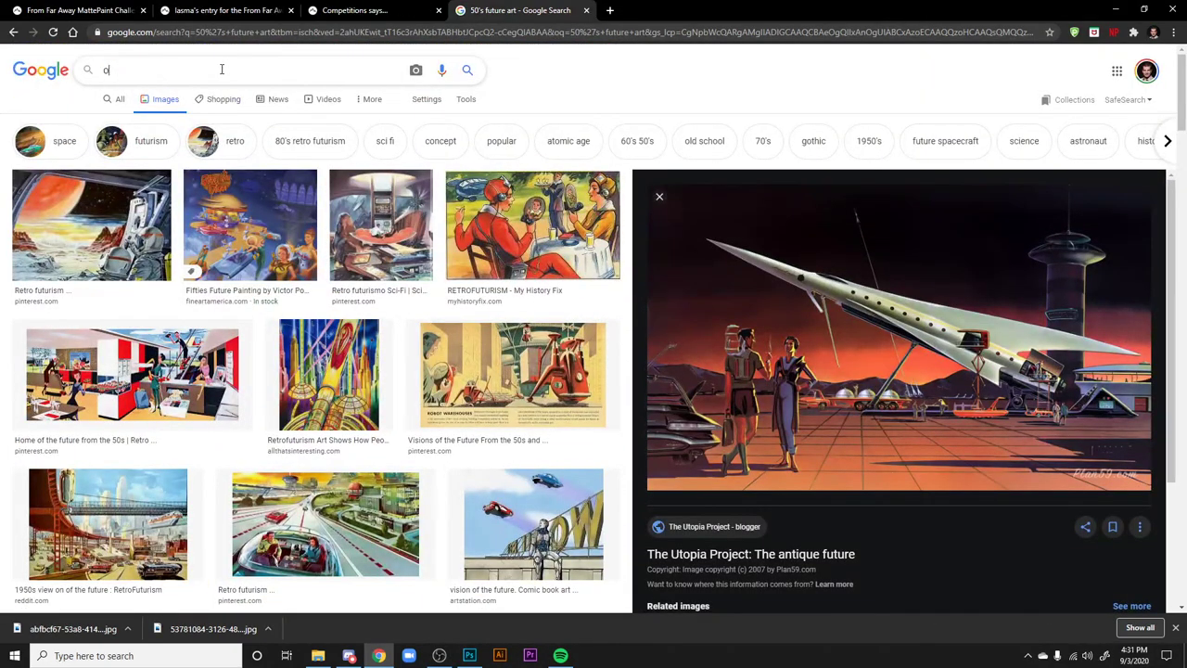
type("ld worlds ")
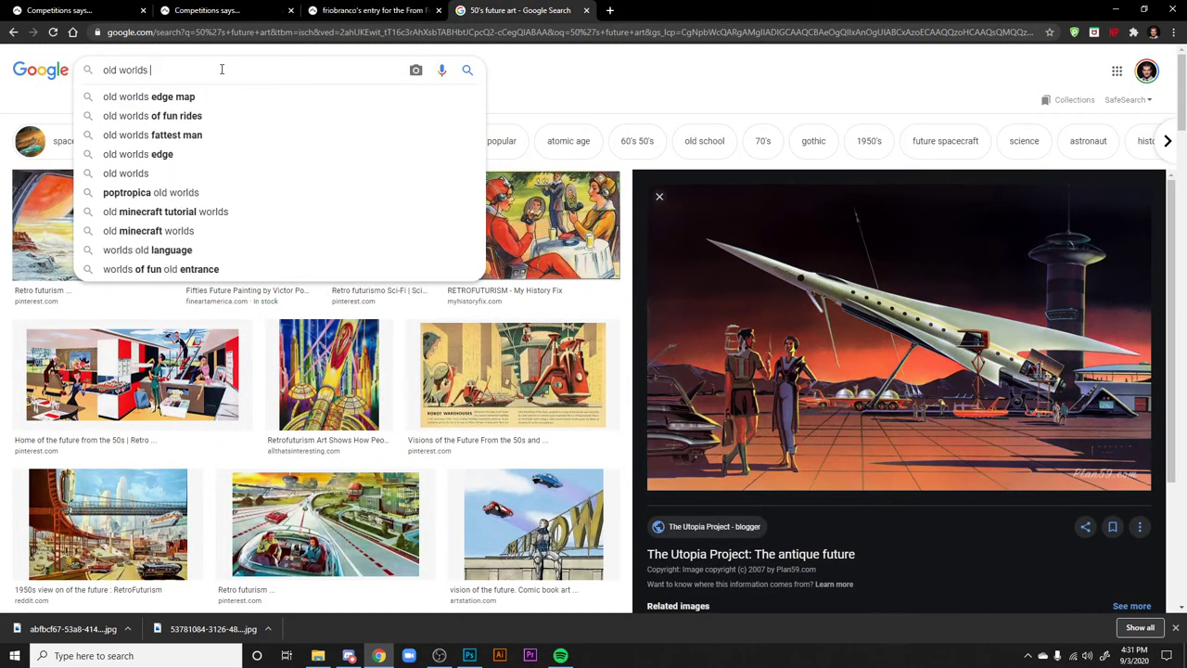
type("fair")
key("Return")
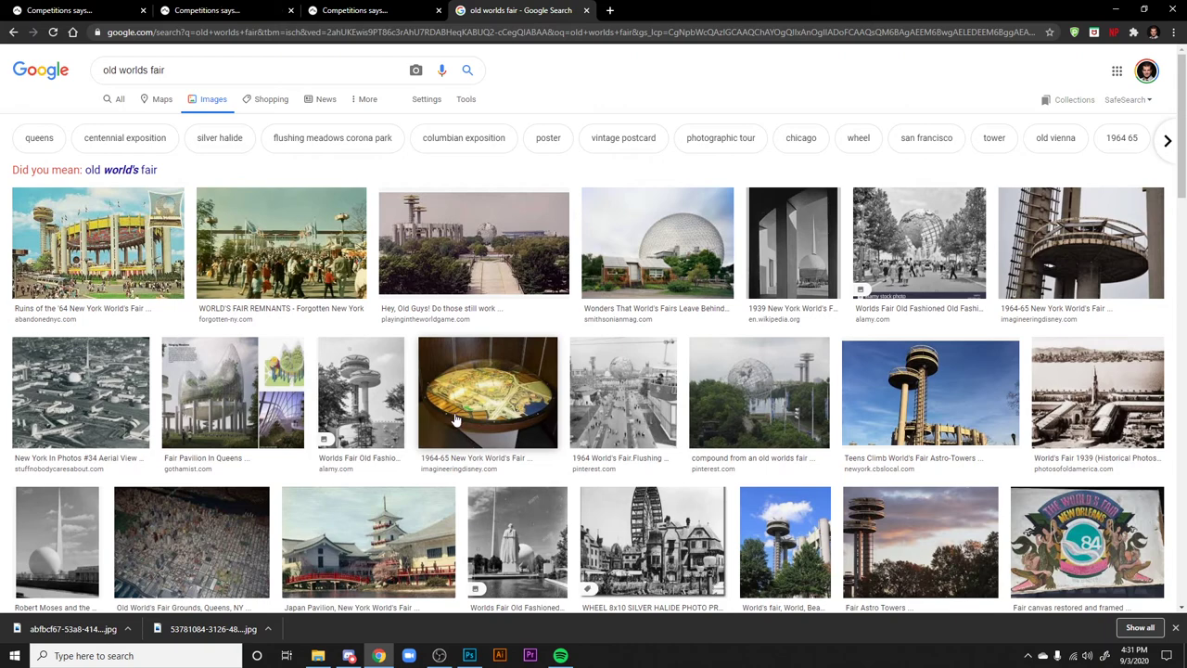
- Preview the "Hey, Old Guys! Do those still work?" World's Fair photo and browse further down the results
scroll(548, 519, "down", 1)
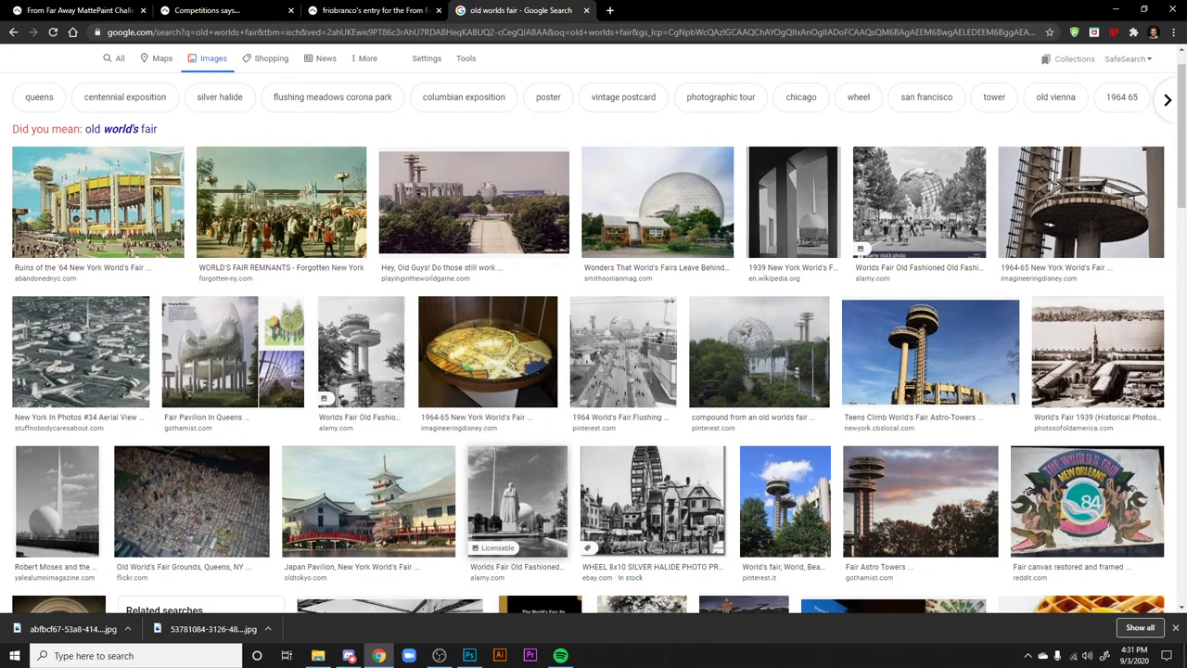
left_click(451, 203)
scroll(455, 213, "down", 3)
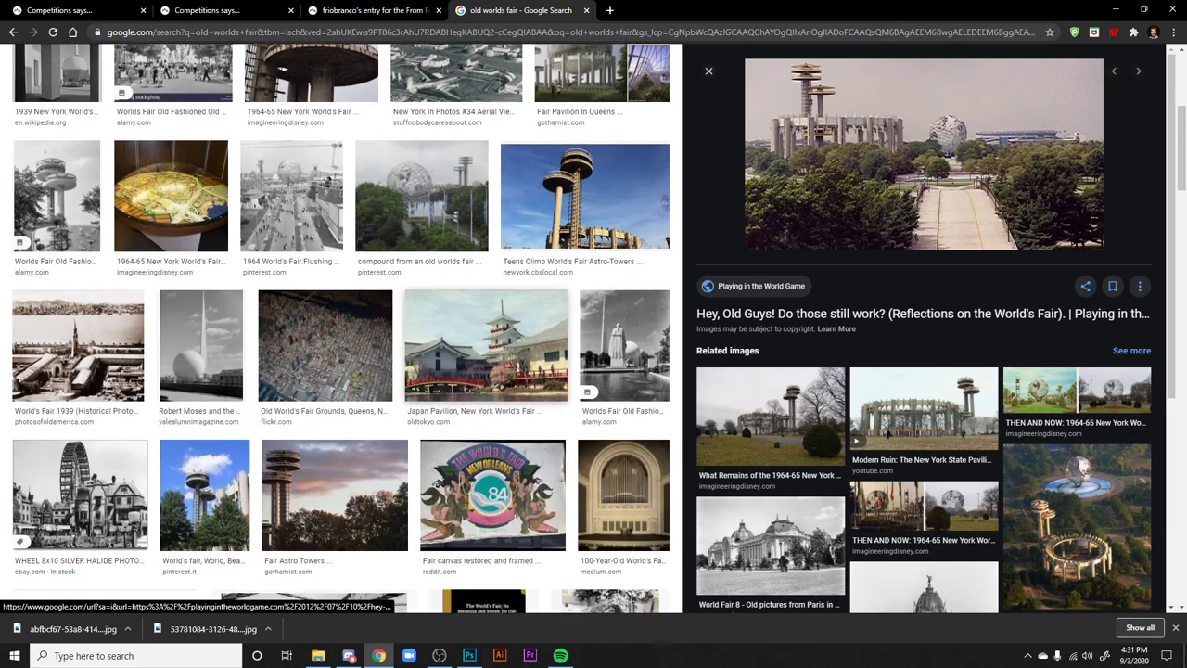
- Preview the 1964 World's Fair NY State Pavilion photo and browse further down the old worlds fair results
scroll(494, 227, "down", 1)
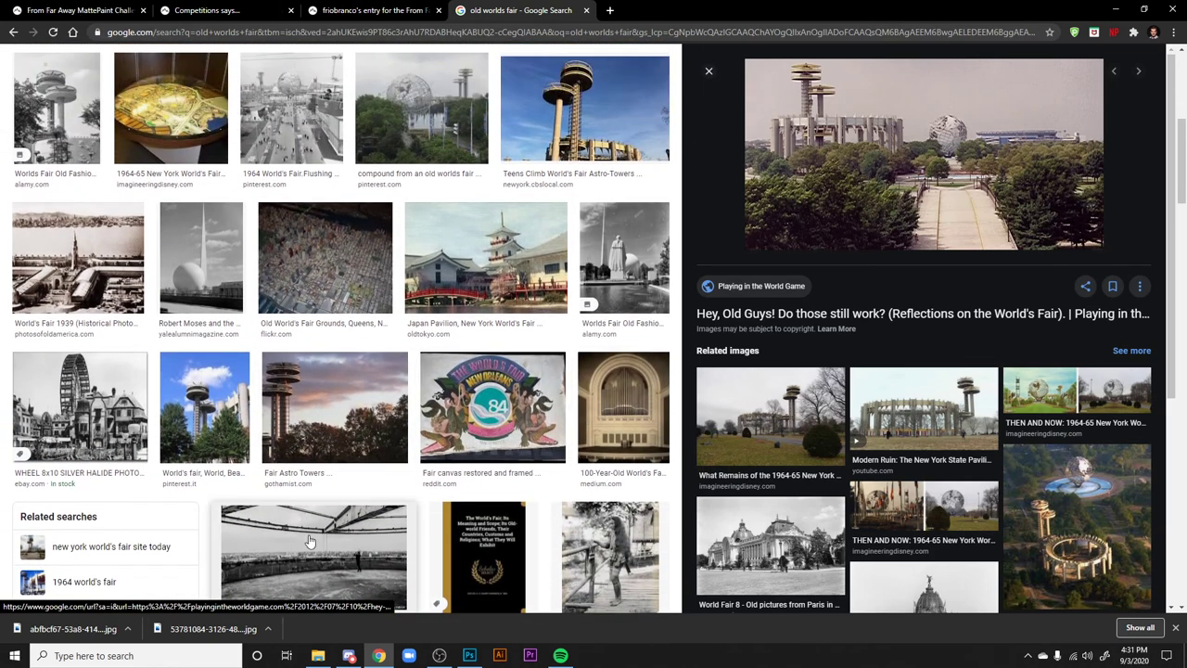
left_click(316, 540)
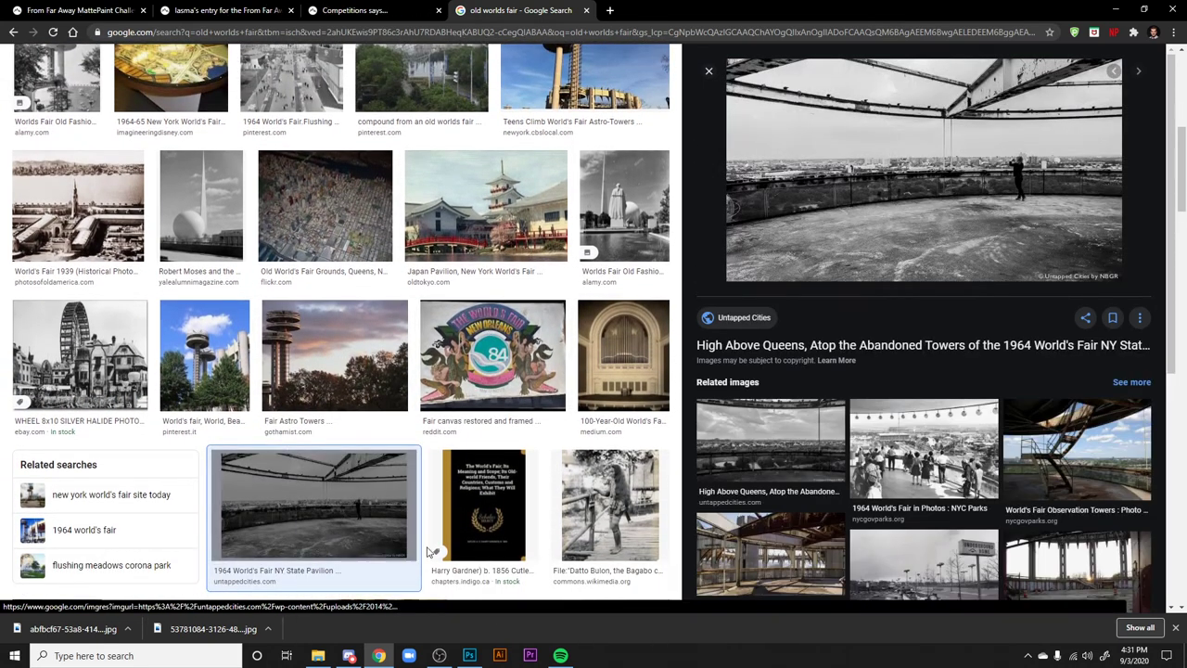
scroll(336, 538, "down", 4)
scroll(445, 466, "down", 6)
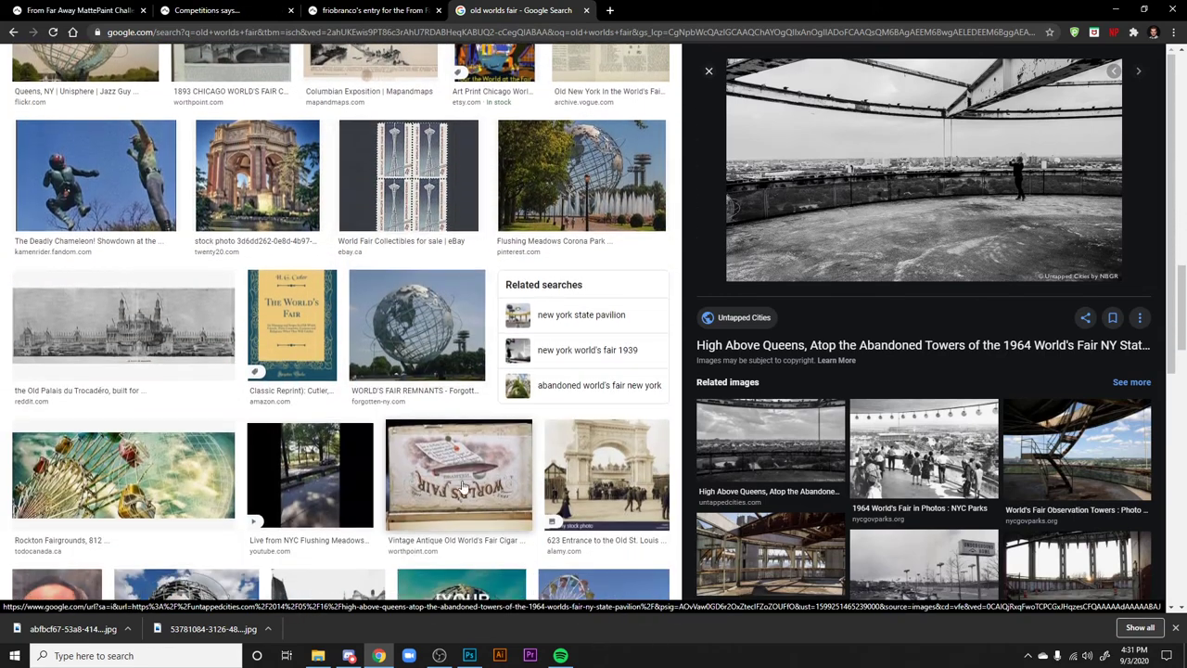
scroll(420, 346, "down", 5)
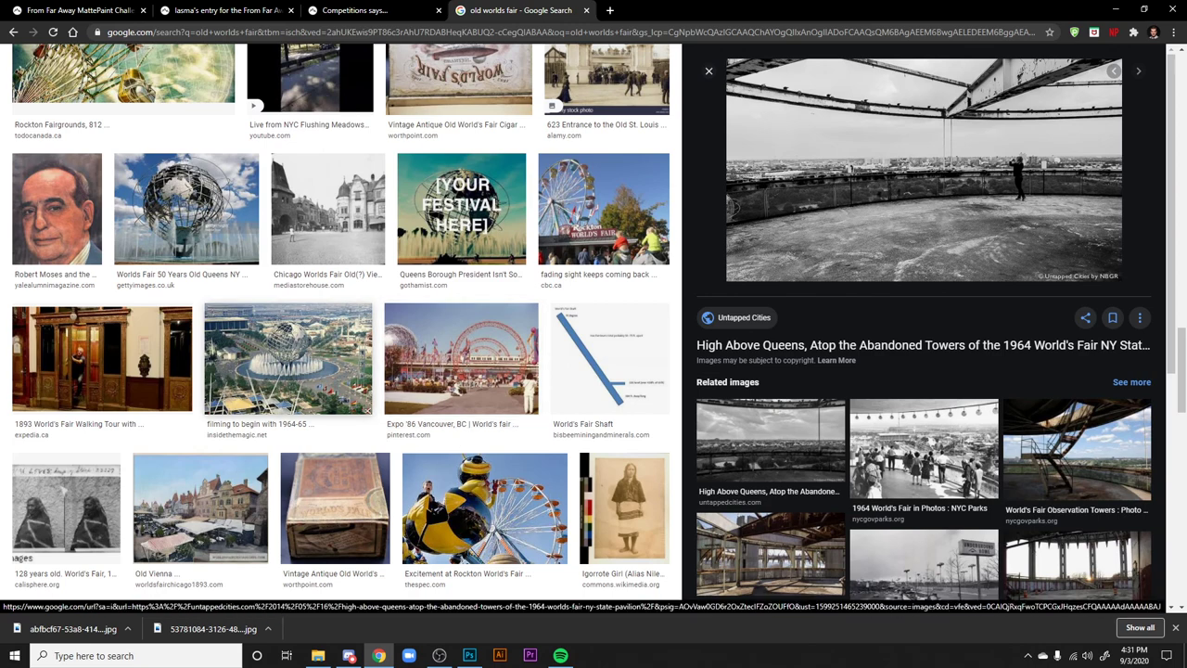
- Preview the Inside the Magic photo of the 1964-65 World's Fair globe fountain and browse more results
left_click(287, 362)
scroll(410, 432, "down", 1)
scroll(422, 325, "down", 3)
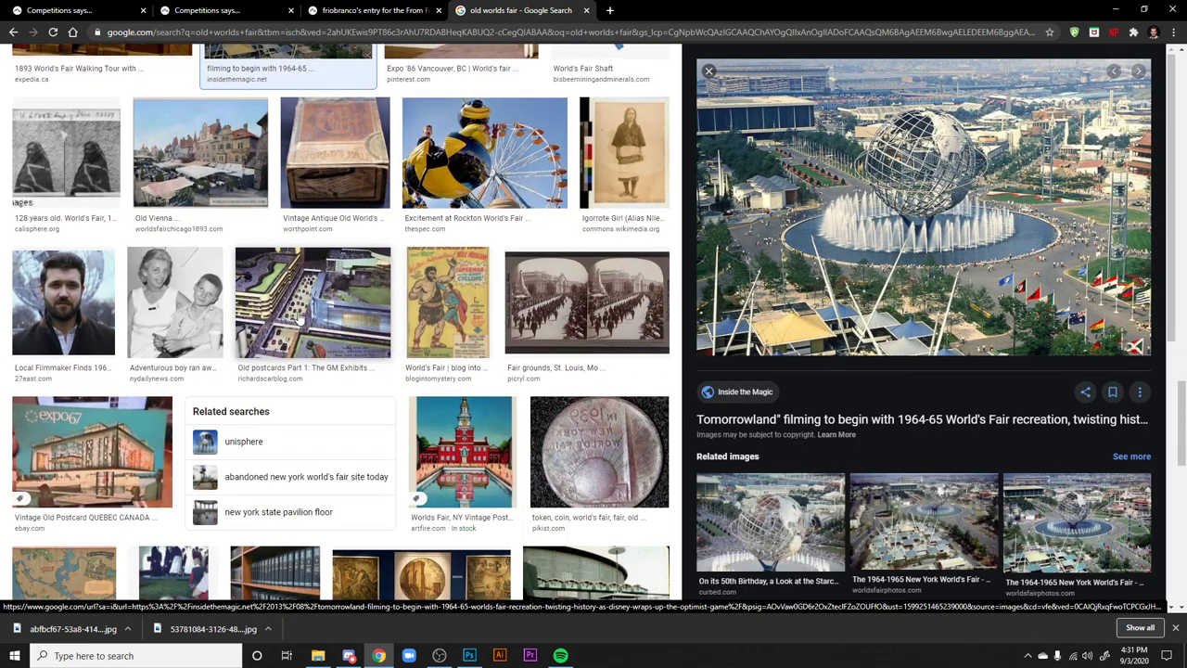
- Preview the GM Exhibits postcard and the Ford Cars Pavilion at 1939 World's Fair photo, examining its related images
left_click(380, 320)
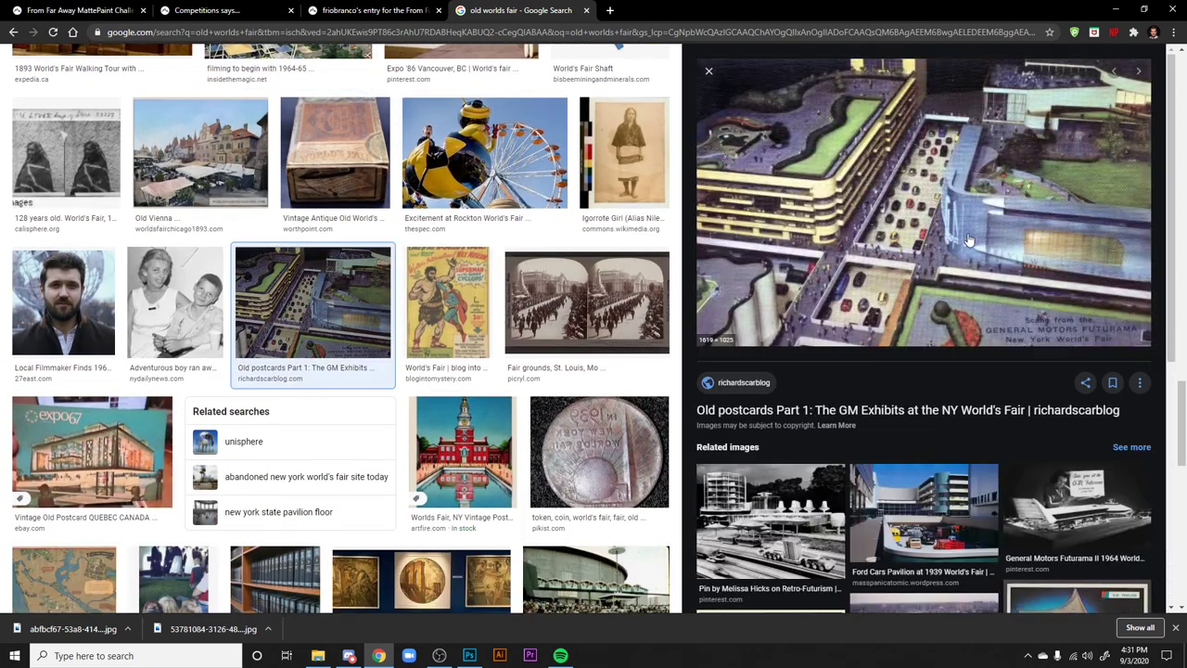
left_click(942, 510)
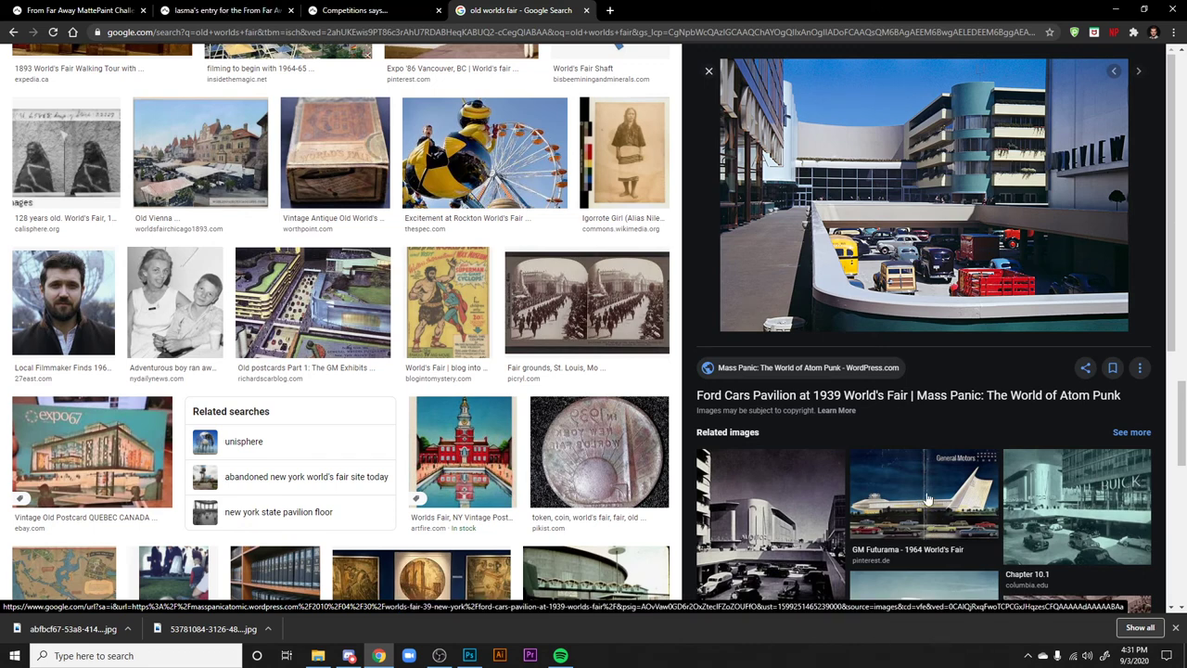
scroll(928, 499, "down", 5)
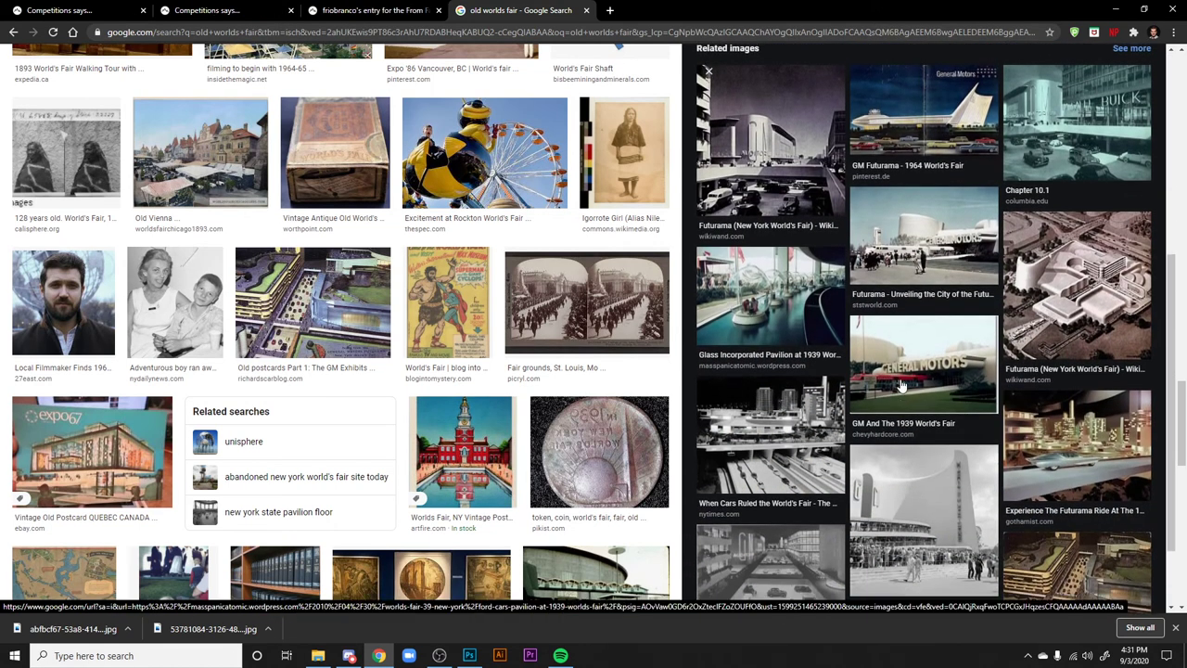
scroll(901, 385, "up", 5)
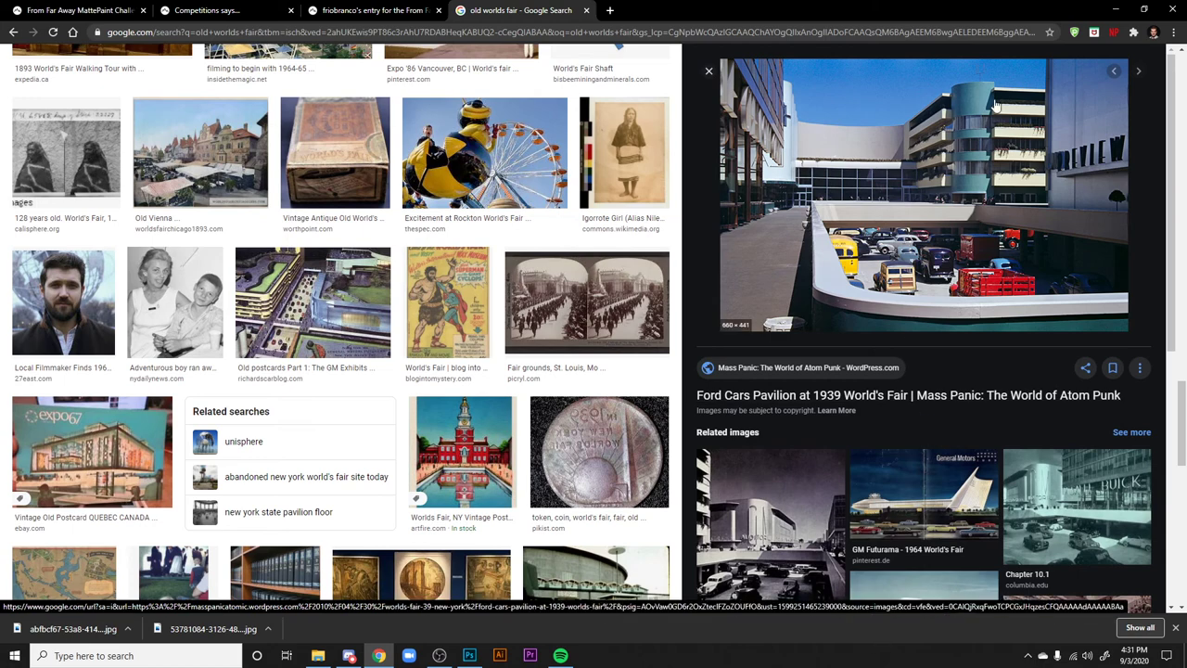
scroll(974, 455, "up", 1)
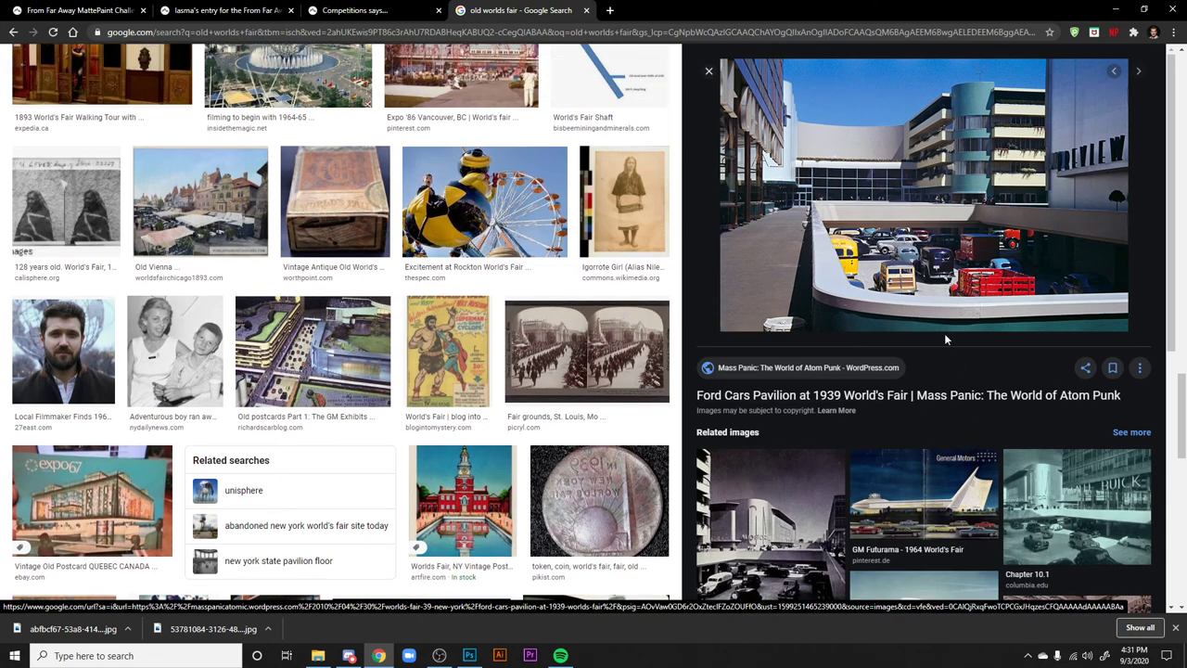
left_click(293, 371)
key("alt+Left")
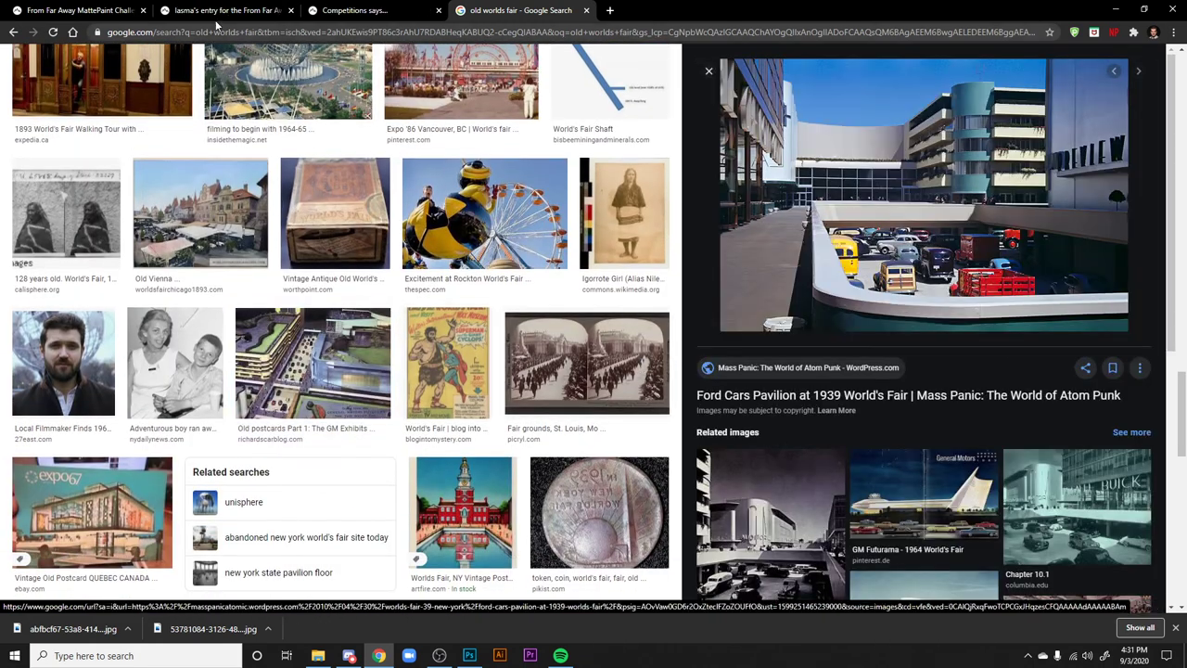
- Close the night-time street entry and go to the challenge entry with the Test Concepts update
key("ctrl+shift+Tab")
key("ctrl+shift+Tab")
key("ctrl+Tab")
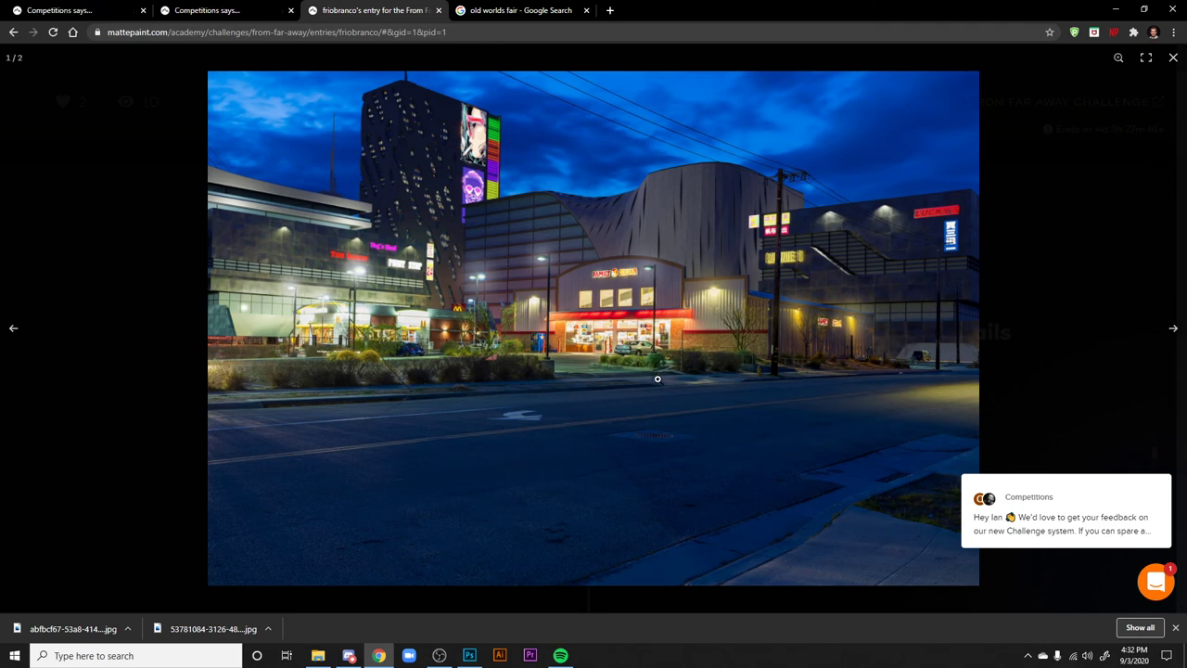
left_click(251, 11)
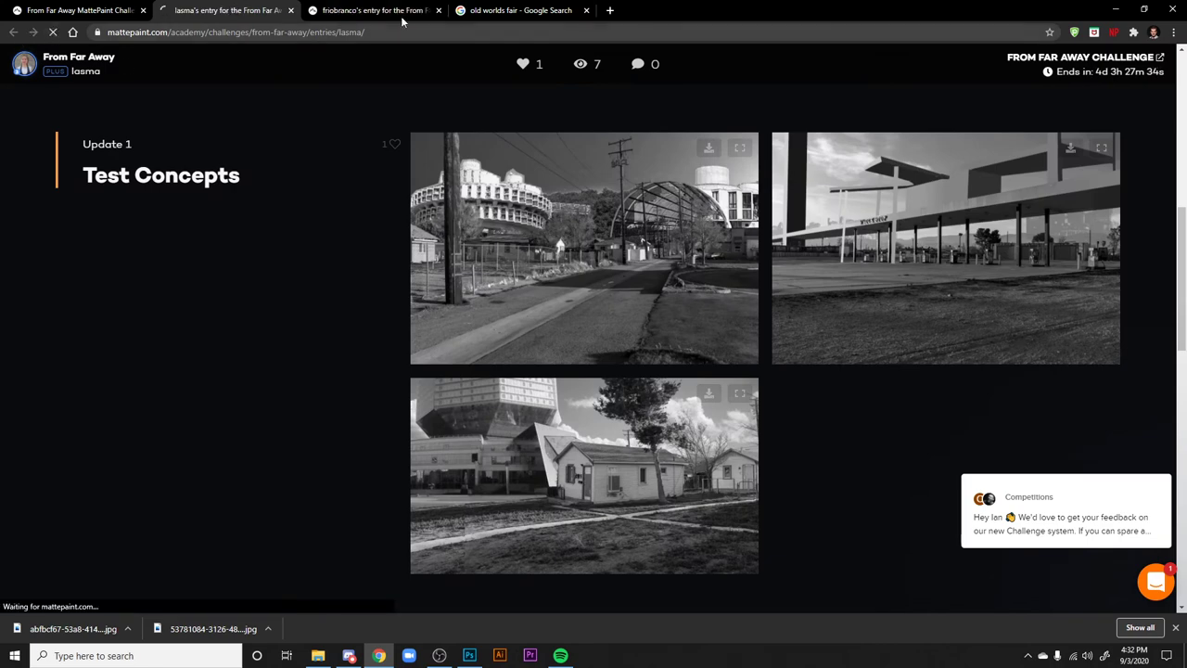
left_click(438, 10)
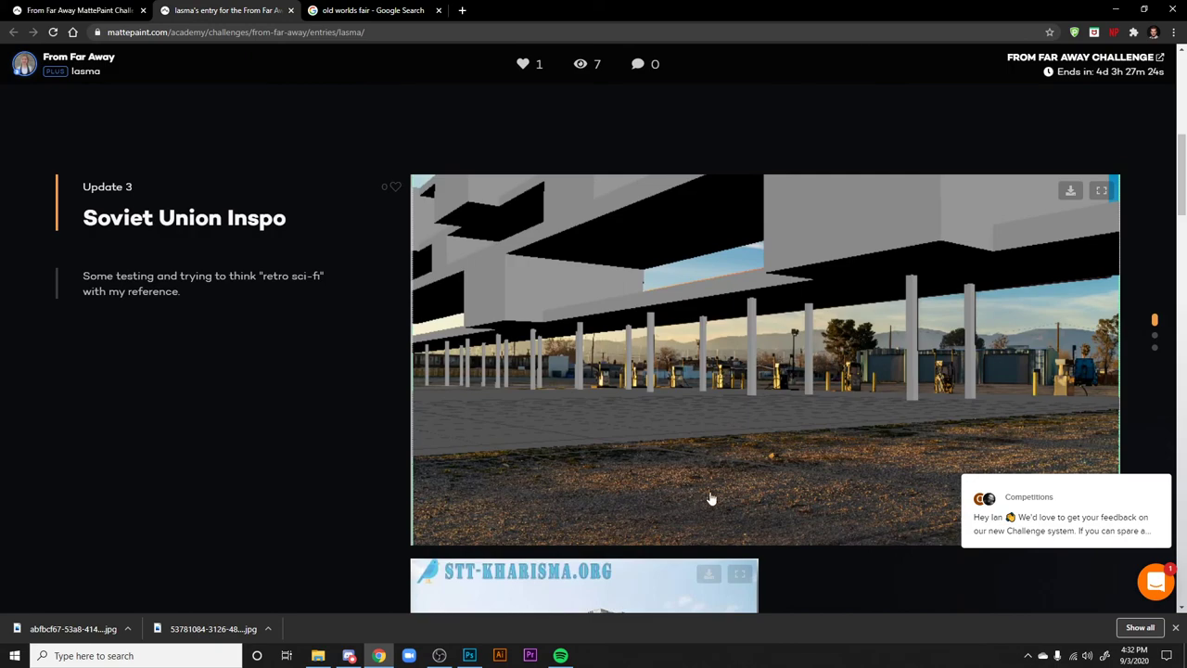
- Examine the Soviet Union Inspo and Concept_2 updates, viewing the Concept_2 truck stop picture and its following picture enlarged
scroll(712, 499, "down", 2)
scroll(717, 501, "down", 4)
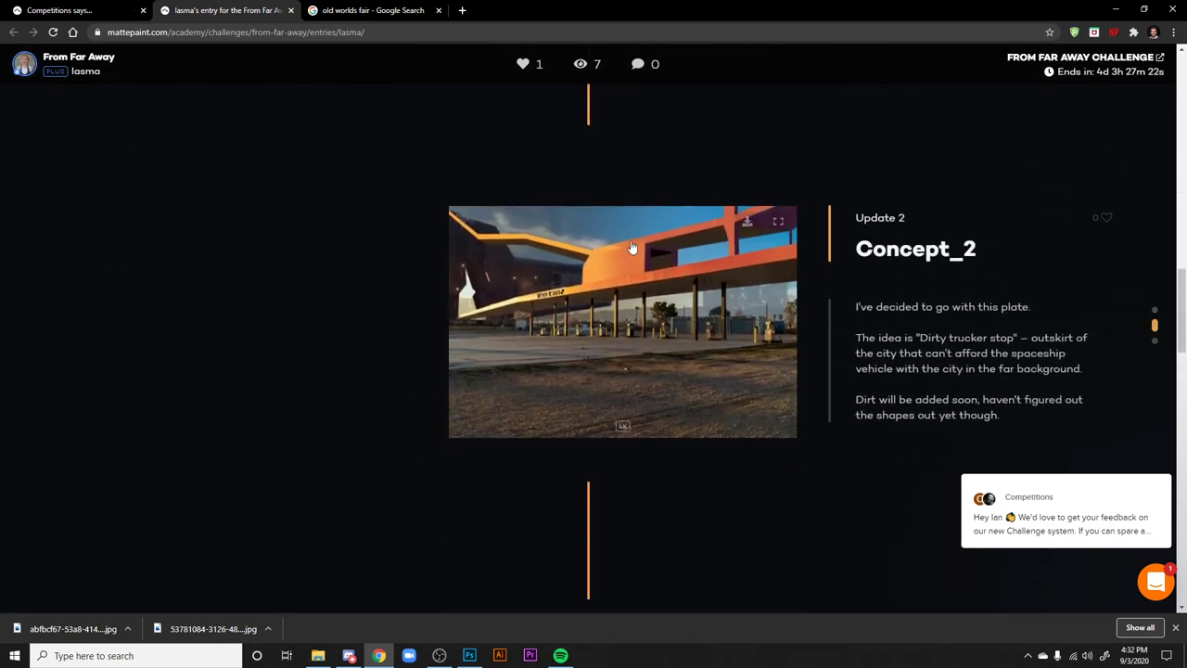
scroll(689, 423, "down", 3)
scroll(689, 423, "up", 3)
left_click(689, 422)
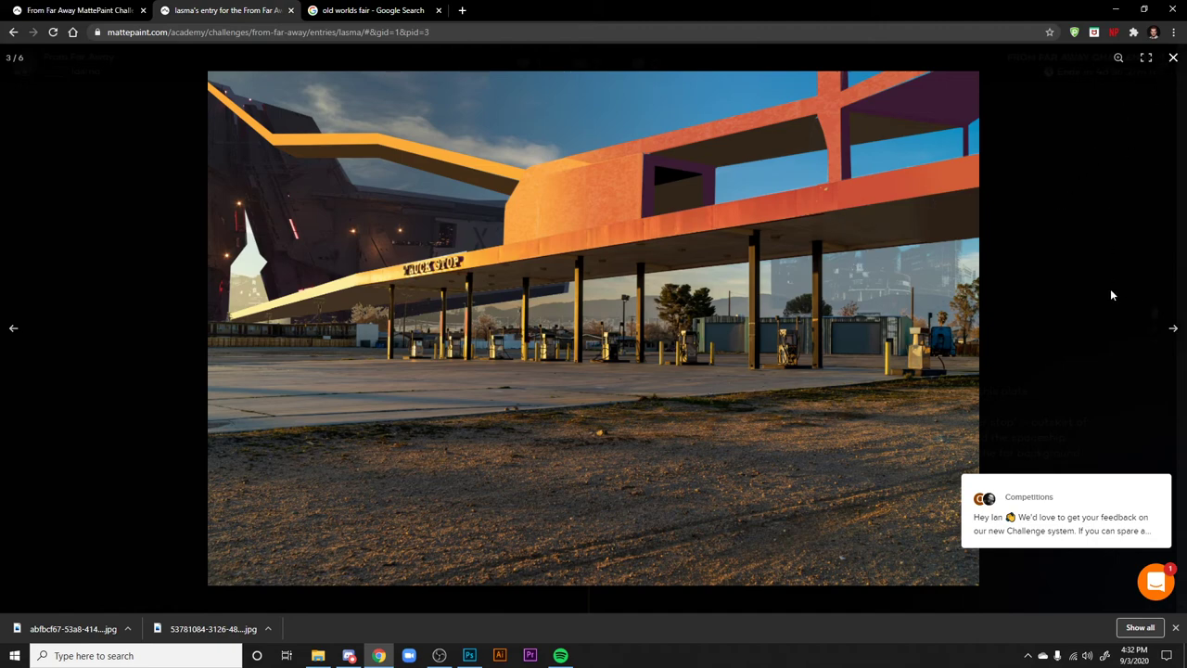
left_click(1173, 329)
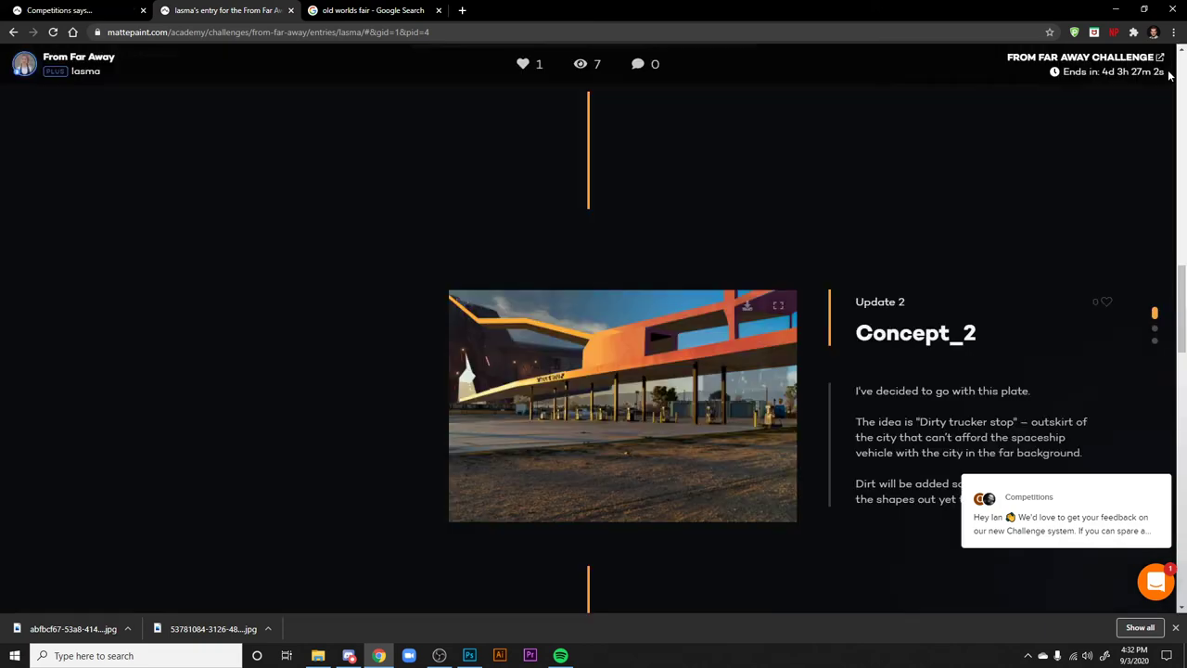
left_click(1173, 57)
- Compare the Test Concepts, Concept_2 and Soviet Union Inspo updates and view the maya_test.PNG picture enlarged
scroll(776, 318, "down", 6)
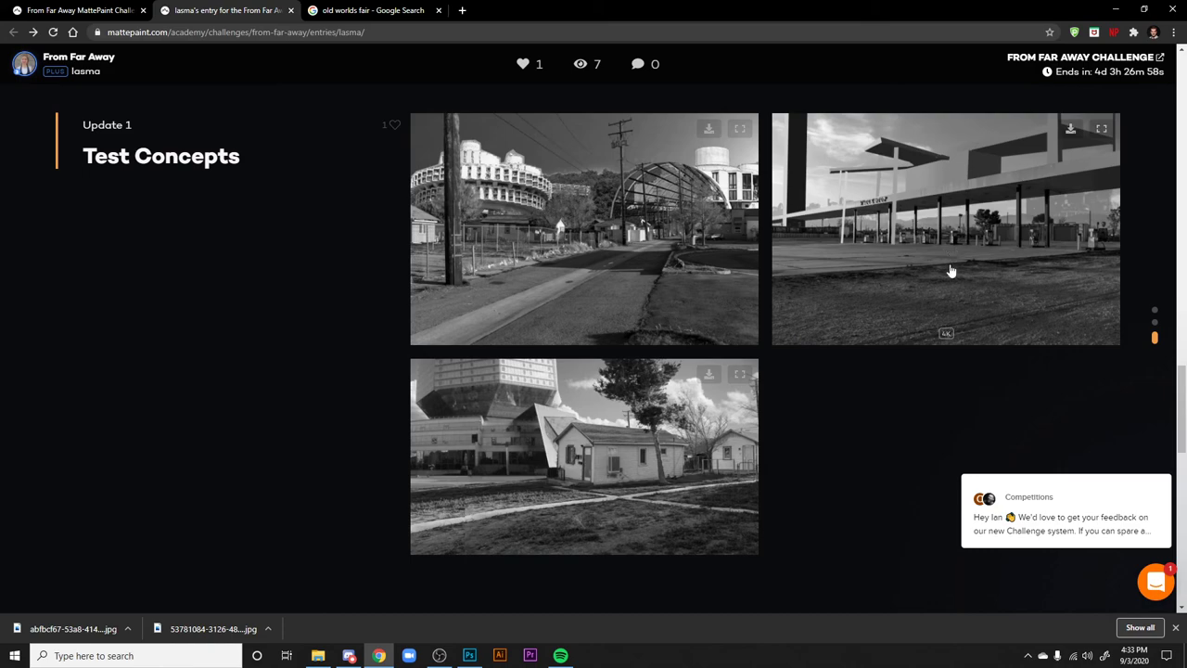
scroll(949, 278, "up", 4)
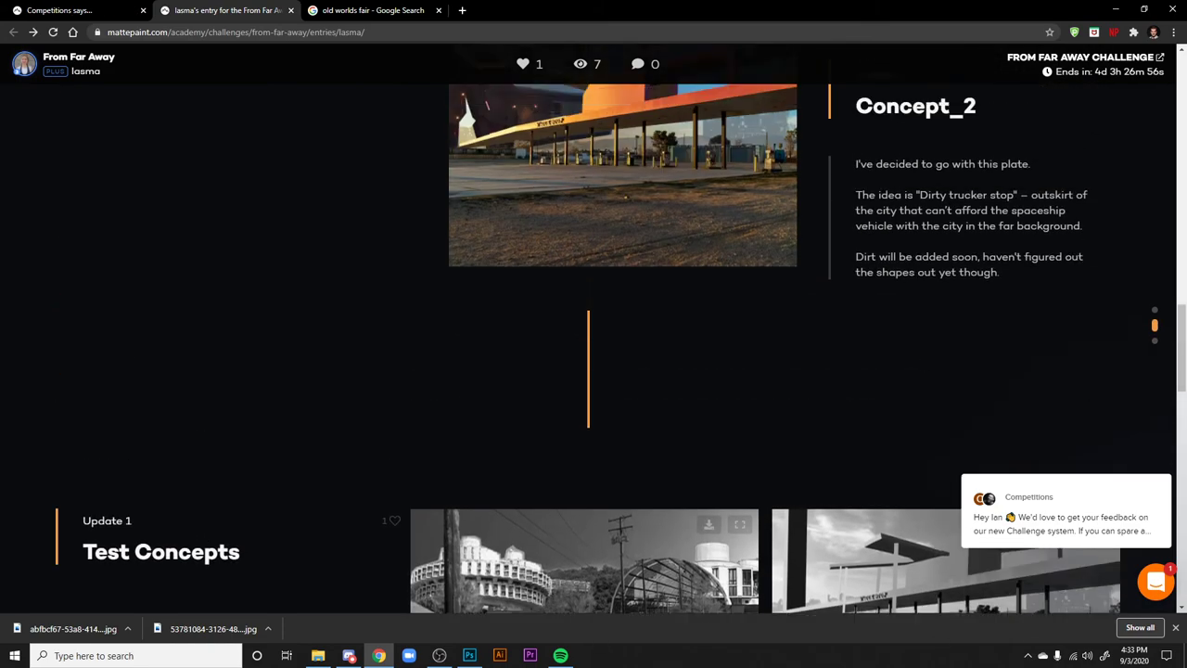
scroll(799, 329, "up", 8)
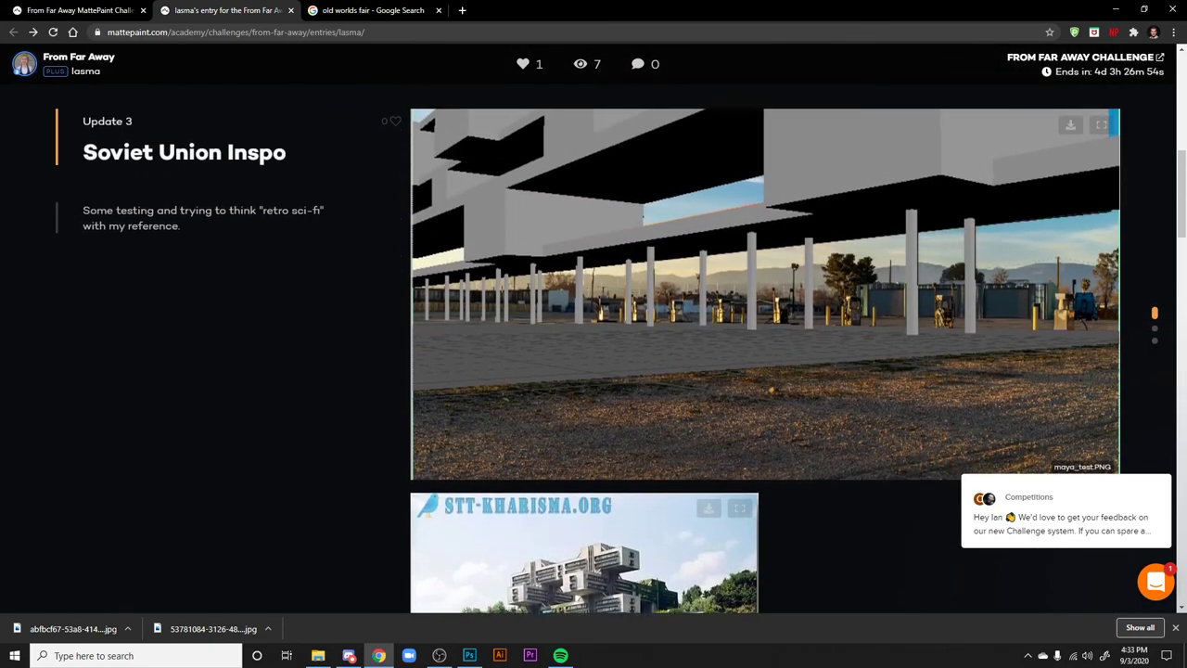
scroll(583, 226, "down", 2)
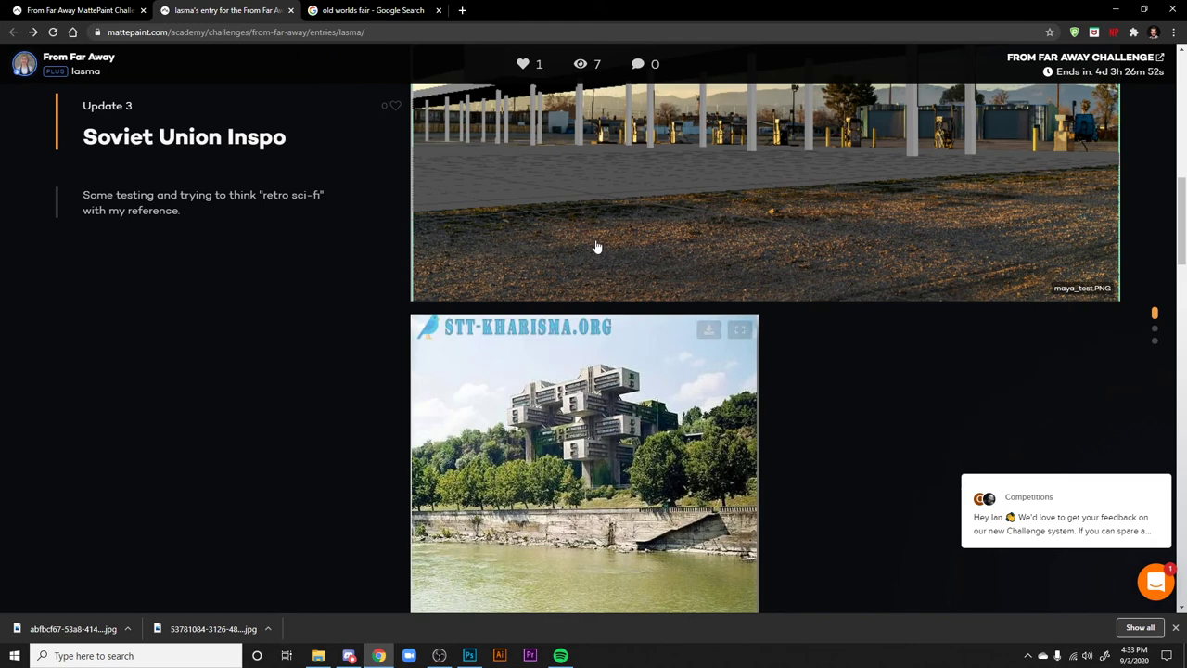
scroll(593, 223, "up", 2)
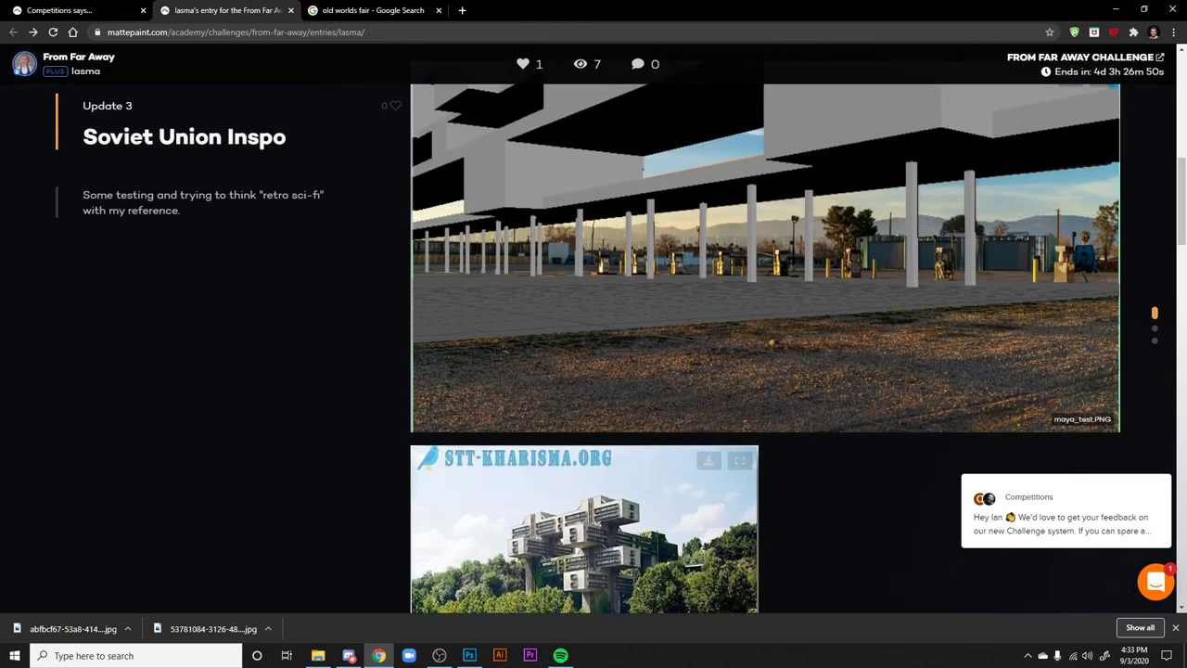
scroll(640, 440, "up", 1)
left_click(640, 440)
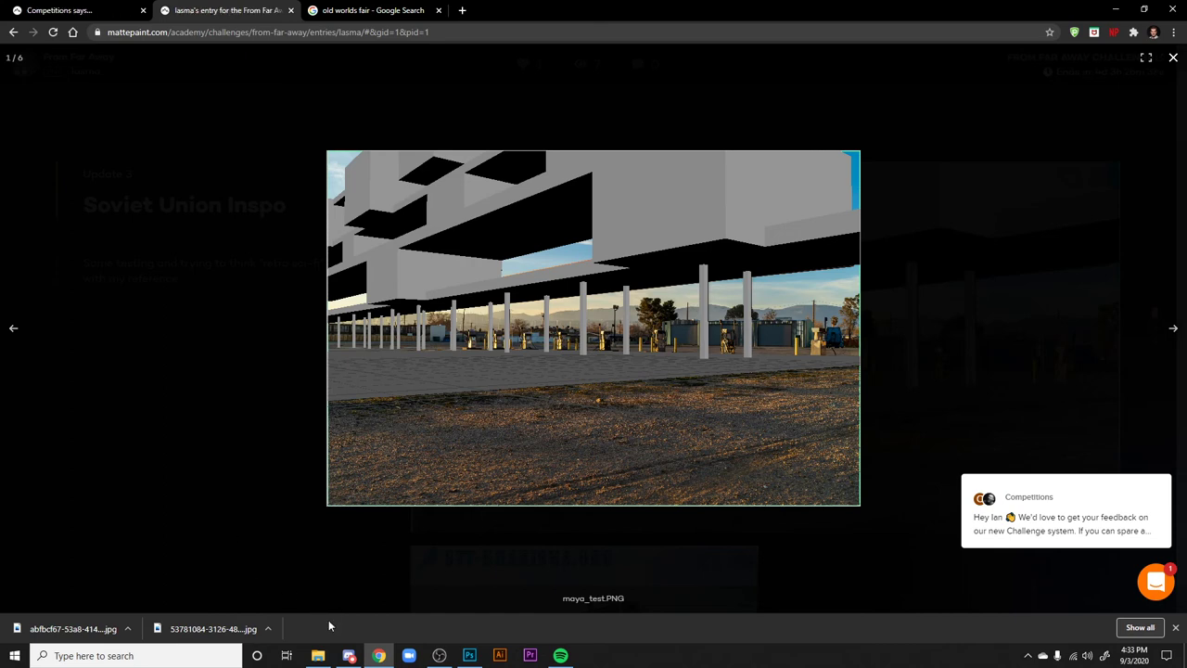
- Switch to Discord and open the challenge-wips channel of the MattePaint Community server
left_click(349, 652)
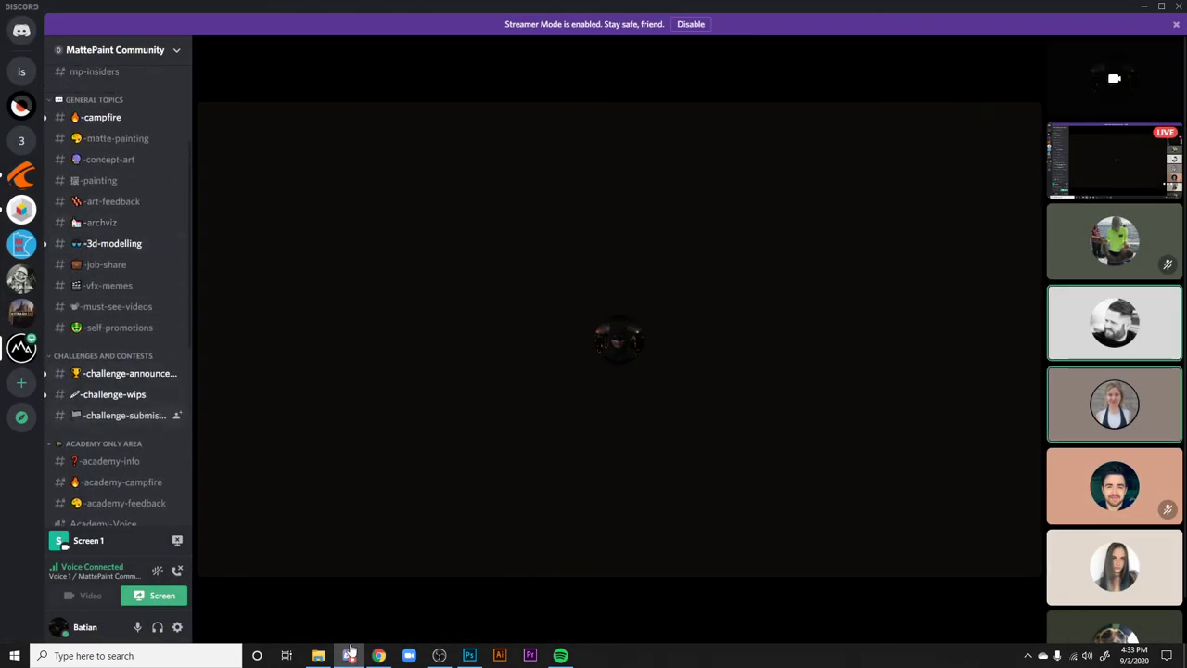
key("alt+shift+Down")
key("alt+shift+Down")
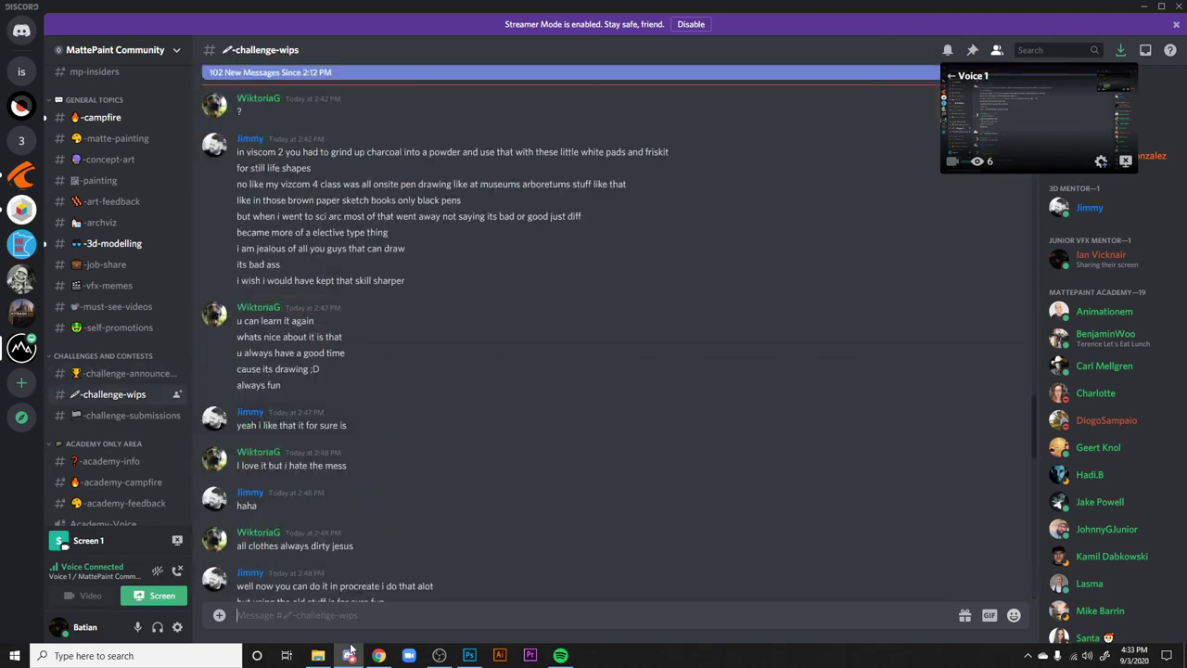
- Look back through the older challenge-wips messages for a shared architectural reference picture
key("Page_Up")
key("Page_Up")
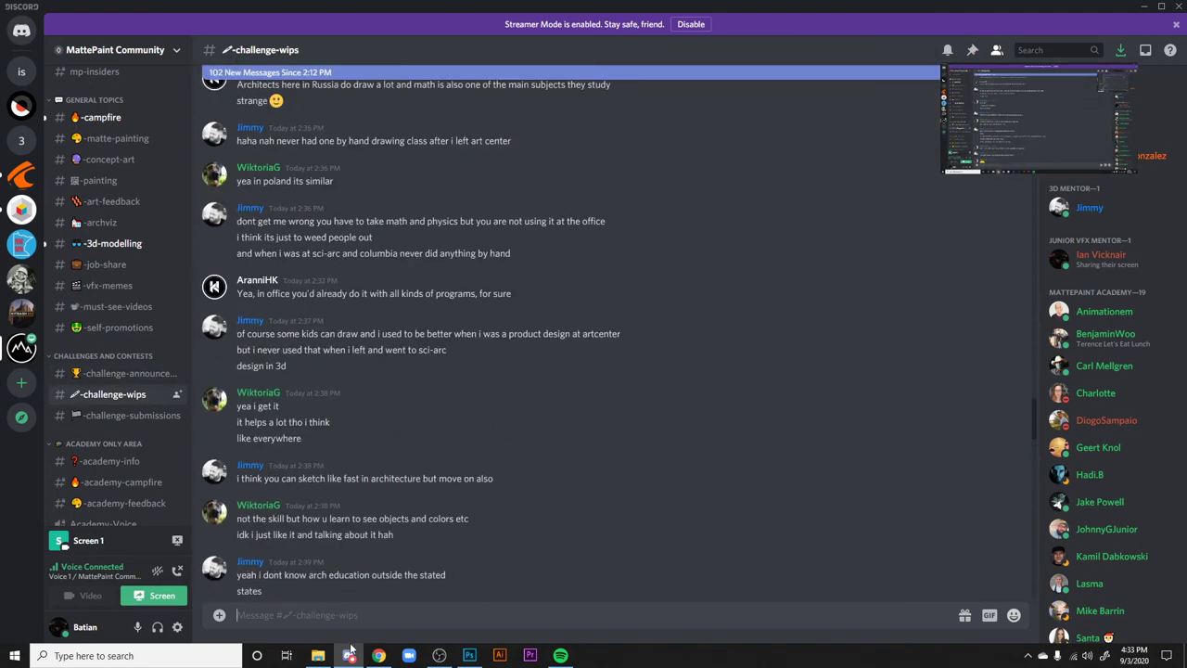
key("Page_Up")
key("Page_Up")
key("Page_Up")
key("Page_Up")
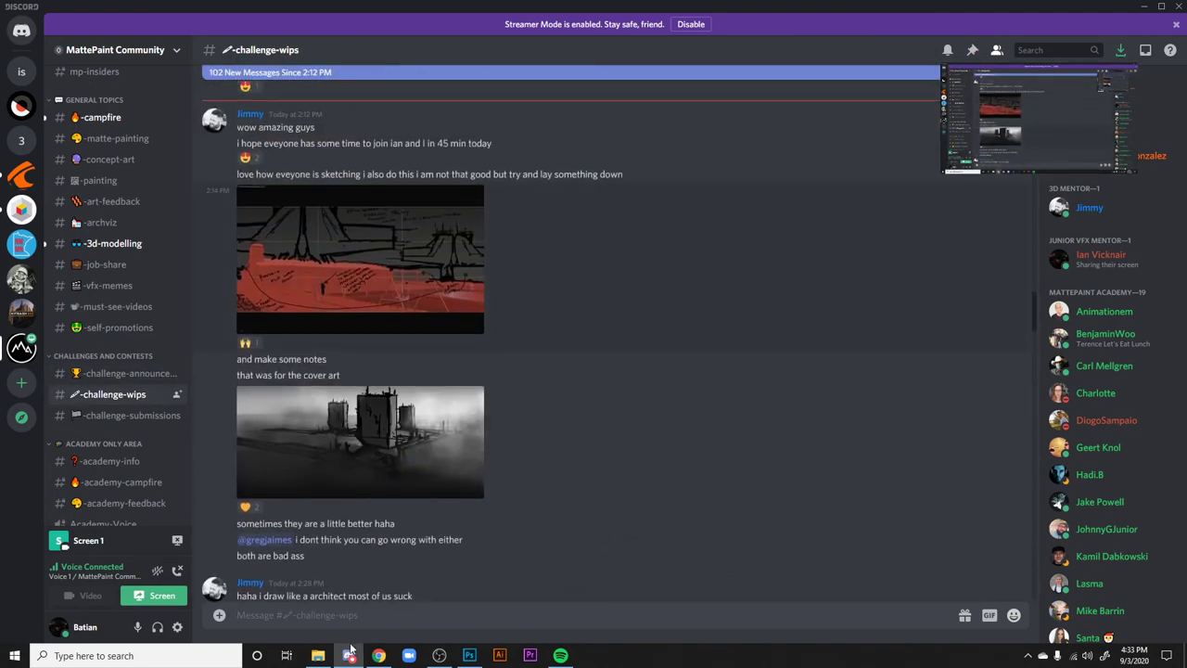
key("Page_Up")
key("Page_Up")
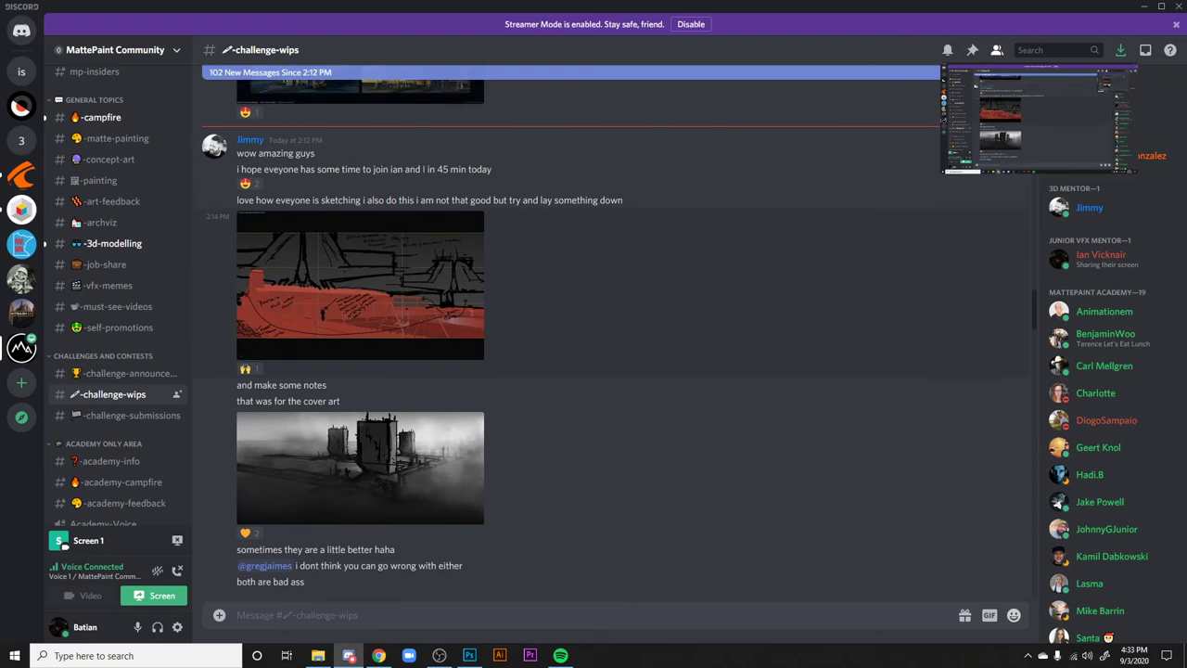
key("Page_Up")
key("Page_Up")
key("Page_Up")
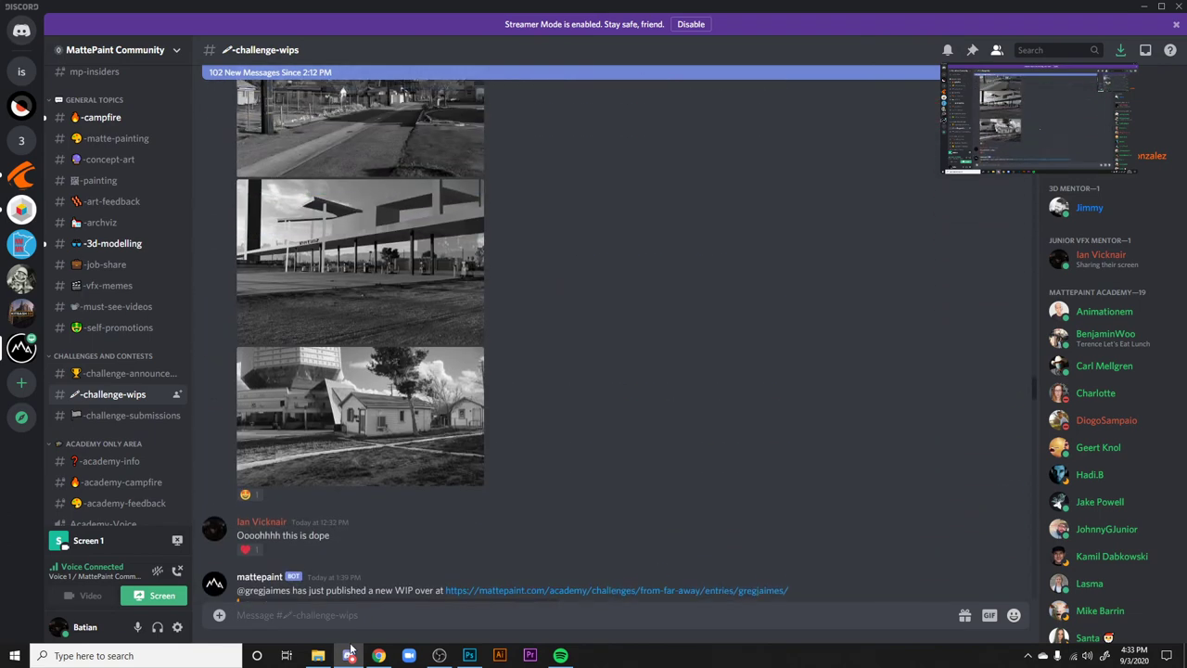
key("Page_Up")
key("Page_Up")
key("Page_Up")
key("Page_Up")
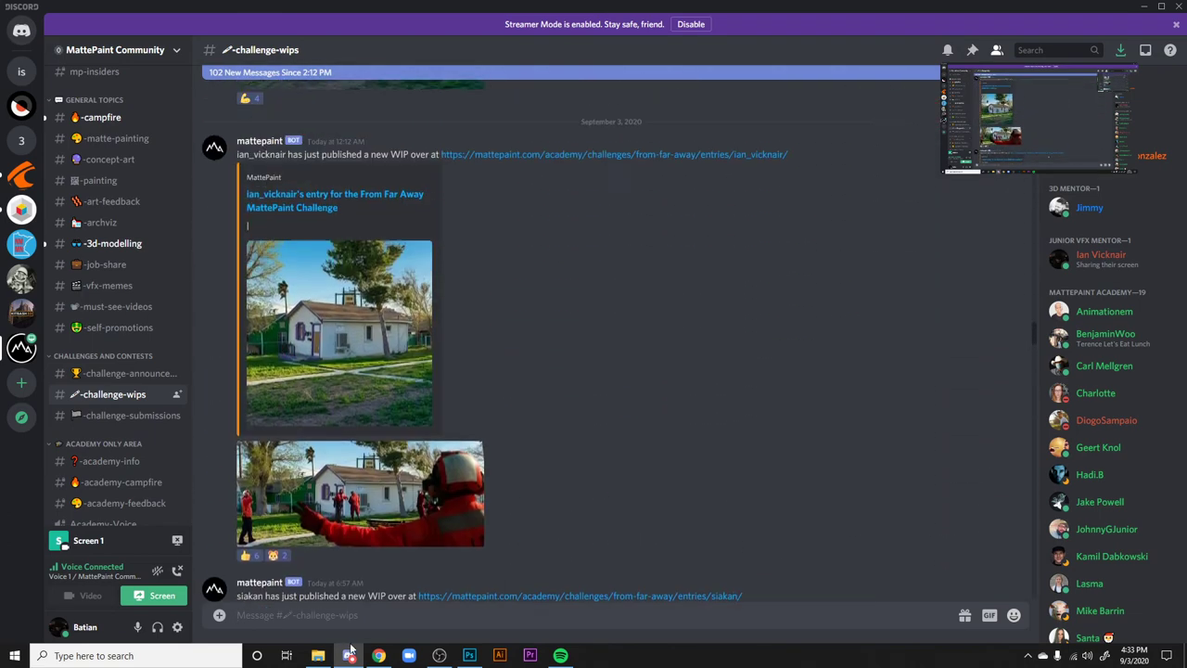
key("Page_Up")
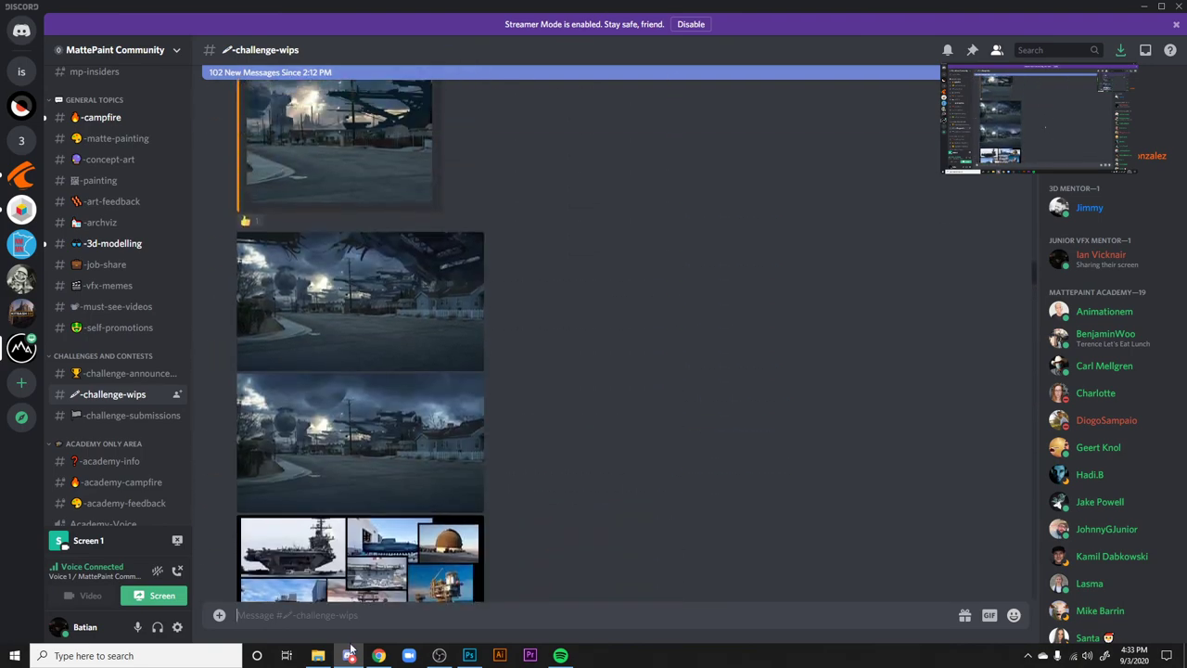
key("Page_Up")
key("Page_Up")
key("Page_Up")
key("Page_Up")
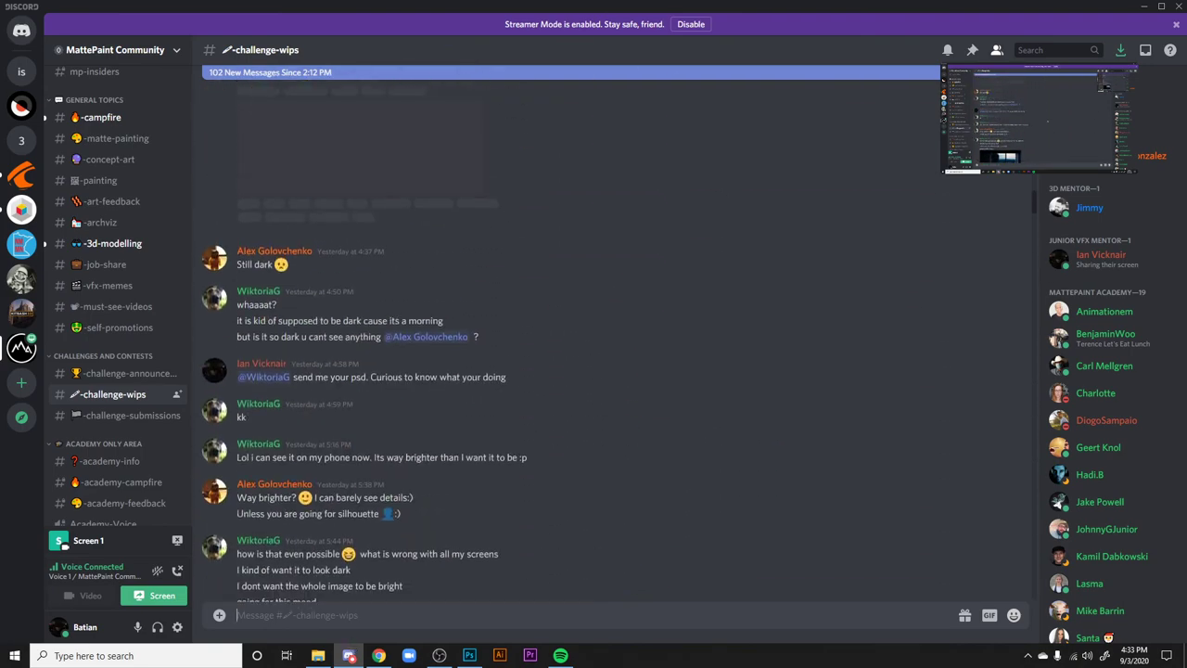
key("Page_Up")
key("Page_Up")
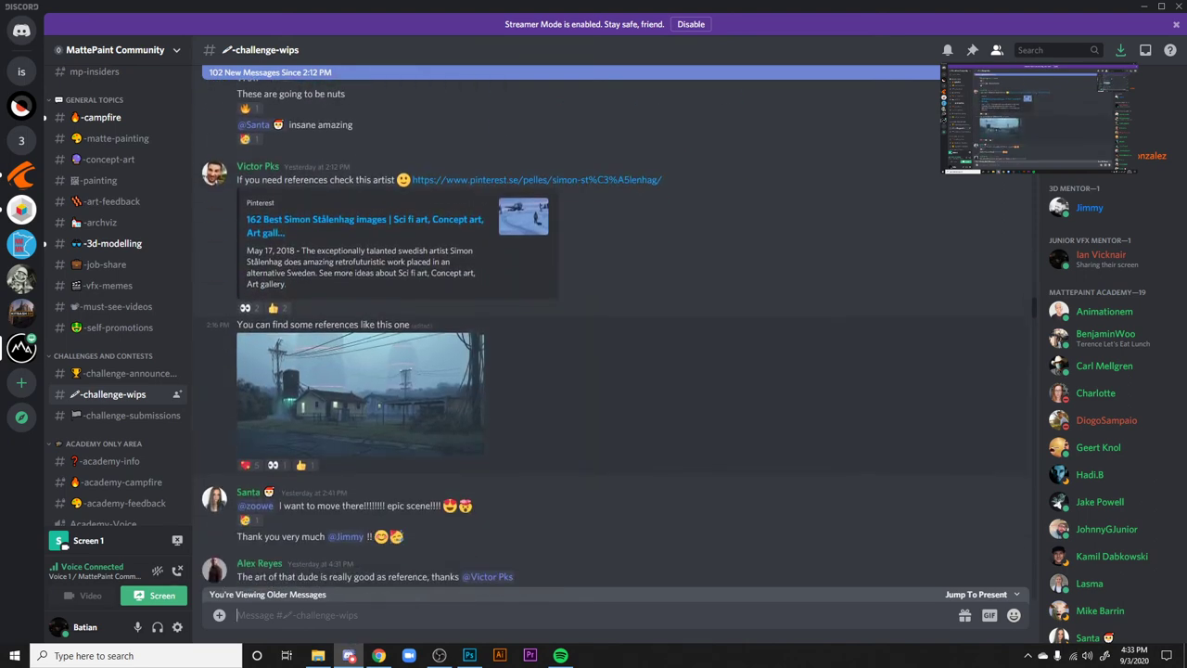
- Locate the Paul Rudolph architecture concept in the September 1 messages, view it enlarged and close the preview
key("Page_Up")
key("Page_Up")
key("Page_Down")
key("Page_Down")
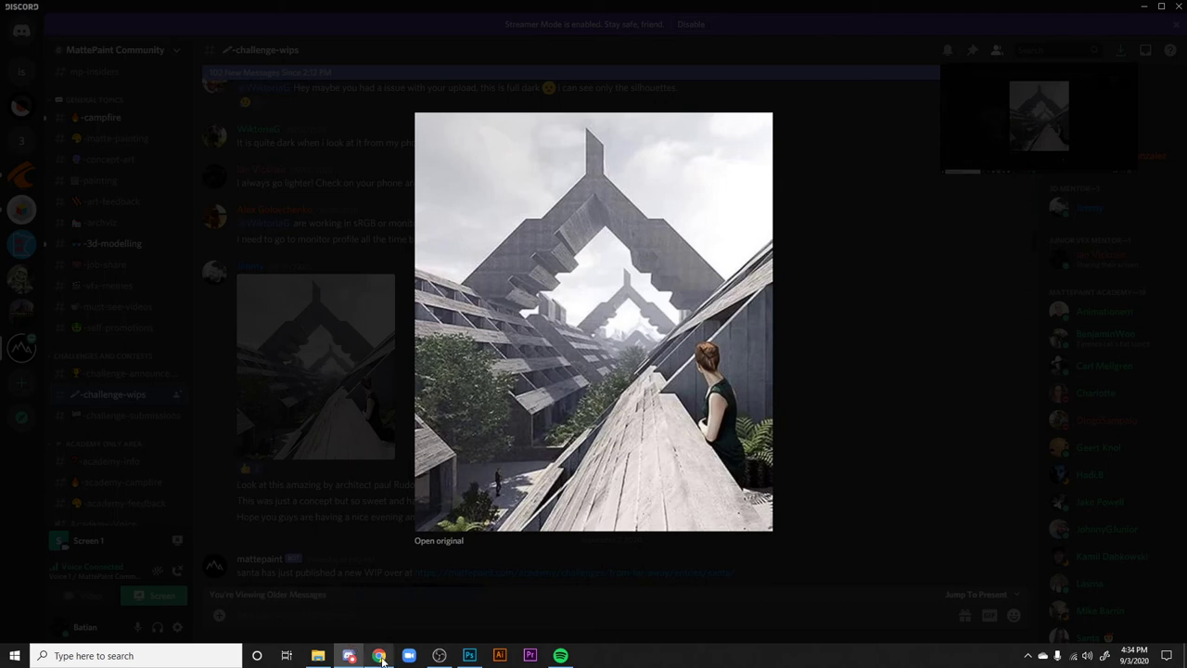
mouse_move(382, 660)
left_click(301, 595)
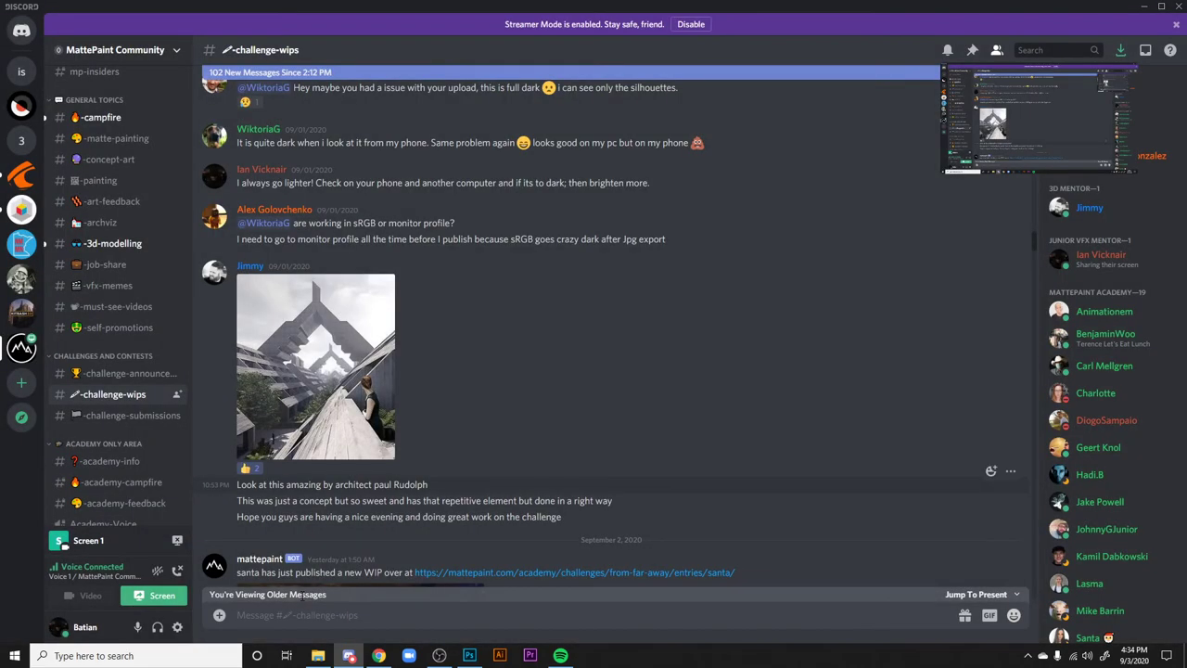
- Switch to Chrome and search Google Images for "paul rudolph", checking the spelling against the Discord message
left_click(378, 655)
left_click(370, 10)
scroll(353, 138, "up", 15)
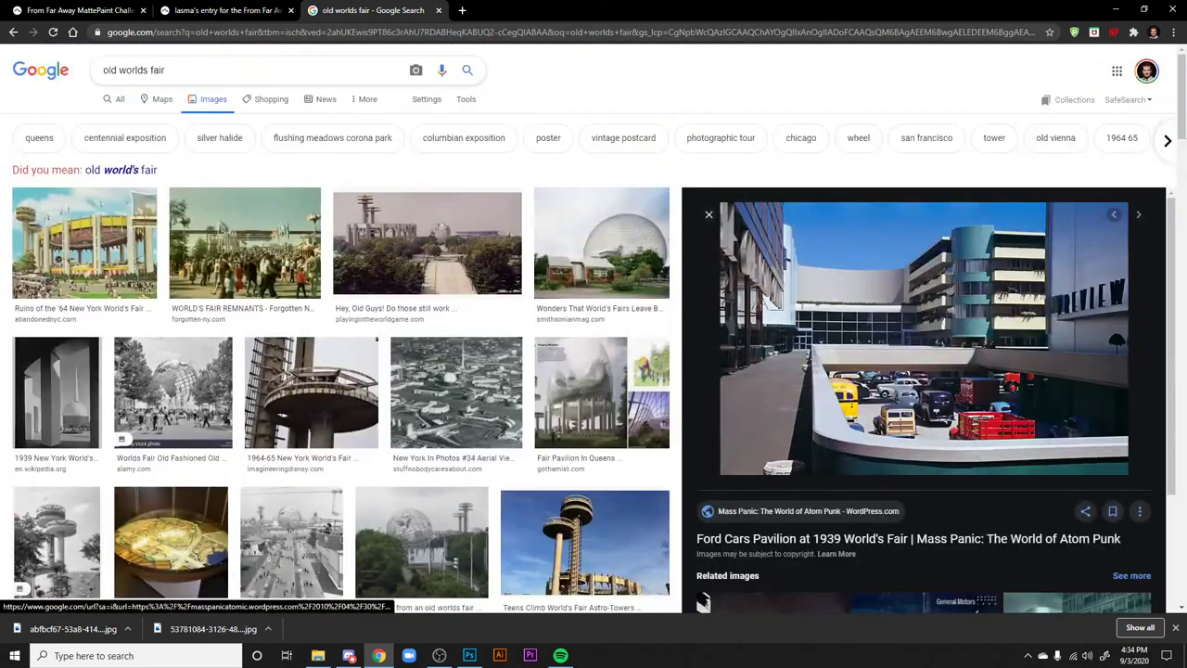
triple_click(194, 82)
type("paul ")
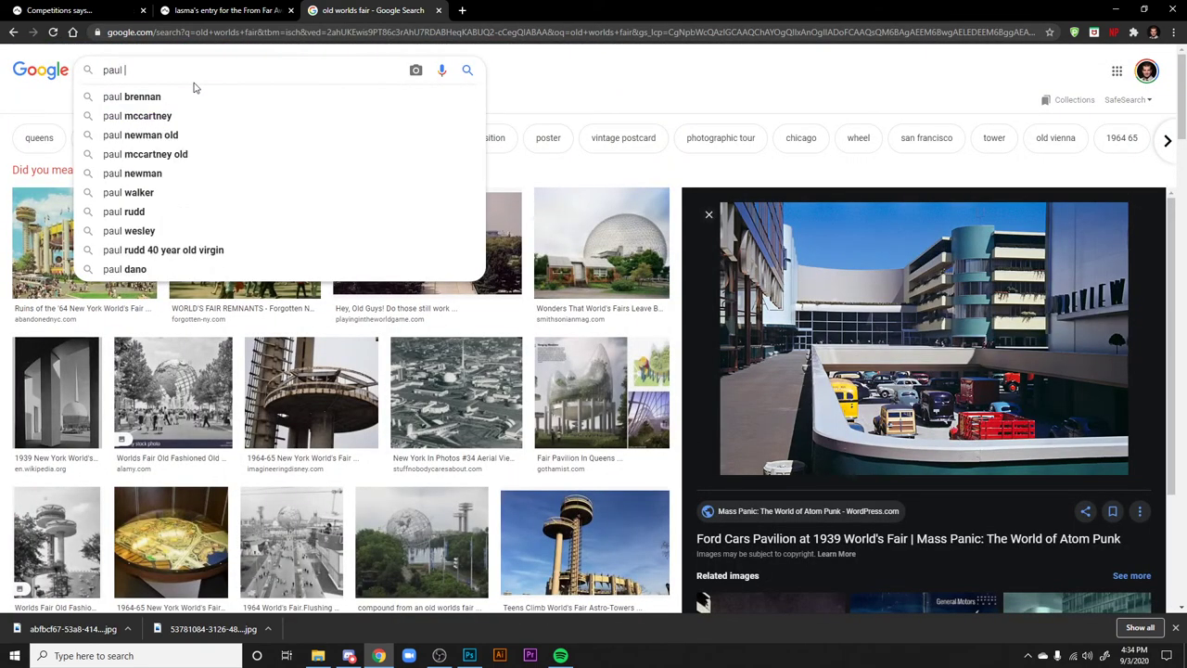
type("rud")
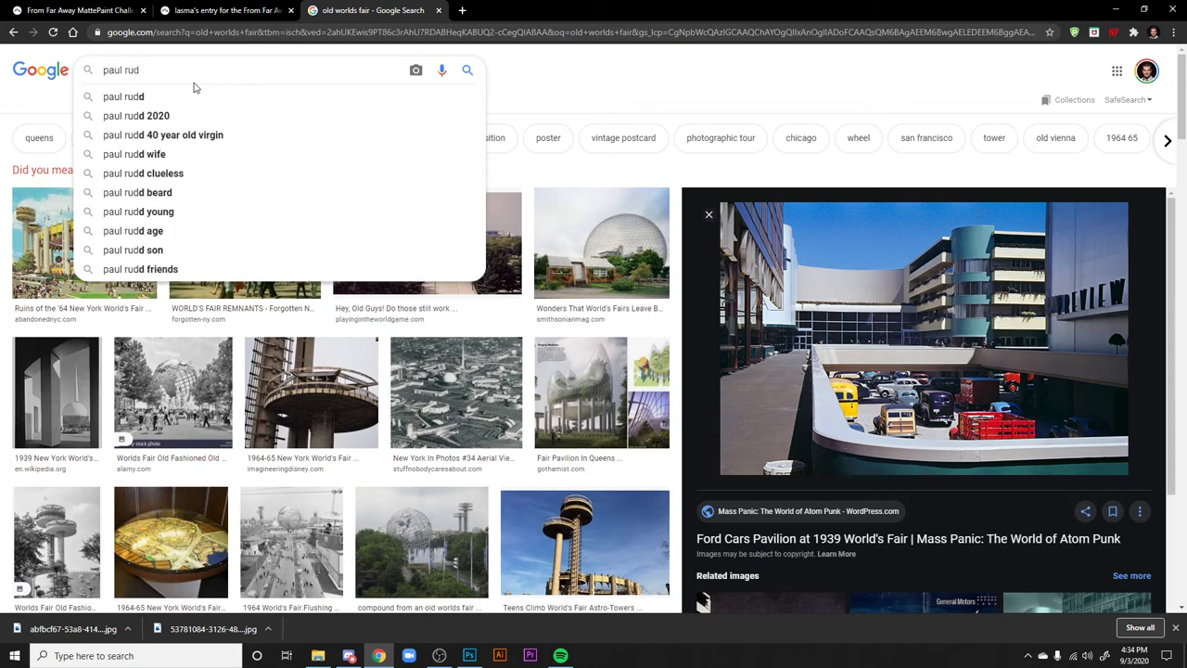
left_click(347, 655)
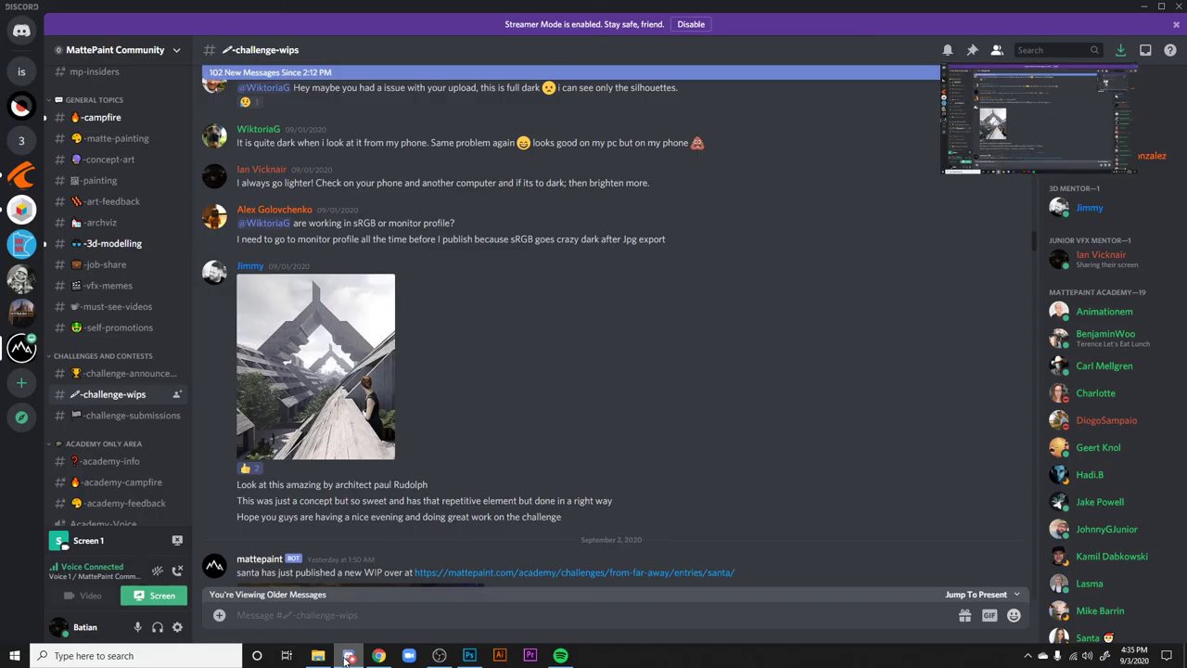
left_click(348, 656)
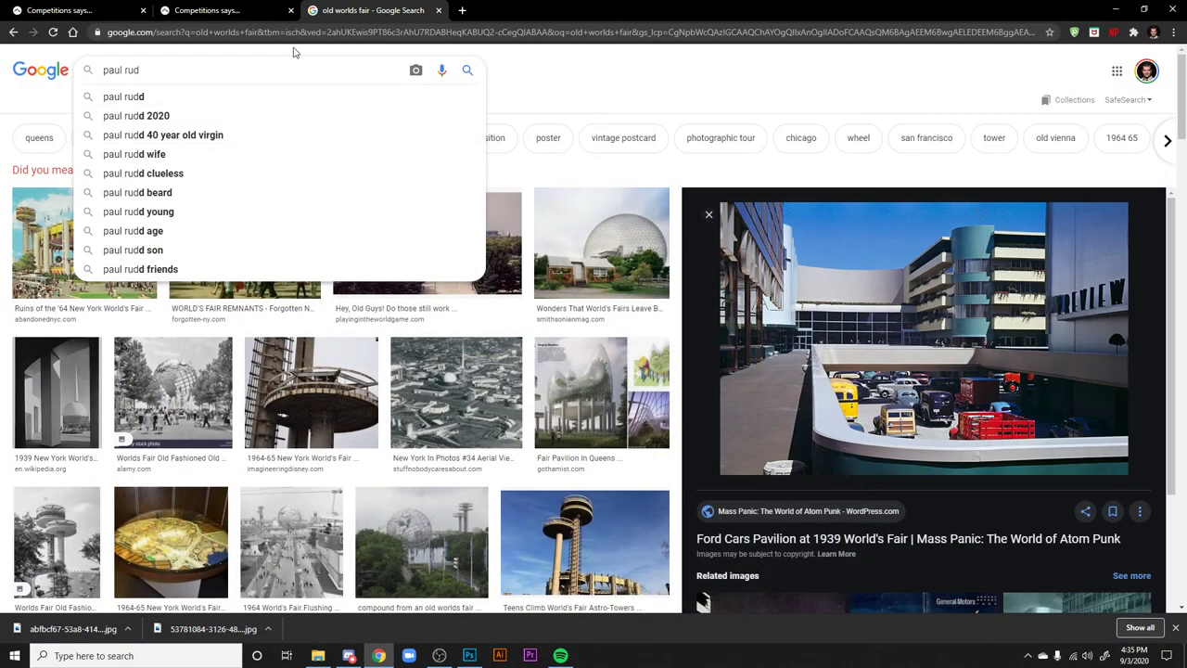
type("olph")
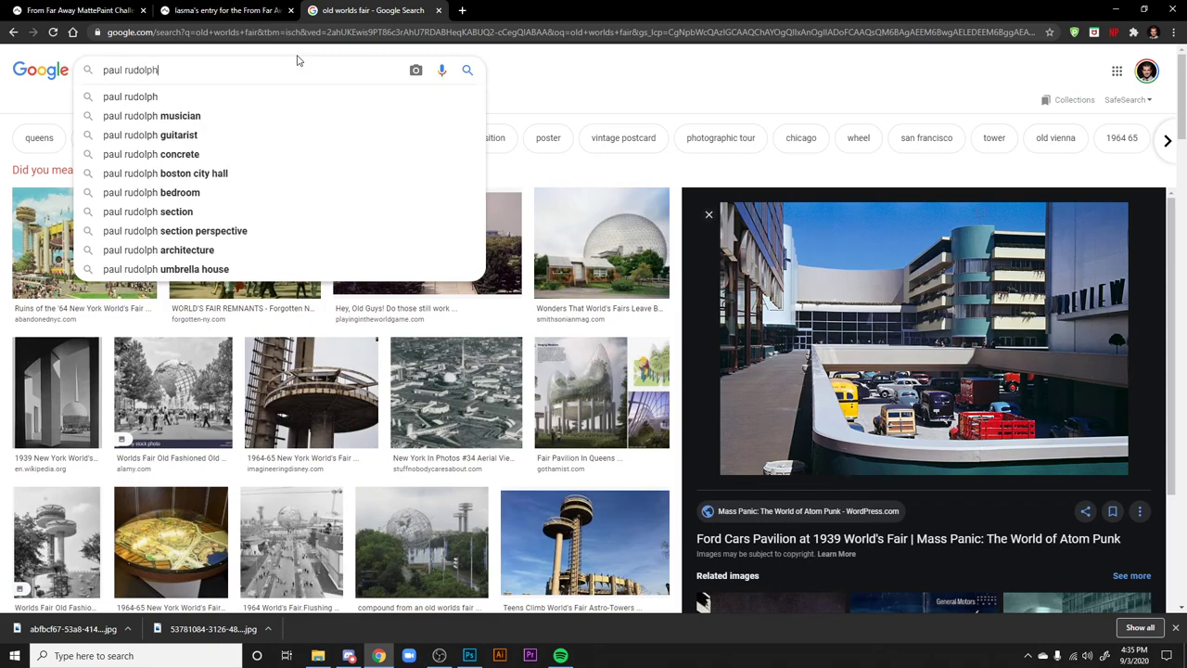
key("Return")
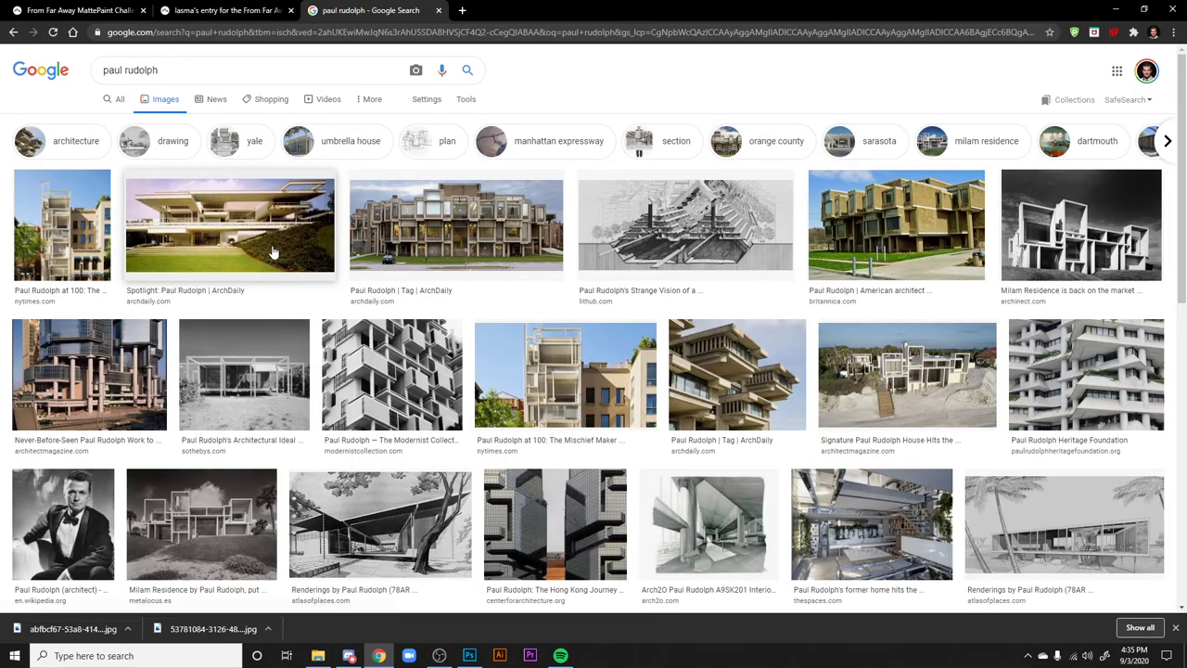
- Find the LOMEX proposal for New York City among the Paul Rudolph image results and open its larger preview
scroll(278, 251, "down", 1)
scroll(667, 478, "up", 1)
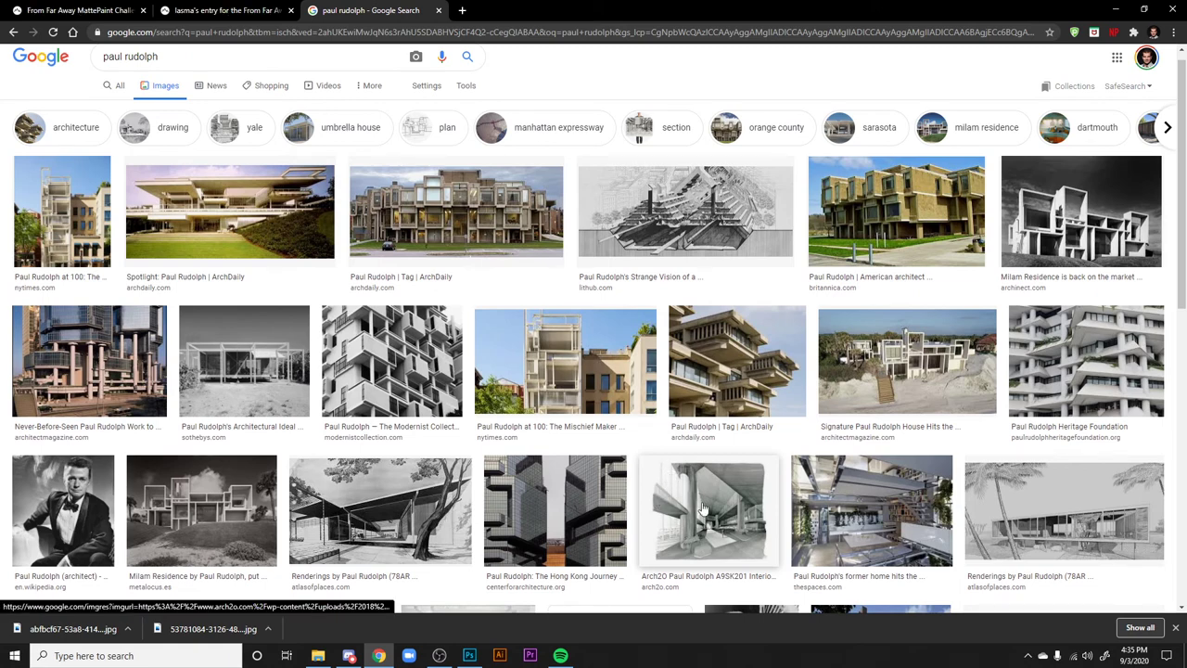
scroll(703, 508, "down", 2)
scroll(649, 399, "down", 2)
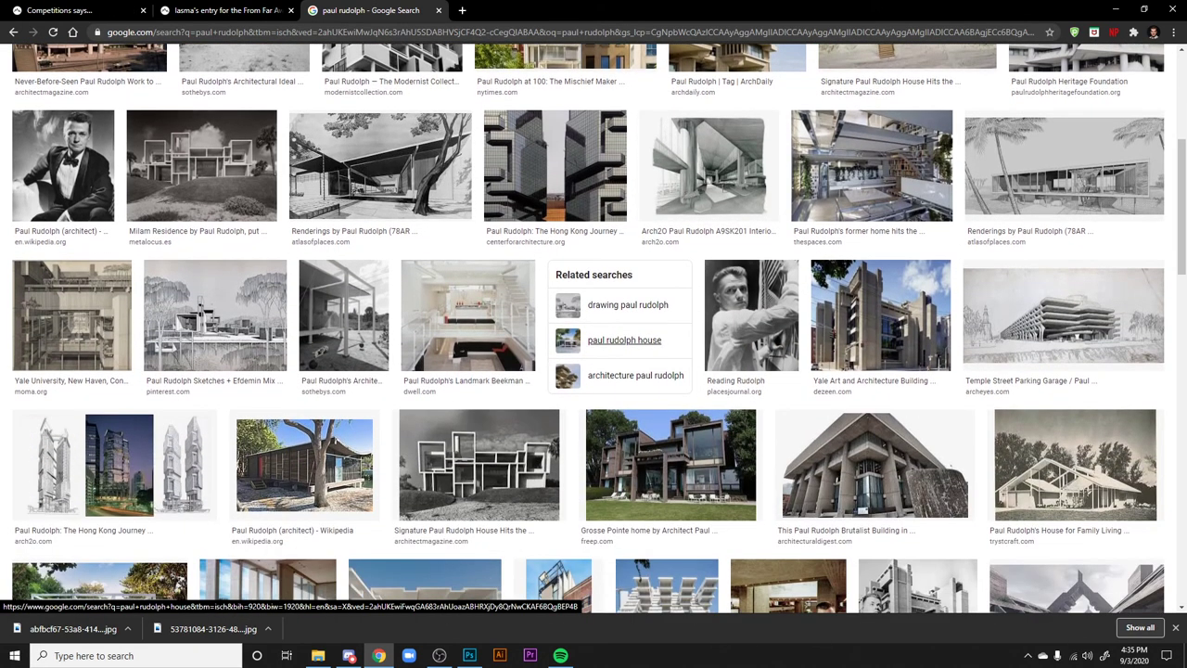
scroll(649, 399, "up", 1)
scroll(663, 417, "down", 4)
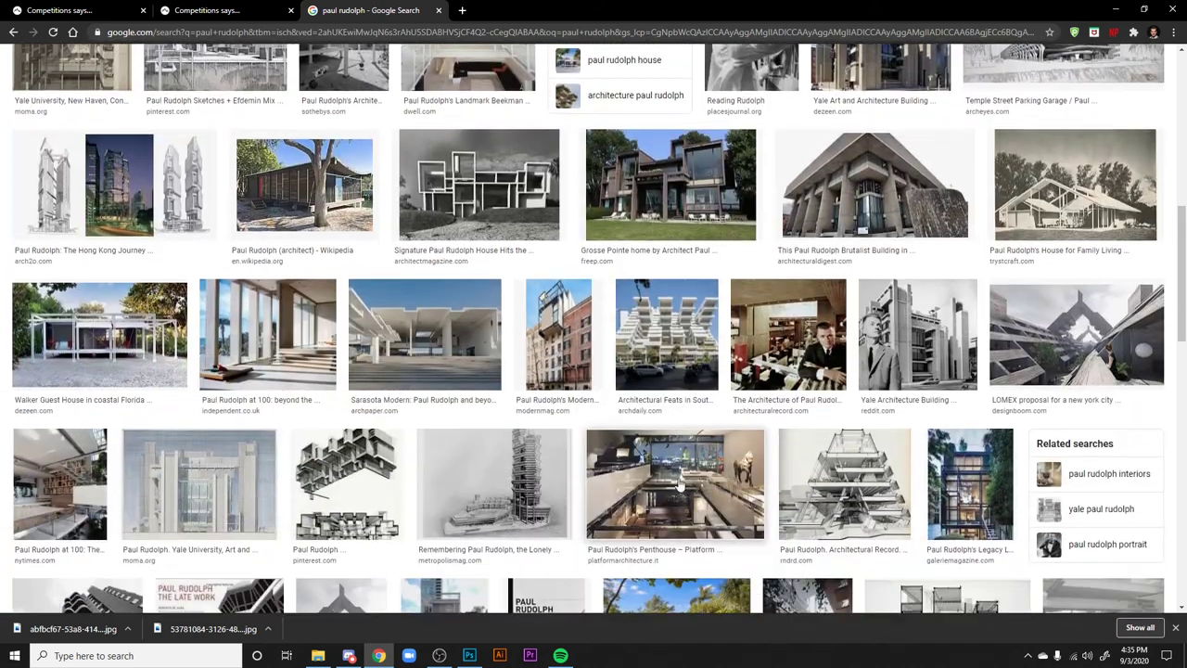
left_click(1076, 334)
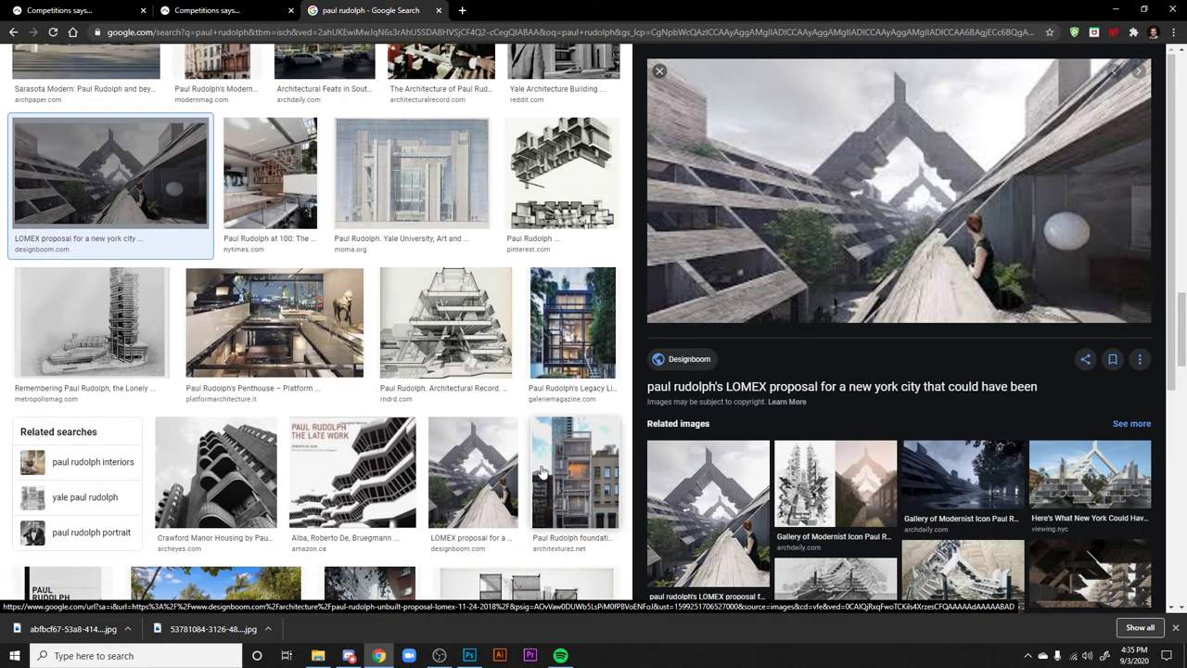
- Look further through the Paul Rudolph image results and open the preview of the drawingcenter.org city perspective drawing
scroll(565, 535, "down", 2)
scroll(315, 371, "down", 7)
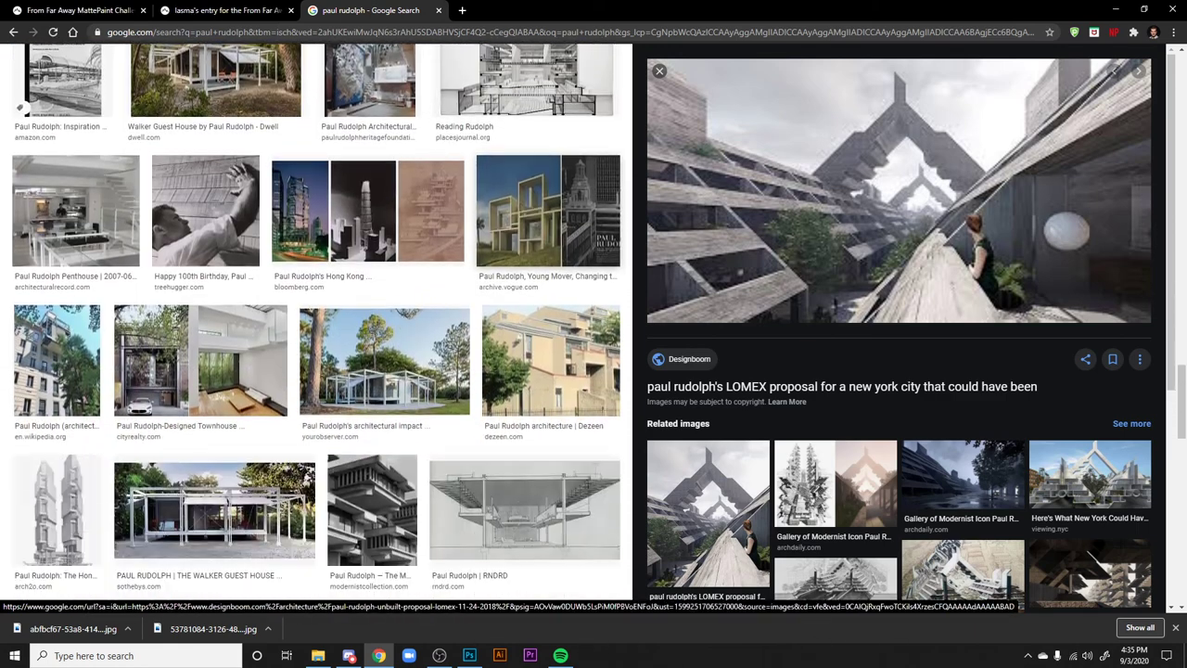
scroll(546, 419, "down", 5)
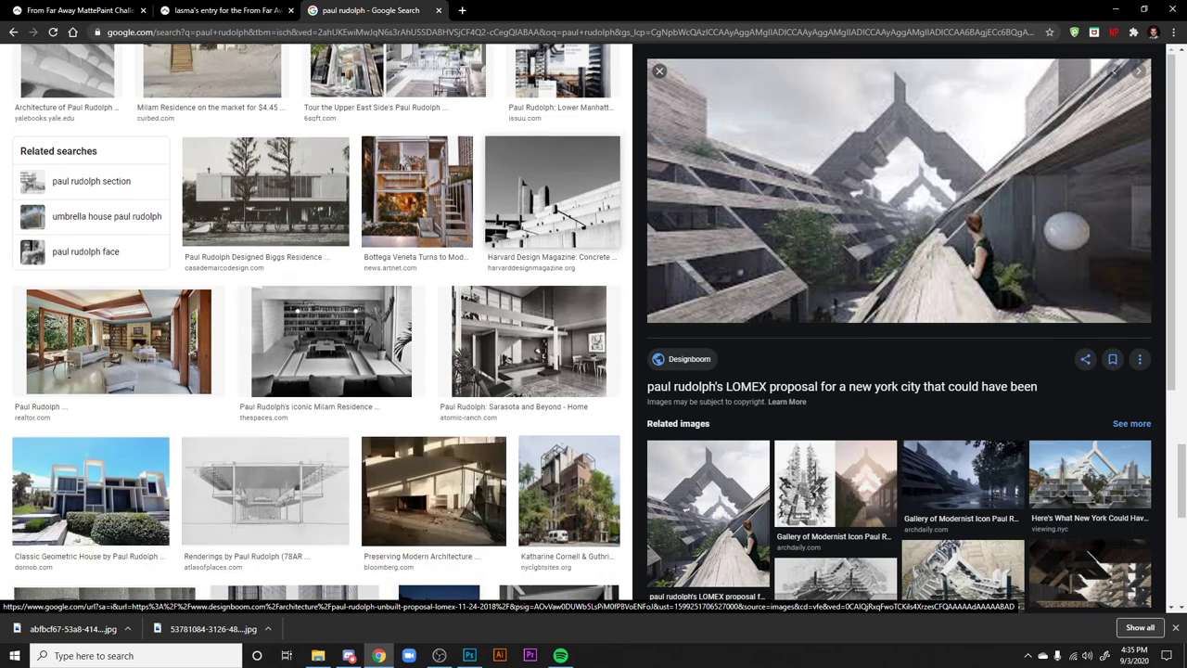
scroll(545, 419, "down", 5)
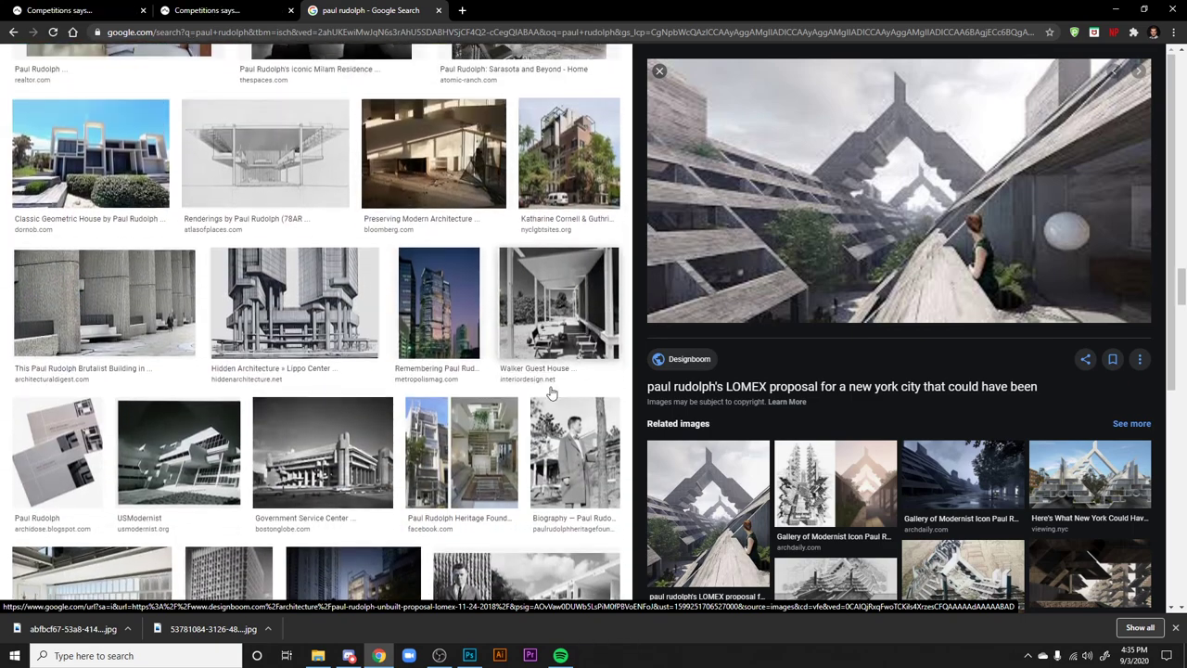
scroll(546, 364, "down", 5)
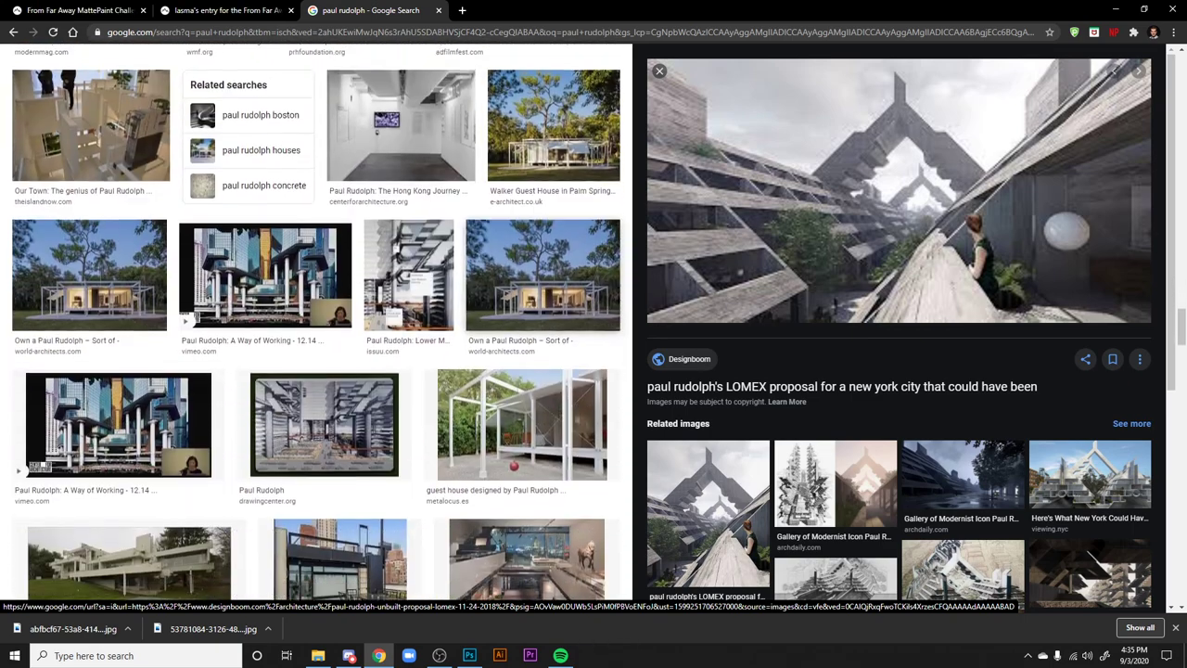
left_click(290, 415)
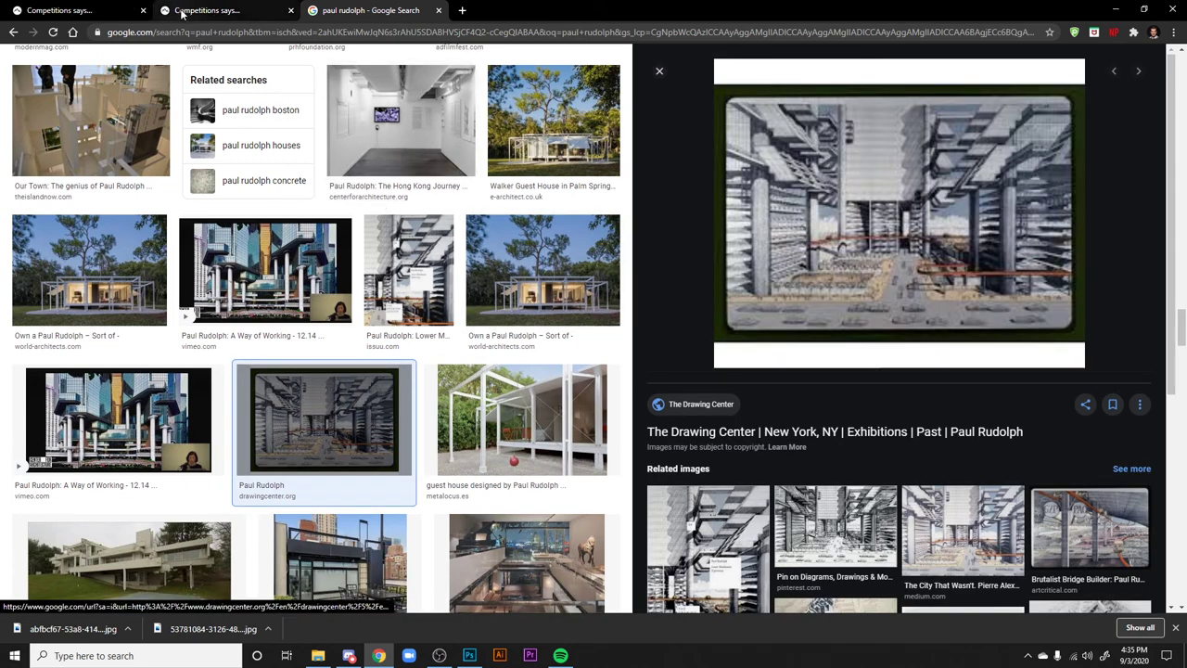
- Return to the entry showing maya_test.PNG, and close both the Paul Rudolph image search and that entry
left_click(208, 11)
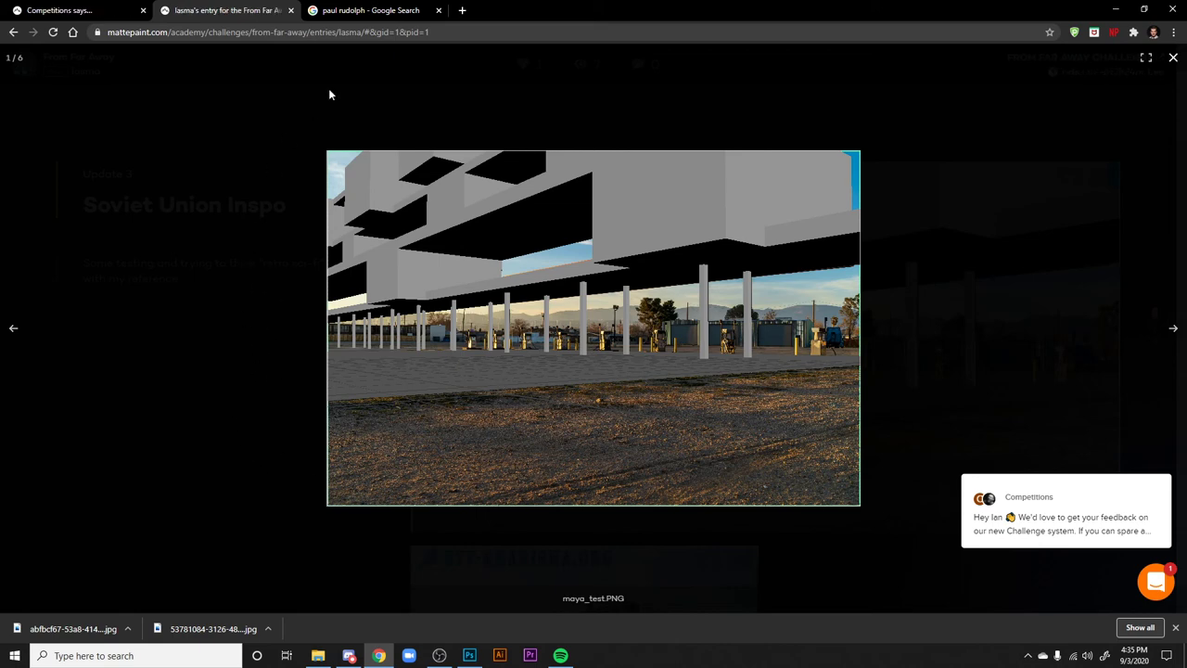
left_click(438, 11)
left_click(290, 11)
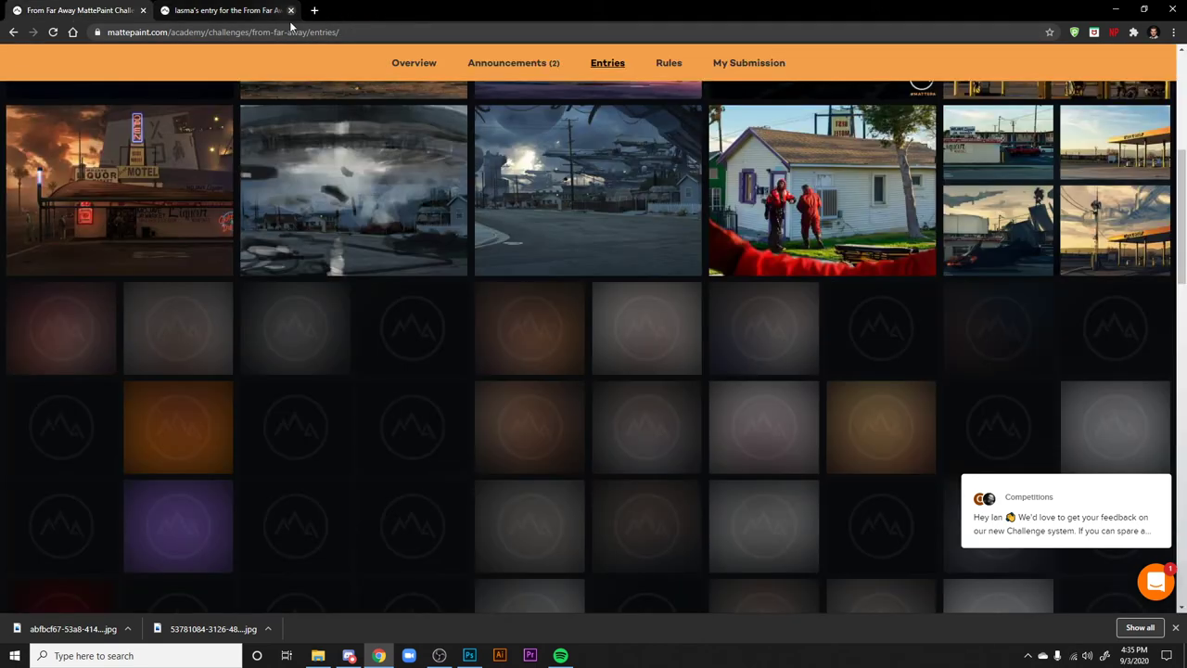
- Reload the From Far Away entries gallery and look through its thumbnails for the next submission to review
scroll(524, 464, "up", 3)
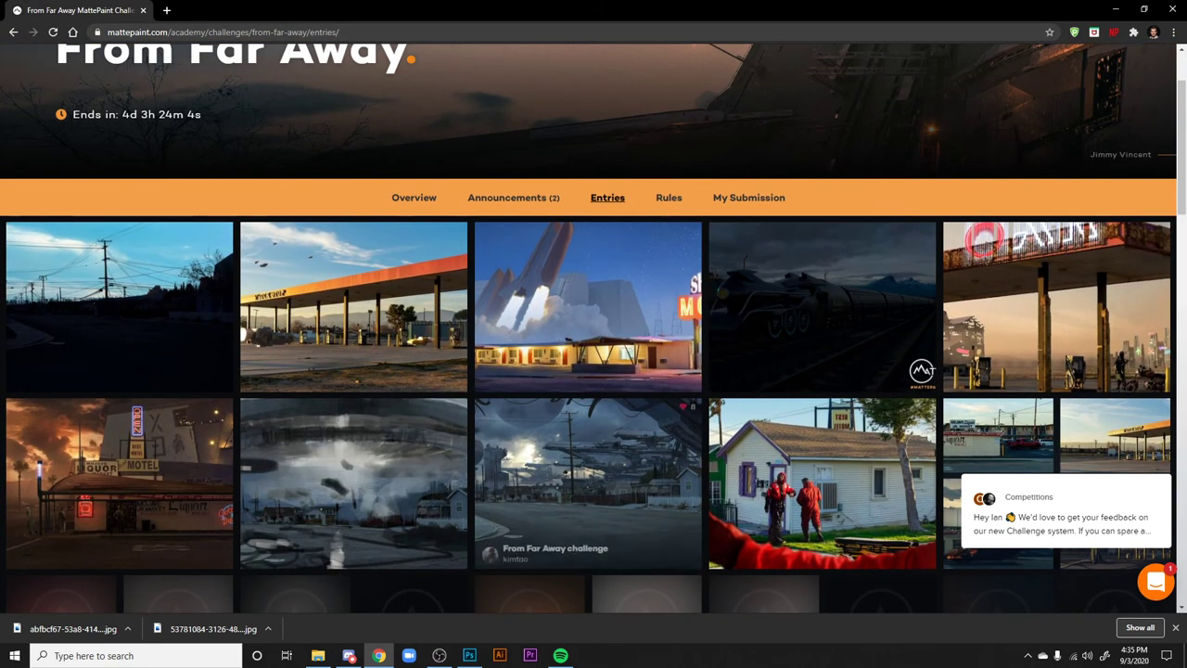
scroll(680, 411, "down", 1)
left_click(679, 411)
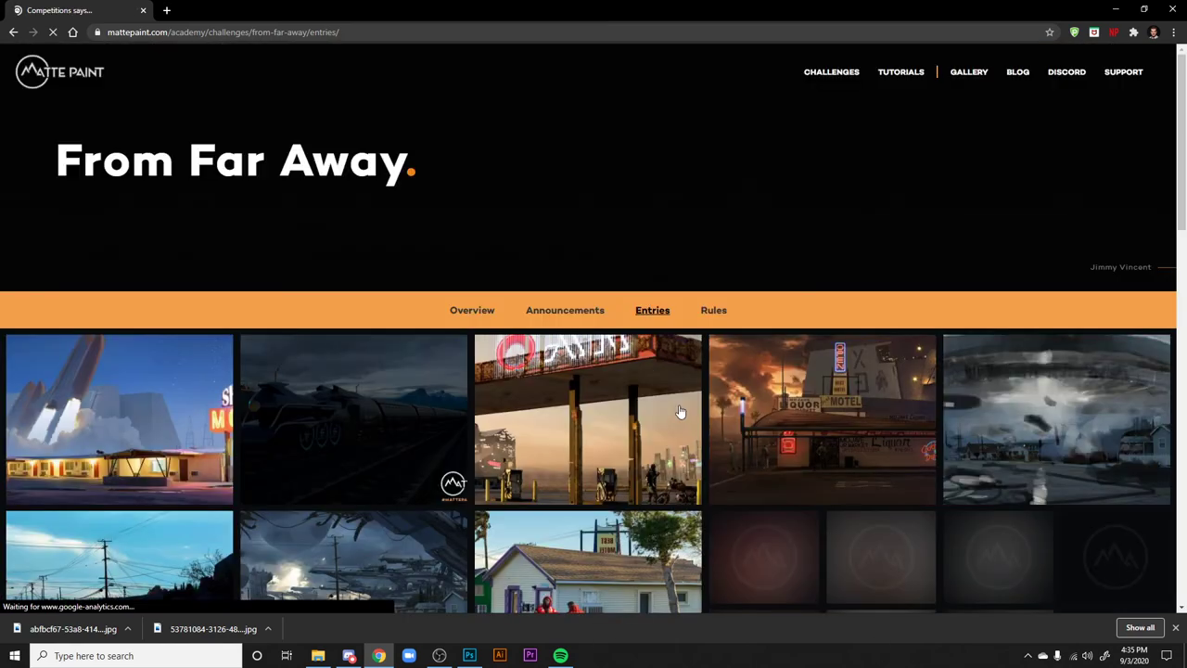
scroll(538, 501, "down", 3)
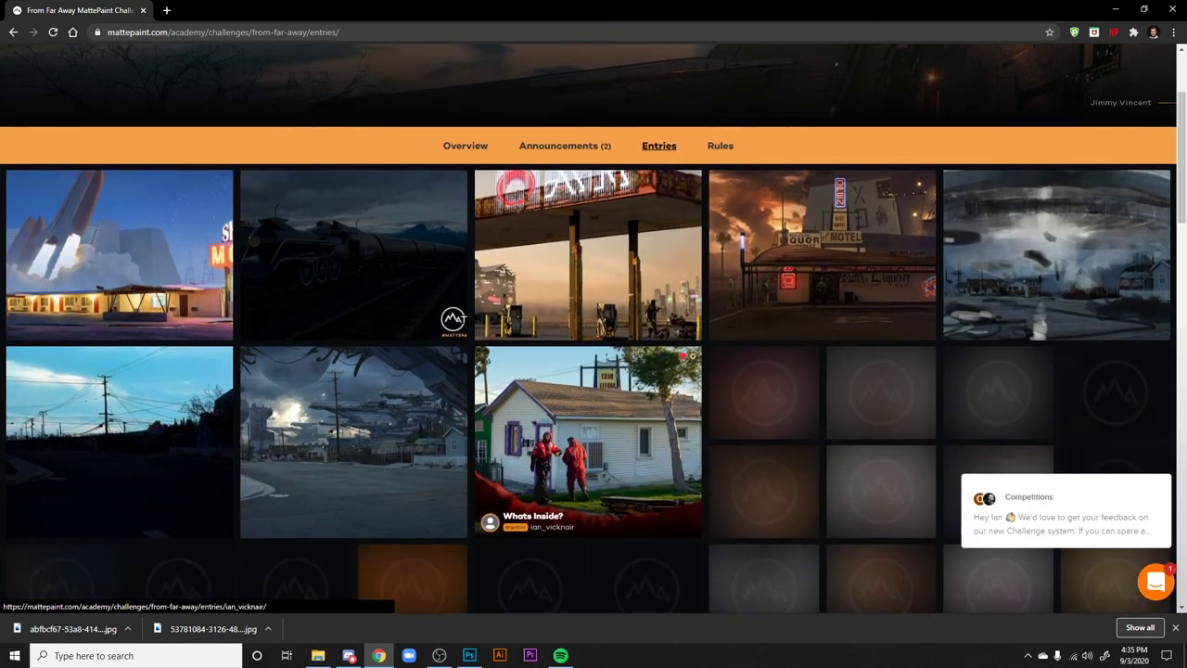
scroll(535, 554, "down", 5)
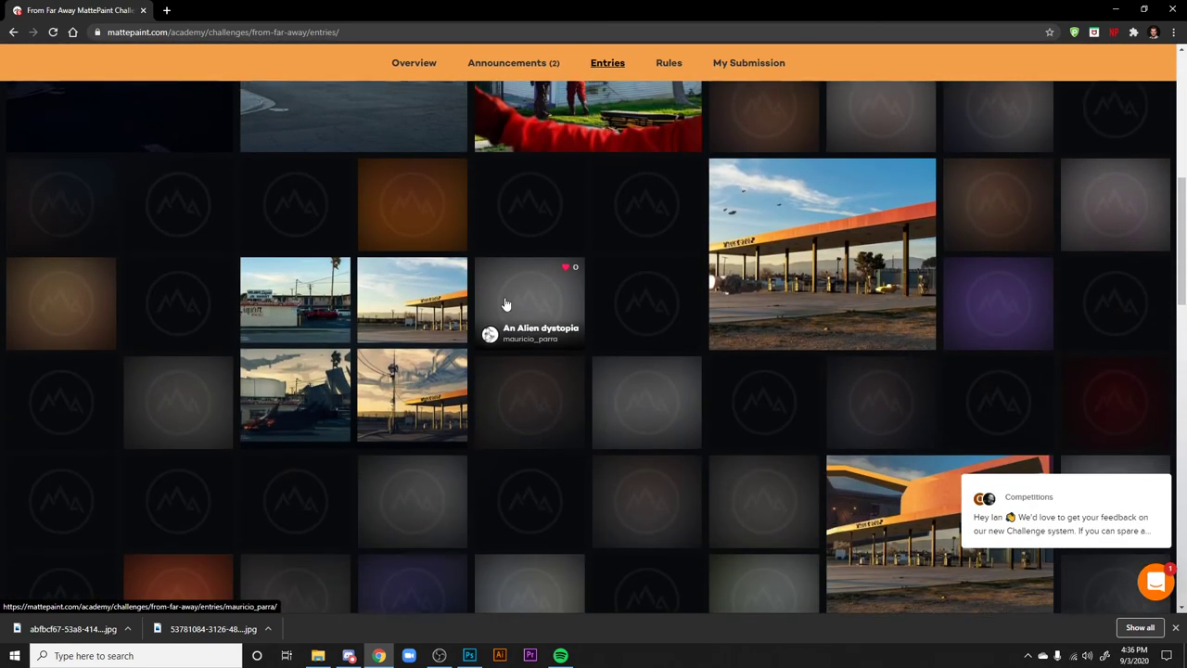
scroll(593, 347, "up", 2)
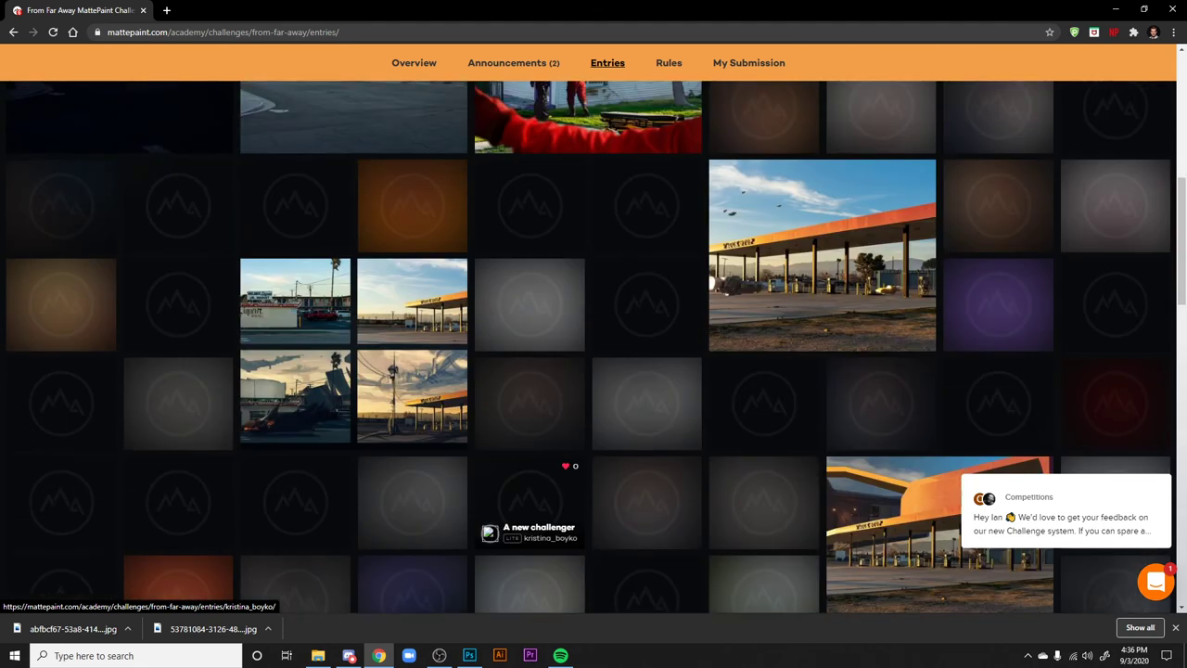
scroll(529, 483, "down", 3)
scroll(500, 380, "up", 1)
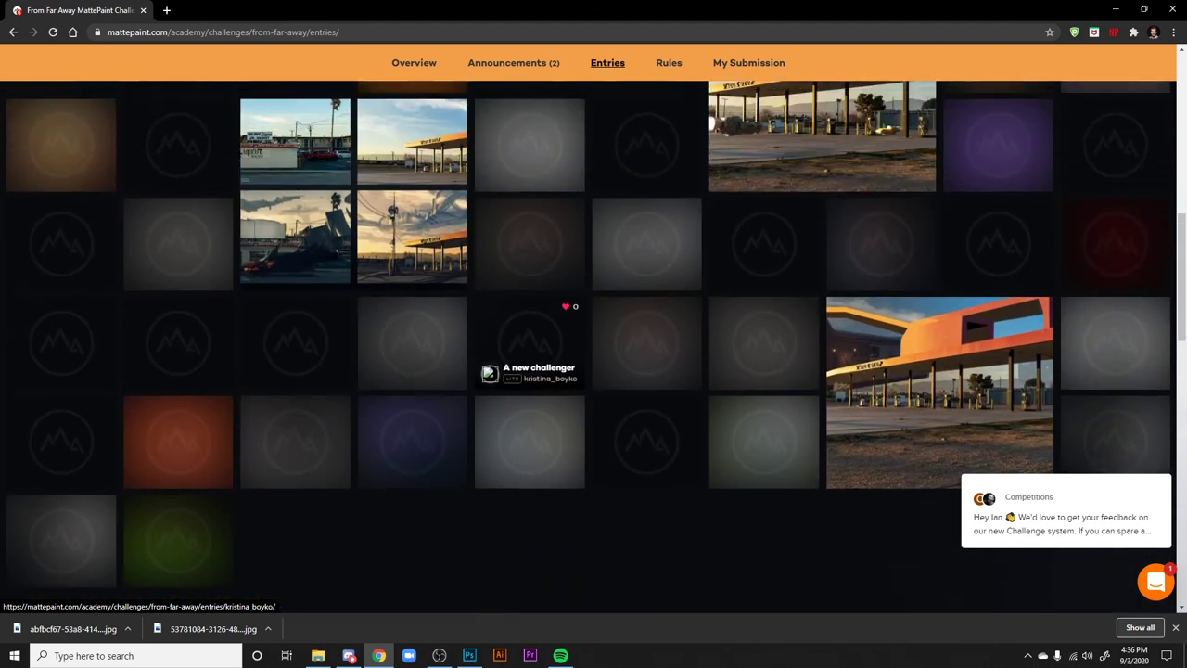
scroll(466, 360, "up", 1)
- Refresh the entries gallery again and compare the remaining artwork and placeholder thumbnails, including The chase, for another submission
left_click(465, 359)
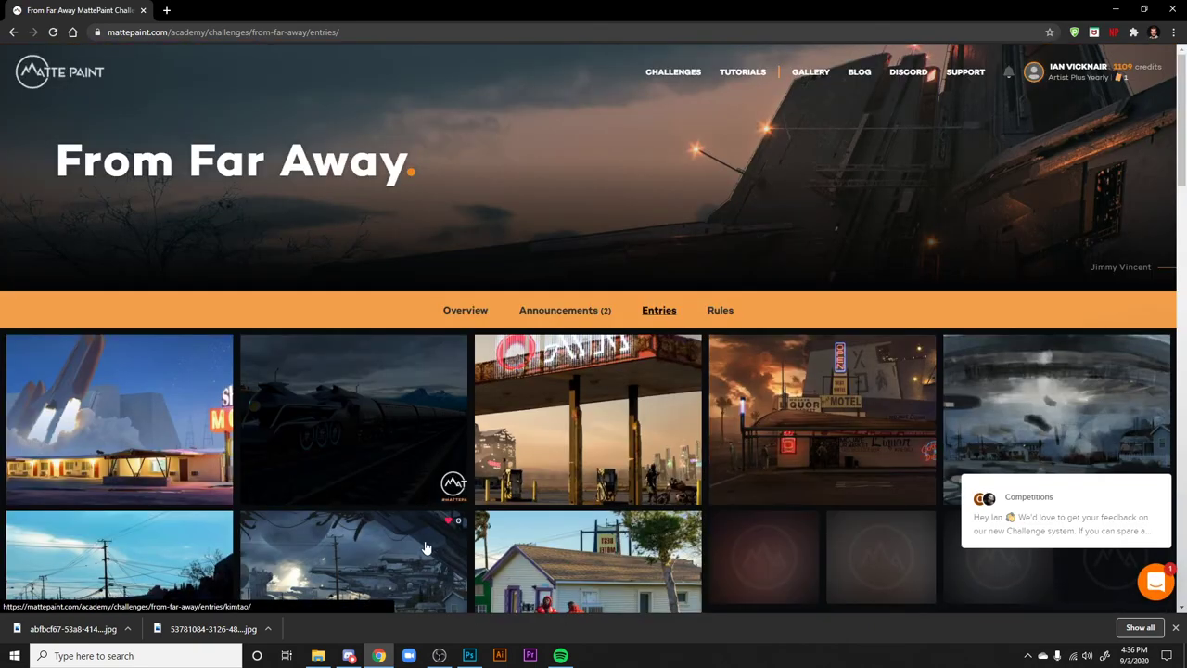
scroll(409, 522, "down", 3)
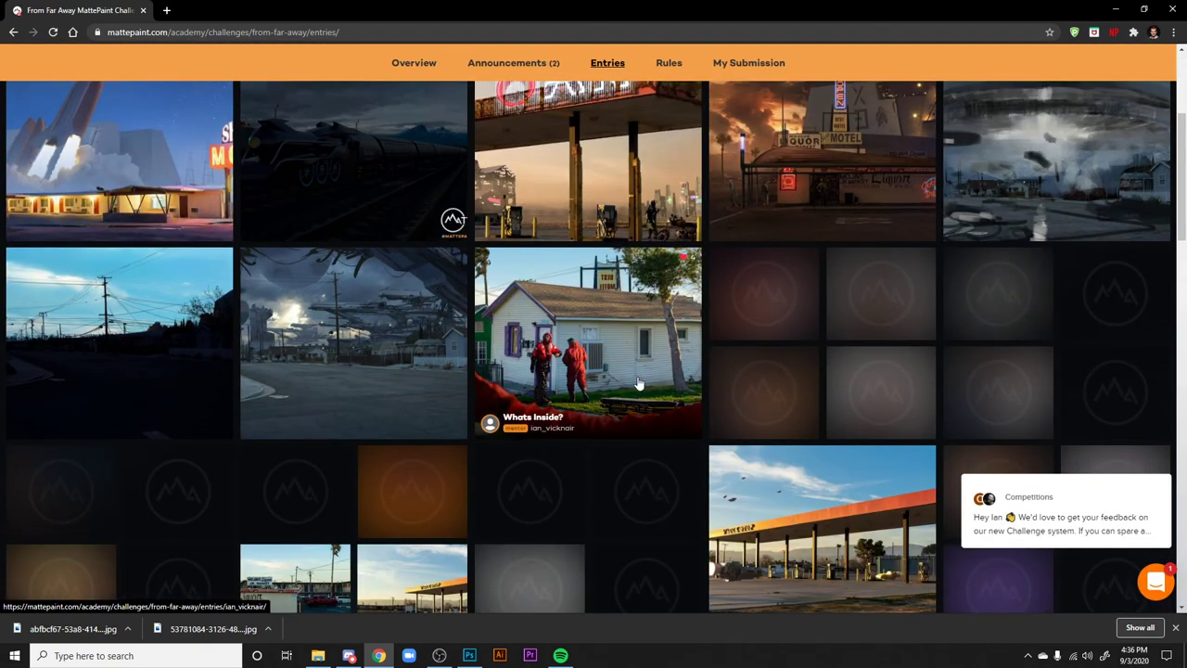
scroll(704, 315, "down", 2)
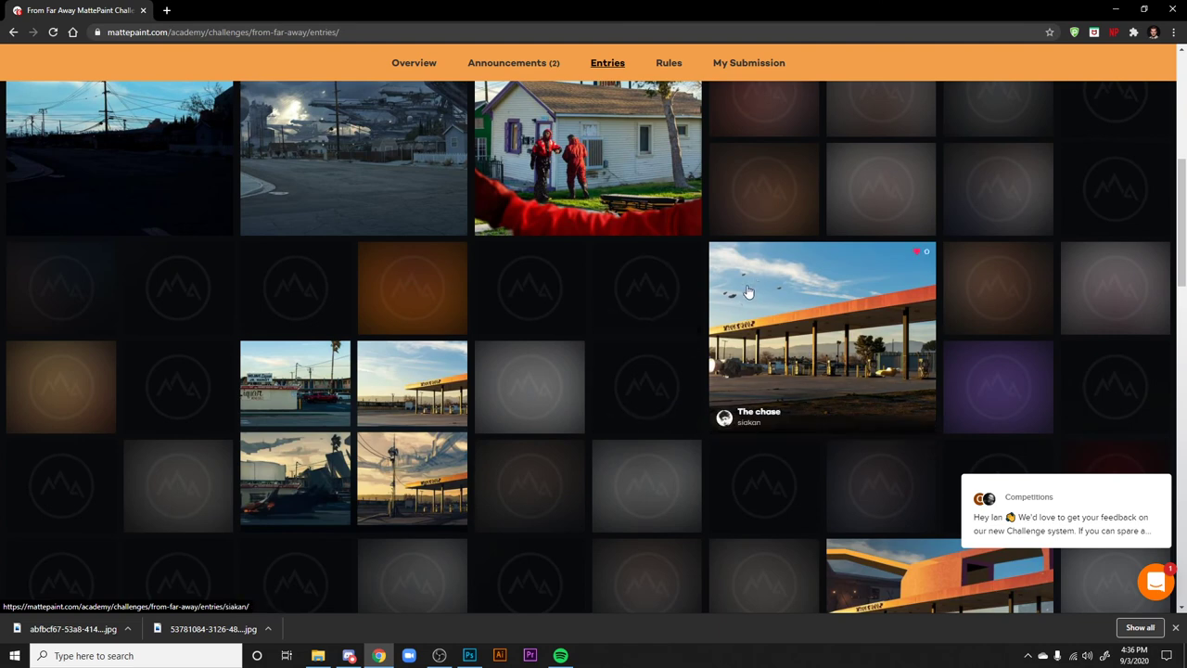
scroll(742, 288, "up", 3)
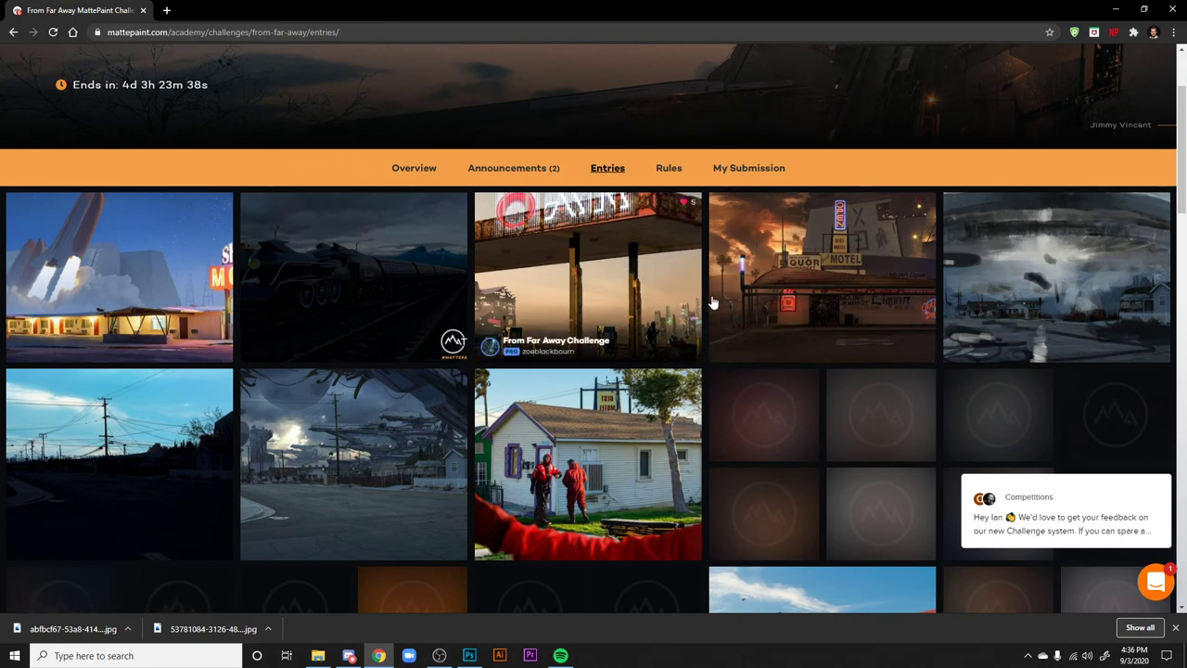
scroll(712, 303, "down", 3)
scroll(763, 374, "down", 3)
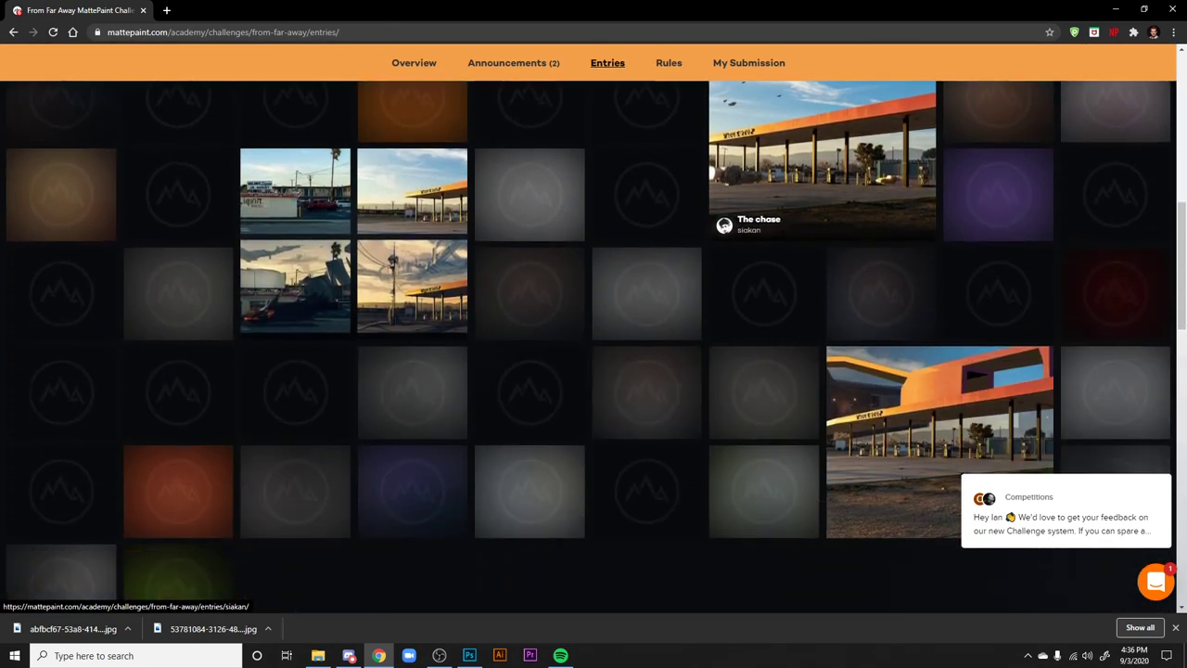
scroll(712, 173, "up", 2)
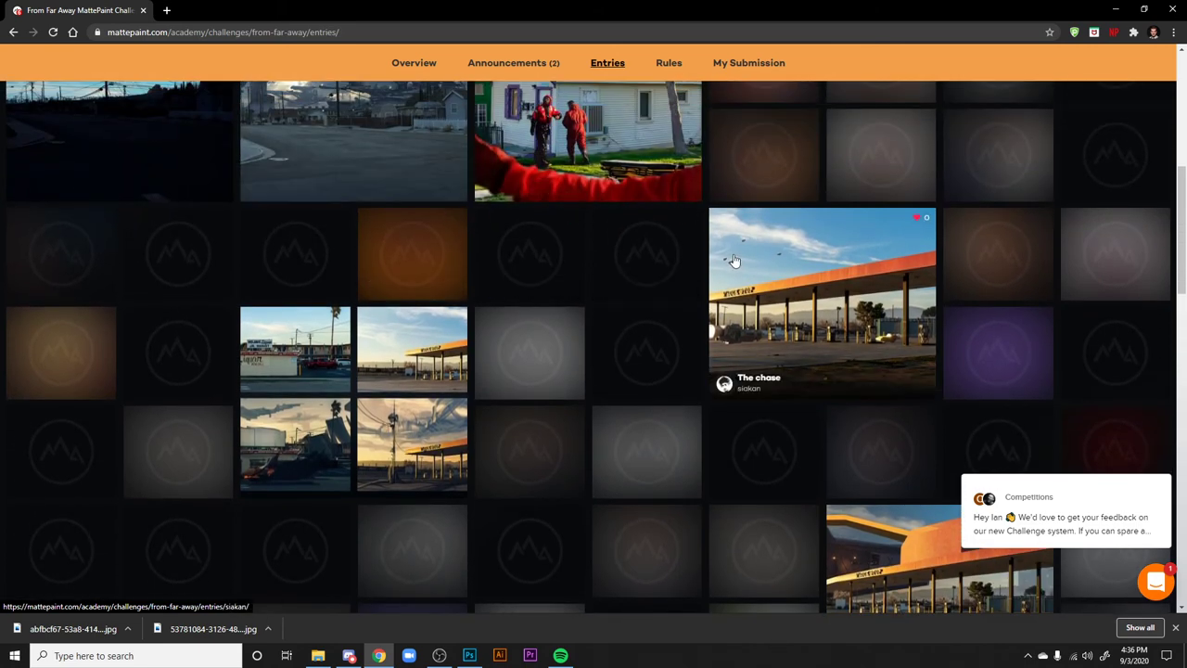
scroll(775, 272, "down", 1)
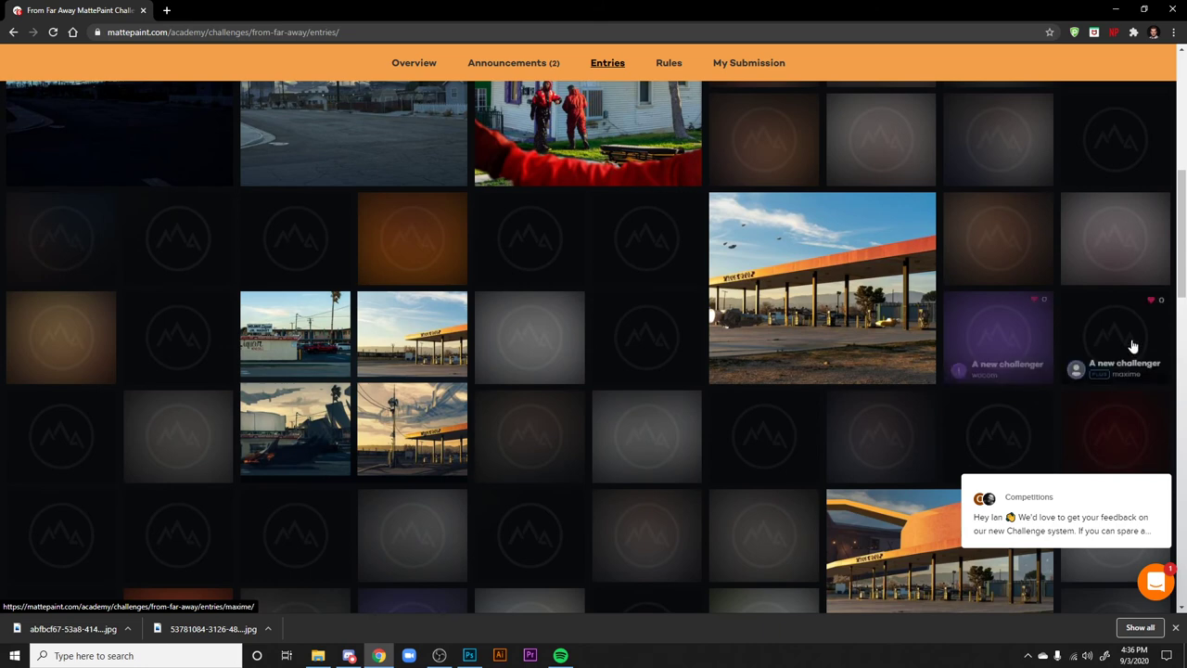
scroll(1092, 445, "down", 1)
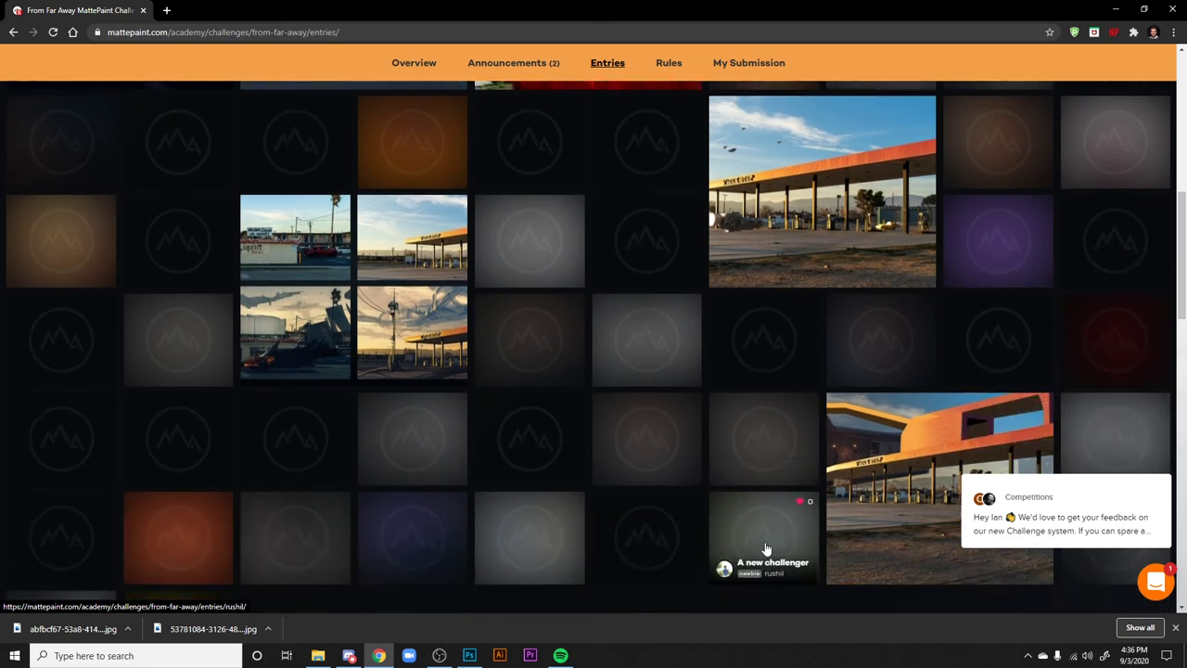
- Open the From Far Away entry with three likes in a new tab and view its first sketch update
right_click(672, 329)
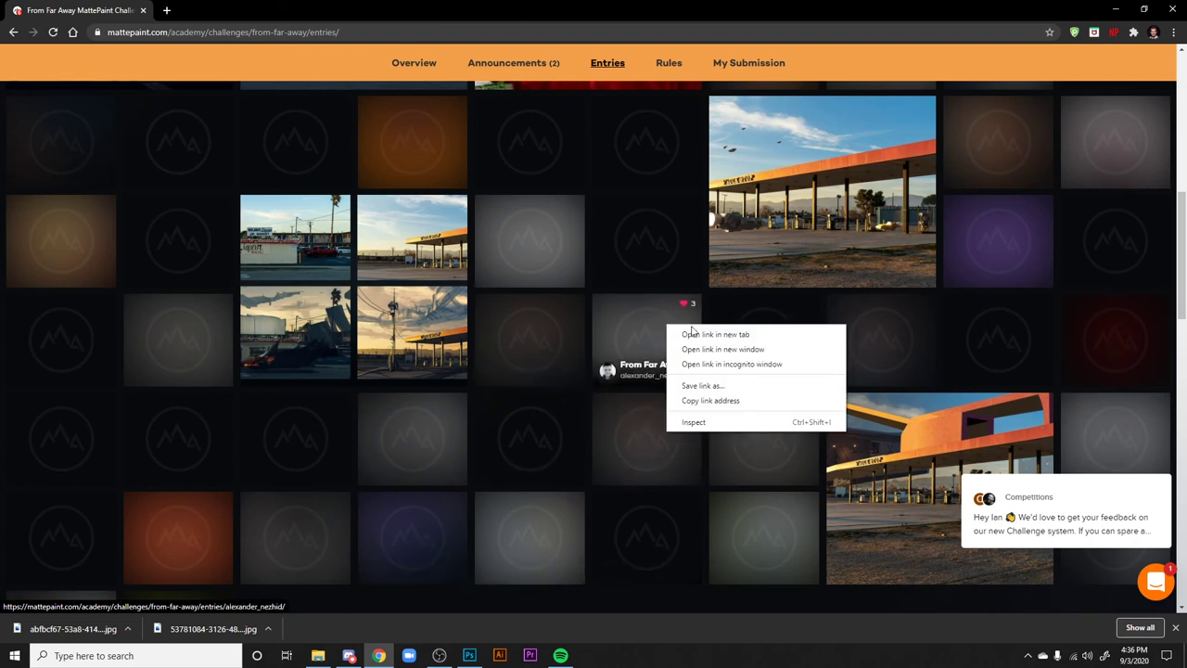
left_click(705, 337)
left_click(206, 10)
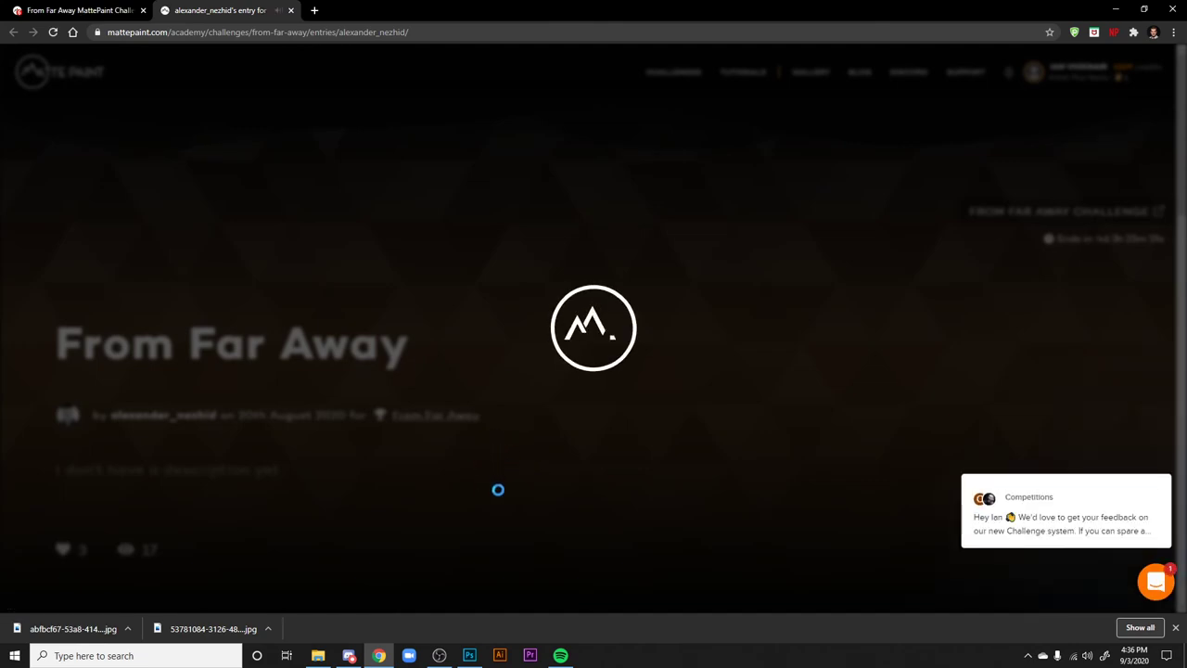
scroll(538, 525, "down", 5)
scroll(334, 133, "up", 2)
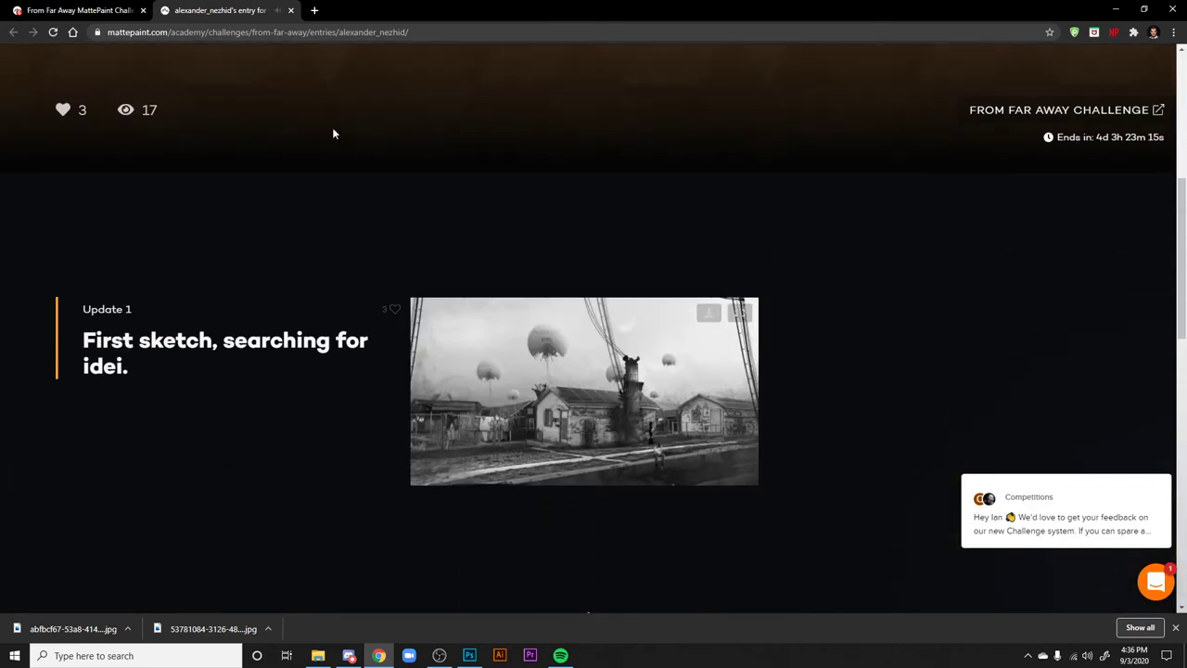
- Close the entry with the first balloon sketch and look over the artwork and placeholder thumbnails in the entries gallery
left_click(290, 10)
scroll(295, 436, "down", 2)
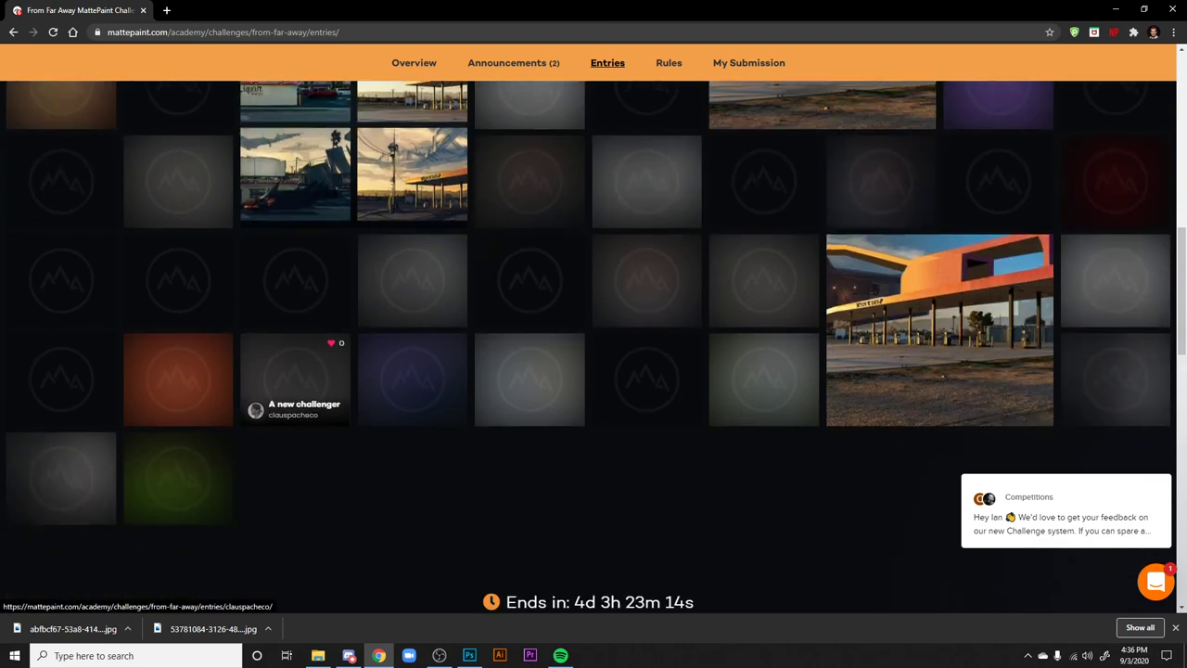
scroll(295, 435, "up", 3)
scroll(94, 448, "up", 2)
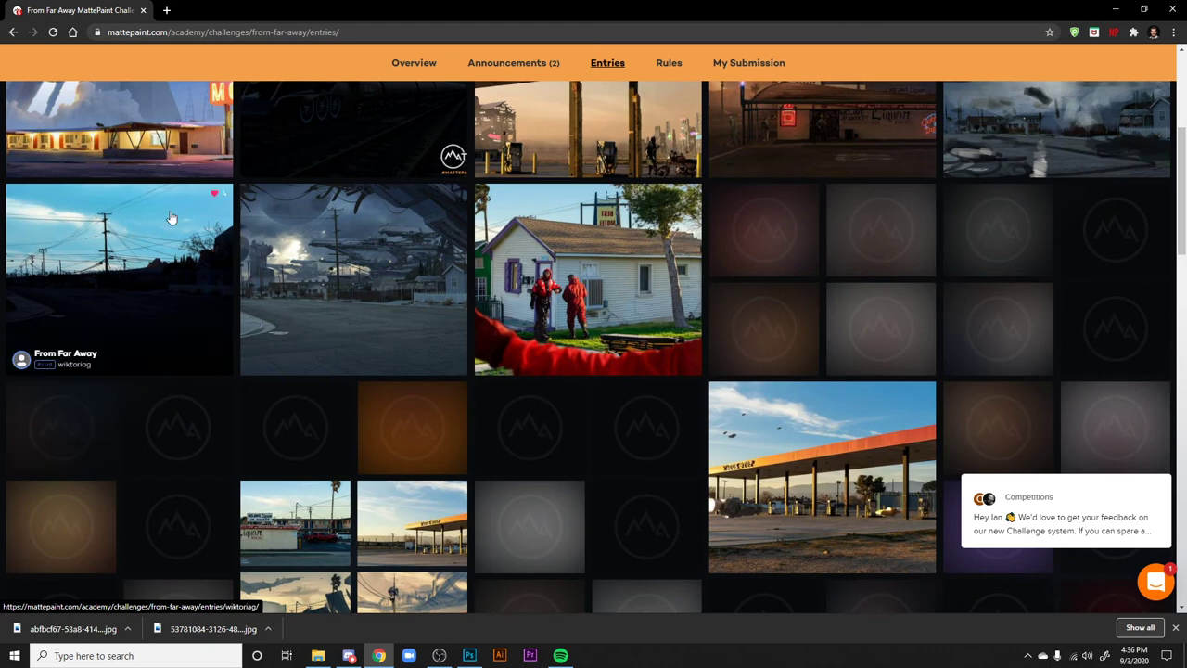
- Hide the browser's list of downloaded files and reload the From Far Away entries gallery
left_click(34, 33)
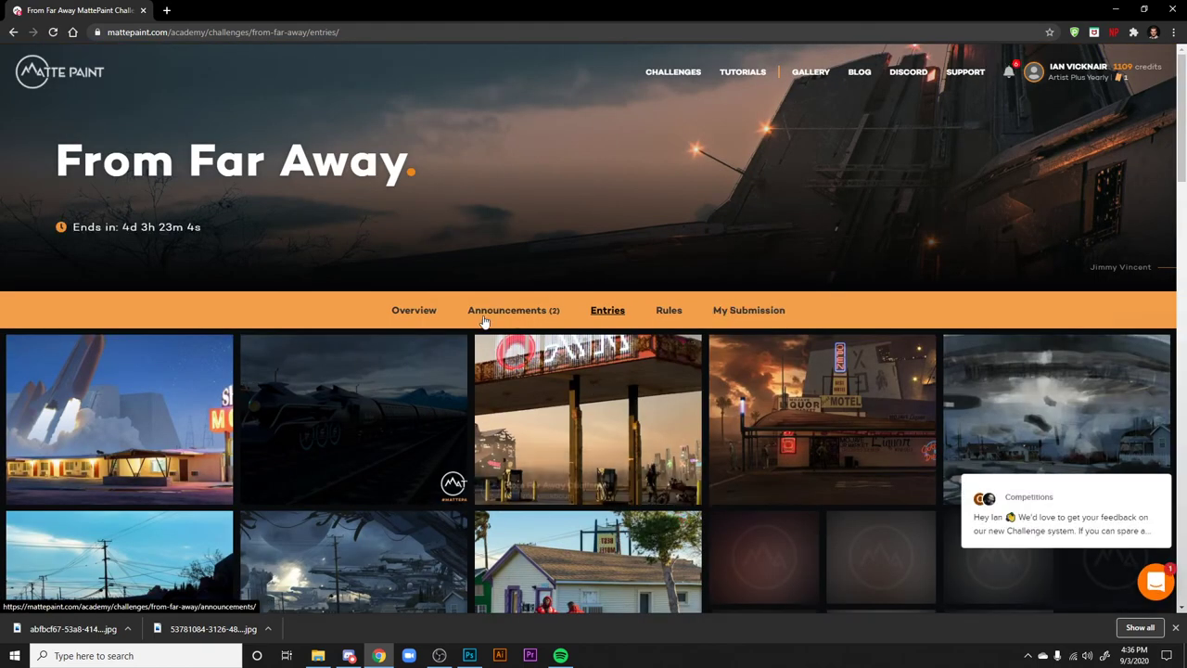
left_click(1175, 627)
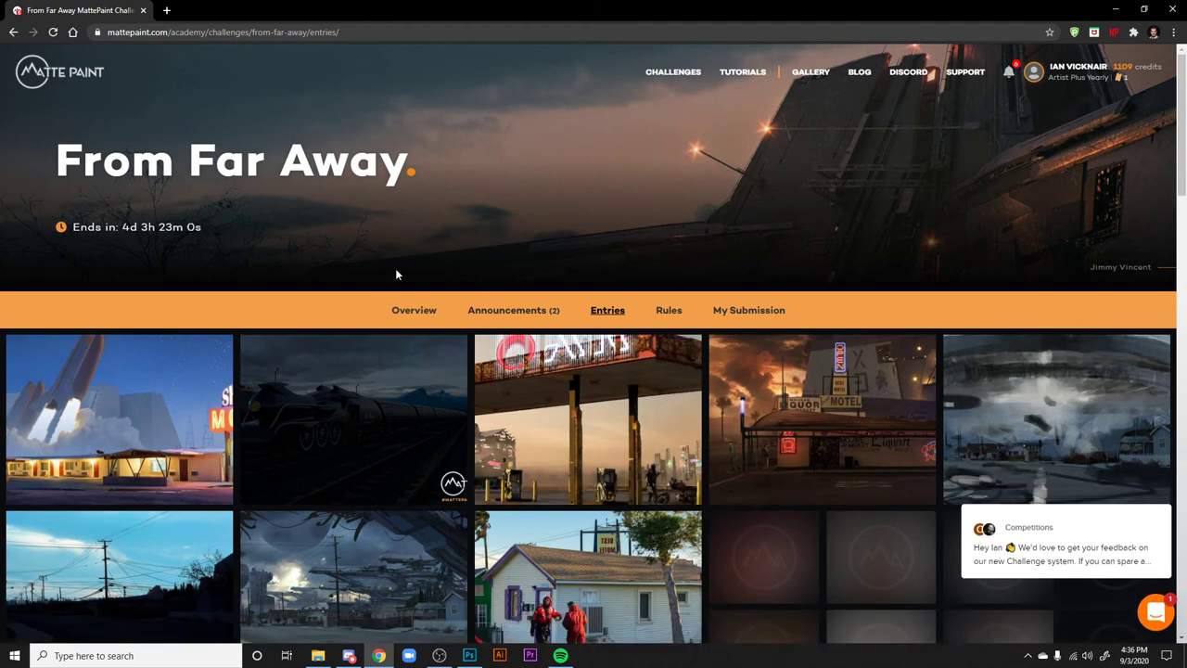
key("F5")
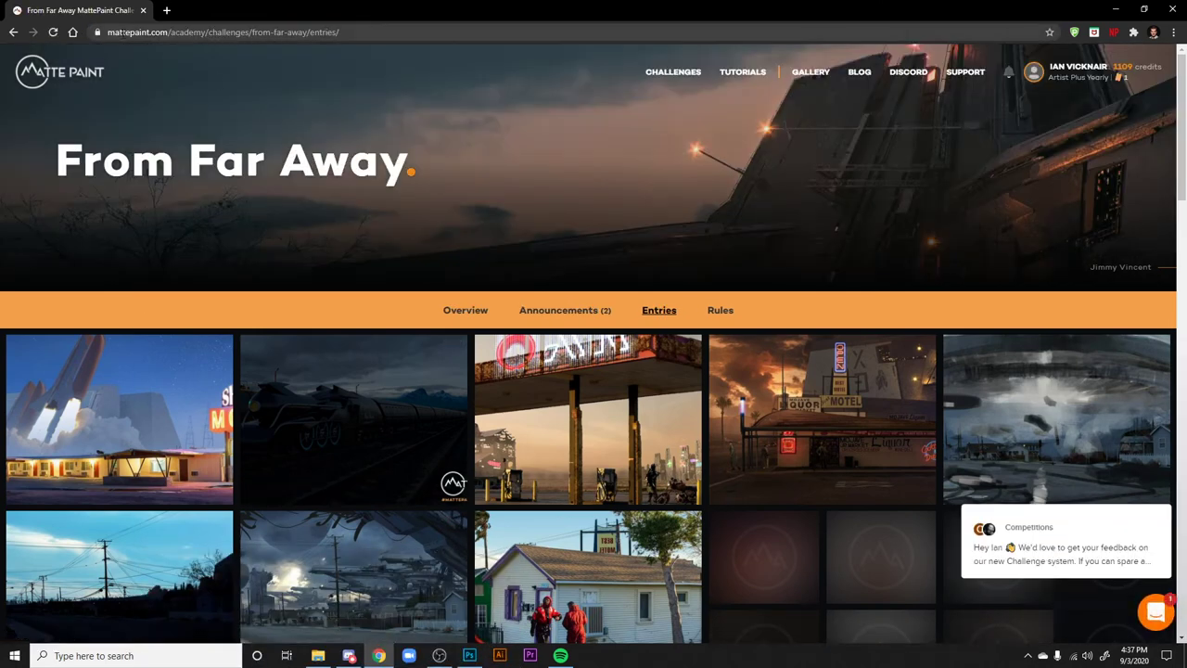
- Open Google in a new tab, look through the image results for "the", and close that tab
left_click(166, 10)
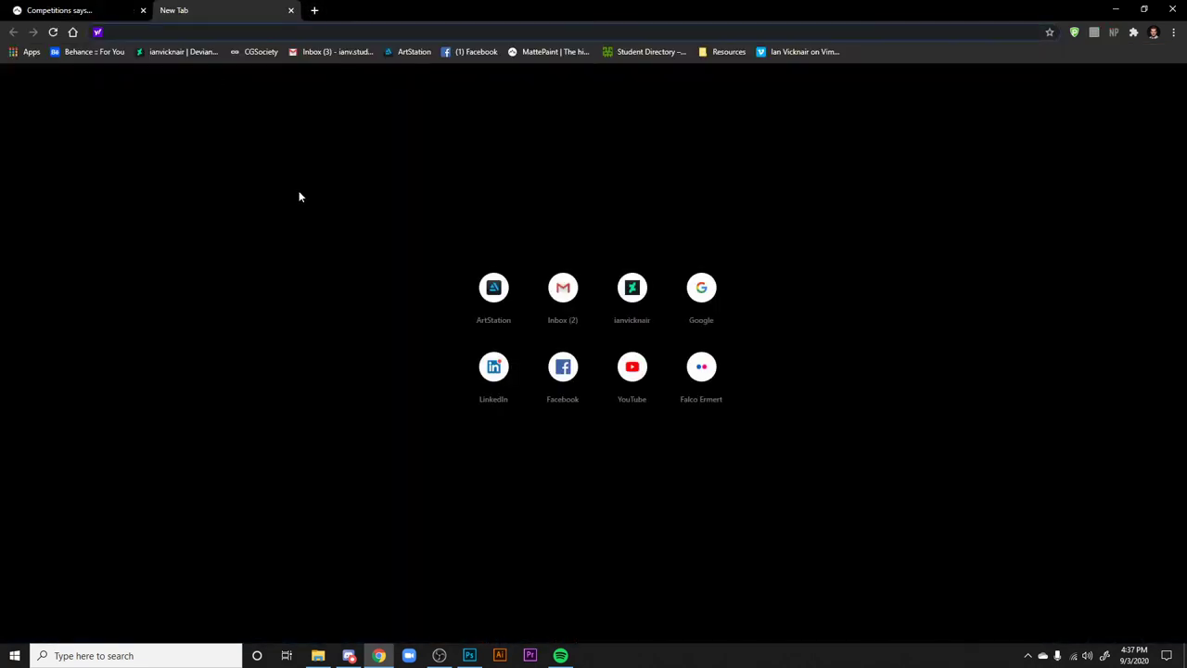
type("google.com")
key("Return")
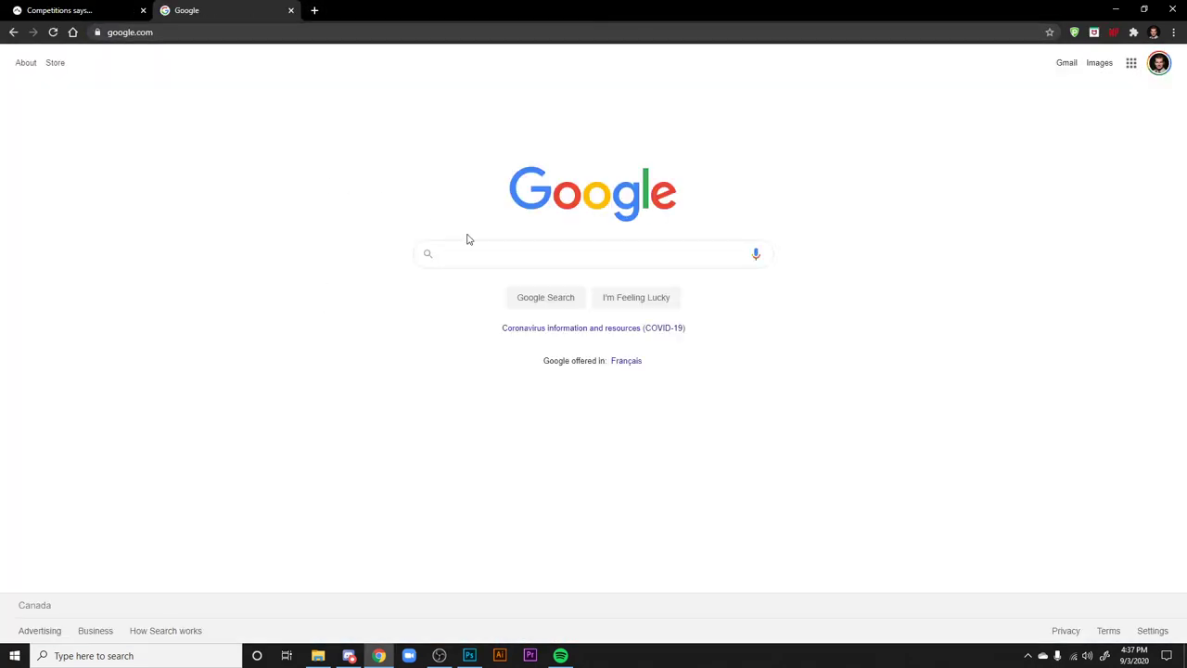
type("the")
key("Return")
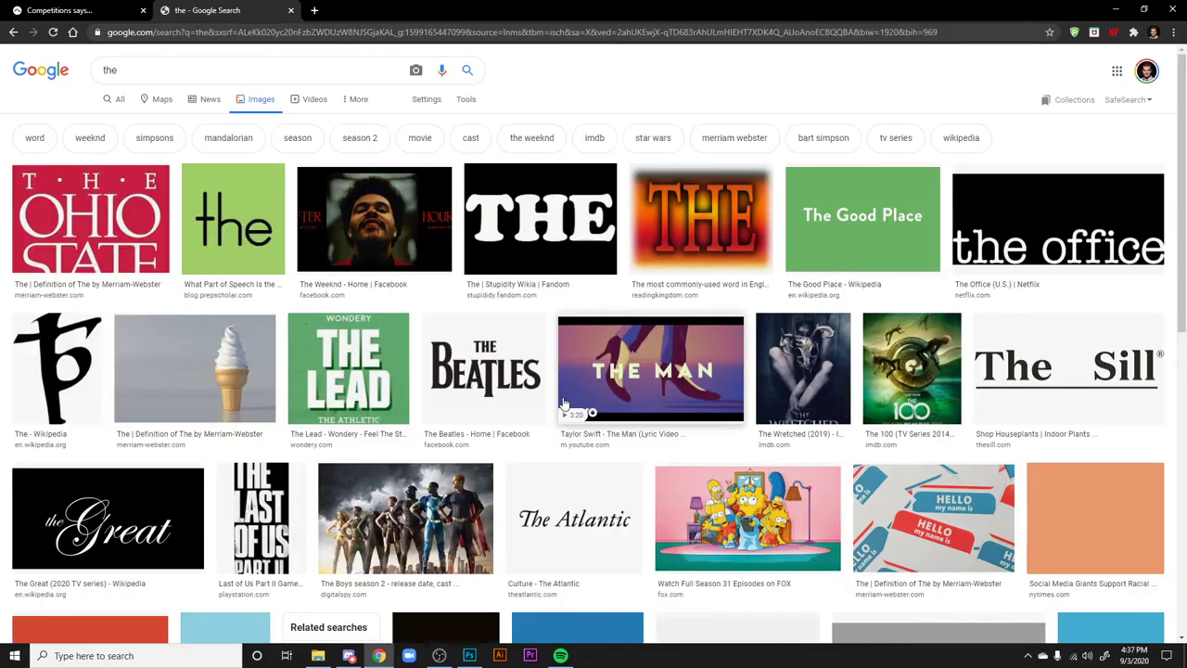
scroll(427, 105, "down", 5)
scroll(428, 105, "up", 2)
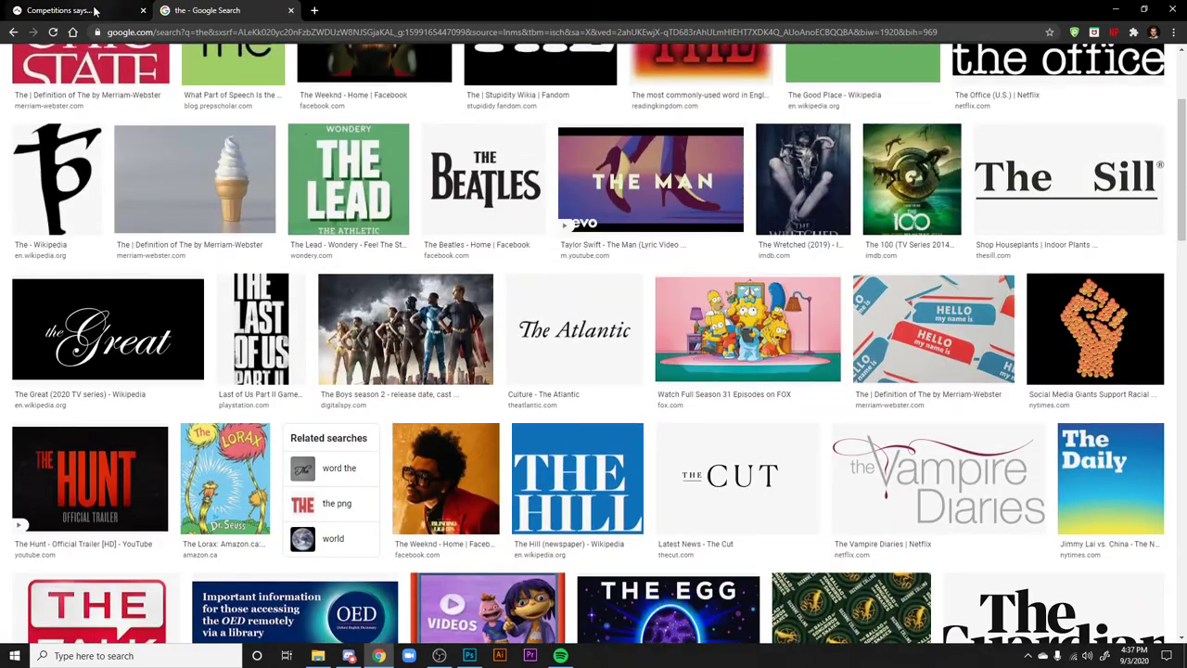
left_click(290, 11)
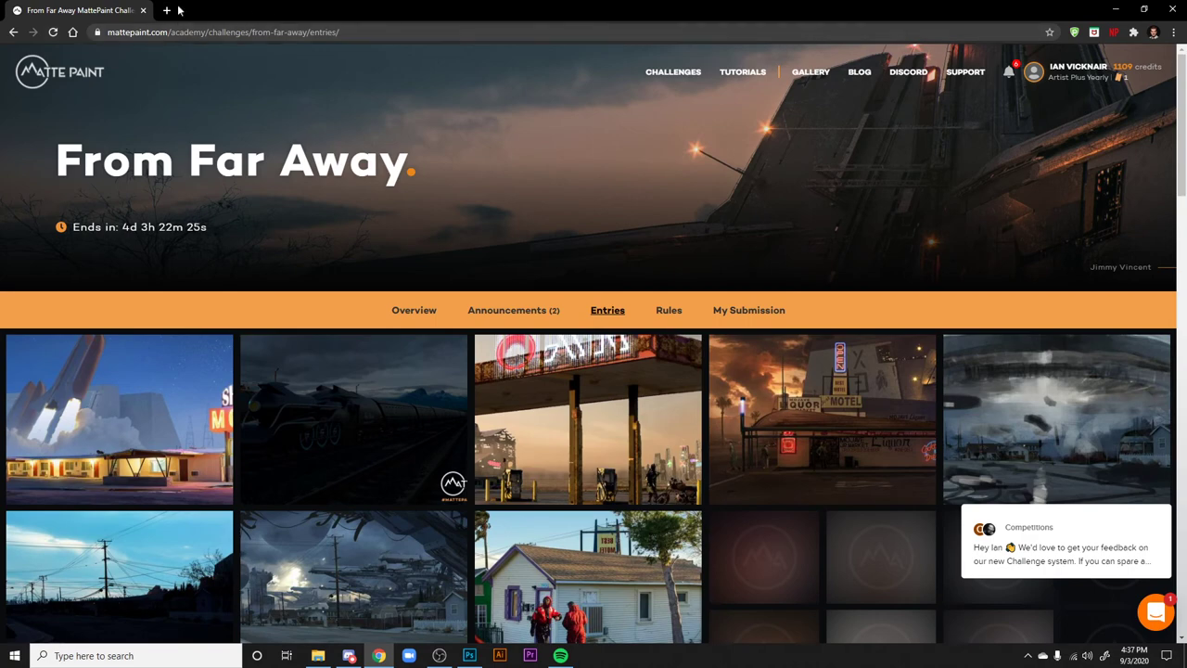
- Open mattepaint.com/academy/challenges/from-far-away/ in a new tab and close the old entries gallery tab
left_click(176, 10)
type("mat")
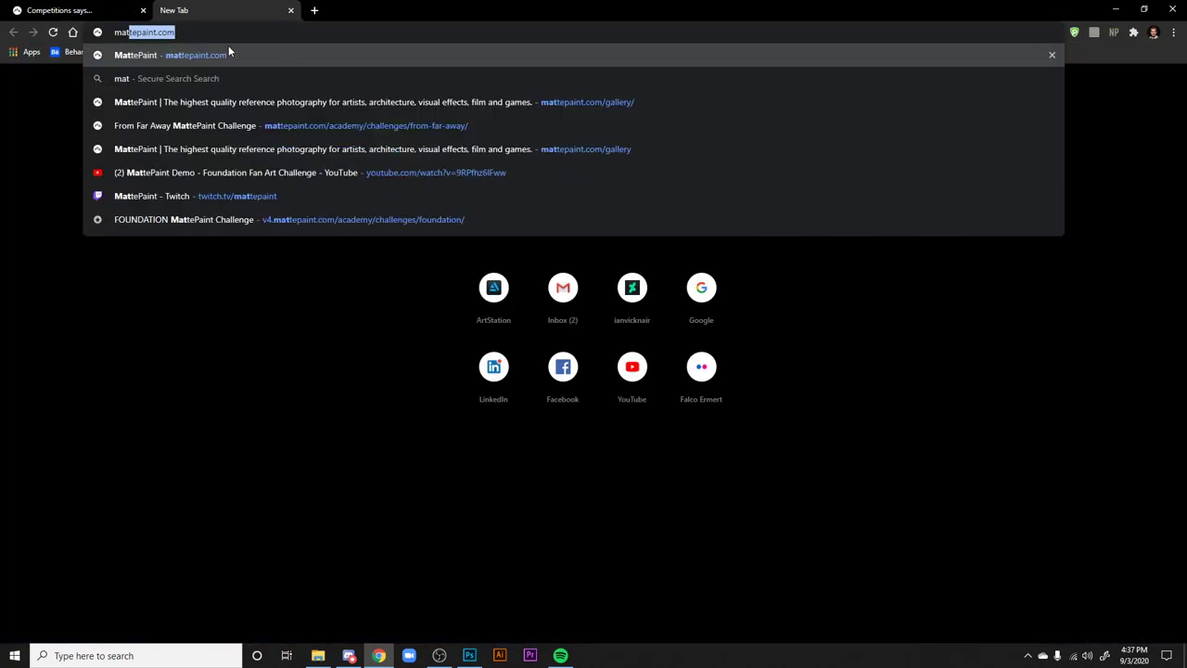
key("Down")
key("Down")
key("Down")
key("Down")
key("Up")
key("Return")
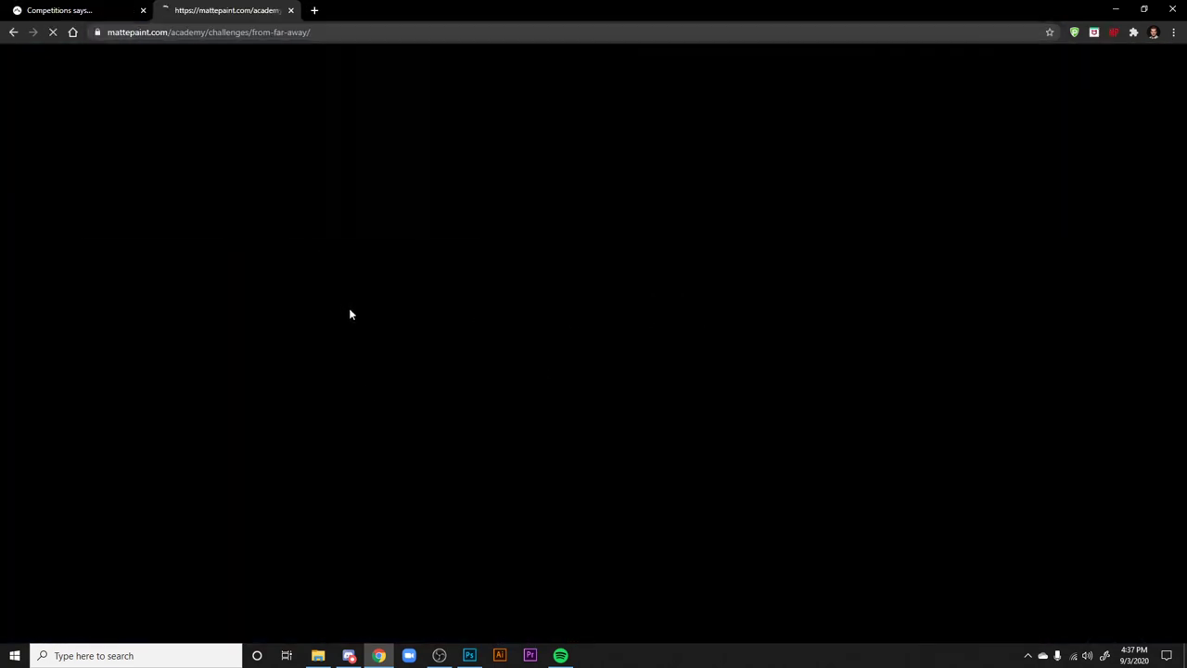
left_click(143, 11)
- Open the entries gallery from the From Far Away challenge overview
scroll(695, 283, "down", 5)
scroll(695, 283, "up", 2)
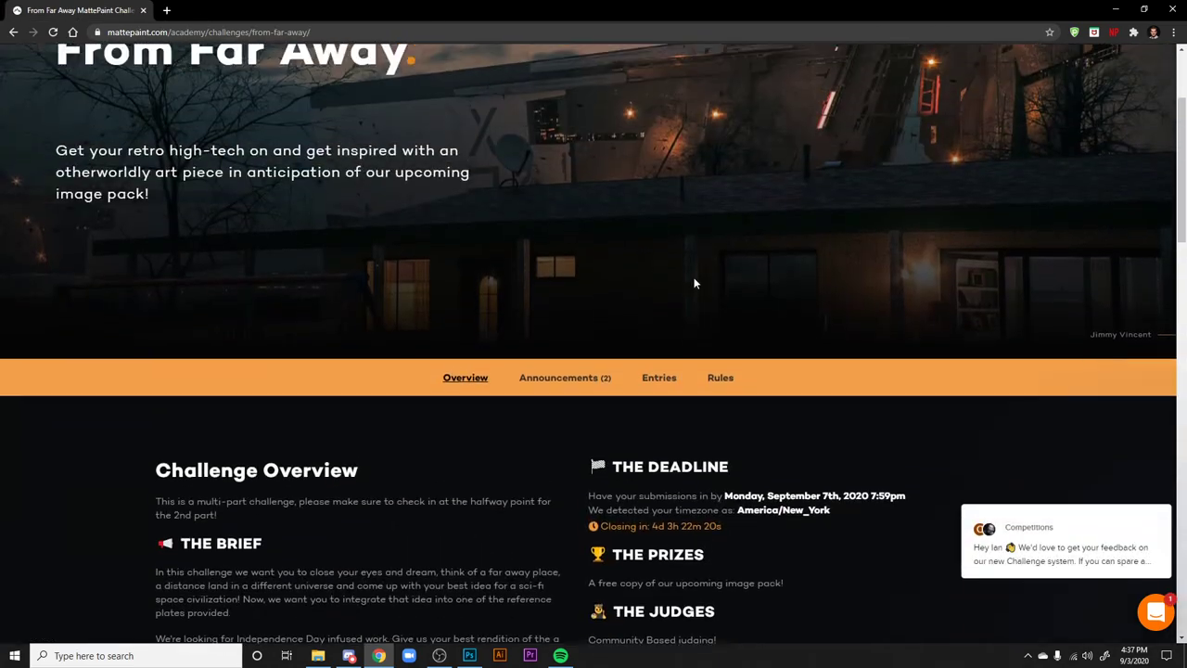
left_click(658, 394)
left_click(604, 312)
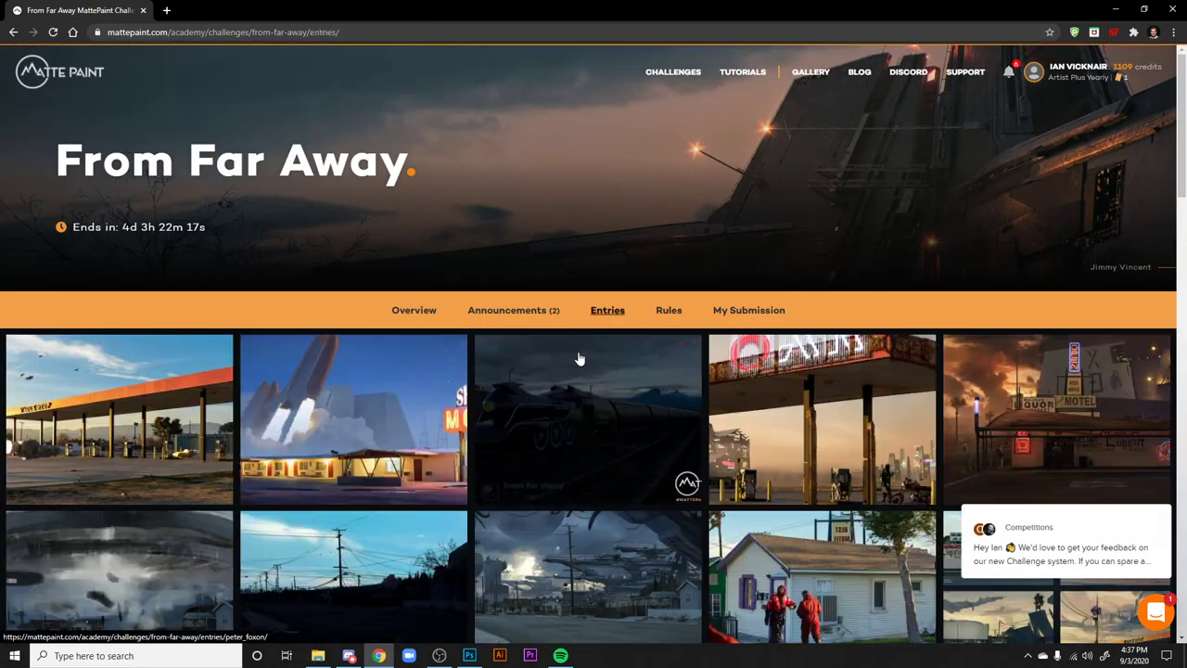
- Look through the entries gallery from the first artwork thumbnails down to the last placeholder entries for another submission
scroll(578, 358, "down", 5)
scroll(529, 436, "up", 1)
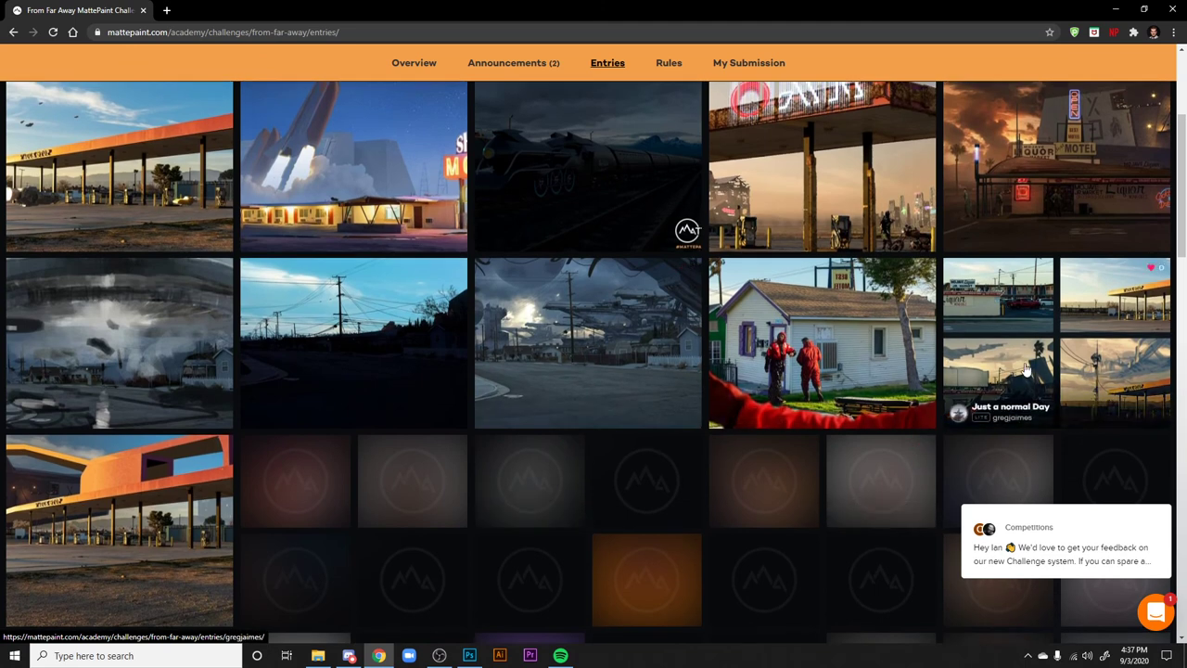
scroll(770, 348, "up", 1)
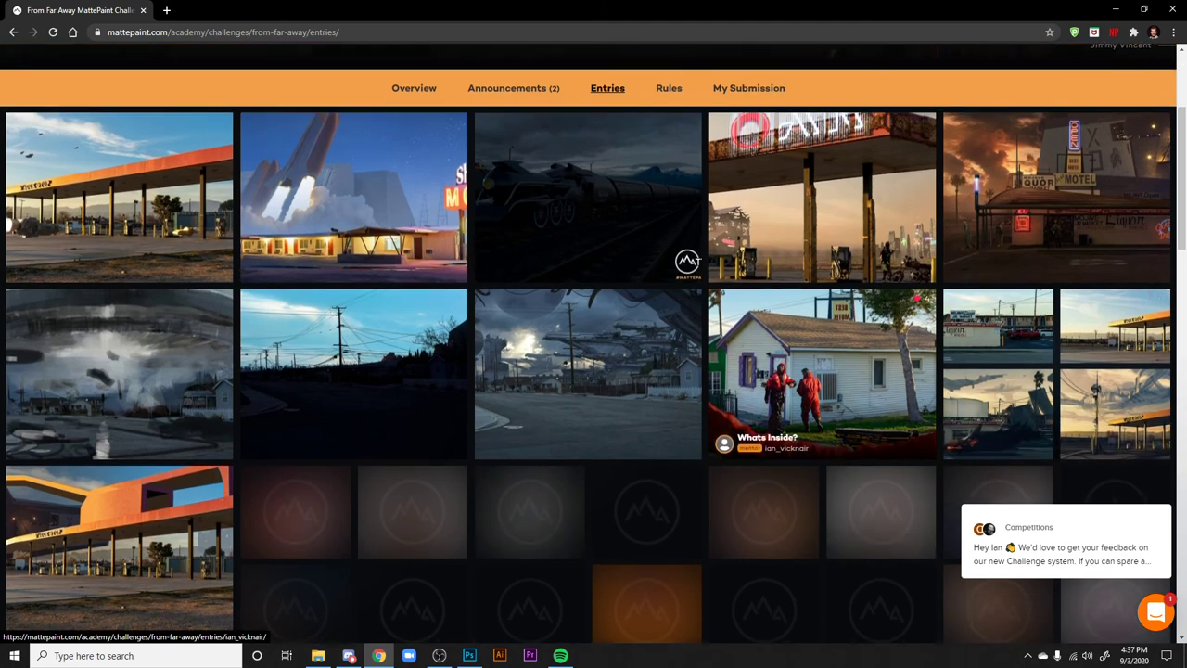
scroll(190, 399, "down", 1)
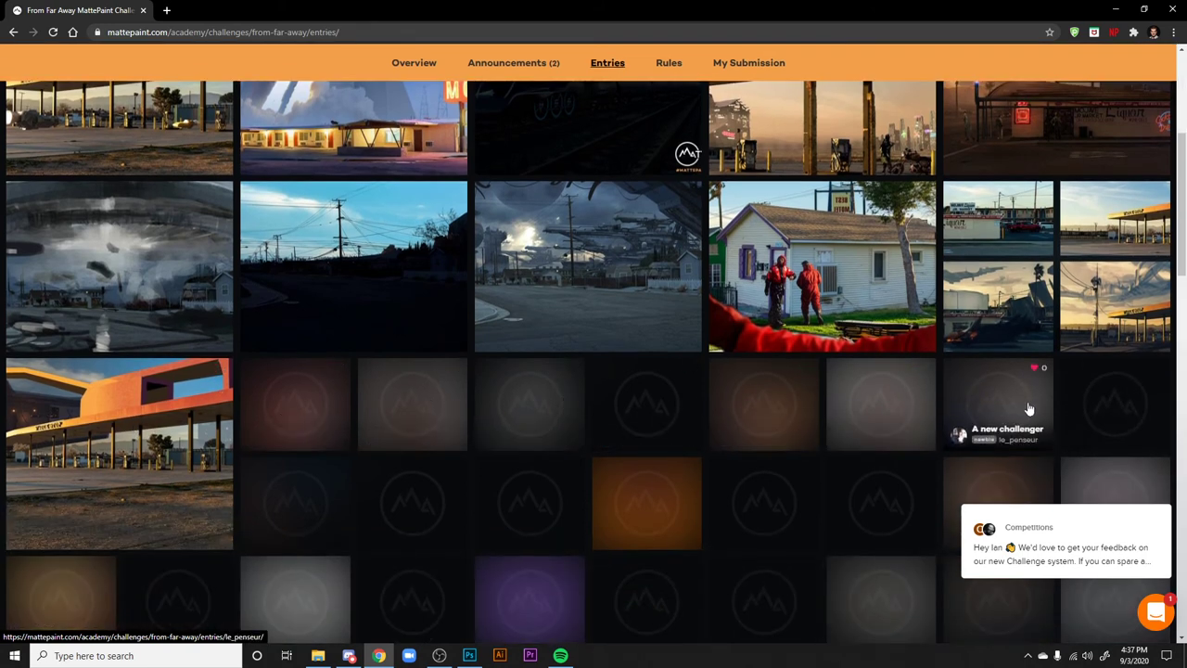
scroll(1030, 398, "down", 2)
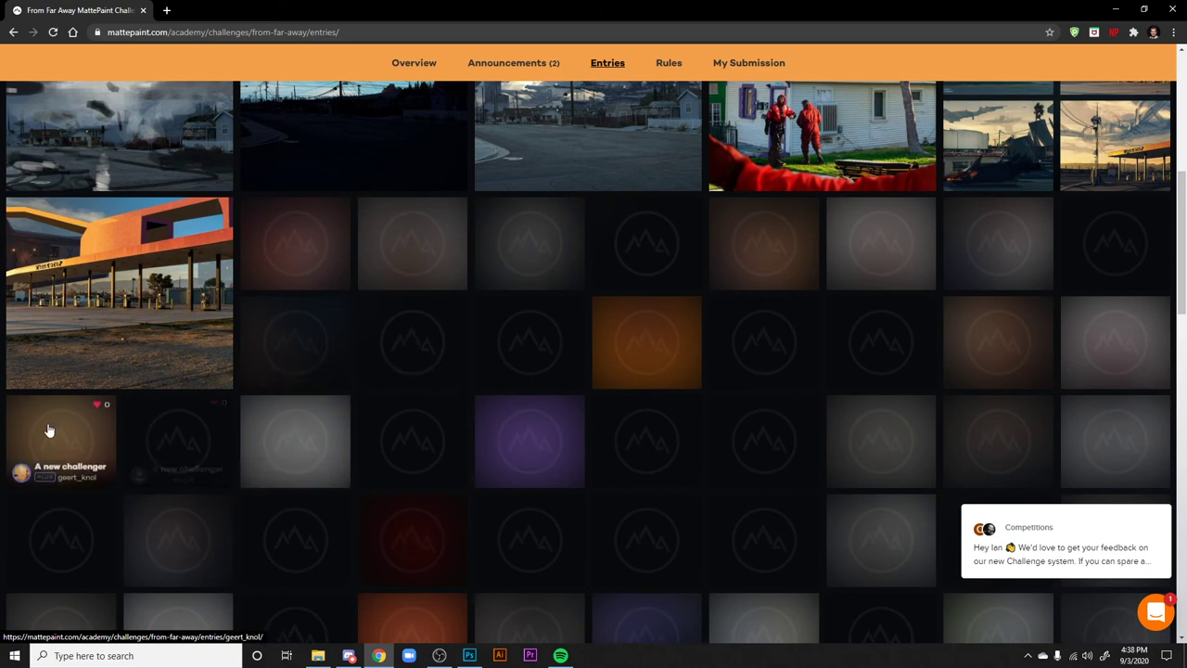
scroll(56, 436, "down", 1)
scroll(220, 509, "down", 1)
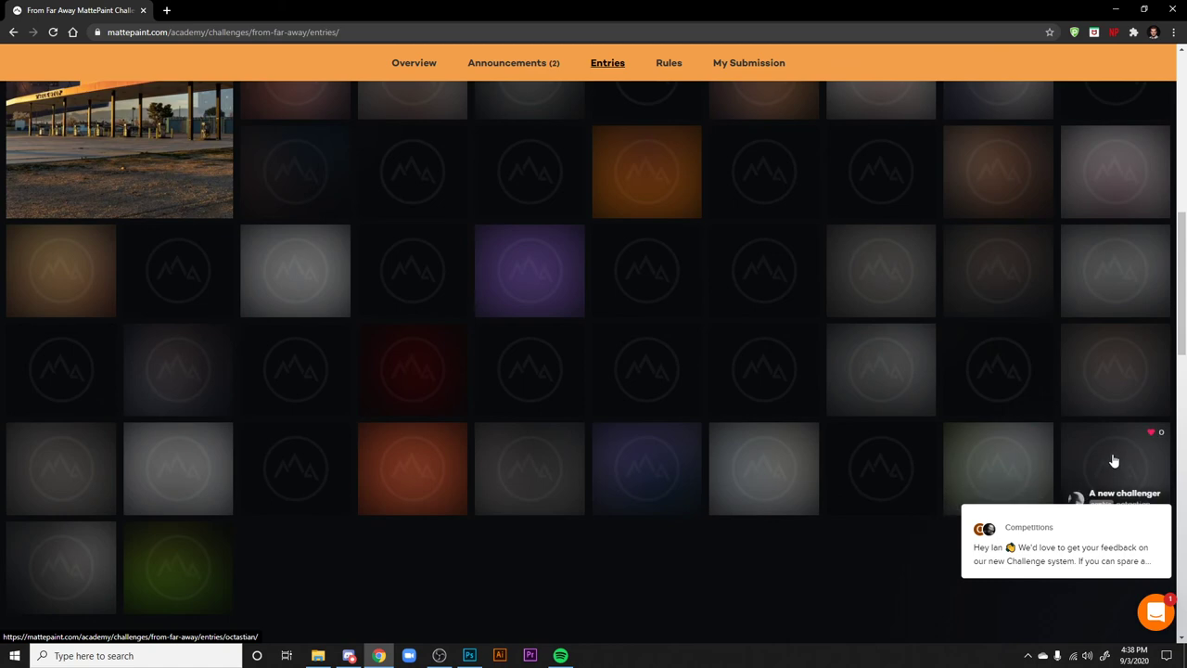
scroll(1114, 461, "down", 1)
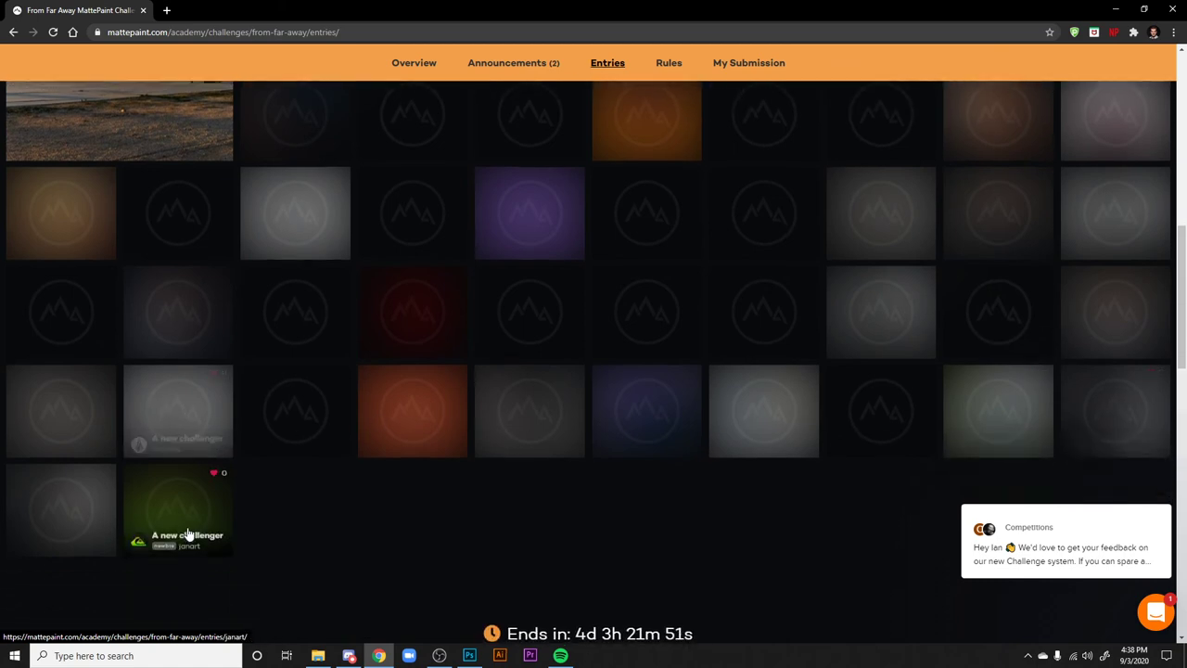
- Go back over the placeholder and artwork thumbnails, including Whats Inside? and From Far Away challenge, for a remaining submission
scroll(68, 493, "up", 2)
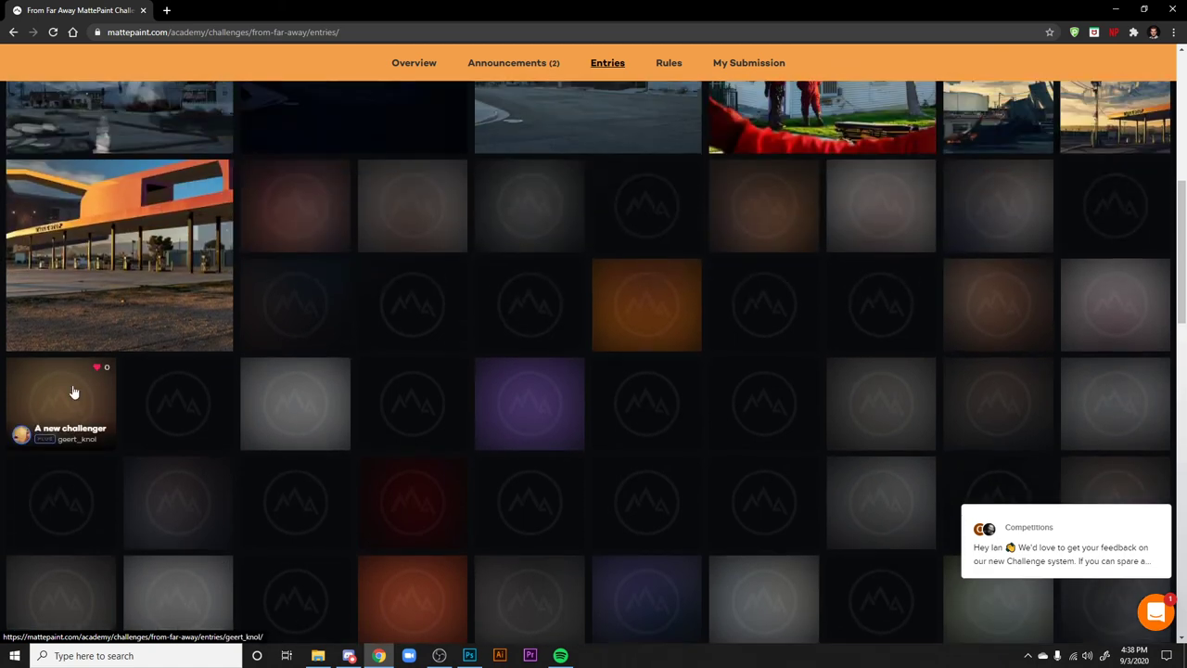
scroll(74, 392, "up", 3)
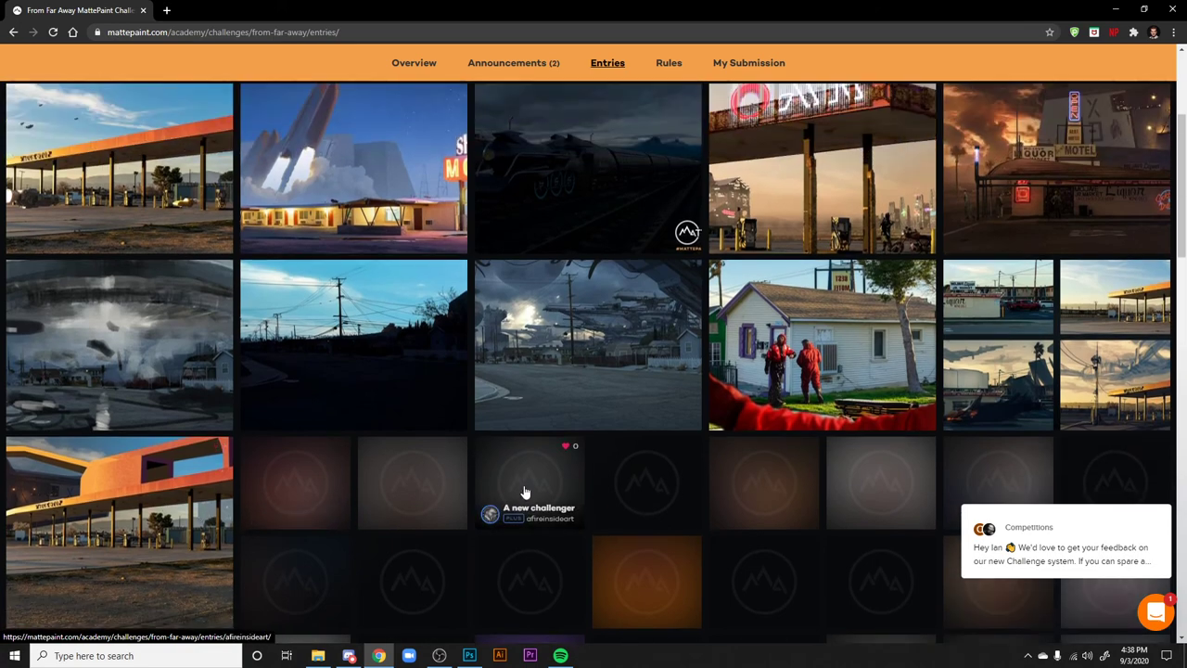
scroll(589, 518, "up", 1)
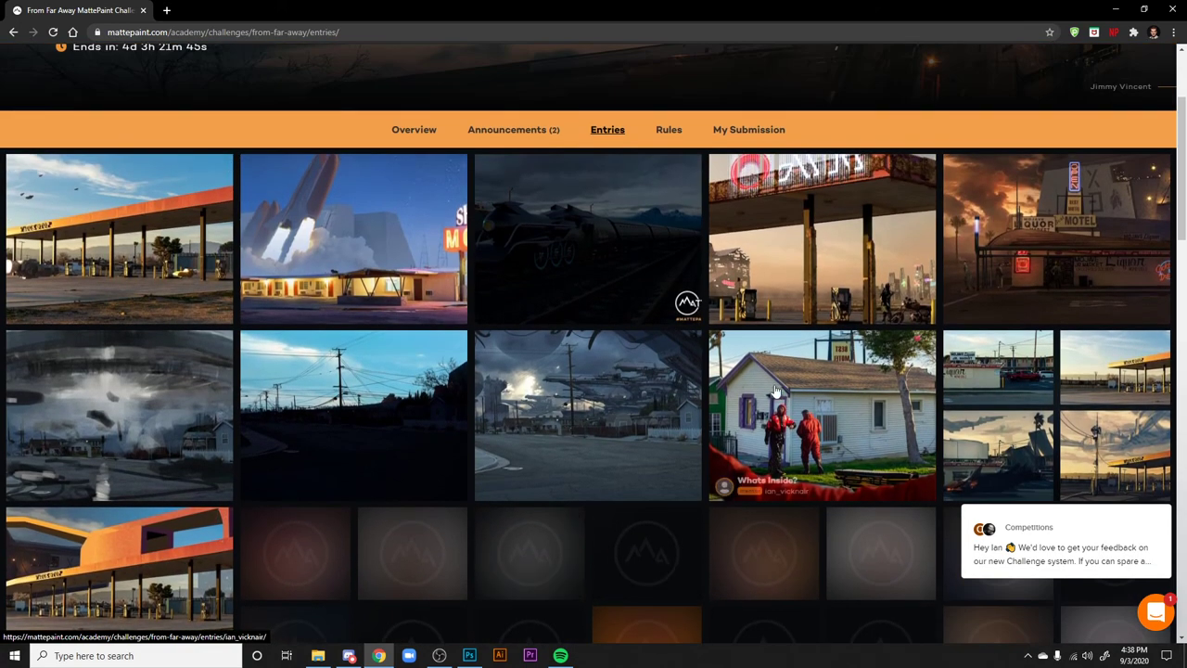
scroll(779, 500, "up", 1)
scroll(778, 501, "down", 1)
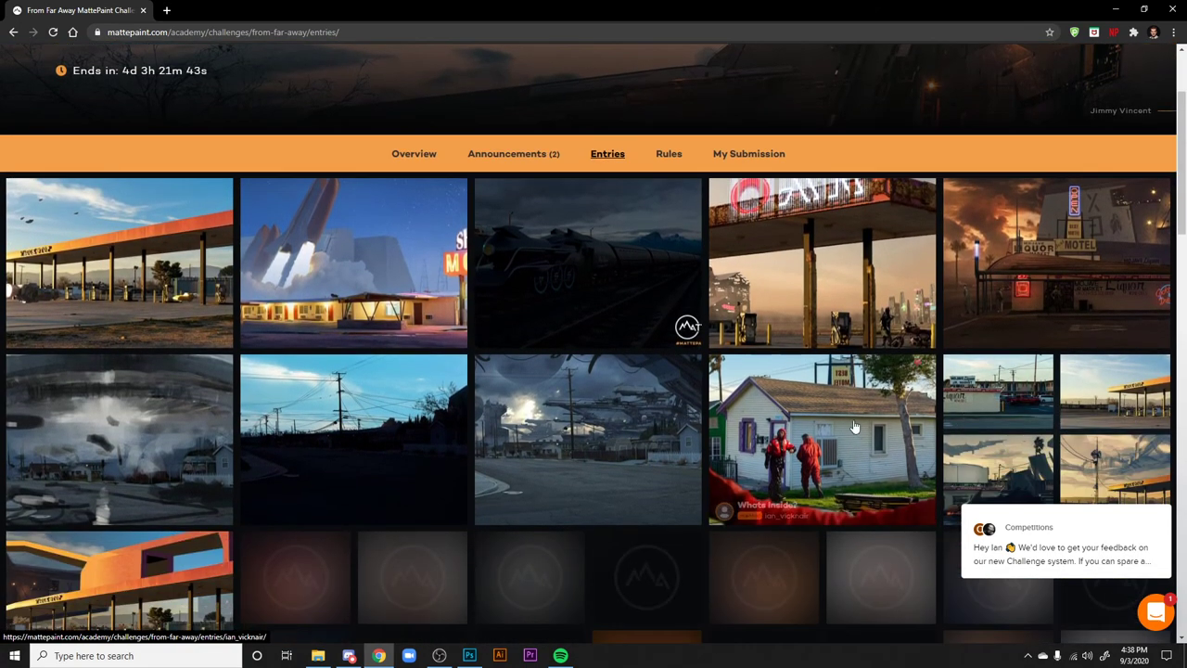
scroll(859, 302, "down", 3)
scroll(858, 303, "down", 2)
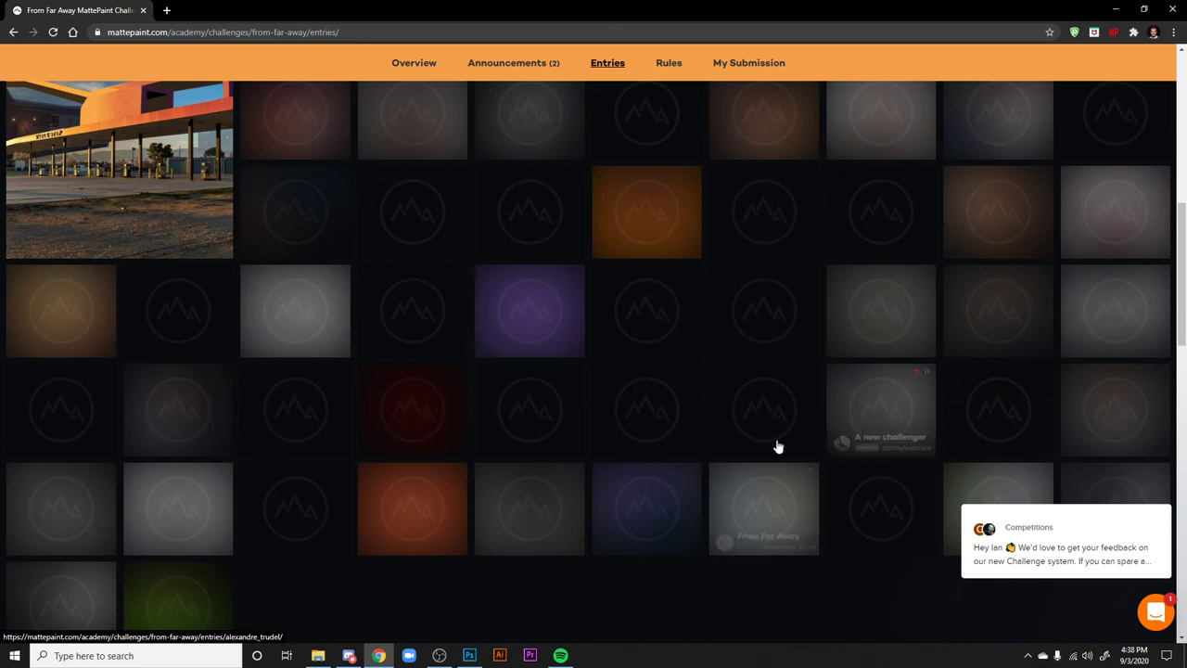
scroll(674, 285, "up", 2)
scroll(641, 363, "up", 2)
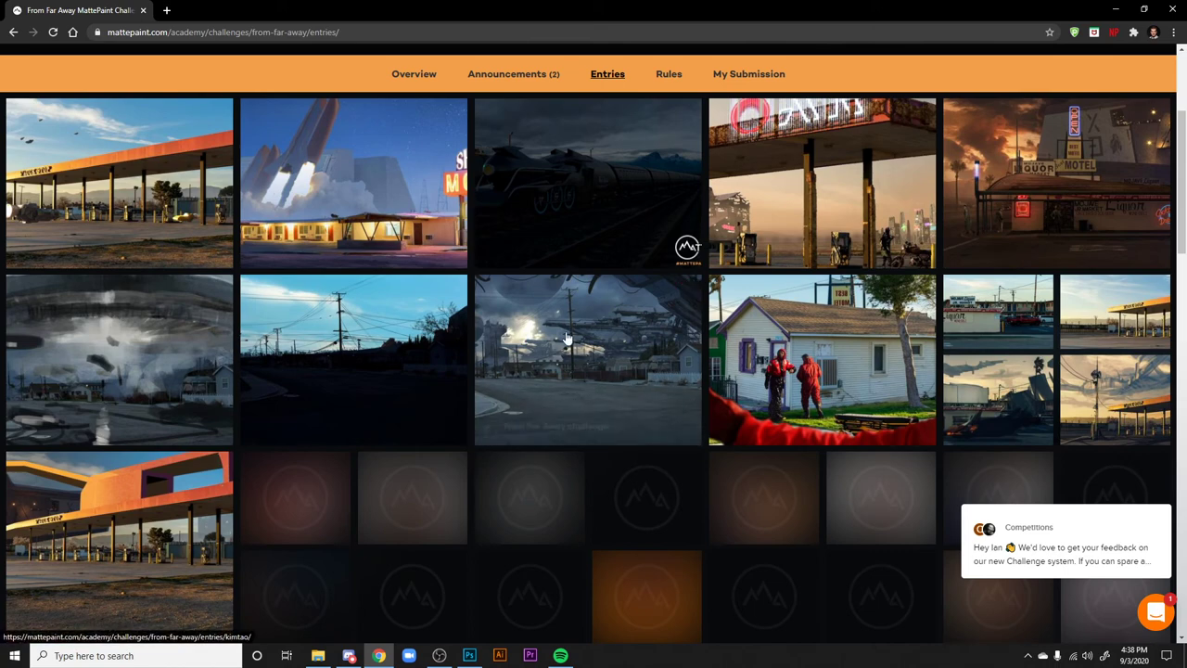
scroll(598, 320, "up", 3)
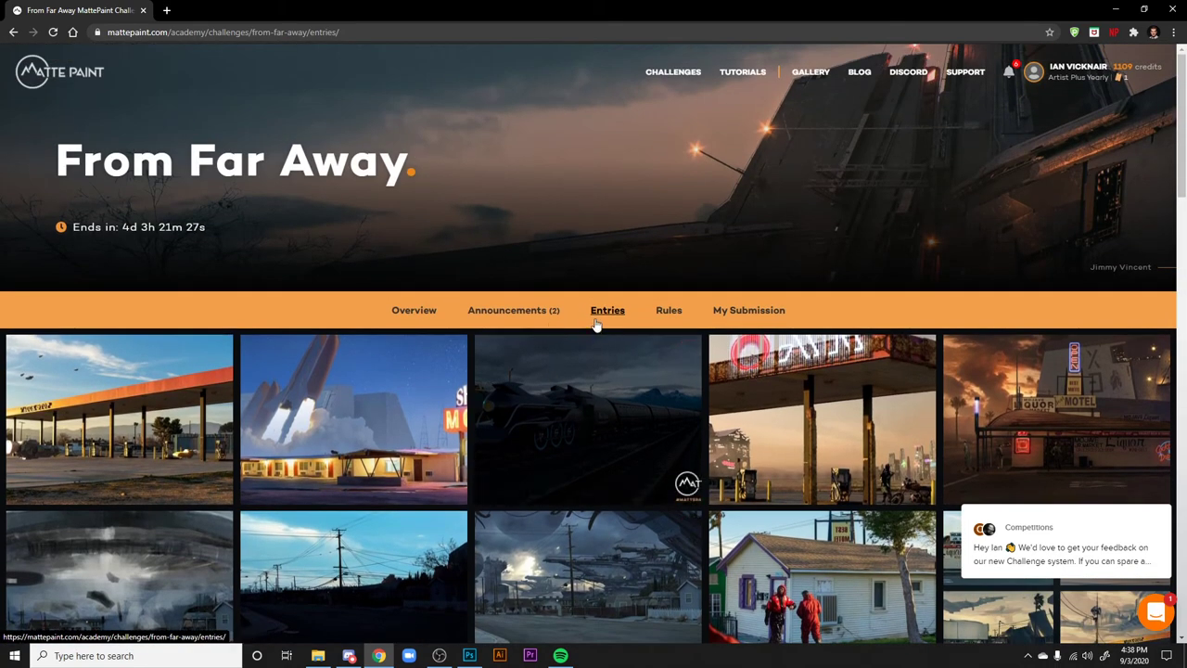
scroll(605, 403, "down", 1)
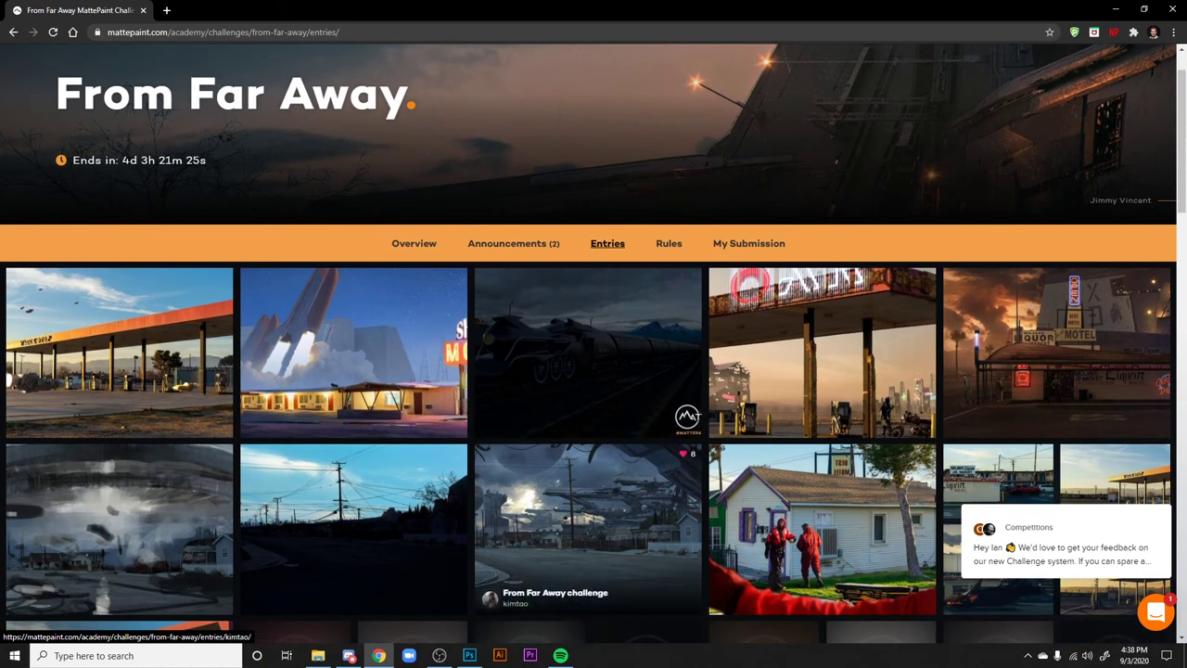
- Check the voice channel participants in Discord and search the Chrome entries gallery for one participant's first name
left_click(350, 653)
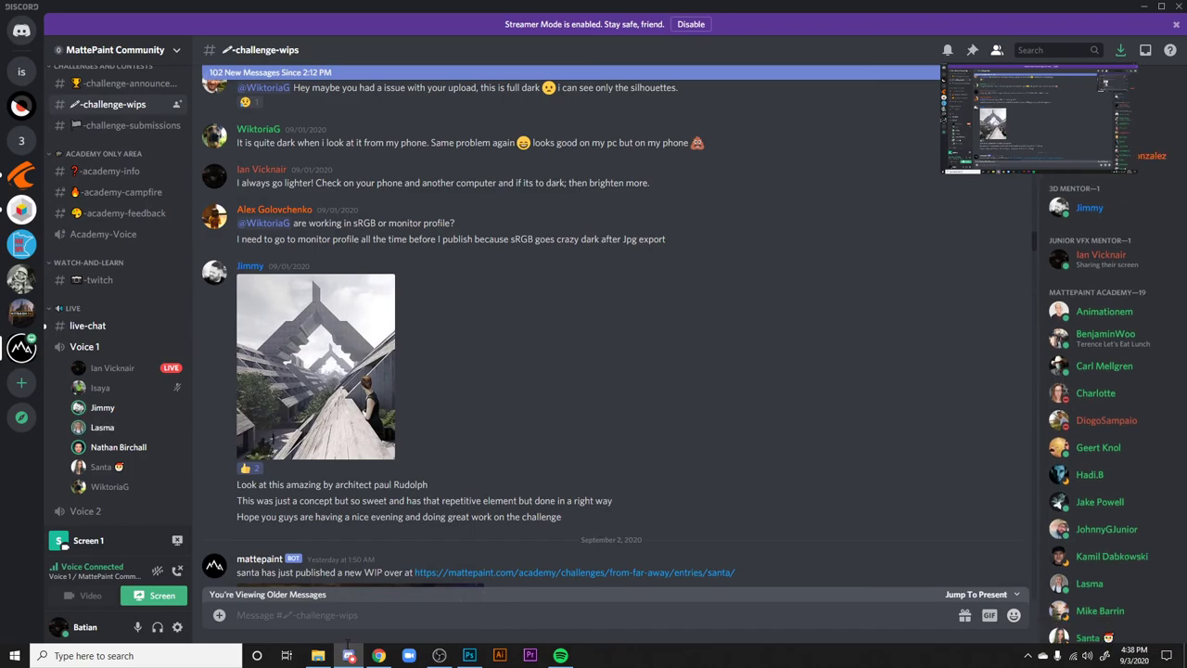
left_click(378, 655)
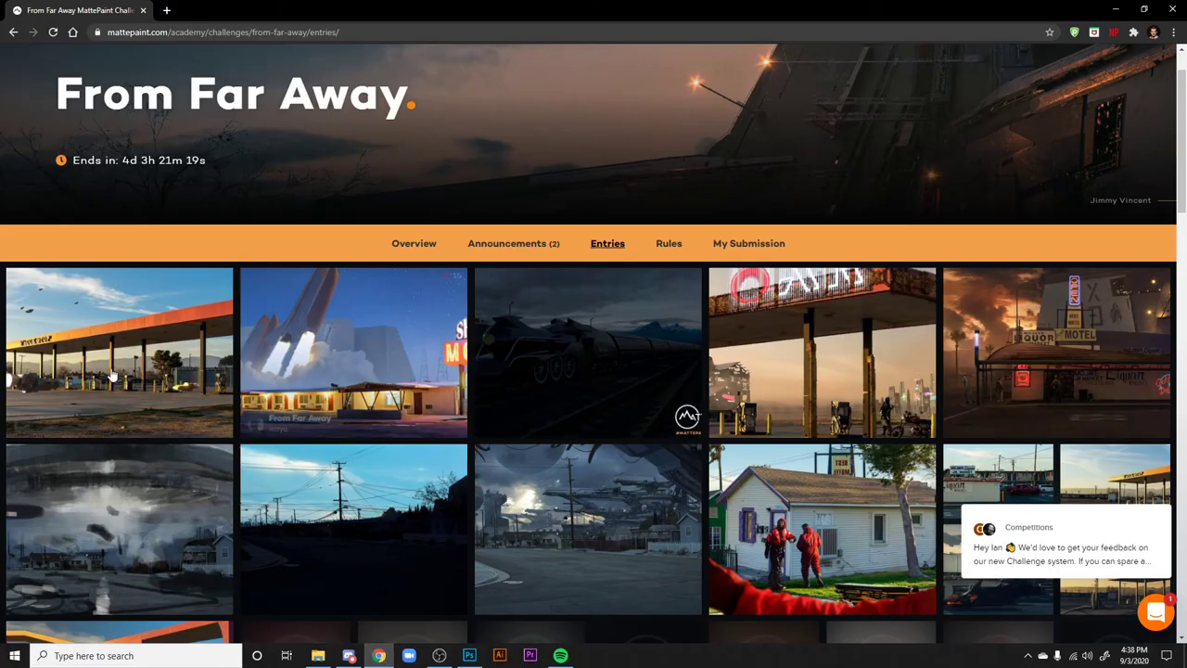
scroll(352, 278, "down", 1)
key("ctrl+f")
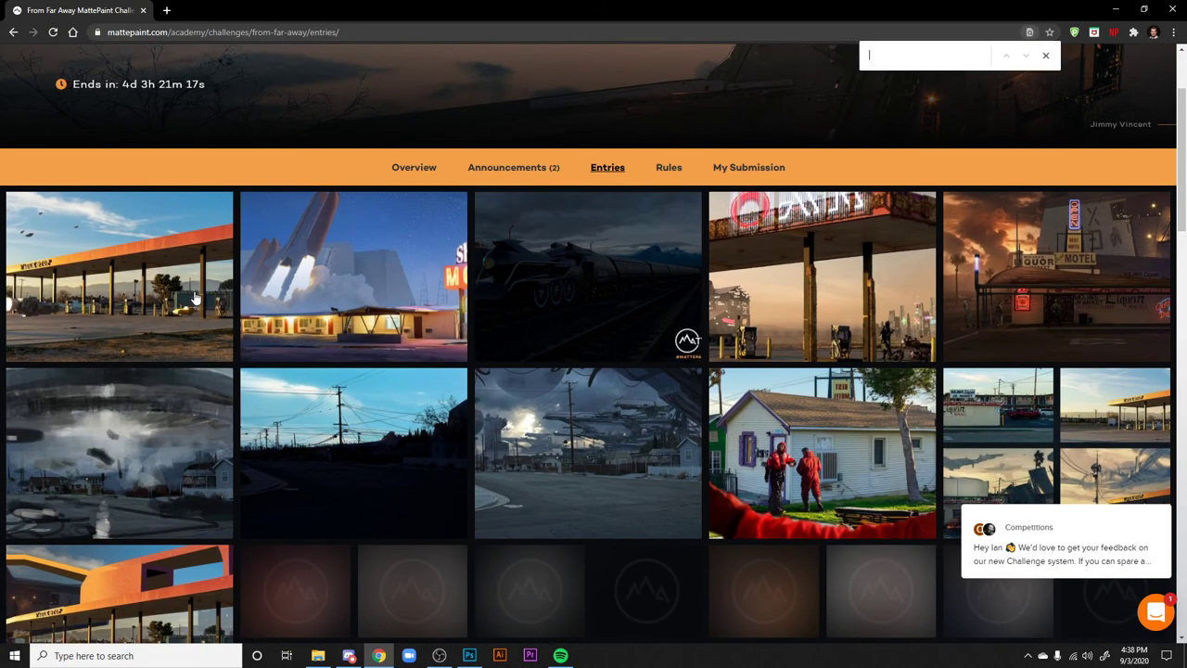
type("nathan")
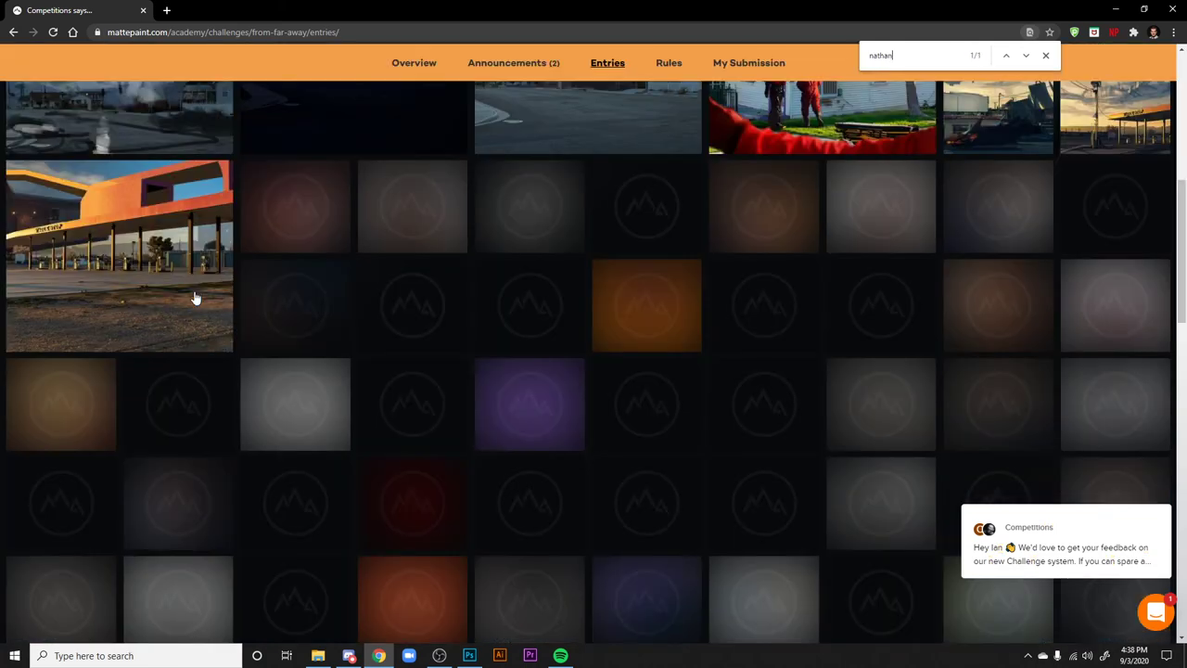
scroll(501, 363, "down", 2)
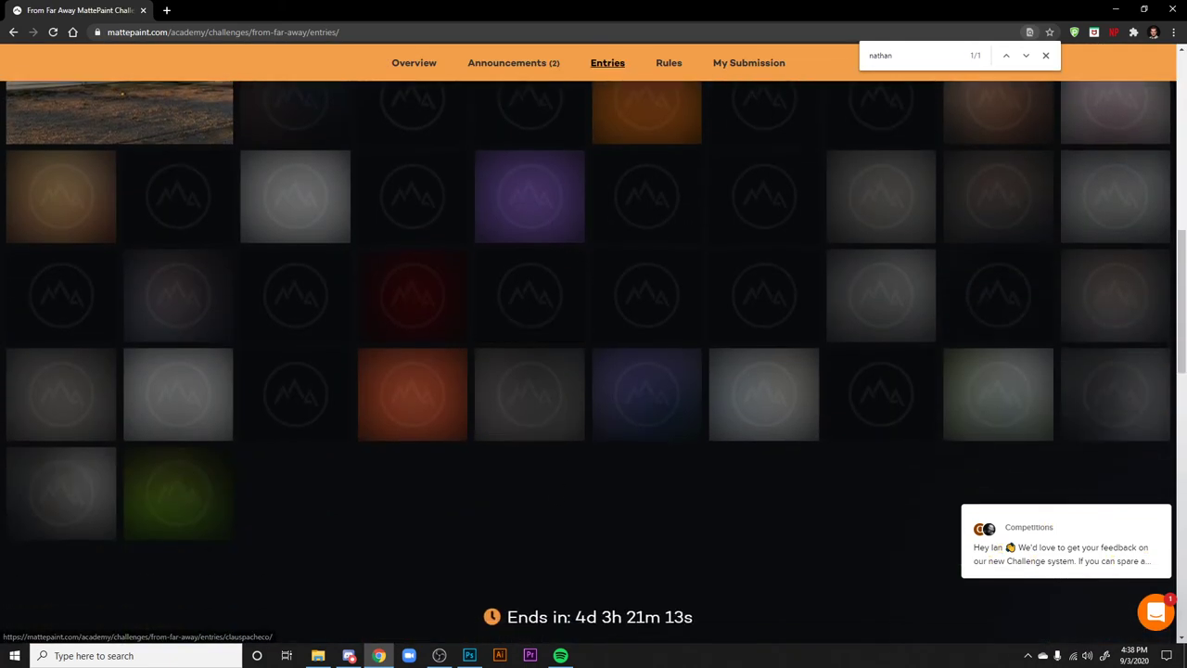
scroll(514, 466, "up", 1)
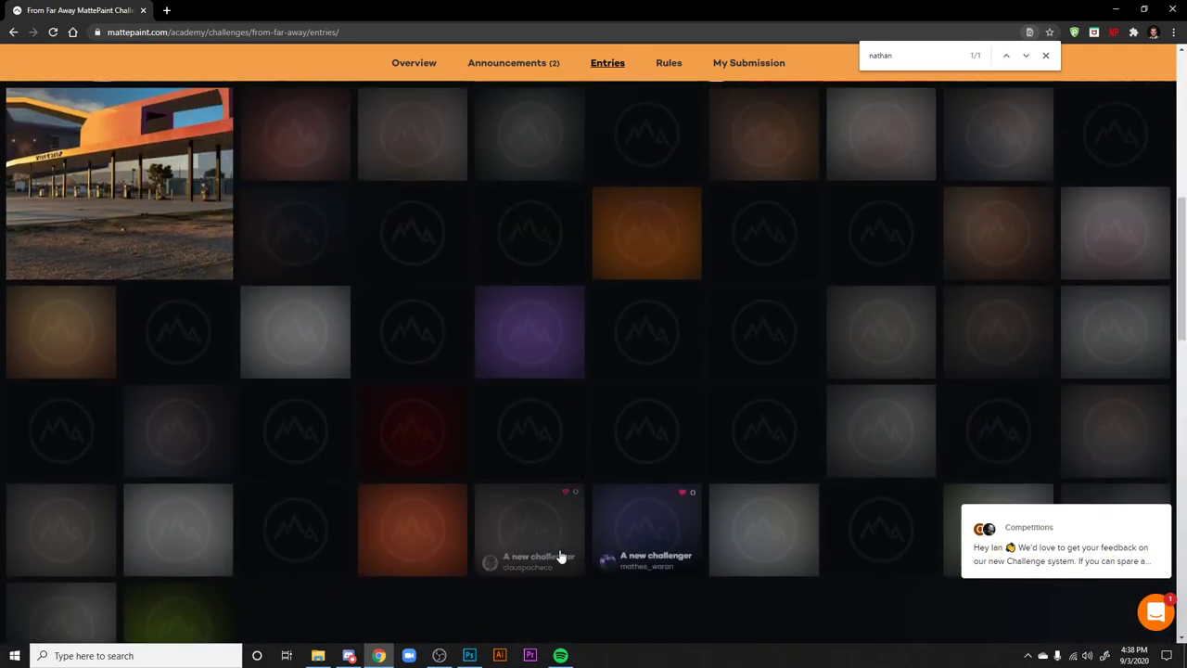
- Switch to Discord and look through the challenge-wips channel, from older posts to the latest, for a remaining participant's submission
left_click(349, 656)
scroll(593, 325, "up", 10)
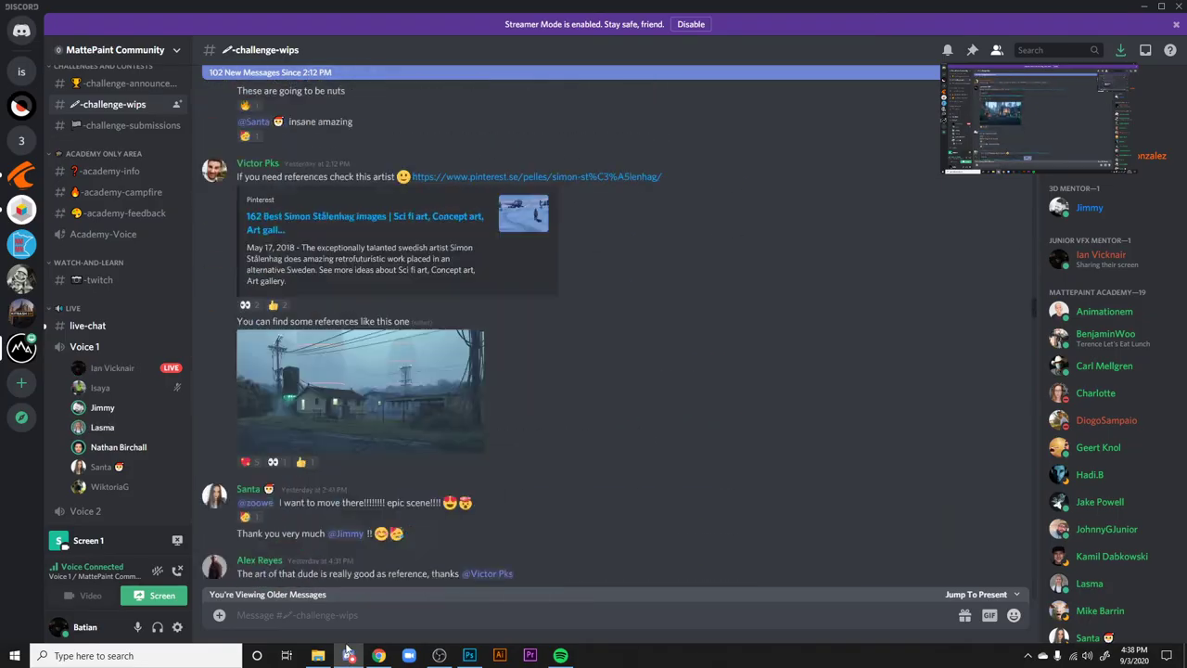
scroll(594, 324, "down", 10)
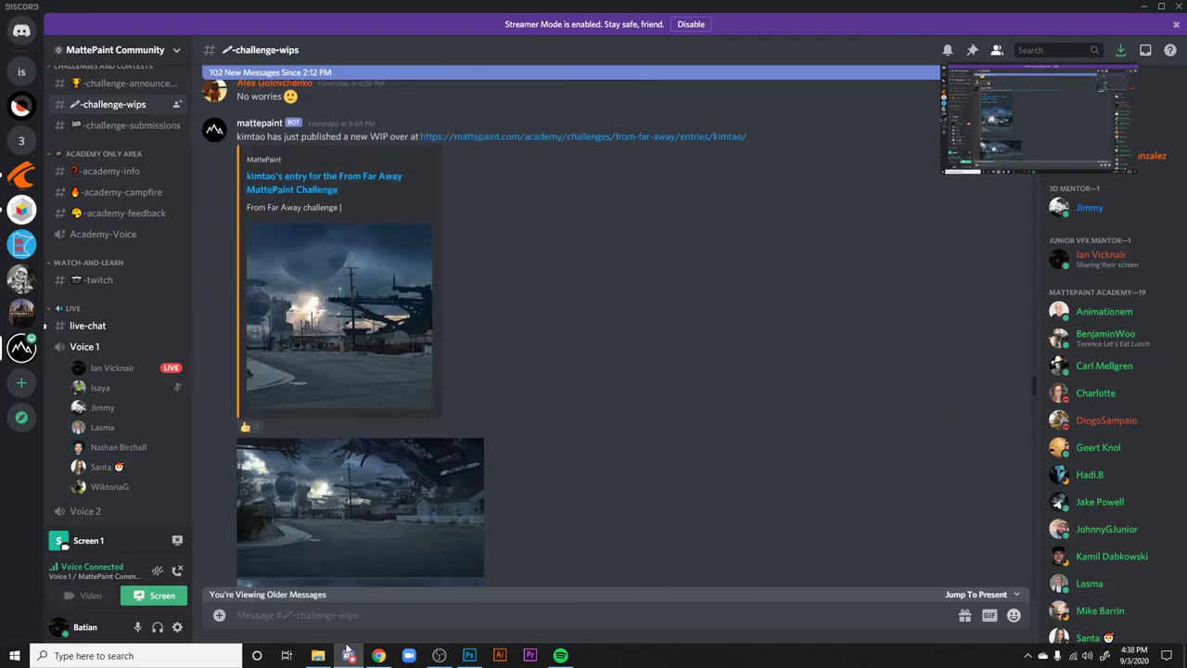
scroll(594, 324, "down", 10)
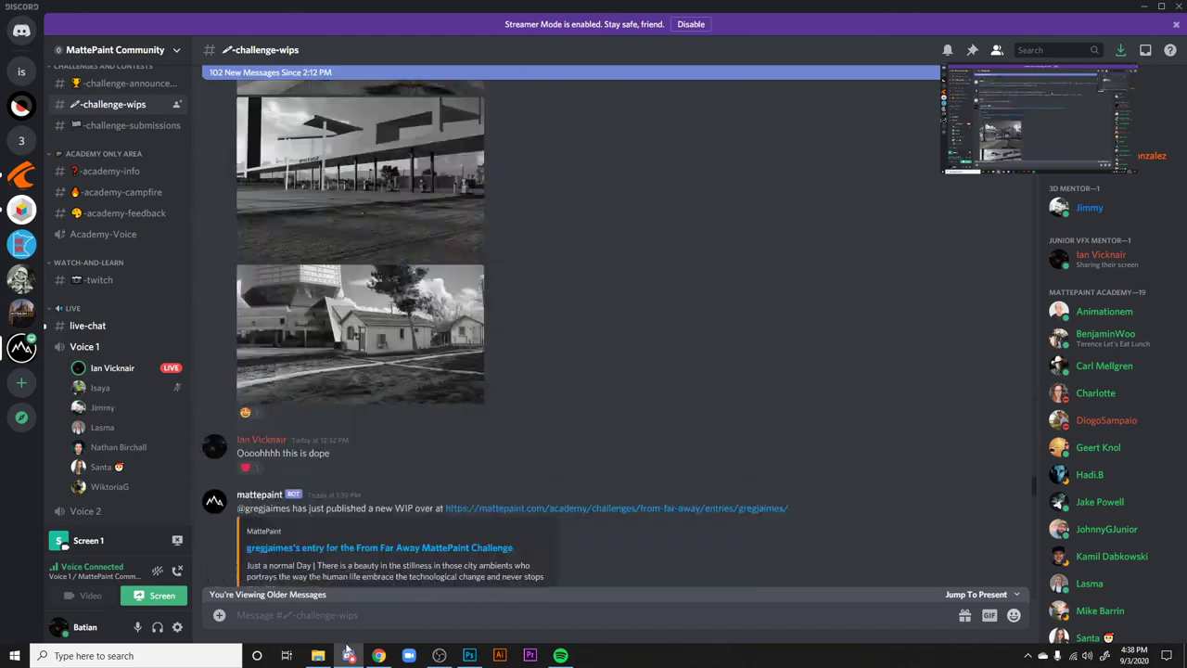
scroll(594, 325, "down", 10)
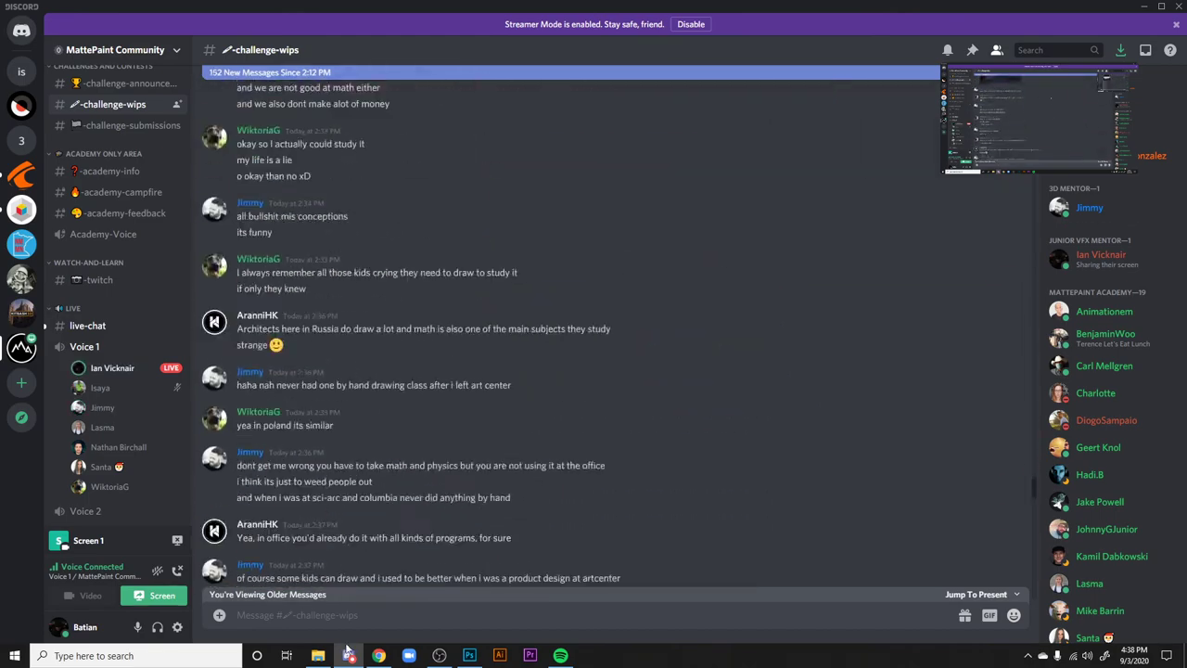
scroll(594, 325, "down", 10)
left_click(306, 281)
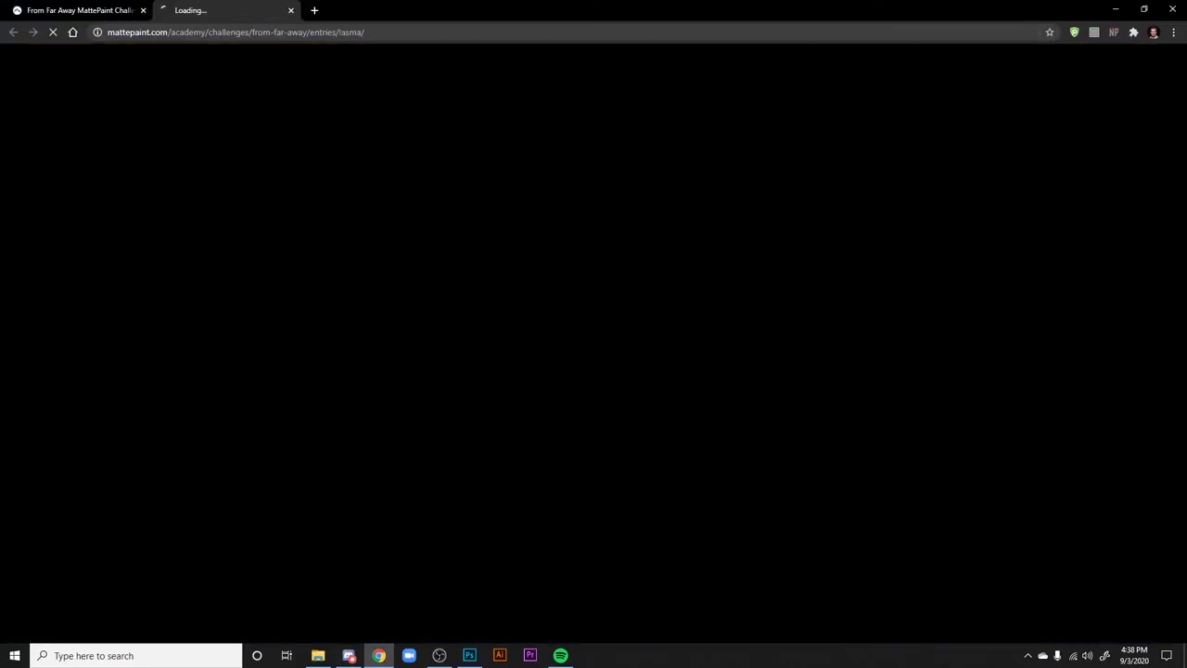
key("ctrl+w")
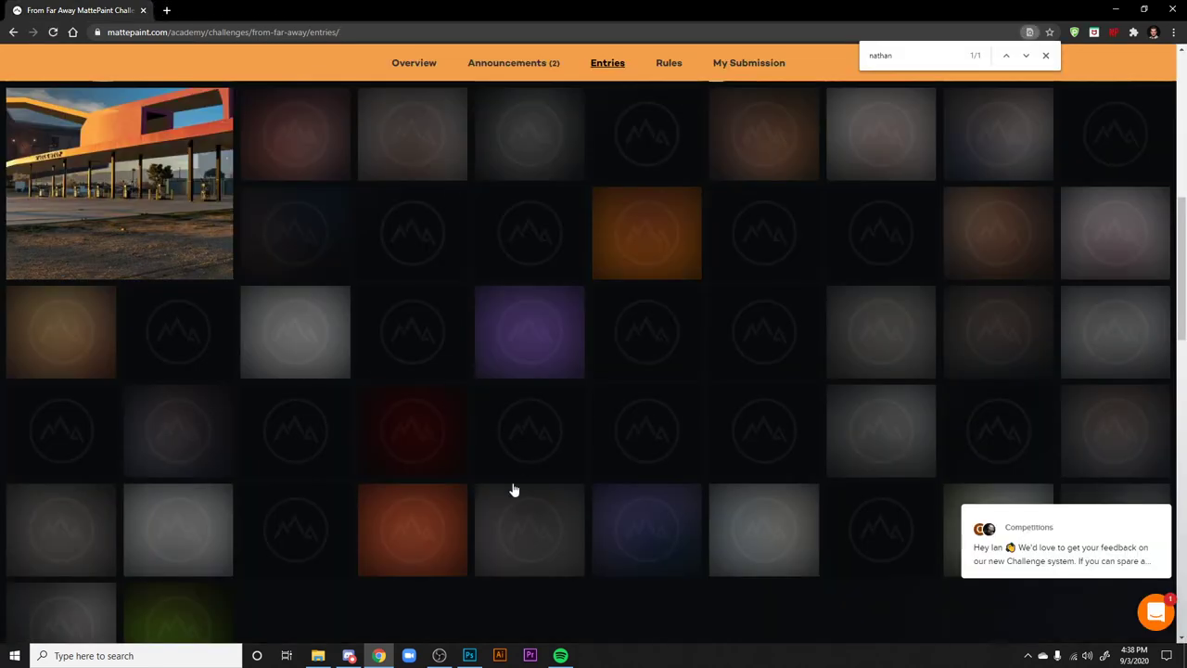
key("alt+Tab")
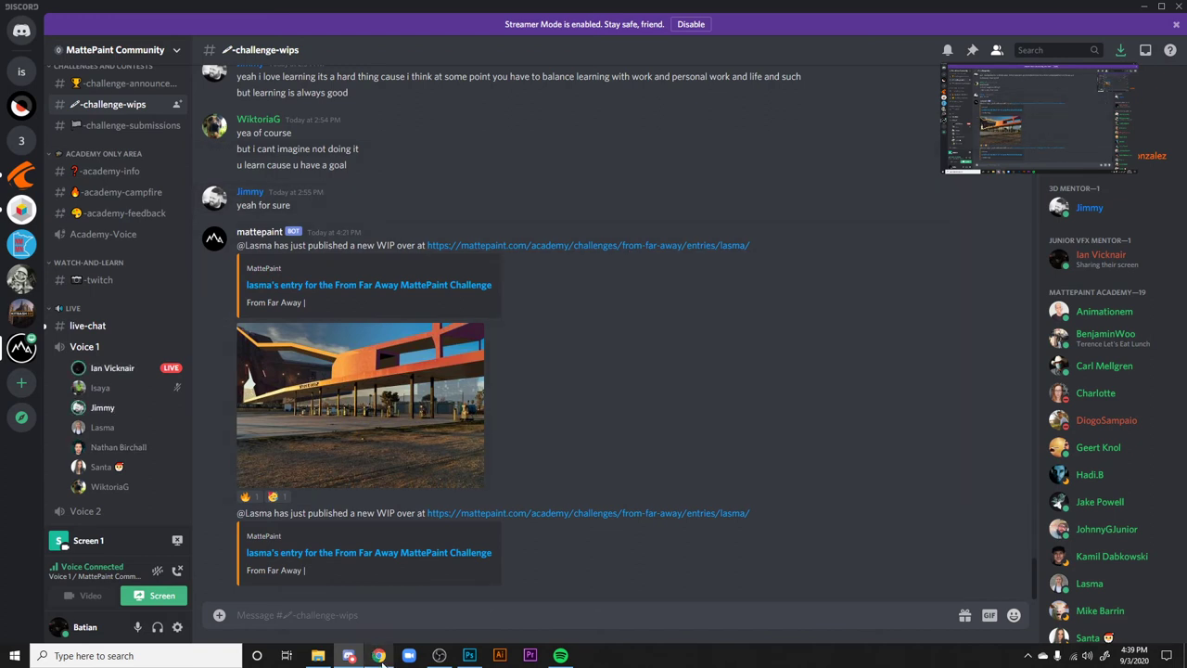
- Switch to Chrome, reload the From Far Away entries gallery and look through its thumbnails for the remaining participant's entry
left_click(380, 655)
scroll(445, 371, "up", 3)
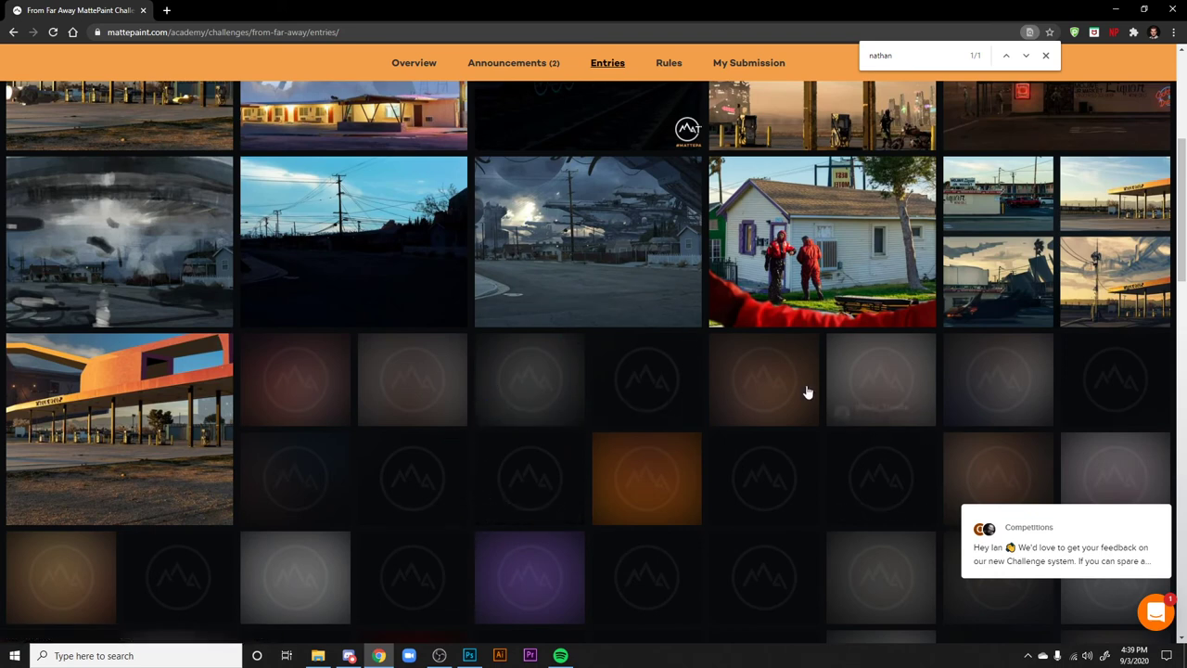
scroll(566, 230, "up", 2)
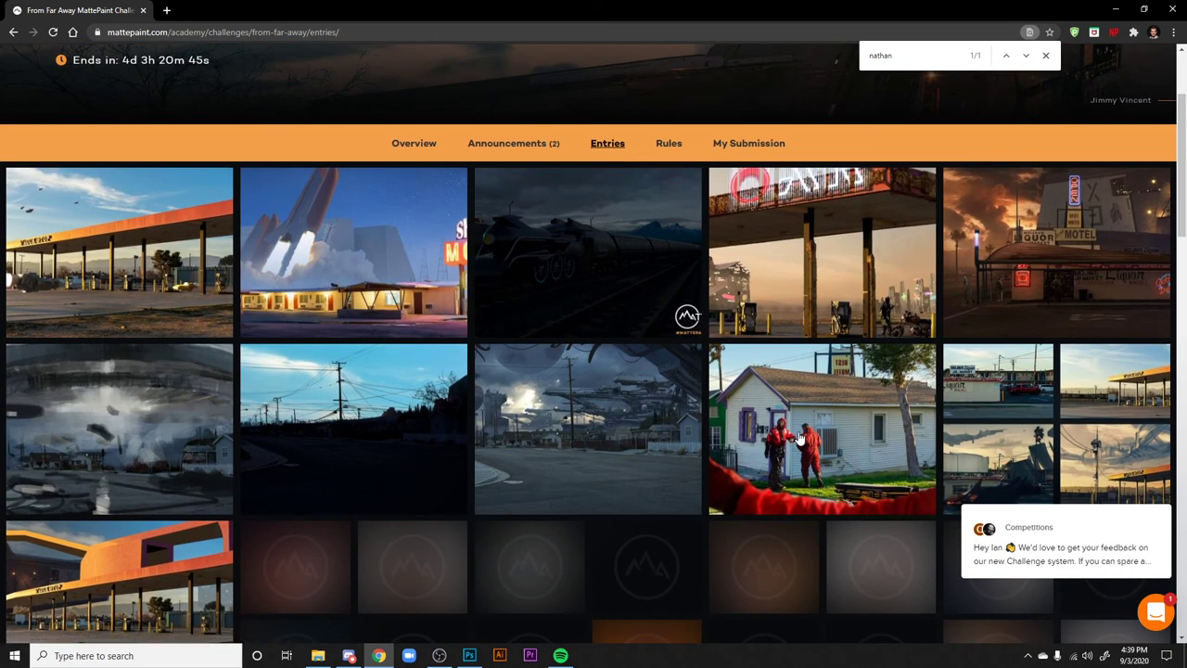
key("F5")
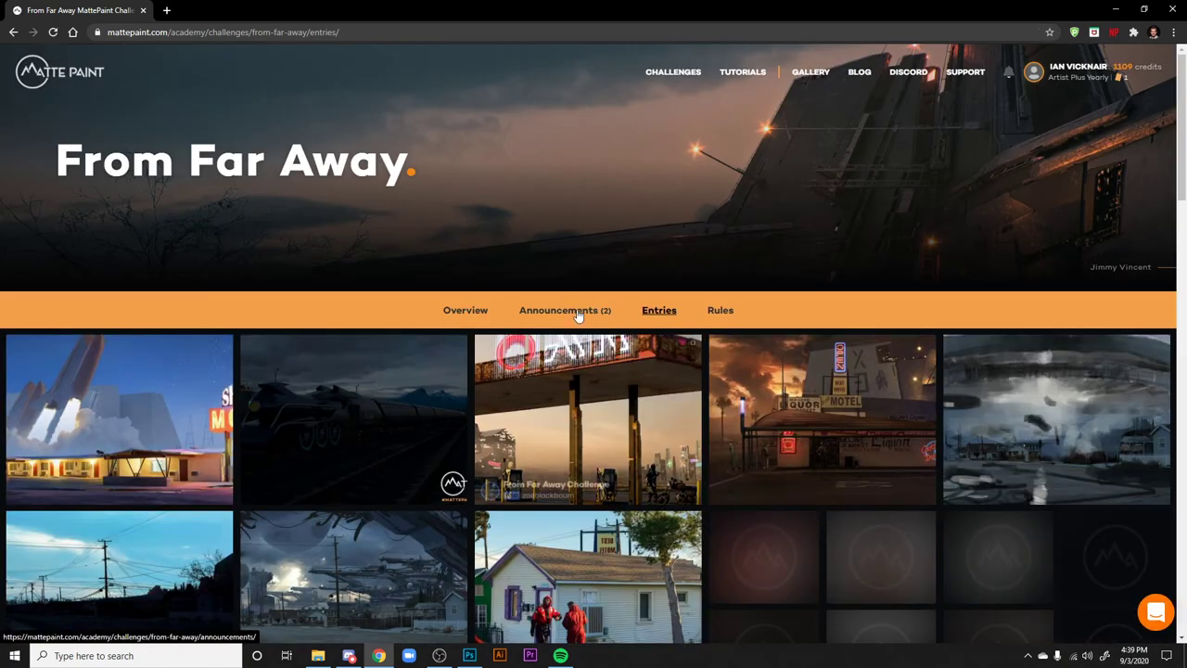
scroll(633, 376, "down", 1)
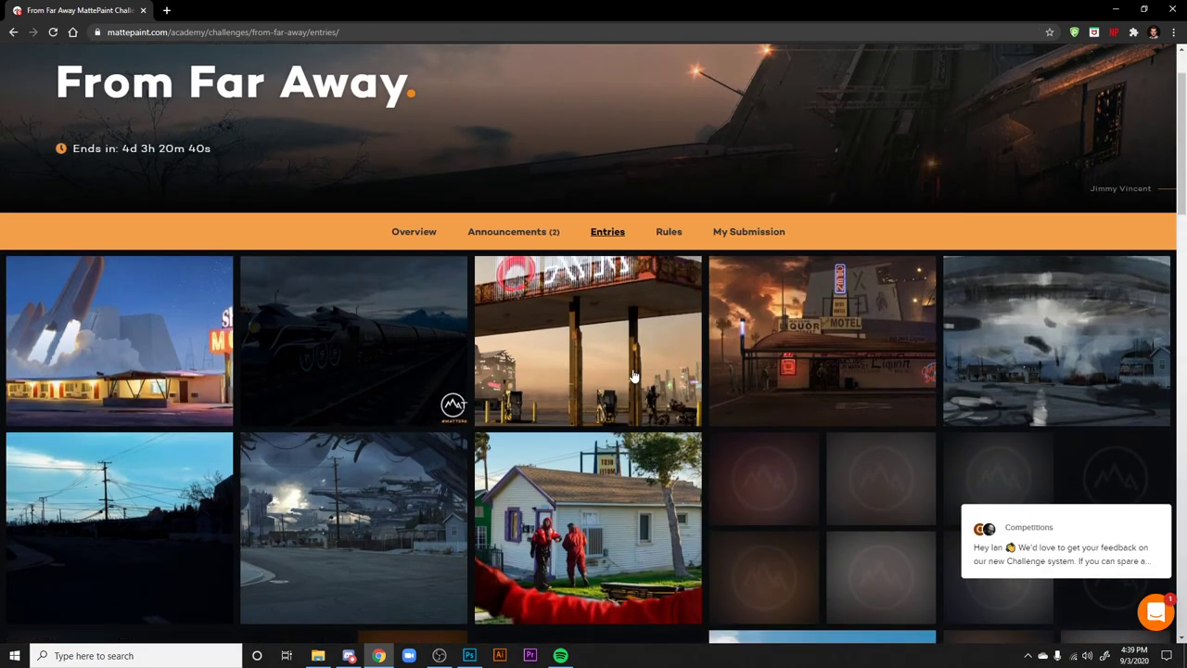
scroll(824, 292, "down", 3)
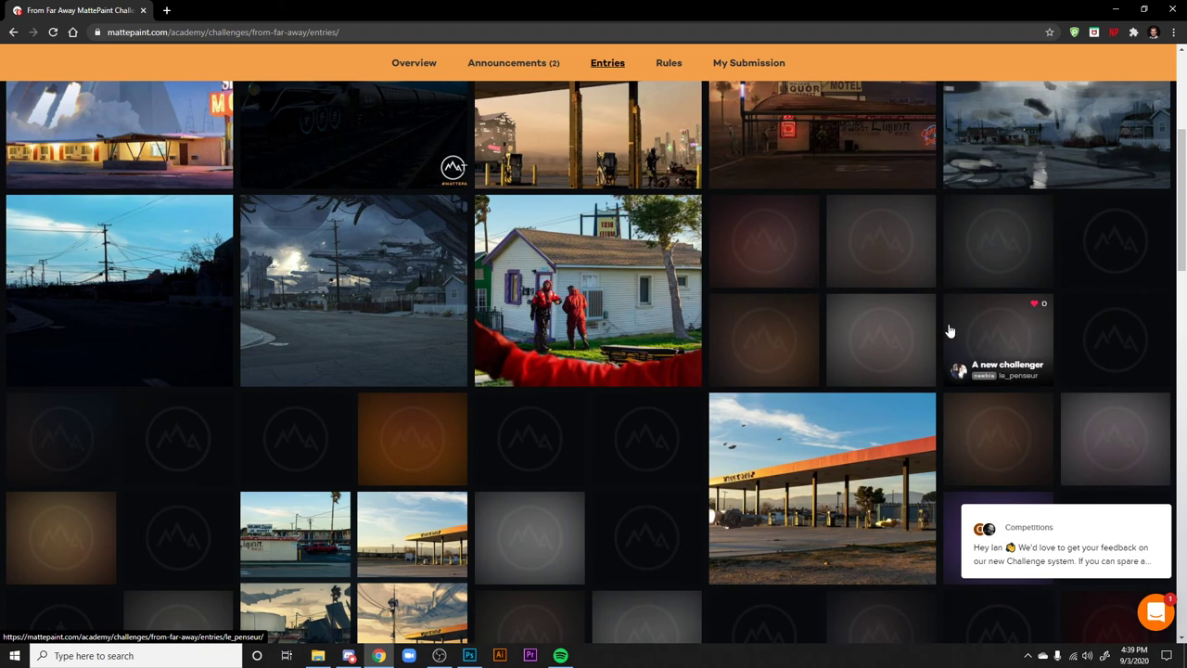
scroll(788, 315, "down", 2)
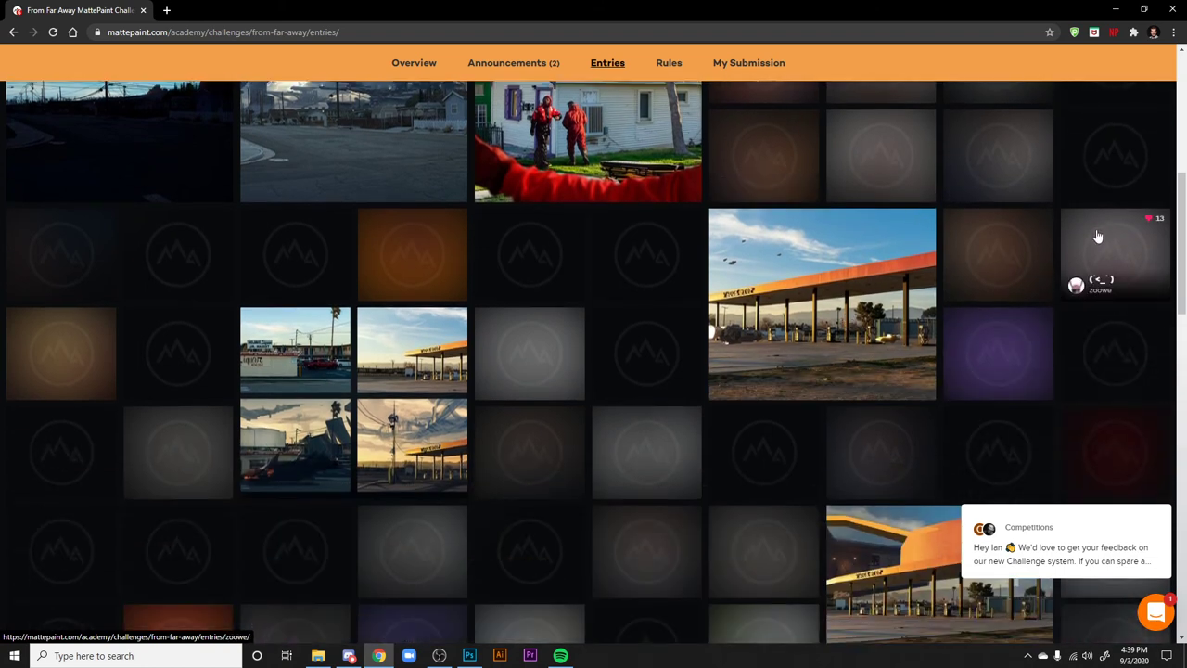
scroll(997, 255, "down", 1)
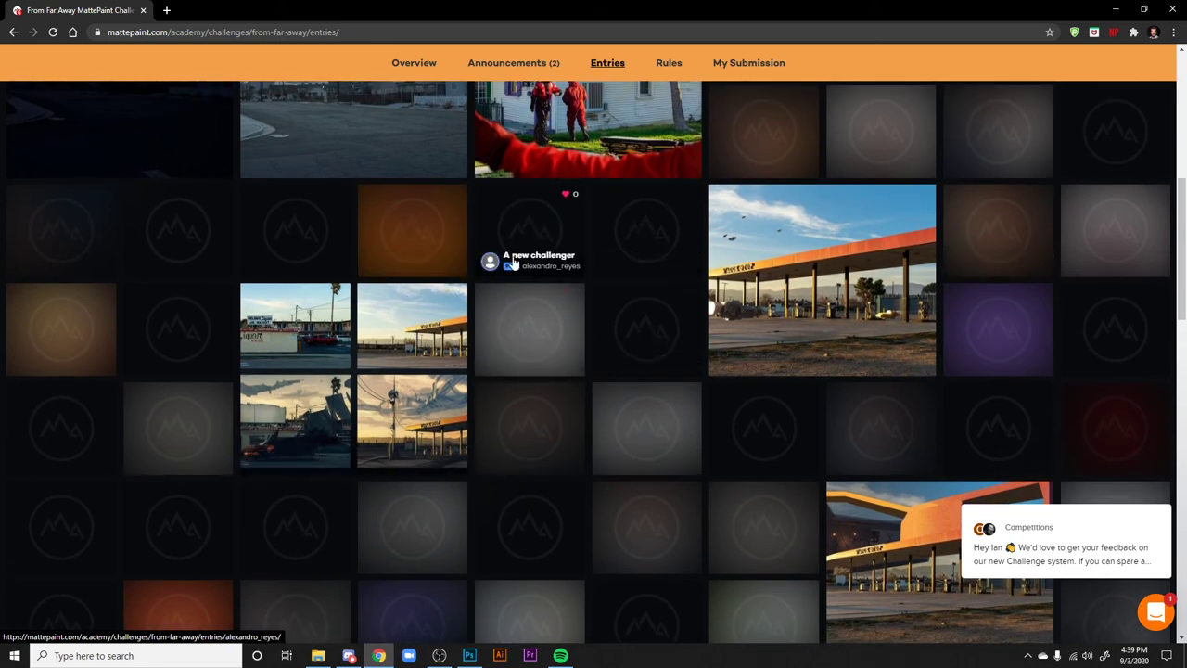
- Open the participant's From Far Away placeholder entry in a new tab and enlarge its "Getting a feel for the world" image
right_click(307, 230)
left_click(331, 231)
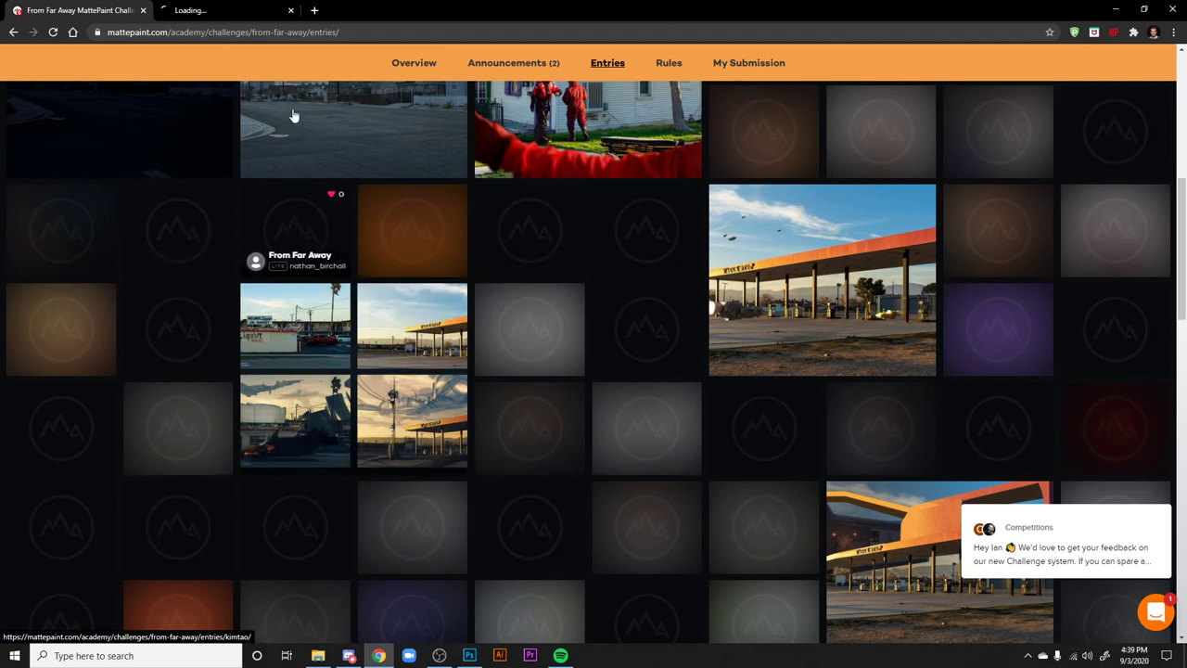
key("ctrl+Tab")
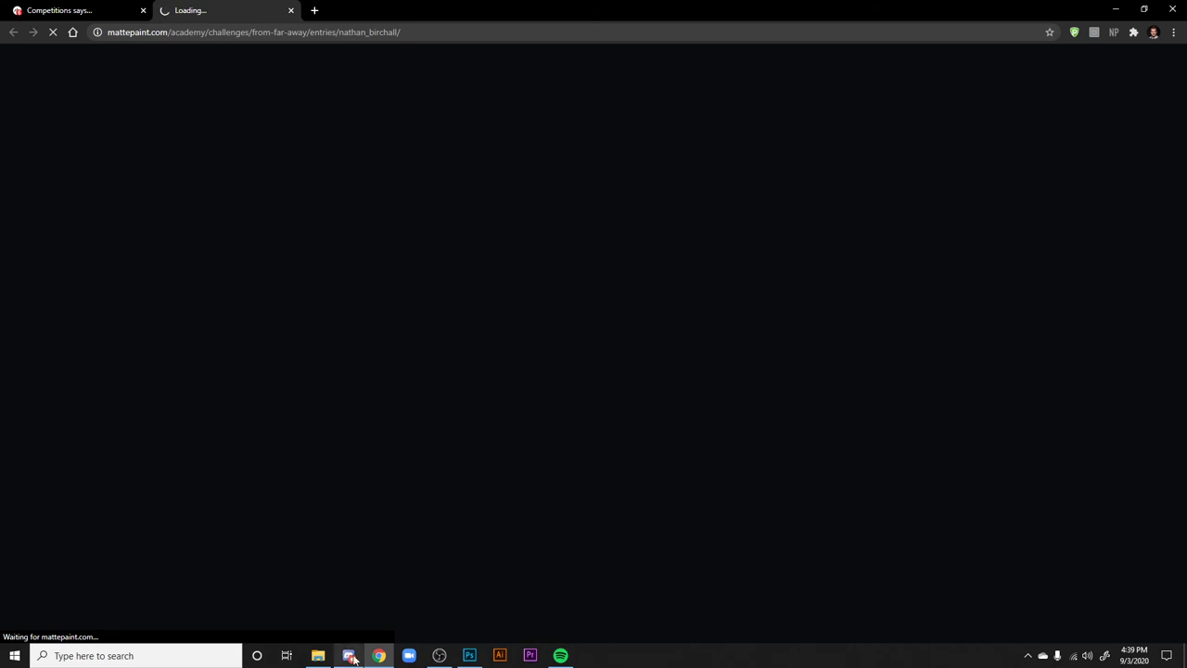
left_click(351, 655)
left_click(349, 656)
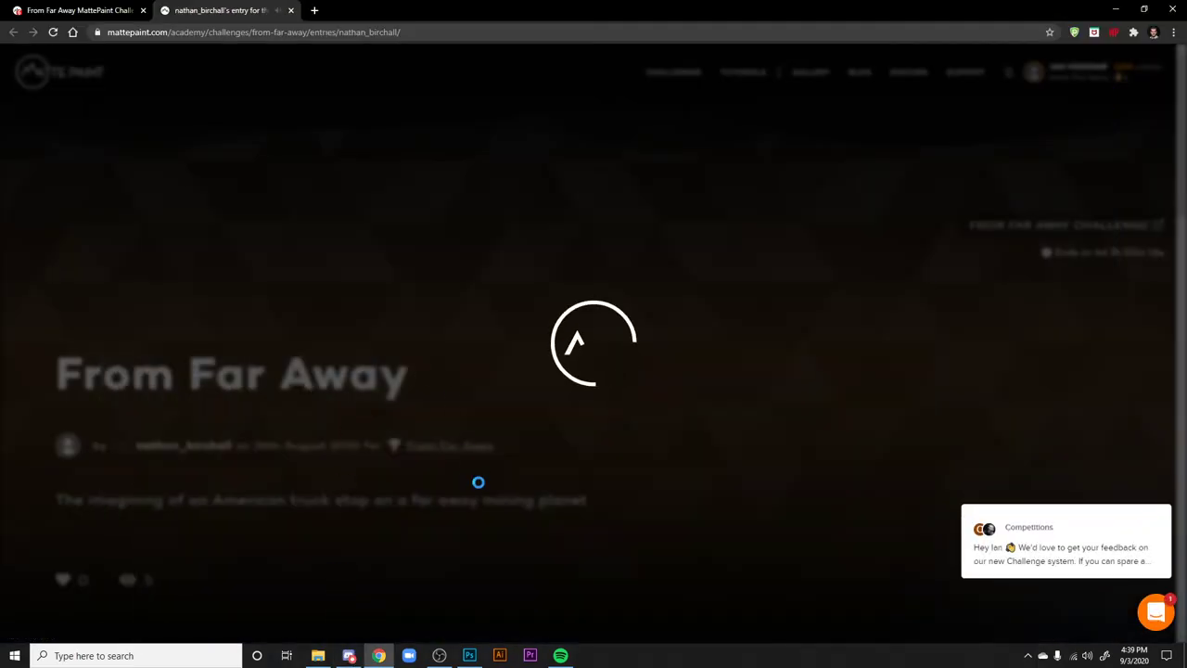
scroll(403, 445, "down", 7)
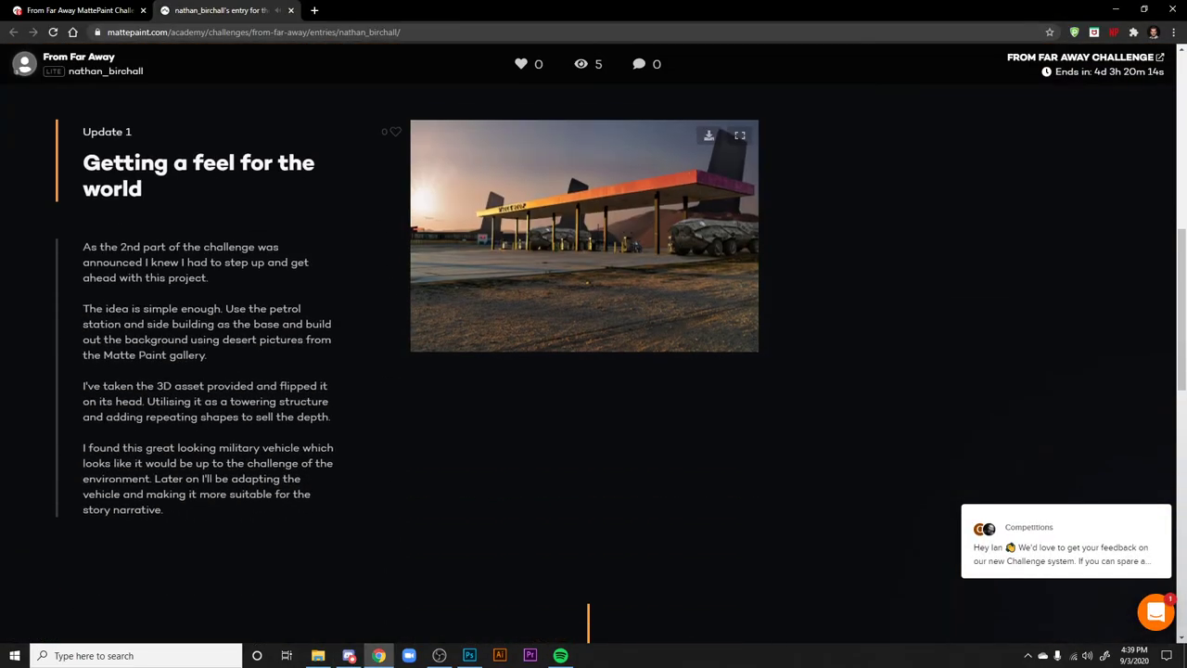
left_click(591, 231)
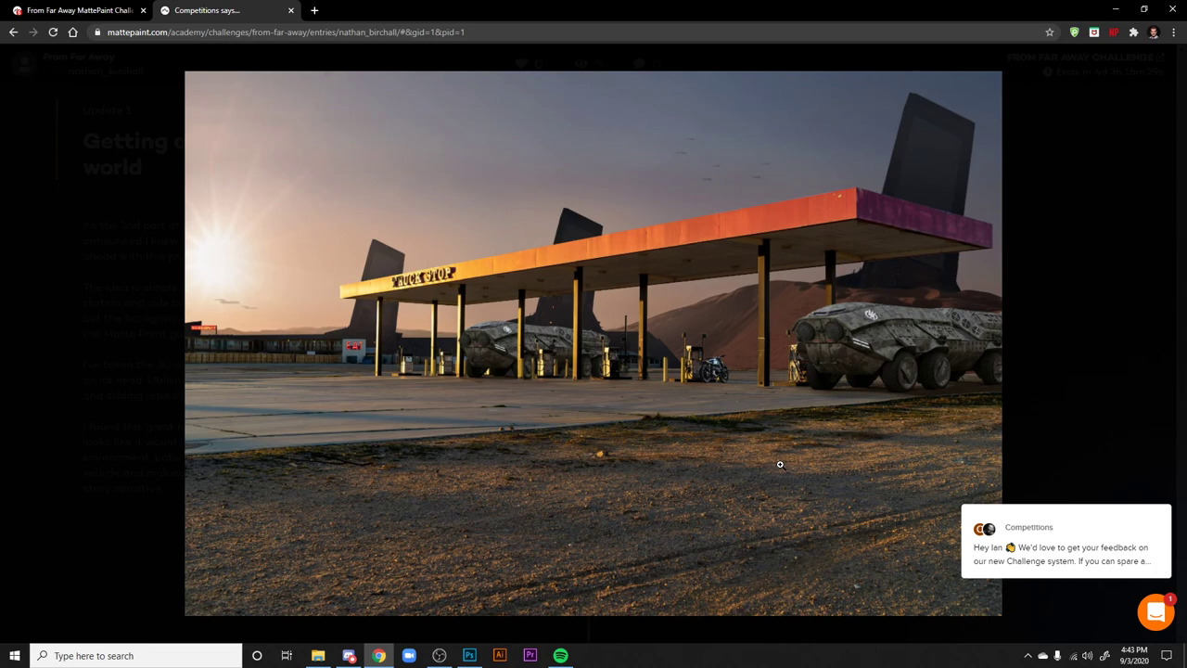
- Open Google in a new tab and search its images for "middle east sand dunes"
left_click(315, 11)
type("goo")
key("Return")
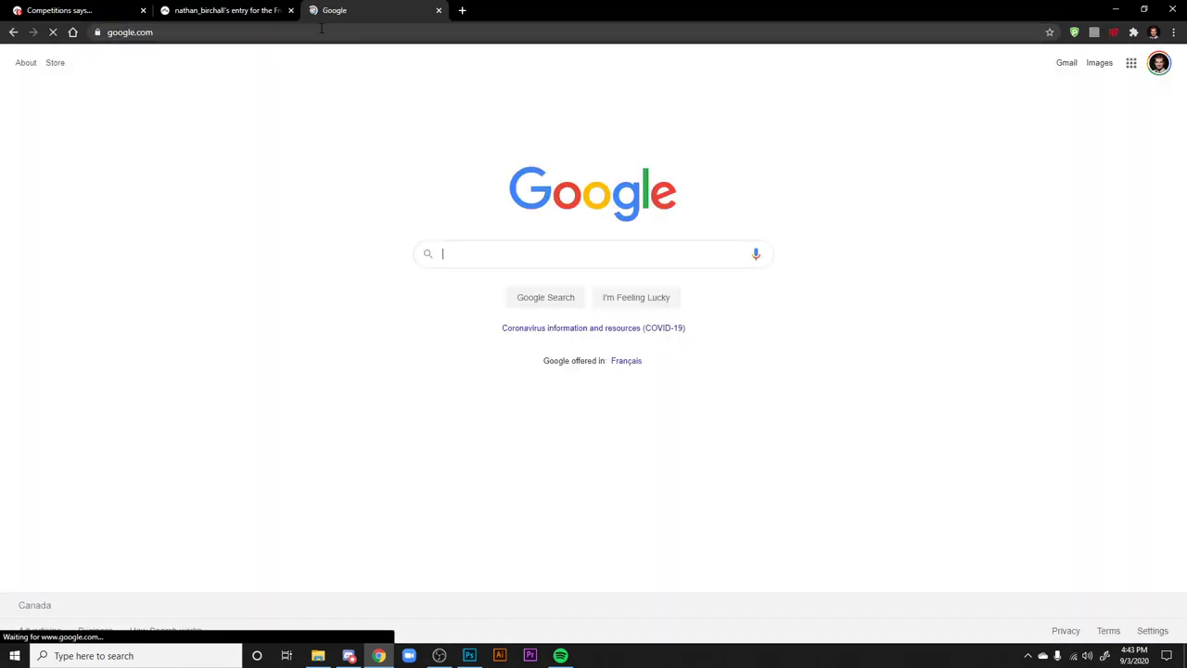
type("middle ea")
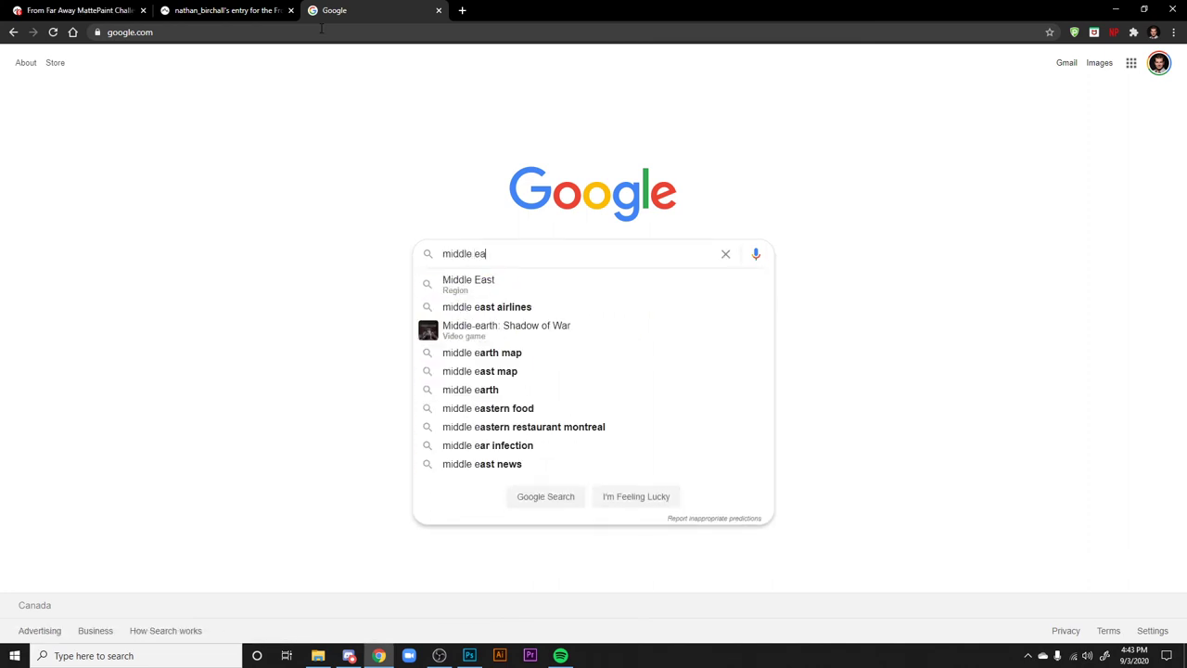
type("st sand dunes")
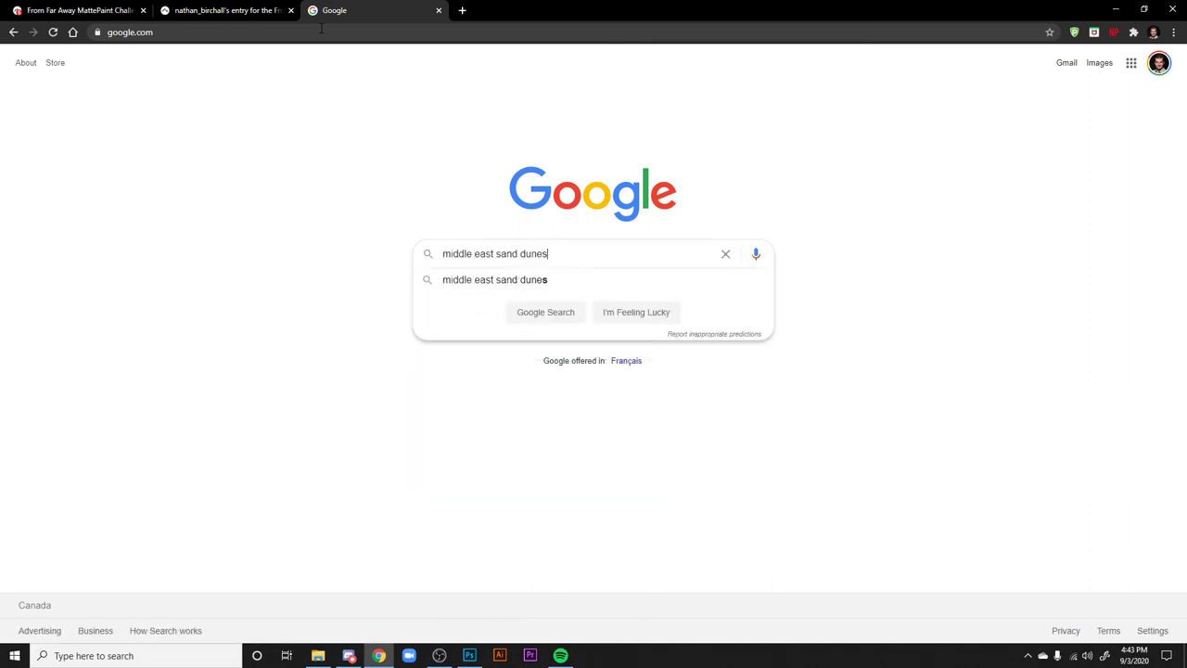
key("Return")
left_click(212, 113)
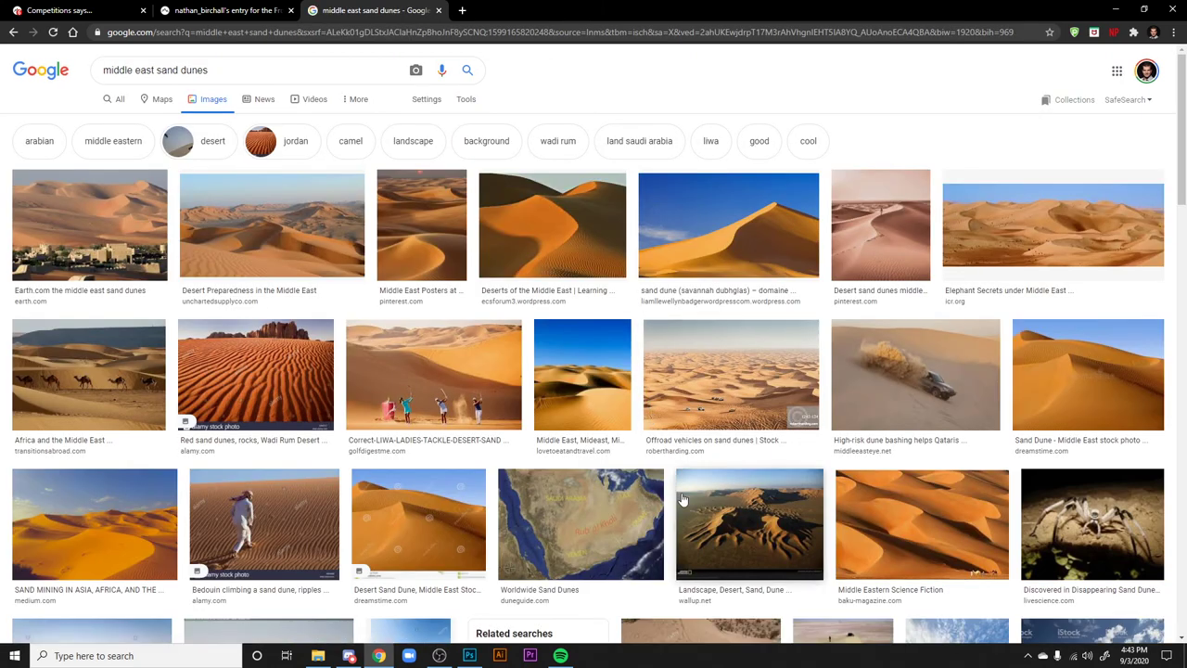
- Browse the sand dune images and preview the Wadi Rum stock photo and the four wheel drive on Wahiba dunes photo
scroll(666, 499, "down", 1)
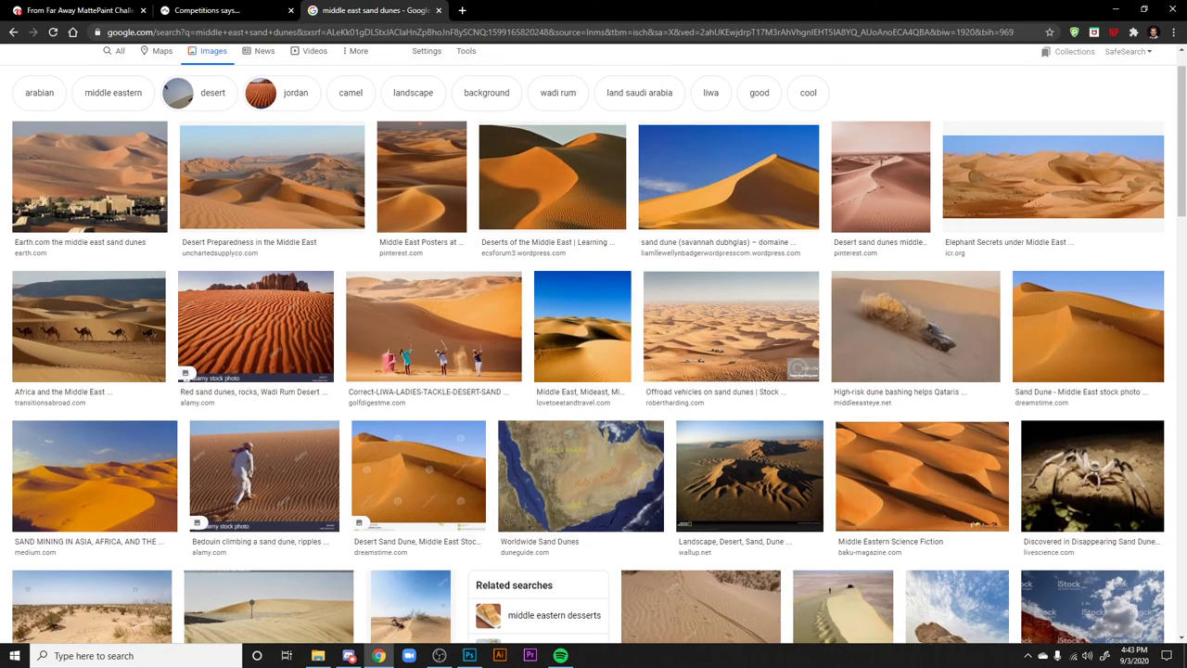
scroll(890, 496, "down", 2)
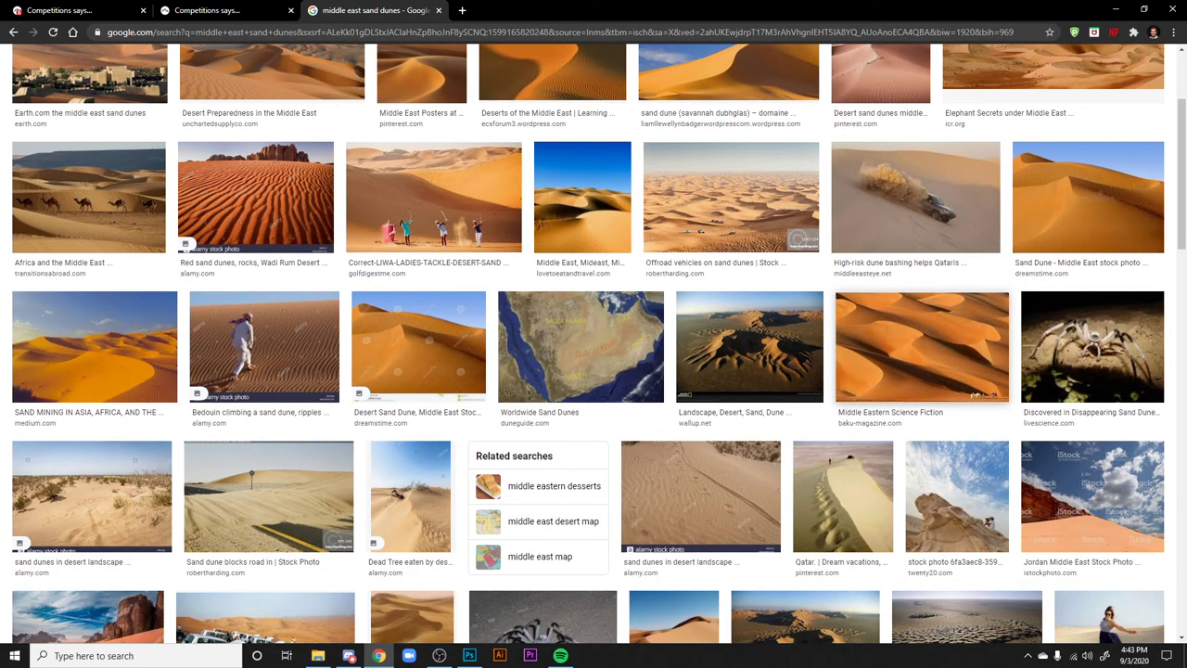
scroll(894, 371, "down", 4)
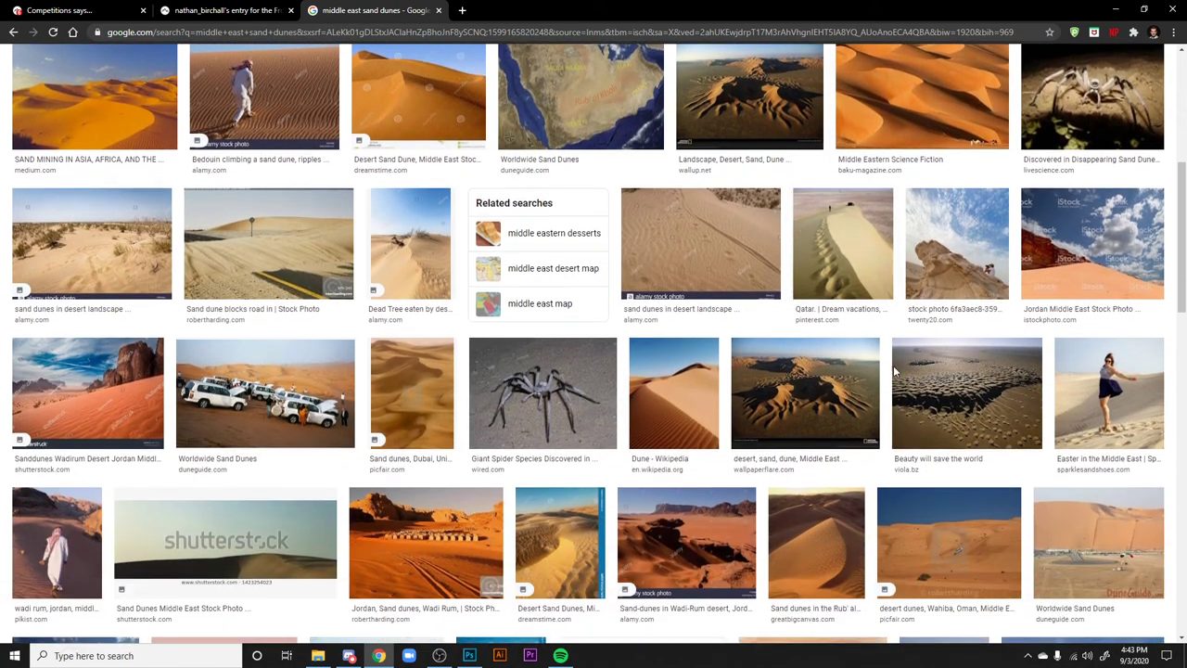
scroll(895, 371, "down", 2)
left_click(492, 404)
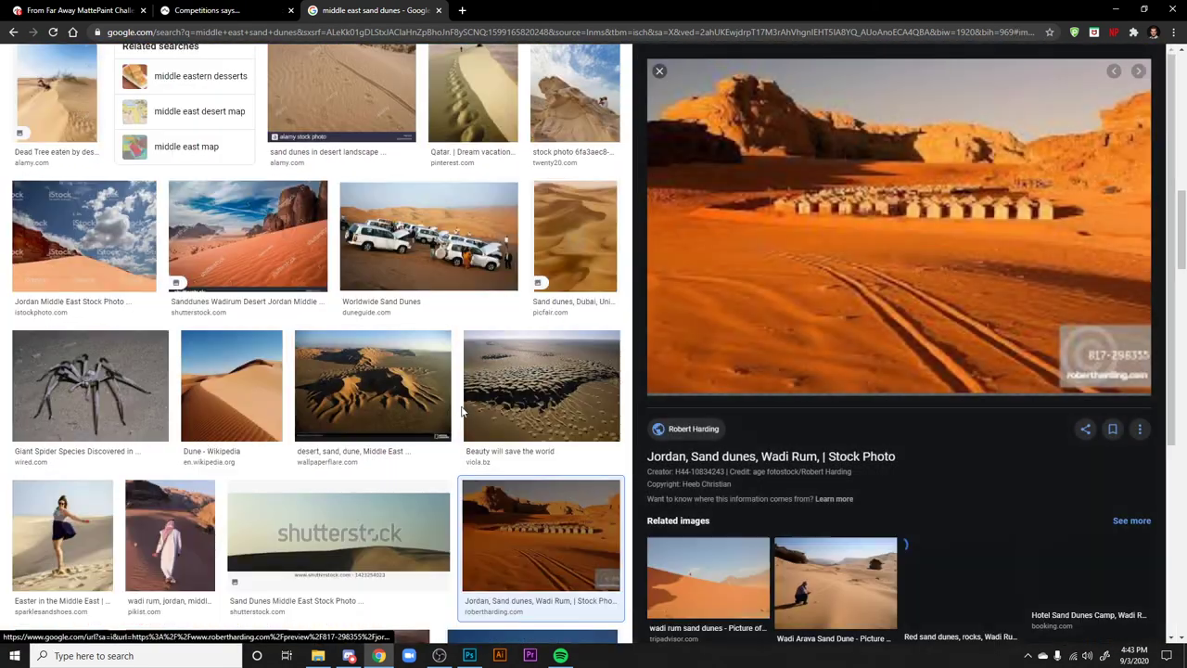
scroll(533, 397, "down", 5)
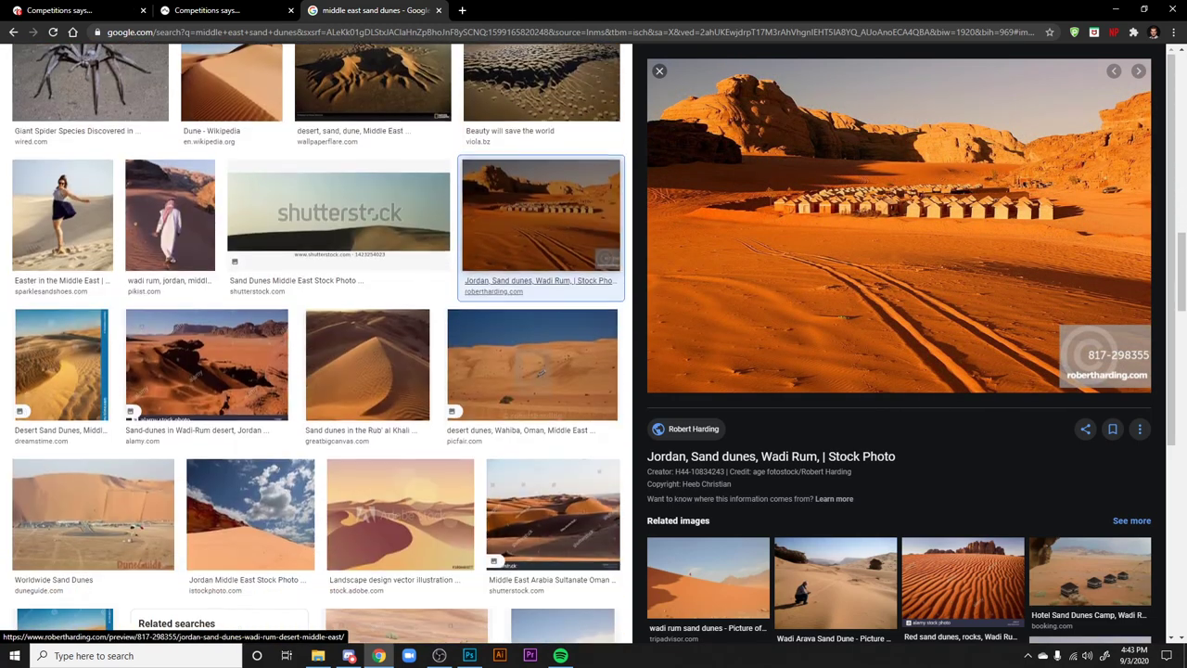
scroll(541, 371, "down", 3)
left_click(529, 222)
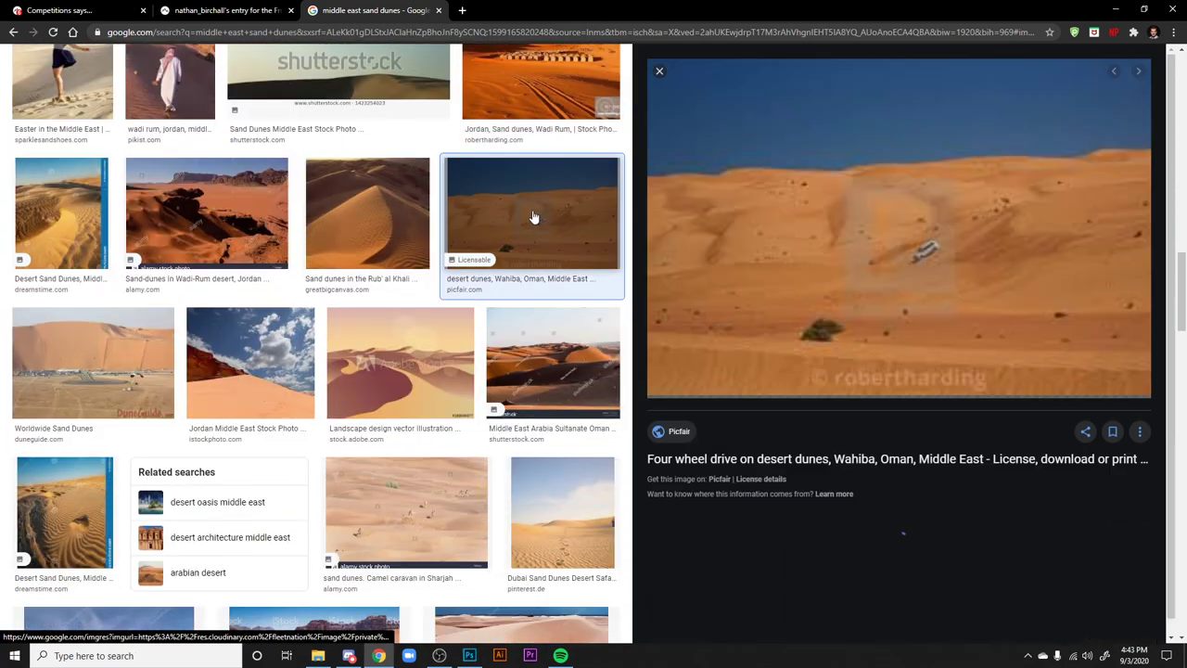
- Look further through the dune results, close the Wahiba preview and preview the Middle East Driving Guide image from Blacklion Tyres
scroll(482, 364, "down", 3)
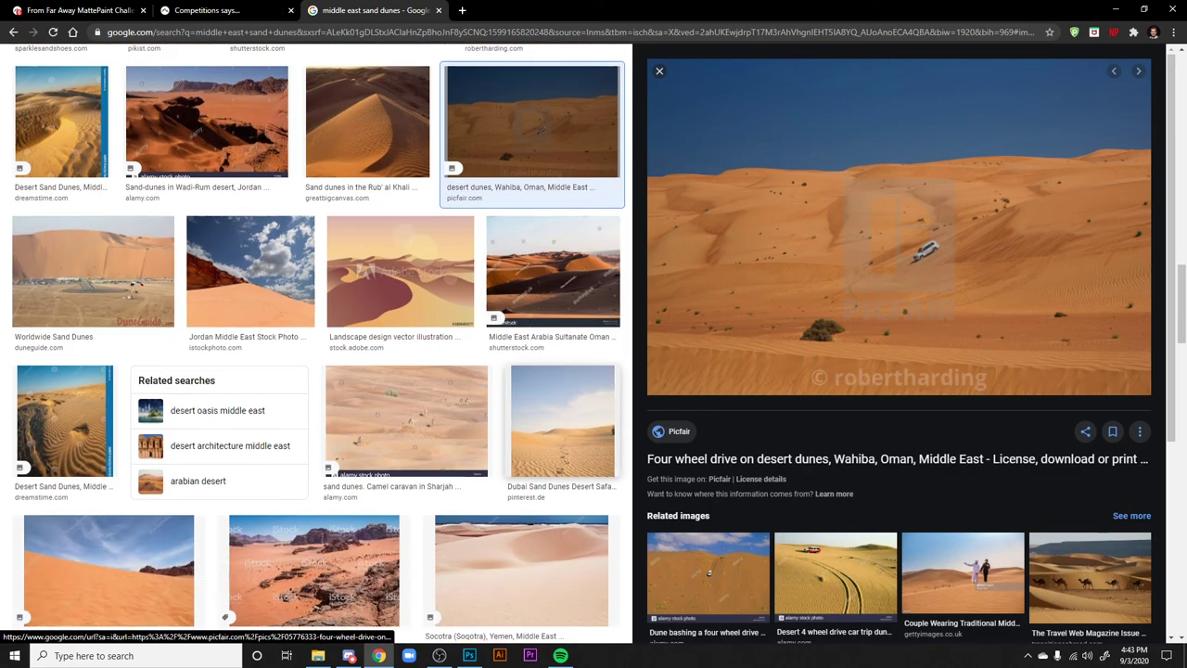
scroll(482, 364, "down", 7)
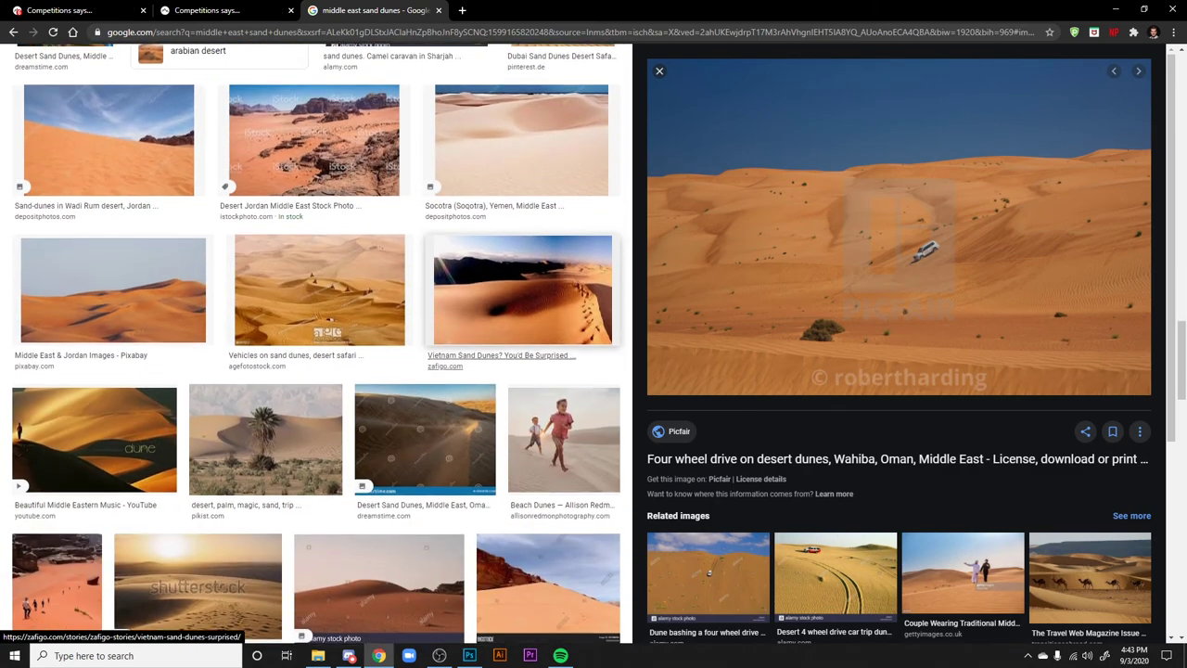
scroll(529, 457, "down", 9)
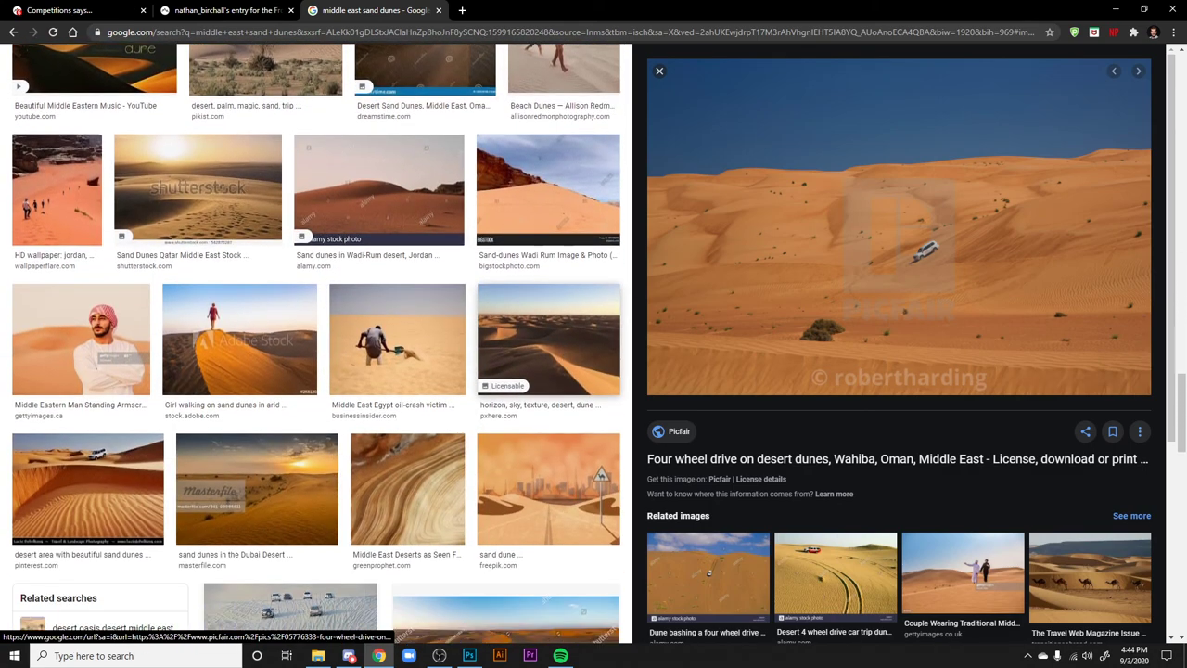
scroll(505, 278, "down", 5)
scroll(534, 430, "down", 3)
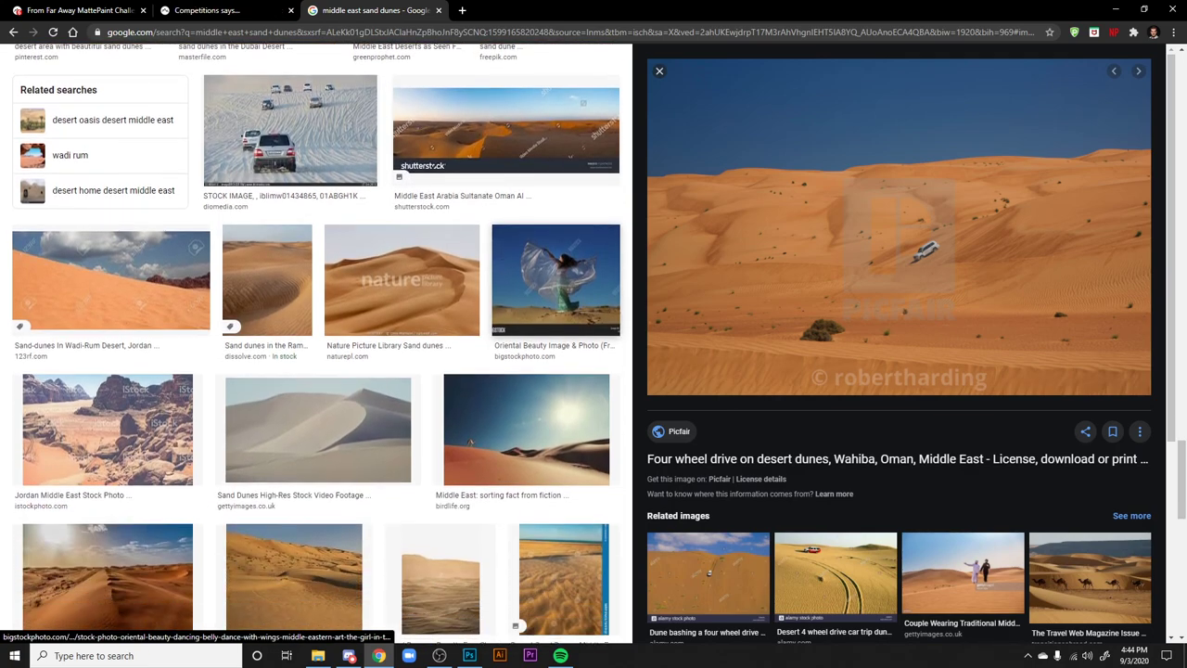
left_click(660, 72)
scroll(796, 382, "down", 9)
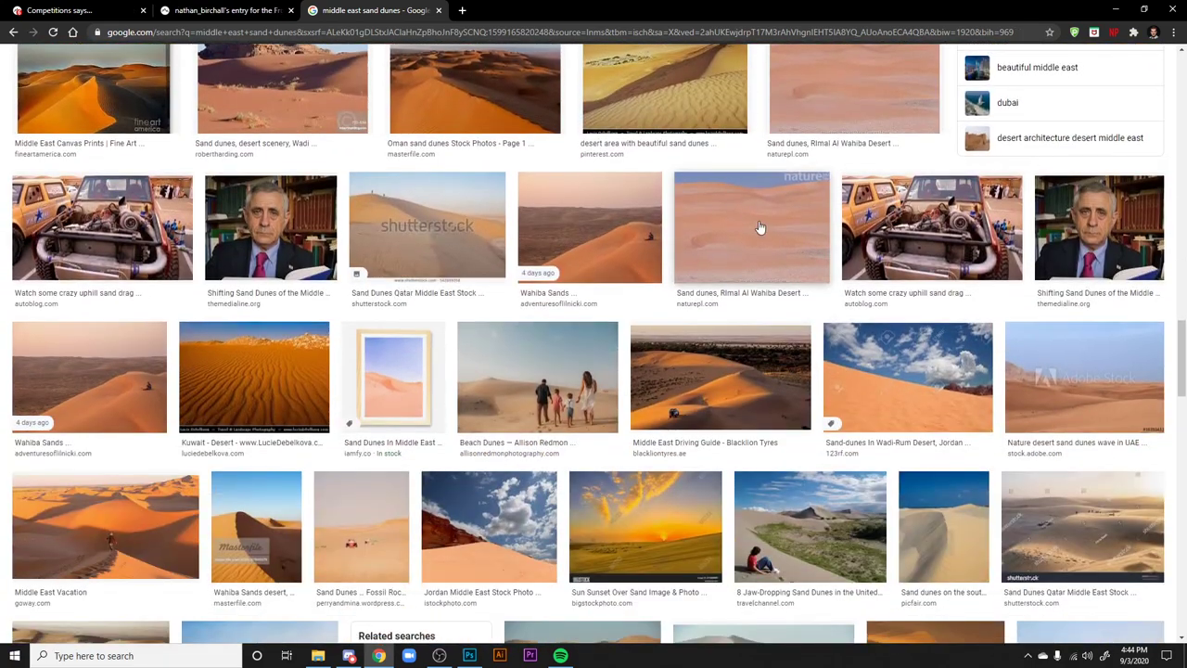
left_click(737, 369)
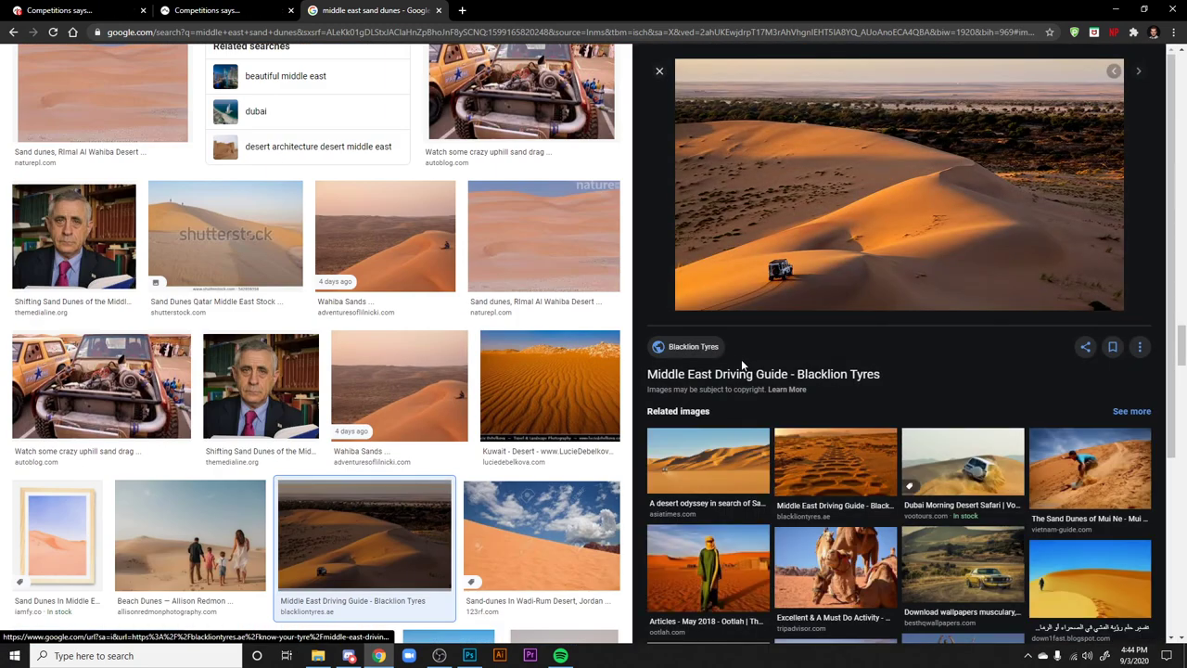
- Browse further through the dune results and preview the Arabian Gulf desert resorts image and The Middle East's toughest races image from CNN
scroll(742, 364, "down", 5)
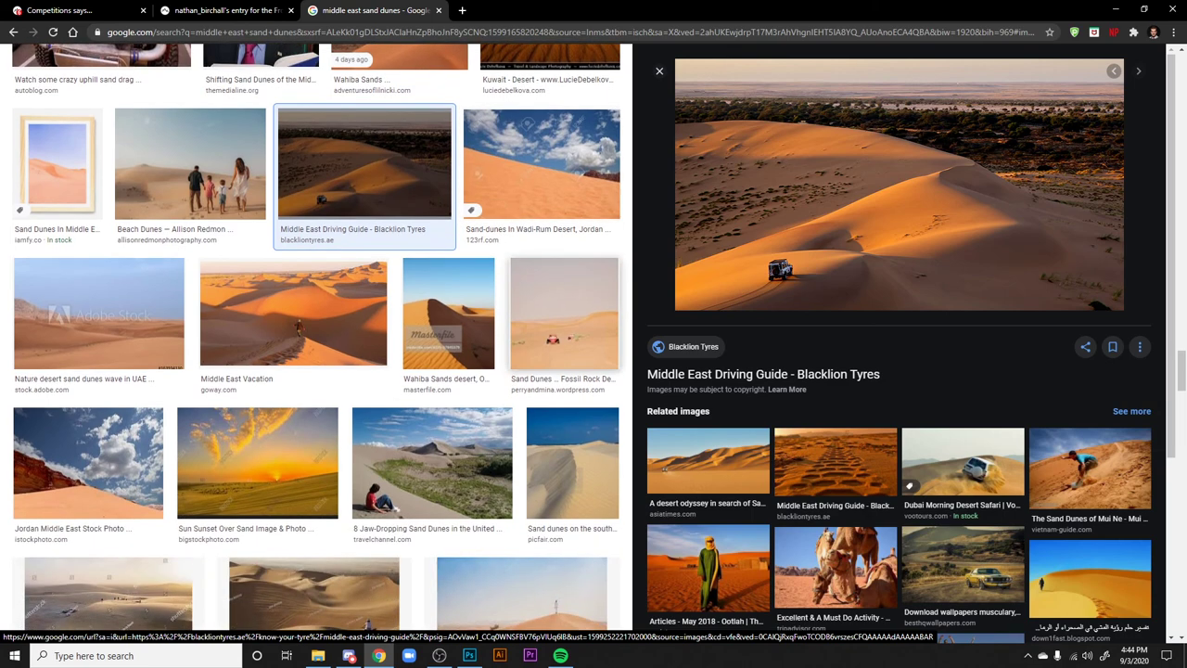
scroll(550, 352, "down", 10)
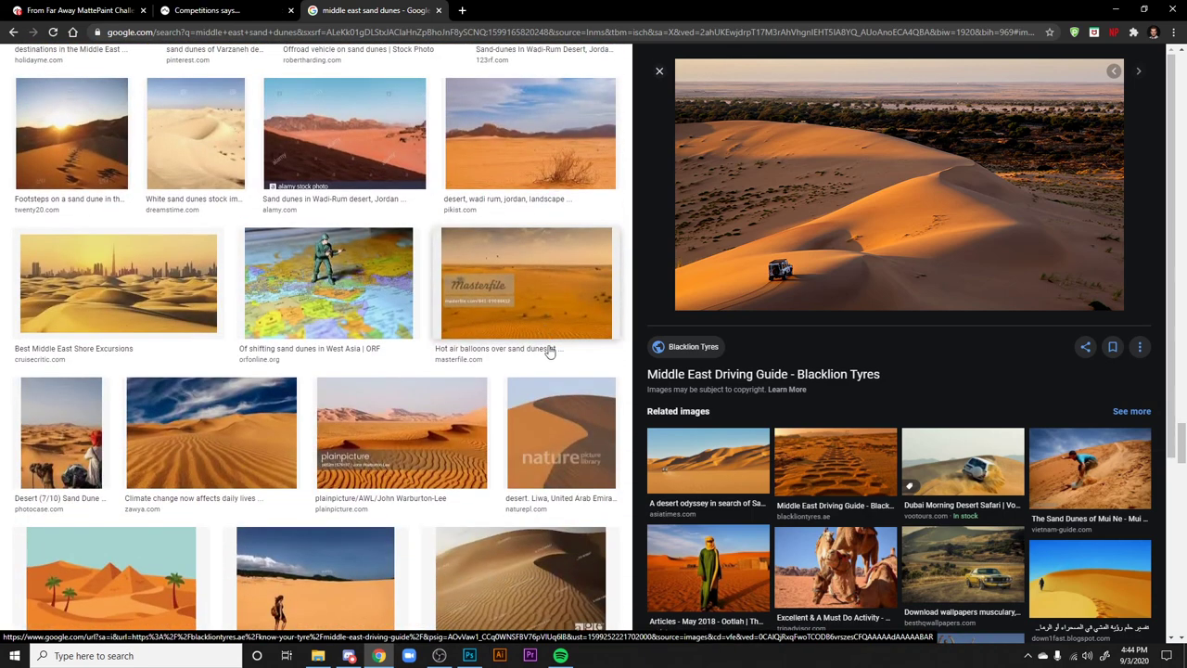
scroll(543, 318, "down", 3)
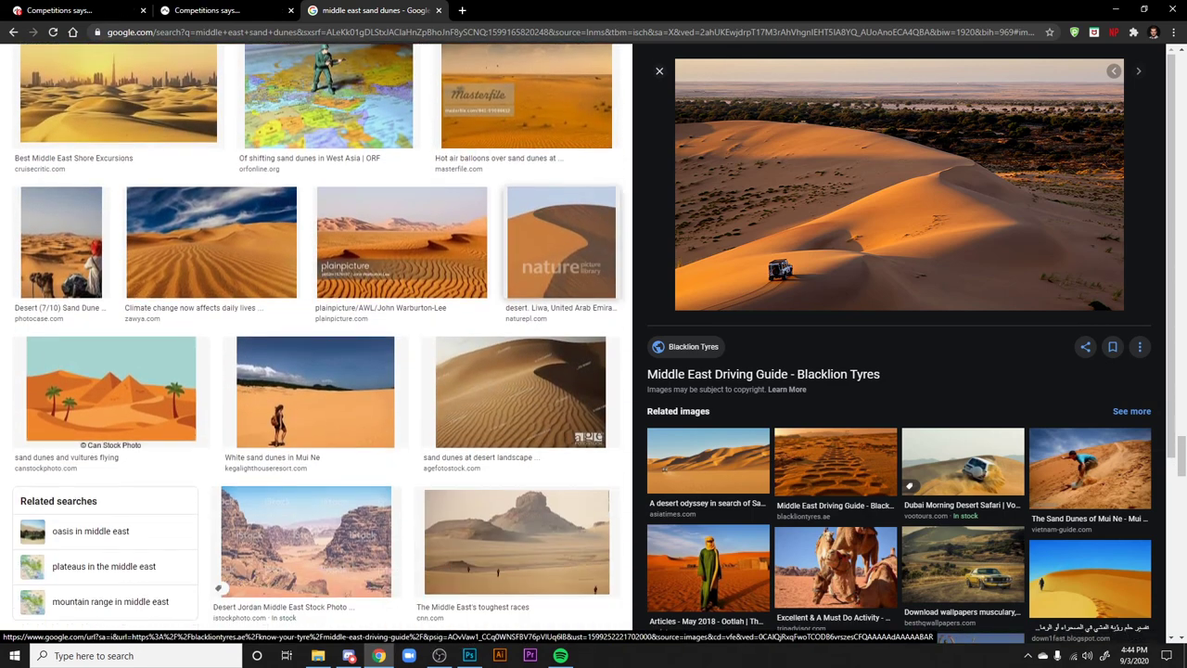
scroll(580, 380, "down", 4)
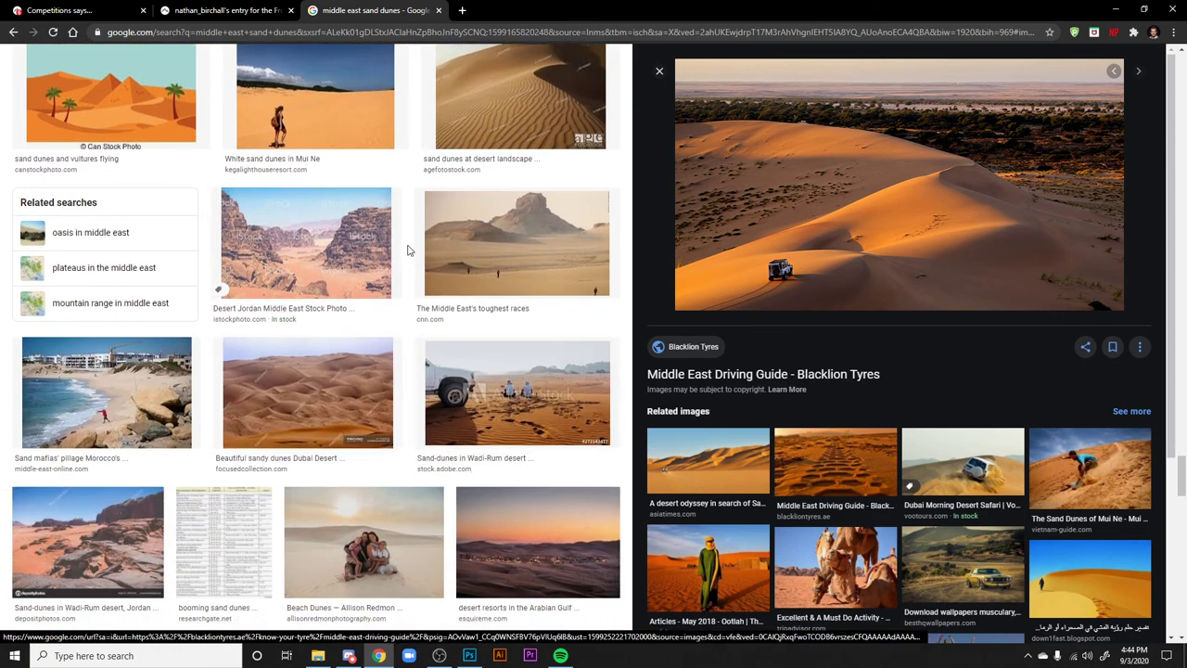
left_click(536, 542)
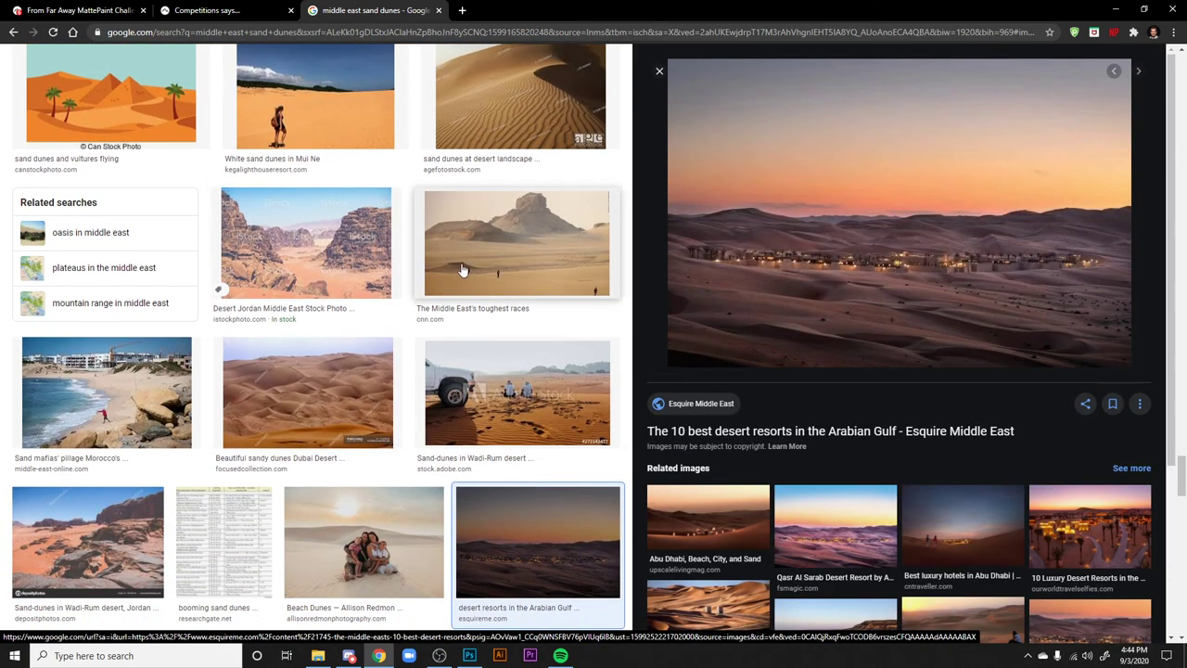
scroll(463, 269, "up", 2)
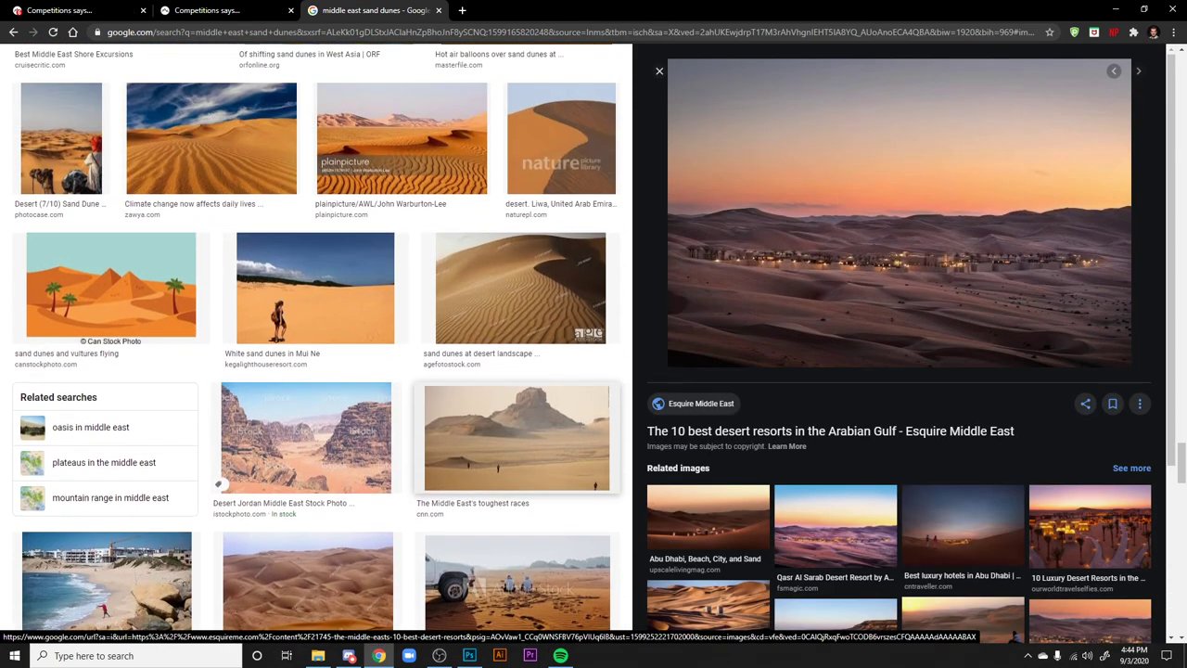
left_click(491, 409)
- Go back through the dune results, preview the 8 Jaw-Dropping Sand Dunes in the United States image and briefly revisit the challenge entry
scroll(467, 212, "up", 2)
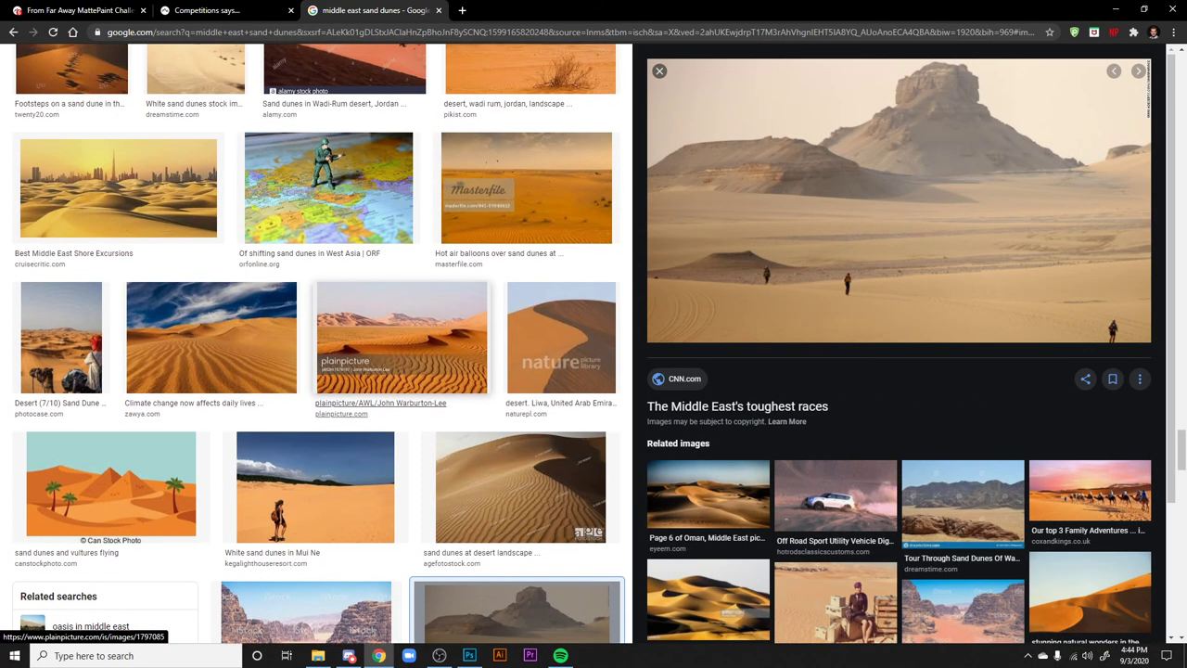
scroll(440, 187, "up", 2)
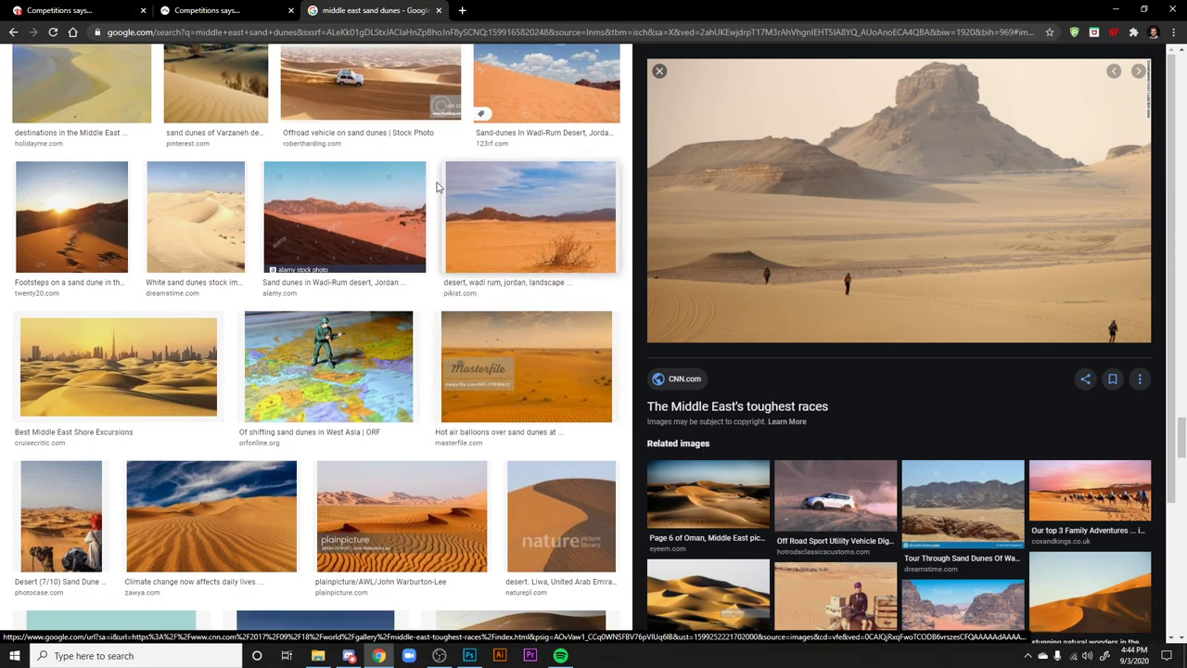
scroll(440, 187, "up", 5)
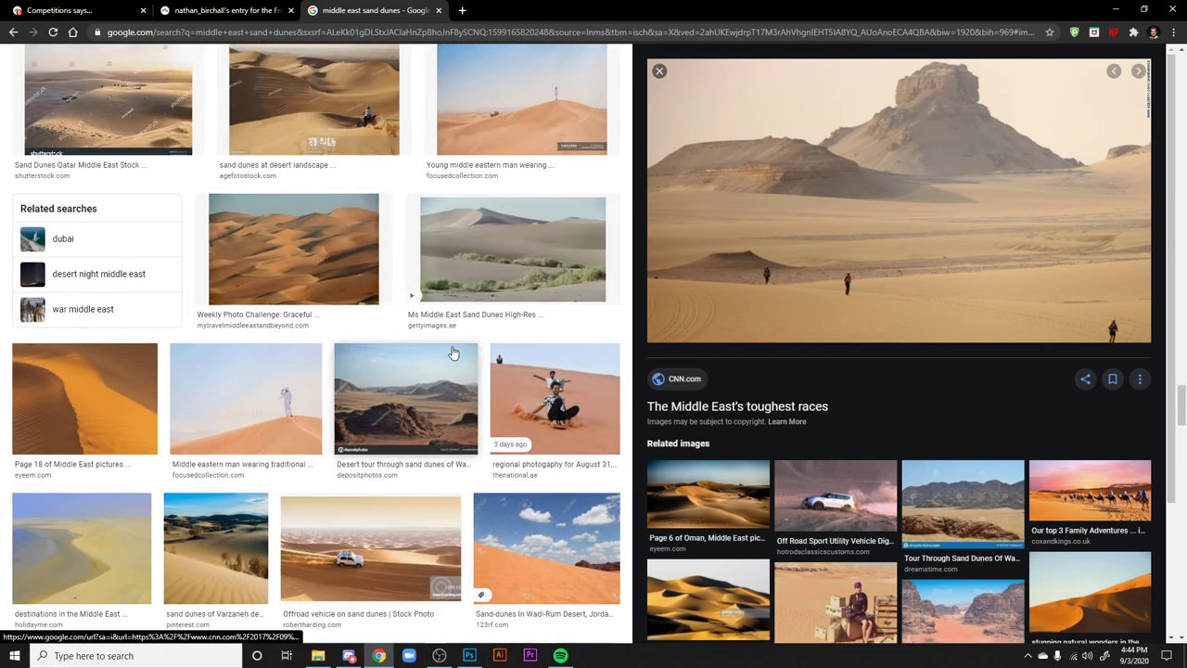
scroll(453, 354, "up", 4)
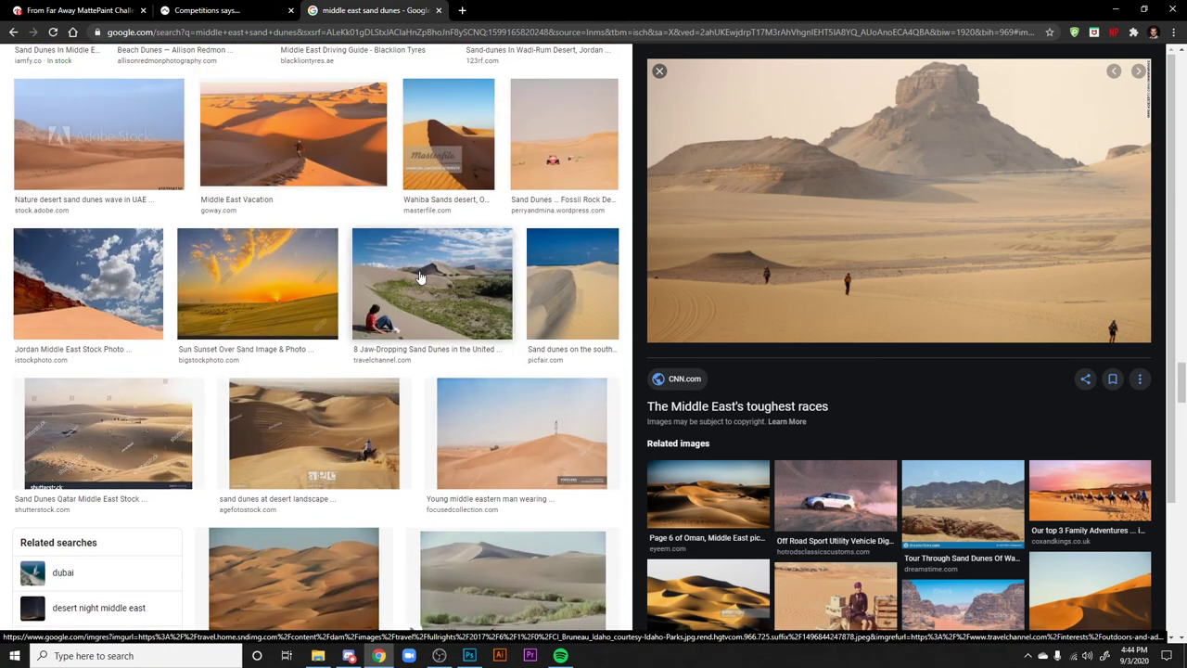
left_click(438, 283)
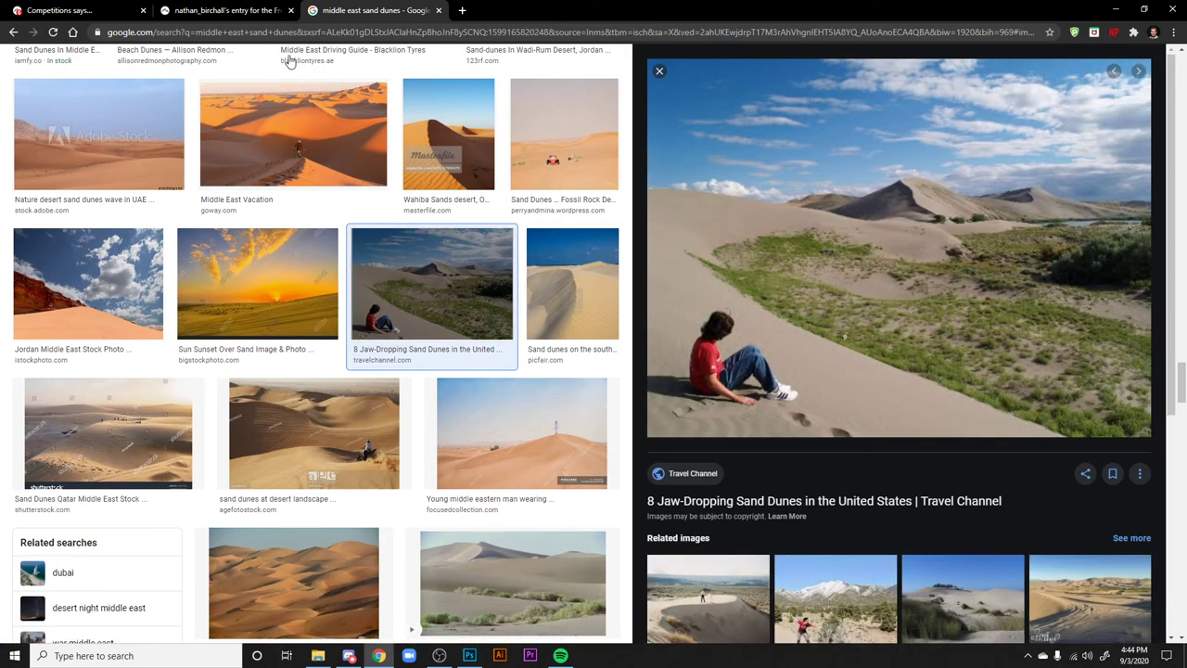
left_click(223, 10)
left_click(388, 13)
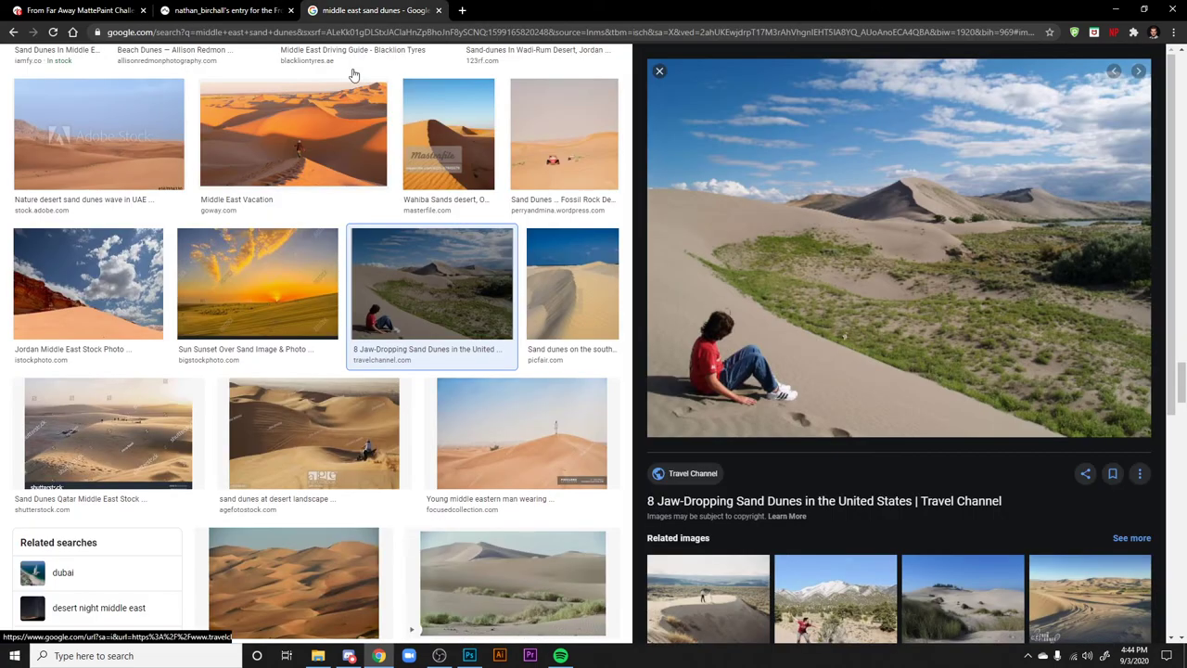
- Replace the image search query with "star wars tatooine" and run the search
scroll(371, 278, "up", 15)
scroll(252, 99, "up", 10)
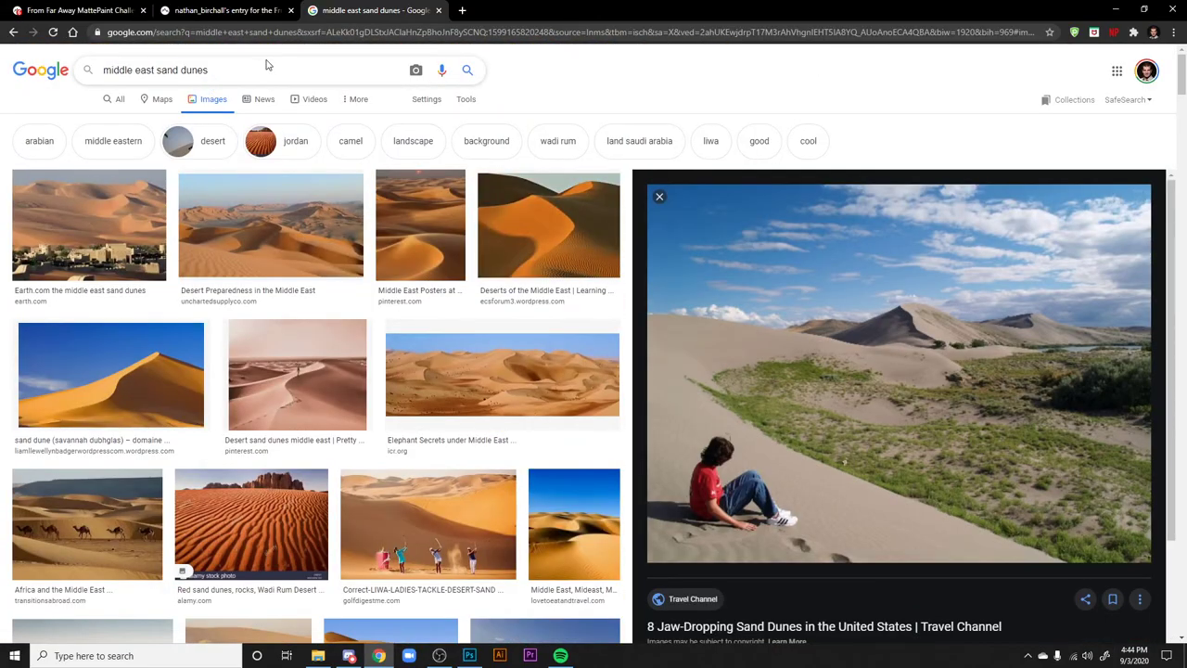
key("ctrl+a")
type("sta")
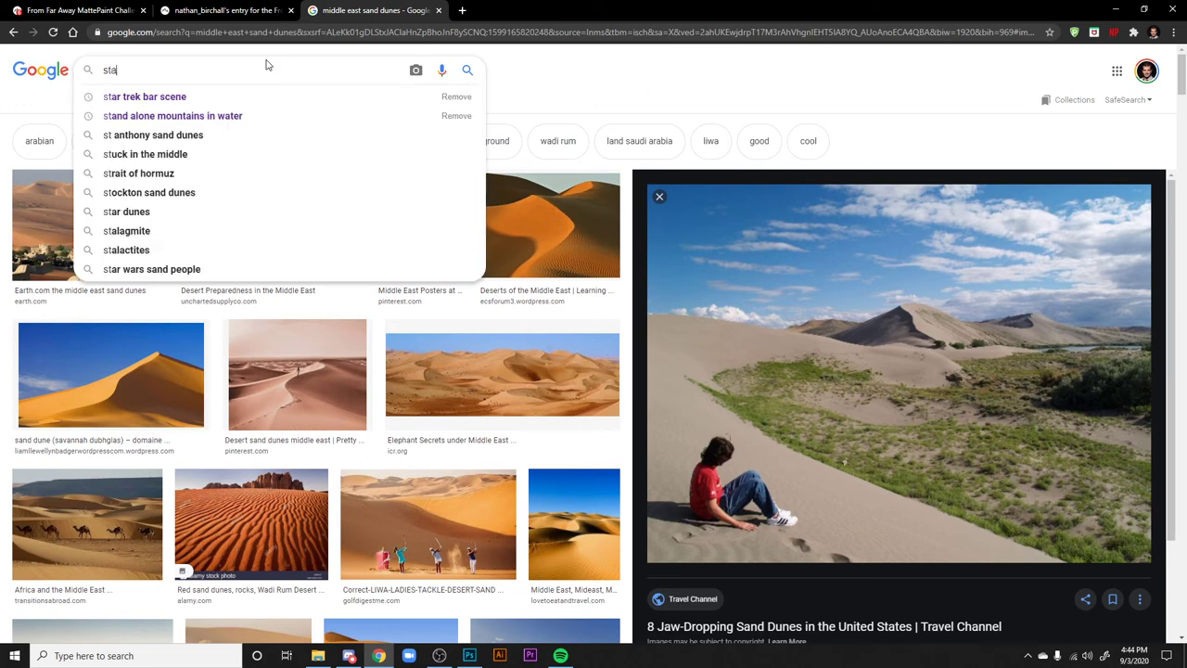
type("r wars tat")
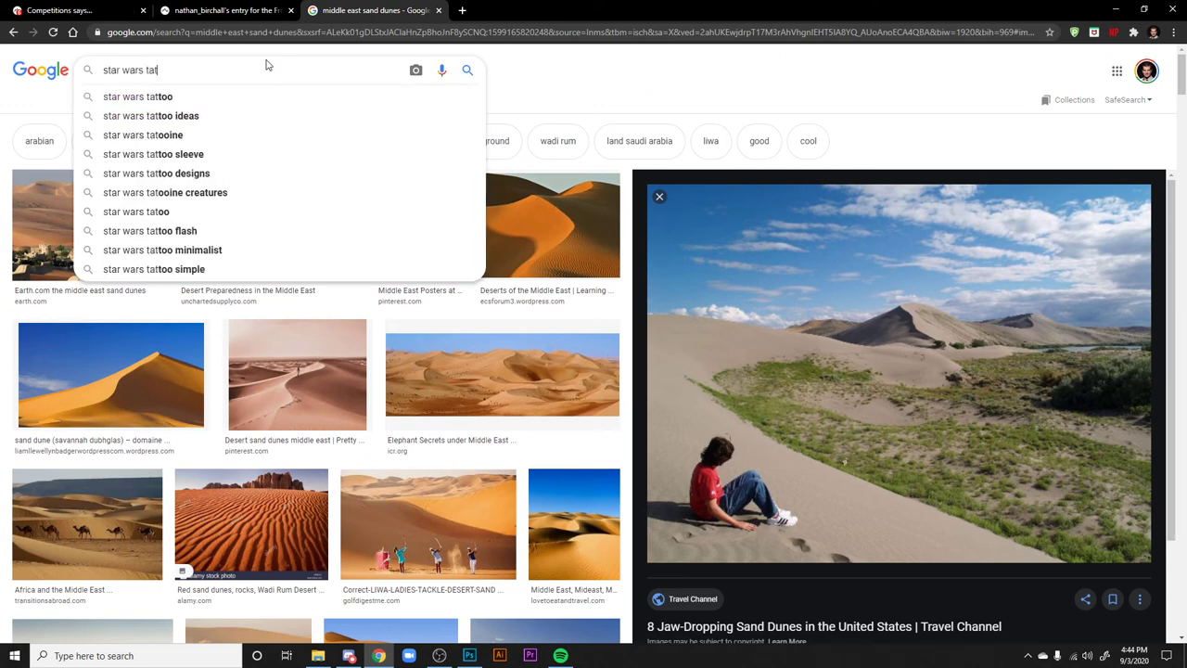
type("ooine")
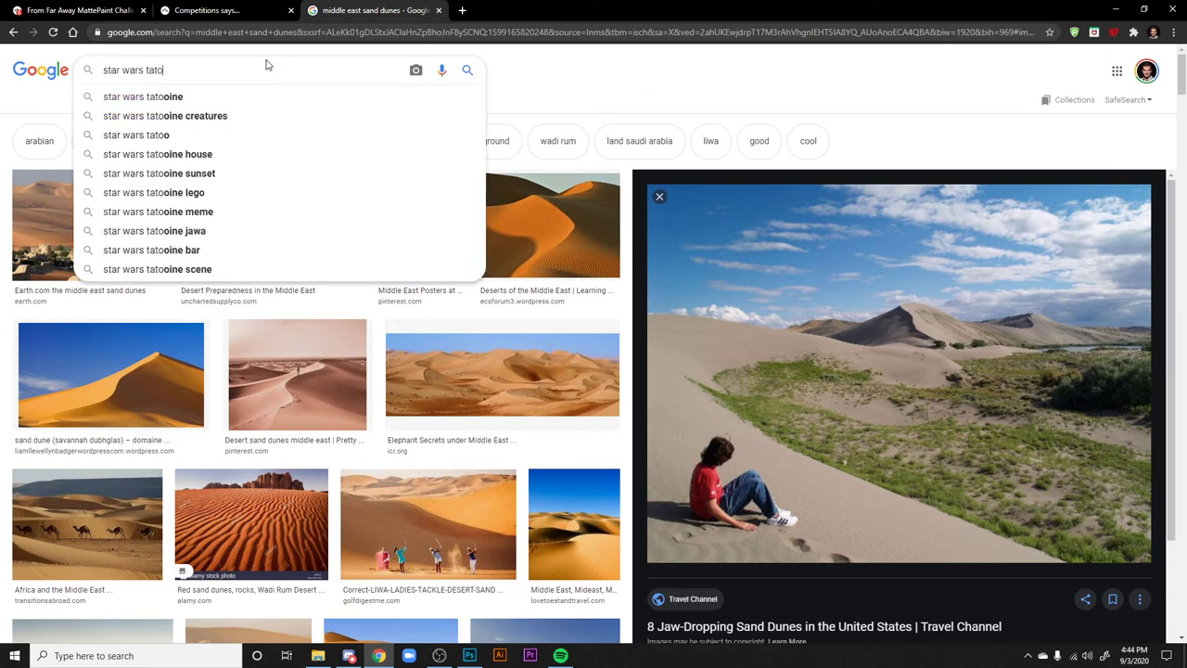
key("Return")
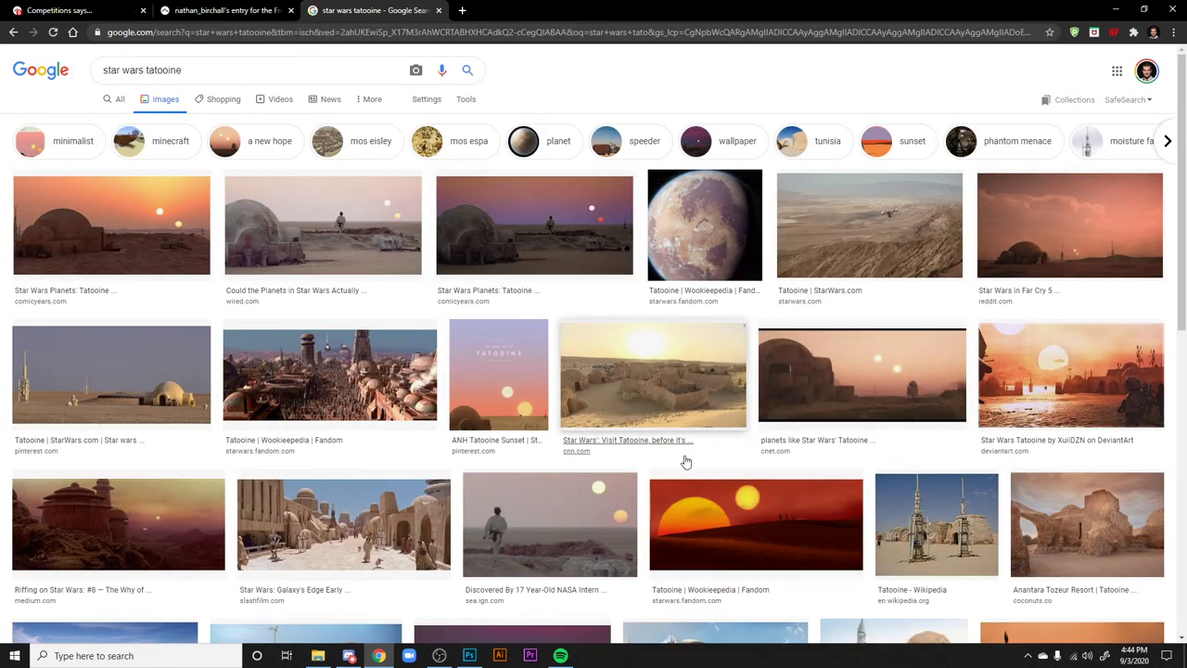
- Preview the Slashfilm Tatooine street image and a related Syfy Wire city image, look through more results, and close the preview
left_click(388, 516)
scroll(403, 519, "down", 2)
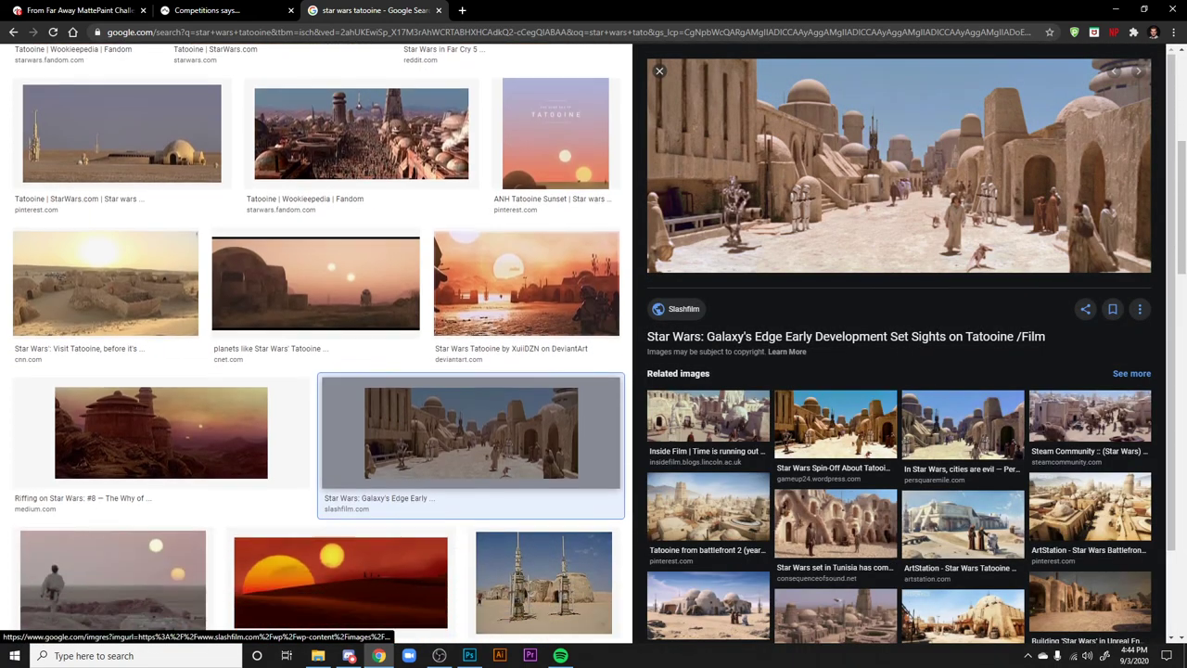
left_click(799, 603)
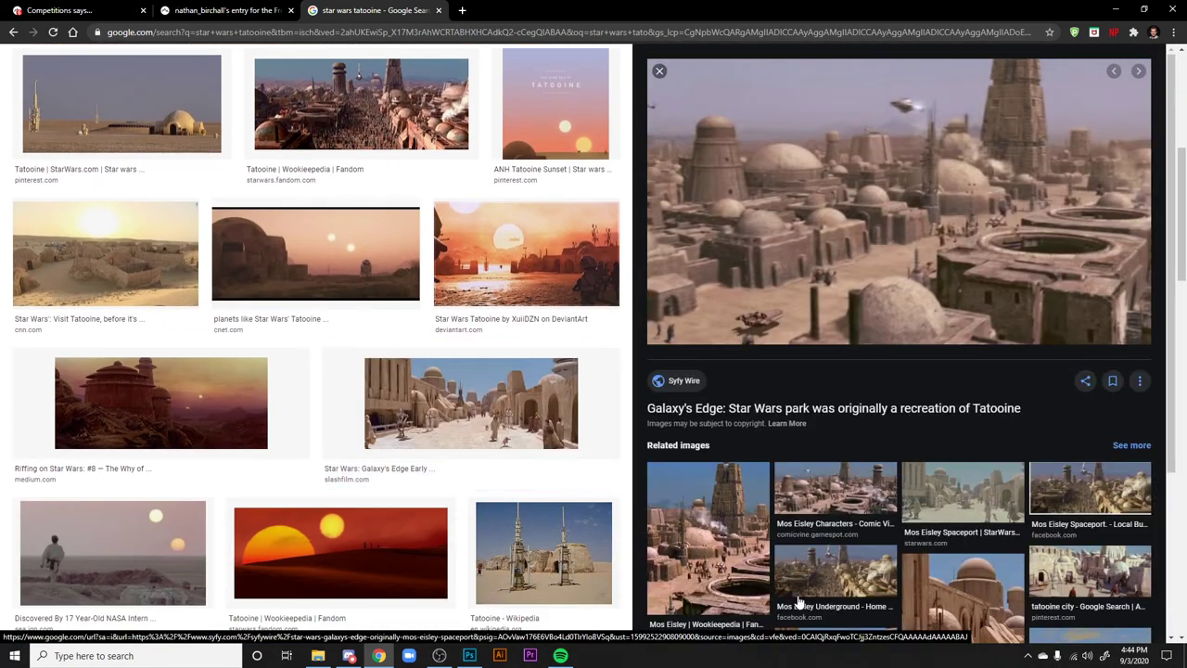
scroll(348, 299, "down", 7)
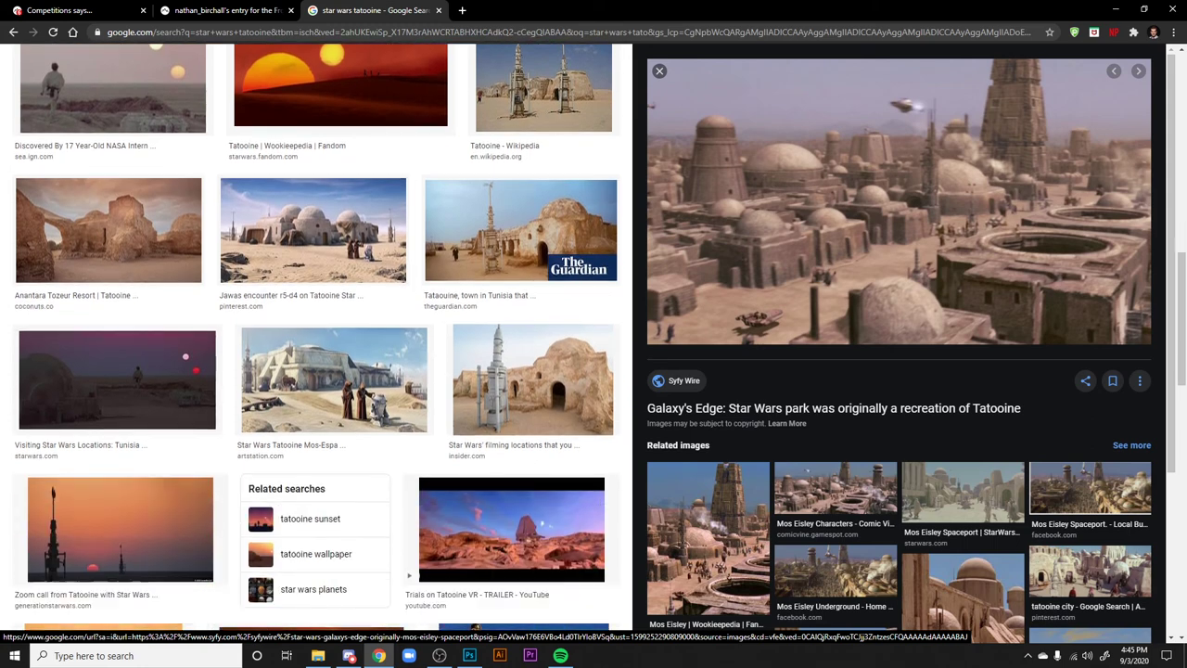
scroll(348, 298, "down", 6)
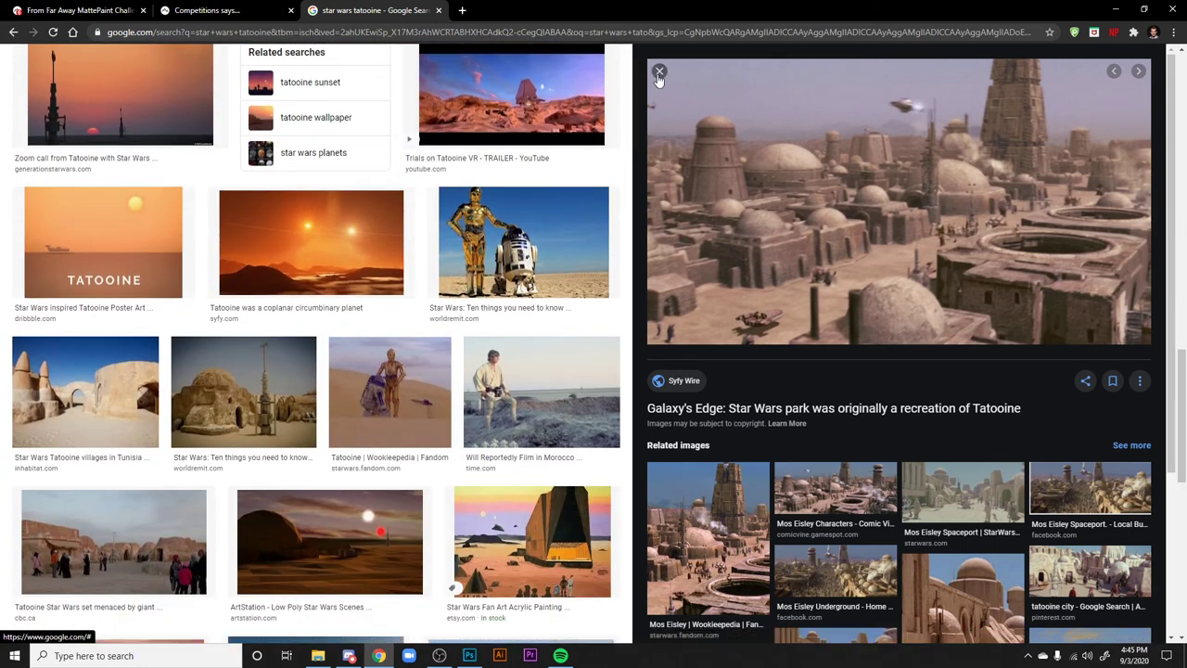
left_click(659, 71)
- Find the 360Cities panorama of the Star Wars Tatooine decorations in the results and open it in a new tab
scroll(696, 427, "down", 3)
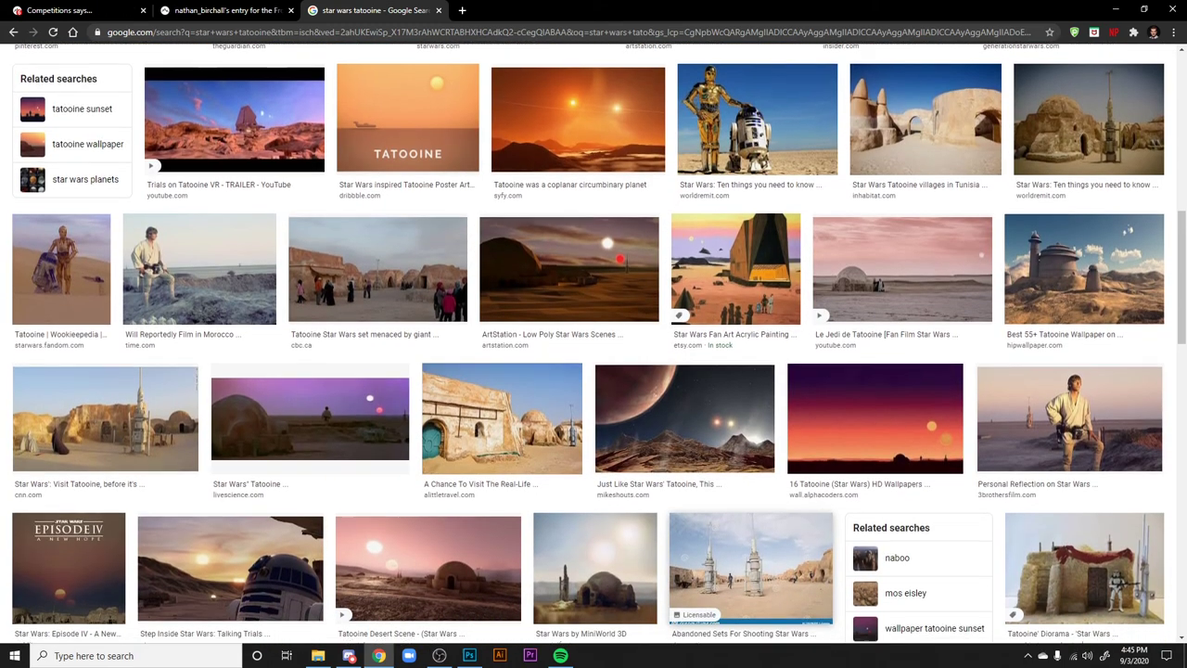
scroll(724, 419, "down", 2)
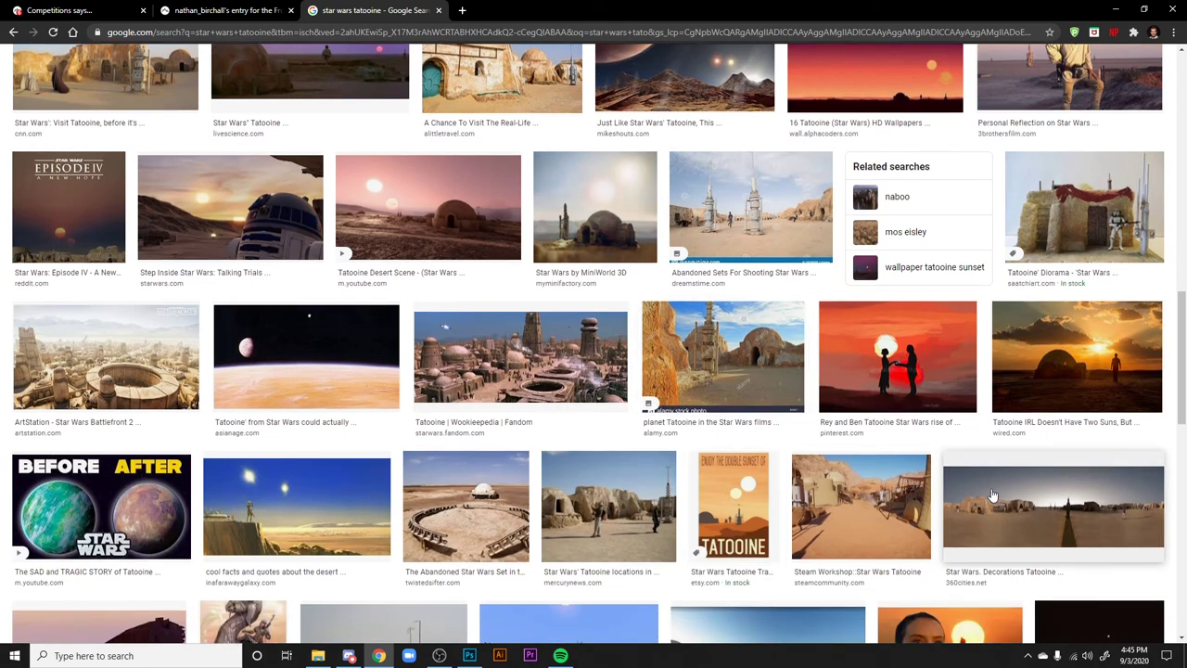
left_click(992, 501)
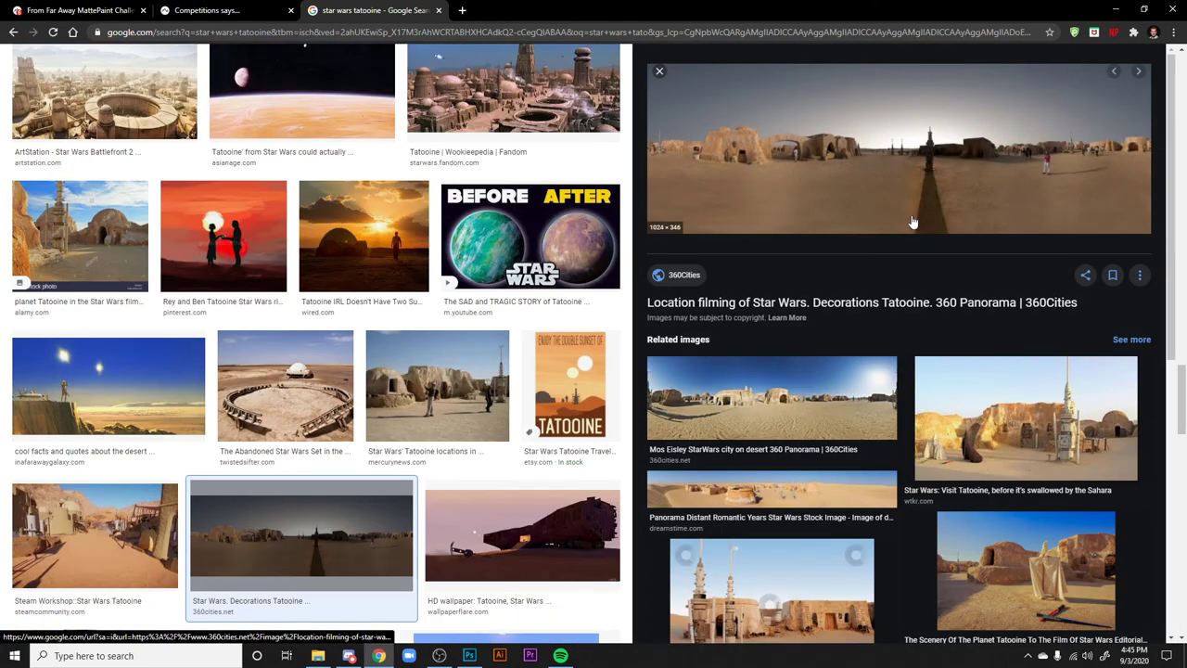
right_click(769, 200)
left_click(818, 211)
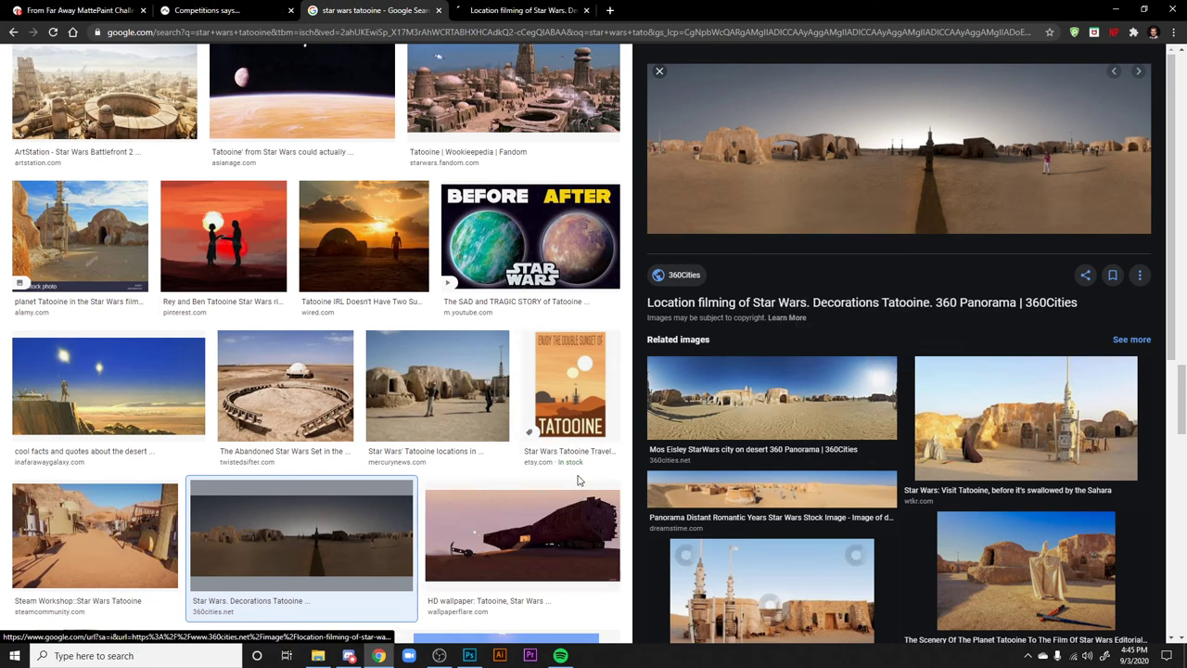
- Preview the Wallpaper Flare Tatooine image, compare two related Pinterest sandcrawler images, and return to the Wallpaper Flare preview
left_click(584, 534)
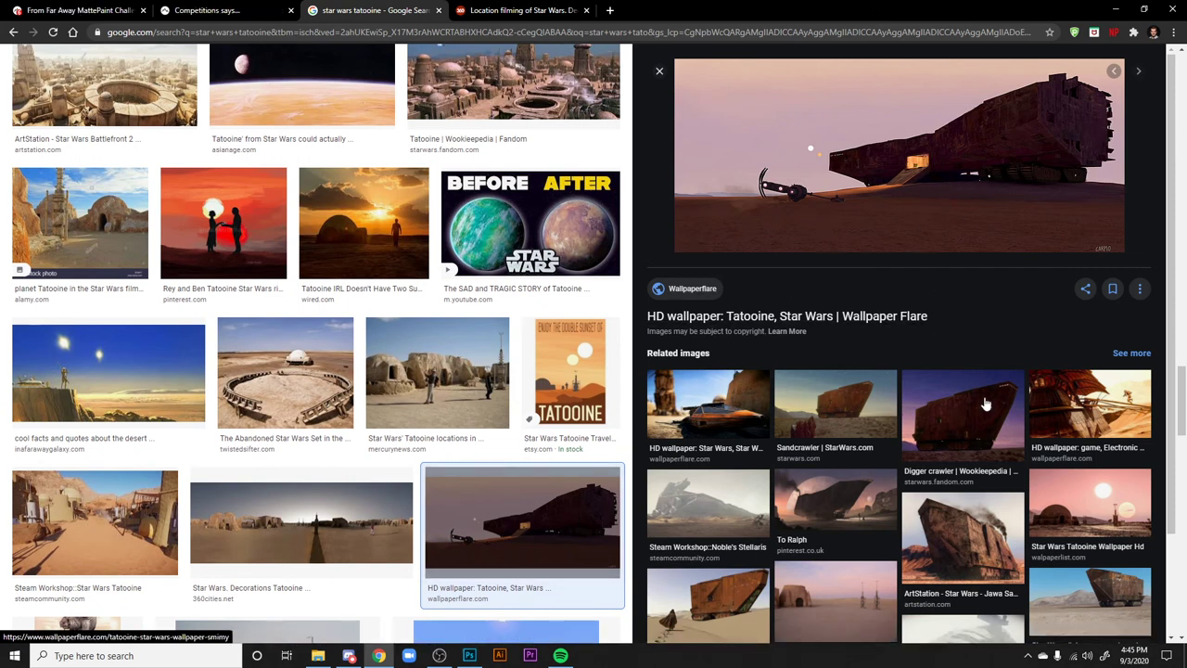
left_click(1090, 596)
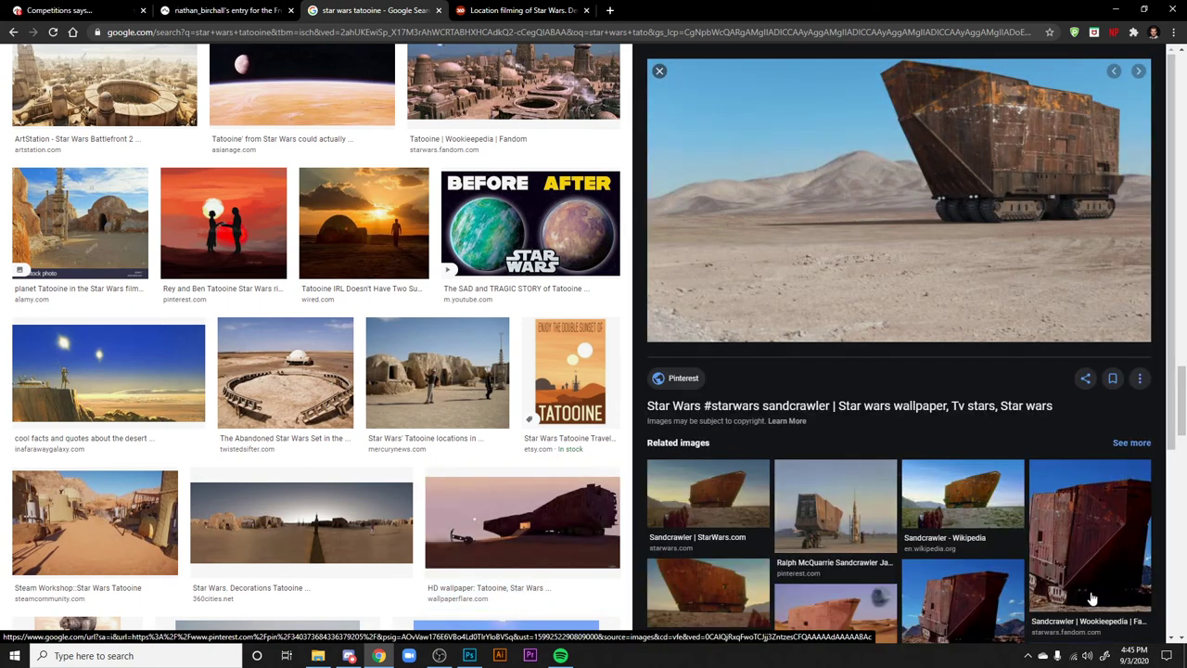
scroll(1093, 593, "down", 2)
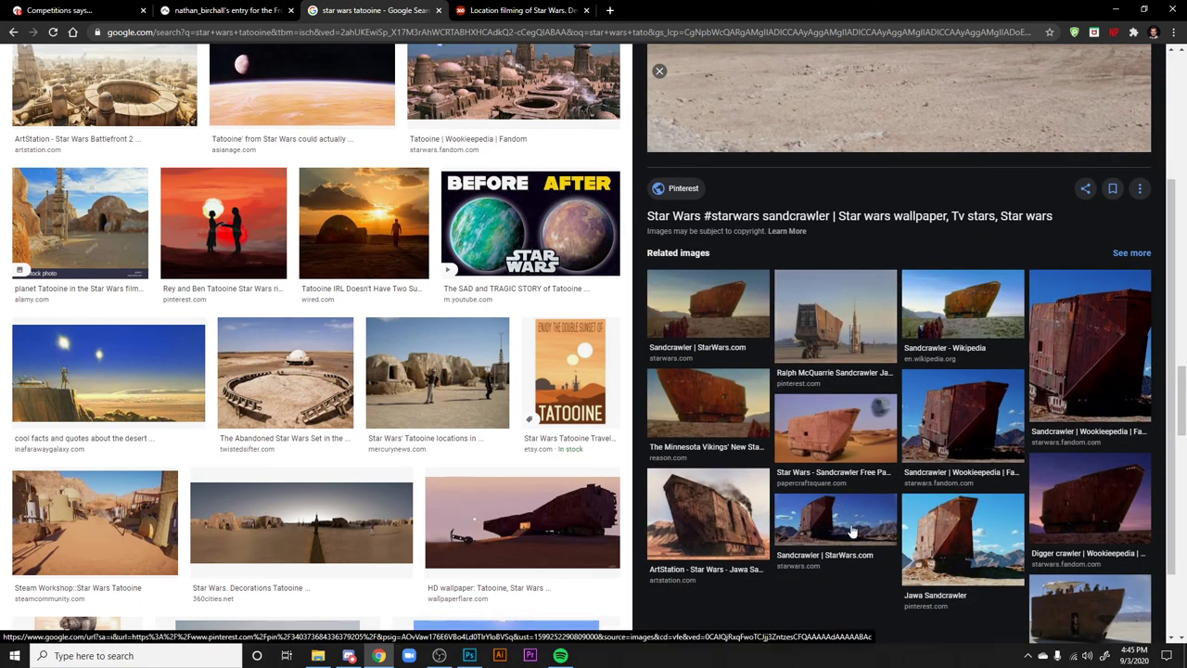
left_click(827, 331)
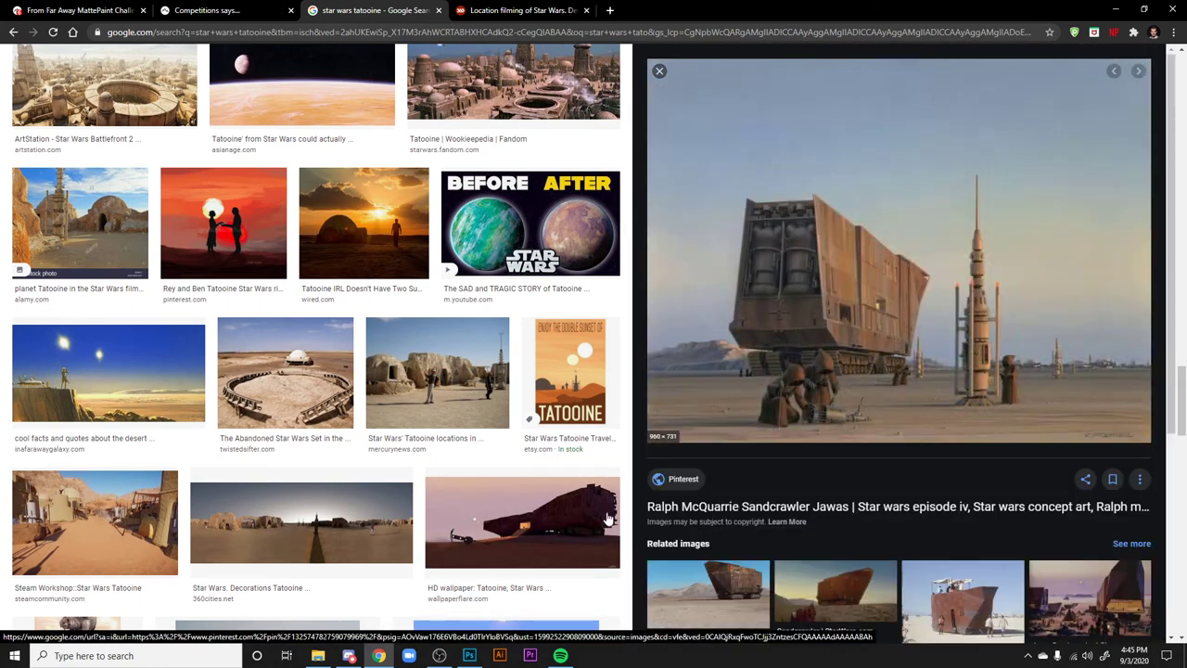
left_click(530, 538)
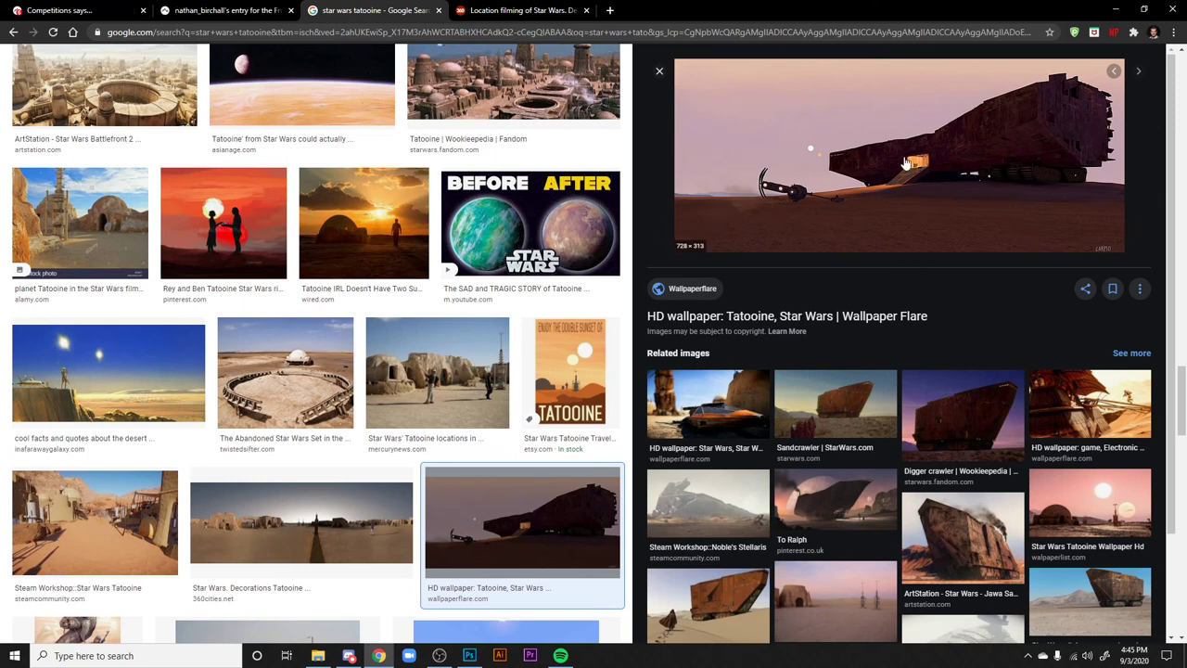
- Check the truck stop entry, go back to the Tatooine image results, and preview the Geeks of Doom image of the sandcrawler on a crowded beach
left_click(204, 10)
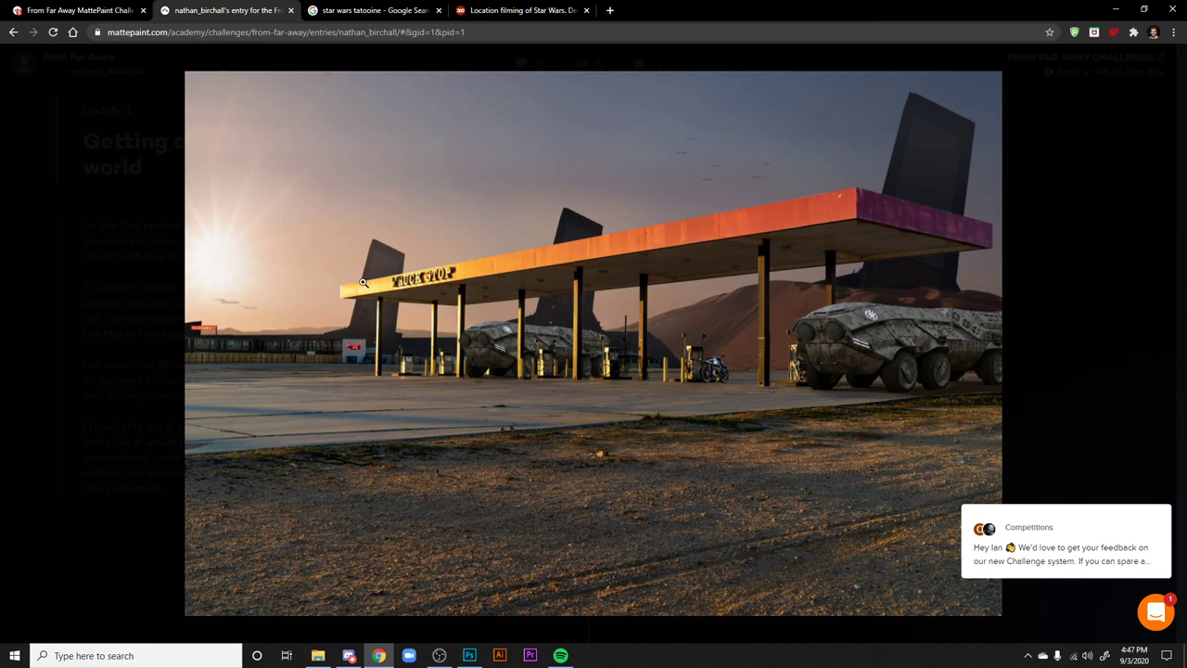
left_click(516, 9)
left_click(371, 9)
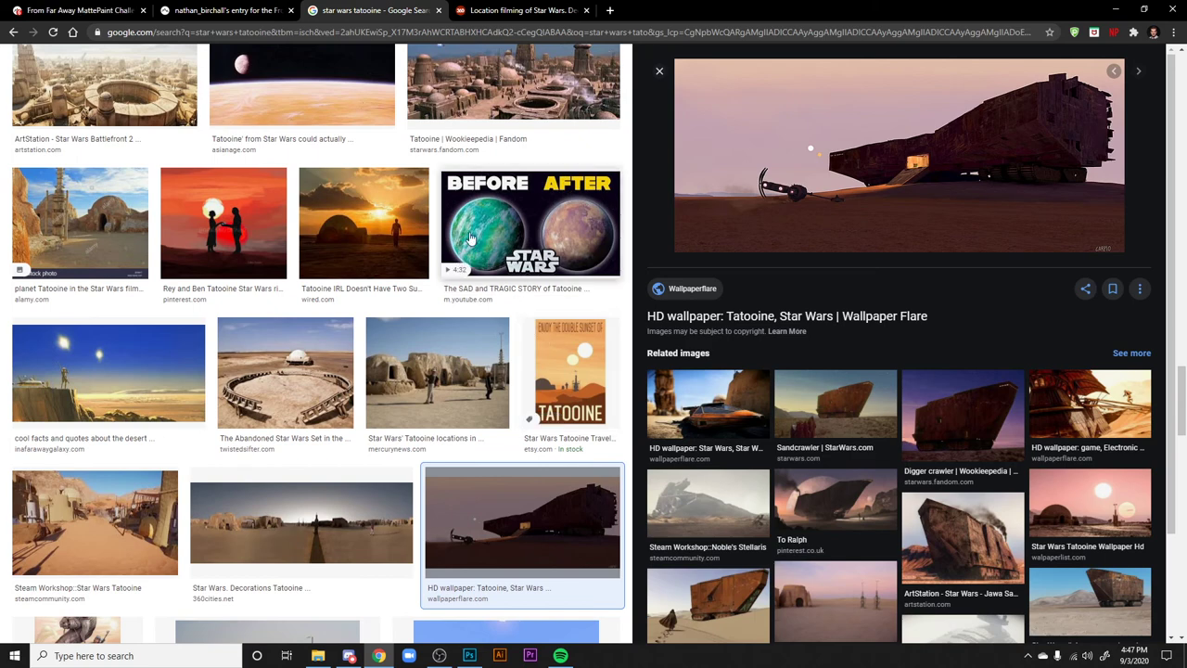
scroll(445, 214, "up", 3)
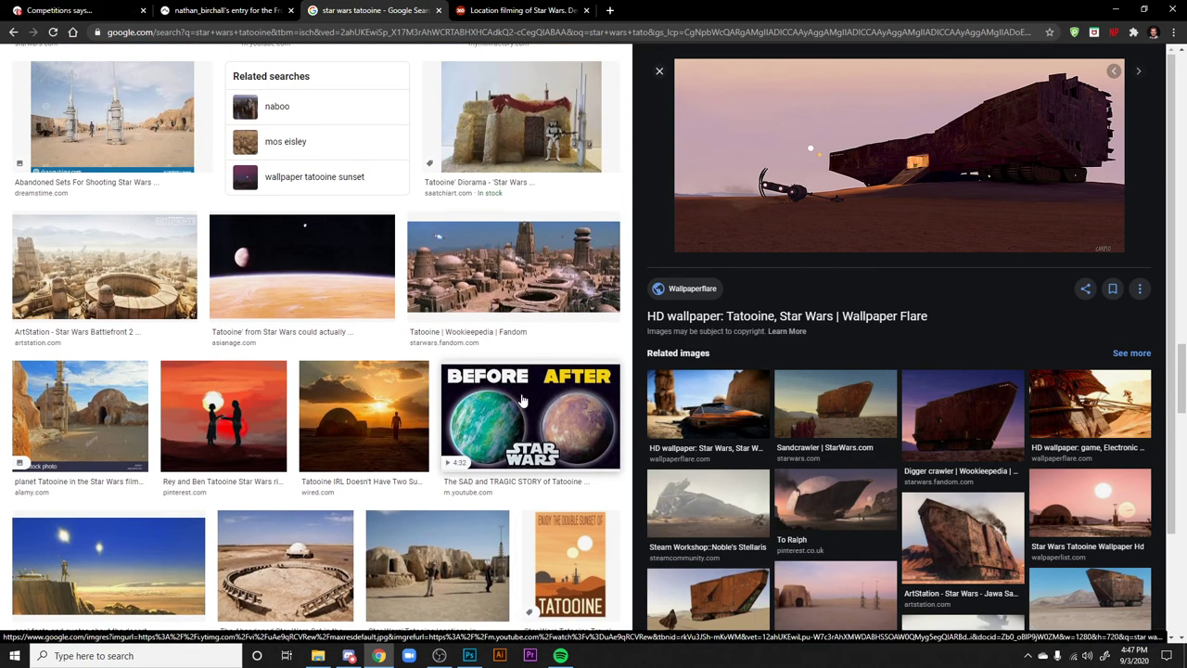
scroll(522, 398, "down", 6)
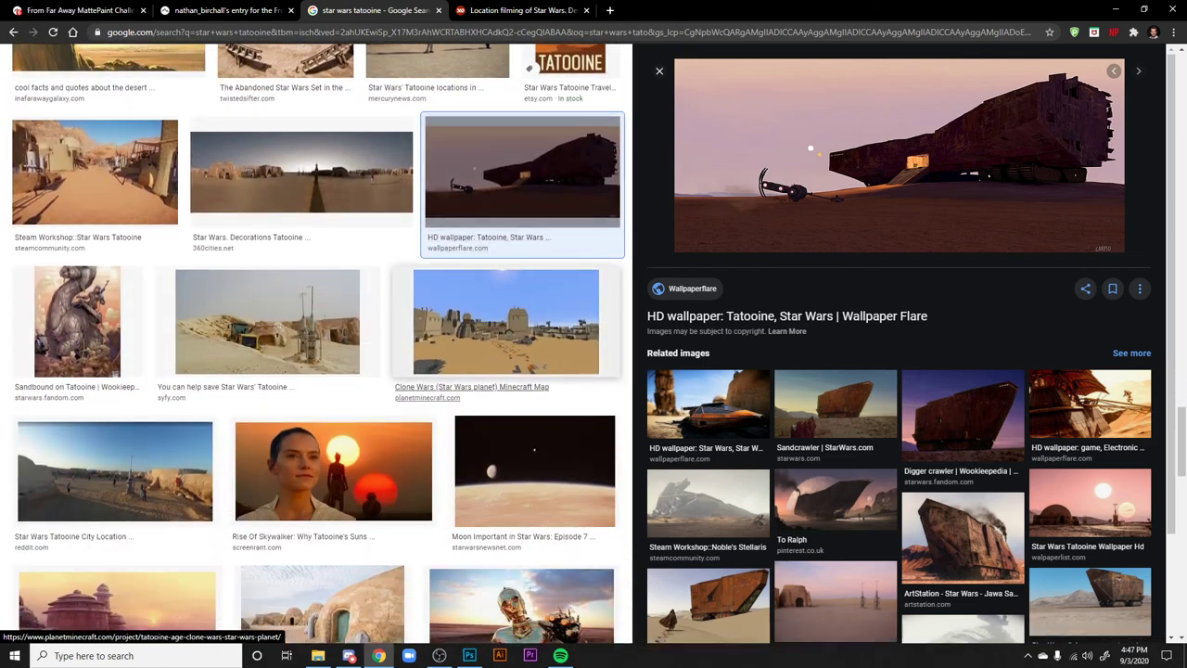
scroll(552, 369, "down", 5)
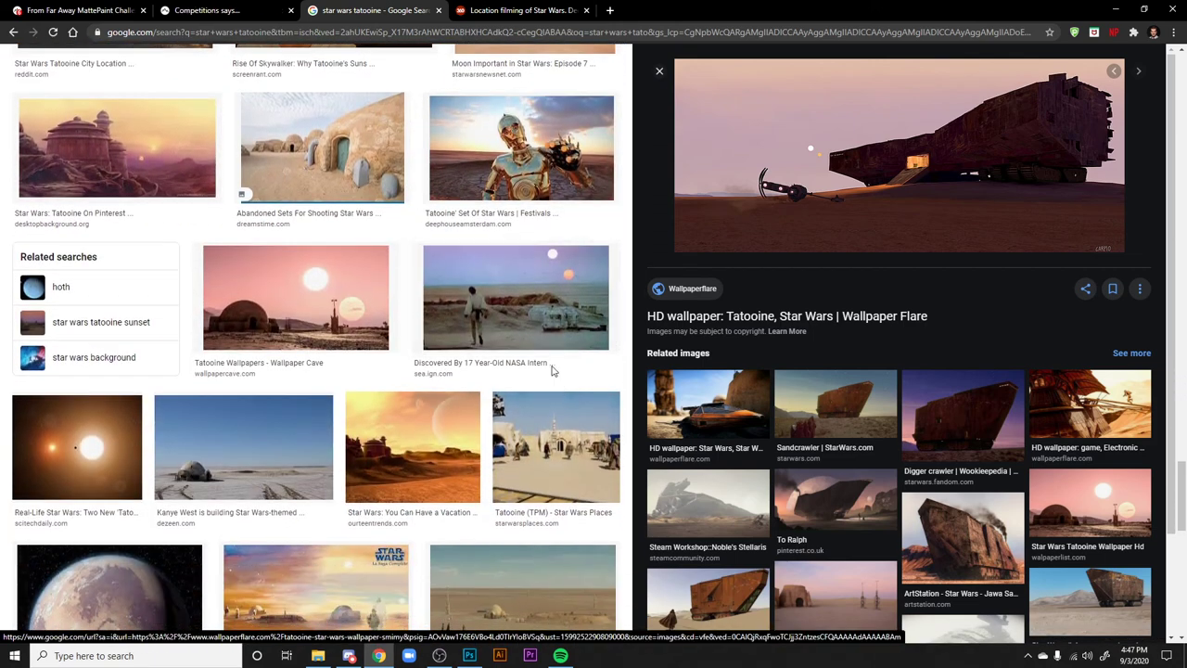
scroll(552, 369, "down", 6)
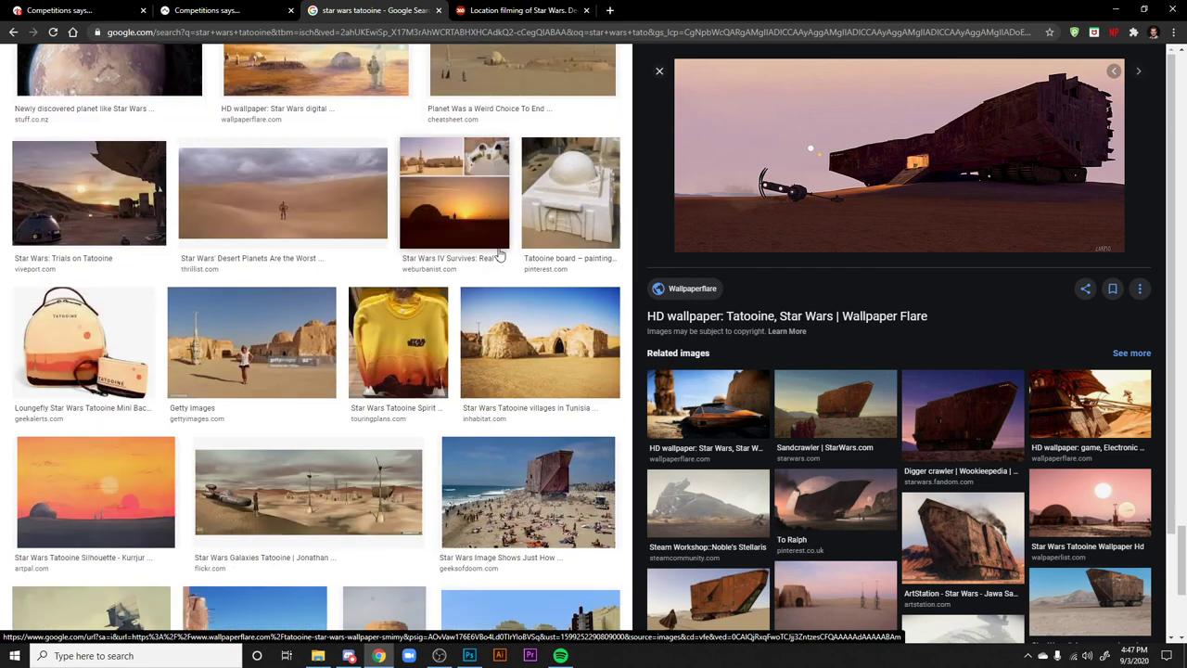
scroll(499, 256, "down", 2)
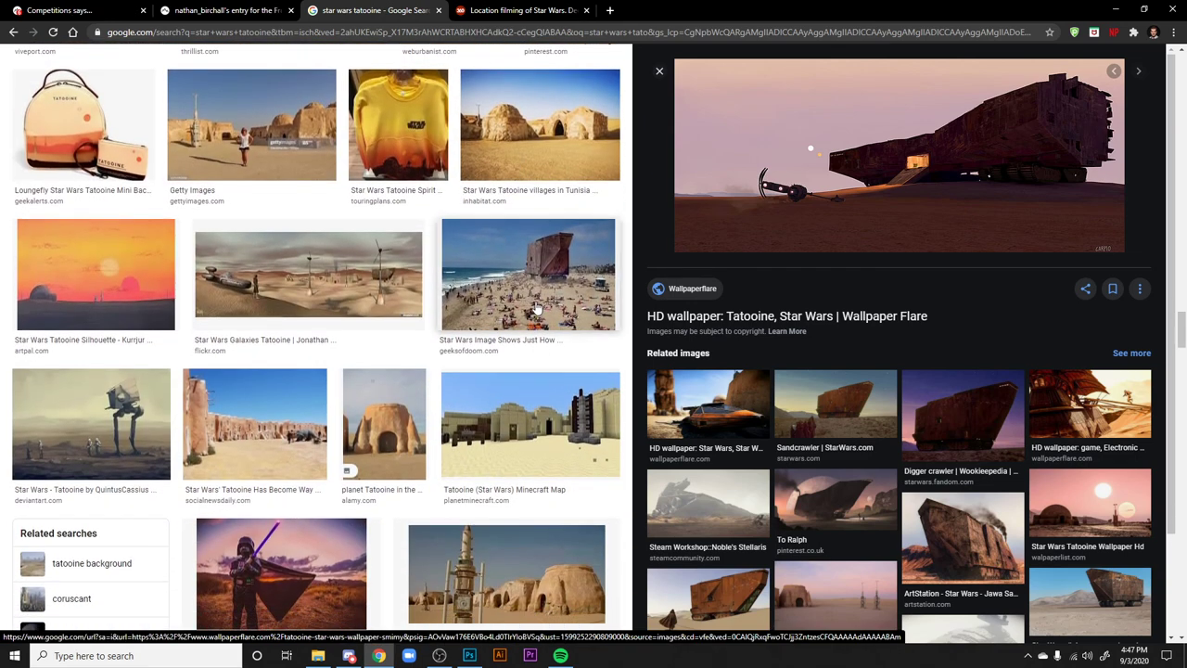
left_click(533, 284)
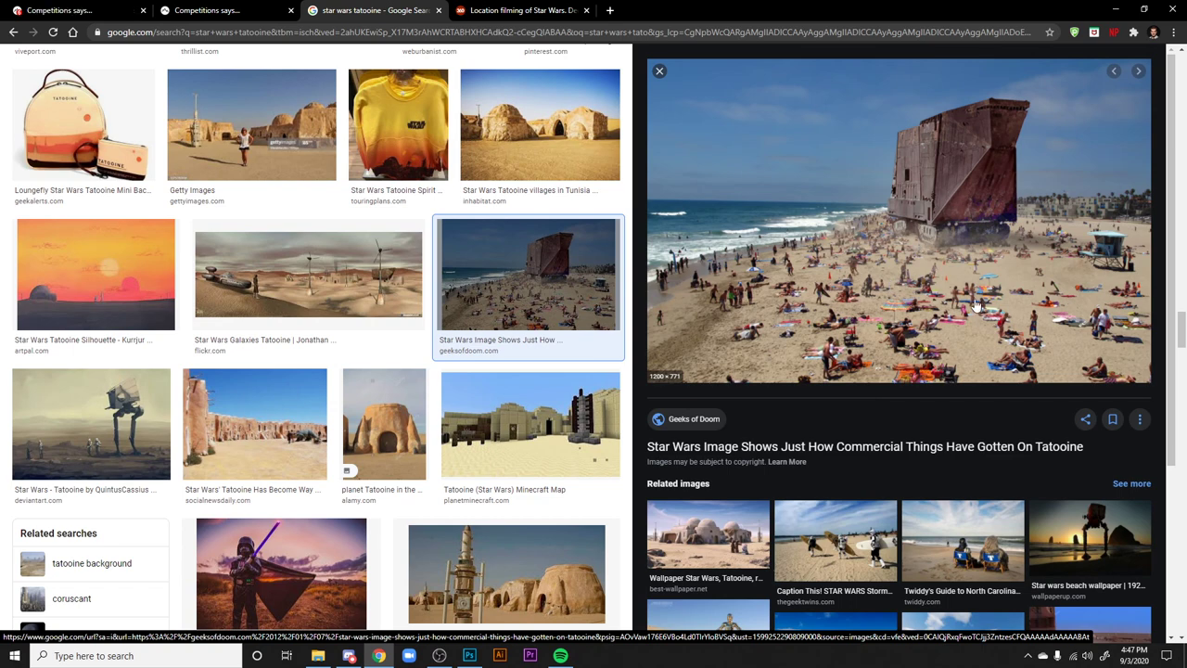
- Look through more Tatooine image results, preview the Wallpaper Abyss dune image, and return to the truck stop entry
scroll(332, 378, "down", 2)
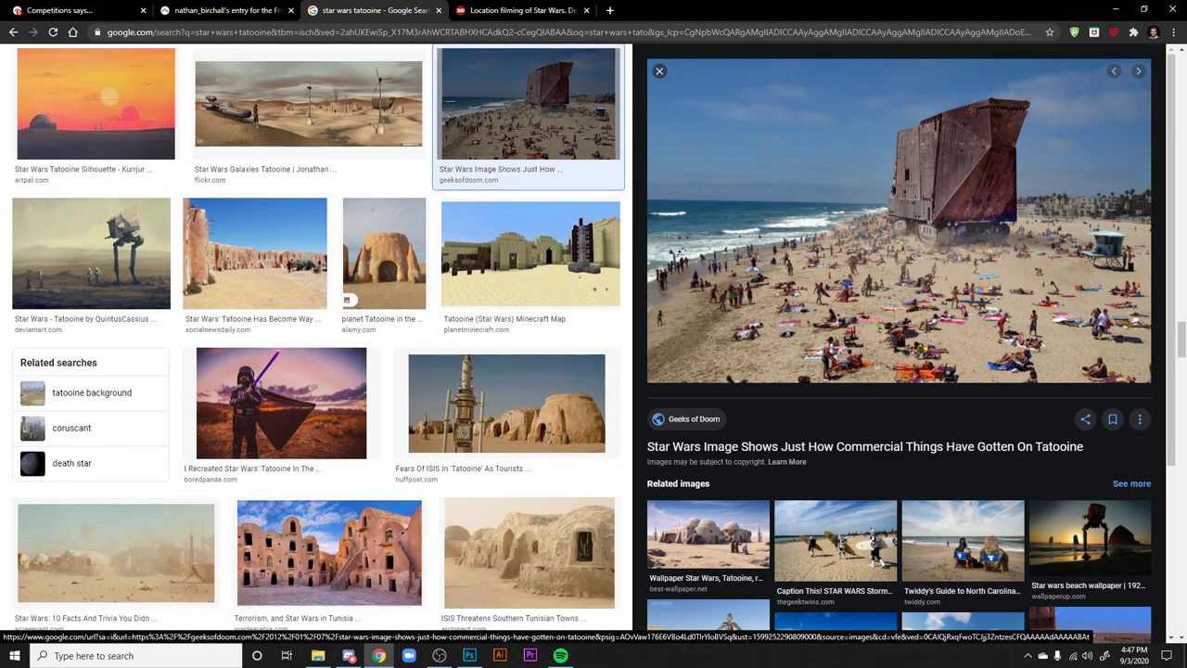
scroll(416, 477, "down", 6)
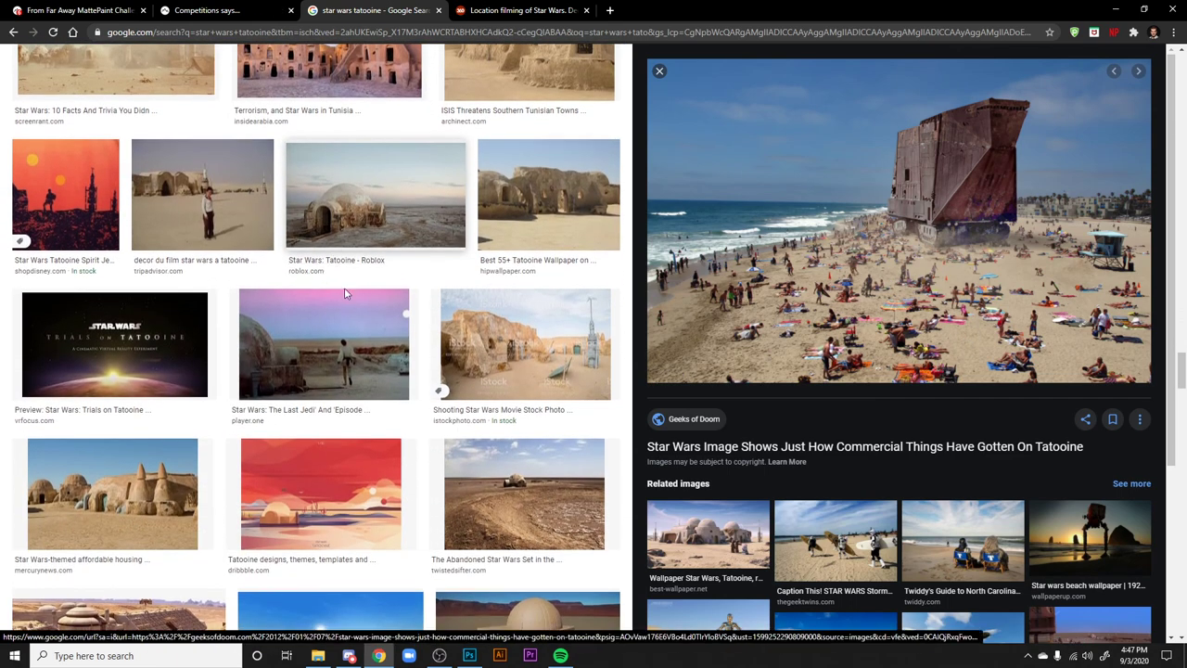
scroll(344, 294, "down", 8)
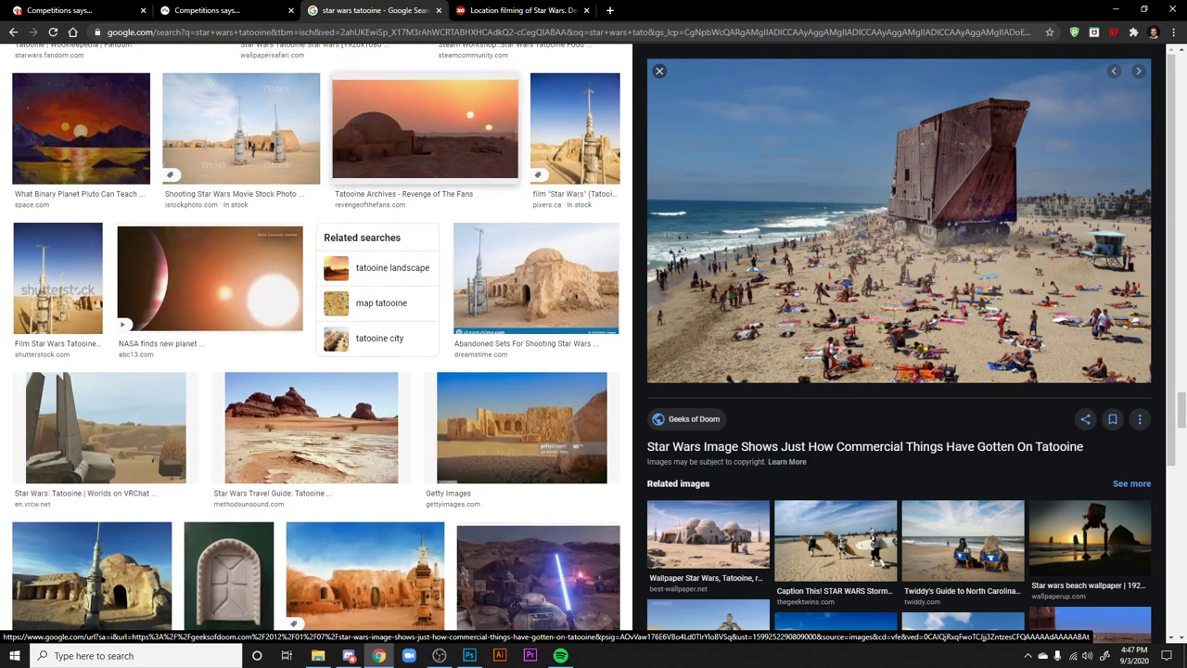
scroll(415, 278, "down", 2)
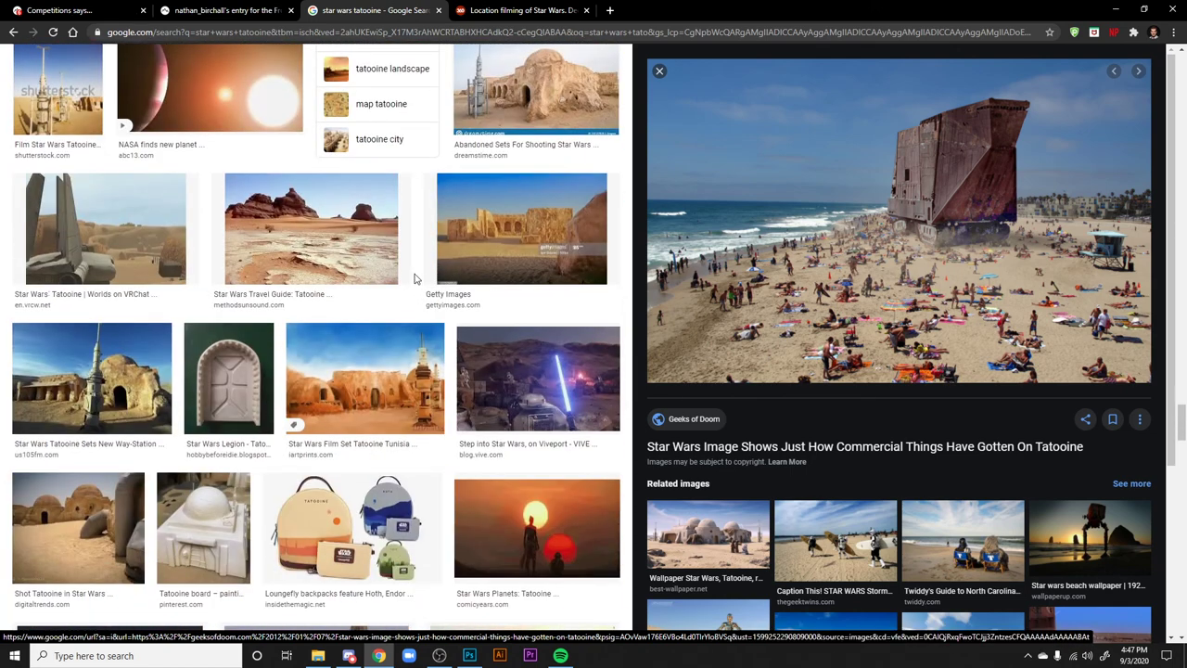
scroll(757, 491, "down", 2)
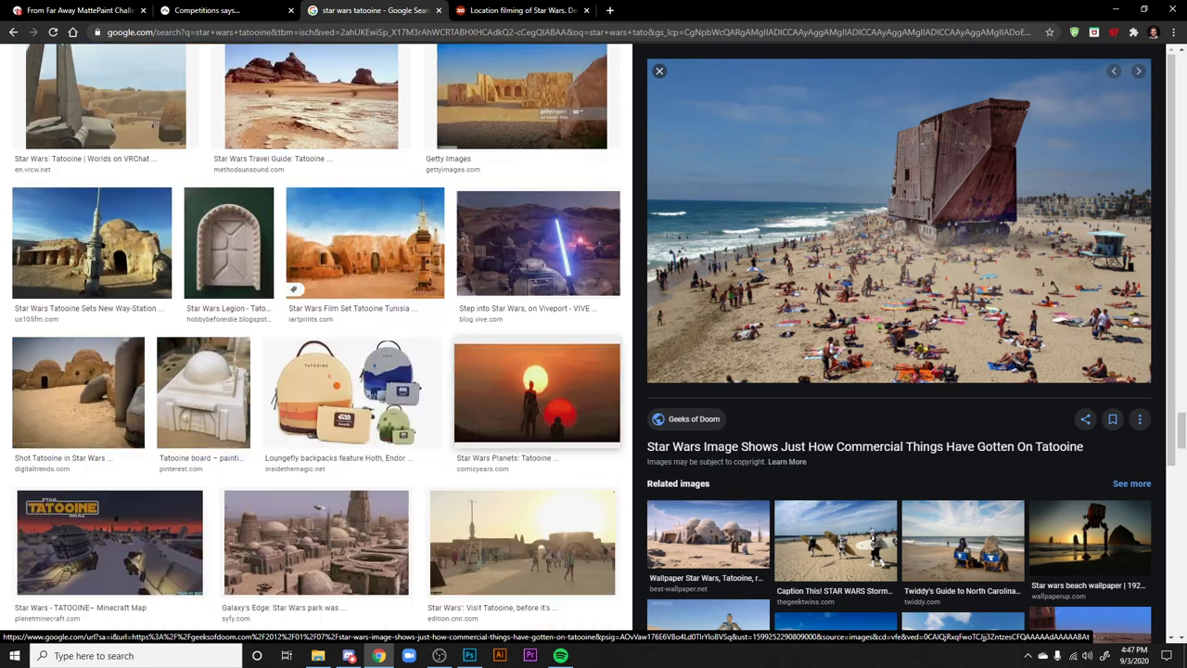
scroll(538, 371, "down", 7)
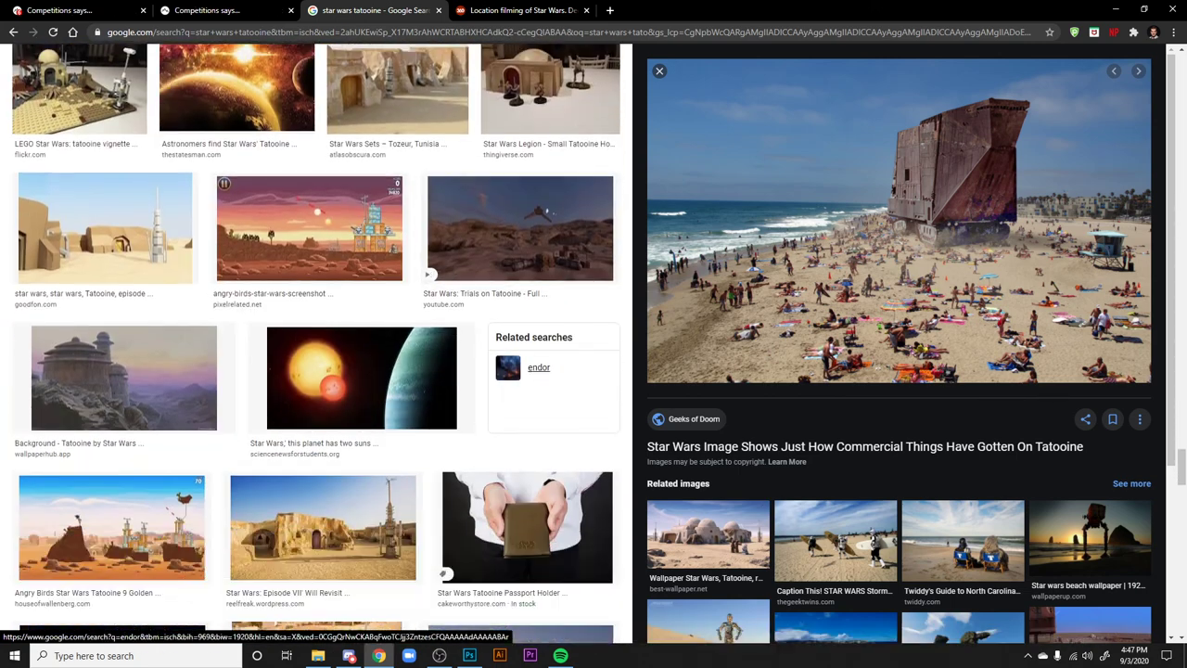
scroll(537, 371, "down", 4)
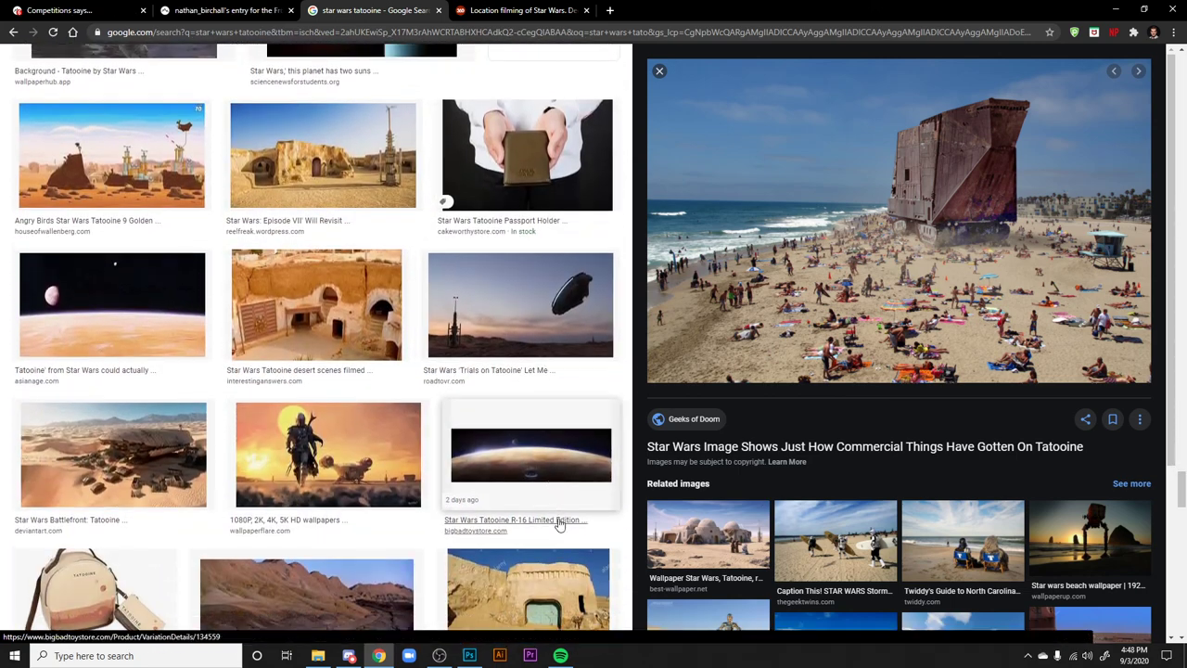
scroll(556, 482, "down", 5)
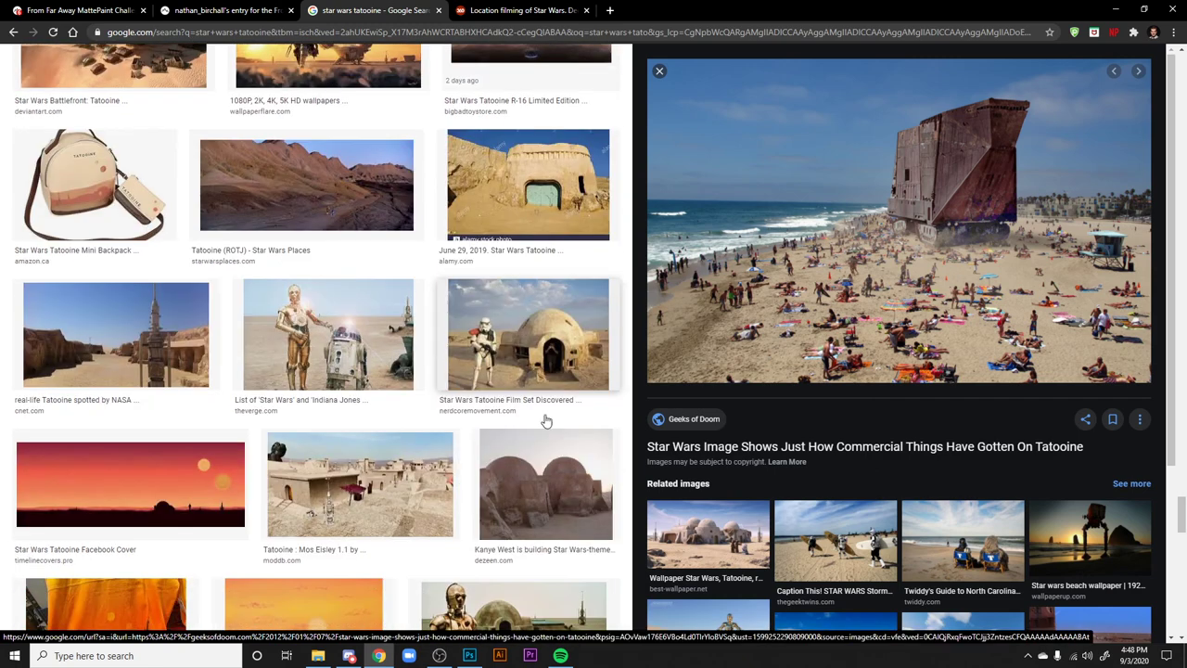
scroll(546, 422, "down", 7)
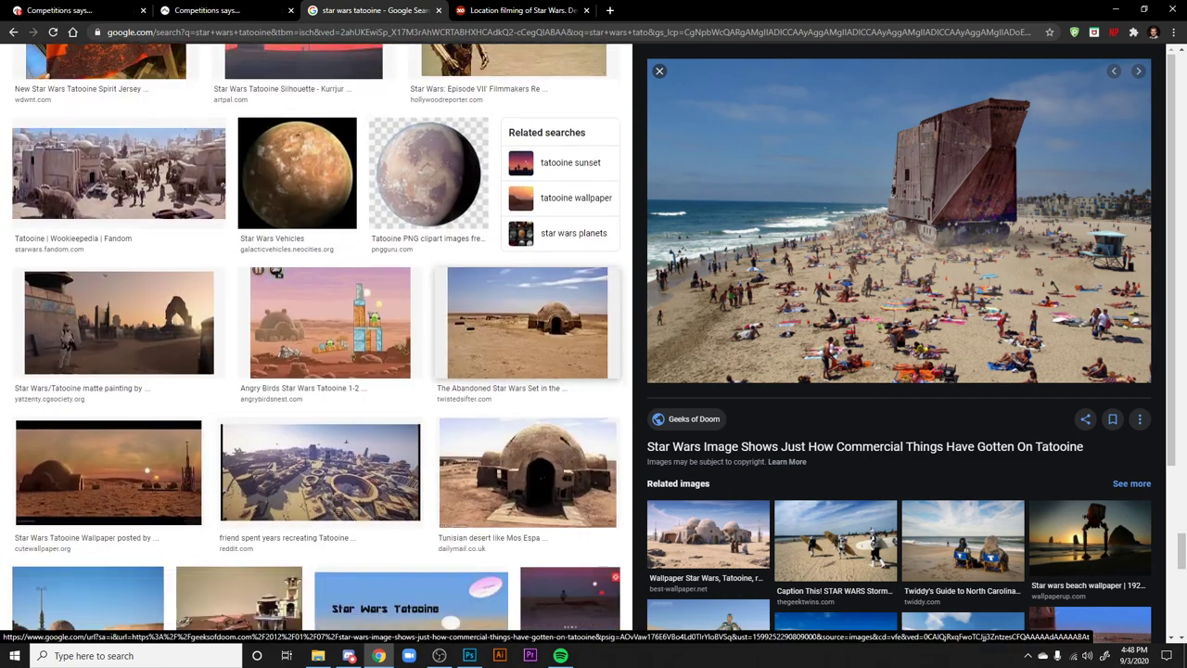
scroll(512, 336, "down", 3)
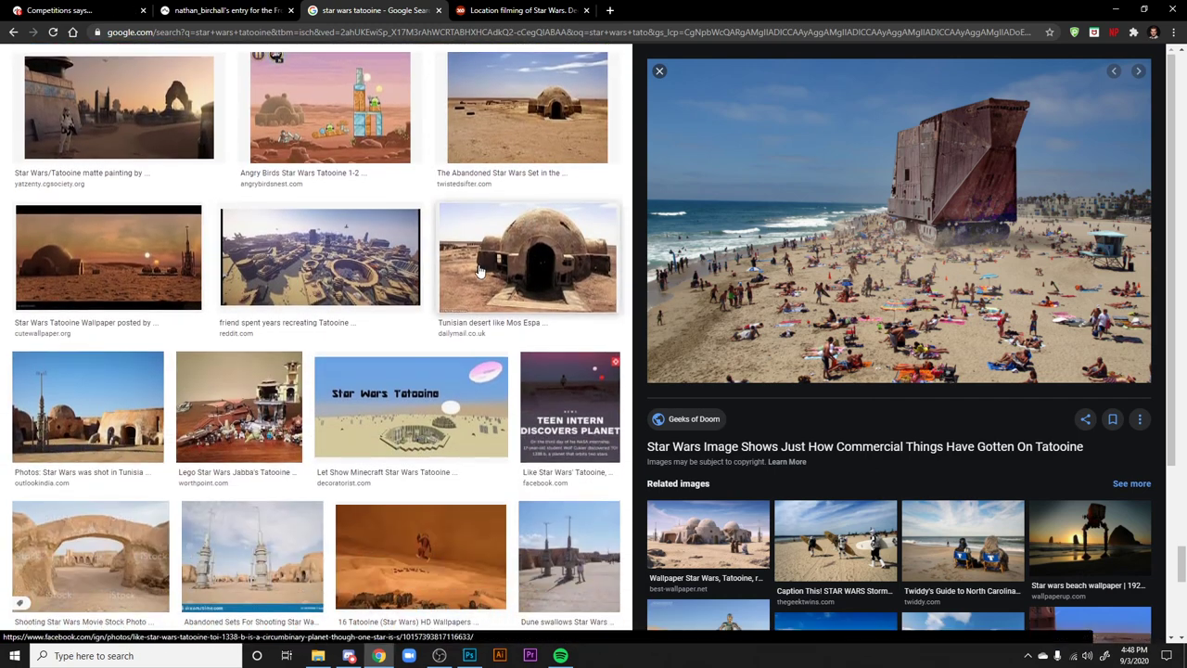
scroll(520, 389, "down", 2)
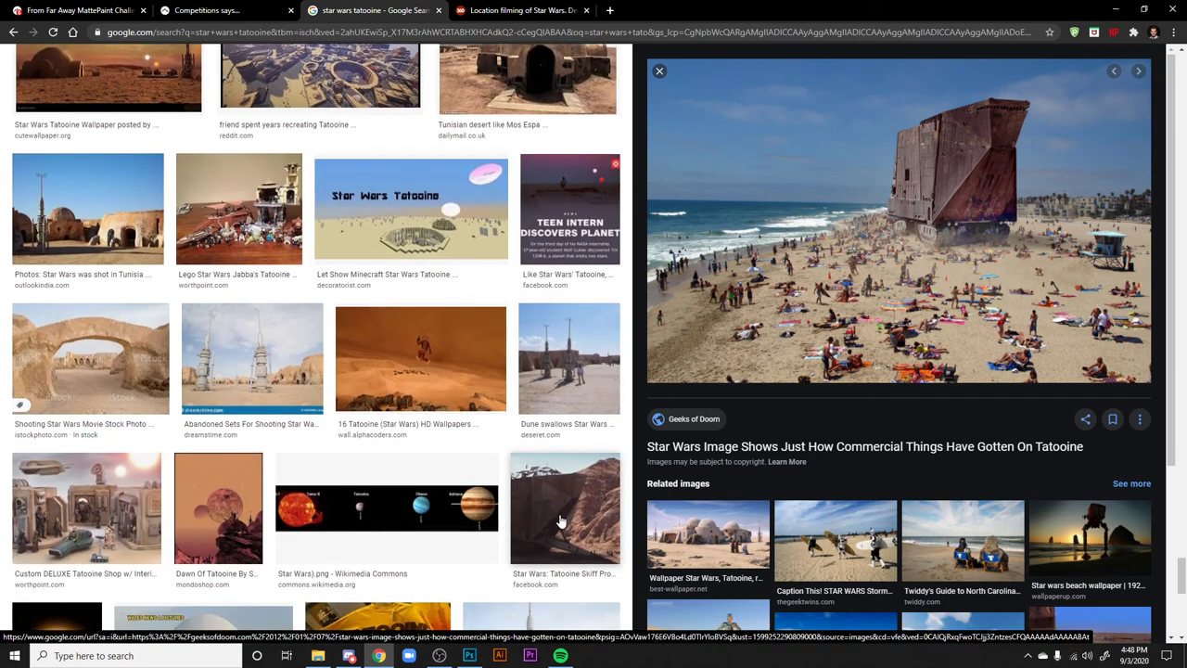
scroll(561, 522, "down", 1)
left_click(445, 230)
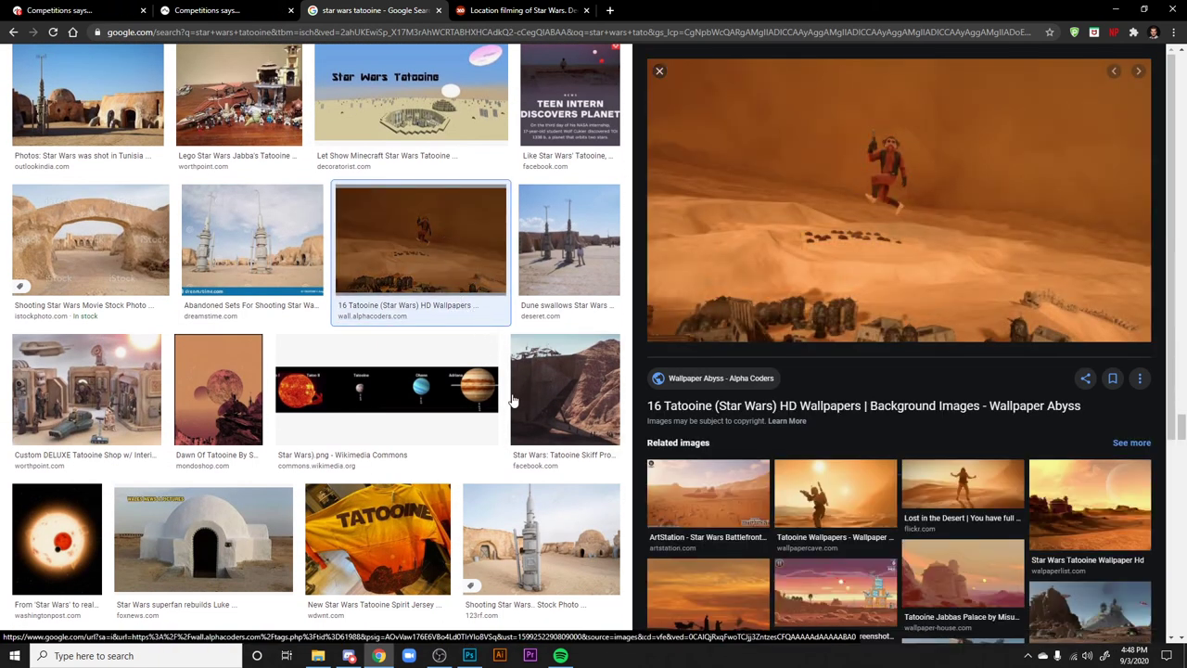
scroll(513, 398, "down", 3)
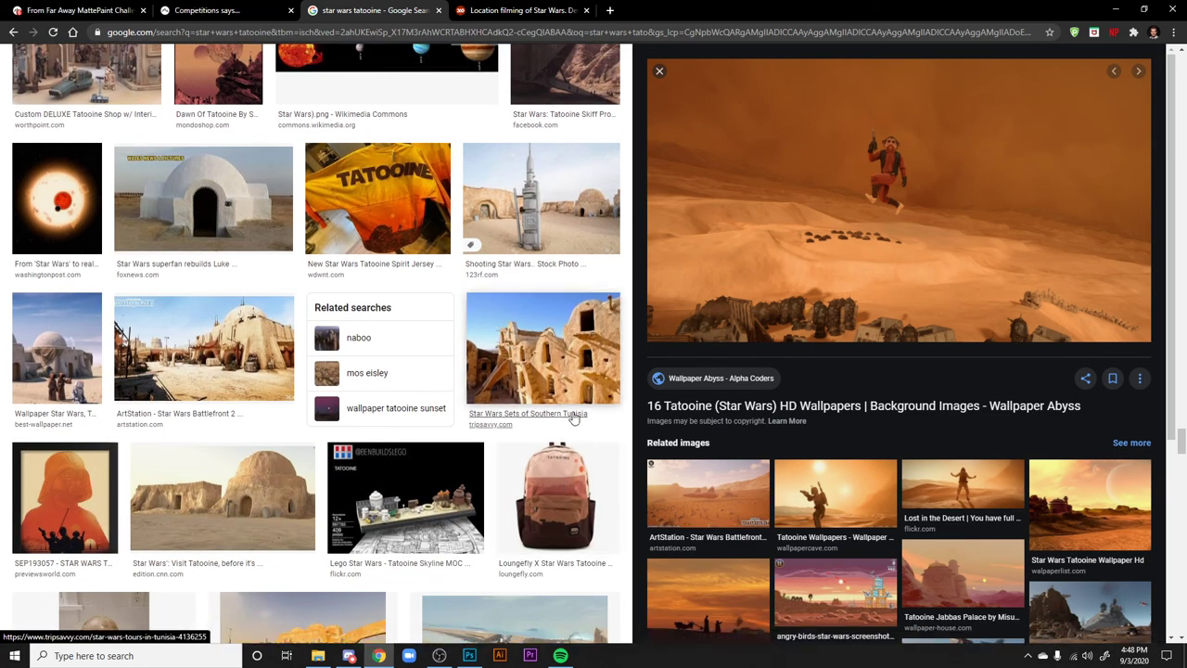
left_click(269, 11)
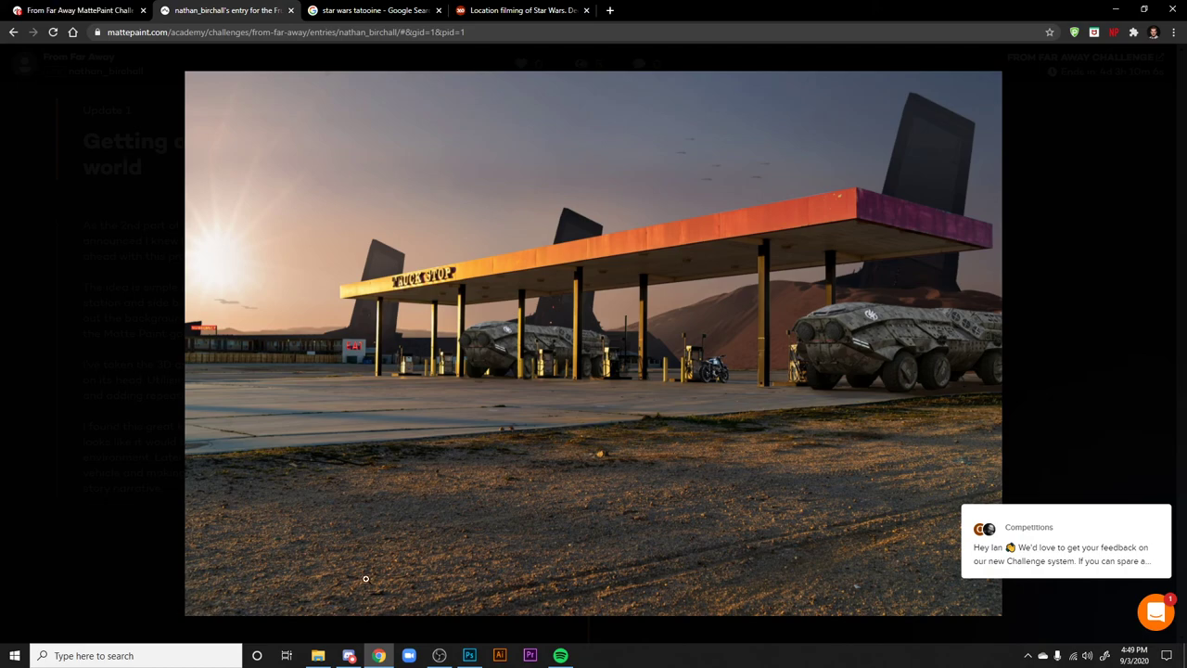
- Switch to Photoshop and create a new 1080 x 1080 px document at 300 ppi from the saved Dailies preset
left_click(470, 655)
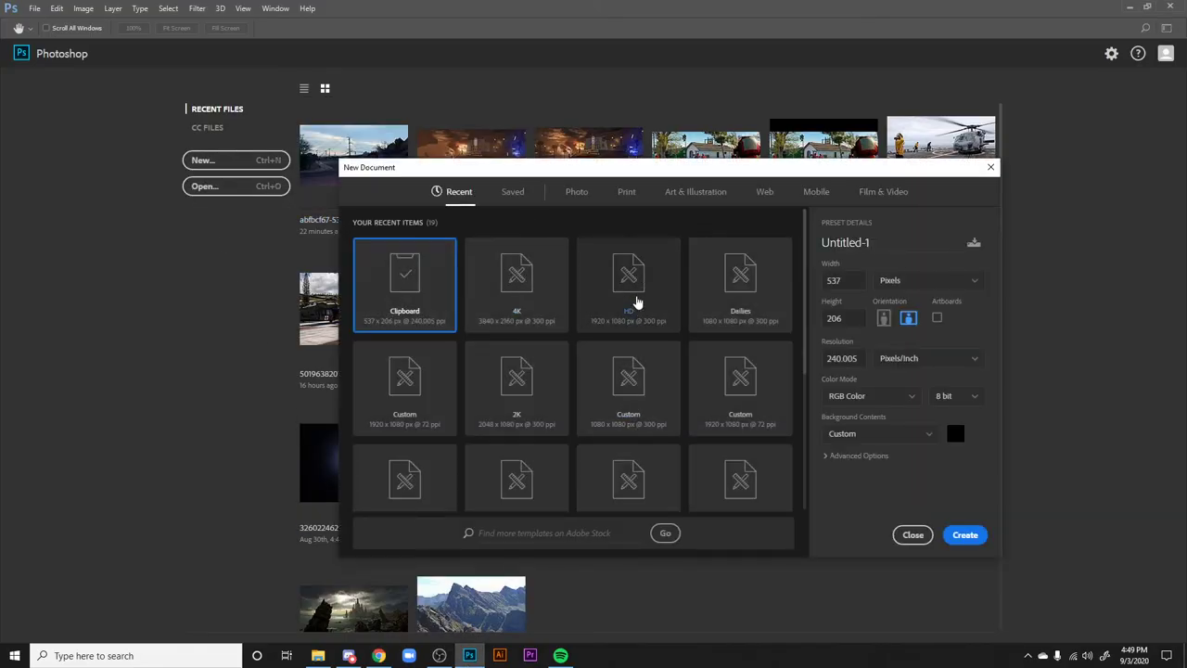
left_click(513, 192)
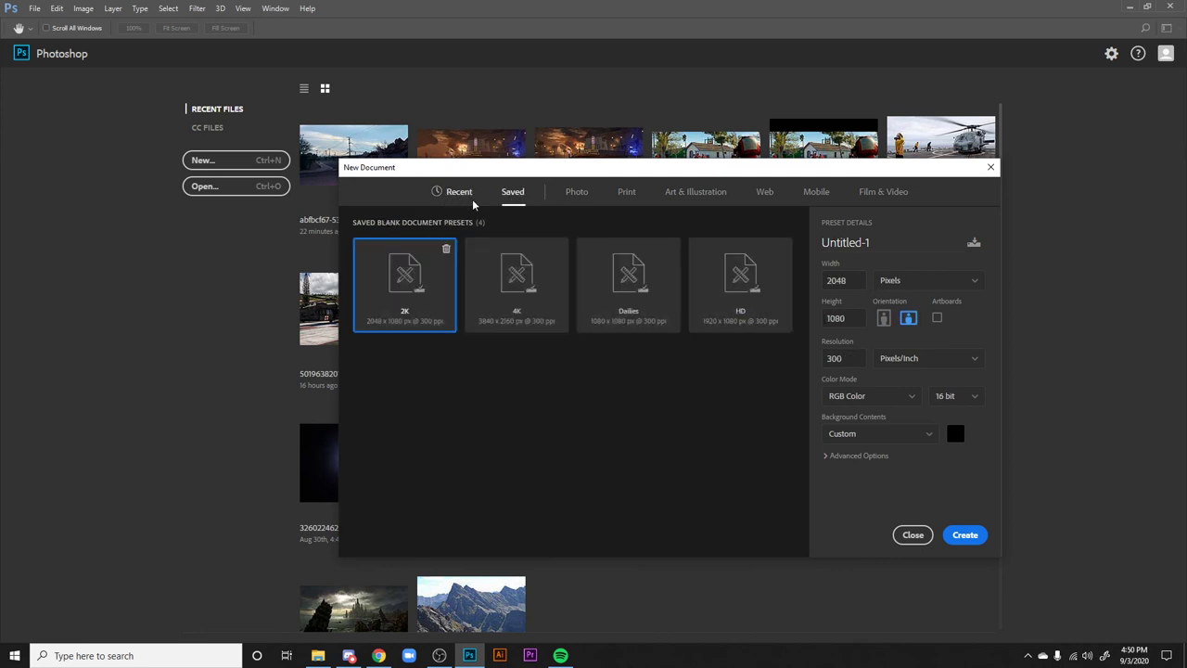
left_click(628, 283)
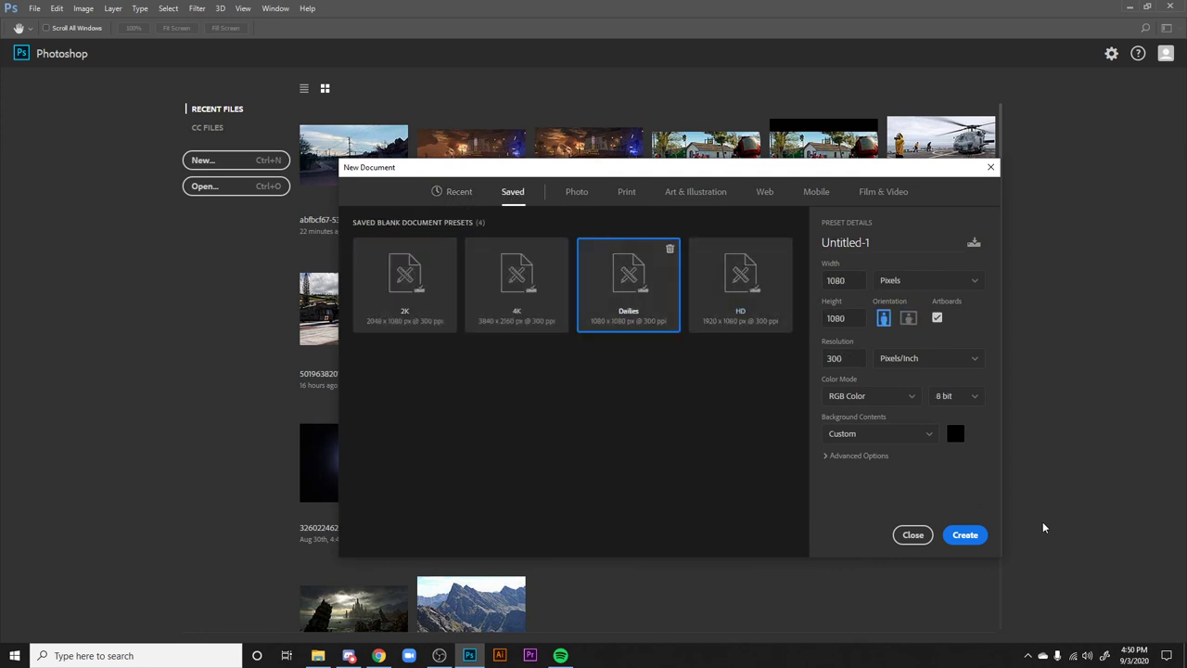
left_click(964, 535)
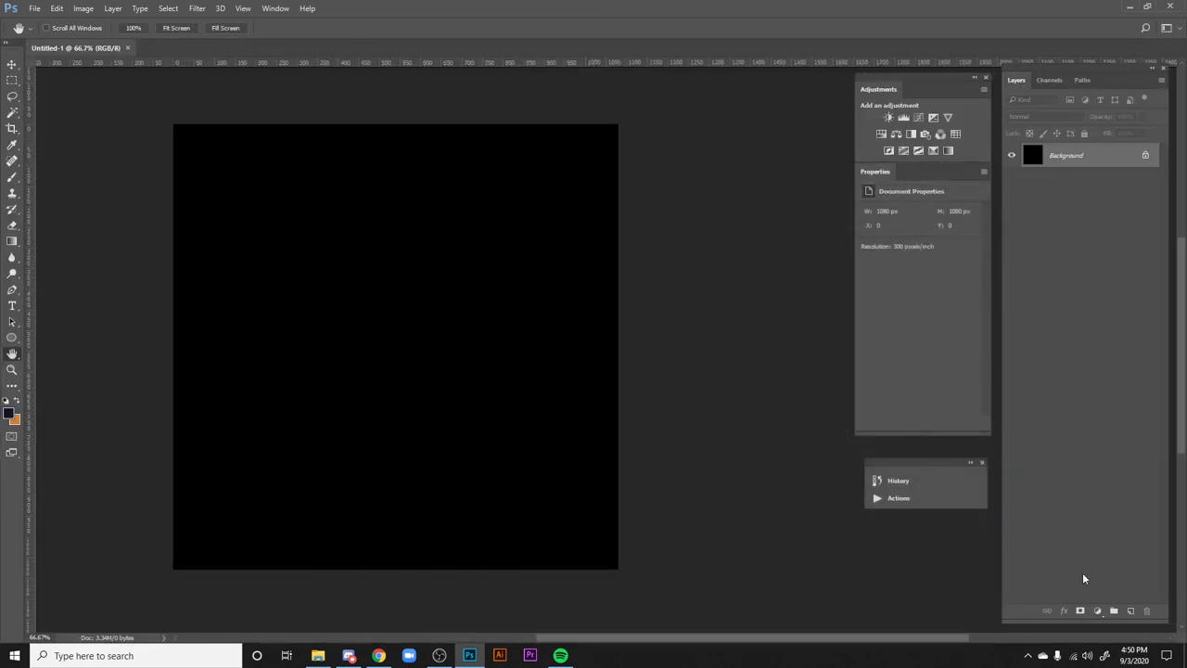
- Add a new layer above the black background and set the foreground colour to bright red for the Brush tool
left_click(1130, 610)
key("b")
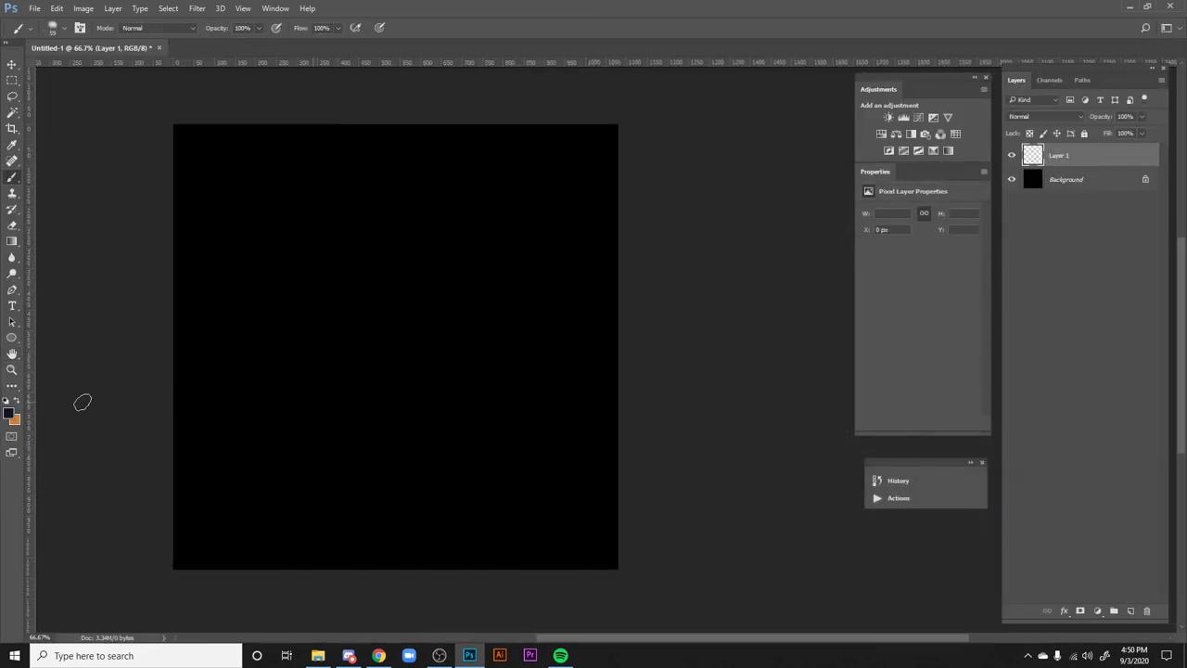
left_click(10, 413)
left_click(948, 250)
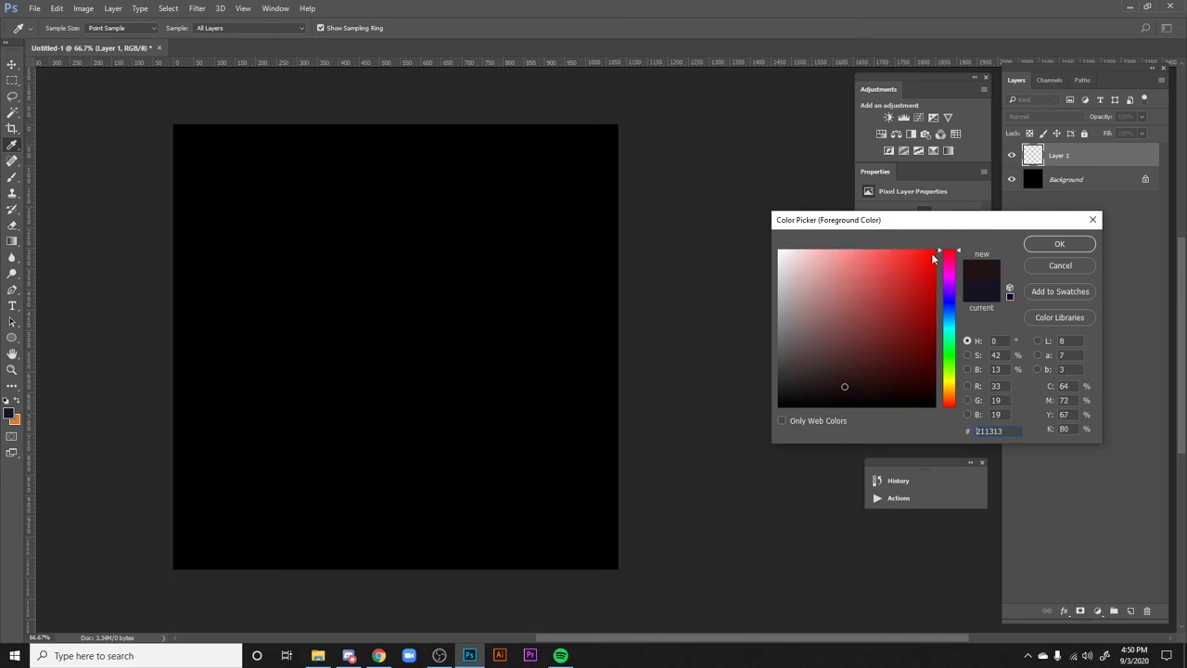
left_click(933, 250)
left_click(1059, 243)
- Choose a soft round brush of about 432 px and paint a single red glow near the middle of the canvas
right_click(421, 236)
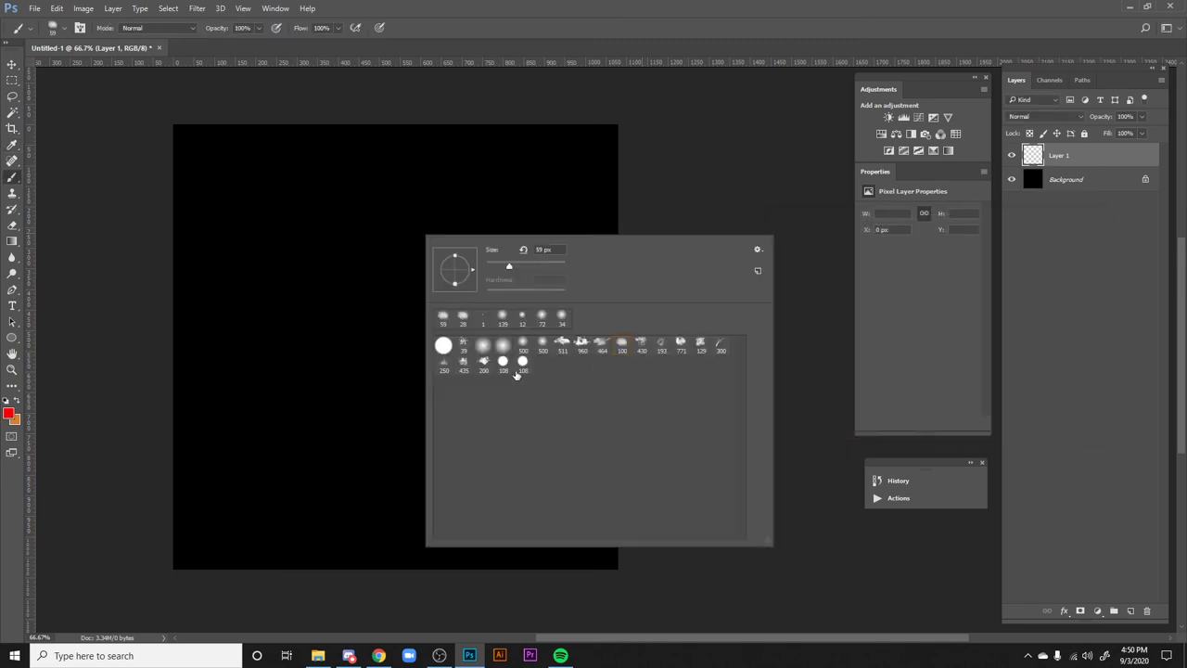
left_click(523, 361)
mouse_move(549, 258)
left_mouse_down()
mouse_move(567, 267)
mouse_move(542, 267)
left_mouse_up()
left_click(392, 329)
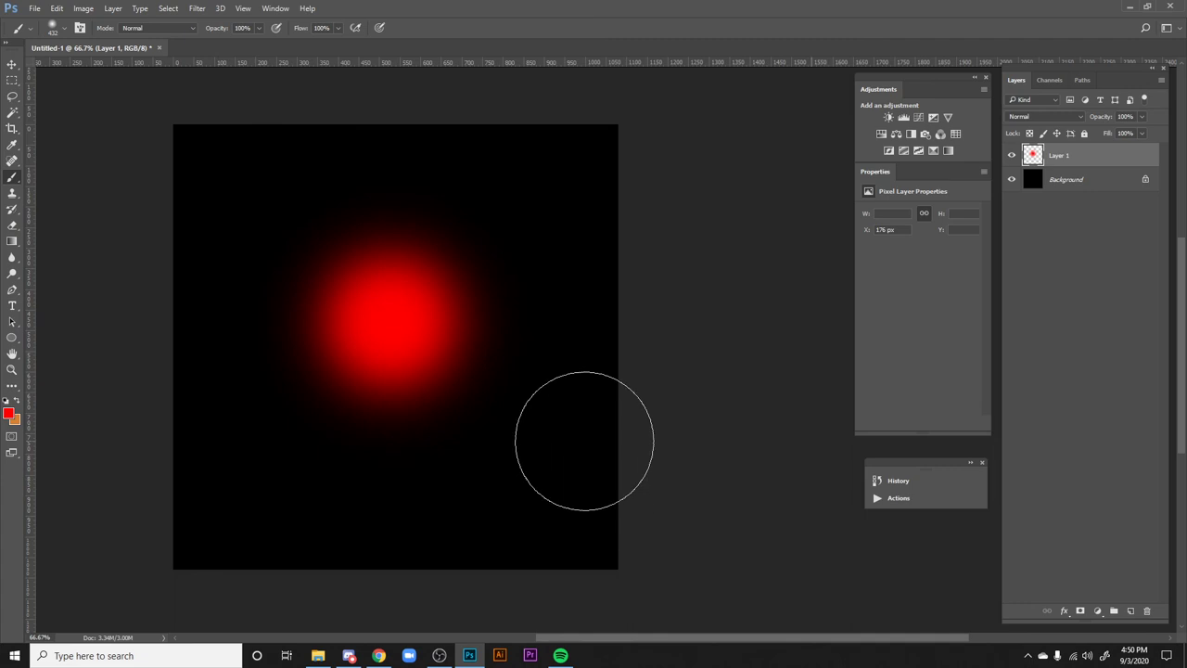
- Lower the red glow layer's fill to 28%, duplicate the layer, and scale the copy down around its centre
key("h")
left_click_drag(1106, 134, 1068, 136)
key("ctrl+j")
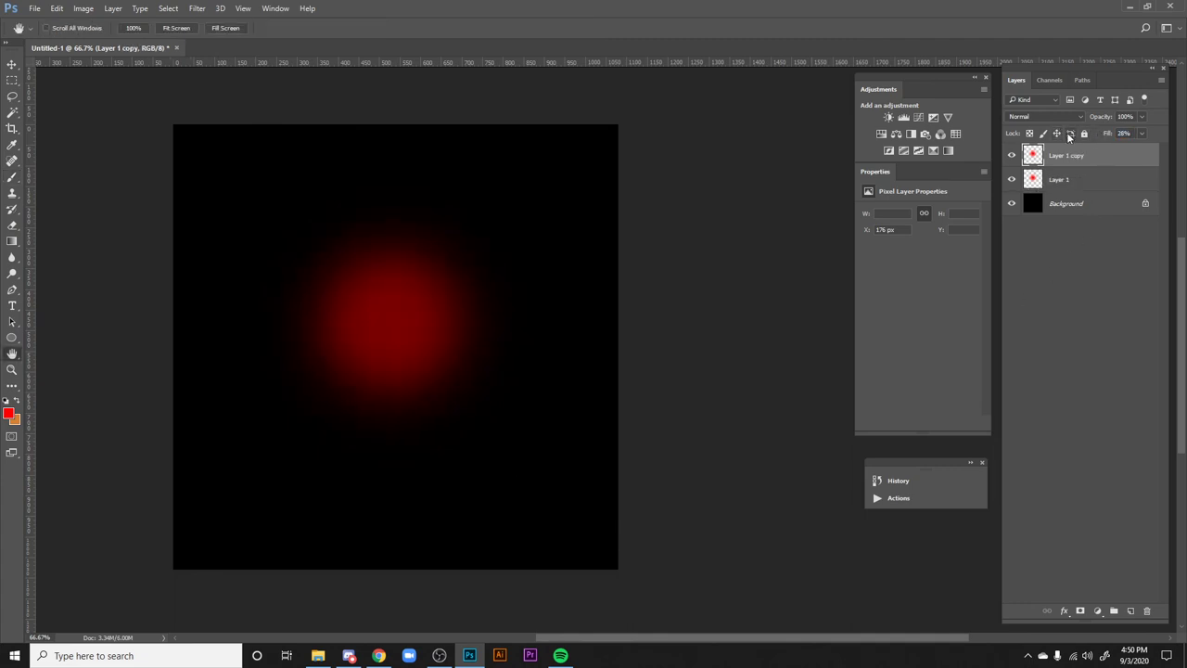
key("ctrl+t")
left_click_drag(244, 177, 326, 246)
key("Return")
- Duplicate the smaller glow layer and scale the new copy down further around its centre
key("ctrl+j")
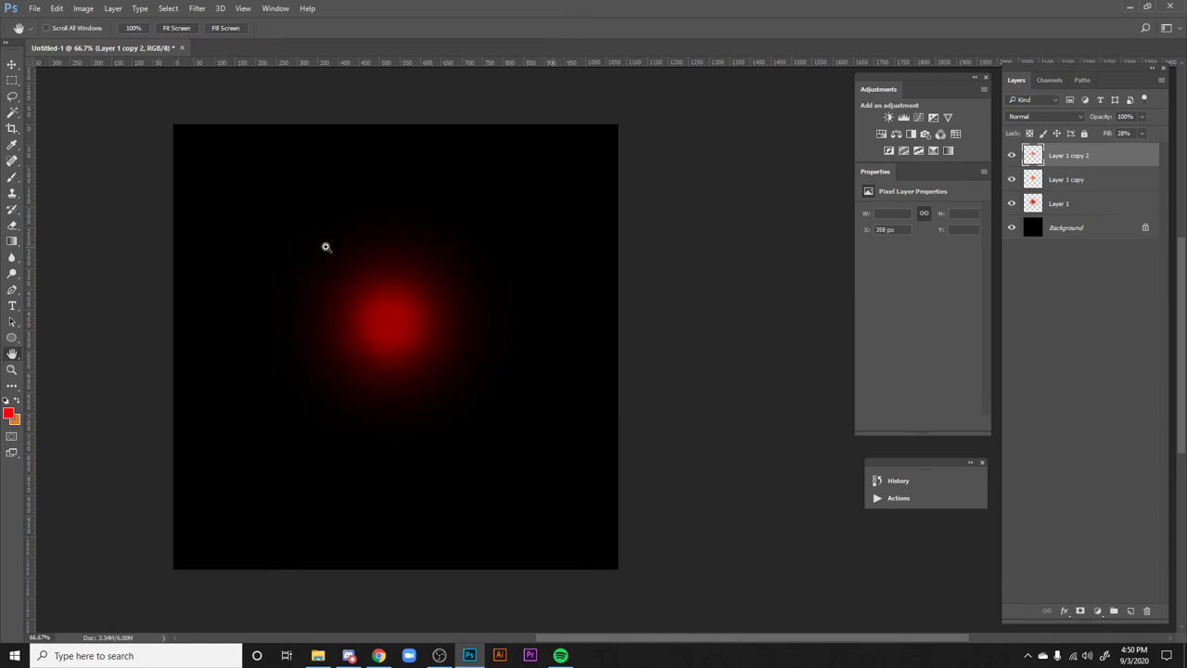
key("ctrl+t")
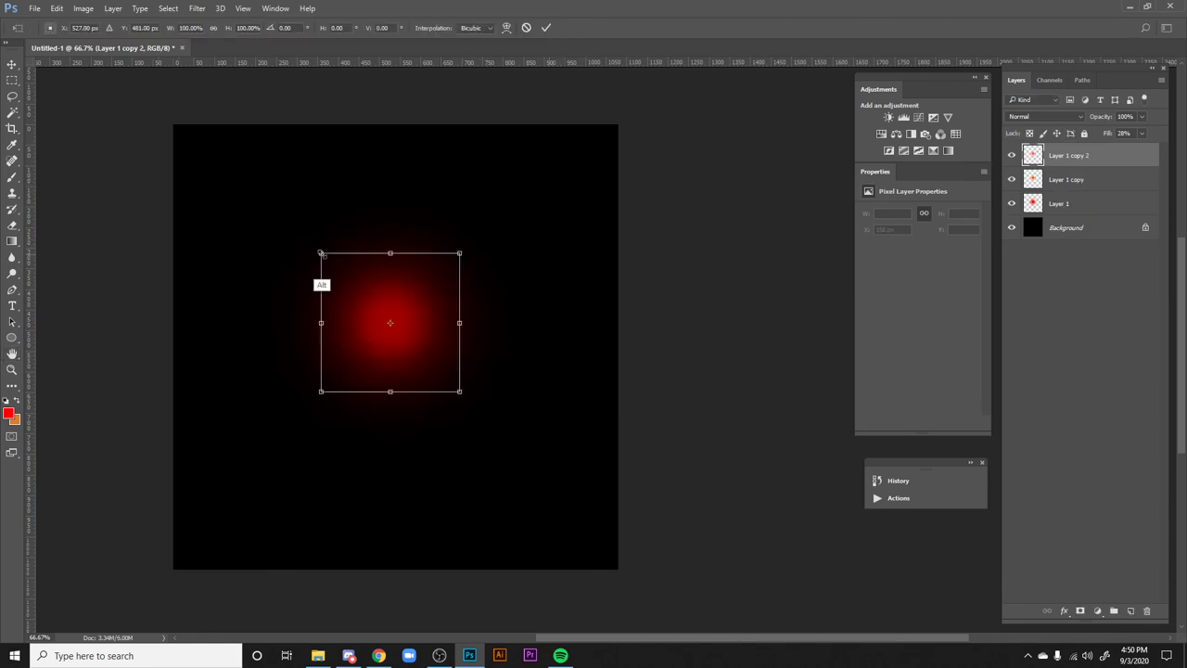
left_click_drag(321, 251, 357, 297)
key("Return")
key("ctrl+u")
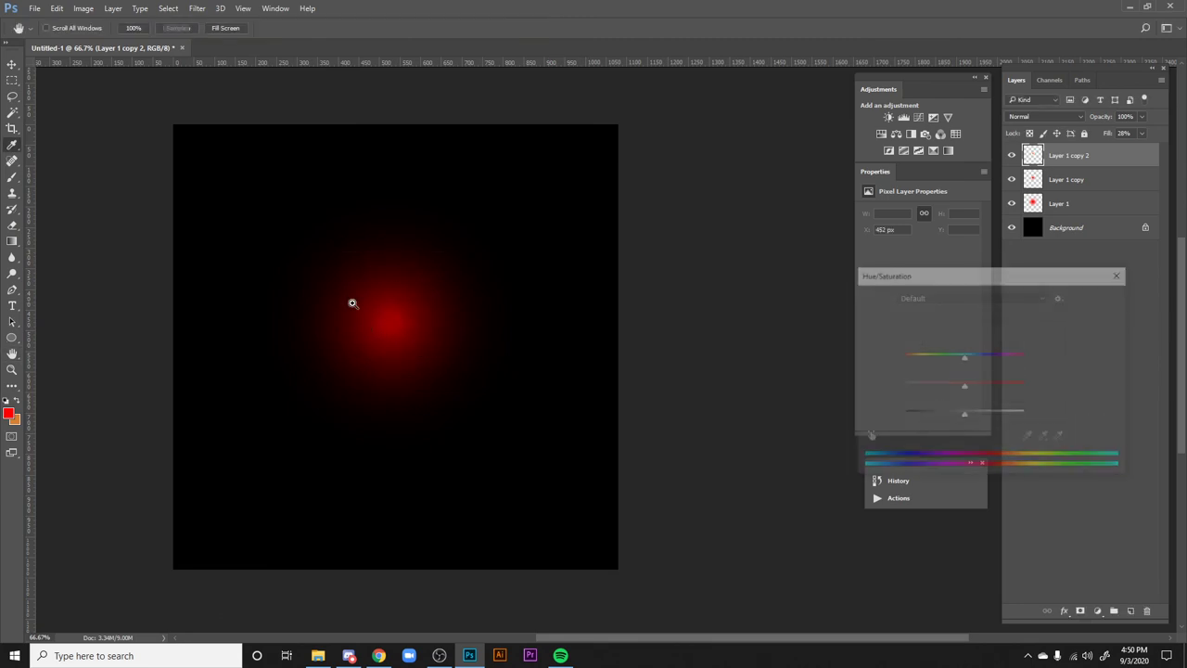
mouse_move(970, 414)
left_mouse_down()
mouse_move(1000, 415)
mouse_move(985, 415)
left_mouse_up()
left_click(1100, 320)
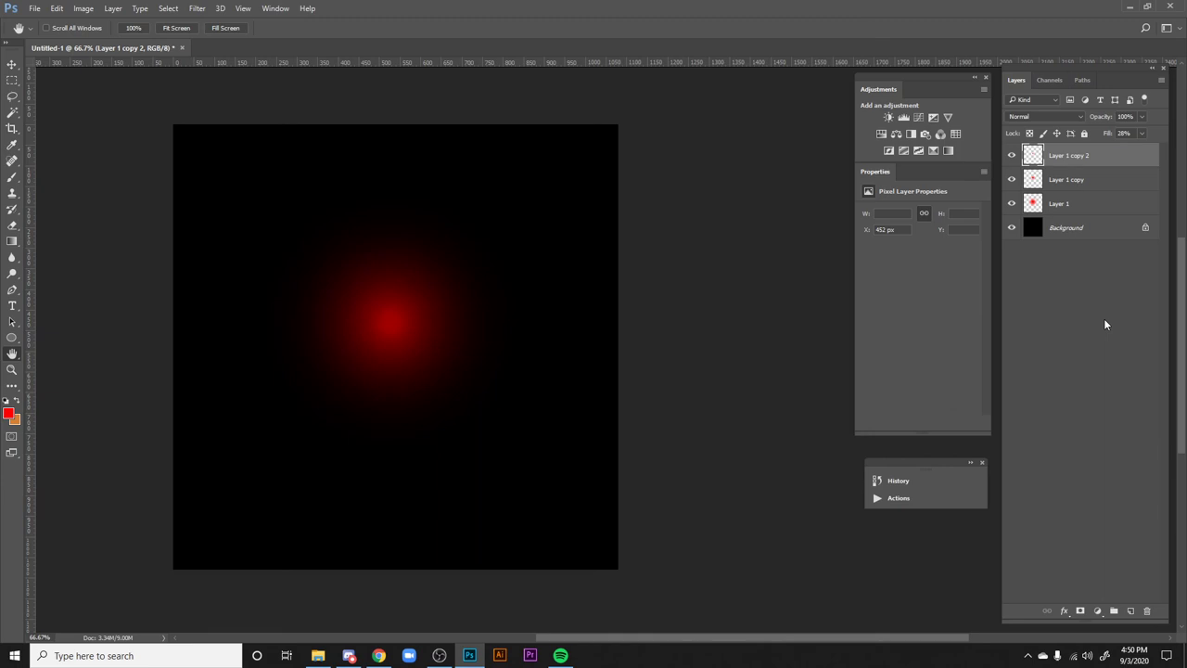
- Merge the three red glow layers and shift the hue of a duplicate of the merged glow to orange
left_click(1072, 204, "shift")
key("ctrl+e")
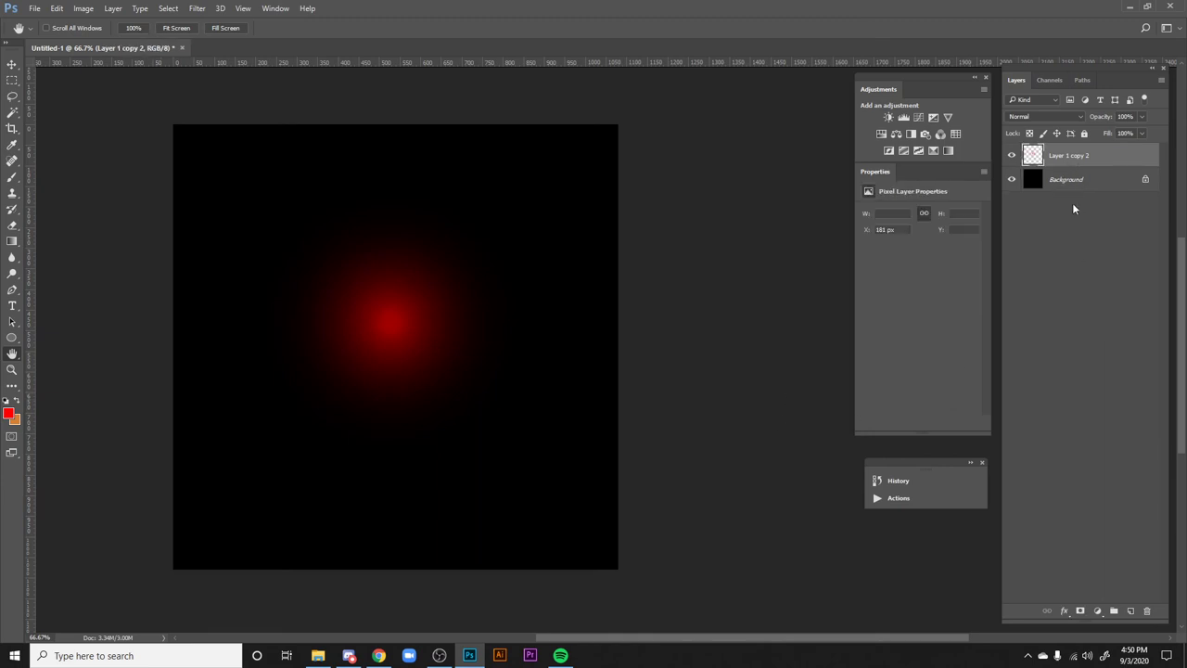
key("ctrl+j")
key("ctrl+u")
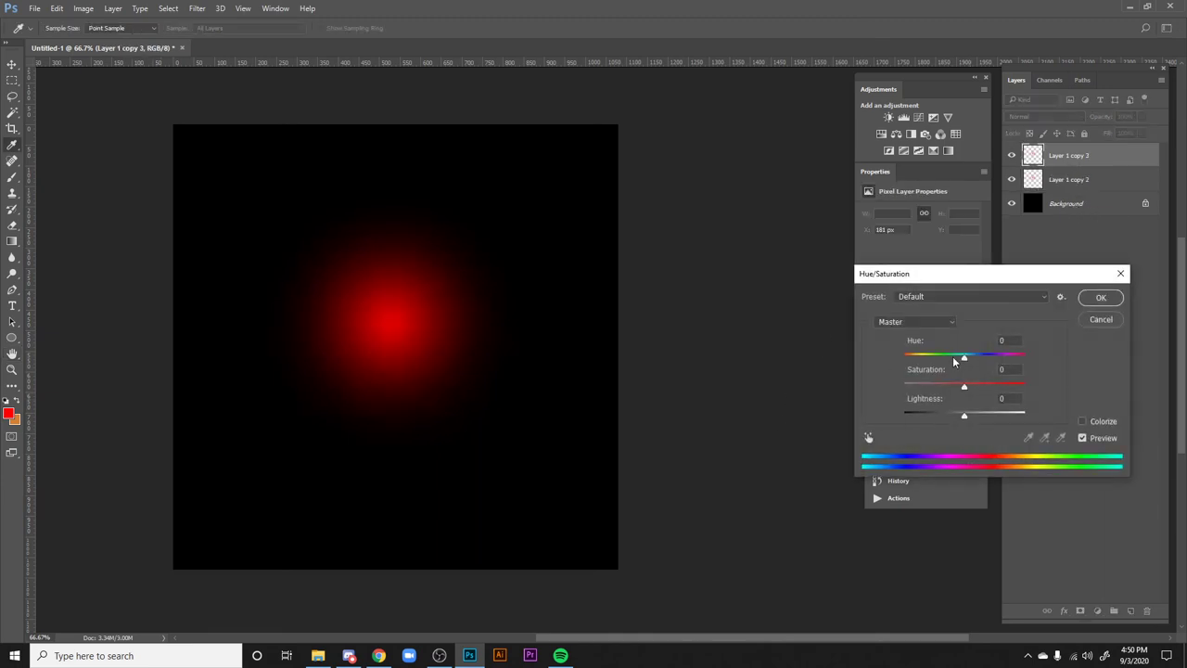
left_click_drag(961, 358, 985, 349)
key("Return")
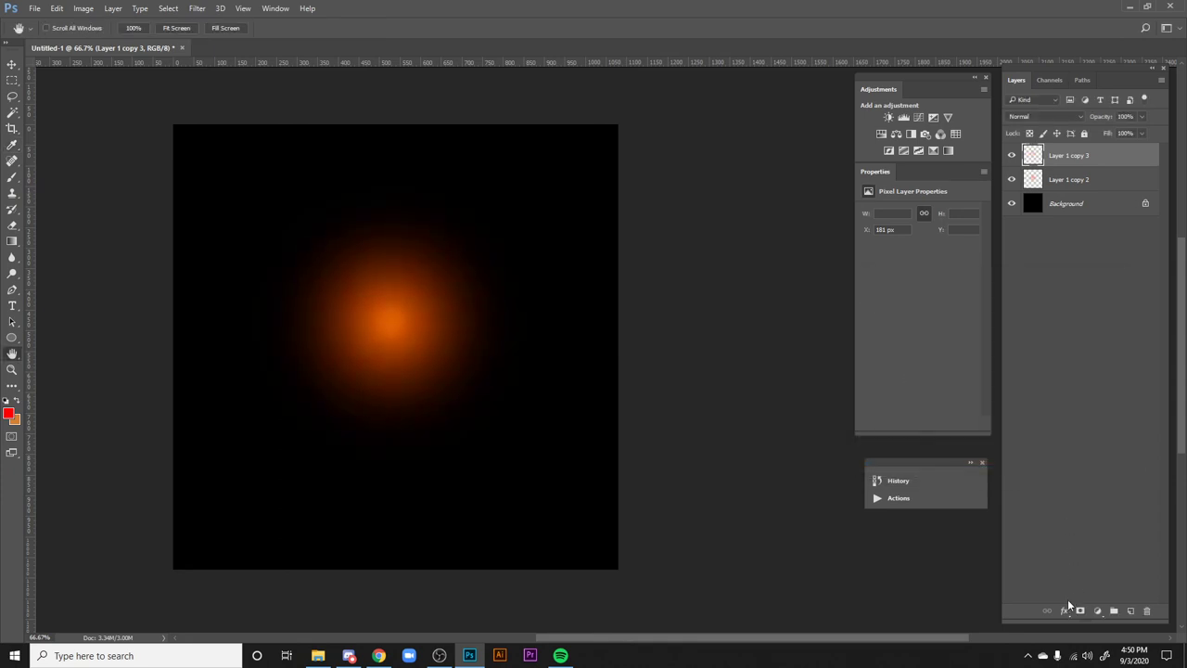
- Hide the orange copy behind an inverted layer mask and reveal its centre with a single soft white brush dab
left_click(1079, 610)
key("ctrl+i")
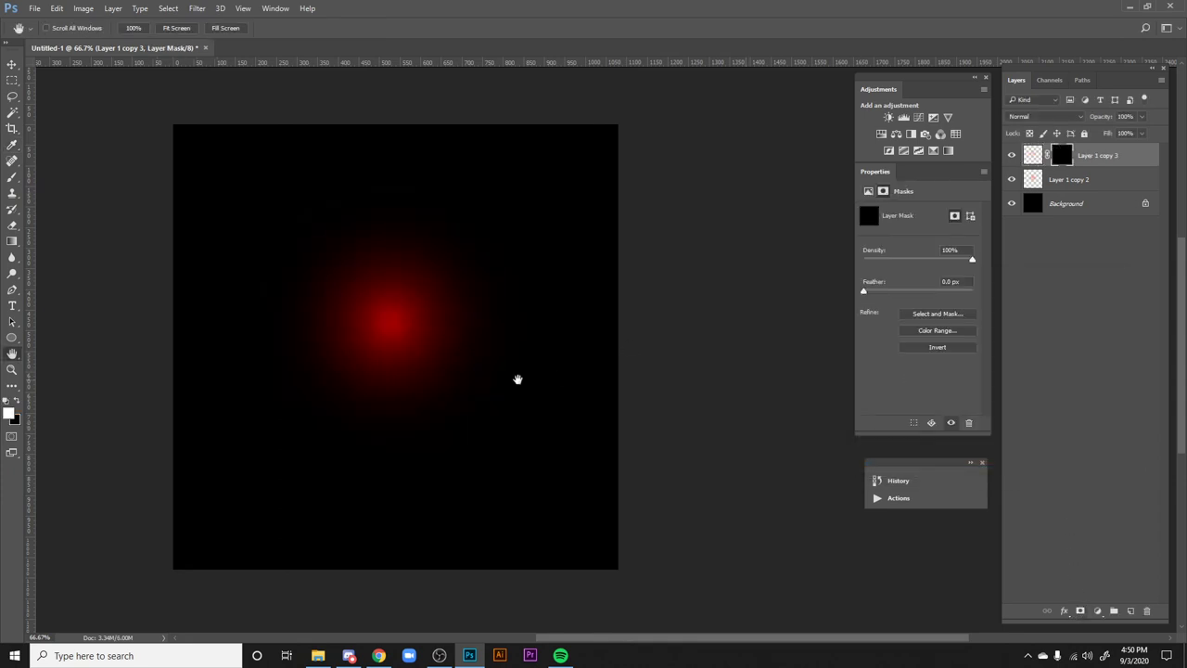
key("b")
left_click(389, 324)
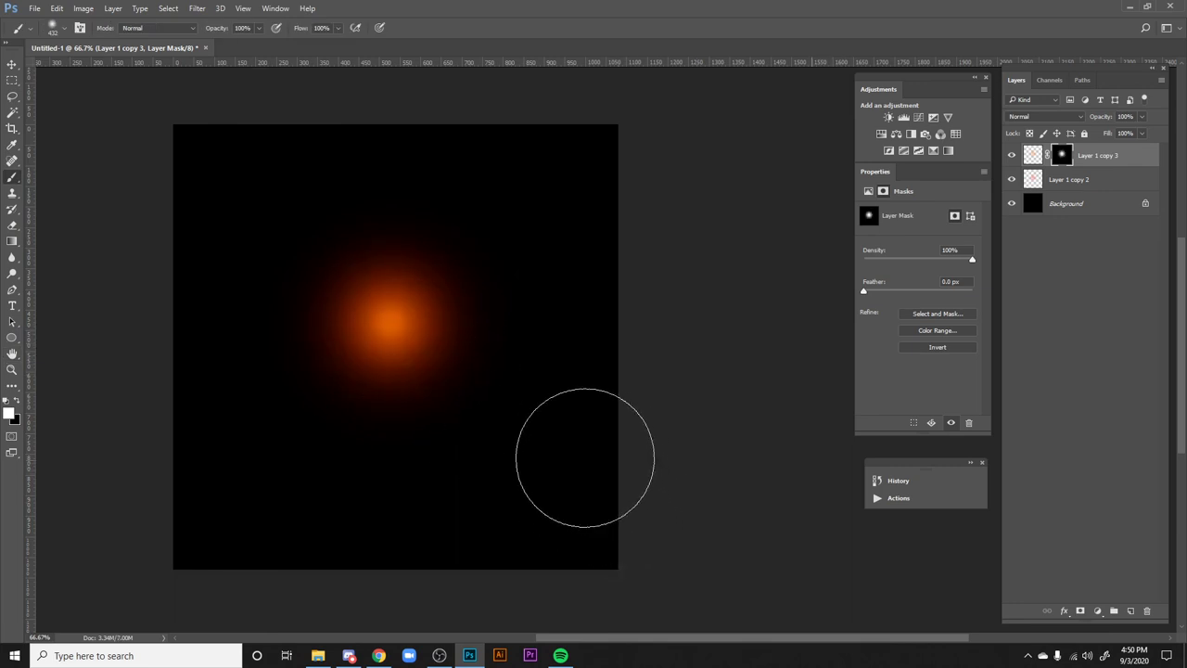
- Lower the masked orange layer's fill to about 53% and merge it with the red glow layer
key("h")
left_click_drag(1107, 134, 1081, 136)
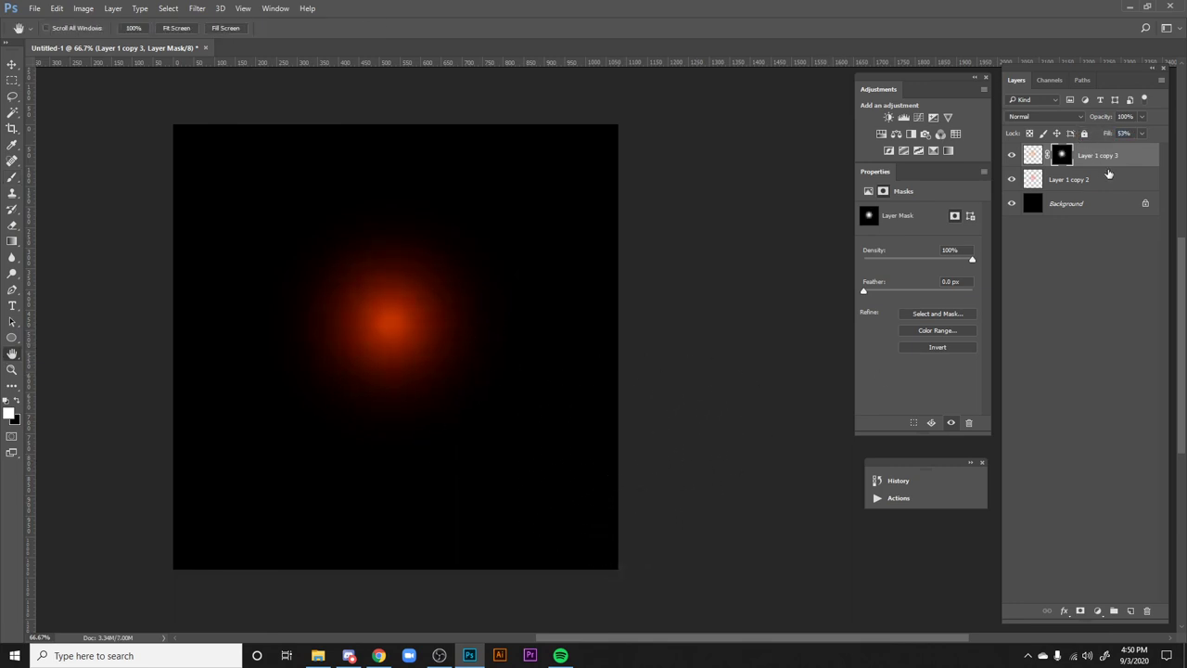
left_click(1090, 182, "shift")
key("ctrl+e")
- Move the merged glow slightly lower on the canvas
key("v")
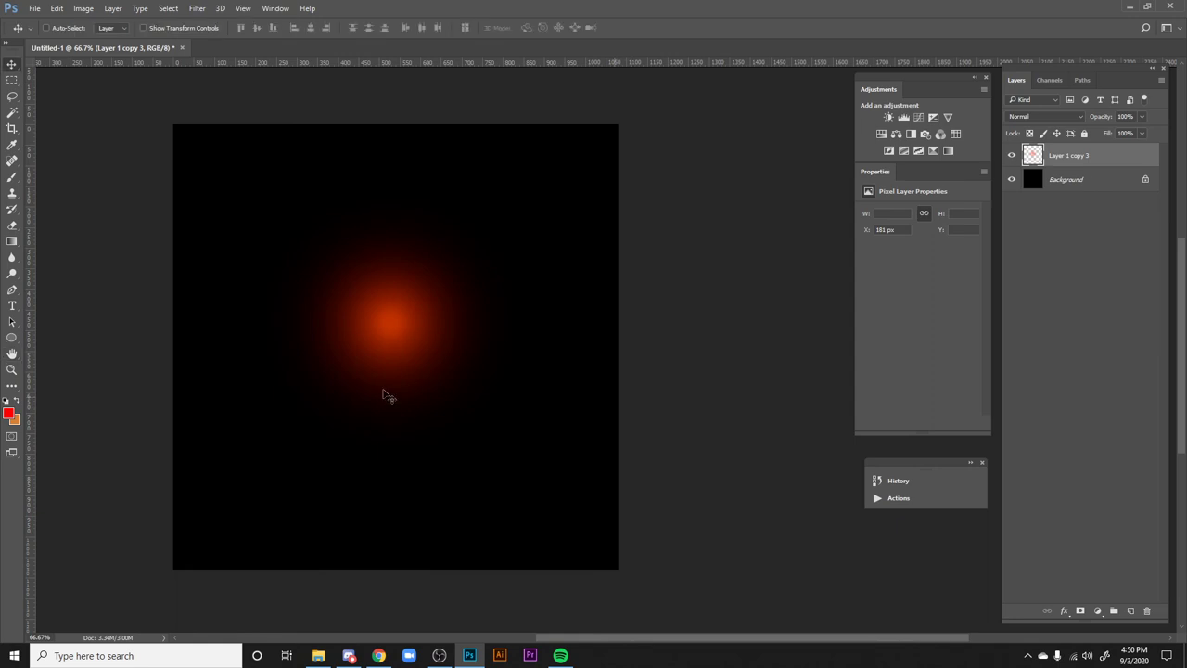
mouse_move(374, 363)
left_mouse_down()
mouse_move(384, 360)
mouse_move(402, 410)
mouse_move(358, 298)
mouse_move(372, 365)
left_mouse_up()
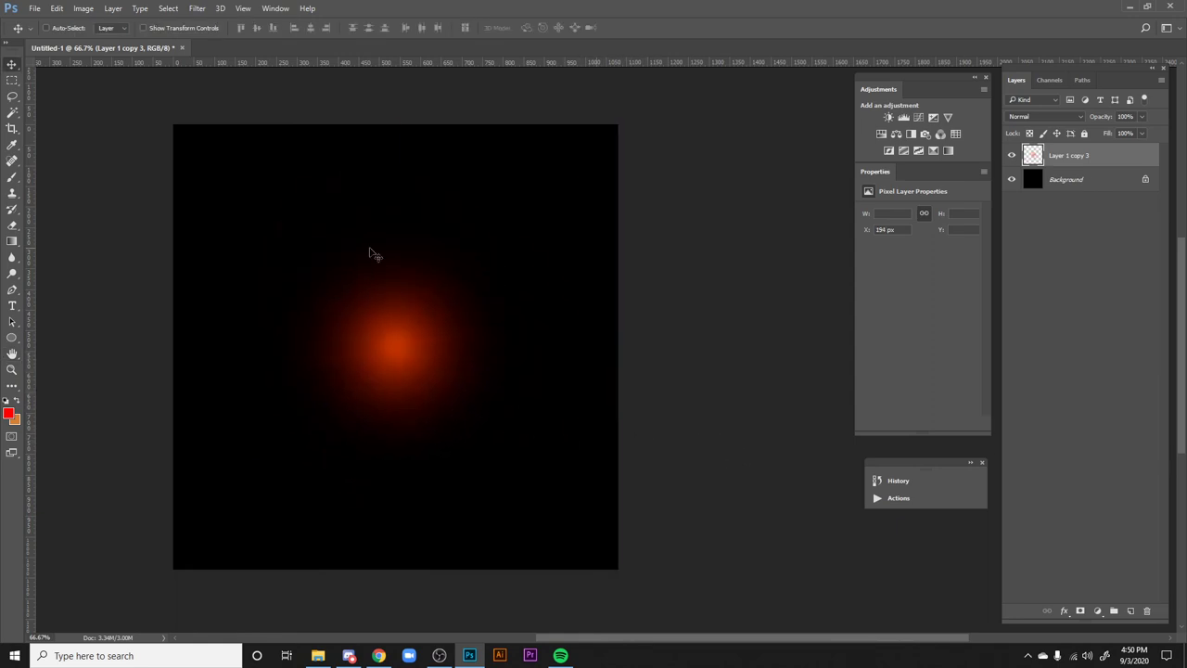
left_click_drag(417, 363, 377, 360)
- Duplicate the glow layer and set the copy's blend mode to Color Dodge after trying Screen
key("ctrl+j")
left_click(1023, 115)
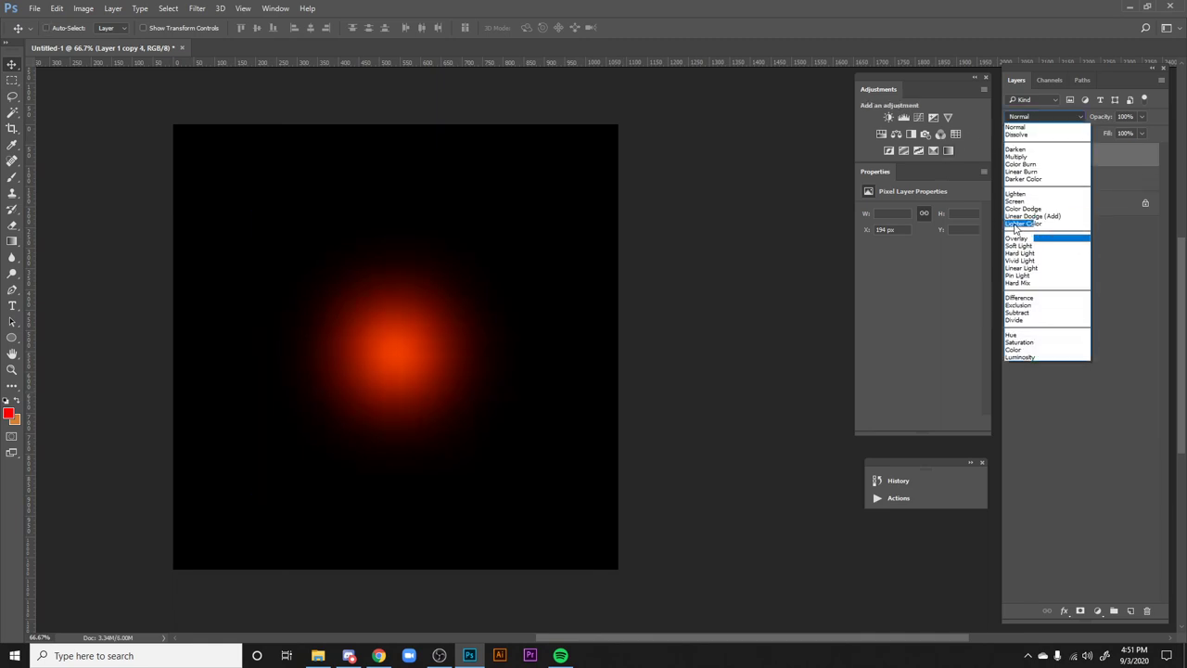
left_click(1016, 201)
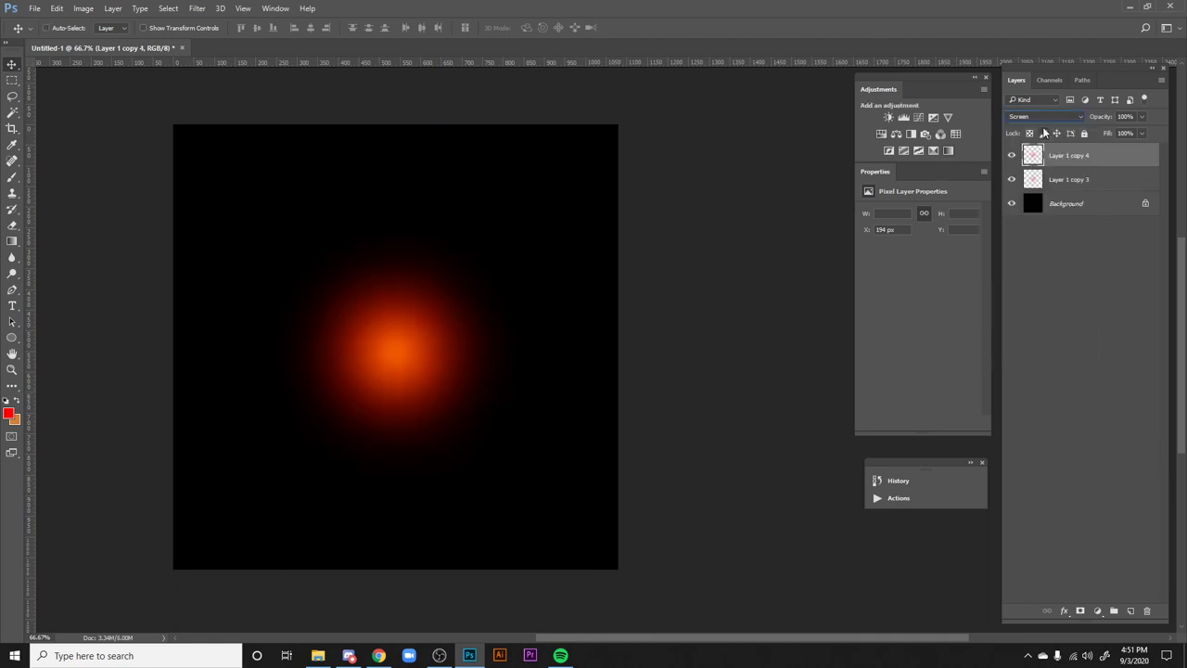
left_click(1040, 116)
left_click(1027, 211)
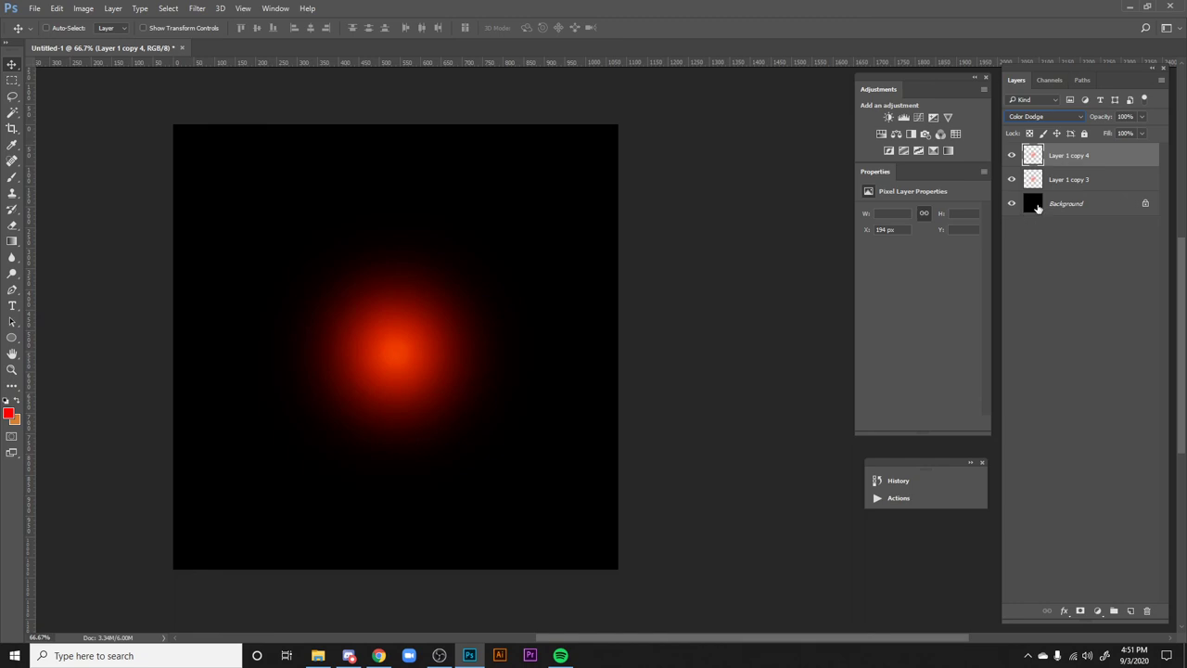
- Adjust the Color Dodge copy with Levels to give the glow a brighter yellow core
key("ctrl+l")
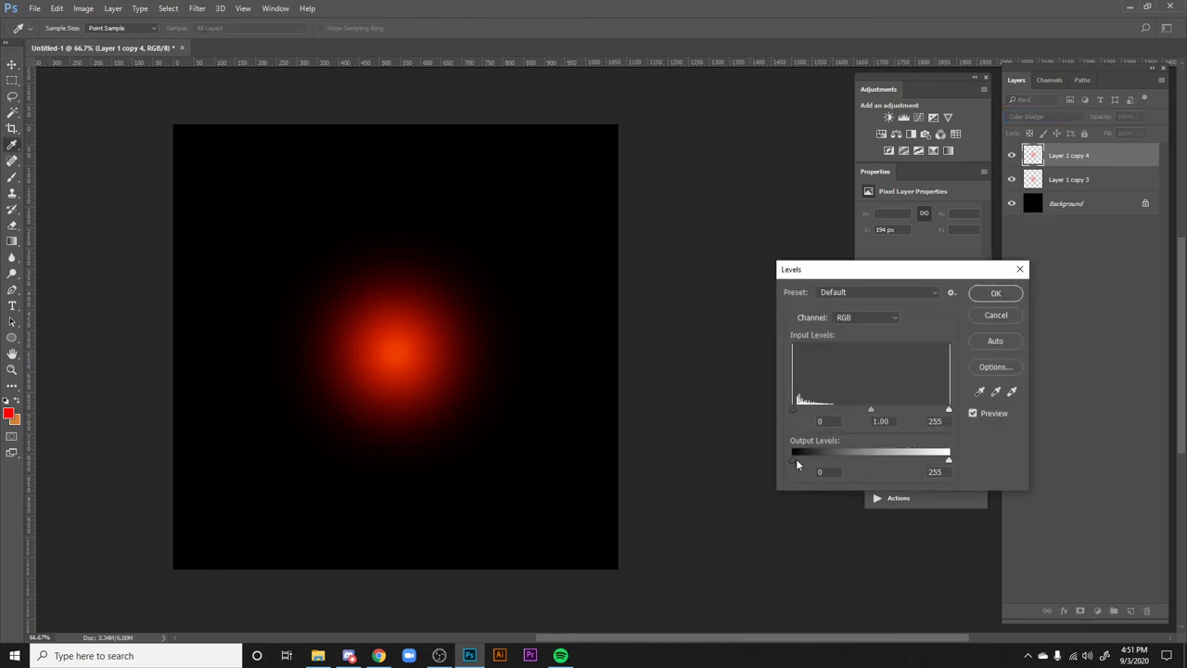
left_click_drag(948, 409, 835, 405)
key("Return")
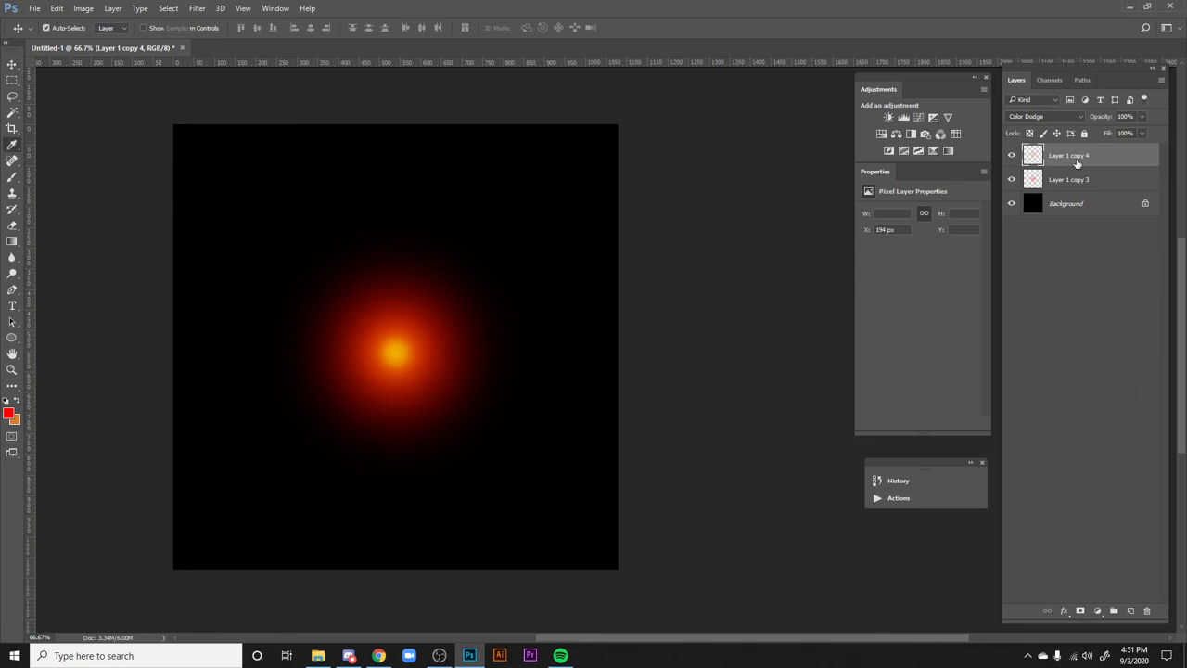
key("ctrl+u")
key("Escape")
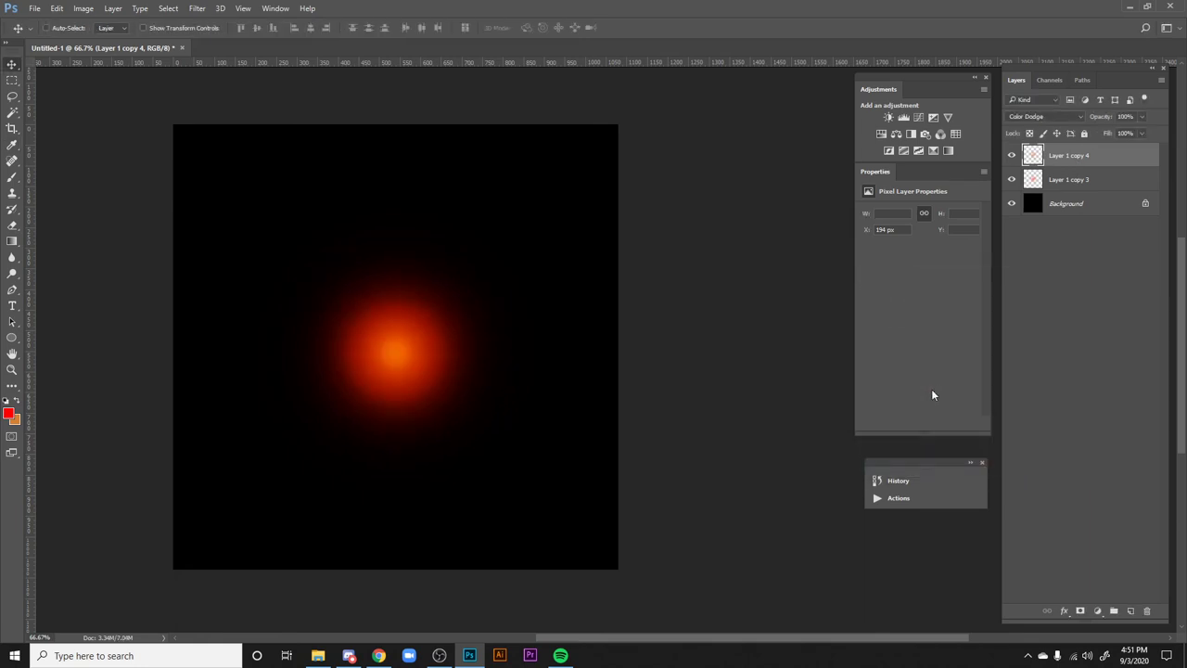
- Scale the Color Dodge copy down around its centre and merge it with the glow layer below
key("ctrl+t")
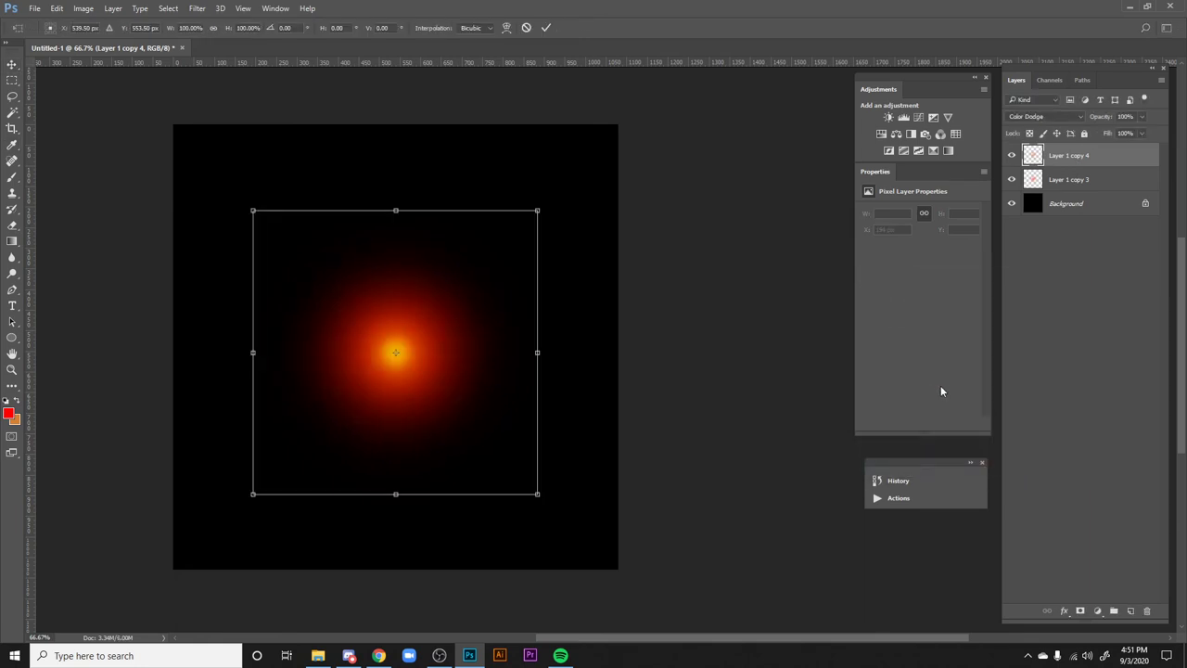
left_click_drag(252, 210, 337, 273)
key("Return")
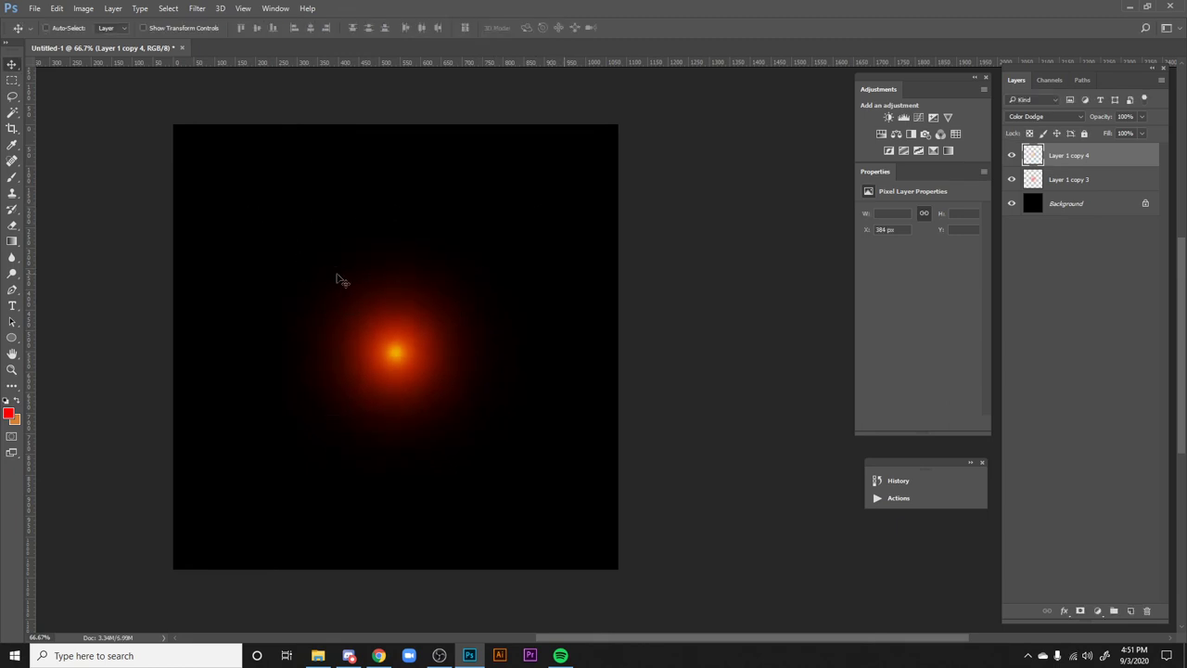
key("h")
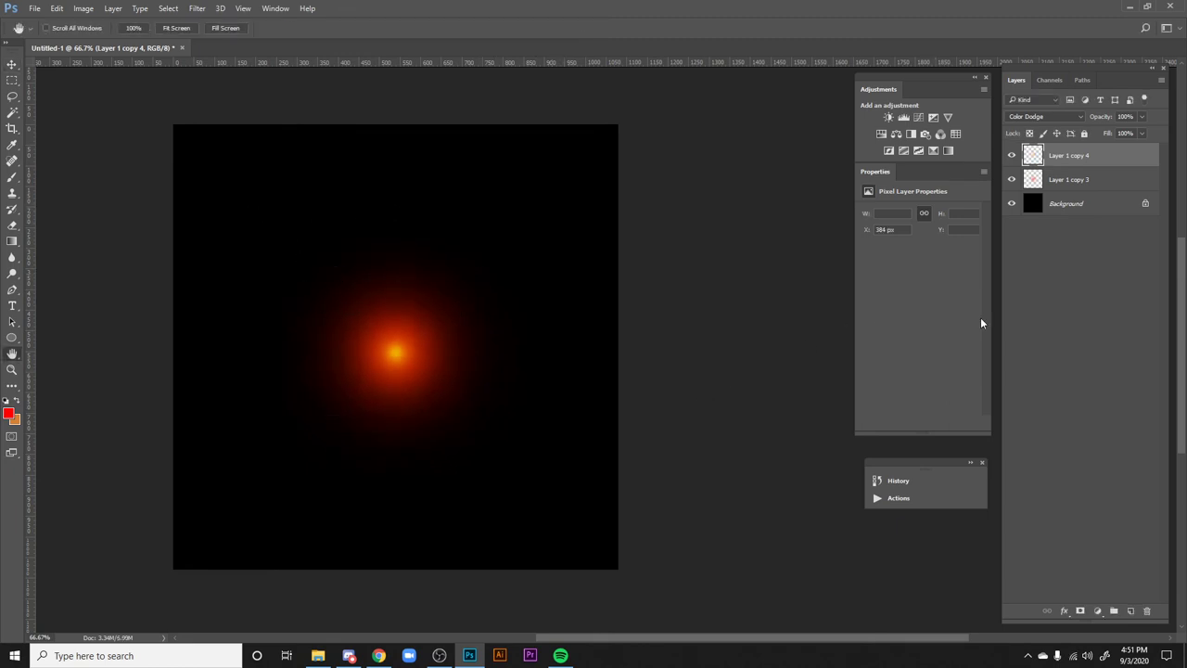
left_click(1072, 183, "shift")
key("ctrl+e")
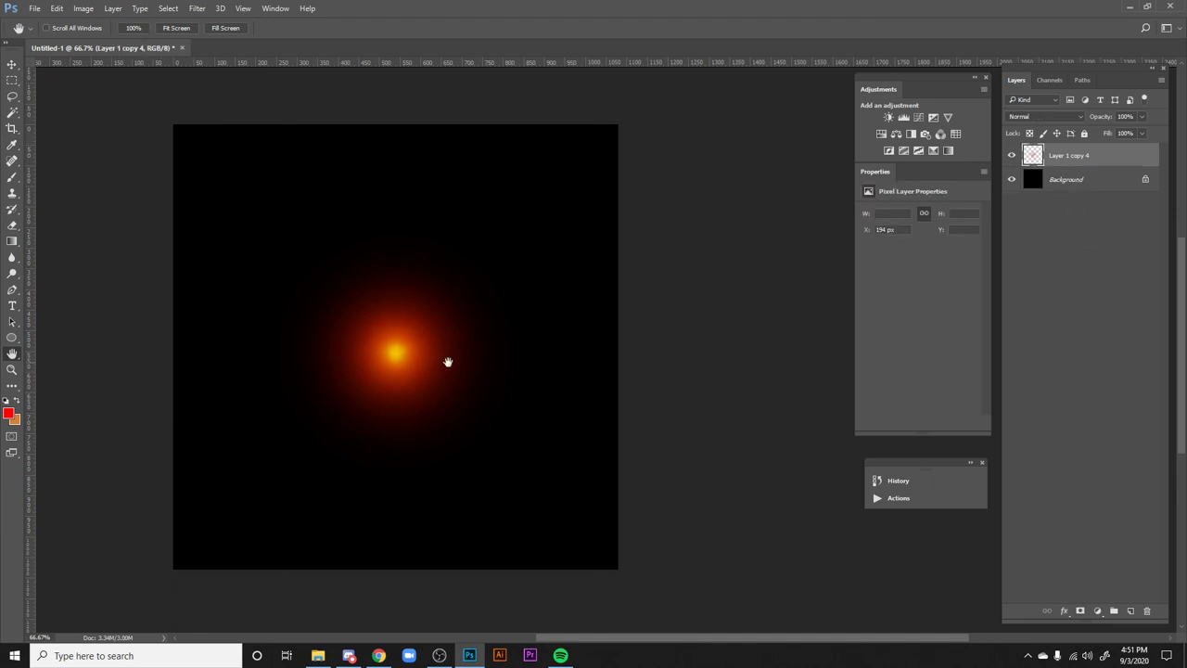
- Move the merged glow slightly upward and merge it into the black background
key("v")
left_click_drag(456, 341, 419, 372)
key("h")
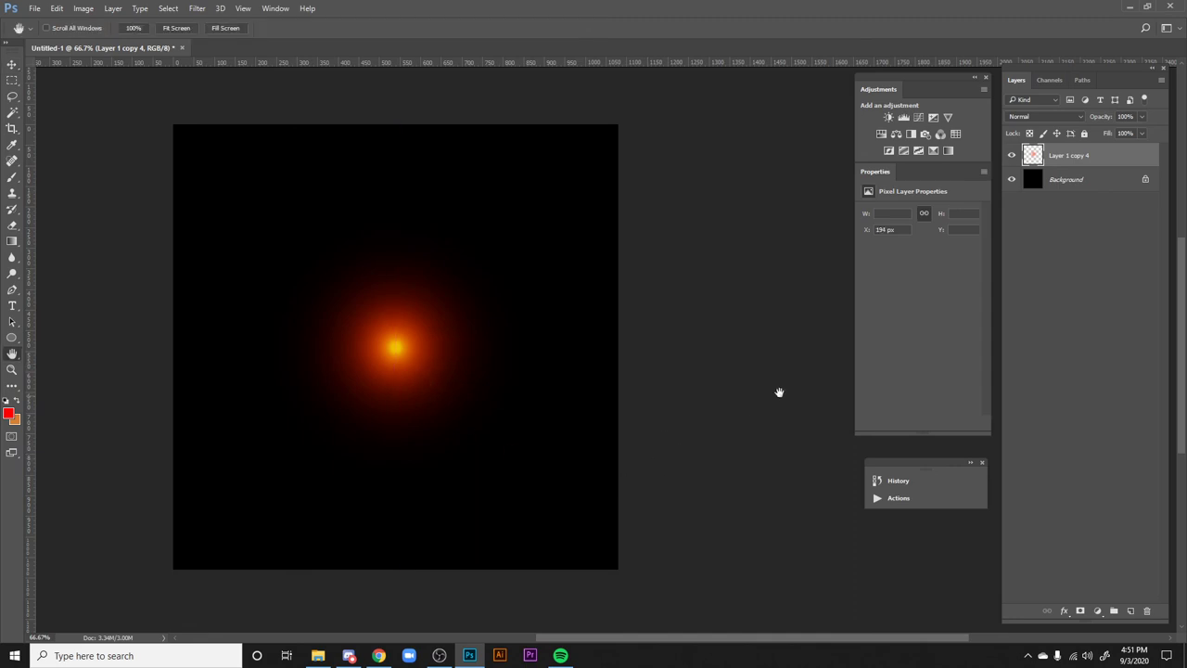
key("ctrl+e")
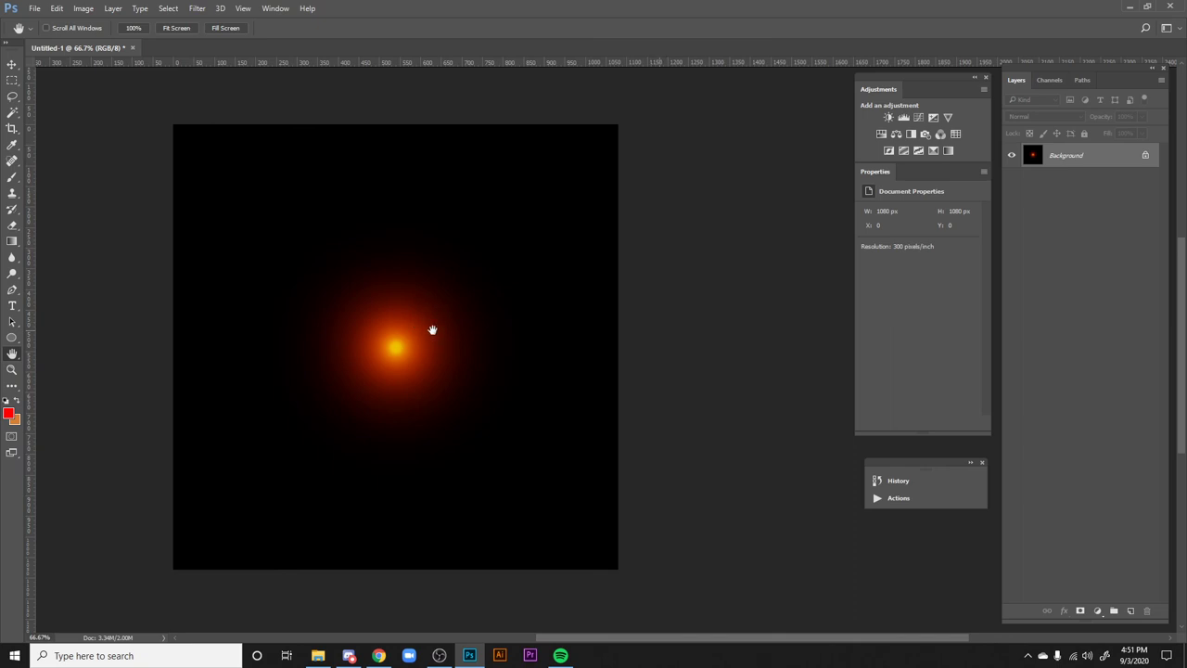
- Examine the flattened glow's falloff from yellow core to dark red edge at 100% zoom
key("ctrl+1")
left_click_drag(432, 328, 680, 369)
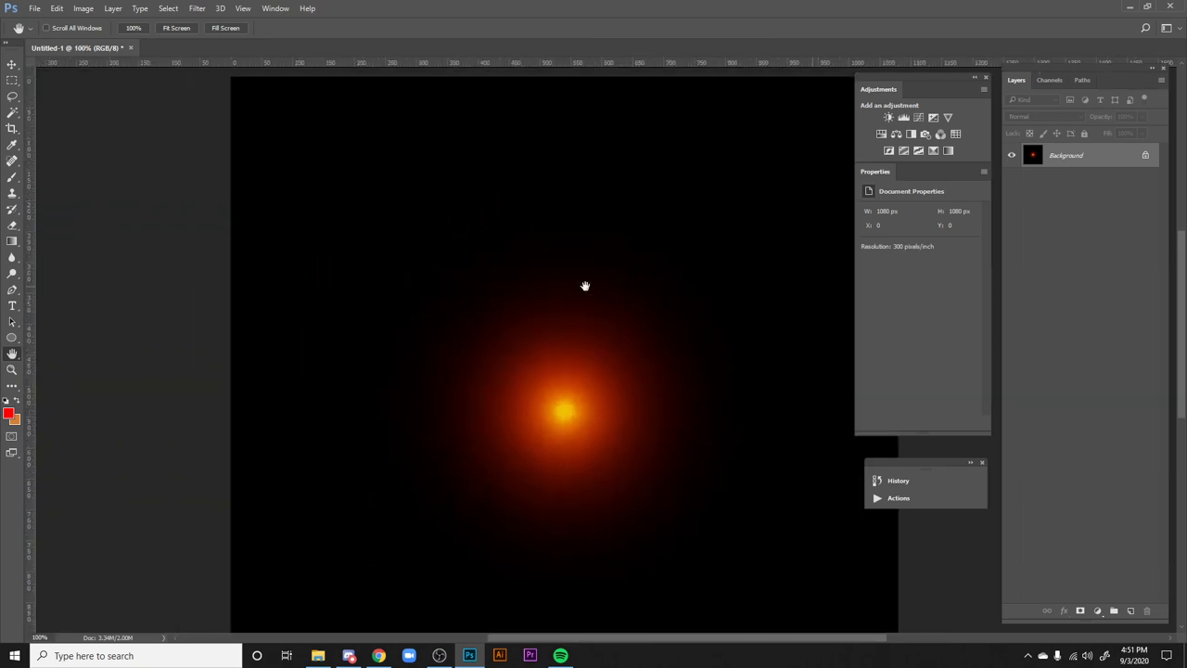
left_click_drag(635, 441, 496, 306)
left_click_drag(547, 379, 584, 457)
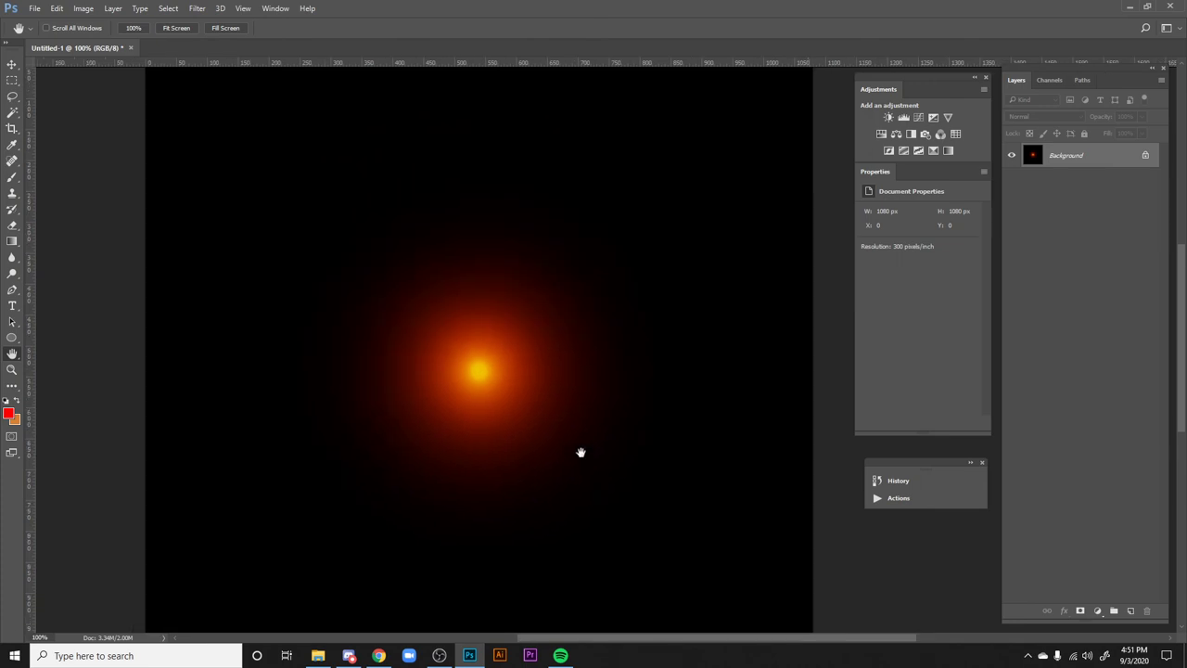
left_click_drag(554, 391, 569, 483)
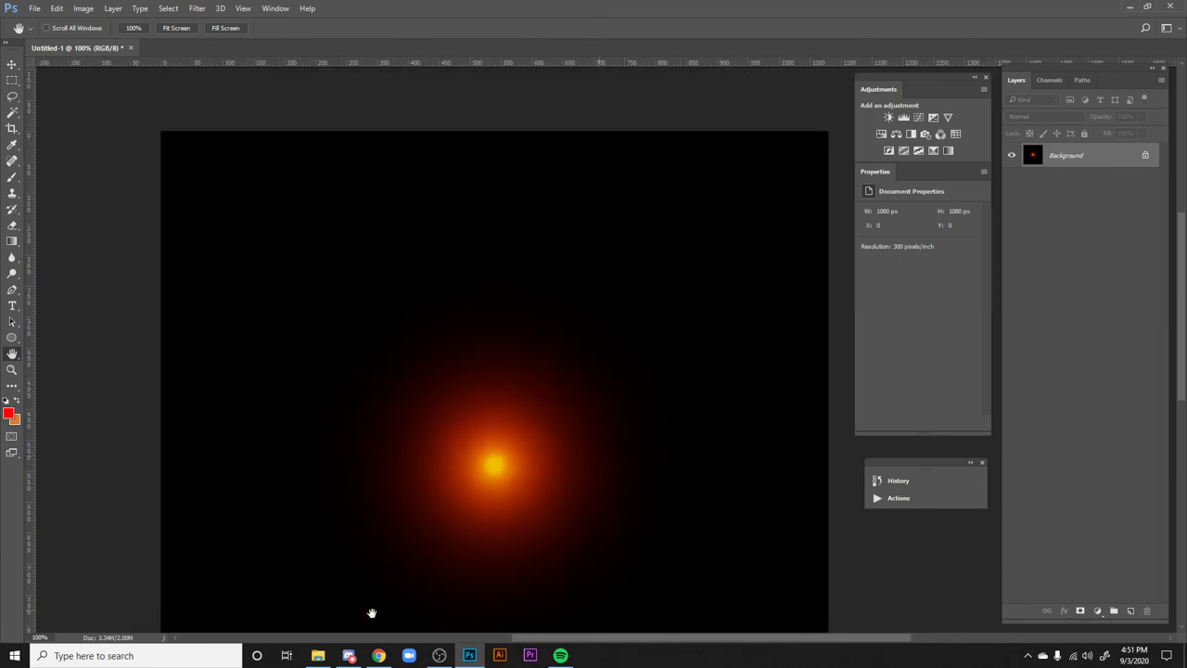
- Switch to Chrome, close the truck stop entry and the Tatooine image search, and return to the challenge entries page
left_click(380, 656)
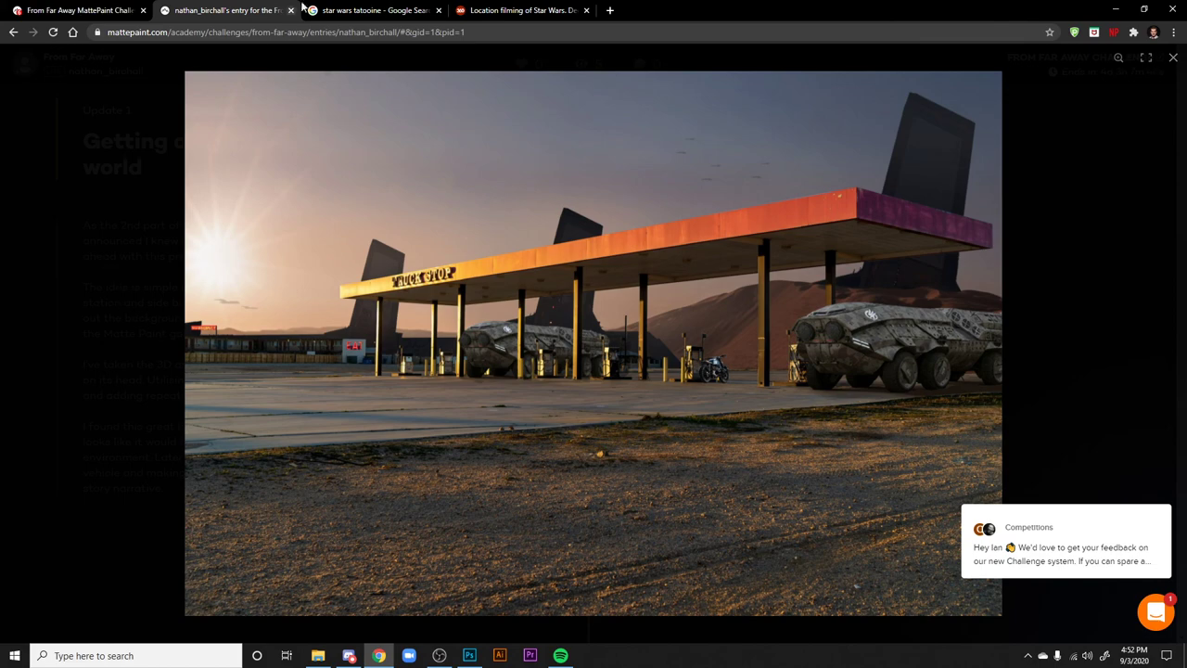
left_click(290, 10)
scroll(411, 344, "up", 3)
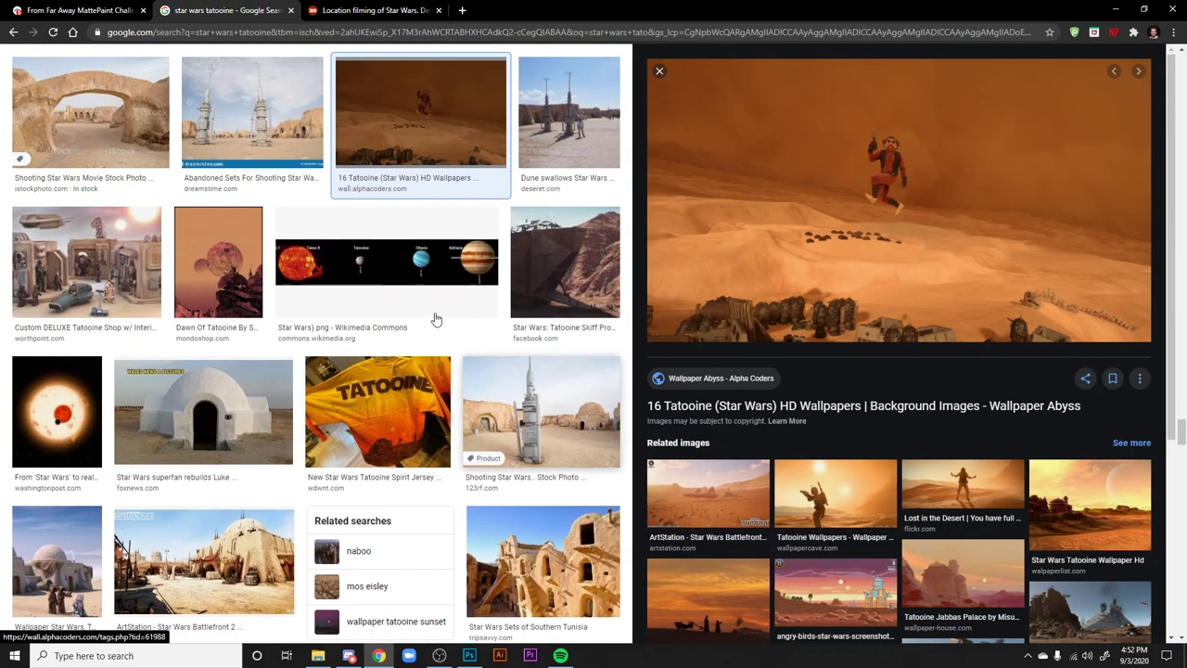
left_click(291, 10)
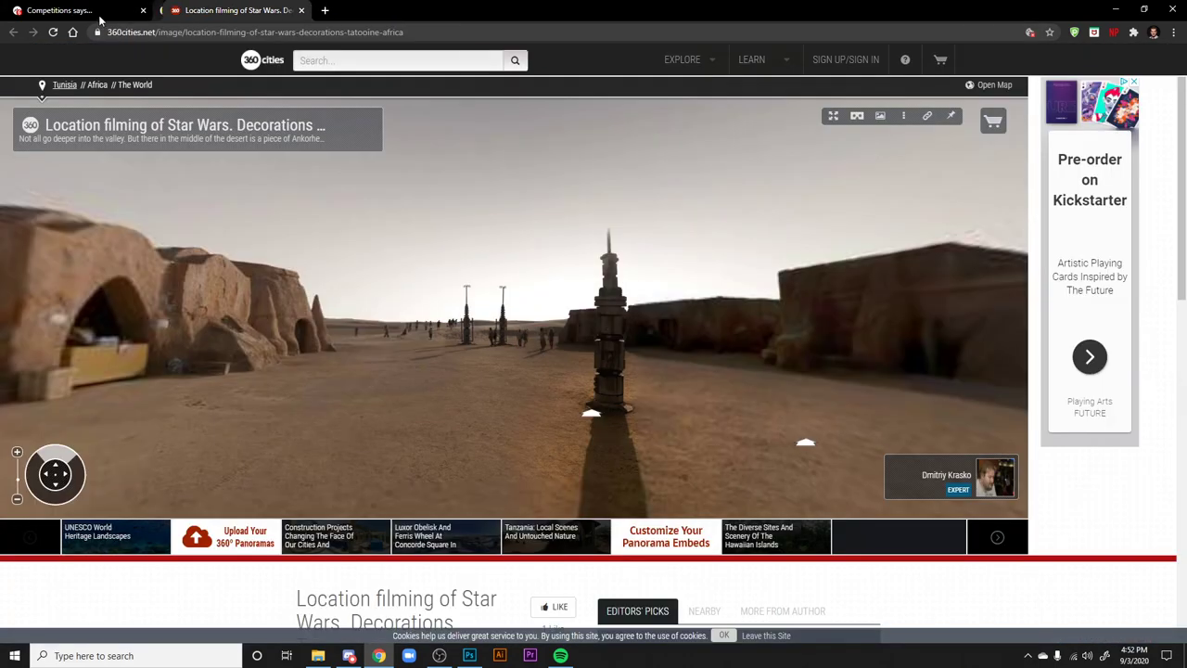
key("ctrl+1")
- Look through the From Far Away challenge entries for further submissions to review
scroll(741, 559, "down", 3)
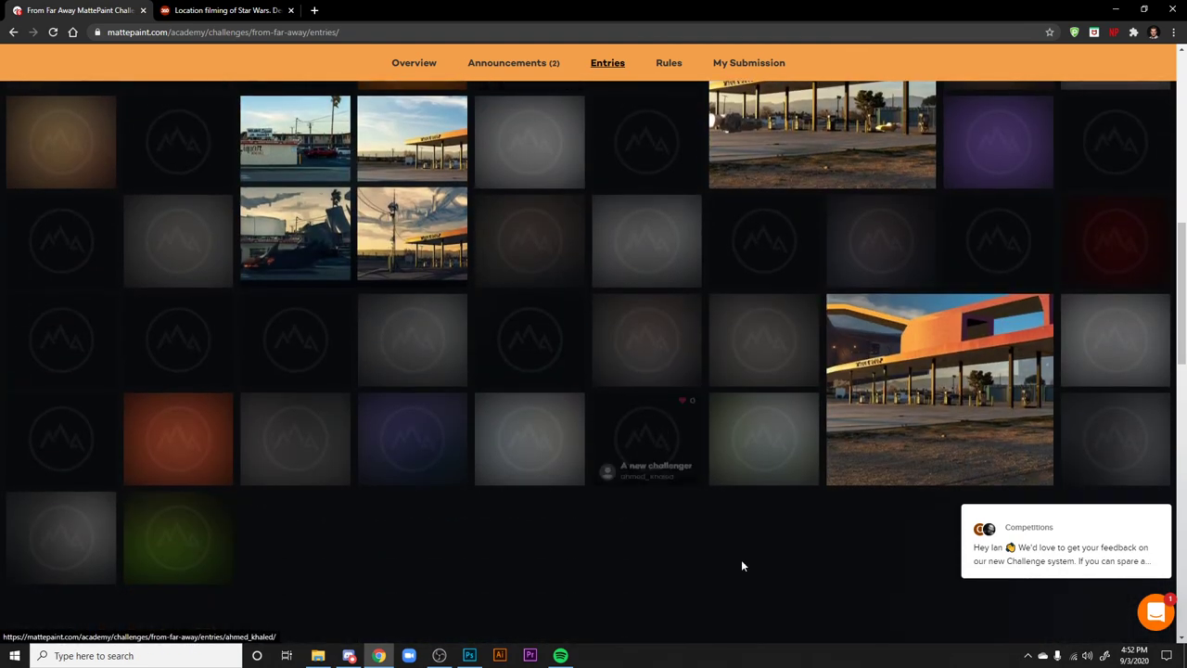
scroll(741, 559, "up", 1)
scroll(770, 505, "up", 5)
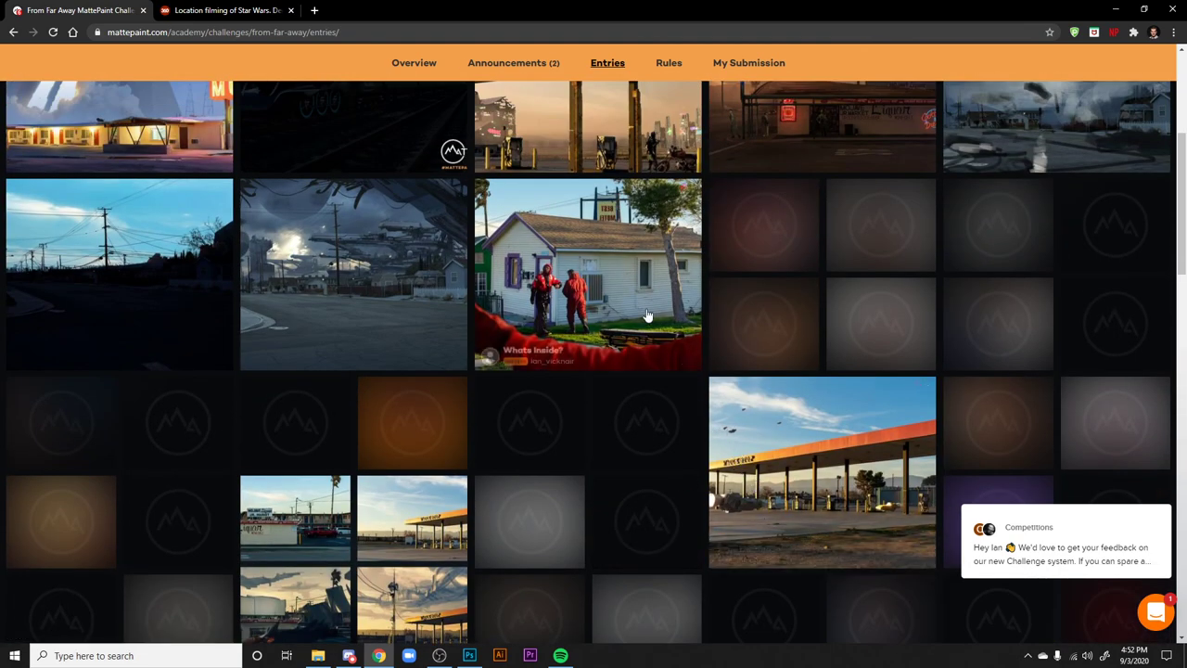
scroll(736, 493, "up", 4)
scroll(715, 456, "down", 1)
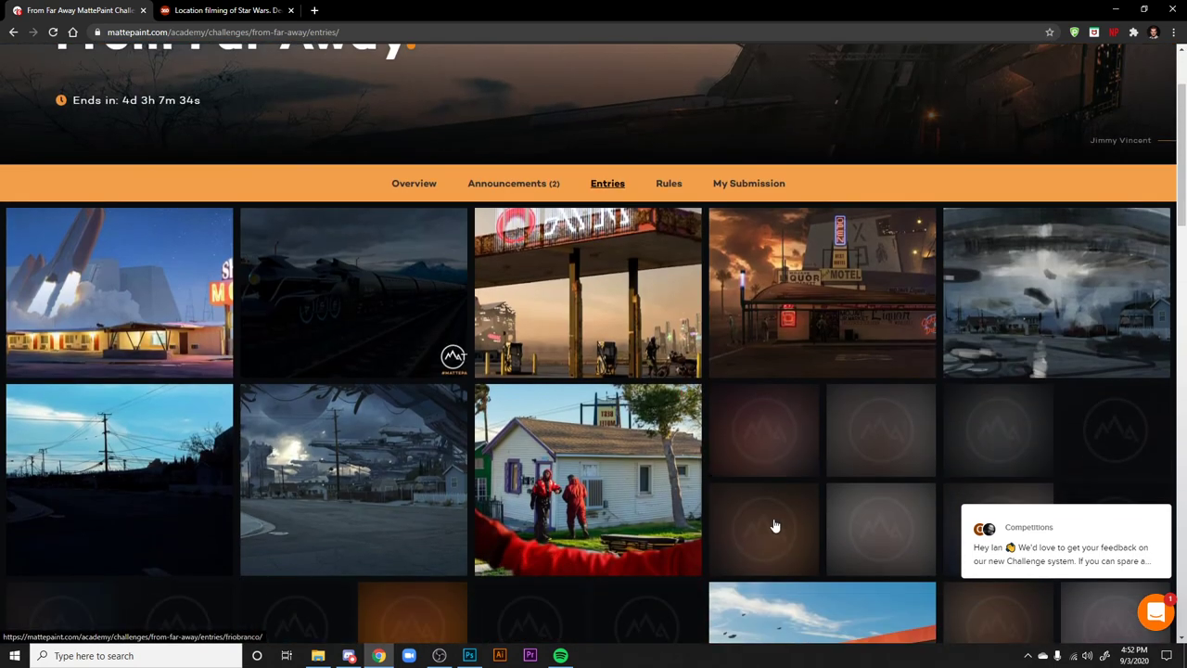
scroll(773, 525, "down", 2)
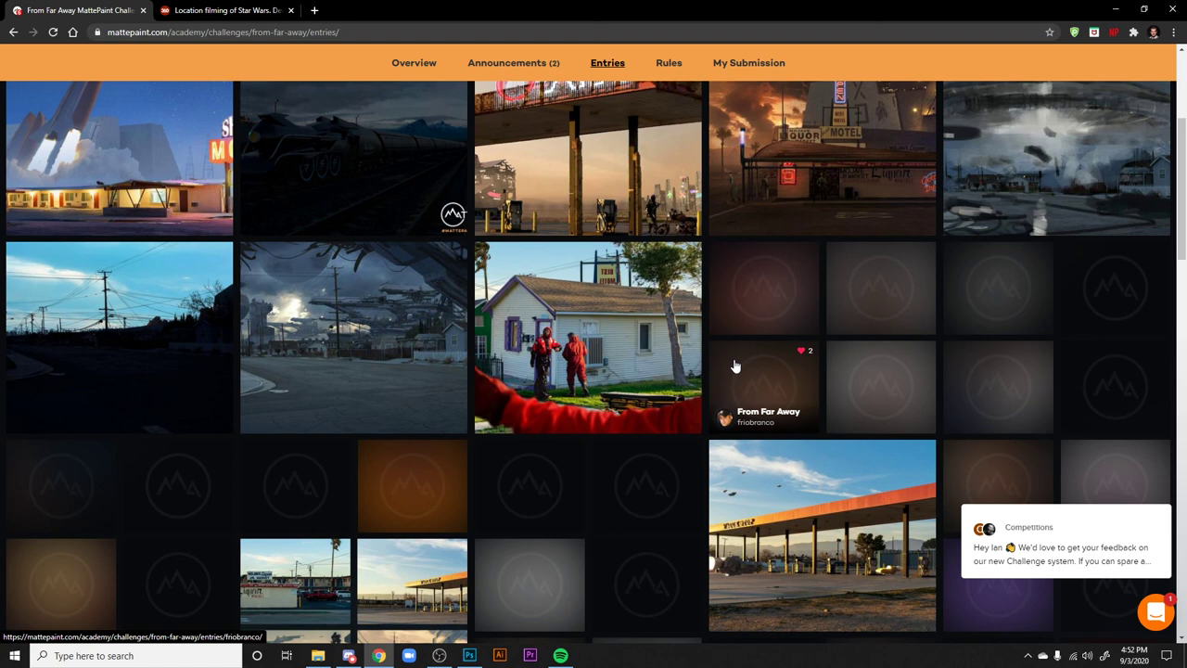
scroll(603, 398, "down", 2)
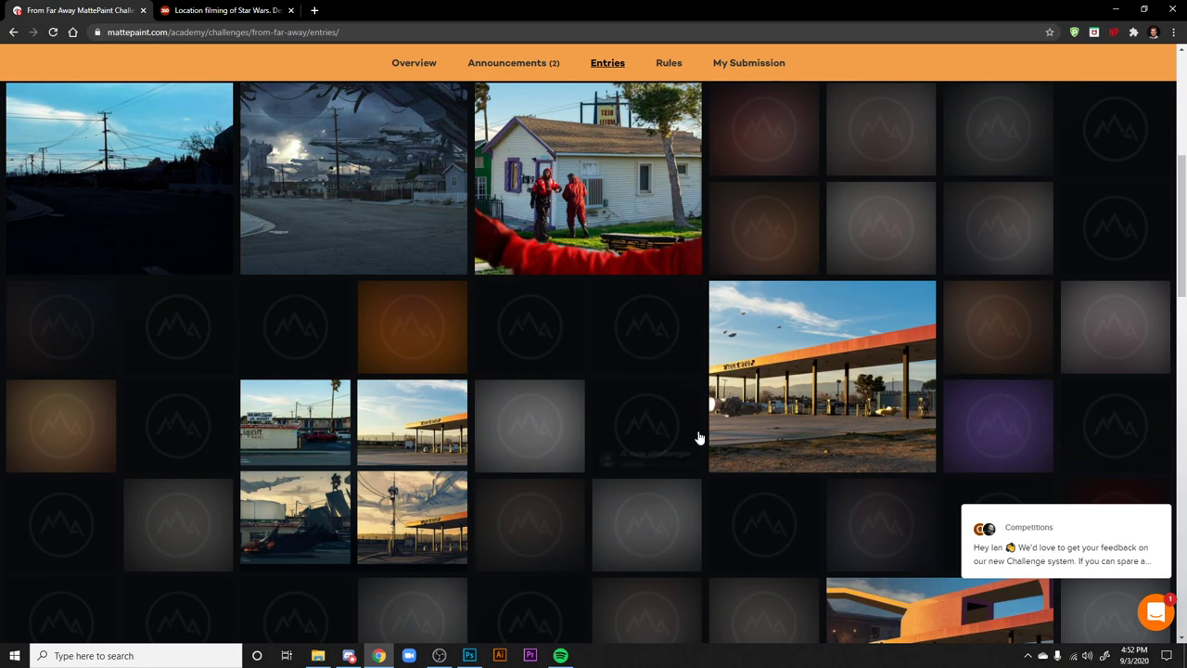
scroll(699, 436, "down", 4)
scroll(525, 551, "up", 2)
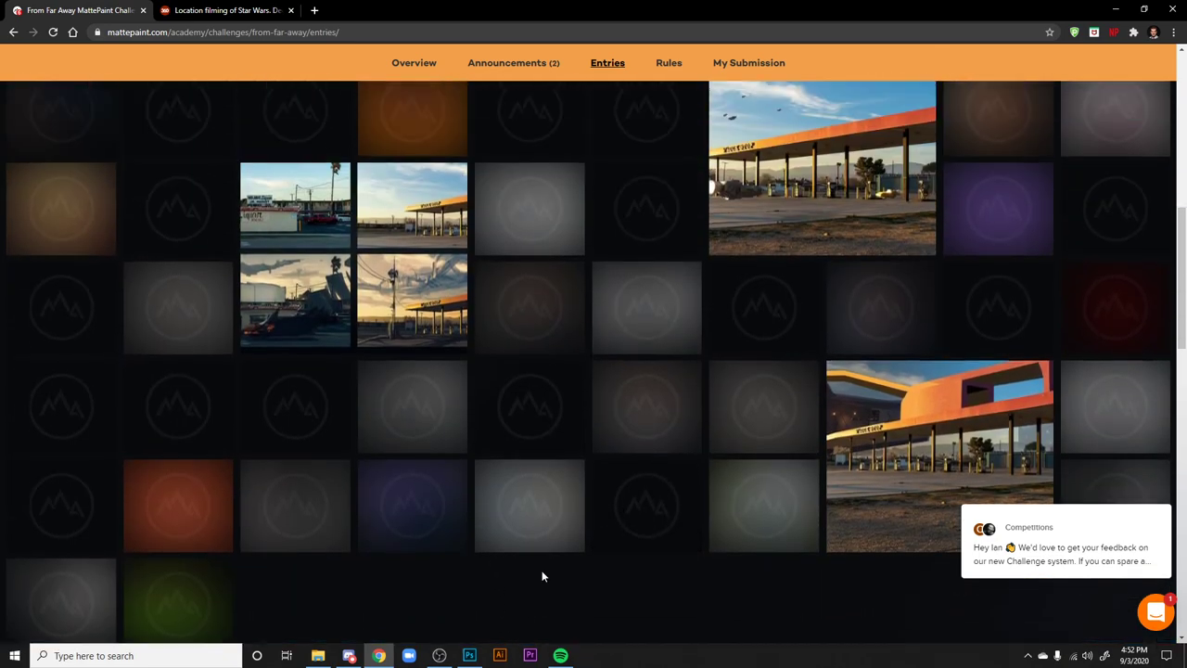